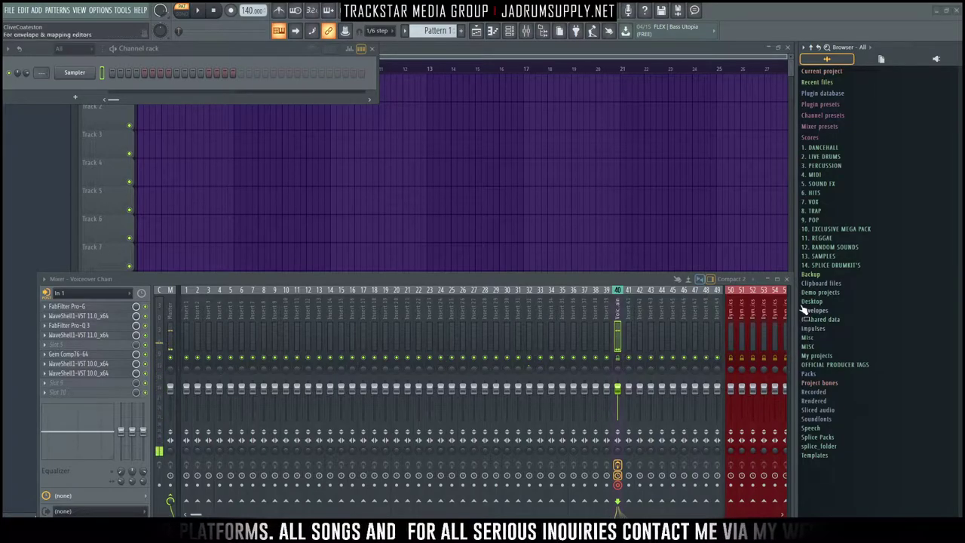
Step: Browse the VOX and MIDI folders of the sound library
{"action": "left_click", "coordinate": [818, 202]}
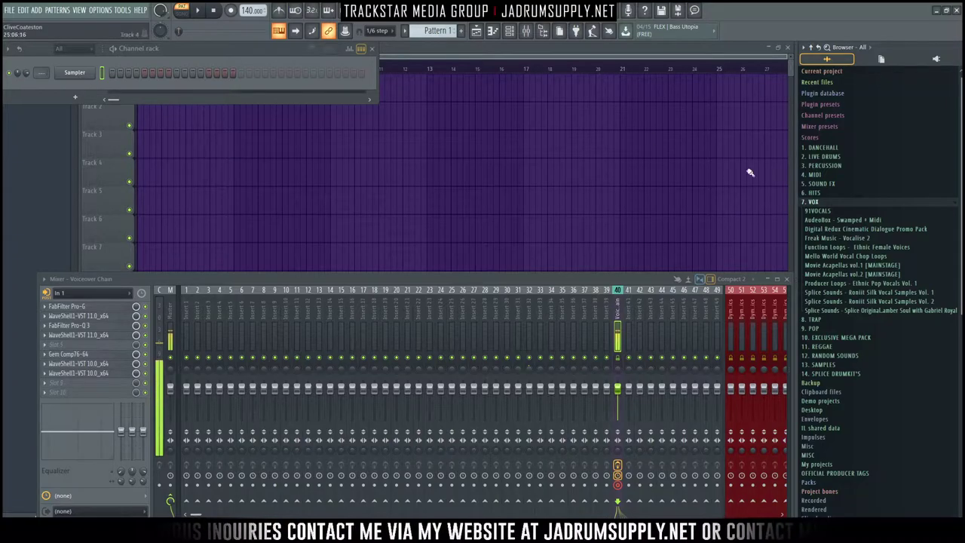
{"action": "left_click", "coordinate": [814, 202]}
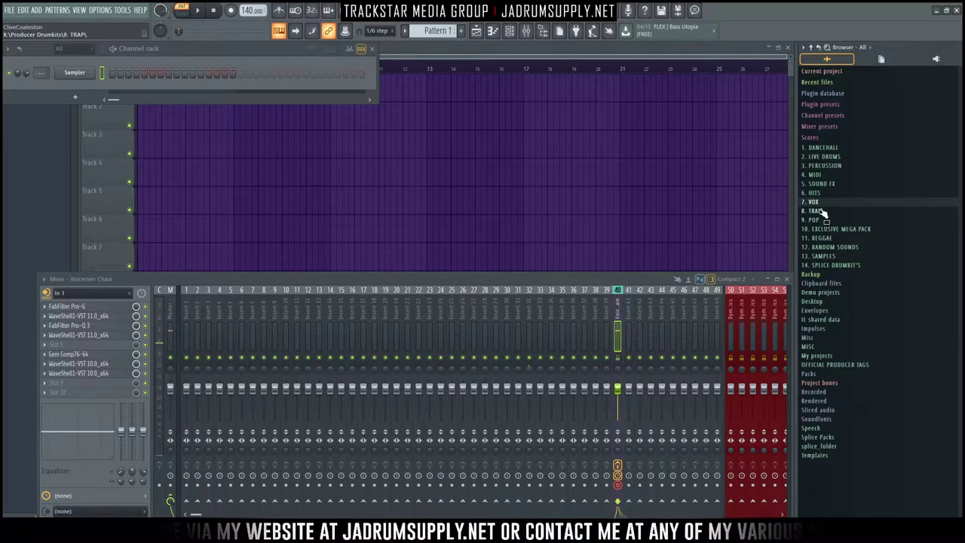
{"action": "left_click", "coordinate": [815, 174]}
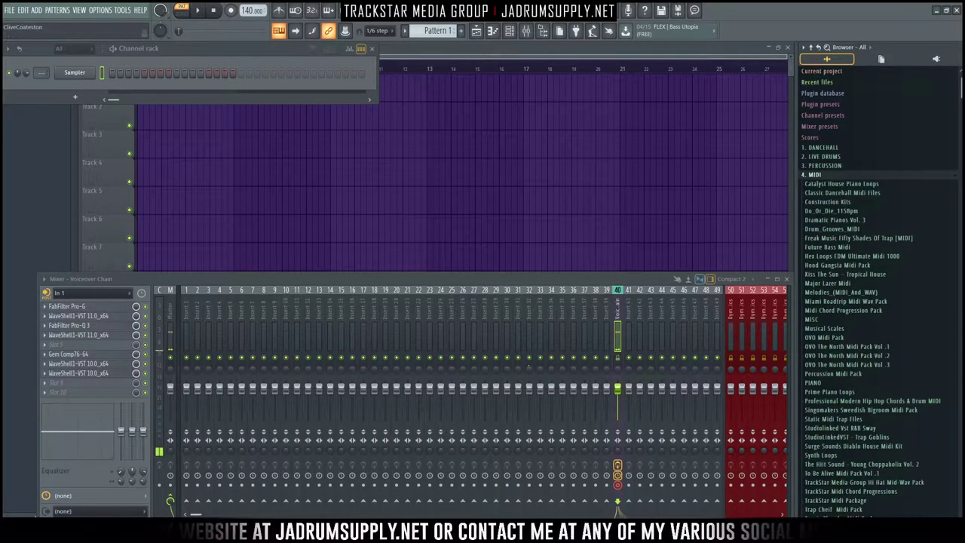
{"action": "right_click", "coordinate": [90, 72]}
{"action": "left_click", "coordinate": [80, 91]}
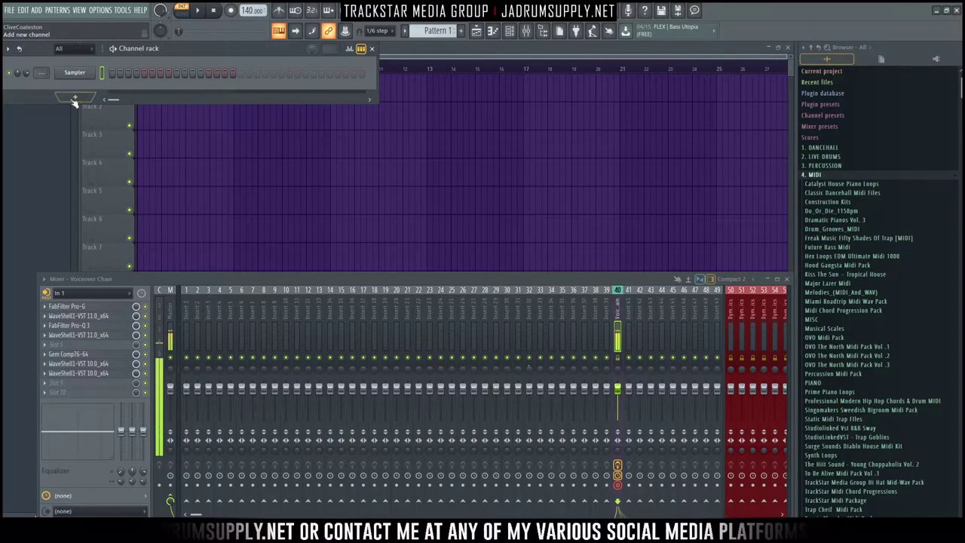
Step: Add a new instrument channel with the XILS-lab PolyM synthesizer
{"action": "left_click", "coordinate": [74, 99]}
{"action": "mouse_move", "coordinate": [164, 288]}
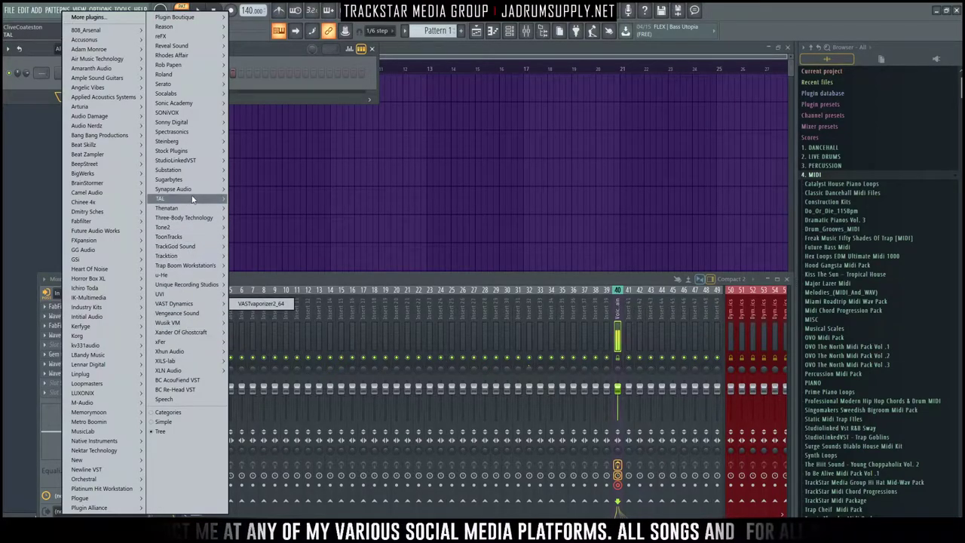
{"action": "mouse_move", "coordinate": [186, 312]}
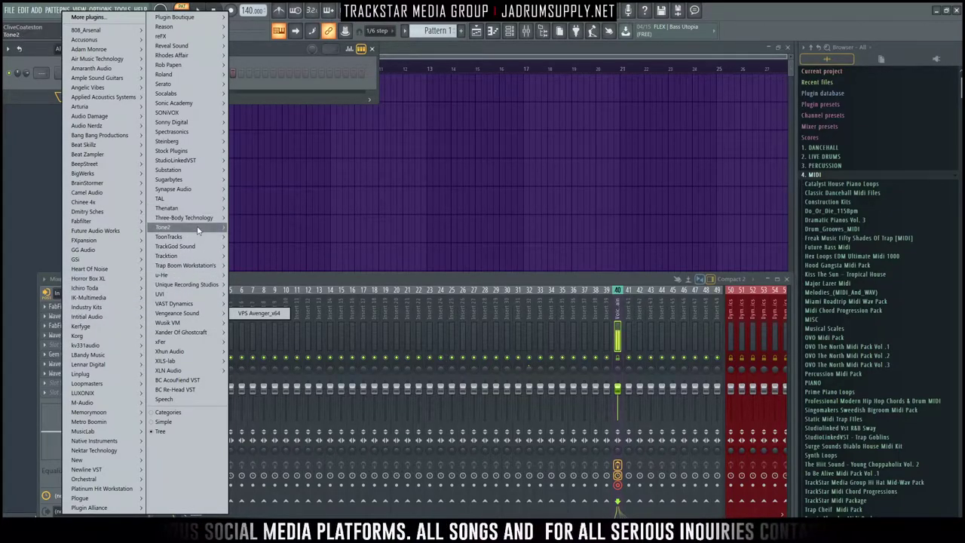
{"action": "mouse_move", "coordinate": [207, 230]}
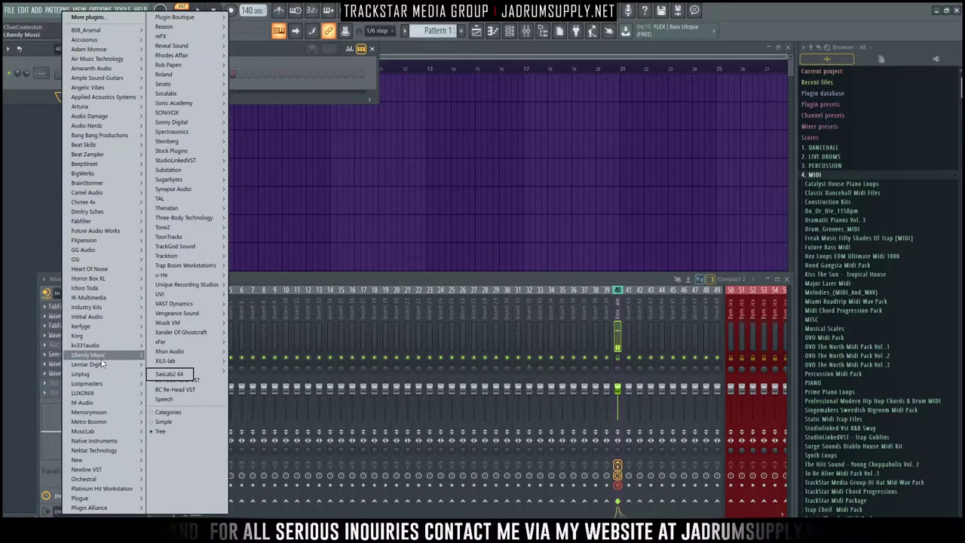
{"action": "mouse_move", "coordinate": [109, 360]}
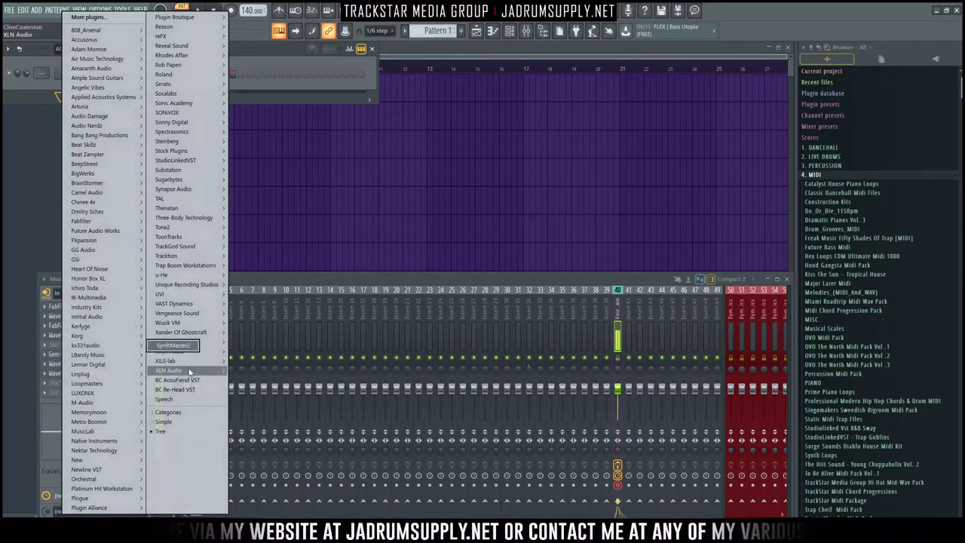
{"action": "mouse_move", "coordinate": [194, 372]}
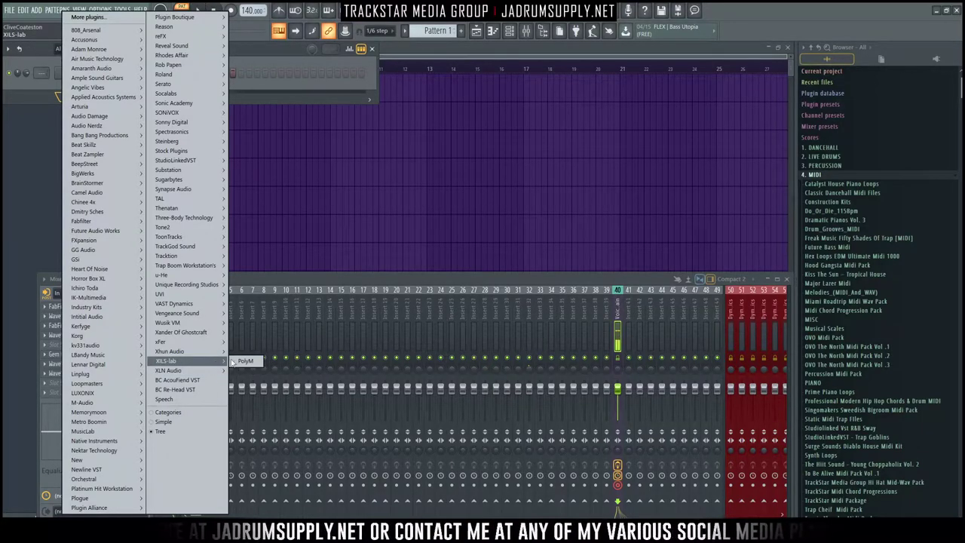
{"action": "left_click", "coordinate": [246, 361]}
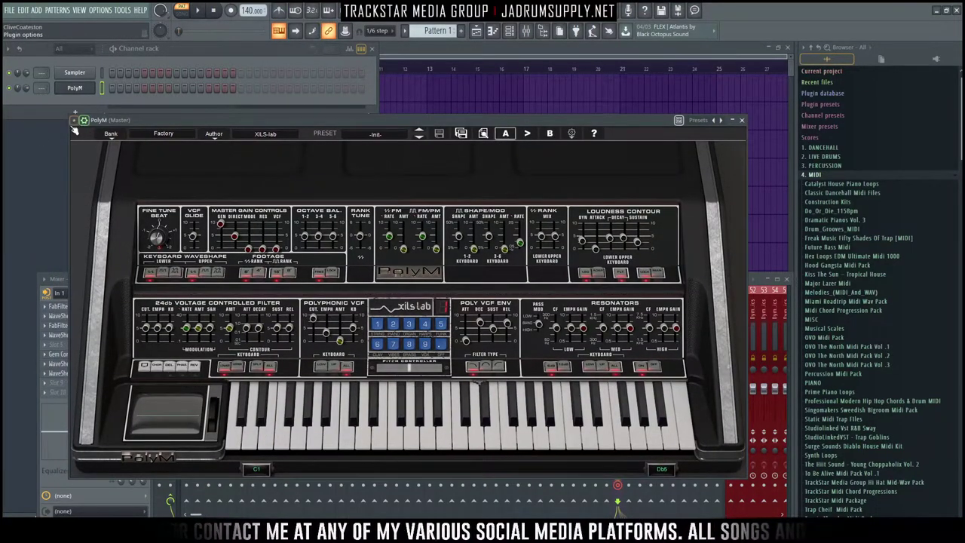
Step: Check PolyM's list of saved presets without loading one, and shift the plugin window slightly
{"action": "left_click", "coordinate": [73, 120]}
{"action": "mouse_move", "coordinate": [90, 149]}
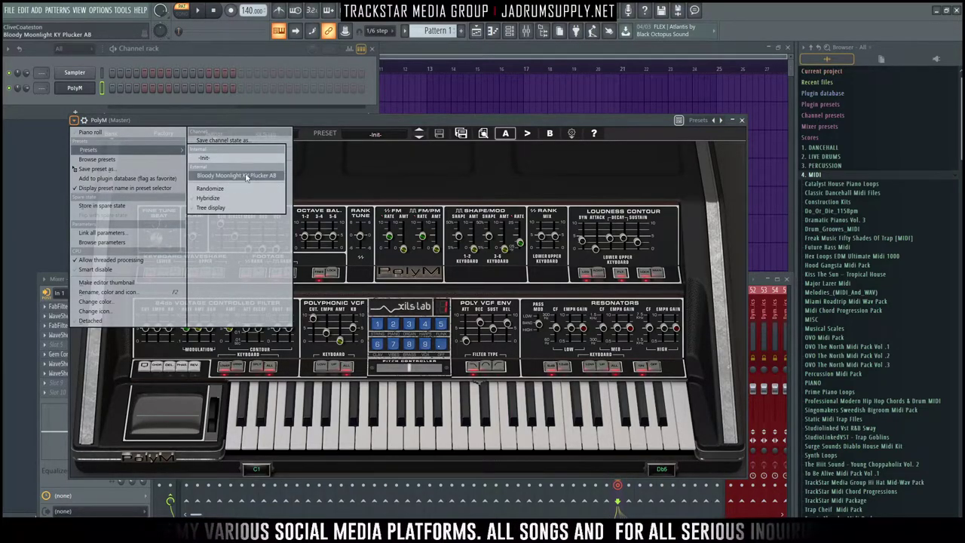
{"action": "left_click", "coordinate": [433, 130]}
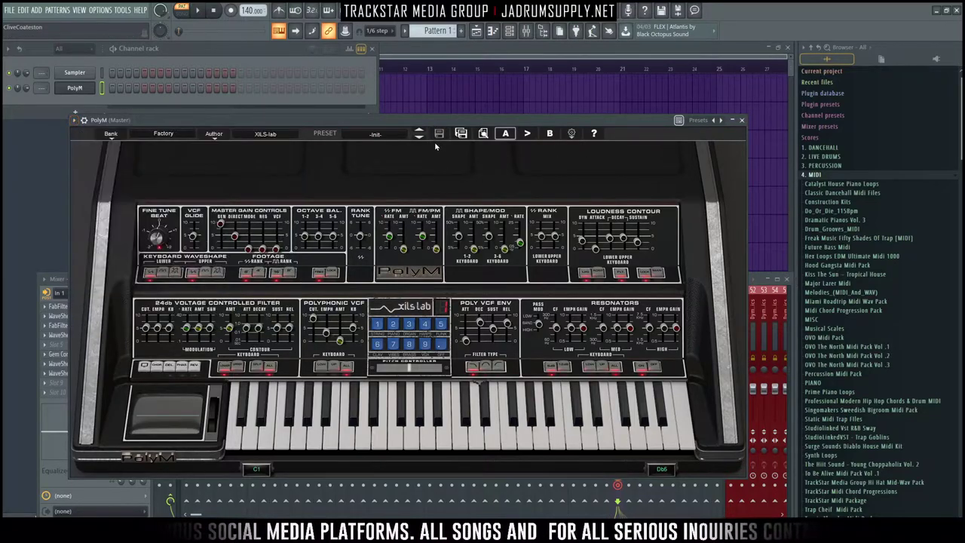
{"action": "left_click_drag", "start_coordinate": [445, 123], "coordinate": [457, 142]}
Step: Stamp the Other Phrygian scale starting at E3 at the beginning of the Sampler channel's piano roll
{"action": "right_click", "coordinate": [76, 87]}
{"action": "left_click", "coordinate": [110, 73]}
{"action": "left_click", "coordinate": [28, 48]}
{"action": "left_click", "coordinate": [39, 47]}
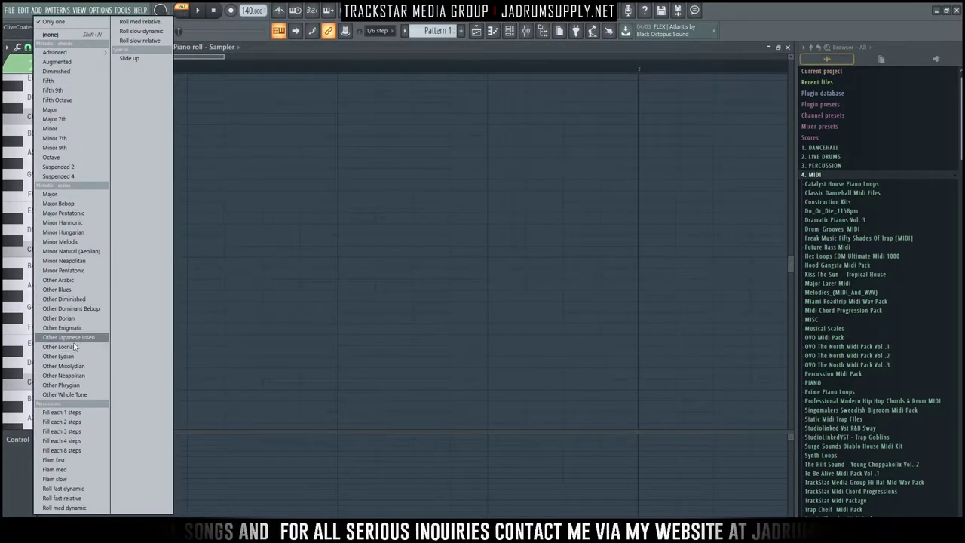
{"action": "left_click", "coordinate": [67, 385]}
{"action": "scroll", "coordinate": [58, 314], "scroll_direction": "down", "scroll_amount": 4}
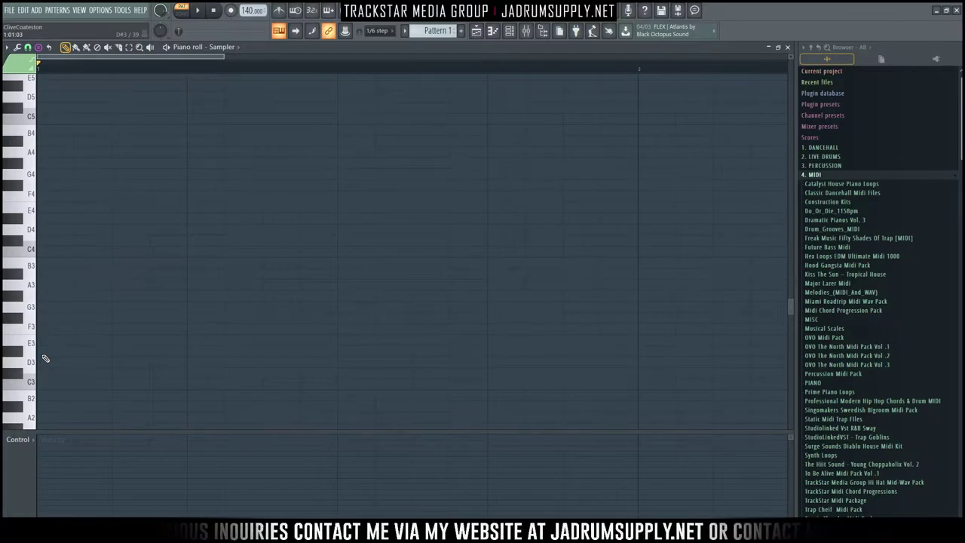
{"action": "left_click", "coordinate": [43, 344]}
{"action": "scroll", "coordinate": [53, 341], "scroll_direction": "down", "scroll_amount": 1}
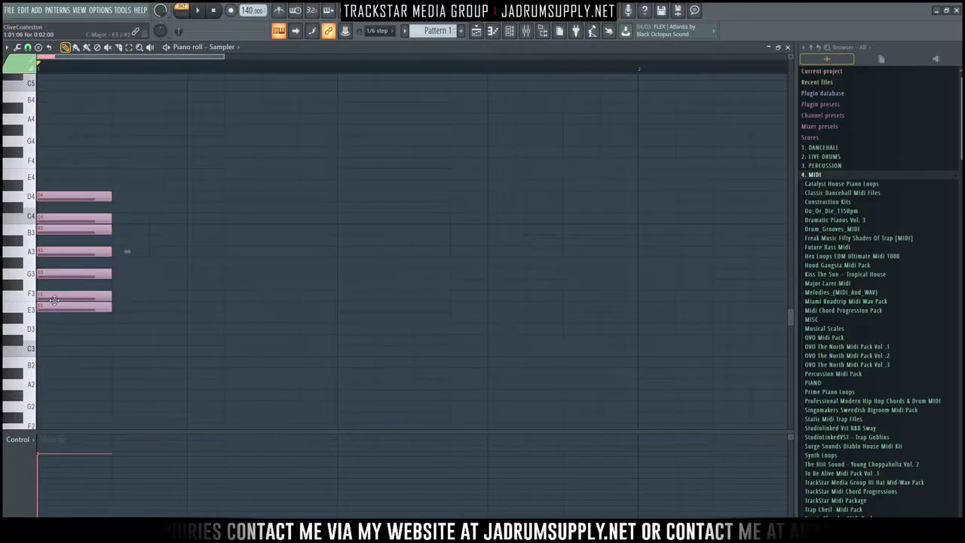
Step: Duplicate the stamped Phrygian scale notes upward octave by octave, up through the seventh octave, to build a full-range note guide
{"action": "left_click", "coordinate": [162, 170]}
{"action": "left_click_drag", "start_coordinate": [162, 170], "coordinate": [62, 166]}
{"action": "left_click_drag", "start_coordinate": [118, 80], "coordinate": [24, 103]}
{"action": "scroll", "coordinate": [92, 123], "scroll_direction": "up", "scroll_amount": 5}
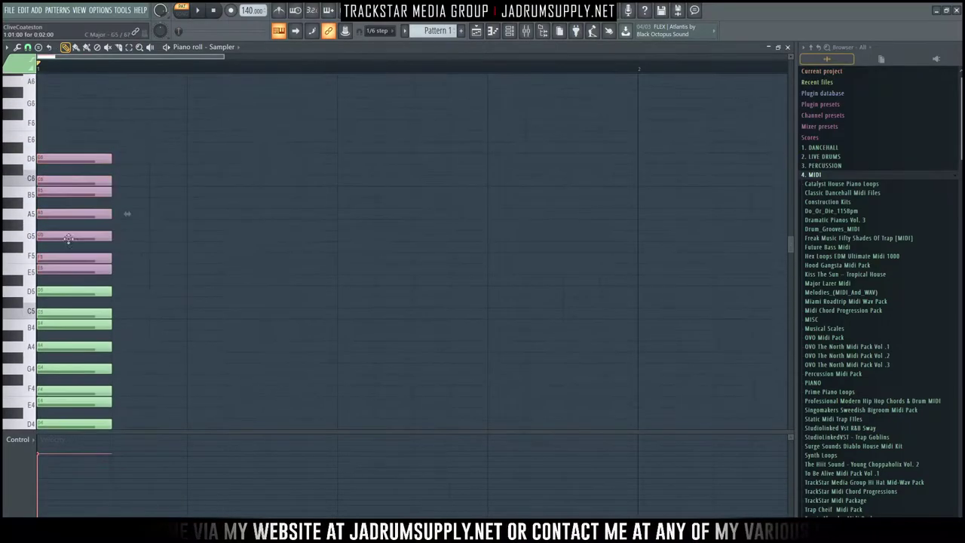
{"action": "left_click_drag", "start_coordinate": [126, 76], "coordinate": [25, 135]}
{"action": "left_click_drag", "start_coordinate": [209, 128], "coordinate": [18, 181]}
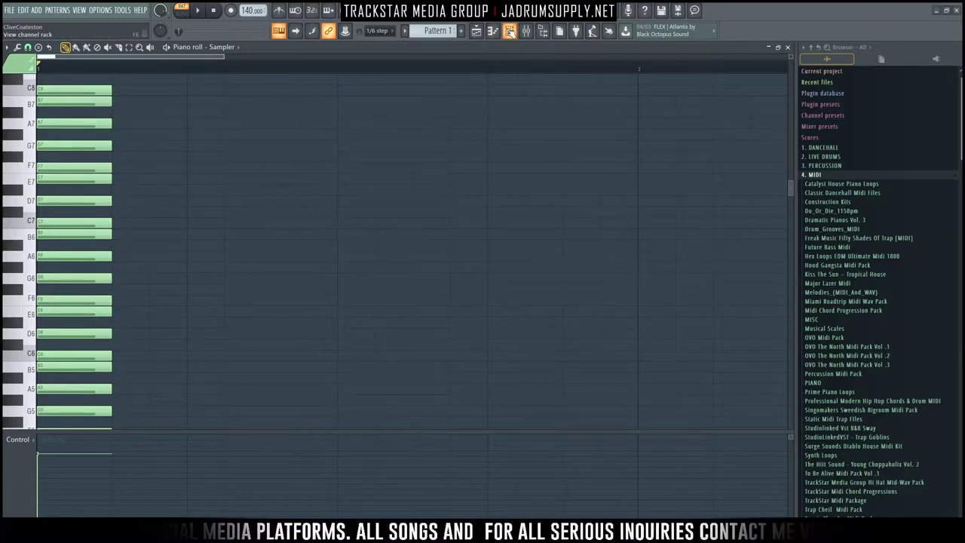
Step: Reopen PolyM from the channel rack and load the factory preset KY Awesome Phase Piano AB
{"action": "left_click", "coordinate": [510, 30]}
{"action": "left_click", "coordinate": [75, 88]}
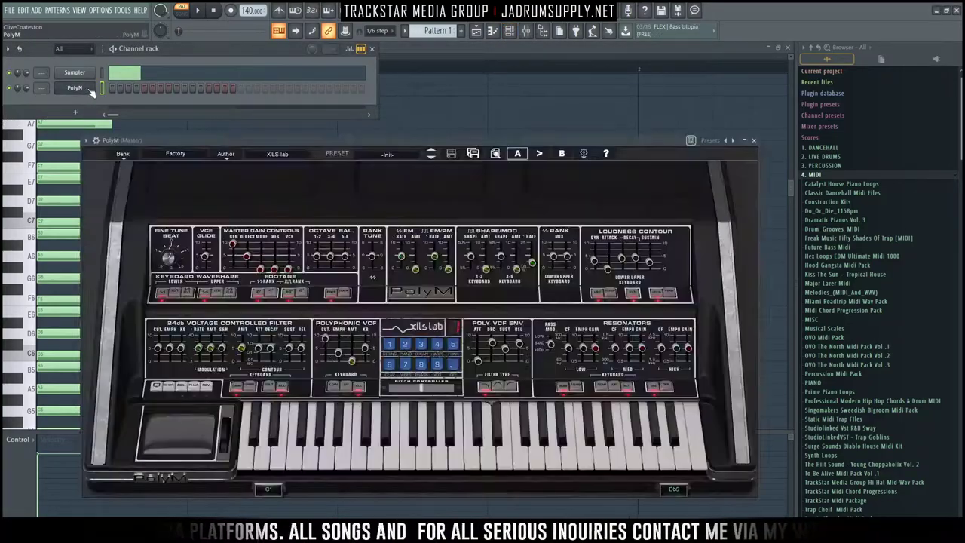
{"action": "left_click", "coordinate": [239, 160]}
{"action": "mouse_move", "coordinate": [317, 171]}
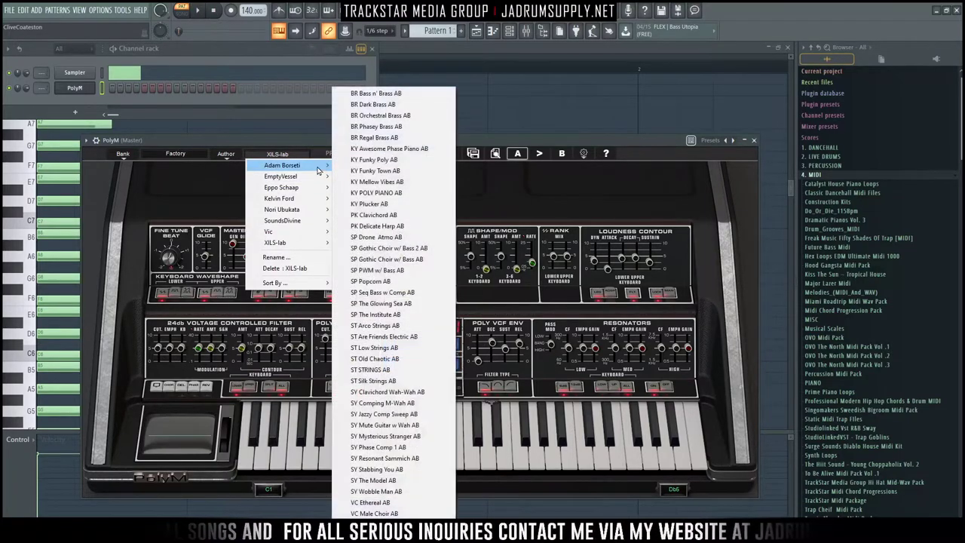
{"action": "left_click", "coordinate": [375, 149]}
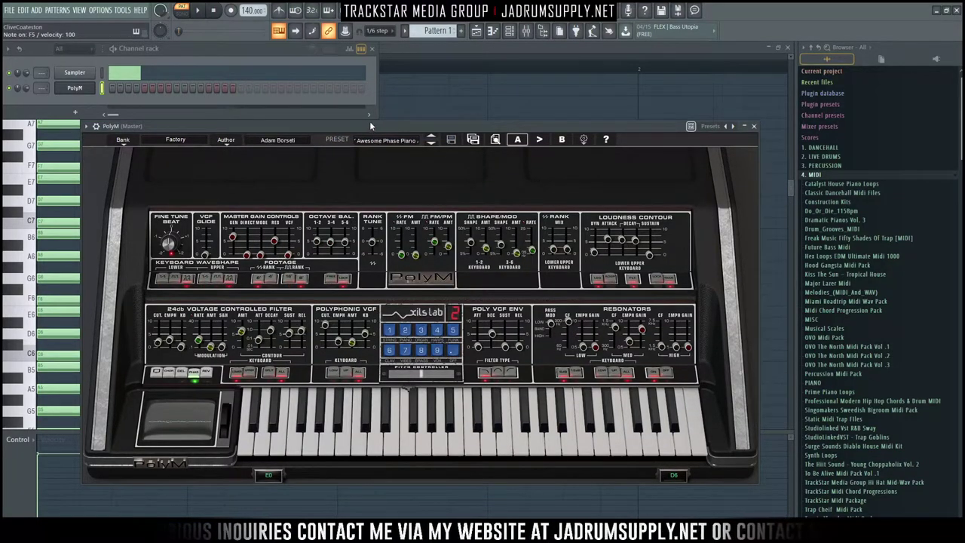
Step: Step forward through PolyM's presets, past KY Funky Poly AB and KY Funky Town AB, to KY Mellow Vibes AB
{"action": "left_click", "coordinate": [432, 143]}
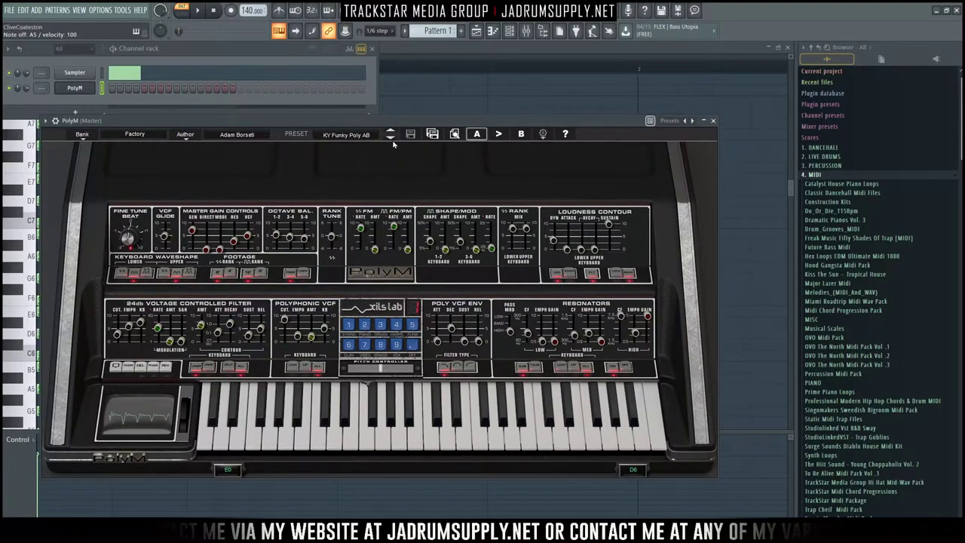
{"action": "left_click", "coordinate": [391, 137]}
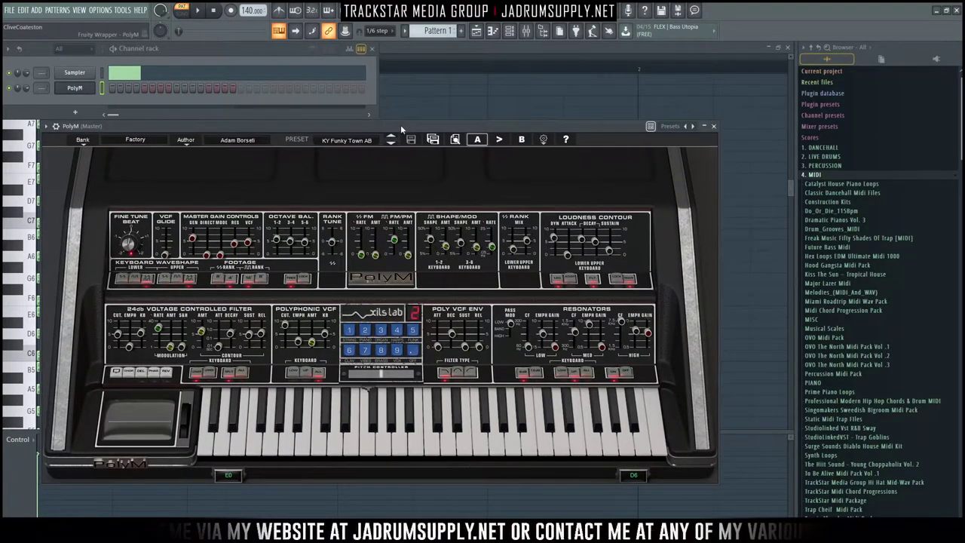
{"action": "left_click", "coordinate": [393, 143]}
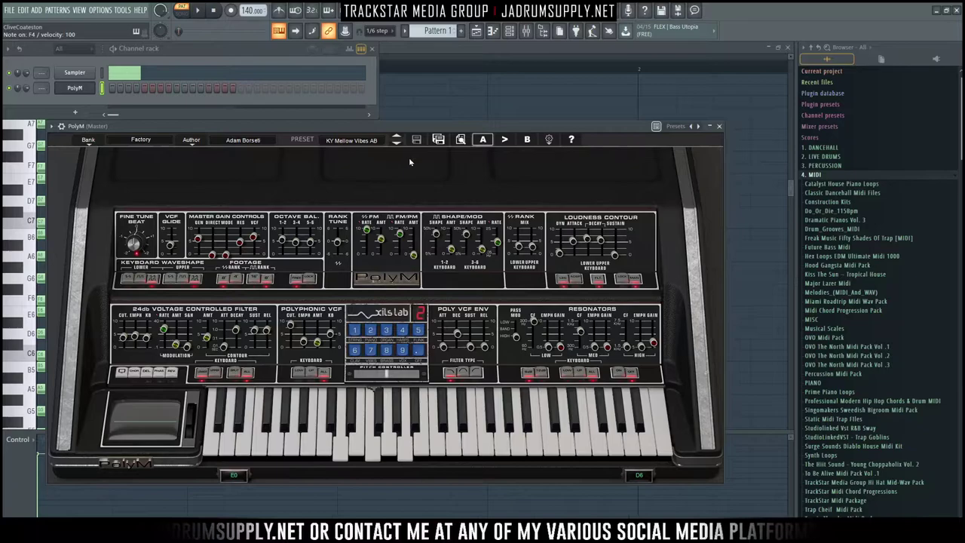
Step: Enter an E5, G5 and B5 chord at the start of PolyM's piano roll and lengthen its notes to about six steps
{"action": "right_click", "coordinate": [105, 89]}
{"action": "left_click", "coordinate": [124, 91]}
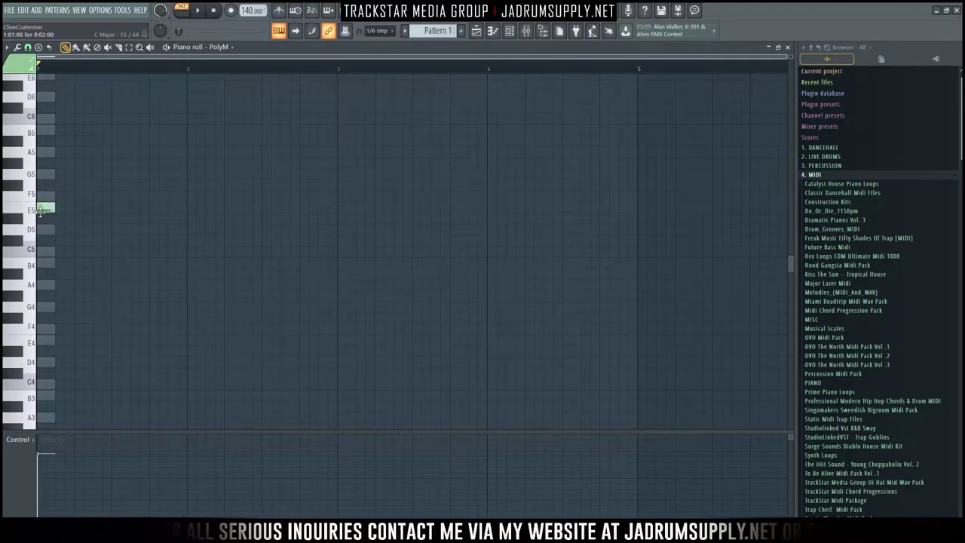
{"action": "scroll", "coordinate": [61, 219], "scroll_direction": "up", "scroll_amount": 3}
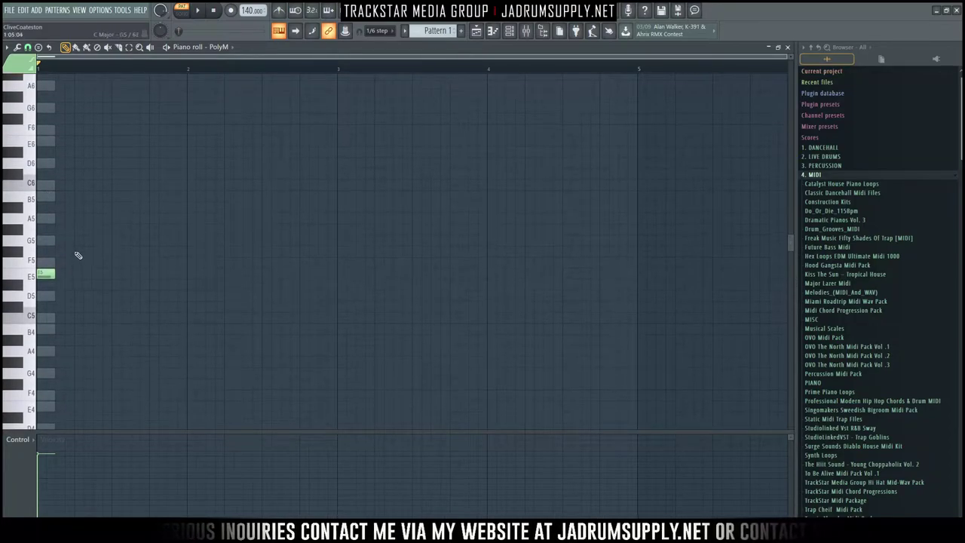
{"action": "left_click_drag", "start_coordinate": [33, 339], "coordinate": [27, 279]}
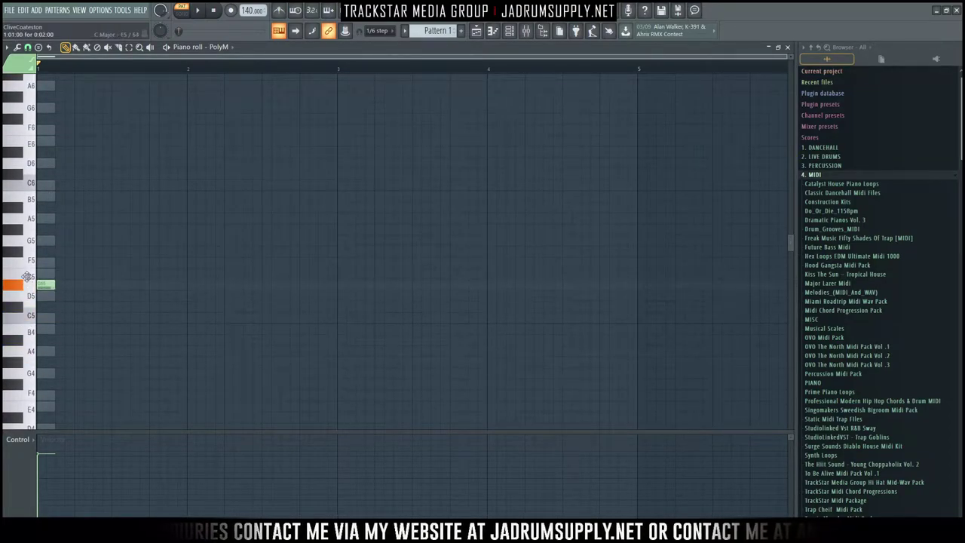
{"action": "scroll", "coordinate": [98, 270], "scroll_direction": "up", "scroll_amount": 4}
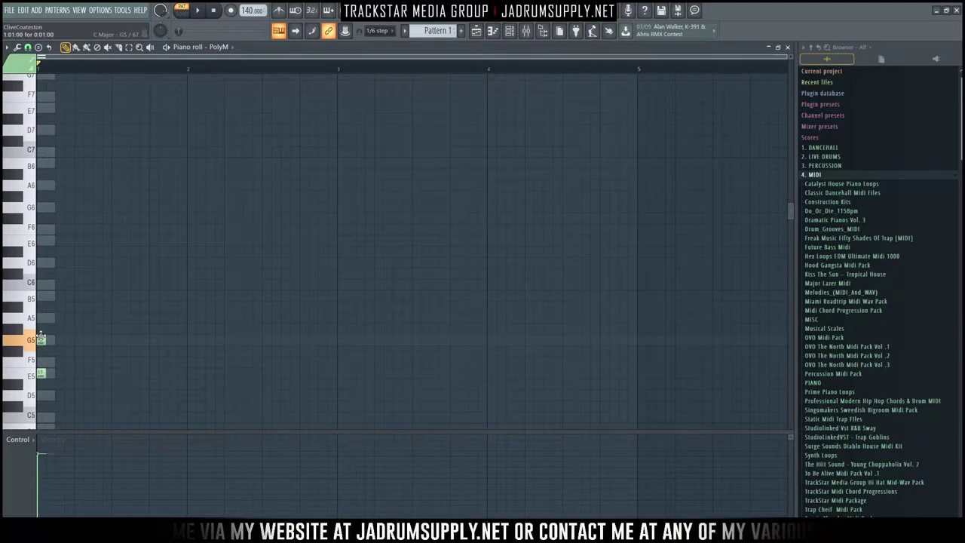
{"action": "scroll", "coordinate": [56, 304], "scroll_direction": "down", "scroll_amount": 3}
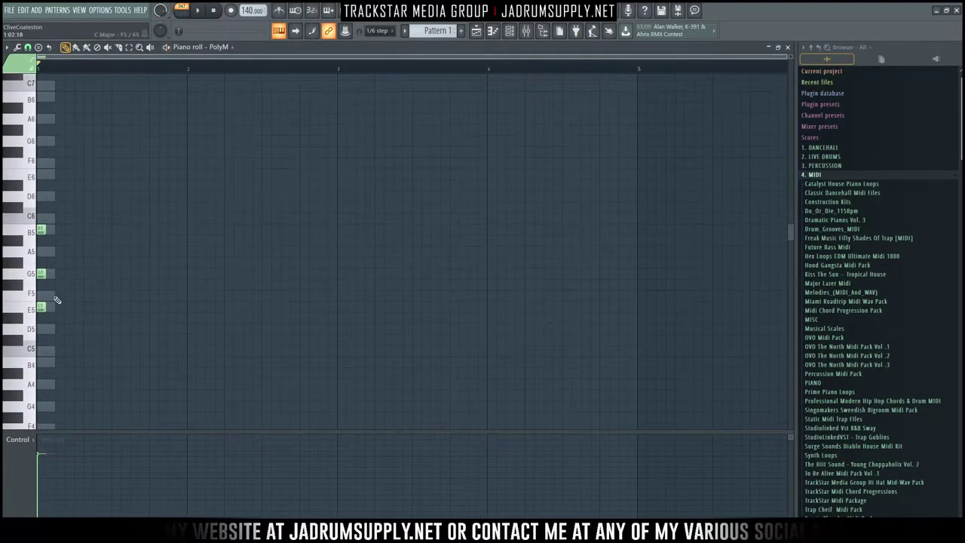
{"action": "key", "text": "ctrl+a"}
{"action": "scroll", "coordinate": [43, 229], "scroll_direction": "down", "scroll_amount": 1}
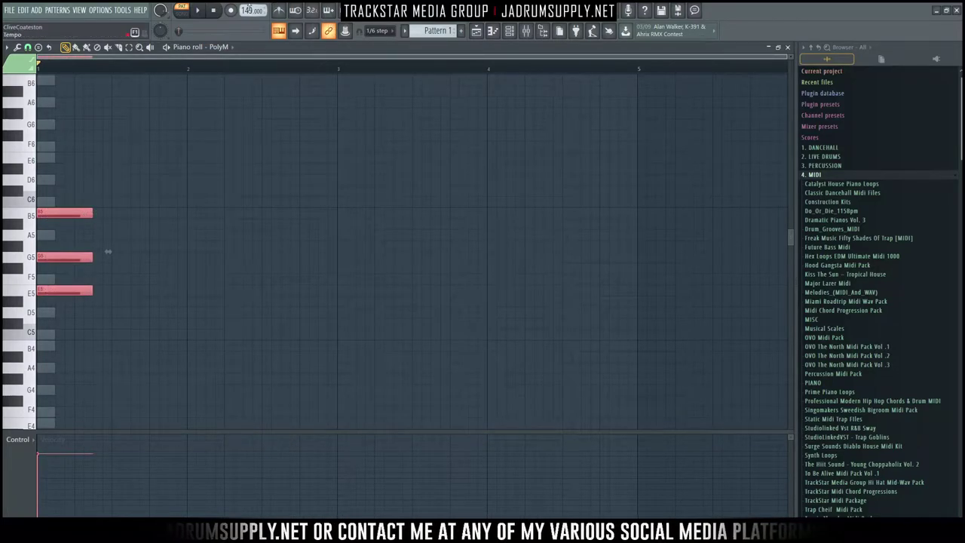
Step: Set the project tempo to 91 BPM and play back the first chord
{"action": "right_click", "coordinate": [249, 9]}
{"action": "left_click", "coordinate": [352, 37]}
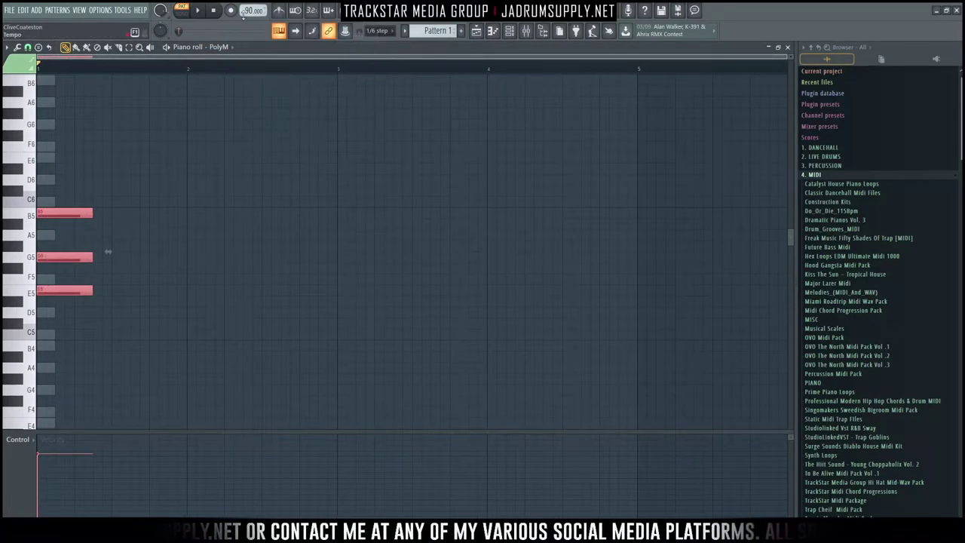
{"action": "left_click", "coordinate": [187, 236], "text": "ctrl"}
{"action": "key", "text": "space"}
{"action": "scroll", "coordinate": [151, 232], "scroll_direction": "down", "scroll_amount": 3}
{"action": "key", "text": "space"}
Step: Add a second chord of D5, F5 and A5 directly after the first chord and listen to both
{"action": "left_click", "coordinate": [99, 217]}
{"action": "scroll", "coordinate": [86, 216], "scroll_direction": "up", "scroll_amount": 3}
{"action": "key", "text": "ctrl+a"}
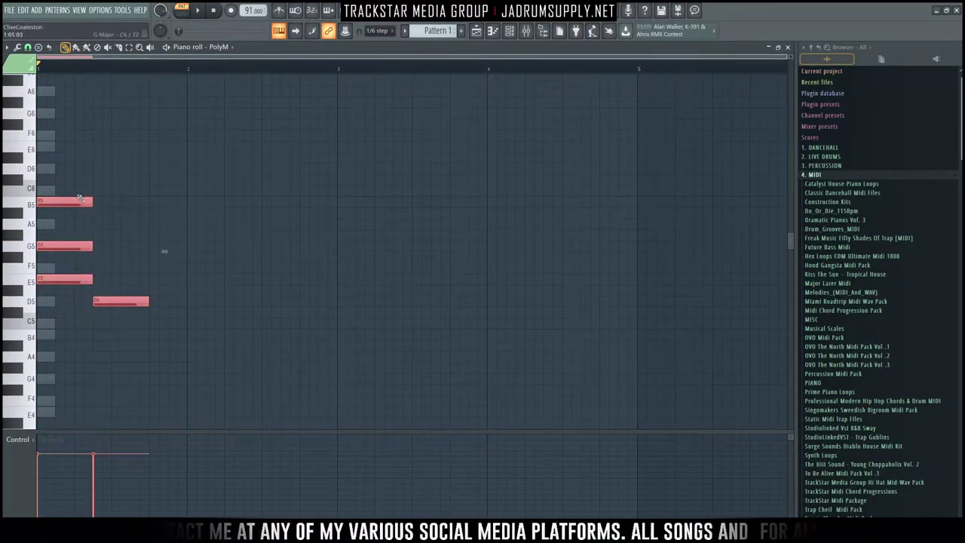
{"action": "key", "text": "space"}
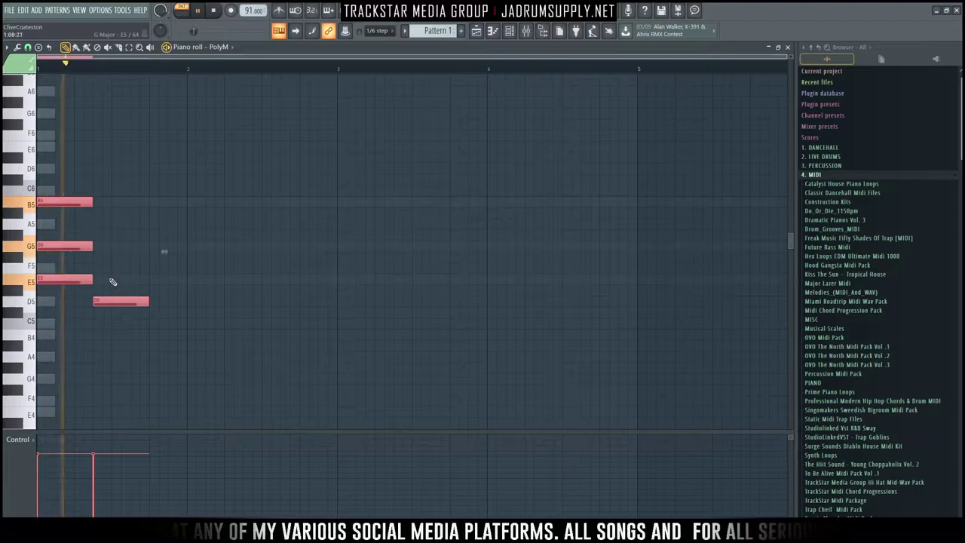
{"action": "left_click", "coordinate": [93, 267]}
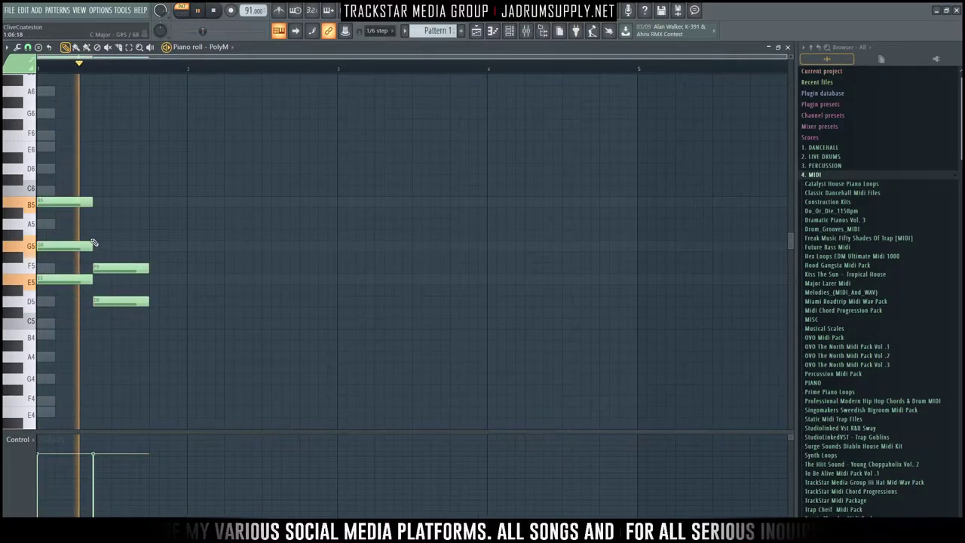
{"action": "left_click", "coordinate": [98, 224]}
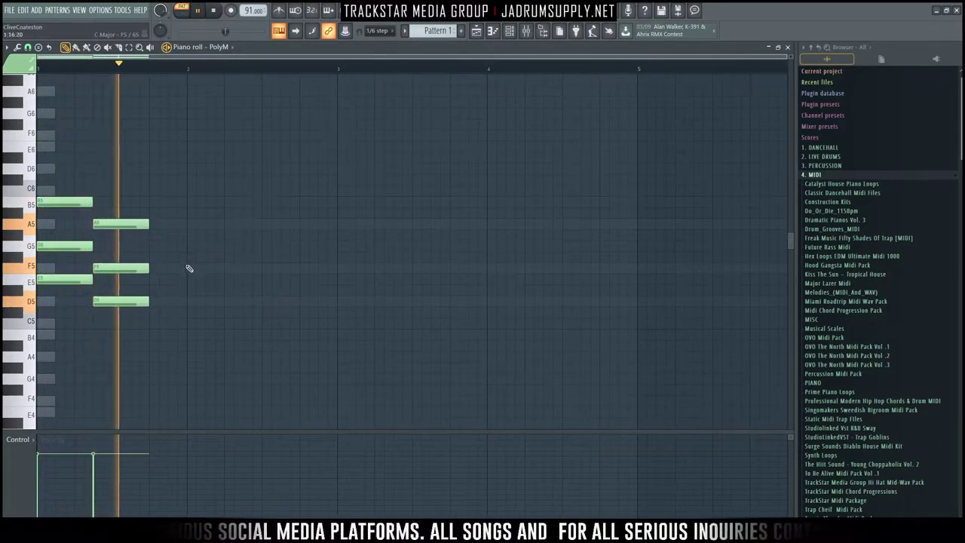
{"action": "key", "text": "space"}
Step: Try the lowest notes of both chords, E5 and D5, one octave higher and listen to the change
{"action": "left_click_drag", "start_coordinate": [67, 271], "coordinate": [145, 365]}
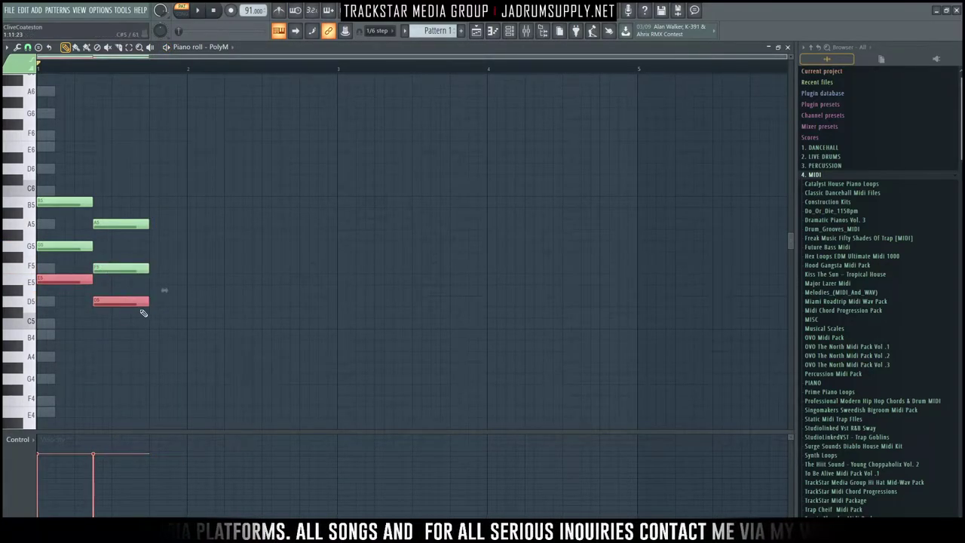
{"action": "key", "text": "ctrl+Up"}
{"action": "key", "text": "space"}
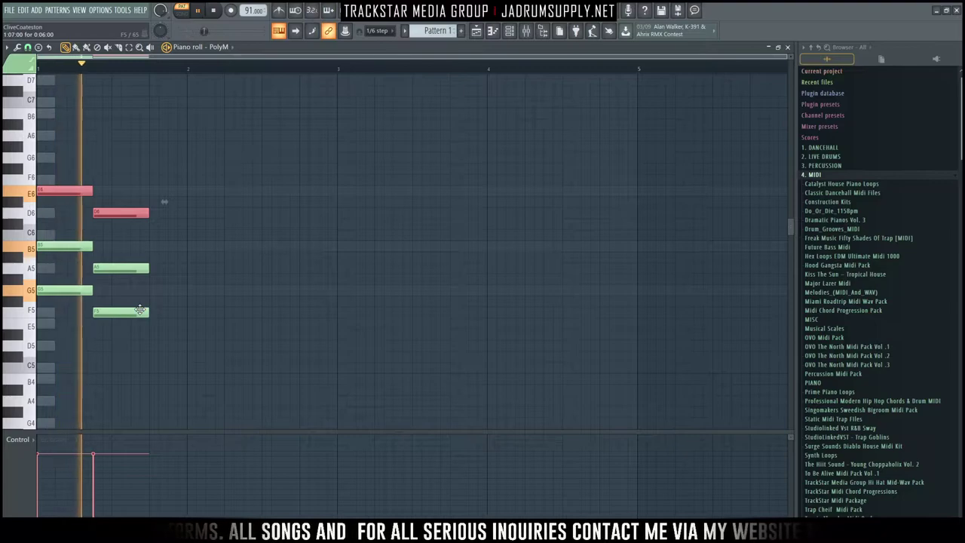
{"action": "key", "text": "ctrl+Down"}
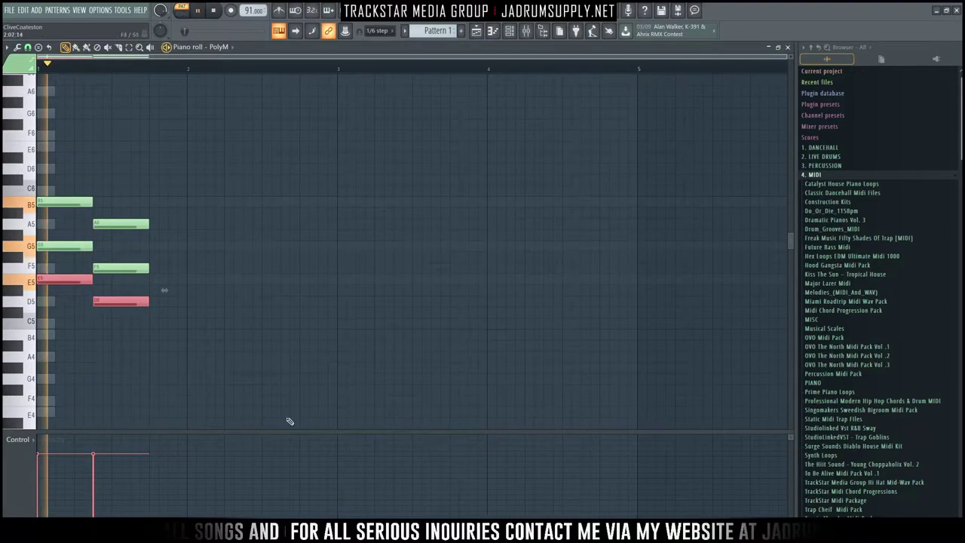
{"action": "key", "text": "ctrl+d"}
{"action": "key", "text": "space"}
{"action": "key", "text": "space"}
Step: Add a third chord of A#4, D5 and F5 directly after the second chord
{"action": "left_click", "coordinate": [153, 346]}
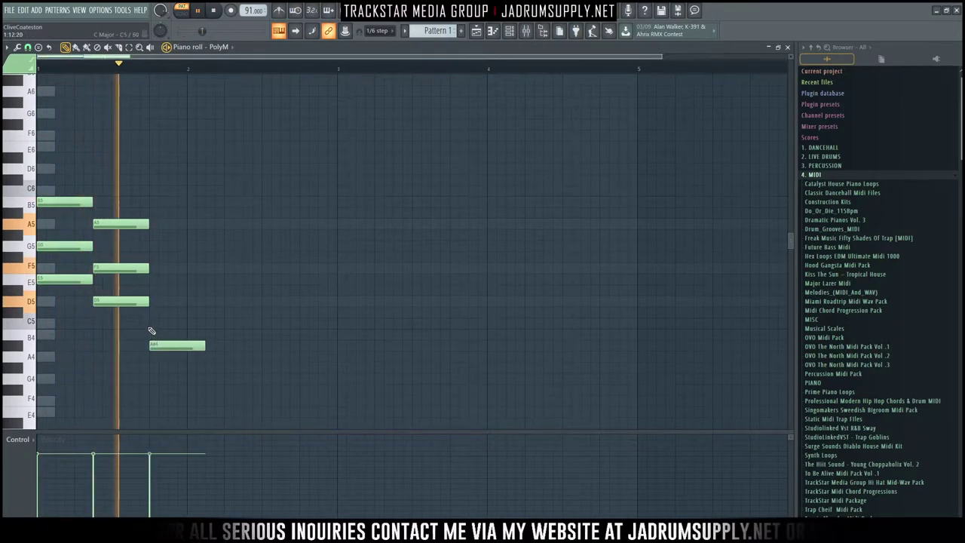
{"action": "left_click", "coordinate": [154, 303]}
{"action": "scroll", "coordinate": [153, 301], "scroll_direction": "down", "scroll_amount": 1}
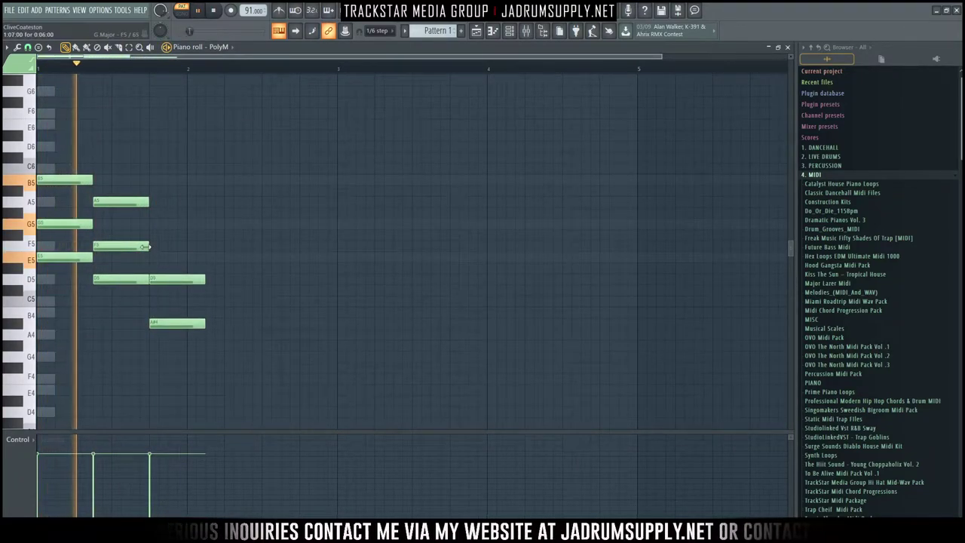
{"action": "left_click", "coordinate": [153, 246]}
{"action": "key", "text": "space"}
Step: Shorten the third chord to end with bar 1, duplicate all three chords into bar 2 and play them back
{"action": "left_click_drag", "start_coordinate": [191, 220], "coordinate": [217, 175]}
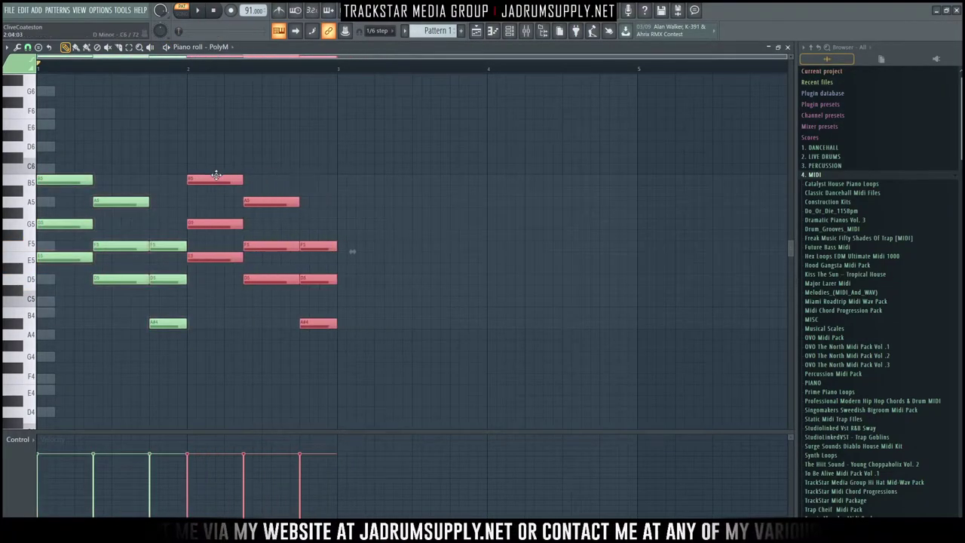
{"action": "key", "text": "space"}
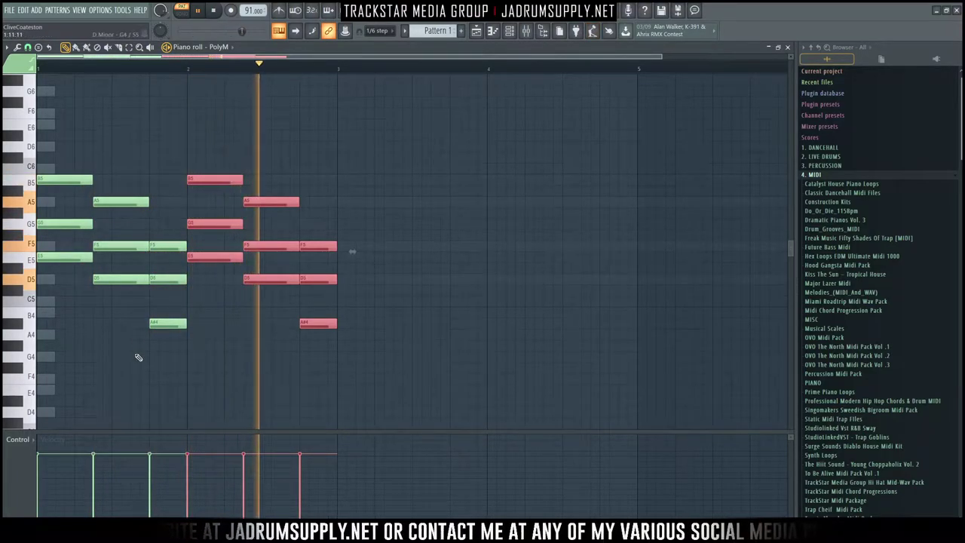
{"action": "key", "text": "space"}
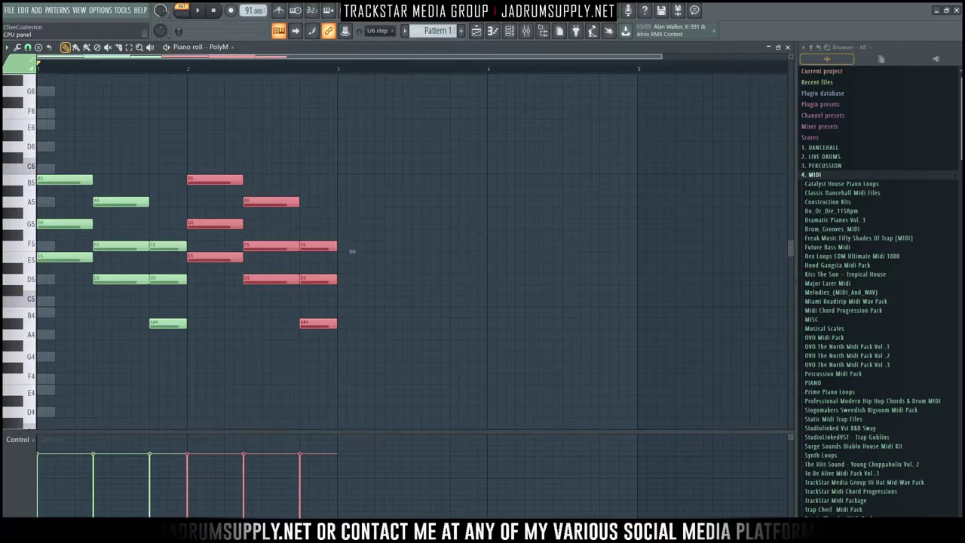
Step: Add an Xpand!2 instrument channel and move the chord notes from the PolyM channel to it
{"action": "left_click", "coordinate": [509, 31]}
{"action": "left_click", "coordinate": [74, 112]}
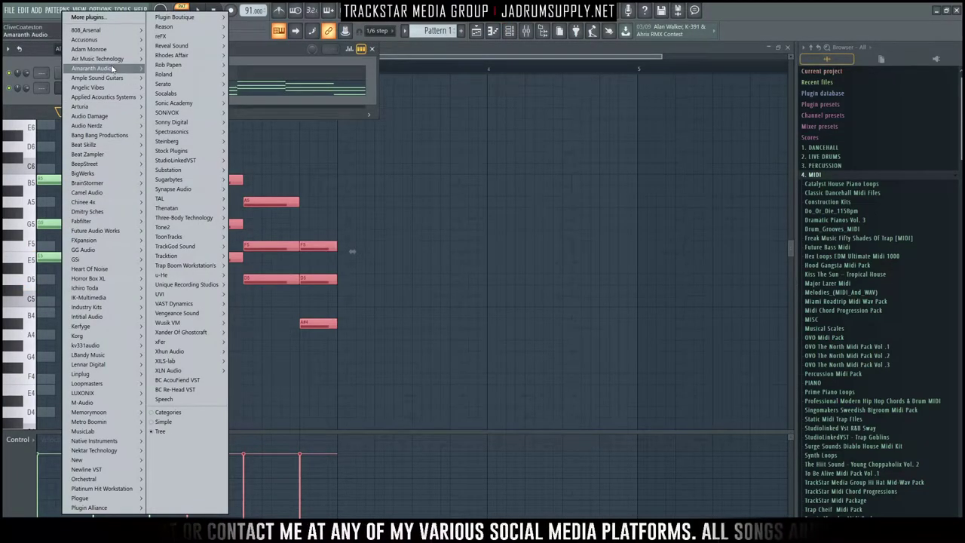
{"action": "mouse_move", "coordinate": [130, 58]}
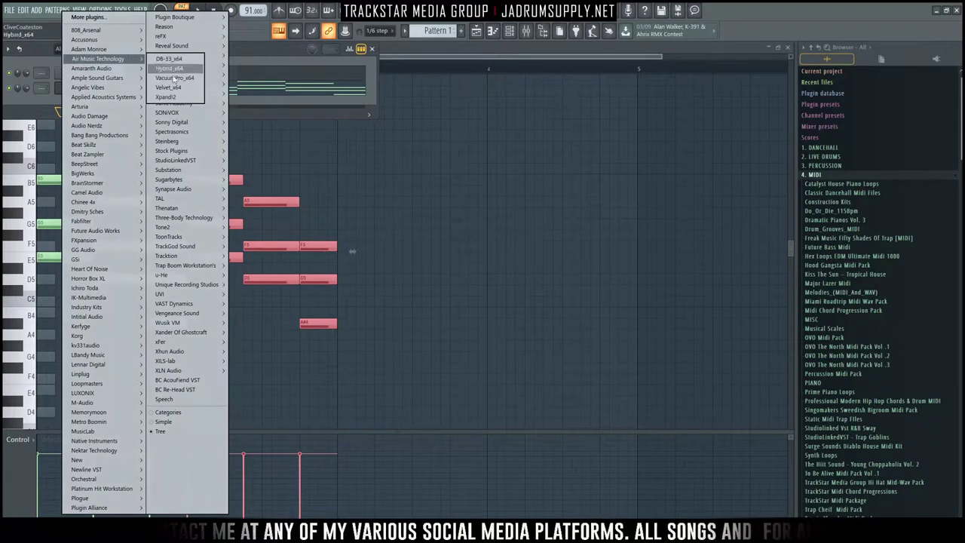
{"action": "left_click", "coordinate": [167, 98]}
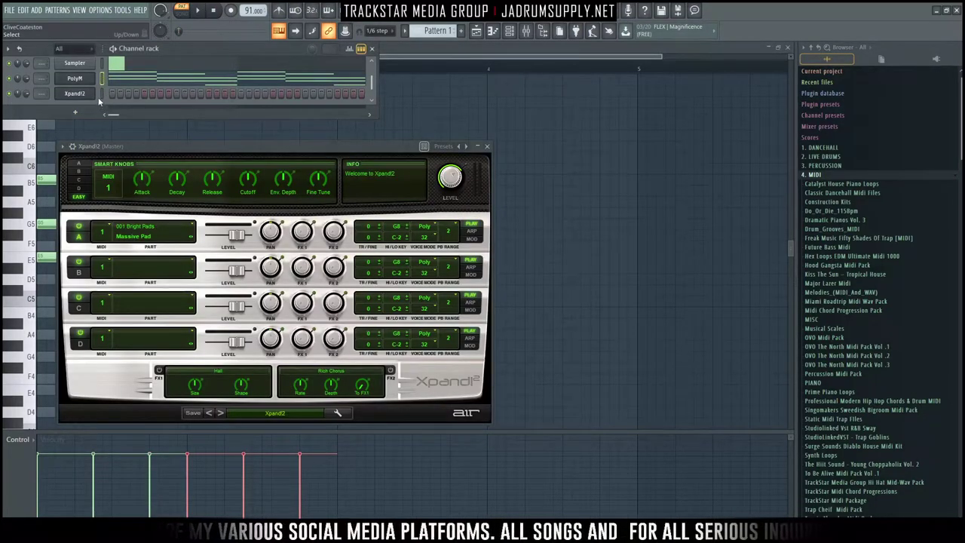
{"action": "key", "text": "ctrl+x"}
{"action": "key", "text": "ctrl+v"}
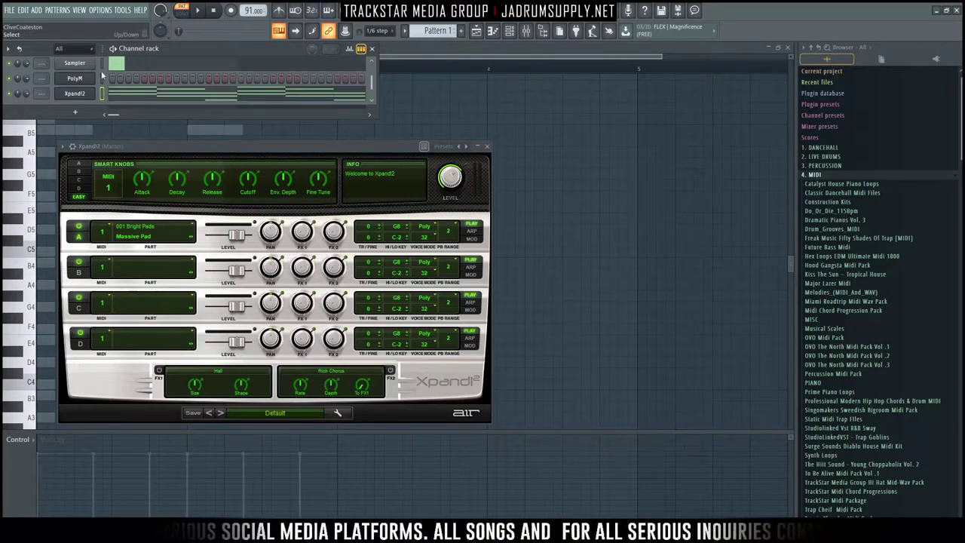
Step: Load the Natural Grand Piano sound from 010 Acoustic Piano into Xpand!2's part A and play back the chords
{"action": "left_click", "coordinate": [137, 237]}
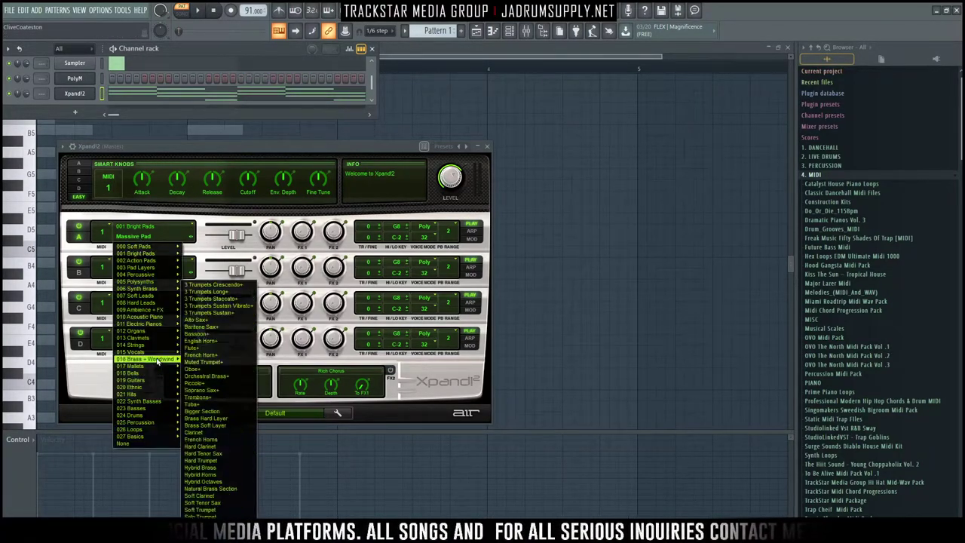
{"action": "mouse_move", "coordinate": [169, 320]}
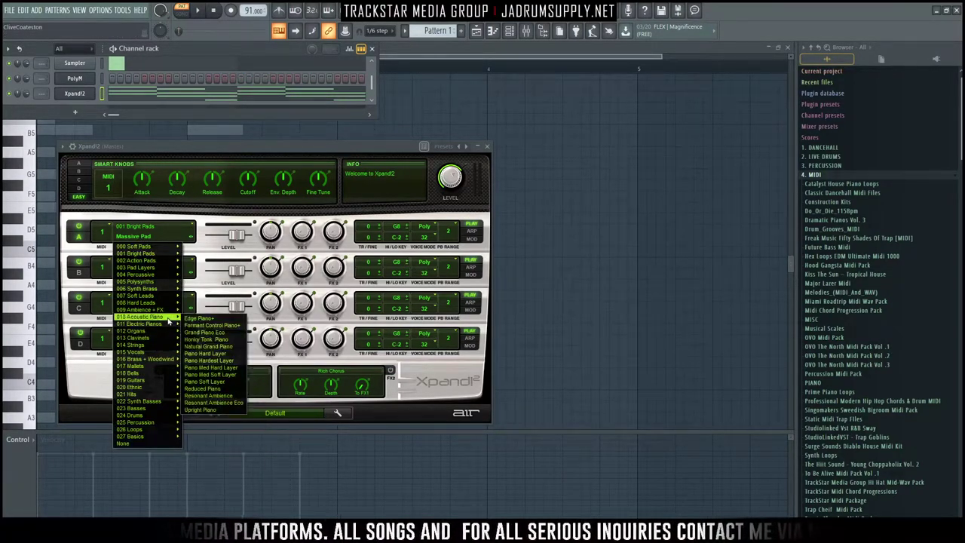
{"action": "left_click", "coordinate": [209, 346]}
{"action": "key", "text": "space"}
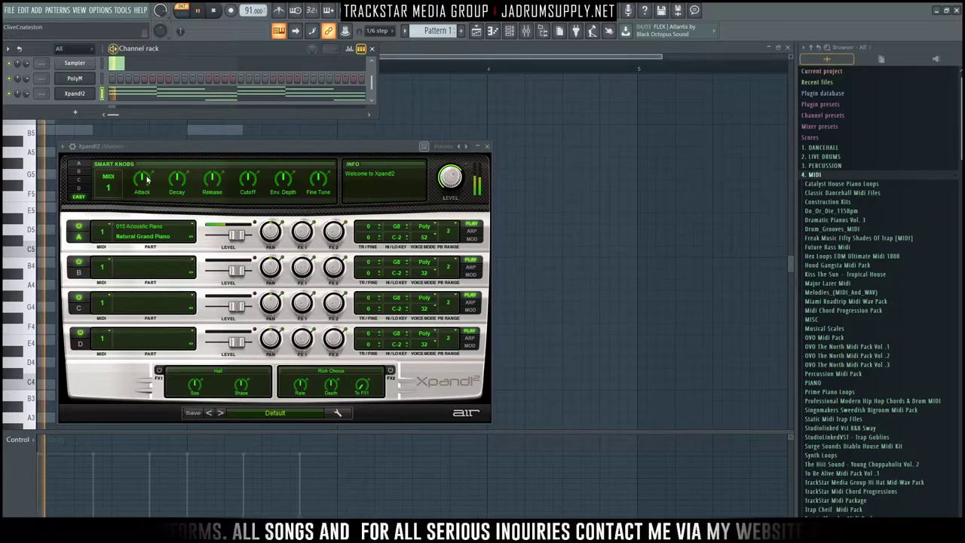
Step: Open Xpand!2's piano roll and delete all of its chord notes
{"action": "left_click", "coordinate": [142, 96]}
{"action": "scroll", "coordinate": [148, 72], "scroll_direction": "down", "scroll_amount": 3}
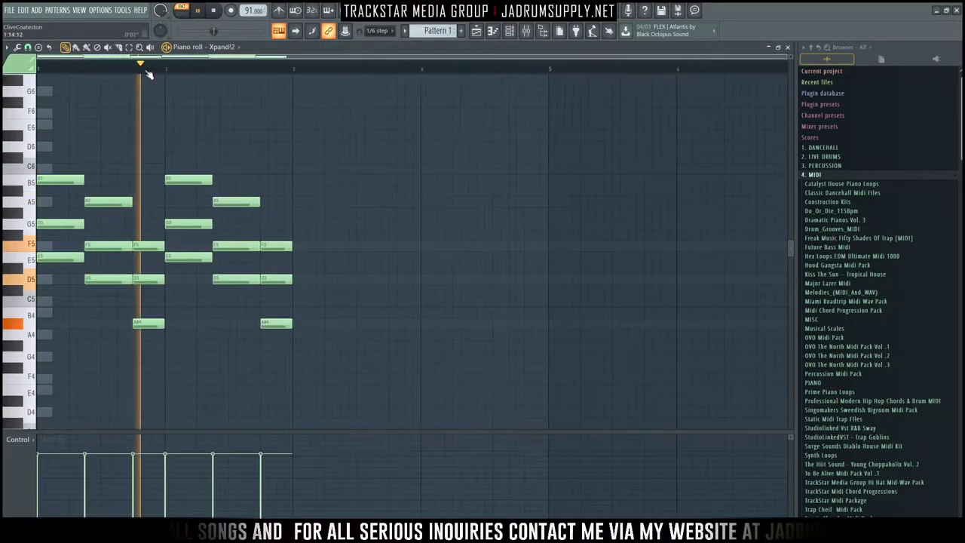
{"action": "key", "text": "space"}
{"action": "left_click_drag", "start_coordinate": [338, 360], "coordinate": [5, 93]}
{"action": "scroll", "coordinate": [133, 258], "scroll_direction": "down", "scroll_amount": 3}
{"action": "key", "text": "Delete"}
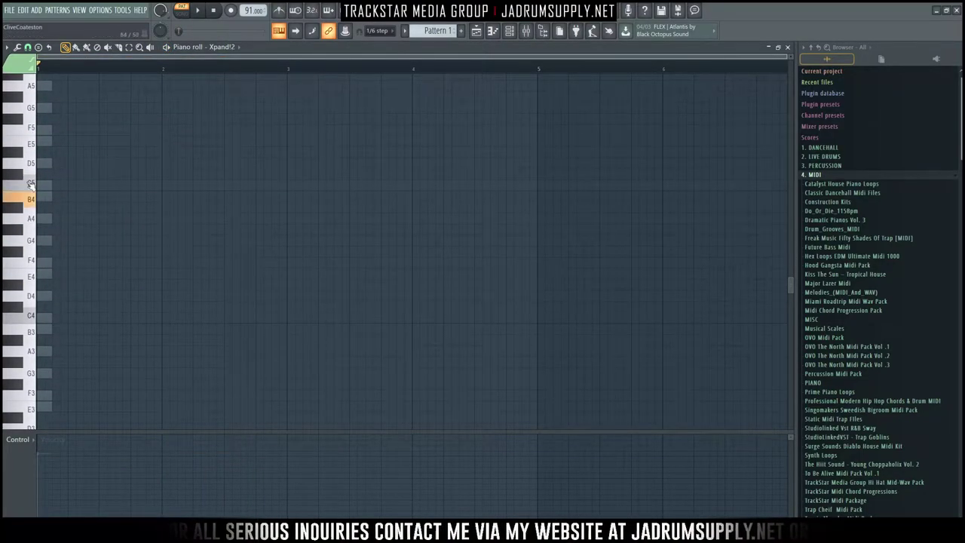
Step: Enter a four-step chord of G4, B4 and D5 at the start, listen to it and change it to A4, C5 and E5
{"action": "key", "text": "space"}
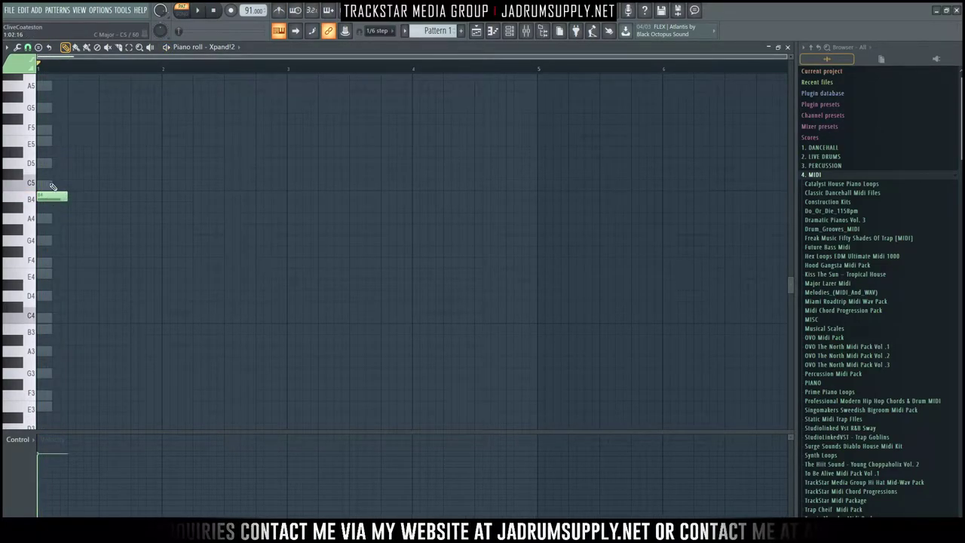
{"action": "scroll", "coordinate": [37, 160], "scroll_direction": "up", "scroll_amount": 3}
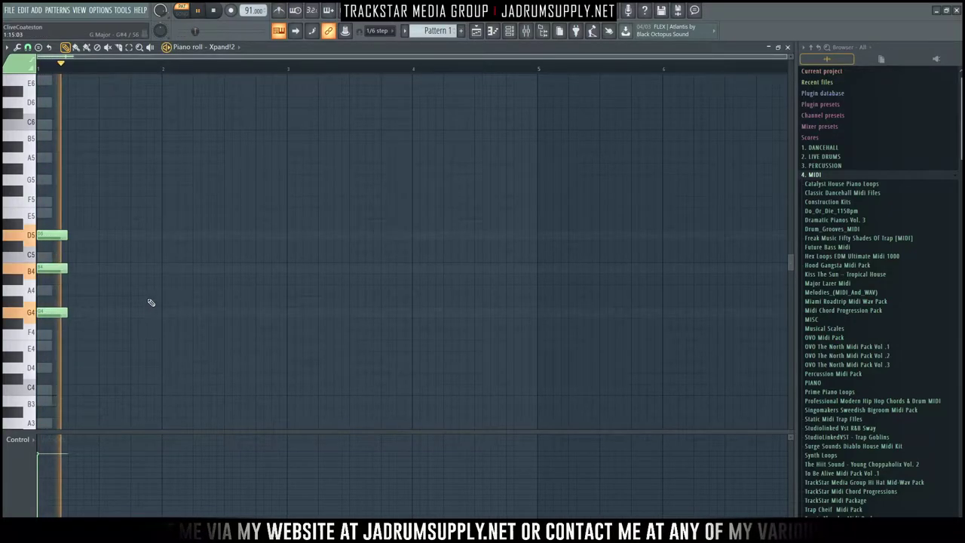
{"action": "scroll", "coordinate": [76, 310], "scroll_direction": "down", "scroll_amount": 1}
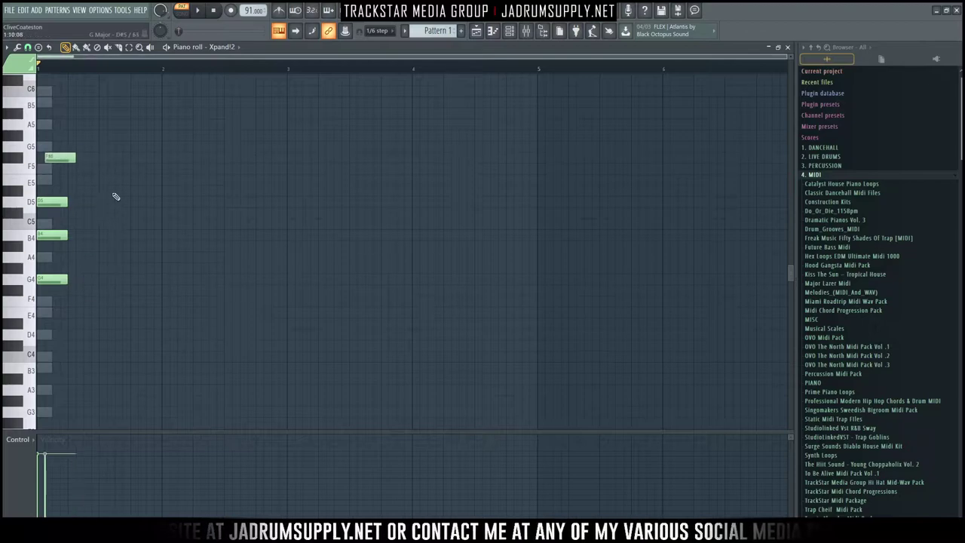
{"action": "key", "text": "ctrl+a"}
{"action": "scroll", "coordinate": [110, 276], "scroll_direction": "up", "scroll_amount": 1}
{"action": "left_click_drag", "start_coordinate": [40, 215], "coordinate": [40, 226]}
{"action": "scroll", "coordinate": [53, 240], "scroll_direction": "up", "scroll_amount": 1}
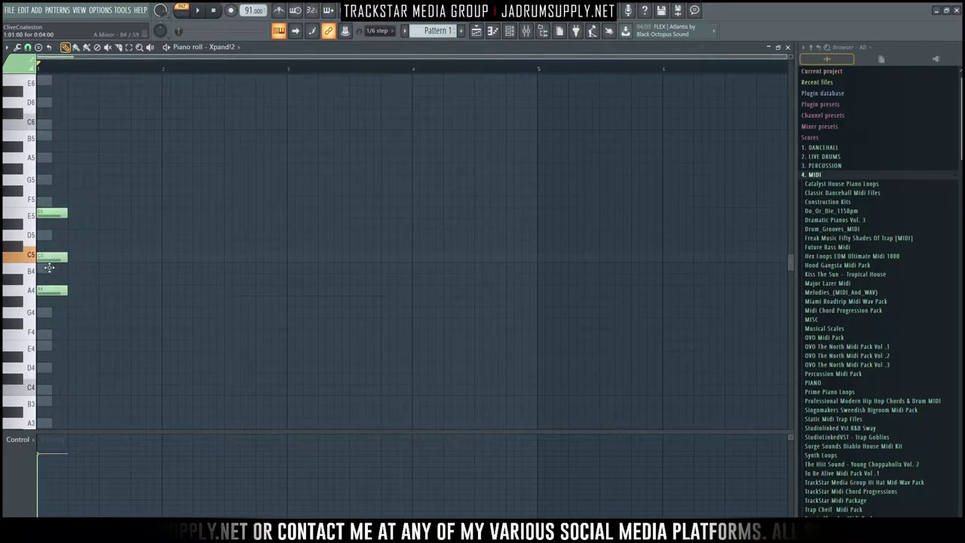
Step: Add a G4, B4 and D5 chord from the fourth step, trim the first chord to three steps and play both
{"action": "left_click", "coordinate": [64, 314]}
{"action": "scroll", "coordinate": [60, 278], "scroll_direction": "down", "scroll_amount": 1}
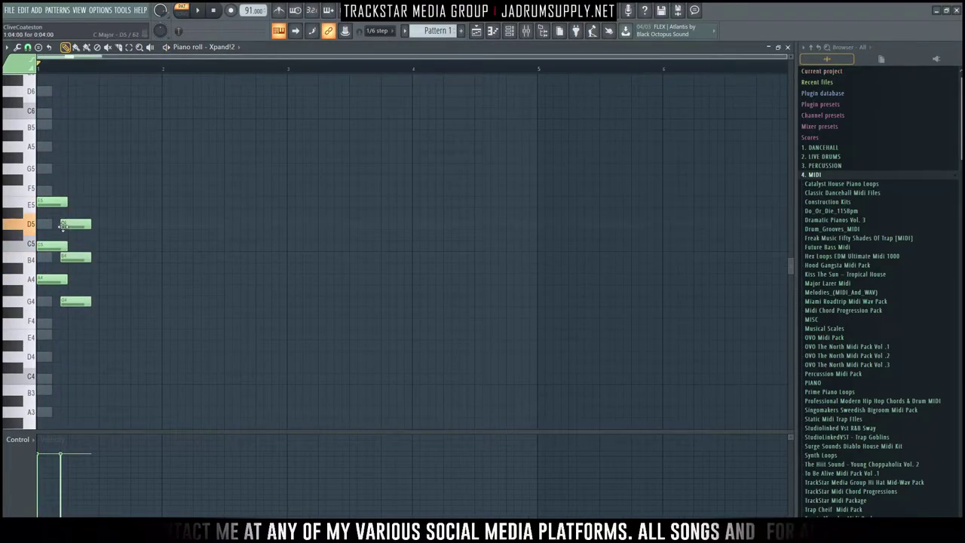
{"action": "left_click_drag", "start_coordinate": [48, 176], "coordinate": [86, 327]}
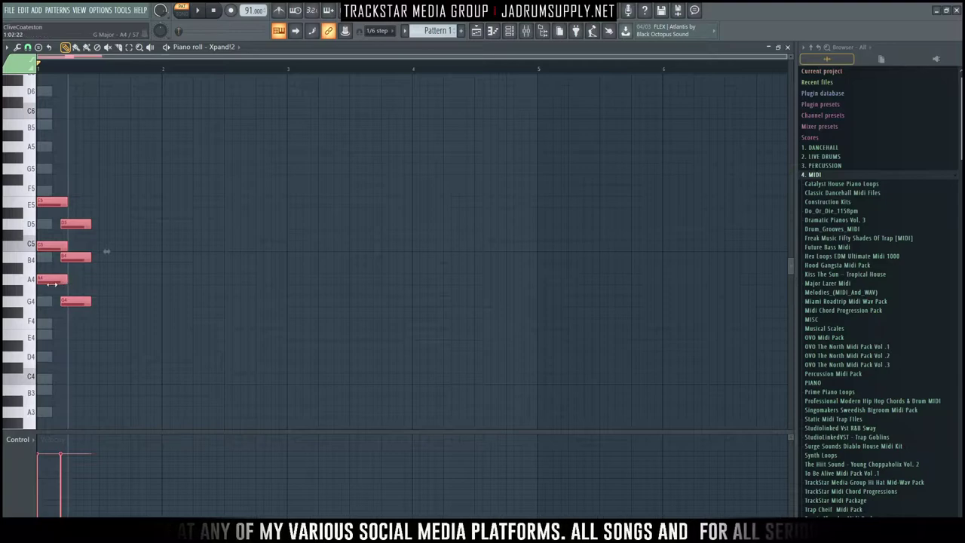
{"action": "left_click", "coordinate": [74, 205], "text": "ctrl"}
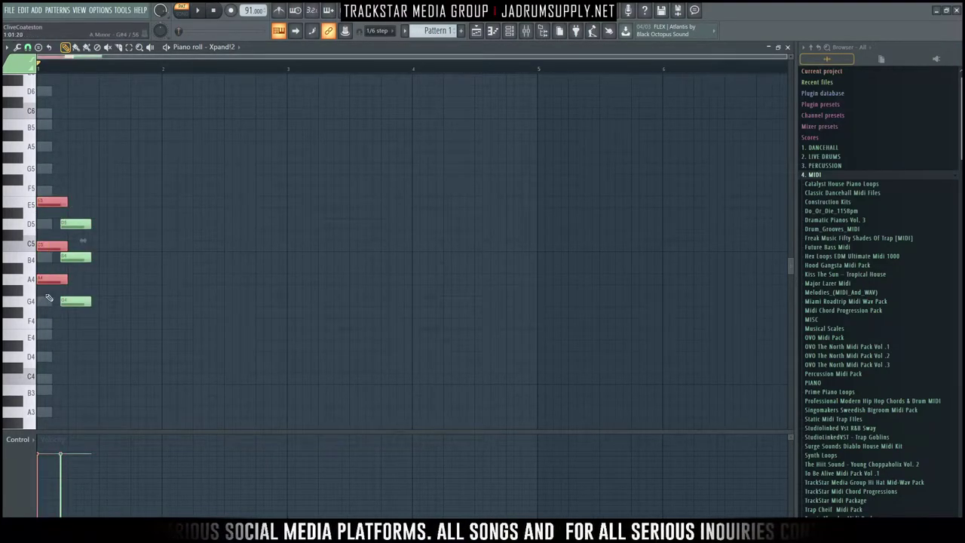
{"action": "left_click_drag", "start_coordinate": [68, 279], "coordinate": [61, 278]}
{"action": "key", "text": "space"}
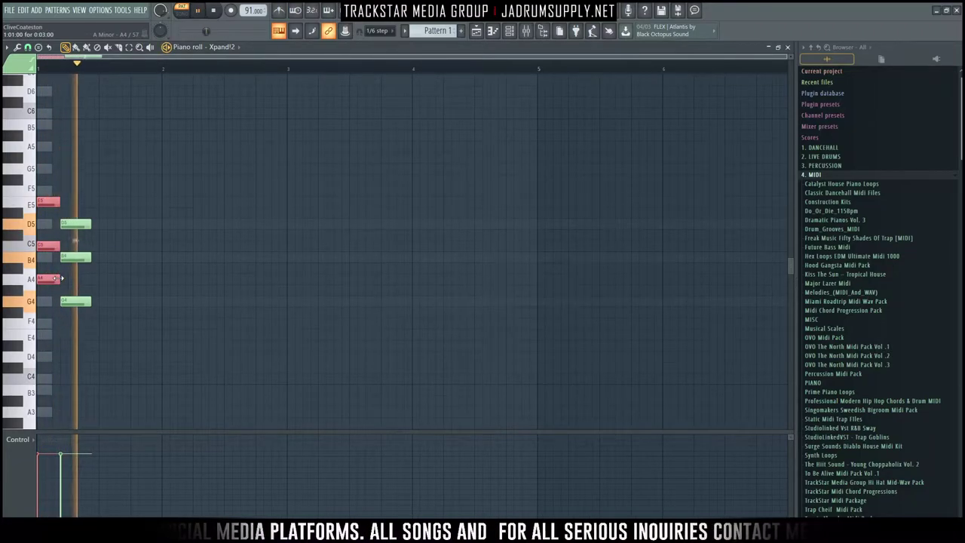
Step: Lengthen the G4, B4 and D5 chord to nine steps while listening to the loop
{"action": "scroll", "coordinate": [86, 67], "scroll_direction": "up", "scroll_amount": 2}
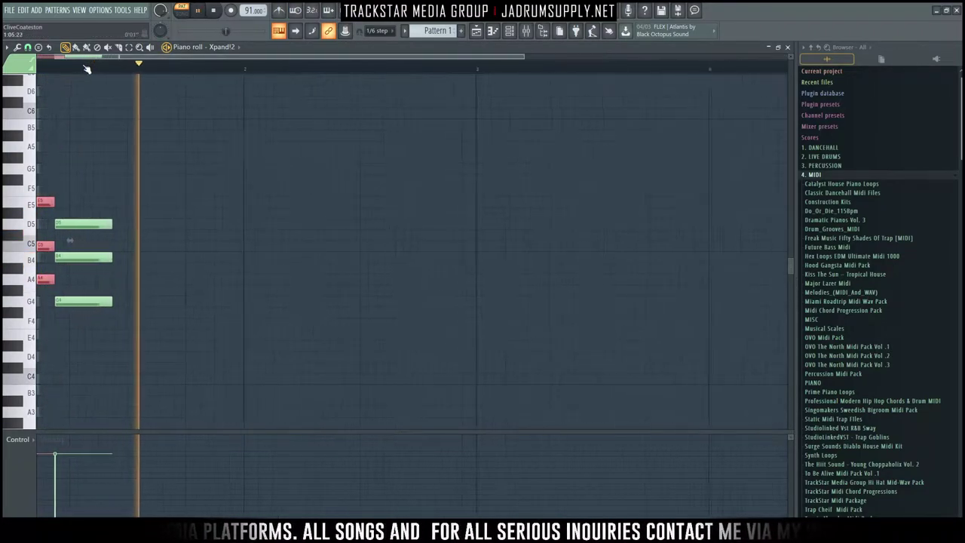
{"action": "left_click_drag", "start_coordinate": [97, 58], "coordinate": [80, 58]}
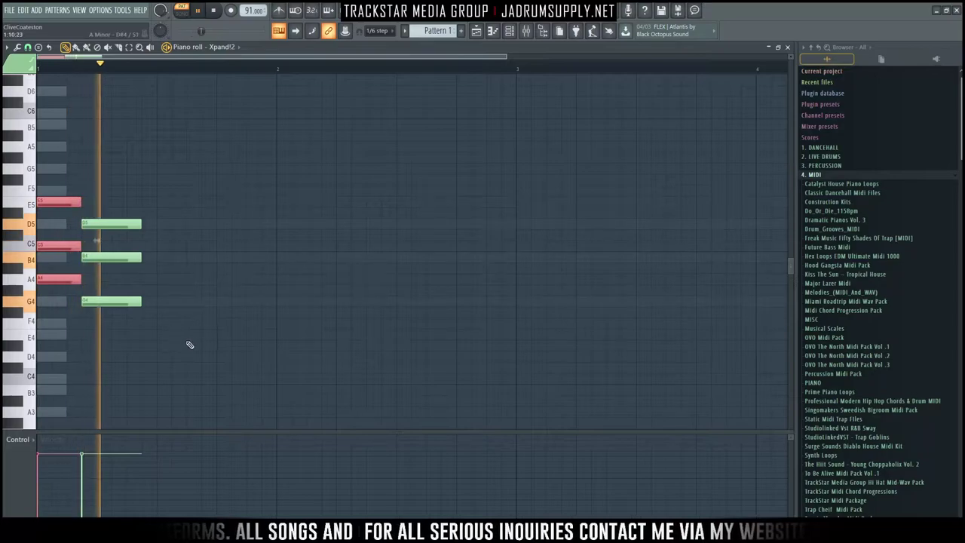
{"action": "left_click_drag", "start_coordinate": [151, 334], "coordinate": [217, 224]}
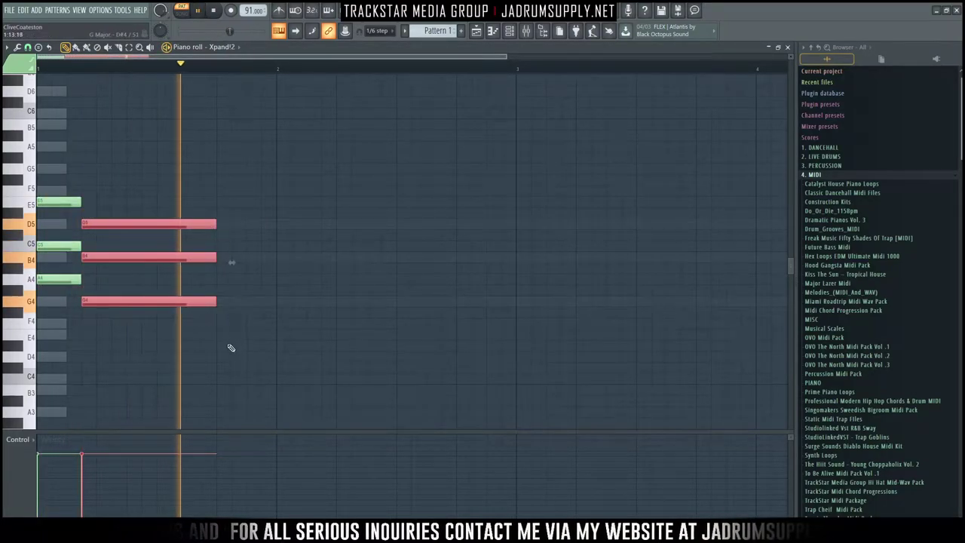
{"action": "key", "text": "space"}
Step: Add a third chord of E4, G4 and B4 after the second, trim it to the end of bar 1 and listen
{"action": "scroll", "coordinate": [219, 328], "scroll_direction": "down", "scroll_amount": 1}
{"action": "left_click", "coordinate": [221, 324]}
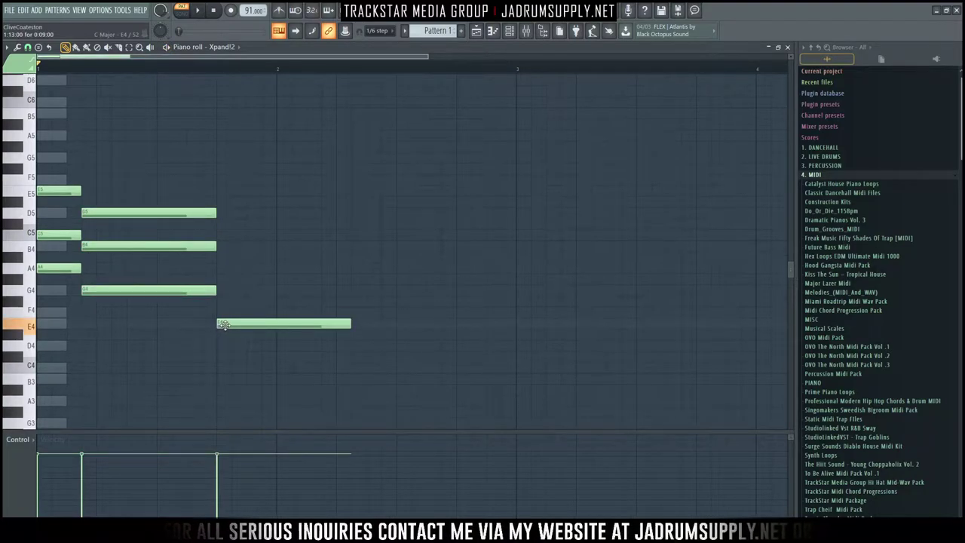
{"action": "left_click", "coordinate": [225, 291]}
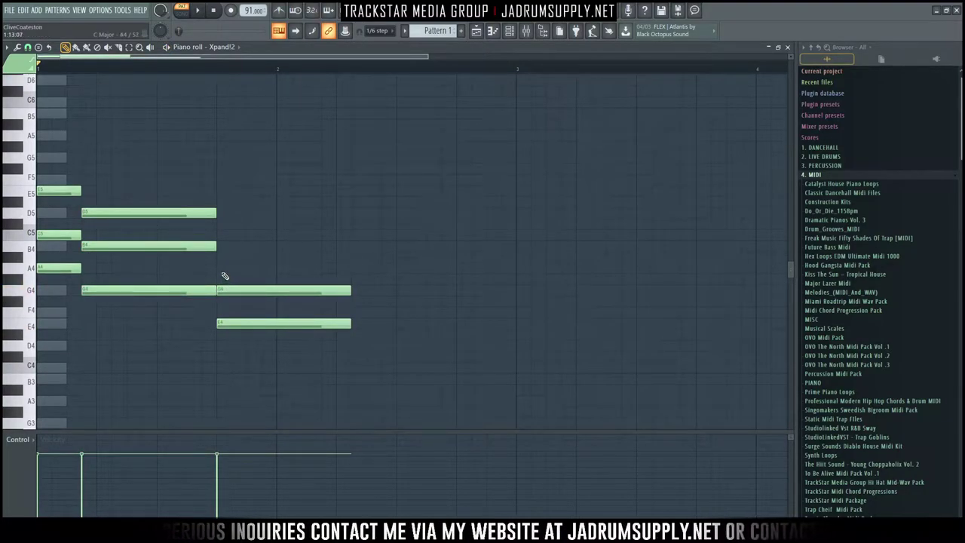
{"action": "left_click_drag", "start_coordinate": [223, 270], "coordinate": [218, 244]}
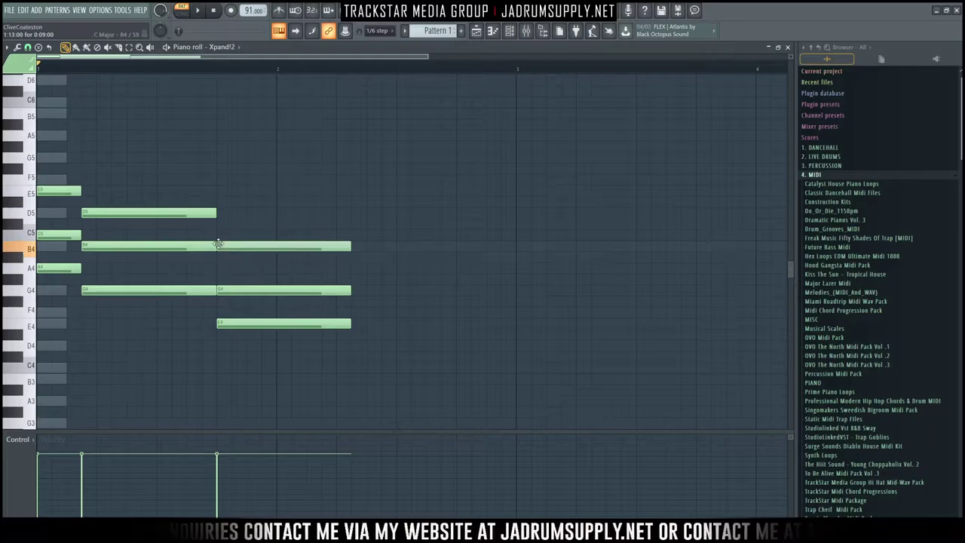
{"action": "key", "text": "space"}
{"action": "left_click_drag", "start_coordinate": [341, 206], "coordinate": [271, 318]}
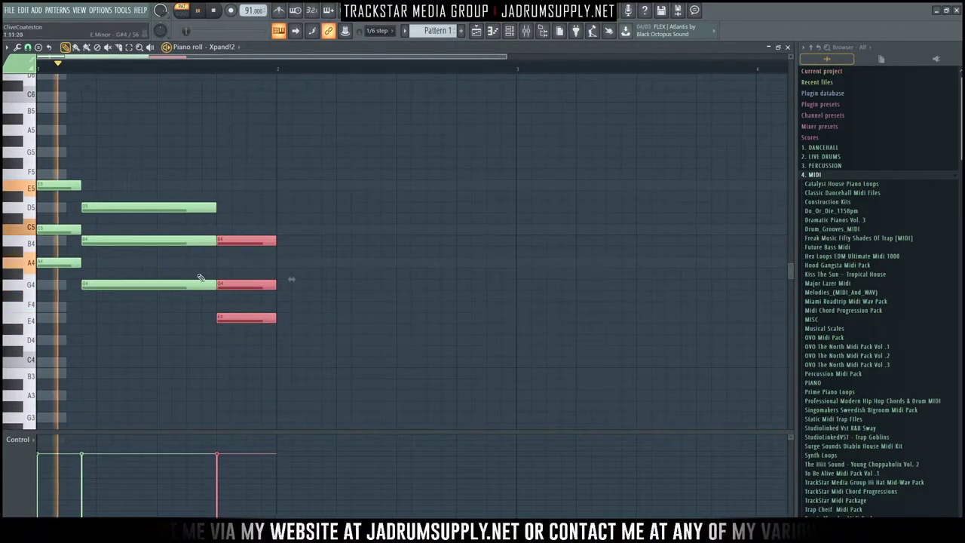
{"action": "key", "text": "space"}
Step: Shift the boundary between the first two chords so each lasts about six steps, and play the progression
{"action": "left_click_drag", "start_coordinate": [72, 175], "coordinate": [138, 334]}
{"action": "left_click_drag", "start_coordinate": [83, 288], "coordinate": [128, 283]}
{"action": "key", "text": "space"}
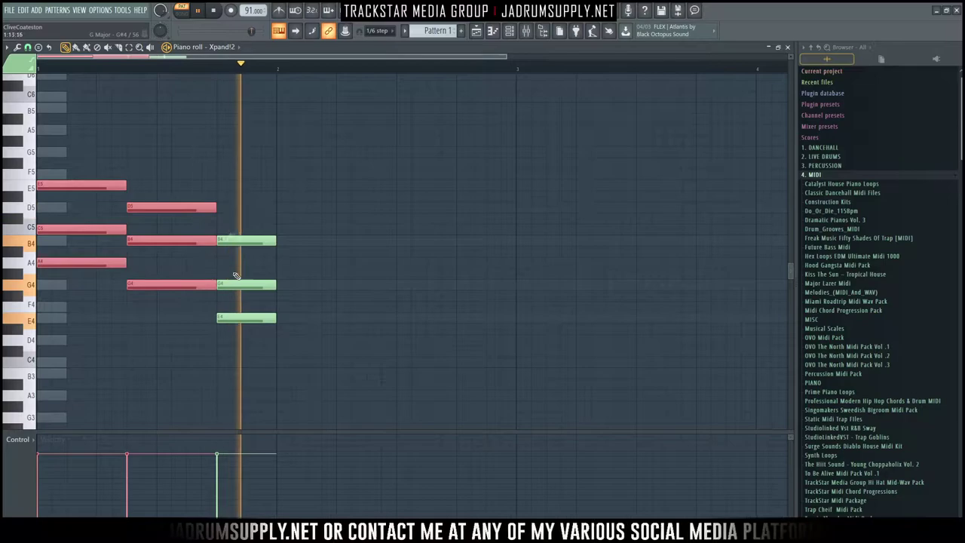
Step: Stop playback and delete the second and third chords, keeping only the A4, C5 and E5 chord
{"action": "left_click_drag", "start_coordinate": [263, 217], "coordinate": [110, 197]}
{"action": "scroll", "coordinate": [254, 332], "scroll_direction": "up", "scroll_amount": 1}
{"action": "right_click", "coordinate": [255, 332]}
{"action": "key", "text": "space"}
{"action": "left_click_drag", "start_coordinate": [183, 175], "coordinate": [184, 362]}
{"action": "key", "text": "Delete"}
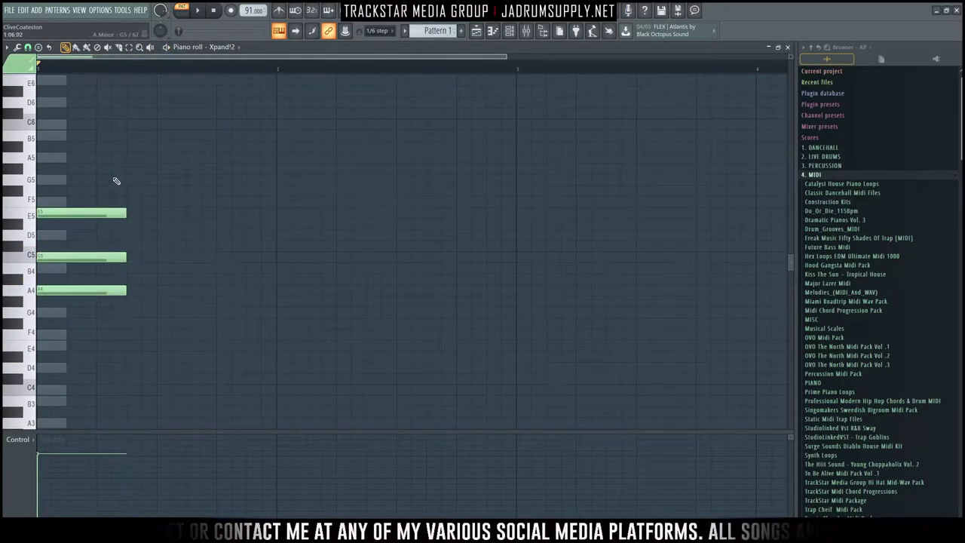
Step: Delete the C5 and A4 notes, shorten E5 to about one step and add an equally short G5 above it
{"action": "scroll", "coordinate": [90, 272], "scroll_direction": "up", "scroll_amount": 1}
{"action": "right_click", "coordinate": [84, 294]}
{"action": "right_click", "coordinate": [77, 328]}
{"action": "left_click_drag", "start_coordinate": [73, 254], "coordinate": [47, 248]}
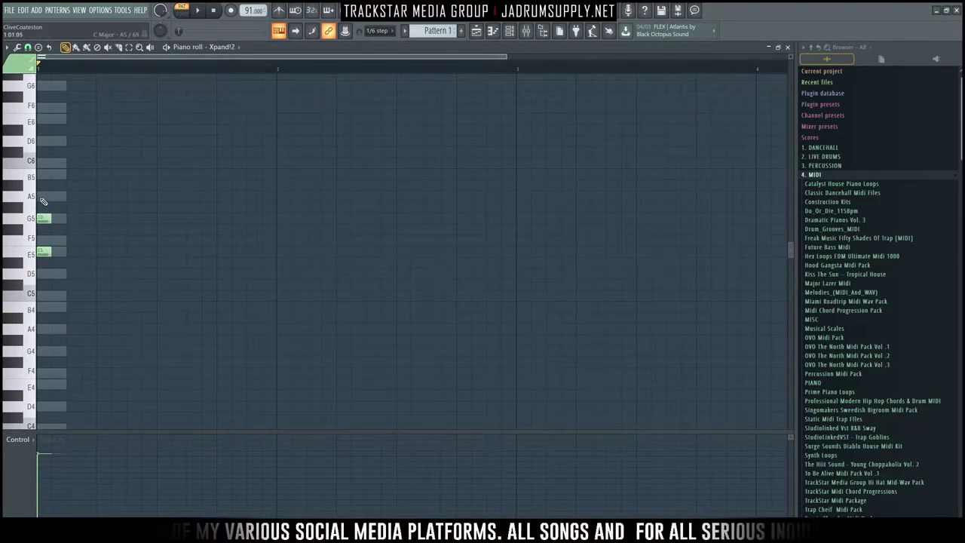
Step: Add a short B5 above E5 and G5, duplicate the chord two steps later and listen to both
{"action": "key", "text": "ctrl+a"}
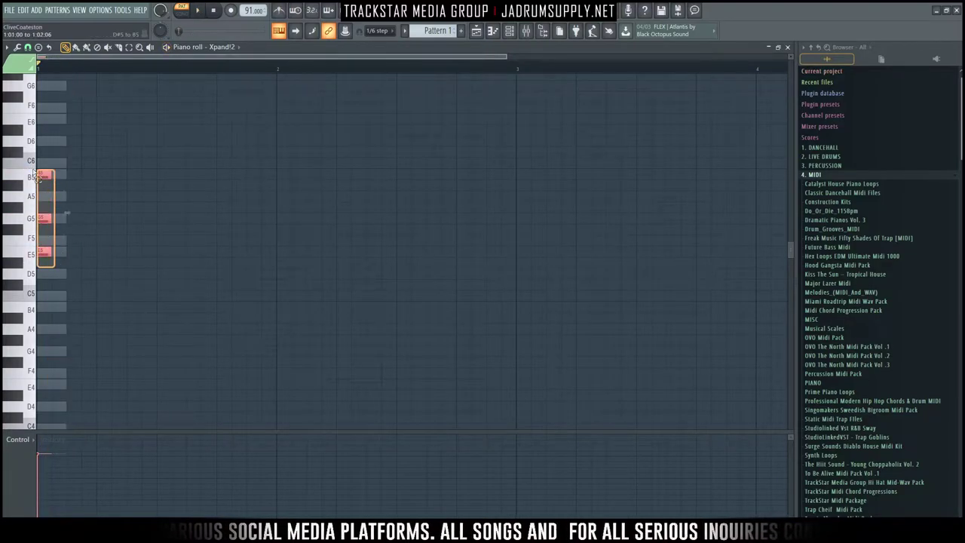
{"action": "scroll", "coordinate": [48, 175], "scroll_direction": "up", "scroll_amount": 1}
{"action": "key", "text": "space"}
{"action": "scroll", "coordinate": [143, 317], "scroll_direction": "down", "scroll_amount": 1}
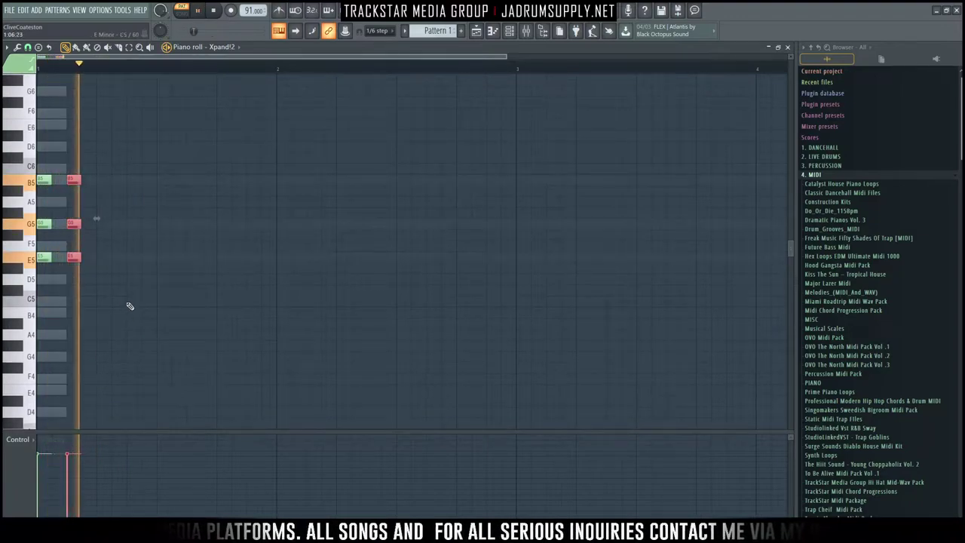
{"action": "key", "text": "space"}
Step: Place a one-step D5, F5 and A5 chord on step 7 of bar 1 and duplicate it two steps later
{"action": "scroll", "coordinate": [130, 284], "scroll_direction": "up", "scroll_amount": 1}
{"action": "left_click", "coordinate": [130, 290]}
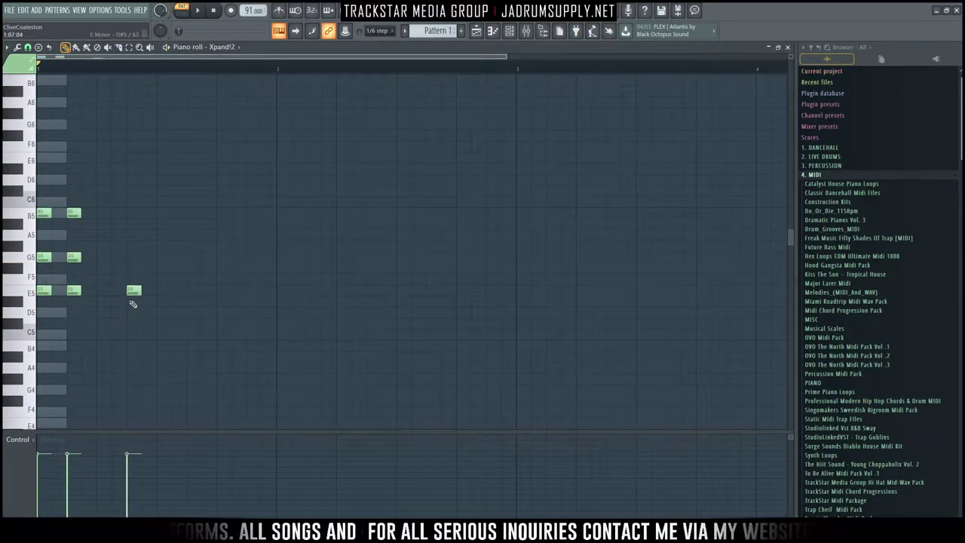
{"action": "scroll", "coordinate": [132, 302], "scroll_direction": "down", "scroll_amount": 1}
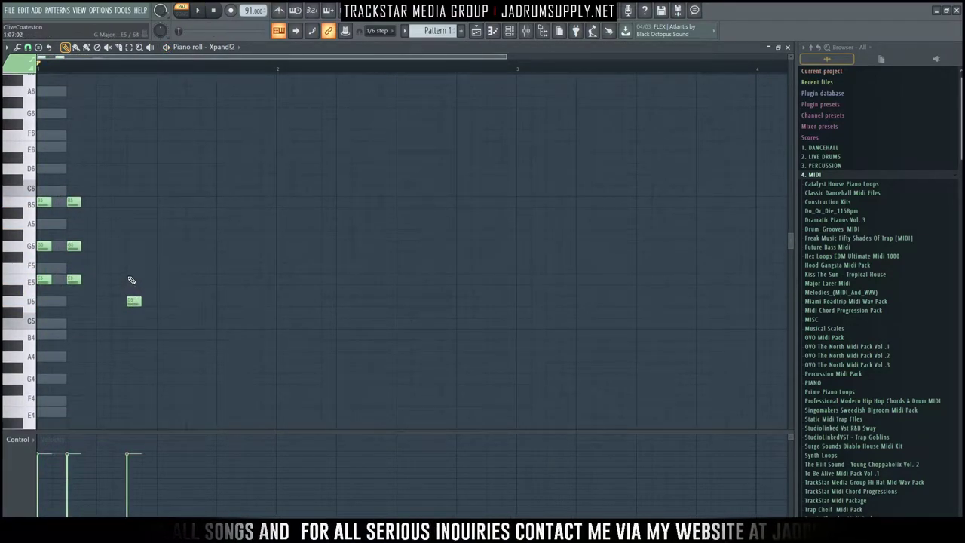
{"action": "key", "text": "space"}
{"action": "key", "text": "space"}
{"action": "left_click_drag", "start_coordinate": [174, 328], "coordinate": [121, 189]}
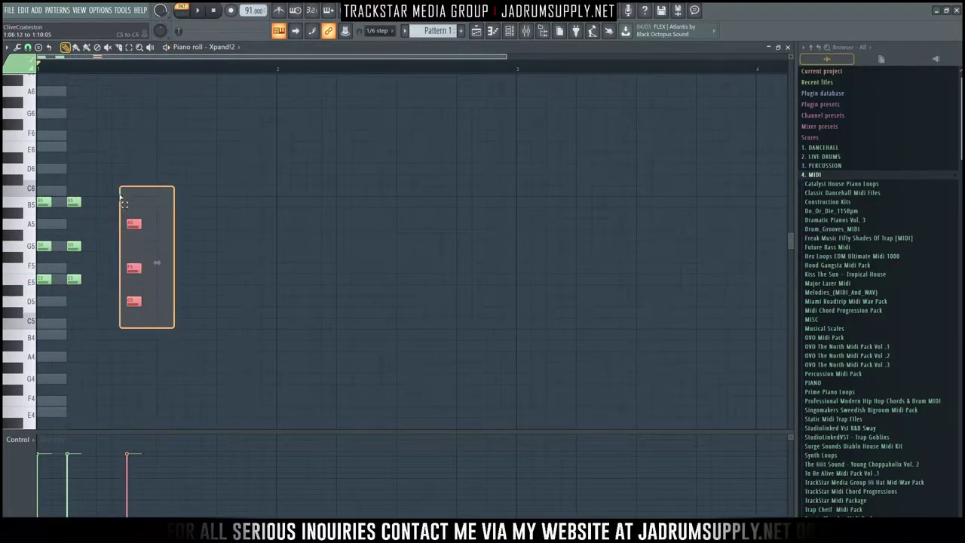
{"action": "key", "text": "ctrl+b"}
{"action": "key", "text": "space"}
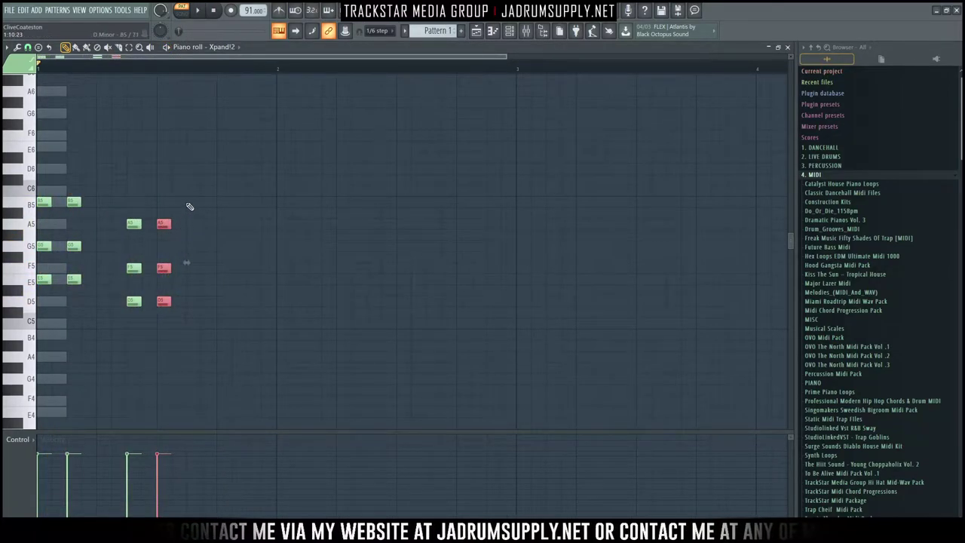
Step: Add two-step B5, D6 and C6 melody notes in succession from step 11 to the end of bar 1
{"action": "left_click", "coordinate": [191, 198]}
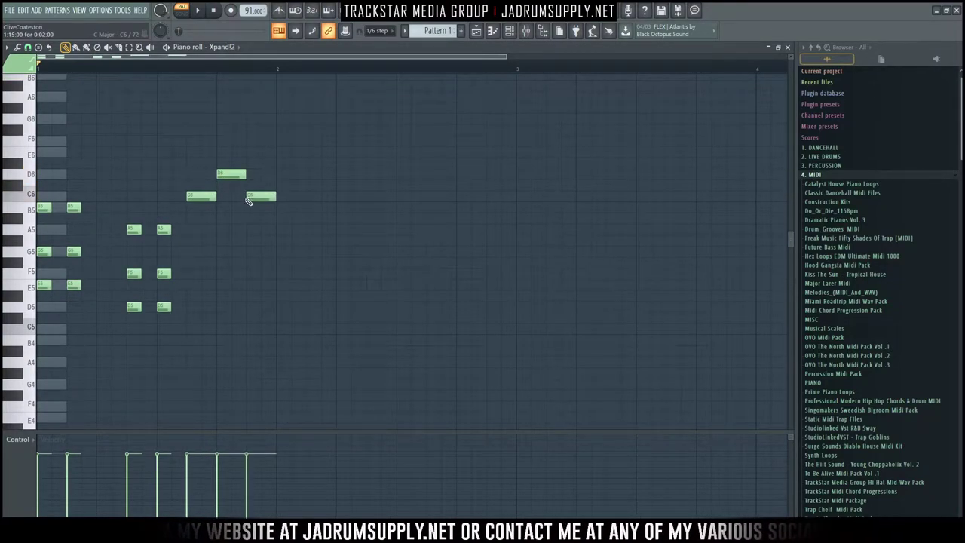
{"action": "scroll", "coordinate": [212, 212], "scroll_direction": "up", "scroll_amount": 1}
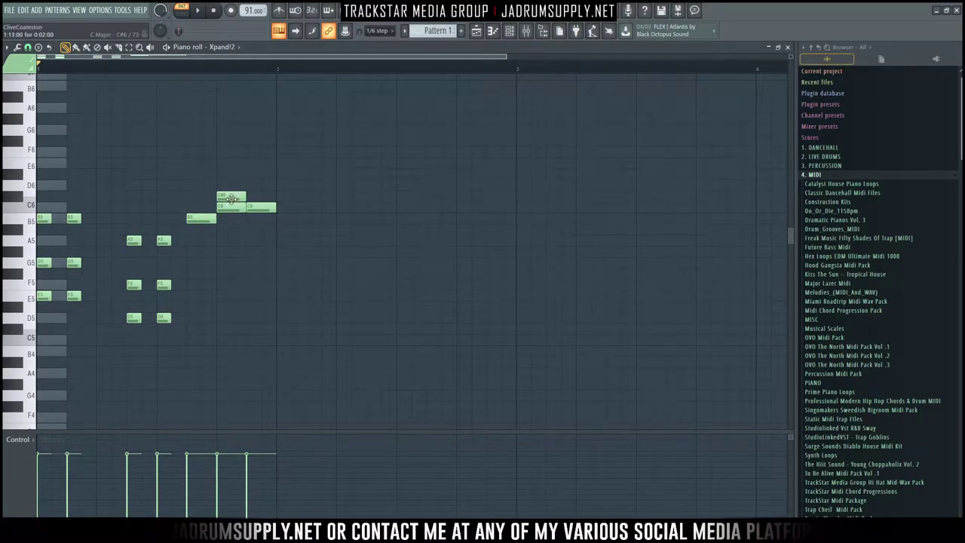
{"action": "right_click", "coordinate": [235, 205]}
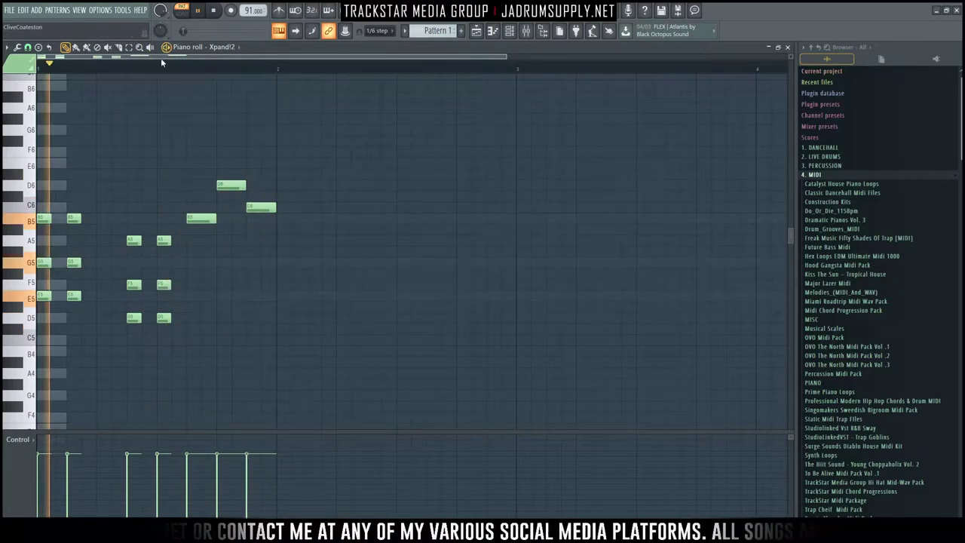
Step: Shorten the last C6 note to one step and add A5 and F5 beneath it during playback
{"action": "scroll", "coordinate": [164, 71], "scroll_direction": "down", "scroll_amount": 2}
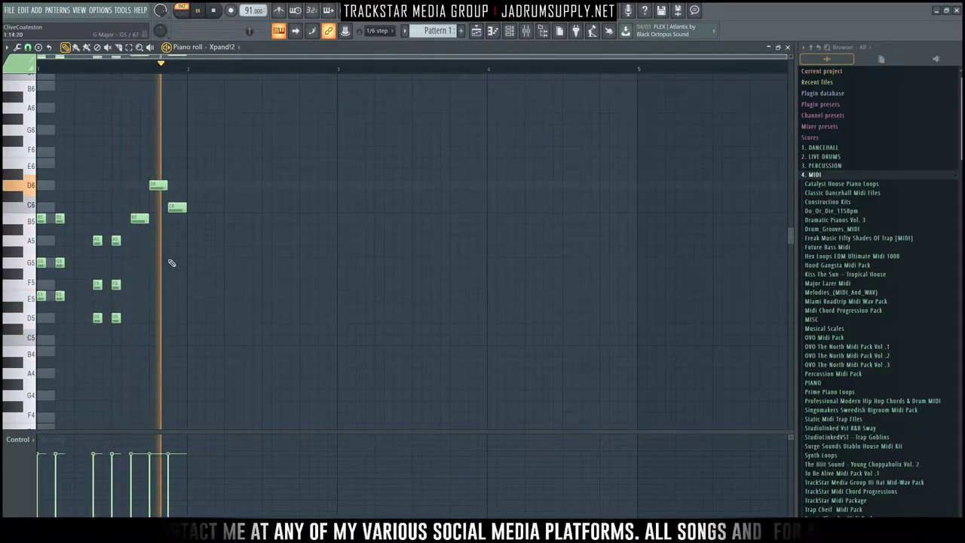
{"action": "left_click_drag", "start_coordinate": [187, 210], "coordinate": [178, 207]}
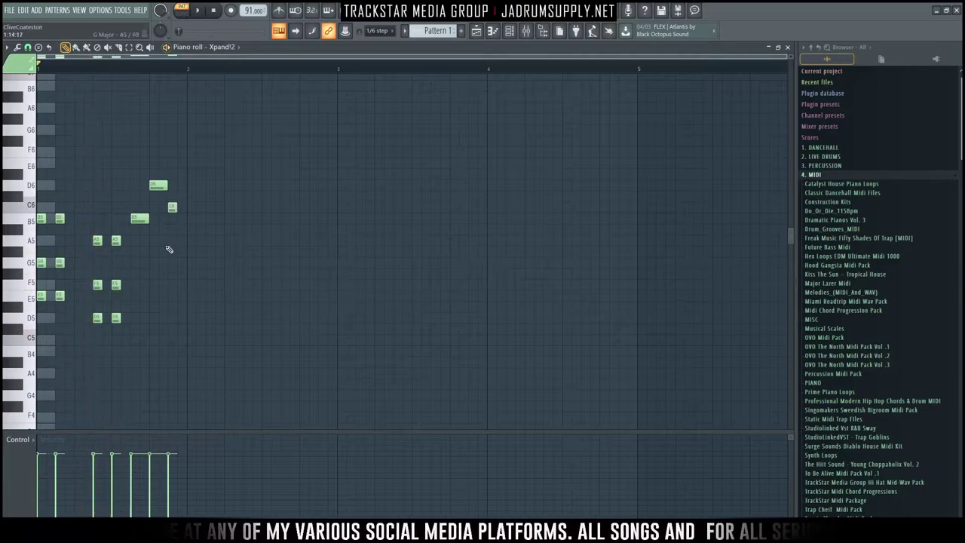
{"action": "key", "text": "space"}
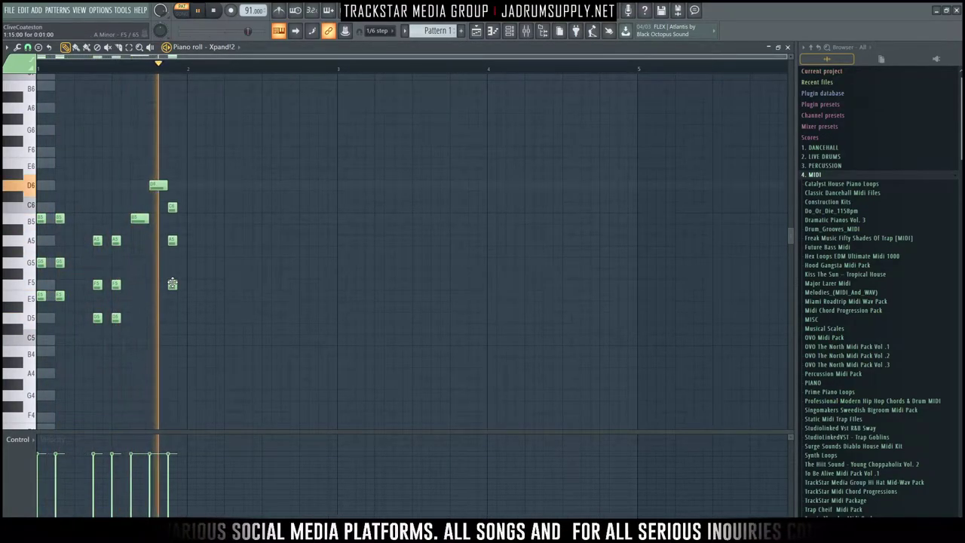
Step: Duplicate all the notes of bar 1 into bar 2 and play the two-bar pattern
{"action": "left_click_drag", "start_coordinate": [240, 367], "coordinate": [40, 178]}
{"action": "key", "text": "space"}
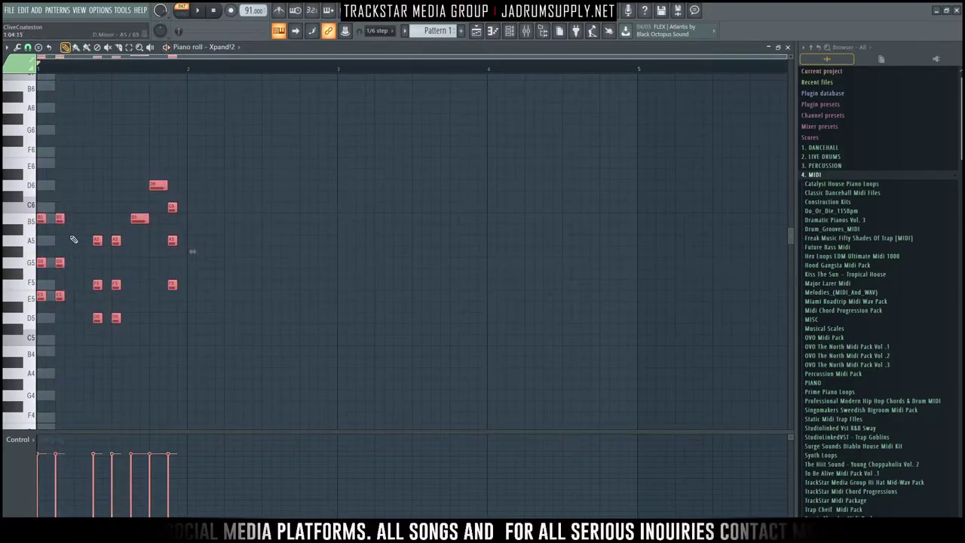
{"action": "left_click_drag", "start_coordinate": [61, 220], "coordinate": [211, 219]}
{"action": "left_click", "coordinate": [199, 182], "text": "ctrl"}
{"action": "scroll", "coordinate": [204, 189], "scroll_direction": "up", "scroll_amount": 2}
{"action": "key", "text": "space"}
{"action": "scroll", "coordinate": [147, 245], "scroll_direction": "down", "scroll_amount": 2}
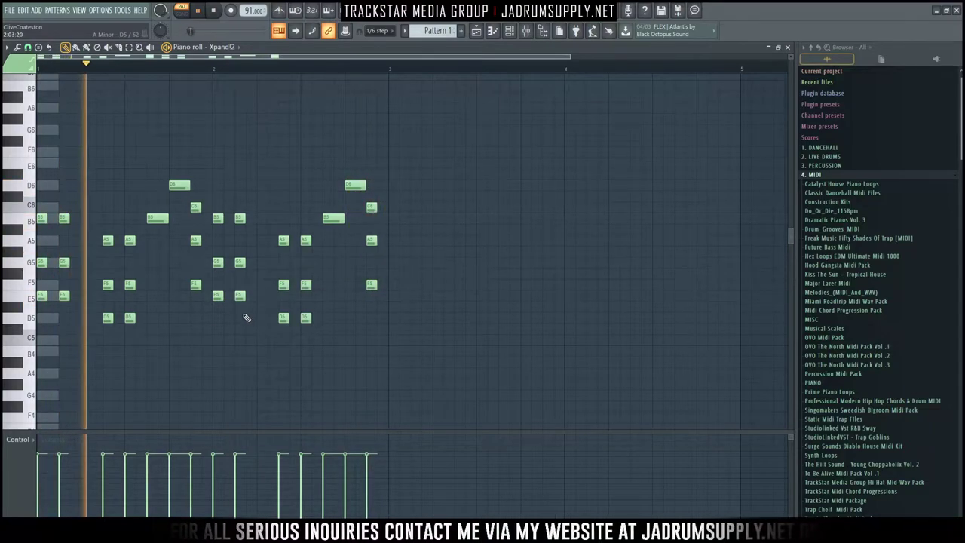
{"action": "key", "text": "space"}
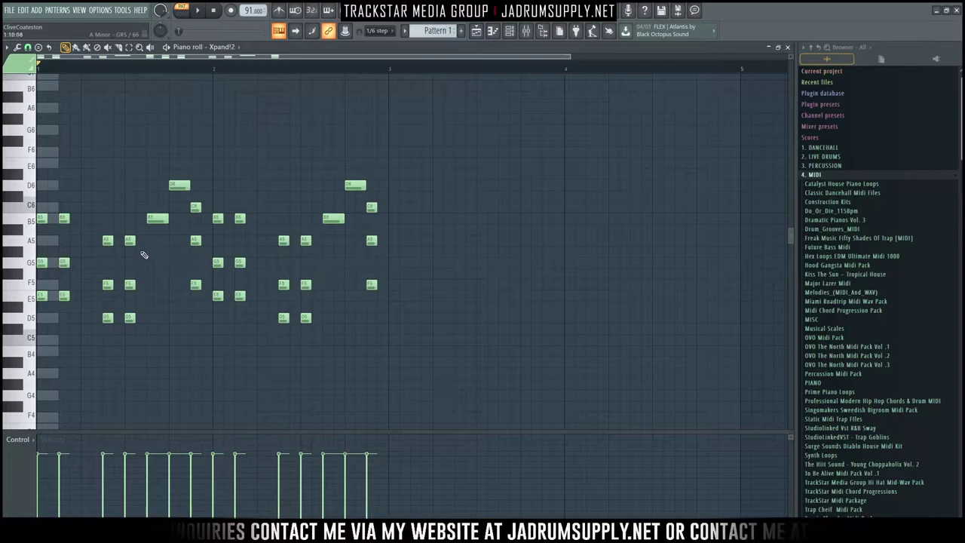
Step: Shorten the B5 and D6 melody notes in both bars to one step and add short A5 and B5 notes around bar 2's D6
{"action": "left_click_drag", "start_coordinate": [169, 172], "coordinate": [180, 256]}
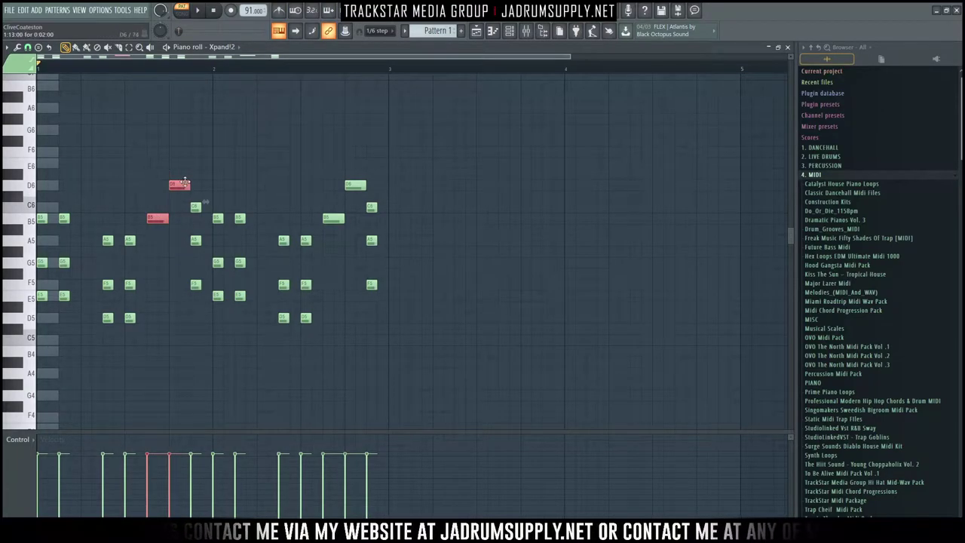
{"action": "left_click_drag", "start_coordinate": [359, 173], "coordinate": [345, 234]}
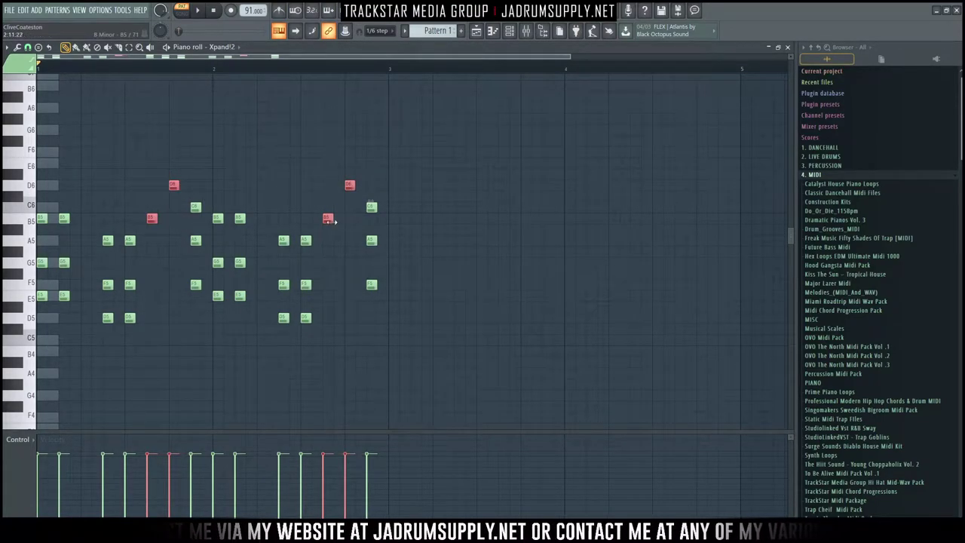
{"action": "key", "text": "space"}
{"action": "left_click", "coordinate": [338, 240]}
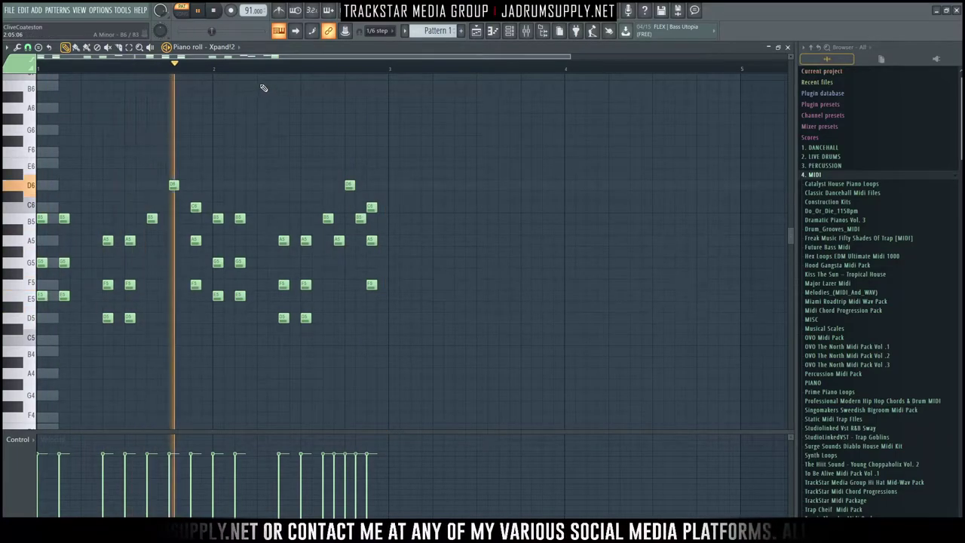
{"action": "scroll", "coordinate": [270, 91], "scroll_direction": "up", "scroll_amount": 2}
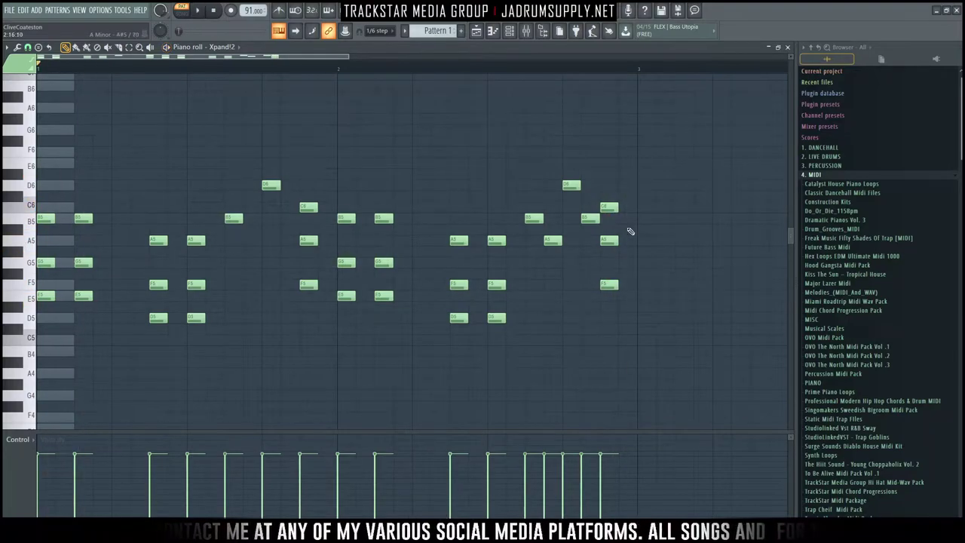
Step: Move the two-bar pattern's notes from the Xpand!2 channel to the PolyM channel
{"action": "left_click", "coordinate": [494, 32]}
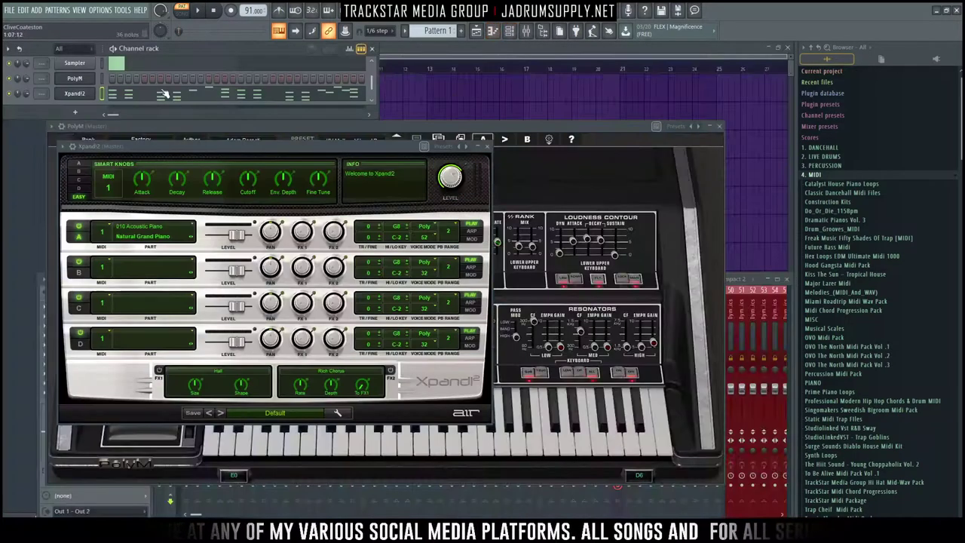
{"action": "key", "text": "ctrl+x"}
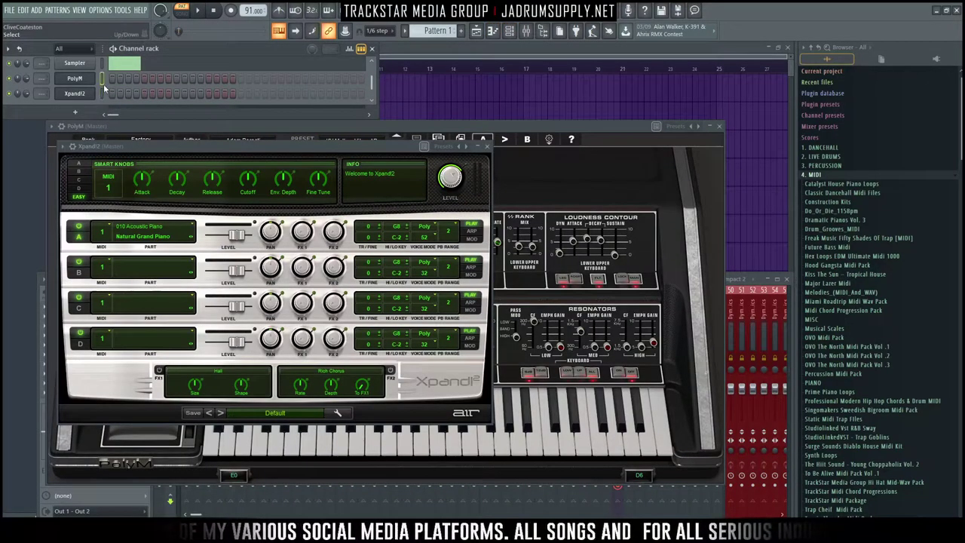
{"action": "key", "text": "ctrl+v"}
{"action": "left_click", "coordinate": [83, 80]}
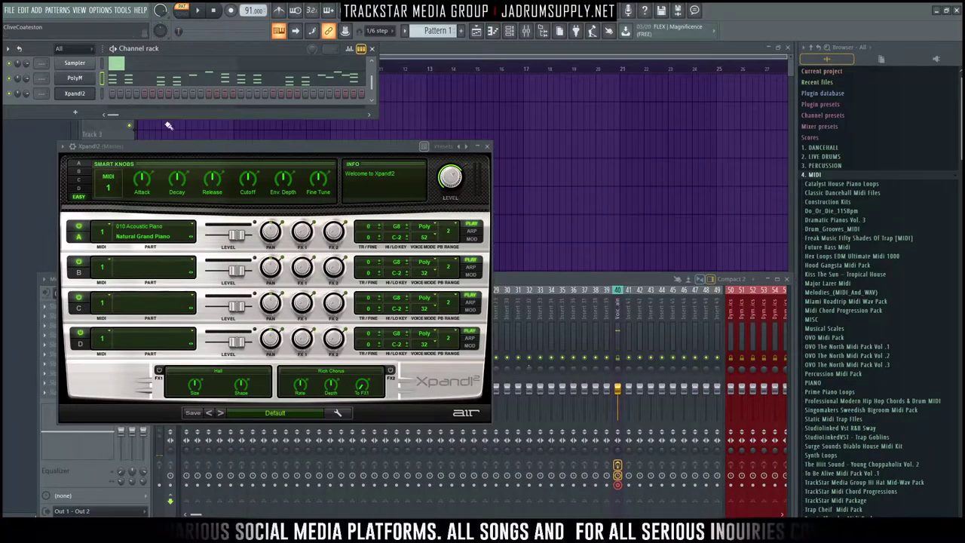
Step: Open PolyM, play the pattern and advance through its presets to Gothic Choir w/ Bass 2
{"action": "left_click", "coordinate": [69, 77]}
{"action": "left_click_drag", "start_coordinate": [356, 135], "coordinate": [368, 98]}
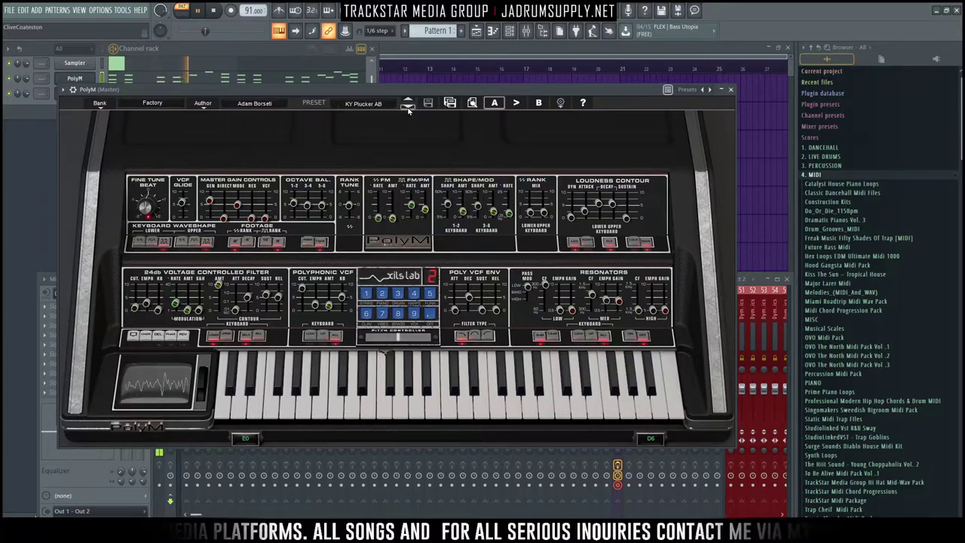
{"action": "left_click", "coordinate": [408, 106]}
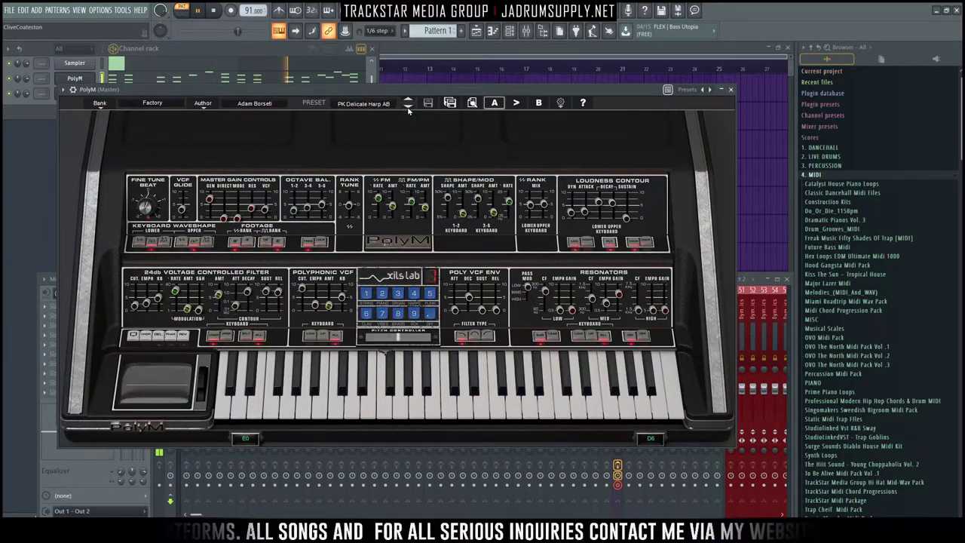
{"action": "left_click", "coordinate": [408, 109]}
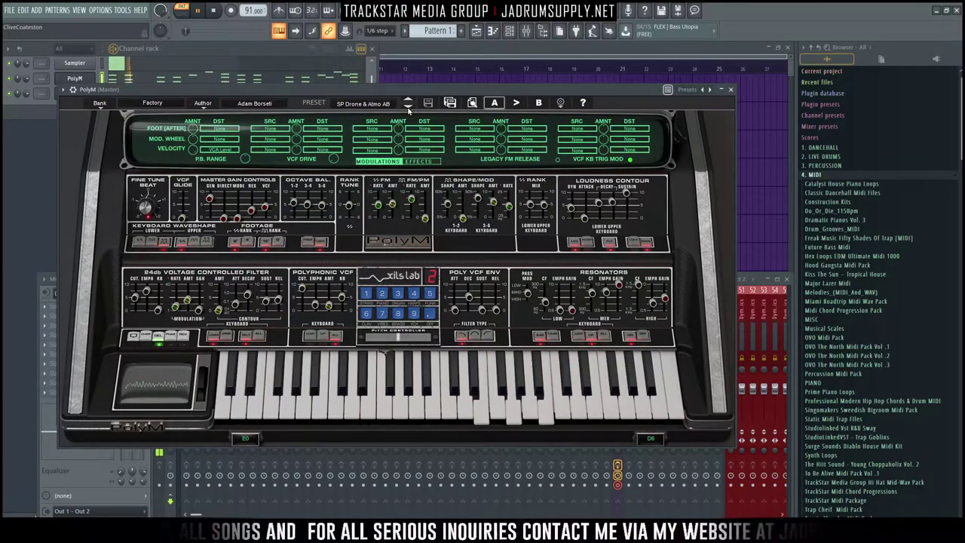
{"action": "left_click", "coordinate": [408, 109]}
{"action": "left_click", "coordinate": [23, 76]}
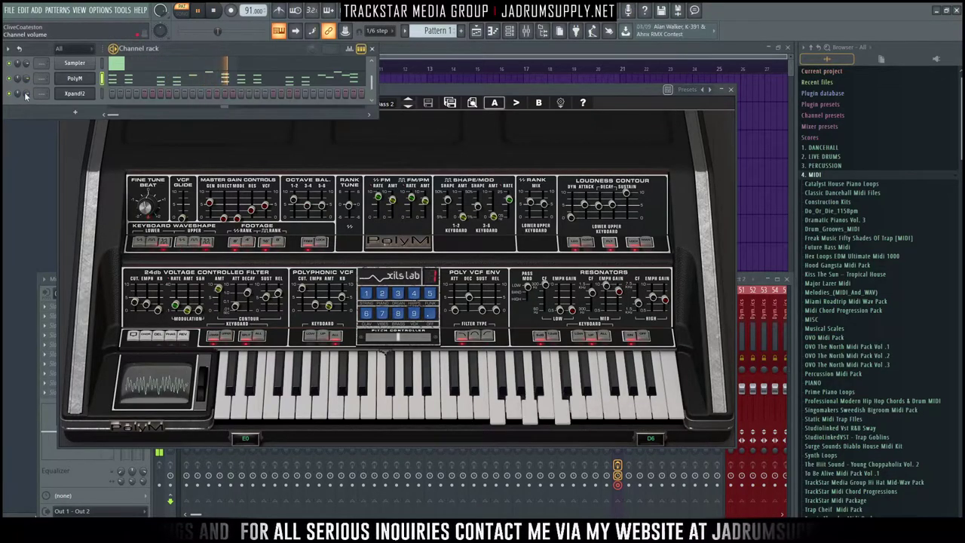
{"action": "left_click", "coordinate": [379, 110]}
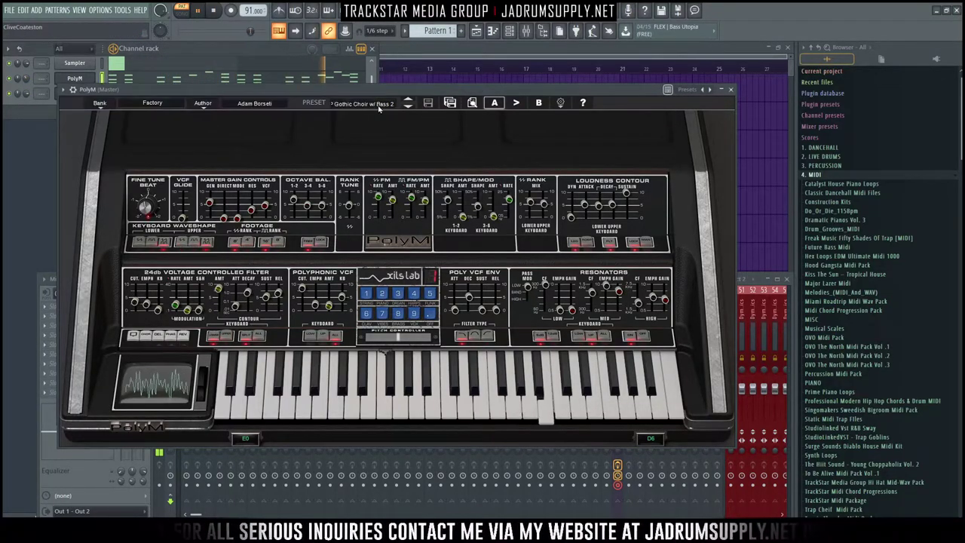
Step: Audition further PolyM presets, past the bass, strings, clavichord and mute guitar sounds, and load Mysterious Stranger
{"action": "left_click", "coordinate": [408, 107]}
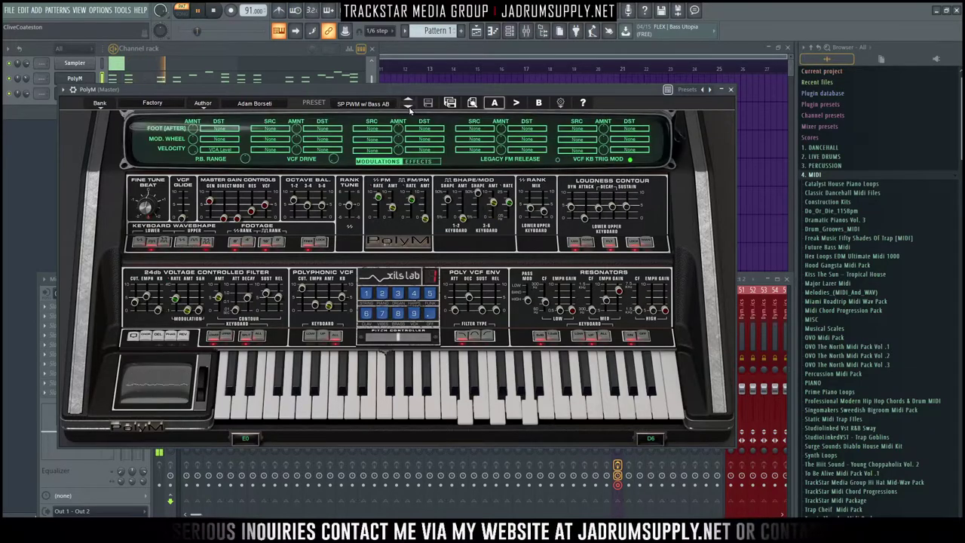
{"action": "left_click", "coordinate": [409, 107]}
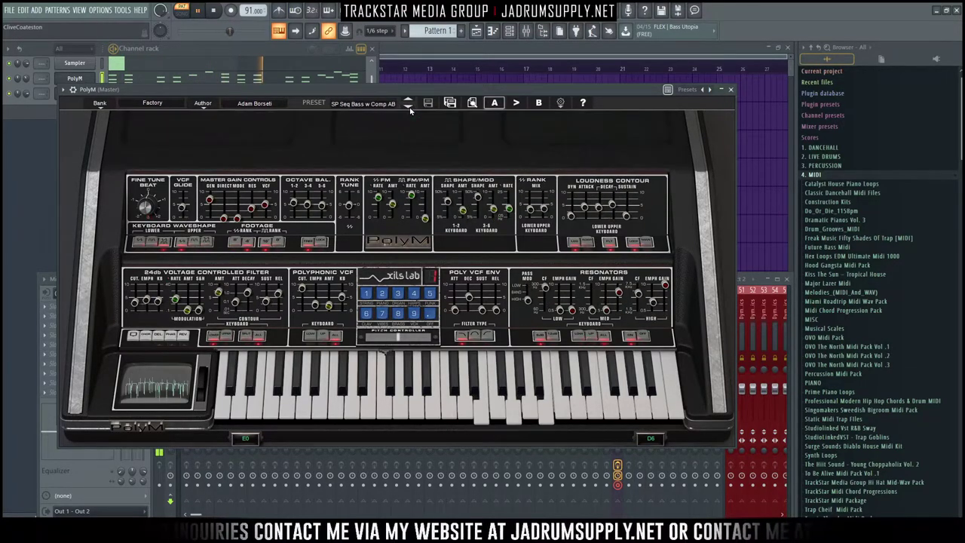
{"action": "left_click", "coordinate": [409, 107]}
{"action": "left_click", "coordinate": [409, 107]}
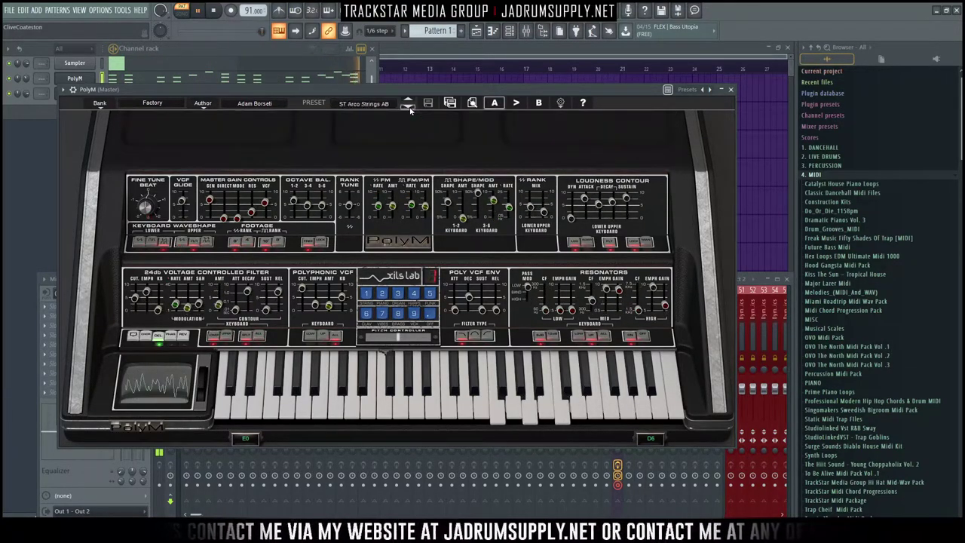
{"action": "left_click", "coordinate": [410, 109]}
{"action": "left_click", "coordinate": [410, 109]}
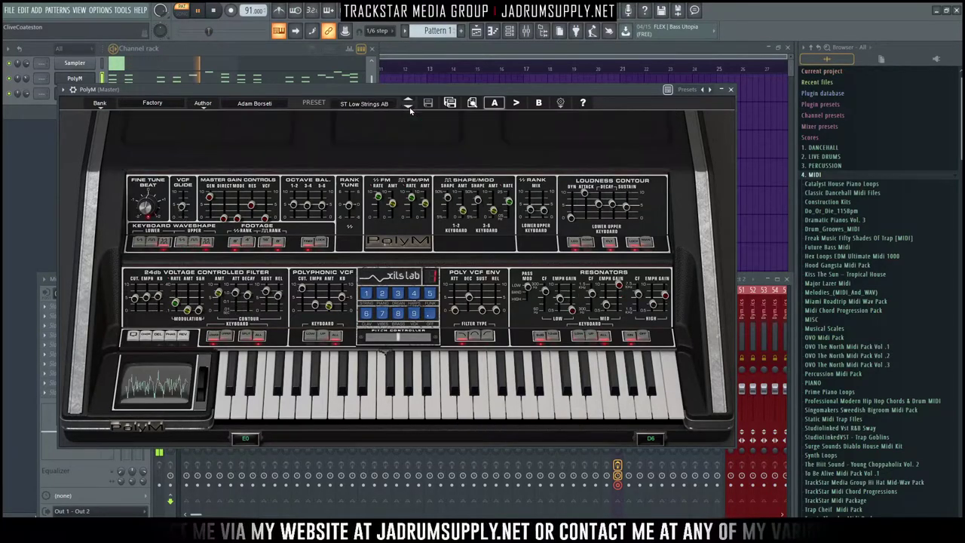
{"action": "left_click", "coordinate": [409, 107]}
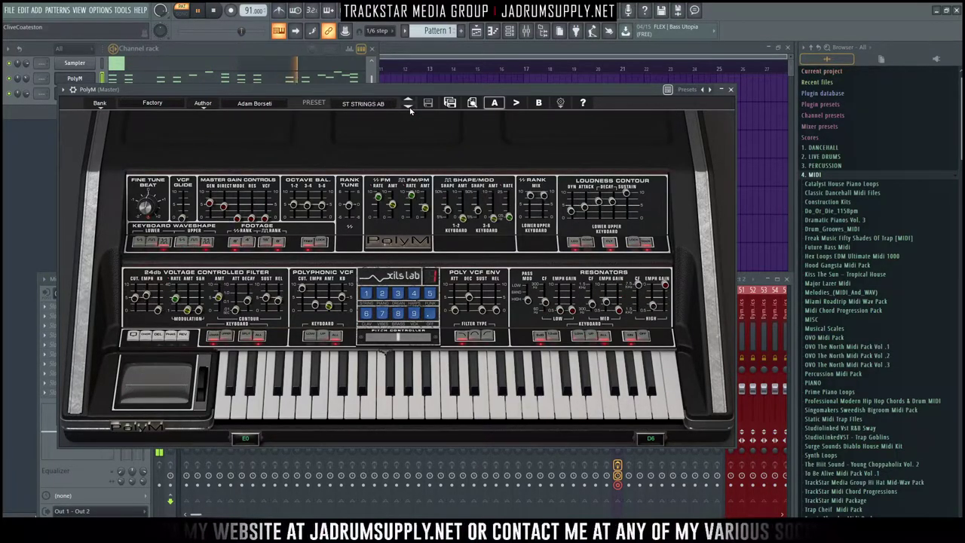
{"action": "left_click", "coordinate": [410, 109]}
{"action": "left_click", "coordinate": [411, 109]}
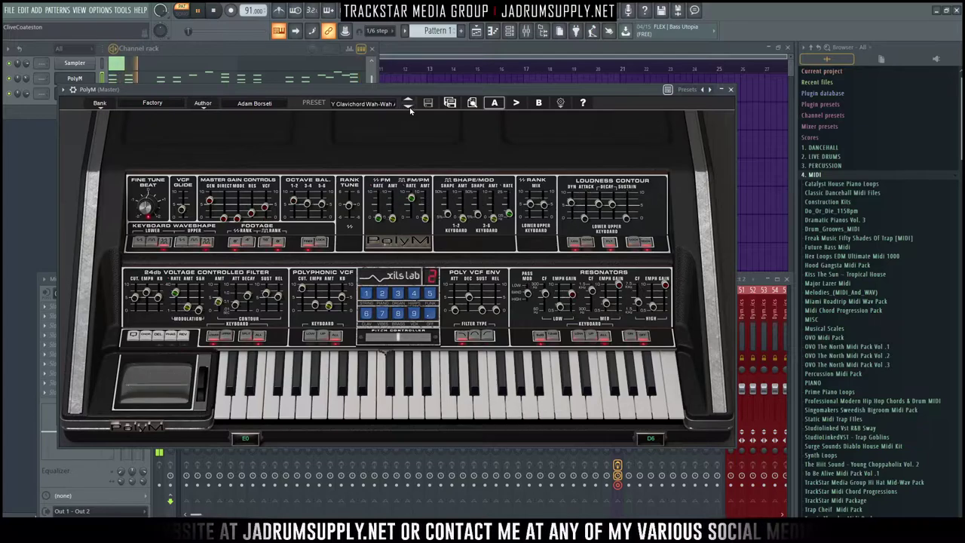
{"action": "left_click", "coordinate": [410, 110]}
{"action": "left_click", "coordinate": [410, 109]}
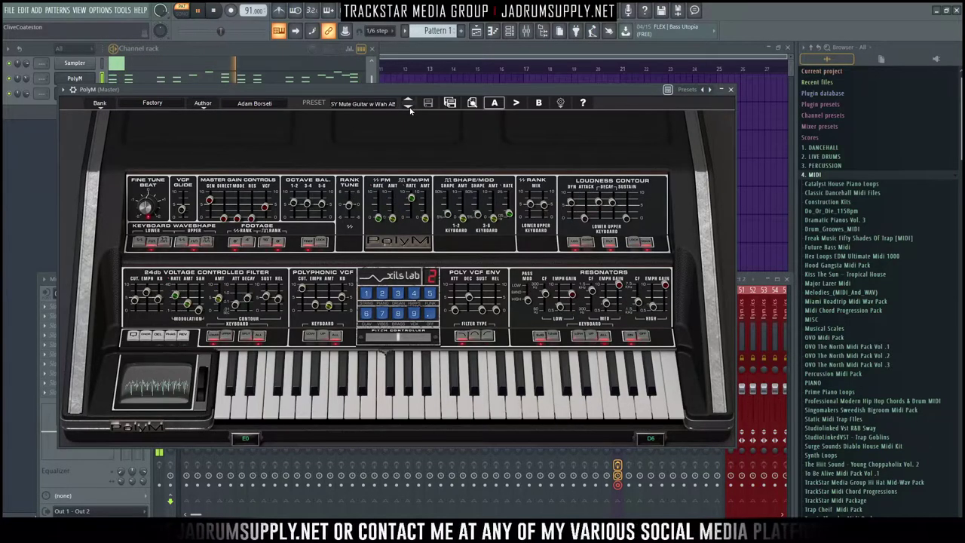
{"action": "left_click", "coordinate": [410, 109]}
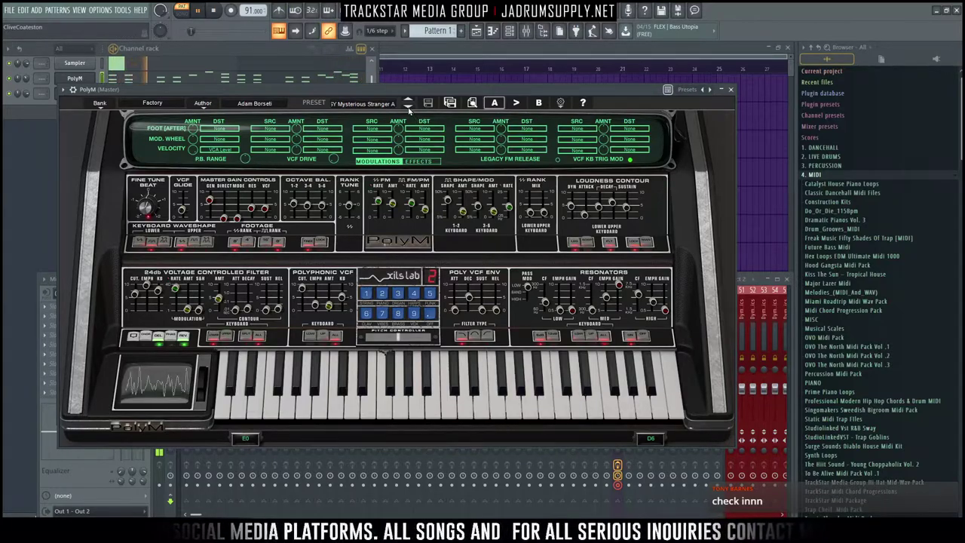
Step: Show PolyM's effects section, set the delay dry/wet to 0 % and play the pattern with the Mysterious Stranger preset
{"action": "left_click_drag", "start_coordinate": [378, 85], "coordinate": [366, 110]}
{"action": "key", "text": "space"}
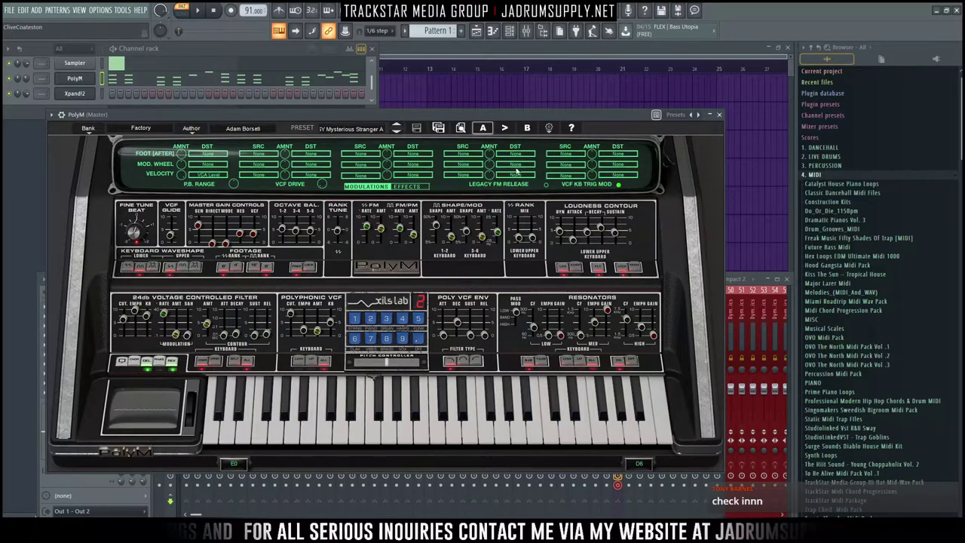
{"action": "left_click", "coordinate": [410, 187]}
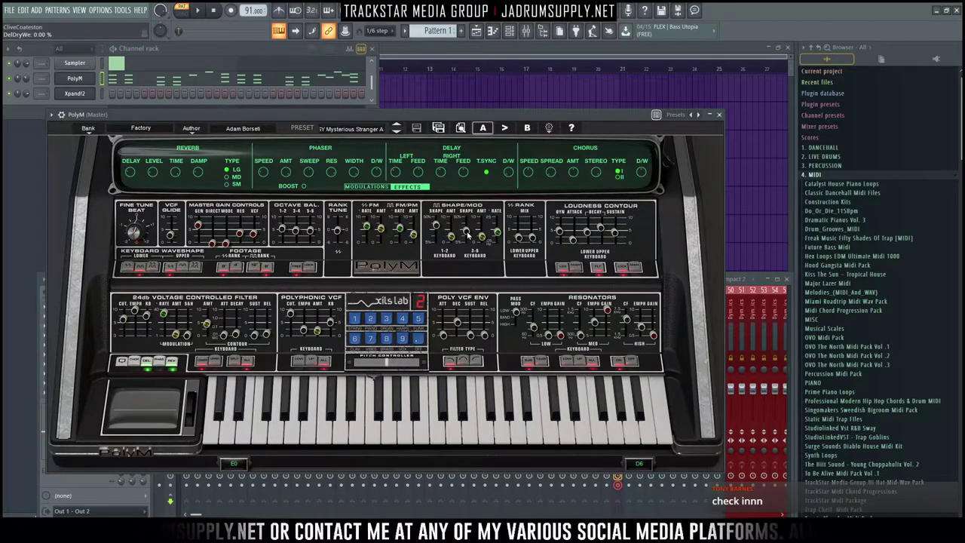
{"action": "left_click_drag", "start_coordinate": [366, 113], "coordinate": [382, 119]}
{"action": "key", "text": "space"}
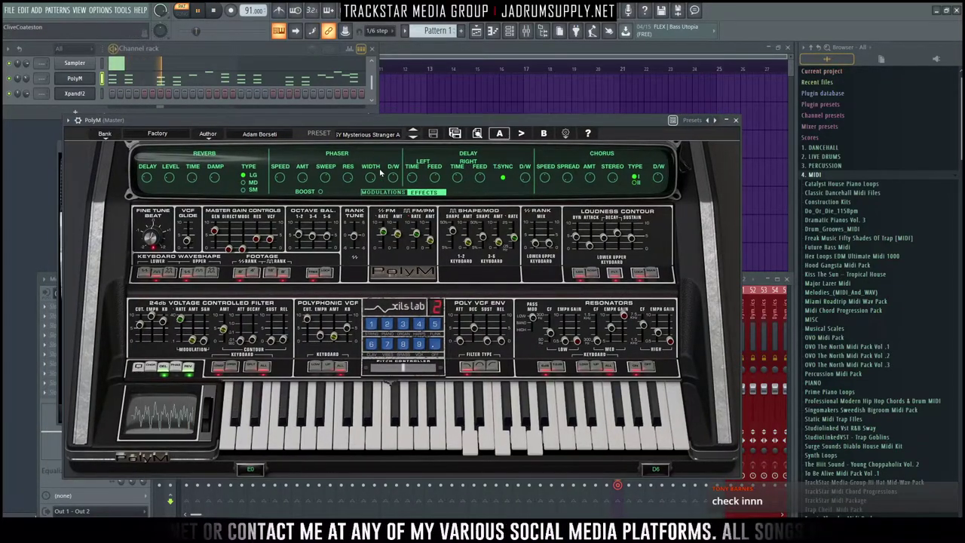
Step: In PolyM's pattern, reduce bar 1's final chord to C6 and bar 2's to A5, and delete the short notes around bar 2's D6
{"action": "left_click", "coordinate": [284, 82]}
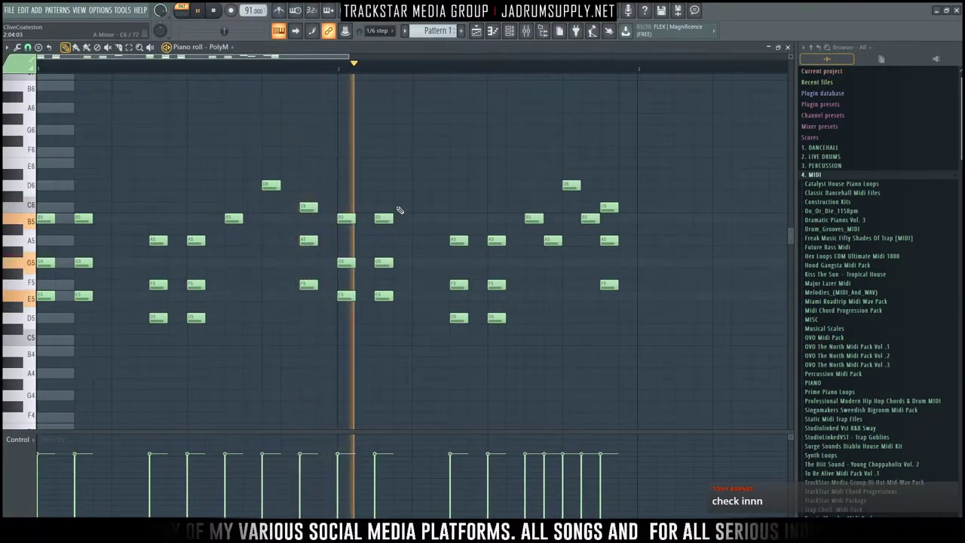
{"action": "right_click", "coordinate": [308, 241]}
{"action": "right_click", "coordinate": [308, 284]}
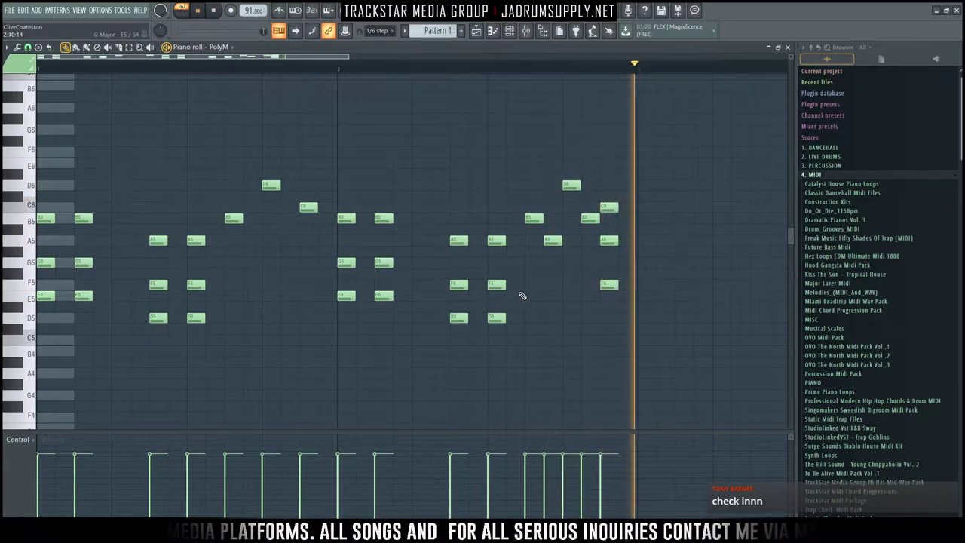
{"action": "right_click", "coordinate": [553, 241]}
{"action": "right_click", "coordinate": [590, 218]}
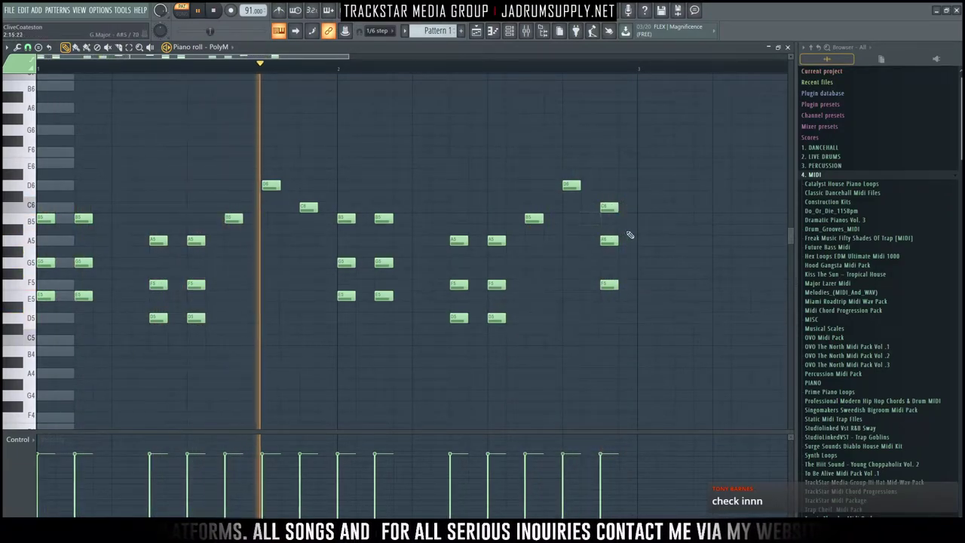
{"action": "right_click", "coordinate": [610, 208]}
{"action": "right_click", "coordinate": [611, 285]}
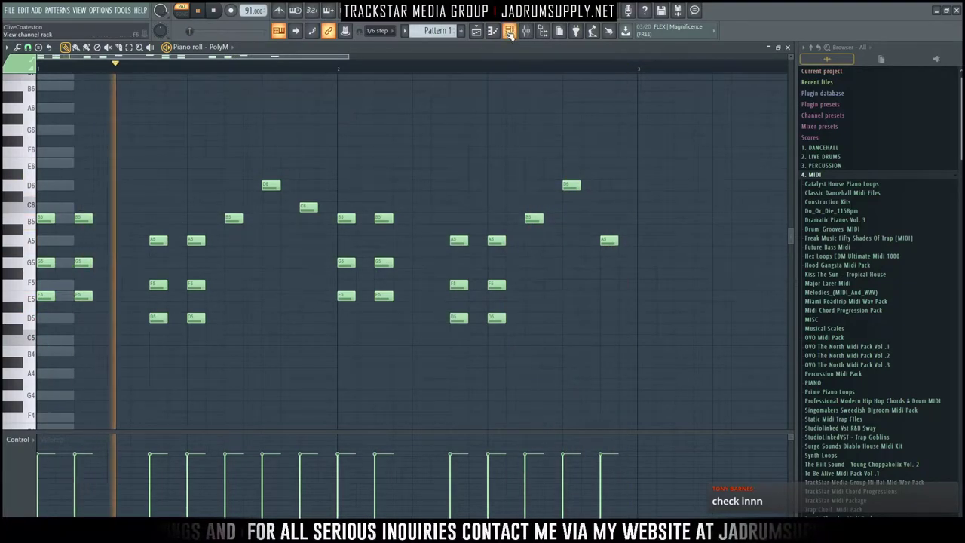
Step: Stop playback and add a reFX Nexus instrument channel
{"action": "key", "text": "F6"}
{"action": "key", "text": "space"}
{"action": "left_click", "coordinate": [69, 115]}
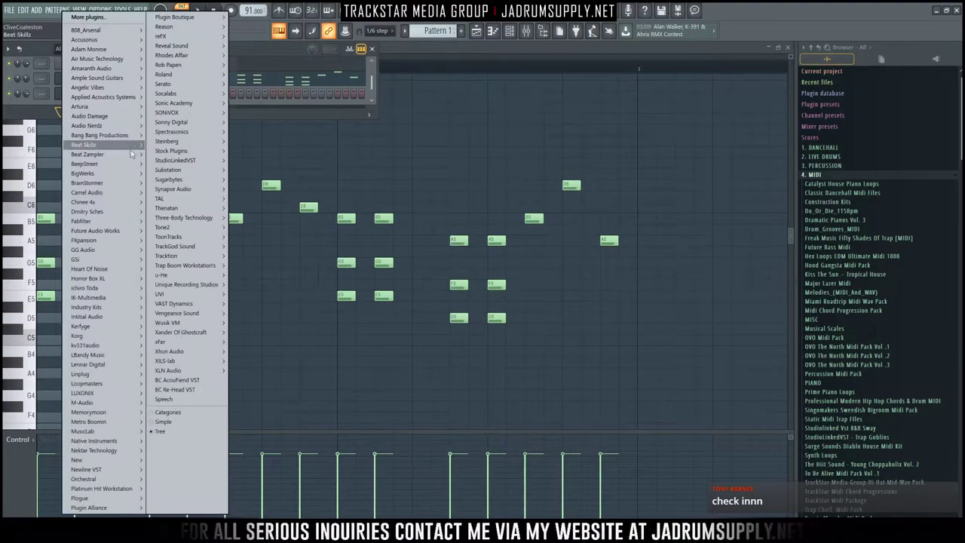
{"action": "mouse_move", "coordinate": [169, 36]}
{"action": "left_click", "coordinate": [243, 37]}
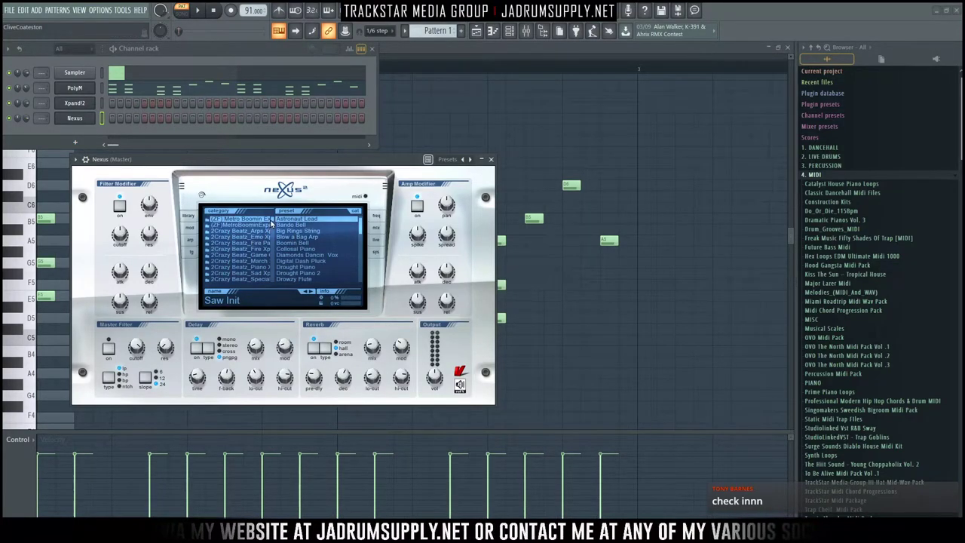
Step: Load the Tutti Hit 1 preset from Nexus's XP Dance Orchestra category
{"action": "scroll", "coordinate": [274, 222], "scroll_direction": "down", "scroll_amount": 15}
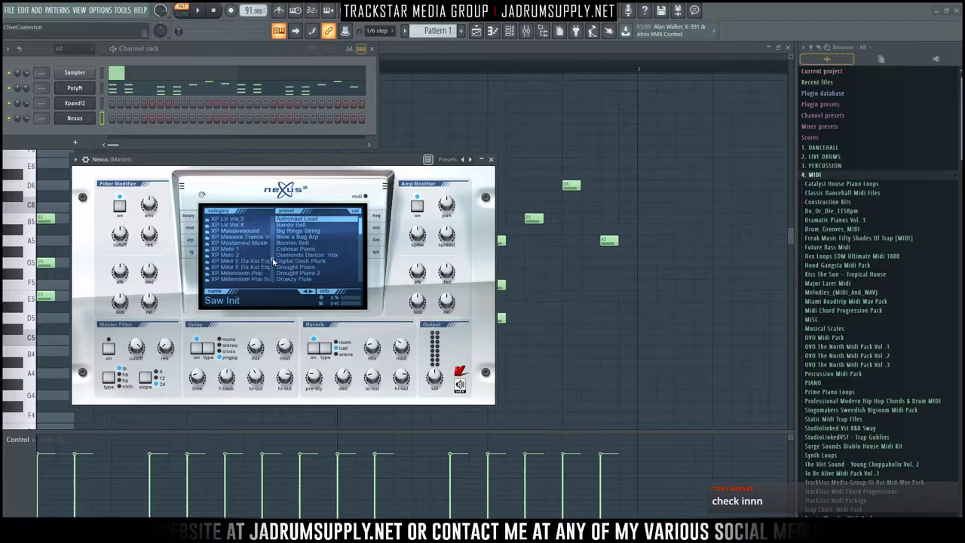
{"action": "scroll", "coordinate": [275, 262], "scroll_direction": "down", "scroll_amount": 5}
{"action": "scroll", "coordinate": [273, 264], "scroll_direction": "up", "scroll_amount": 10}
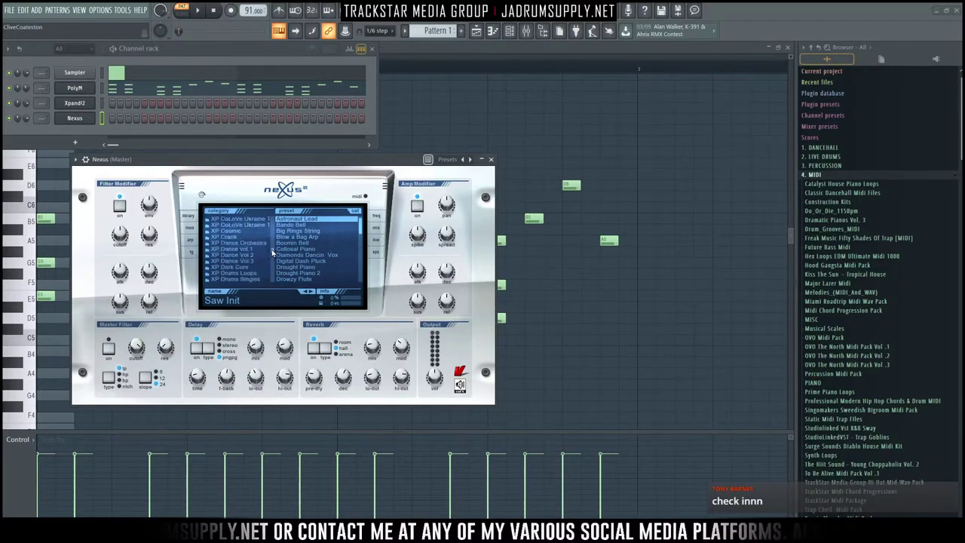
{"action": "left_click", "coordinate": [264, 244]}
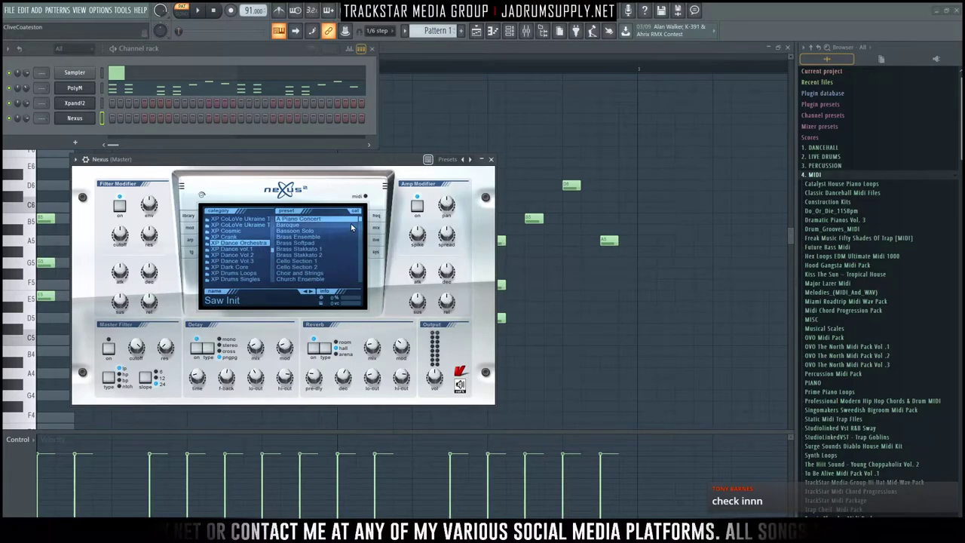
{"action": "left_click_drag", "start_coordinate": [359, 221], "coordinate": [362, 281]}
{"action": "left_click", "coordinate": [294, 238]}
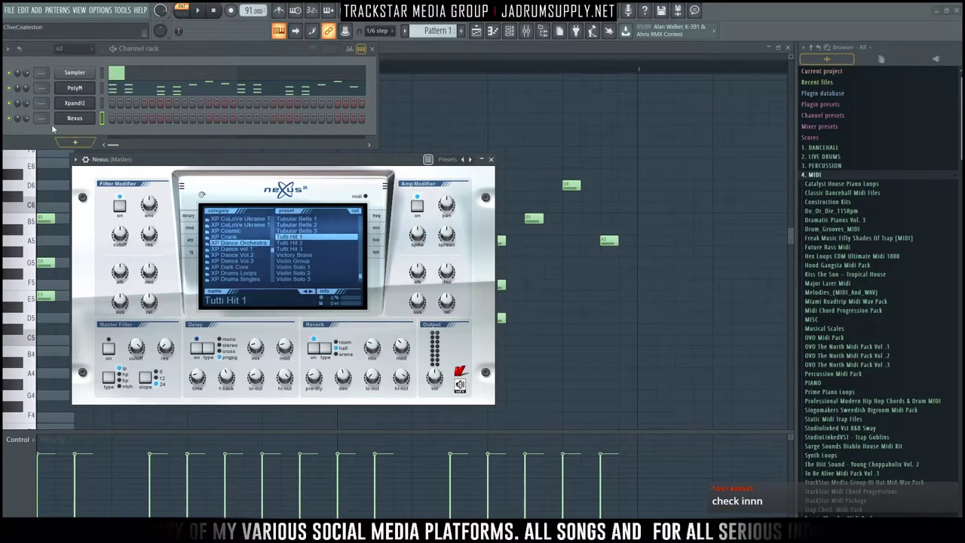
Step: Draw three-step E5 and D5 notes in both Nexus bars and a two-step A5 ending bar 2, lower all one octave and play
{"action": "right_click", "coordinate": [75, 119]}
{"action": "left_click", "coordinate": [124, 119]}
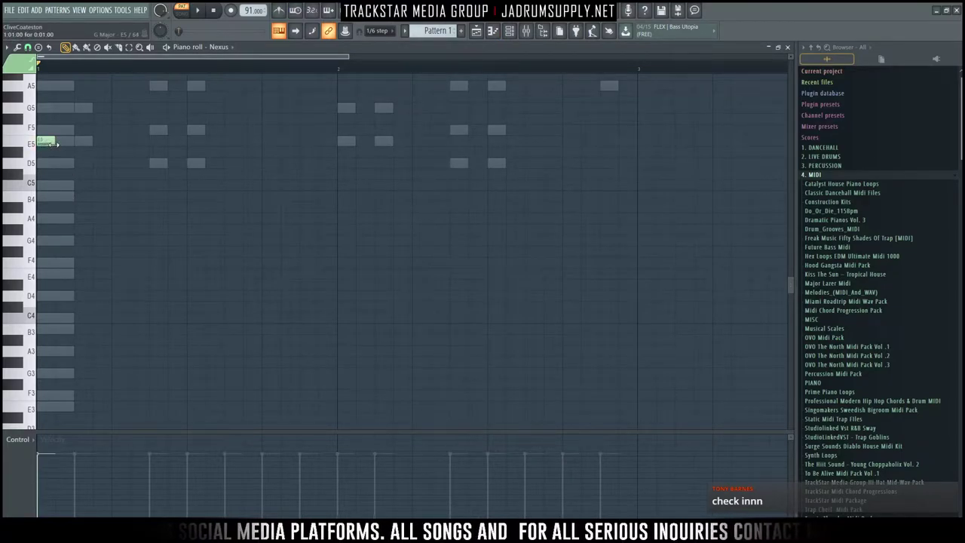
{"action": "left_click_drag", "start_coordinate": [245, 197], "coordinate": [246, 108]}
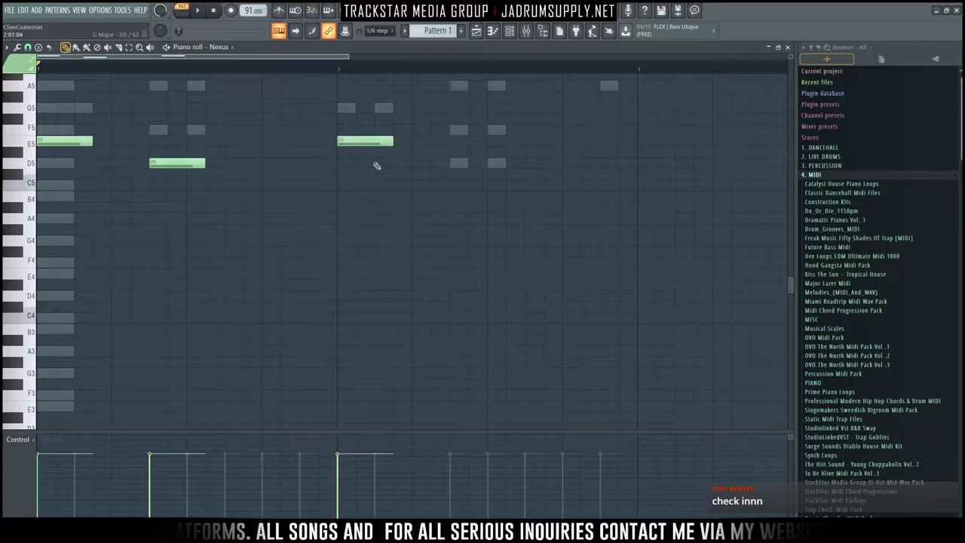
{"action": "scroll", "coordinate": [621, 160], "scroll_direction": "up", "scroll_amount": 2}
{"action": "left_click", "coordinate": [624, 119]}
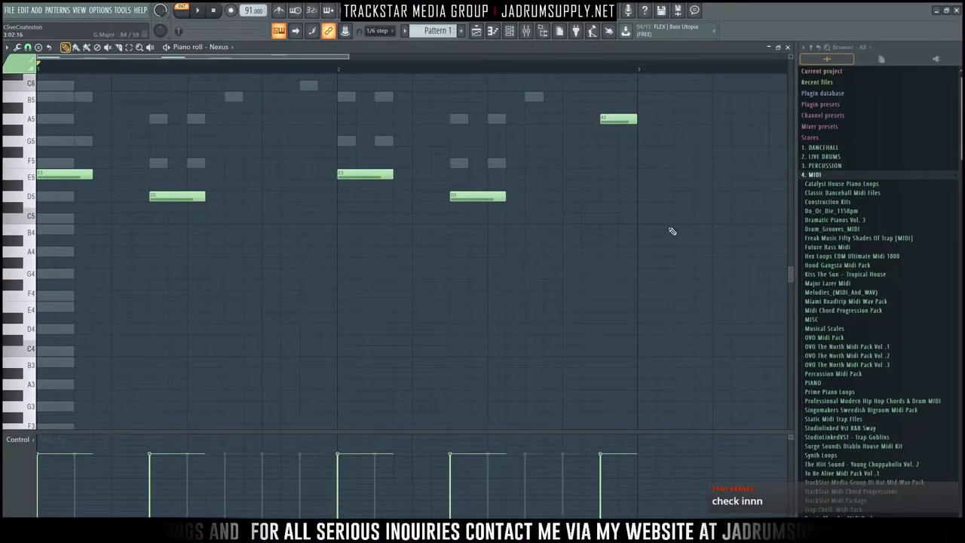
{"action": "key", "text": "ctrl+Down"}
{"action": "key", "text": "space"}
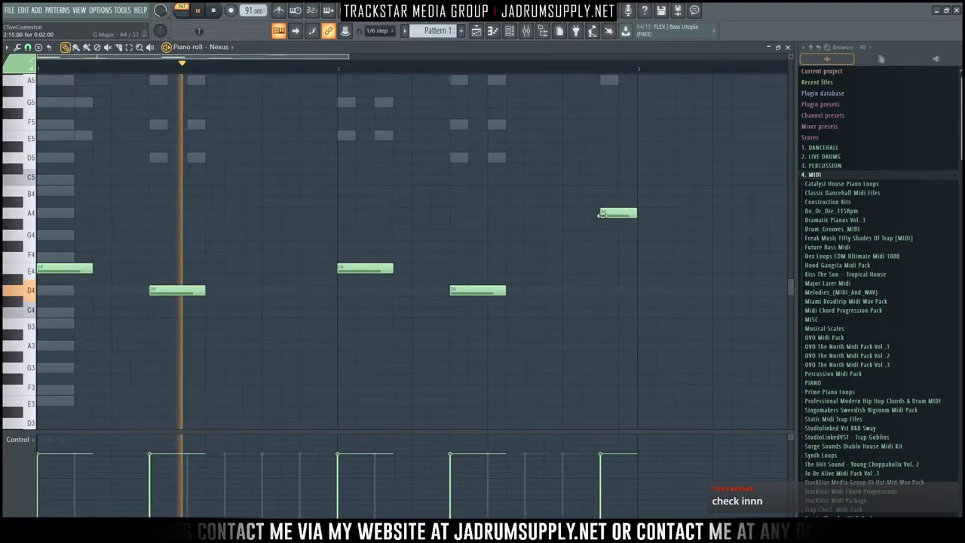
Step: Lengthen Nexus's opening E4 and final A4 to four steps each and delete the D4 and E4 notes between them
{"action": "left_click_drag", "start_coordinate": [601, 213], "coordinate": [564, 213]}
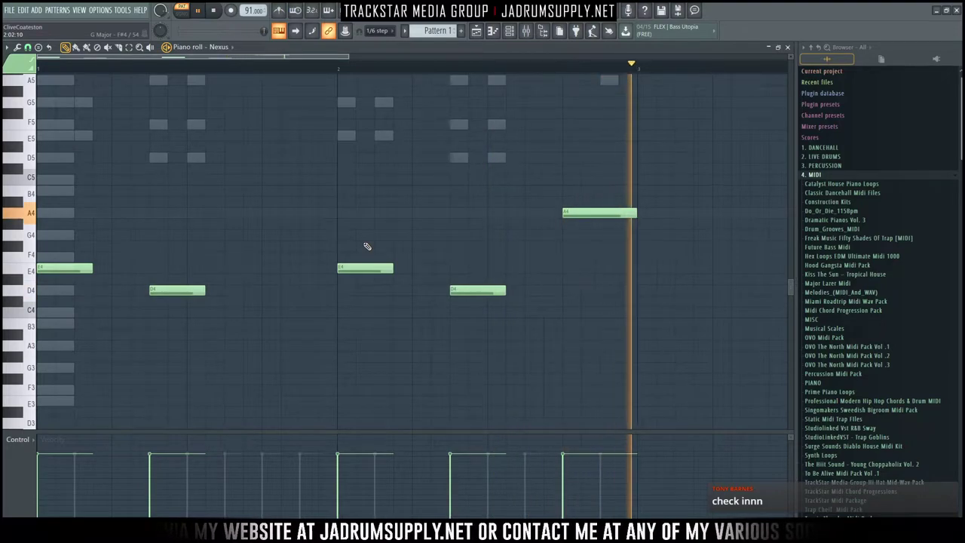
{"action": "right_click", "coordinate": [183, 292]}
{"action": "left_click", "coordinate": [240, 291]}
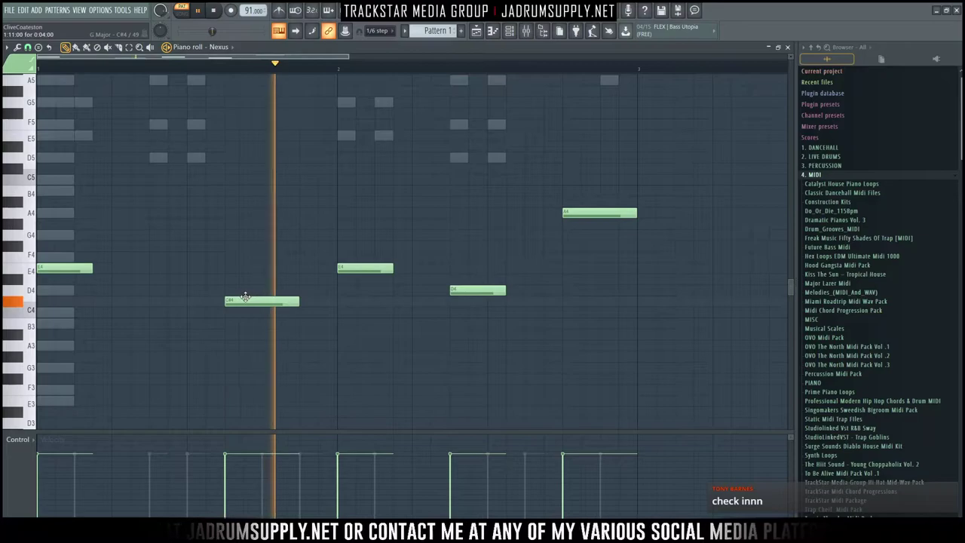
{"action": "right_click", "coordinate": [362, 269]}
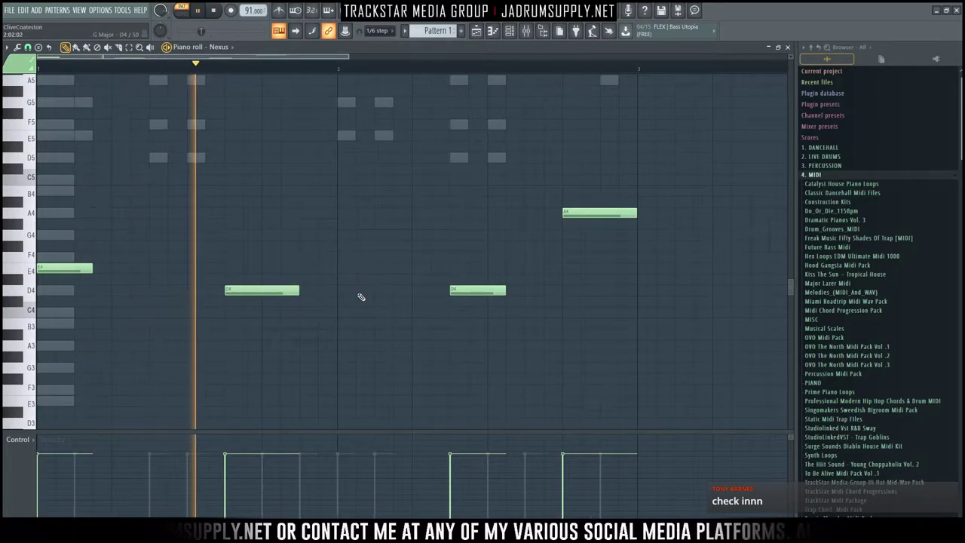
{"action": "left_click_drag", "start_coordinate": [299, 291], "coordinate": [282, 291]}
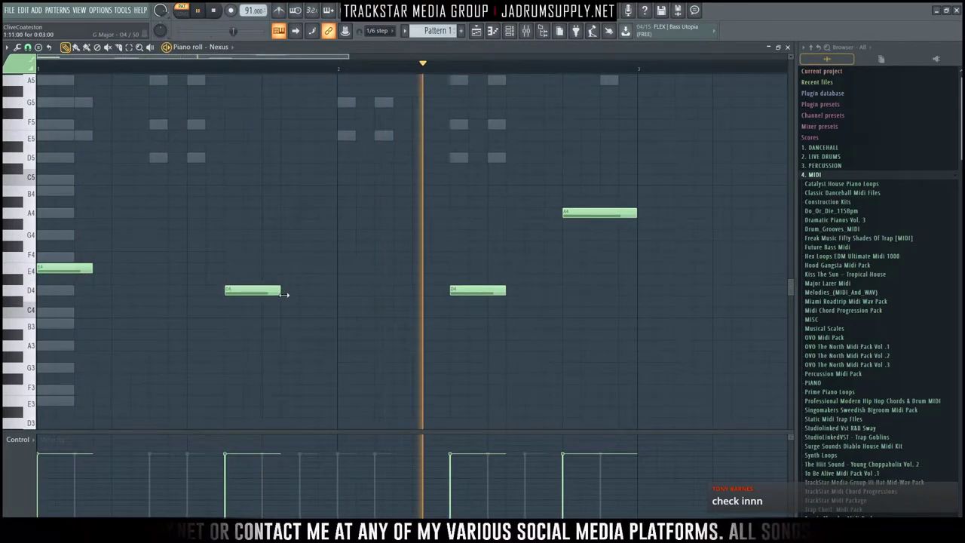
{"action": "right_click", "coordinate": [457, 291]}
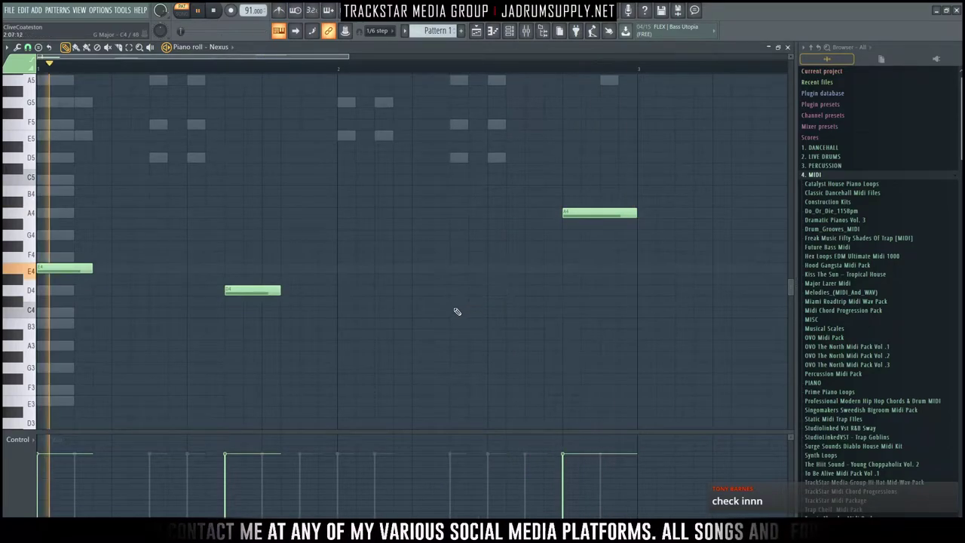
{"action": "left_click_drag", "start_coordinate": [92, 269], "coordinate": [111, 269]}
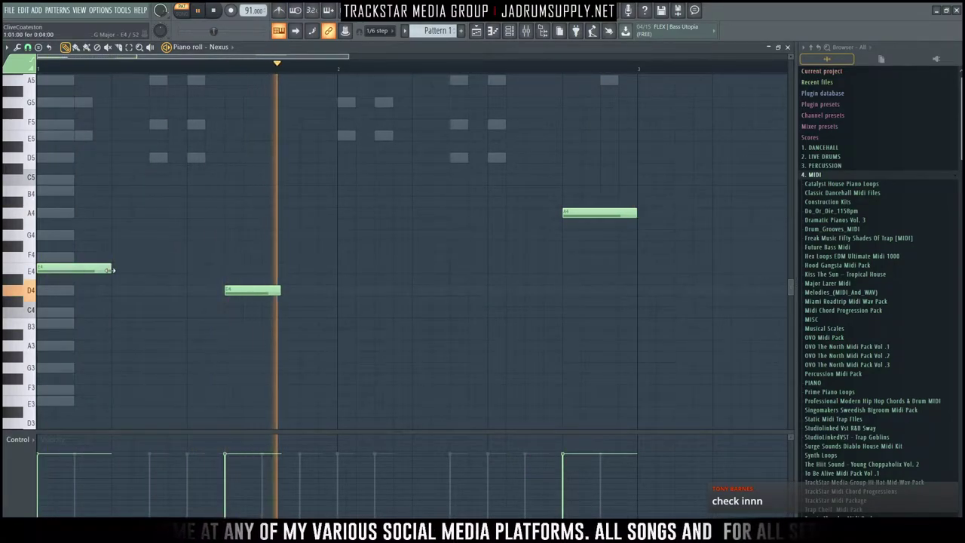
{"action": "right_click", "coordinate": [270, 292]}
Step: Open Xpand!2 and load Spiccato Strings Down+ from the Strings category into part A
{"action": "left_click", "coordinate": [509, 31]}
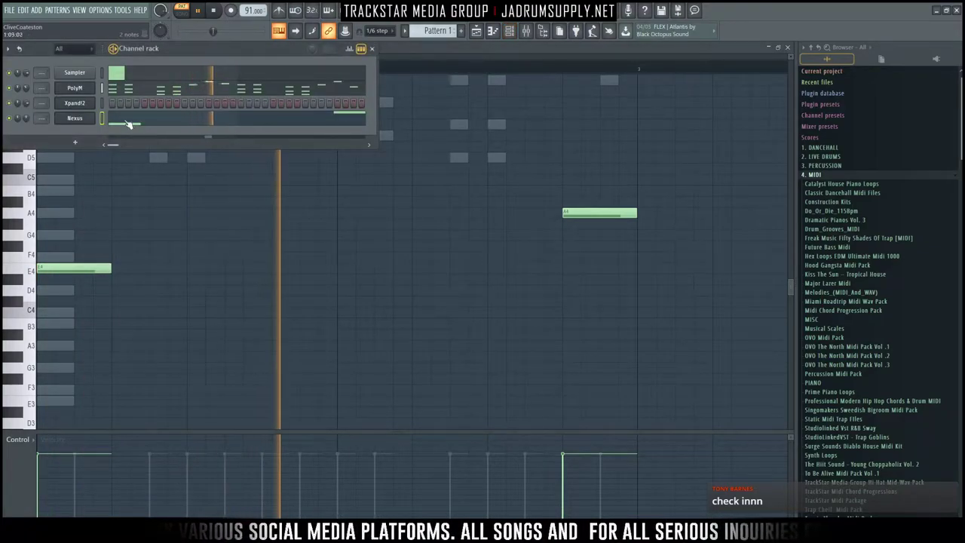
{"action": "left_click", "coordinate": [74, 102]}
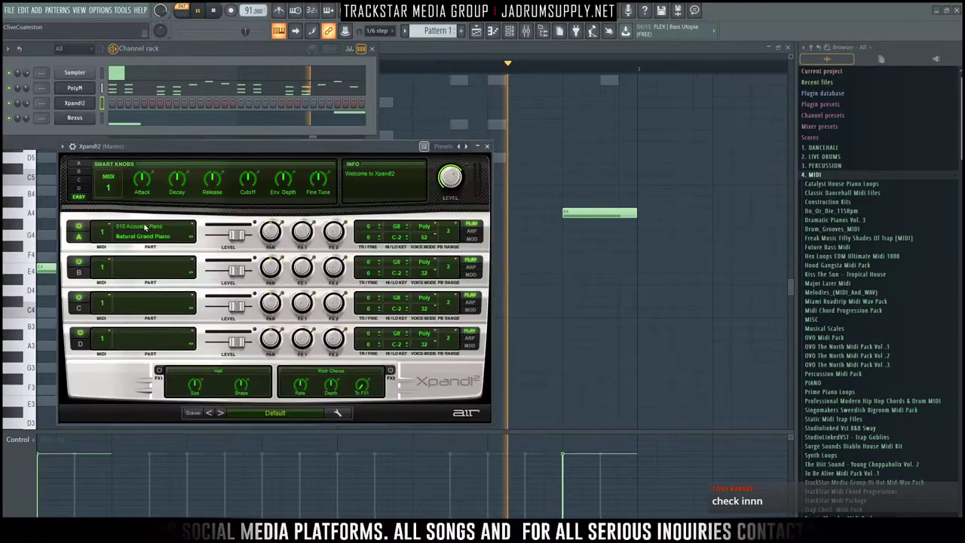
{"action": "left_click", "coordinate": [159, 237]}
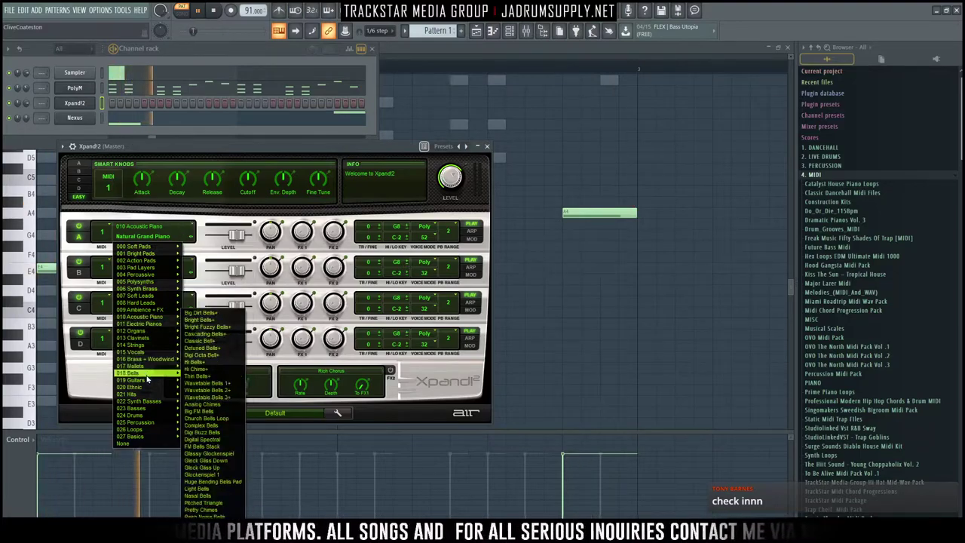
{"action": "mouse_move", "coordinate": [147, 381]}
{"action": "mouse_move", "coordinate": [153, 353]}
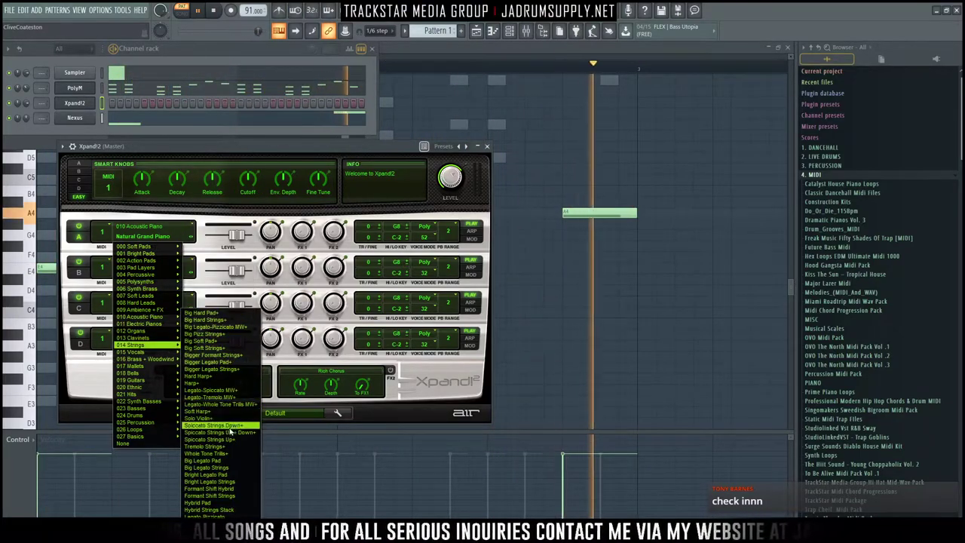
{"action": "left_click", "coordinate": [216, 427]}
{"action": "right_click", "coordinate": [92, 104]}
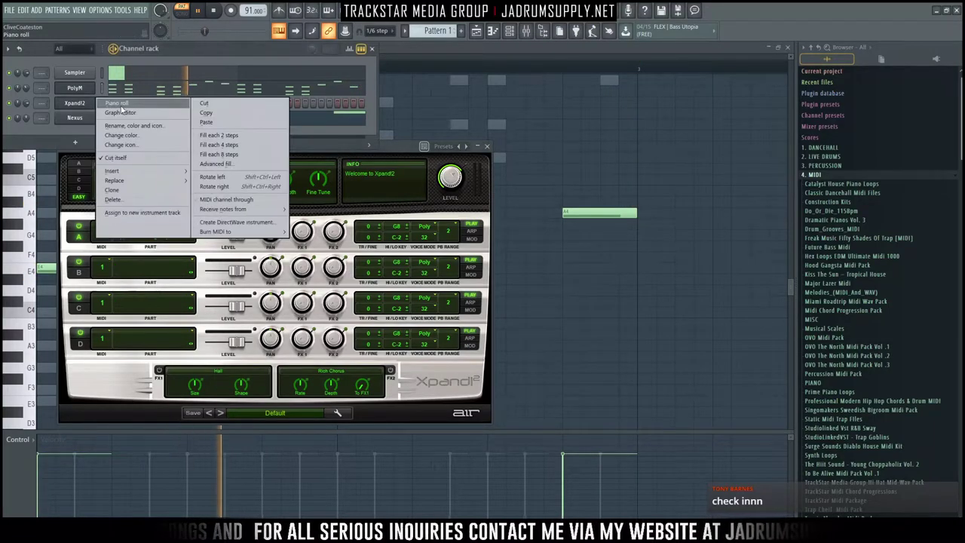
{"action": "left_click", "coordinate": [118, 104]}
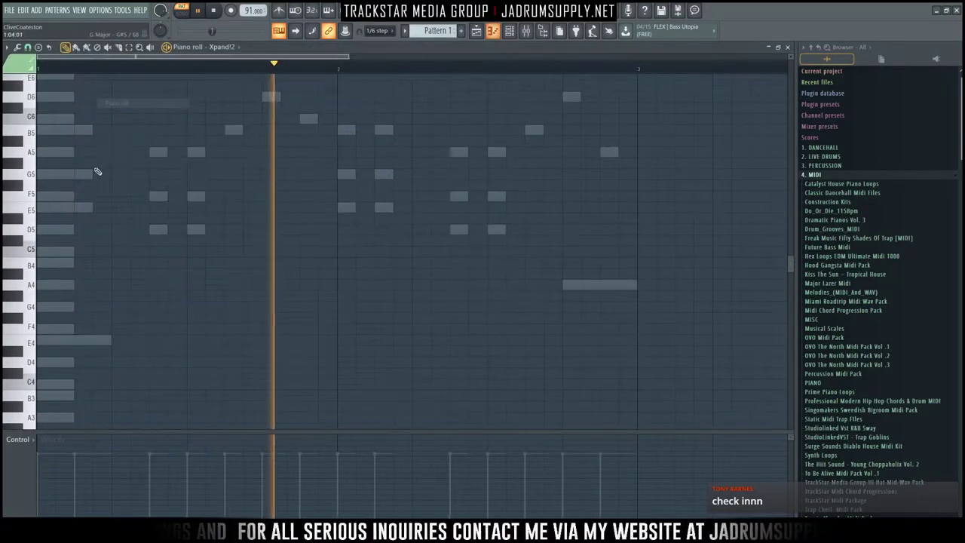
{"action": "left_click", "coordinate": [50, 210]}
{"action": "key", "text": "space"}
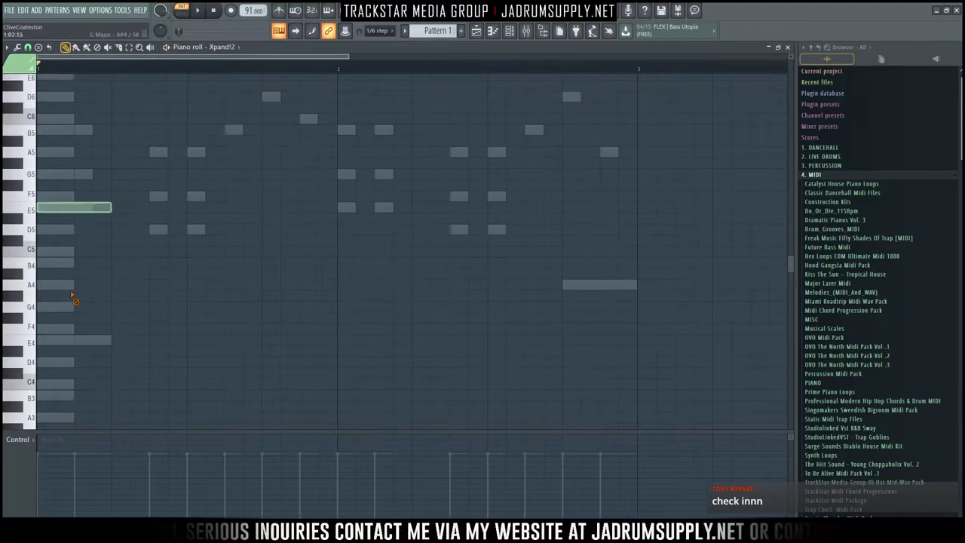
Step: Copy PolyM's notes into the Xpand!2 channel and delete the melody notes, keeping only the chords
{"action": "left_click", "coordinate": [509, 32]}
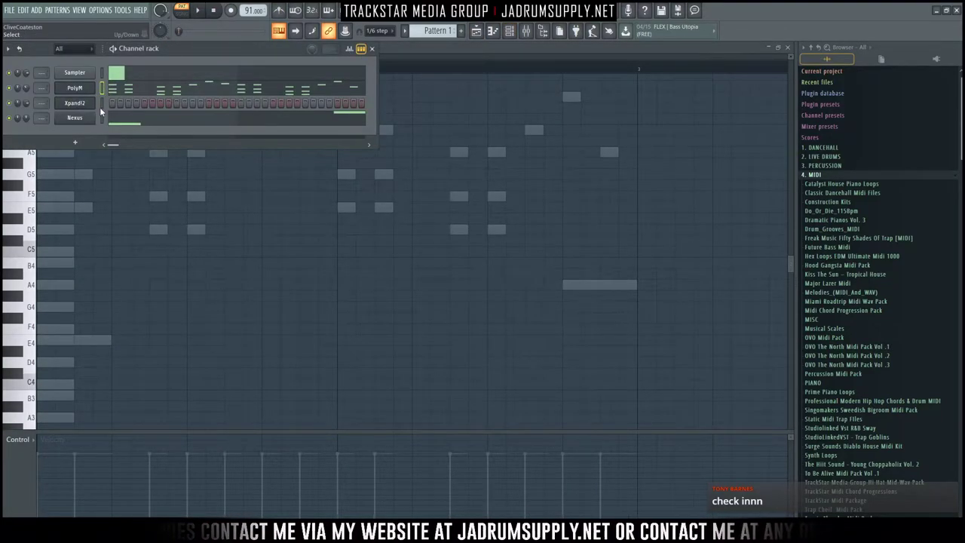
{"action": "key", "text": "ctrl+v"}
{"action": "left_click", "coordinate": [127, 105]}
{"action": "left_click", "coordinate": [127, 107]}
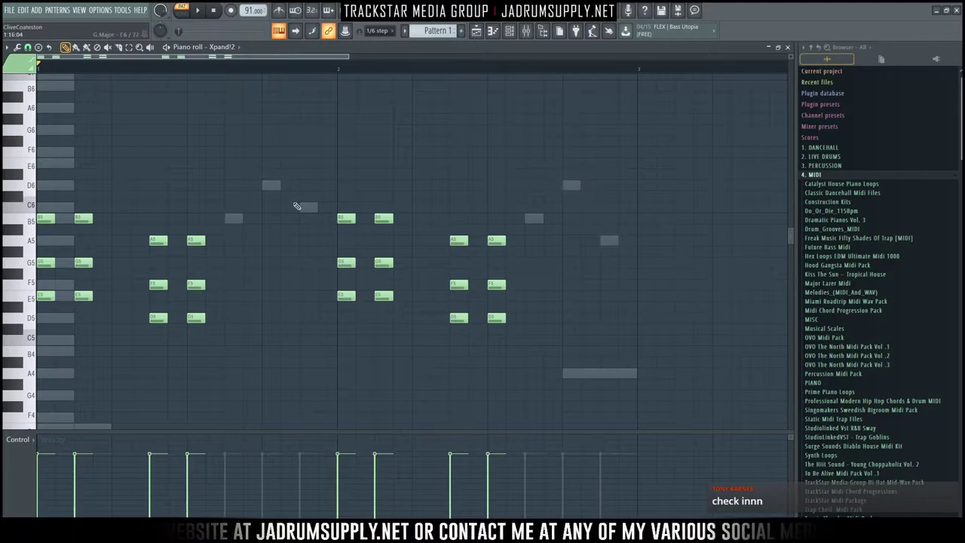
Step: Move the second chord of each repeated pair in both Xpand!2 bars one step later
{"action": "scroll", "coordinate": [28, 163], "scroll_direction": "down", "scroll_amount": 2}
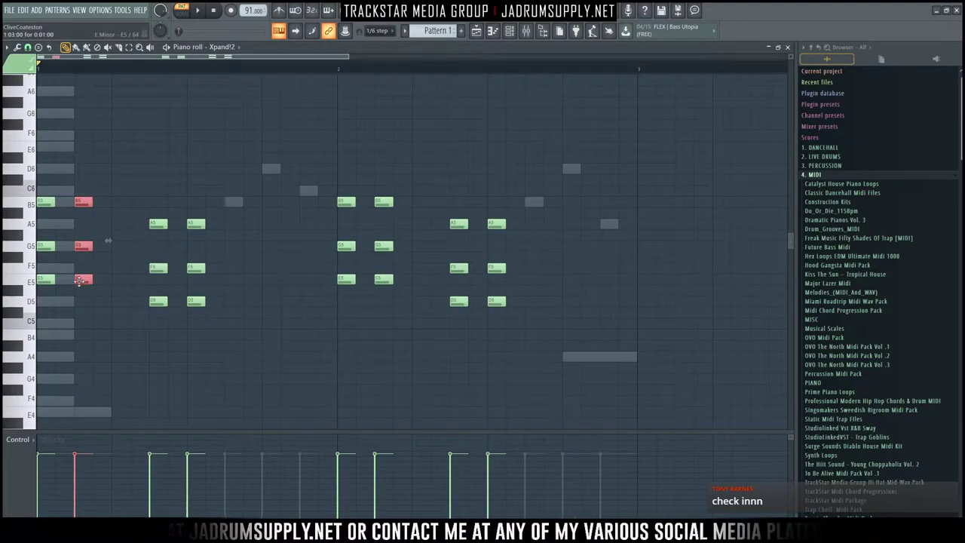
{"action": "left_click_drag", "start_coordinate": [186, 187], "coordinate": [270, 419]}
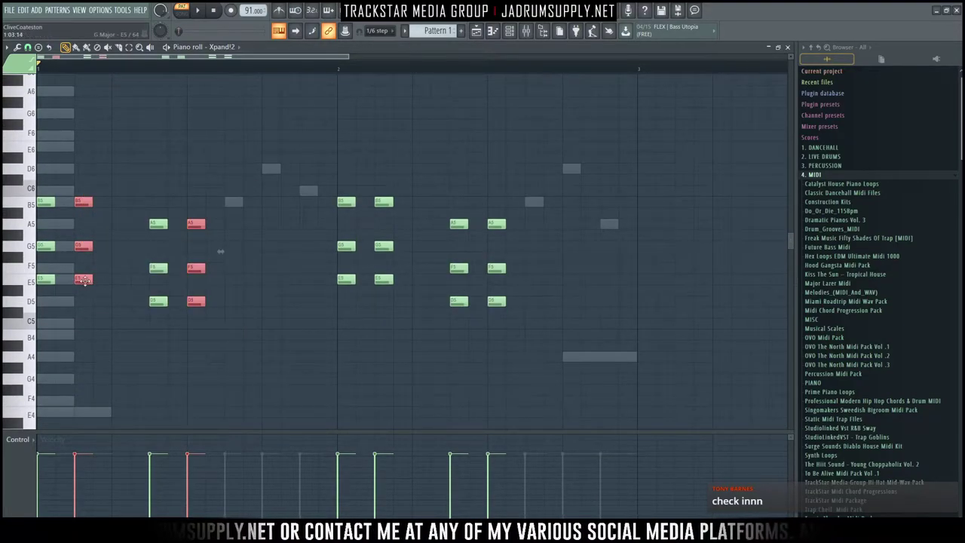
{"action": "left_click_drag", "start_coordinate": [383, 178], "coordinate": [394, 338]}
{"action": "left_click_drag", "start_coordinate": [493, 188], "coordinate": [518, 302]}
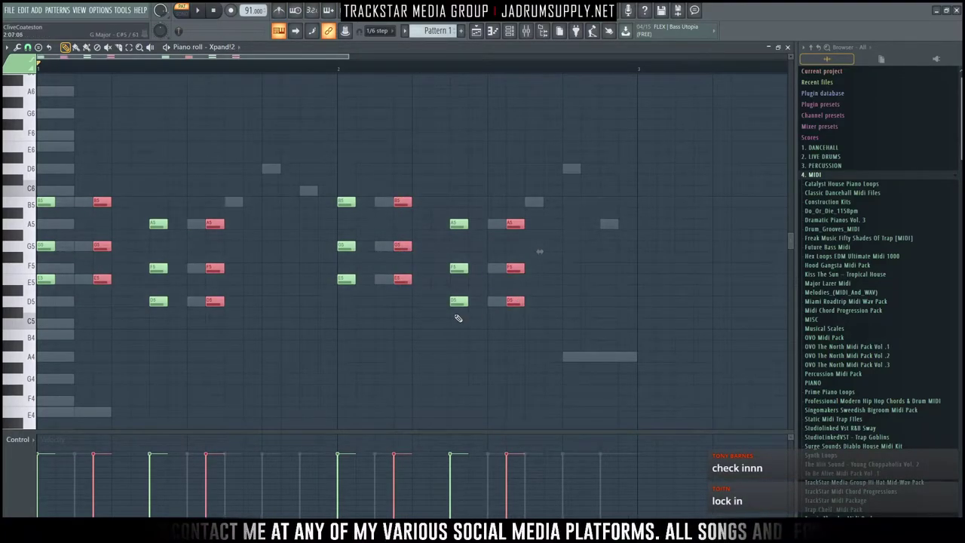
Step: Shorten all Xpand!2 notes to half a step and add D5-F5-A5 chords on step 13 of both bars plus steps 15 and 16 of bar 2
{"action": "key", "text": "ctrl+a"}
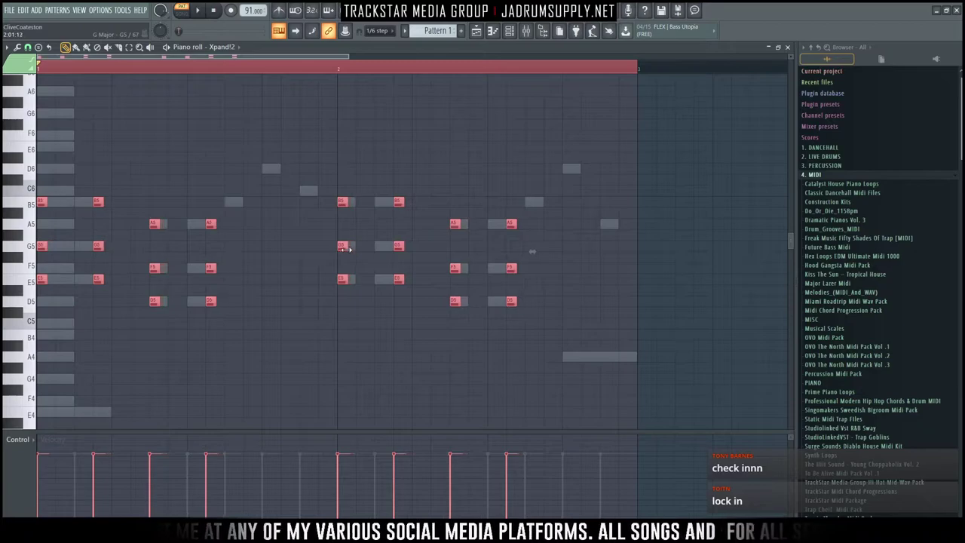
{"action": "key", "text": "space"}
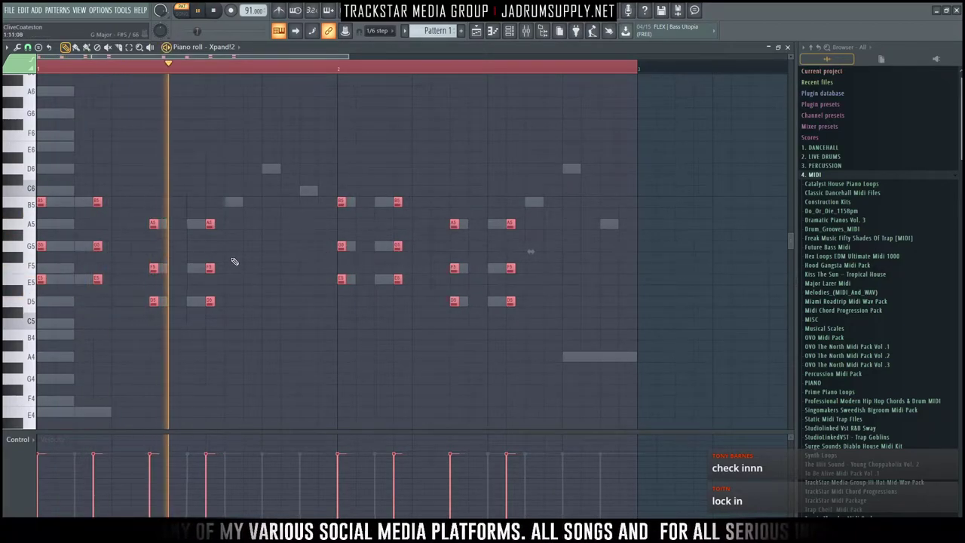
{"action": "left_click_drag", "start_coordinate": [264, 318], "coordinate": [267, 224]}
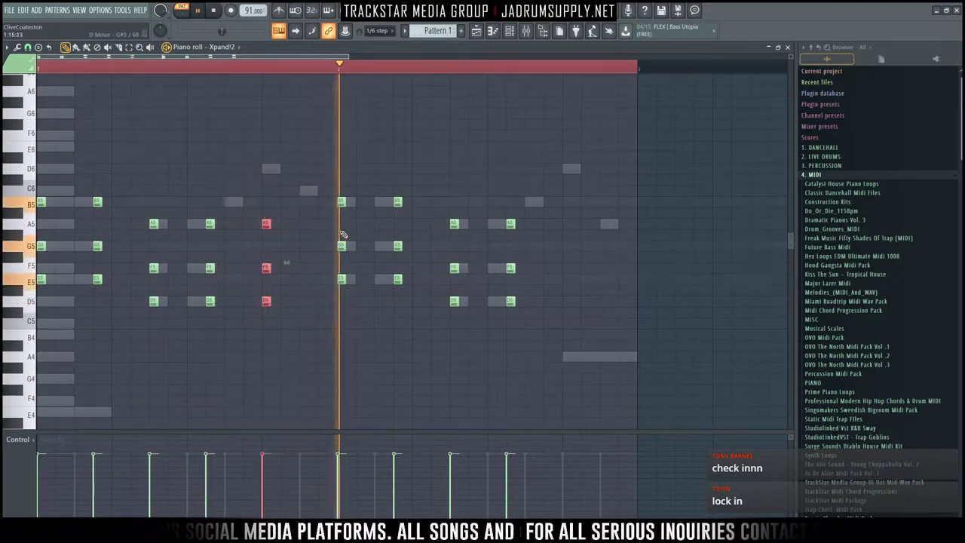
{"action": "left_click_drag", "start_coordinate": [493, 207], "coordinate": [547, 360]}
{"action": "key", "text": "space"}
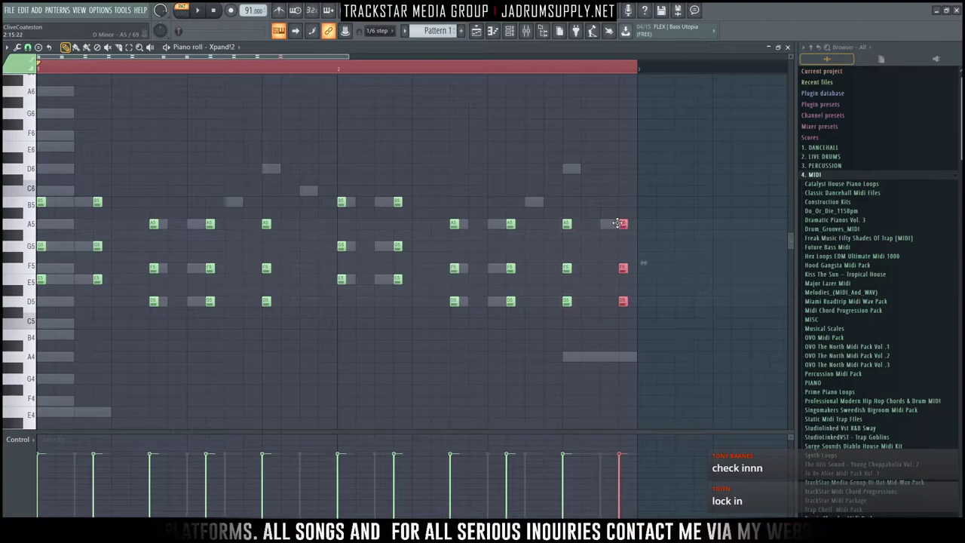
{"action": "left_click_drag", "start_coordinate": [618, 224], "coordinate": [599, 224]}
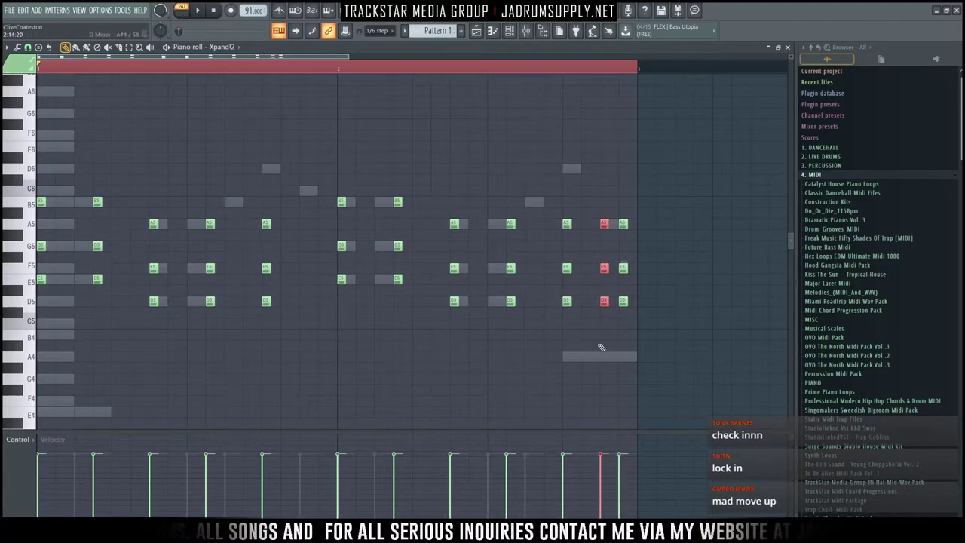
Step: Randomize the levels of all Xpand!2 notes and reduce the velocities of the last two chords in bar 2
{"action": "key", "text": "alt+r"}
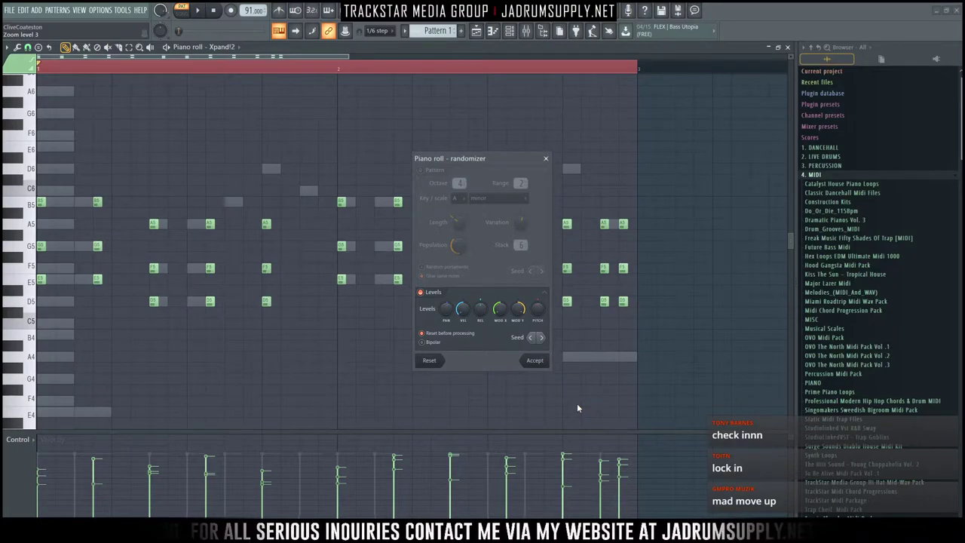
{"action": "key", "text": "Return"}
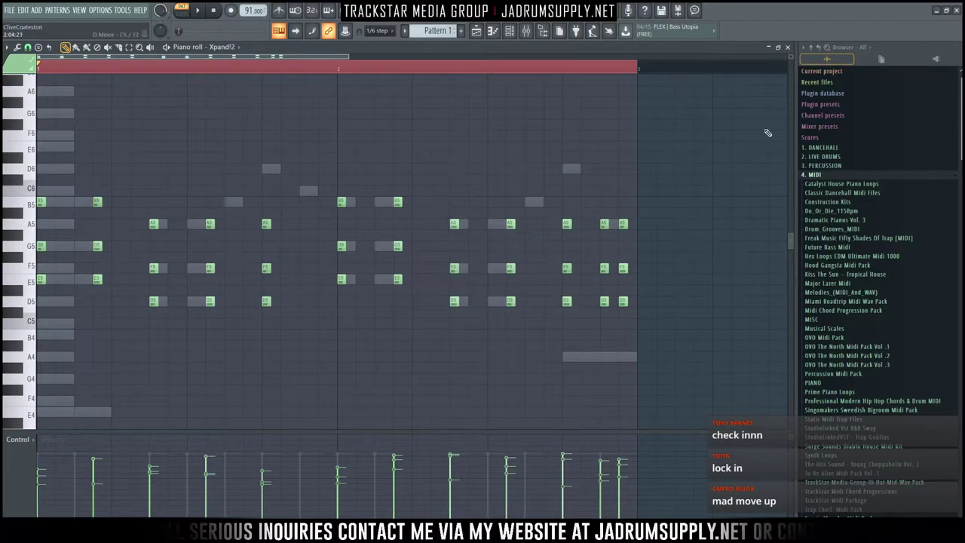
{"action": "left_click_drag", "start_coordinate": [593, 354], "coordinate": [610, 354]}
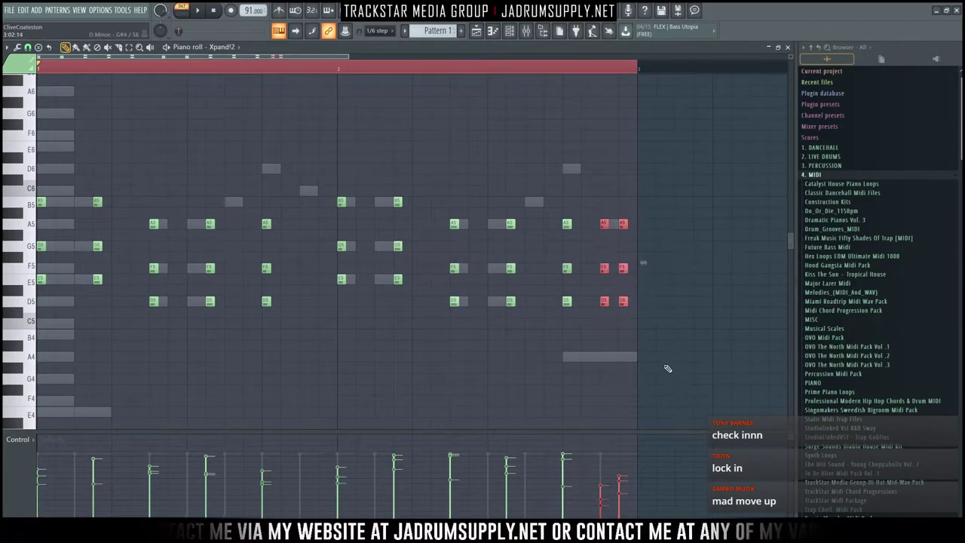
{"action": "left_click_drag", "start_coordinate": [647, 324], "coordinate": [615, 210]}
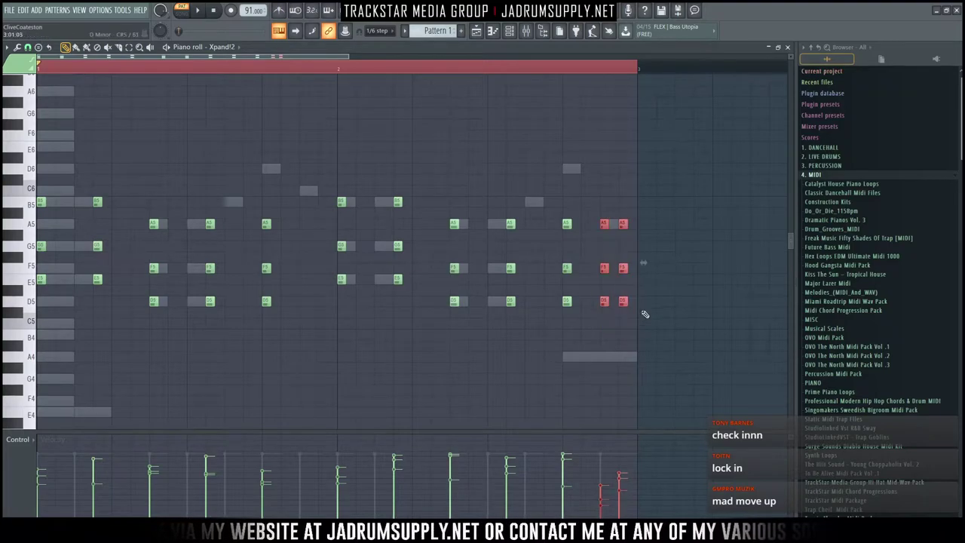
Step: Transpose all Xpand!2 chords down one octave and play the pattern to check them
{"action": "key", "text": "space"}
{"action": "left_click", "coordinate": [366, 124]}
{"action": "key", "text": "ctrl+Down"}
{"action": "key", "text": "space"}
Step: Browse the 8. TRAP sample folder down to the Snares samples in Main Stash 2.0's Snares_Claps folder
{"action": "key", "text": "F6"}
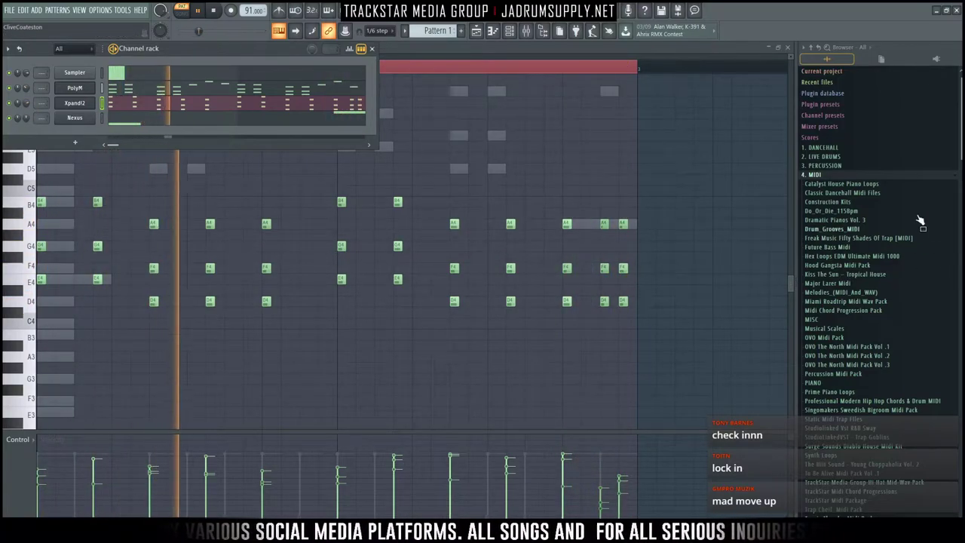
{"action": "left_click", "coordinate": [813, 174]}
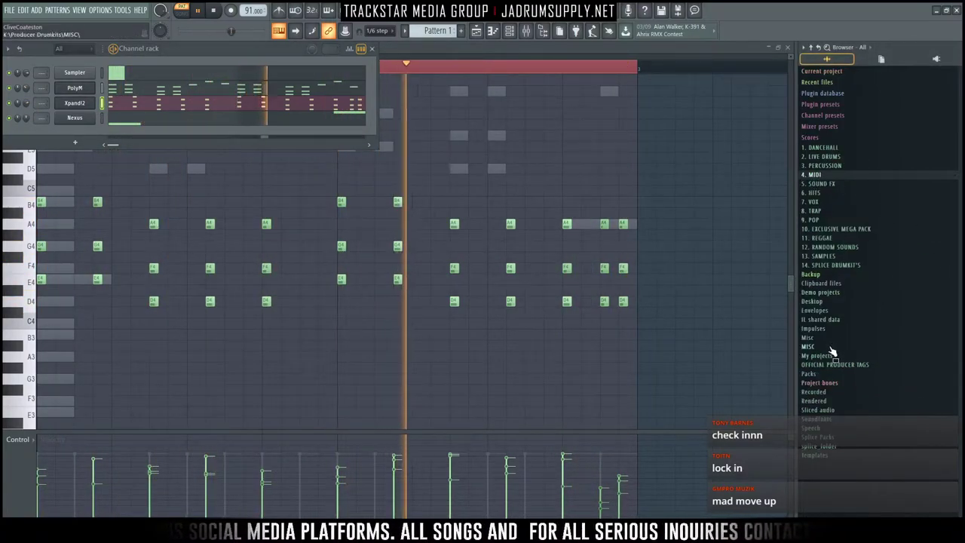
{"action": "left_click", "coordinate": [819, 213]}
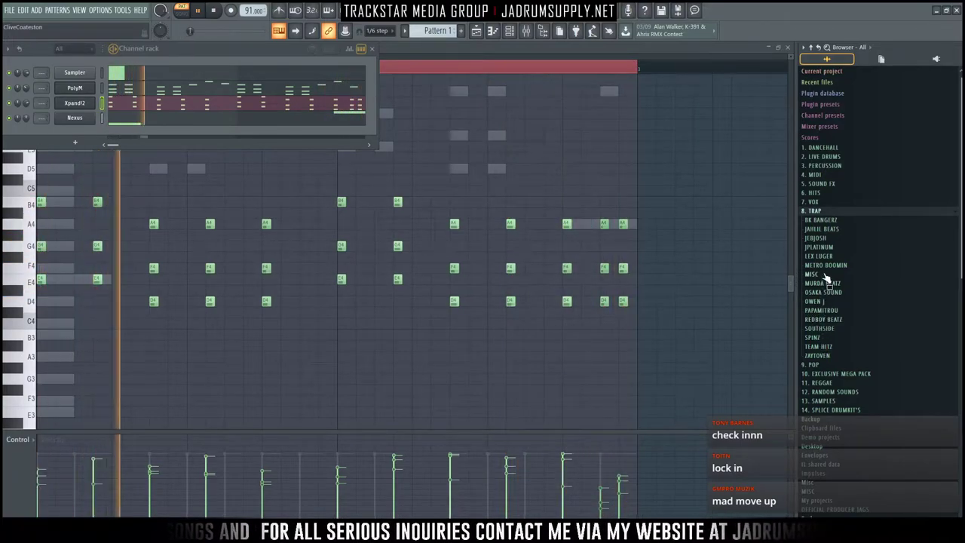
{"action": "key", "text": "space"}
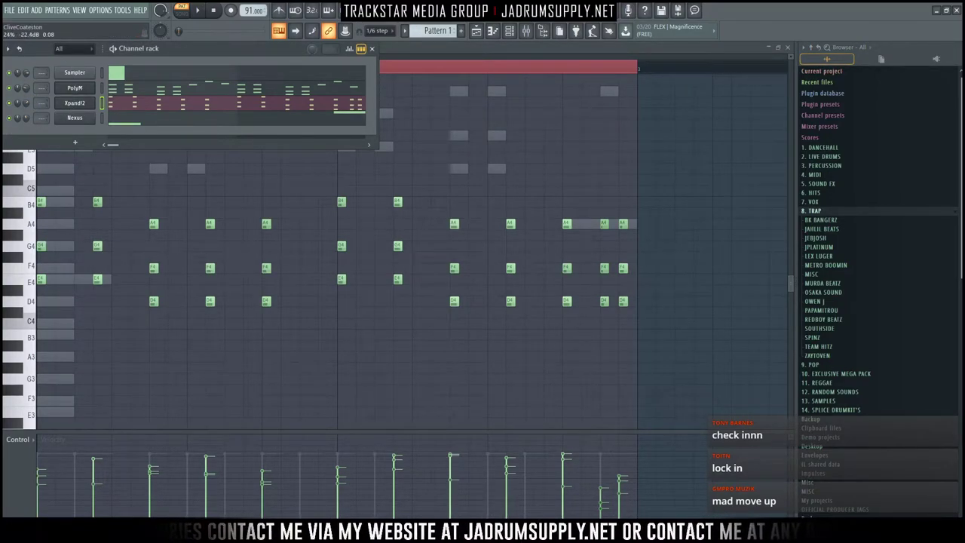
{"action": "left_click", "coordinate": [831, 301]}
{"action": "left_click", "coordinate": [828, 311]}
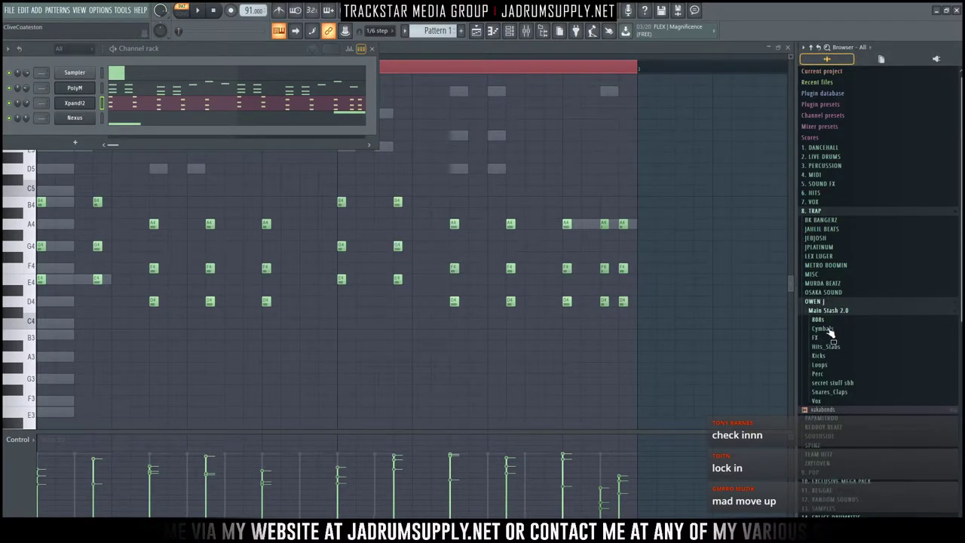
{"action": "left_click", "coordinate": [834, 393]}
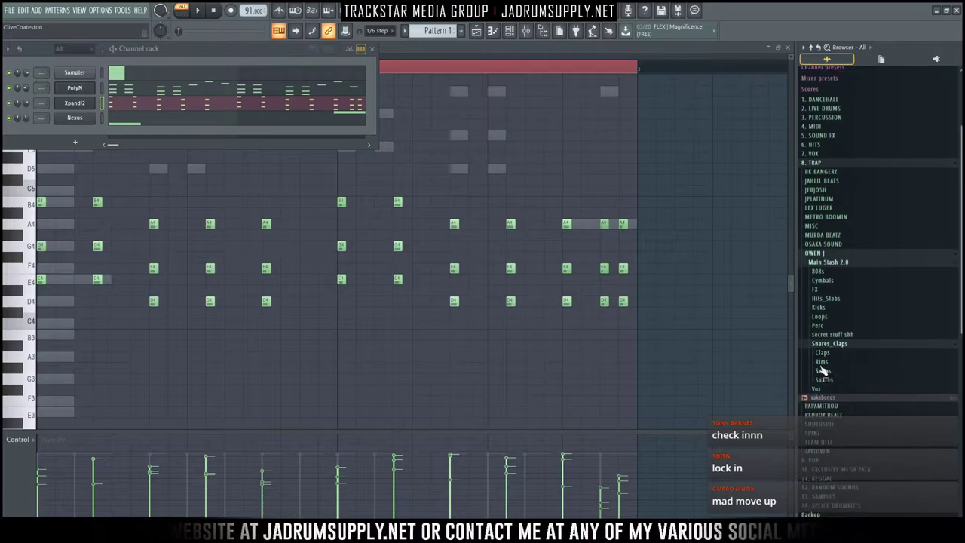
{"action": "left_click", "coordinate": [822, 373]}
{"action": "left_click", "coordinate": [825, 360]}
{"action": "left_click", "coordinate": [825, 367]}
Step: Load the Chop Snare (Hard 2) sample into a new channel and trim the silent tail off its waveform
{"action": "left_click", "coordinate": [854, 342]}
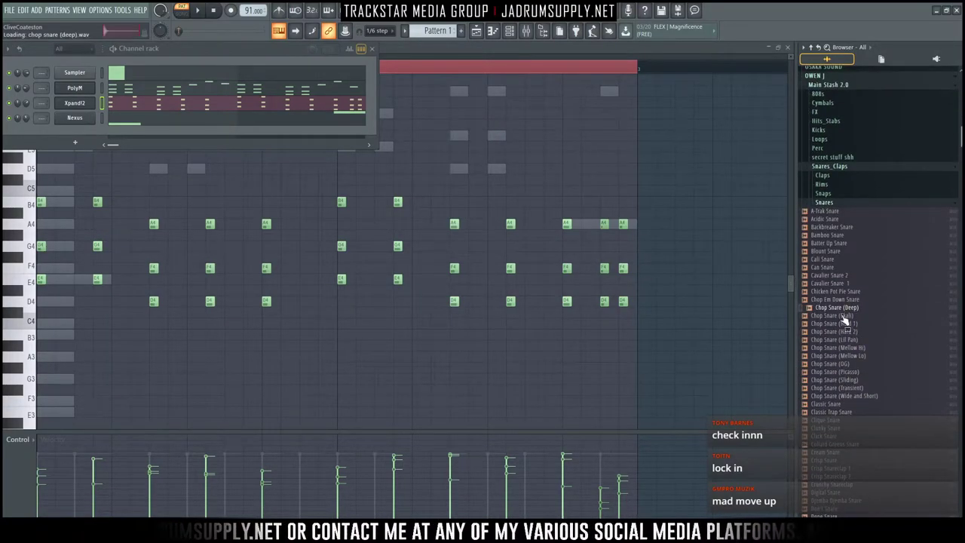
{"action": "right_click", "coordinate": [839, 337]}
{"action": "left_click", "coordinate": [851, 340]}
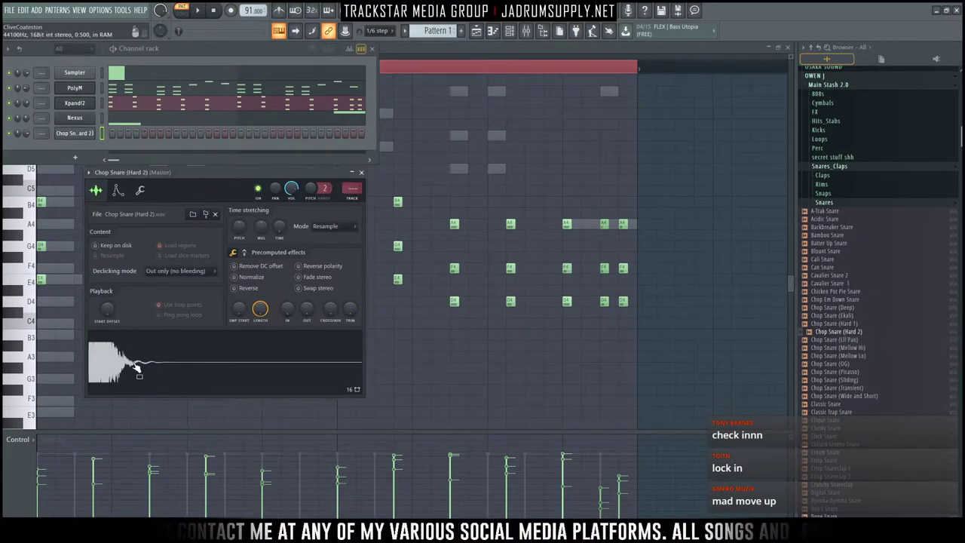
{"action": "left_click_drag", "start_coordinate": [357, 315], "coordinate": [358, 302]}
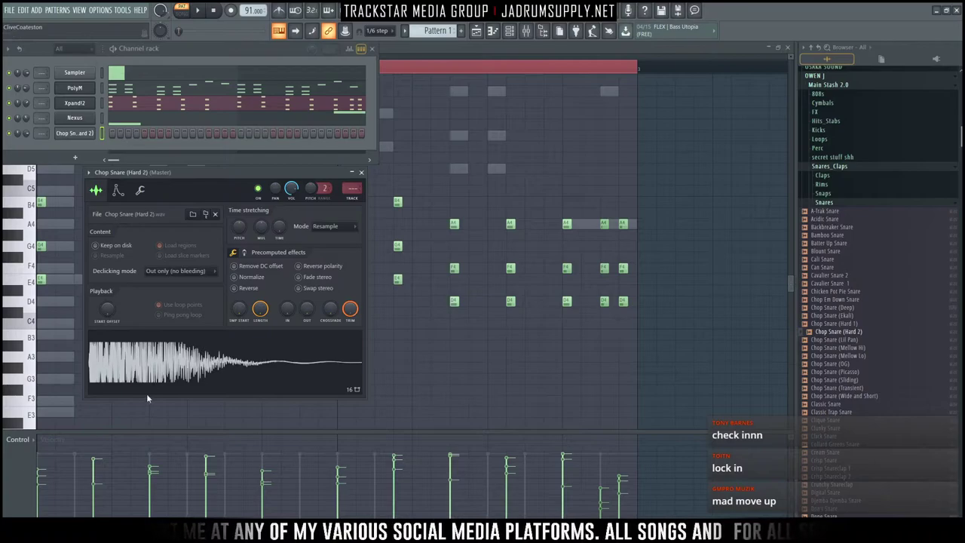
{"action": "left_click_drag", "start_coordinate": [85, 343], "coordinate": [87, 136]}
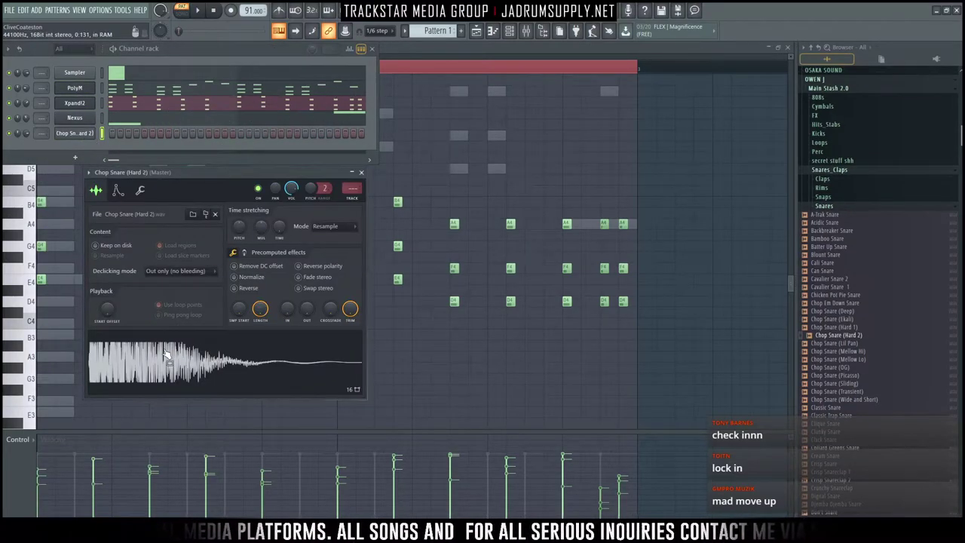
Step: Open the Chop Snare piano roll and place C5 hits on steps 4 and 13 of the first bar
{"action": "right_click", "coordinate": [70, 139]}
{"action": "left_click", "coordinate": [110, 136]}
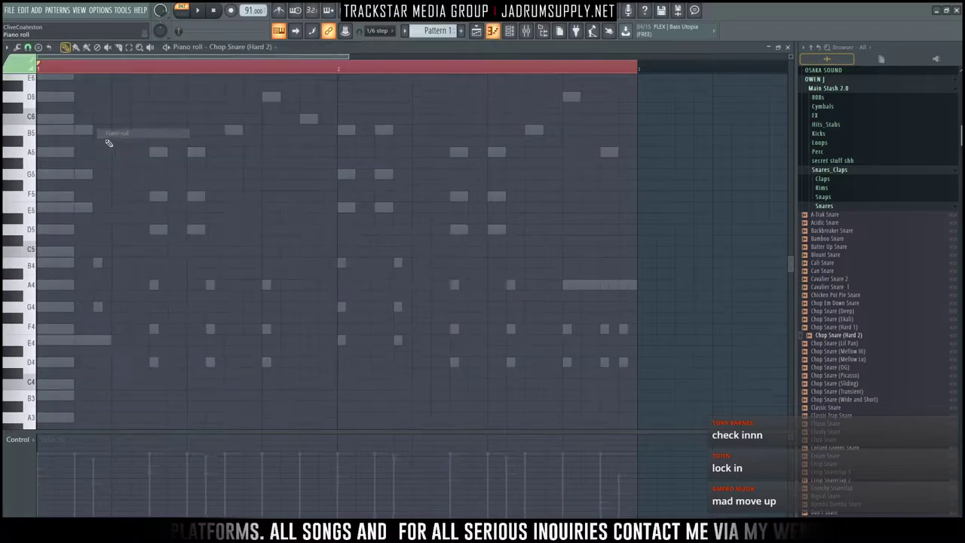
{"action": "left_click", "coordinate": [98, 252]}
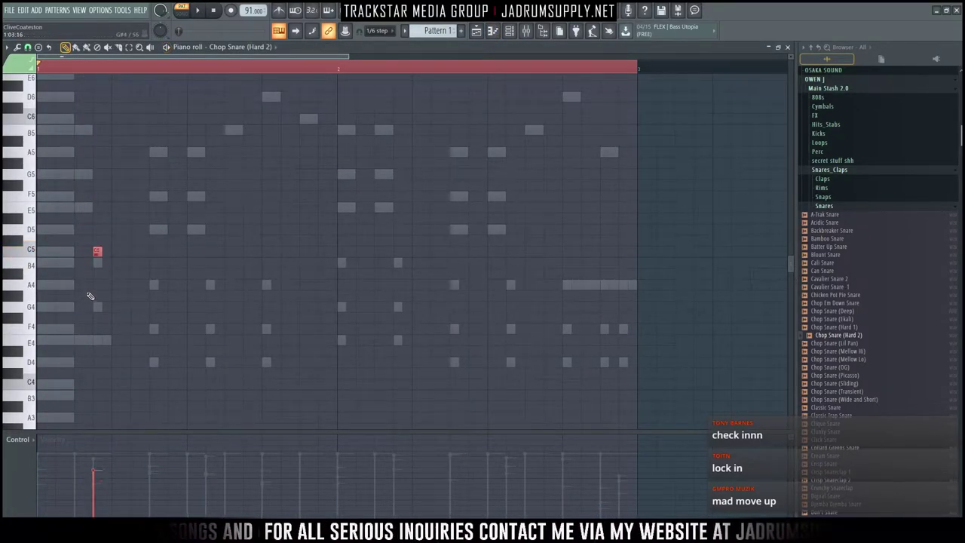
{"action": "key", "text": "space"}
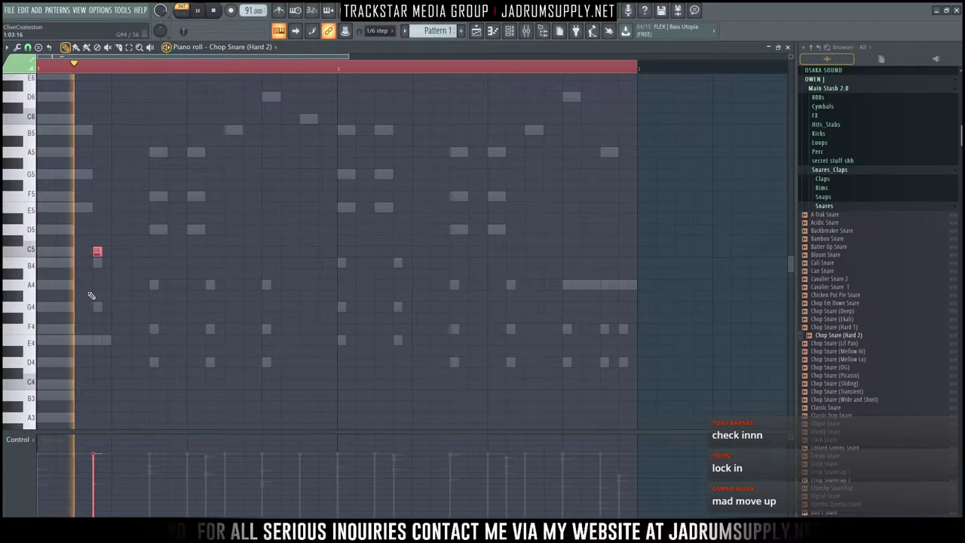
{"action": "key", "text": "space"}
{"action": "key", "text": "space"}
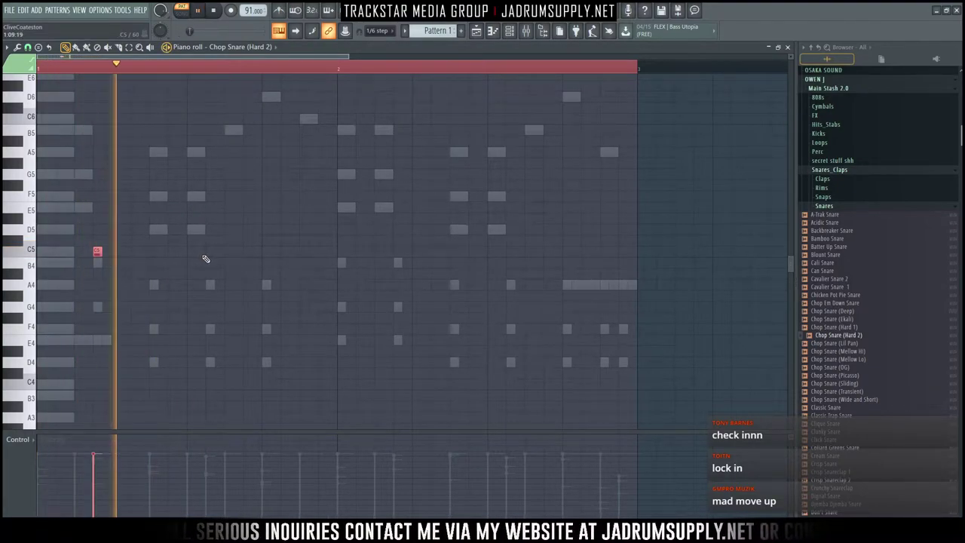
{"action": "left_click", "coordinate": [270, 263]}
{"action": "scroll", "coordinate": [275, 264], "scroll_direction": "down", "scroll_amount": 1}
{"action": "key", "text": "space"}
{"action": "left_click_drag", "start_coordinate": [268, 258], "coordinate": [268, 247]}
{"action": "key", "text": "space"}
Step: Add C5 snare hits on steps 4 and 7 of the second bar and a softer hit on step 6
{"action": "left_click", "coordinate": [400, 248]}
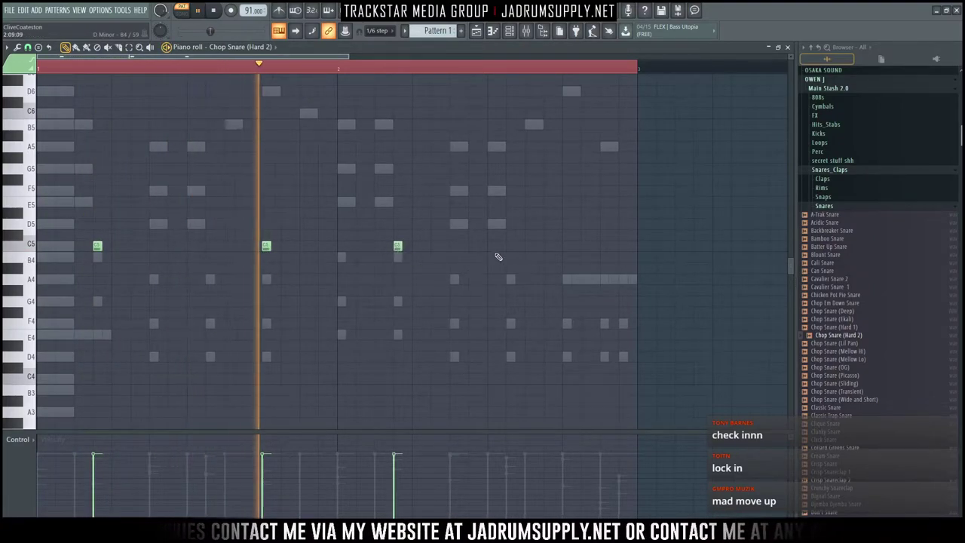
{"action": "scroll", "coordinate": [457, 254], "scroll_direction": "up", "scroll_amount": 1}
{"action": "left_click", "coordinate": [456, 246]}
{"action": "key", "text": "space"}
{"action": "key", "text": "space"}
{"action": "left_click", "coordinate": [434, 251]}
{"action": "scroll", "coordinate": [442, 288], "scroll_direction": "down", "scroll_amount": 3}
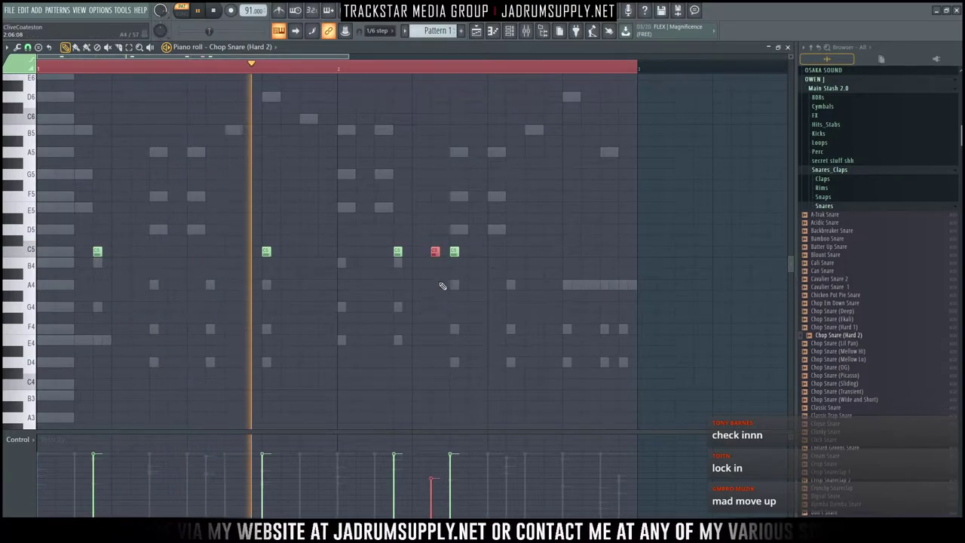
Step: Add C5 snare hits on steps 13 and 16 of the second bar
{"action": "left_click", "coordinate": [496, 276], "text": "ctrl"}
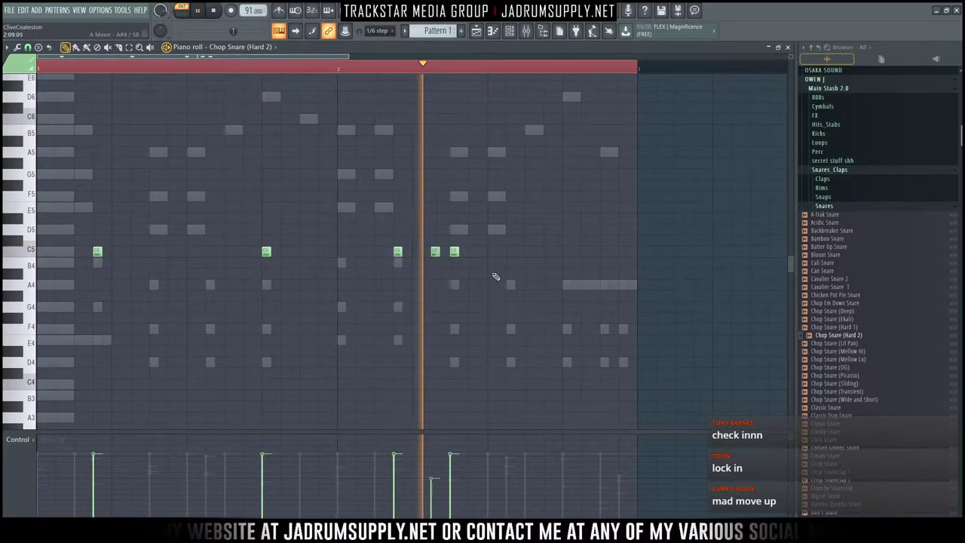
{"action": "left_click", "coordinate": [568, 251]}
{"action": "left_click", "coordinate": [622, 254]}
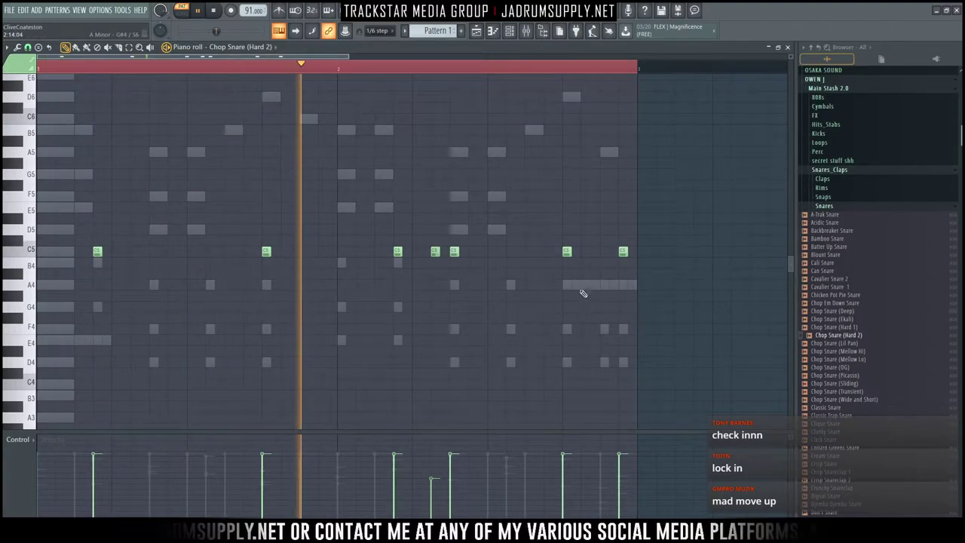
{"action": "scroll", "coordinate": [581, 286], "scroll_direction": "up", "scroll_amount": 2}
{"action": "key", "text": "alt+r"}
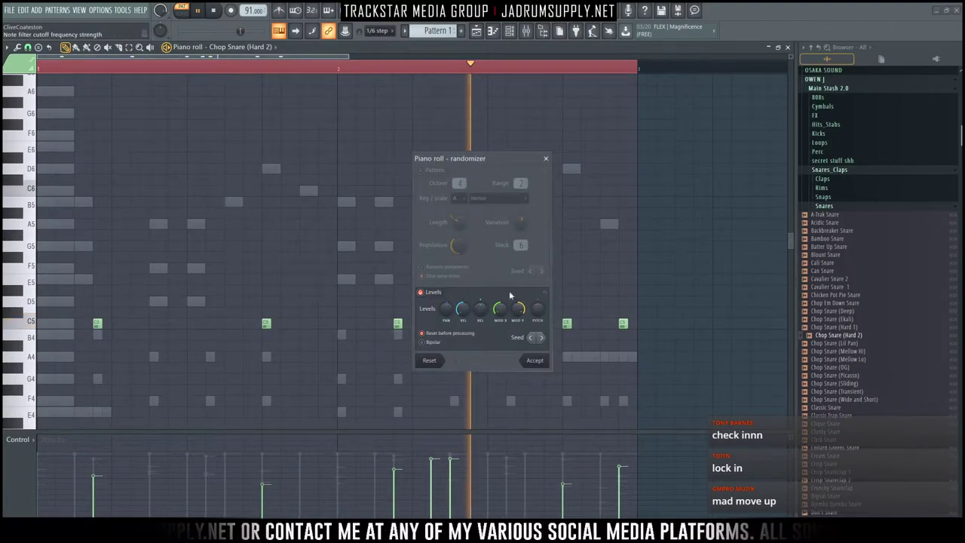
{"action": "left_click", "coordinate": [546, 158]}
Step: Slightly lower the velocity of the soft snare hit on step 6 of the second bar and clear the selection
{"action": "left_click", "coordinate": [435, 323]}
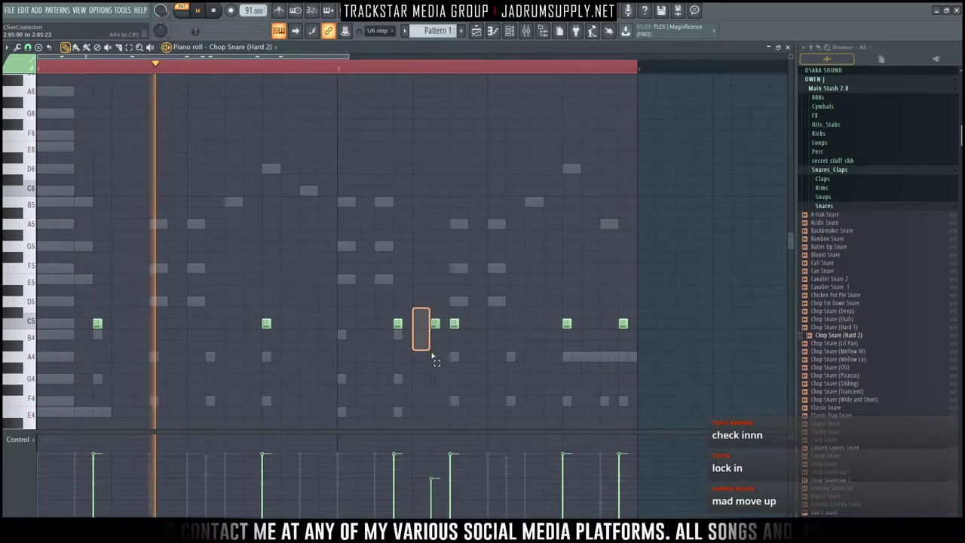
{"action": "scroll", "coordinate": [430, 331], "scroll_direction": "down", "scroll_amount": 2}
{"action": "left_click", "coordinate": [474, 88], "text": "ctrl"}
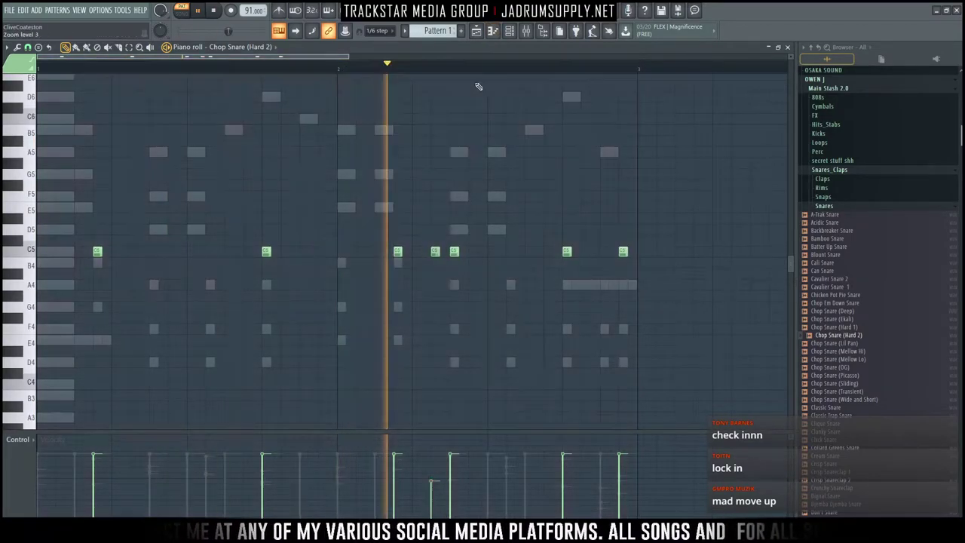
{"action": "left_click", "coordinate": [511, 34]}
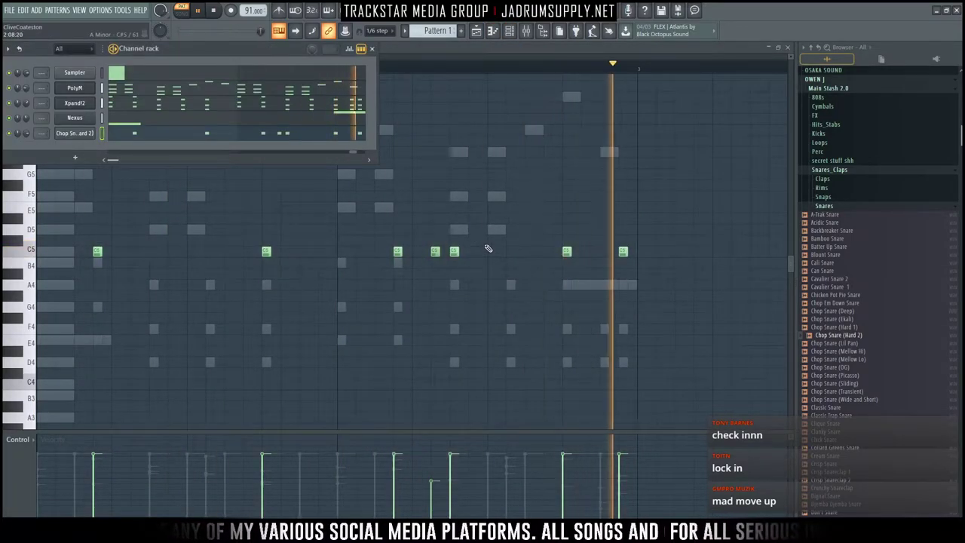
Step: Add a low-velocity C5 snare hit on step 11 of the second bar and stop playback
{"action": "left_click_drag", "start_coordinate": [530, 252], "coordinate": [535, 302]}
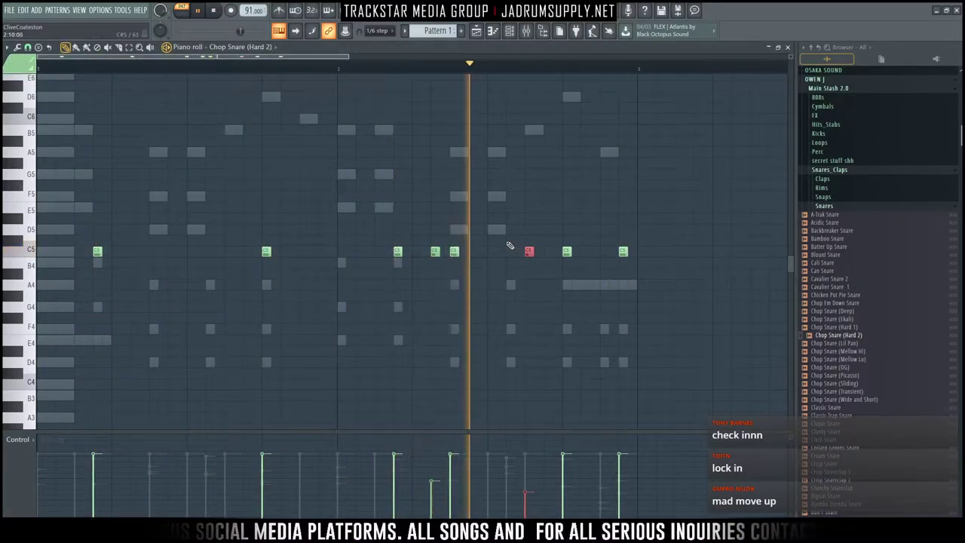
{"action": "key", "text": "space"}
{"action": "left_click", "coordinate": [510, 31]}
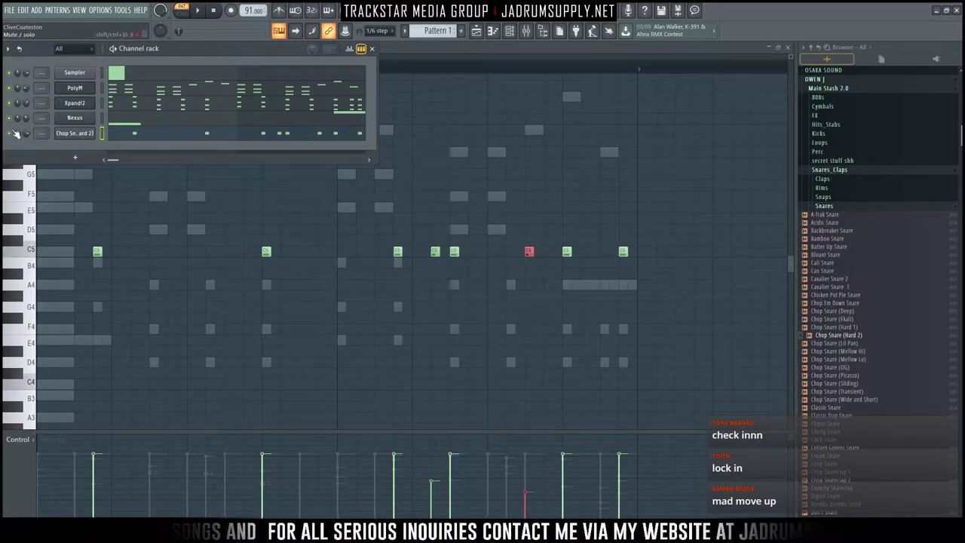
{"action": "key", "text": "F6"}
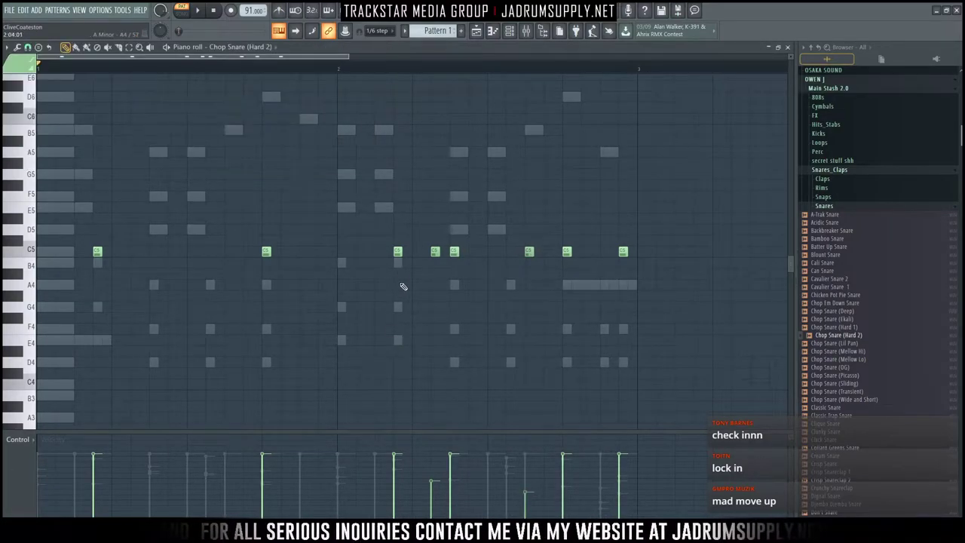
Step: Try to move the two soft C5 snare hits from the second bar into the first bar
{"action": "left_click_drag", "start_coordinate": [435, 224], "coordinate": [441, 369]}
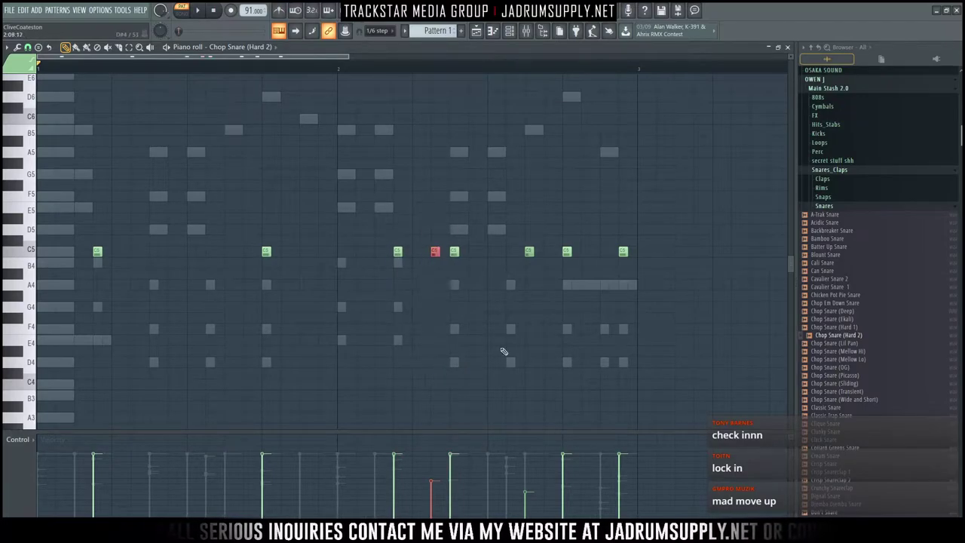
{"action": "key", "text": "space"}
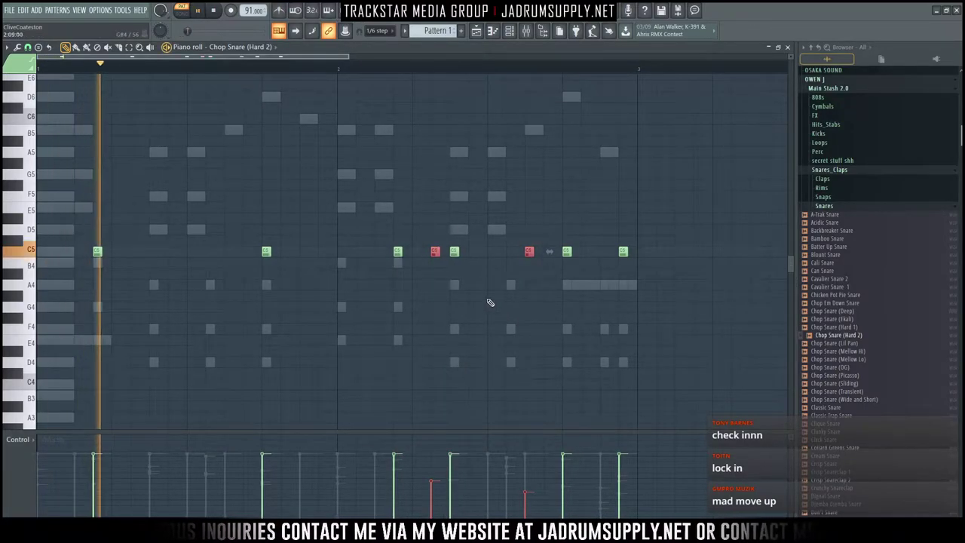
{"action": "key", "text": "alt+m"}
{"action": "key", "text": "Delete"}
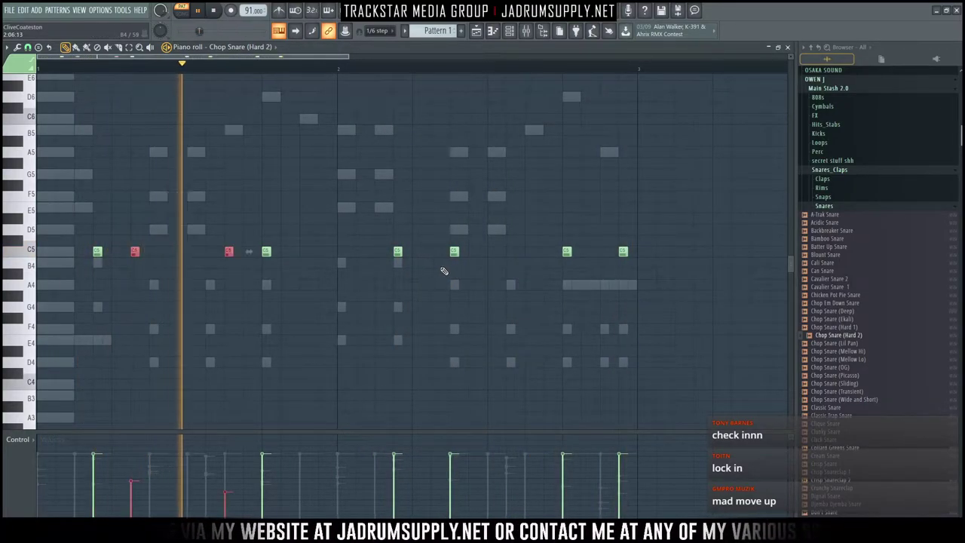
{"action": "key", "text": "ctrl+z"}
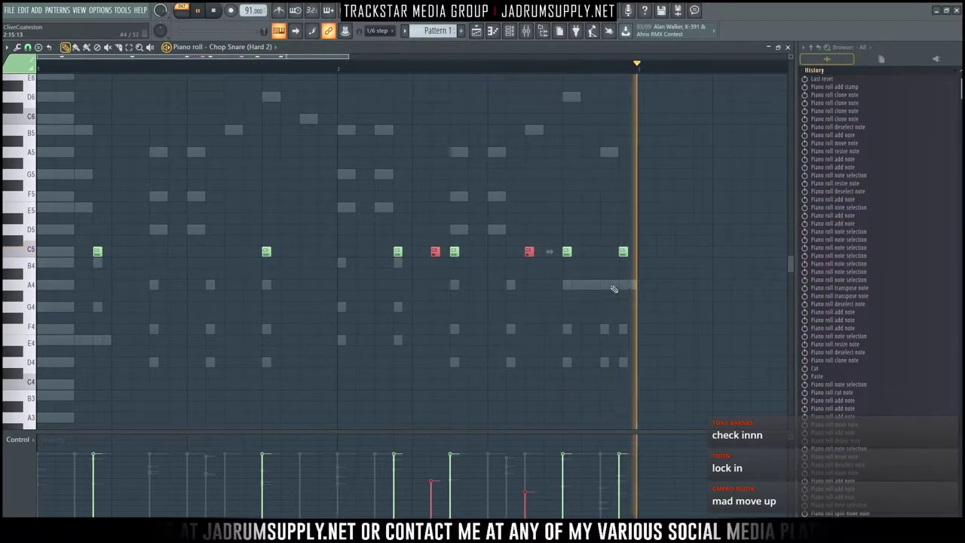
Step: Load Eestbound Snare 2 from the Snares folder into a new channel and open its piano roll
{"action": "left_click", "coordinate": [513, 32]}
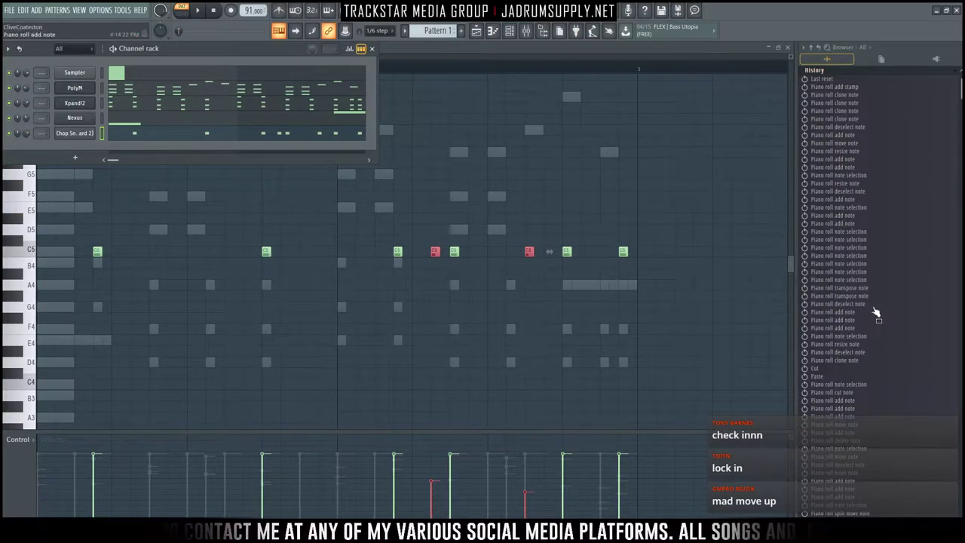
{"action": "scroll", "coordinate": [860, 226], "scroll_direction": "up", "scroll_amount": 1}
{"action": "left_click", "coordinate": [816, 82]}
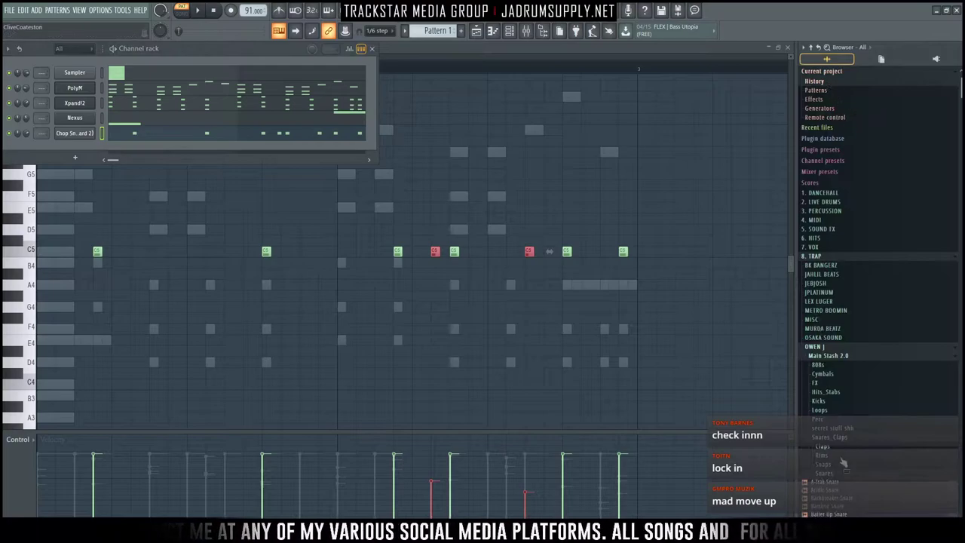
{"action": "scroll", "coordinate": [835, 448], "scroll_direction": "down", "scroll_amount": 15}
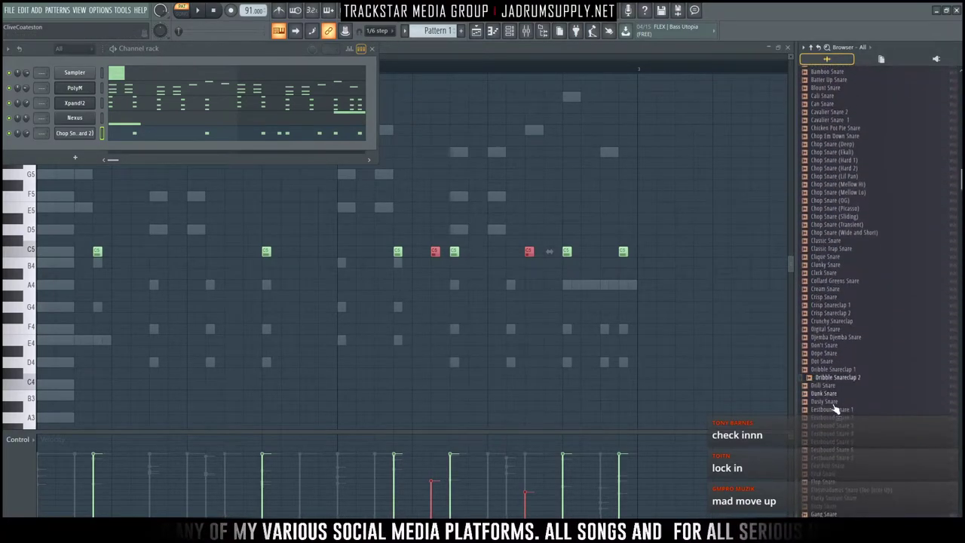
{"action": "scroll", "coordinate": [836, 407], "scroll_direction": "down", "scroll_amount": 5}
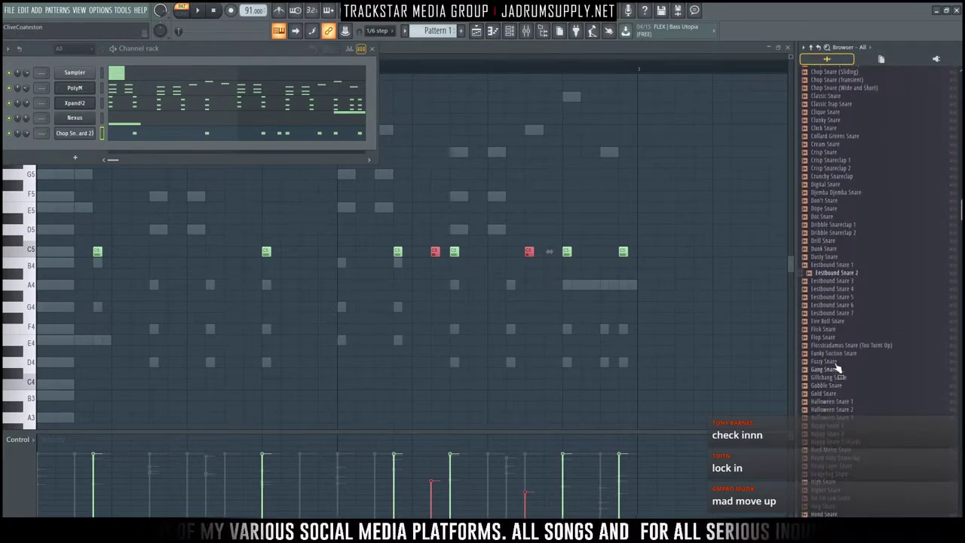
{"action": "right_click", "coordinate": [844, 275]}
{"action": "left_click", "coordinate": [864, 289]}
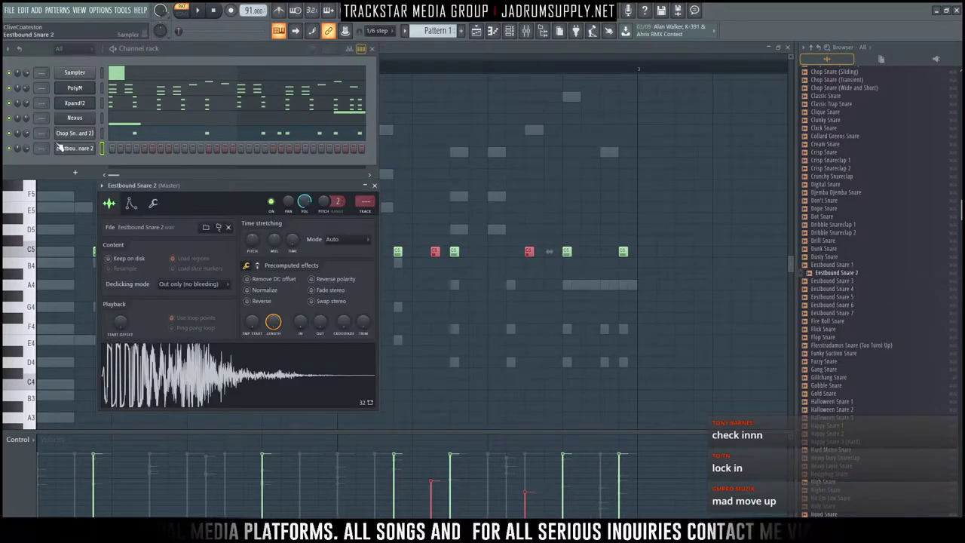
{"action": "right_click", "coordinate": [75, 149]}
{"action": "left_click", "coordinate": [140, 151]}
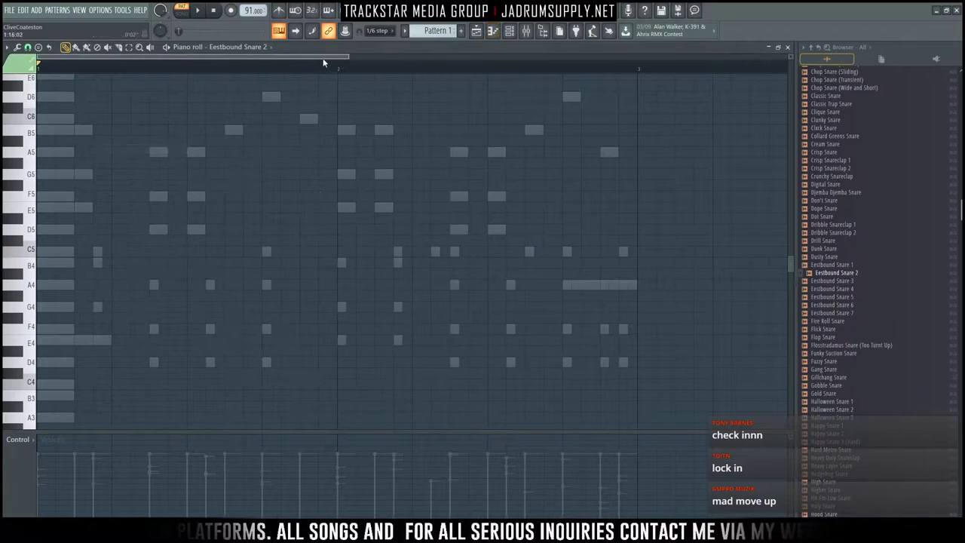
{"action": "scroll", "coordinate": [322, 63], "scroll_direction": "down", "scroll_amount": 2}
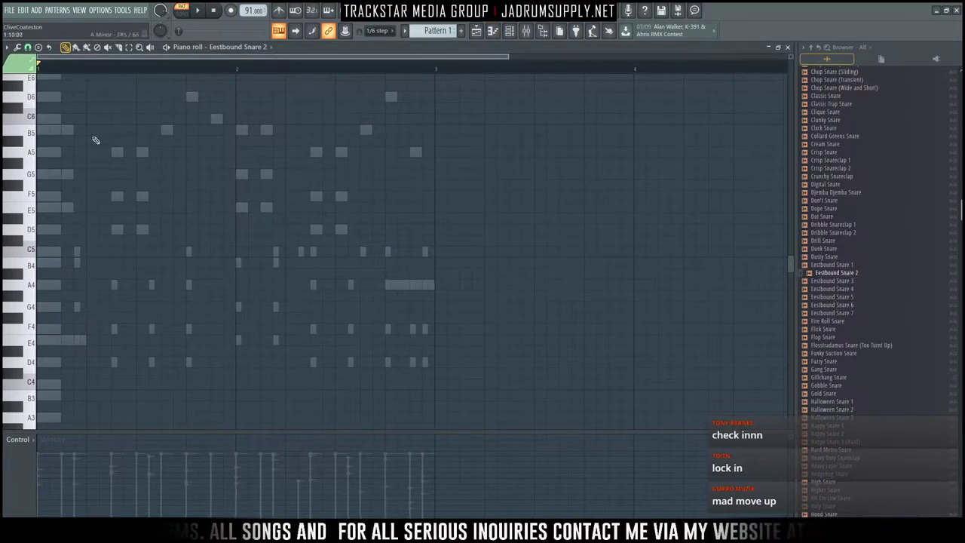
Step: Normalize the Chop Snare (Hard 2) sample, slightly lower its channel volume, and audition the pattern
{"action": "key", "text": "space"}
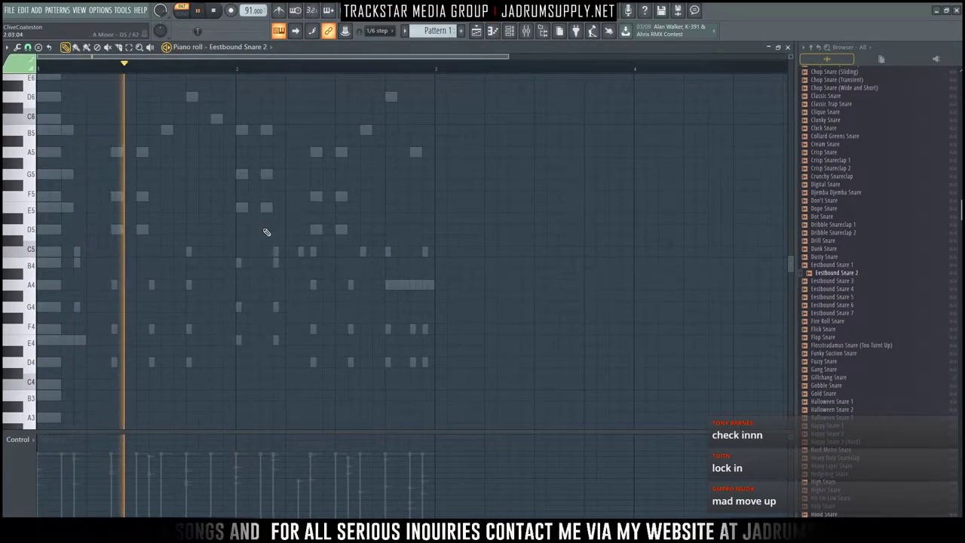
{"action": "key", "text": "F6"}
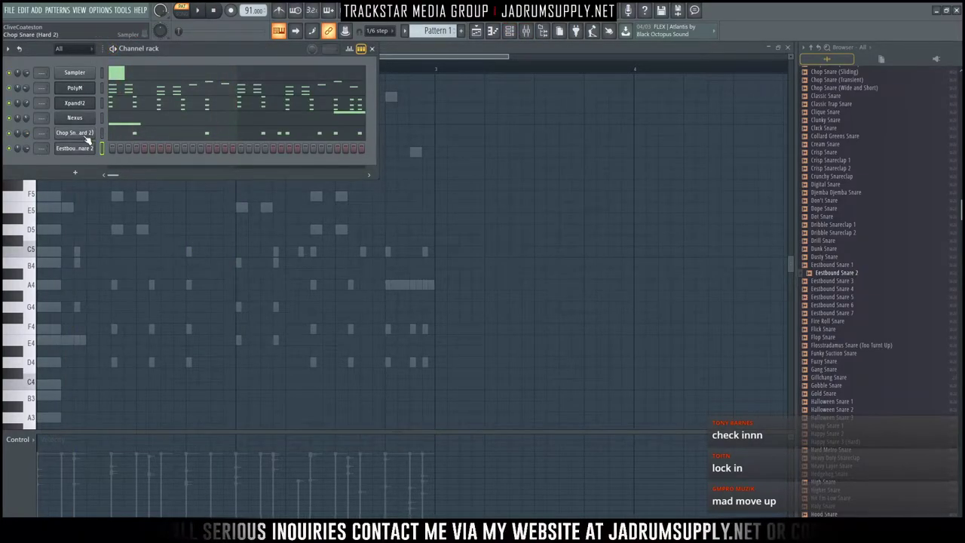
{"action": "left_click", "coordinate": [73, 135]}
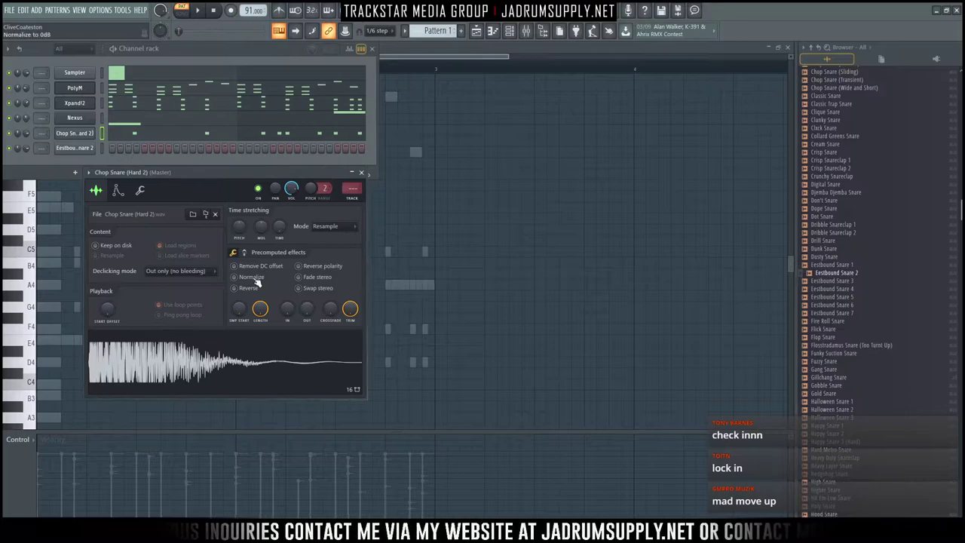
{"action": "left_click", "coordinate": [235, 276]}
{"action": "left_click_drag", "start_coordinate": [27, 136], "coordinate": [26, 140]}
{"action": "key", "text": "space"}
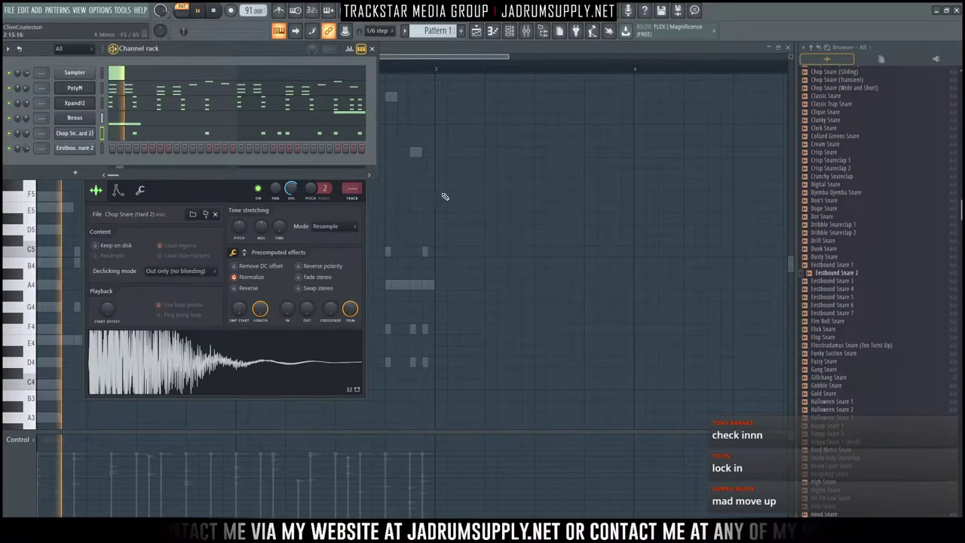
{"action": "right_click", "coordinate": [545, 194]}
{"action": "key", "text": "space"}
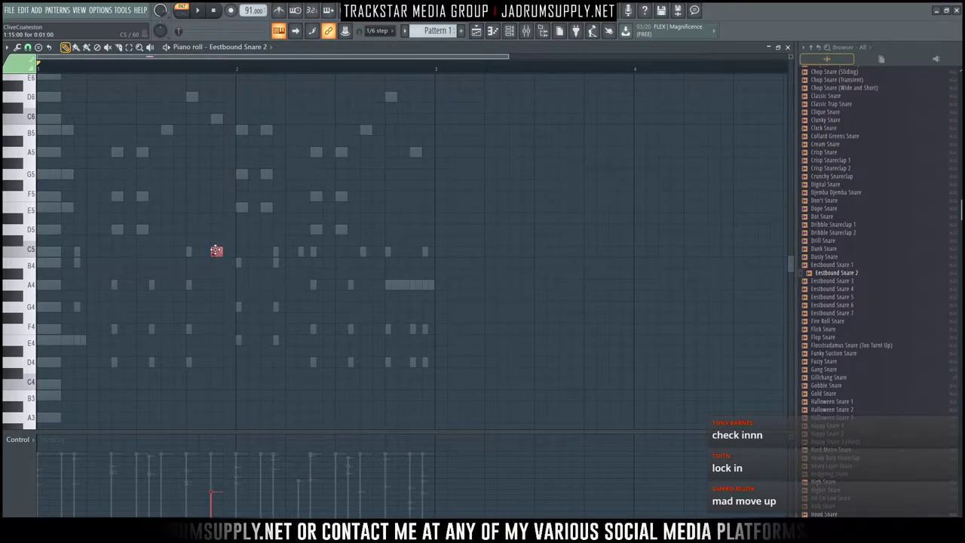
Step: Chop the Eestbound Snare 2 note on C5 at step 15 of the first bar into a three-hit roll with rising velocities
{"action": "key", "text": "alt+u"}
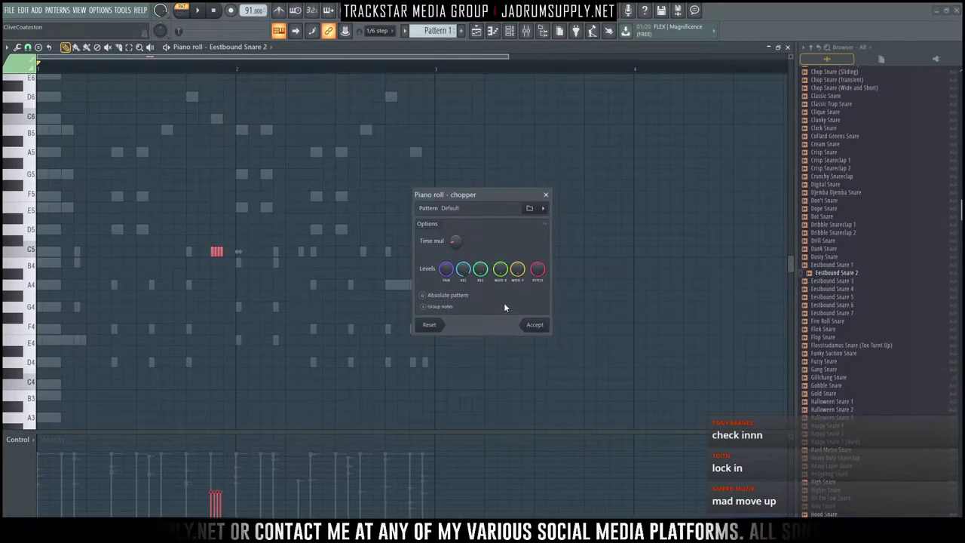
{"action": "mouse_move", "coordinate": [458, 245]}
{"action": "left_mouse_down"}
{"action": "mouse_move", "coordinate": [501, 312]}
{"action": "mouse_move", "coordinate": [451, 233]}
{"action": "left_mouse_up"}
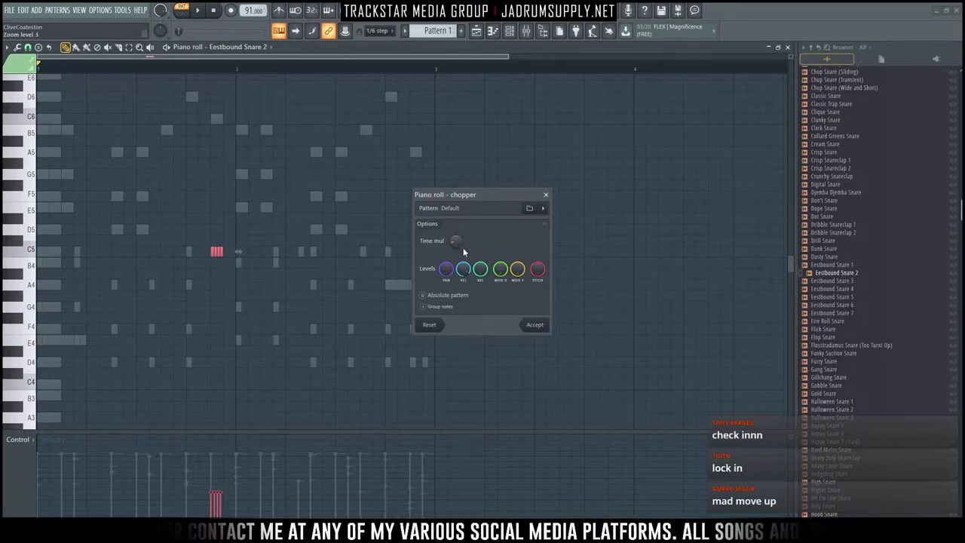
{"action": "left_click", "coordinate": [534, 325]}
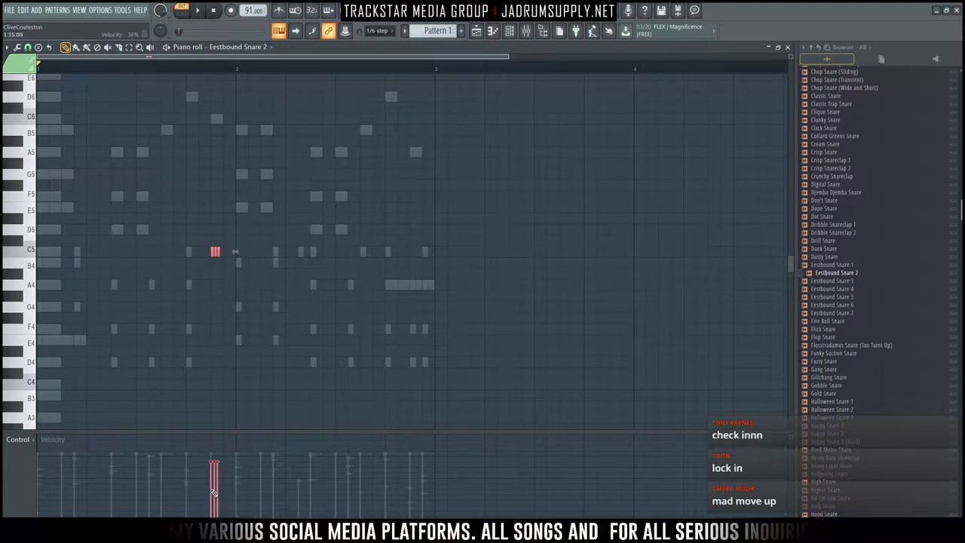
Step: Pan the first-bar snare roll almost fully to one side, comparing different pan positions during playback
{"action": "left_click", "coordinate": [4, 445]}
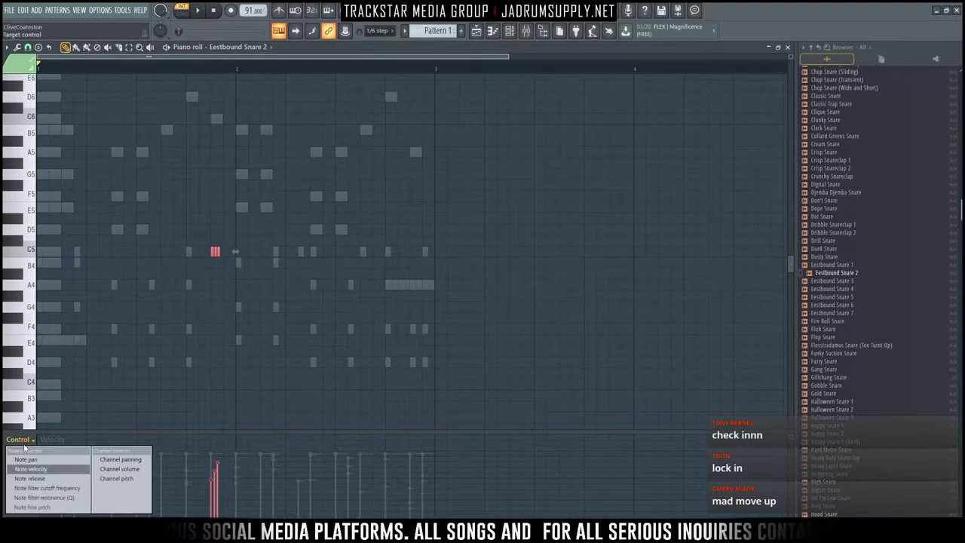
{"action": "left_click", "coordinate": [30, 462]}
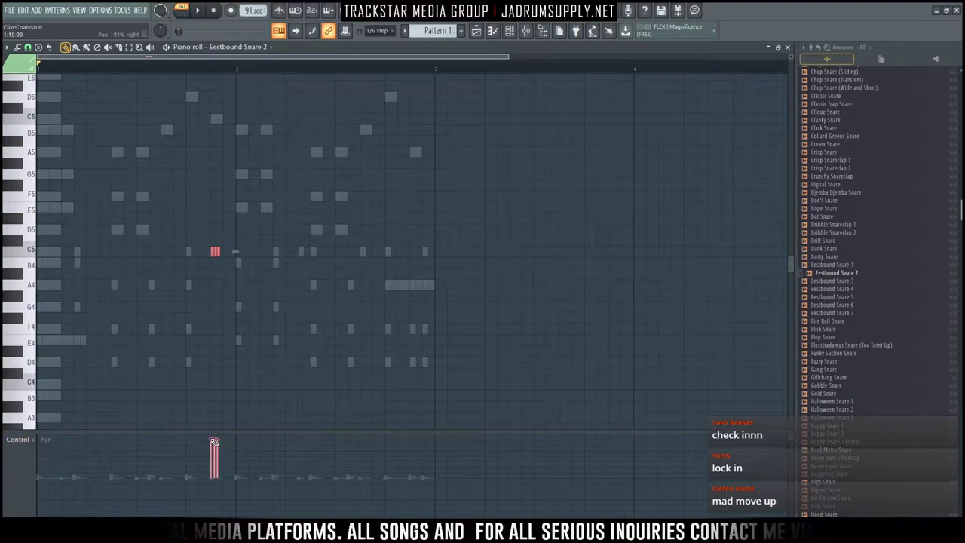
{"action": "key", "text": "space"}
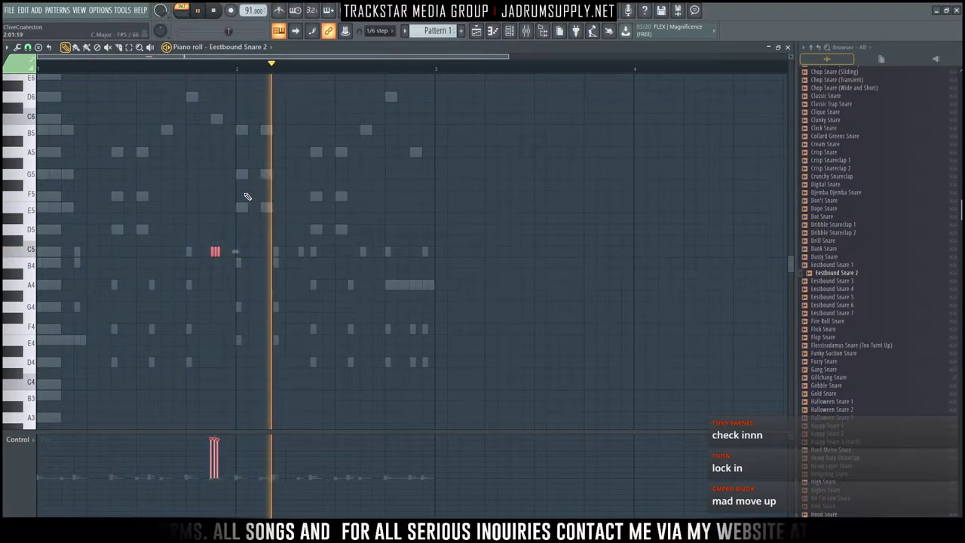
{"action": "key", "text": "space"}
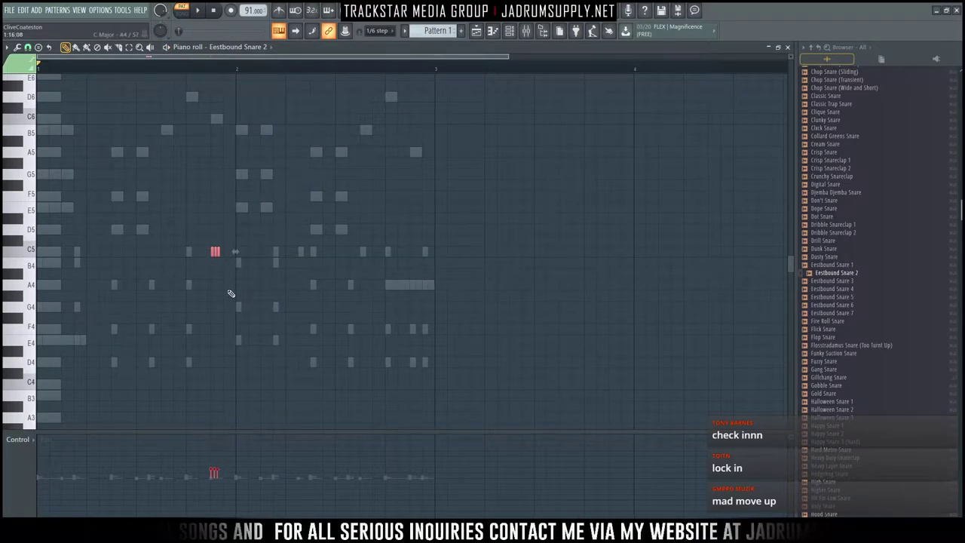
{"action": "key", "text": "space"}
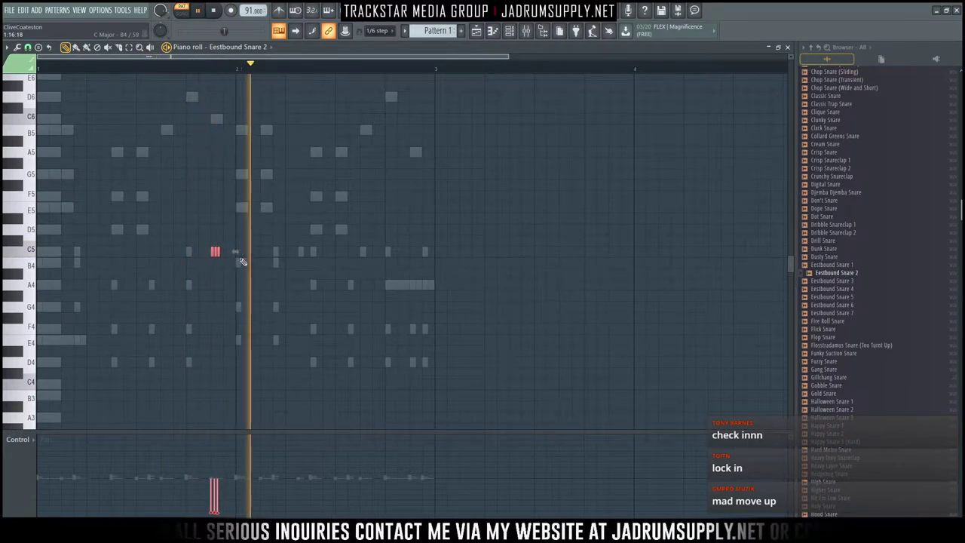
Step: Copy the snare roll to step 14 of the second bar, pan it to the opposite side, and give it falling velocities
{"action": "key", "text": "space"}
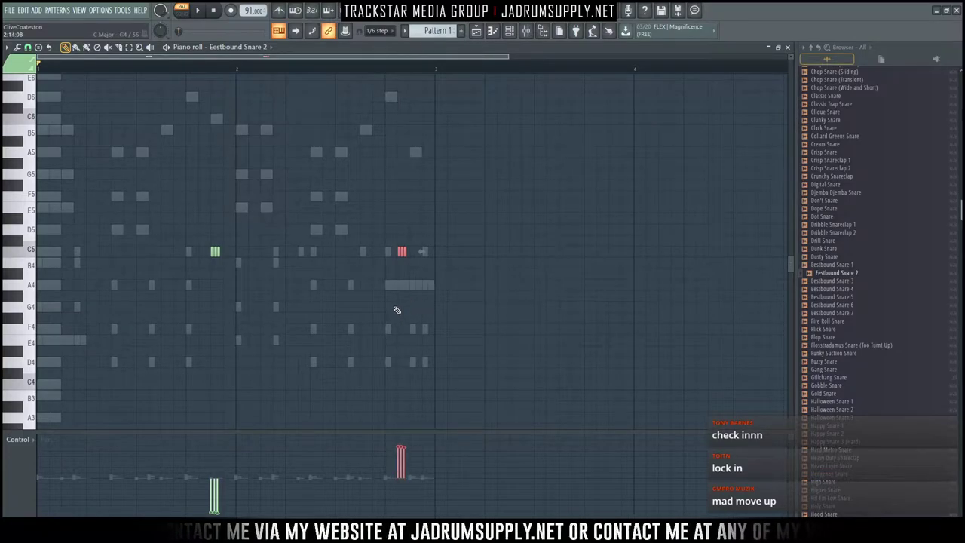
{"action": "left_click", "coordinate": [18, 441]}
{"action": "left_click", "coordinate": [31, 469]}
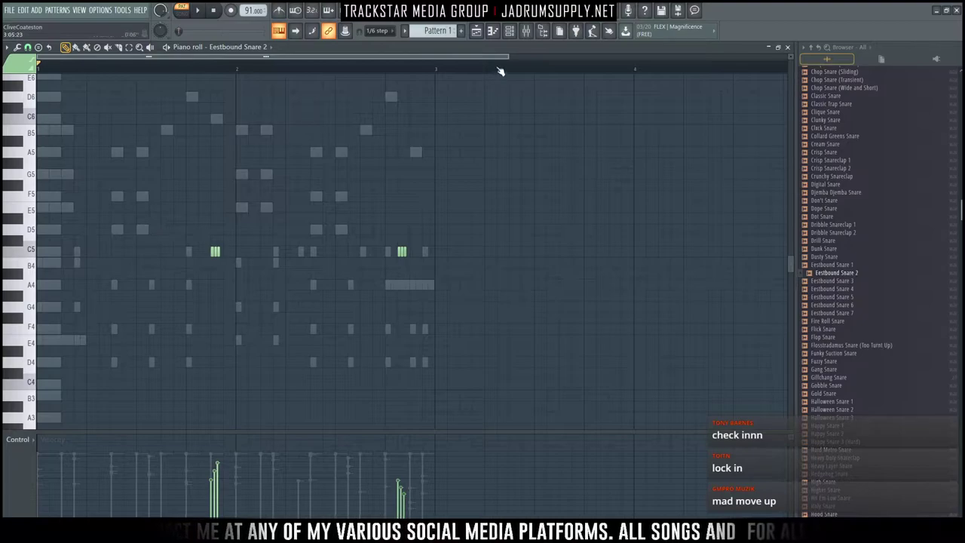
Step: Set the snare channel volume to about 33% while auditioning the pattern
{"action": "key", "text": "space"}
{"action": "left_click", "coordinate": [510, 31]}
{"action": "key", "text": "space"}
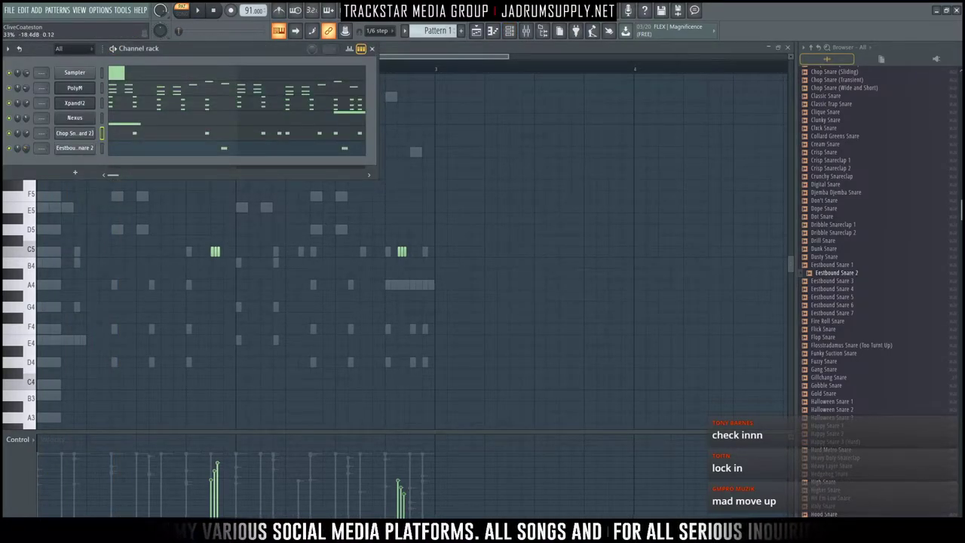
{"action": "key", "text": "space"}
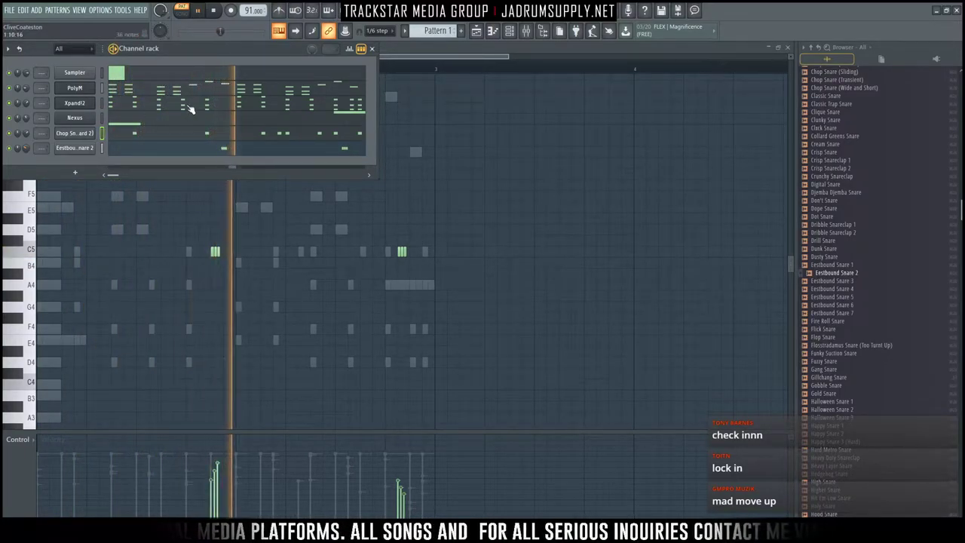
{"action": "key", "text": "space"}
Step: Audition more snare samples and load Collard Greens Snare into a new channel, moving its settings clear of the channel rack
{"action": "left_click", "coordinate": [838, 378]}
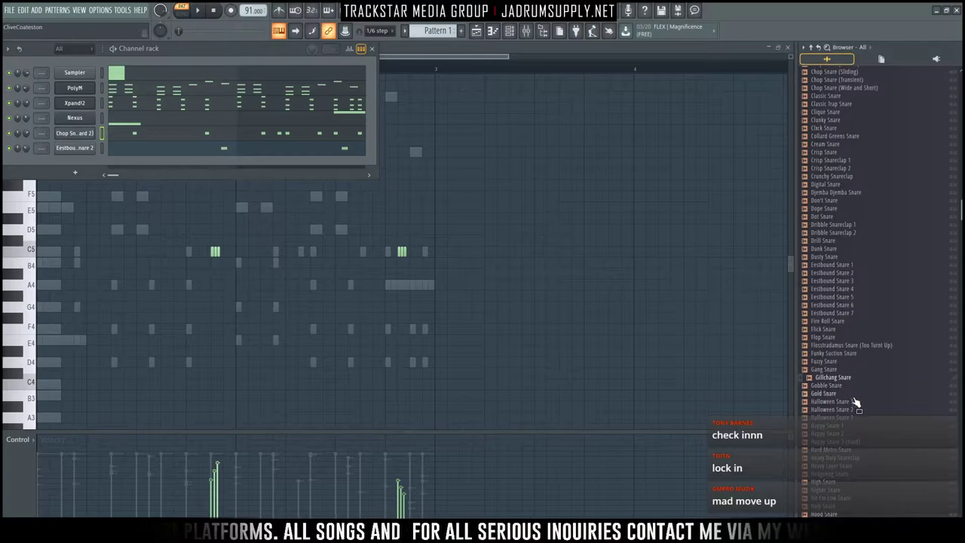
{"action": "scroll", "coordinate": [854, 400], "scroll_direction": "up", "scroll_amount": 4}
{"action": "left_click", "coordinate": [851, 330]}
{"action": "left_click", "coordinate": [847, 186]}
{"action": "scroll", "coordinate": [849, 198], "scroll_direction": "up", "scroll_amount": 2}
{"action": "left_click", "coordinate": [836, 426]}
{"action": "key", "text": "space"}
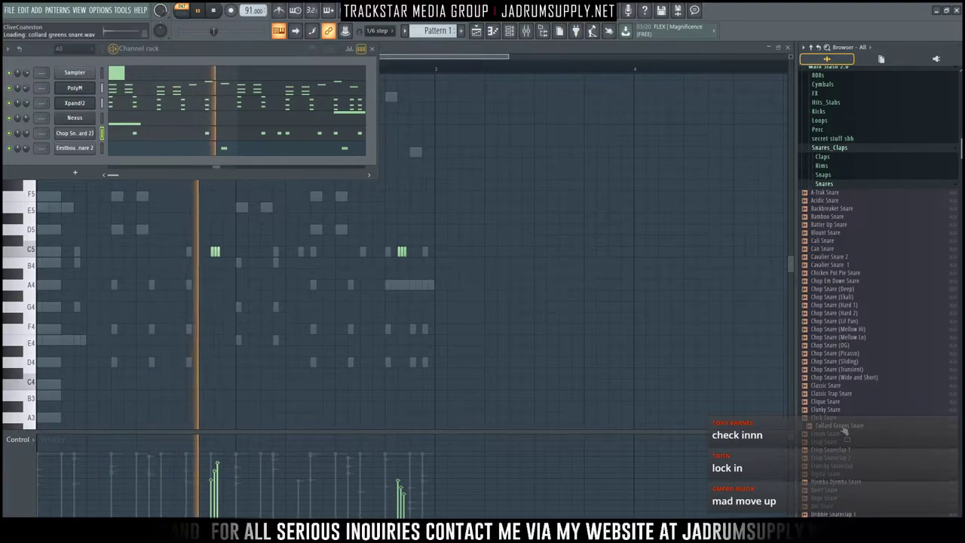
{"action": "right_click", "coordinate": [843, 427]}
{"action": "left_click", "coordinate": [876, 408]}
{"action": "key", "text": "space"}
{"action": "left_click_drag", "start_coordinate": [238, 94], "coordinate": [464, 76]}
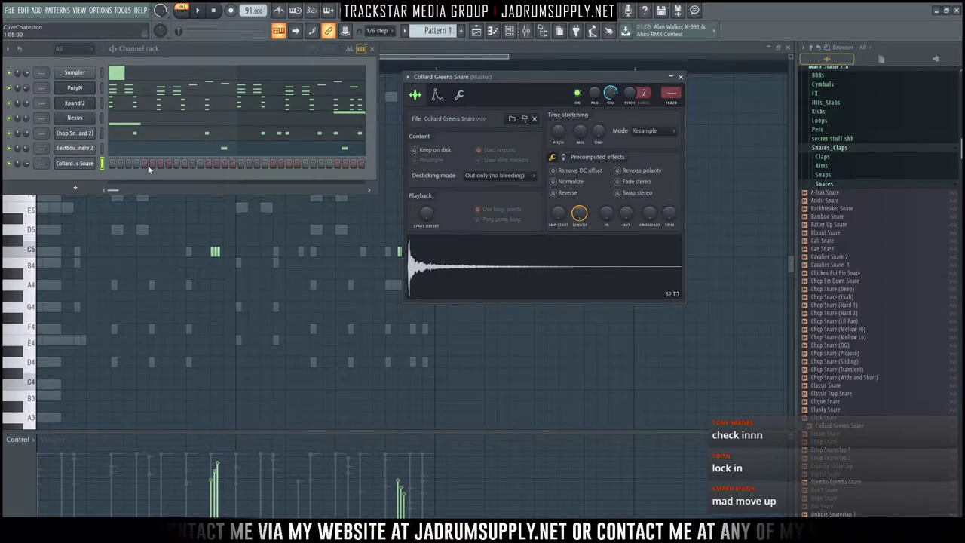
Step: Add Collard Greens Snare hits on step 15 of both bars while playing the pattern
{"action": "key", "text": "space"}
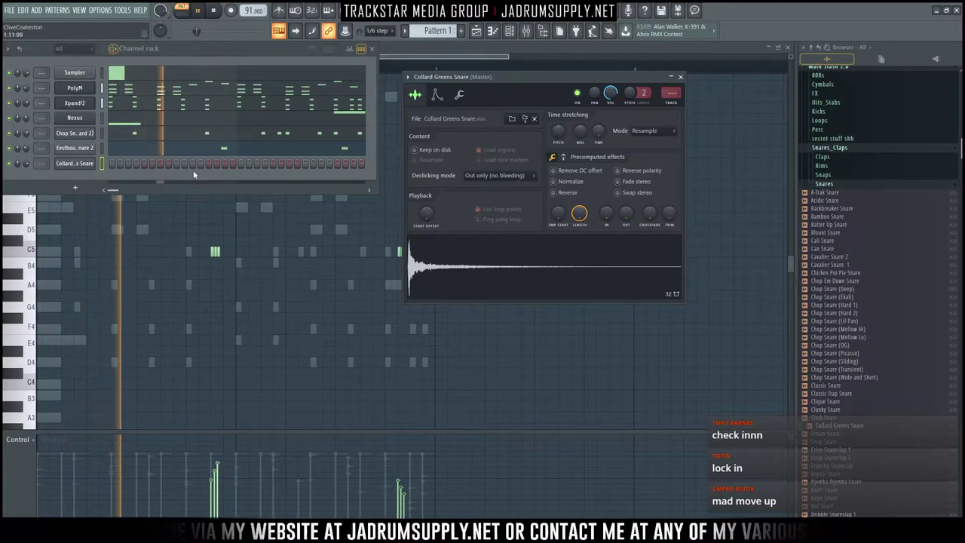
{"action": "key", "text": "space"}
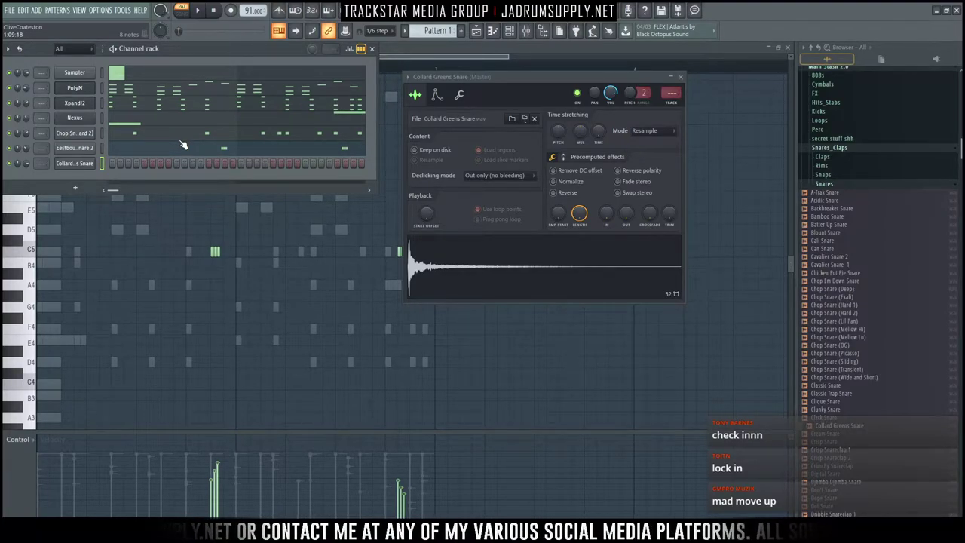
{"action": "key", "text": "space"}
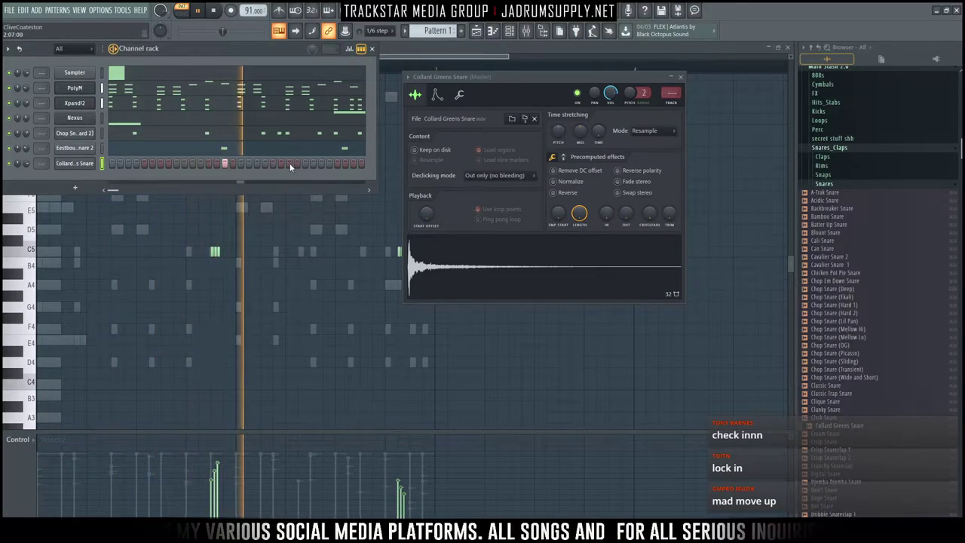
{"action": "left_click", "coordinate": [355, 163]}
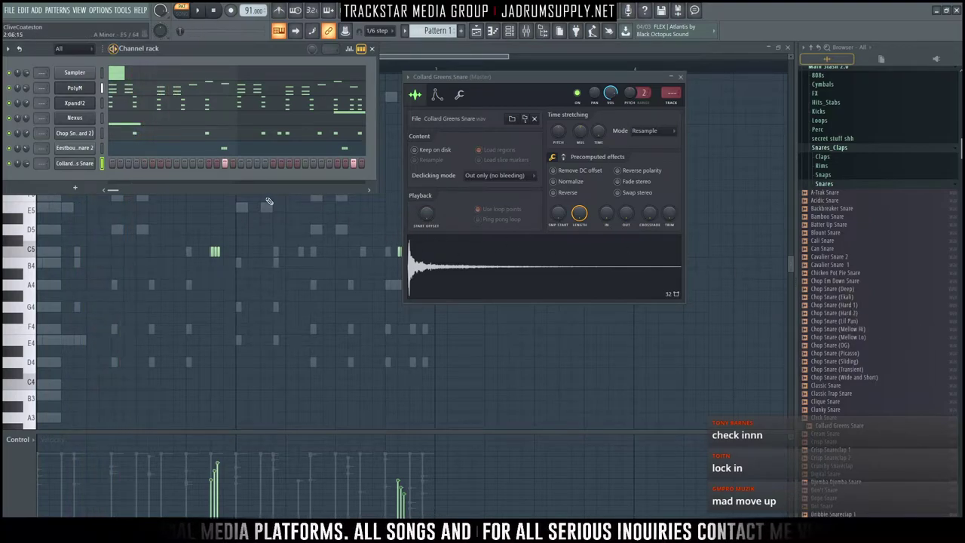
Step: Leave the snare samples and open the Stomps folder within the Perc samples of Main Stash 2.0
{"action": "left_click", "coordinate": [859, 211]}
{"action": "left_click", "coordinate": [833, 149]}
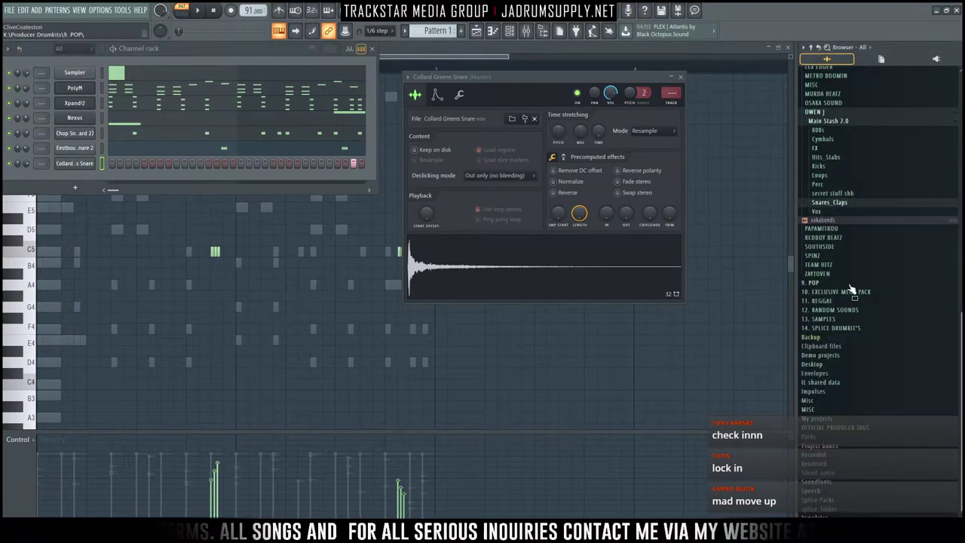
{"action": "left_click", "coordinate": [826, 157]}
{"action": "left_click", "coordinate": [826, 160]}
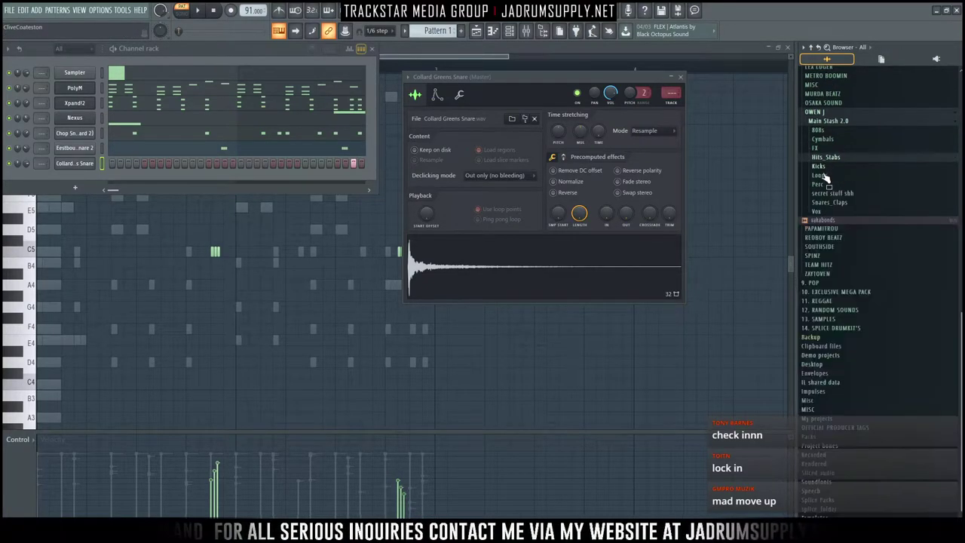
{"action": "left_click", "coordinate": [821, 184]}
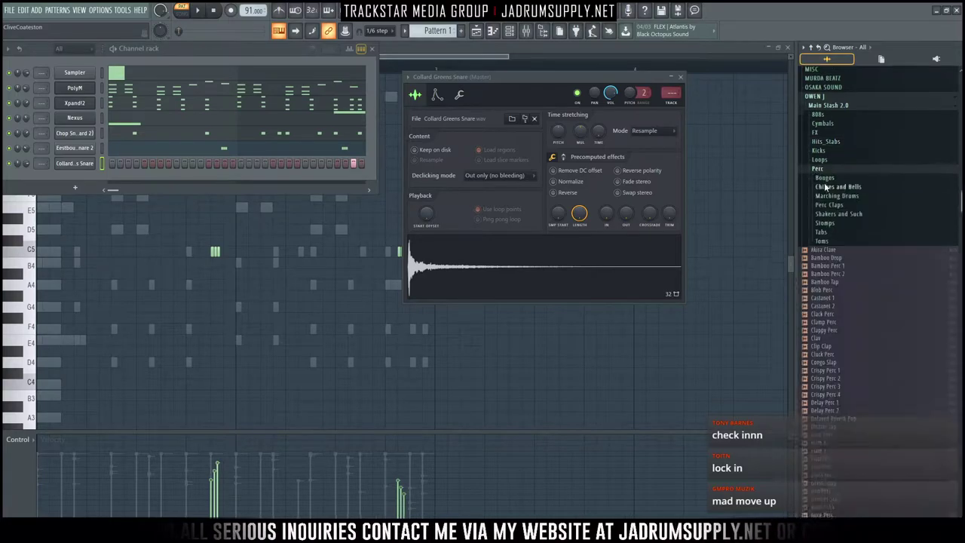
{"action": "left_click", "coordinate": [825, 238]}
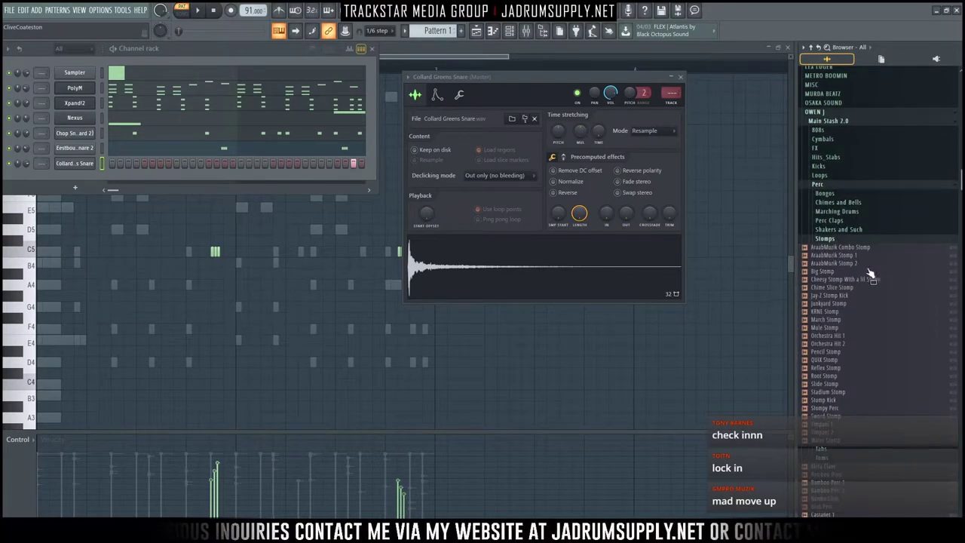
Step: Audition the stomp samples, including KRNE Stomp, QUIX Stomp, Orchestra Hit 1 and Junkyard Stomp
{"action": "left_click", "coordinate": [837, 311]}
{"action": "left_click", "coordinate": [837, 337]}
{"action": "left_click", "coordinate": [835, 345]}
{"action": "left_click", "coordinate": [838, 369]}
{"action": "left_click", "coordinate": [840, 359]}
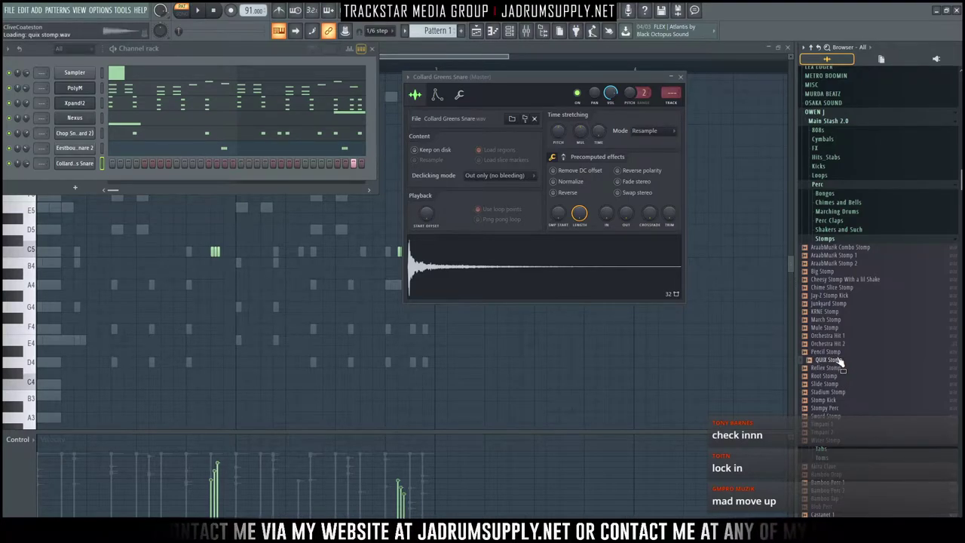
{"action": "left_click", "coordinate": [838, 368]}
{"action": "left_click", "coordinate": [836, 392]}
{"action": "left_click", "coordinate": [837, 399]}
{"action": "left_click", "coordinate": [836, 408]}
{"action": "left_click", "coordinate": [835, 393]}
{"action": "left_click", "coordinate": [836, 416]}
{"action": "left_click", "coordinate": [835, 425]}
{"action": "left_click", "coordinate": [831, 440]}
{"action": "left_click", "coordinate": [839, 322]}
{"action": "left_click", "coordinate": [830, 329]}
{"action": "left_click", "coordinate": [833, 336]}
{"action": "left_click", "coordinate": [833, 344]}
{"action": "left_click", "coordinate": [830, 311]}
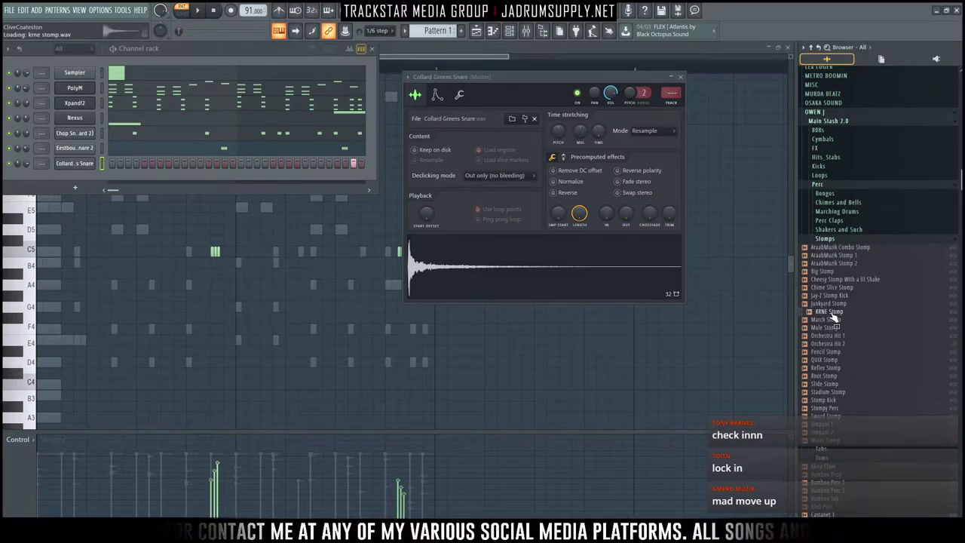
{"action": "left_click", "coordinate": [834, 272]}
{"action": "left_click", "coordinate": [831, 288]}
{"action": "left_click", "coordinate": [829, 297]}
{"action": "left_click", "coordinate": [832, 304]}
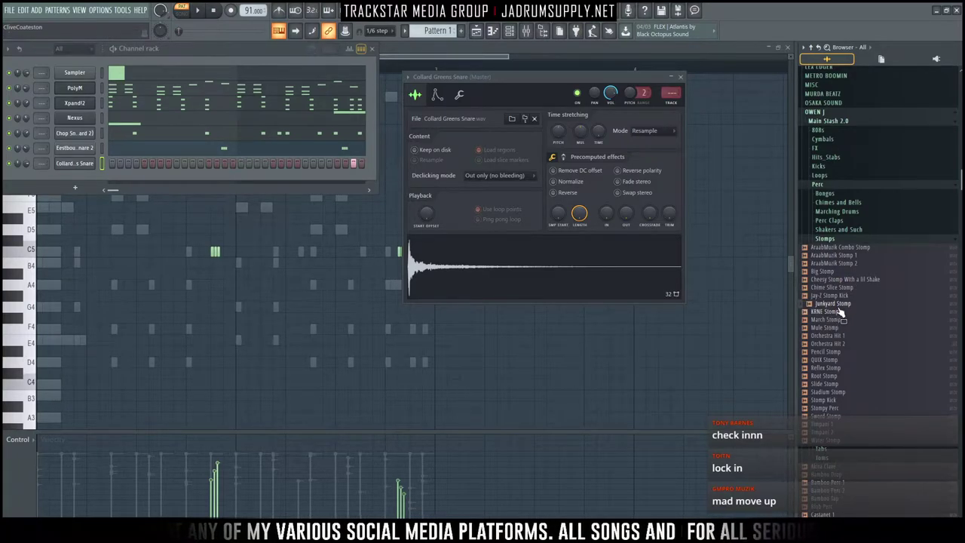
Step: Compare several stomps against the playing pattern and load Slide Stomp into a new channel
{"action": "key", "text": "space"}
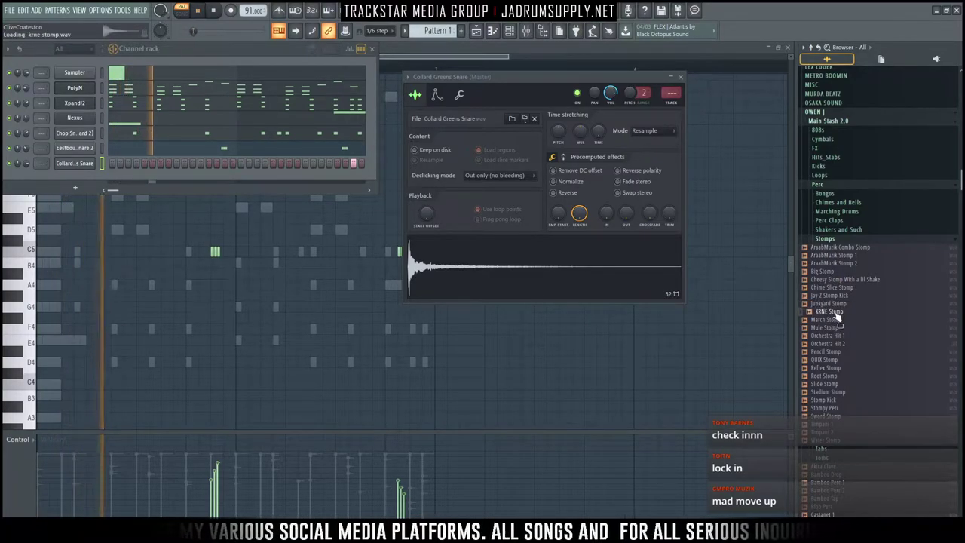
{"action": "left_click", "coordinate": [835, 336]}
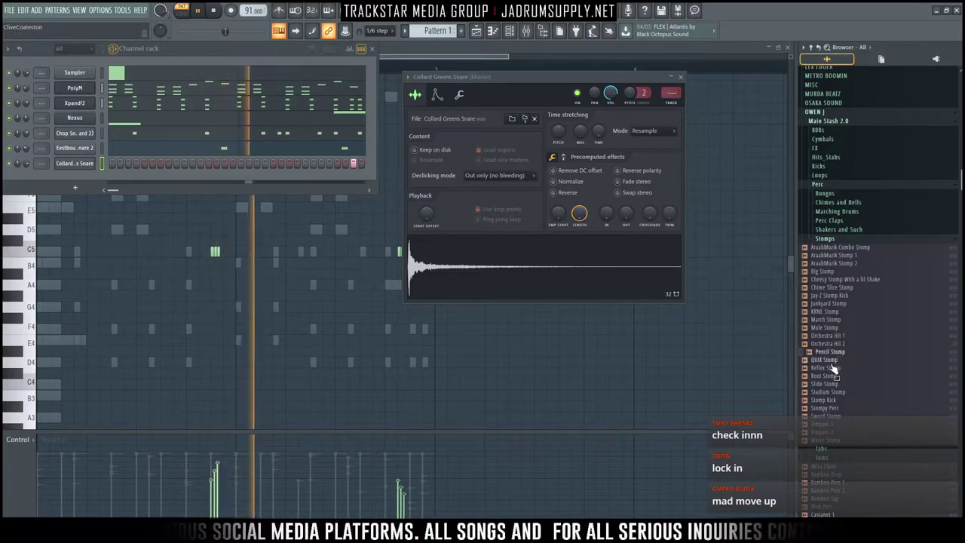
{"action": "left_click", "coordinate": [830, 368]}
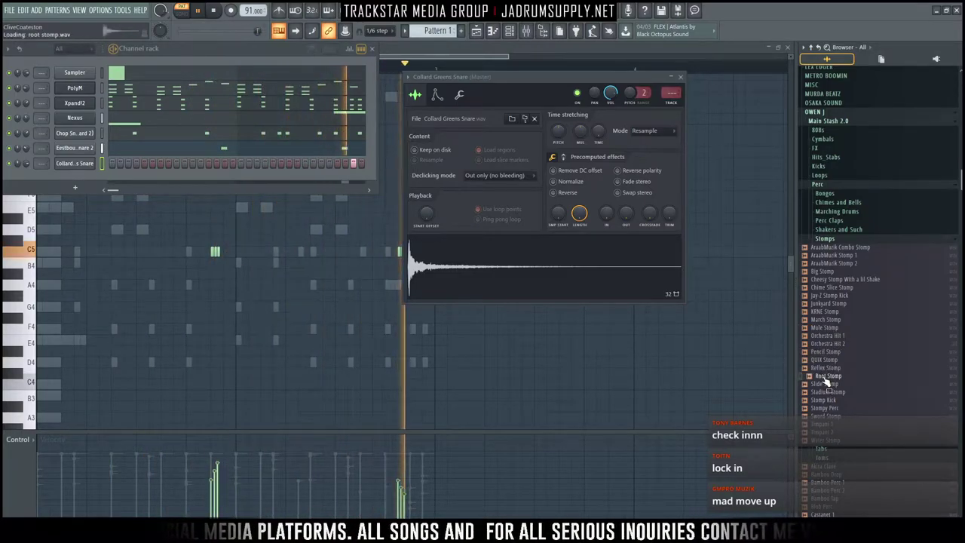
{"action": "left_click", "coordinate": [831, 392]}
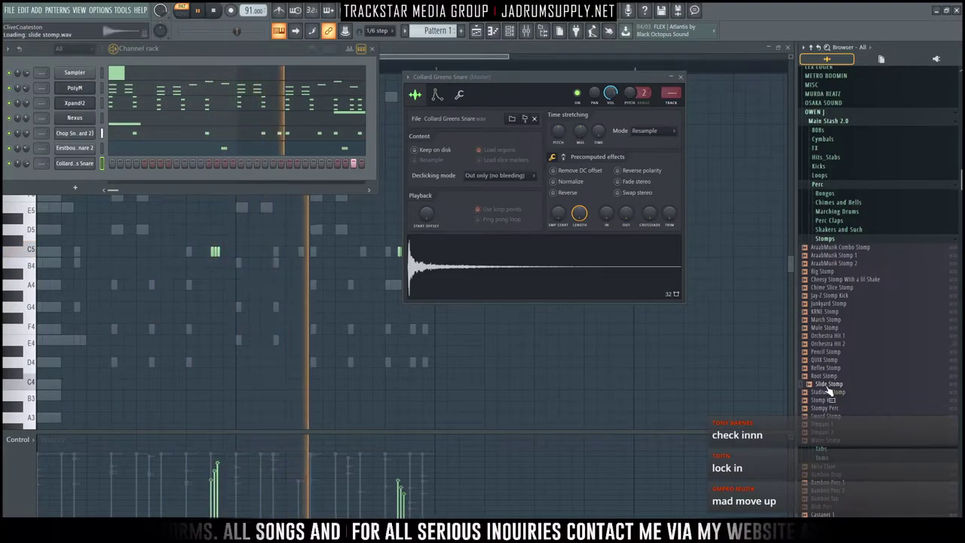
{"action": "left_click", "coordinate": [829, 385]}
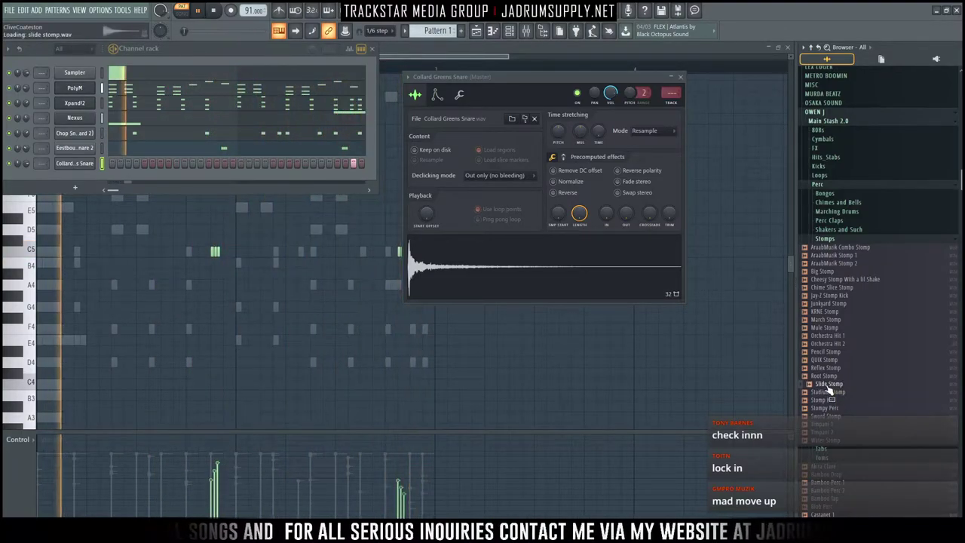
{"action": "right_click", "coordinate": [830, 386]}
{"action": "left_click", "coordinate": [859, 394]}
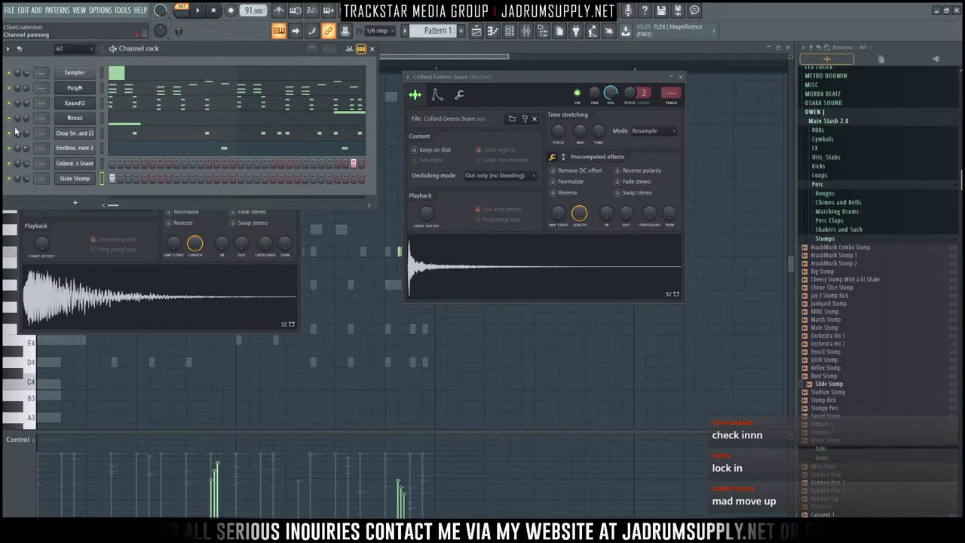
Step: Convert the Slide Stomp hit on the first step to a piano roll note and audition it with the Nexus channel
{"action": "key", "text": "space"}
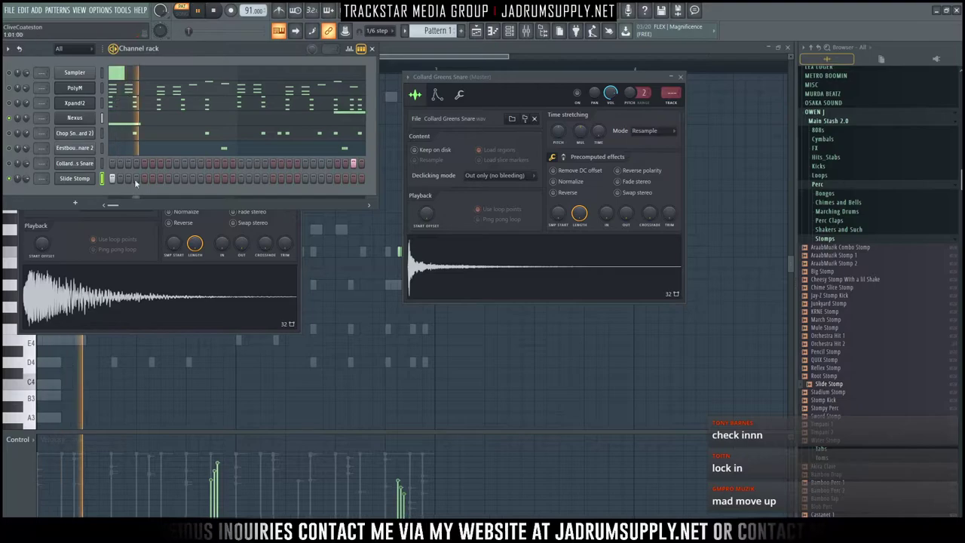
{"action": "key", "text": "space"}
{"action": "right_click", "coordinate": [93, 189]}
{"action": "left_click", "coordinate": [121, 181]}
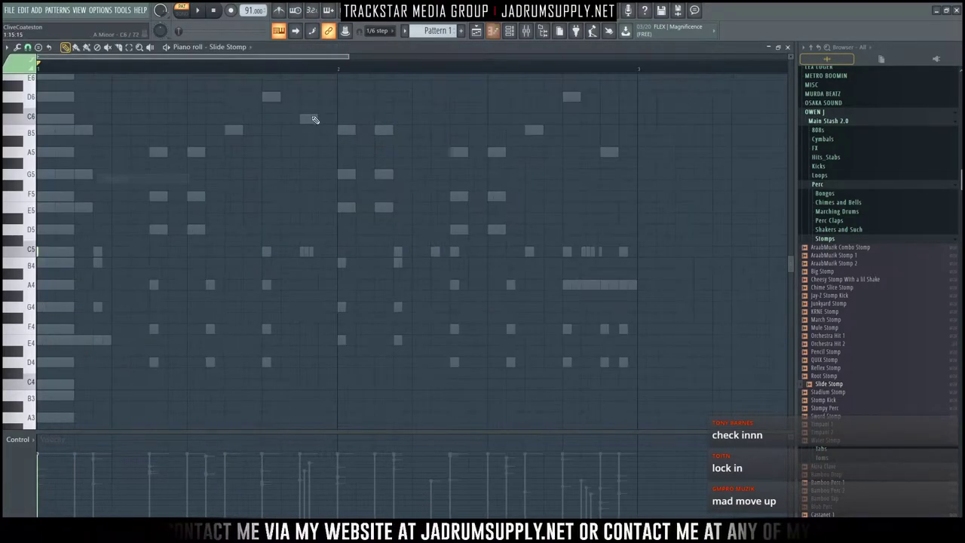
{"action": "left_click", "coordinate": [508, 35]}
{"action": "key", "text": "space"}
{"action": "key", "text": "space"}
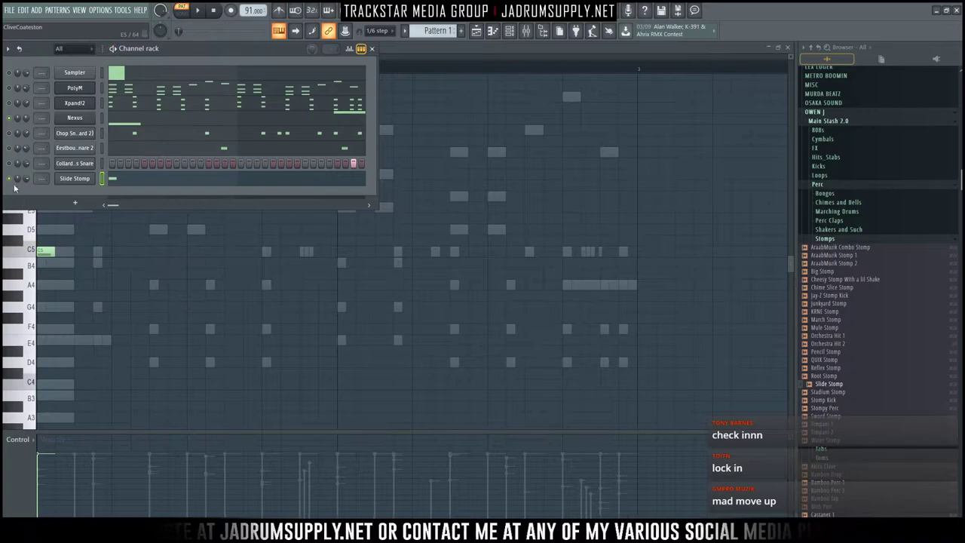
Step: Search the OWEN J sample folder for "church" and load Church Bell (E) into a new channel, moving its settings clear of the channel rack
{"action": "left_click", "coordinate": [75, 200]}
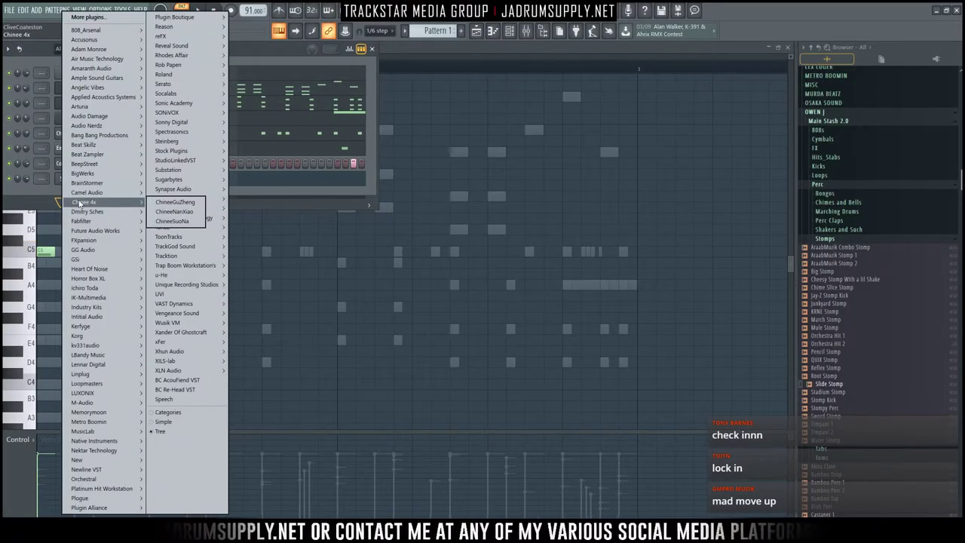
{"action": "mouse_move", "coordinate": [181, 198]}
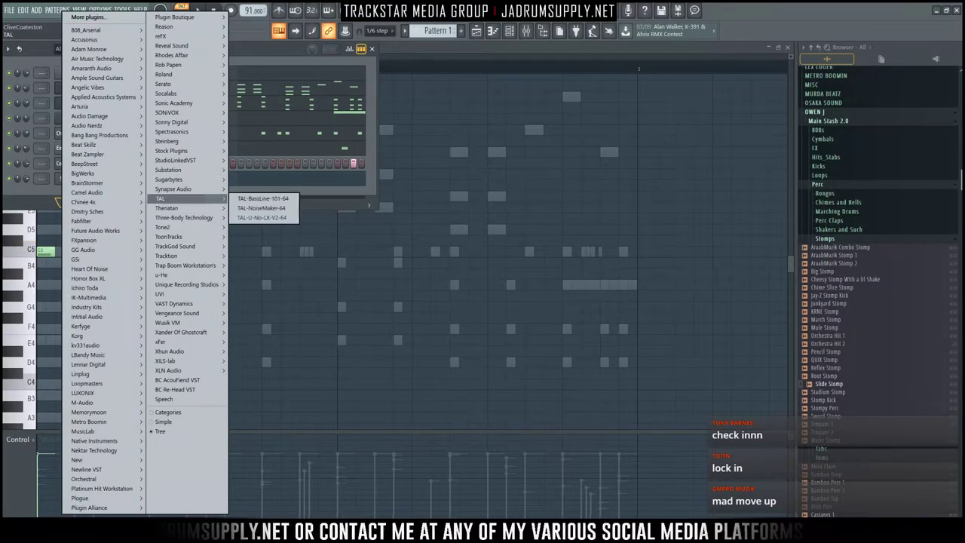
{"action": "right_click", "coordinate": [836, 115]}
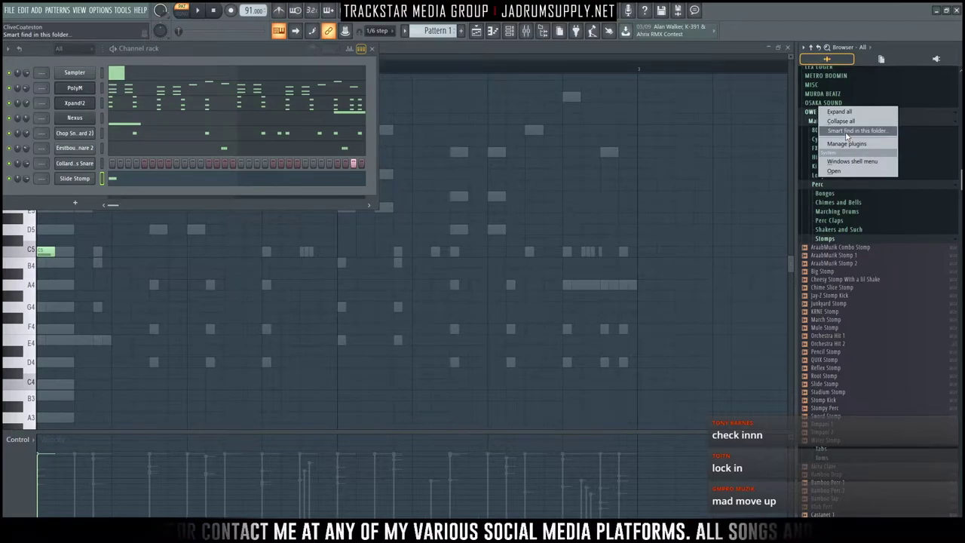
{"action": "left_click", "coordinate": [846, 133]}
{"action": "type", "text": "church"}
{"action": "key", "text": "Return"}
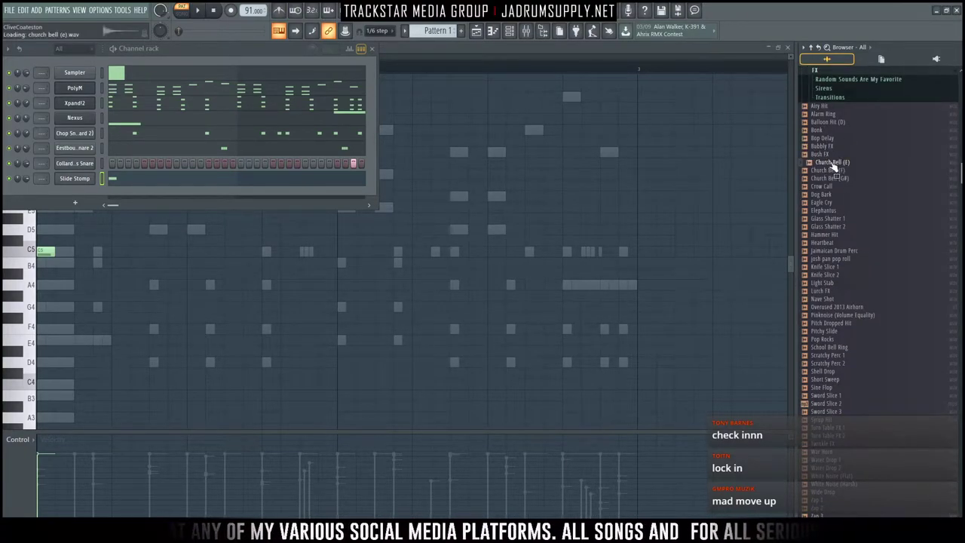
{"action": "right_click", "coordinate": [841, 163]}
{"action": "left_click", "coordinate": [847, 163]}
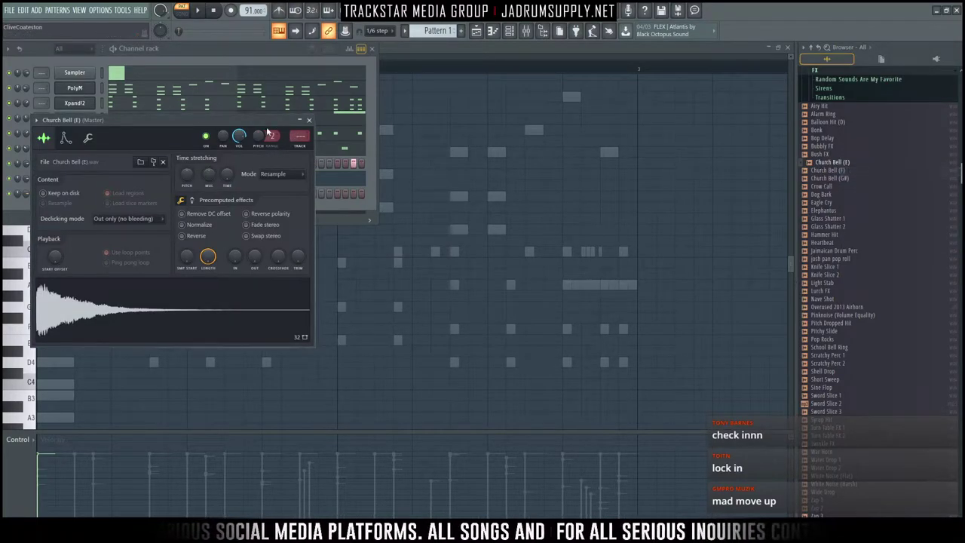
{"action": "left_click_drag", "start_coordinate": [276, 131], "coordinate": [557, 175]}
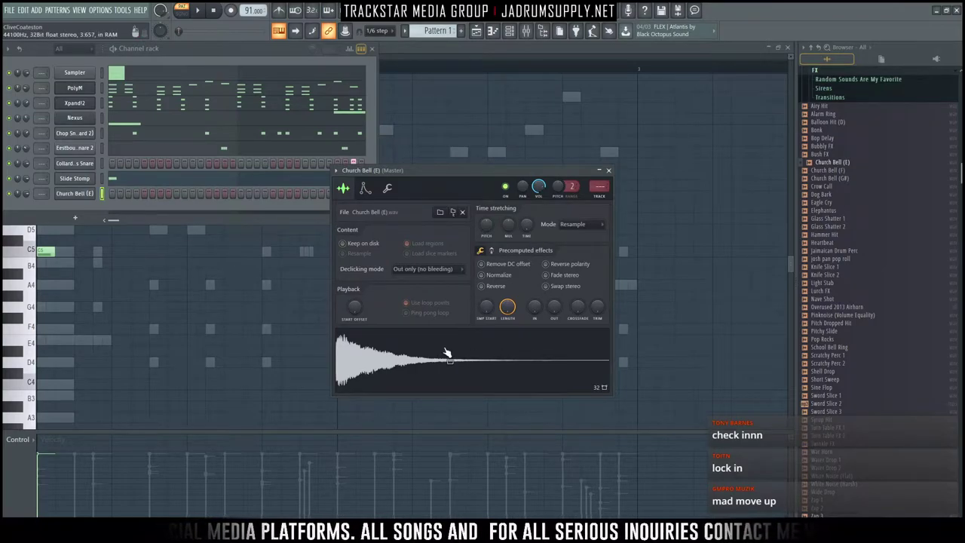
Step: Add a Church Bell (E) note at the start of the first bar in the piano roll and audition it
{"action": "left_click", "coordinate": [101, 195]}
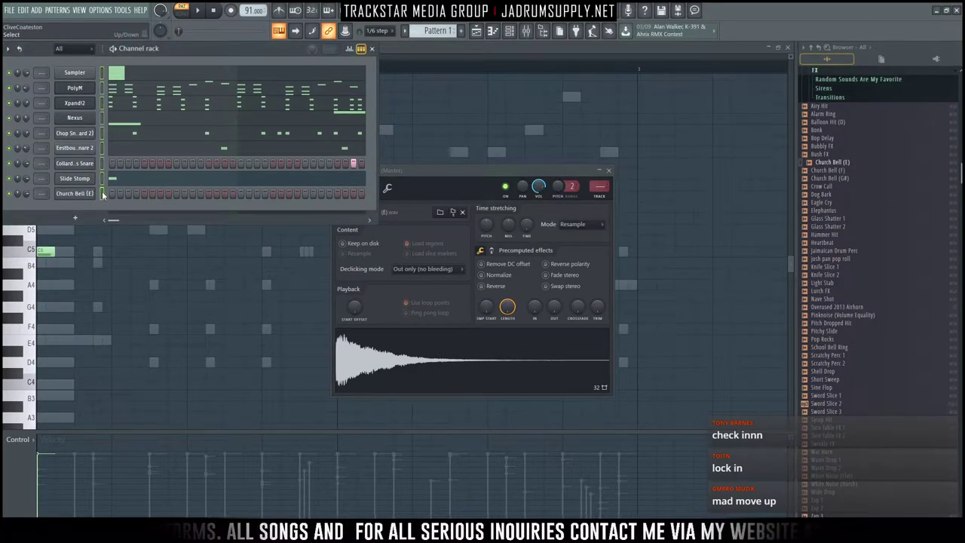
{"action": "right_click", "coordinate": [108, 198]}
{"action": "left_click", "coordinate": [115, 192]}
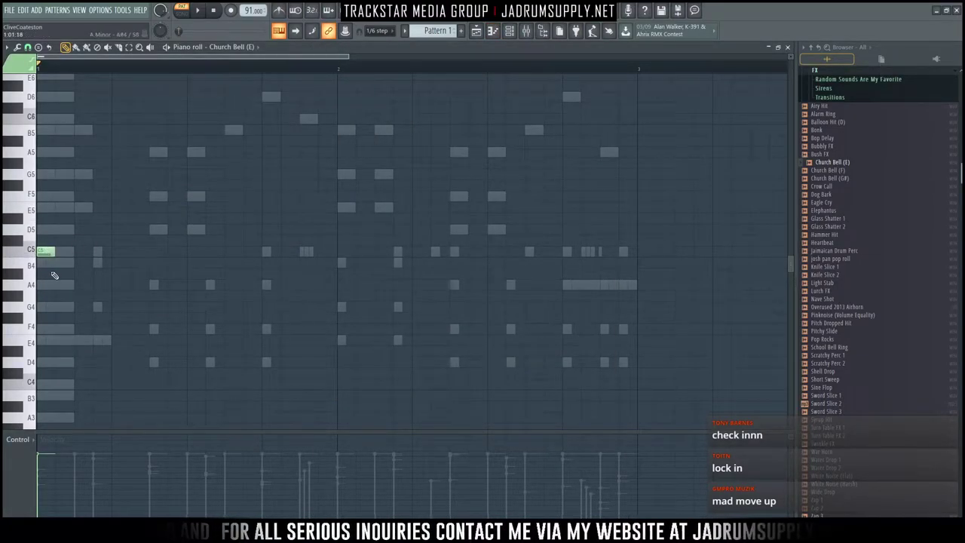
{"action": "key", "text": "space"}
{"action": "key", "text": "space"}
{"action": "key", "text": "space"}
Step: Transpose the opening Church Bell note to G4, testing lower pitches against the playing pattern
{"action": "left_click_drag", "start_coordinate": [45, 285], "coordinate": [42, 341]}
{"action": "key", "text": "space"}
{"action": "key", "text": "space"}
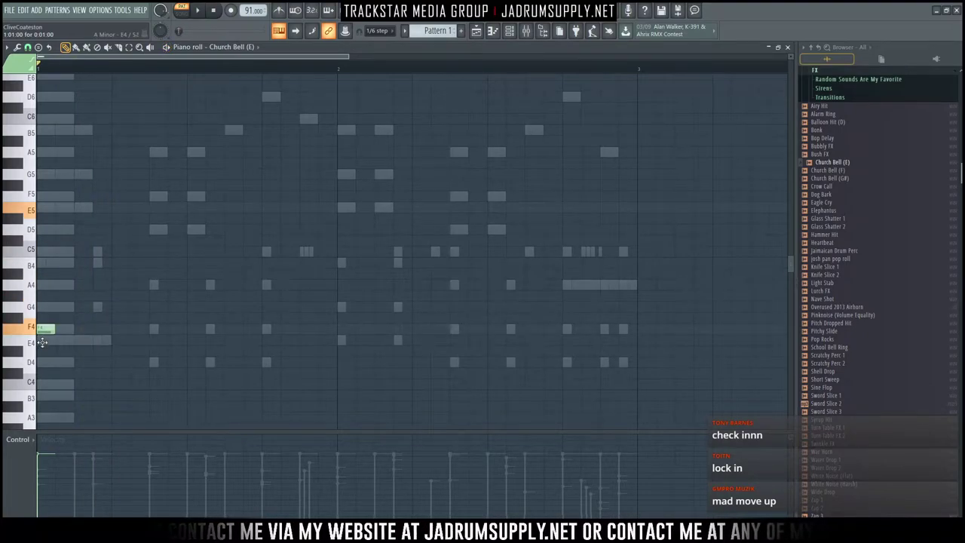
{"action": "key", "text": "space"}
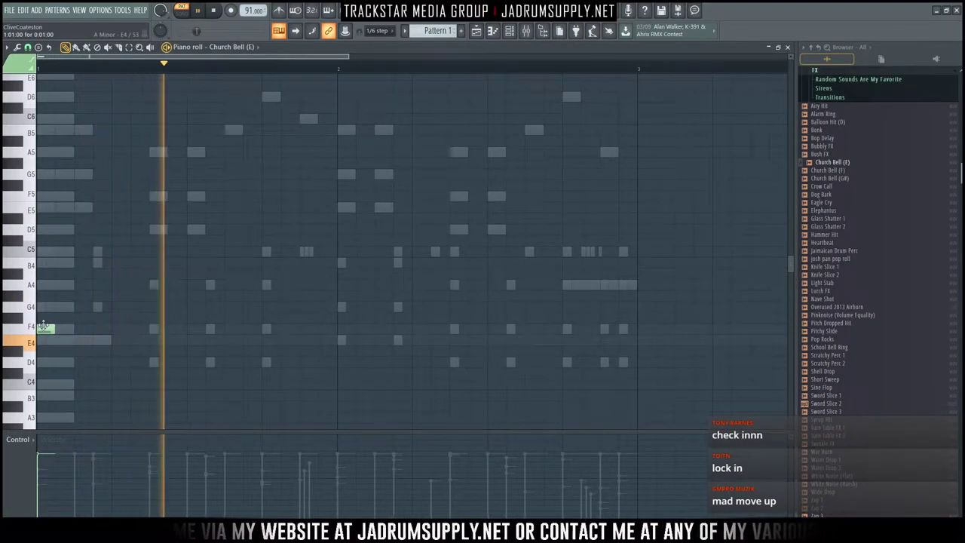
{"action": "left_click_drag", "start_coordinate": [43, 326], "coordinate": [44, 307]}
{"action": "scroll", "coordinate": [47, 305], "scroll_direction": "down", "scroll_amount": 2}
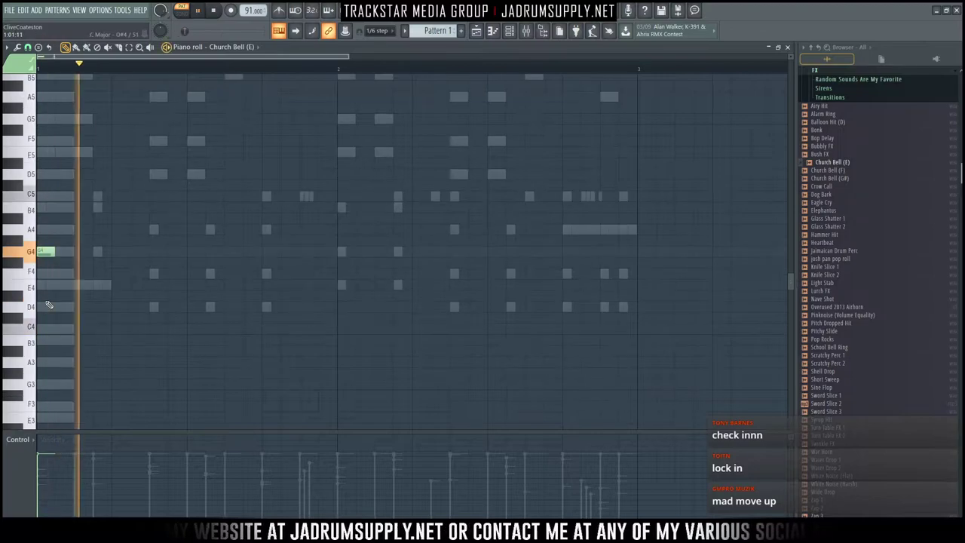
Step: Play the full pattern with the church bell and look through the 1. DANCEHALL sample folder
{"action": "left_click", "coordinate": [509, 32]}
{"action": "key", "text": "space"}
{"action": "key", "text": "space"}
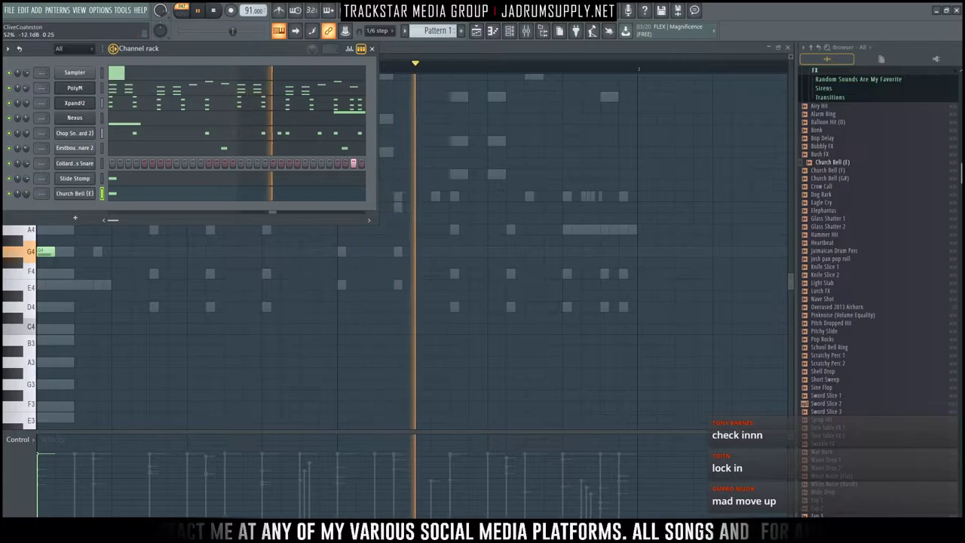
{"action": "scroll", "coordinate": [842, 246], "scroll_direction": "up", "scroll_amount": 6}
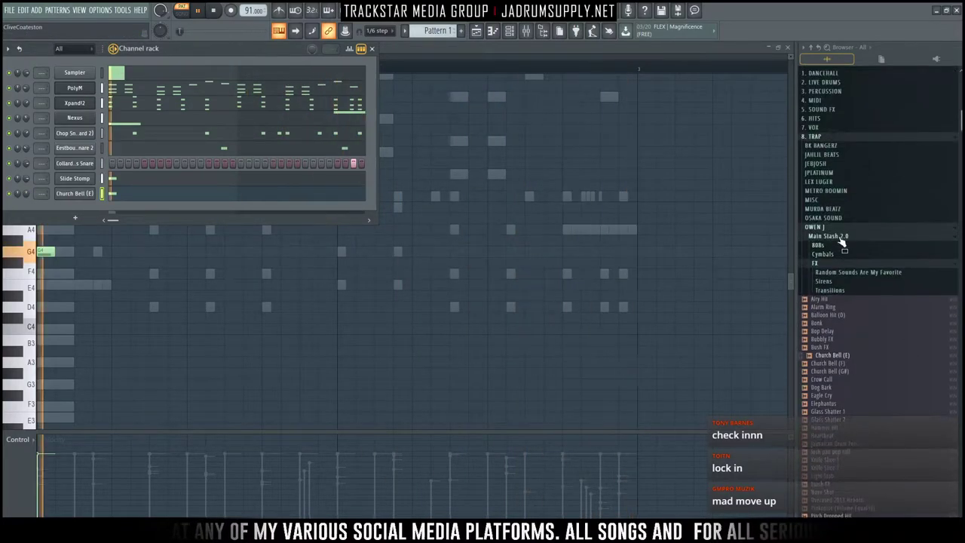
{"action": "scroll", "coordinate": [844, 234], "scroll_direction": "up", "scroll_amount": 4}
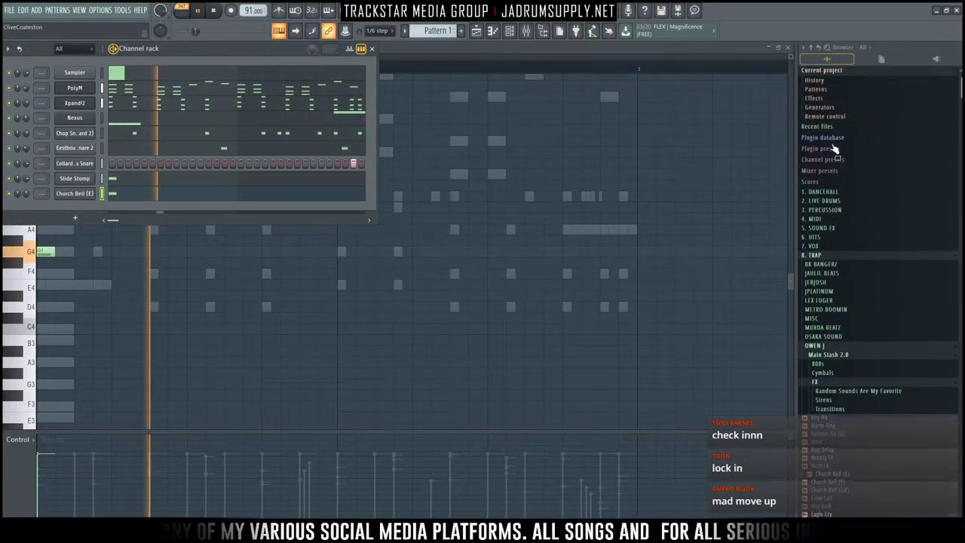
{"action": "left_click", "coordinate": [833, 193]}
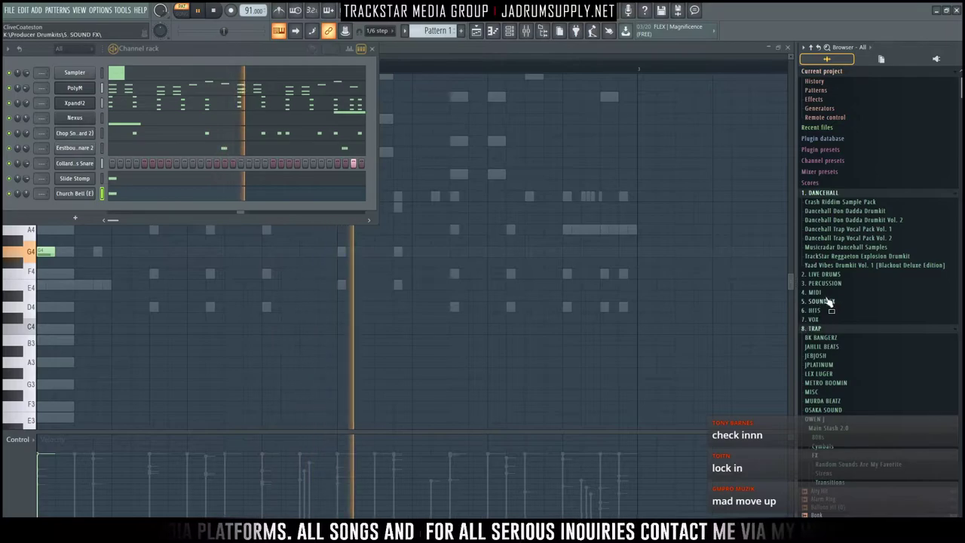
Step: Replace the Church Bell channel with Xpand!2 and load Tubular Bells from 018 Bells into part A
{"action": "right_click", "coordinate": [90, 193]}
{"action": "mouse_move", "coordinate": [154, 283]}
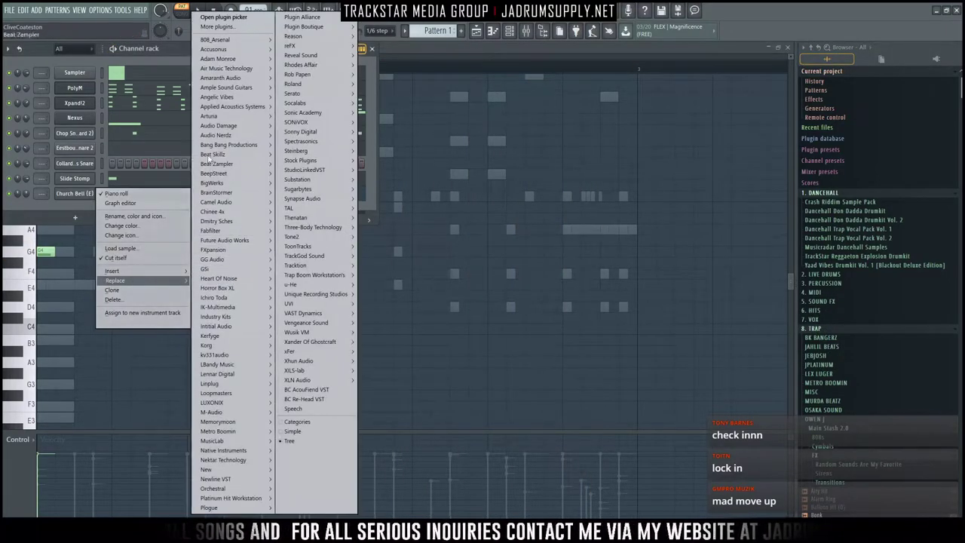
{"action": "mouse_move", "coordinate": [234, 68]}
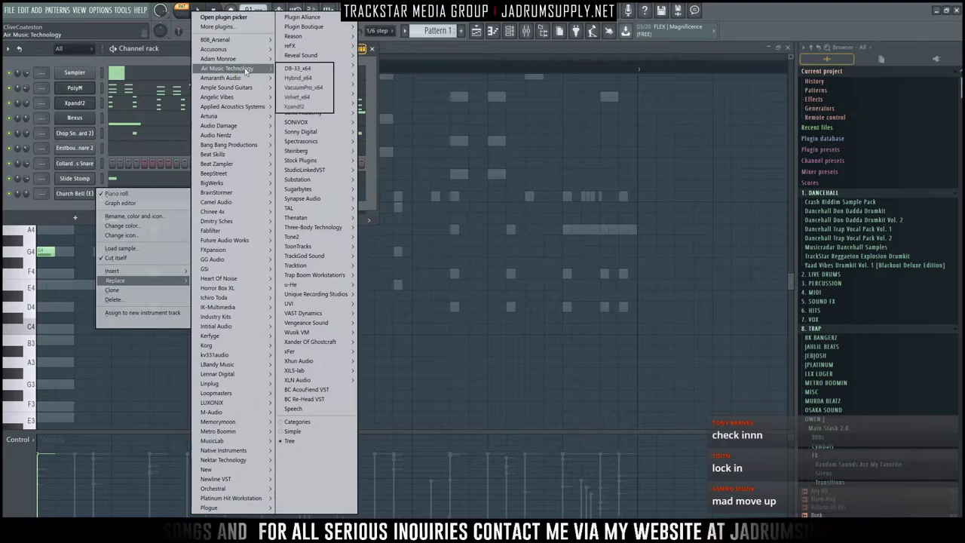
{"action": "left_click", "coordinate": [323, 108]}
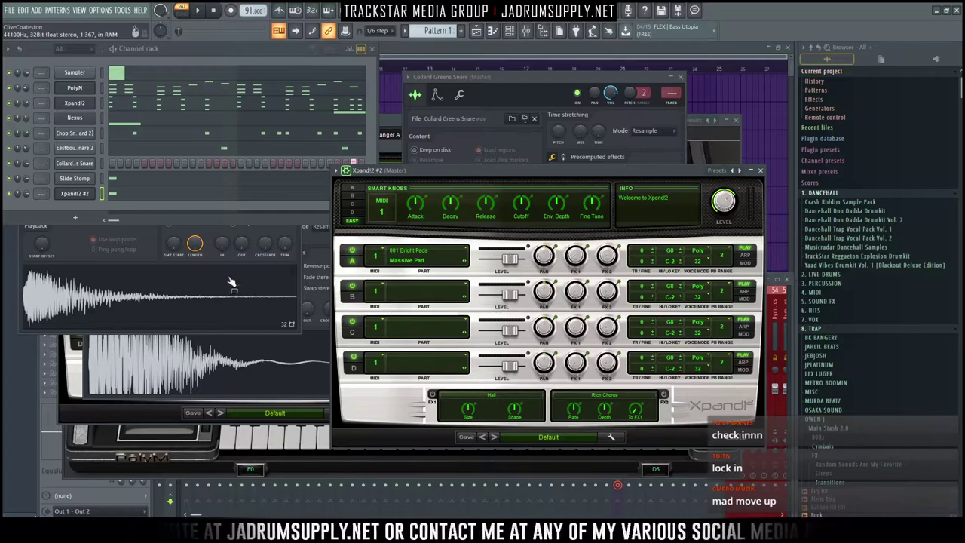
{"action": "left_click", "coordinate": [407, 261]}
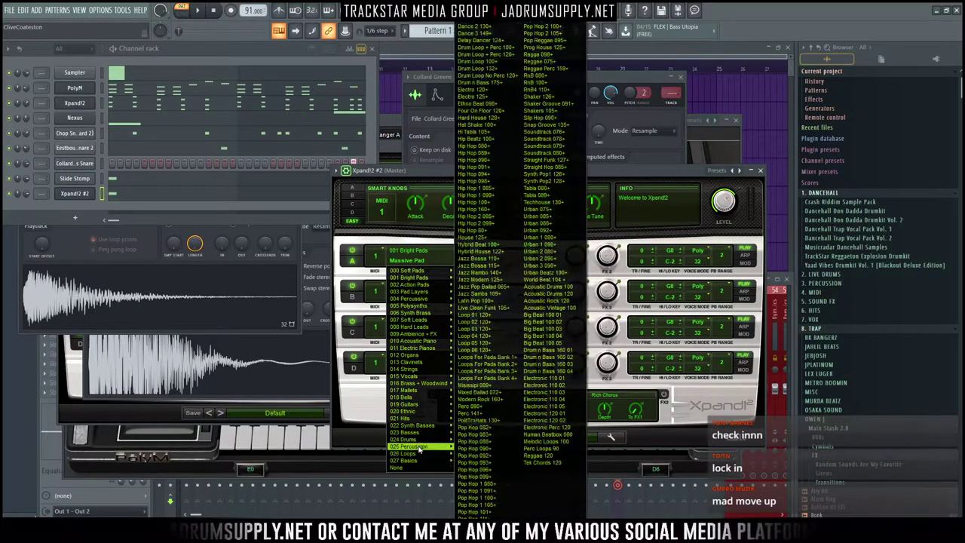
{"action": "mouse_move", "coordinate": [414, 399]}
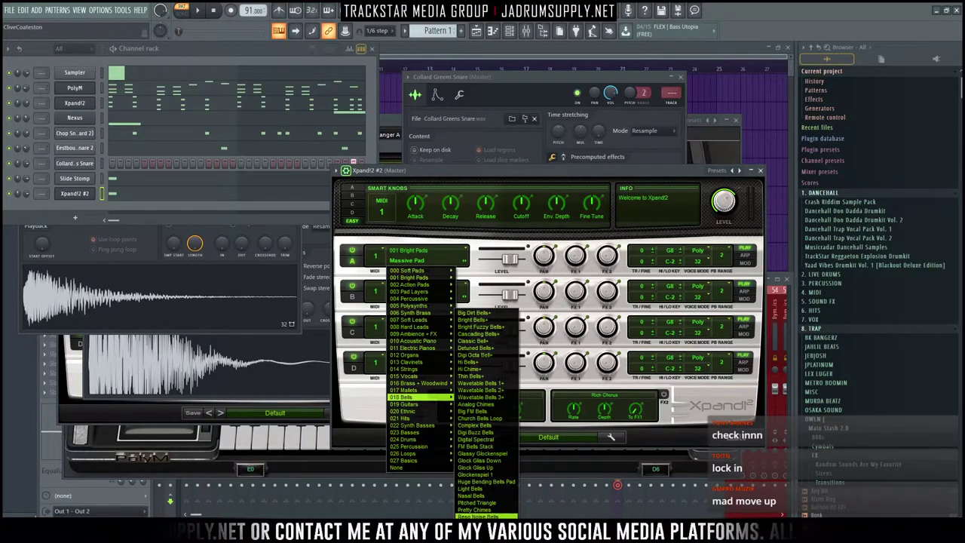
{"action": "left_click", "coordinate": [477, 531]}
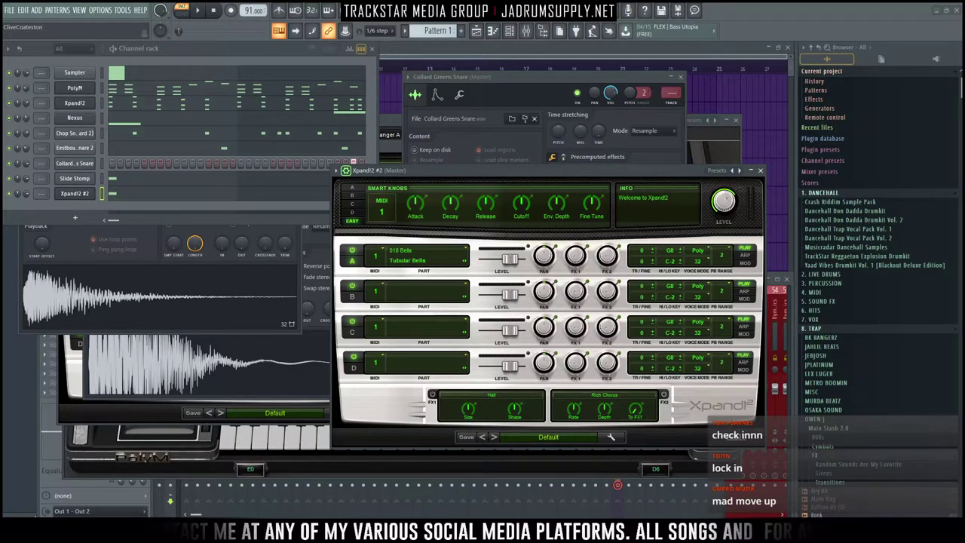
Step: Transpose the opening Tubular Bells note to A5 in the piano roll and add a G5 note at the start of bar 2
{"action": "left_click", "coordinate": [86, 208]}
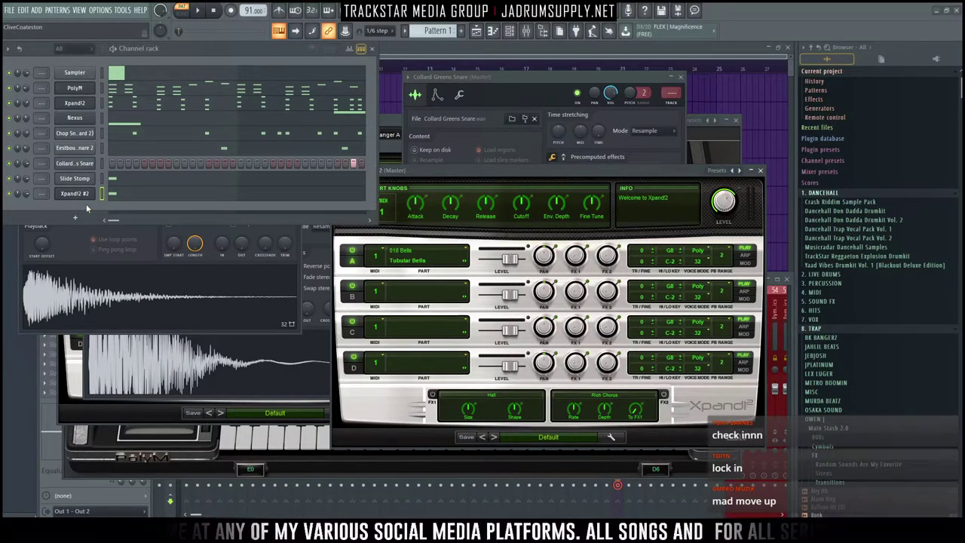
{"action": "left_click", "coordinate": [131, 200]}
{"action": "key", "text": "space"}
{"action": "key", "text": "space"}
{"action": "left_click_drag", "start_coordinate": [42, 252], "coordinate": [26, 91]}
{"action": "scroll", "coordinate": [123, 201], "scroll_direction": "up", "scroll_amount": 5}
{"action": "key", "text": "space"}
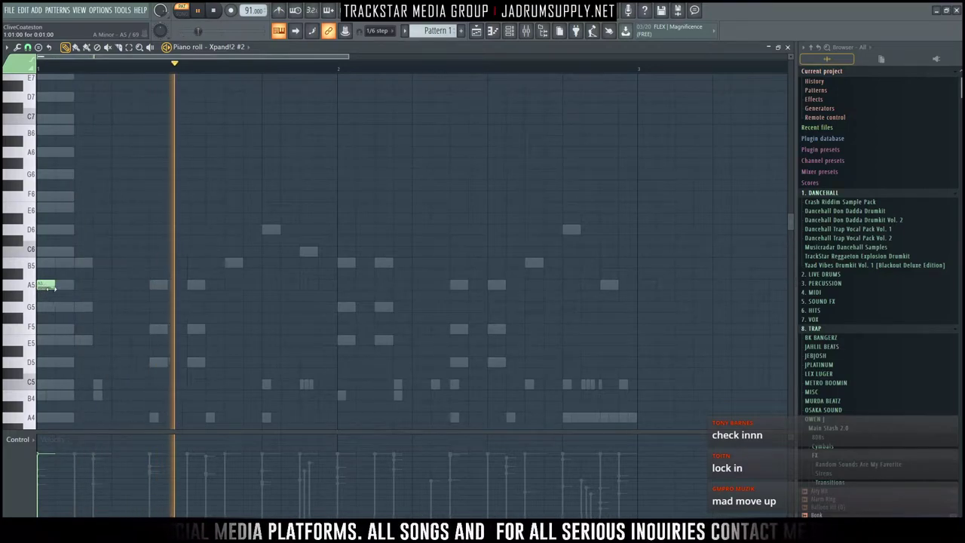
{"action": "left_click", "coordinate": [344, 307]}
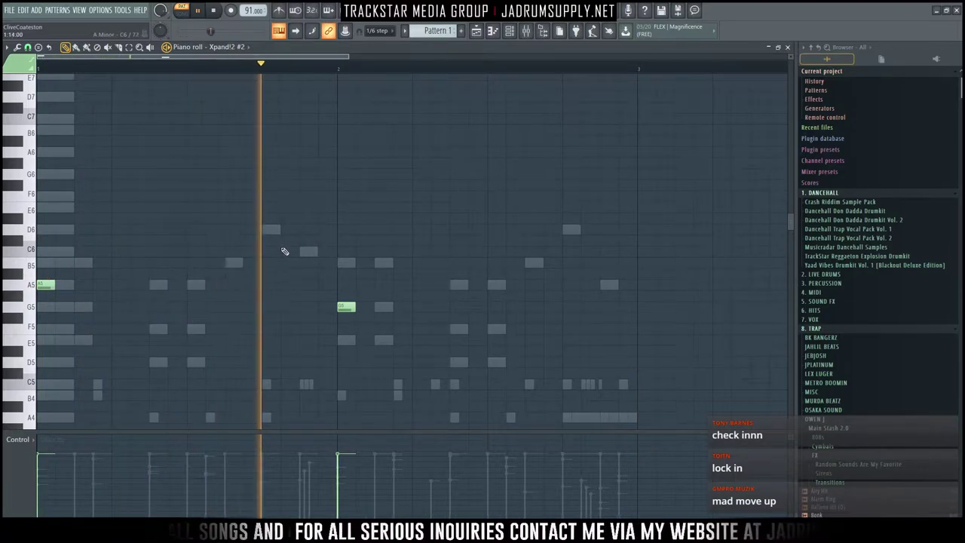
Step: Play the full pattern repeatedly to check the level of the Tubular Bells against the other channels
{"action": "key", "text": "F6"}
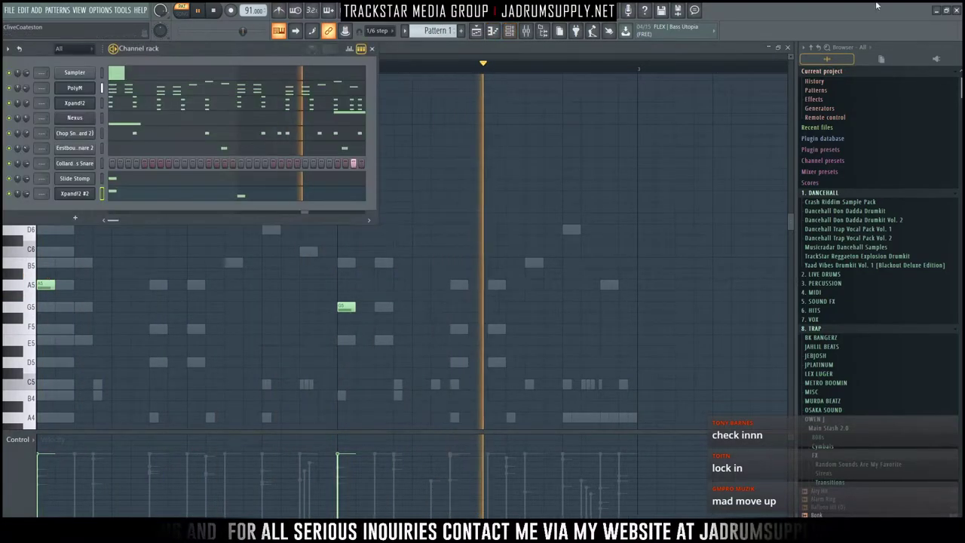
{"action": "key", "text": "space"}
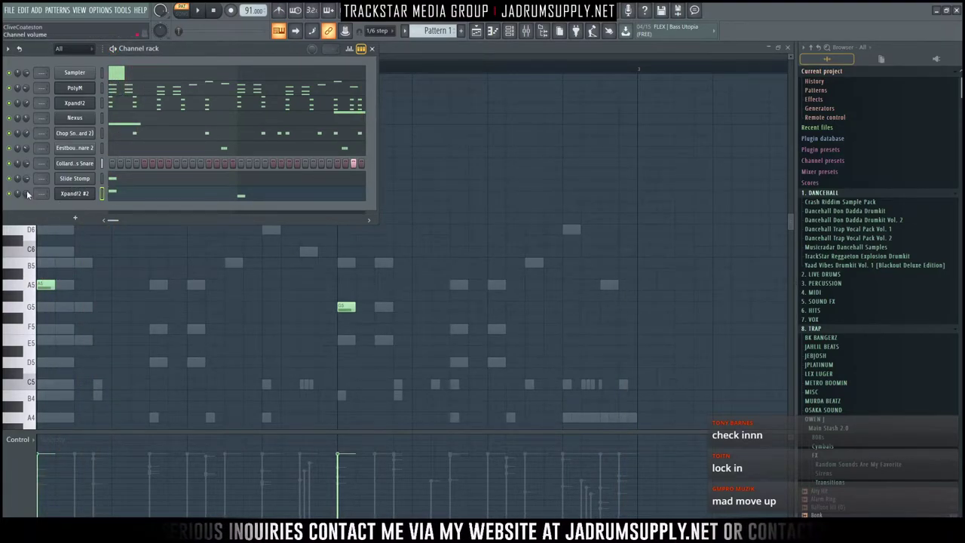
{"action": "key", "text": "space"}
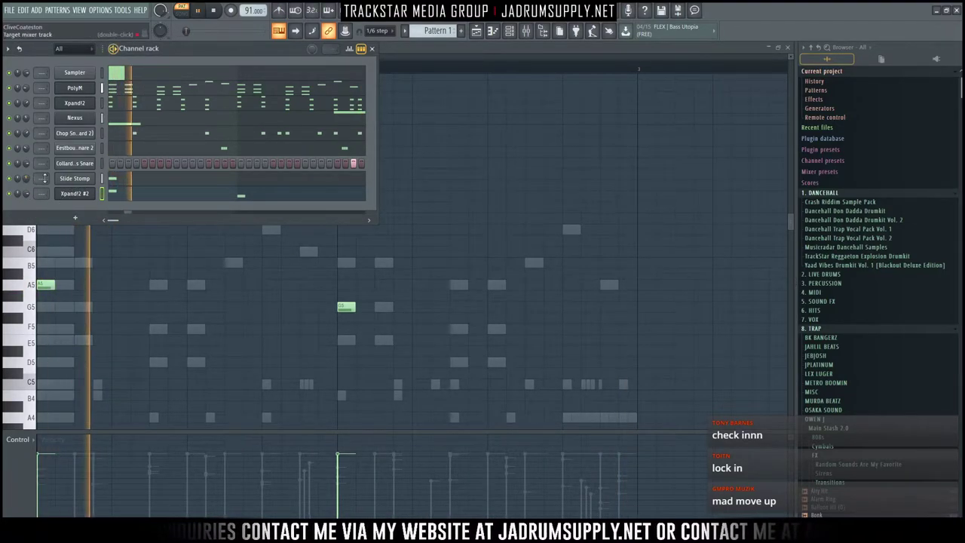
{"action": "key", "text": "space"}
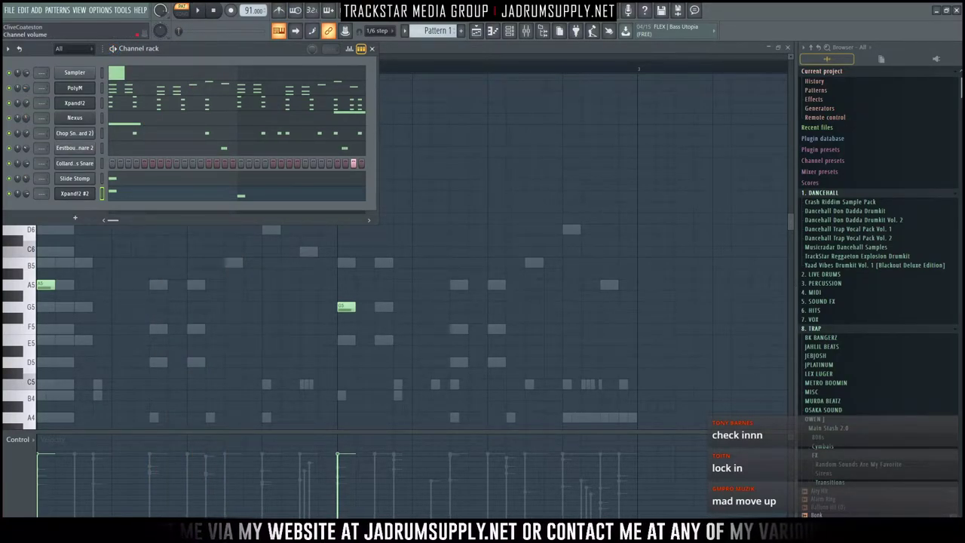
{"action": "key", "text": "space"}
{"action": "key", "text": "space"}
{"action": "key", "text": "space"}
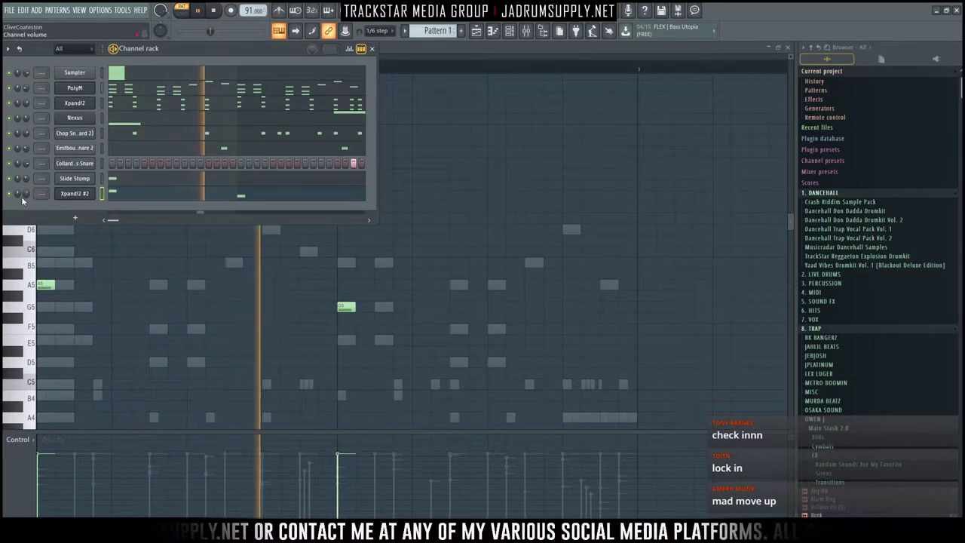
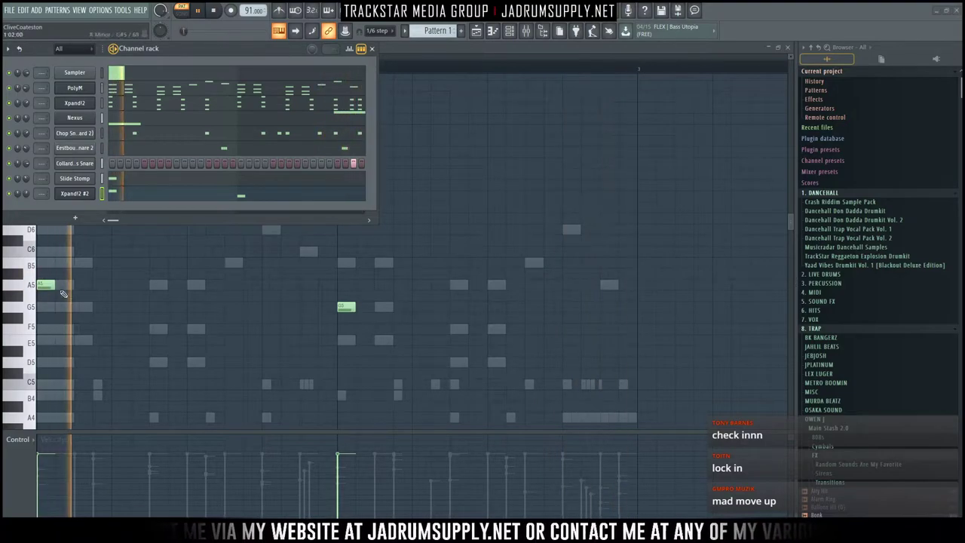
{"action": "key", "text": "space"}
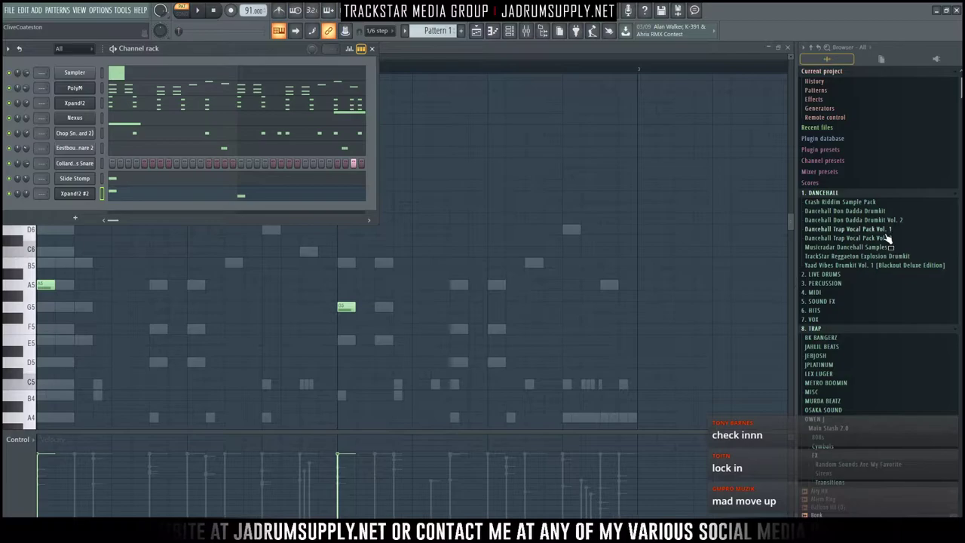
Step: Audition the Hi Hats samples in Dancehall Don Dadda Drumkit and load Hi Hat (3) into a new channel
{"action": "left_click", "coordinate": [867, 211]}
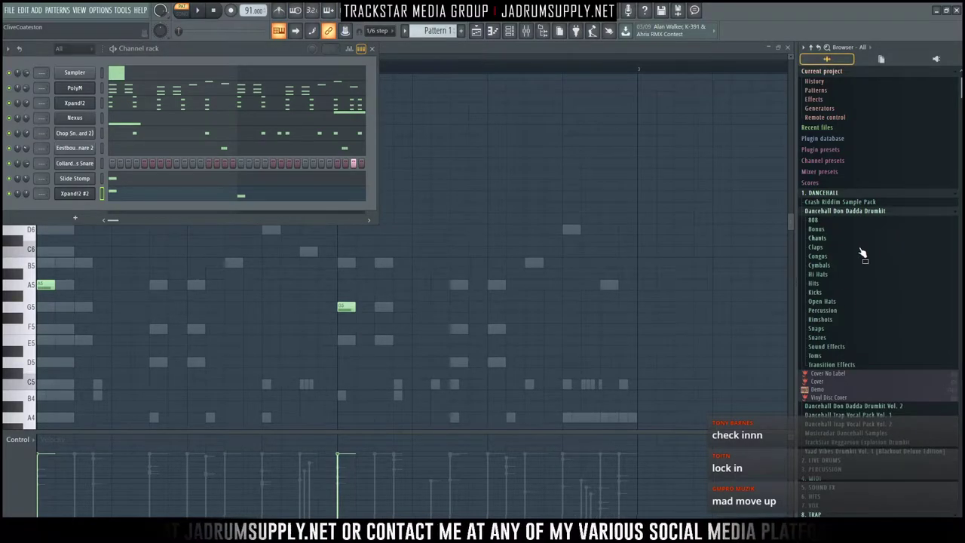
{"action": "left_click", "coordinate": [820, 274]}
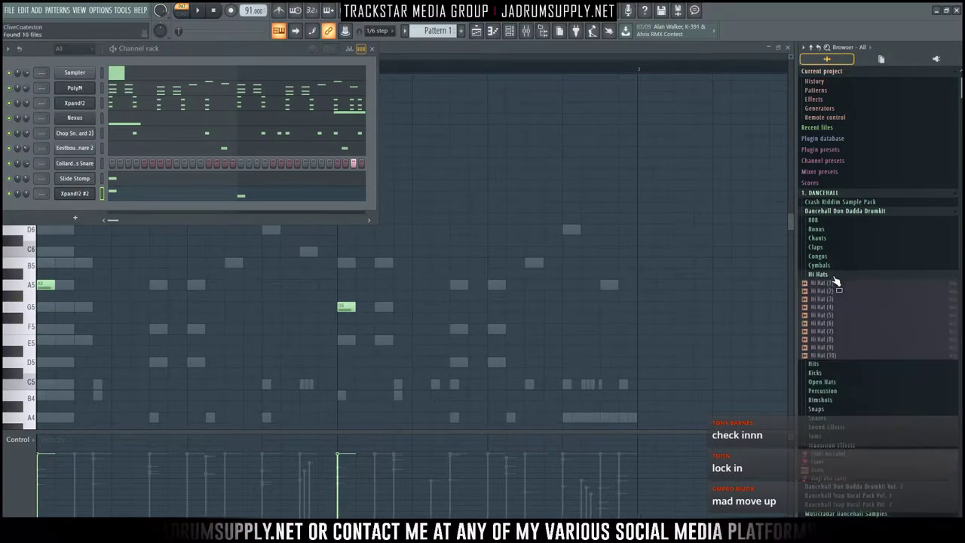
{"action": "left_click", "coordinate": [828, 323]}
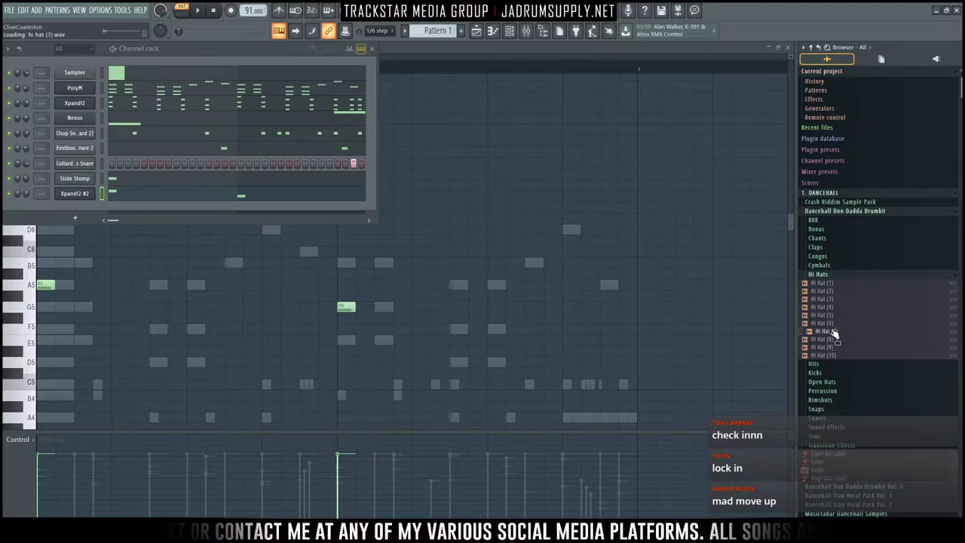
{"action": "left_click", "coordinate": [829, 348]}
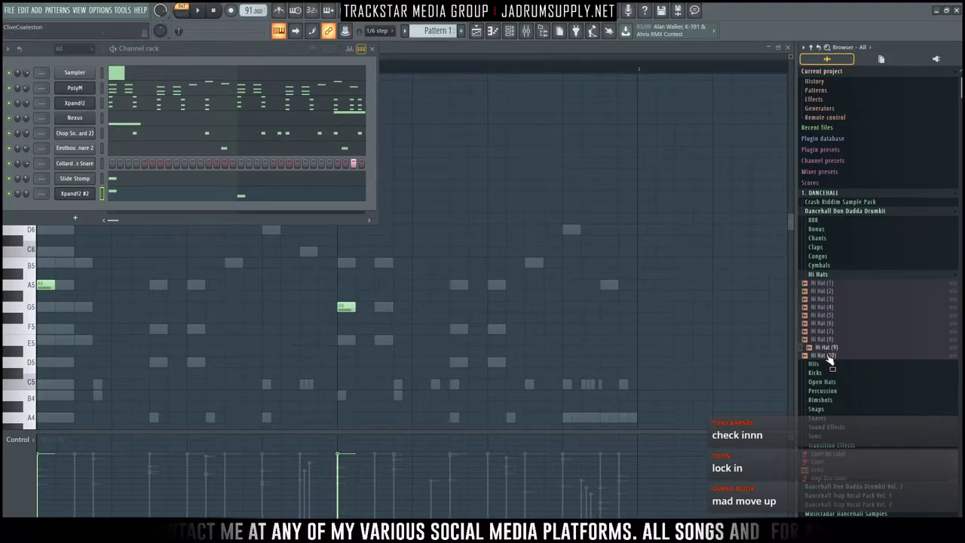
{"action": "left_click", "coordinate": [828, 308]}
{"action": "left_click", "coordinate": [828, 299]}
{"action": "left_click", "coordinate": [828, 300]}
{"action": "right_click", "coordinate": [830, 302]}
{"action": "left_click", "coordinate": [849, 308]}
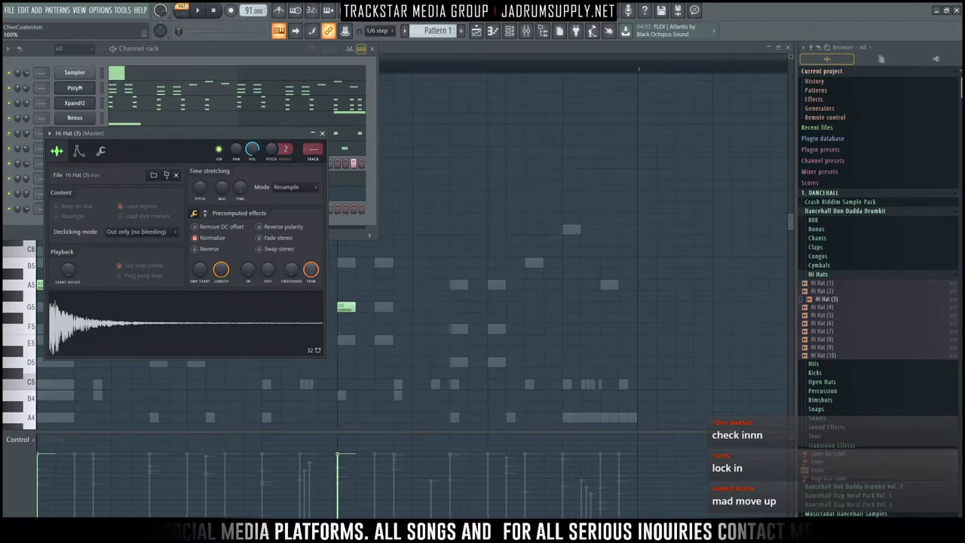
Step: Try other Don Dadda hi-hats in the new channel, including Hi Hat (9) and Hi Hat (10)
{"action": "left_click", "coordinate": [828, 284]}
{"action": "middle_click", "coordinate": [832, 293]}
{"action": "middle_click", "coordinate": [832, 316]}
{"action": "middle_click", "coordinate": [829, 340]}
{"action": "middle_click", "coordinate": [834, 349]}
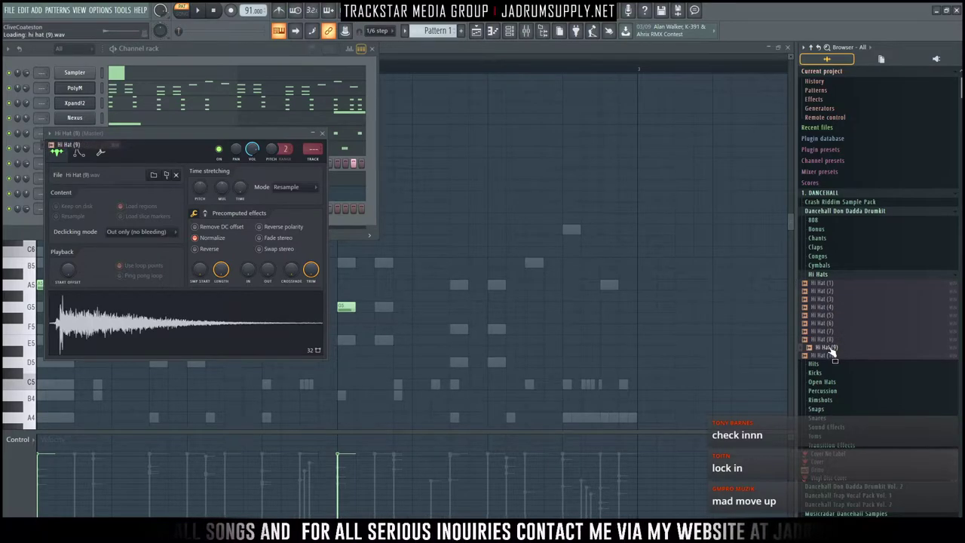
{"action": "middle_click", "coordinate": [832, 355]}
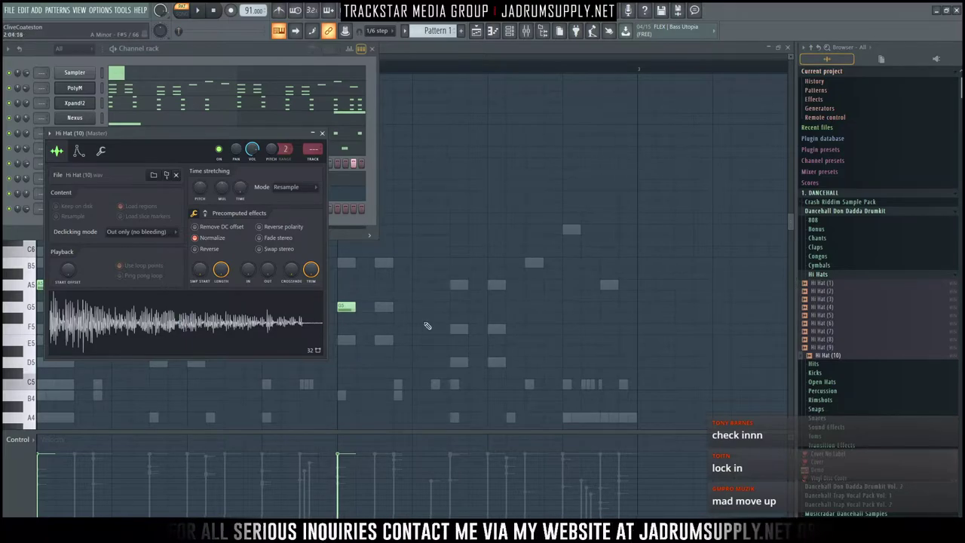
Step: Swap the channel's sample for Hi Hat [Closed] (2) from Dancehall Don Dadda Drumkit Vol. 2 and move its settings clear of the channel rack
{"action": "scroll", "coordinate": [815, 334], "scroll_direction": "down", "scroll_amount": 4}
{"action": "scroll", "coordinate": [859, 397], "scroll_direction": "down", "scroll_amount": 8}
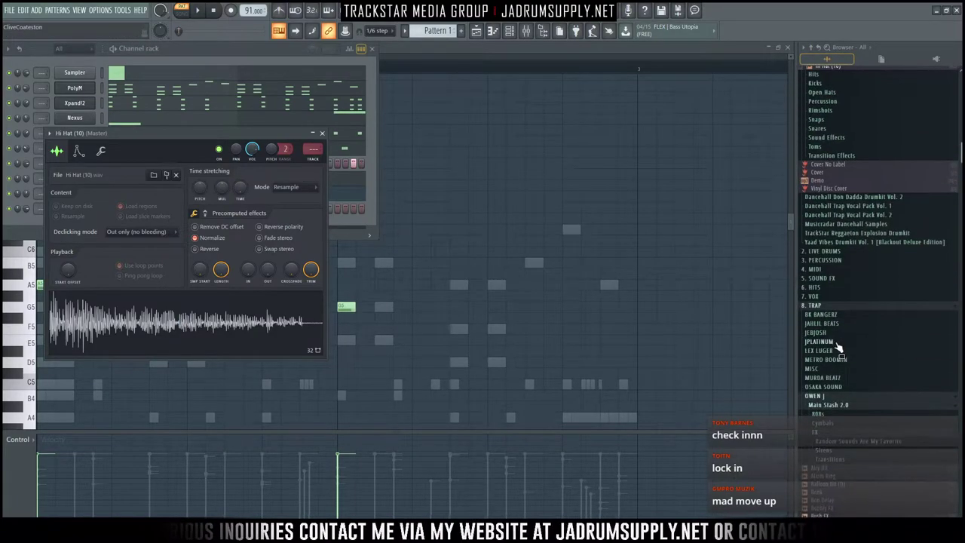
{"action": "left_click", "coordinate": [883, 197]}
{"action": "left_click", "coordinate": [832, 270]}
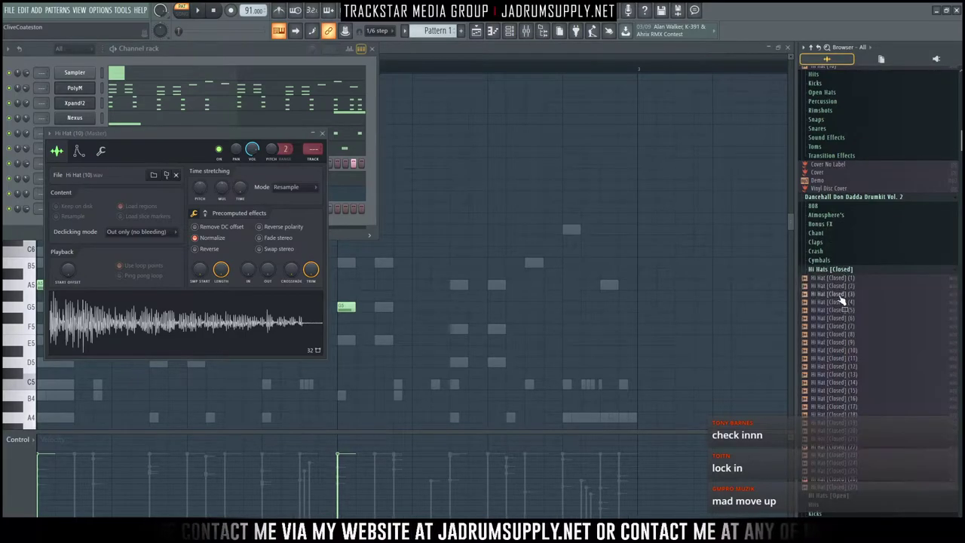
{"action": "middle_click", "coordinate": [850, 279]}
{"action": "middle_click", "coordinate": [850, 287]}
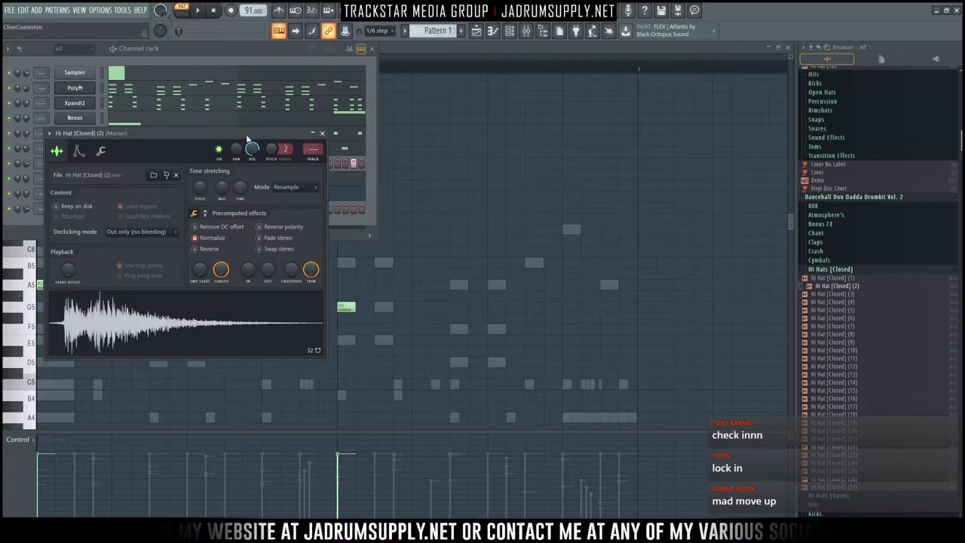
{"action": "left_click_drag", "start_coordinate": [246, 134], "coordinate": [647, 214]}
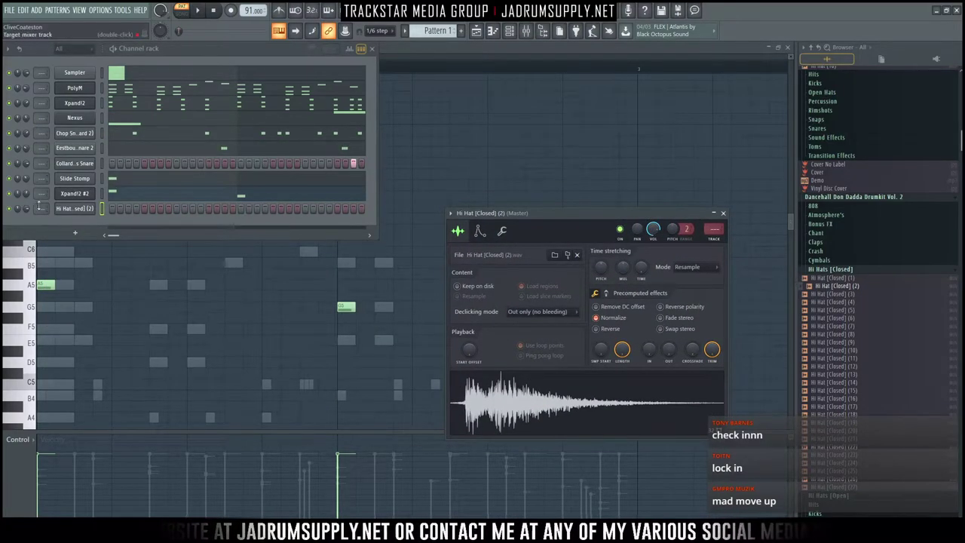
Step: Fill every second step of the Hi Hat [Closed] (2) channel and play the pattern to check it
{"action": "right_click", "coordinate": [79, 210]}
{"action": "left_click", "coordinate": [208, 237]}
{"action": "key", "text": "space"}
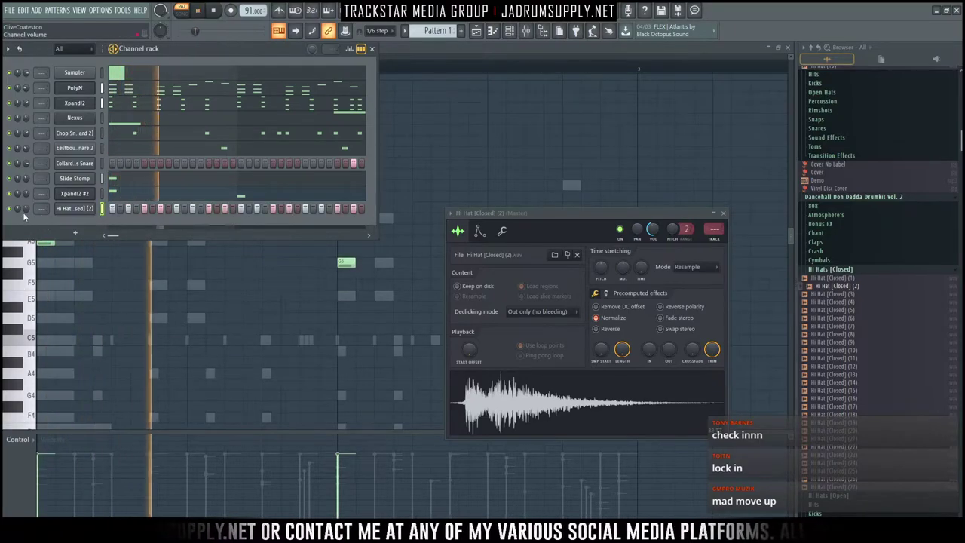
{"action": "key", "text": "space"}
Step: Tighten the Hi Hat [Closed] (2) sample by lowering its trim, raising its fade-out and adjusting its sample start during playback
{"action": "mouse_move", "coordinate": [712, 350]}
{"action": "left_mouse_down"}
{"action": "mouse_move", "coordinate": [712, 380]}
{"action": "mouse_move", "coordinate": [712, 362]}
{"action": "left_mouse_up"}
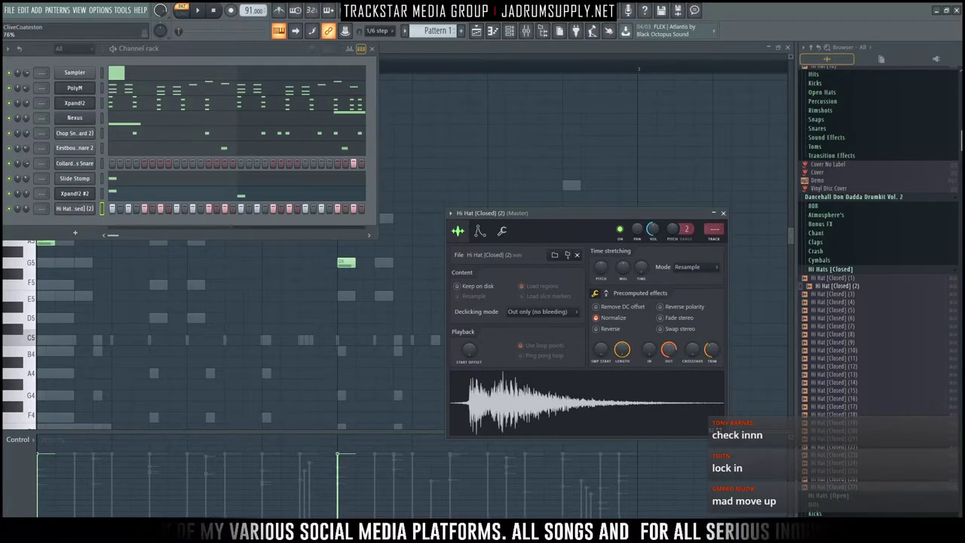
{"action": "left_click_drag", "start_coordinate": [713, 350], "coordinate": [712, 359]}
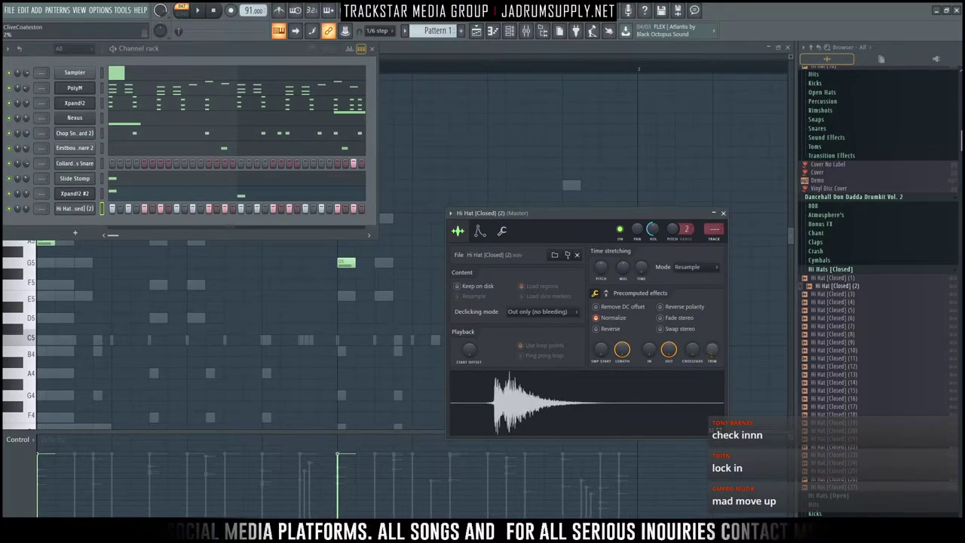
{"action": "left_click_drag", "start_coordinate": [601, 350], "coordinate": [601, 333]}
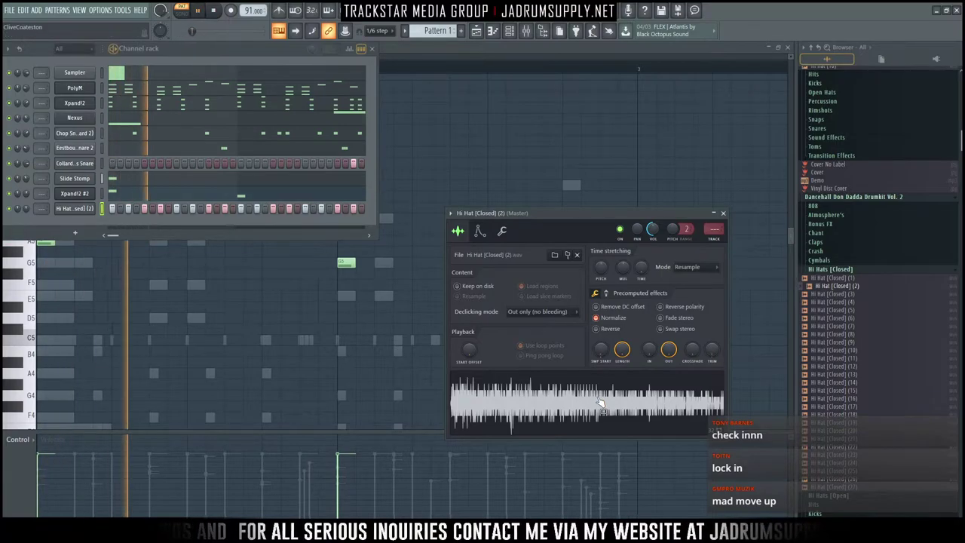
{"action": "left_click_drag", "start_coordinate": [603, 352], "coordinate": [603, 351]}
Step: Duplicate all the hi-hat notes in the piano roll one step later on C5 to fill the gaps between them
{"action": "right_click", "coordinate": [75, 208]}
{"action": "left_click", "coordinate": [121, 209]}
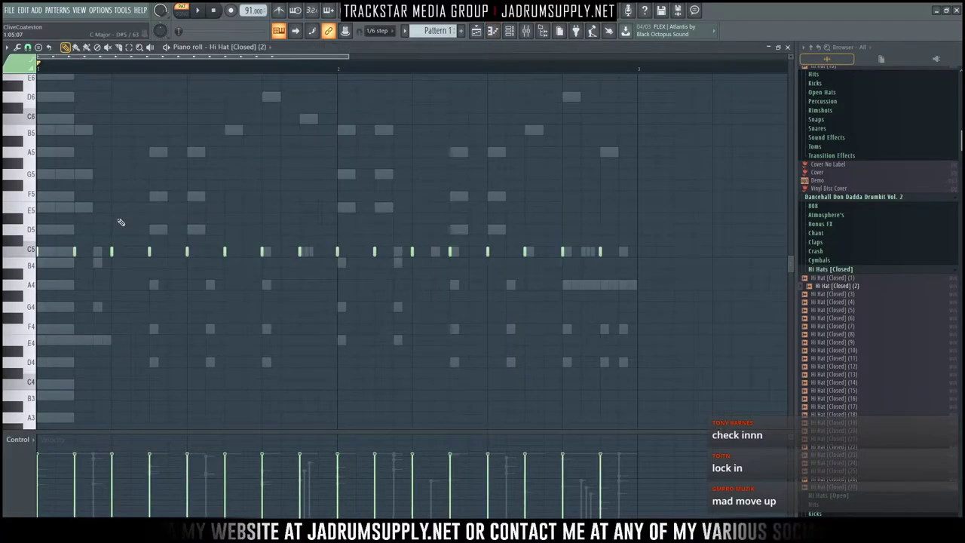
{"action": "key", "text": "space"}
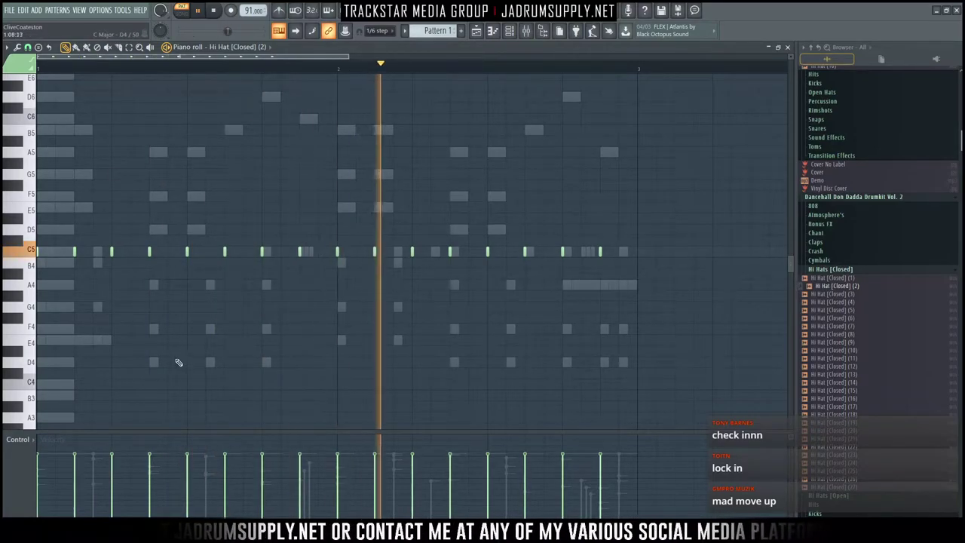
{"action": "left_click", "coordinate": [37, 250]}
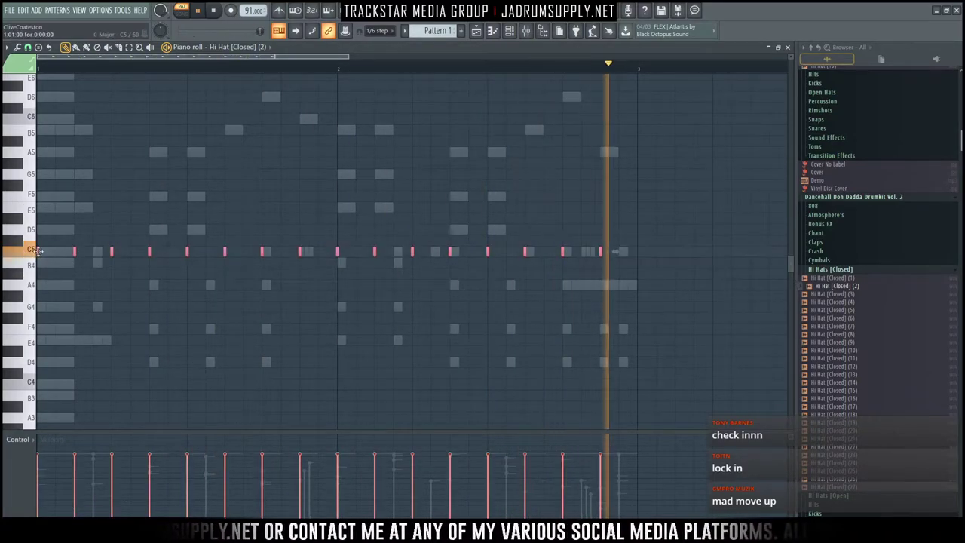
{"action": "left_click_drag", "start_coordinate": [38, 252], "coordinate": [55, 250]}
{"action": "scroll", "coordinate": [82, 124], "scroll_direction": "up", "scroll_amount": 2}
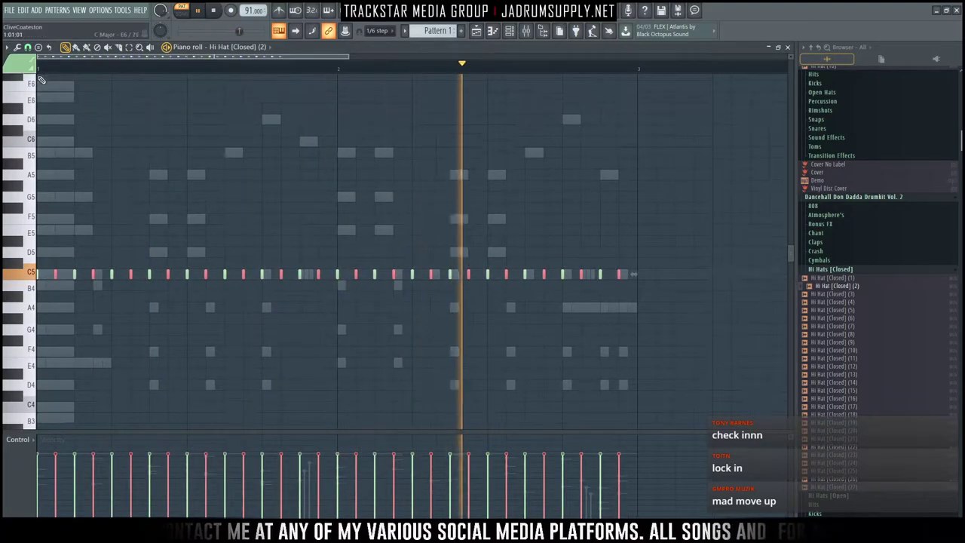
Step: Select all the C5 hi-hat notes in the piano roll and lengthen them slightly
{"action": "scroll", "coordinate": [62, 71], "scroll_direction": "up", "scroll_amount": 2}
{"action": "scroll", "coordinate": [243, 237], "scroll_direction": "down", "scroll_amount": 3}
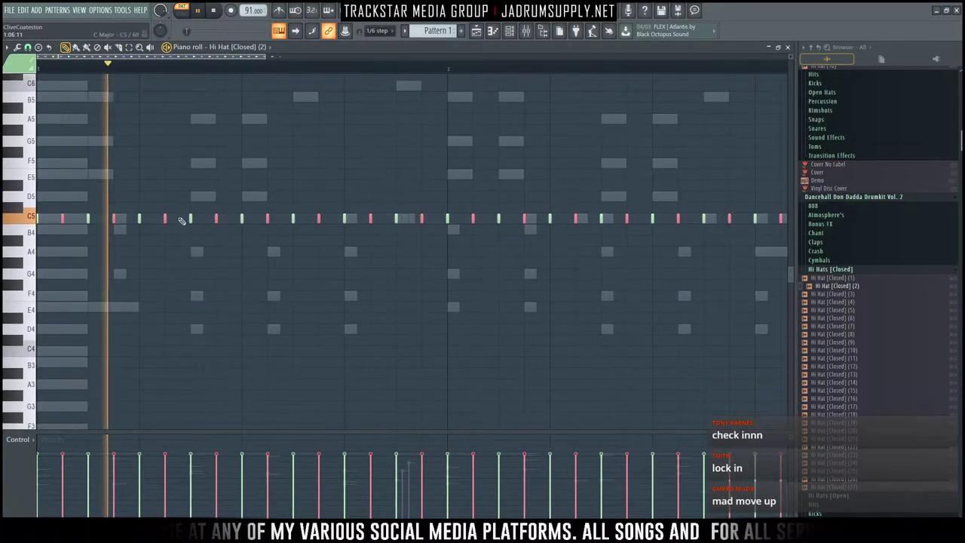
{"action": "key", "text": "space"}
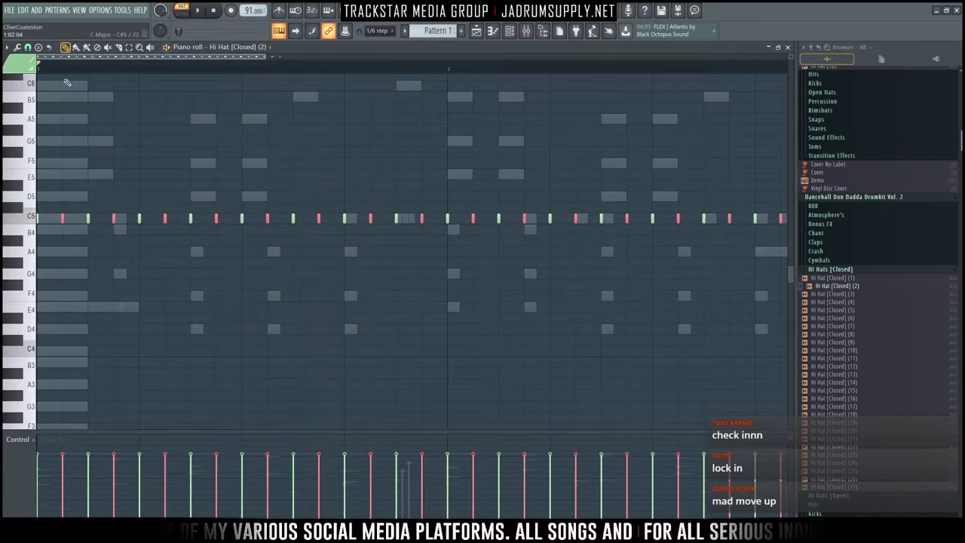
{"action": "left_click", "coordinate": [29, 47]}
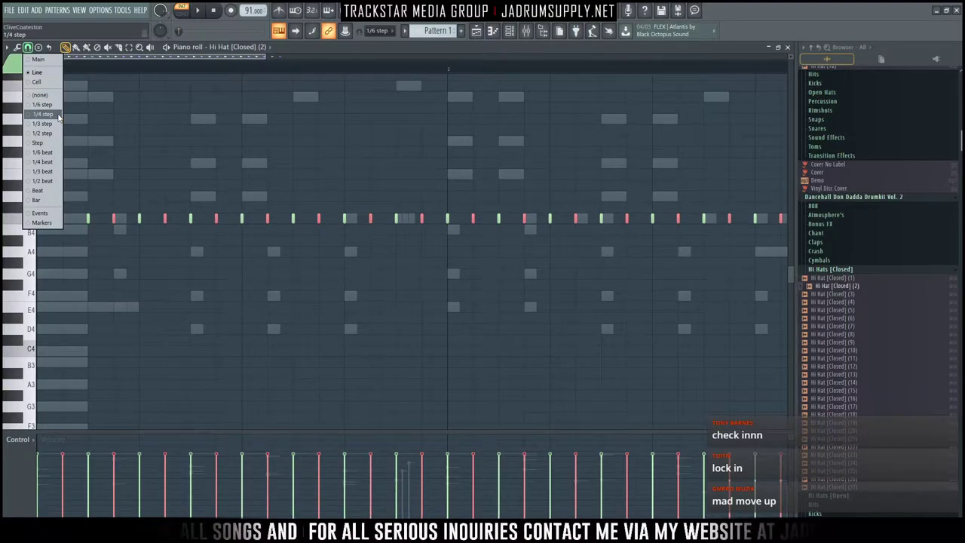
{"action": "left_click", "coordinate": [309, 154]}
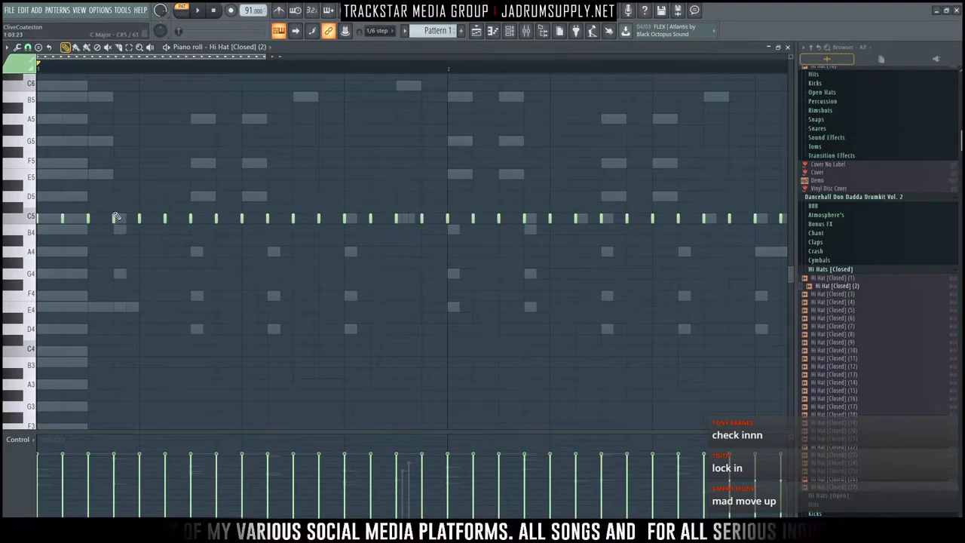
{"action": "key", "text": "ctrl+a"}
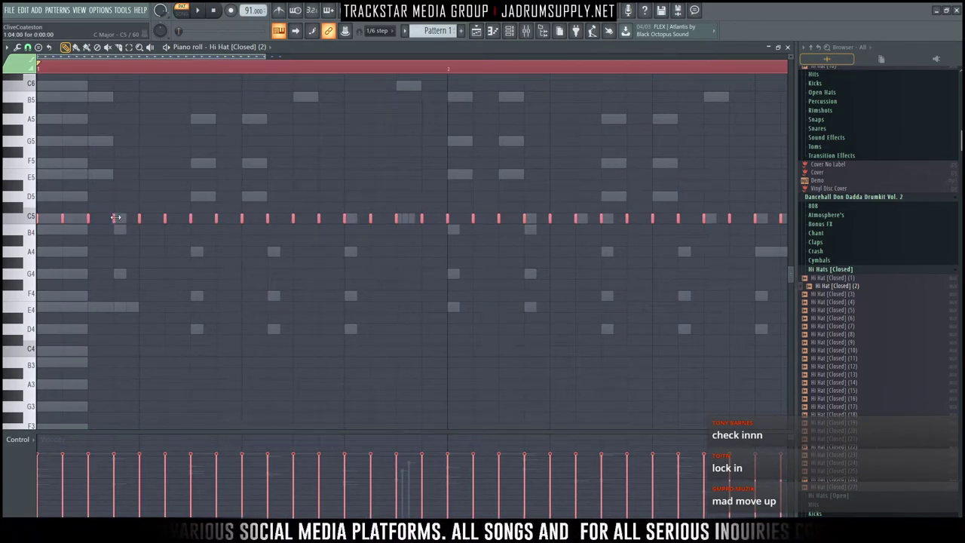
{"action": "key", "text": "ctrl+d"}
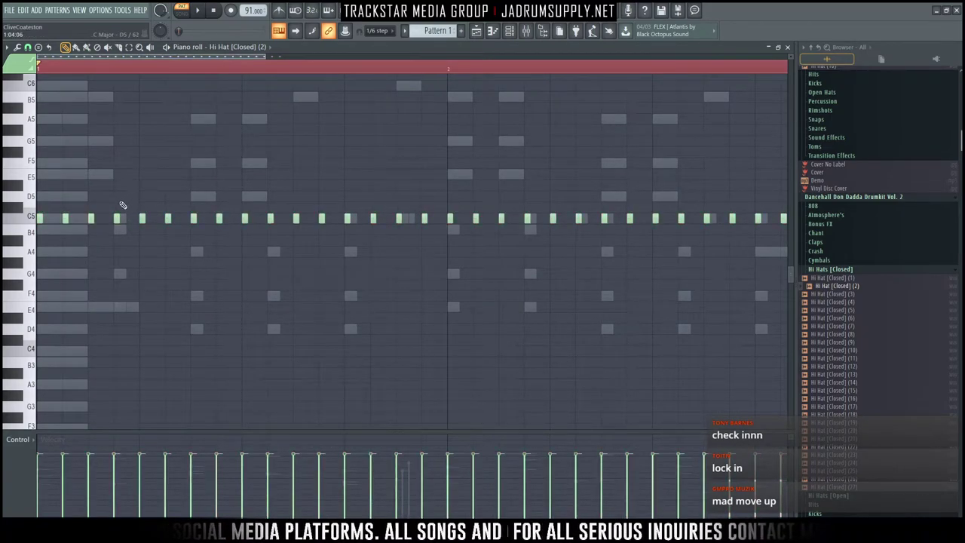
Step: Try a chopped roll on the fourth-step hi-hat note of bar 1 and preview it with the pattern
{"action": "left_click_drag", "start_coordinate": [130, 270], "coordinate": [128, 267]}
{"action": "scroll", "coordinate": [117, 236], "scroll_direction": "up", "scroll_amount": 2}
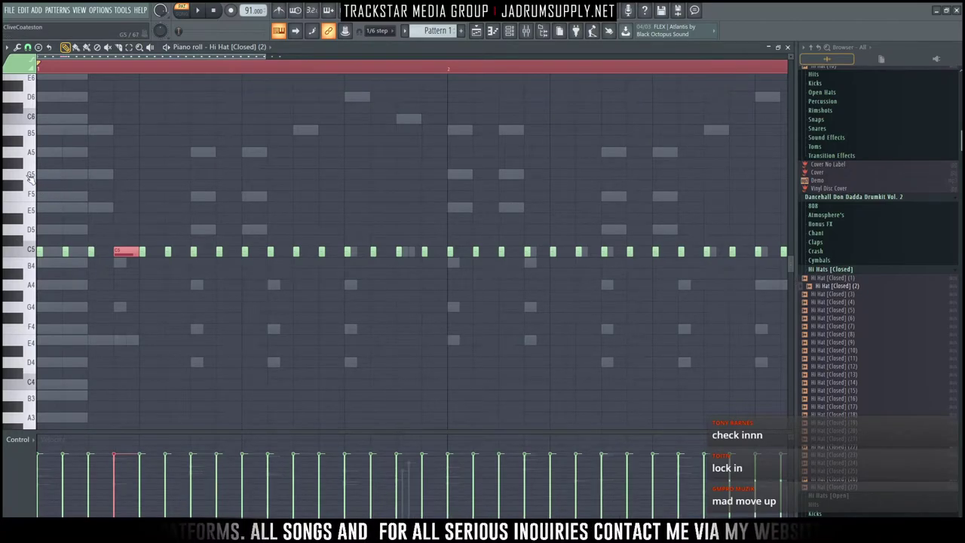
{"action": "key", "text": "alt+u"}
{"action": "key", "text": "space"}
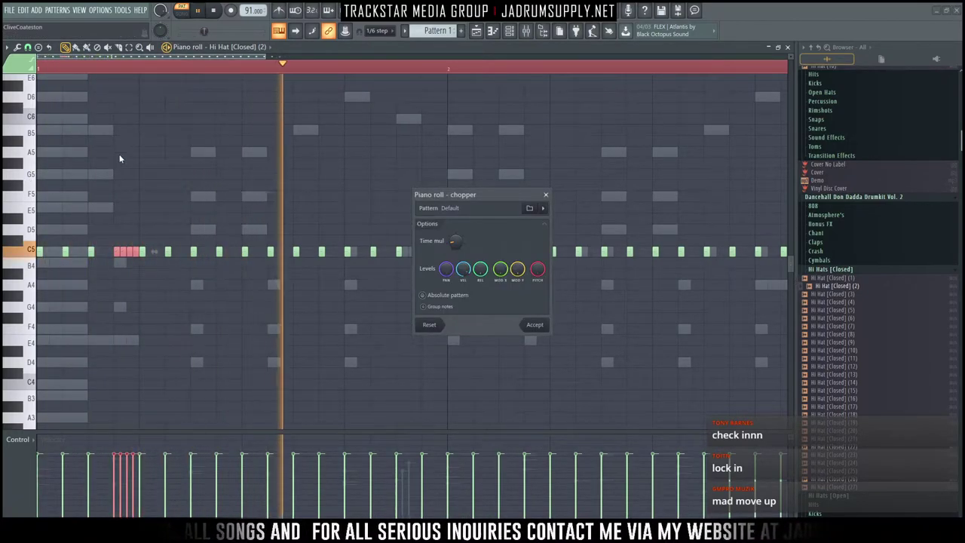
{"action": "key", "text": "space"}
{"action": "left_click", "coordinate": [547, 195]}
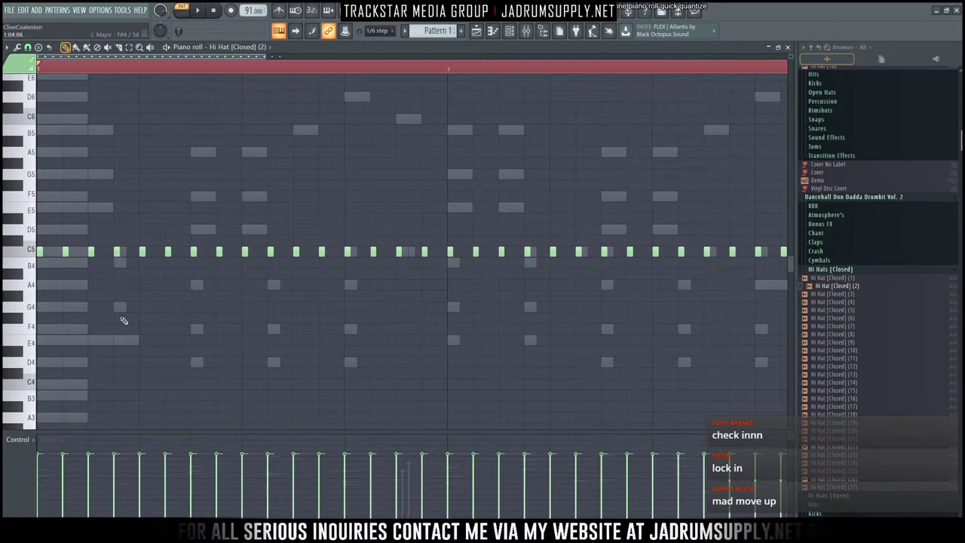
Step: Try chopping the fifth-step hi-hat note of bar 1 into a roll instead and listen to it
{"action": "key", "text": "space"}
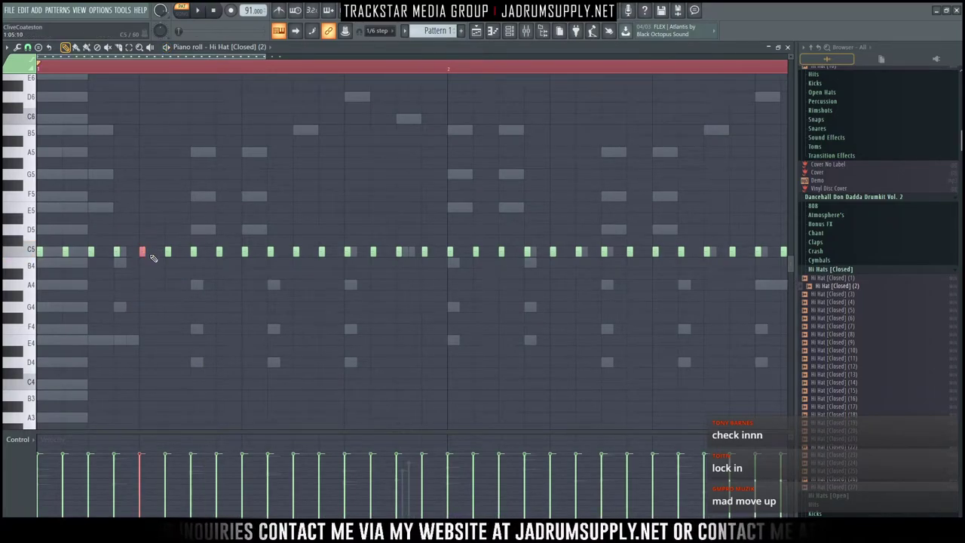
{"action": "key", "text": "ctrl+u"}
{"action": "key", "text": "space"}
{"action": "key", "text": "space"}
{"action": "left_click", "coordinate": [546, 195]}
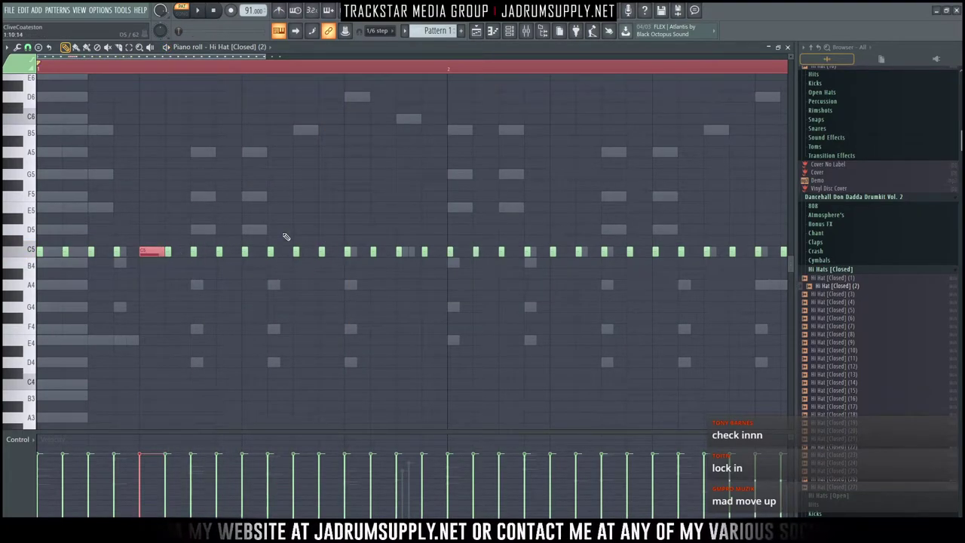
{"action": "key", "text": "space"}
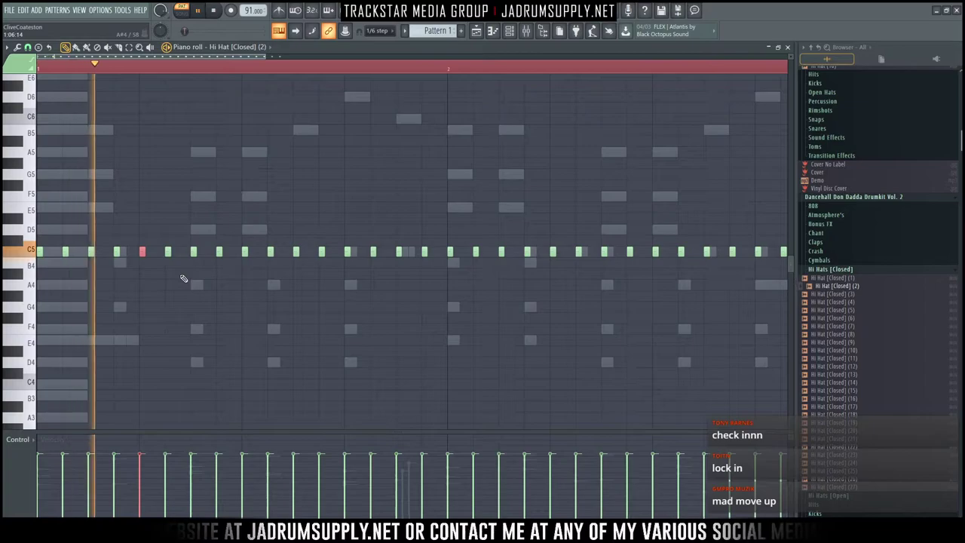
{"action": "key", "text": "space"}
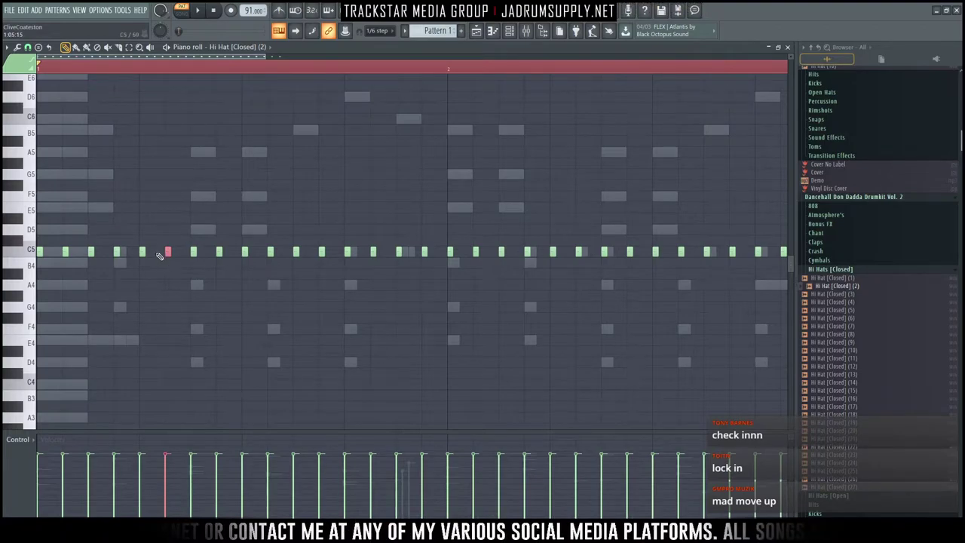
Step: Preview the chopper's default roll on the lengthened sixth-step hi-hat note of bar 1
{"action": "key", "text": "alt+u"}
{"action": "key", "text": "space"}
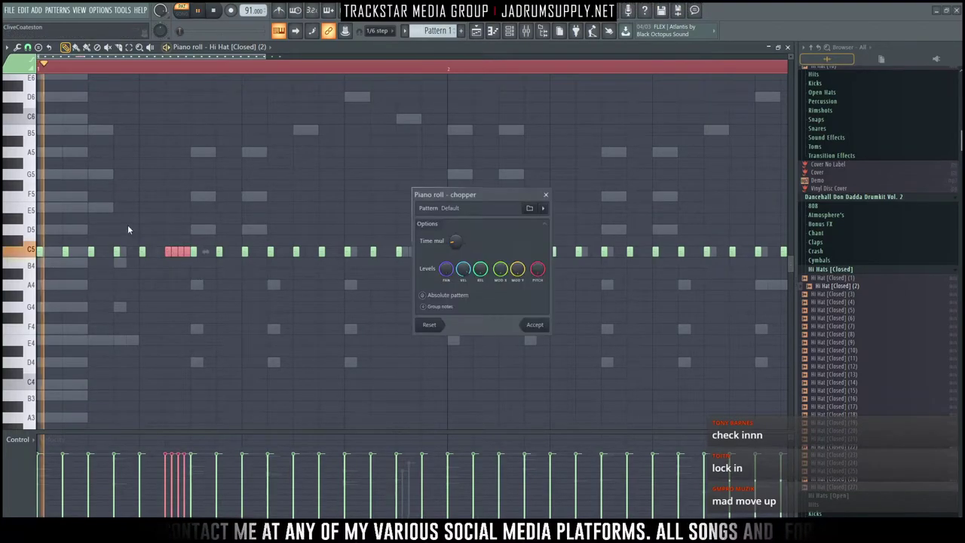
{"action": "key", "text": "space"}
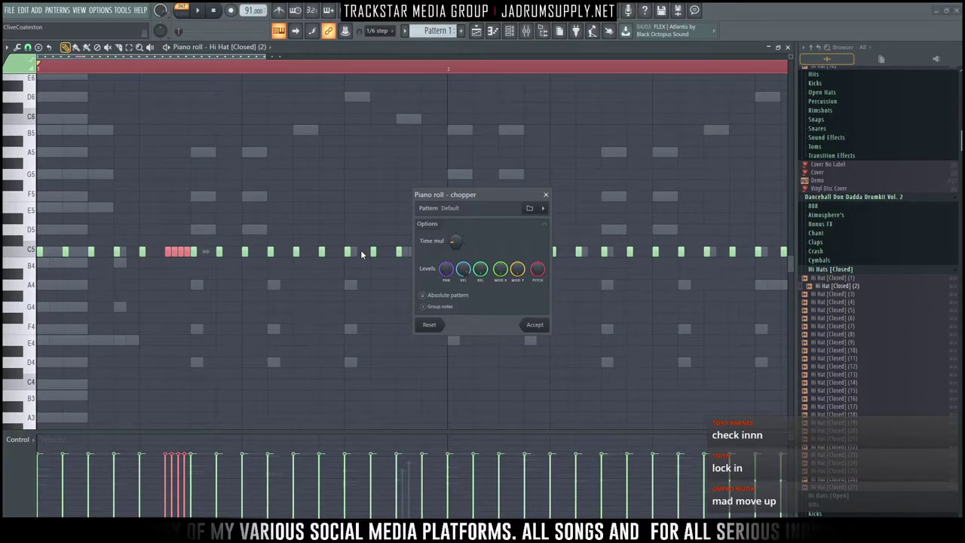
{"action": "key", "text": "space"}
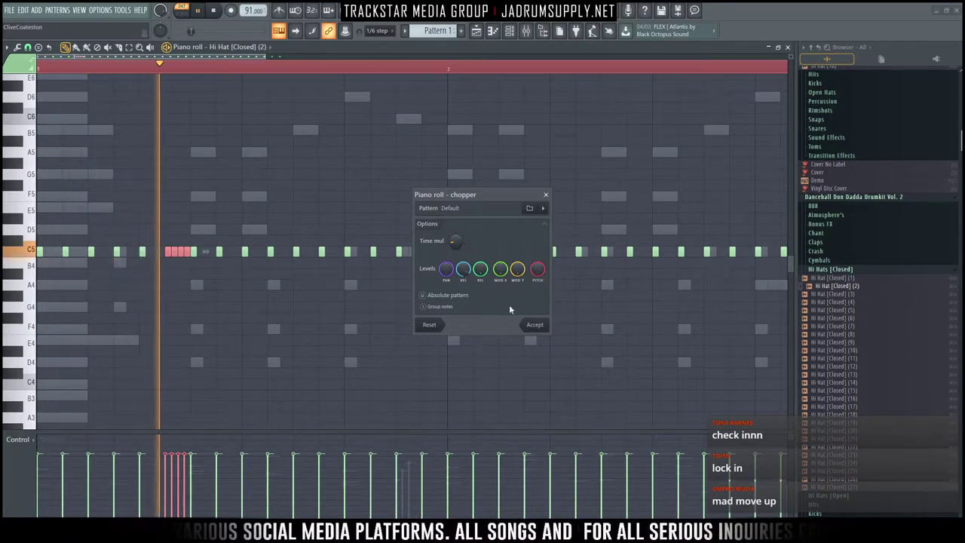
{"action": "left_click", "coordinate": [546, 195]}
{"action": "left_click", "coordinate": [424, 251]}
{"action": "key", "text": "space"}
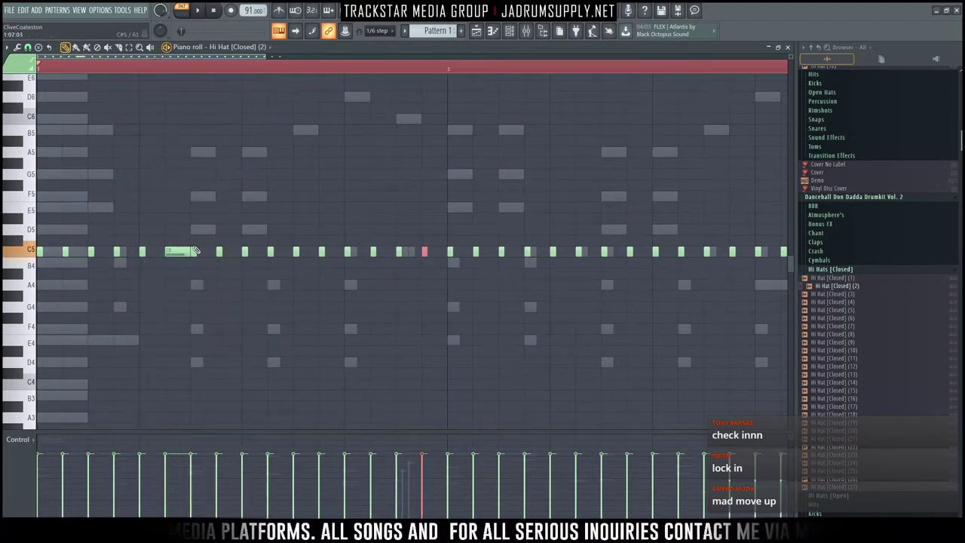
Step: Chop the sixth-step hi-hat note of bar 1 into a faster roll using a changed time multiplier and play it
{"action": "key", "text": "alt+u"}
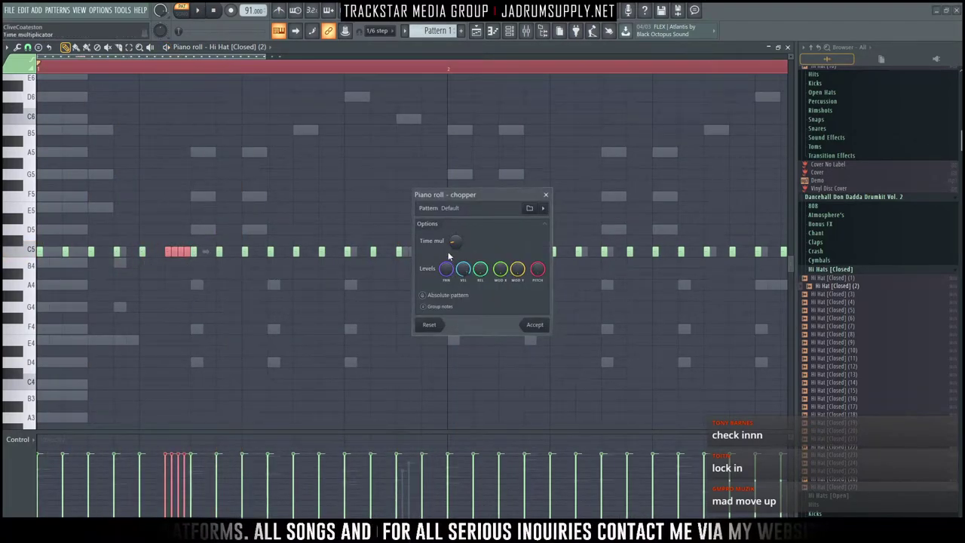
{"action": "scroll", "coordinate": [458, 241], "scroll_direction": "down", "scroll_amount": 2}
{"action": "left_click", "coordinate": [535, 324]}
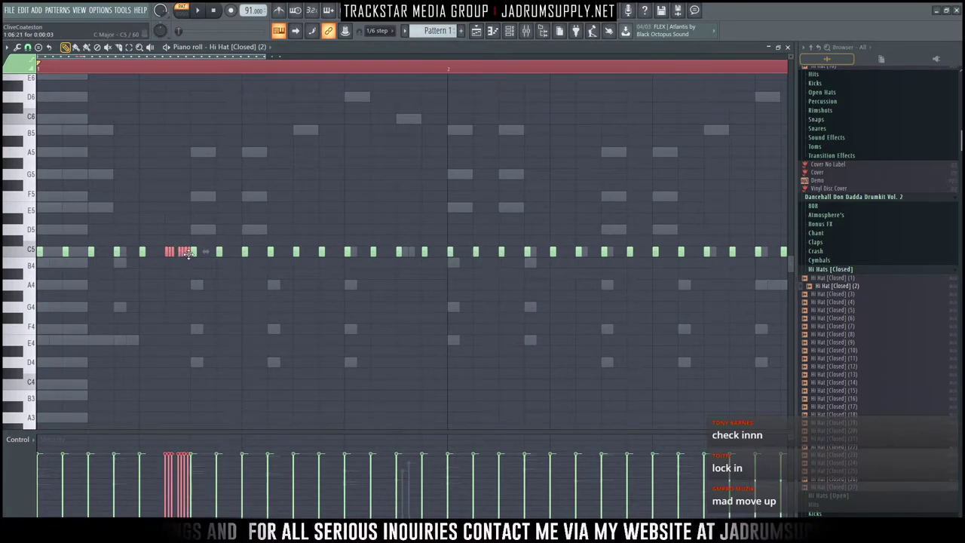
{"action": "key", "text": "space"}
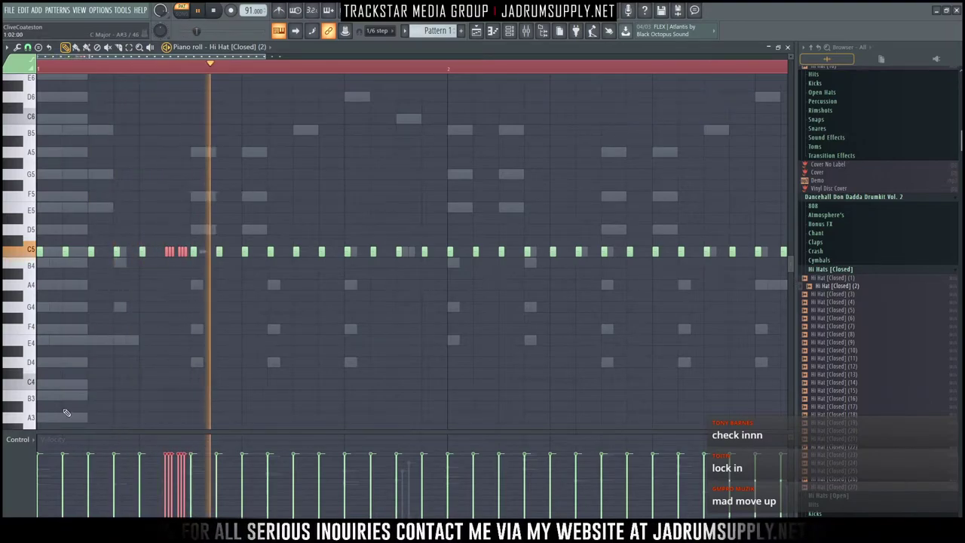
Step: Show the note pan values in the piano roll's control lane and stop playback
{"action": "left_click", "coordinate": [41, 441]}
{"action": "left_click", "coordinate": [45, 466]}
{"action": "key", "text": "space"}
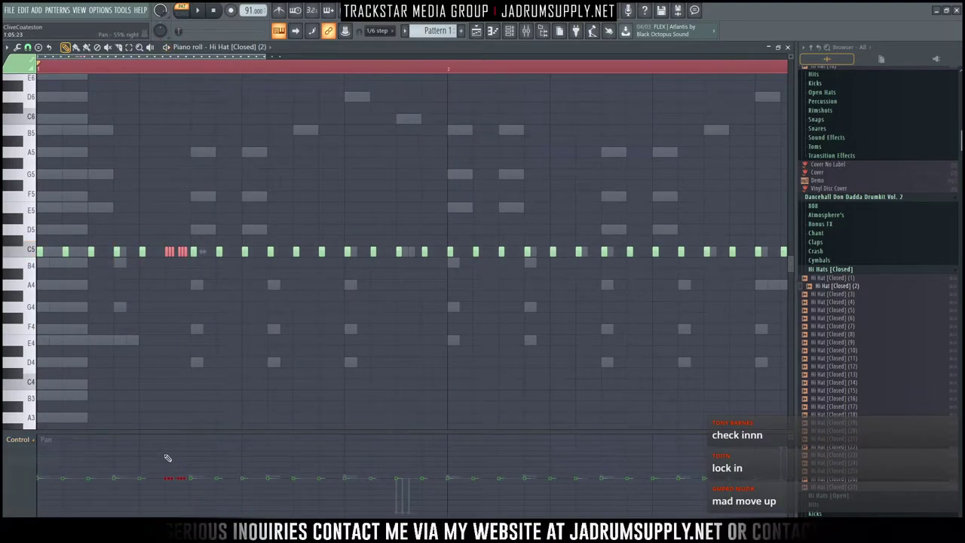
Step: Route the Hi Hat [Closed] (2) channel to mixer insert 10
{"action": "left_click", "coordinate": [526, 31]}
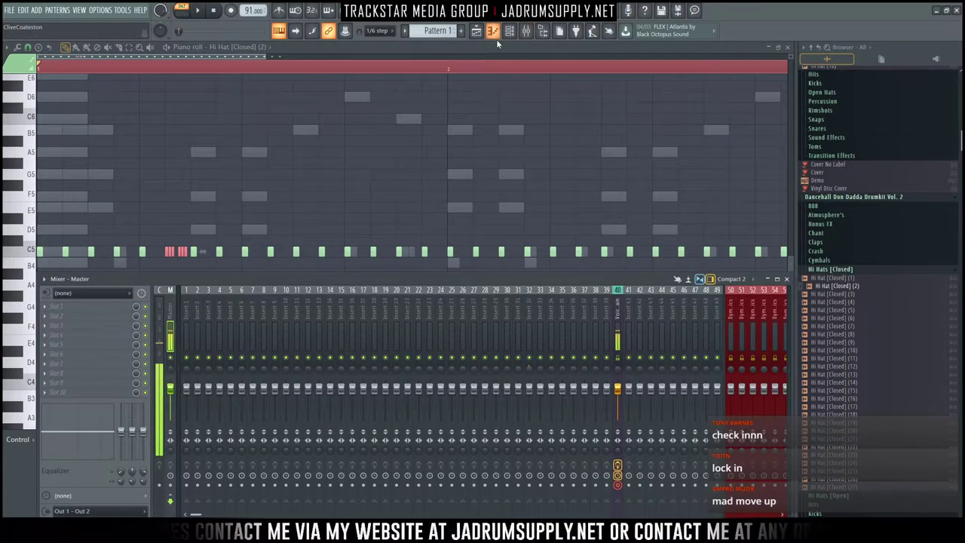
{"action": "key", "text": "F6"}
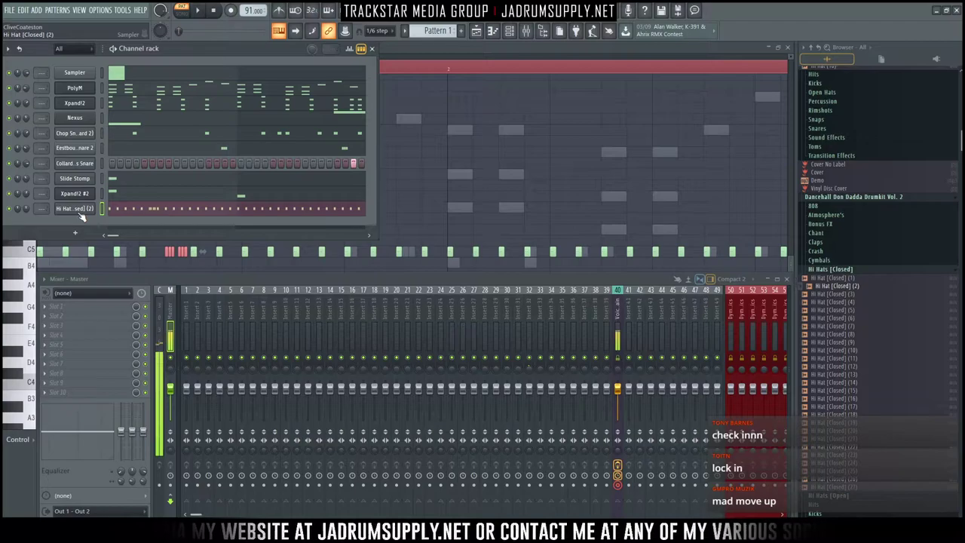
{"action": "left_click", "coordinate": [288, 319]}
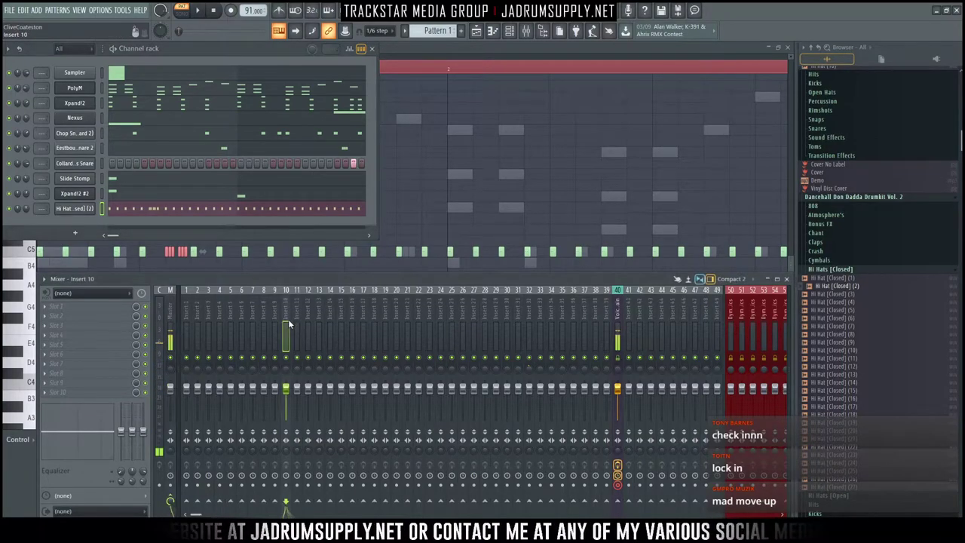
{"action": "key", "text": "ctrl+l"}
Step: Load the Tonsturm Traveler soundfield effect into the first slot of the hi-hat's mixer insert
{"action": "left_click", "coordinate": [91, 303]}
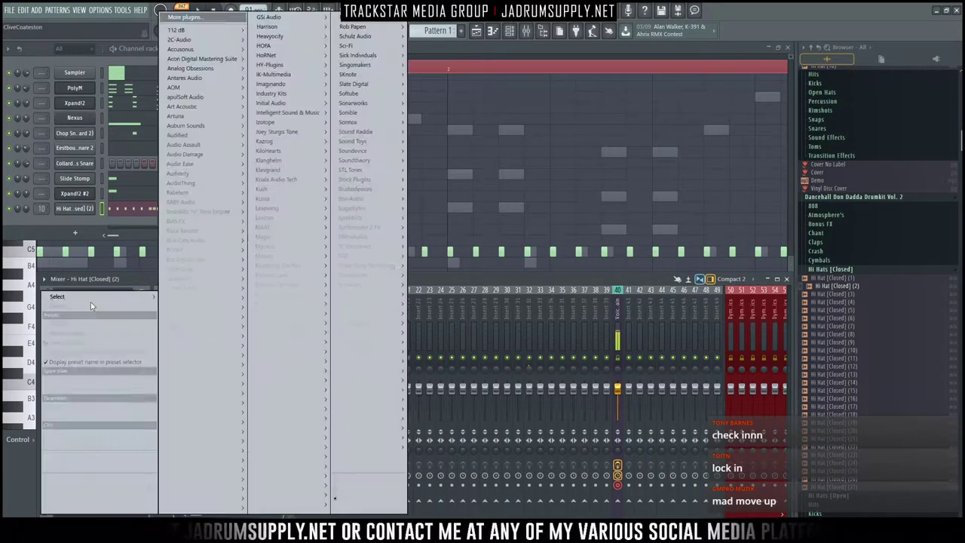
{"action": "mouse_move", "coordinate": [279, 303]}
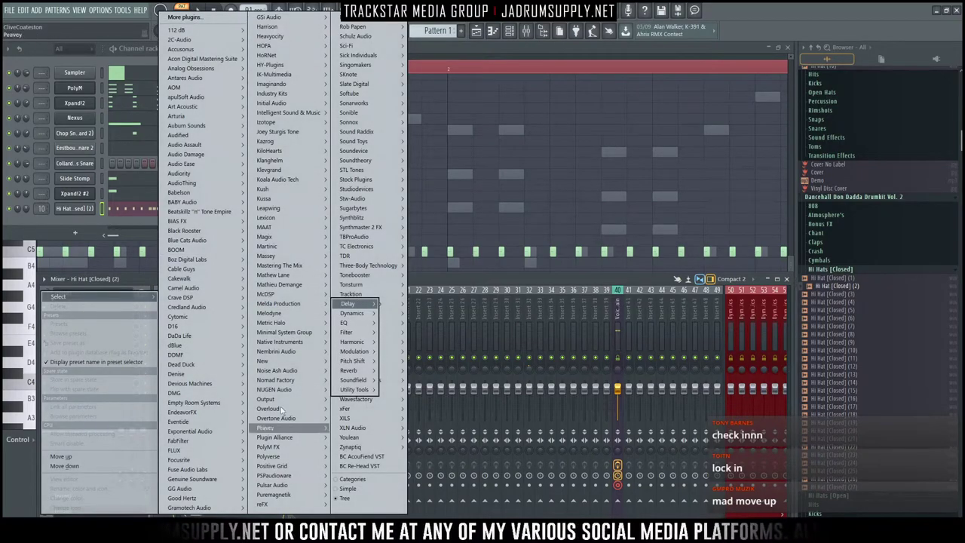
{"action": "mouse_move", "coordinate": [368, 258]}
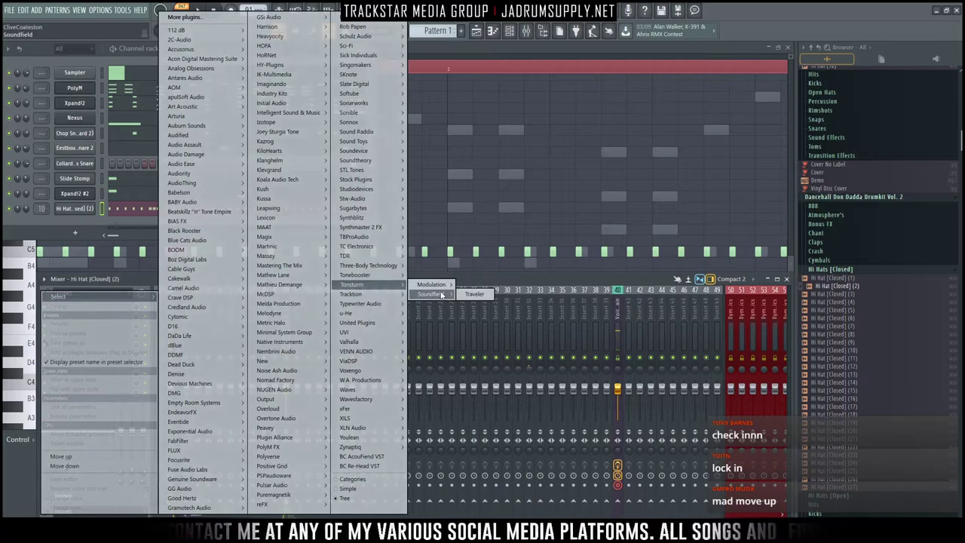
{"action": "left_click", "coordinate": [474, 294]}
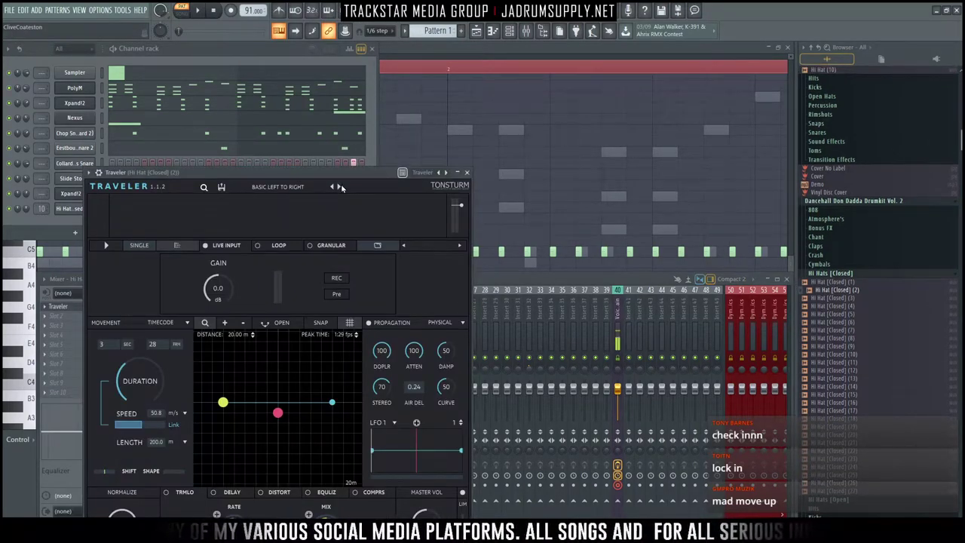
Step: Switch Traveler to the Kalaydo preset, move its window clear of the channel rack and play the pattern
{"action": "left_click", "coordinate": [339, 187]}
{"action": "left_click", "coordinate": [339, 188]}
{"action": "left_click", "coordinate": [339, 188]}
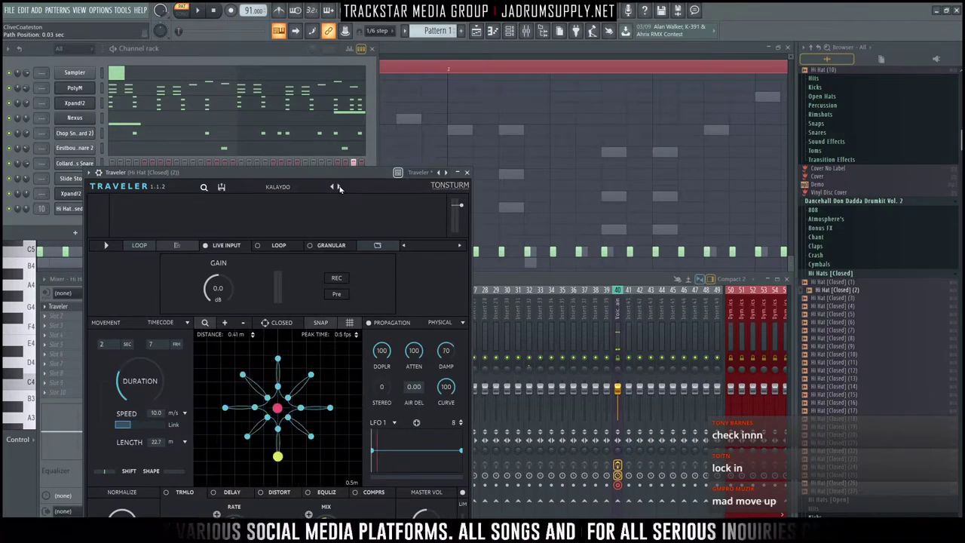
{"action": "left_click_drag", "start_coordinate": [337, 175], "coordinate": [632, 48]}
{"action": "key", "text": "space"}
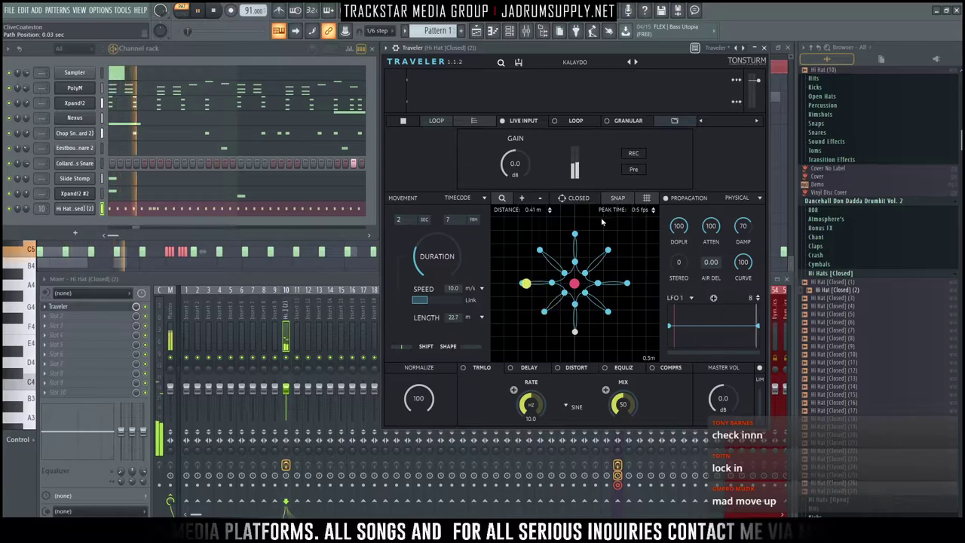
Step: Audition more Traveler presets on the hi-hats during playback, including Nucleus, Splat and Infiniti Flower, ending on Geomerty
{"action": "left_click", "coordinate": [636, 61]}
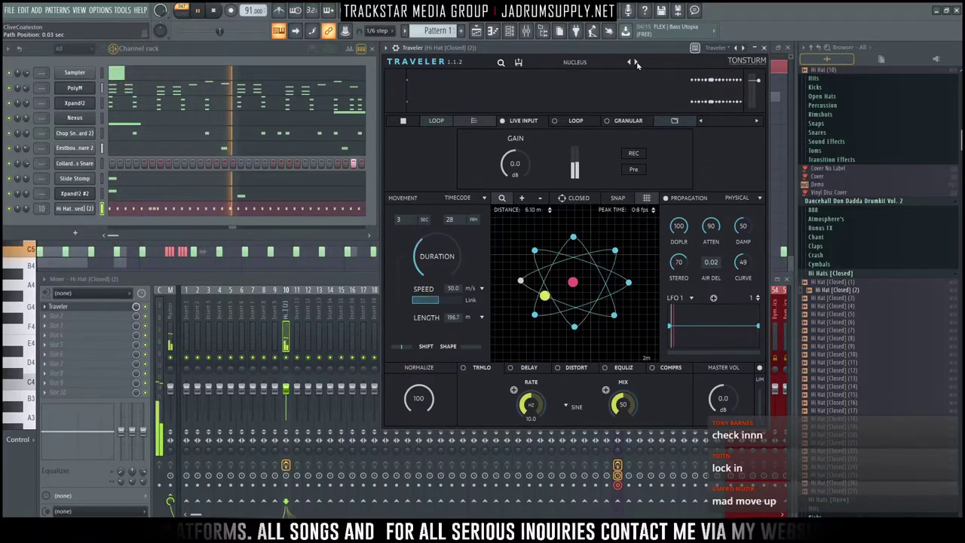
{"action": "left_click", "coordinate": [636, 63]}
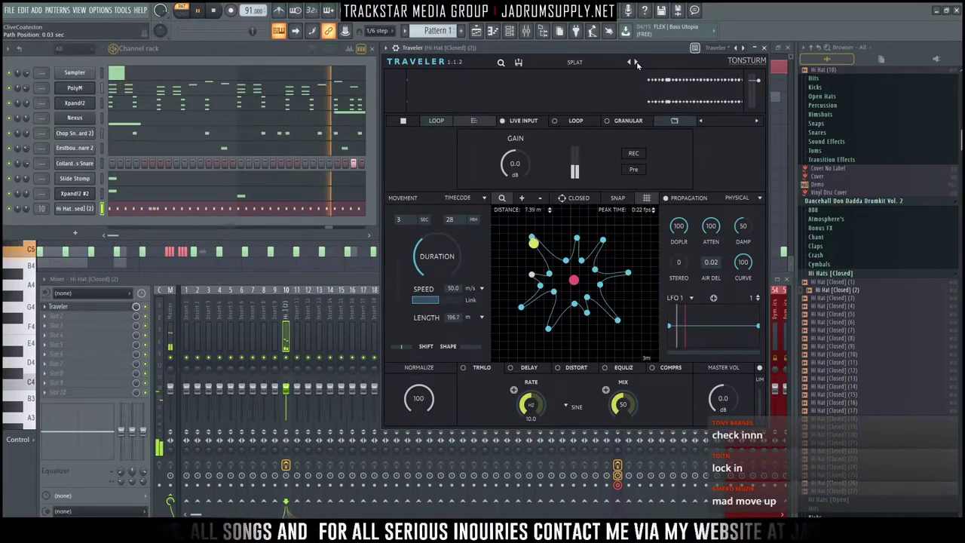
{"action": "left_click", "coordinate": [637, 62]}
{"action": "left_click", "coordinate": [637, 63]}
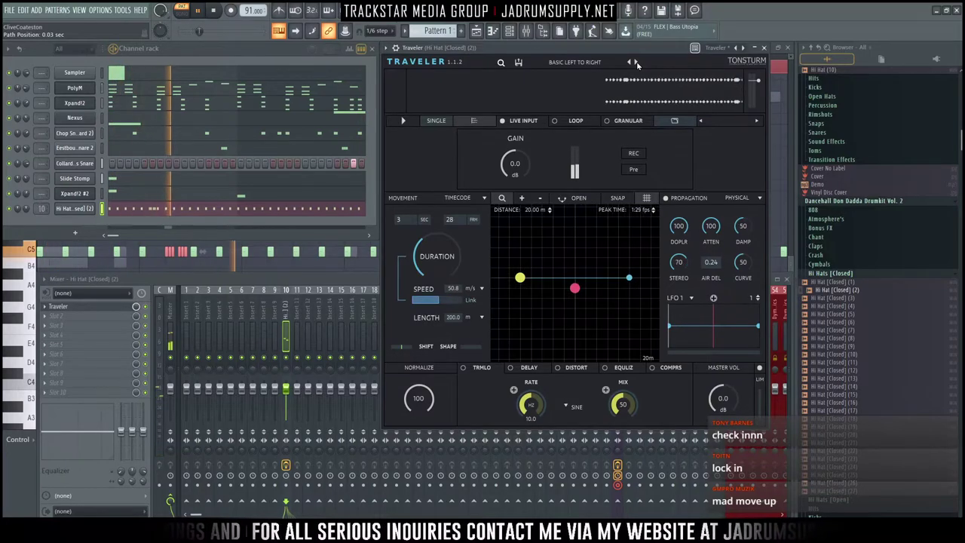
{"action": "left_click", "coordinate": [637, 63]}
{"action": "left_click", "coordinate": [636, 62]}
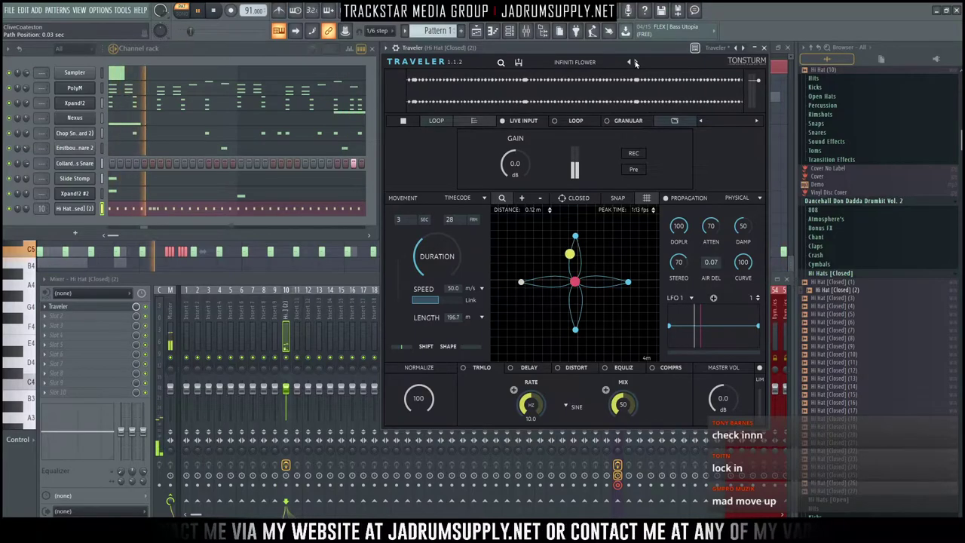
{"action": "left_click", "coordinate": [632, 62]}
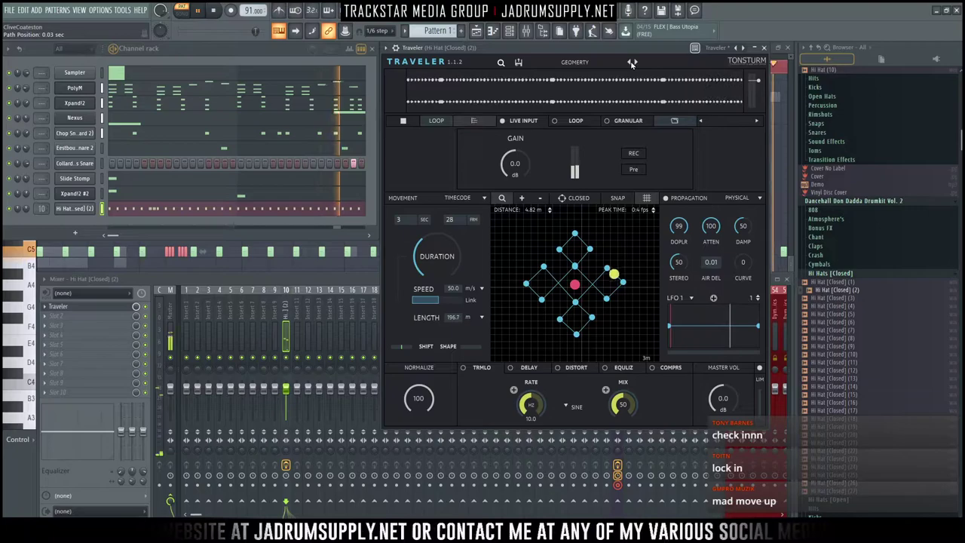
Step: Open the closed hi-hat channel's piano roll and undo the last note deletions in the bar 1 roll
{"action": "left_click", "coordinate": [177, 213]}
{"action": "left_click", "coordinate": [177, 211]}
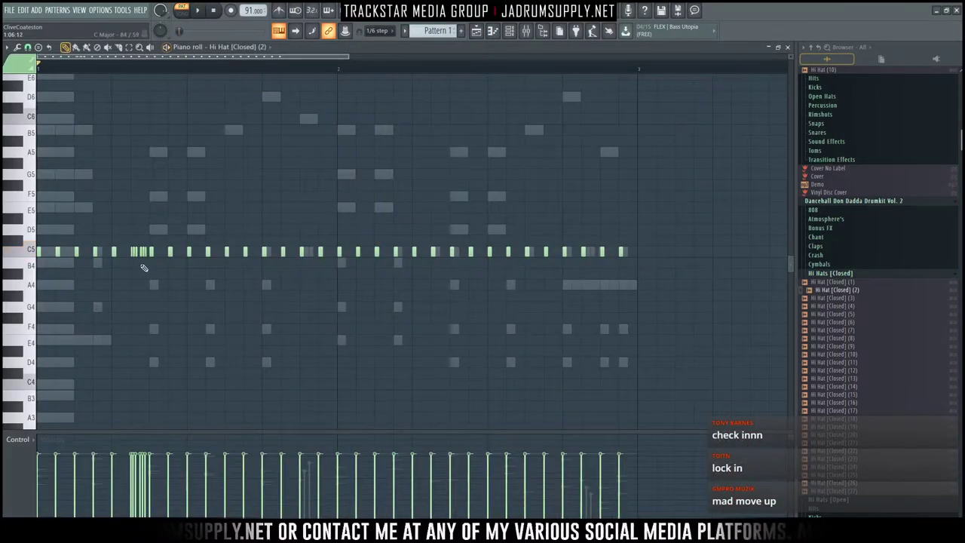
{"action": "key", "text": "ctrl+alt+z"}
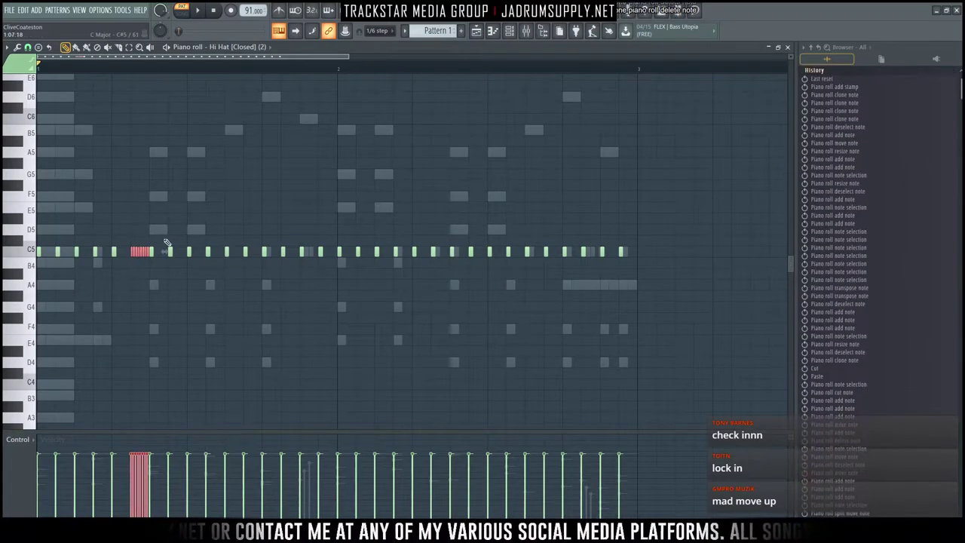
Step: Switch the control lane to note fine pitch and lower the second to fifth hi-hat notes in a descending slope
{"action": "left_click", "coordinate": [30, 440]}
{"action": "left_click", "coordinate": [51, 507]}
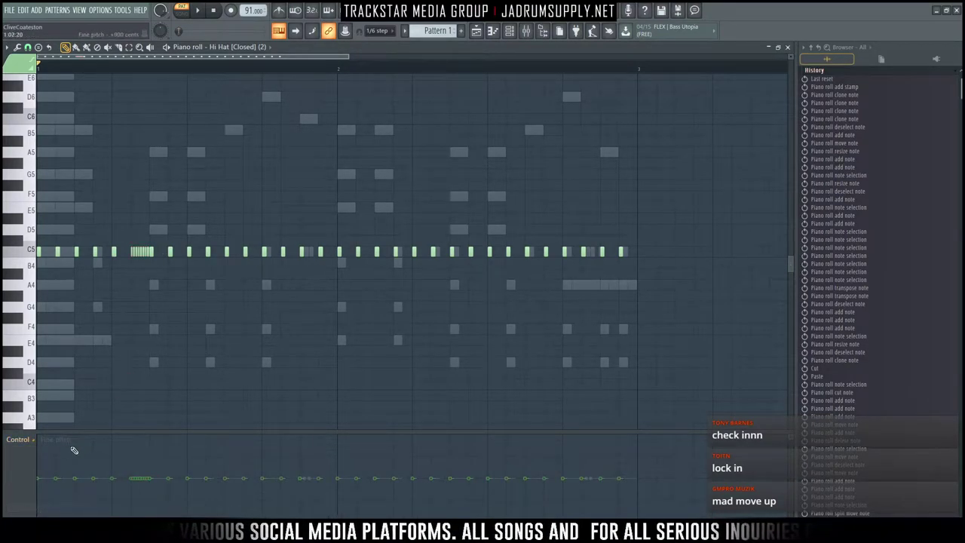
{"action": "key", "text": "space"}
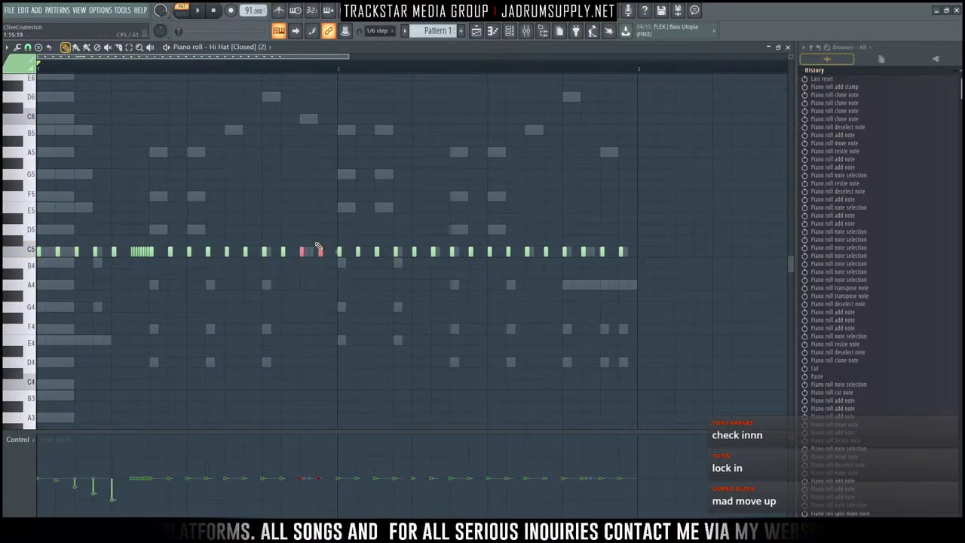
Step: Chop the last two hi-hat notes of bar 1 into an even roll with the chopper and play the pattern
{"action": "key", "text": "ctrl+u"}
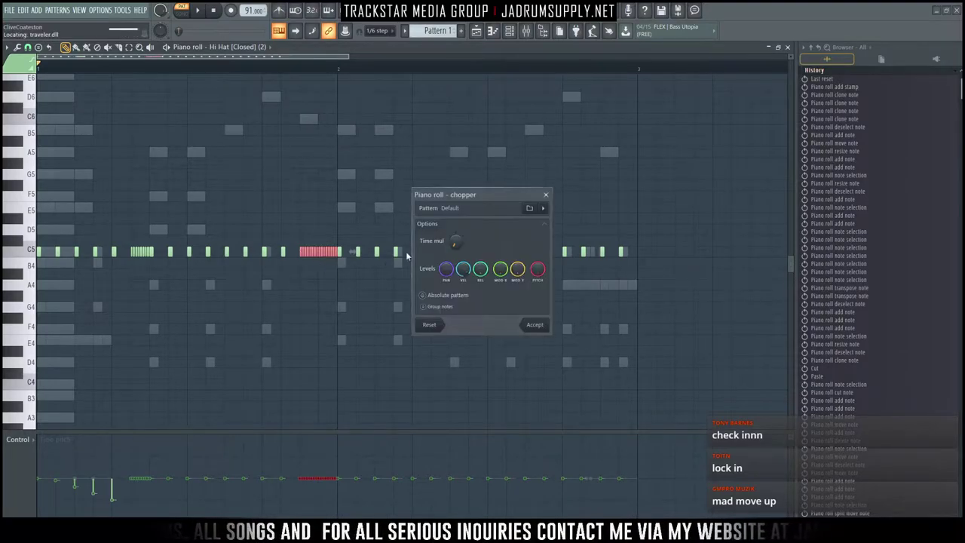
{"action": "left_click", "coordinate": [544, 330]}
{"action": "key", "text": "space"}
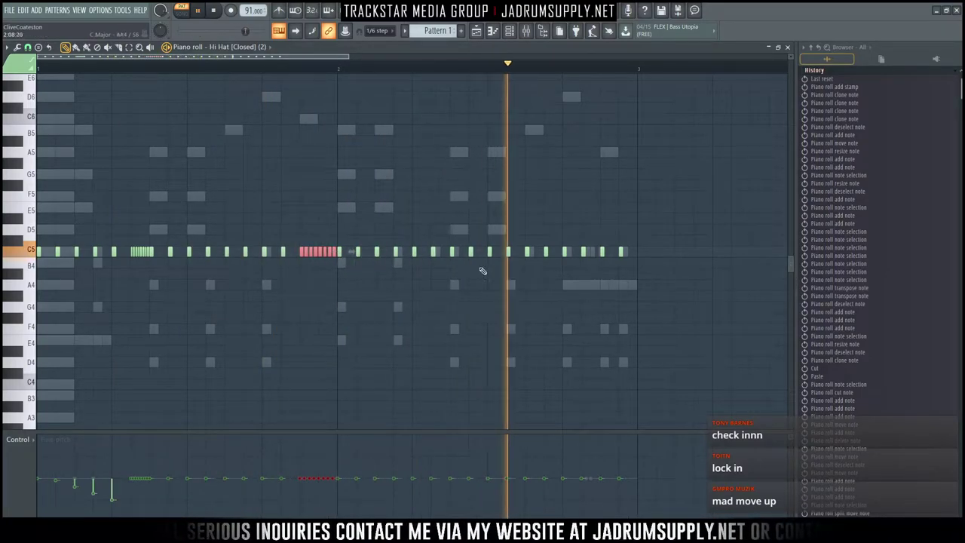
Step: Select the two lengthened hi-hat notes near the end of bar 2 and chop them into short rolls
{"action": "left_click_drag", "start_coordinate": [560, 239], "coordinate": [635, 251]}
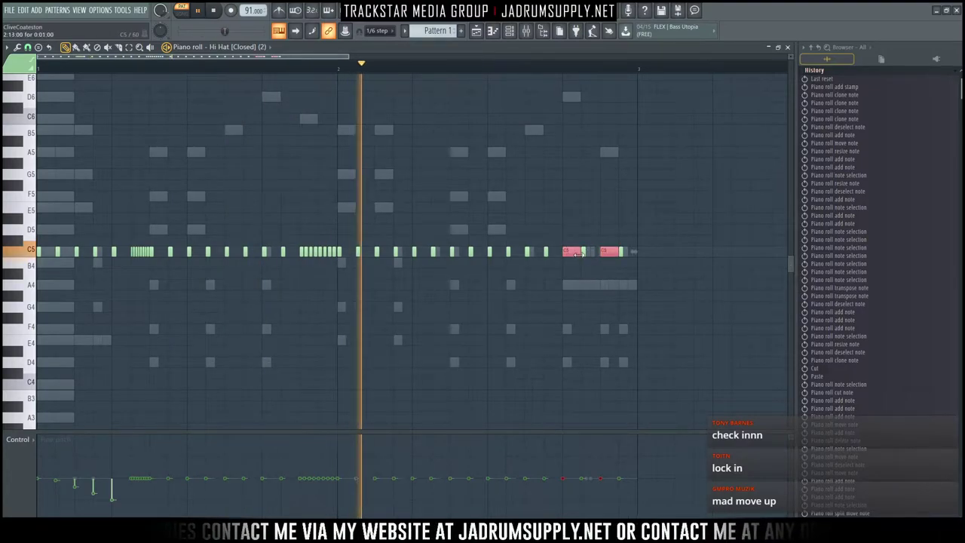
{"action": "key", "text": "alt+u"}
{"action": "key", "text": "Return"}
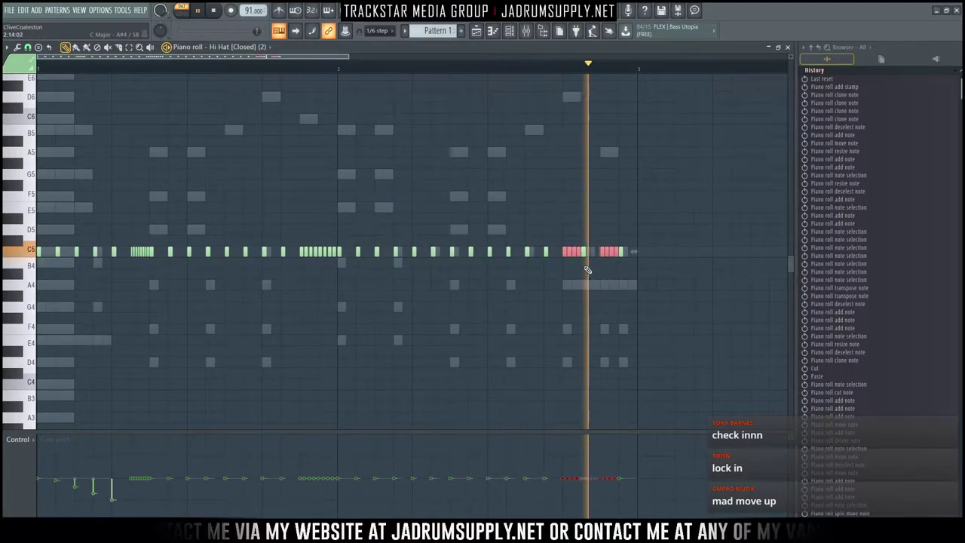
Step: Raise the fine pitch of the first roll at the end of bar 2 and lower the second roll's to about -480 cents
{"action": "left_click_drag", "start_coordinate": [560, 246], "coordinate": [588, 279]}
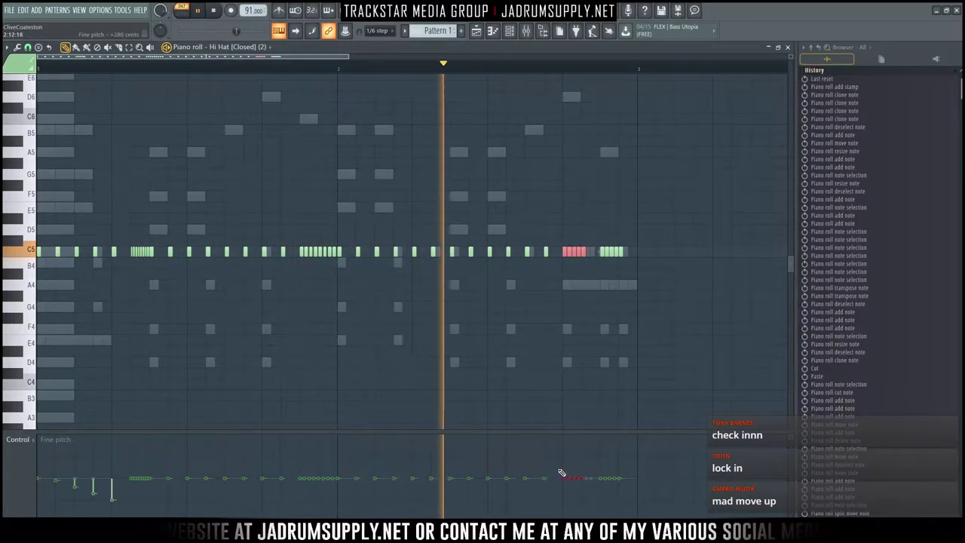
{"action": "left_click_drag", "start_coordinate": [565, 458], "coordinate": [586, 459]}
{"action": "left_click_drag", "start_coordinate": [591, 235], "coordinate": [639, 280]}
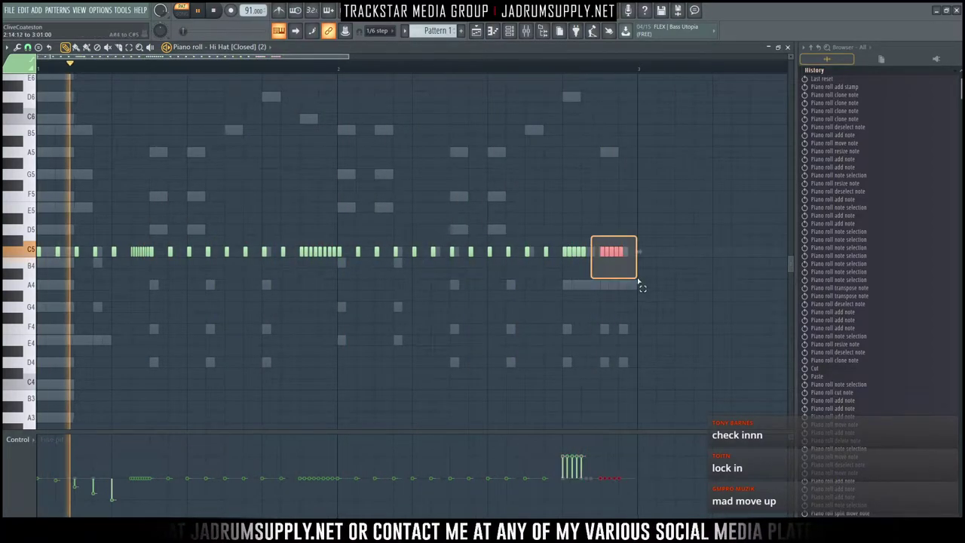
{"action": "left_click_drag", "start_coordinate": [601, 500], "coordinate": [614, 498]}
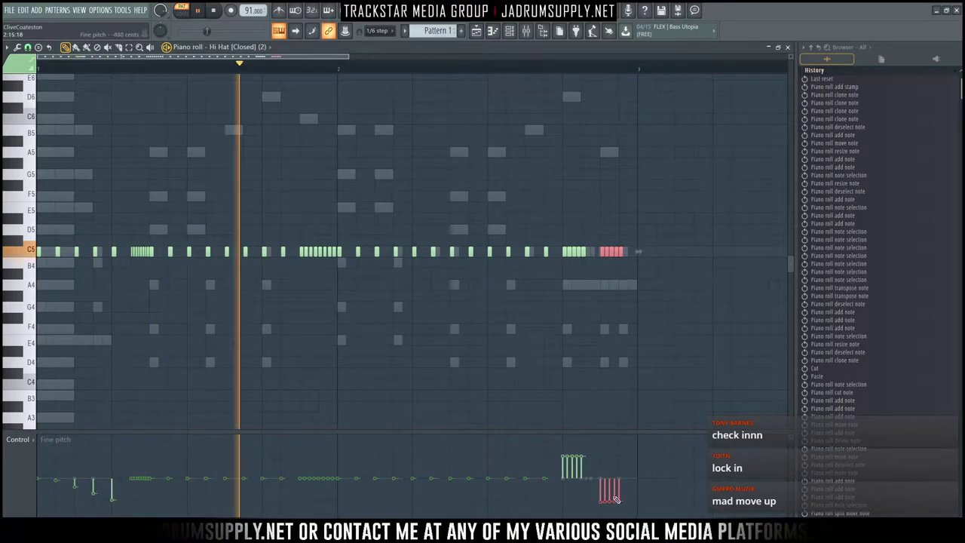
Step: Show velocity in the control lane and slope the velocities of both end-of-bar-2 rolls downward, then clear the note selection
{"action": "left_click", "coordinate": [29, 444]}
{"action": "left_click", "coordinate": [30, 460]}
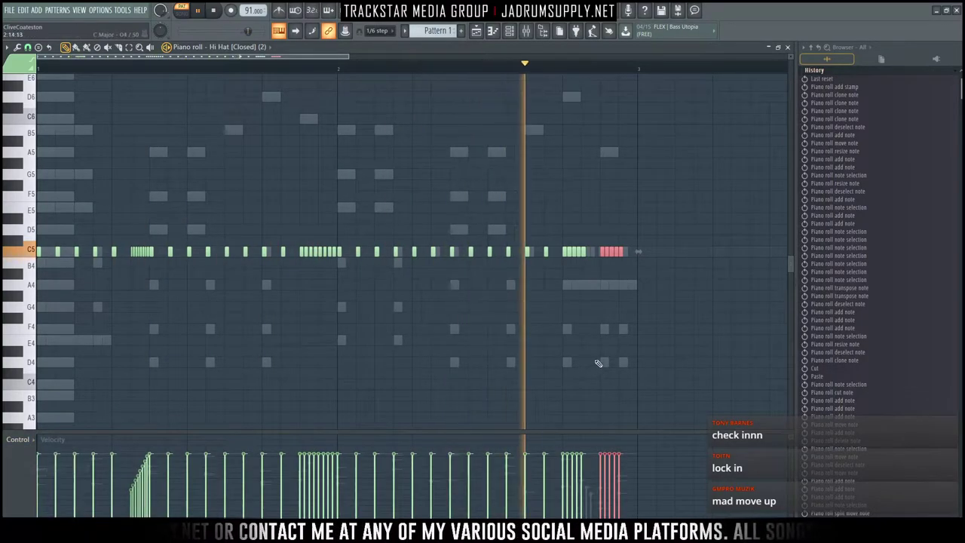
{"action": "left_click_drag", "start_coordinate": [560, 225], "coordinate": [685, 280]}
{"action": "left_click_drag", "start_coordinate": [566, 455], "coordinate": [631, 480]}
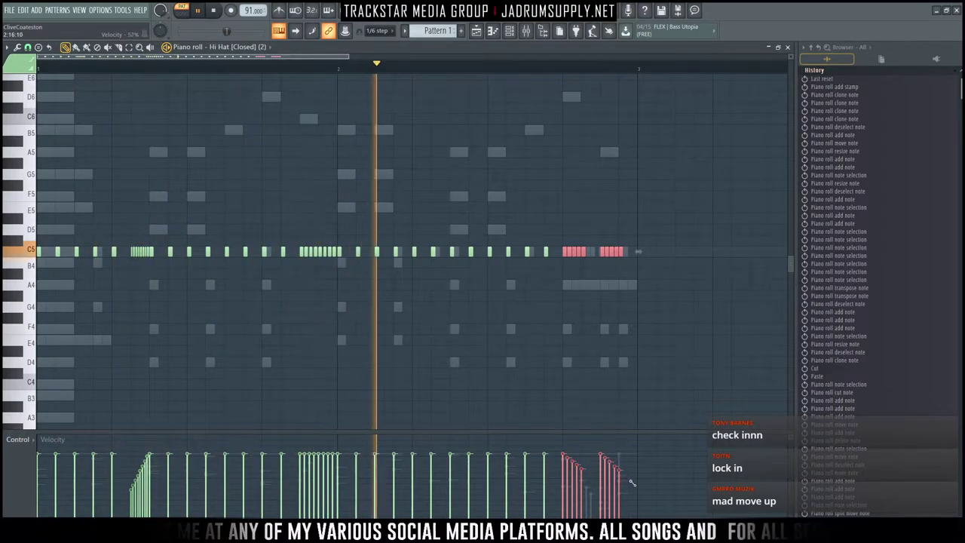
{"action": "left_click", "coordinate": [625, 310], "text": "ctrl"}
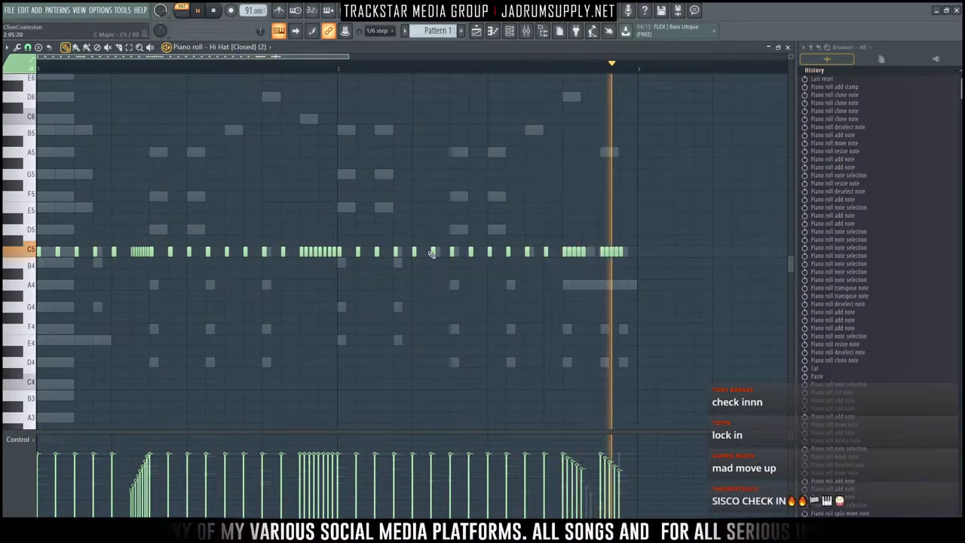
Step: Reopen Traveler on the hi-hat's mixer insert and step through its presets to Nucleus
{"action": "key", "text": "F6"}
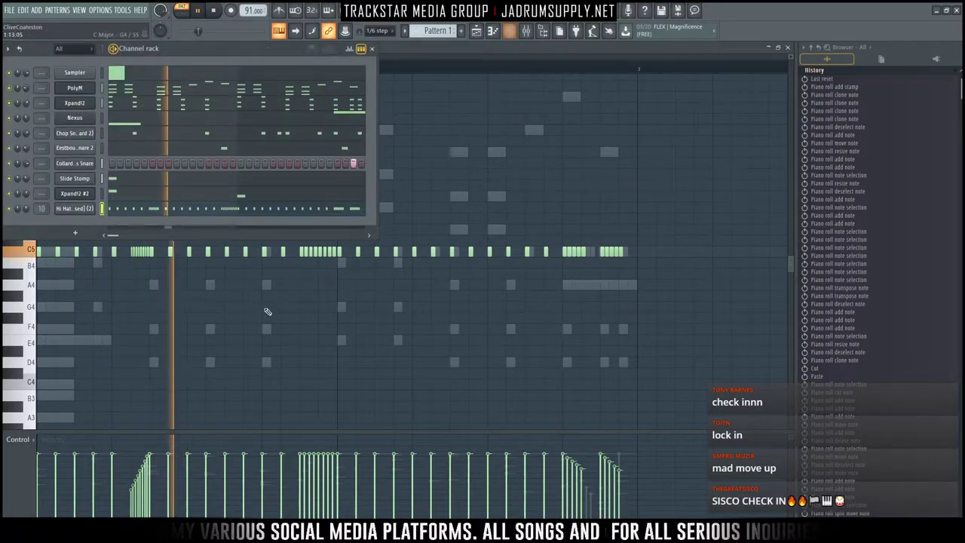
{"action": "left_click", "coordinate": [84, 210]}
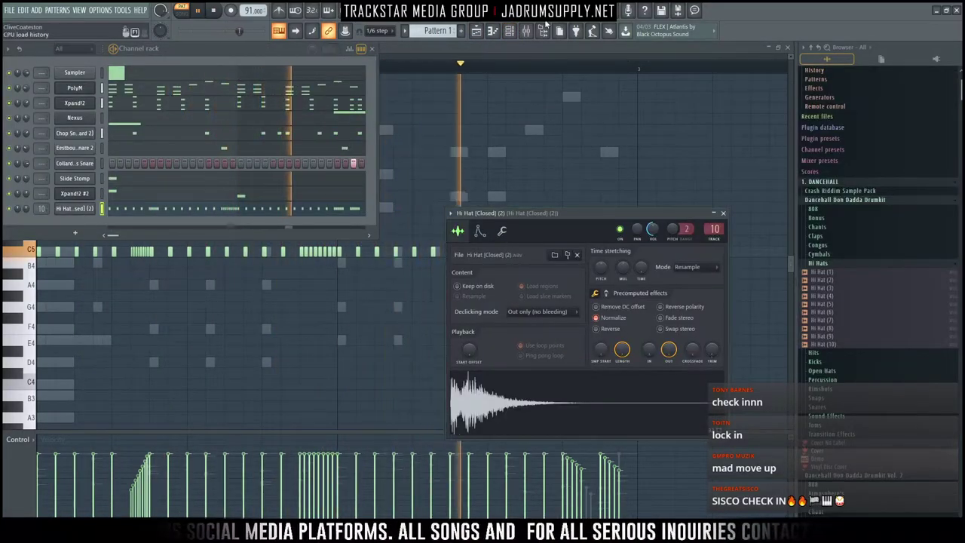
{"action": "key", "text": "F9"}
{"action": "left_click", "coordinate": [107, 307]}
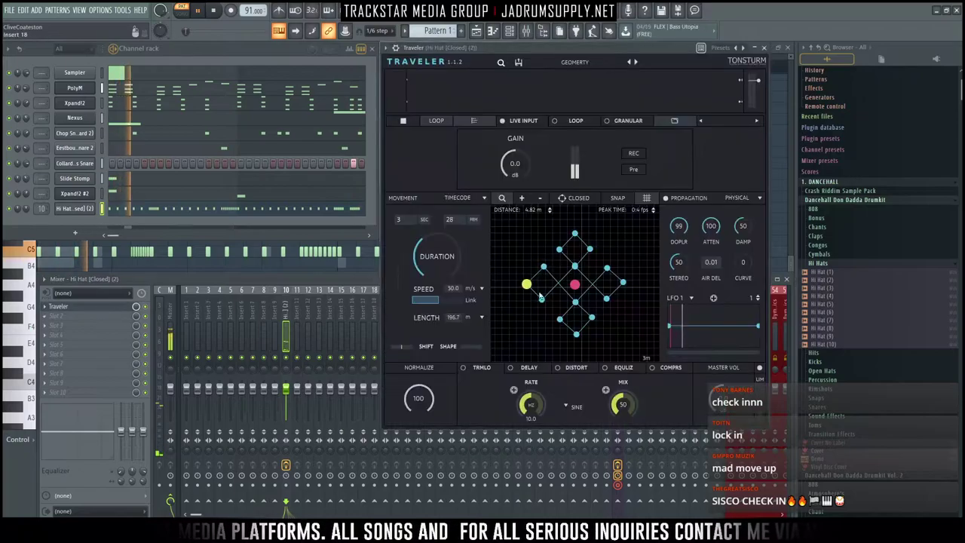
{"action": "left_click", "coordinate": [635, 63]}
{"action": "left_click", "coordinate": [636, 63]}
{"action": "left_click", "coordinate": [636, 63]}
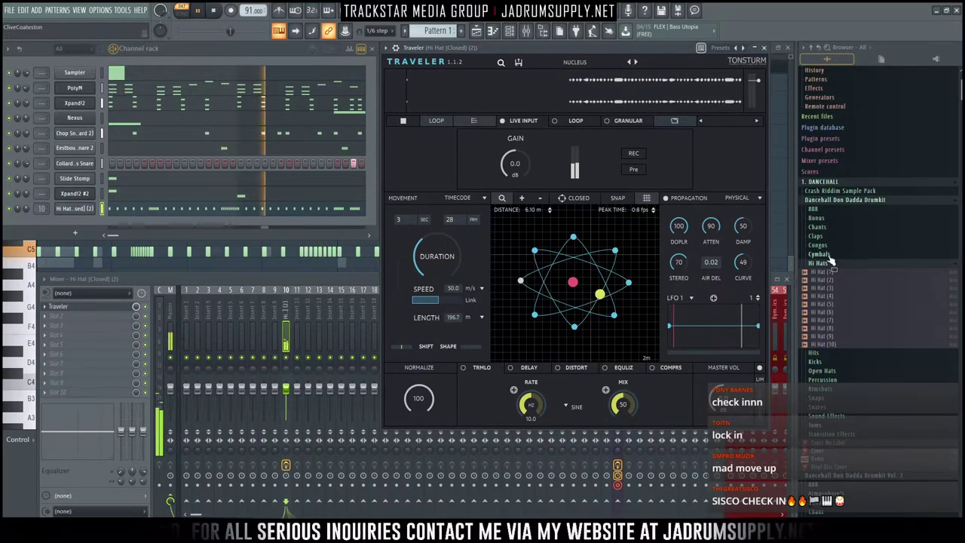
Step: Set Traveler's tremolo mix to 100, change the preset to Infiniti Flower, and close the effect and stop playback
{"action": "key", "text": "space"}
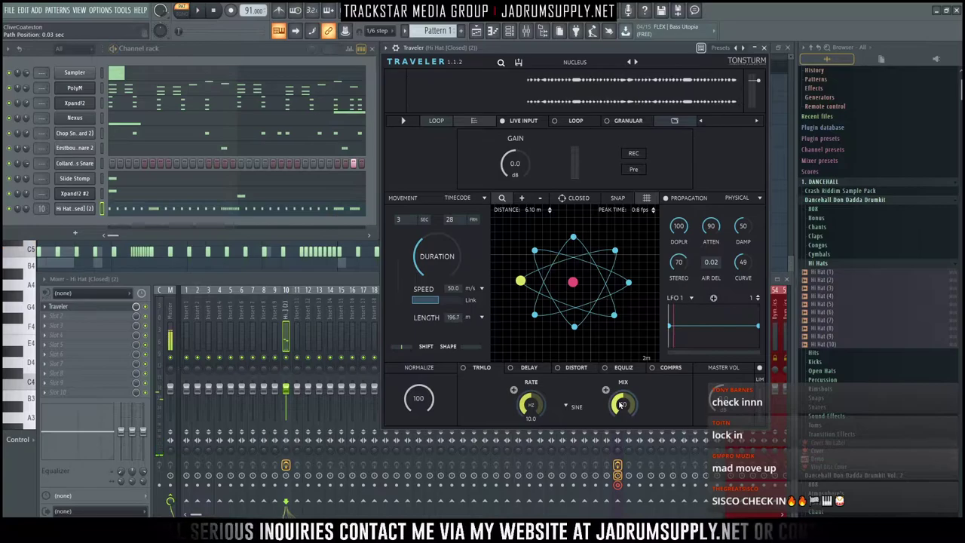
{"action": "key", "text": "space"}
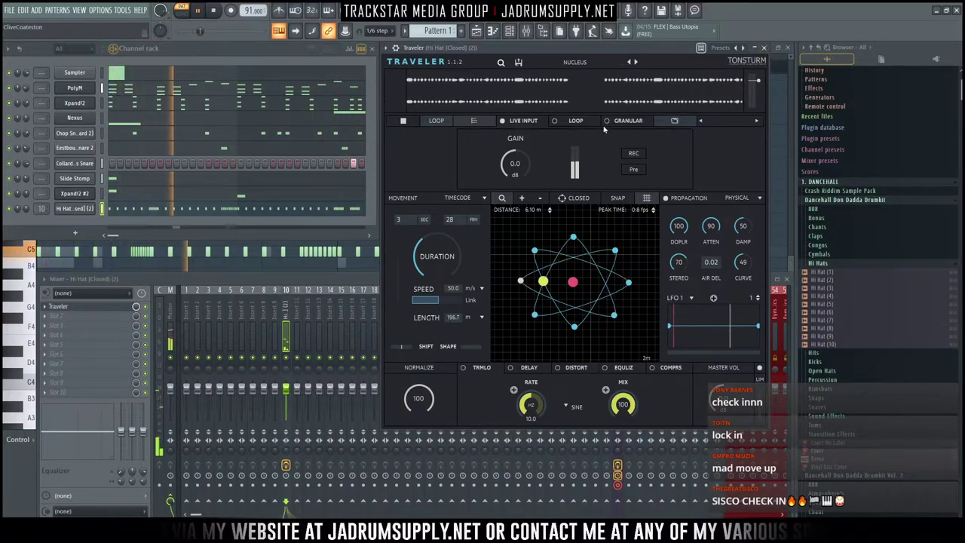
{"action": "left_click", "coordinate": [630, 63]}
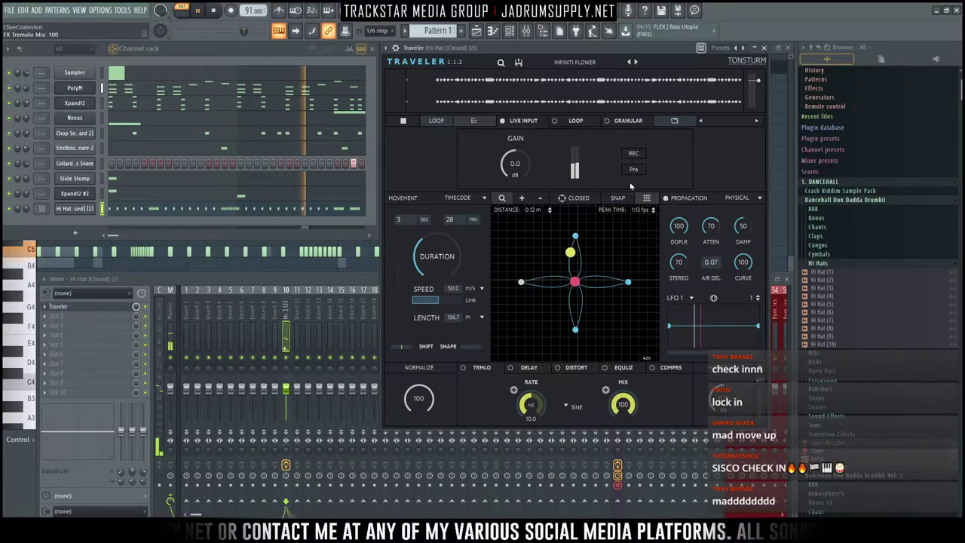
{"action": "left_click", "coordinate": [766, 48]}
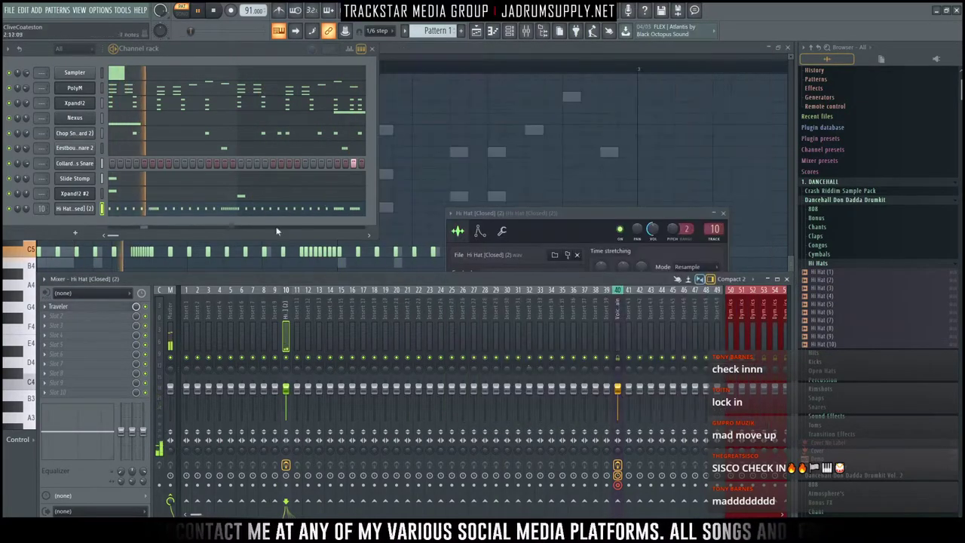
{"action": "key", "text": "space"}
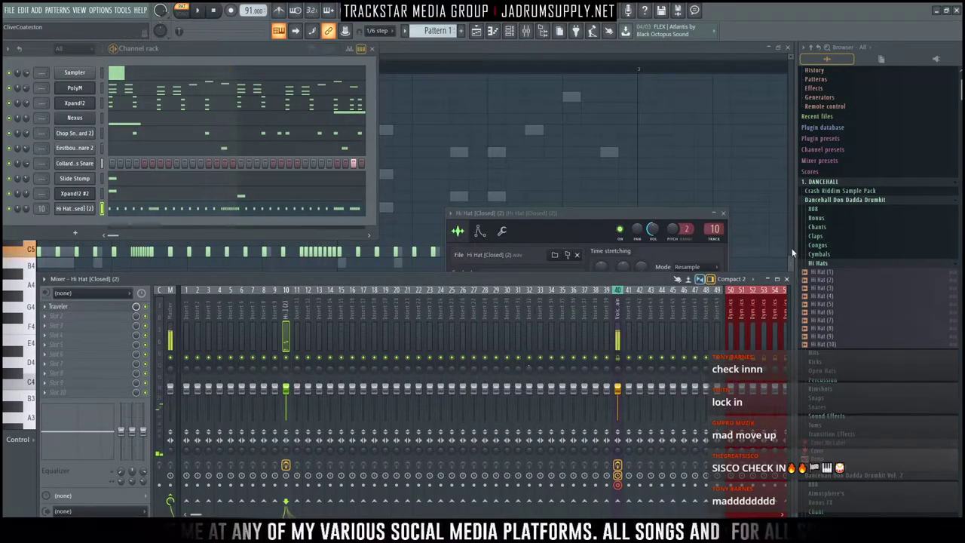
Step: Audition kick samples, including Kick (6), from the Dancehall Don Dadda Drumkit's Kicks folder
{"action": "scroll", "coordinate": [849, 301], "scroll_direction": "down", "scroll_amount": 2}
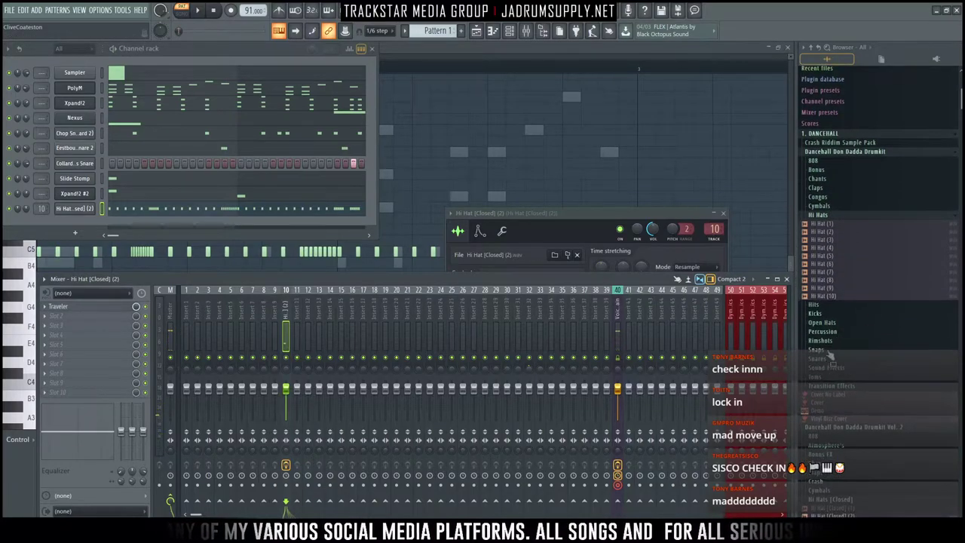
{"action": "left_click", "coordinate": [813, 314]}
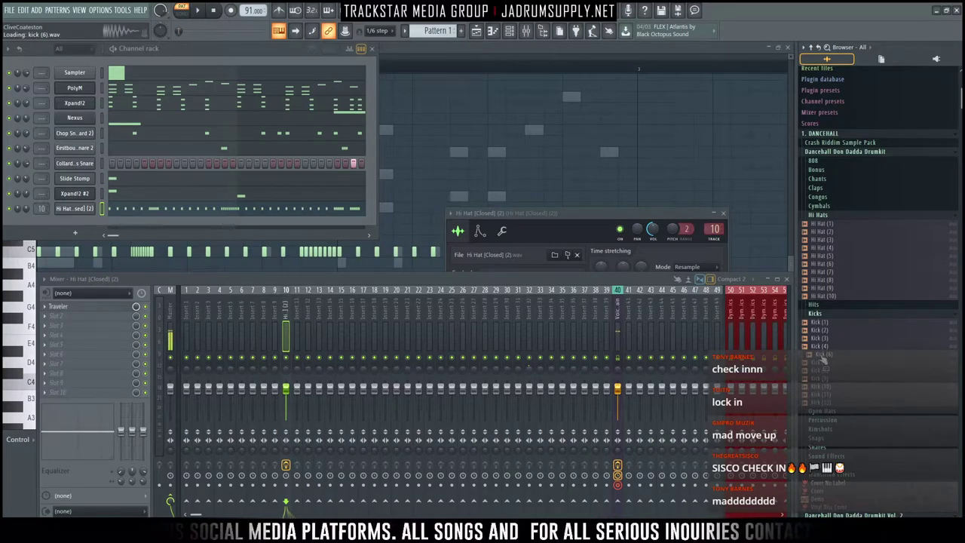
{"action": "scroll", "coordinate": [844, 392], "scroll_direction": "down", "scroll_amount": 6}
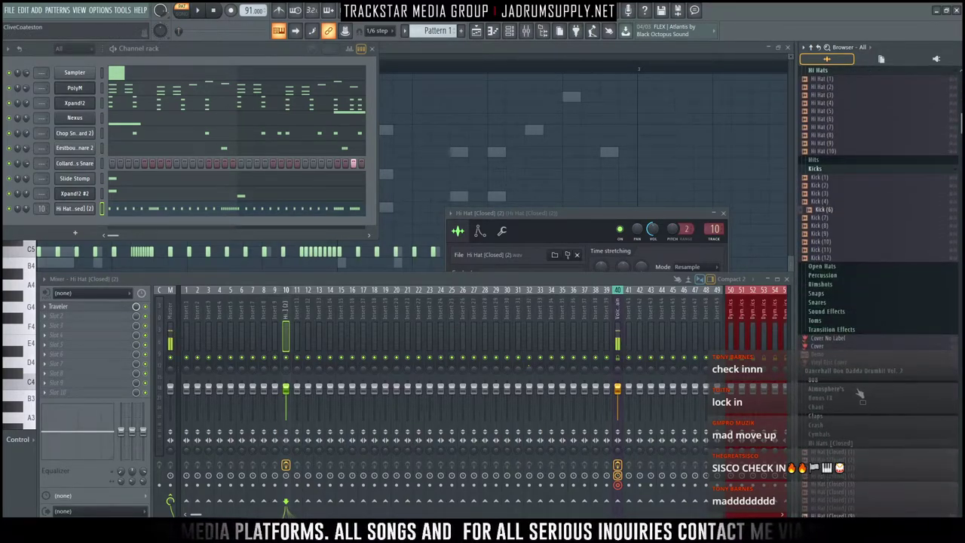
Step: Open the Kick's folder of Yaad Vibes Drumkit Vol. 1 [Blackout Deluxe Edition] and audition its kick samples
{"action": "scroll", "coordinate": [856, 377], "scroll_direction": "down", "scroll_amount": 10}
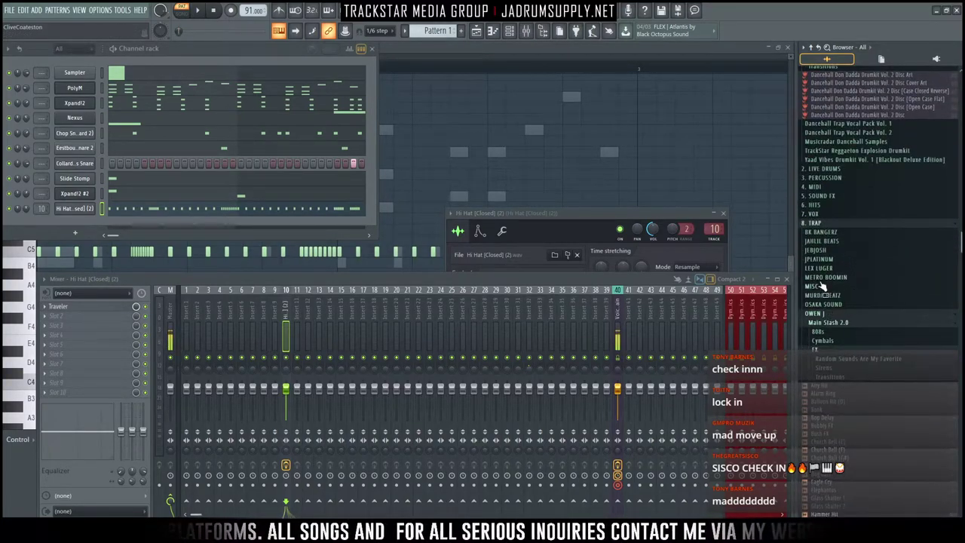
{"action": "left_click", "coordinate": [843, 169]}
{"action": "left_click", "coordinate": [849, 161]}
{"action": "left_click", "coordinate": [817, 233]}
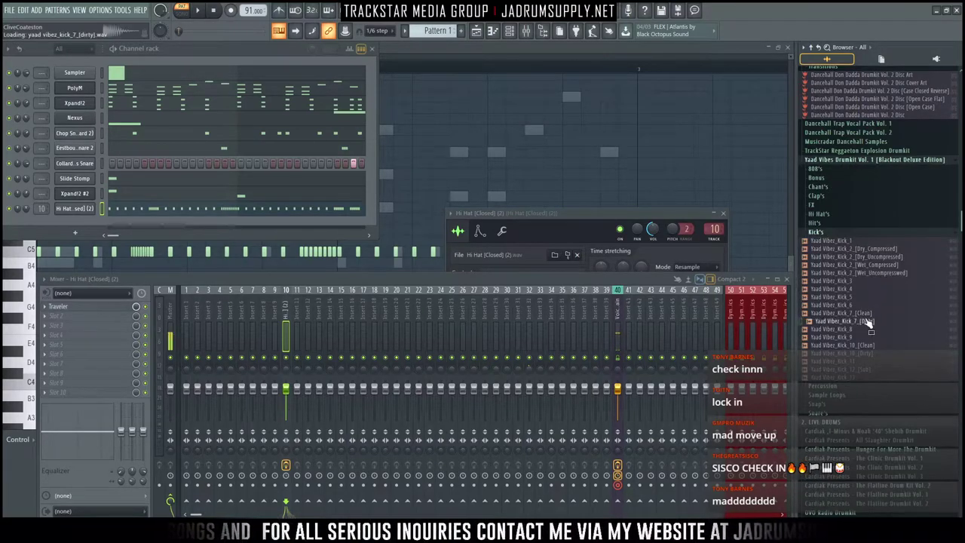
Step: Load Yaad Vibez_Kick_7_[Dirty] into a new channel and place kicks on steps 1, 11, 17 and 27 during playback
{"action": "right_click", "coordinate": [843, 320]}
{"action": "left_click", "coordinate": [887, 333]}
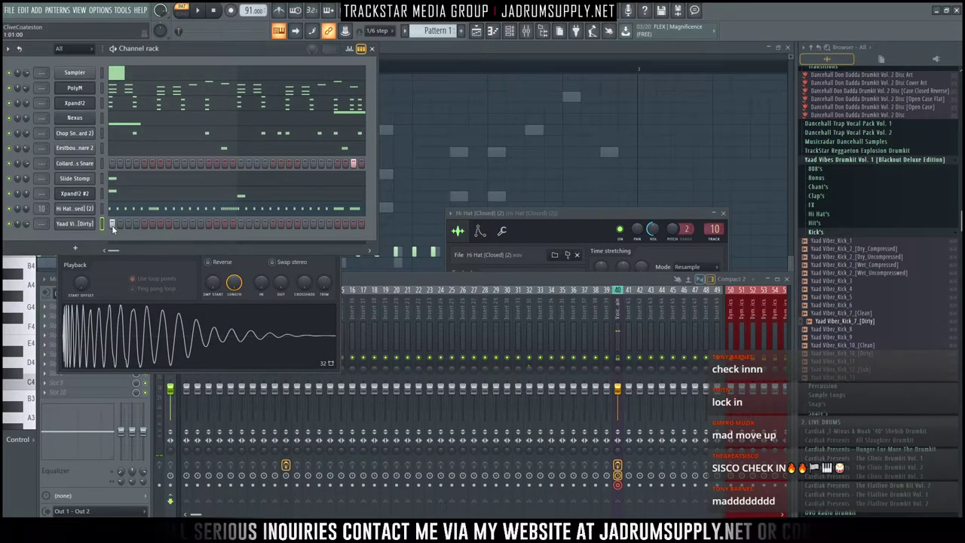
{"action": "key", "text": "space"}
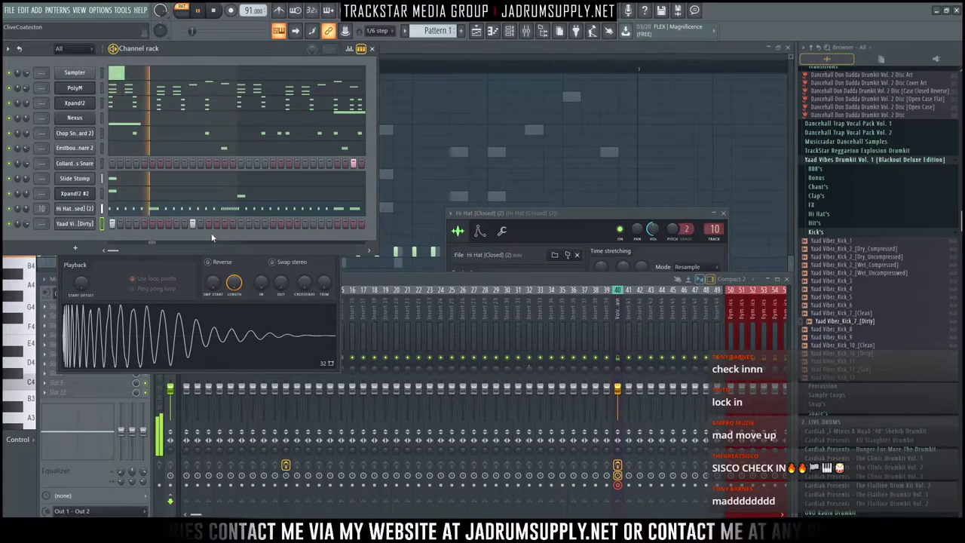
{"action": "left_click", "coordinate": [241, 224]}
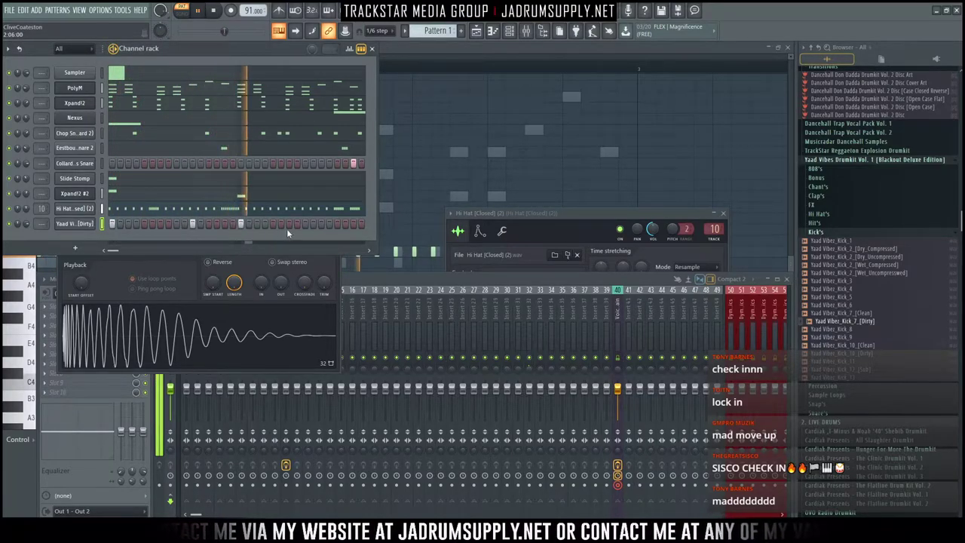
{"action": "left_click", "coordinate": [321, 224]}
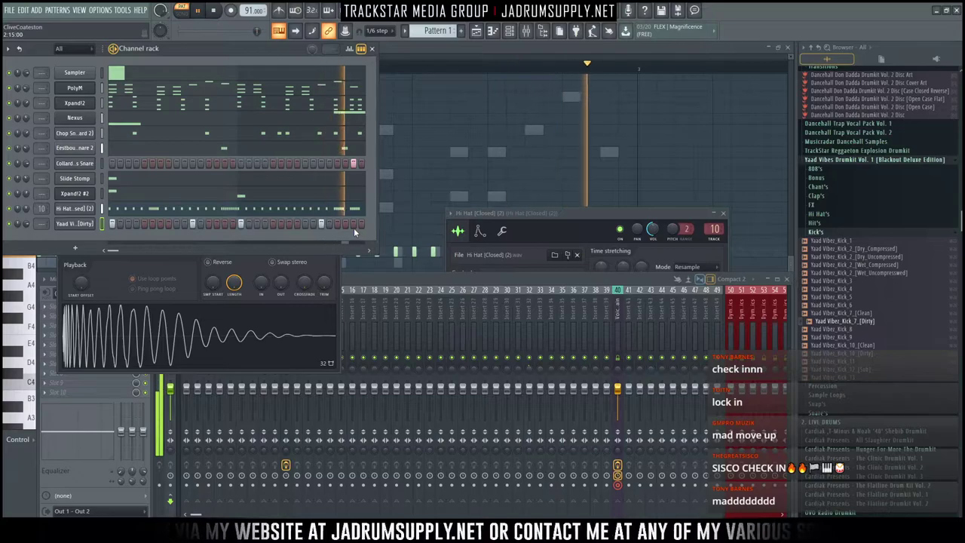
Step: Add a fifth C5 kick note at step 15 of bar 2 in the kick's piano roll and audition it
{"action": "right_click", "coordinate": [98, 224]}
{"action": "left_click", "coordinate": [121, 225]}
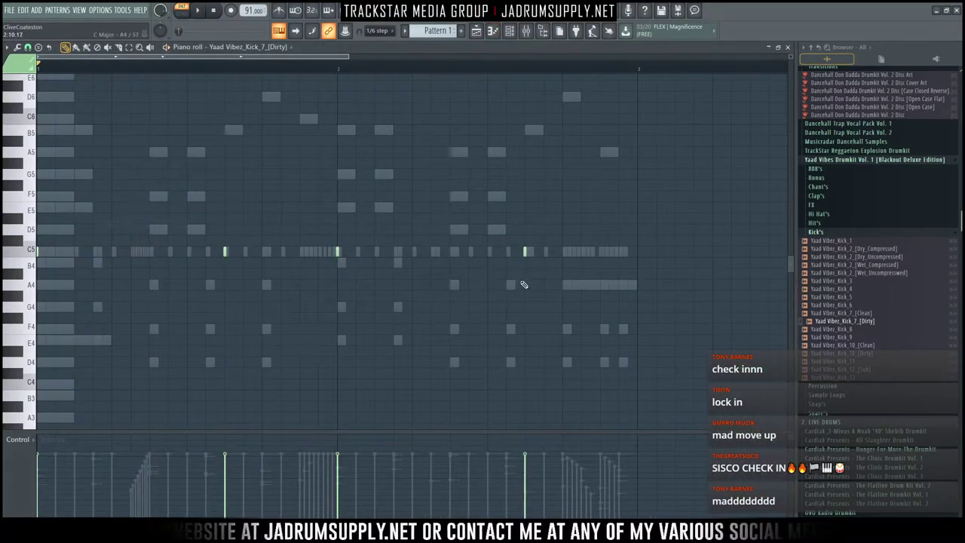
{"action": "scroll", "coordinate": [362, 69], "scroll_direction": "down", "scroll_amount": 4}
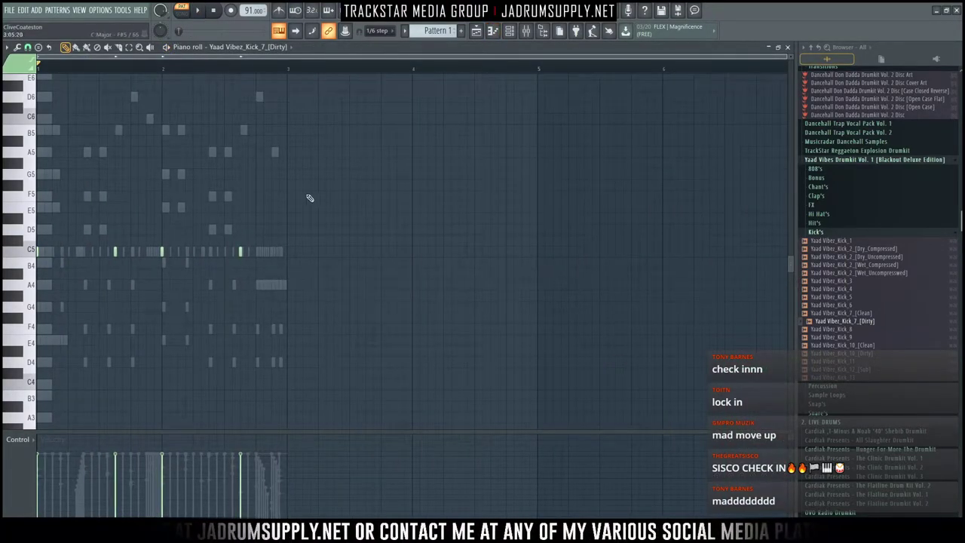
{"action": "left_click", "coordinate": [509, 34]}
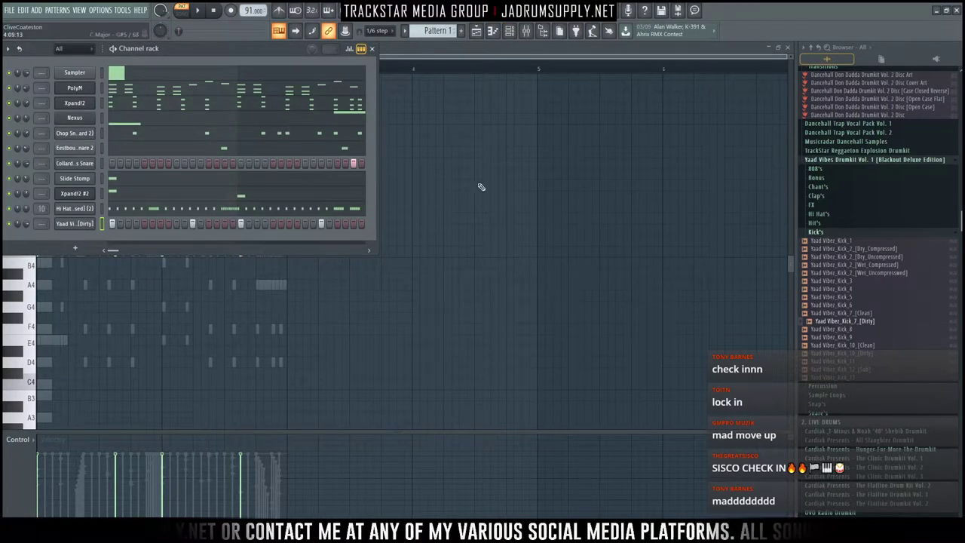
{"action": "right_click", "coordinate": [222, 271]}
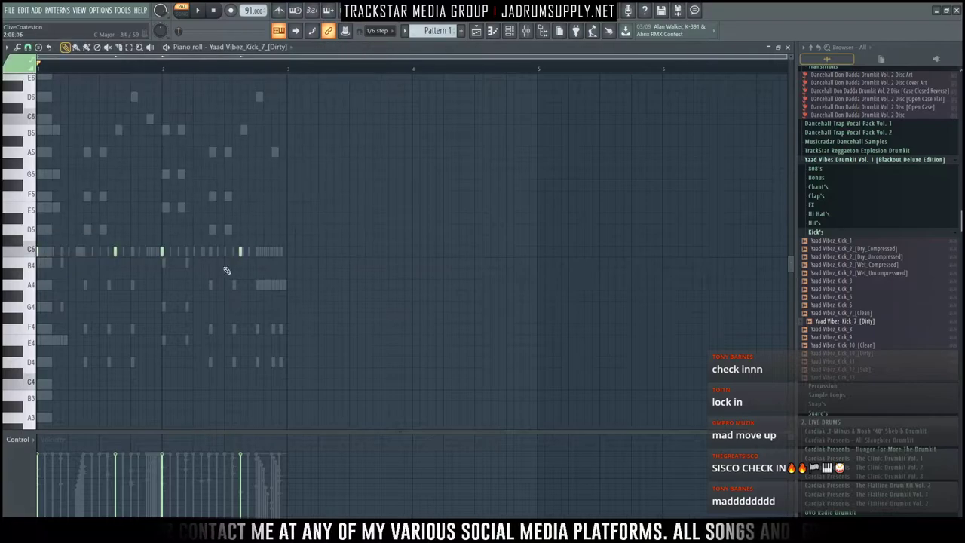
{"action": "scroll", "coordinate": [253, 201], "scroll_direction": "up", "scroll_amount": 4}
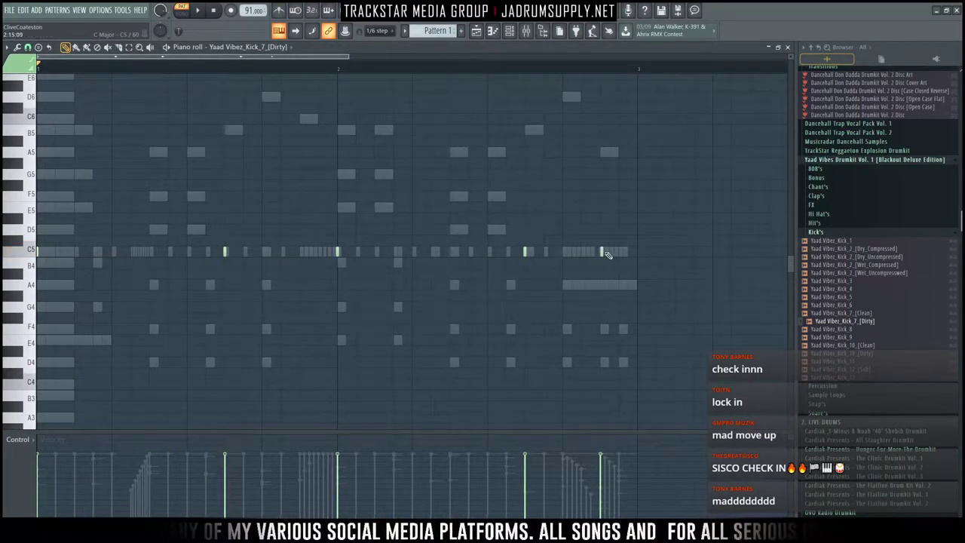
{"action": "key", "text": "space"}
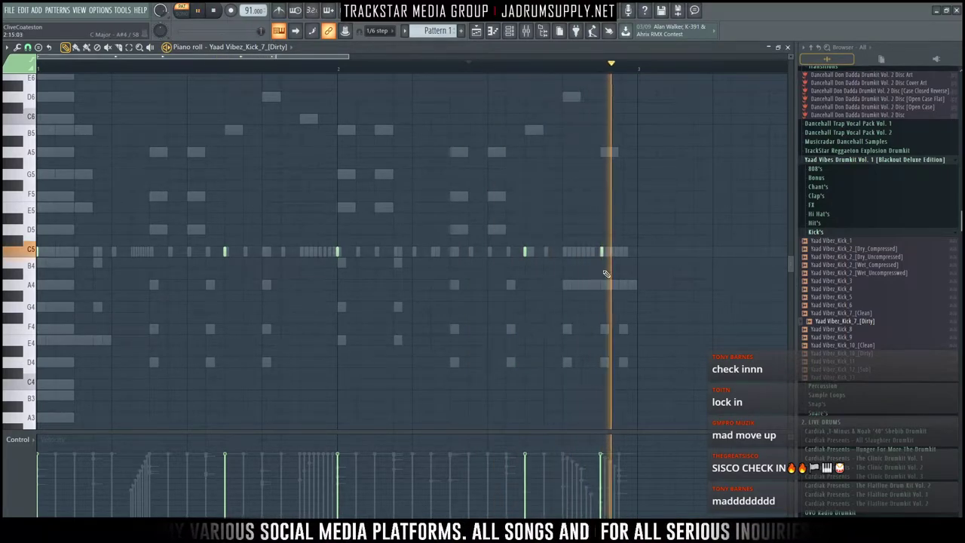
{"action": "key", "text": "space"}
{"action": "left_click", "coordinate": [510, 31]}
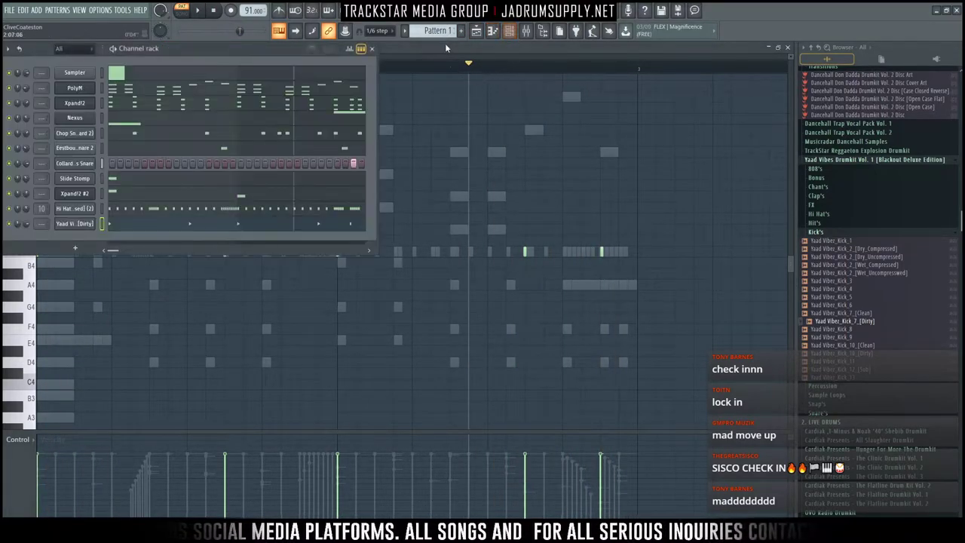
Step: Raise the tempo to 100 BPM, restretch all channels and play the pattern at that speed
{"action": "key", "text": "space"}
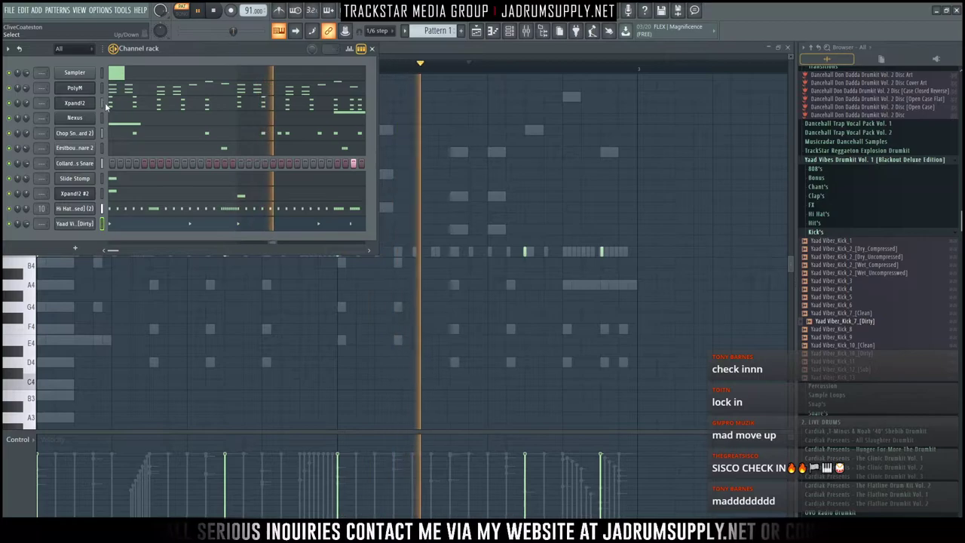
{"action": "key", "text": "space"}
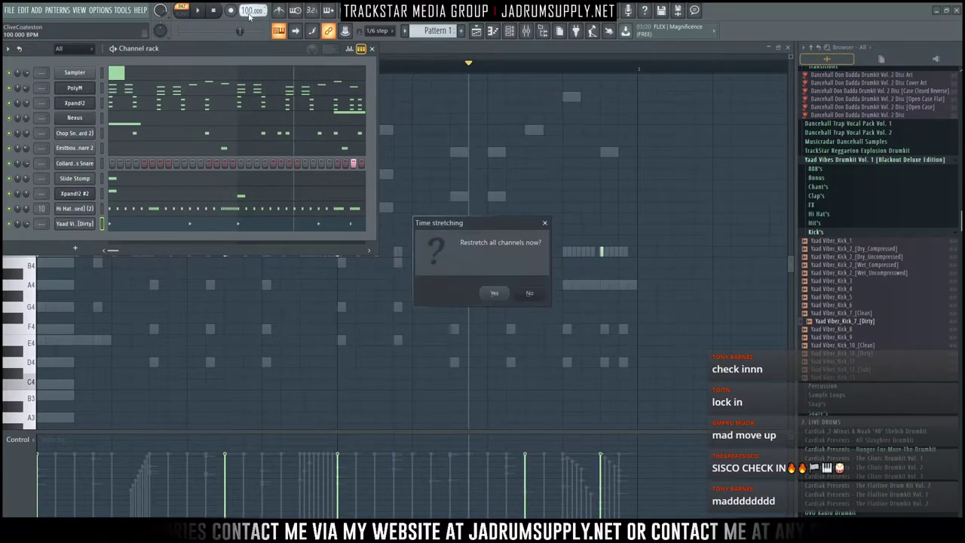
{"action": "key", "text": "Return"}
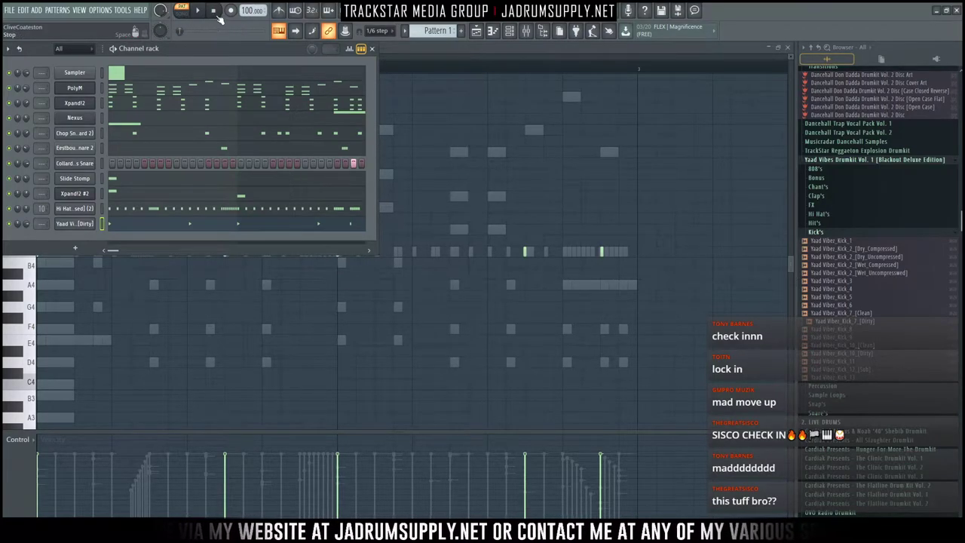
{"action": "key", "text": "space"}
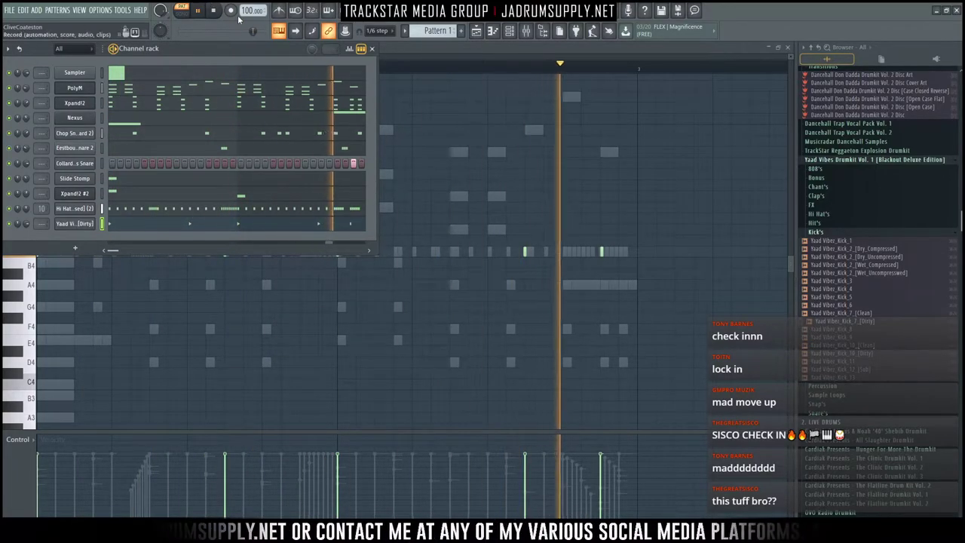
Step: Stop playback, set the project tempo to 90 BPM and restretch all channels
{"action": "left_click", "coordinate": [214, 10]}
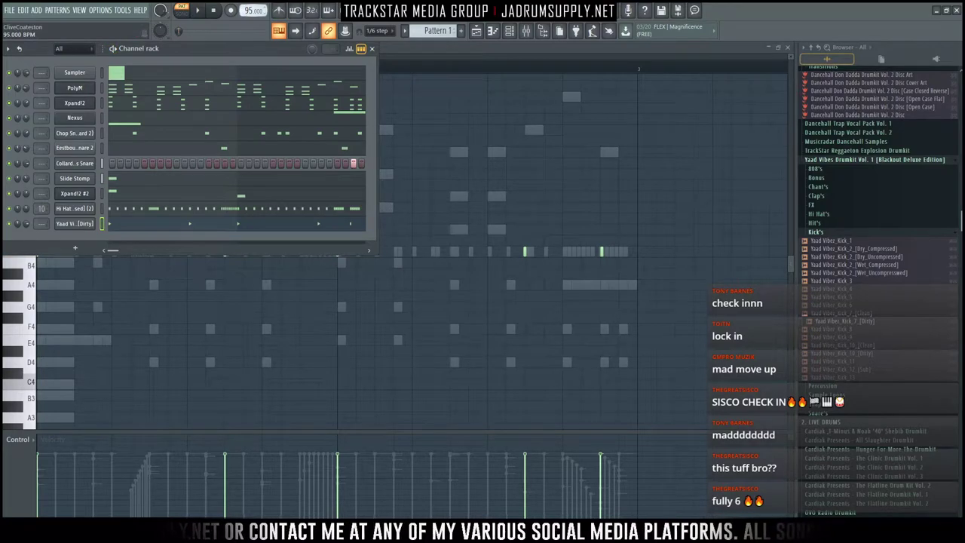
{"action": "left_click_drag", "start_coordinate": [249, 10], "coordinate": [225, 133]}
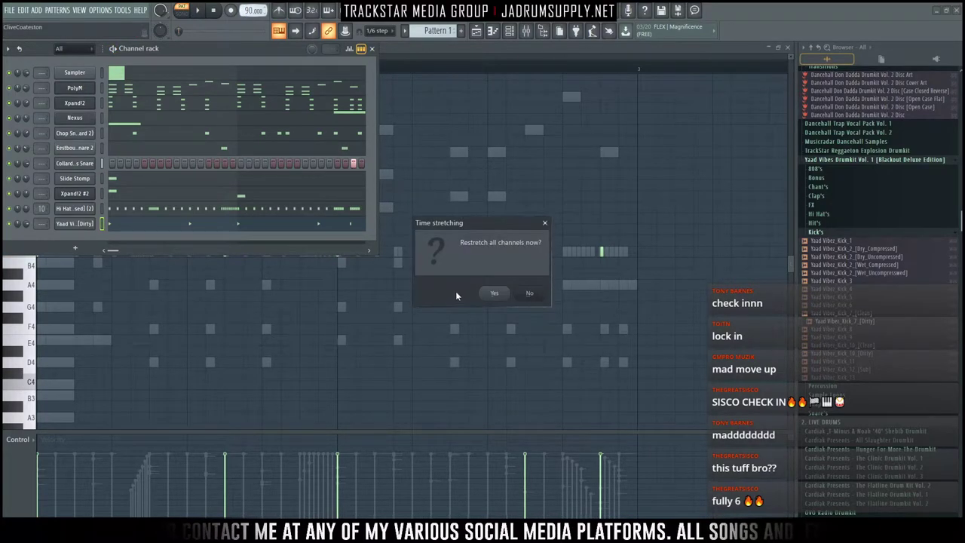
{"action": "left_click", "coordinate": [490, 293]}
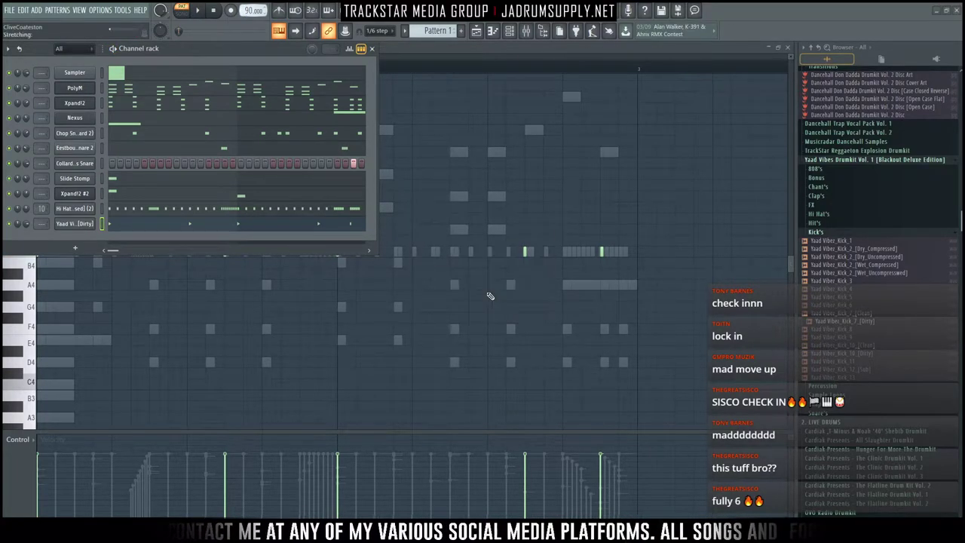
{"action": "left_click", "coordinate": [75, 251]}
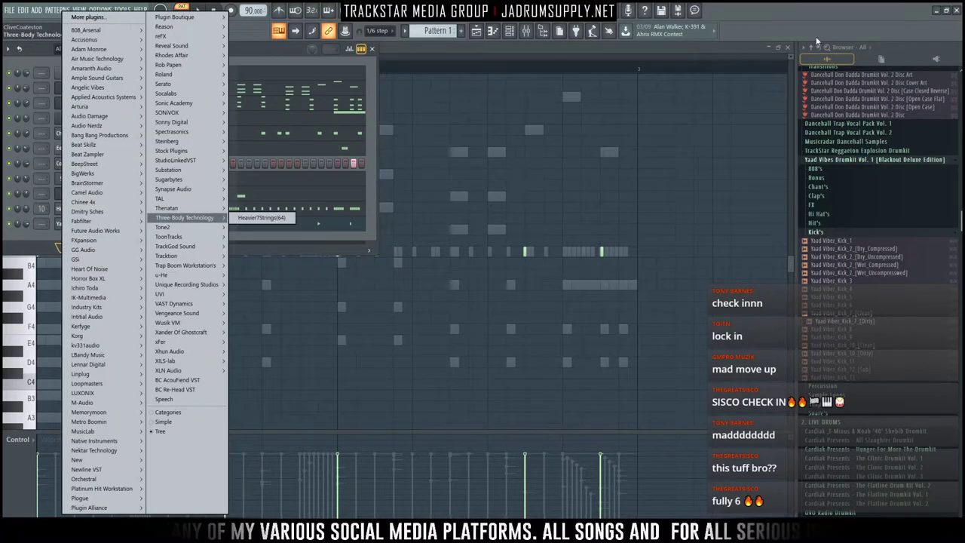
{"action": "left_click", "coordinate": [811, 48]}
{"action": "left_click", "coordinate": [811, 138]}
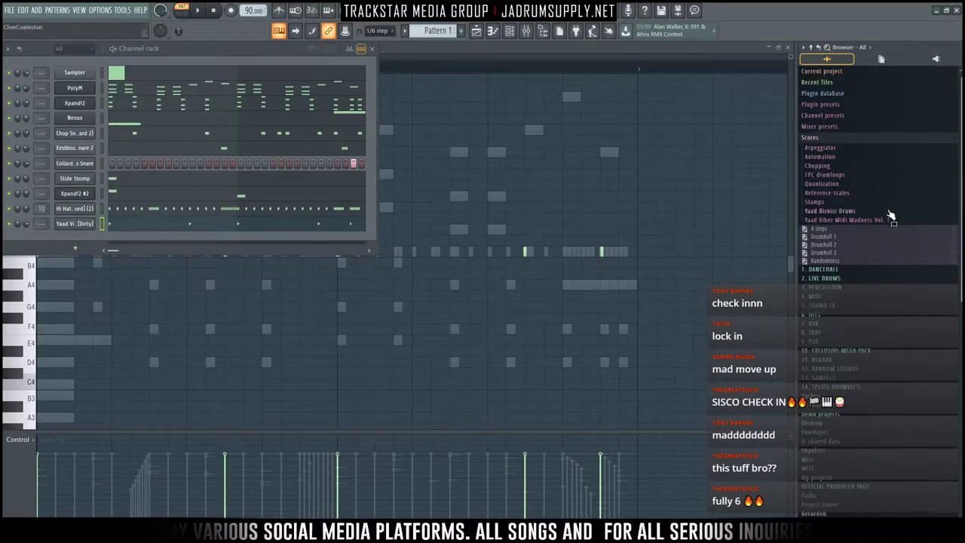
{"action": "left_click", "coordinate": [872, 228]}
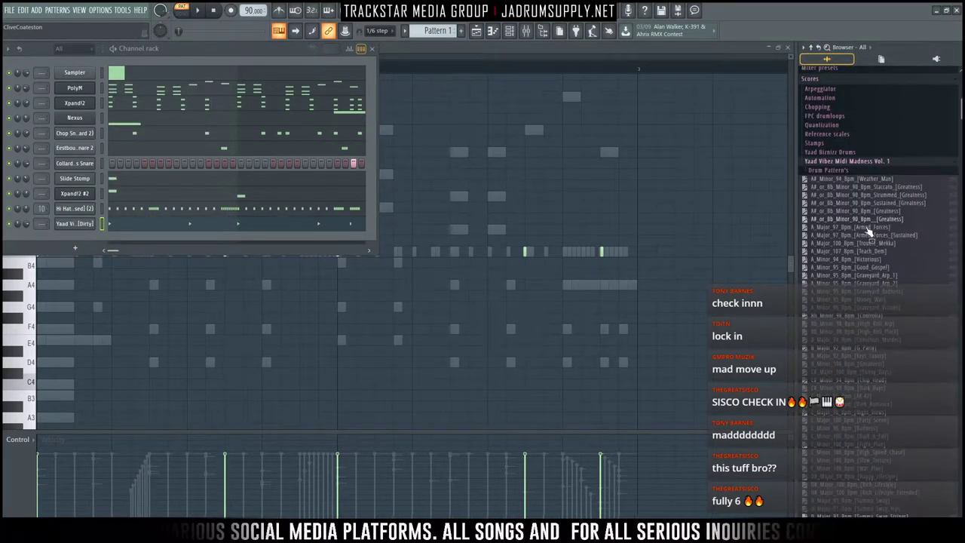
{"action": "left_click", "coordinate": [834, 170]}
{"action": "left_click", "coordinate": [819, 79]}
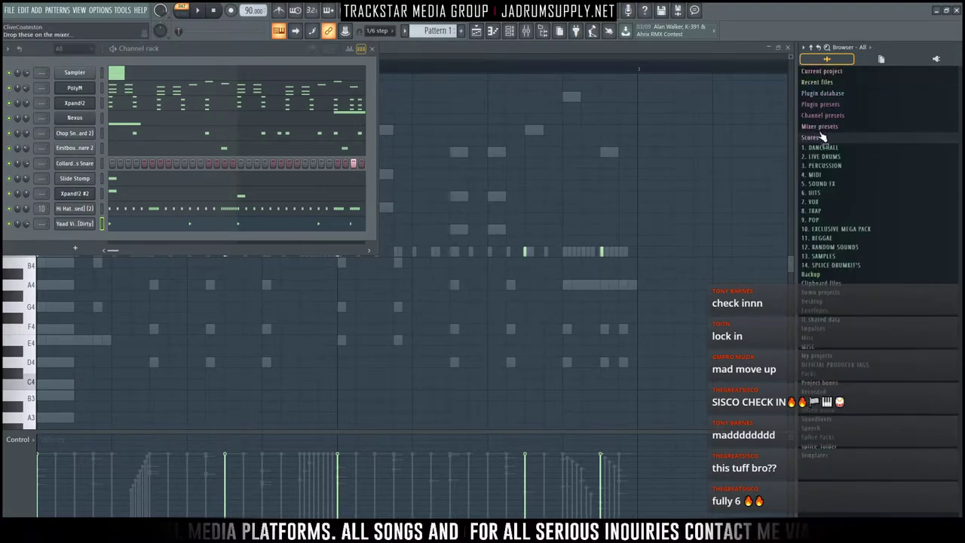
Step: Load the Signature_808_TMG channel preset into a new channel
{"action": "left_click", "coordinate": [840, 117]}
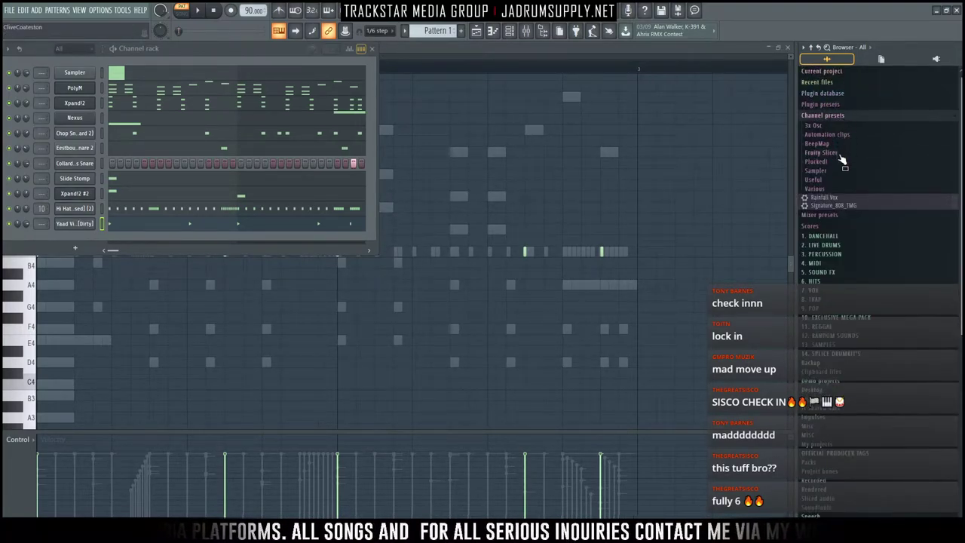
{"action": "right_click", "coordinate": [835, 208]}
{"action": "left_click", "coordinate": [857, 218]}
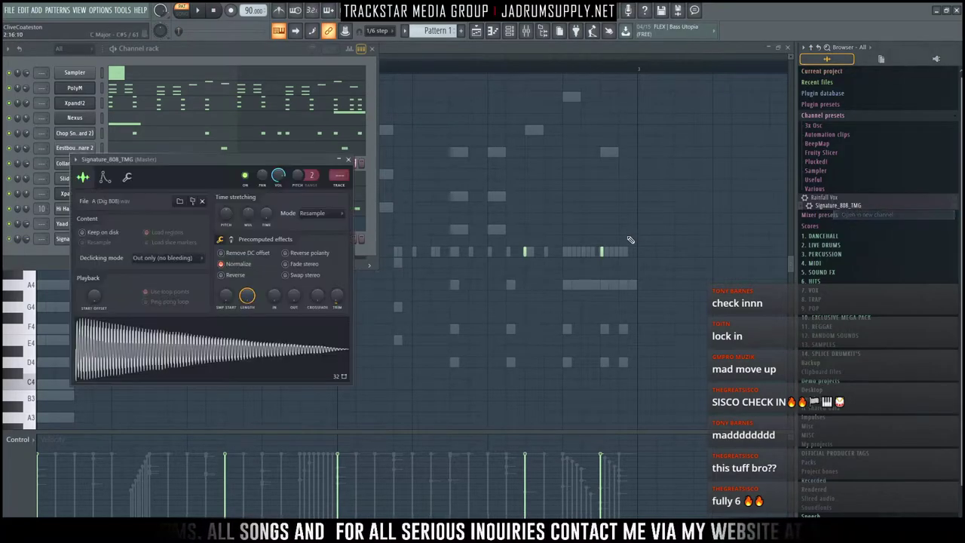
Step: Examine the 808 channel's root note in its instrument settings and open its piano roll
{"action": "left_click", "coordinate": [106, 179]}
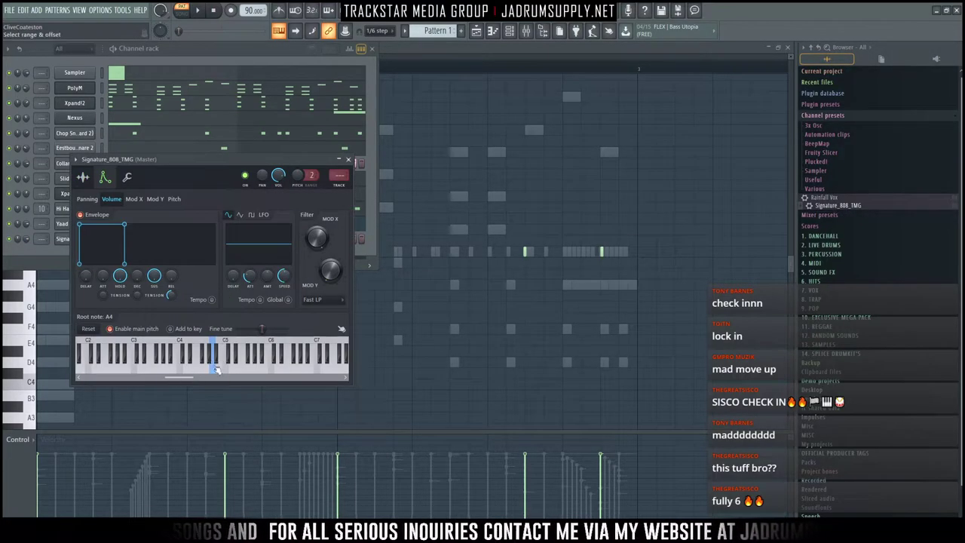
{"action": "left_click", "coordinate": [57, 255]}
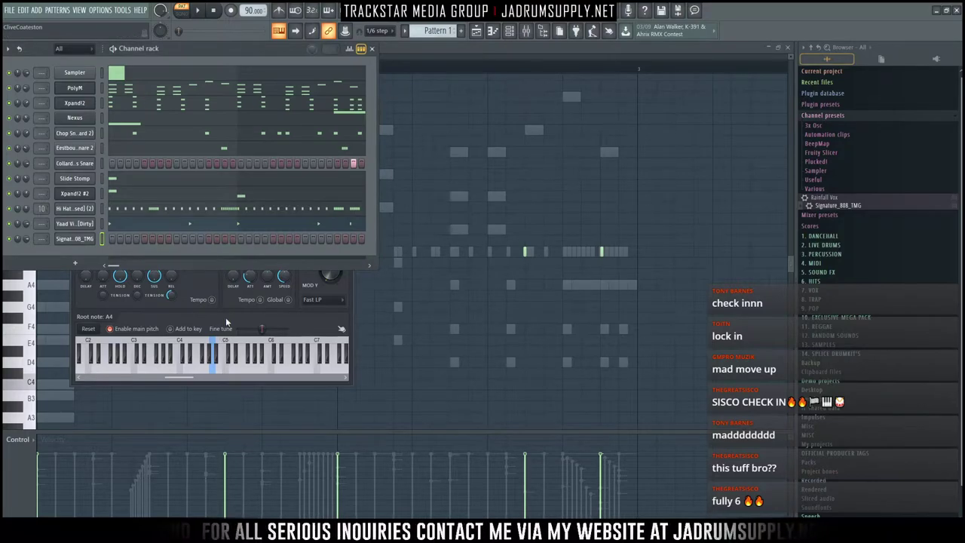
{"action": "left_click", "coordinate": [226, 323]}
{"action": "left_click", "coordinate": [53, 253]}
{"action": "right_click", "coordinate": [79, 234]}
{"action": "left_click", "coordinate": [112, 241]}
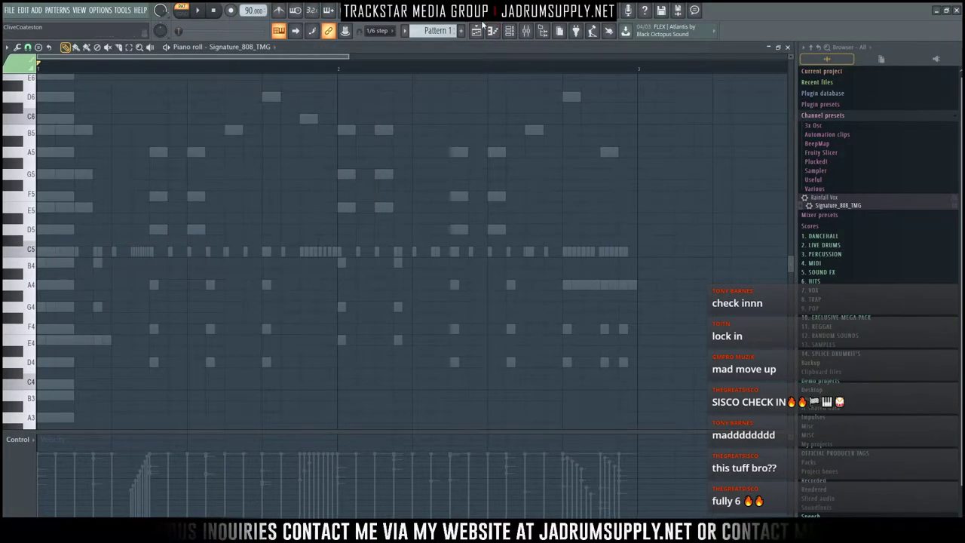
Step: Copy the kick's note pattern into the Signature_808_TMG channel and move the notes to A4 during playback
{"action": "left_click", "coordinate": [509, 31]}
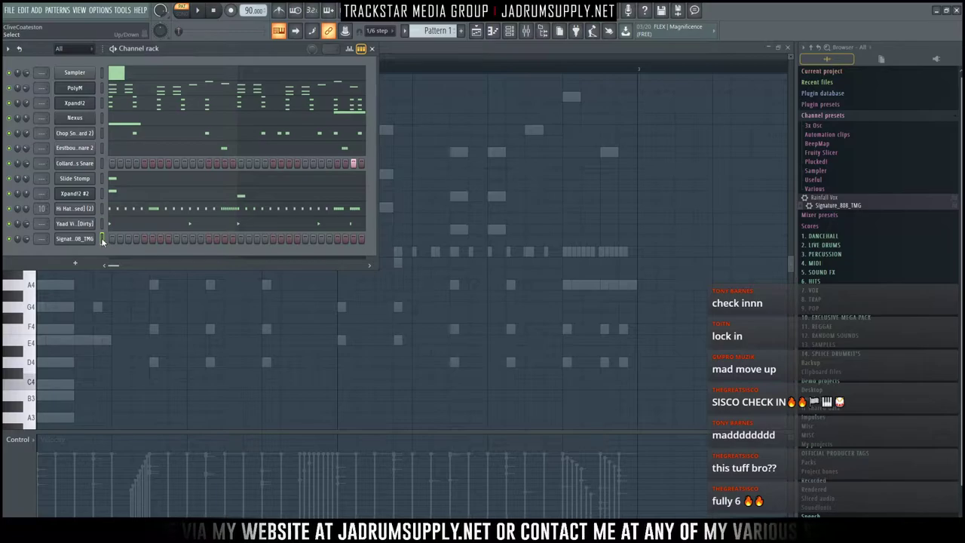
{"action": "left_click", "coordinate": [155, 240]}
{"action": "key", "text": "space"}
{"action": "left_click_drag", "start_coordinate": [37, 253], "coordinate": [25, 285]}
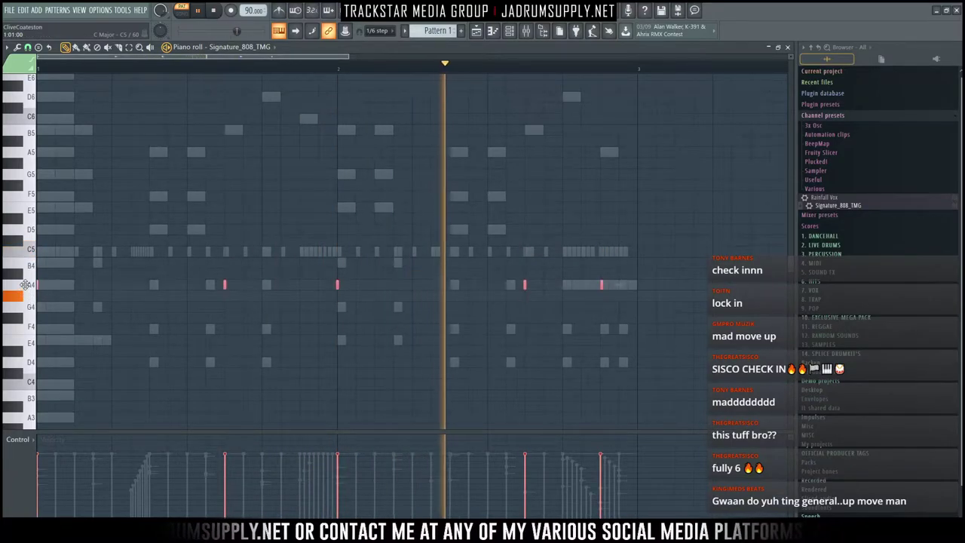
Step: Transpose the selected 808 notes down through G4 to E4, auditioning the pitches against the pattern
{"action": "scroll", "coordinate": [41, 279], "scroll_direction": "down", "scroll_amount": 1}
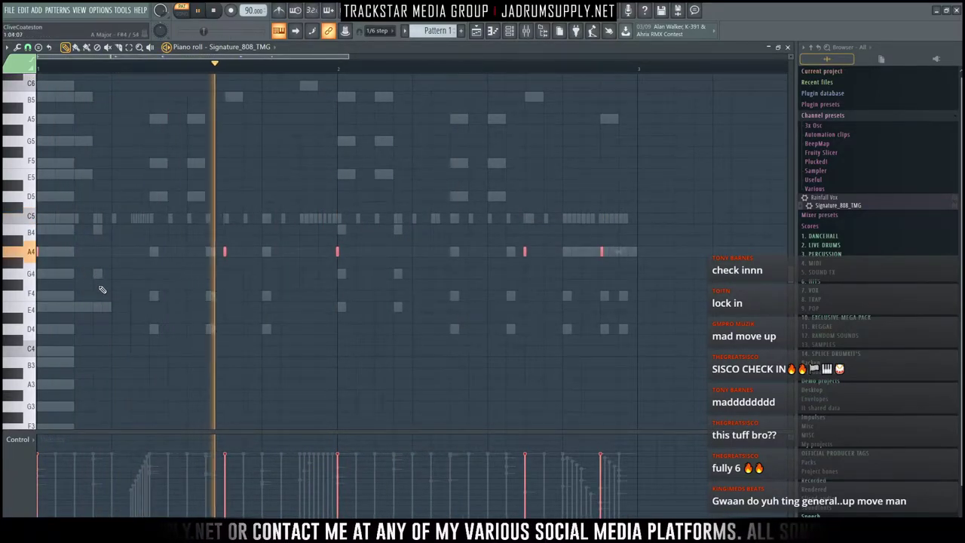
{"action": "key", "text": "space"}
{"action": "scroll", "coordinate": [31, 276], "scroll_direction": "down", "scroll_amount": 1}
{"action": "key", "text": "space"}
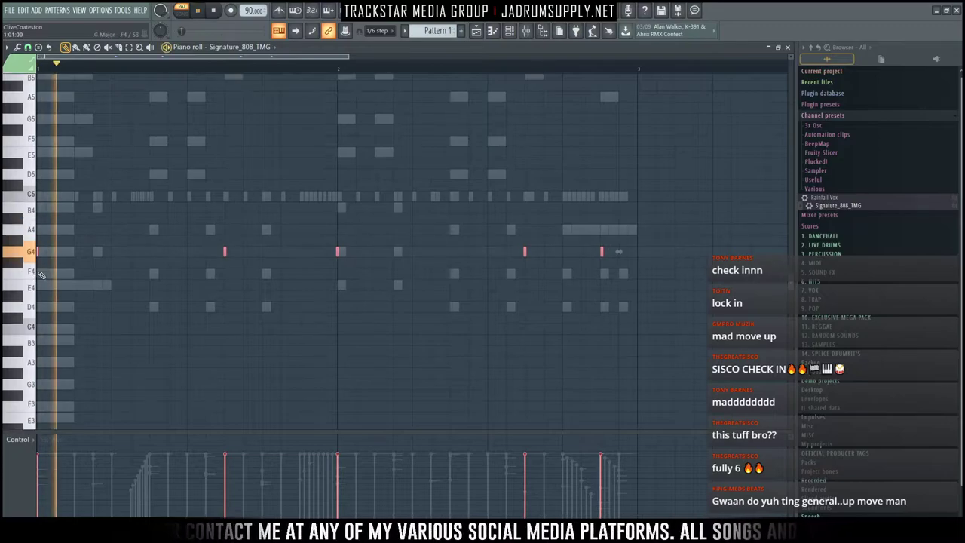
{"action": "scroll", "coordinate": [36, 268], "scroll_direction": "down", "scroll_amount": 1}
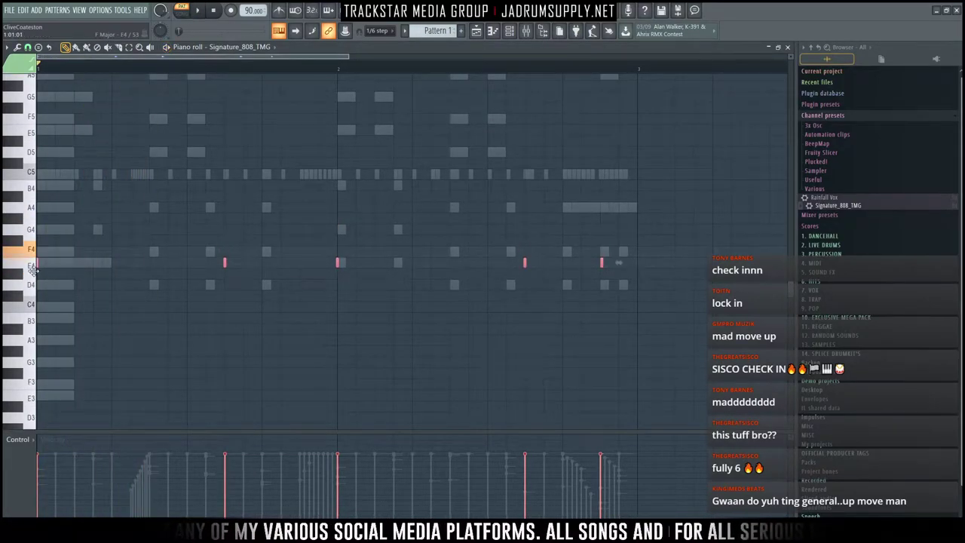
{"action": "scroll", "coordinate": [33, 267], "scroll_direction": "down", "scroll_amount": 1}
Step: Audition the 808 line on E4 and apply quick legato so each note extends to the next
{"action": "key", "text": "space"}
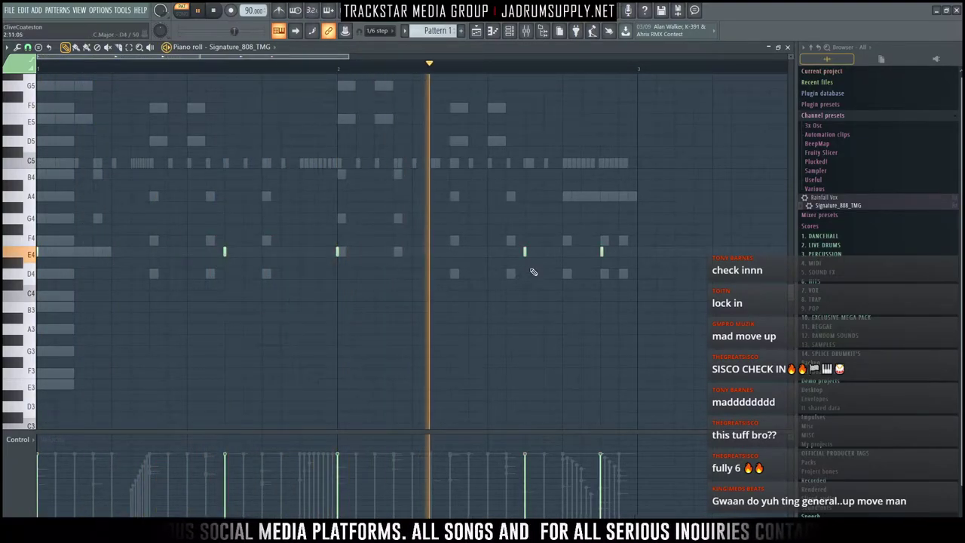
{"action": "key", "text": "space"}
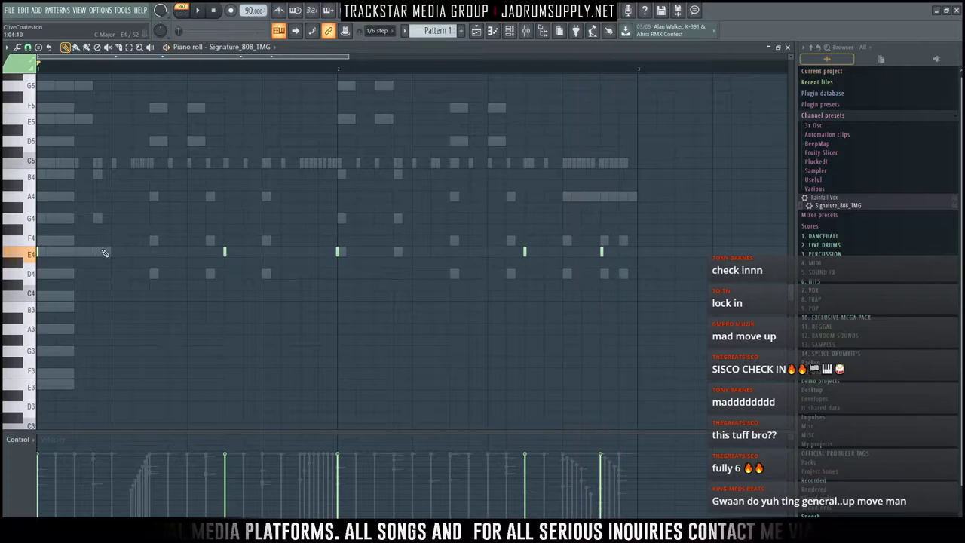
{"action": "key", "text": "ctrl+l"}
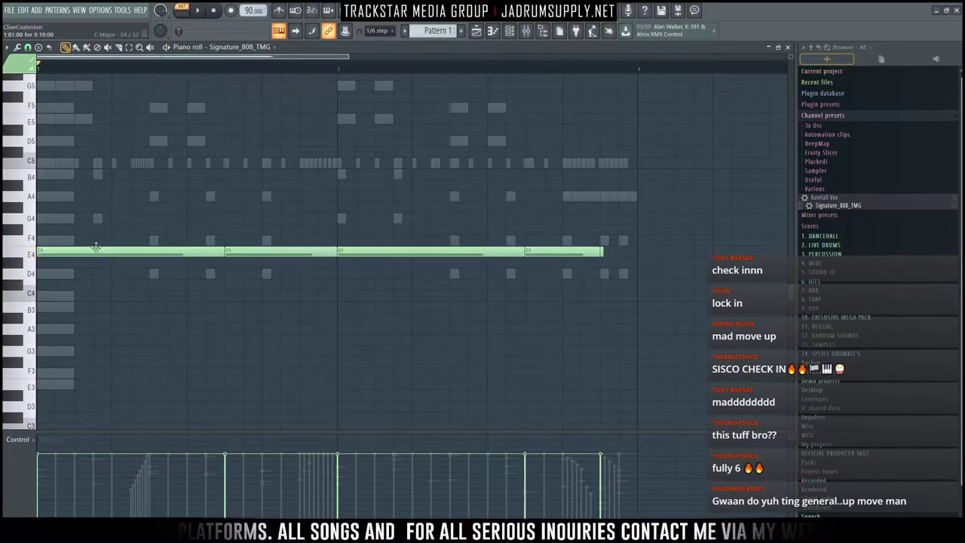
Step: Undo the quick legato and lengthen all the E4 808 notes together to about one step each
{"action": "key", "text": "ctrl+z"}
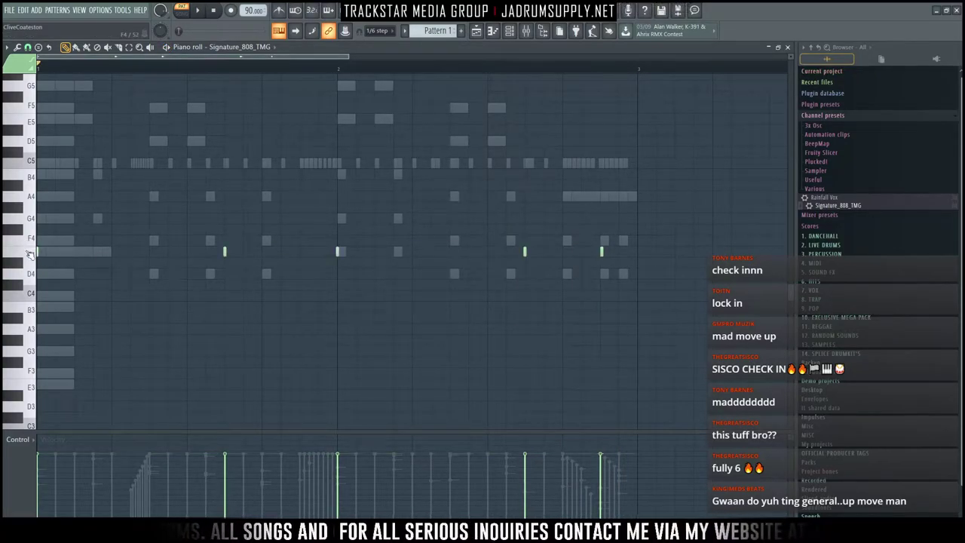
{"action": "key", "text": "ctrl+a"}
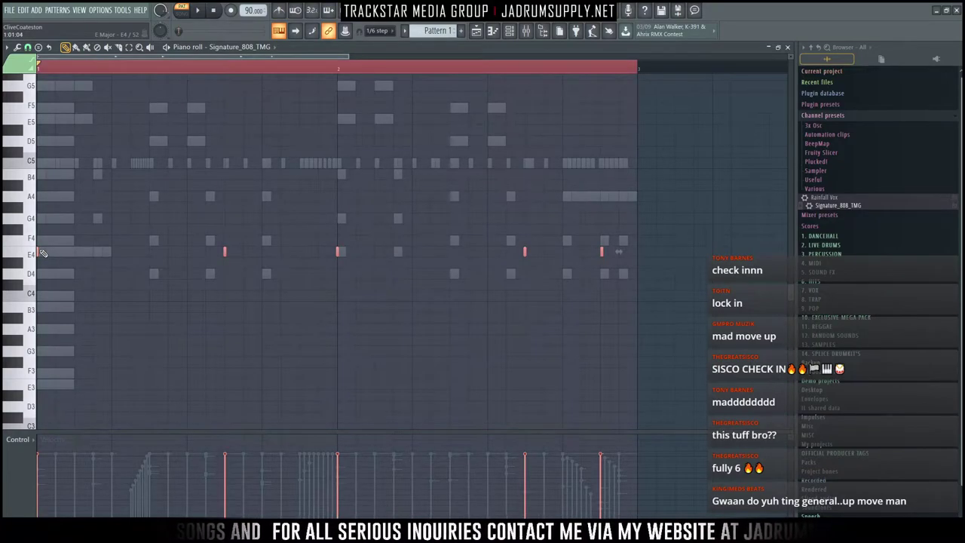
{"action": "left_click_drag", "start_coordinate": [46, 253], "coordinate": [53, 253]}
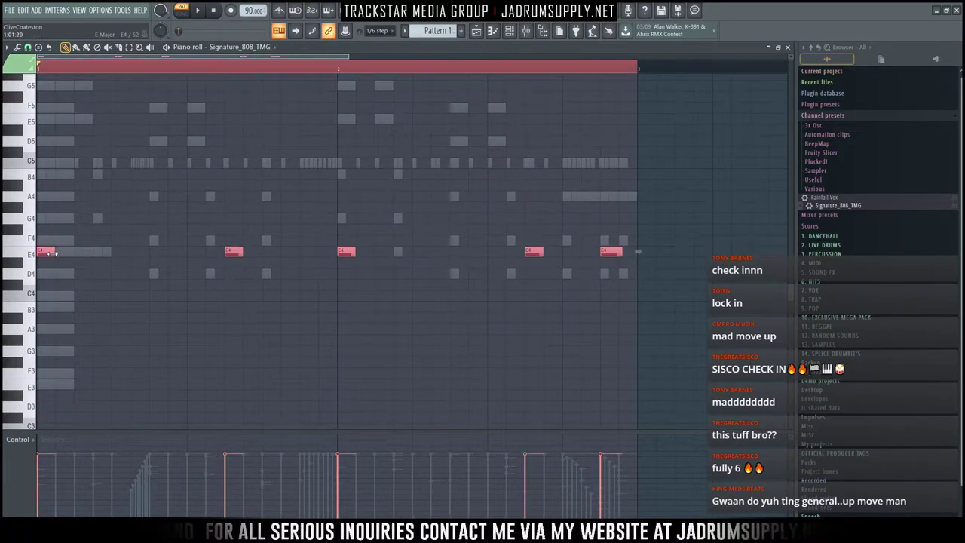
{"action": "key", "text": "ctrl+d"}
Step: Play the pattern and add a short D4 note on step 7 of bar 1 in the 808 line
{"action": "key", "text": "space"}
{"action": "key", "text": "space"}
{"action": "key", "text": "space"}
{"action": "left_click", "coordinate": [152, 275]}
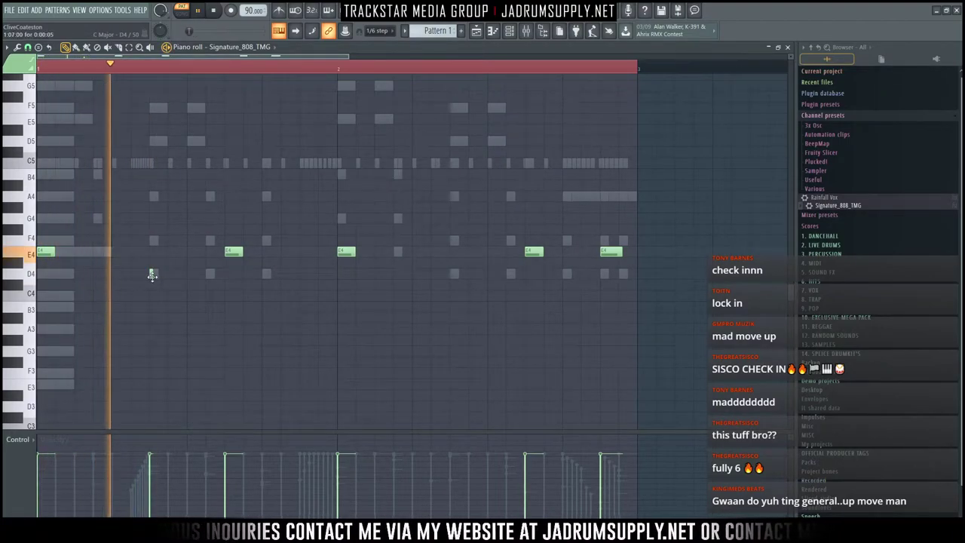
{"action": "key", "text": "space"}
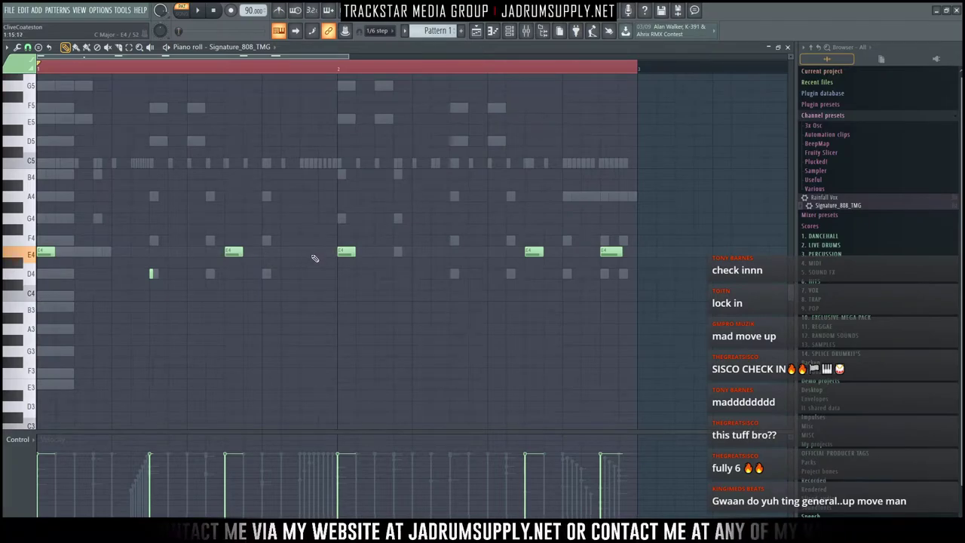
Step: Add a short E4 note on step 15 of bar 1 and raise it one octave to E5
{"action": "left_click", "coordinate": [301, 252]}
{"action": "scroll", "coordinate": [302, 245], "scroll_direction": "down", "scroll_amount": 1}
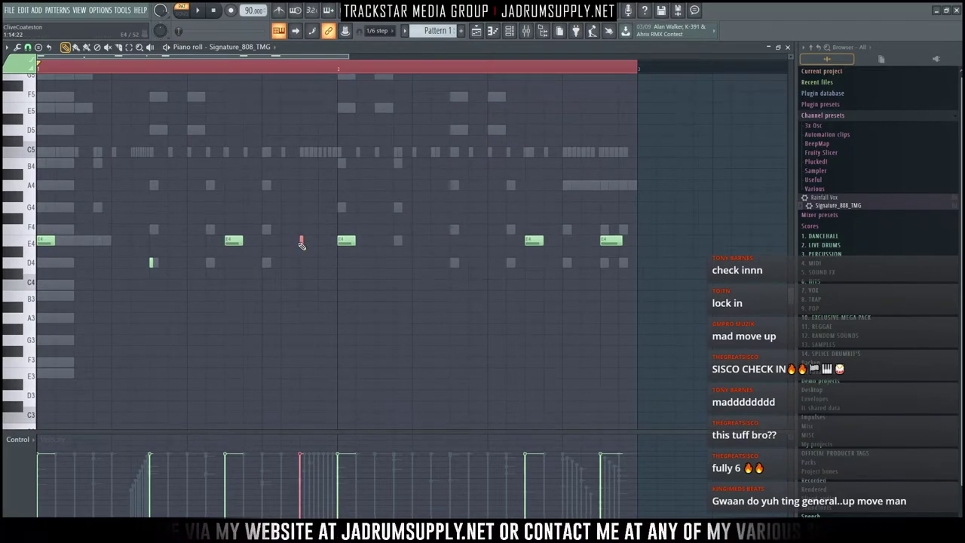
{"action": "key", "text": "ctrl+Up"}
{"action": "scroll", "coordinate": [301, 246], "scroll_direction": "up", "scroll_amount": 6}
{"action": "key", "text": "ctrl+d"}
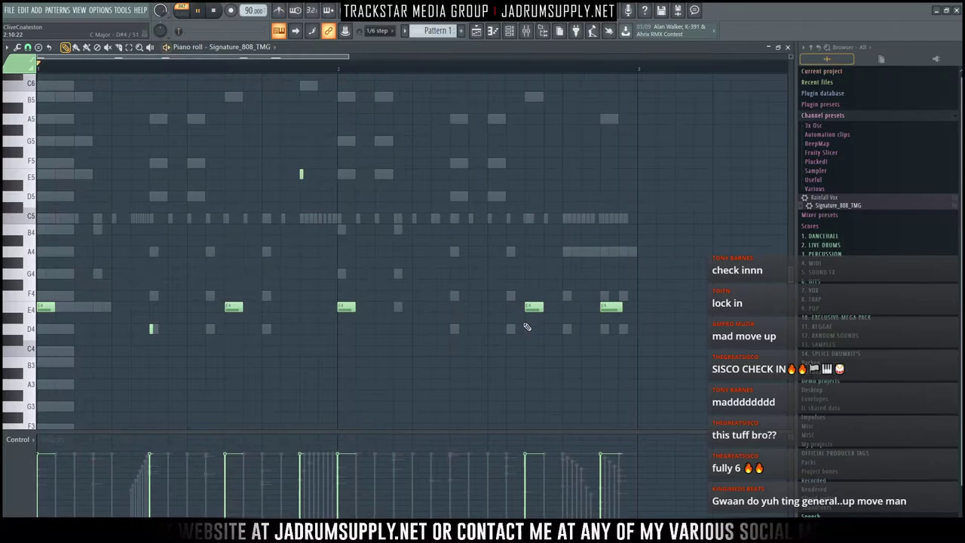
Step: During playback, add a bar 2 note on step 14 raised an octave to D5 and a D4 note on step 7
{"action": "key", "text": "space"}
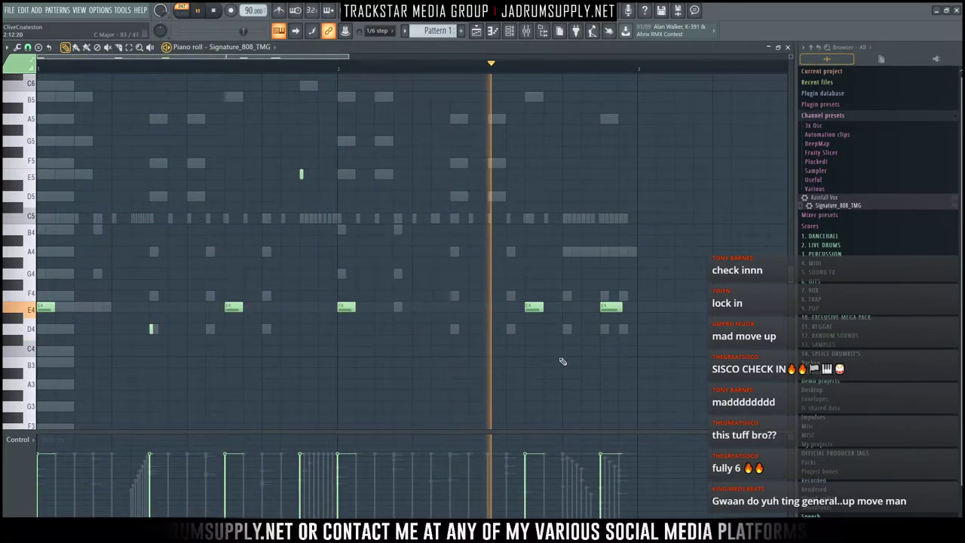
{"action": "key", "text": "space"}
{"action": "key", "text": "space"}
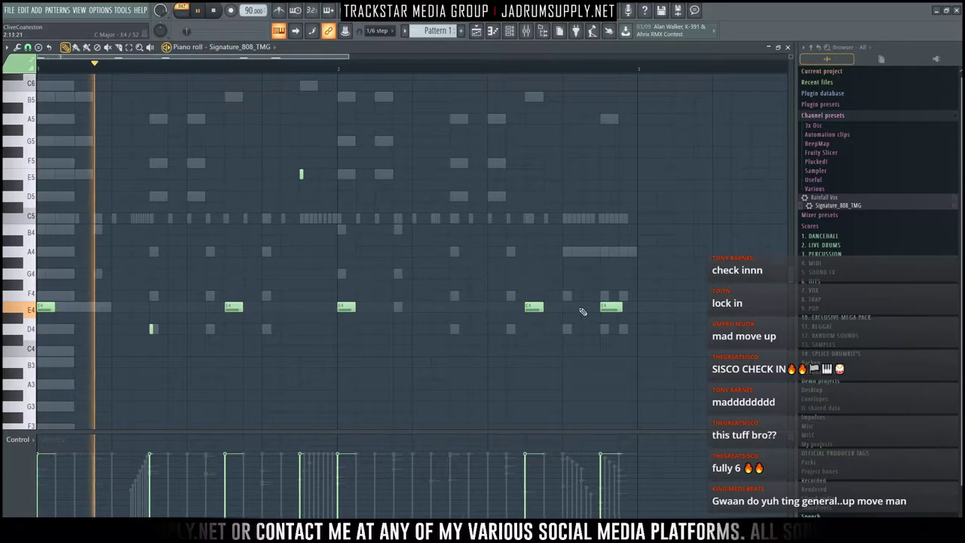
{"action": "left_click", "coordinate": [585, 329]}
{"action": "left_click", "coordinate": [590, 330], "text": "ctrl"}
{"action": "key", "text": "ctrl+Up"}
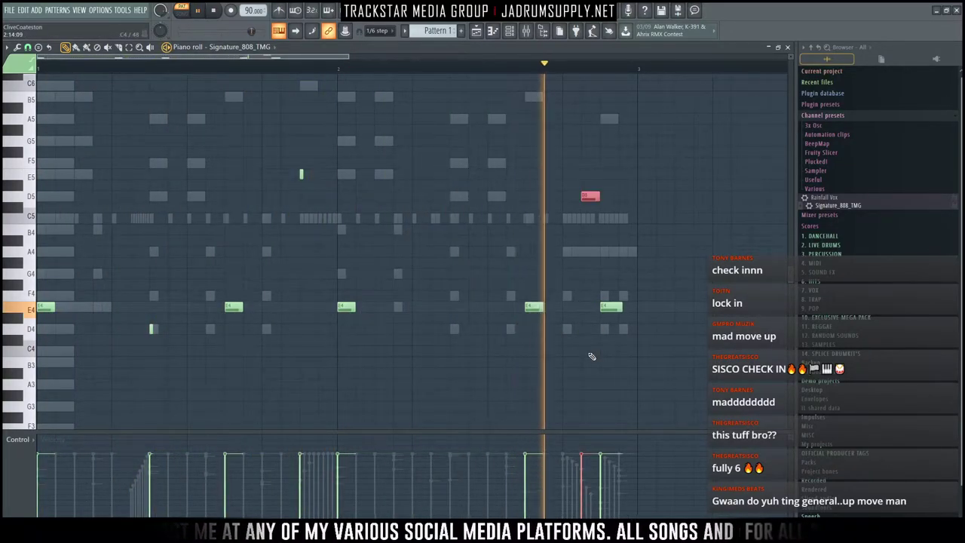
{"action": "left_click", "coordinate": [448, 130], "text": "ctrl"}
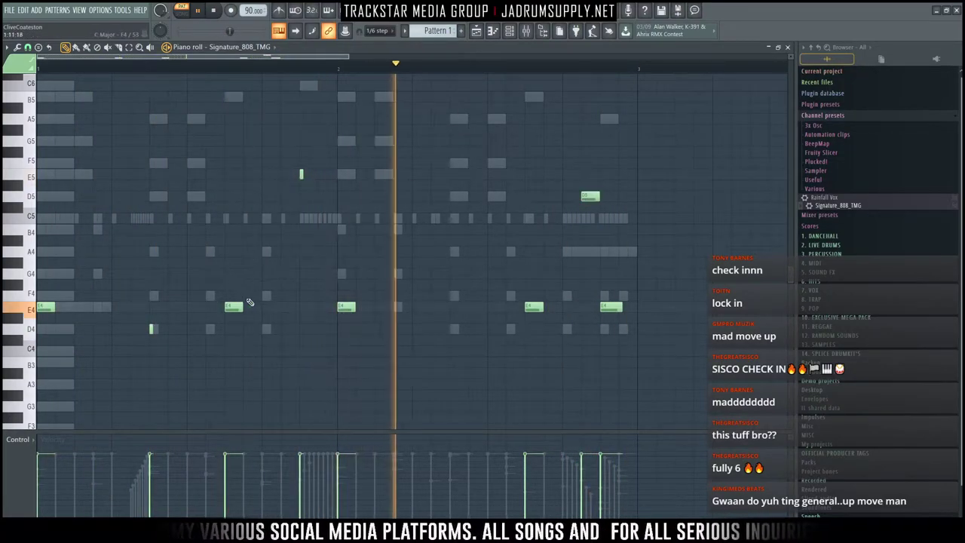
{"action": "left_click", "coordinate": [452, 330]}
{"action": "key", "text": "space"}
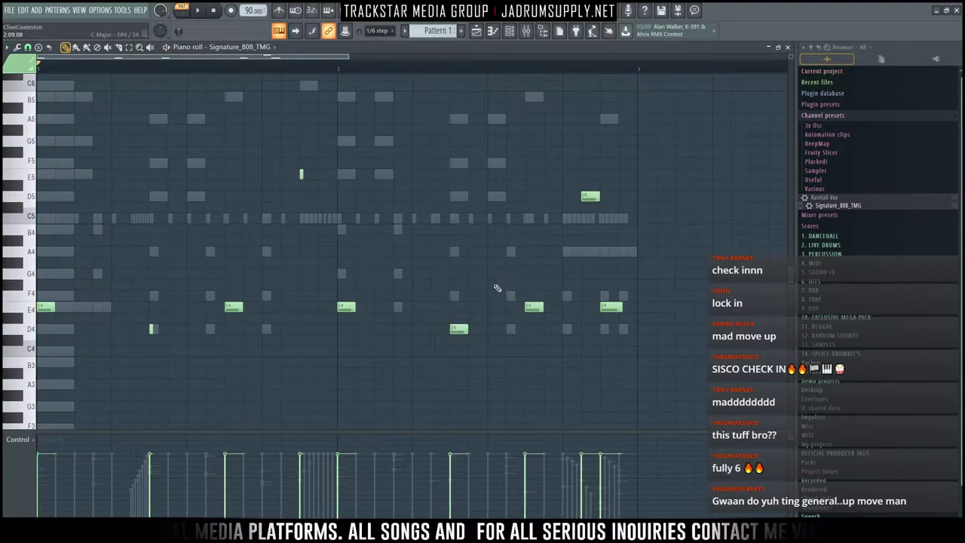
Step: Apply quick legato to the 808 line and extend the last E4 note to the end of bar 2
{"action": "key", "text": "alt+l"}
{"action": "key", "text": "Return"}
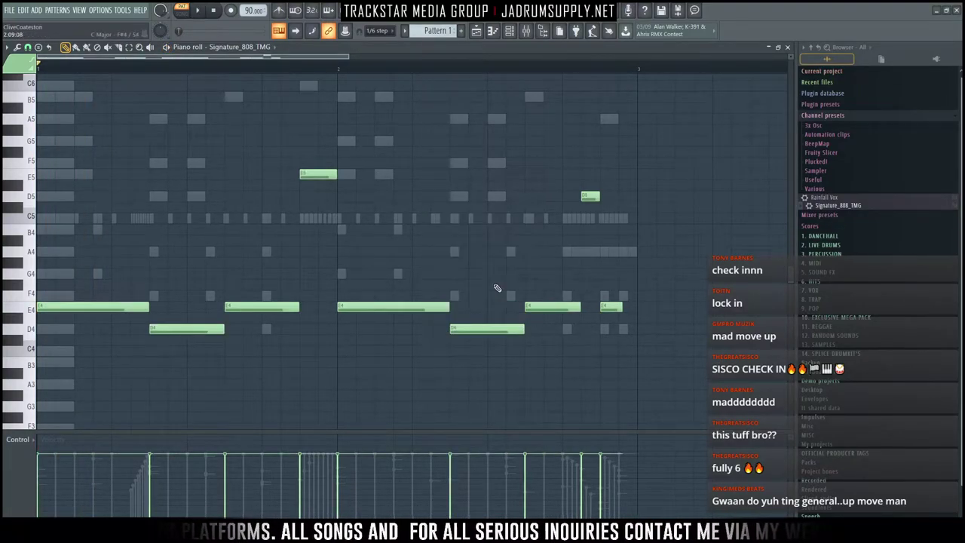
{"action": "right_click", "coordinate": [634, 307]}
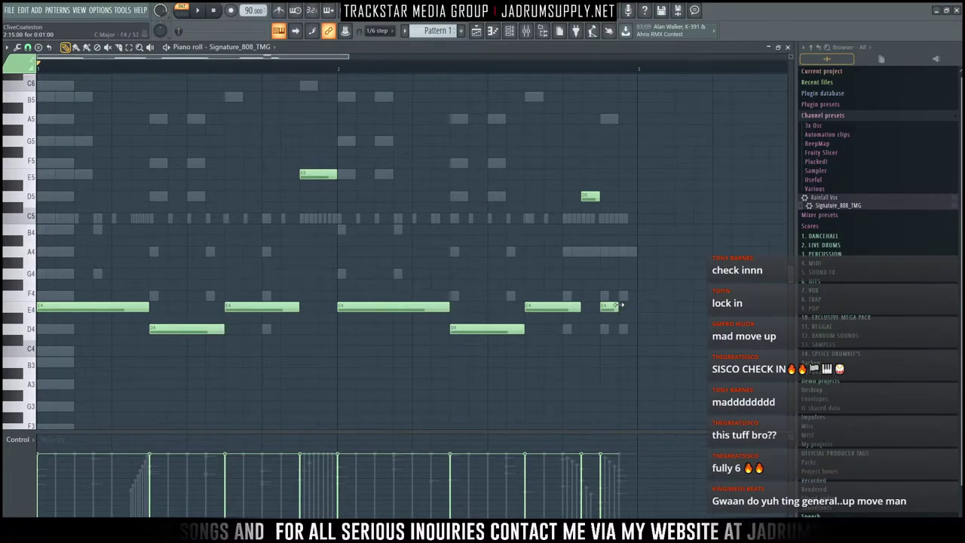
Step: Enable the volume envelope on the Signature_808_TMG channel and test the first E4 note's length against playback
{"action": "key", "text": "F6"}
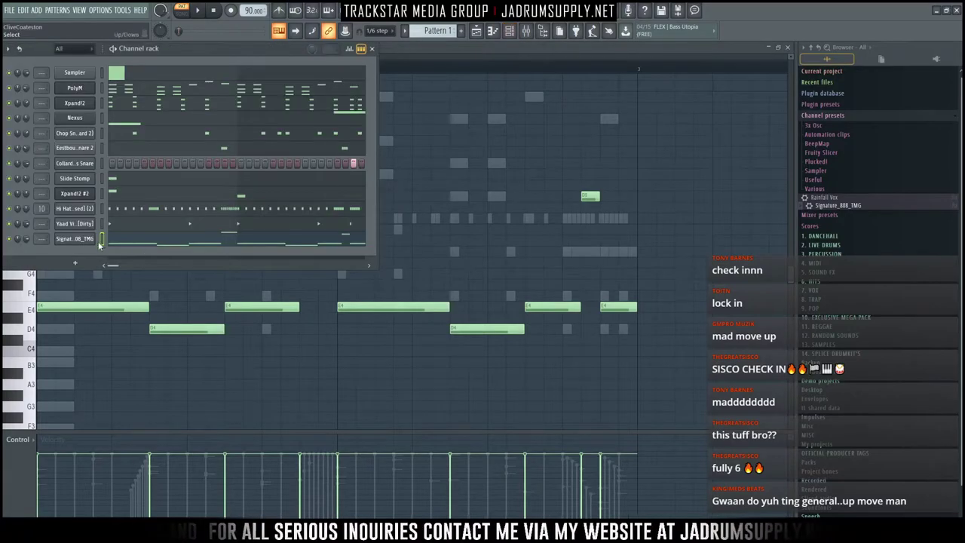
{"action": "left_click", "coordinate": [84, 239]}
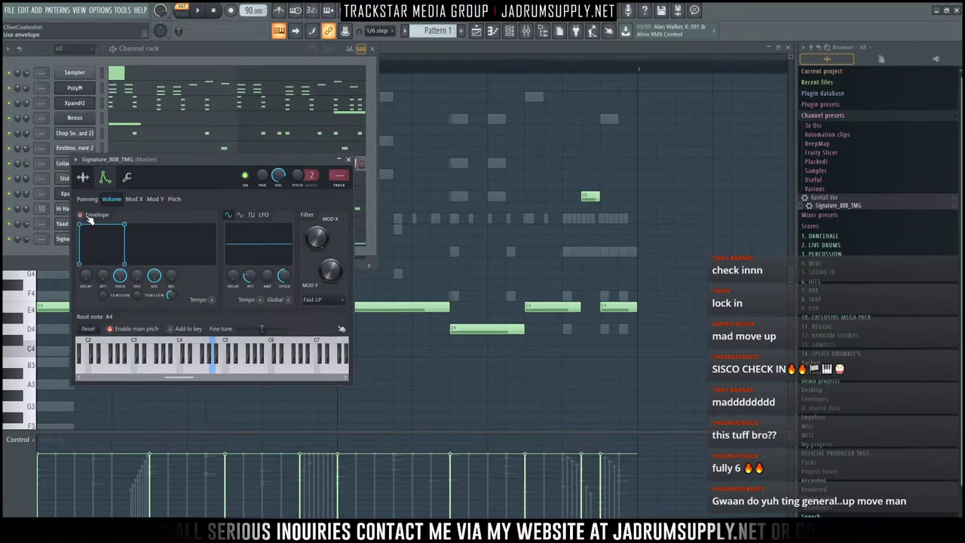
{"action": "right_click", "coordinate": [483, 368]}
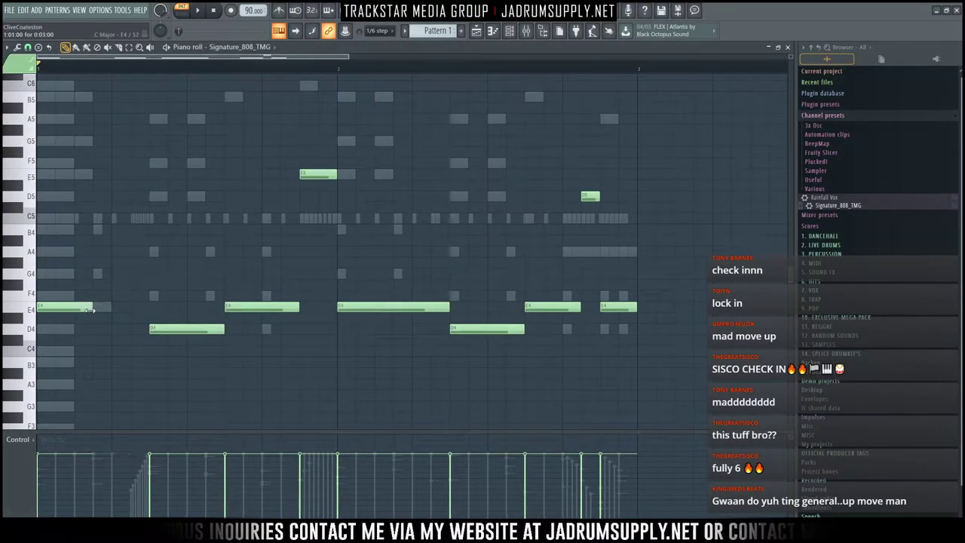
{"action": "left_click_drag", "start_coordinate": [89, 310], "coordinate": [110, 310]}
{"action": "key", "text": "space"}
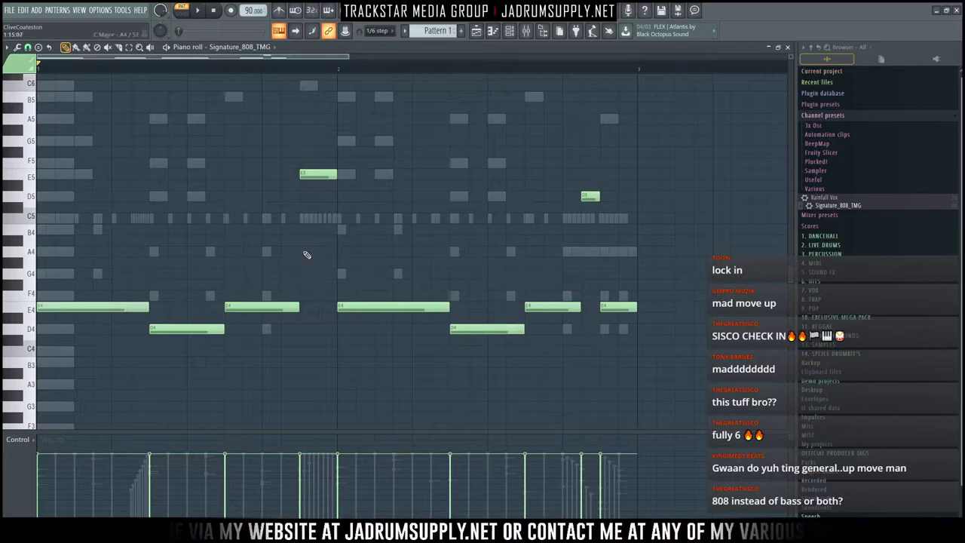
Step: Add a one-step E4 note on step 16 of bar 1, make it a slide note and audition it
{"action": "left_click", "coordinate": [593, 198]}
{"action": "left_click_drag", "start_coordinate": [328, 264], "coordinate": [325, 309]}
{"action": "double_click", "coordinate": [323, 306]}
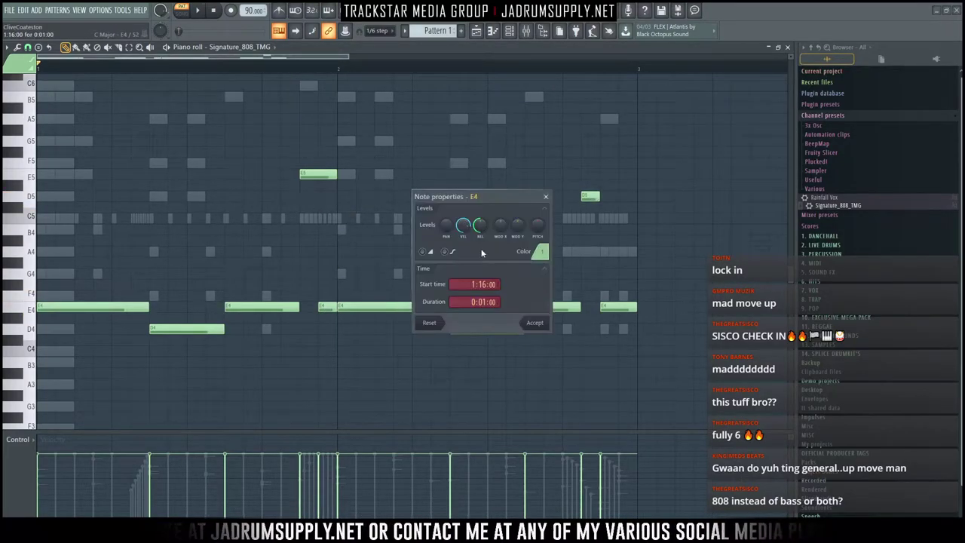
{"action": "left_click", "coordinate": [535, 322]}
{"action": "key", "text": "space"}
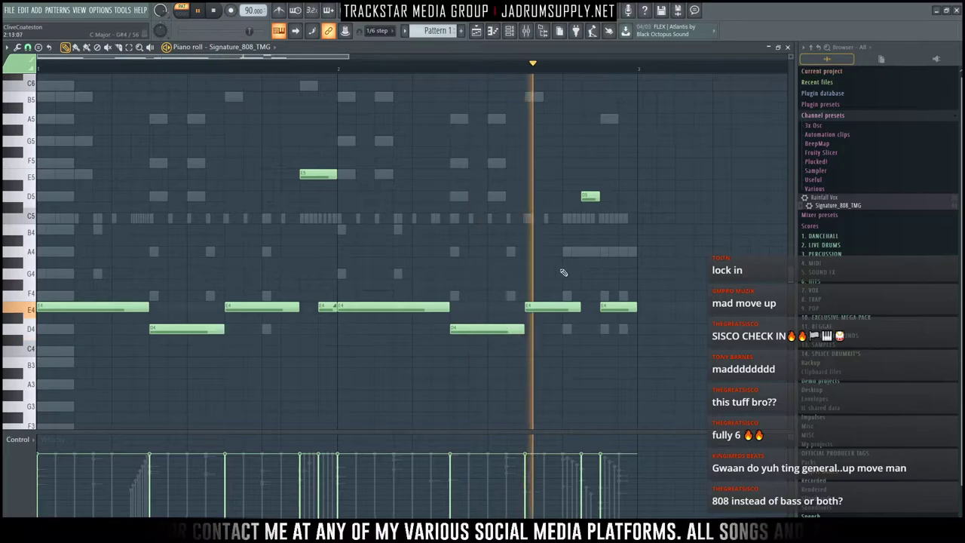
{"action": "key", "text": "space"}
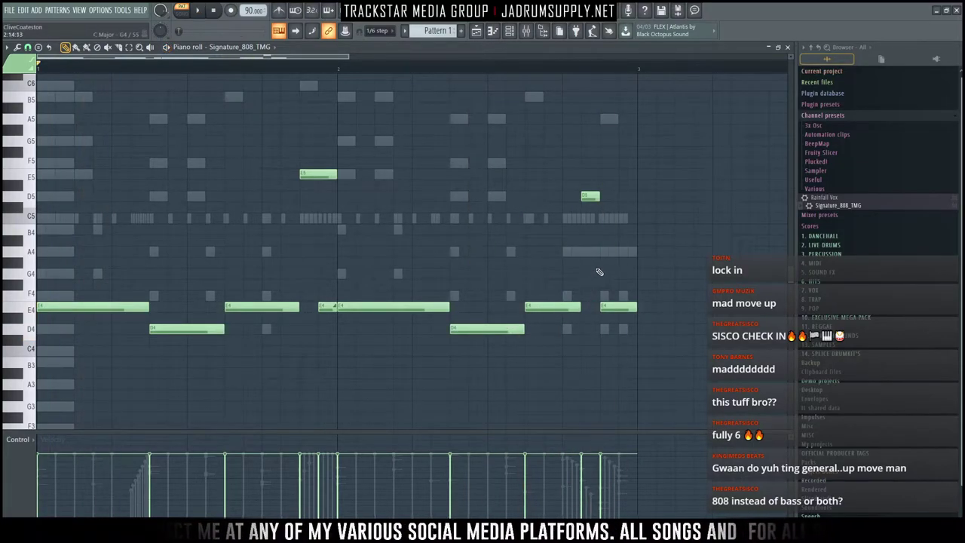
Step: Add a one-step slide note on step 16 of bar 2, move it to E4 and raise it two octaves to E6
{"action": "scroll", "coordinate": [583, 76], "scroll_direction": "up", "scroll_amount": 4}
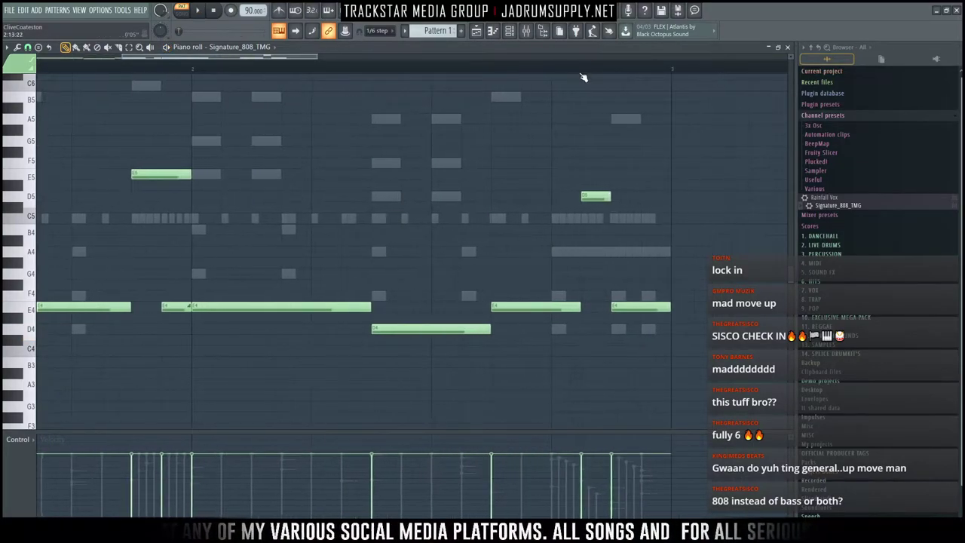
{"action": "left_click", "coordinate": [683, 252]}
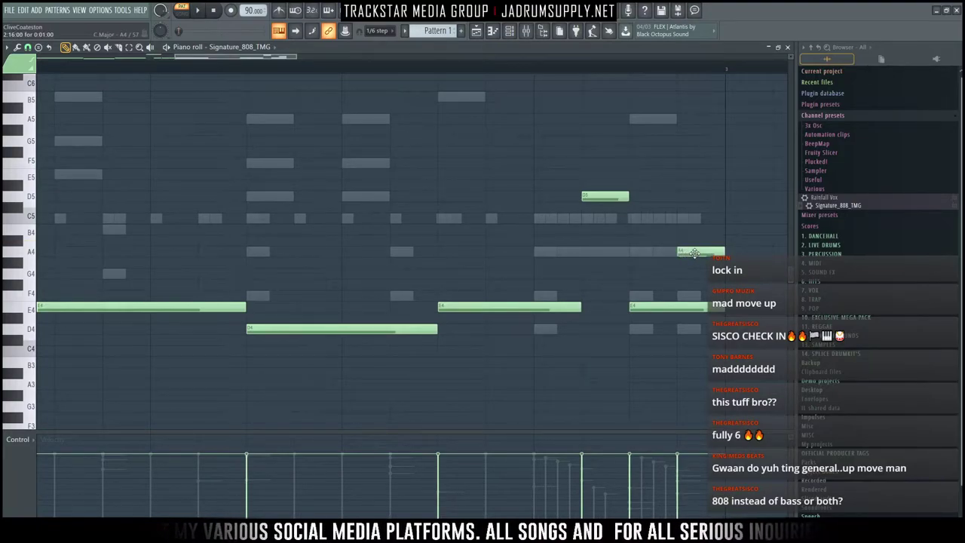
{"action": "double_click", "coordinate": [694, 251]}
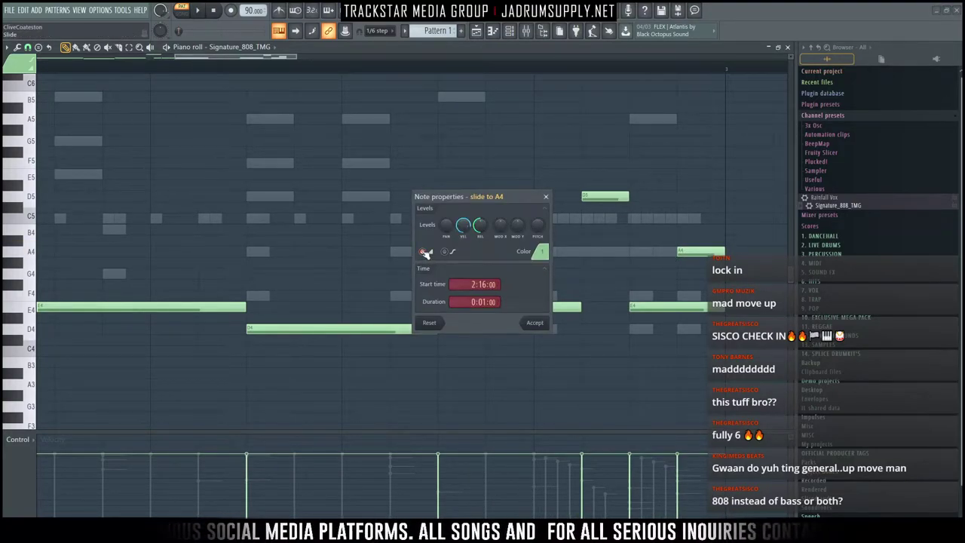
{"action": "key", "text": "Return"}
{"action": "left_click_drag", "start_coordinate": [695, 252], "coordinate": [697, 307]}
{"action": "key", "text": "ctrl+Up"}
{"action": "key", "text": "ctrl+Up"}
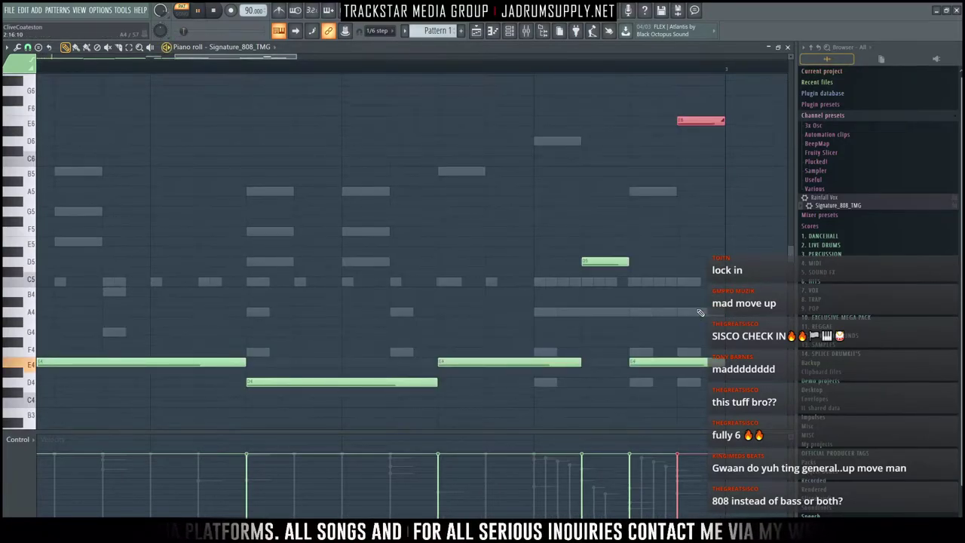
Step: Return the bar 2 slide note to E4, raise the last regular E4 note to E6 and audition the line
{"action": "scroll", "coordinate": [273, 71], "scroll_direction": "down", "scroll_amount": 5}
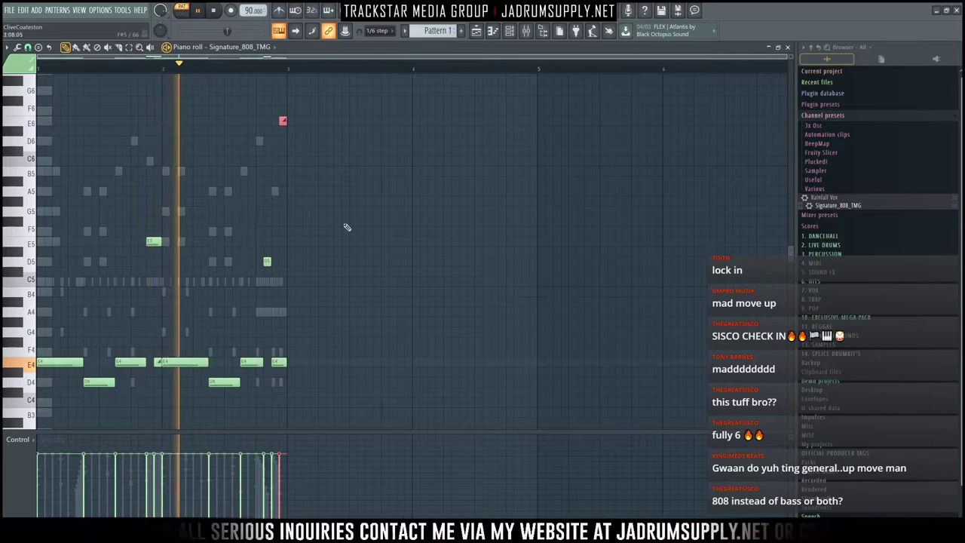
{"action": "scroll", "coordinate": [313, 228], "scroll_direction": "up", "scroll_amount": 3}
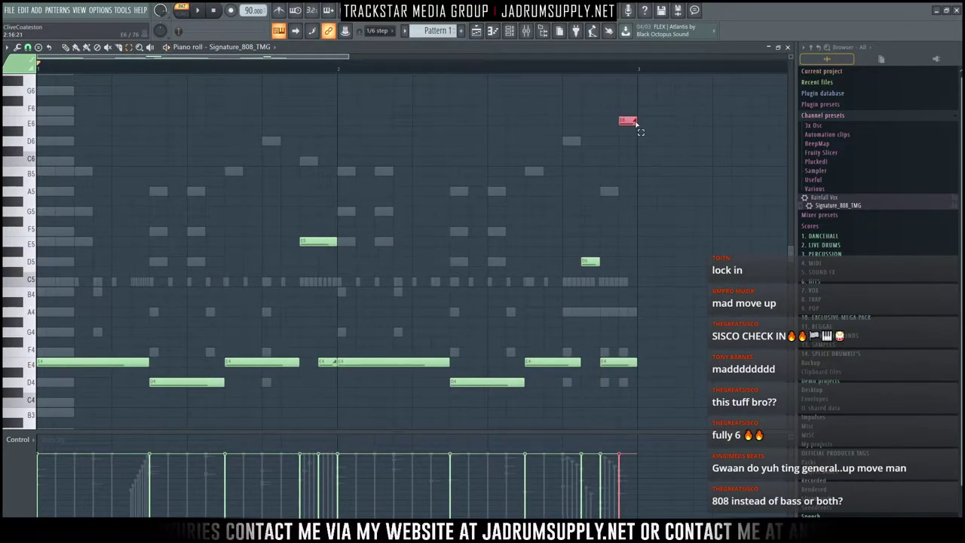
{"action": "key", "text": "ctrl+Down"}
{"action": "left_click_drag", "start_coordinate": [606, 293], "coordinate": [620, 346]}
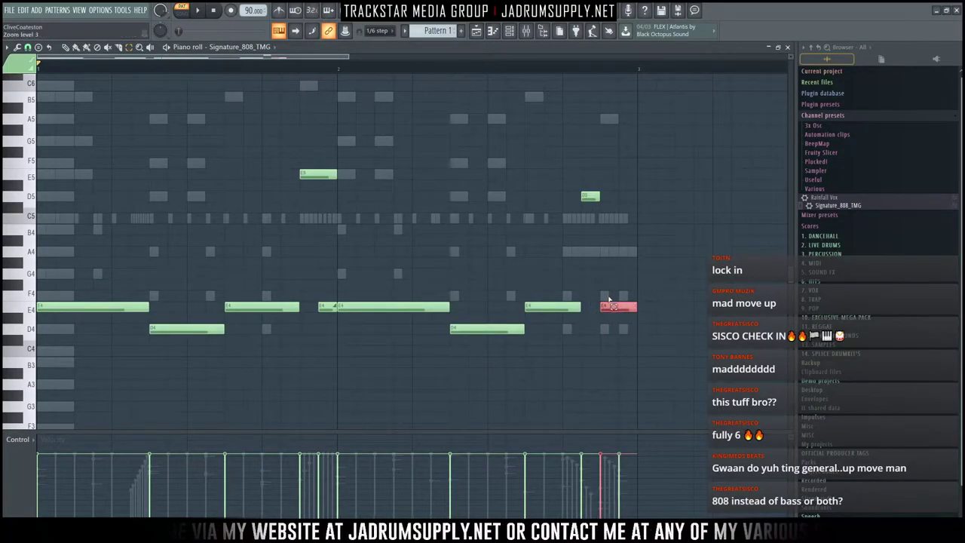
{"action": "key", "text": "ctrl+Up"}
{"action": "key", "text": "ctrl+Up"}
{"action": "key", "text": "space"}
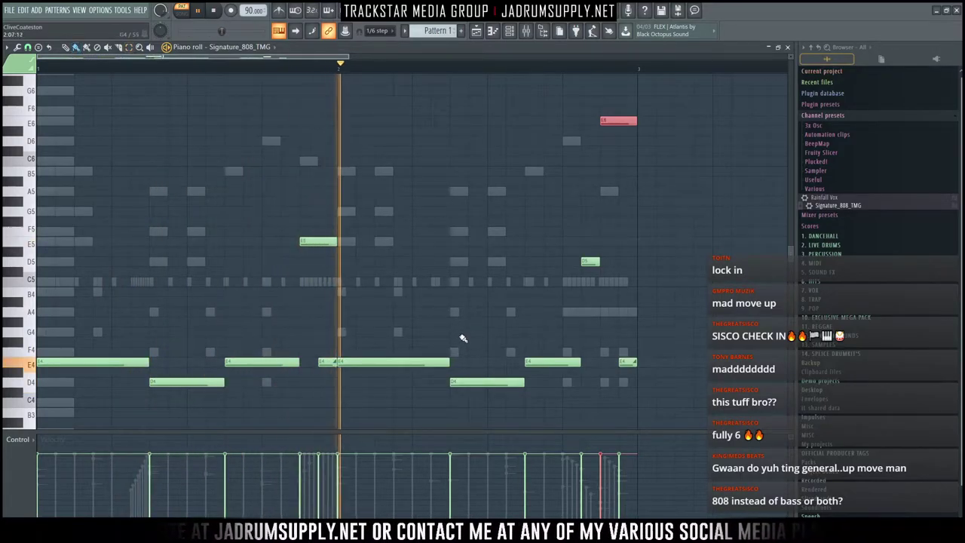
{"action": "key", "text": "space"}
Step: Trim the bar 1 slide note to start later in step 16 and shorten the E4 note before it to two steps
{"action": "left_click", "coordinate": [325, 363]}
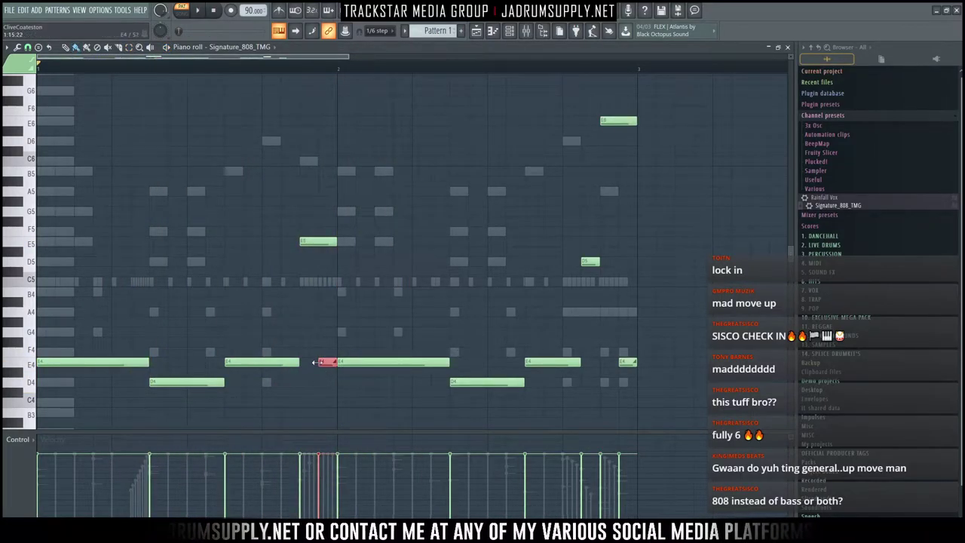
{"action": "left_click_drag", "start_coordinate": [327, 374], "coordinate": [331, 374]}
{"action": "key", "text": "space"}
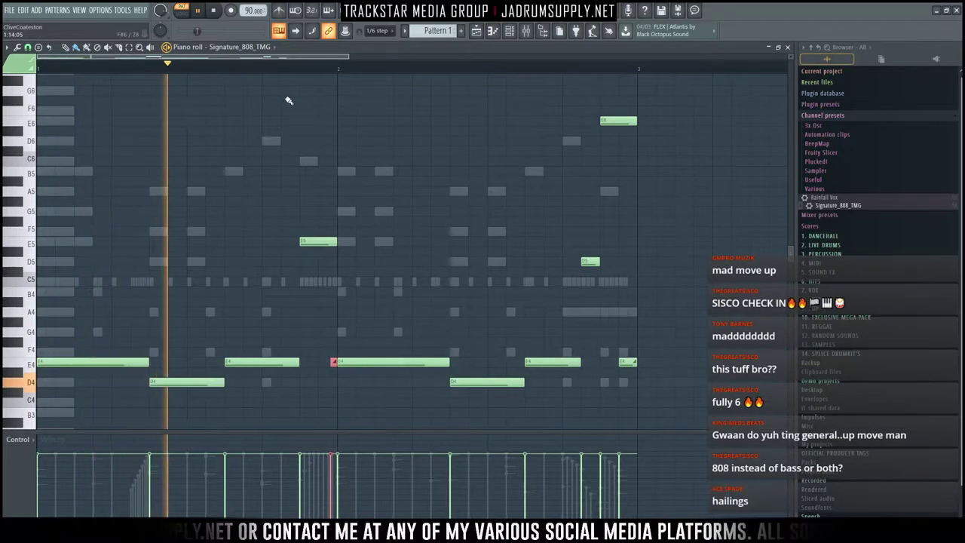
{"action": "left_click_drag", "start_coordinate": [298, 362], "coordinate": [263, 365]}
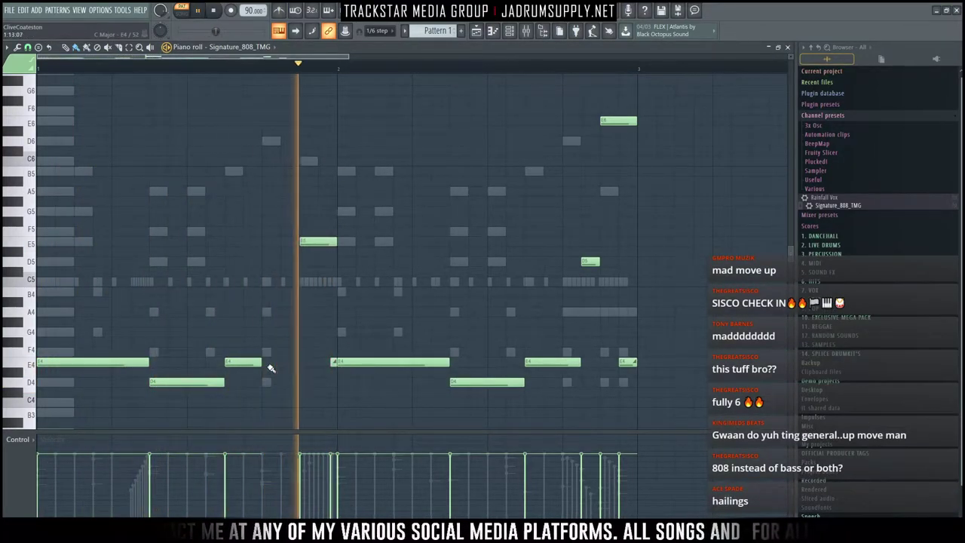
{"action": "key", "text": "space"}
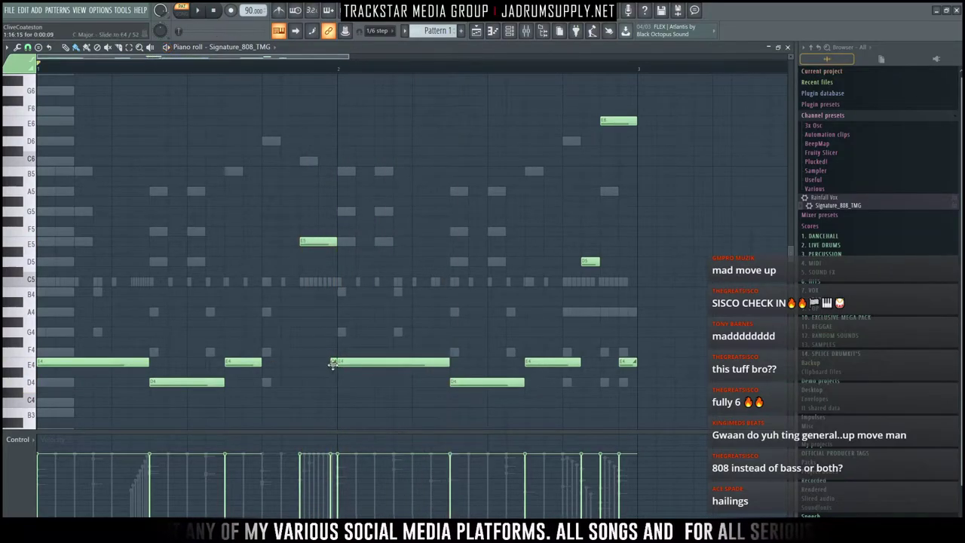
Step: Replace the bar 1 slide note with a two-step E4 slide note starting on step 15 and audition it
{"action": "left_click_drag", "start_coordinate": [334, 362], "coordinate": [338, 362]}
{"action": "left_click", "coordinate": [296, 363]}
{"action": "left_click_drag", "start_coordinate": [318, 240], "coordinate": [318, 361]}
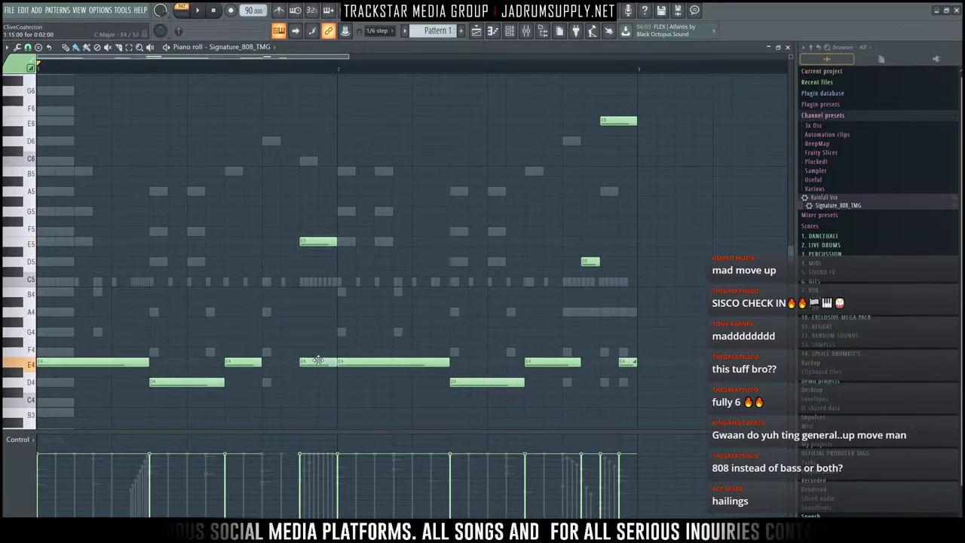
{"action": "double_click", "coordinate": [316, 365]}
{"action": "left_click", "coordinate": [429, 253]}
{"action": "left_click", "coordinate": [535, 322]}
{"action": "key", "text": "space"}
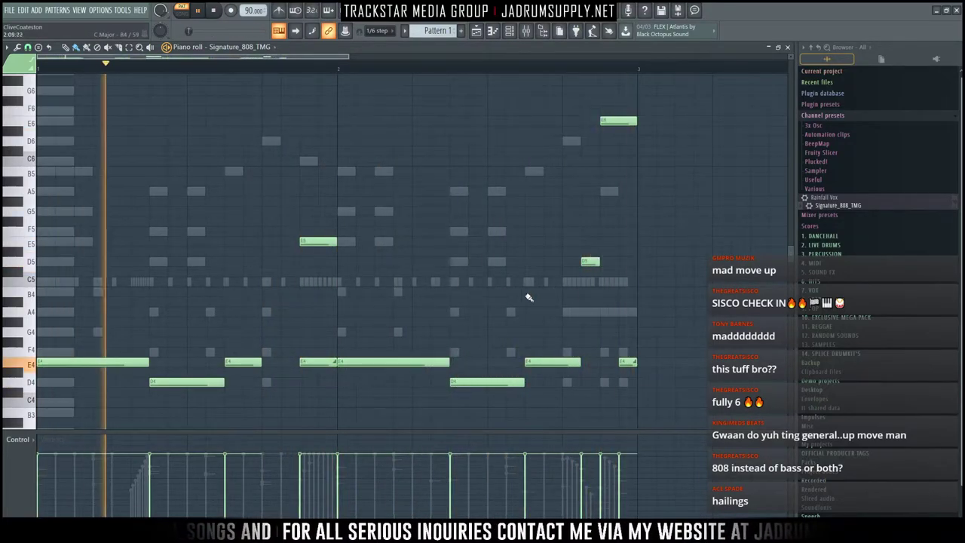
Step: Replace the bar 2 slide note on E4 with a regular two-step E4 note starting on step 15
{"action": "key", "text": "space"}
{"action": "key", "text": "space"}
{"action": "key", "text": "space"}
{"action": "right_click", "coordinate": [620, 357]}
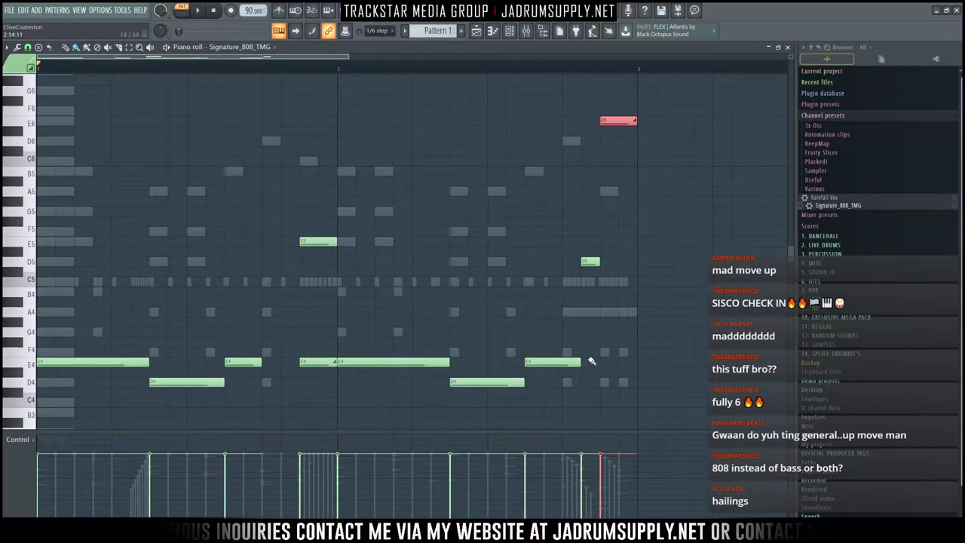
{"action": "left_click", "coordinate": [602, 363]}
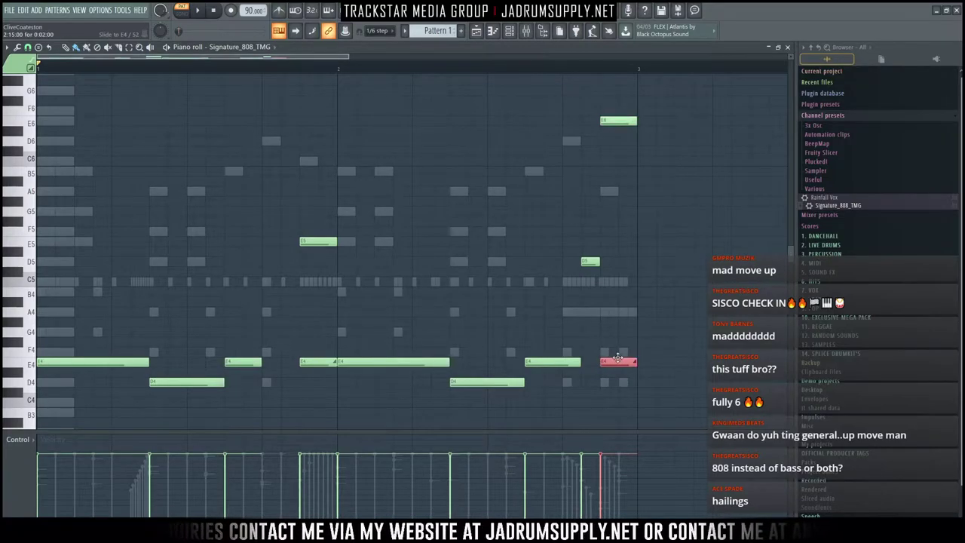
{"action": "left_click_drag", "start_coordinate": [637, 362], "coordinate": [656, 362]}
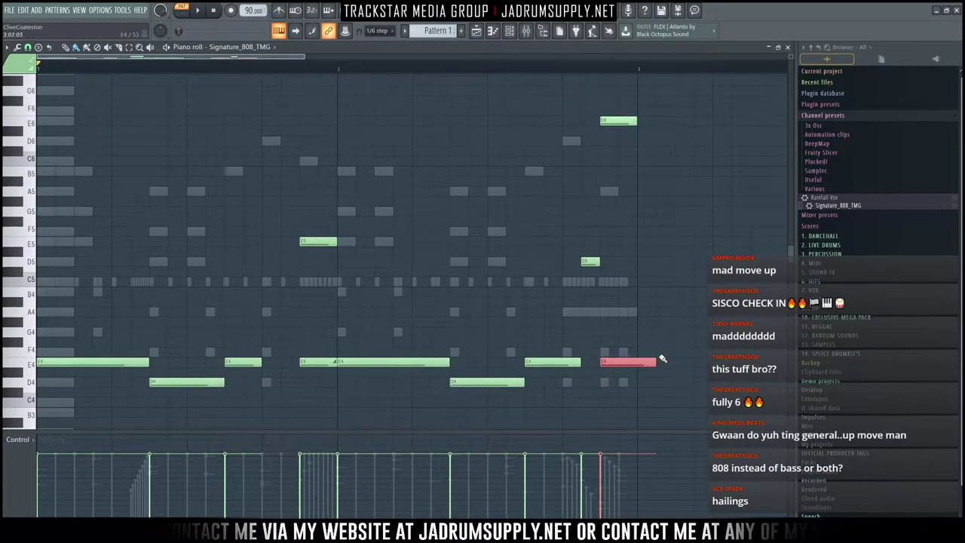
Step: Set the snap to 1/2 step and replace bar 2's long E6 note with half-step slide notes in the second halves of steps 15 and 16
{"action": "left_click", "coordinate": [636, 120]}
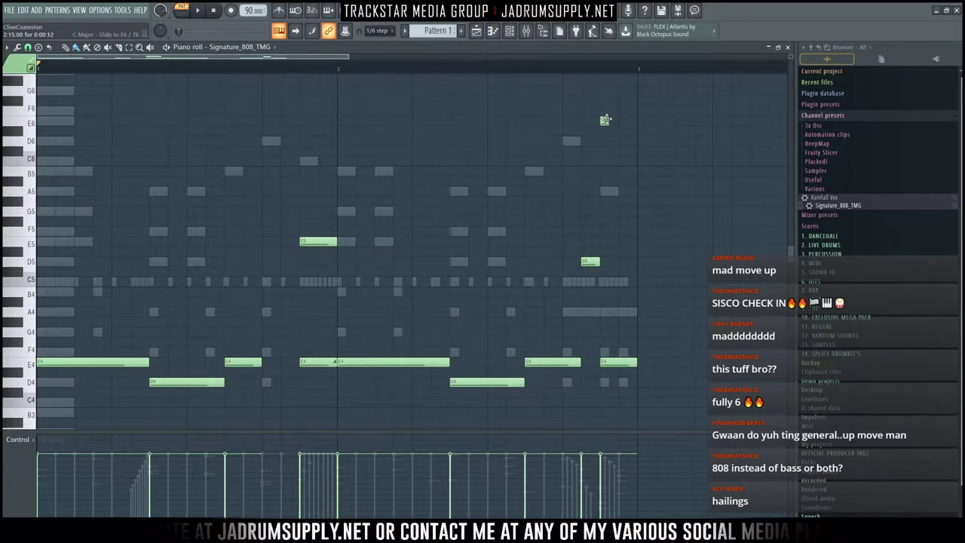
{"action": "key", "text": "alt+u"}
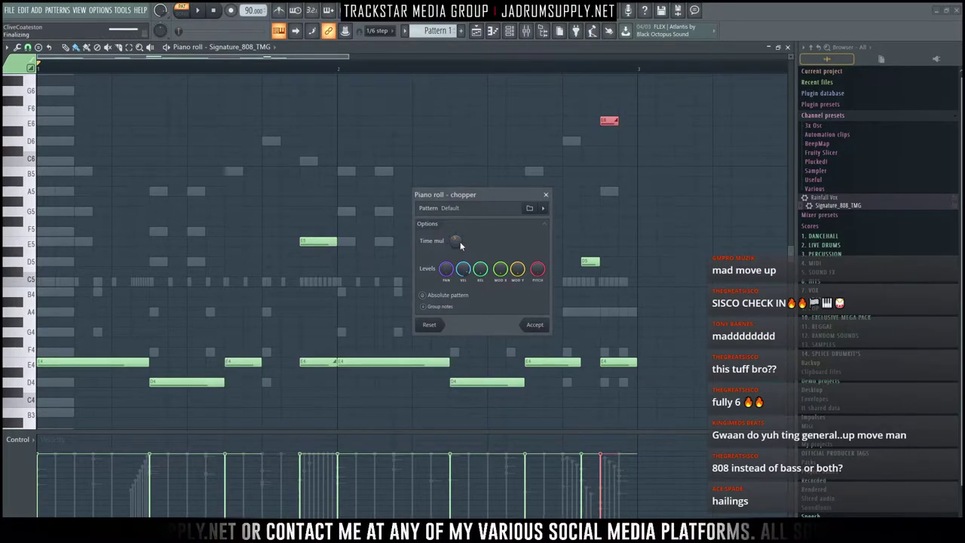
{"action": "left_click", "coordinate": [535, 324]}
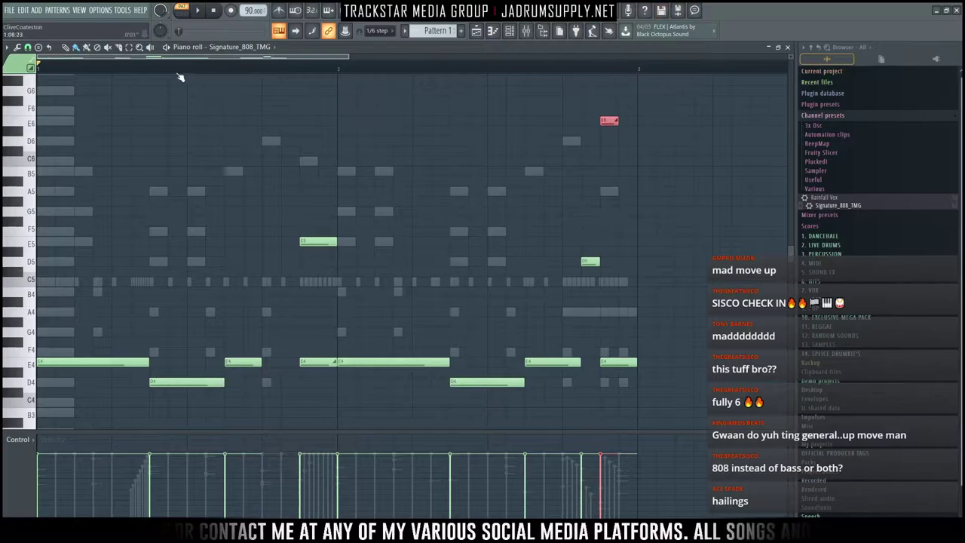
{"action": "left_click", "coordinate": [28, 48]}
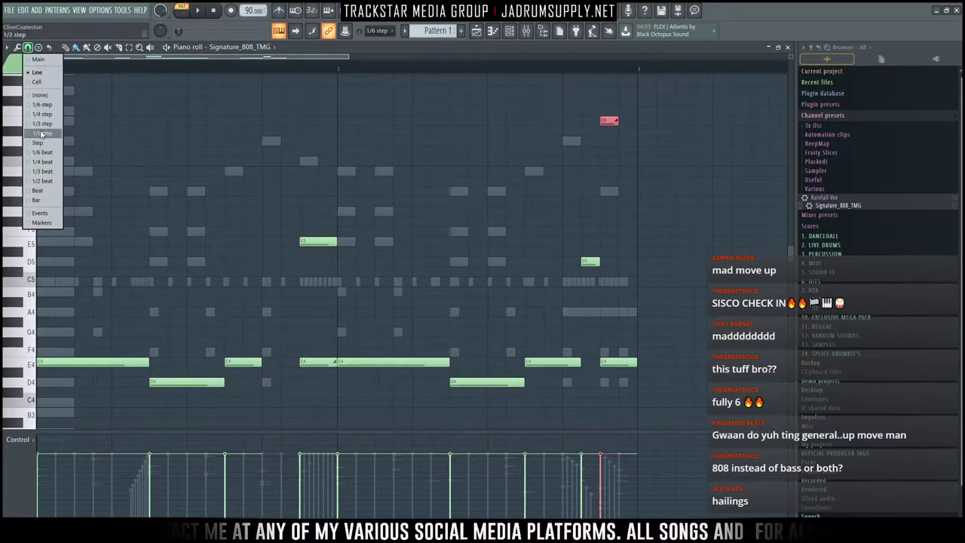
{"action": "left_click", "coordinate": [42, 134]}
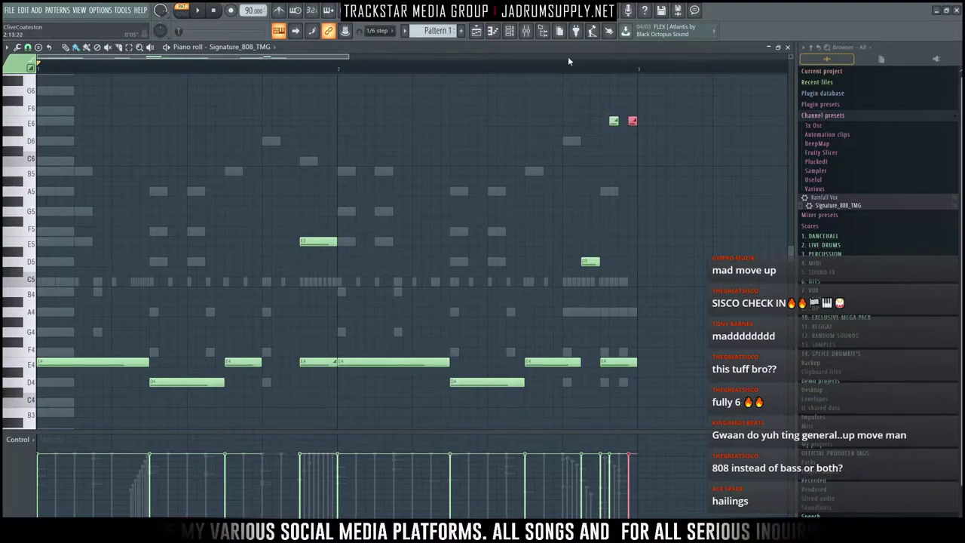
Step: Set the playback start to step 12 of bar 2 and audition the bass line's ending
{"action": "left_click", "coordinate": [529, 56]}
{"action": "left_click", "coordinate": [532, 70]}
{"action": "key", "text": "space"}
{"action": "left_click", "coordinate": [534, 66]}
{"action": "key", "text": "space"}
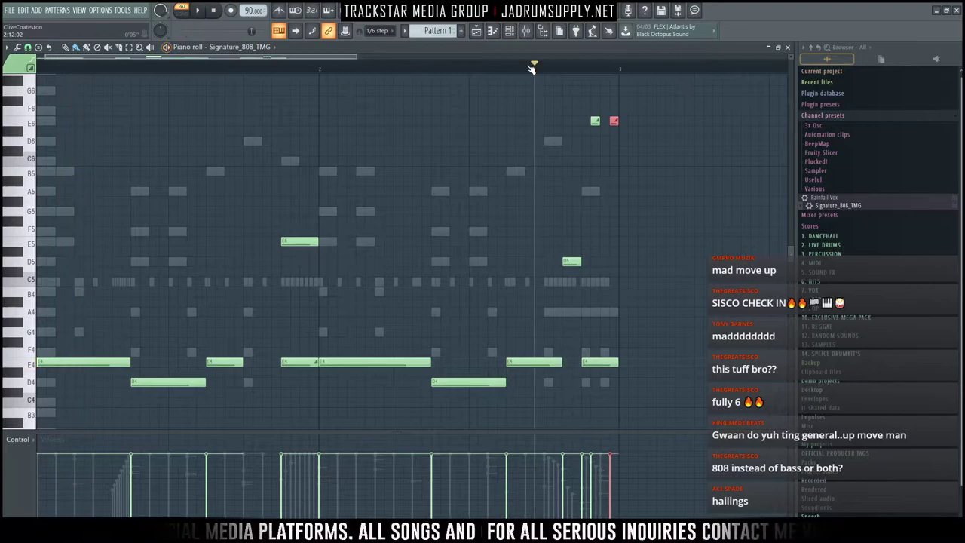
{"action": "key", "text": "space"}
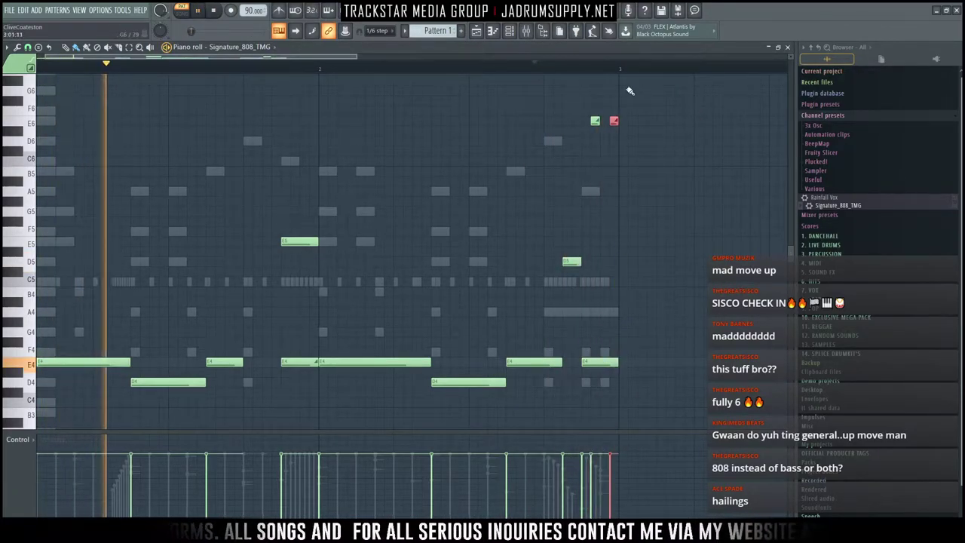
{"action": "key", "text": "space"}
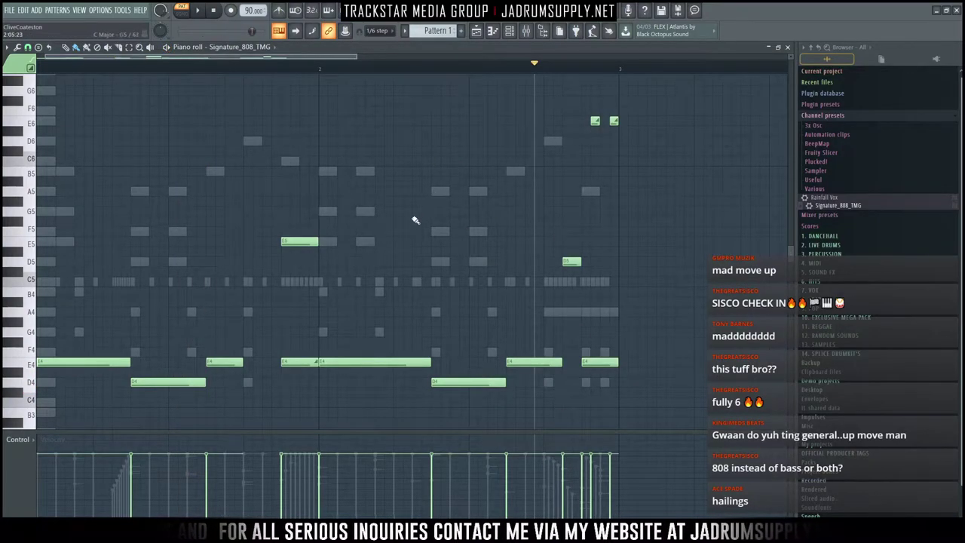
Step: Select the two E6 slide notes, lower their velocity together and audition the ending
{"action": "left_click_drag", "start_coordinate": [632, 166], "coordinate": [585, 105]}
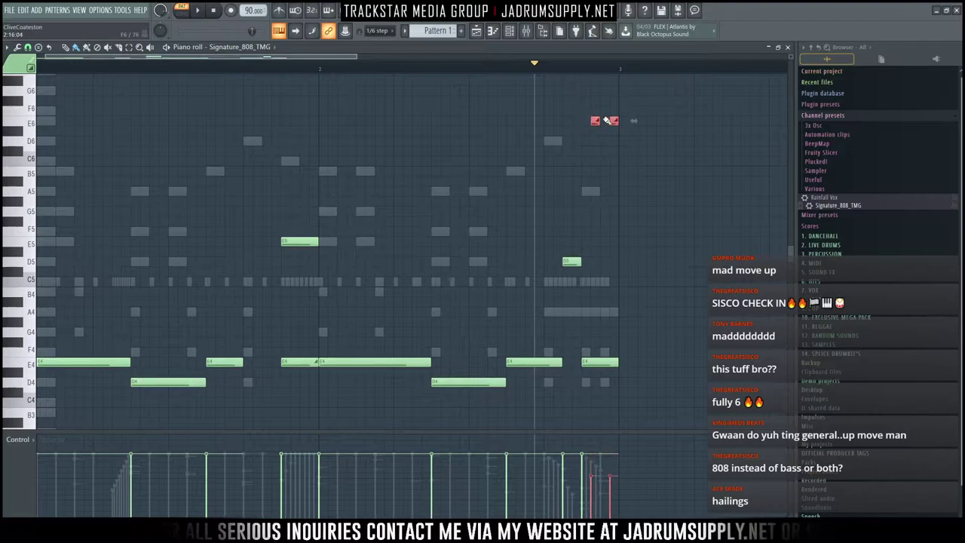
{"action": "key", "text": "space"}
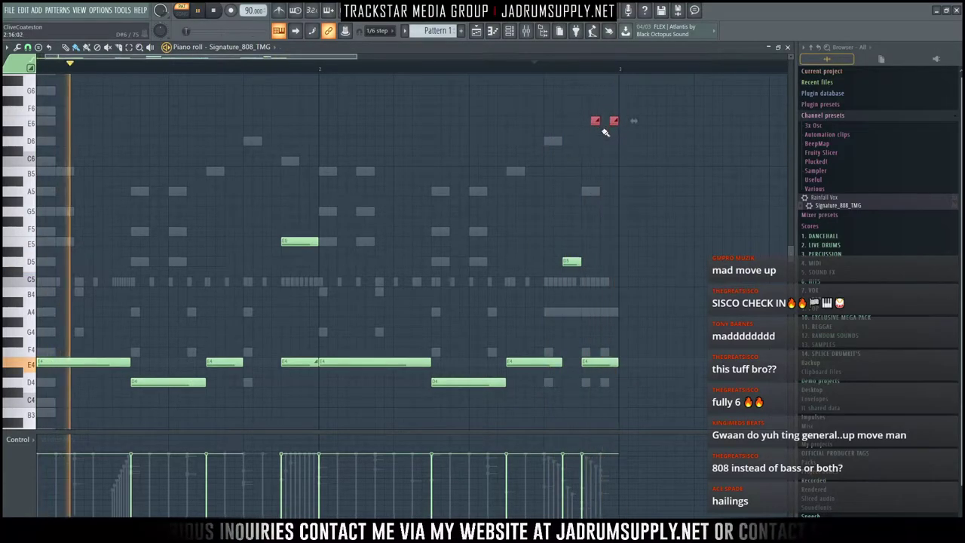
{"action": "key", "text": "space"}
{"action": "key", "text": "space"}
{"action": "scroll", "coordinate": [605, 136], "scroll_direction": "up", "scroll_amount": 5}
{"action": "key", "text": "space"}
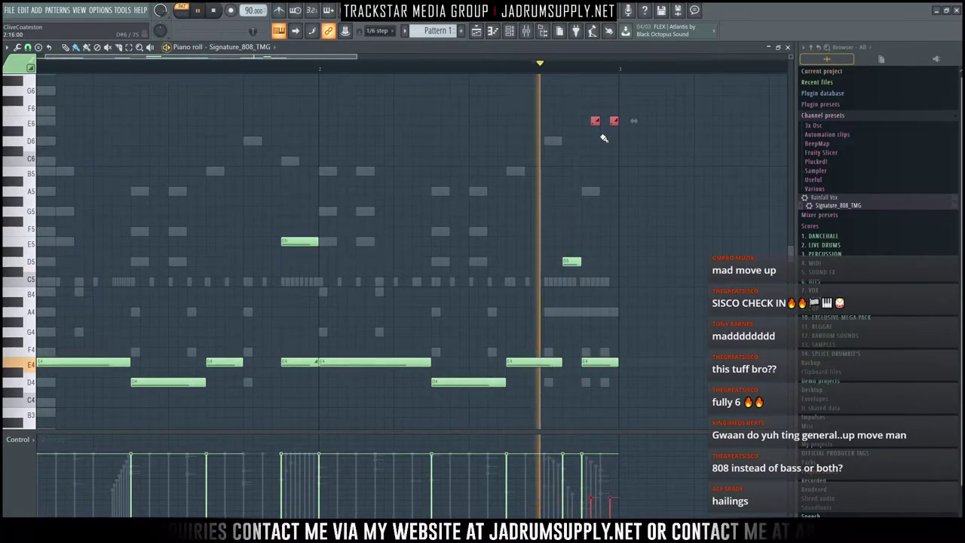
{"action": "key", "text": "space"}
{"action": "key", "text": "space"}
{"action": "key", "text": "space"}
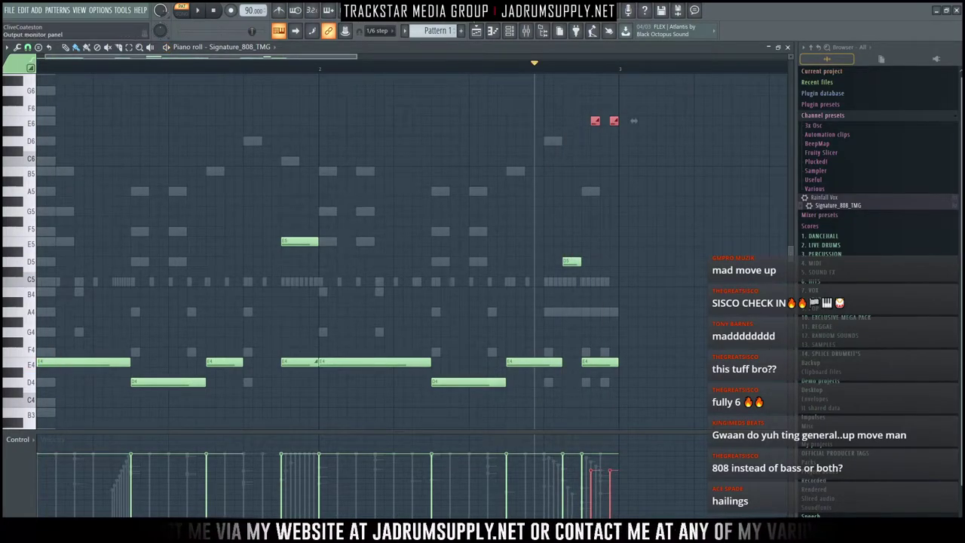
Step: Select the Xpand!2 channel in the channel rack and add a Rob Papen Quad instrument channel
{"action": "left_click", "coordinate": [509, 30]}
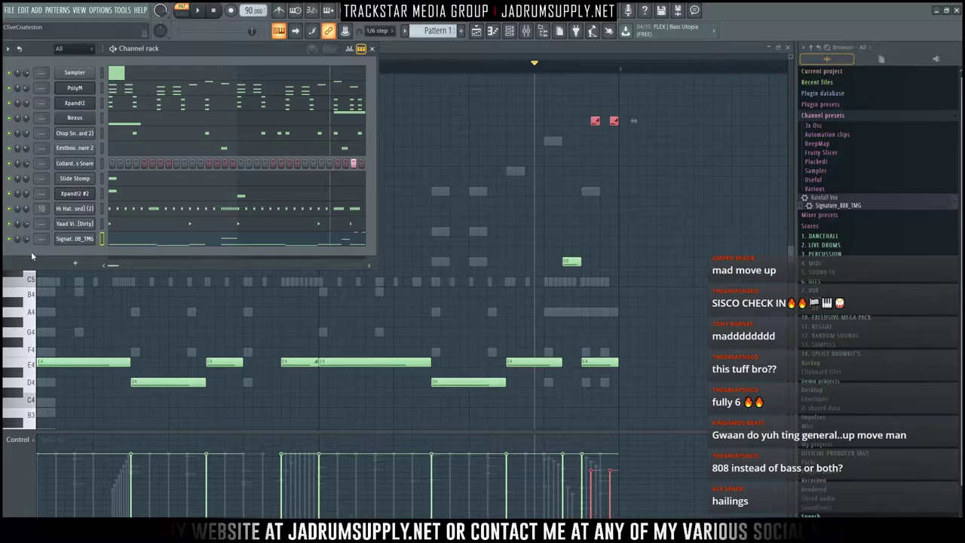
{"action": "key", "text": "space"}
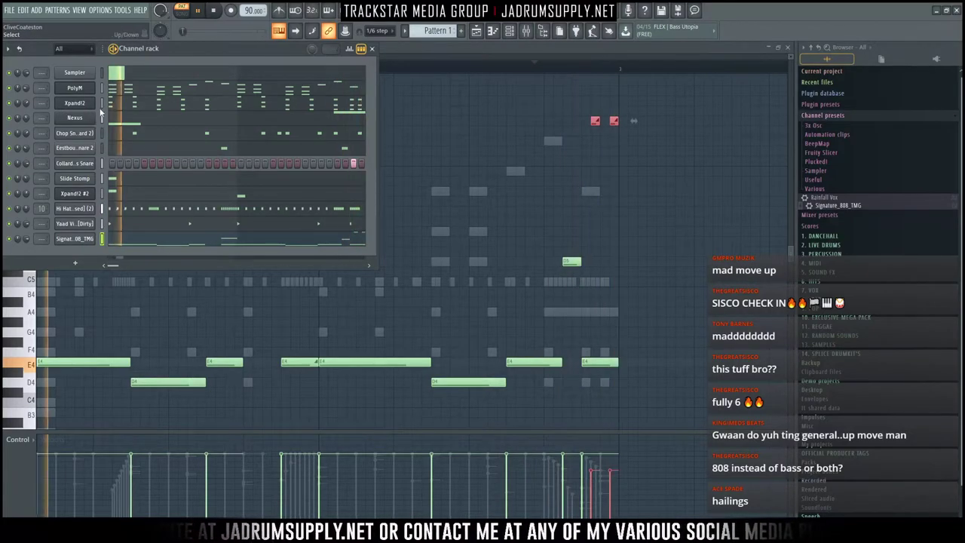
{"action": "key", "text": "space"}
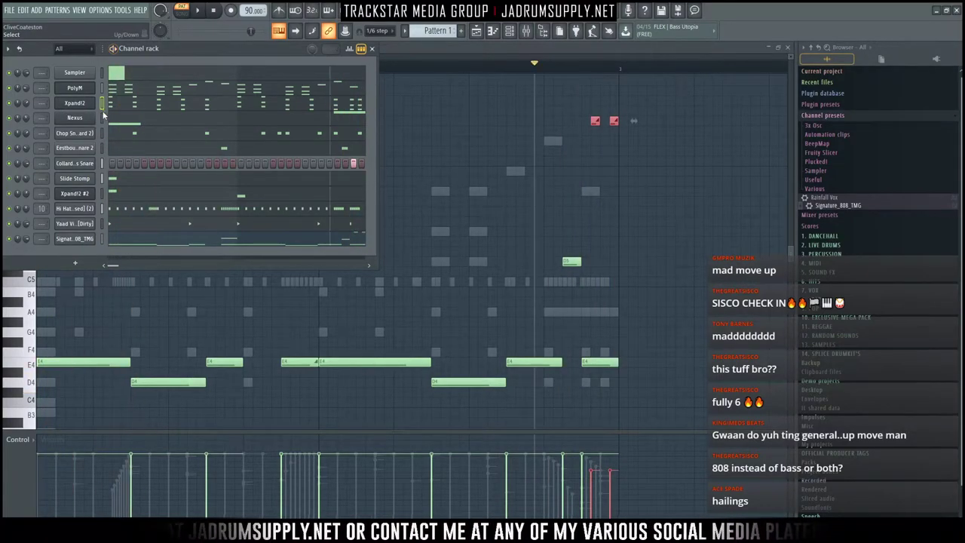
{"action": "left_click", "coordinate": [75, 261]}
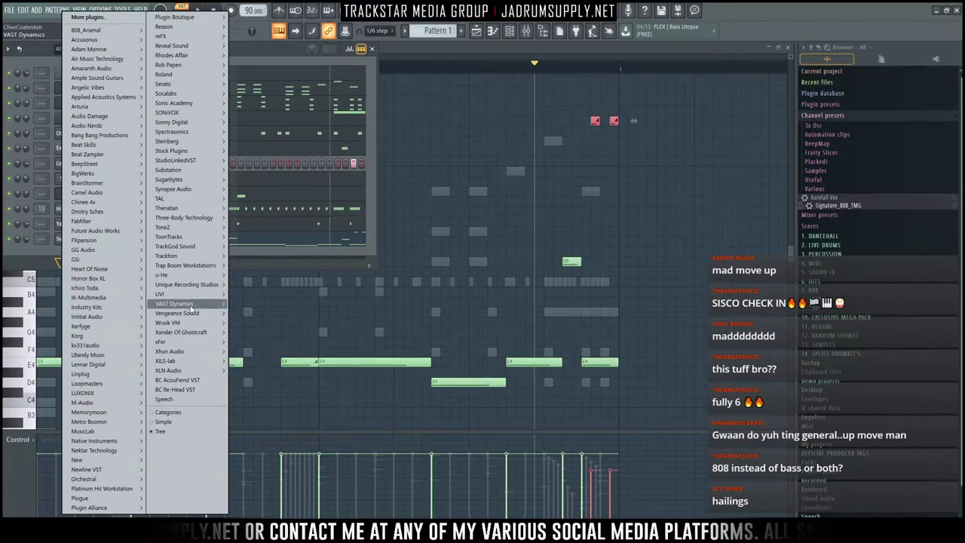
{"action": "mouse_move", "coordinate": [191, 306]}
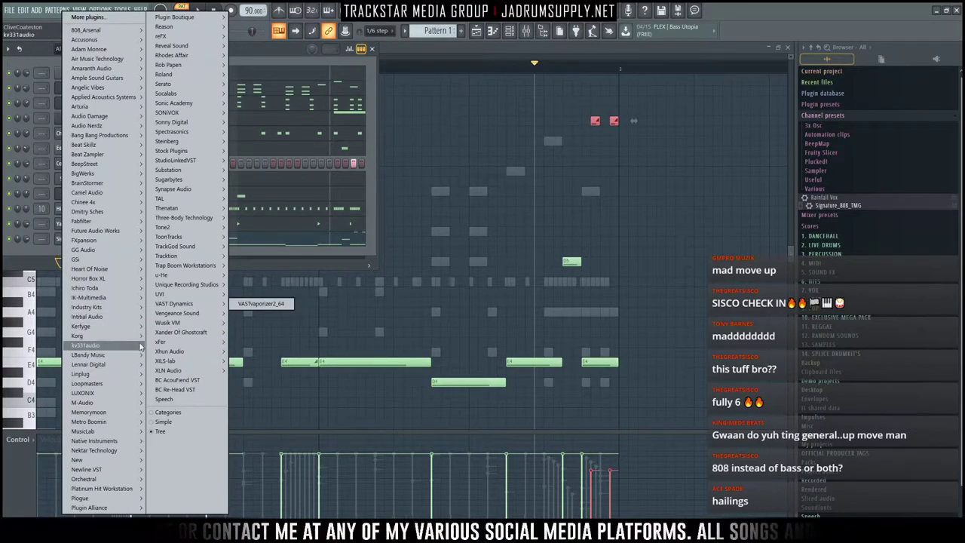
{"action": "mouse_move", "coordinate": [130, 350]}
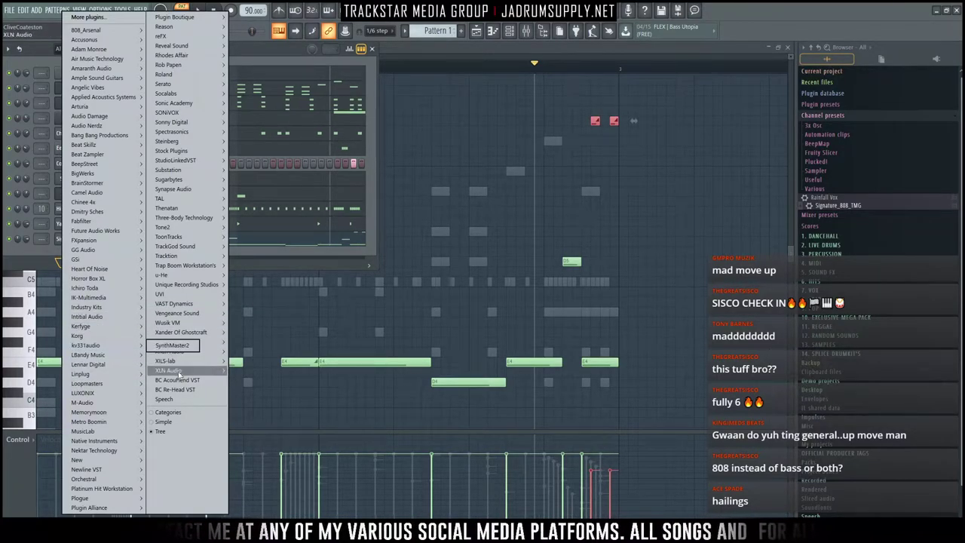
{"action": "mouse_move", "coordinate": [185, 364]}
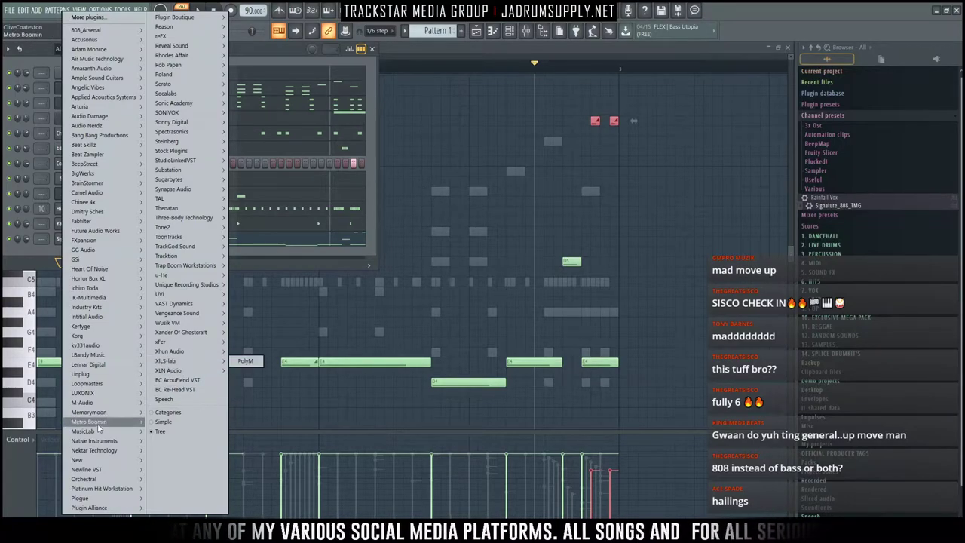
{"action": "mouse_move", "coordinate": [195, 65]}
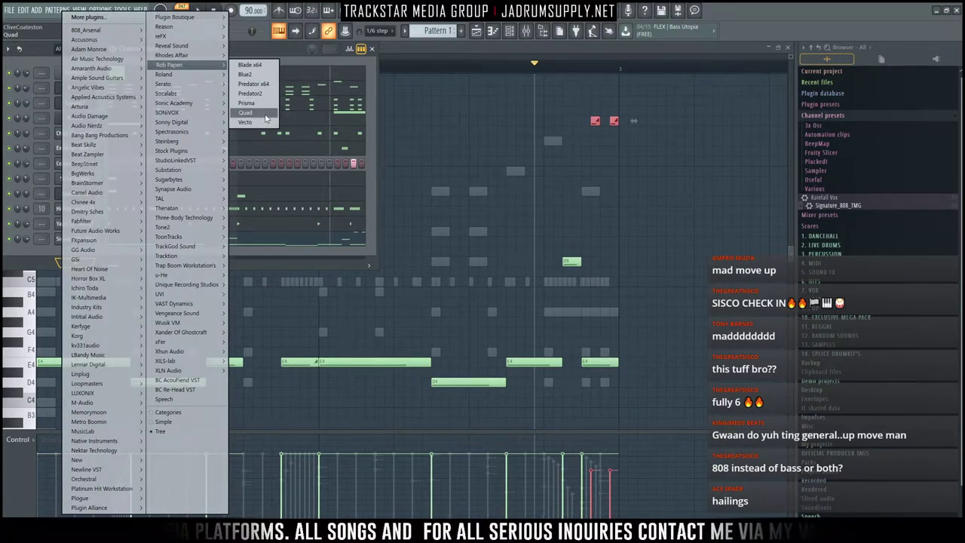
{"action": "left_click", "coordinate": [260, 115]}
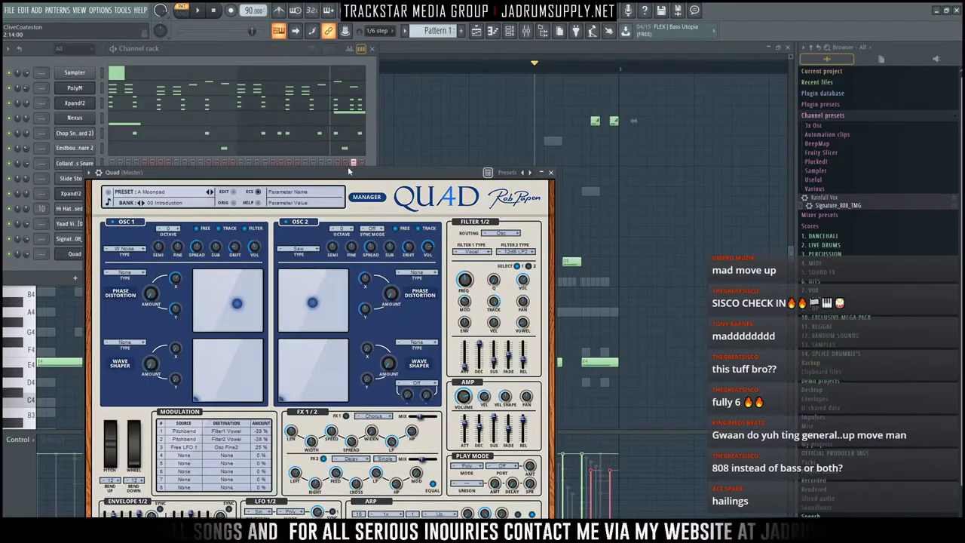
Step: Move the Quad window aside and paste the Xpand!2 chord notes into the Quad channel
{"action": "left_click_drag", "start_coordinate": [348, 169], "coordinate": [555, 56]}
{"action": "left_click", "coordinate": [98, 255]}
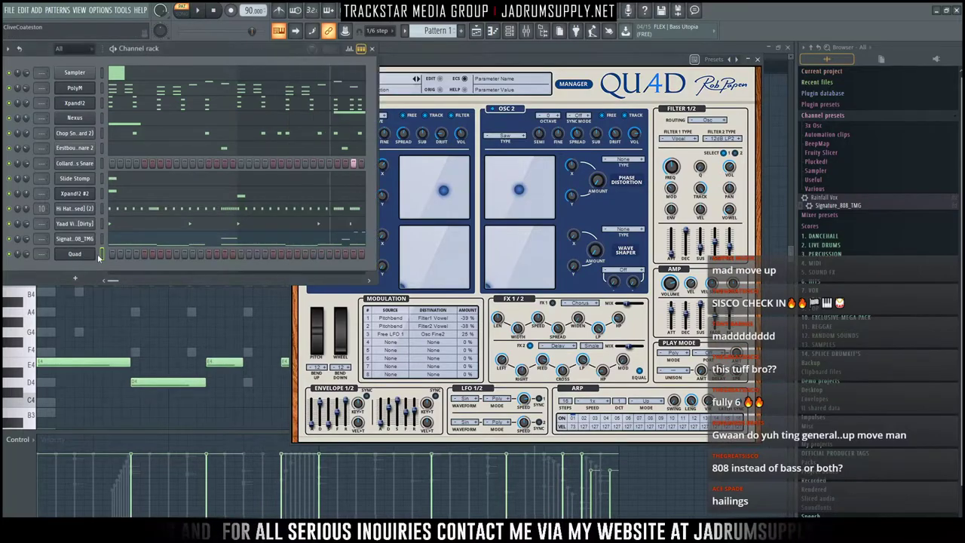
{"action": "key", "text": "ctrl+v"}
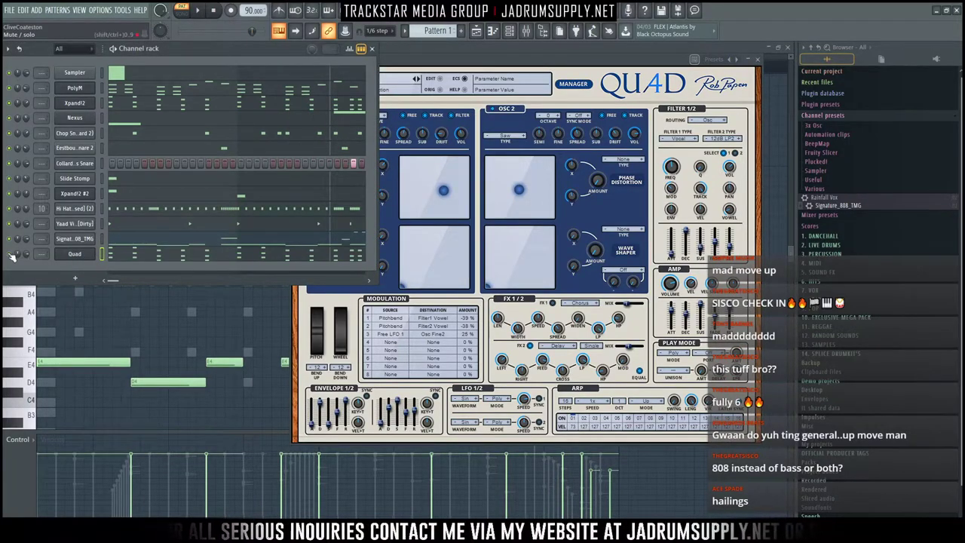
Step: Delete the repeated Quad chord stabs, keeping only the chords on steps 1 and 7 of each bar
{"action": "left_click", "coordinate": [144, 258]}
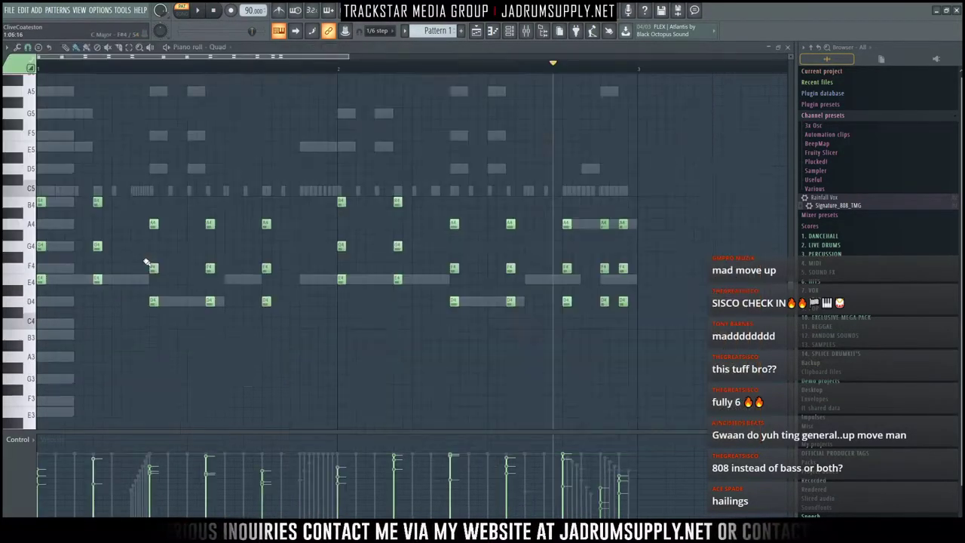
{"action": "left_click_drag", "start_coordinate": [81, 165], "coordinate": [138, 411]}
{"action": "left_click_drag", "start_coordinate": [189, 153], "coordinate": [257, 427]}
{"action": "left_click_drag", "start_coordinate": [261, 206], "coordinate": [291, 386]}
{"action": "left_click_drag", "start_coordinate": [360, 142], "coordinate": [407, 362]}
{"action": "left_click_drag", "start_coordinate": [467, 209], "coordinate": [698, 368]}
{"action": "key", "text": "Delete"}
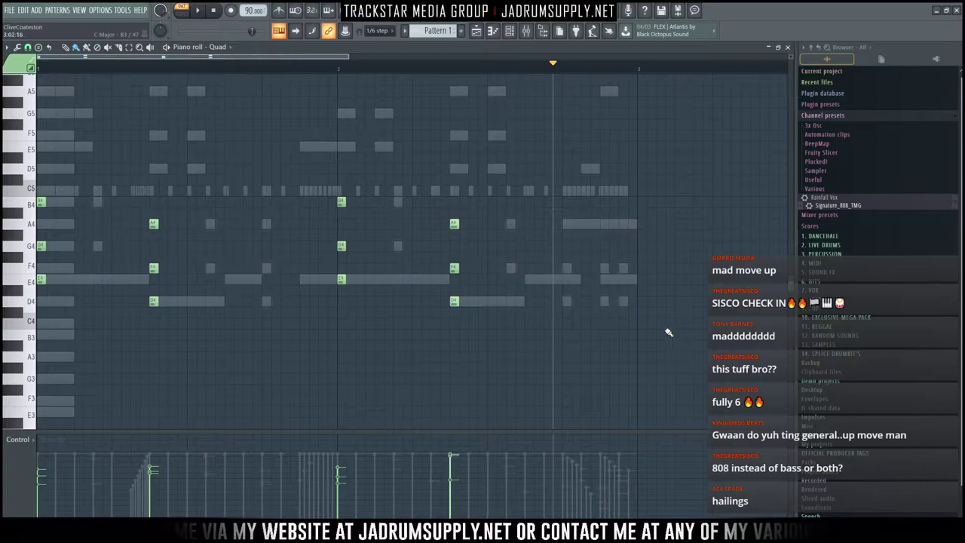
Step: Extend the remaining Quad chords with legato so each lasts until the next one, with the last ending at bar 3
{"action": "key", "text": "alt+l"}
{"action": "key", "text": "Return"}
{"action": "left_click_drag", "start_coordinate": [536, 350], "coordinate": [624, 239]}
{"action": "right_click", "coordinate": [603, 179]}
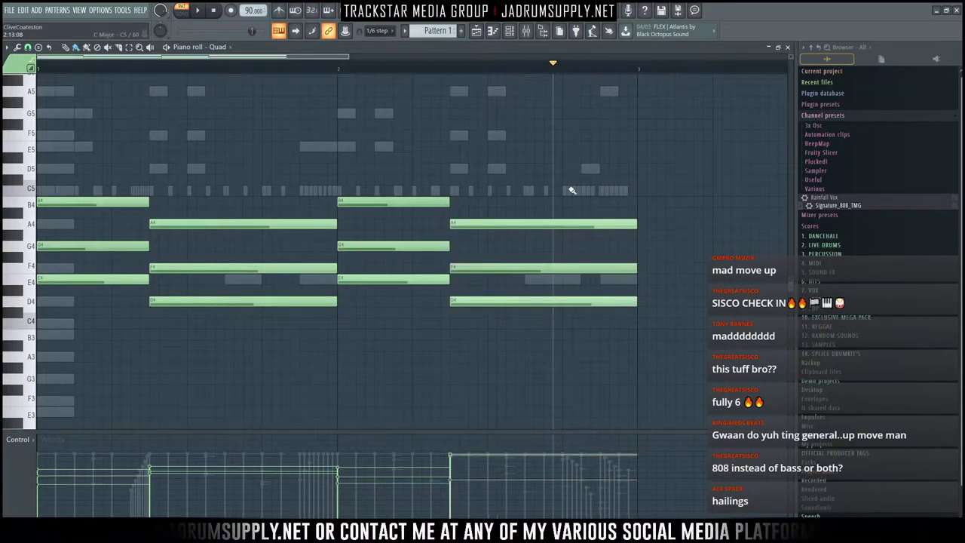
Step: Load the Arp and ModWhl preset from the 09 Arp sounds 01 bank in Quad
{"action": "left_click", "coordinate": [510, 33]}
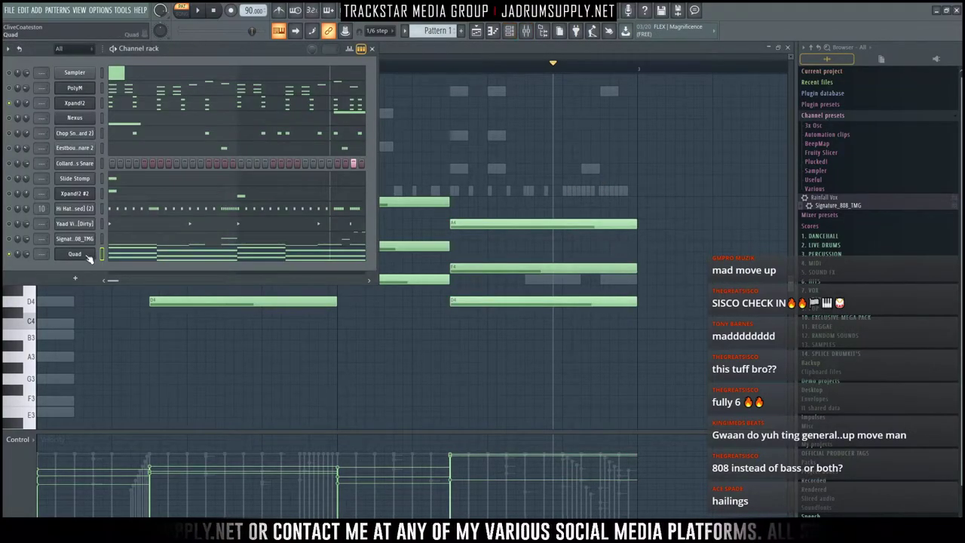
{"action": "left_click", "coordinate": [89, 258]}
{"action": "left_click", "coordinate": [370, 80]}
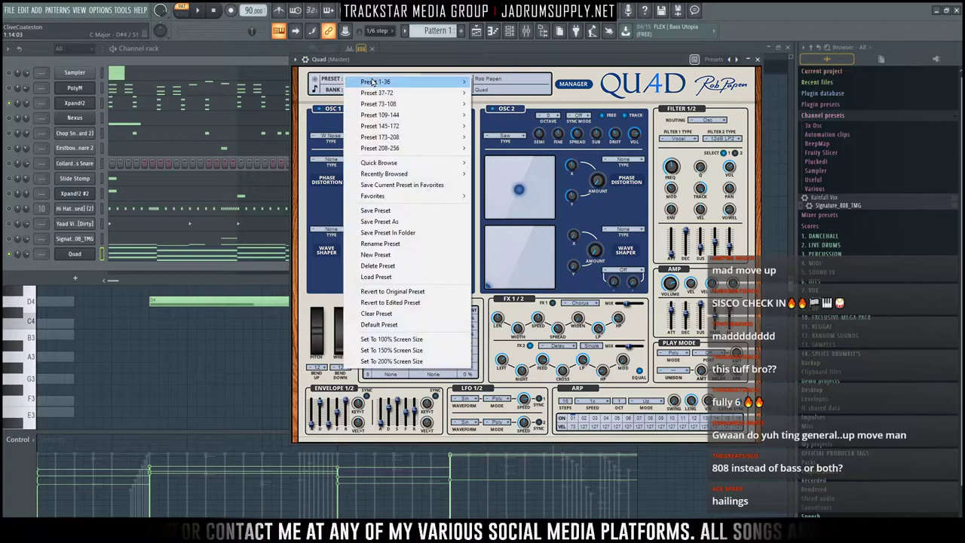
{"action": "mouse_move", "coordinate": [426, 164]}
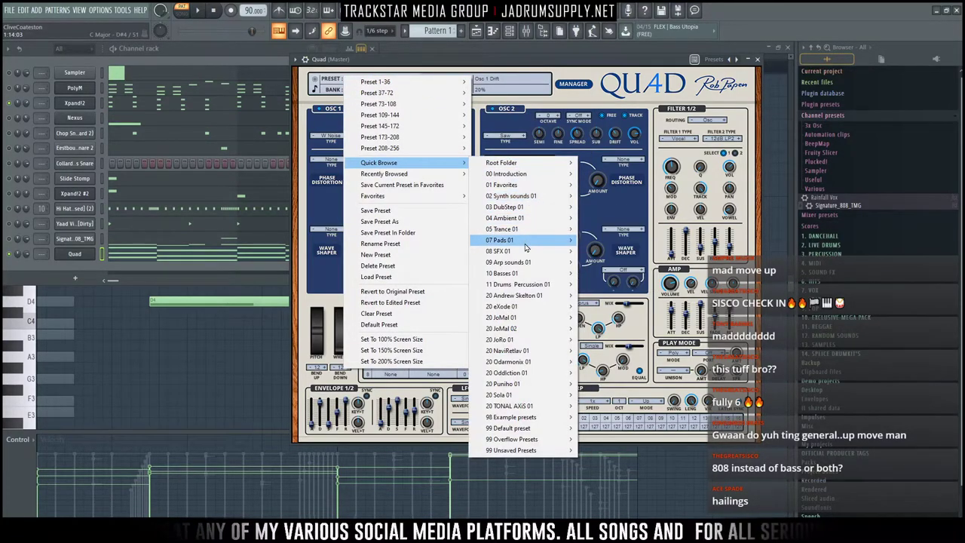
{"action": "mouse_move", "coordinate": [532, 263]}
{"action": "mouse_move", "coordinate": [612, 263]}
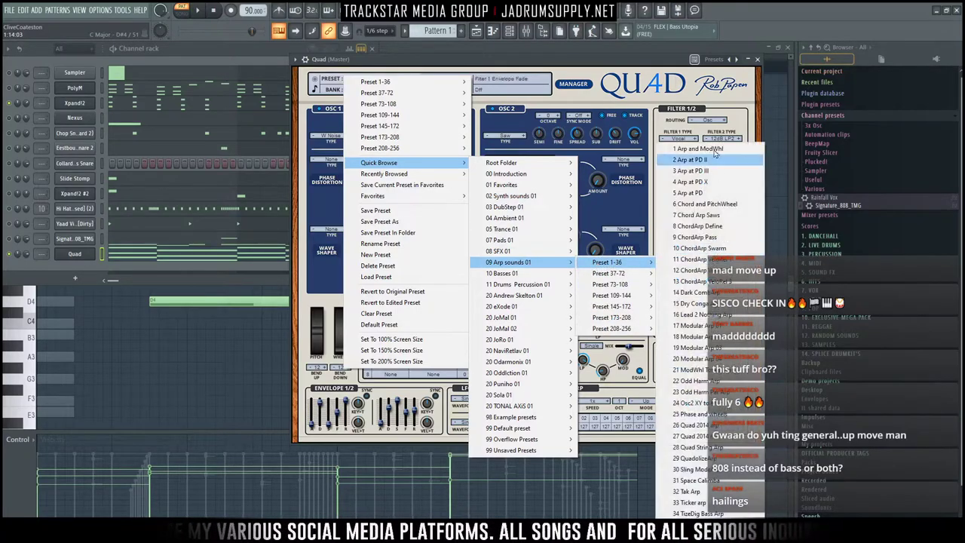
{"action": "left_click", "coordinate": [715, 149]}
Step: Reposition the Quad window and audition the arp preset with the sustained chords
{"action": "left_click_drag", "start_coordinate": [444, 59], "coordinate": [367, 98]}
{"action": "left_click", "coordinate": [27, 256]}
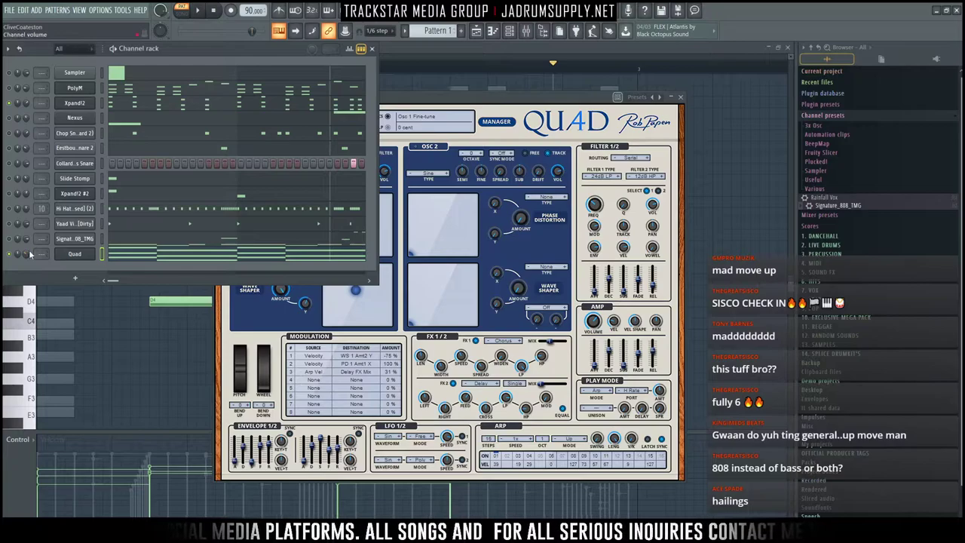
{"action": "key", "text": "space"}
{"action": "left_click", "coordinate": [328, 153]}
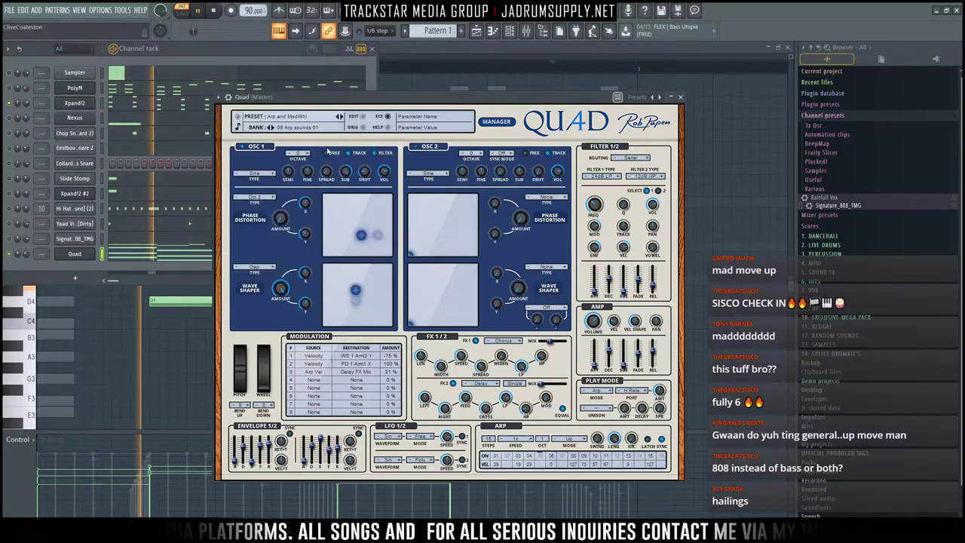
Step: Audition the 09 Arp sounds 01 presets in Quad from Arp at PD II through Chord Arp Saws against the beat
{"action": "left_click", "coordinate": [340, 116]}
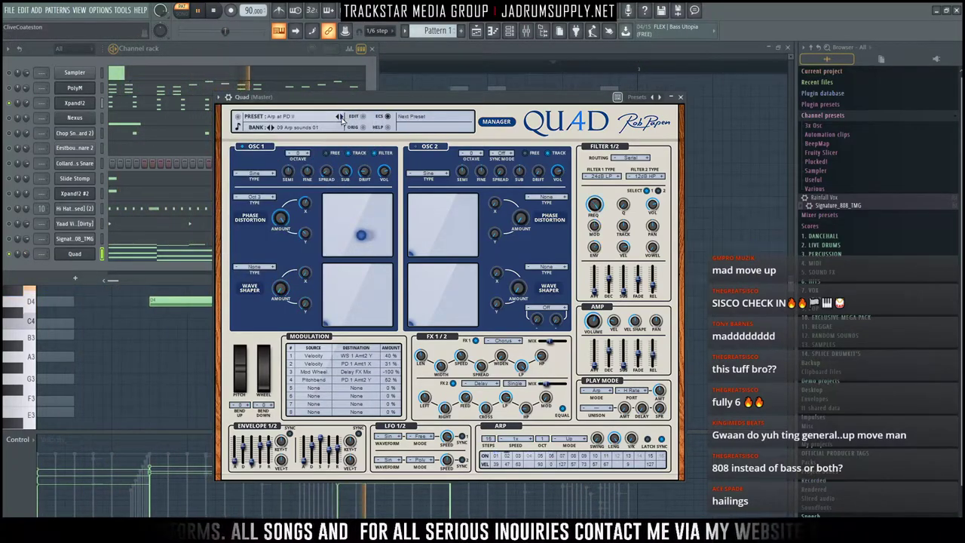
{"action": "left_click", "coordinate": [341, 116]}
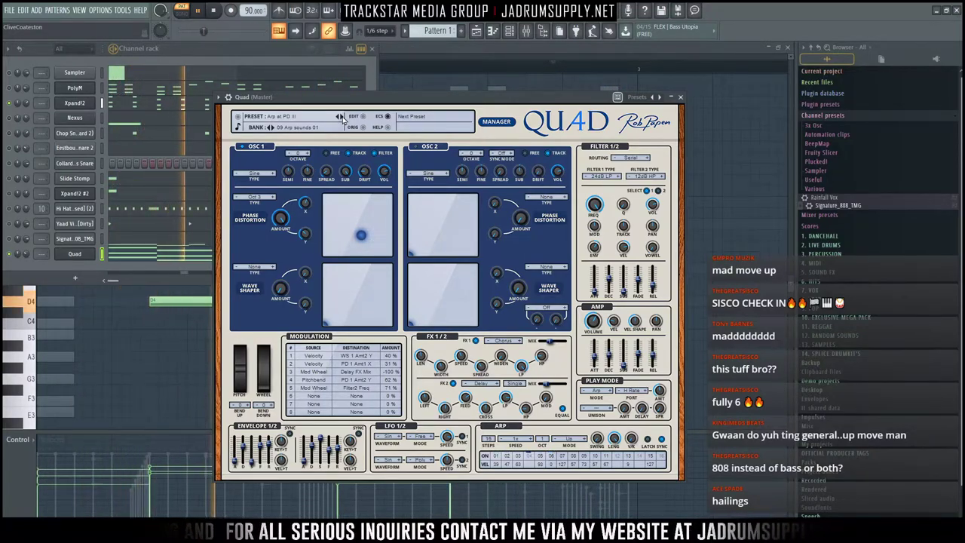
{"action": "left_click", "coordinate": [340, 116]}
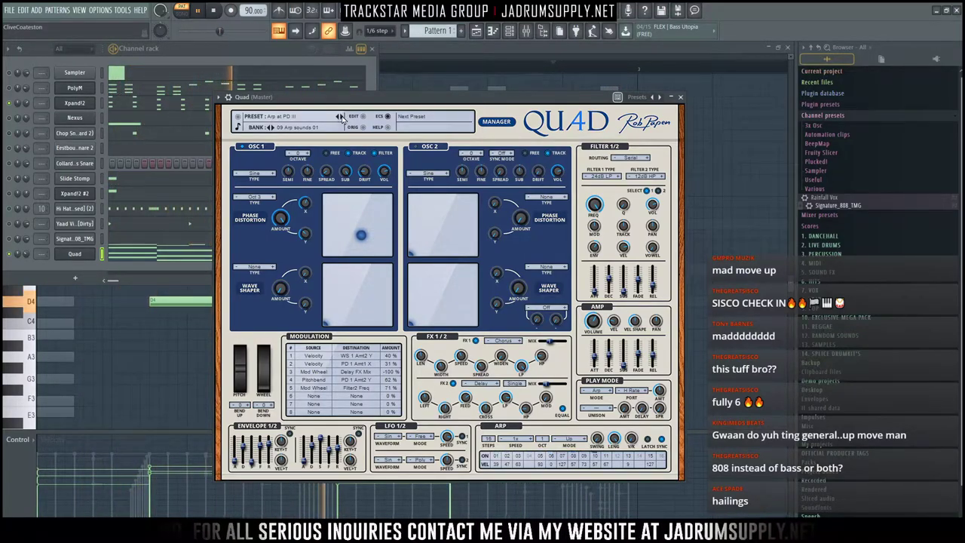
{"action": "left_click", "coordinate": [340, 116]}
{"action": "left_click", "coordinate": [340, 116]}
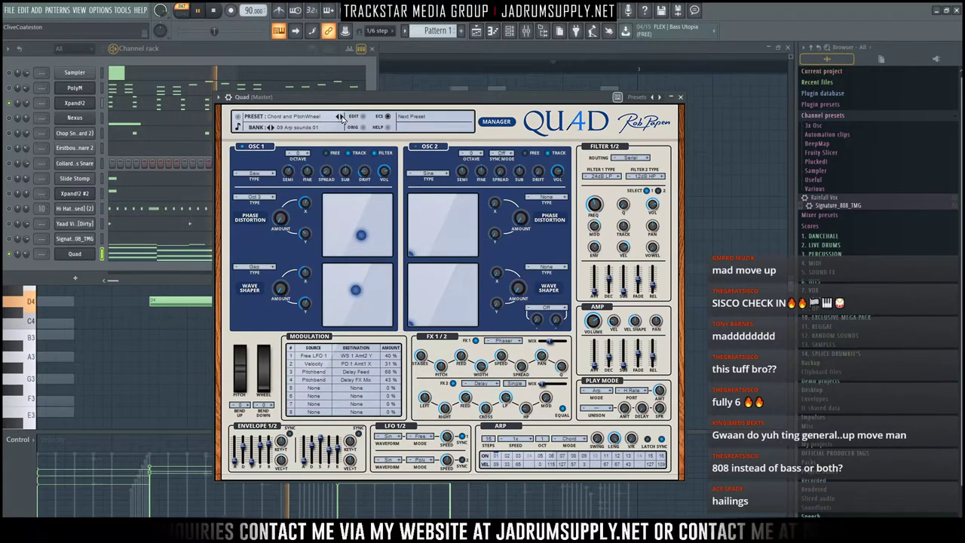
{"action": "left_click", "coordinate": [340, 116]}
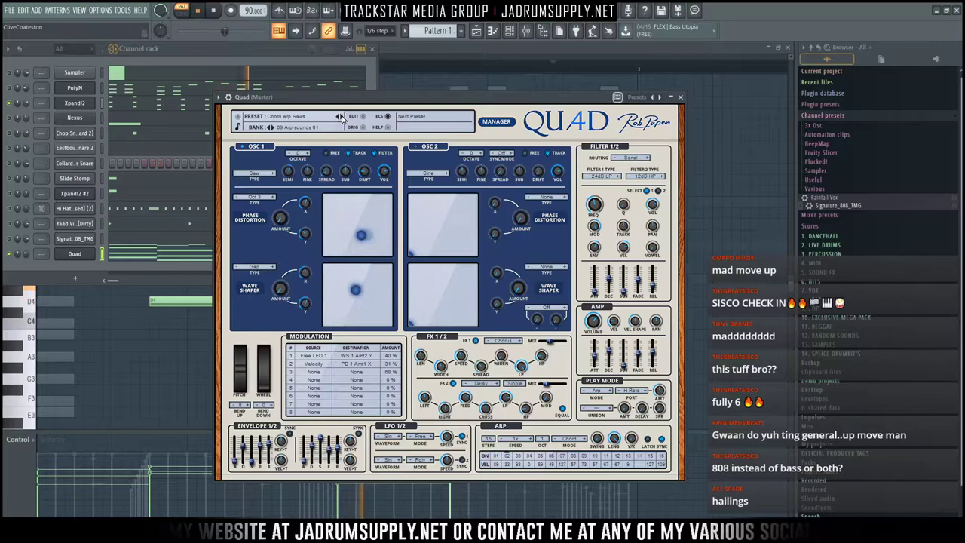
{"action": "key", "text": "space"}
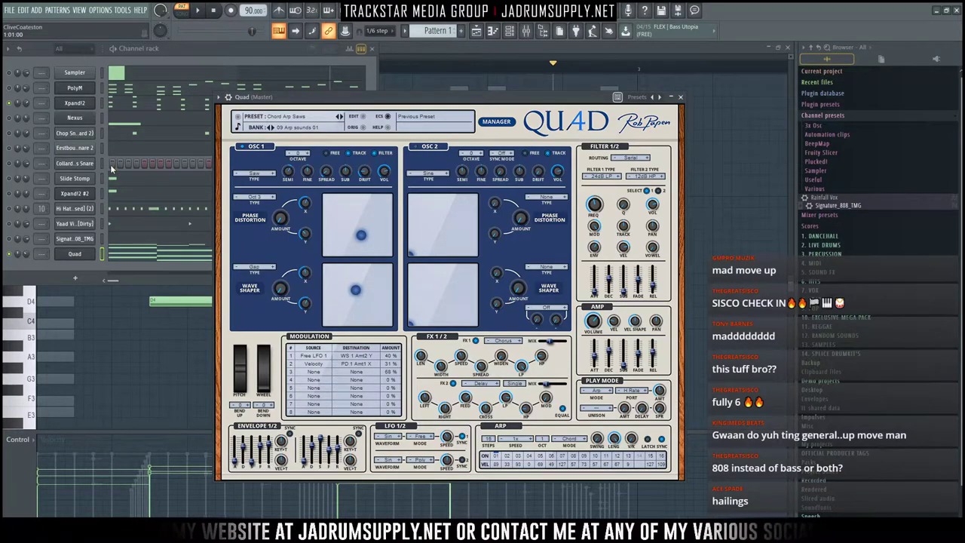
Step: Continue auditioning Quad arp presets during playback, from ChordArp Pass through the Modular Arps, and load Phase and wheels
{"action": "left_click", "coordinate": [342, 117]}
{"action": "left_click", "coordinate": [341, 117]}
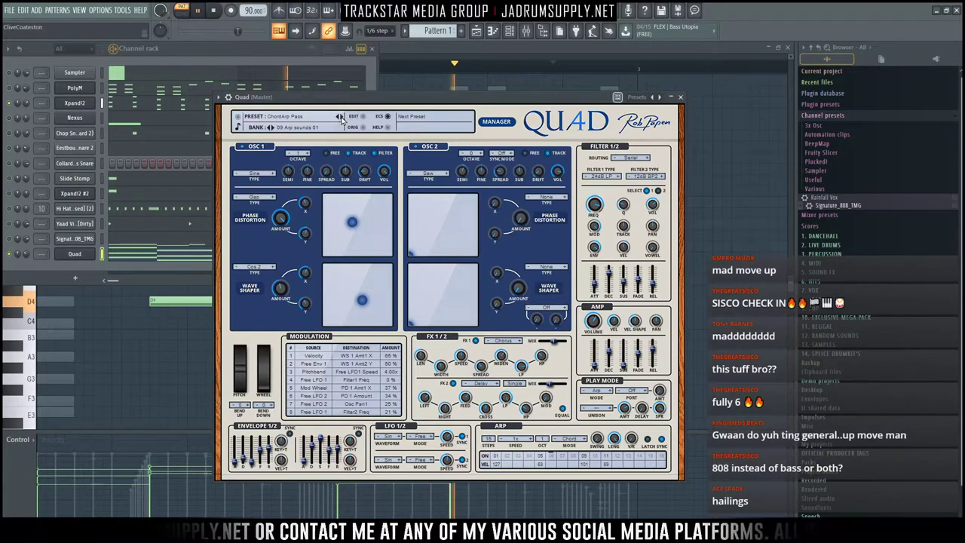
{"action": "left_click", "coordinate": [342, 118]}
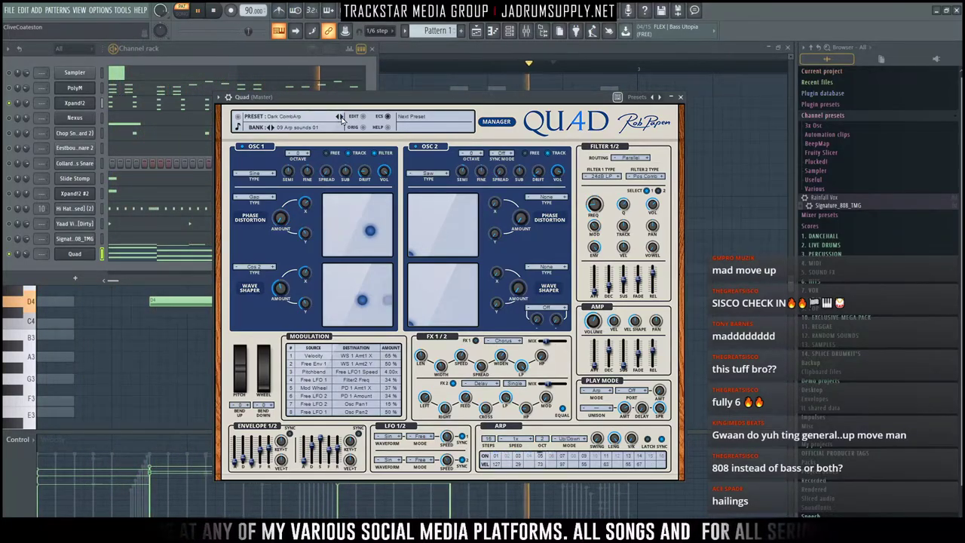
{"action": "left_click", "coordinate": [341, 118]}
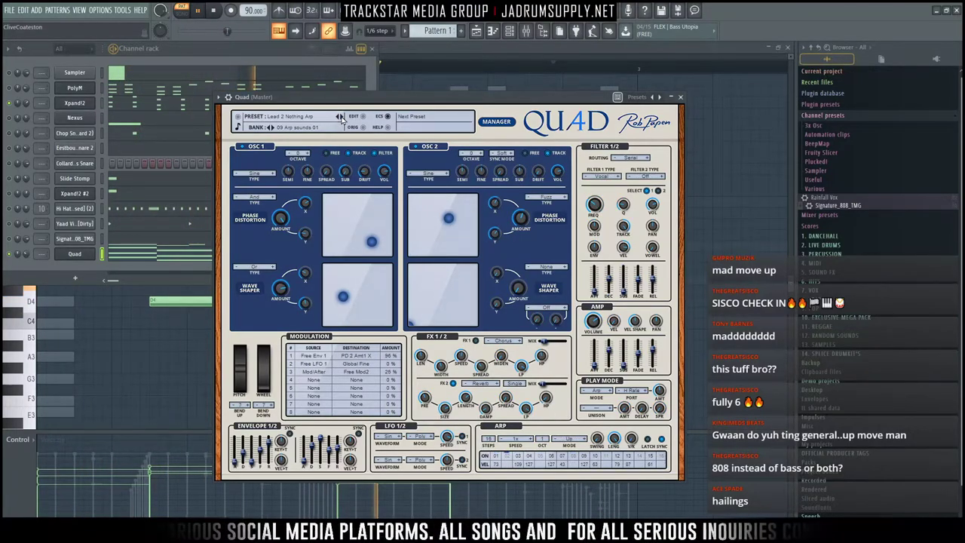
{"action": "left_click", "coordinate": [342, 117]}
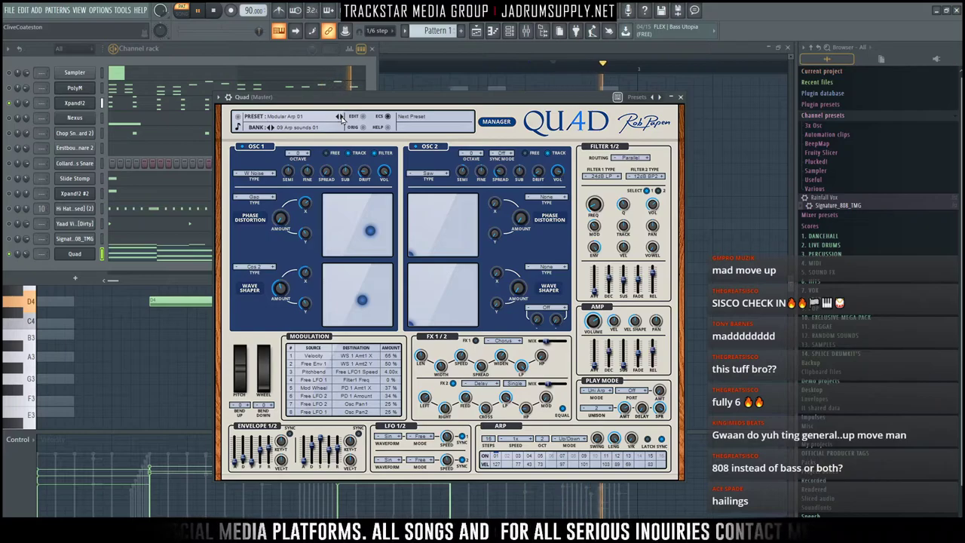
{"action": "left_click", "coordinate": [342, 118]}
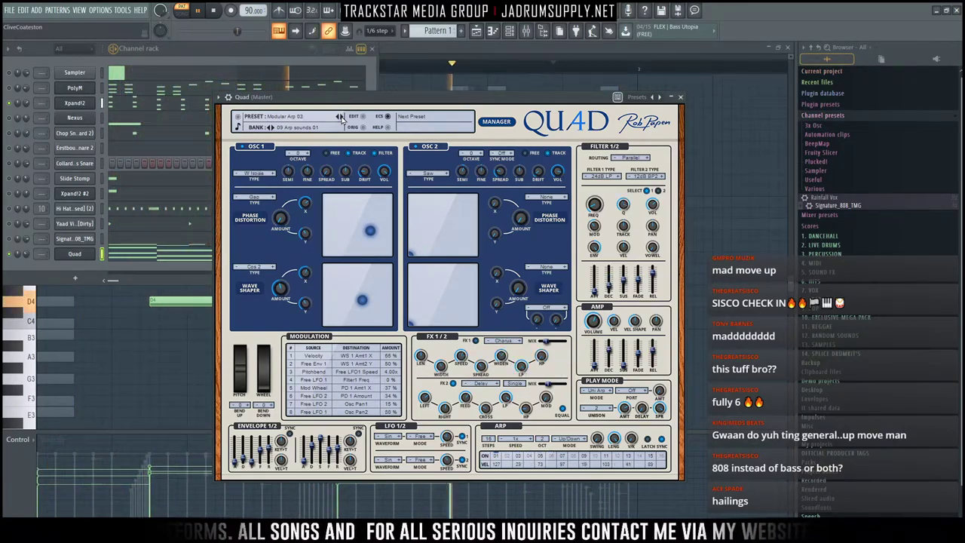
{"action": "left_click", "coordinate": [342, 118]}
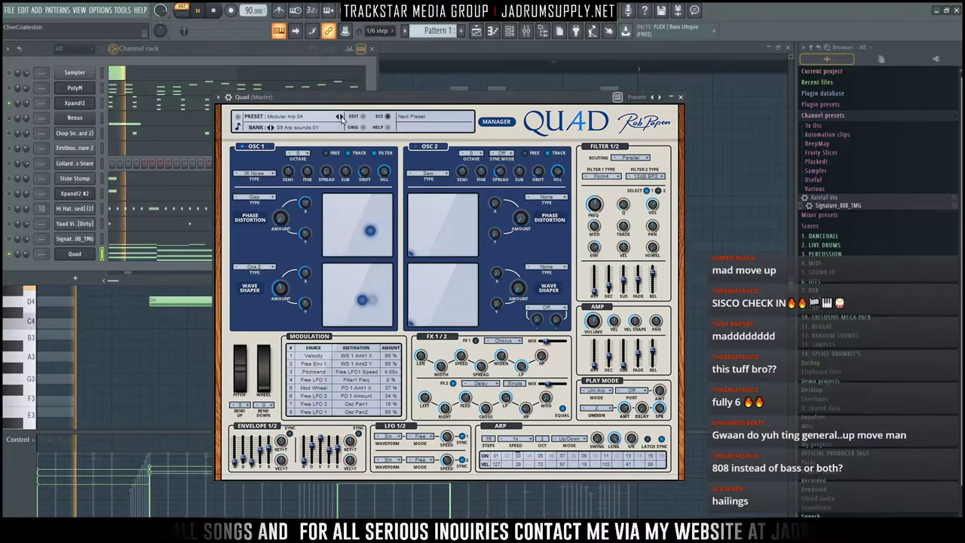
{"action": "left_click", "coordinate": [341, 118]}
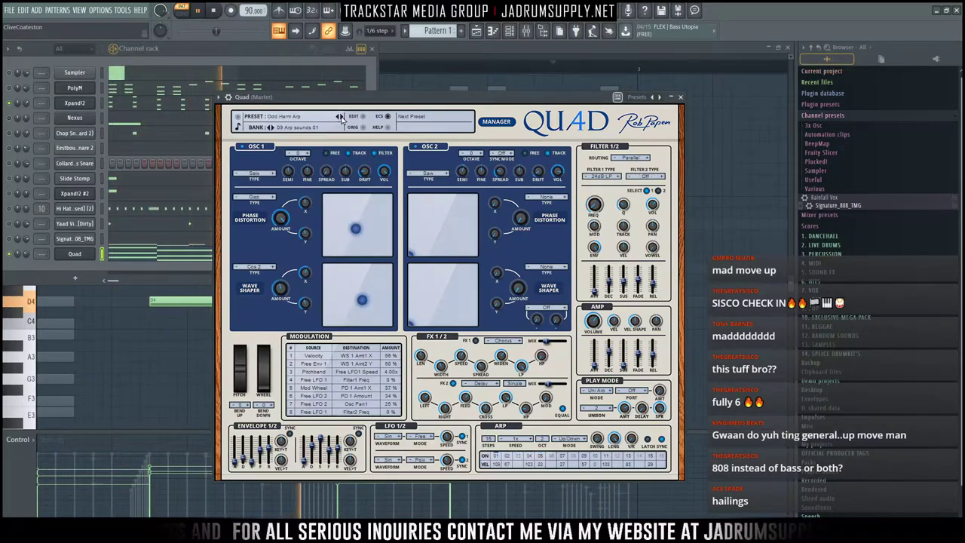
{"action": "left_click", "coordinate": [341, 118]}
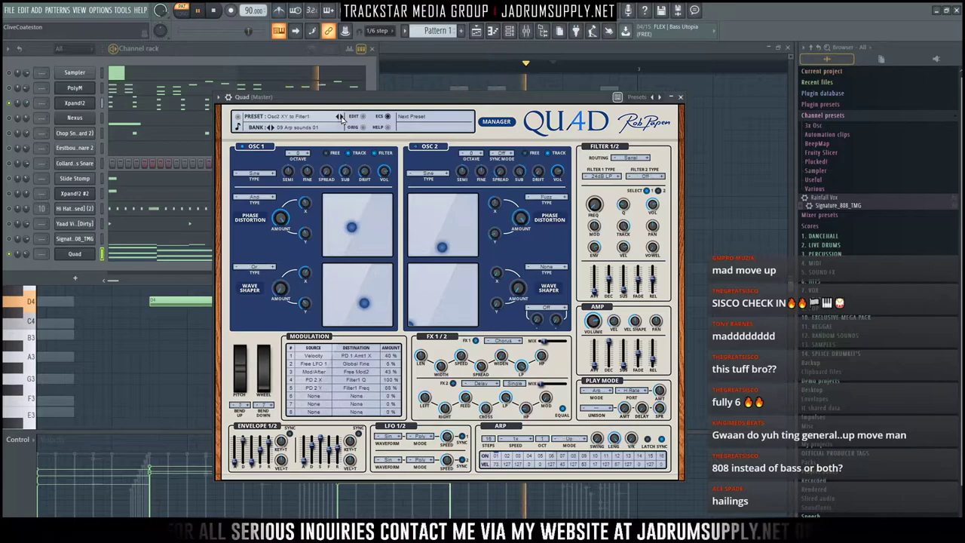
{"action": "left_click", "coordinate": [342, 118]}
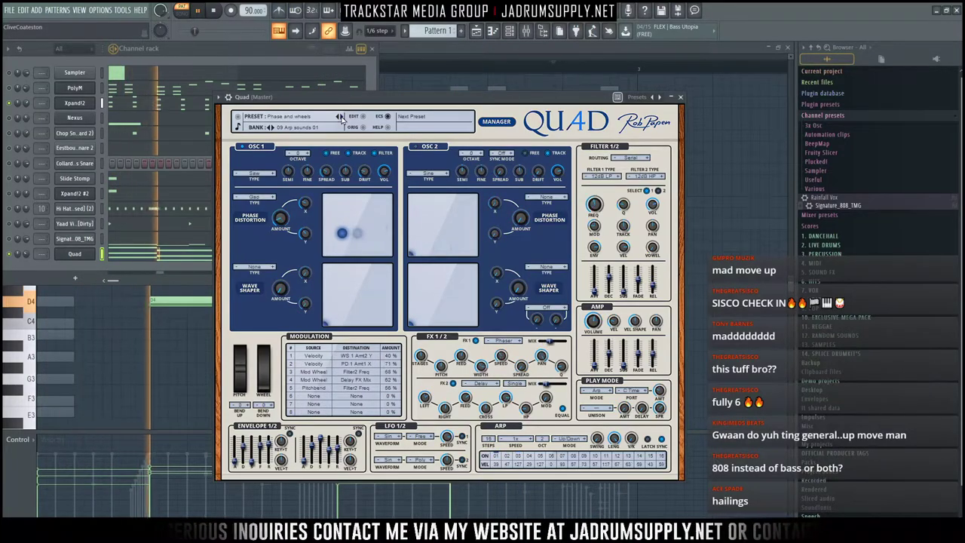
Step: Return to the Quad channel in the channel rack and copy its sustained chord notes
{"action": "left_click", "coordinate": [164, 253]}
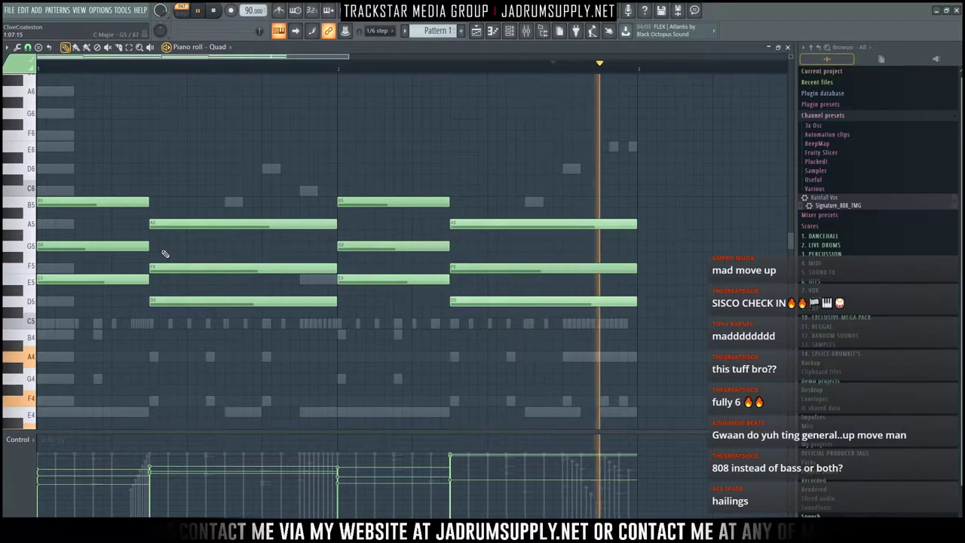
{"action": "left_click", "coordinate": [512, 32]}
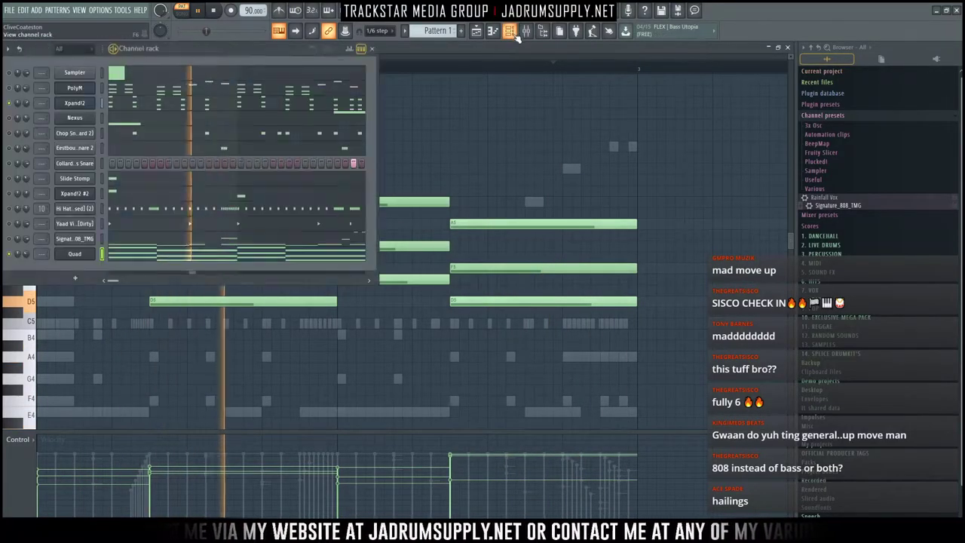
{"action": "left_click", "coordinate": [73, 255]}
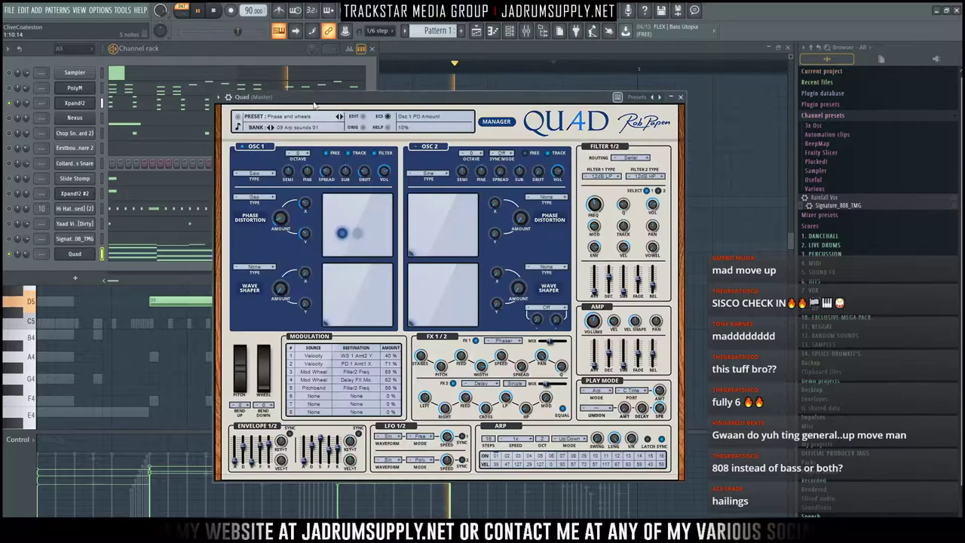
{"action": "left_click", "coordinate": [103, 266]}
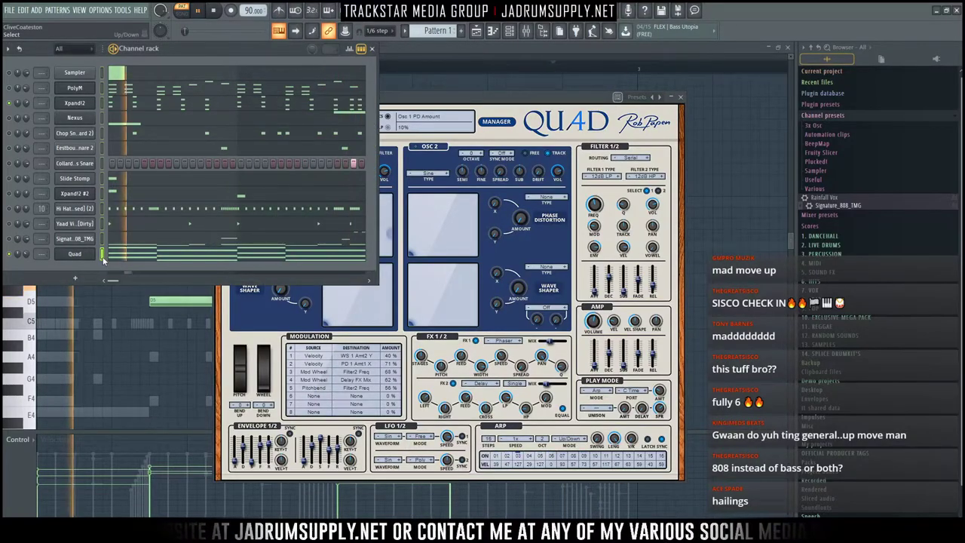
Step: Add Tone2's NemesisX64 as a new instrument channel below Quad
{"action": "left_click", "coordinate": [75, 278]}
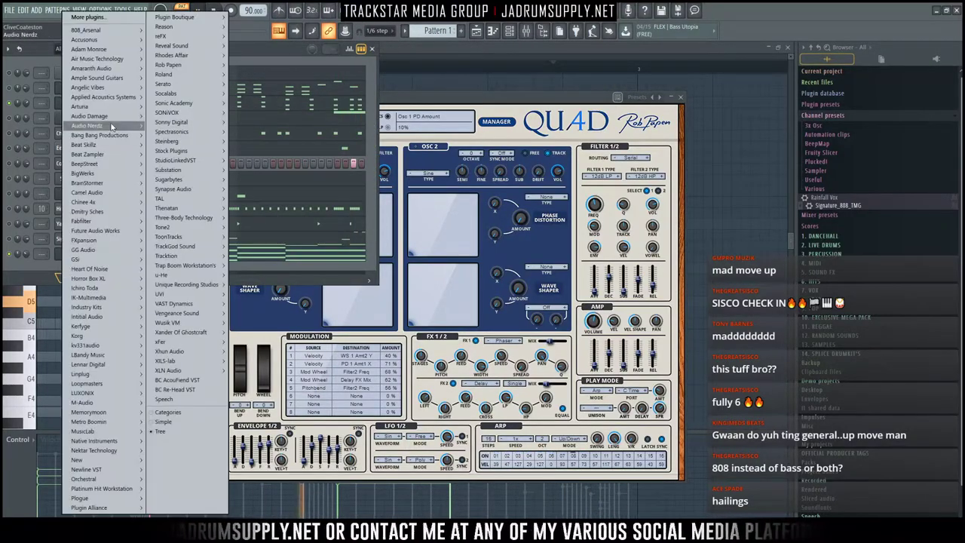
{"action": "mouse_move", "coordinate": [126, 60]}
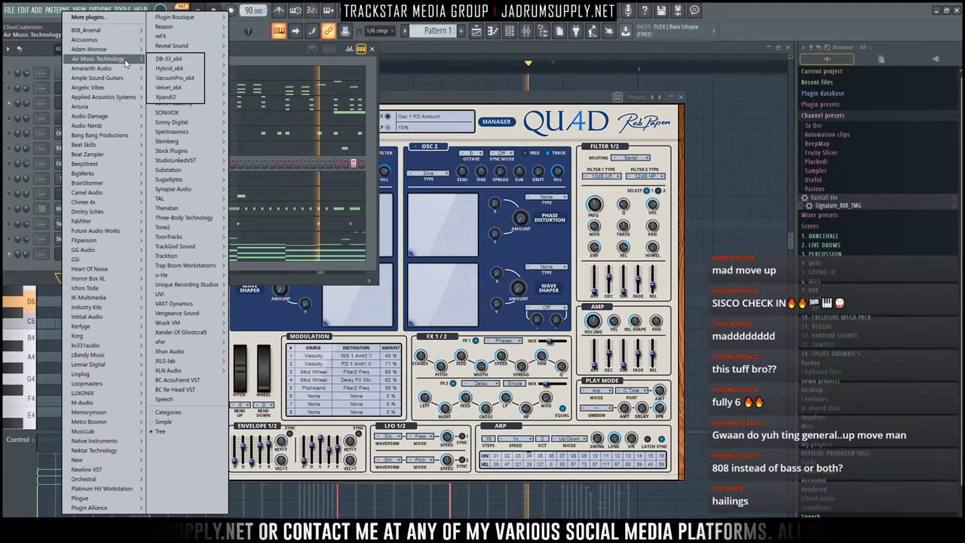
{"action": "mouse_move", "coordinate": [167, 227]}
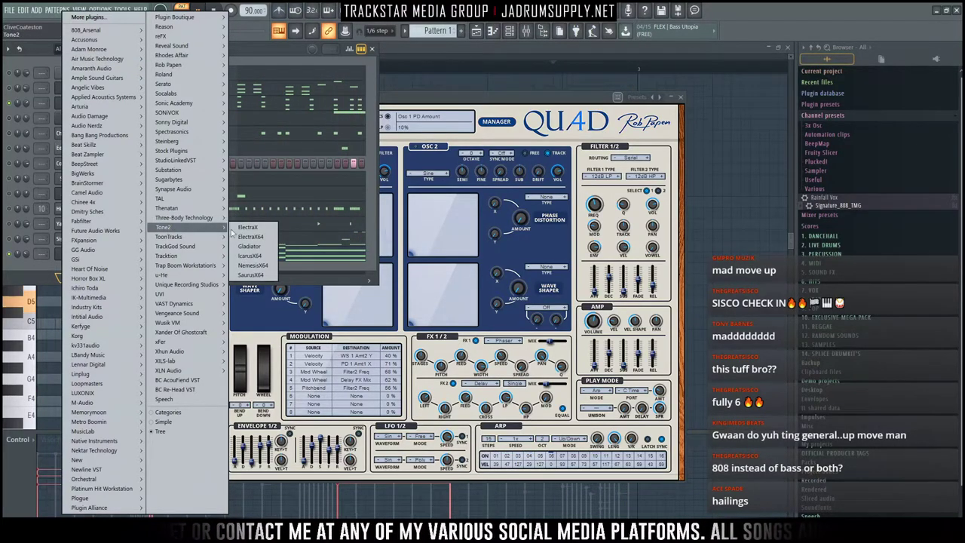
{"action": "left_click", "coordinate": [255, 266]}
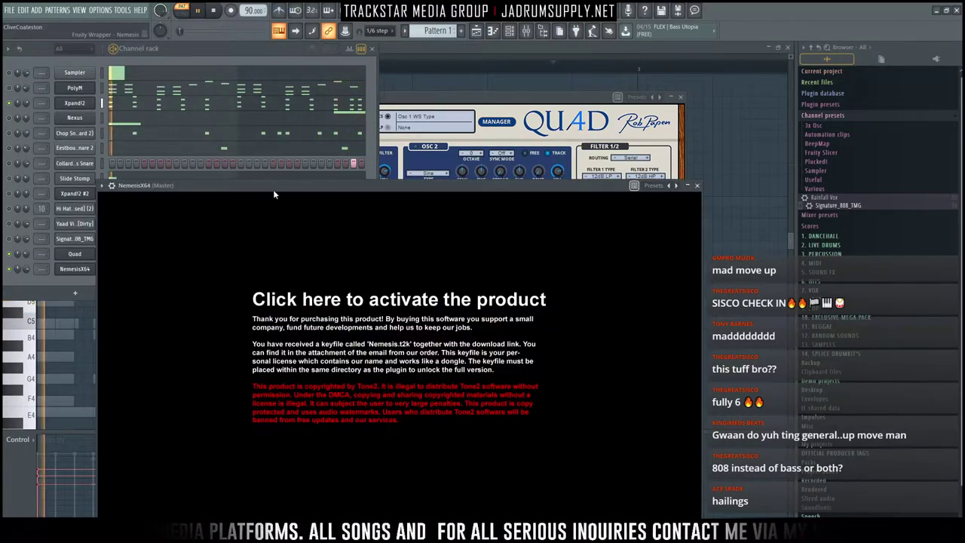
Step: Detach the NemesisX64 plugin window and reposition it so that its full interface fits on screen
{"action": "left_click_drag", "start_coordinate": [273, 188], "coordinate": [292, 95]}
{"action": "left_click", "coordinate": [123, 86]}
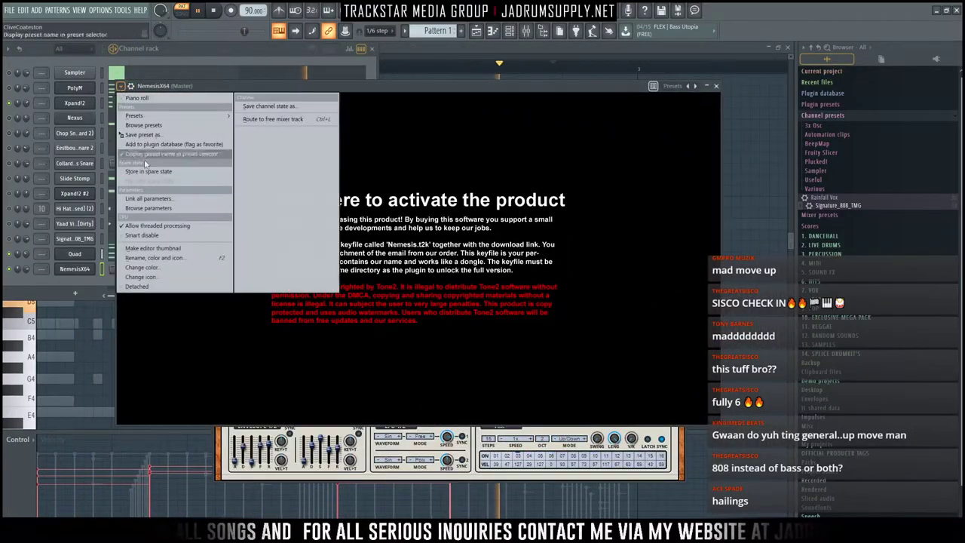
{"action": "left_click", "coordinate": [145, 287]}
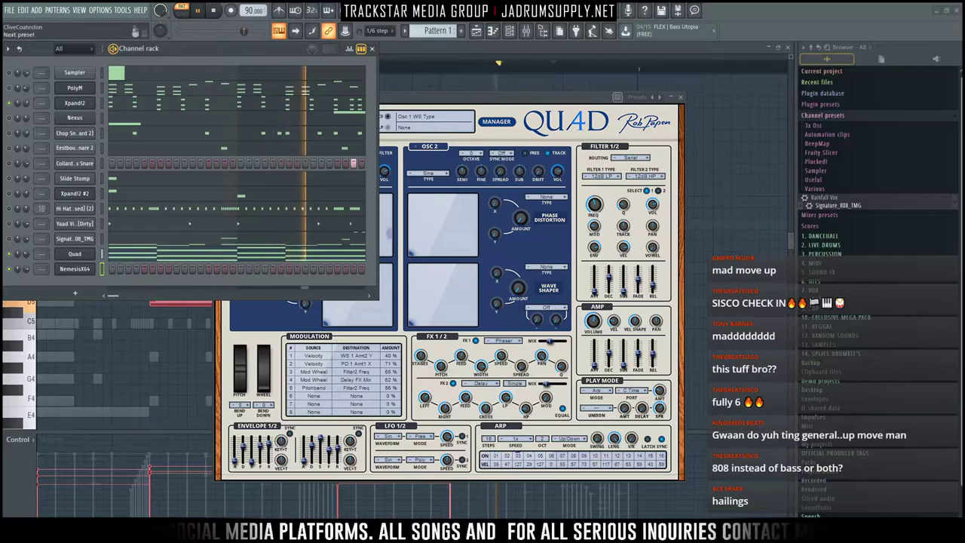
{"action": "left_click_drag", "start_coordinate": [129, 531], "coordinate": [135, 66]}
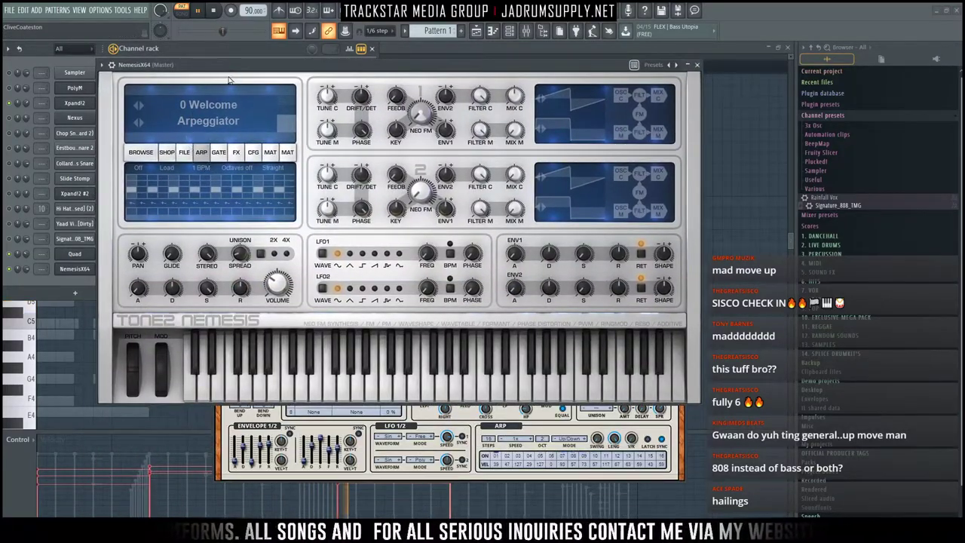
Step: Try to change the Arpeggiator preset in NemesisX64, and move its window clear of the channel rack
{"action": "left_click", "coordinate": [200, 117]}
{"action": "left_click", "coordinate": [204, 92]}
{"action": "left_click", "coordinate": [195, 123]}
{"action": "left_click", "coordinate": [68, 280]}
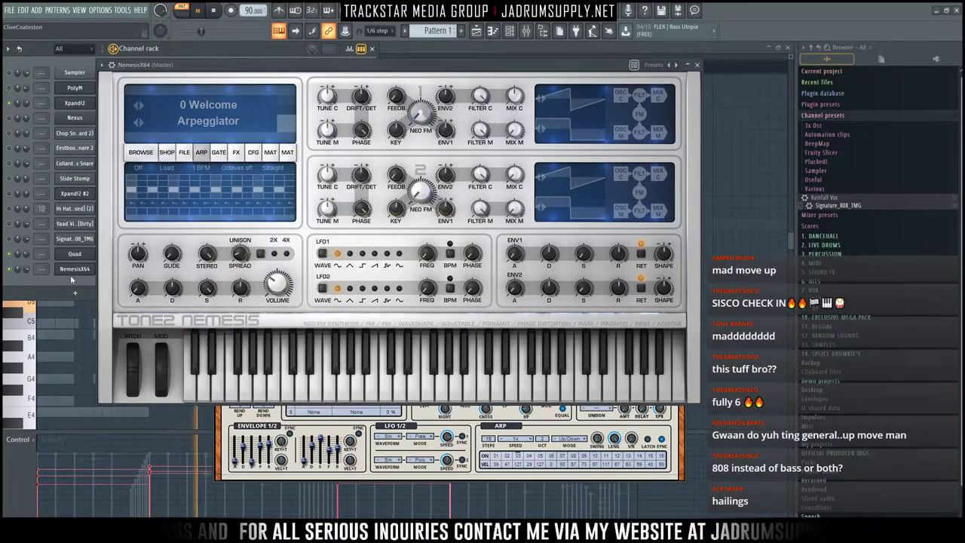
{"action": "left_click_drag", "start_coordinate": [267, 66], "coordinate": [493, 206]}
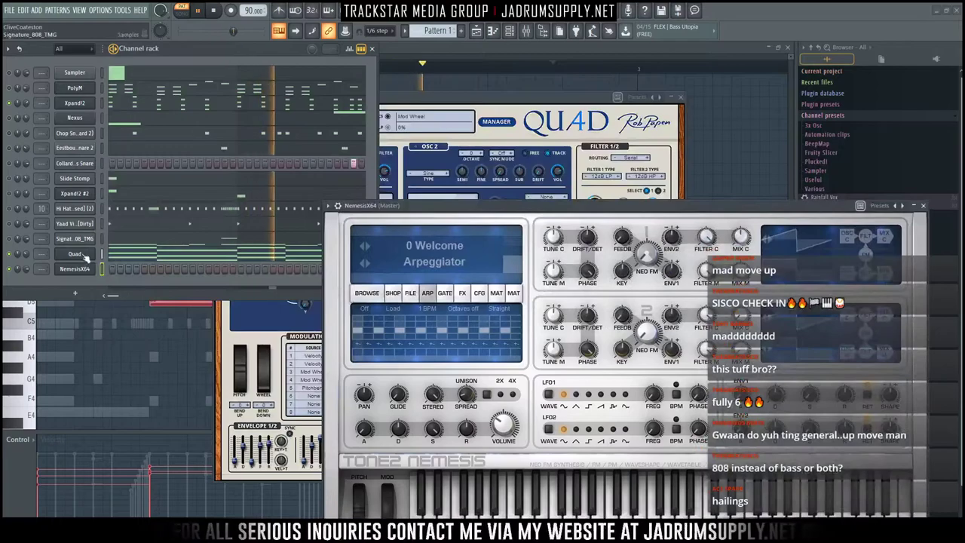
Step: Paste the copied chord notes into the NemesisX64 channel and mute the Quad channel
{"action": "left_click", "coordinate": [102, 270]}
{"action": "key", "text": "ctrl+v"}
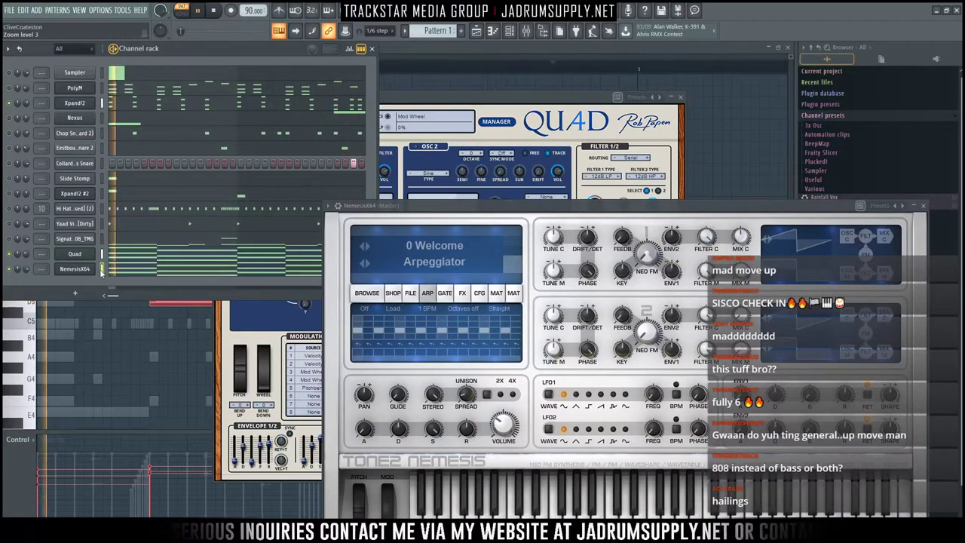
{"action": "left_click", "coordinate": [9, 255]}
Step: Replace the instrument on the NemesisX64 channel with the stock SAMPLER, keeping the pasted chords
{"action": "left_click", "coordinate": [75, 270]}
{"action": "left_click", "coordinate": [75, 269]}
{"action": "right_click", "coordinate": [76, 269]}
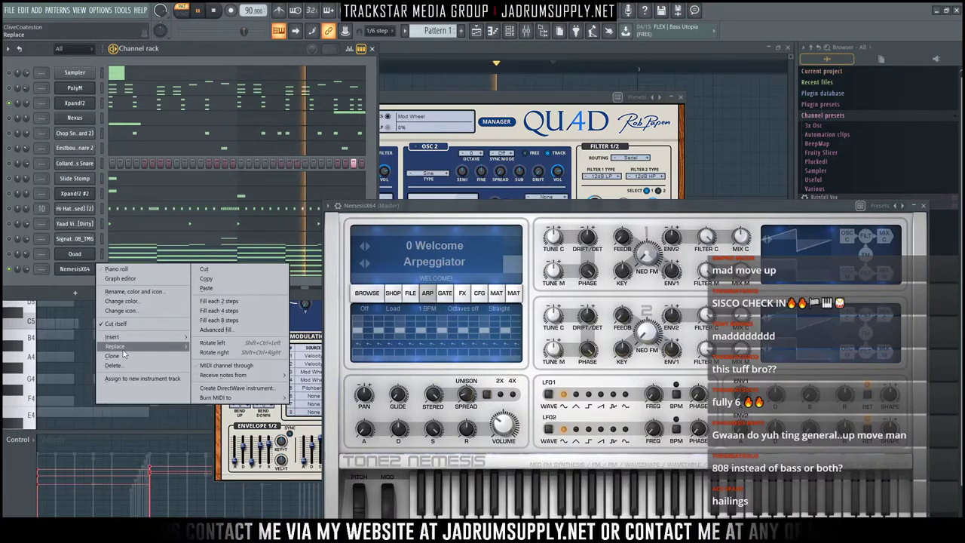
{"action": "mouse_move", "coordinate": [114, 346]}
{"action": "mouse_move", "coordinate": [339, 165]}
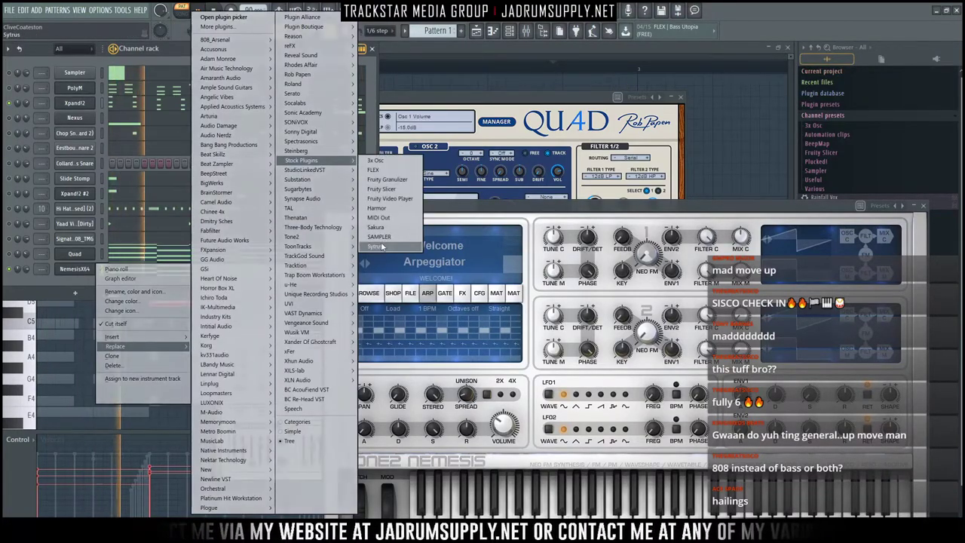
{"action": "left_click", "coordinate": [376, 237]}
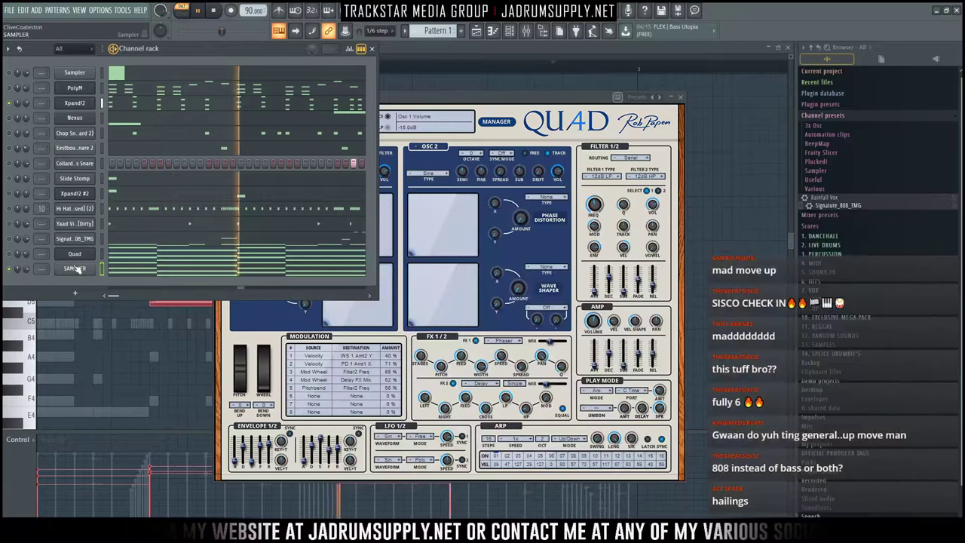
Step: Replace the new SAMPLER channel's instrument with Tone2's NemesisX64 to reload the plugin
{"action": "right_click", "coordinate": [83, 273]}
{"action": "mouse_move", "coordinate": [115, 355]}
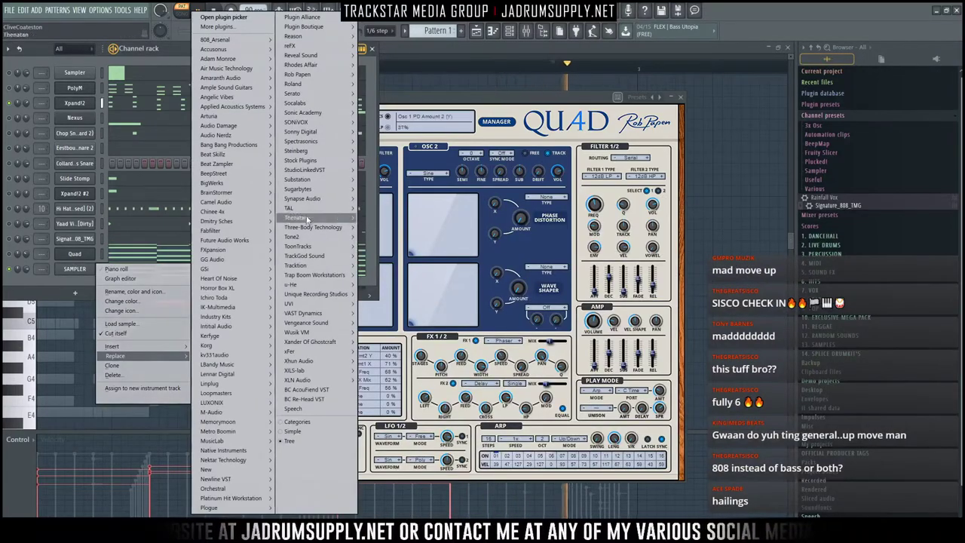
{"action": "mouse_move", "coordinate": [311, 345]}
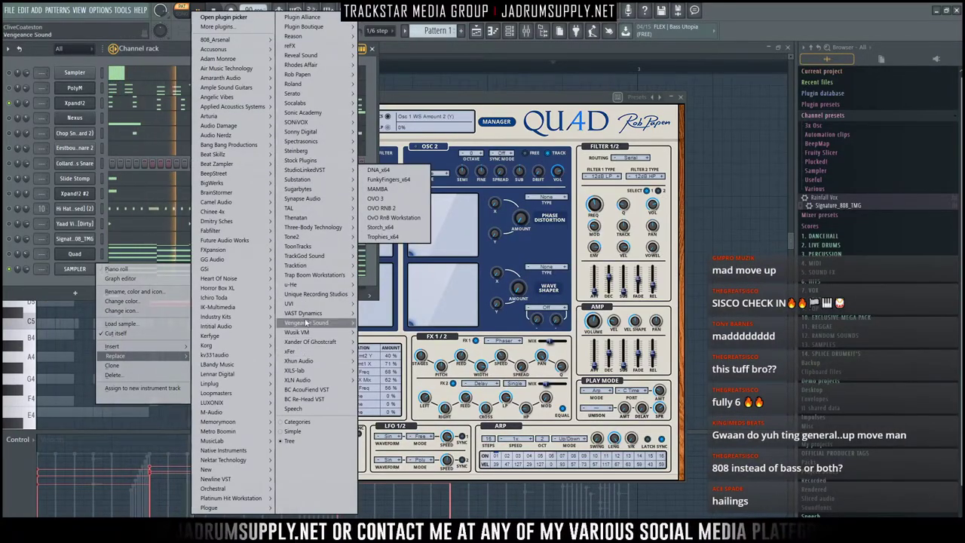
{"action": "mouse_move", "coordinate": [305, 237]}
{"action": "left_click", "coordinate": [382, 275]}
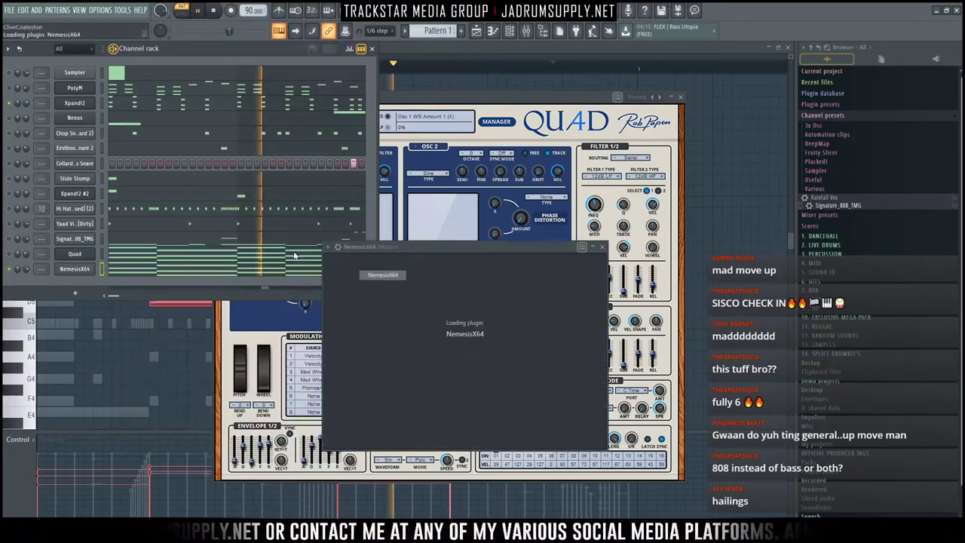
Step: Lower the NemesisX64 channel's volume and step through its Arpeggiator presets during playback to load A Cool pluck STS
{"action": "left_click_drag", "start_coordinate": [395, 250], "coordinate": [188, 127]}
{"action": "key", "text": "space"}
{"action": "left_click", "coordinate": [159, 160]}
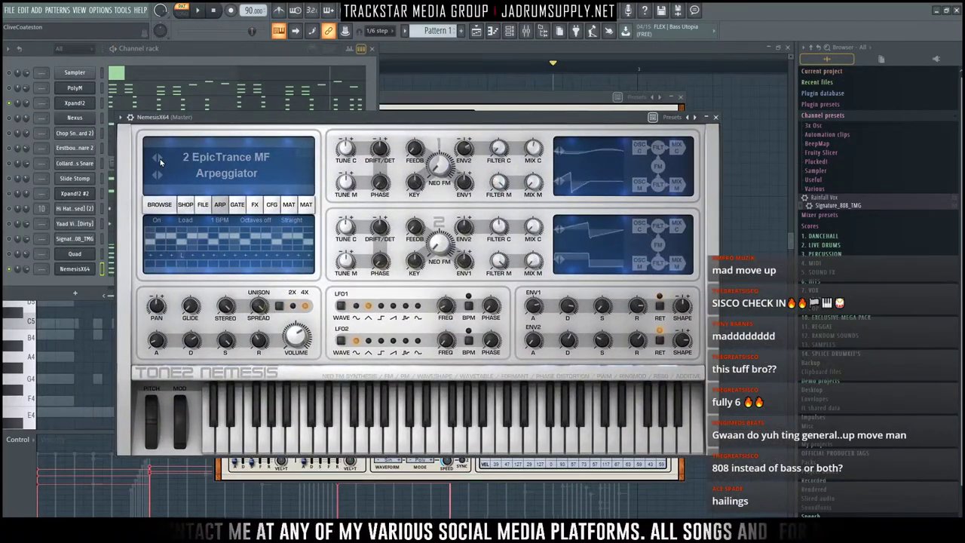
{"action": "left_click_drag", "start_coordinate": [221, 121], "coordinate": [198, 113]}
{"action": "key", "text": "space"}
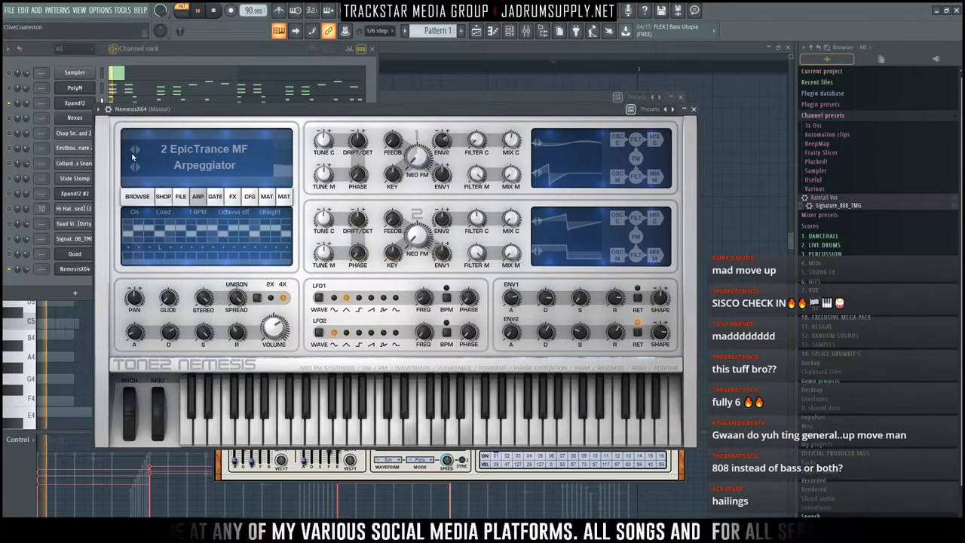
{"action": "left_click", "coordinate": [136, 151]}
{"action": "left_click_drag", "start_coordinate": [27, 269], "coordinate": [27, 299]}
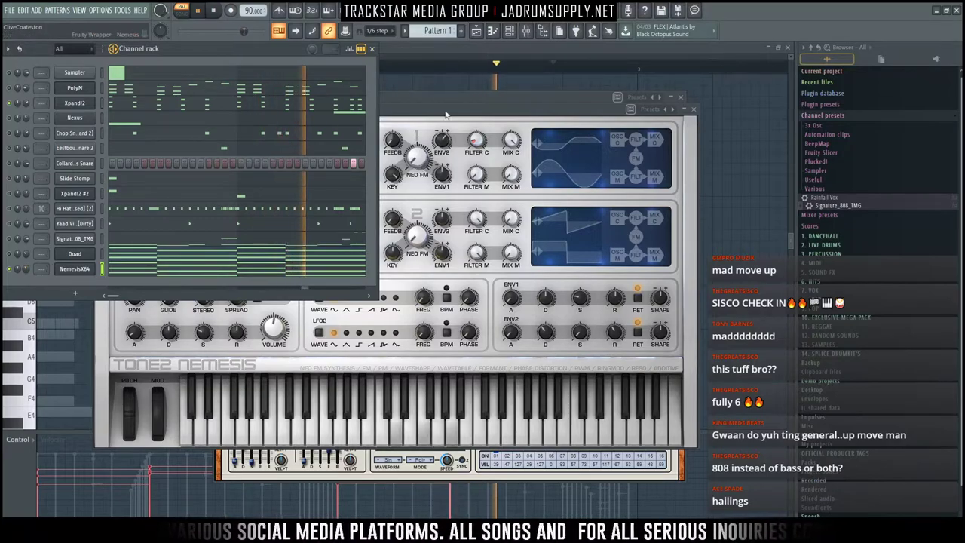
{"action": "left_click", "coordinate": [75, 270]}
{"action": "left_click", "coordinate": [140, 153]}
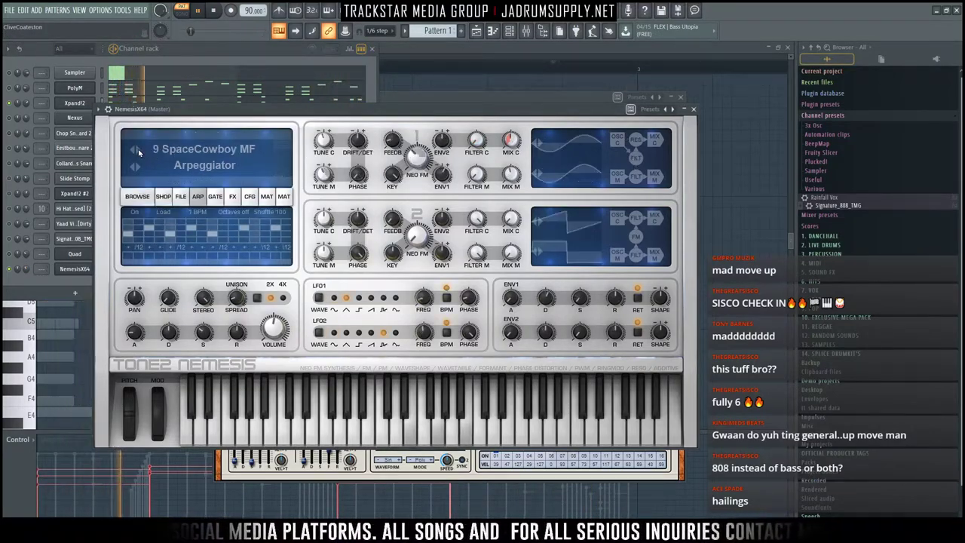
{"action": "left_click", "coordinate": [139, 152]}
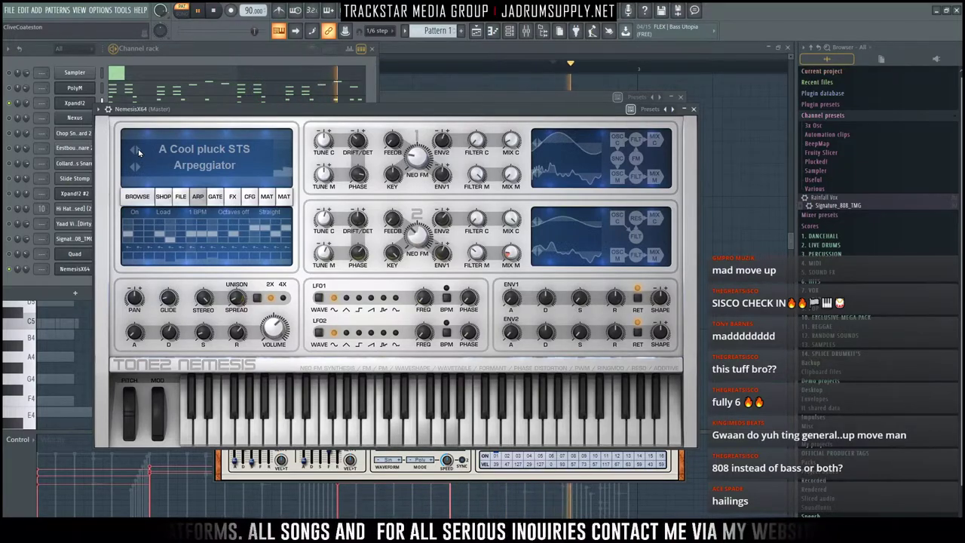
Step: Move the NemesisX64 window clear of the channel rack and set the unmuted Quad channel's volume to 60%
{"action": "left_click_drag", "start_coordinate": [246, 112], "coordinate": [356, 119]}
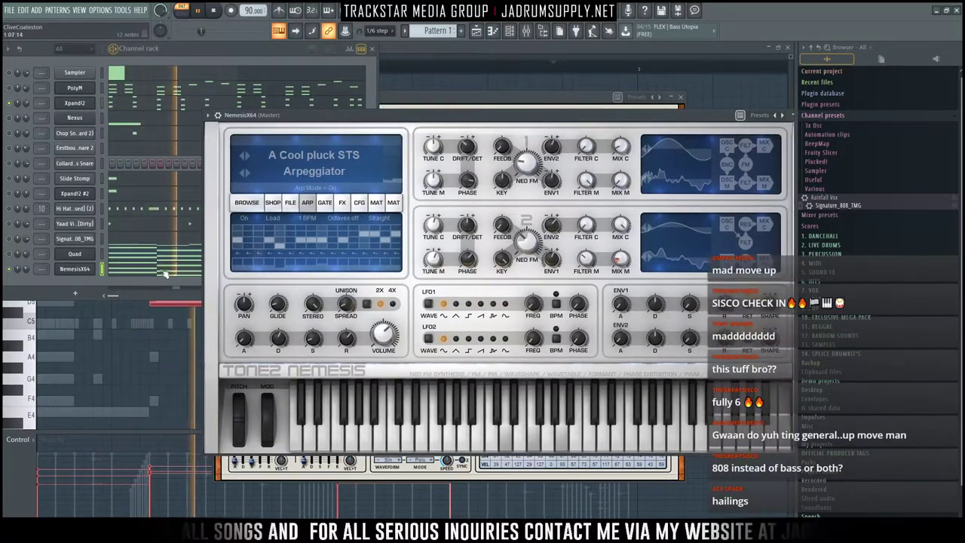
{"action": "left_click", "coordinate": [75, 273]}
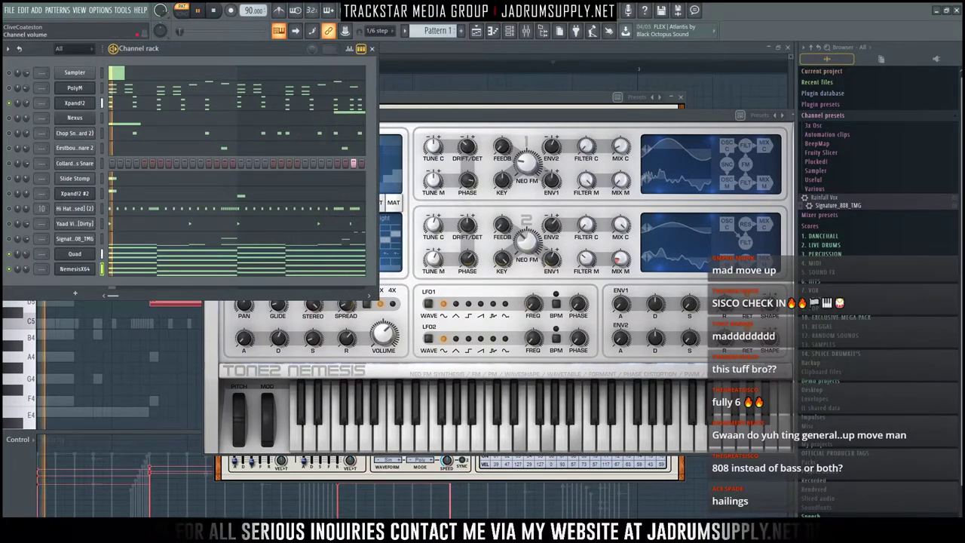
{"action": "left_click_drag", "start_coordinate": [27, 254], "coordinate": [26, 262]}
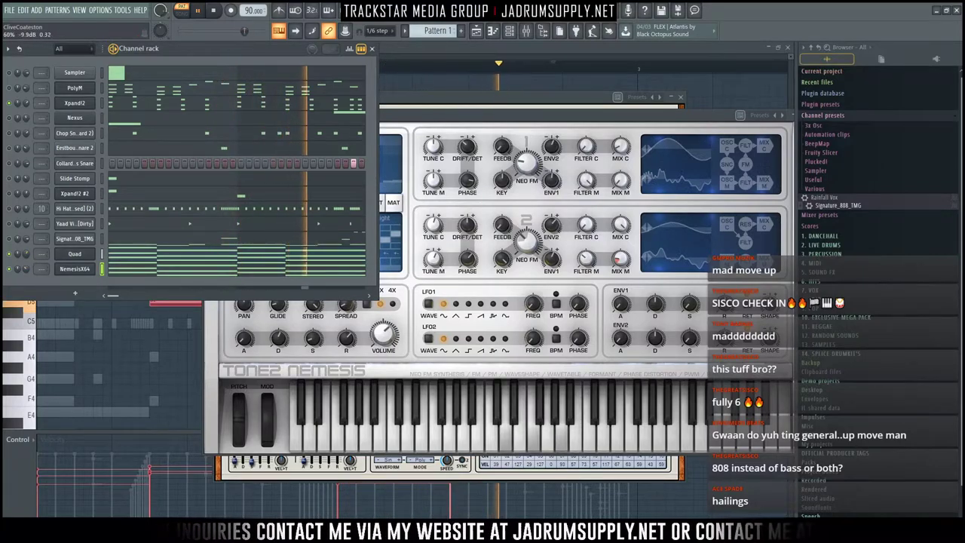
Step: Browse the Hyperventilation Vox, Percussion Loops & FX Drumkit samples for the 90BPM Wilderness Percussion Loops
{"action": "left_click", "coordinate": [79, 293]}
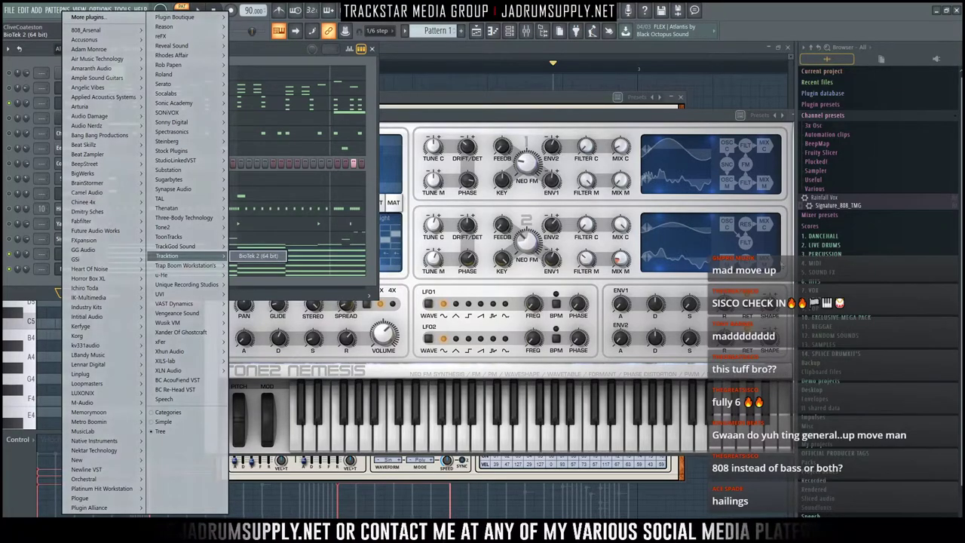
{"action": "left_click", "coordinate": [826, 255]}
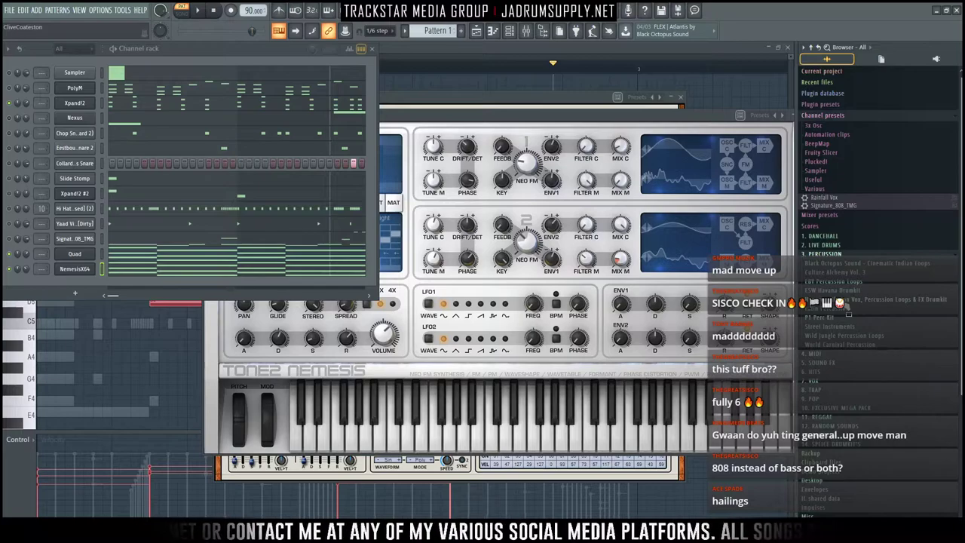
{"action": "left_click", "coordinate": [848, 309]}
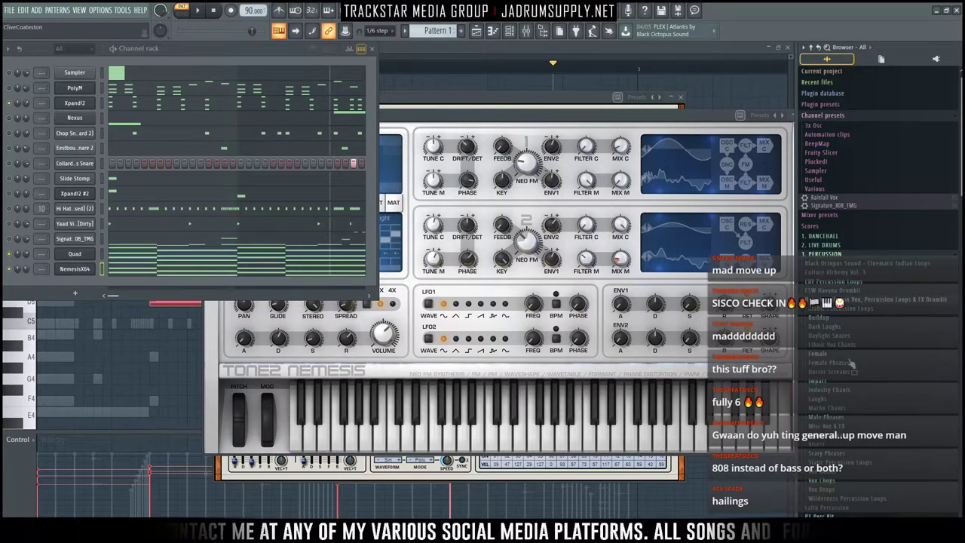
{"action": "scroll", "coordinate": [862, 393], "scroll_direction": "down", "scroll_amount": 4}
{"action": "left_click", "coordinate": [844, 403]}
{"action": "scroll", "coordinate": [841, 377], "scroll_direction": "down", "scroll_amount": 4}
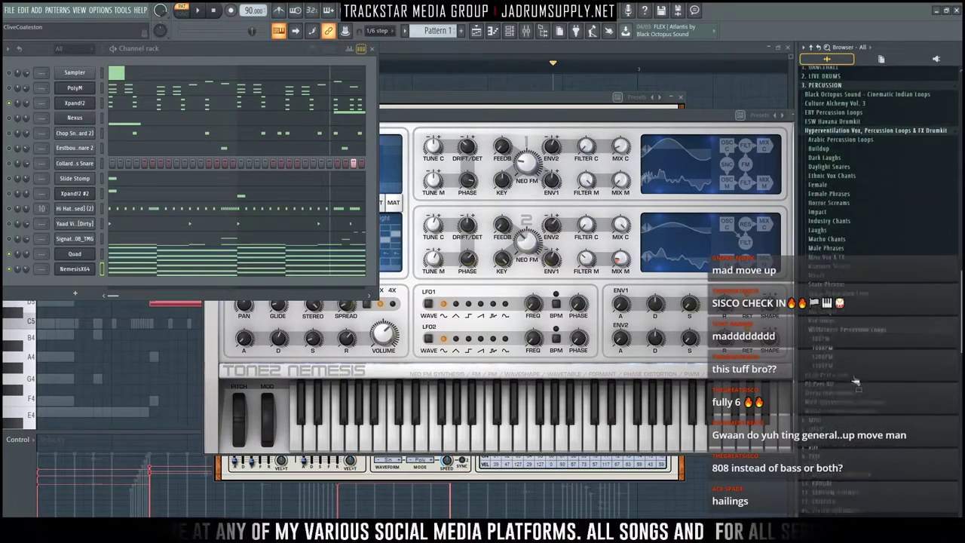
{"action": "left_click", "coordinate": [823, 316]}
{"action": "scroll", "coordinate": [845, 346], "scroll_direction": "down", "scroll_amount": 6}
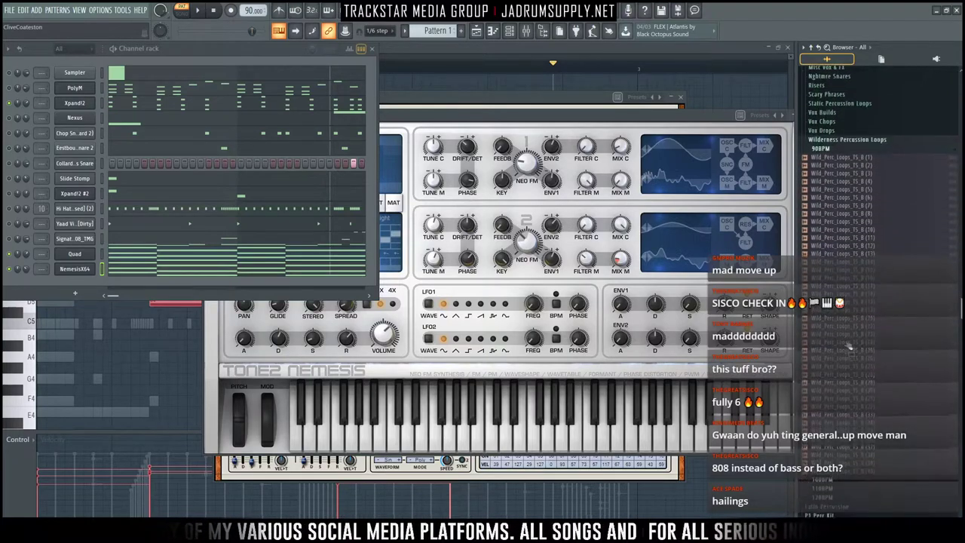
Step: In the playlist, place two consecutive Pattern 1 clips on Track 1 and Wild_Perc_Loops_TS_B (37) at bar 1 of Track 2
{"action": "left_click", "coordinate": [475, 30]}
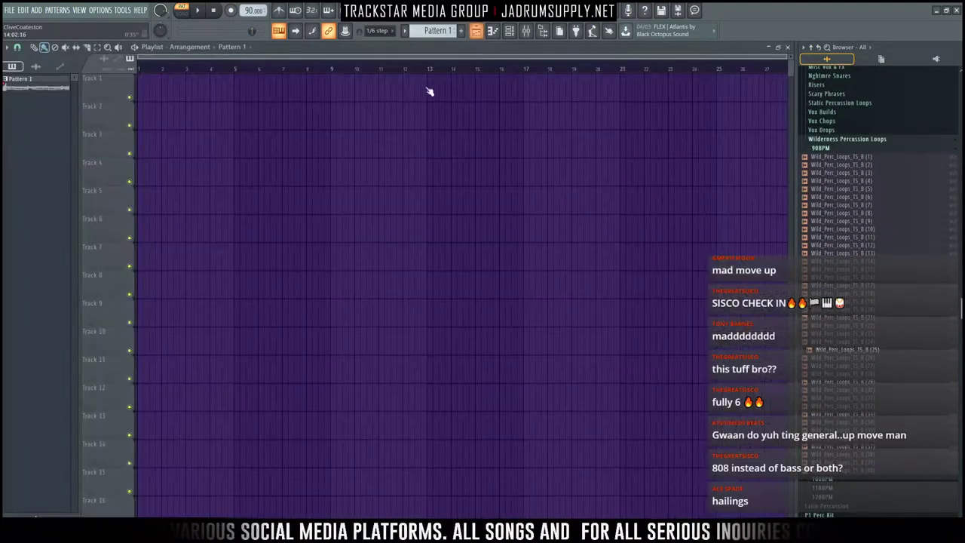
{"action": "left_click_drag", "start_coordinate": [129, 94], "coordinate": [146, 89]}
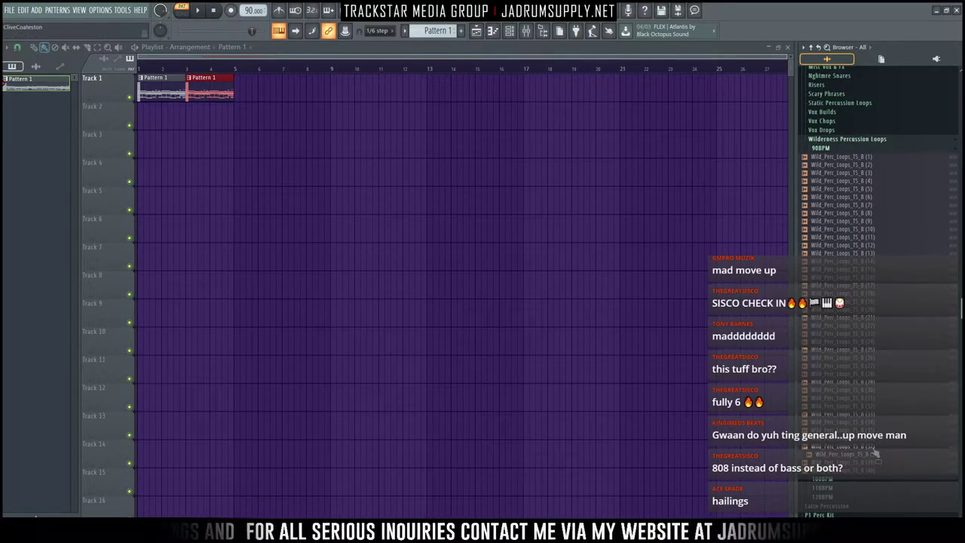
{"action": "left_click_drag", "start_coordinate": [871, 451], "coordinate": [167, 123]}
Step: Time-stretch the Wild_Perc_Loops_TS_B (37) clip to 2 bars with the stretch mode set to Auto
{"action": "double_click", "coordinate": [168, 123]}
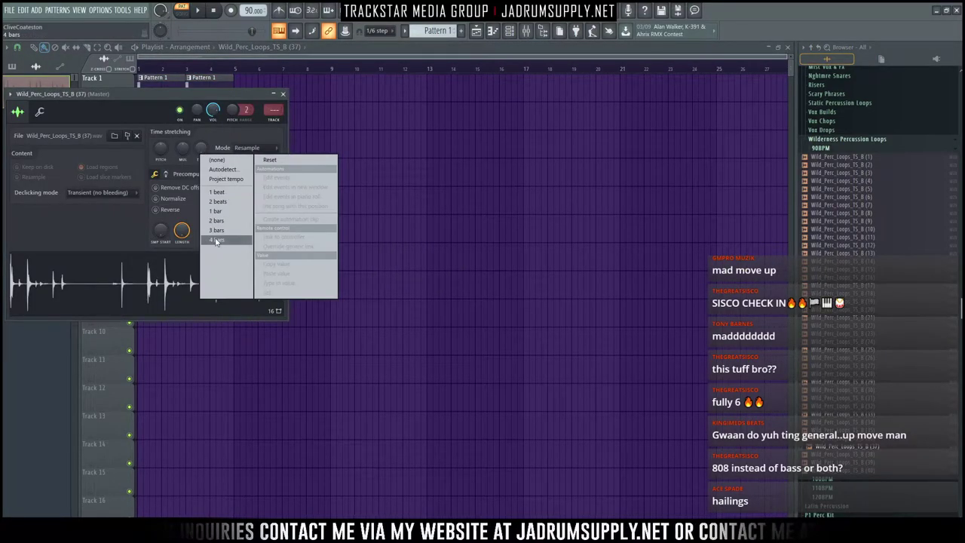
{"action": "left_click", "coordinate": [217, 221]}
{"action": "left_click", "coordinate": [255, 149]}
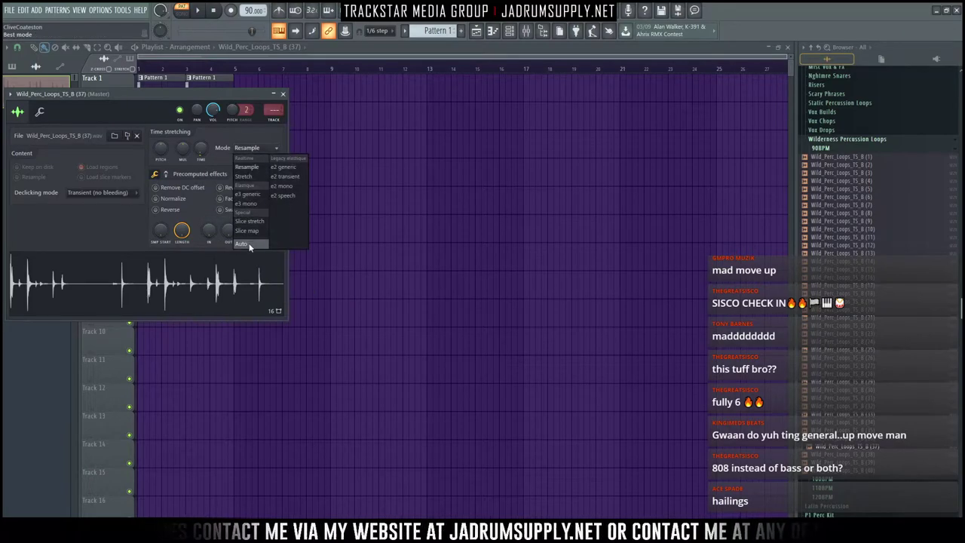
{"action": "left_click", "coordinate": [249, 242]}
{"action": "left_click_drag", "start_coordinate": [173, 96], "coordinate": [361, 249]}
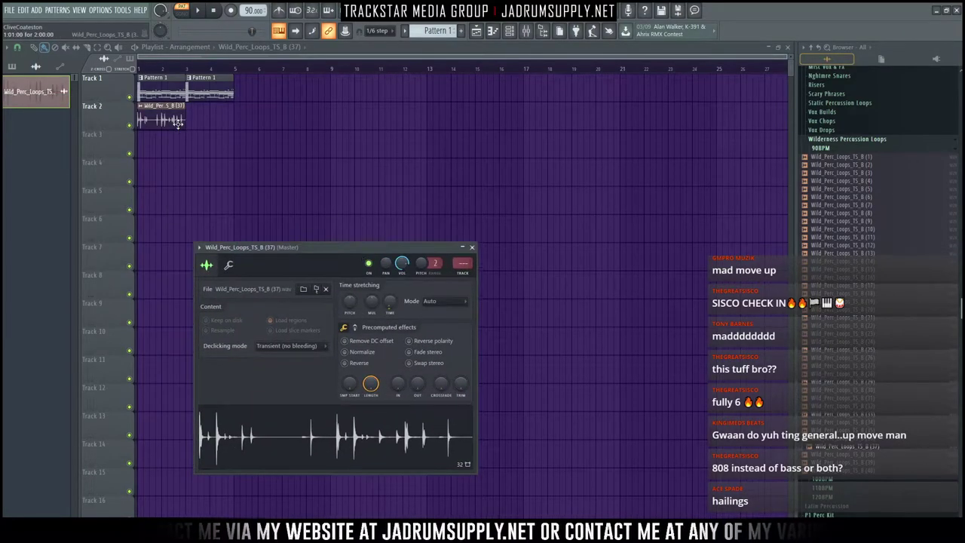
Step: Lower the Track 2 percussion loop's volume while playing in Song mode, and preview Wild_Perc_Loops_TS_B (38)
{"action": "left_click", "coordinate": [135, 47]}
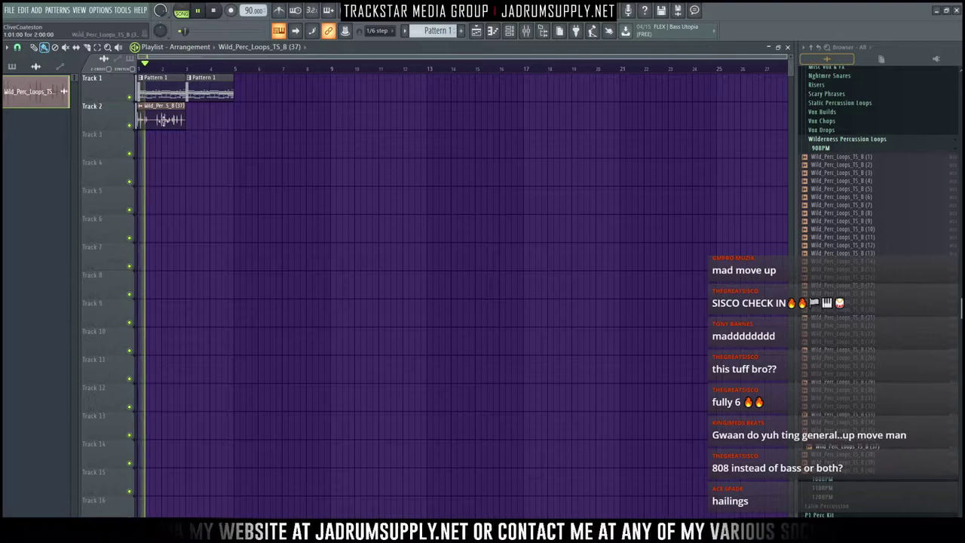
{"action": "double_click", "coordinate": [176, 123]}
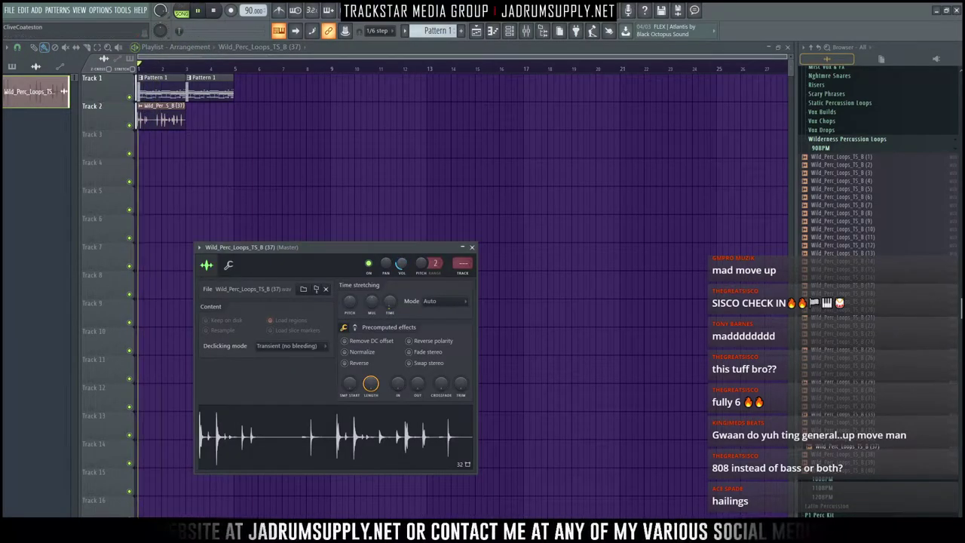
{"action": "key", "text": "space"}
{"action": "left_click", "coordinate": [850, 457]}
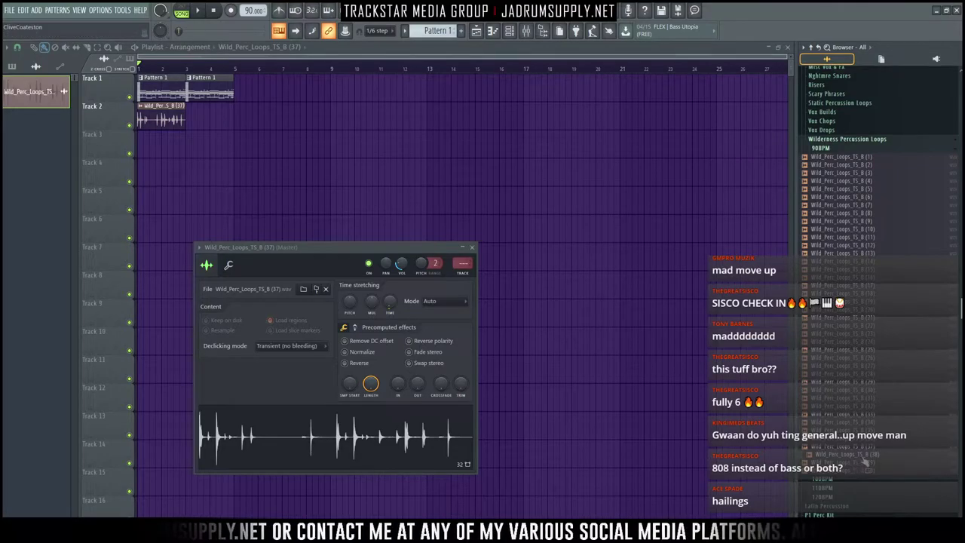
{"action": "left_click_drag", "start_coordinate": [851, 460], "coordinate": [832, 449]}
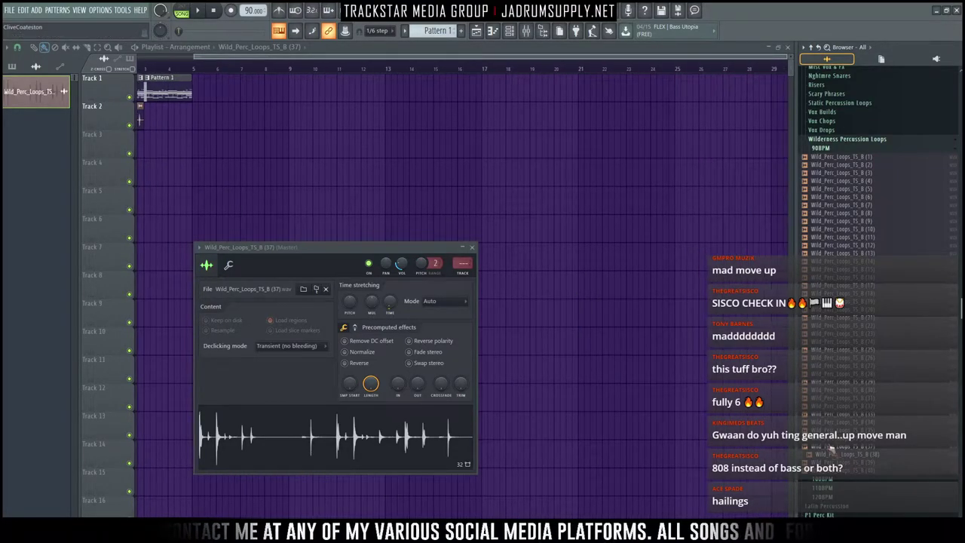
Step: Copy the Wild_Perc_Loops_TS_B (37) clip to Track 3 and make the copy unique
{"action": "right_click", "coordinate": [237, 147]}
{"action": "left_click_drag", "start_coordinate": [223, 59], "coordinate": [164, 59]}
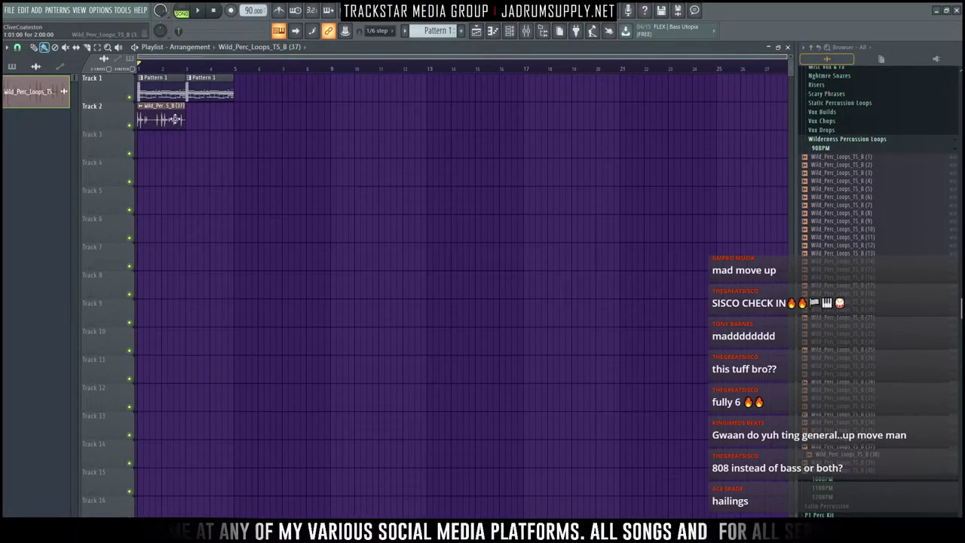
{"action": "right_click", "coordinate": [166, 109], "text": "ctrl"}
{"action": "left_click_drag", "start_coordinate": [299, 226], "coordinate": [170, 335]}
{"action": "left_click", "coordinate": [142, 295]}
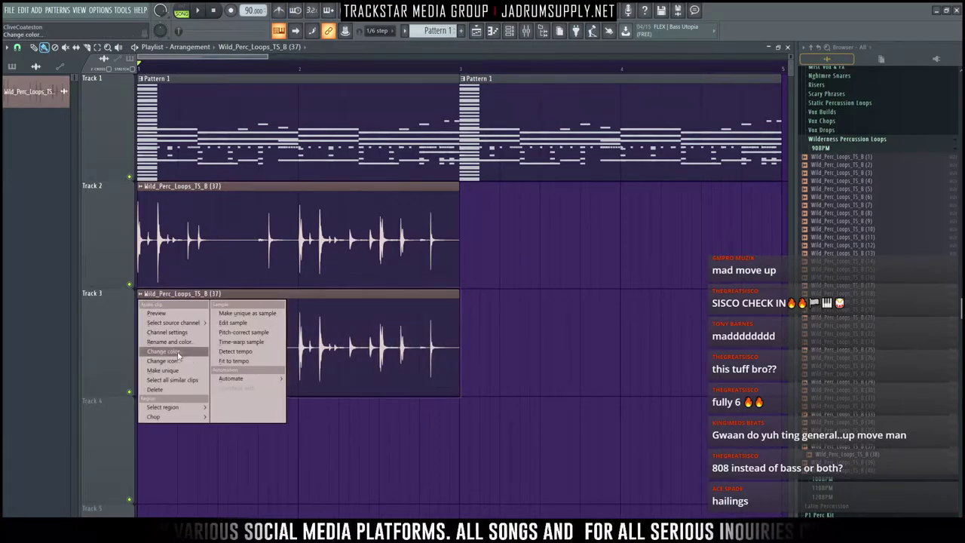
{"action": "left_click", "coordinate": [178, 371]}
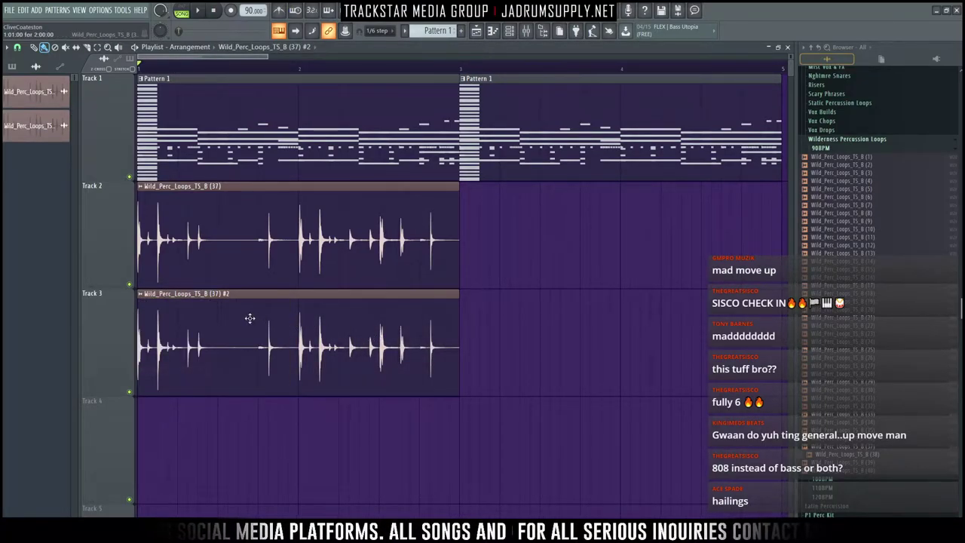
Step: Reverse the sample of the unique percussion loop clip on Track 3 and close its channel settings
{"action": "double_click", "coordinate": [250, 318]}
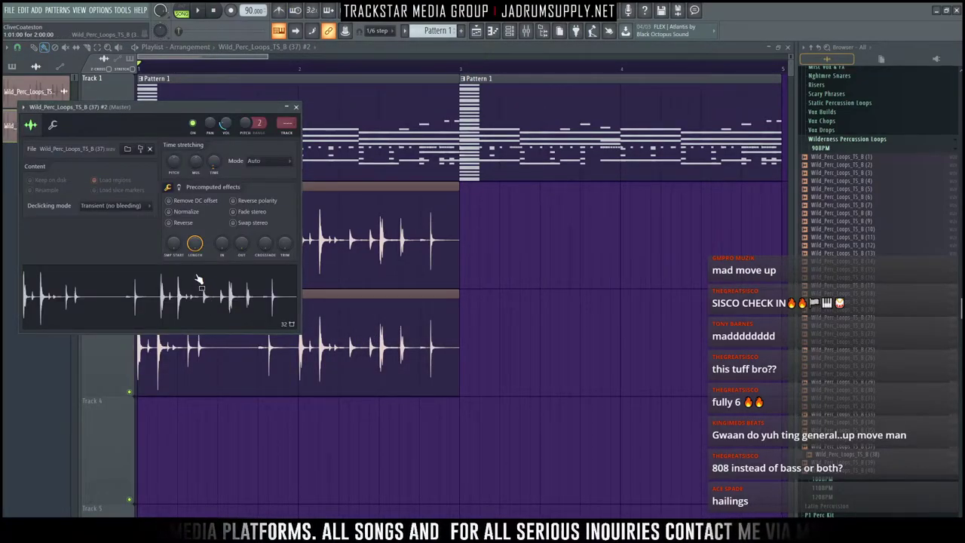
{"action": "left_click", "coordinate": [184, 225]}
{"action": "right_click", "coordinate": [559, 335]}
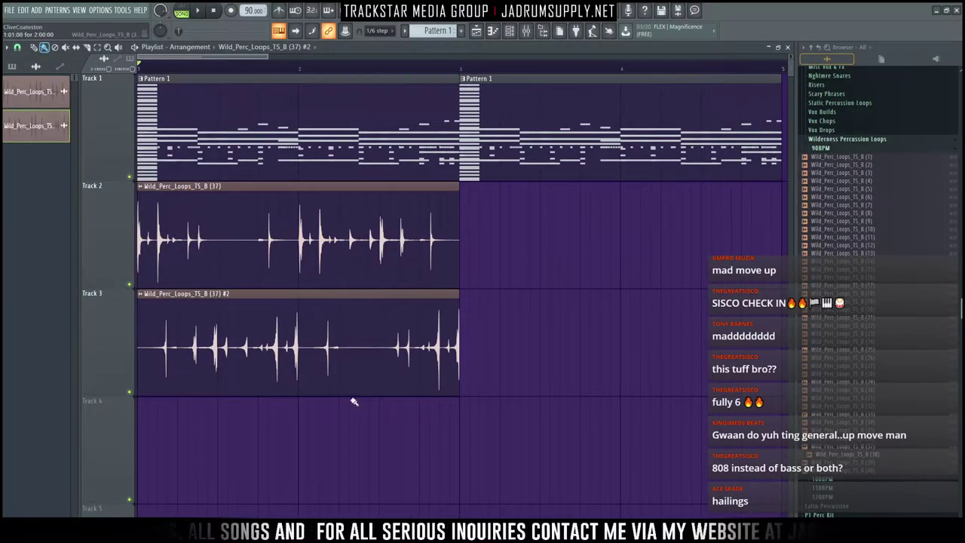
Step: Duplicate the percussion clips on Tracks 2 and 3 to bar 3 while the arrangement plays
{"action": "key", "text": "space"}
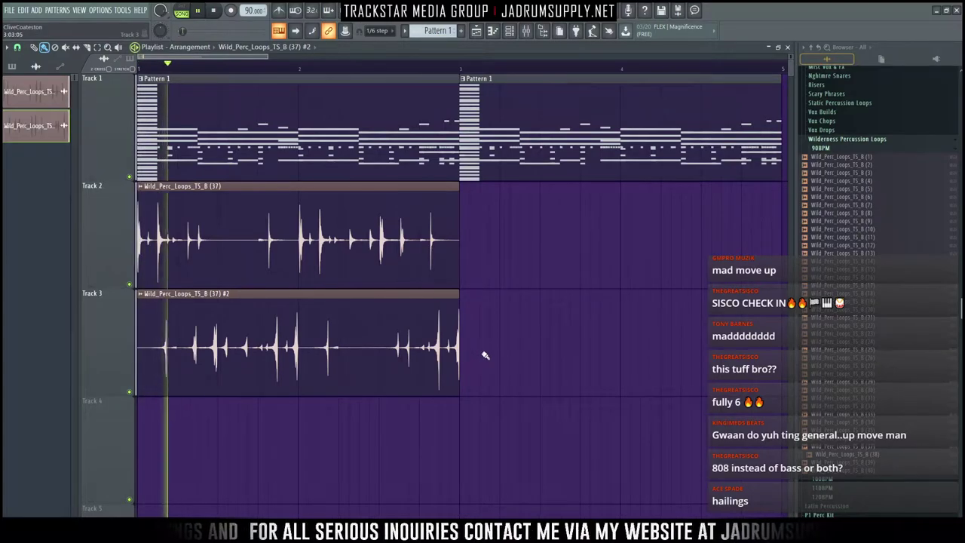
{"action": "left_click_drag", "start_coordinate": [505, 366], "coordinate": [539, 270]}
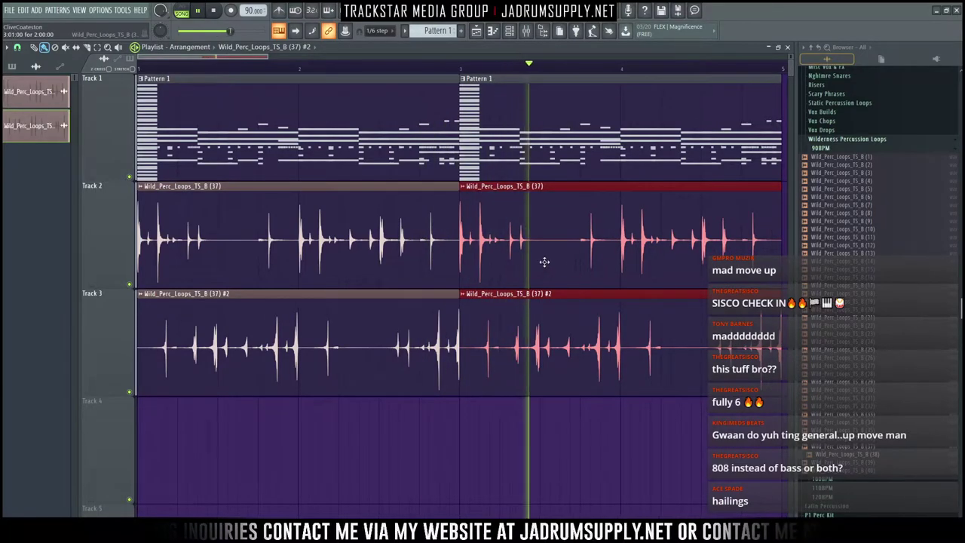
Step: Stop playback, show the Unsorted channels in the channel rack and add a Serum_x64 channel from xFer
{"action": "left_click", "coordinate": [511, 31]}
{"action": "key", "text": "space"}
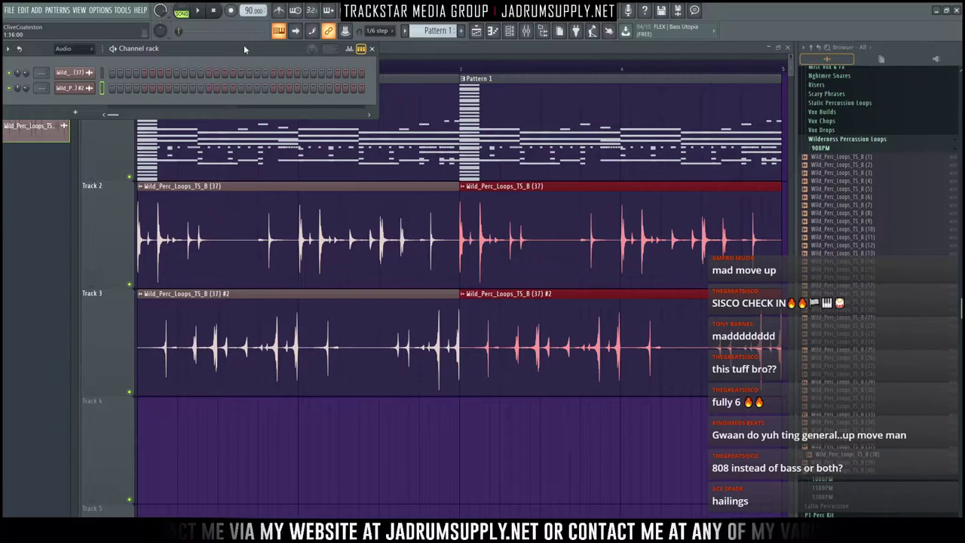
{"action": "key", "text": "Page_Down"}
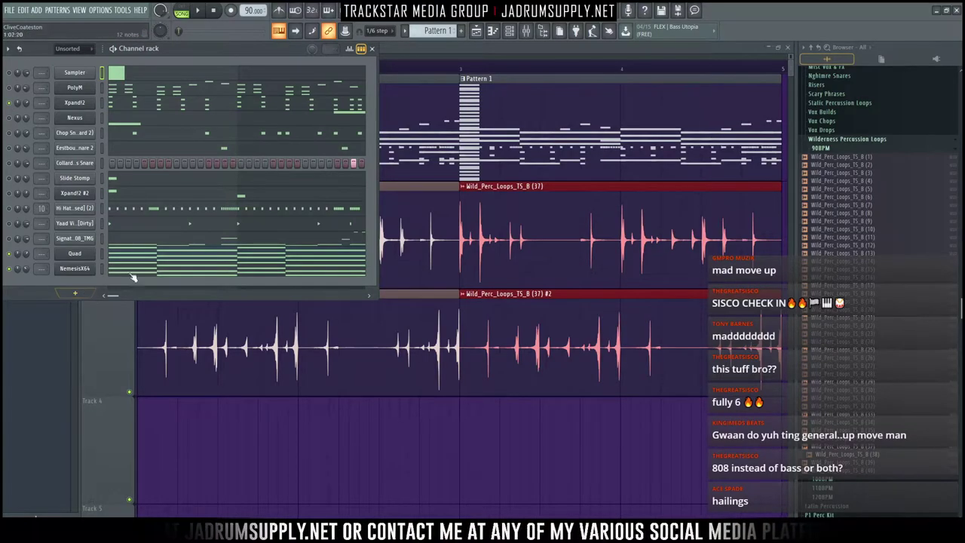
{"action": "left_click", "coordinate": [79, 295]}
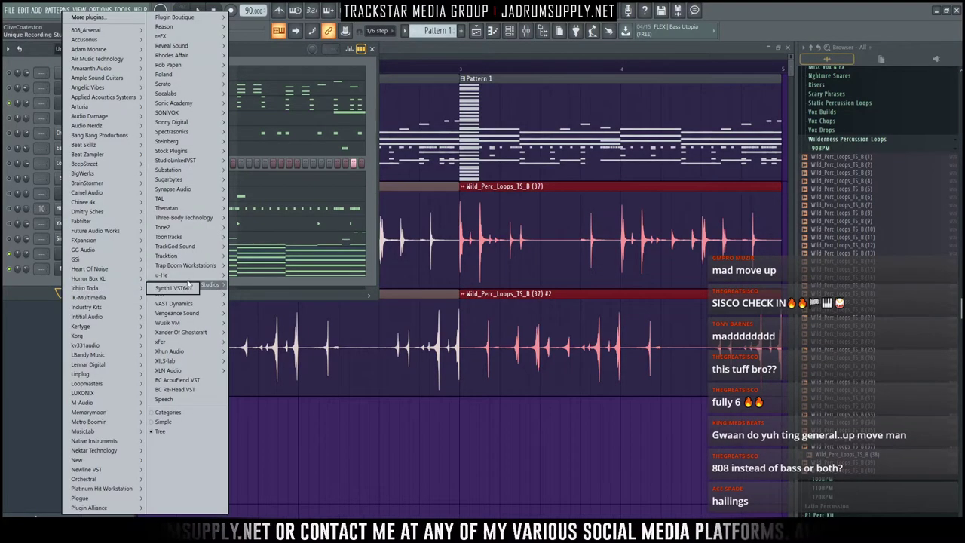
{"action": "mouse_move", "coordinate": [182, 280]}
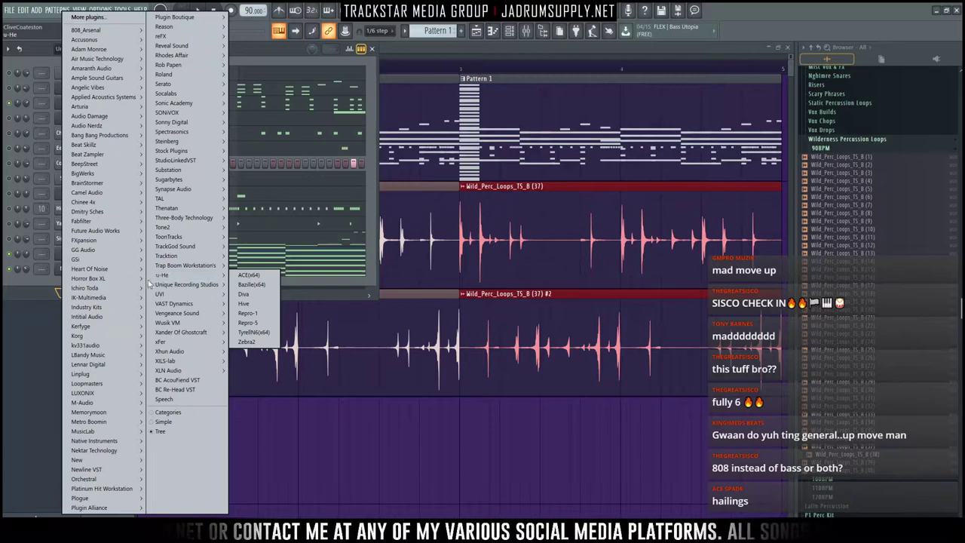
{"action": "mouse_move", "coordinate": [104, 340]}
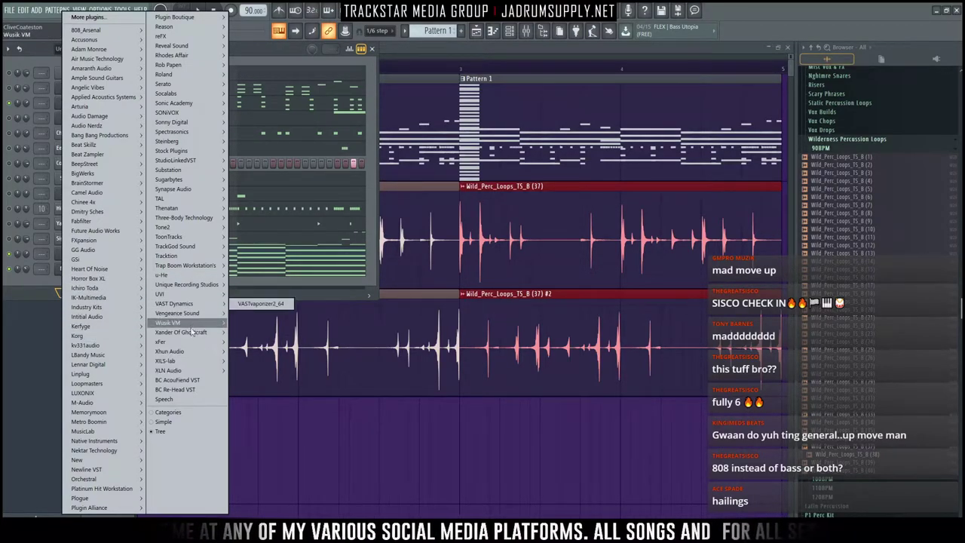
{"action": "mouse_move", "coordinate": [190, 351]}
{"action": "mouse_move", "coordinate": [160, 341]}
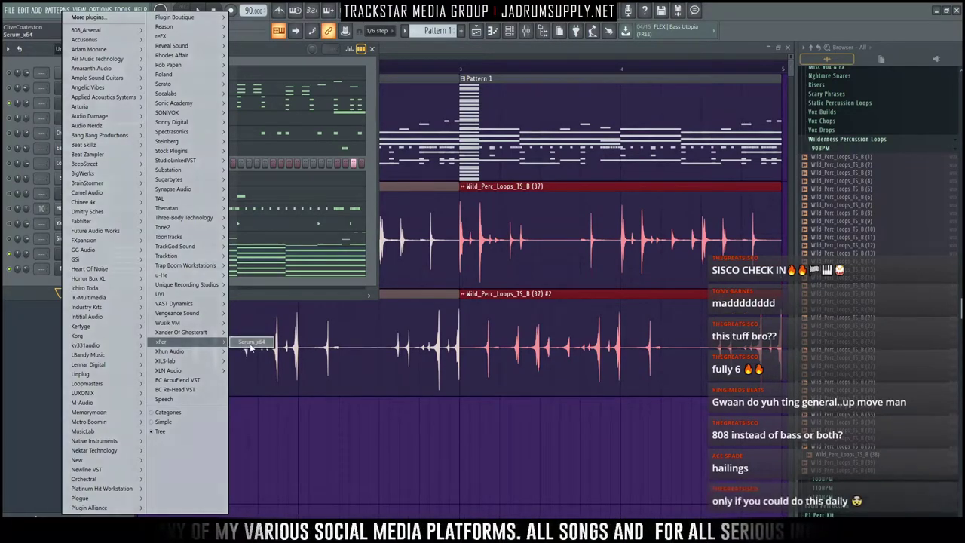
{"action": "left_click", "coordinate": [251, 342]}
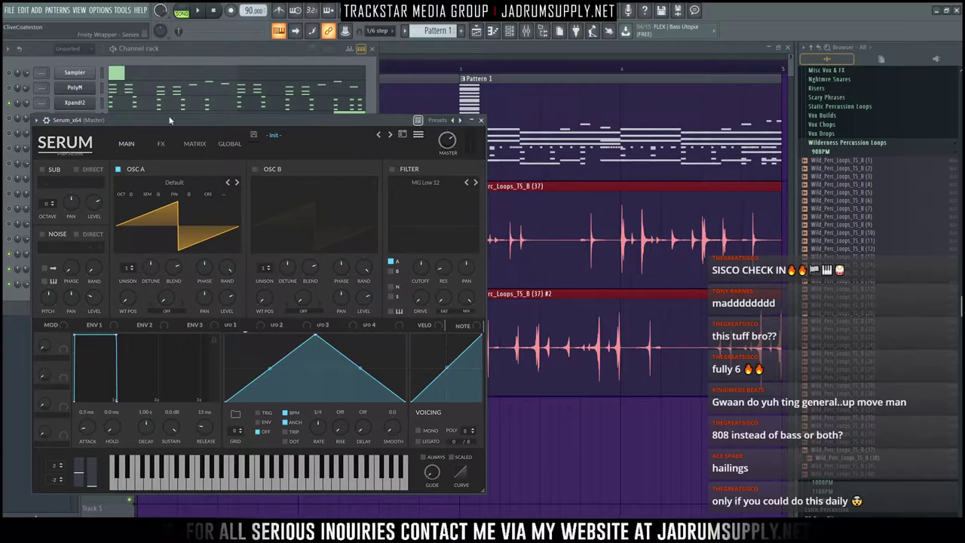
Step: Reposition the Serum window over the playlist and look through its preset folders without loading one
{"action": "left_click_drag", "start_coordinate": [175, 123], "coordinate": [475, 92]}
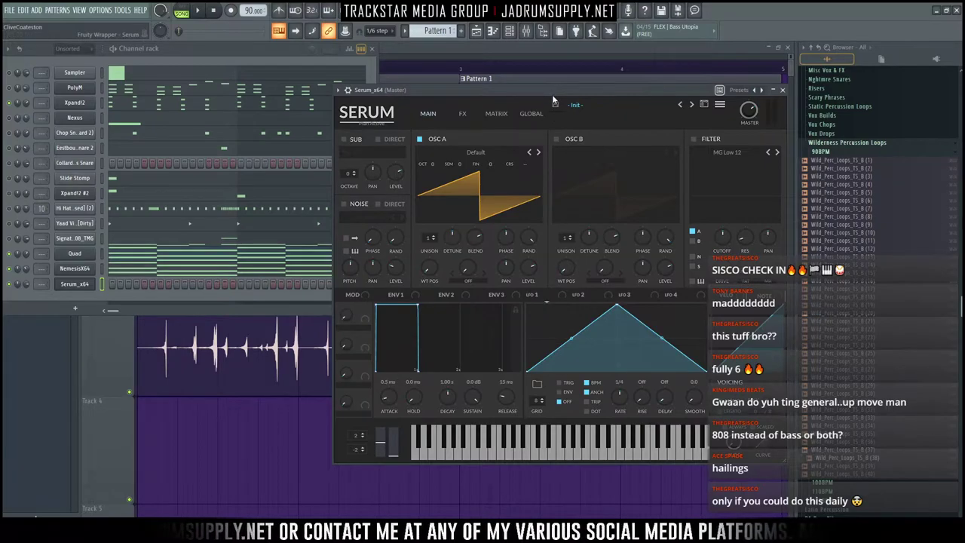
{"action": "left_click_drag", "start_coordinate": [571, 93], "coordinate": [457, 108]}
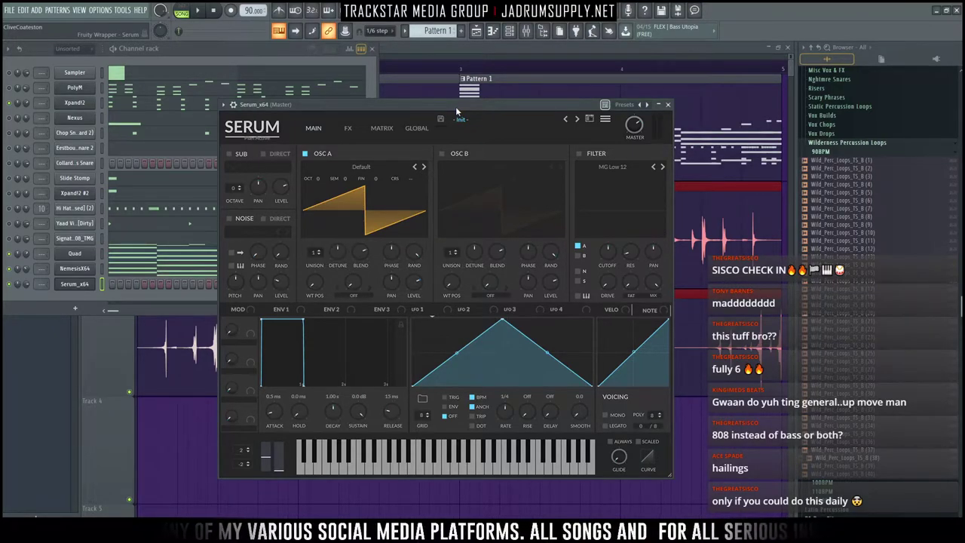
{"action": "left_click_drag", "start_coordinate": [456, 107], "coordinate": [491, 117]}
{"action": "left_click", "coordinate": [510, 133]}
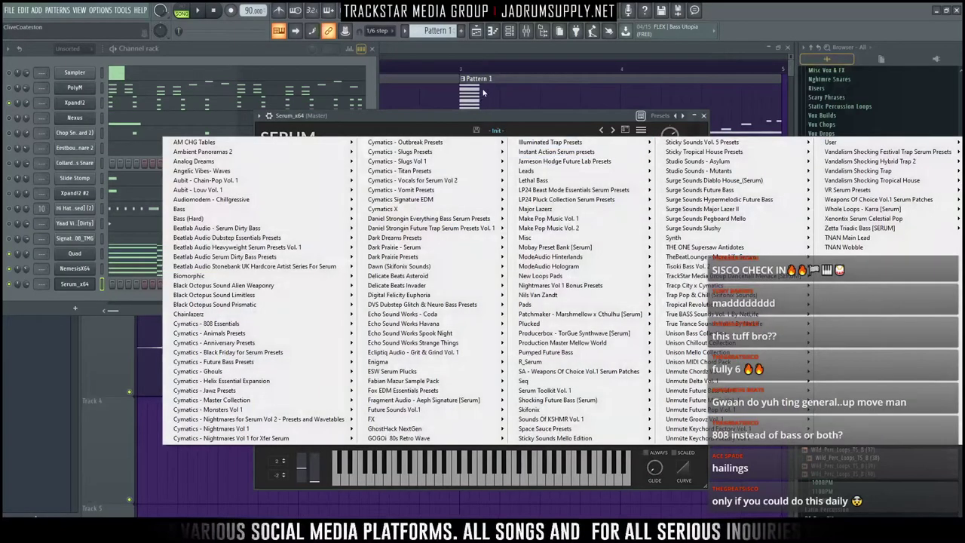
{"action": "left_click", "coordinate": [506, 123]}
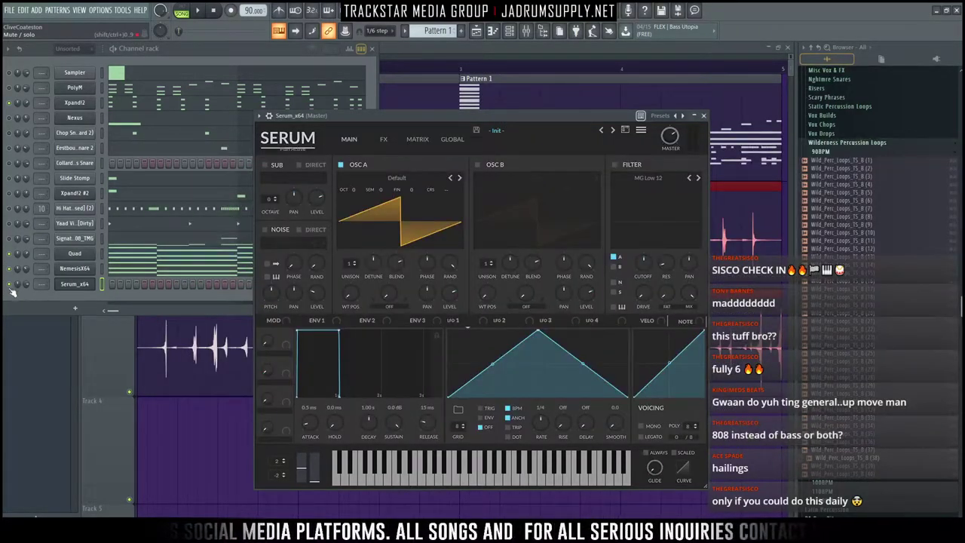
Step: Unmute the muted channels in the channel rack
{"action": "right_click", "coordinate": [9, 88]}
{"action": "left_click", "coordinate": [8, 103]}
{"action": "key", "text": "space"}
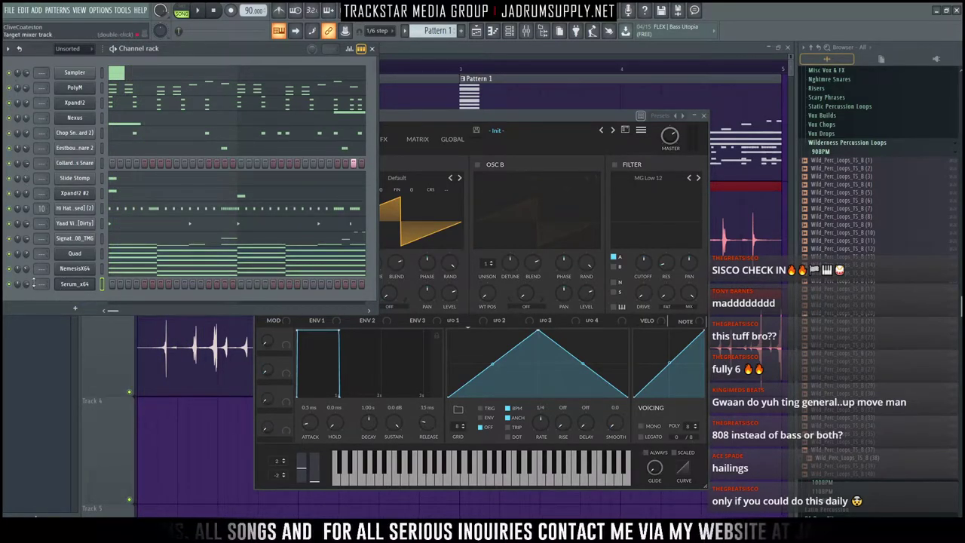
Step: Open the piano roll for Serum_x64 and enter consecutive E5, G5, B5 and A5 notes from the start of bar 1
{"action": "right_click", "coordinate": [95, 283]}
{"action": "left_click", "coordinate": [120, 287]}
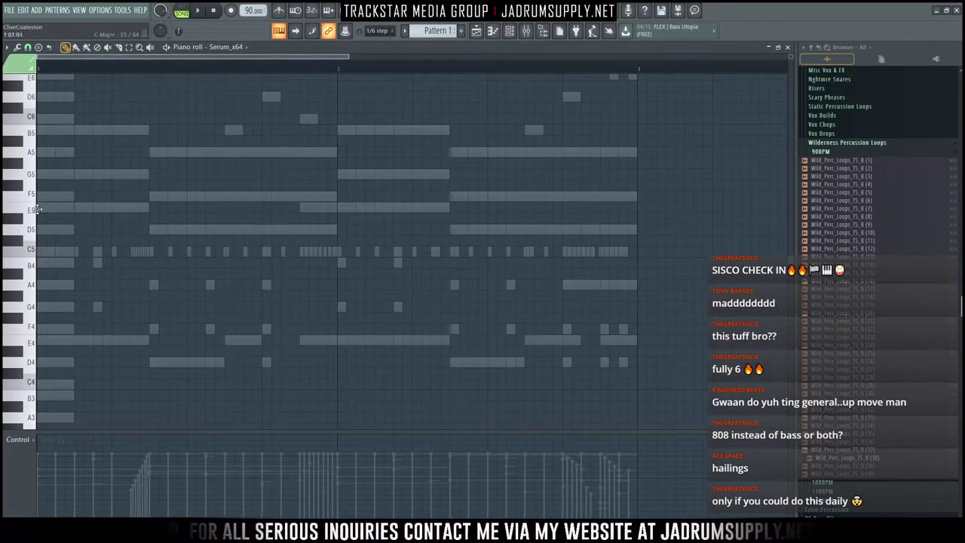
{"action": "left_click_drag", "start_coordinate": [224, 208], "coordinate": [62, 206]}
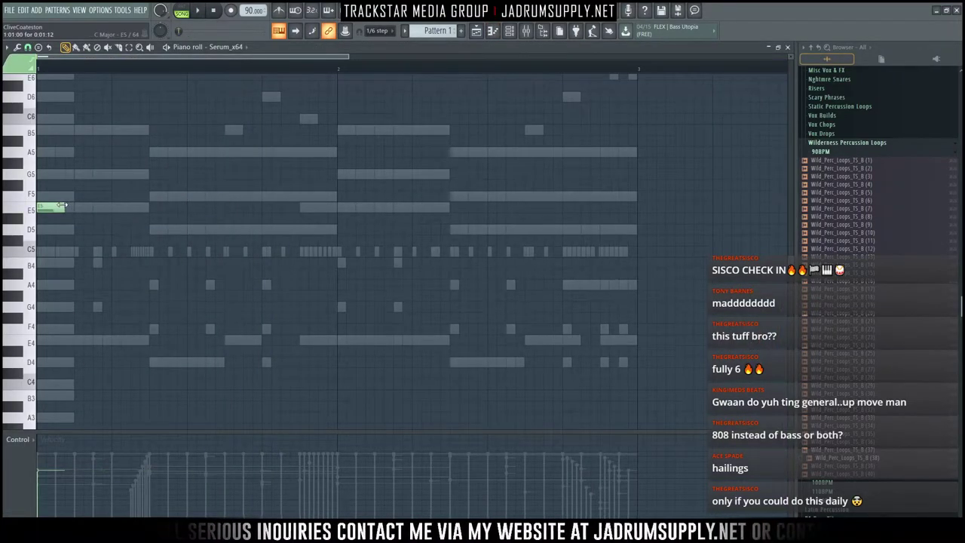
{"action": "left_click", "coordinate": [60, 174]}
{"action": "left_click", "coordinate": [80, 131]}
{"action": "left_click", "coordinate": [96, 152]}
Step: Filter Serum's preset browser by Bell, audition BL - Over The Rhine and load BL African Xylo
{"action": "left_click", "coordinate": [510, 31]}
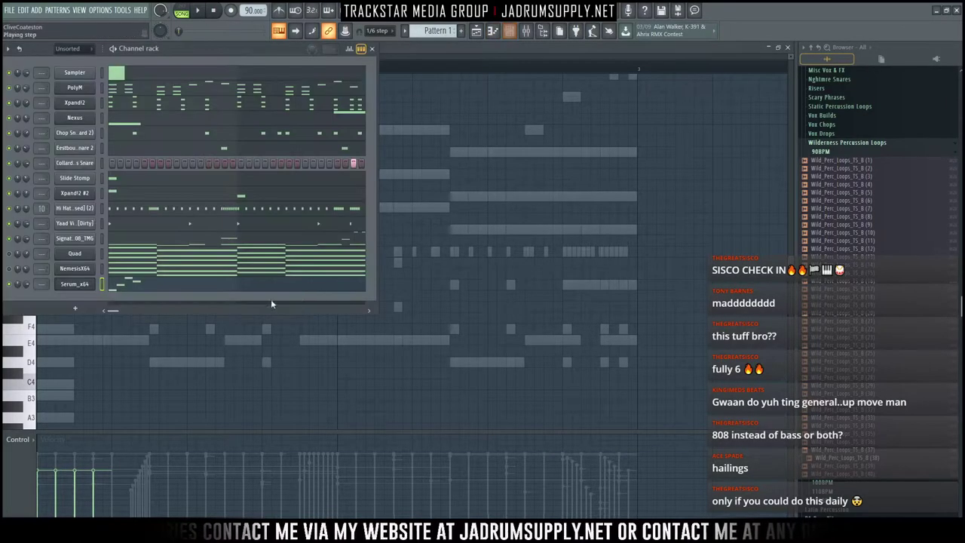
{"action": "left_click", "coordinate": [67, 284]}
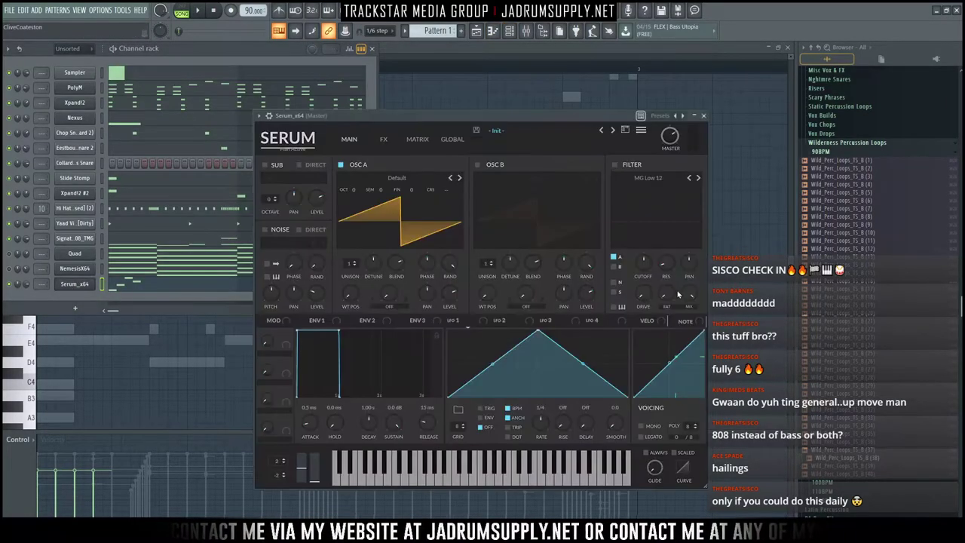
{"action": "left_click", "coordinate": [624, 130]}
{"action": "left_click", "coordinate": [625, 242]}
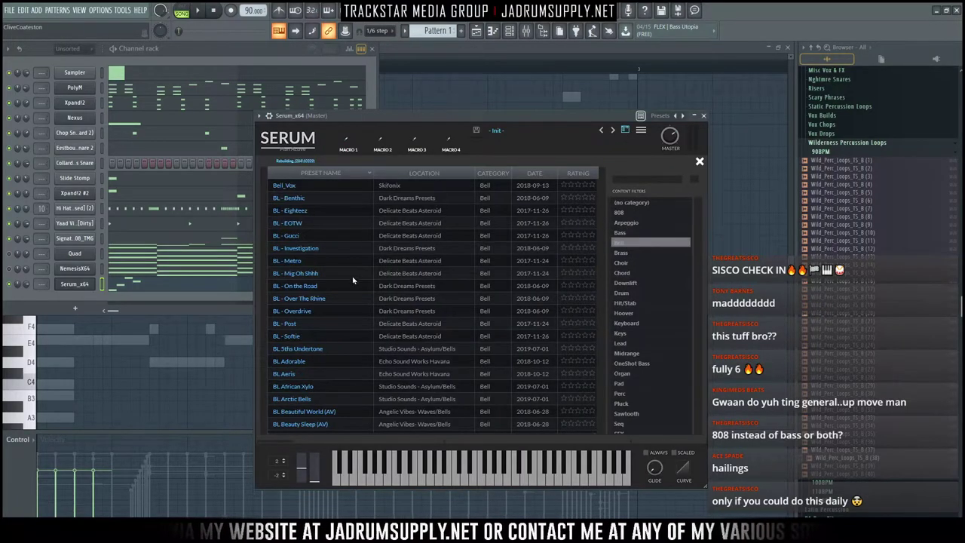
{"action": "left_click", "coordinate": [317, 298]}
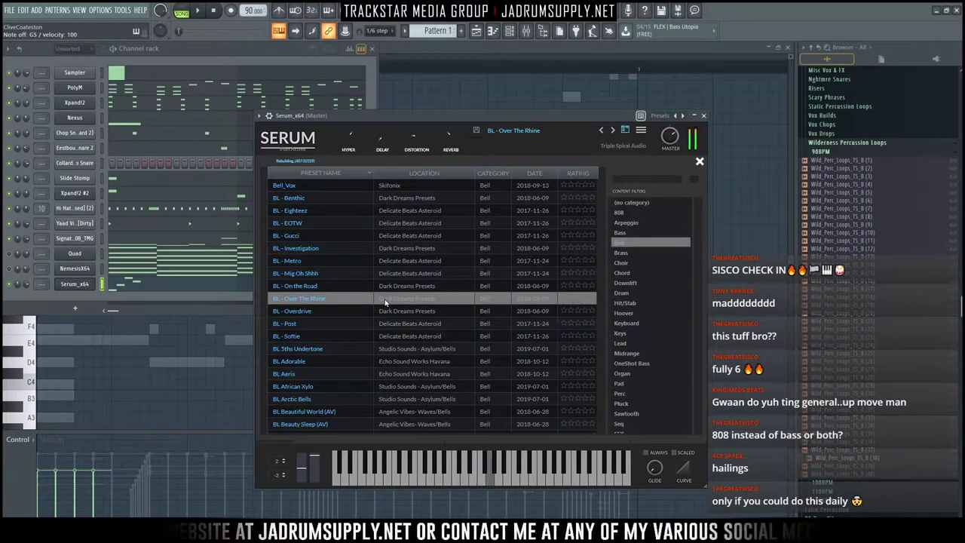
{"action": "scroll", "coordinate": [317, 295], "scroll_direction": "down", "scroll_amount": 3}
{"action": "left_click", "coordinate": [317, 325]}
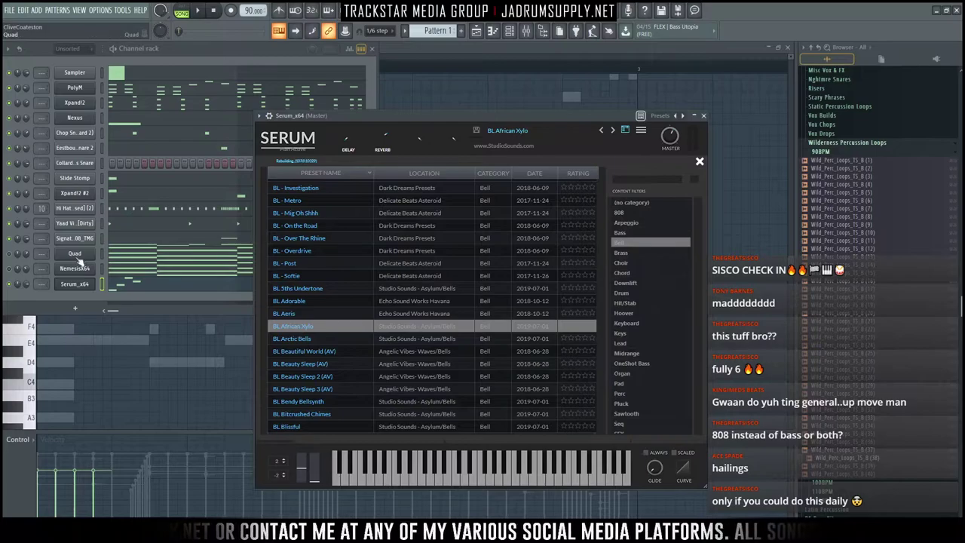
Step: Play the Serum melody, then continue it in the piano roll with E5, G5, A5, F5, D5 and F5 notes
{"action": "left_click", "coordinate": [147, 290]}
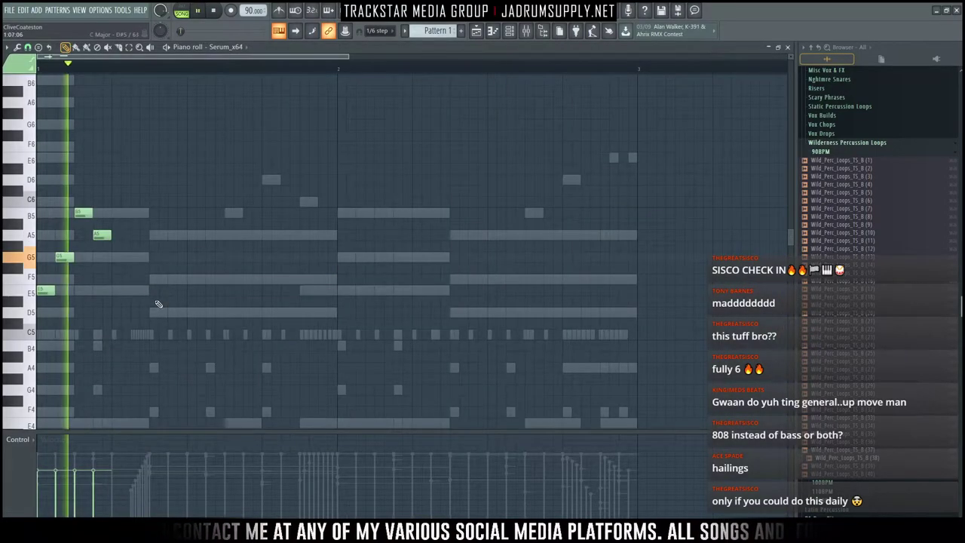
{"action": "key", "text": "space"}
{"action": "left_click", "coordinate": [120, 291]}
{"action": "left_click", "coordinate": [140, 257]}
{"action": "left_click", "coordinate": [159, 235]}
{"action": "left_click", "coordinate": [177, 280]}
{"action": "left_click", "coordinate": [194, 312]}
{"action": "left_click", "coordinate": [215, 279]}
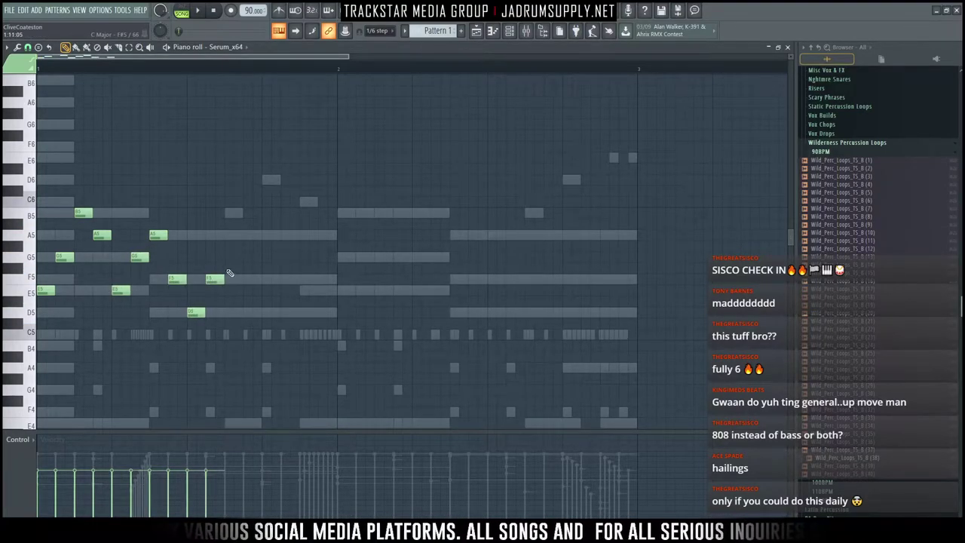
Step: Play the pattern and extend the melody with G5, A5 and G5 notes following the last F5
{"action": "key", "text": "space"}
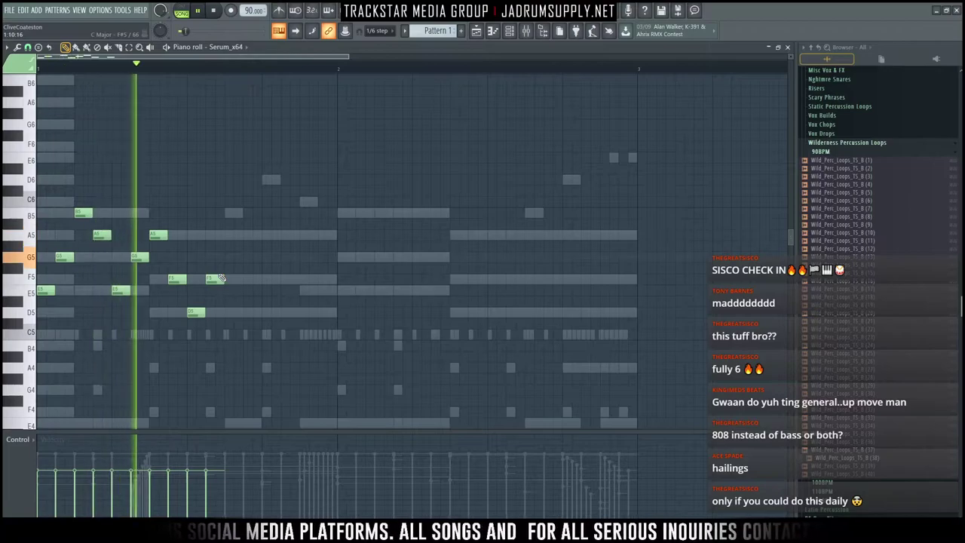
{"action": "left_click", "coordinate": [234, 257]}
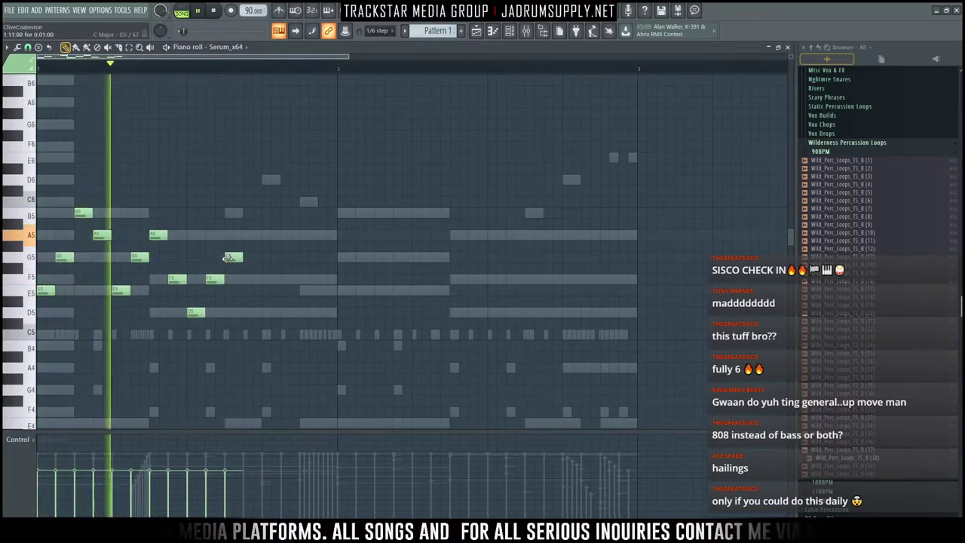
{"action": "left_click", "coordinate": [251, 235]}
{"action": "left_click", "coordinate": [270, 257]}
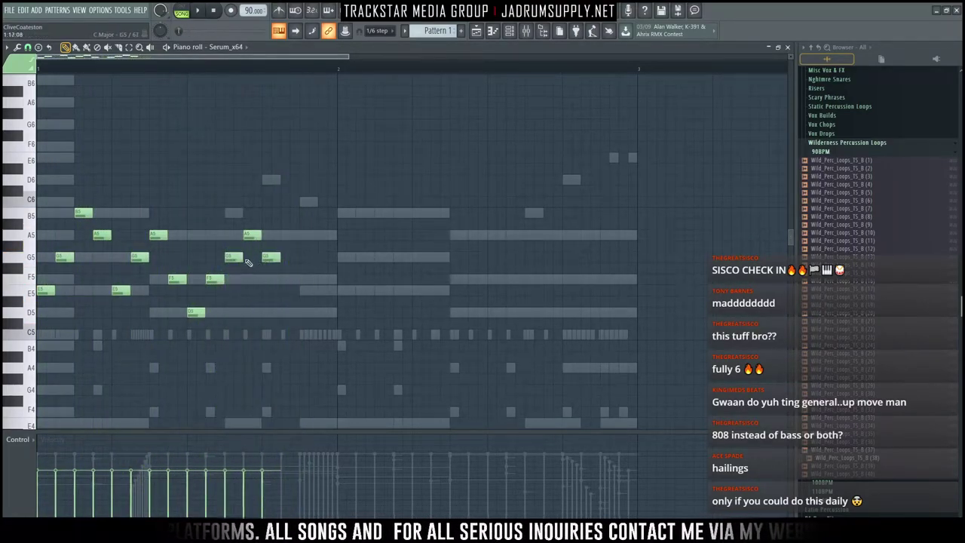
Step: Rework the newest G5 before the A5 into a short, earlier D5 after a shortened F5, and add F5 notes after it and near bar 1's end
{"action": "left_click_drag", "start_coordinate": [238, 259], "coordinate": [235, 316]}
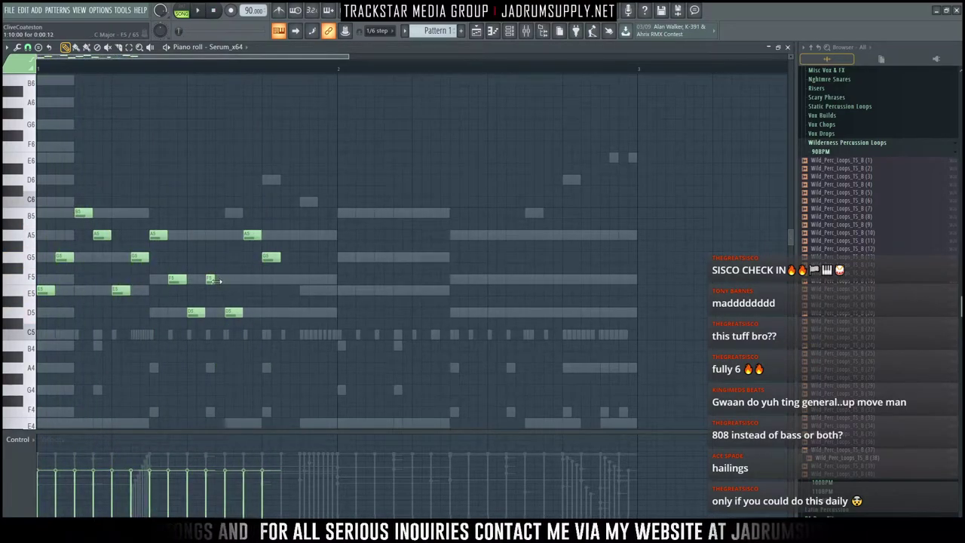
{"action": "left_click_drag", "start_coordinate": [233, 312], "coordinate": [224, 312]}
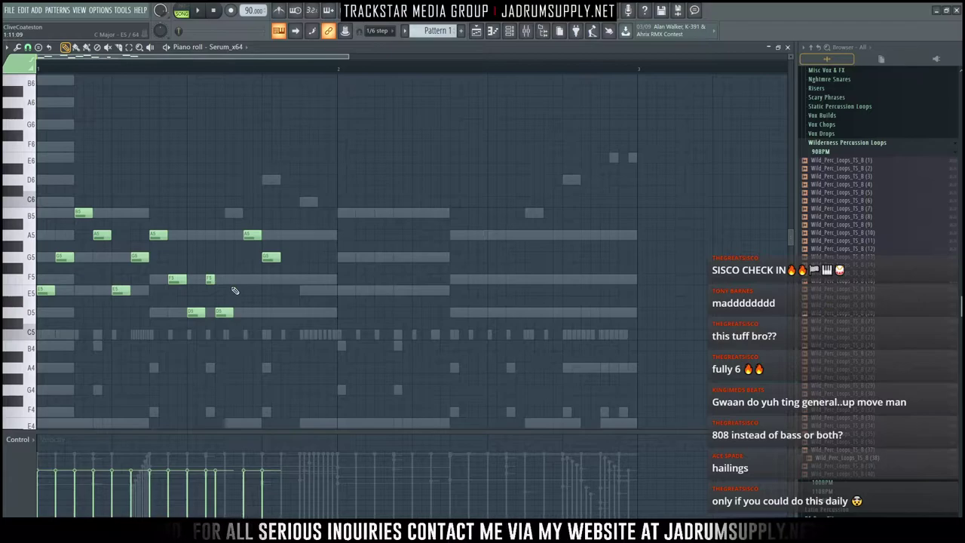
{"action": "left_click", "coordinate": [228, 280]}
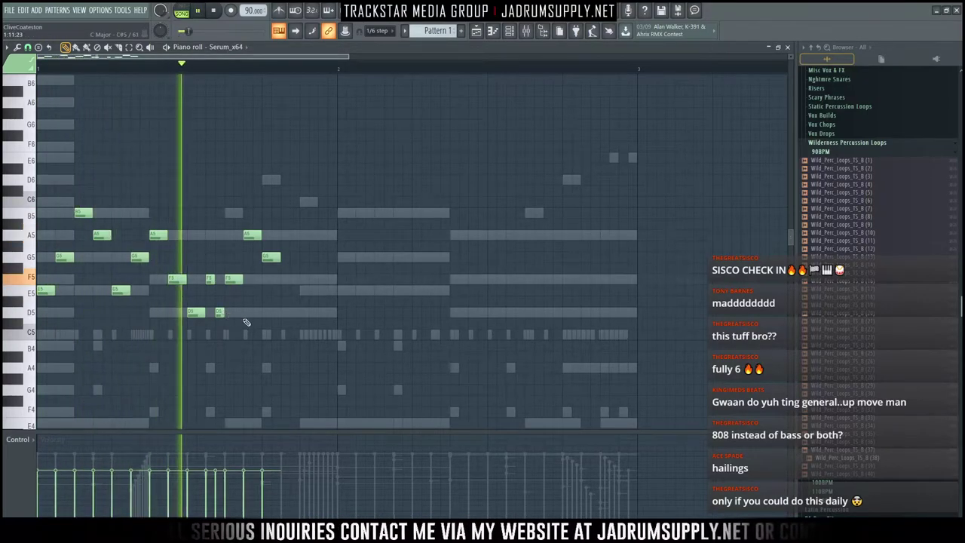
{"action": "left_click", "coordinate": [302, 281]}
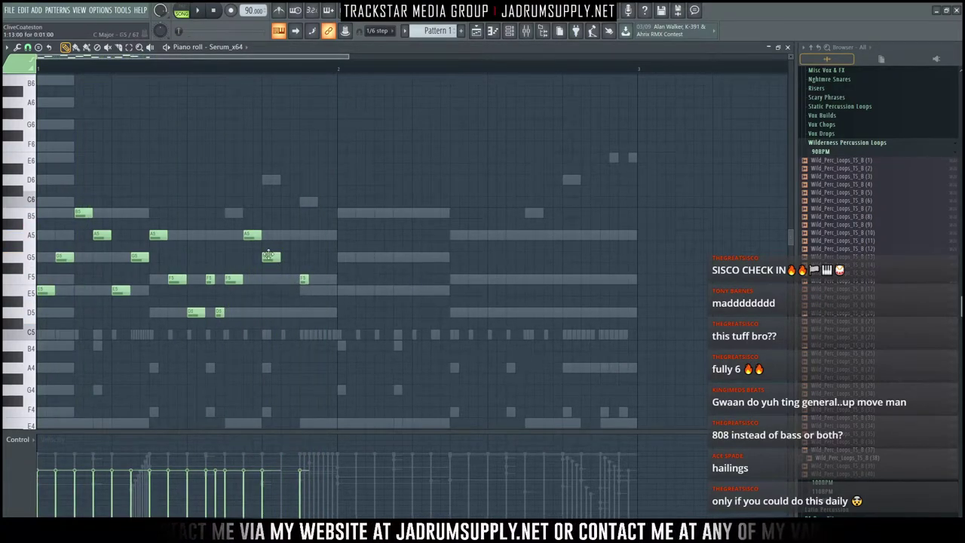
{"action": "left_click", "coordinate": [302, 280]}
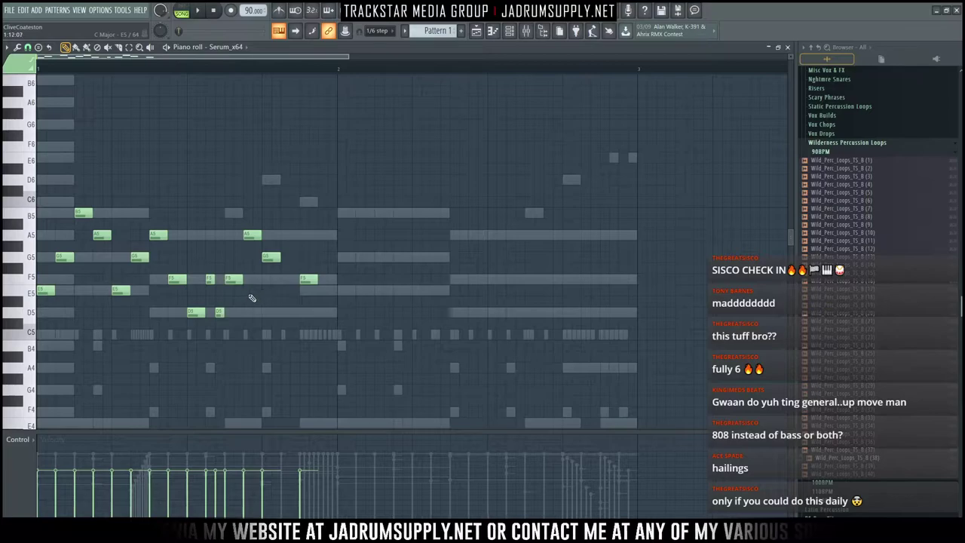
{"action": "left_click", "coordinate": [221, 312]}
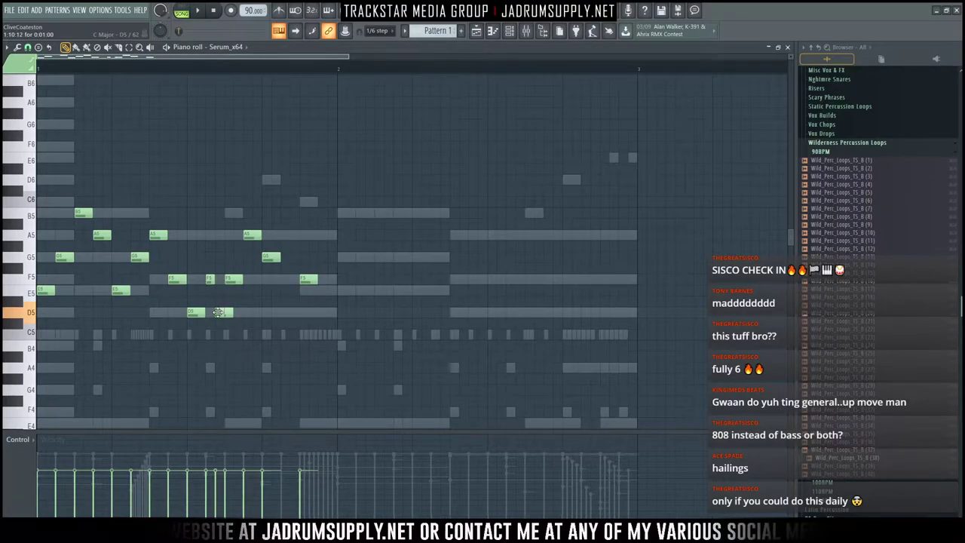
{"action": "left_click_drag", "start_coordinate": [218, 312], "coordinate": [275, 337]}
{"action": "right_click", "coordinate": [276, 337]}
Step: Play back the bar 1 melody, select all its notes and duplicate them into bar 2
{"action": "key", "text": "space"}
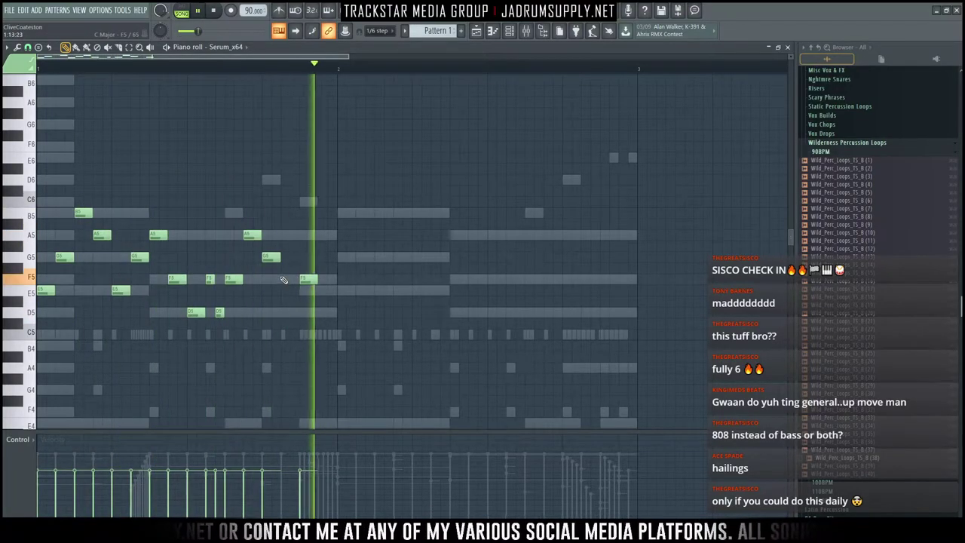
{"action": "left_click_drag", "start_coordinate": [362, 362], "coordinate": [8, 13]}
{"action": "key", "text": "space"}
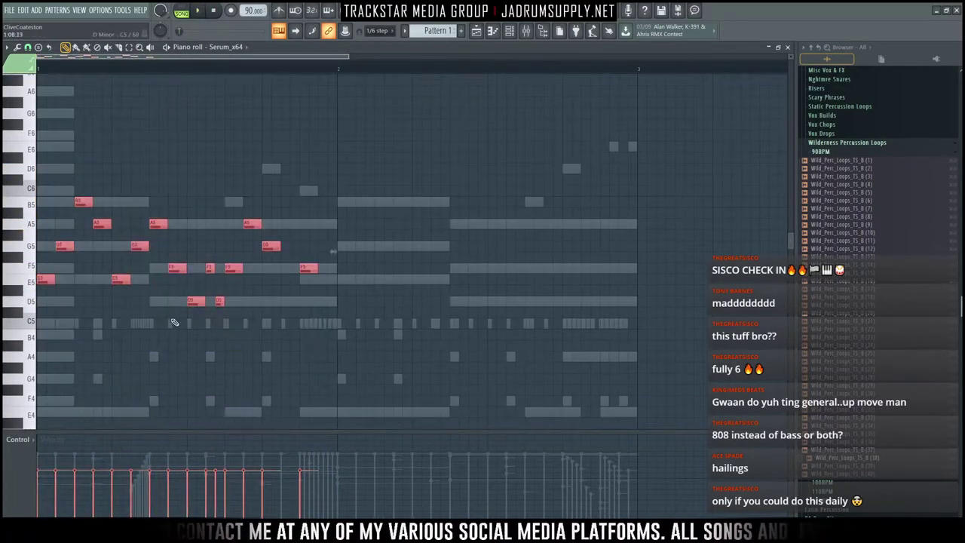
{"action": "key", "text": "ctrl+b"}
{"action": "key", "text": "ctrl+d"}
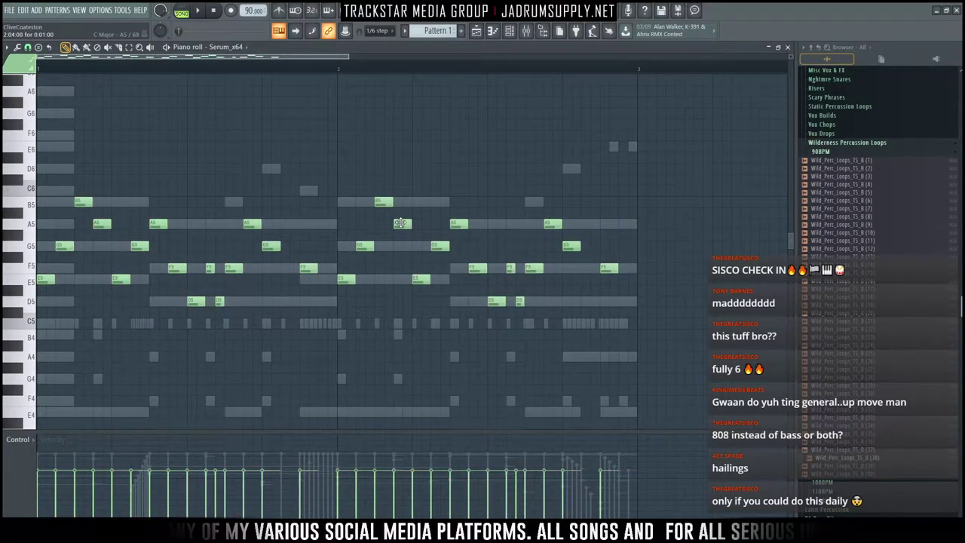
Step: Add a G5 note at the end of bar 2 while the pattern plays
{"action": "key", "text": "space"}
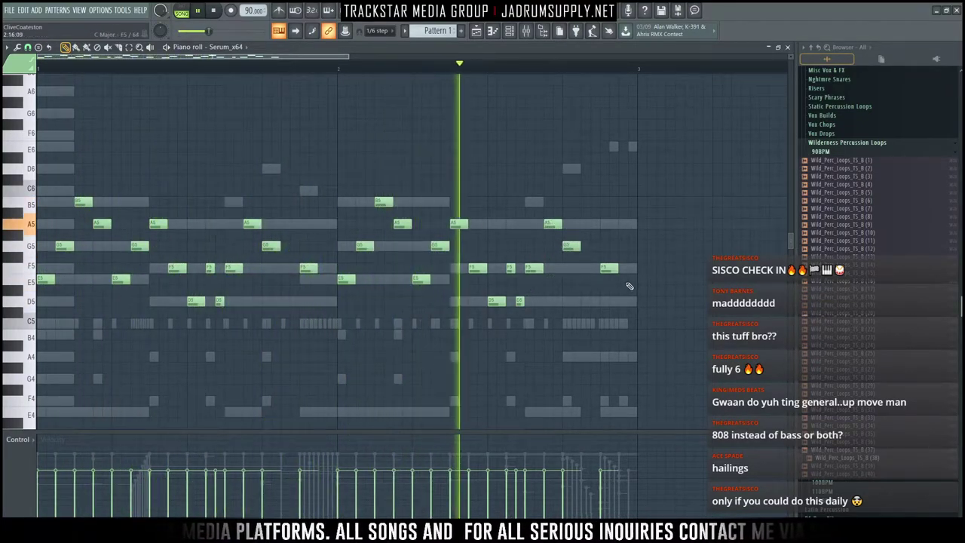
{"action": "left_click", "coordinate": [621, 247]}
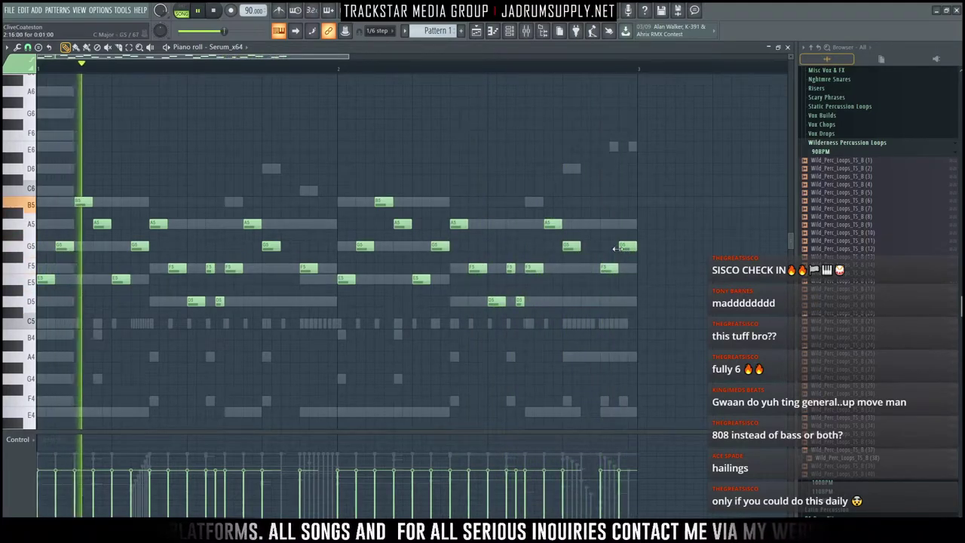
Step: Stop playback and rework the end of bar 2 with a shortened F5 and short D5 and F5 notes instead of the G5
{"action": "key", "text": "space"}
{"action": "left_click_drag", "start_coordinate": [630, 261], "coordinate": [632, 302]}
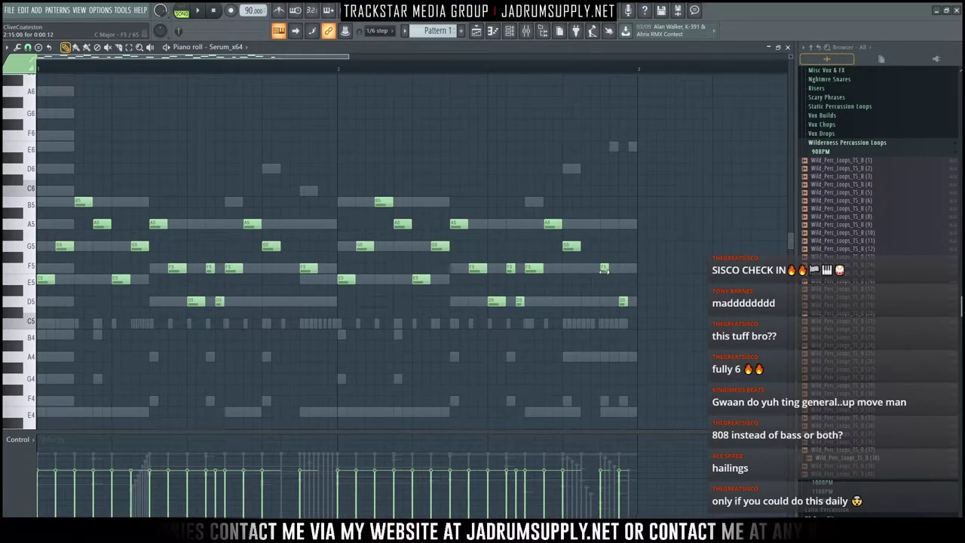
{"action": "left_click", "coordinate": [613, 282]}
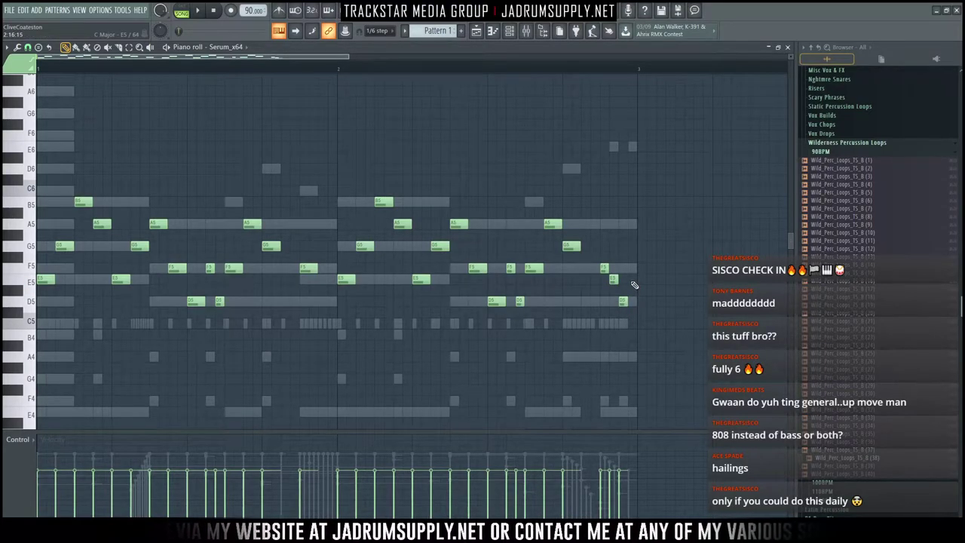
{"action": "left_click_drag", "start_coordinate": [614, 279], "coordinate": [624, 300]}
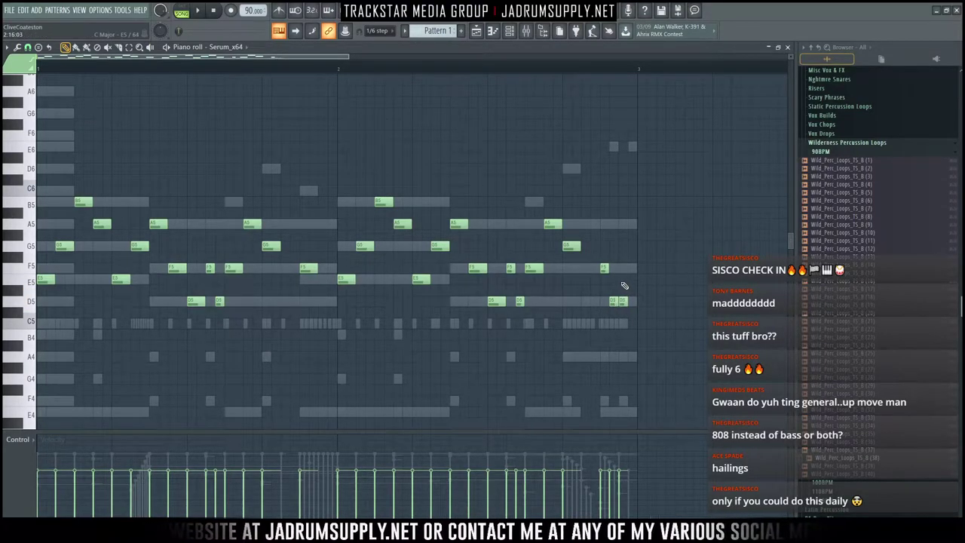
{"action": "left_click_drag", "start_coordinate": [624, 285], "coordinate": [624, 269]}
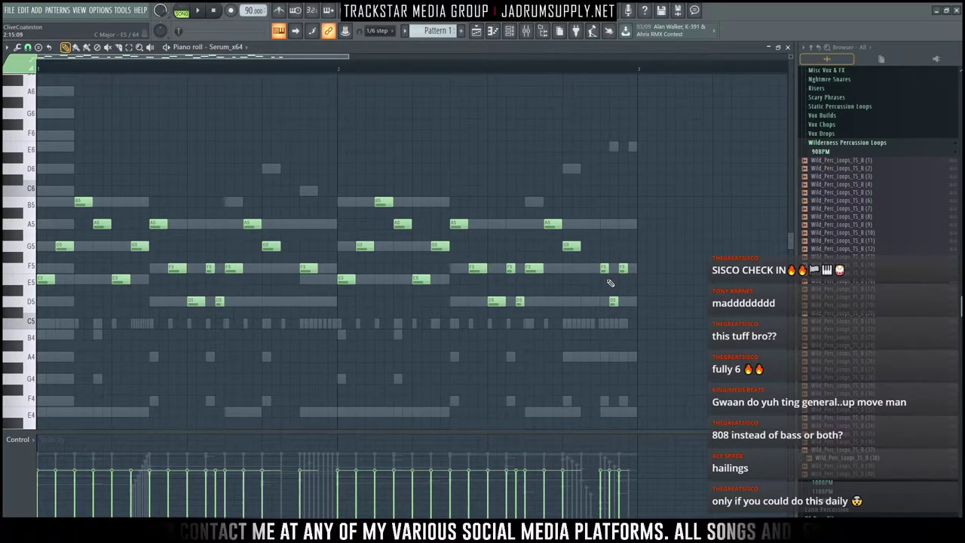
{"action": "left_click", "coordinate": [612, 282]}
{"action": "left_click_drag", "start_coordinate": [613, 302], "coordinate": [634, 268]}
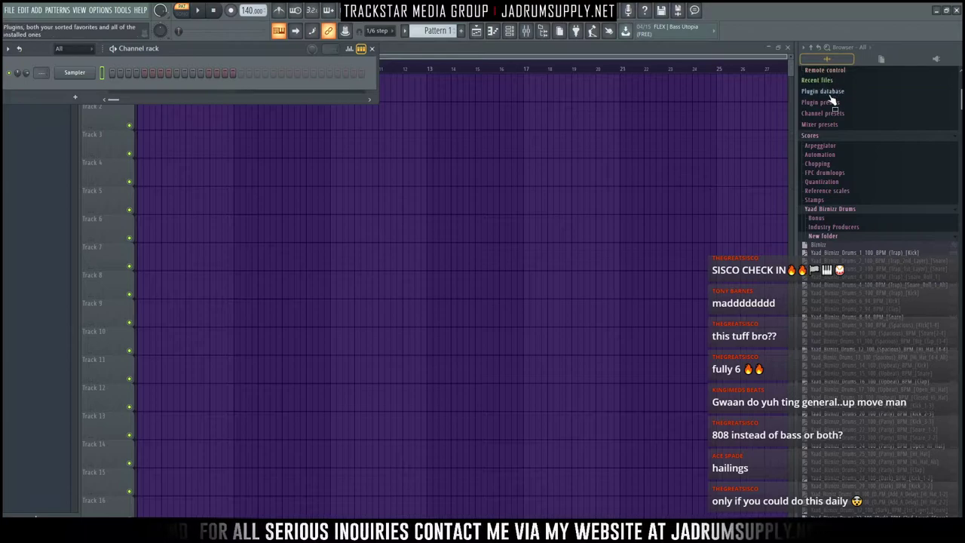
Step: Find the Backup folder in the browser and open the newest autosaved version of the untitled project
{"action": "scroll", "coordinate": [832, 101], "scroll_direction": "up", "scroll_amount": 2}
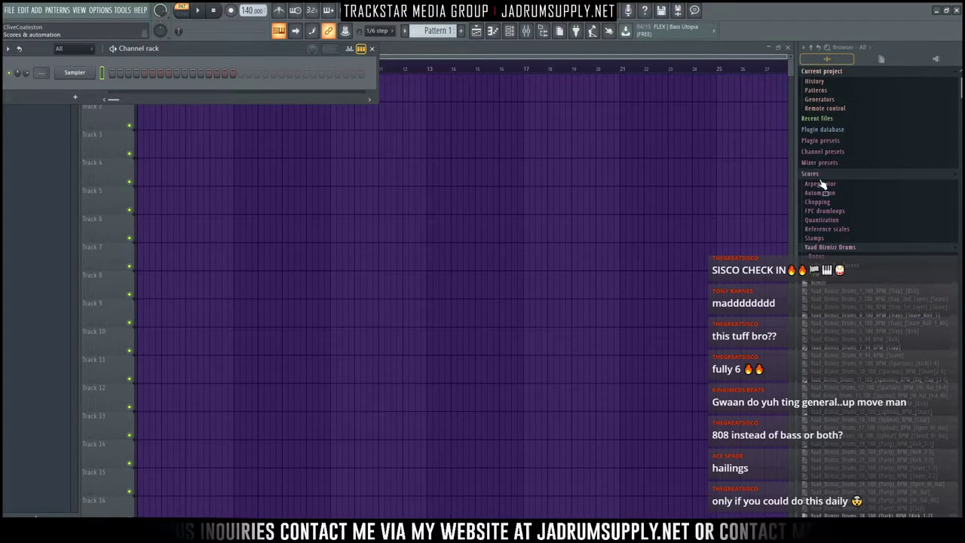
{"action": "left_click", "coordinate": [820, 119]}
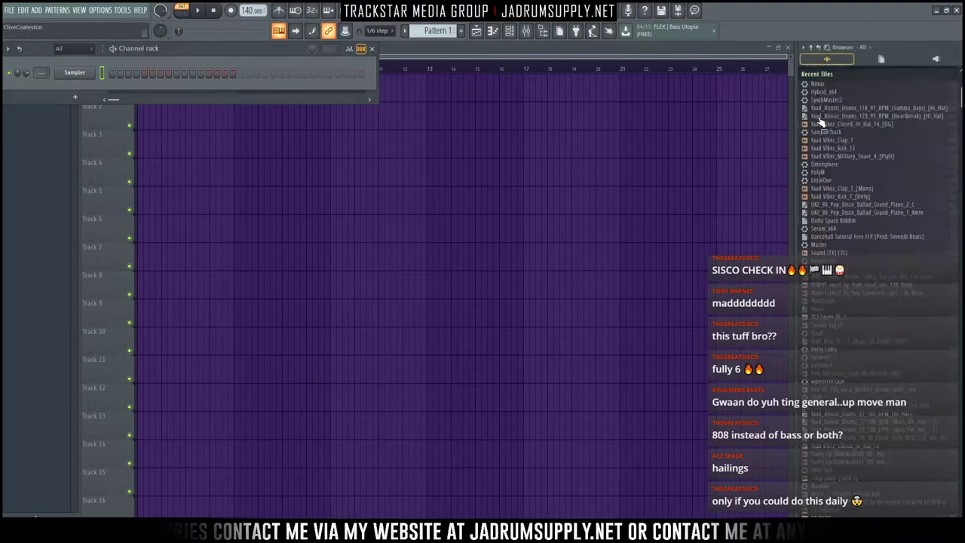
{"action": "left_click", "coordinate": [821, 76]}
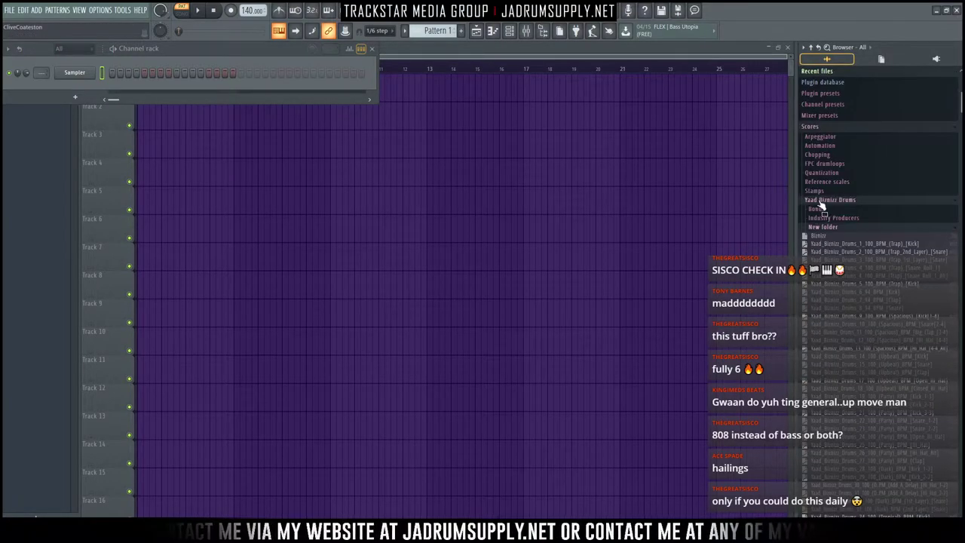
{"action": "left_click", "coordinate": [819, 201]}
{"action": "scroll", "coordinate": [816, 329], "scroll_direction": "down", "scroll_amount": 2}
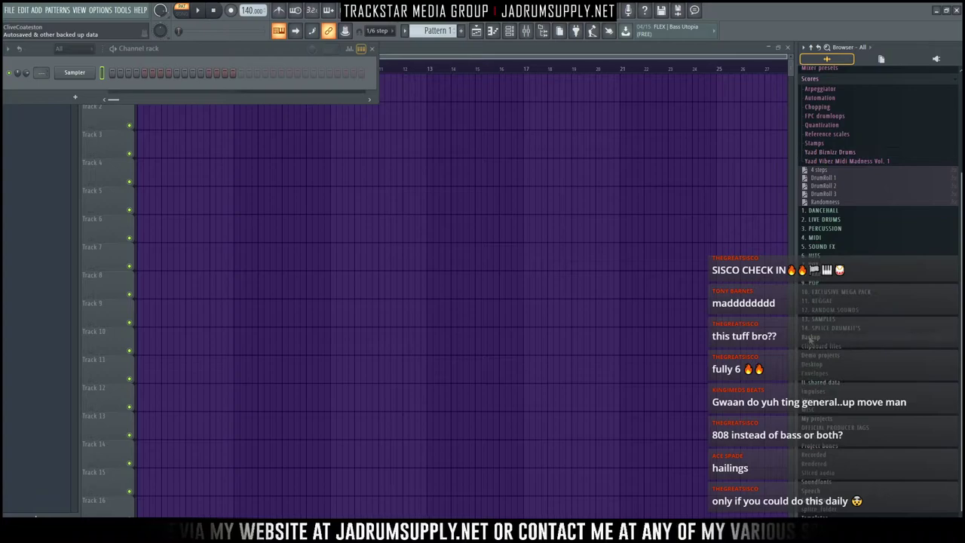
{"action": "left_click", "coordinate": [814, 339]}
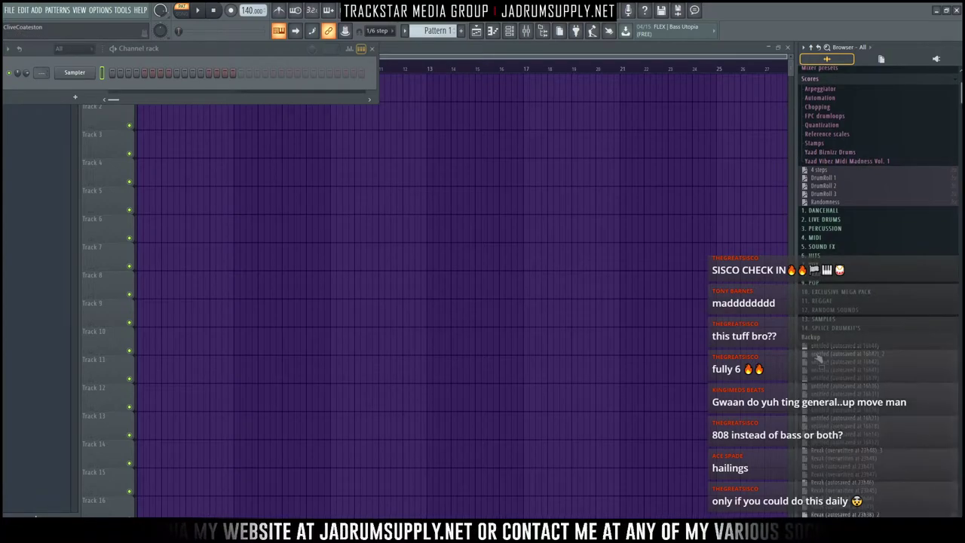
{"action": "right_click", "coordinate": [857, 348]}
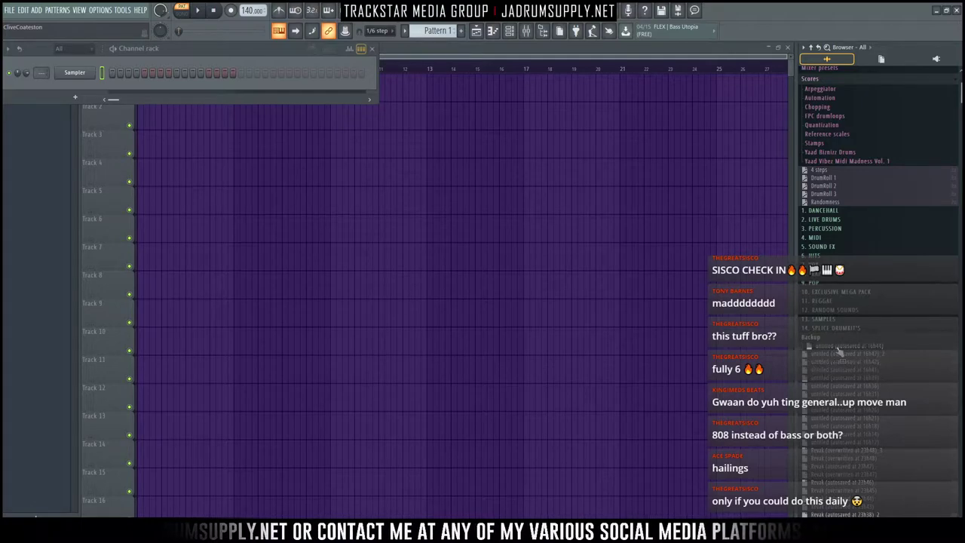
{"action": "right_click", "coordinate": [838, 345]}
{"action": "left_click", "coordinate": [868, 347]}
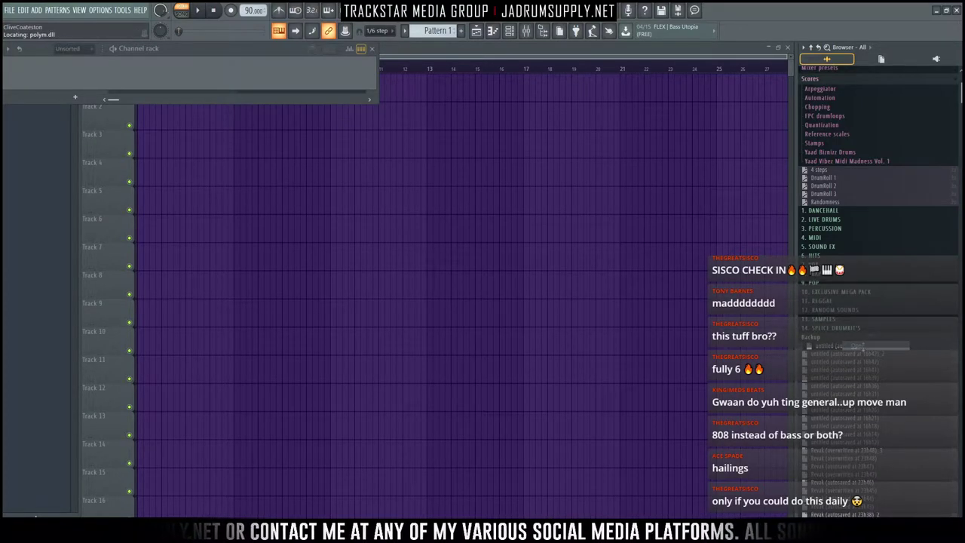
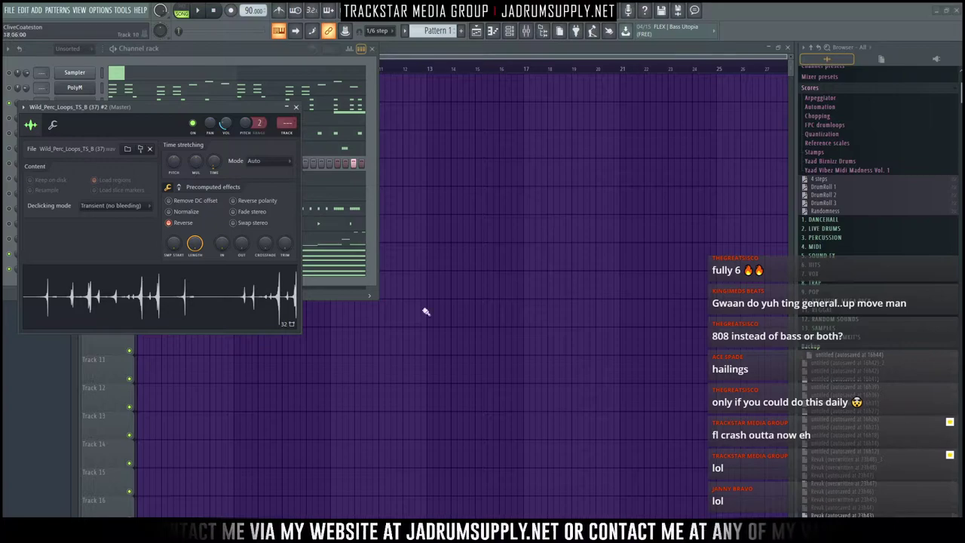
Step: Close the percussion loop's channel window and add a Serum_x64 channel from the xFer plugins
{"action": "left_click", "coordinate": [296, 107]}
{"action": "left_click", "coordinate": [75, 291]}
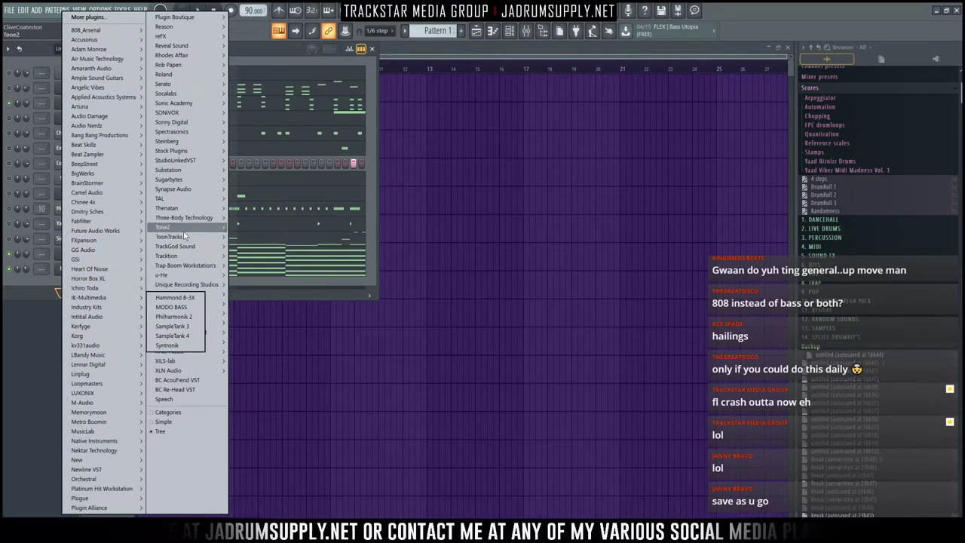
{"action": "mouse_move", "coordinate": [191, 230]}
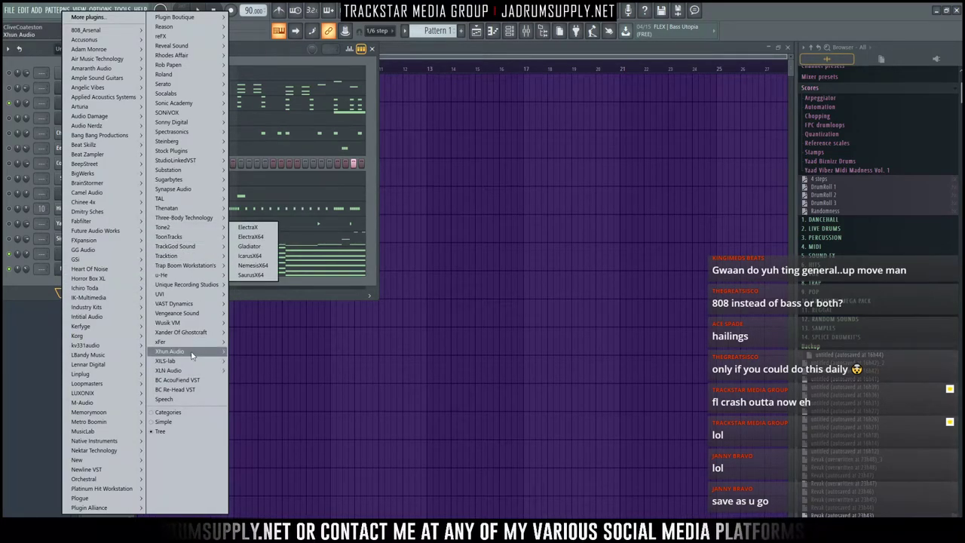
{"action": "mouse_move", "coordinate": [193, 342]}
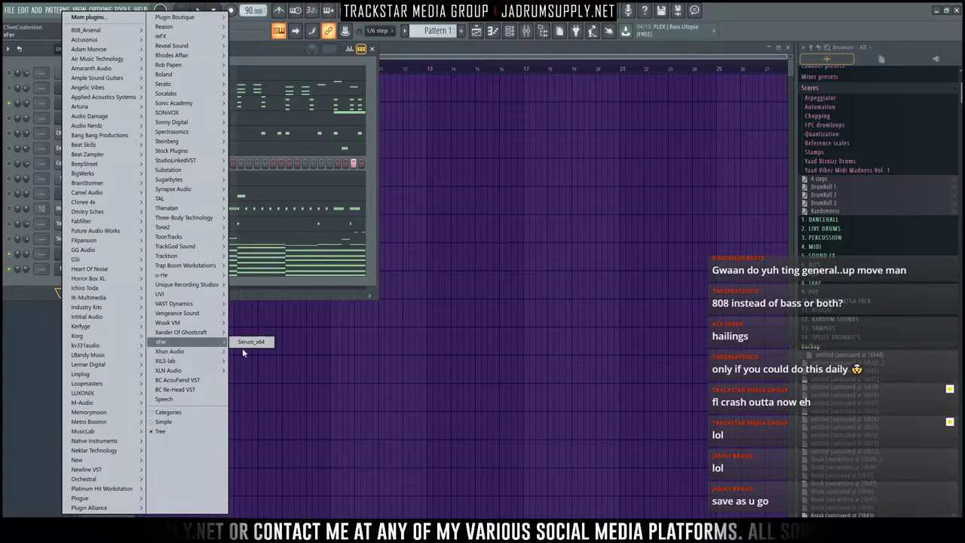
{"action": "left_click", "coordinate": [252, 341]}
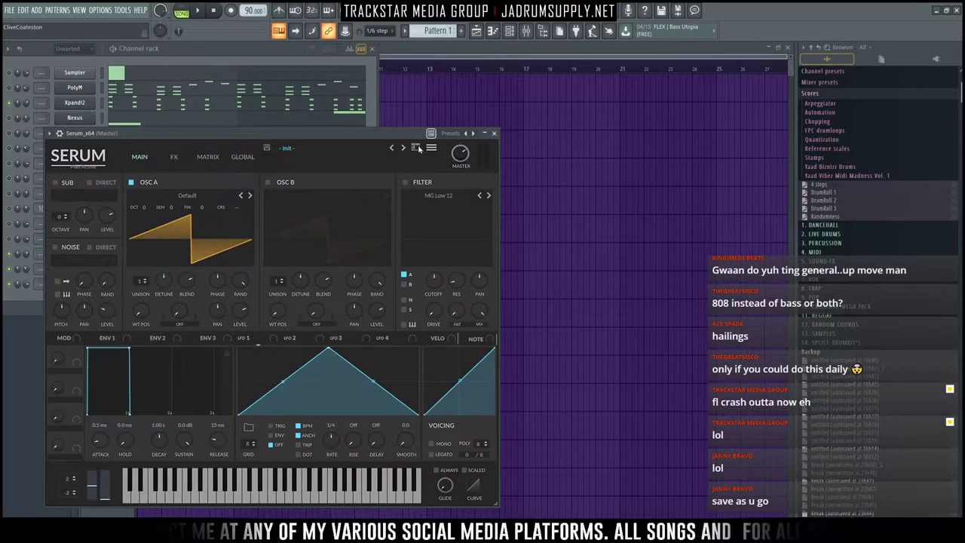
Step: Load the BL African Xylo preset from Serum's Bell category and open the channel's piano roll
{"action": "left_click", "coordinate": [417, 148]}
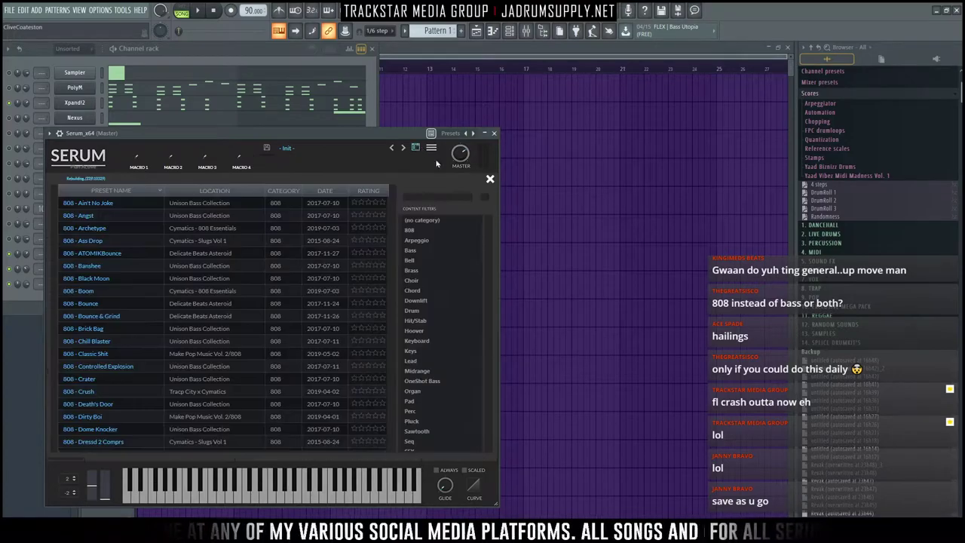
{"action": "left_click", "coordinate": [411, 260]}
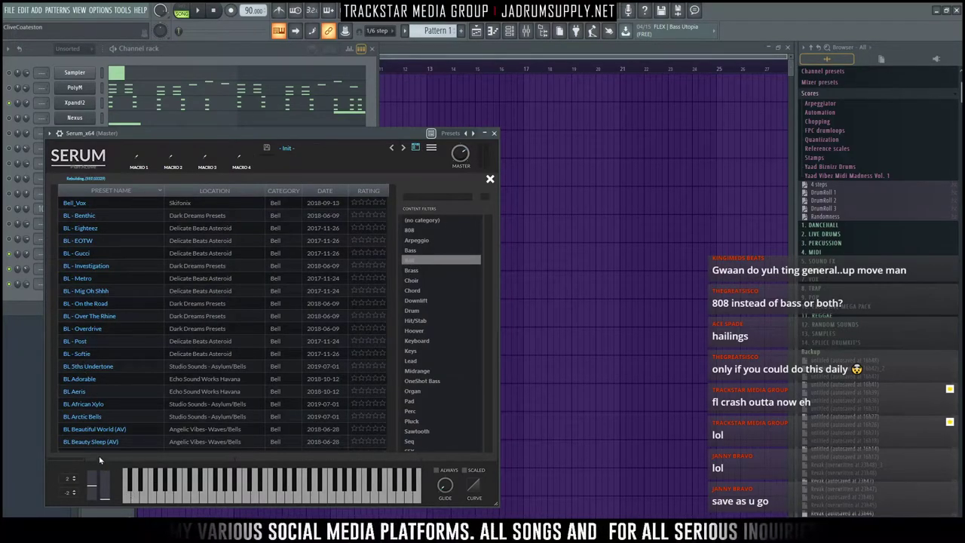
{"action": "left_click", "coordinate": [82, 406]}
{"action": "left_click", "coordinate": [29, 299]}
{"action": "right_click", "coordinate": [80, 294]}
{"action": "left_click", "coordinate": [122, 284]}
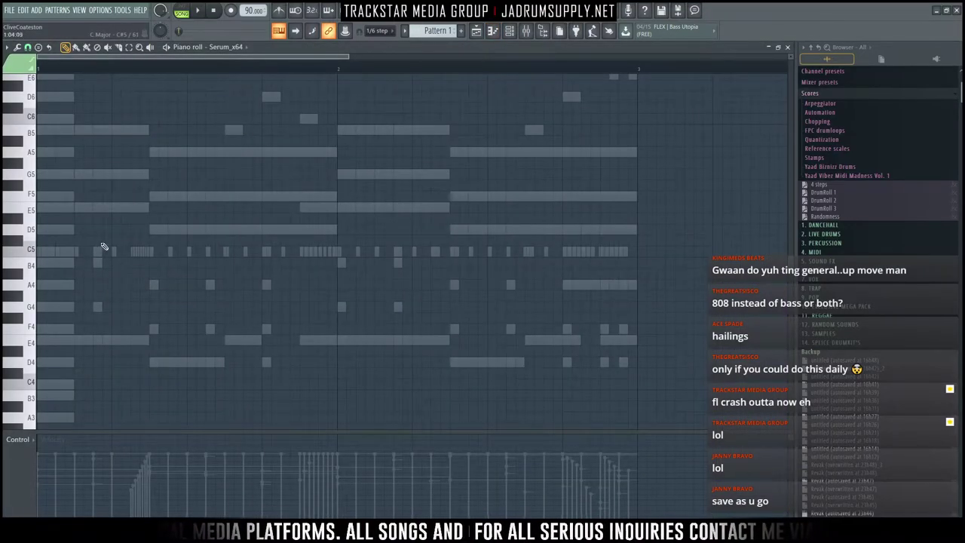
{"action": "scroll", "coordinate": [119, 229], "scroll_direction": "up", "scroll_amount": 2}
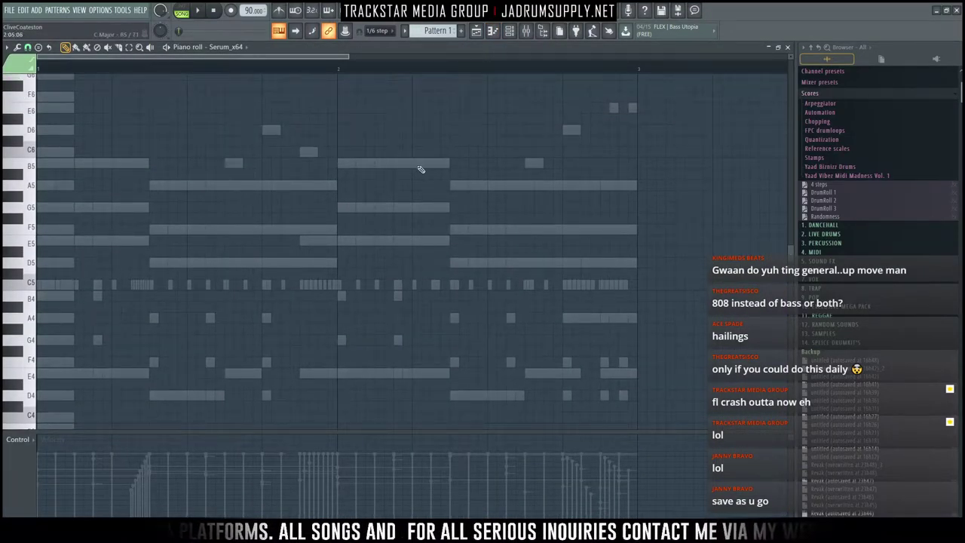
Step: Check the autosave frequency and maximum number of backups in the file settings
{"action": "left_click", "coordinate": [108, 13]}
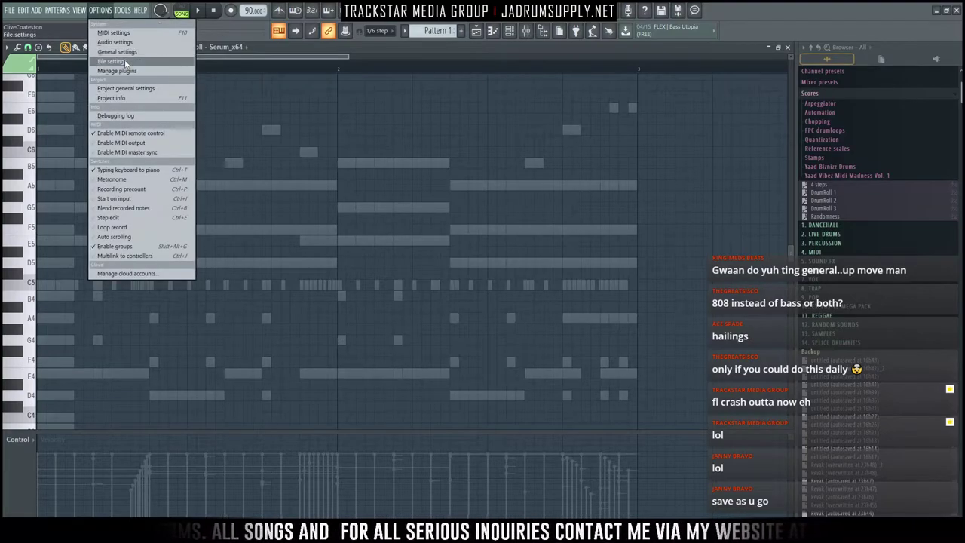
{"action": "left_click", "coordinate": [121, 59]}
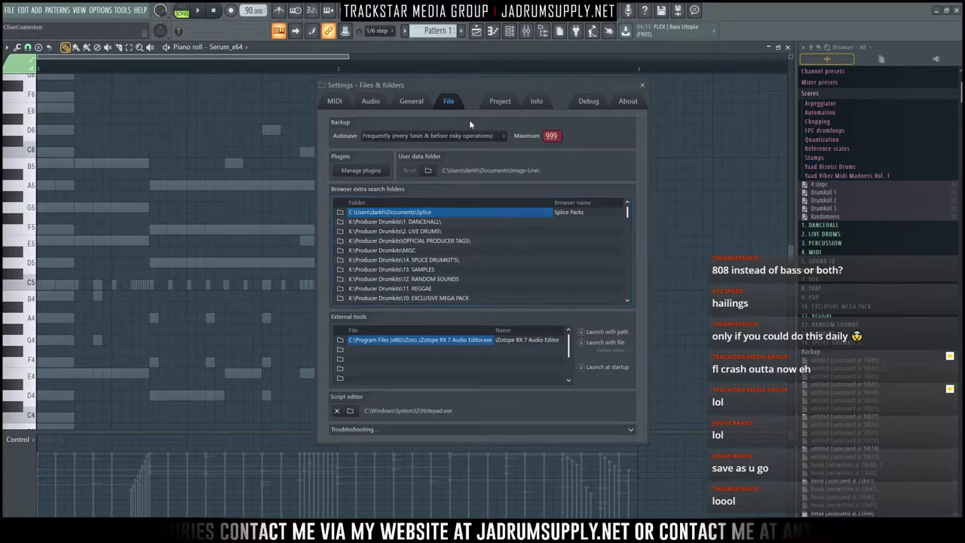
{"action": "left_click", "coordinate": [642, 85]}
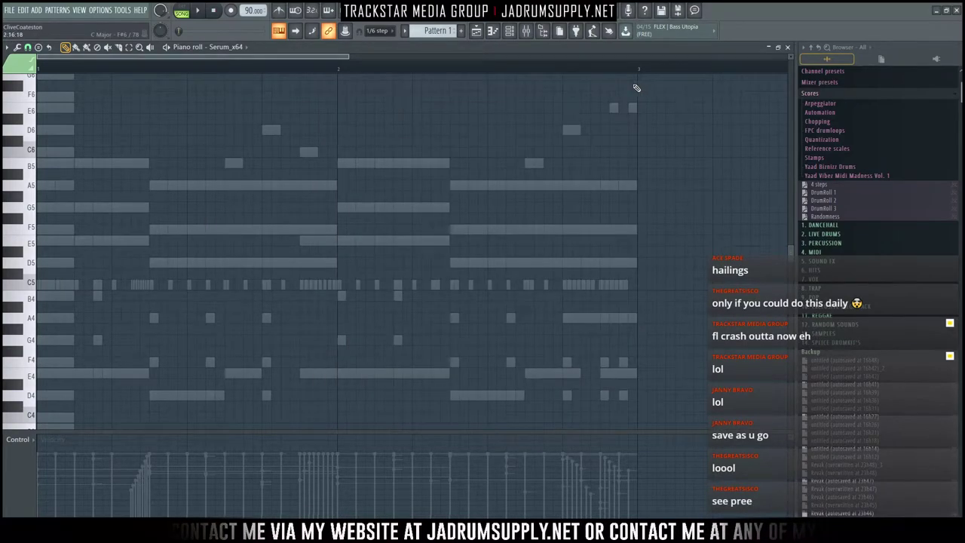
Step: Start bar 1's melody with a shortened E5, followed by G5, B5, G5, E5, G5, A5, F5, D5 and F5 notes
{"action": "left_click", "coordinate": [42, 246]}
{"action": "left_click_drag", "start_coordinate": [74, 243], "coordinate": [58, 246]}
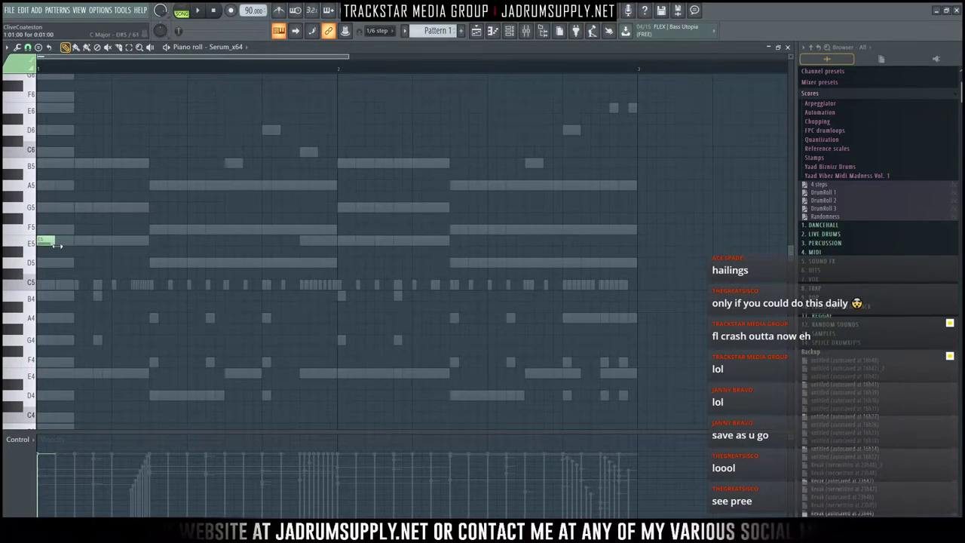
{"action": "left_click", "coordinate": [58, 209]}
{"action": "left_click", "coordinate": [82, 164]}
{"action": "left_click", "coordinate": [100, 208]}
{"action": "left_click", "coordinate": [117, 240]}
{"action": "left_click", "coordinate": [134, 208]}
{"action": "left_click", "coordinate": [155, 186]}
{"action": "left_click", "coordinate": [174, 230]}
{"action": "left_click", "coordinate": [193, 264]}
{"action": "left_click", "coordinate": [208, 230]}
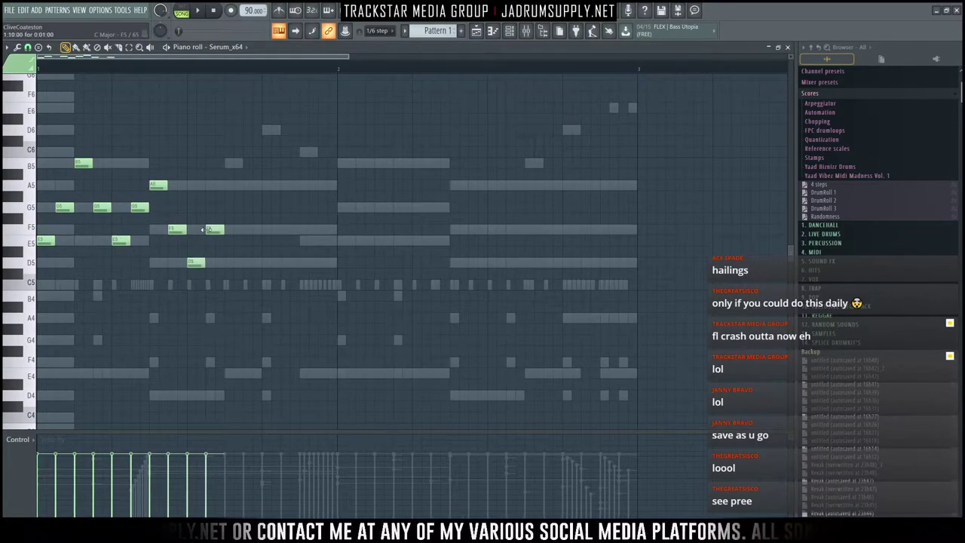
Step: Shorten the last F5, follow it with a short D5 and longer F5, A5, F5 and D5 notes, and play the melody briefly
{"action": "left_click_drag", "start_coordinate": [219, 231], "coordinate": [211, 232]}
{"action": "left_click", "coordinate": [217, 264]}
{"action": "left_click", "coordinate": [194, 263]}
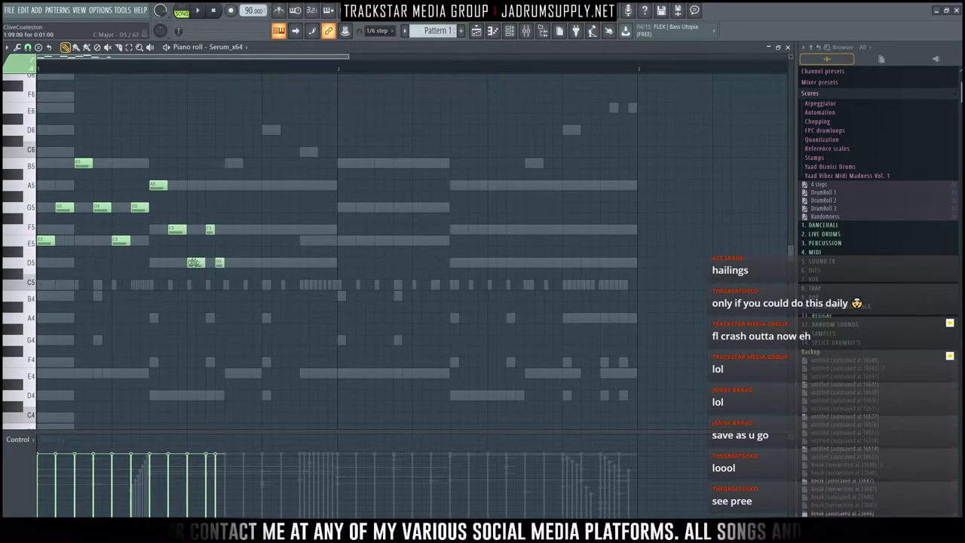
{"action": "left_click", "coordinate": [228, 232]}
{"action": "left_click", "coordinate": [246, 185]}
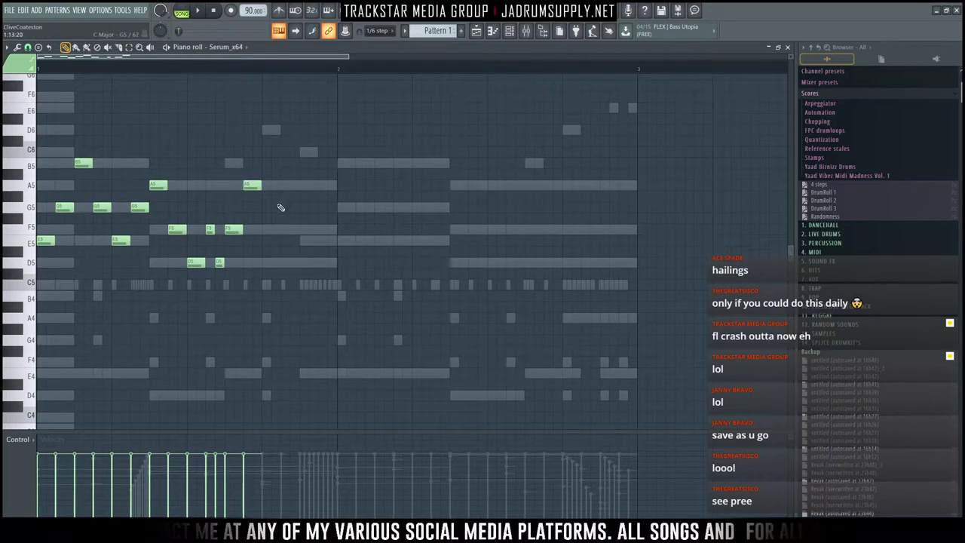
{"action": "left_click", "coordinate": [265, 231]}
{"action": "left_click", "coordinate": [303, 262]}
{"action": "key", "text": "space"}
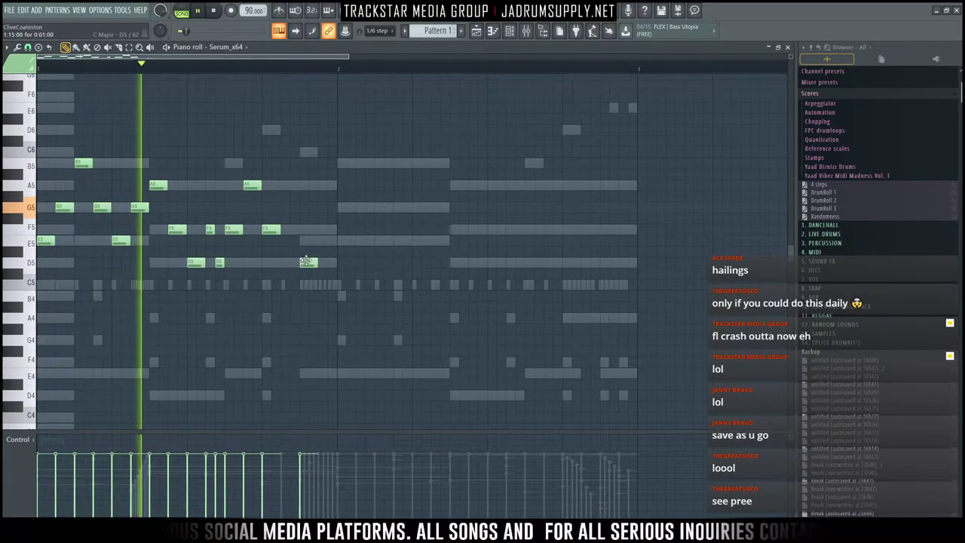
{"action": "key", "text": "space"}
Step: Select all of bar 1's melody notes and duplicate them into bar 2
{"action": "left_click_drag", "start_coordinate": [344, 274], "coordinate": [6, 120]}
{"action": "scroll", "coordinate": [60, 283], "scroll_direction": "up", "scroll_amount": 2}
{"action": "mouse_move", "coordinate": [48, 279]}
{"action": "left_mouse_down"}
{"action": "mouse_move", "coordinate": [407, 264]}
{"action": "mouse_move", "coordinate": [351, 276]}
{"action": "left_mouse_up"}
{"action": "left_click", "coordinate": [409, 318], "text": "ctrl"}
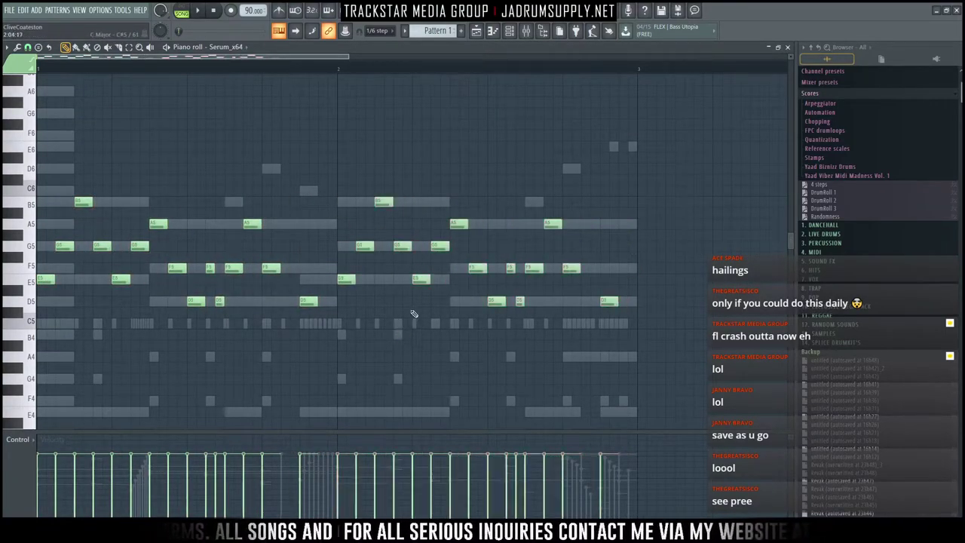
Step: Turn bar 2's last D5 into a short F5 and add short E5, D5 and F5 notes after it
{"action": "left_click_drag", "start_coordinate": [609, 304], "coordinate": [609, 269]}
{"action": "left_click", "coordinate": [613, 280]}
{"action": "left_click", "coordinate": [622, 301]}
{"action": "left_click", "coordinate": [632, 269]}
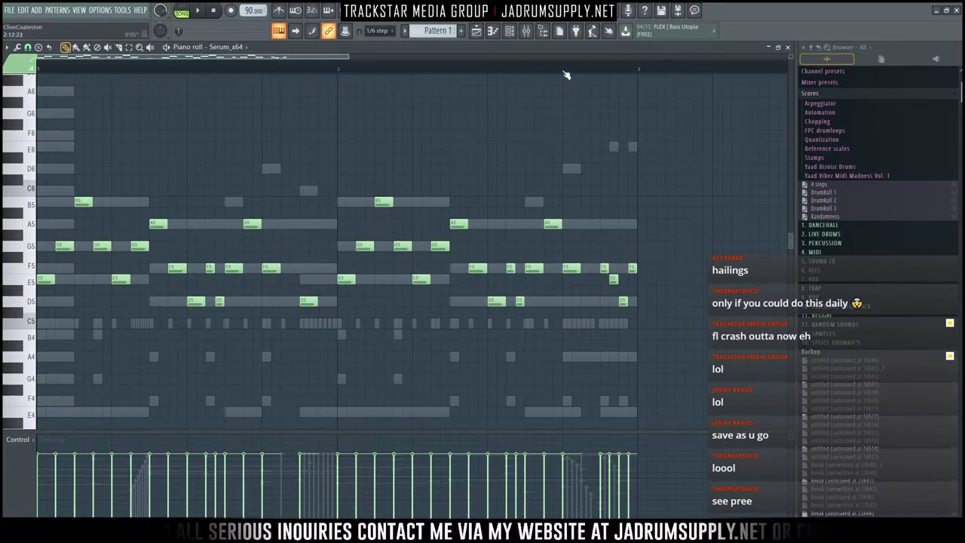
Step: Audition bar 2's ending, delete its short D5 and last F5, and replace the short E5 with one a step later
{"action": "key", "text": "space"}
{"action": "key", "text": "space"}
{"action": "key", "text": "space"}
{"action": "right_click", "coordinate": [624, 302]}
{"action": "key", "text": "space"}
{"action": "key", "text": "space"}
{"action": "right_click", "coordinate": [614, 279]}
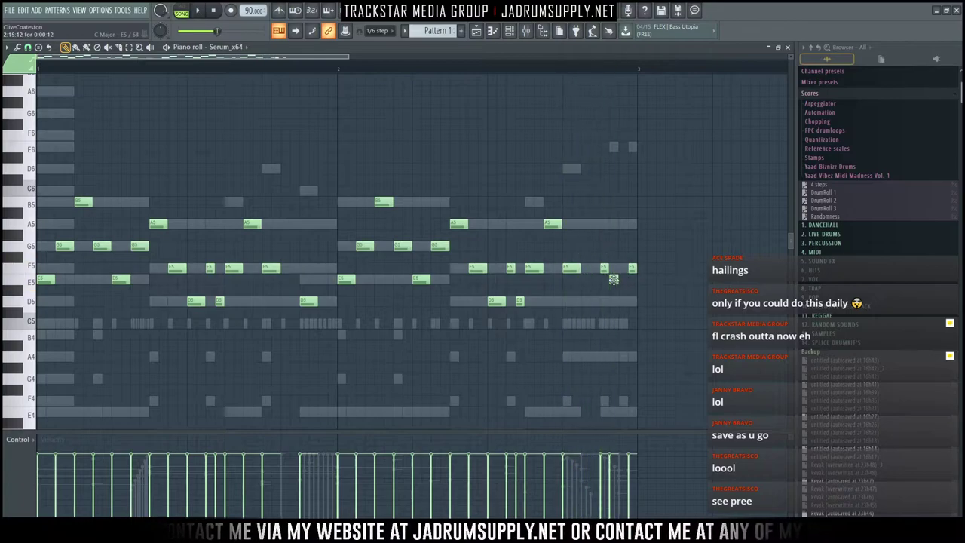
{"action": "left_click", "coordinate": [623, 279]}
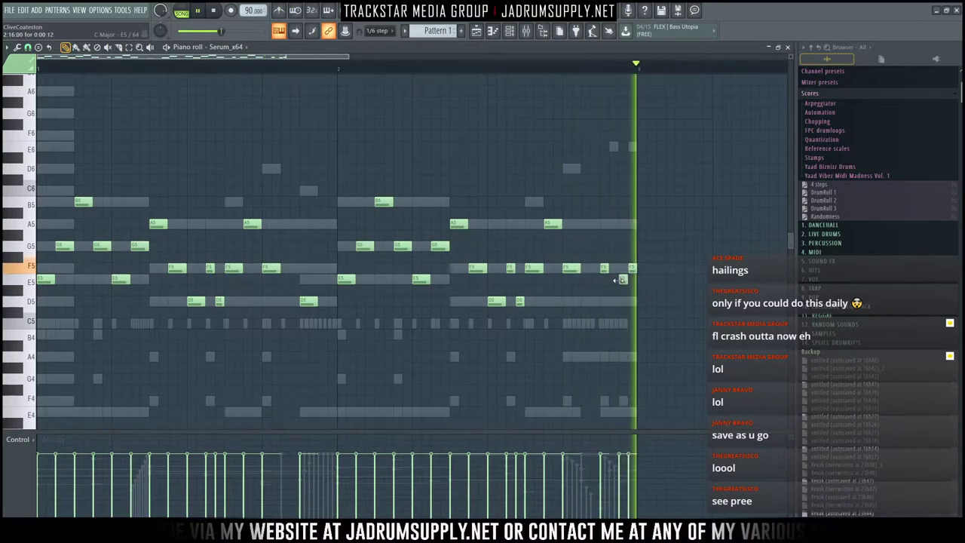
{"action": "right_click", "coordinate": [632, 270]}
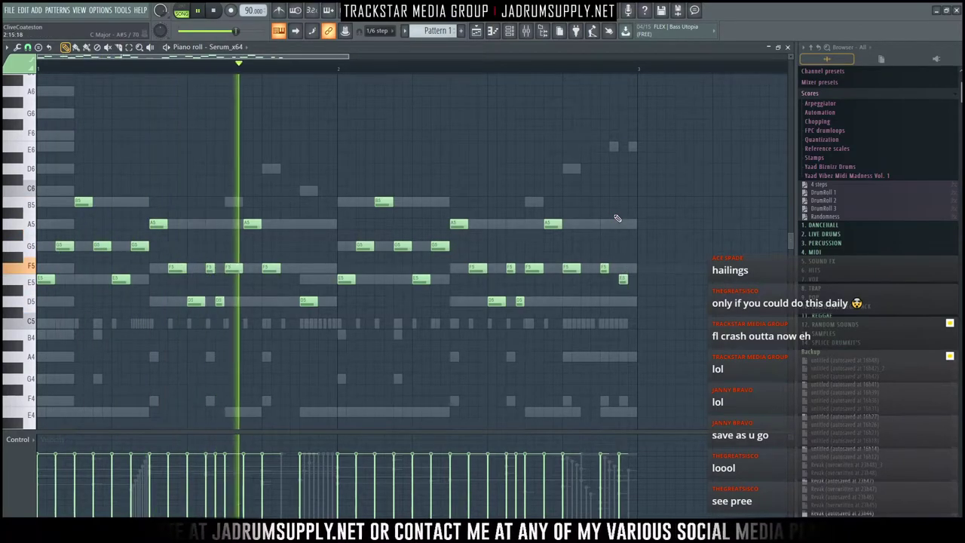
Step: Transpose the whole melody up one octave and play the pattern
{"action": "key", "text": "space"}
{"action": "key", "text": "ctrl+Up"}
{"action": "key", "text": "space"}
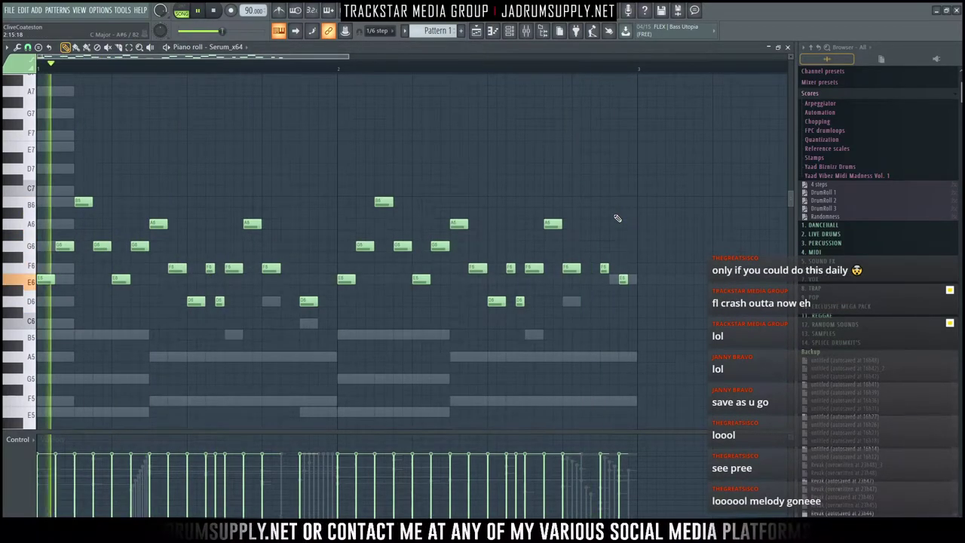
Step: Bring all channels back in with the Serum melody, listen to the full beat, and reopen the melody's piano roll
{"action": "key", "text": "F6"}
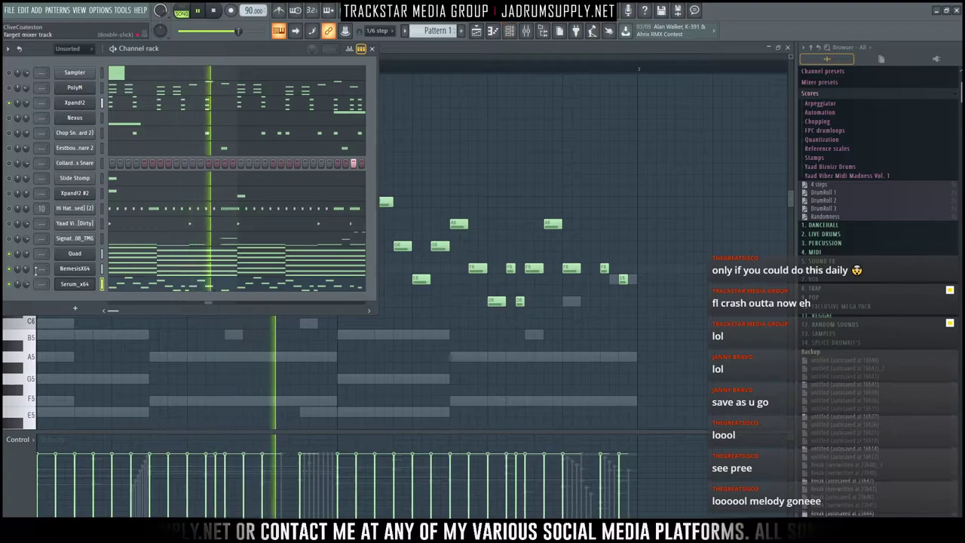
{"action": "left_click", "coordinate": [10, 285], "text": "ctrl"}
{"action": "left_click", "coordinate": [10, 285], "text": "ctrl"}
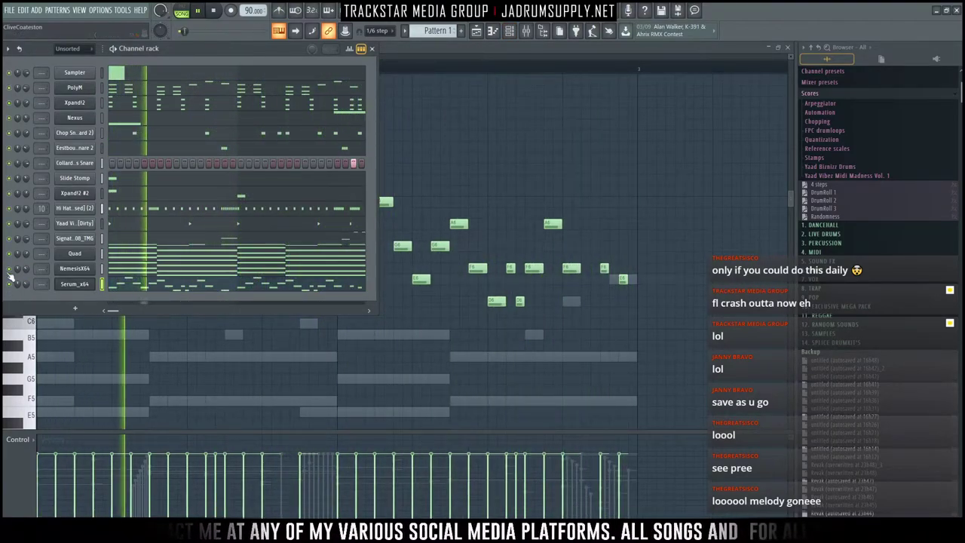
{"action": "left_click", "coordinate": [138, 289]}
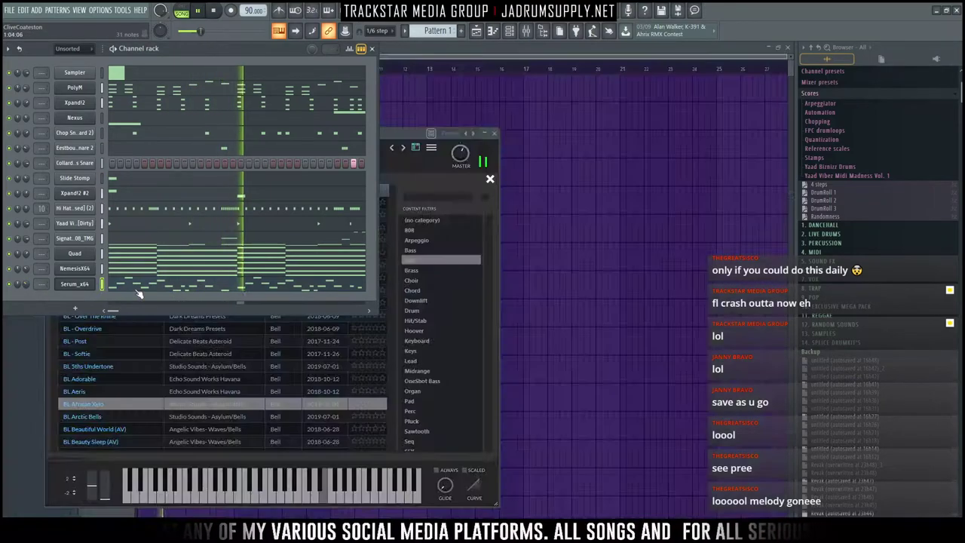
{"action": "left_click", "coordinate": [136, 289]}
{"action": "key", "text": "space"}
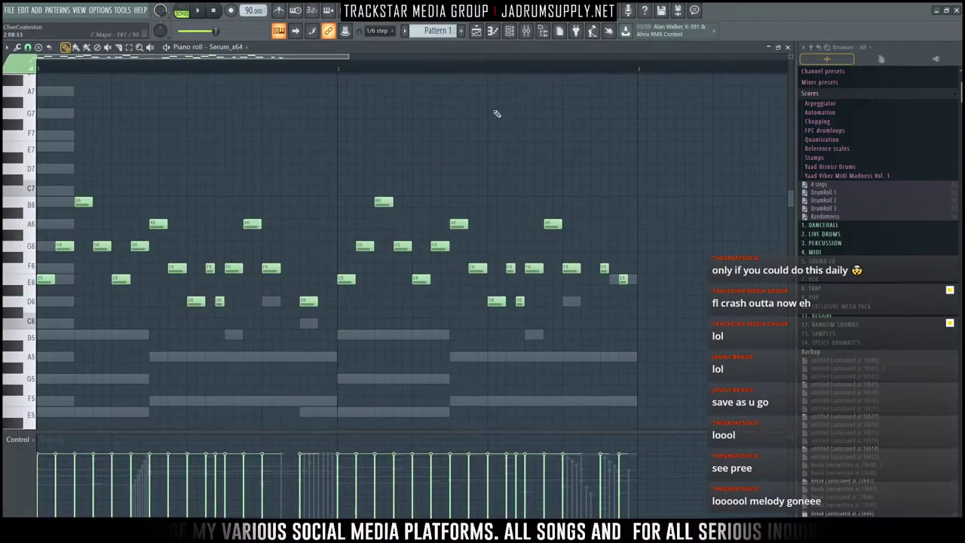
Step: Transpose the whole Serum melody up another octave and audition it with the full beat
{"action": "left_click", "coordinate": [510, 30]}
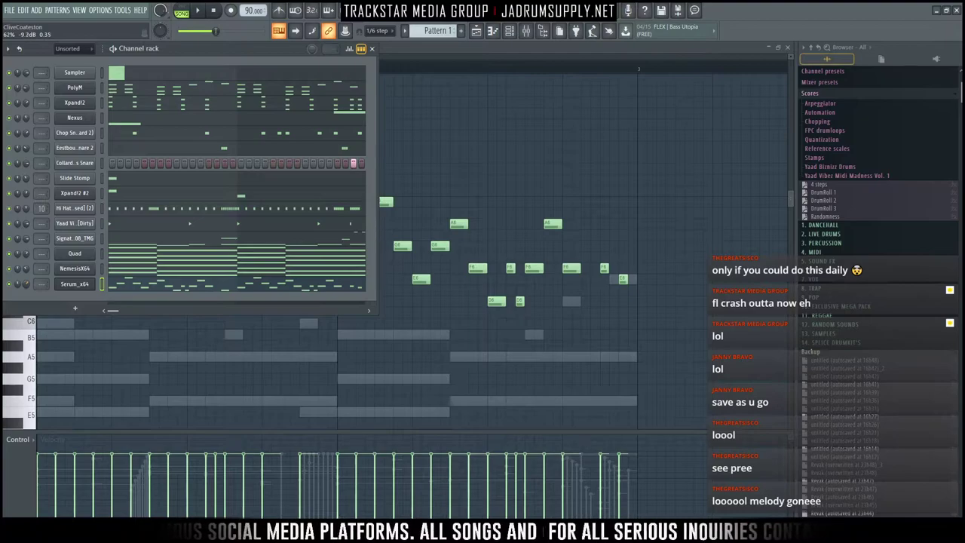
{"action": "left_click", "coordinate": [148, 291]}
{"action": "left_click", "coordinate": [151, 291]}
{"action": "key", "text": "space"}
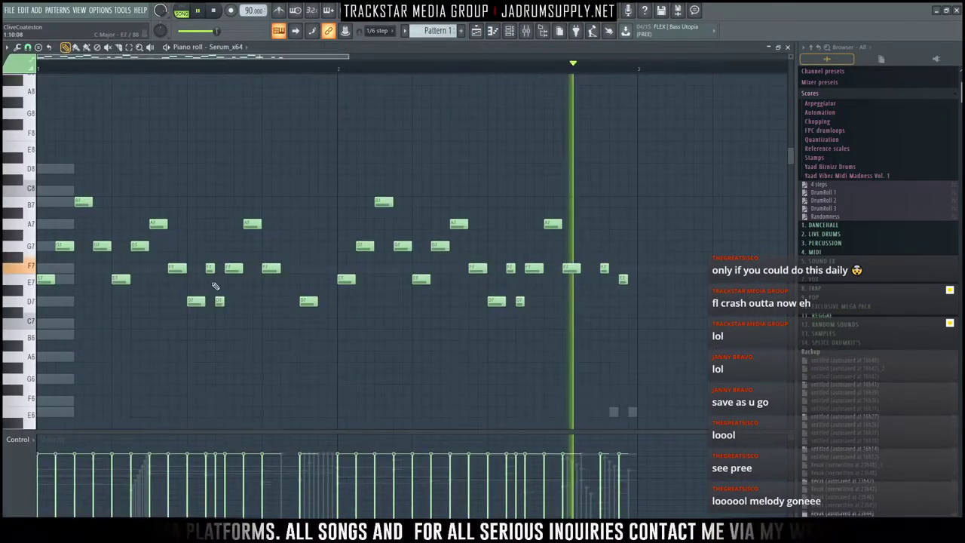
{"action": "left_click", "coordinate": [511, 32]}
{"action": "key", "text": "space"}
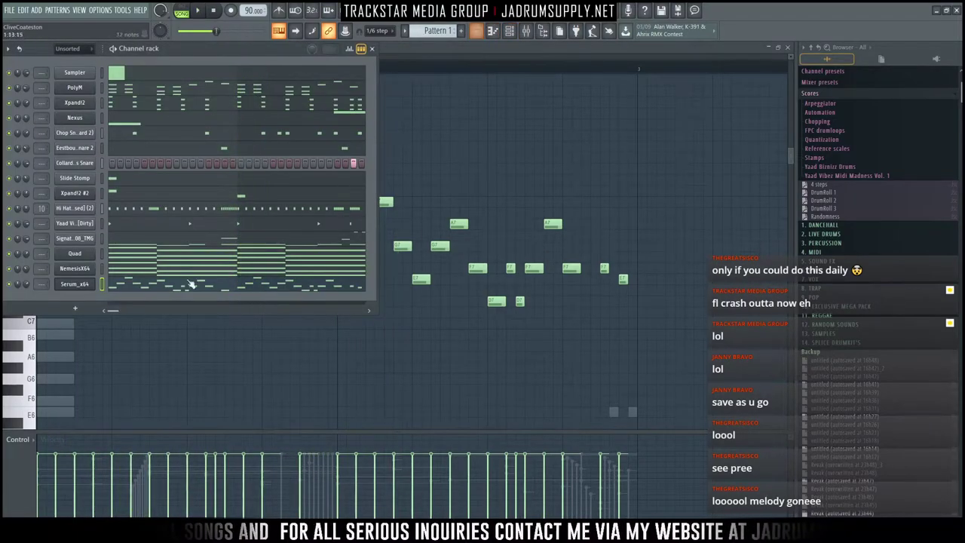
Step: Route the Serum channel to mixer Insert 15 and play it soloed
{"action": "left_click", "coordinate": [527, 31]}
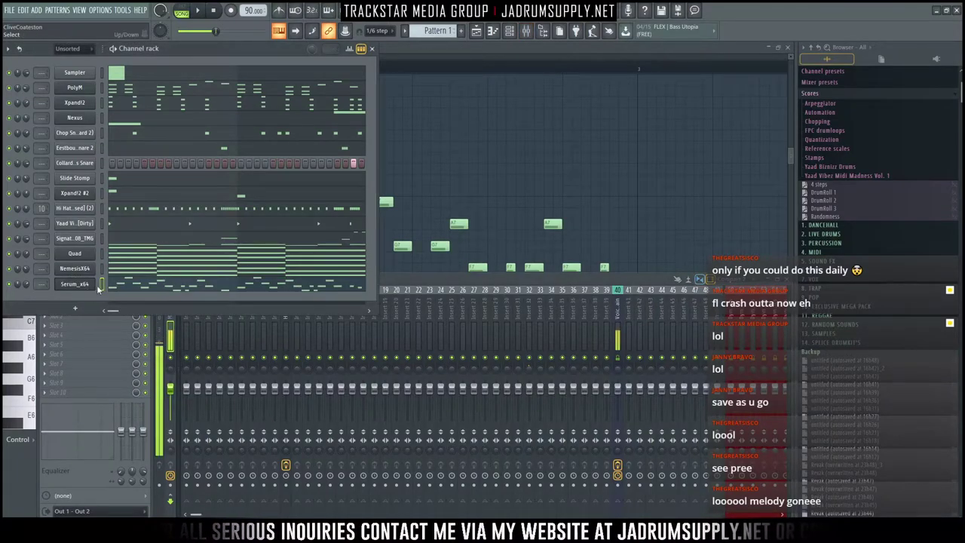
{"action": "left_click_drag", "start_coordinate": [42, 284], "coordinate": [42, 231]}
{"action": "right_click", "coordinate": [9, 284]}
{"action": "left_click", "coordinate": [343, 335]}
{"action": "key", "text": "space"}
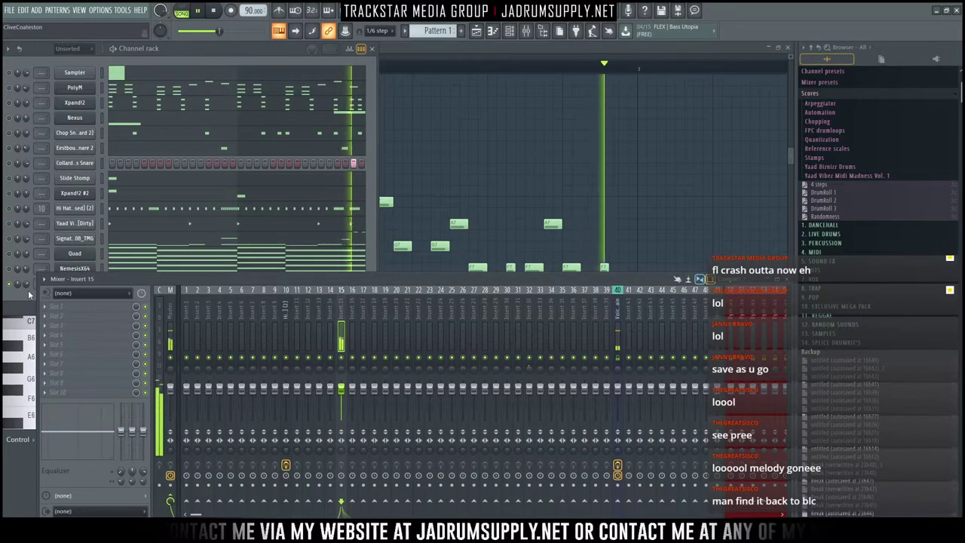
Step: Load Puremagnetik Cloud Machine into Insert 15's first effect slot and raise its Blur to 1.00
{"action": "left_click", "coordinate": [53, 306]}
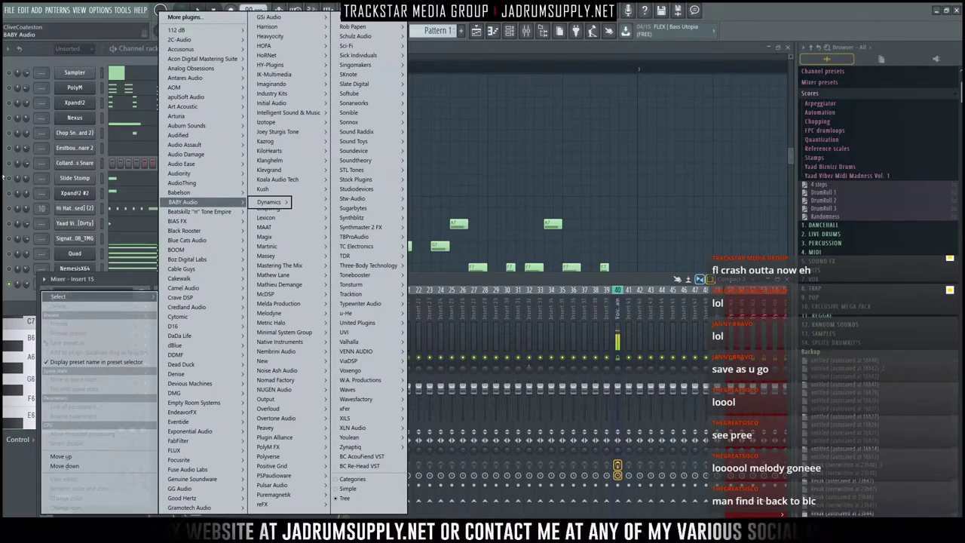
{"action": "mouse_move", "coordinate": [302, 66]}
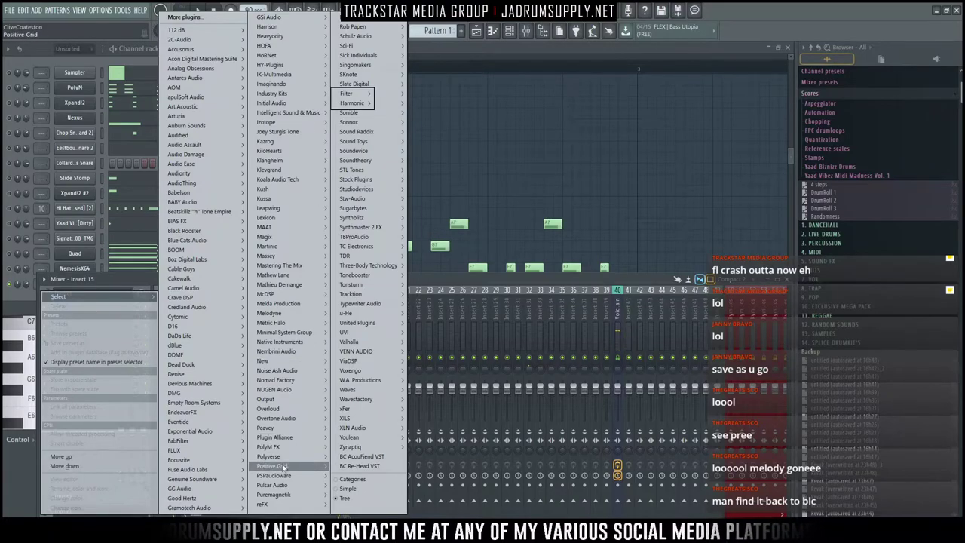
{"action": "mouse_move", "coordinate": [287, 448]}
{"action": "mouse_move", "coordinate": [283, 494]}
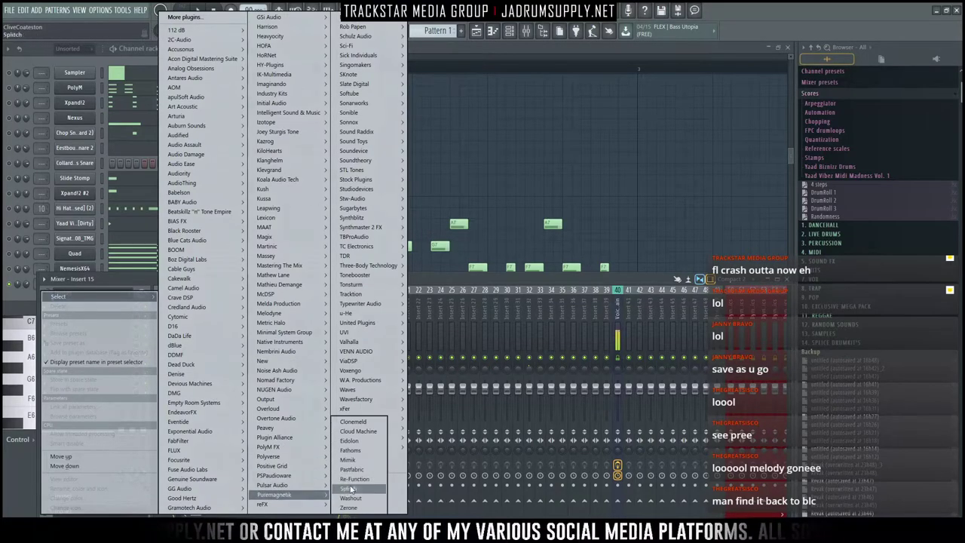
{"action": "left_click", "coordinate": [355, 432]}
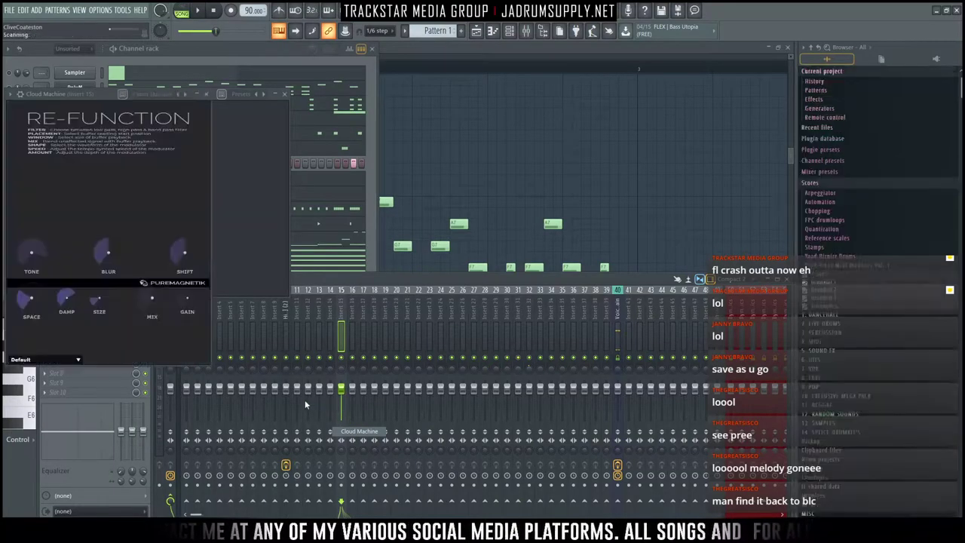
{"action": "left_click_drag", "start_coordinate": [104, 95], "coordinate": [563, 85]}
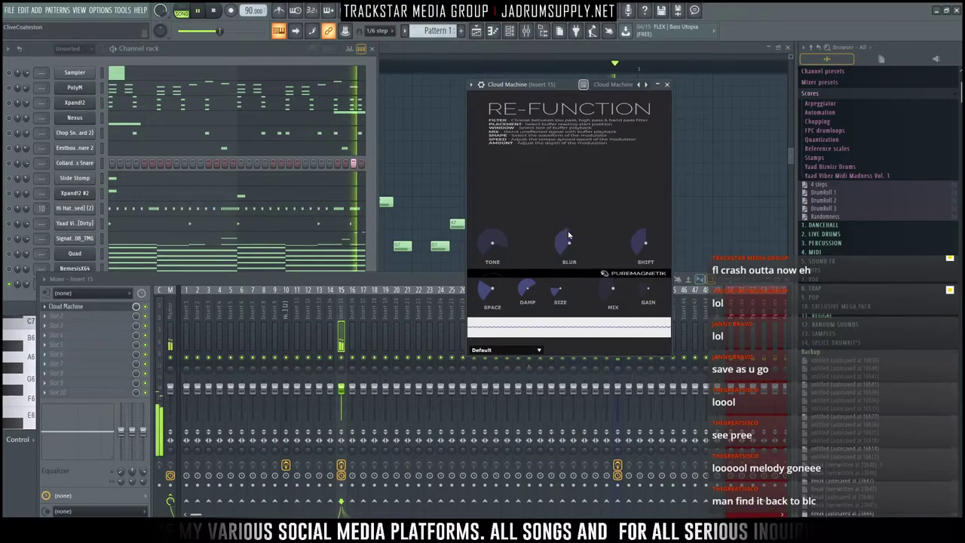
{"action": "left_click_drag", "start_coordinate": [570, 242], "coordinate": [562, 187]}
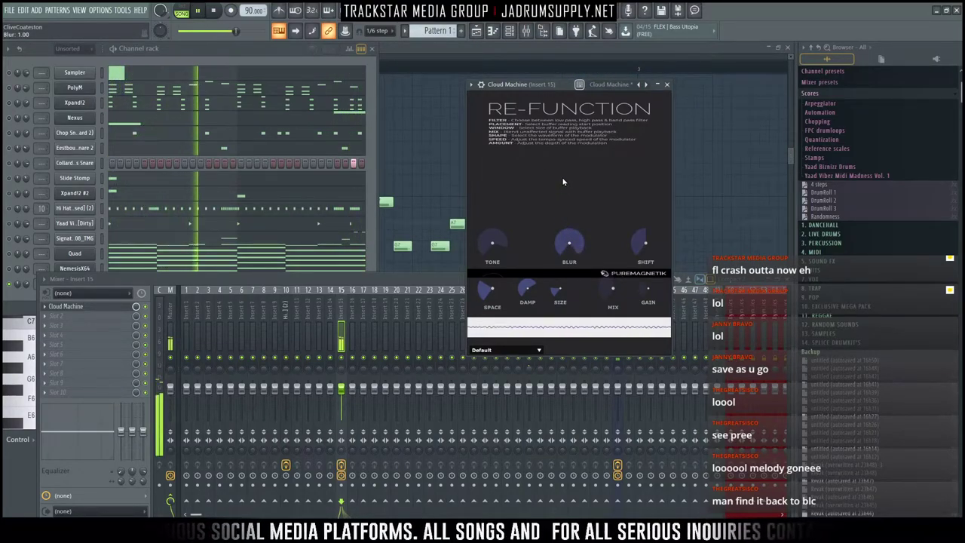
Step: Replace Cloud Machine on Insert 15 with Puremagnetik Clonemeld
{"action": "left_click", "coordinate": [47, 308]}
{"action": "mouse_move", "coordinate": [116, 298]}
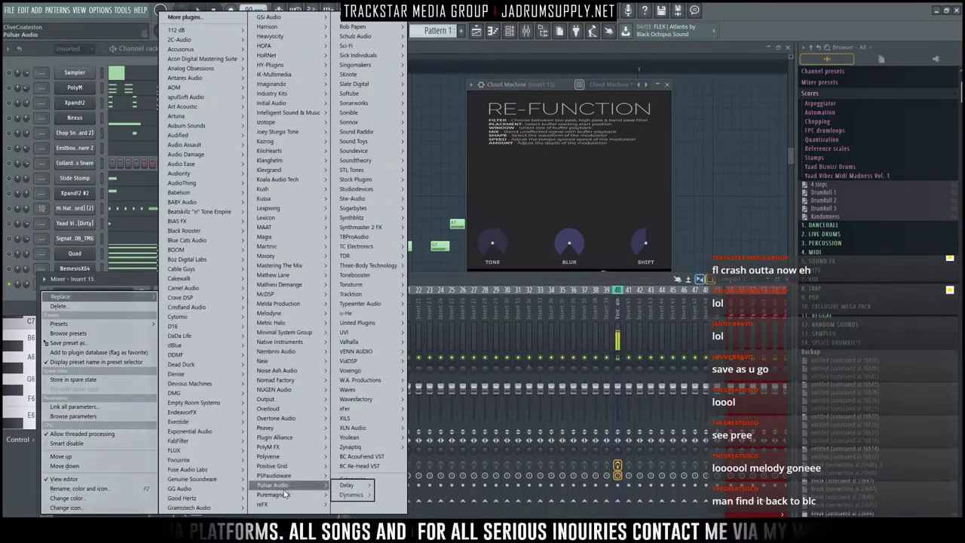
{"action": "left_click", "coordinate": [353, 422]}
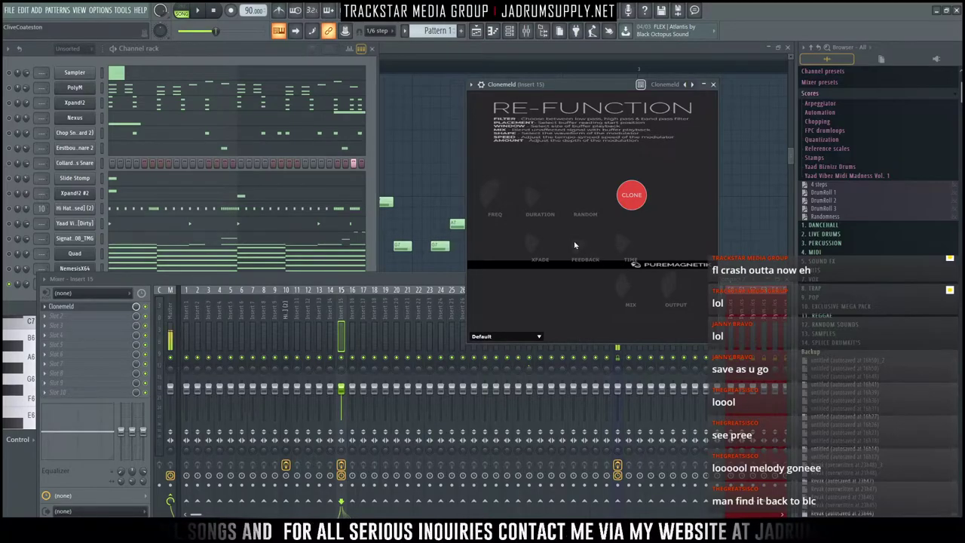
Step: Replace Clonemeld with Puremagnetik Fathoms and audition its Mercurial preset on the Serum melody
{"action": "left_click", "coordinate": [47, 308]}
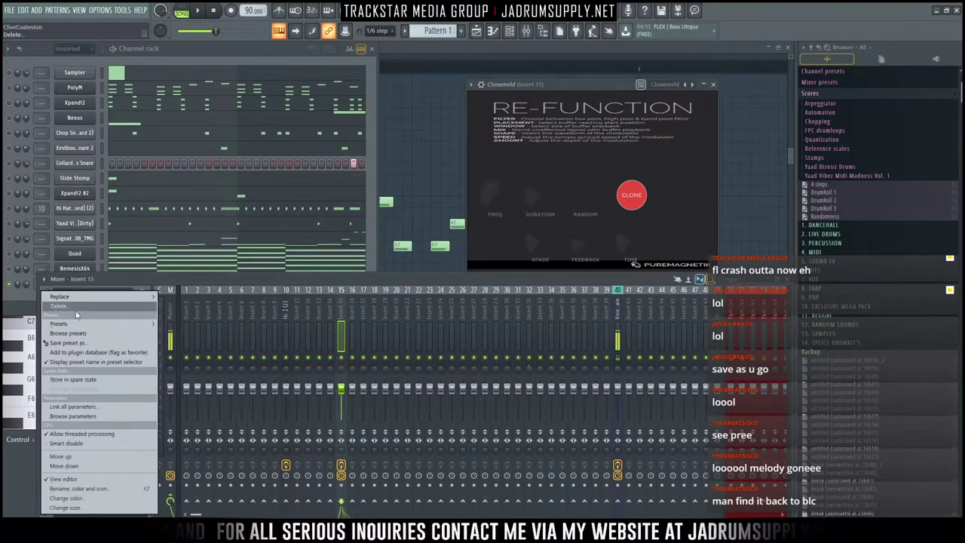
{"action": "mouse_move", "coordinate": [61, 296]}
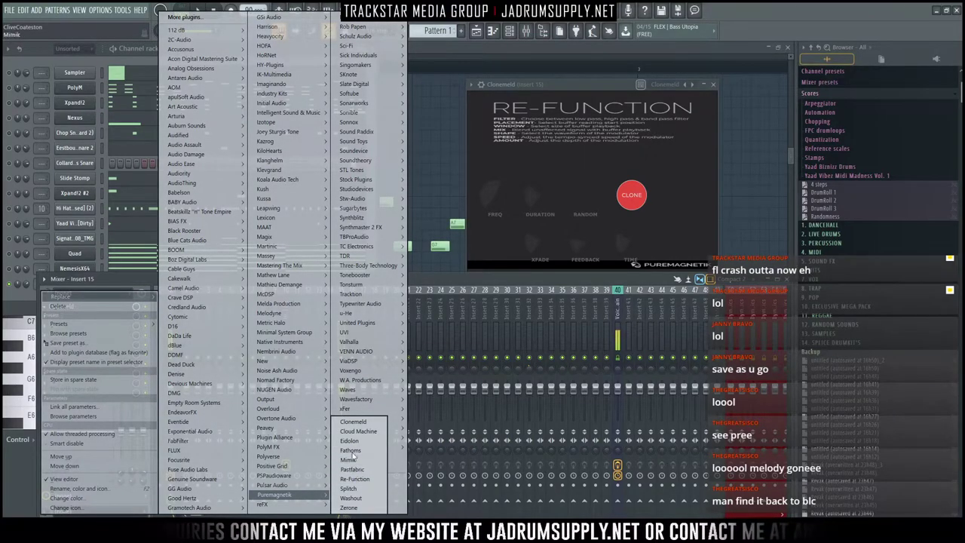
{"action": "left_click", "coordinate": [351, 450]}
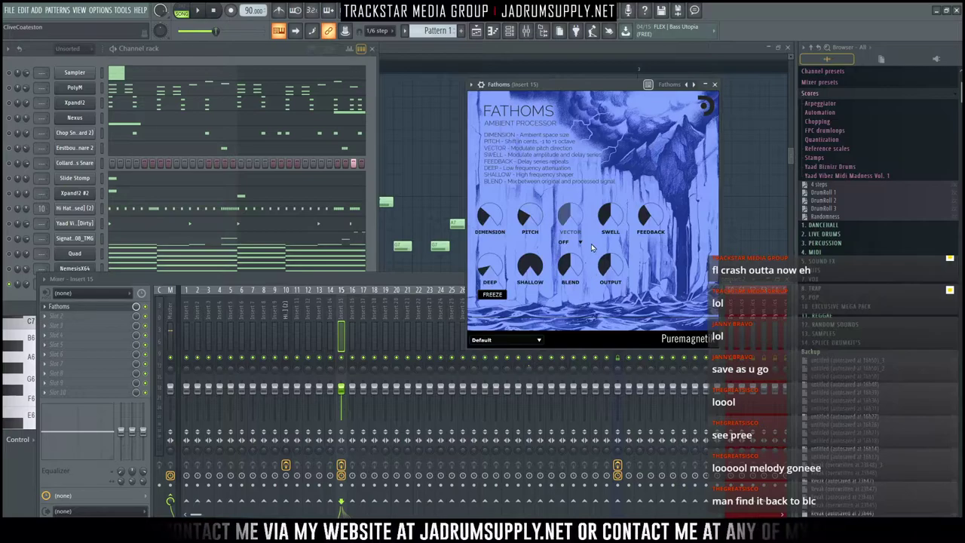
{"action": "key", "text": "space"}
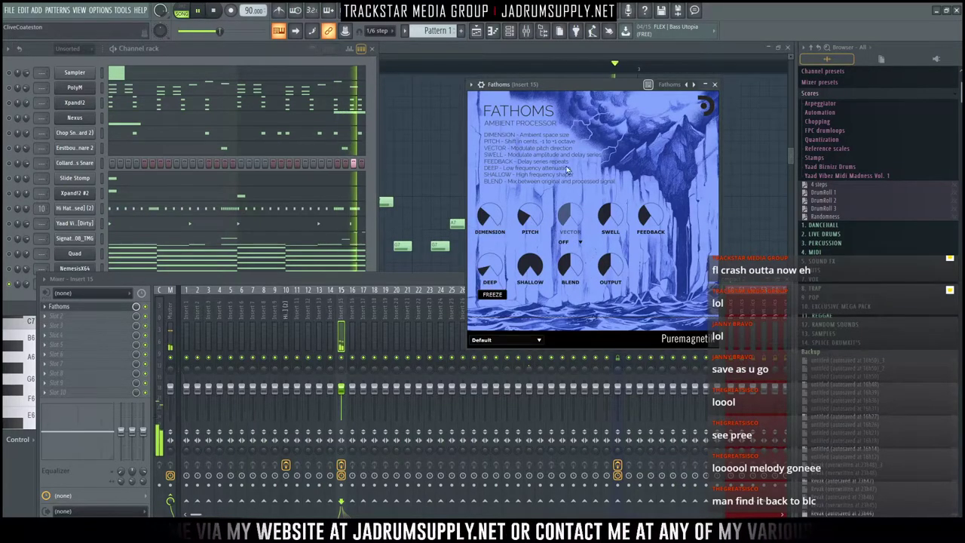
{"action": "left_click_drag", "start_coordinate": [563, 84], "coordinate": [462, 110]}
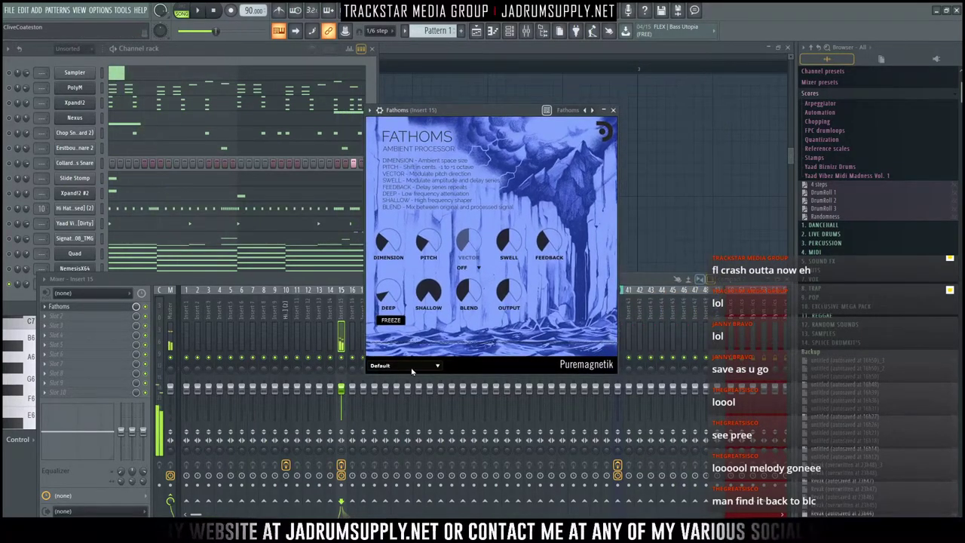
{"action": "left_click", "coordinate": [438, 367]}
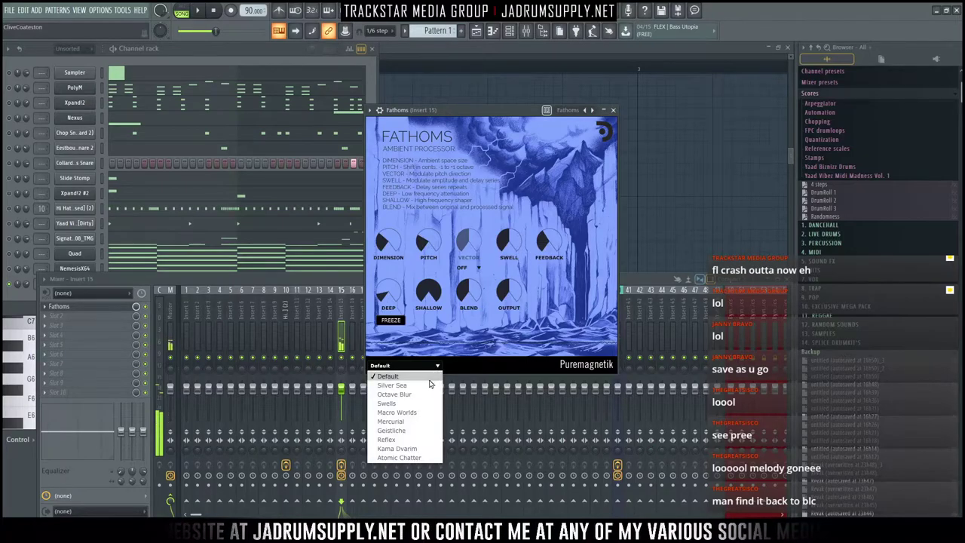
{"action": "left_click", "coordinate": [420, 422]}
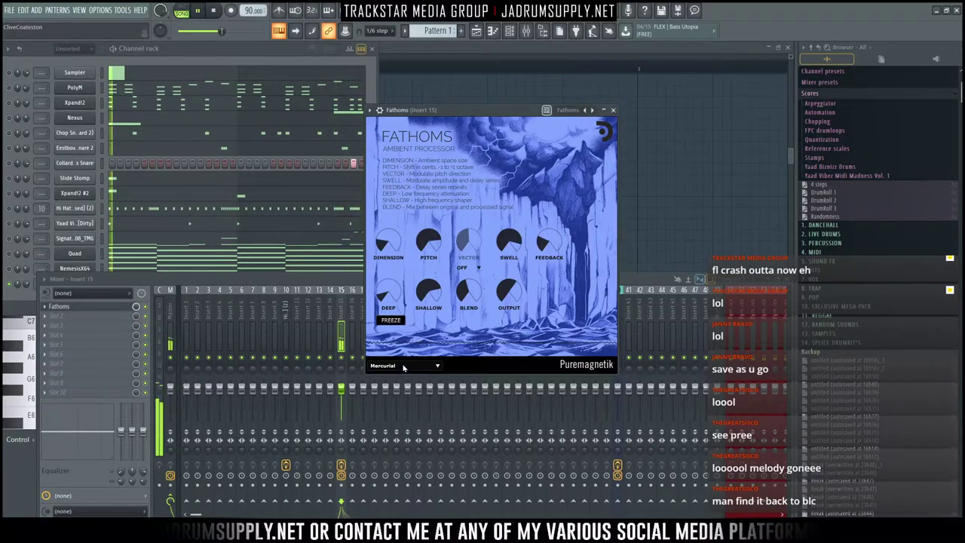
Step: Replace Fathoms on Insert 15 with Initial SlowMo, set its loop time to 1 bar and play the melody
{"action": "left_click", "coordinate": [46, 307]}
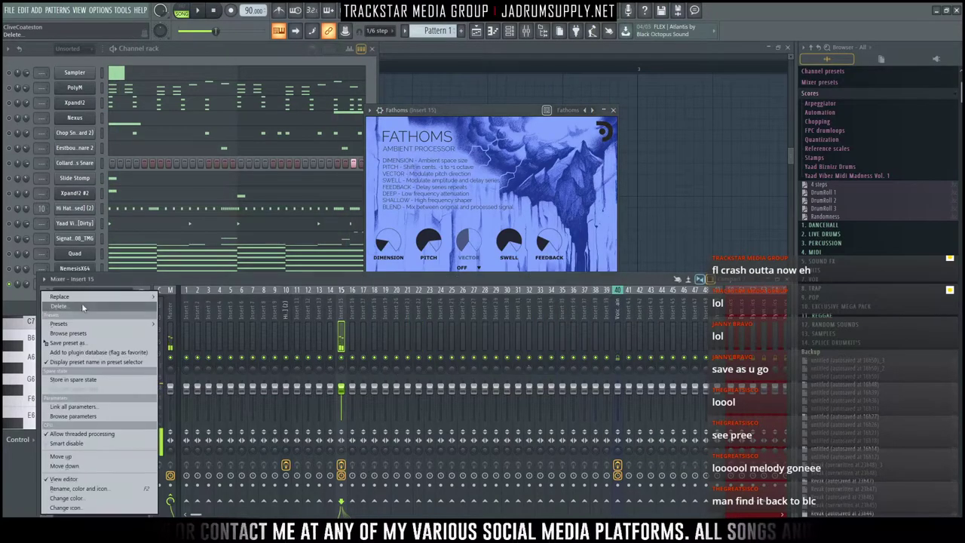
{"action": "mouse_move", "coordinate": [76, 298]}
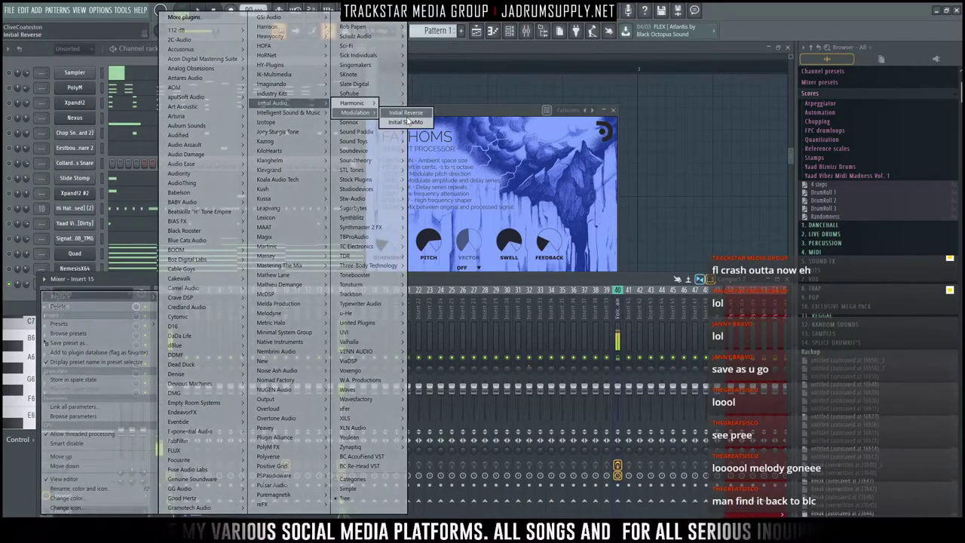
{"action": "left_click", "coordinate": [400, 122]}
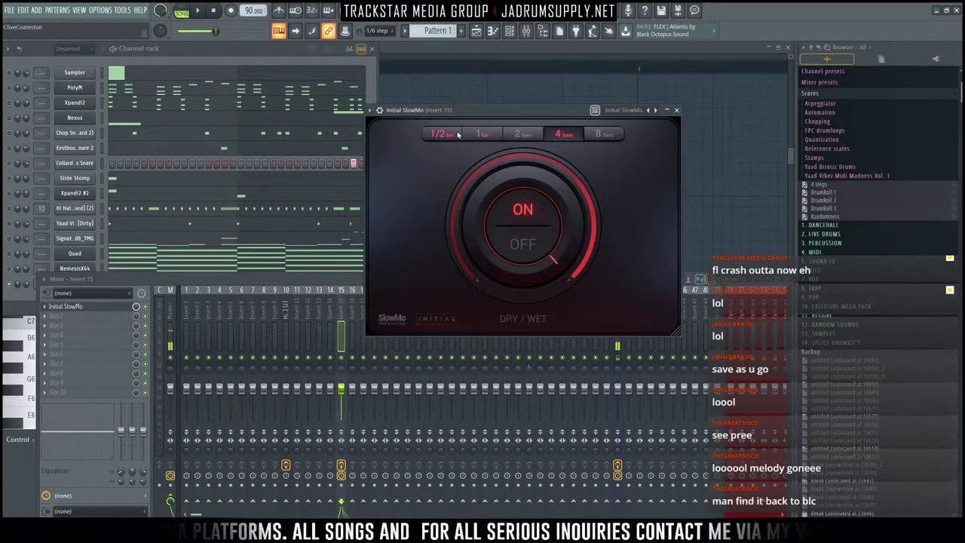
{"action": "left_click_drag", "start_coordinate": [512, 105], "coordinate": [479, 110]}
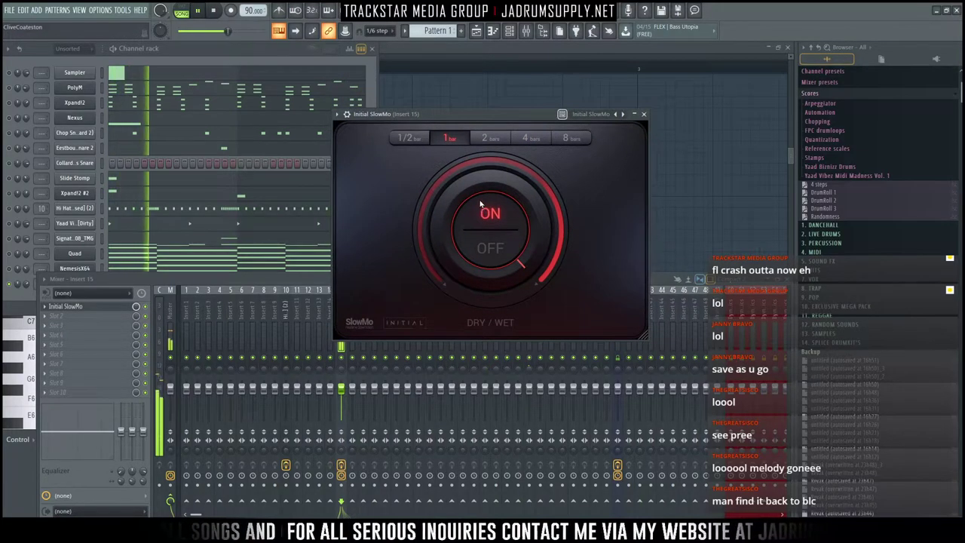
Step: Unsolo the Serum channel and try SlowMo loop times of 2 bars and 1/2 bar against the full beat
{"action": "left_click", "coordinate": [15, 287]}
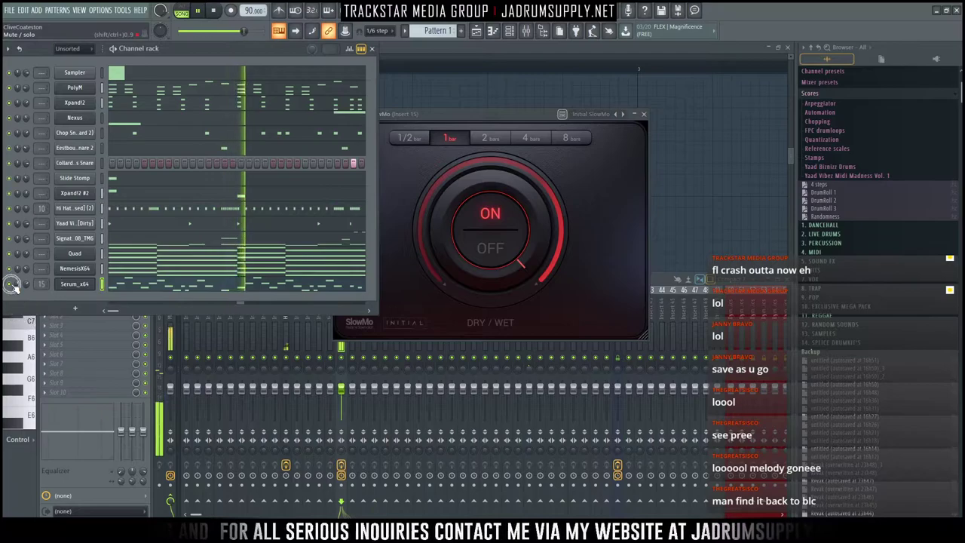
{"action": "left_click", "coordinate": [488, 138]}
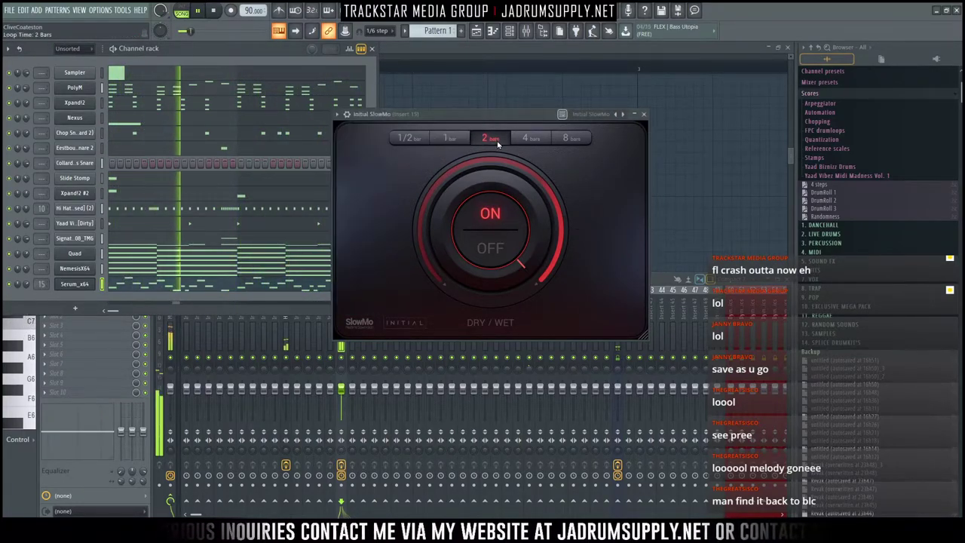
{"action": "left_click", "coordinate": [408, 138]}
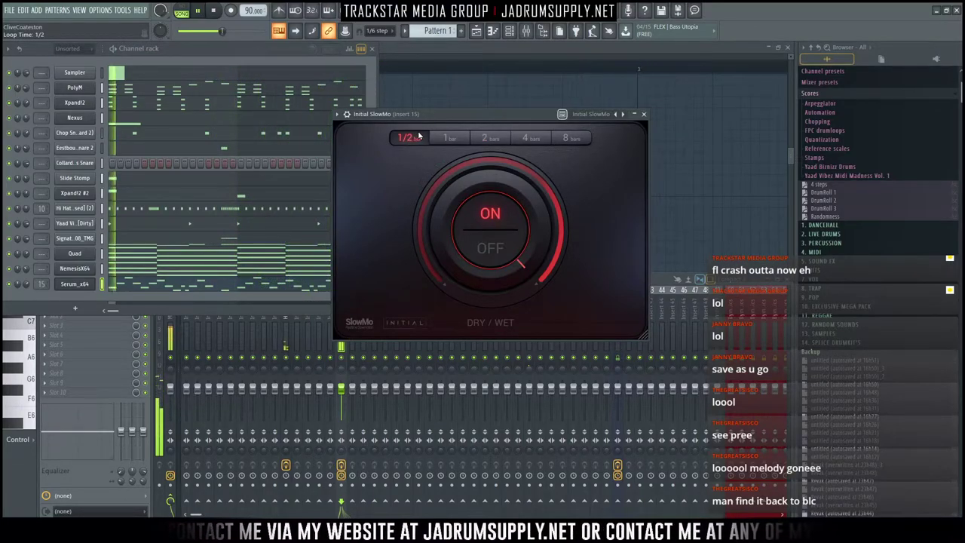
Step: Load Initial Reverse into an empty effect slot on Insert 15
{"action": "left_click", "coordinate": [341, 350]}
{"action": "left_click", "coordinate": [84, 322]}
{"action": "mouse_move", "coordinate": [113, 296]}
{"action": "mouse_move", "coordinate": [304, 103]}
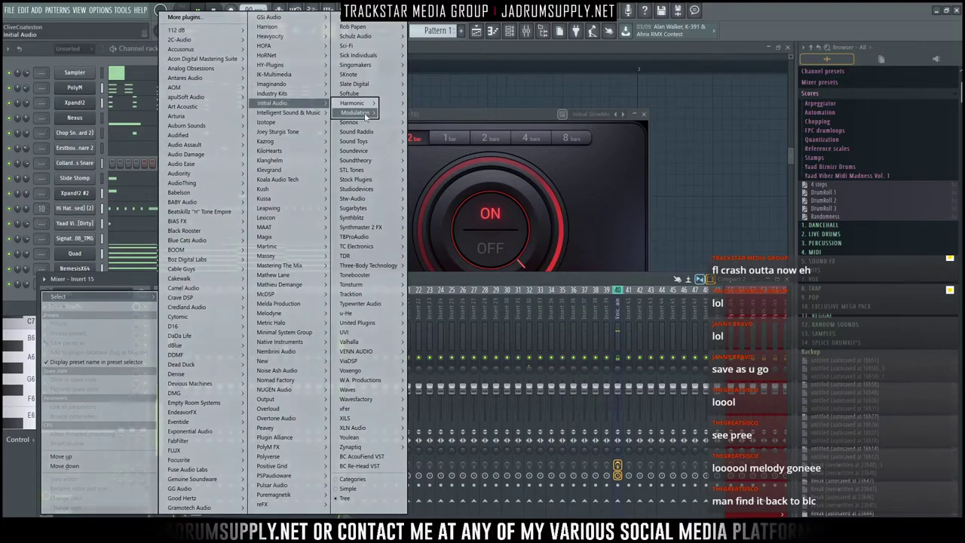
{"action": "left_click", "coordinate": [405, 113]}
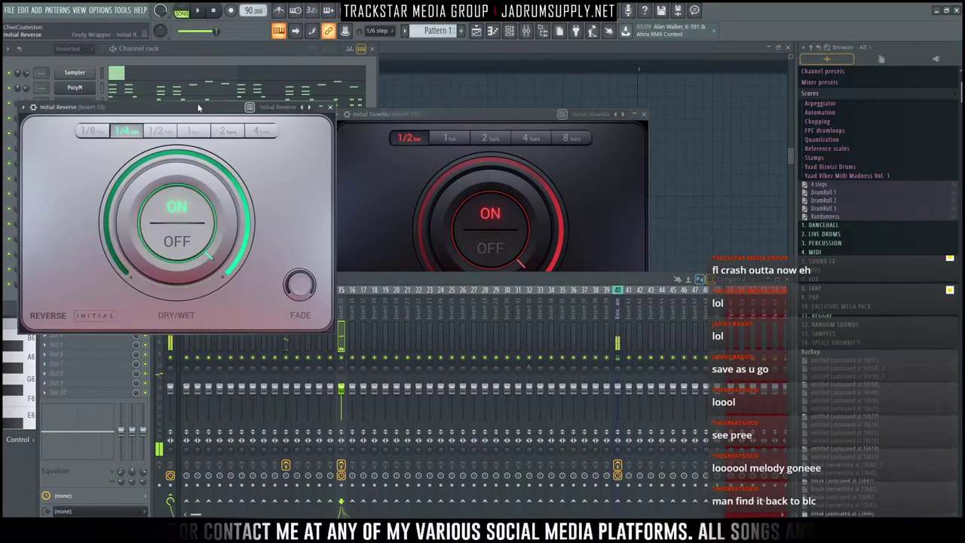
Step: Place the SlowMo and Reverse windows side by side, and solo Serum with SlowMo's loop time set to 2 bars
{"action": "left_click_drag", "start_coordinate": [478, 113], "coordinate": [215, 148]}
{"action": "left_click_drag", "start_coordinate": [481, 134], "coordinate": [487, 155]}
{"action": "left_click", "coordinate": [14, 289]}
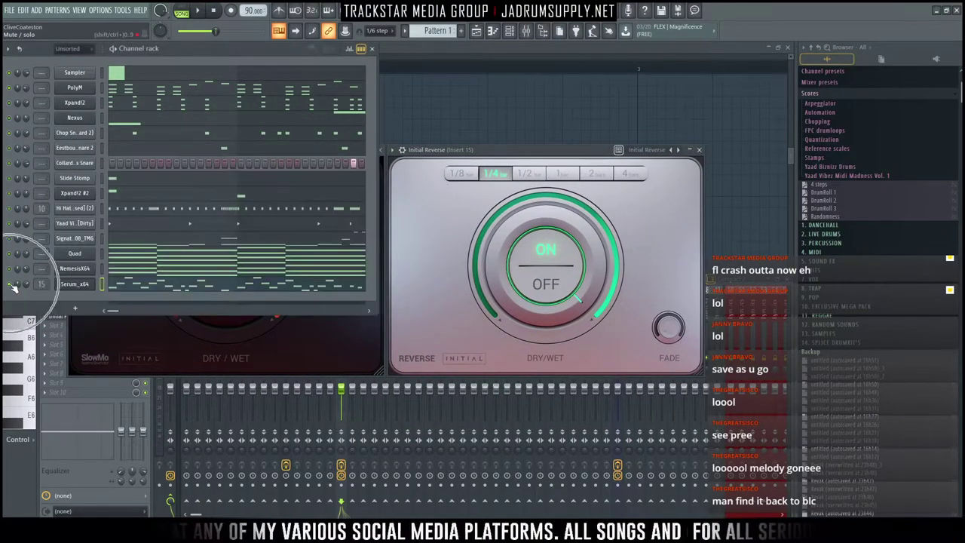
{"action": "left_click", "coordinate": [307, 327]}
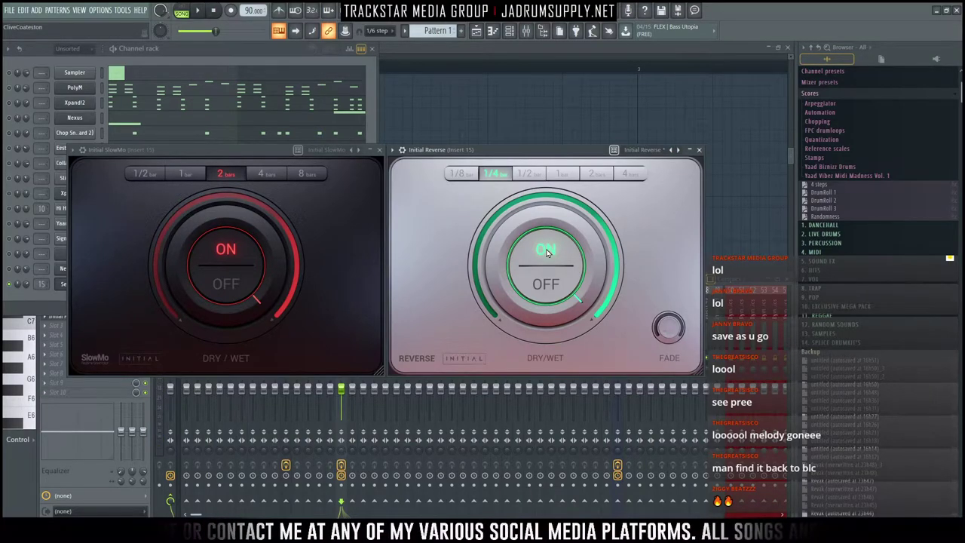
Step: Open the projects Backup folder in Windows Explorer and sort the autosaved projects by date modified
{"action": "scroll", "coordinate": [888, 302], "scroll_direction": "down", "scroll_amount": 15}
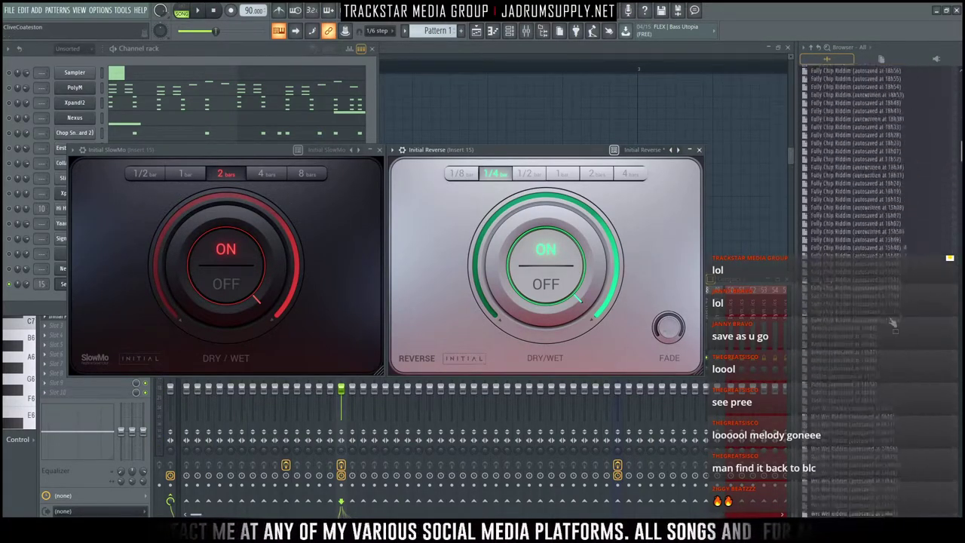
{"action": "scroll", "coordinate": [888, 303], "scroll_direction": "up", "scroll_amount": 15}
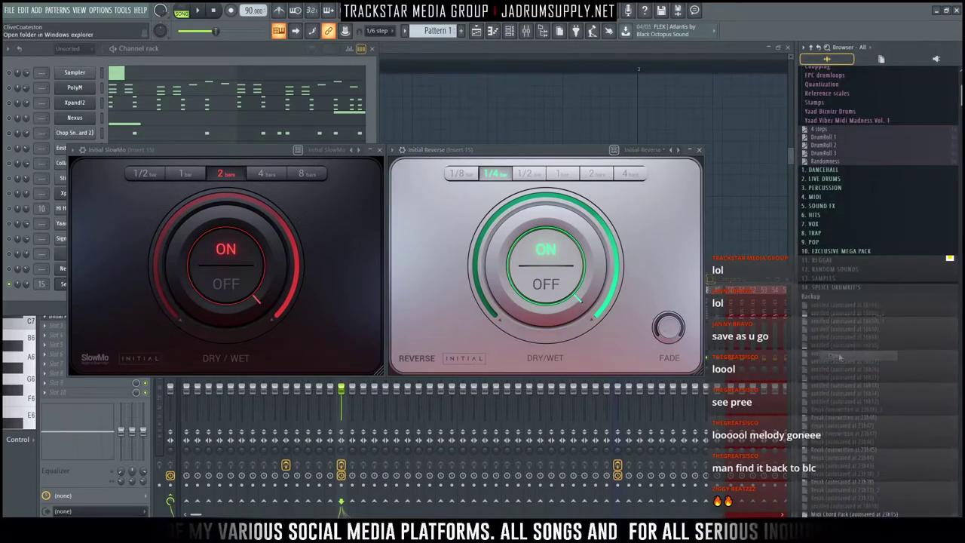
{"action": "left_click_drag", "start_coordinate": [611, 134], "coordinate": [521, 1]}
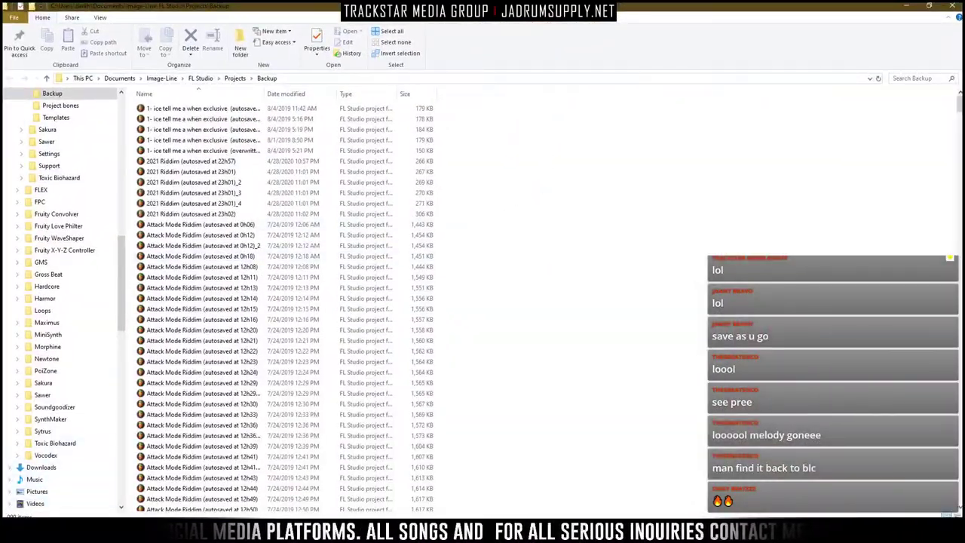
{"action": "scroll", "coordinate": [434, 249], "scroll_direction": "down", "scroll_amount": 15}
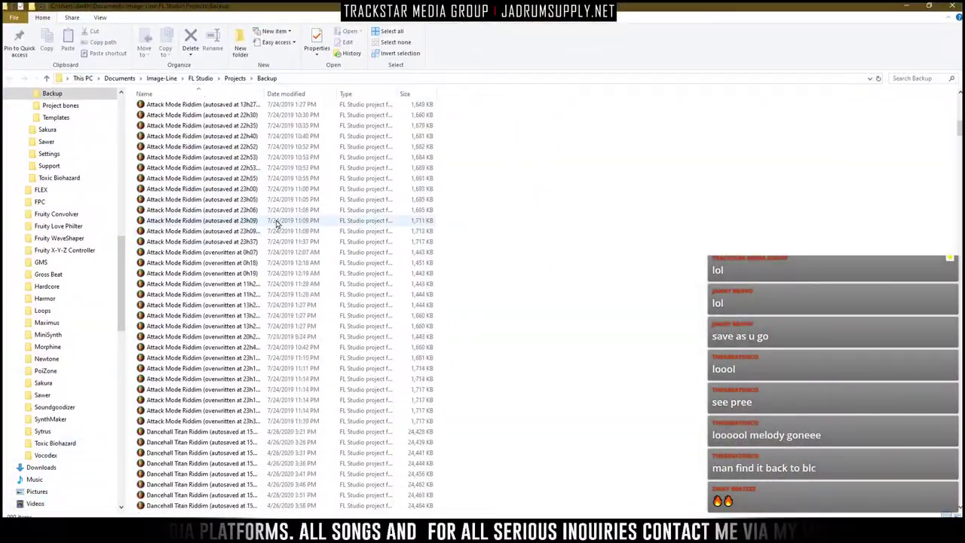
{"action": "left_click", "coordinate": [306, 94]}
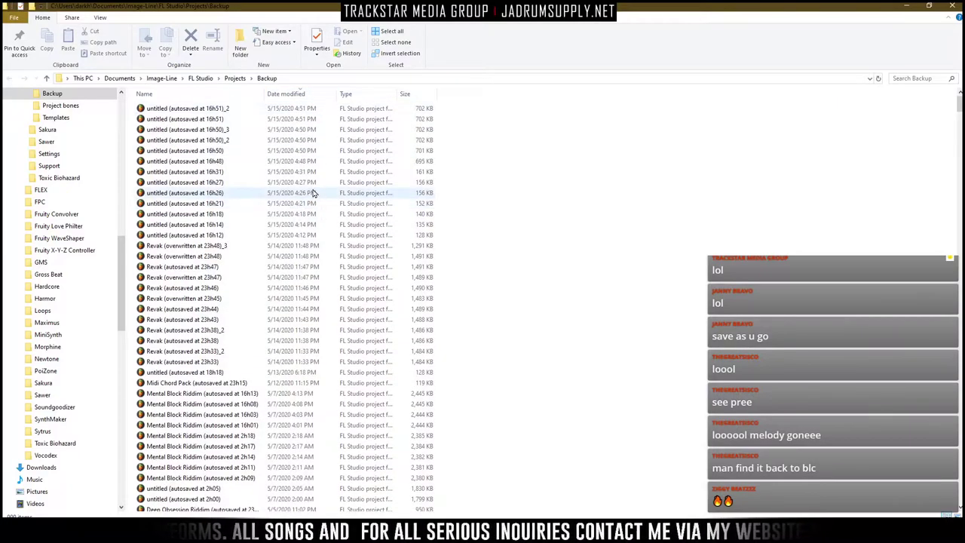
{"action": "left_click", "coordinate": [306, 95]}
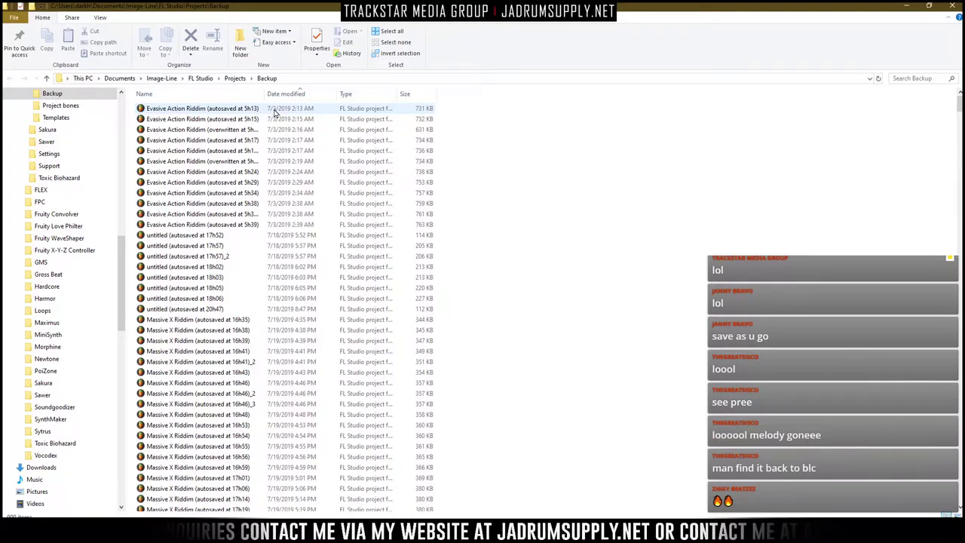
Step: Look through the date-sorted autosaves down to the newest untitled projects, and close the folder window
{"action": "scroll", "coordinate": [275, 115], "scroll_direction": "down", "scroll_amount": 7}
{"action": "scroll", "coordinate": [273, 117], "scroll_direction": "up", "scroll_amount": 6}
{"action": "scroll", "coordinate": [272, 144], "scroll_direction": "down", "scroll_amount": 15}
{"action": "scroll", "coordinate": [257, 185], "scroll_direction": "down", "scroll_amount": 20}
{"action": "scroll", "coordinate": [245, 185], "scroll_direction": "down", "scroll_amount": 20}
{"action": "scroll", "coordinate": [249, 208], "scroll_direction": "down", "scroll_amount": 20}
{"action": "scroll", "coordinate": [274, 218], "scroll_direction": "down", "scroll_amount": 13}
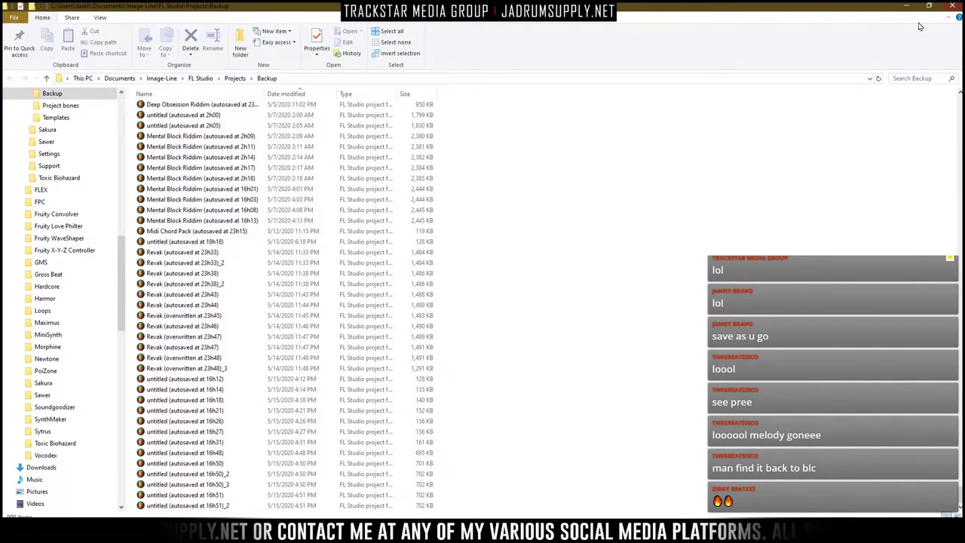
{"action": "left_click", "coordinate": [952, 7]}
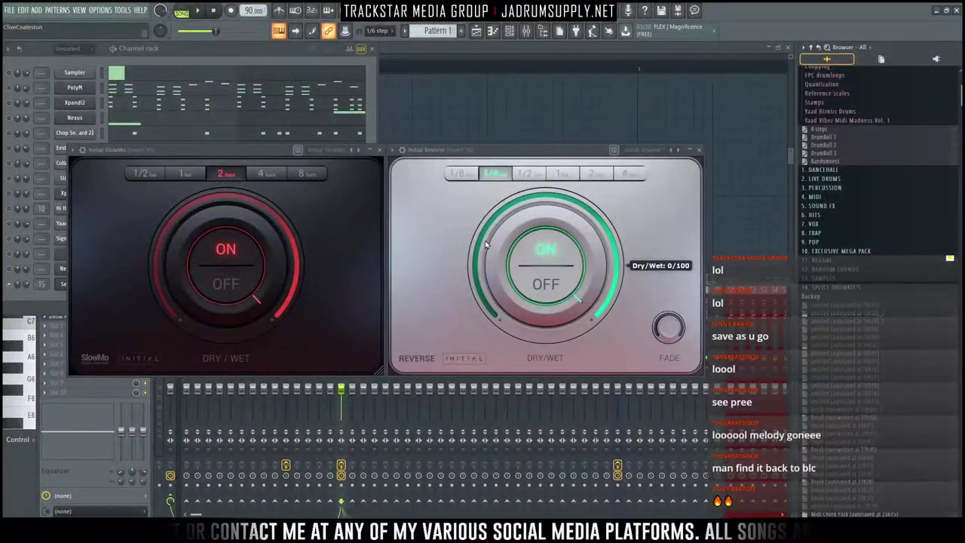
Step: Unsolo Serum and play the full beat, trying Reverse at 4 bars and then setting its loop time to 1/8 bar
{"action": "key", "text": "space"}
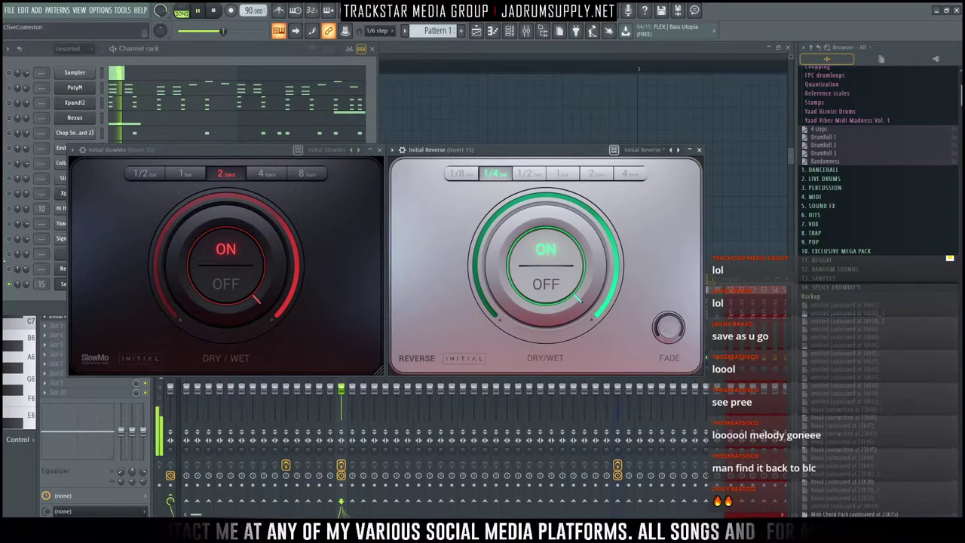
{"action": "left_click", "coordinate": [16, 291]}
{"action": "key", "text": "space"}
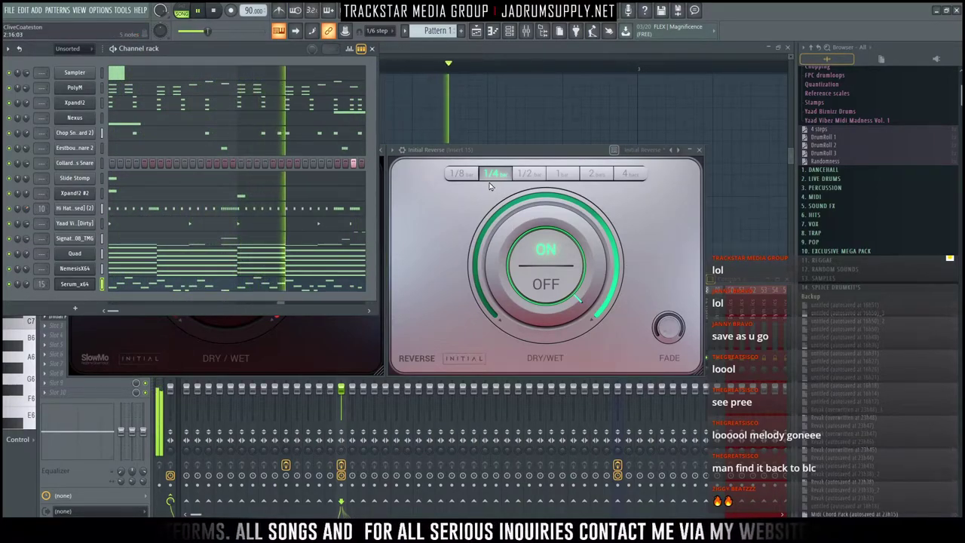
{"action": "left_click", "coordinate": [630, 173]}
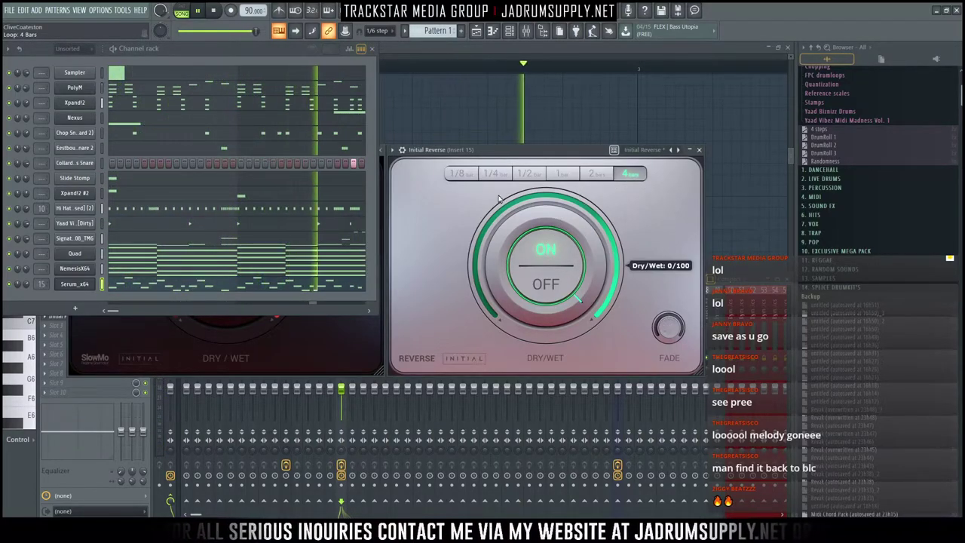
{"action": "left_click", "coordinate": [460, 174]}
{"action": "key", "text": "space"}
Step: Reduce Reverse to a low wet mix, comparing it on and off during playback, and lower the Serum channel volume
{"action": "left_click_drag", "start_coordinate": [580, 242], "coordinate": [543, 304]}
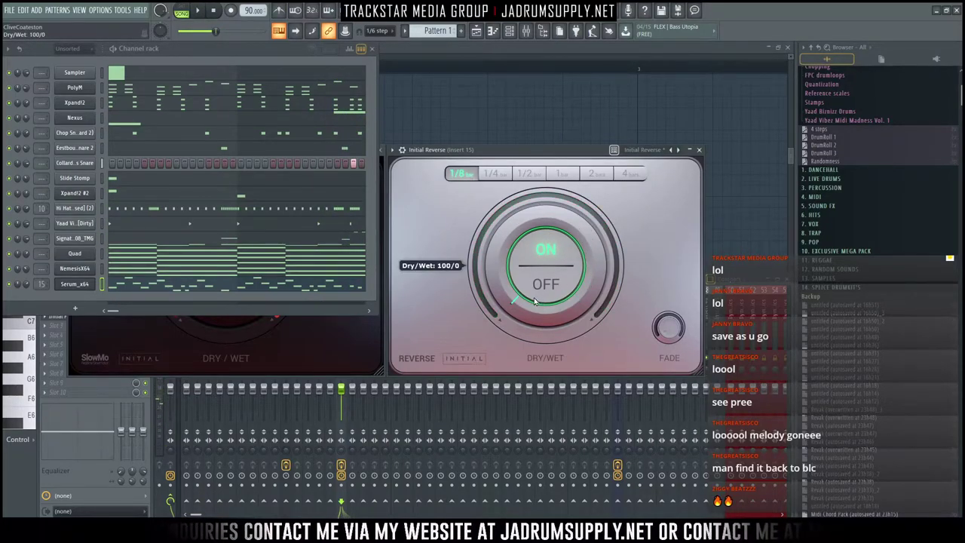
{"action": "key", "text": "space"}
{"action": "left_click", "coordinate": [528, 283]}
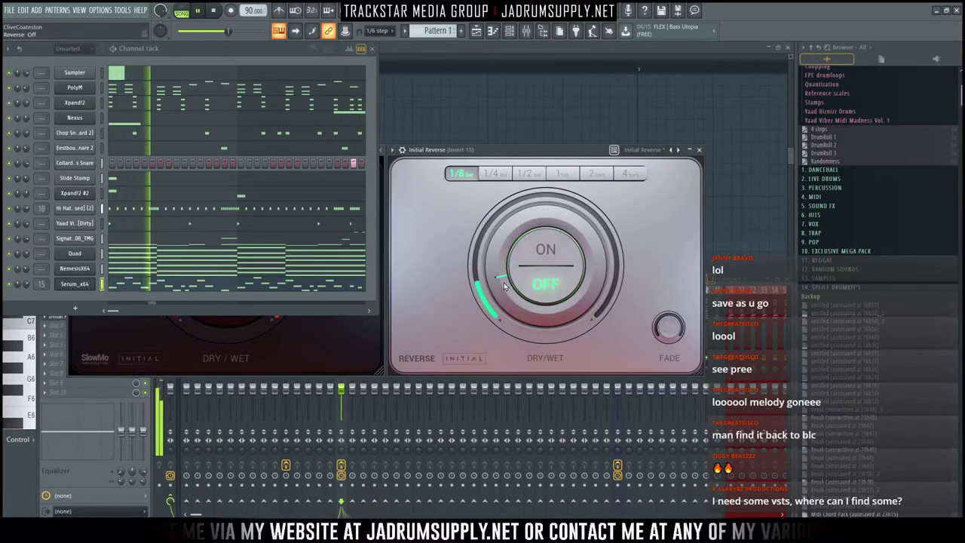
{"action": "left_click", "coordinate": [518, 277]}
{"action": "left_click_drag", "start_coordinate": [498, 278], "coordinate": [497, 274]}
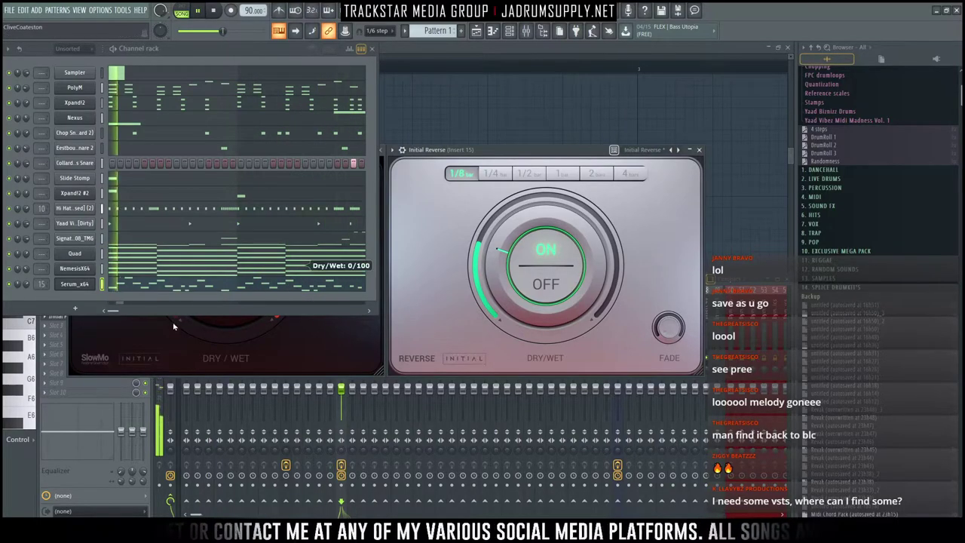
{"action": "left_click_drag", "start_coordinate": [26, 284], "coordinate": [26, 292]}
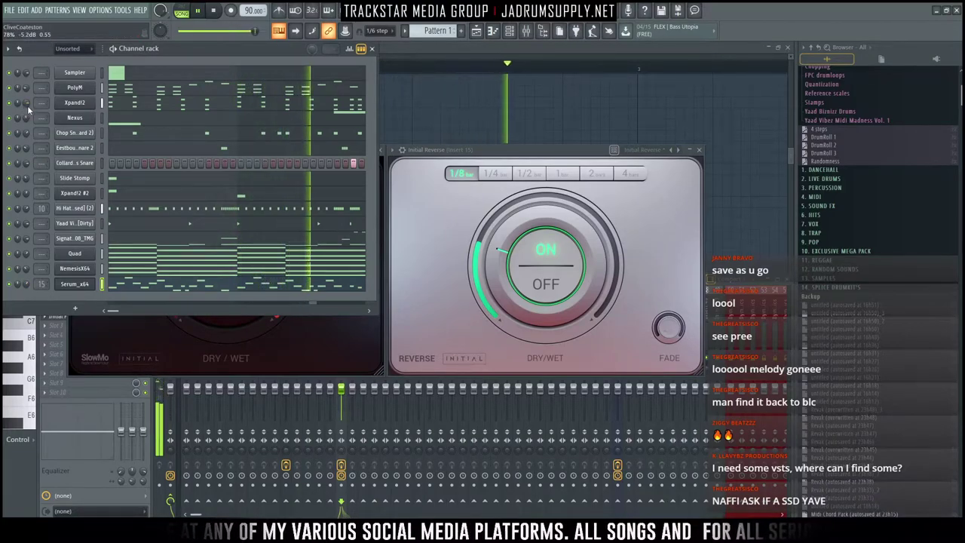
{"action": "key", "text": "space"}
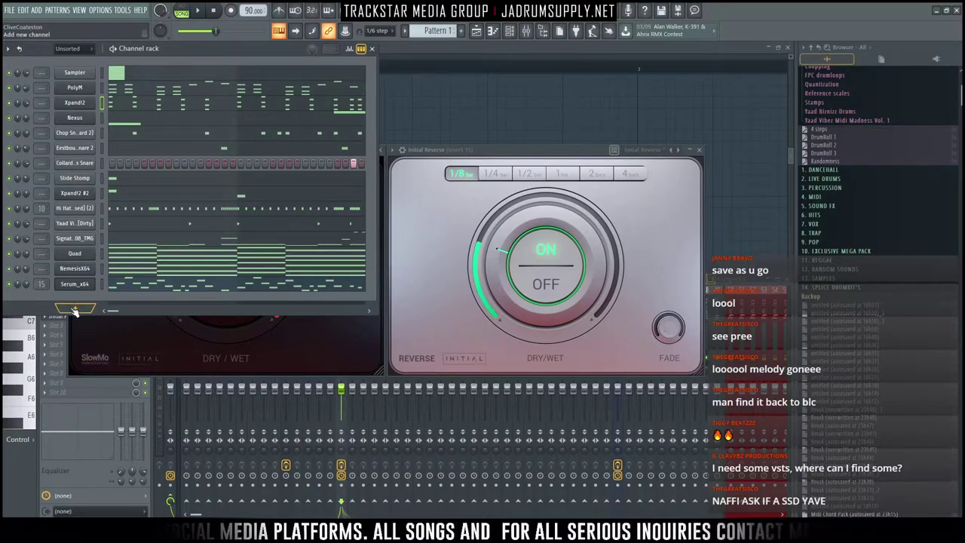
Step: Add a Kontakt 5 channel from the Native Instruments plugins and move its window up so it is fully visible
{"action": "left_click", "coordinate": [75, 311]}
{"action": "mouse_move", "coordinate": [106, 285]}
{"action": "mouse_move", "coordinate": [109, 309]}
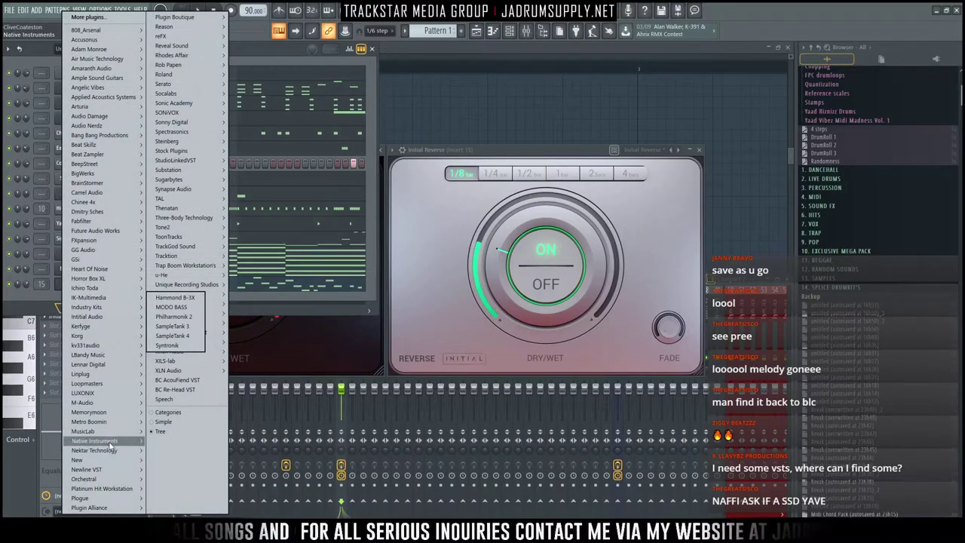
{"action": "mouse_move", "coordinate": [98, 441]}
{"action": "left_click", "coordinate": [167, 450]}
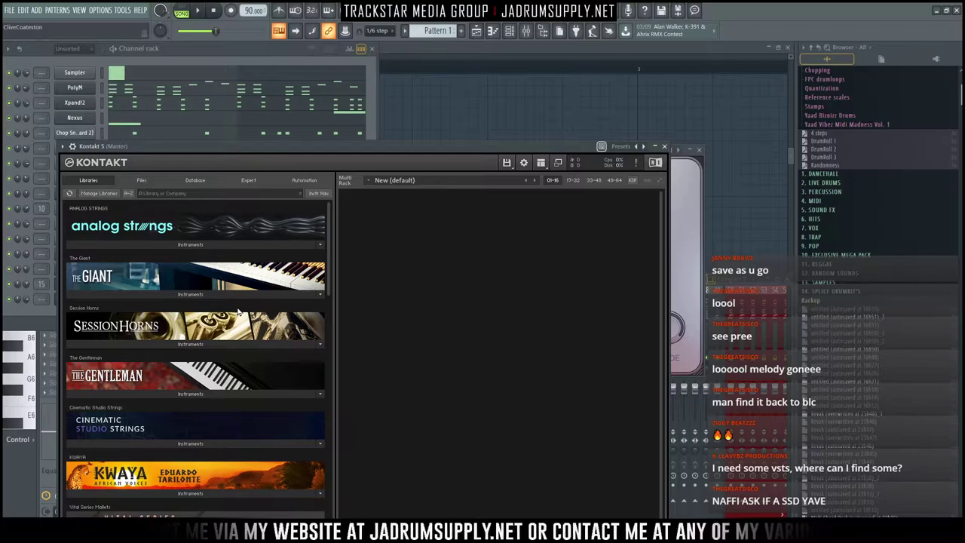
{"action": "left_click_drag", "start_coordinate": [302, 147], "coordinate": [342, 46]}
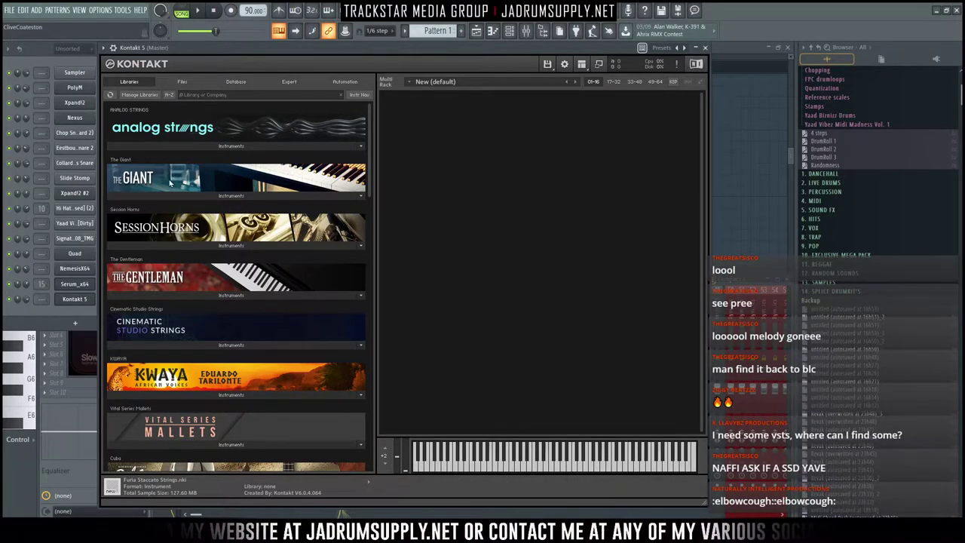
Step: Browse Kontakt's libraries and load the Cinematic Strings Monster Staccatos instrument from its folder on drive G
{"action": "scroll", "coordinate": [205, 186], "scroll_direction": "down", "scroll_amount": 2}
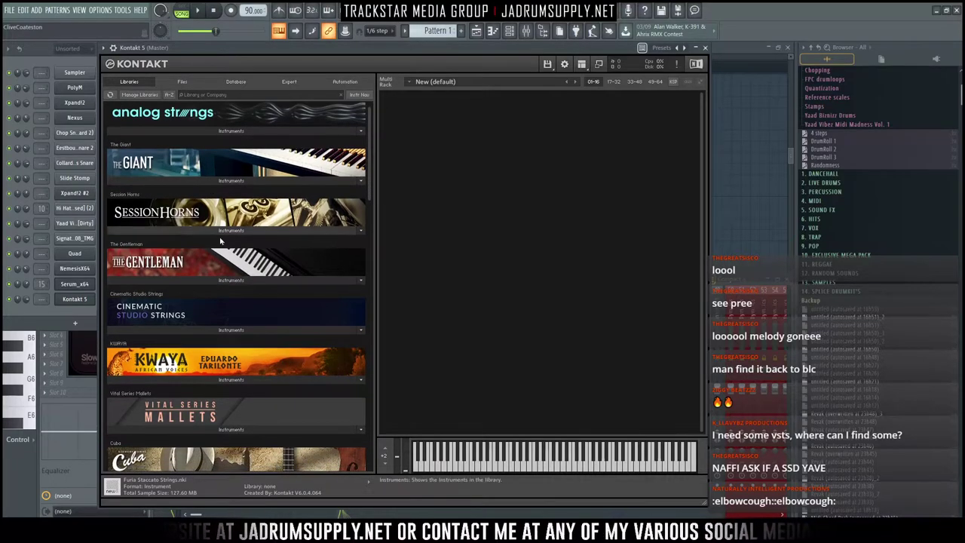
{"action": "scroll", "coordinate": [220, 238], "scroll_direction": "down", "scroll_amount": 4}
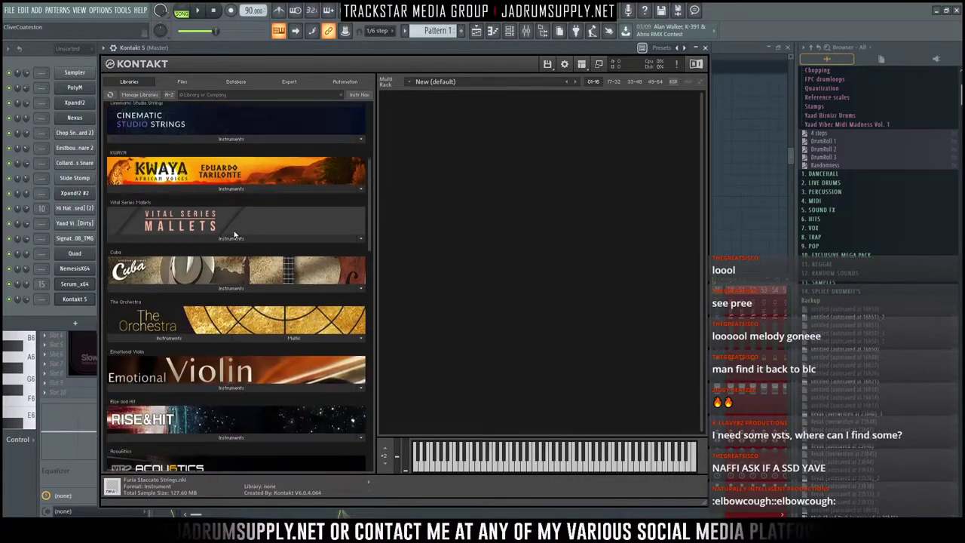
{"action": "scroll", "coordinate": [221, 234], "scroll_direction": "down", "scroll_amount": 1}
{"action": "left_click_drag", "start_coordinate": [370, 224], "coordinate": [374, 85]}
{"action": "left_click_drag", "start_coordinate": [371, 127], "coordinate": [371, 381]}
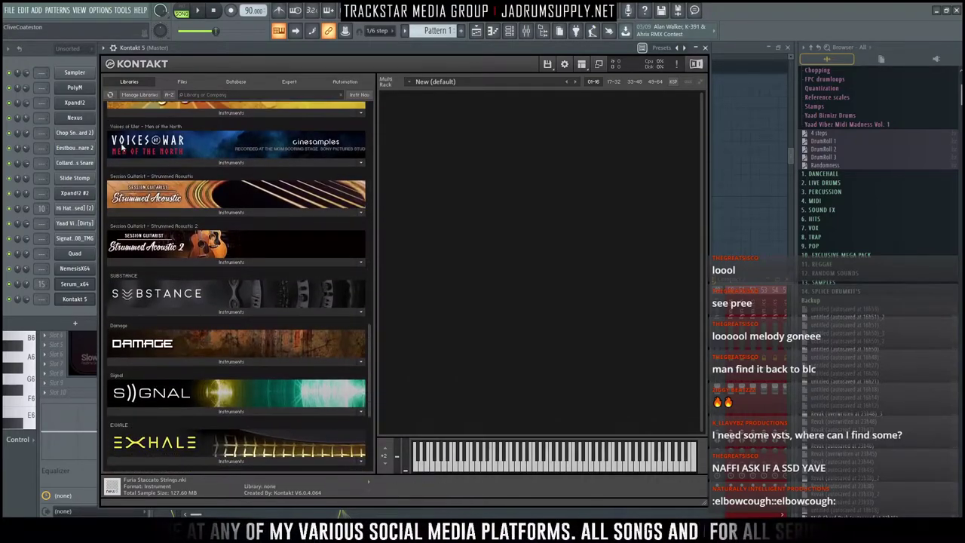
{"action": "left_click", "coordinate": [181, 82]}
{"action": "scroll", "coordinate": [175, 170], "scroll_direction": "up", "scroll_amount": 4}
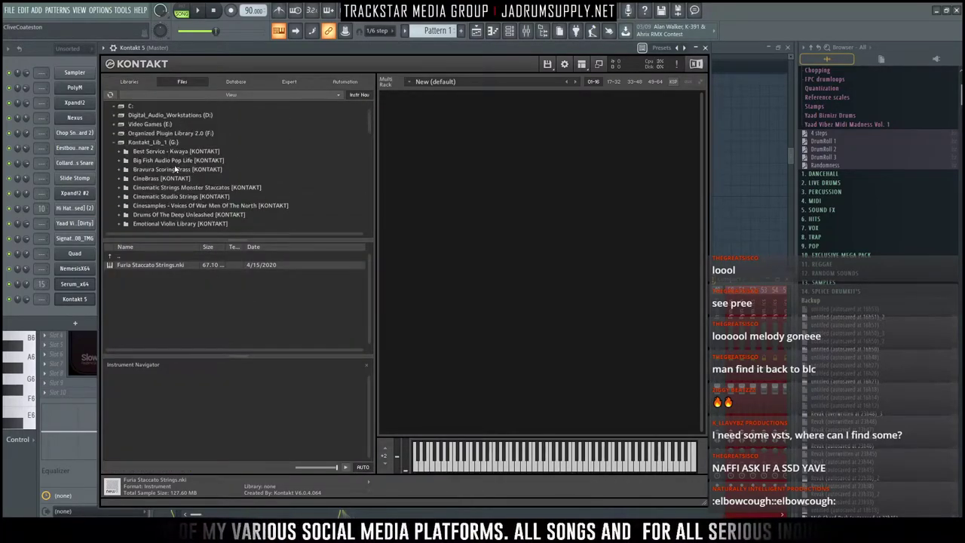
{"action": "left_click", "coordinate": [205, 188]}
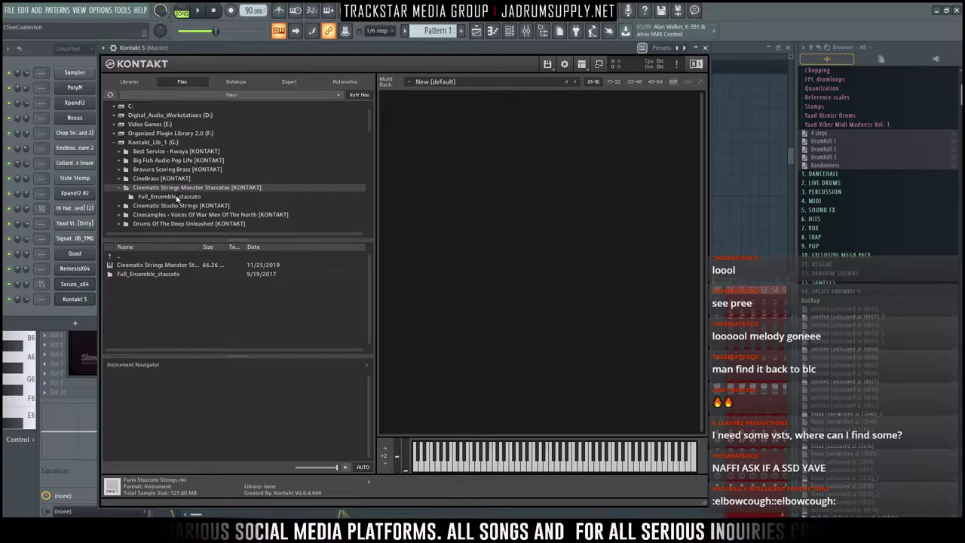
{"action": "left_click_drag", "start_coordinate": [162, 266], "coordinate": [562, 190]}
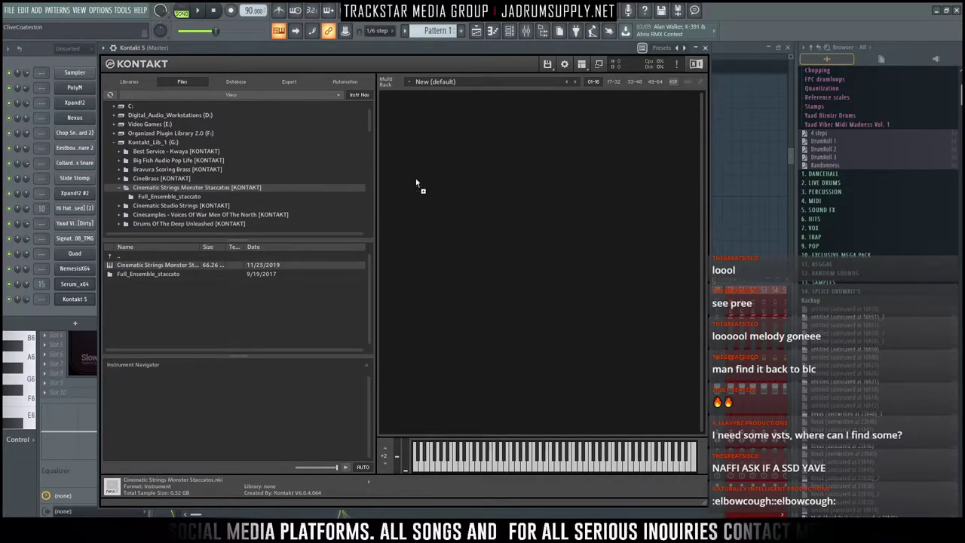
Step: Copy the Xpand!2 chord notes into the Kontakt 5 channel
{"action": "left_click", "coordinate": [70, 301]}
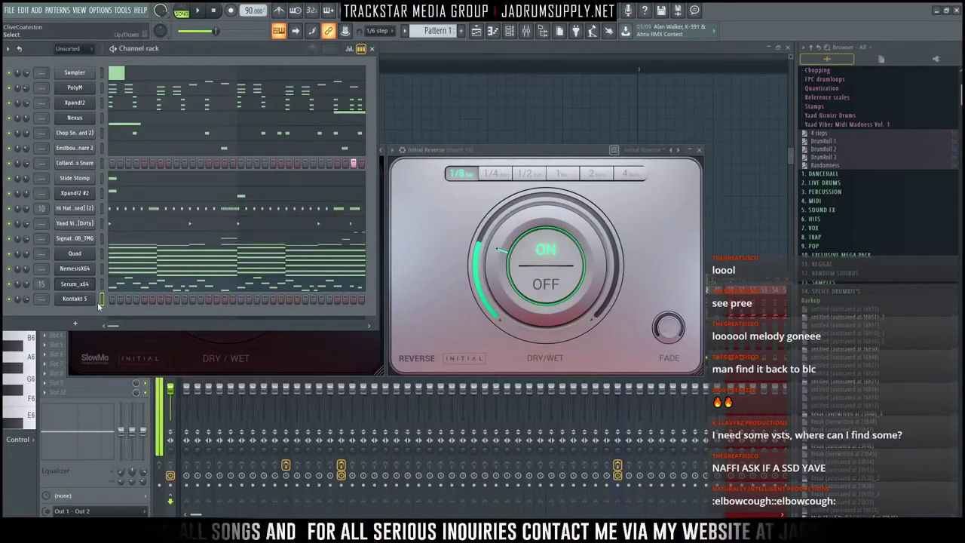
{"action": "key", "text": "ctrl+c"}
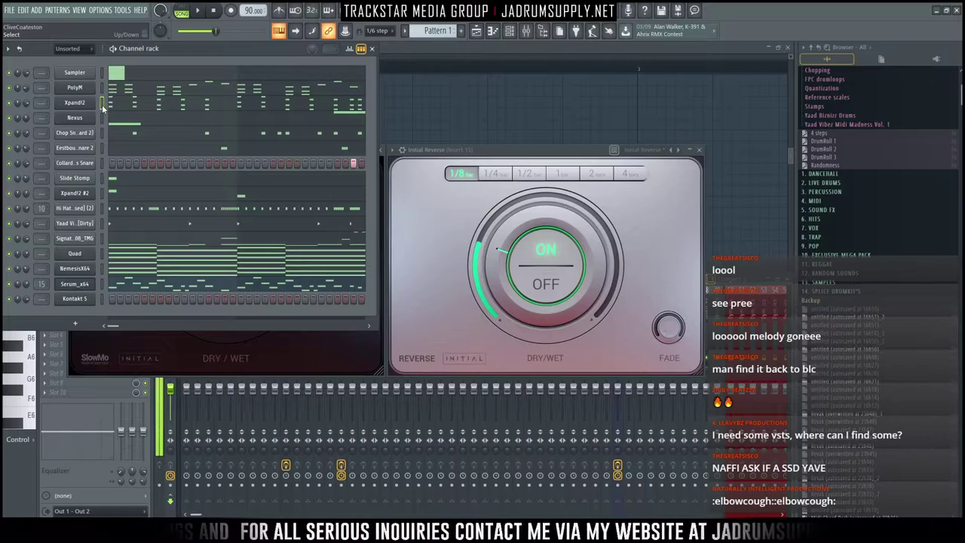
{"action": "left_click", "coordinate": [101, 296]}
{"action": "key", "text": "ctrl+v"}
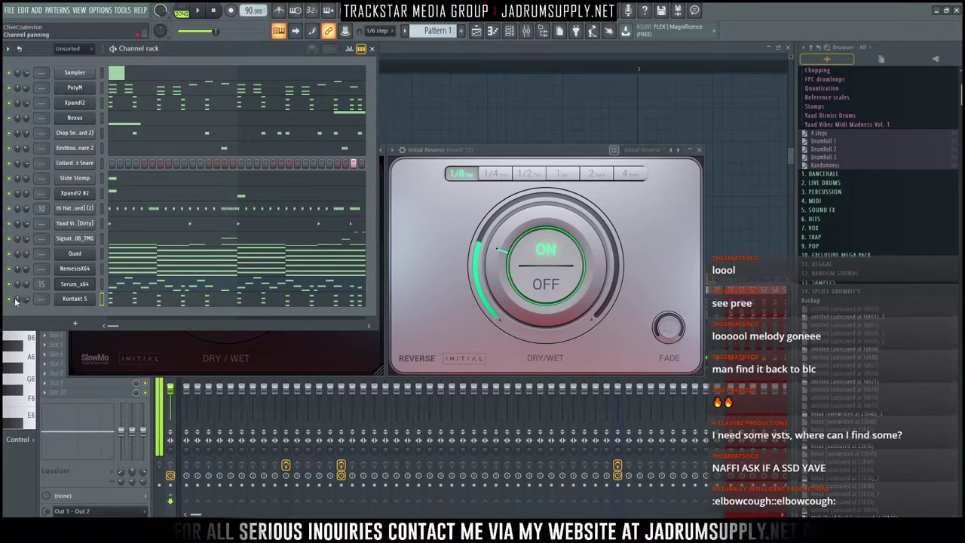
Step: Play the Kontakt 5 channel soloed and transpose its notes up one octave in the piano roll
{"action": "key", "text": "space"}
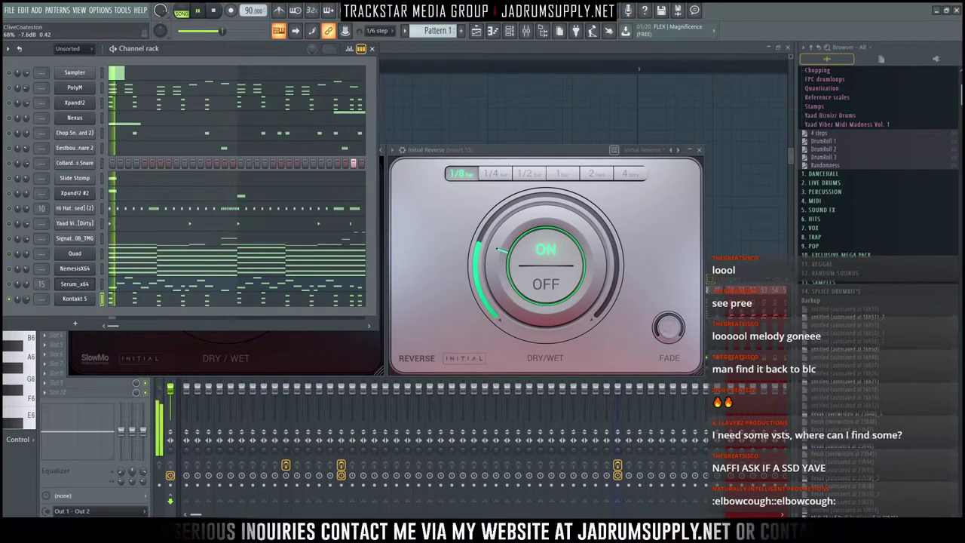
{"action": "left_click", "coordinate": [172, 302]}
{"action": "key", "text": "space"}
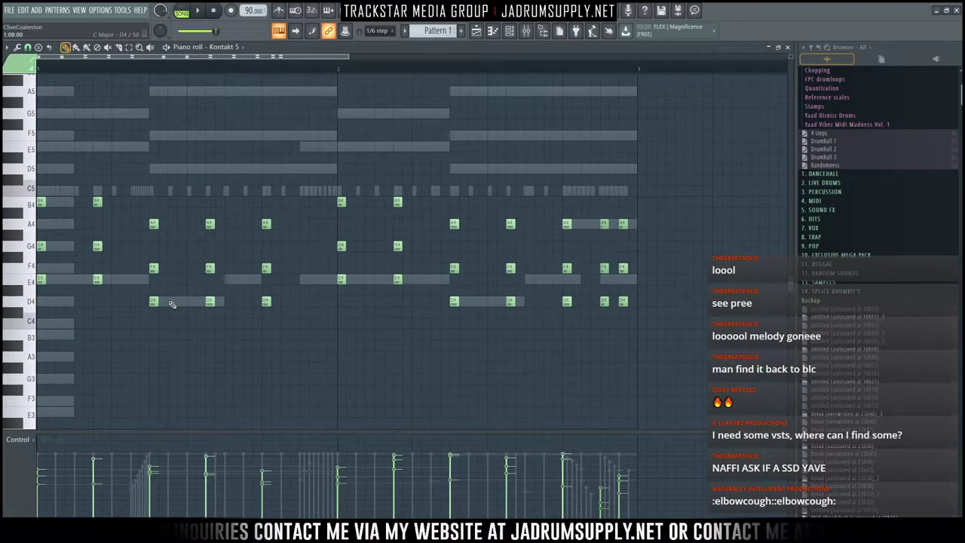
{"action": "key", "text": "ctrl+Up"}
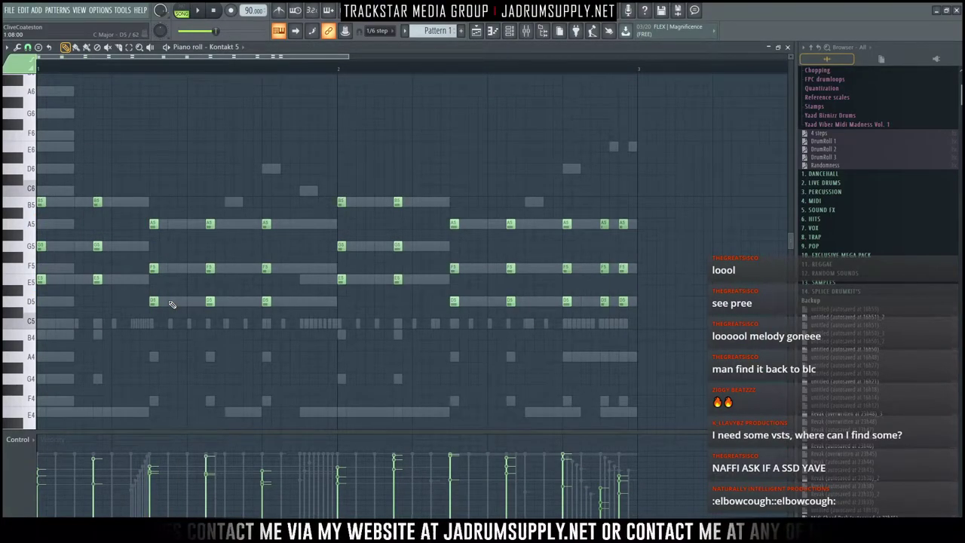
Step: Select all Kontakt 5 notes and raise their velocities to one even level slightly below maximum
{"action": "key", "text": "ctrl+a"}
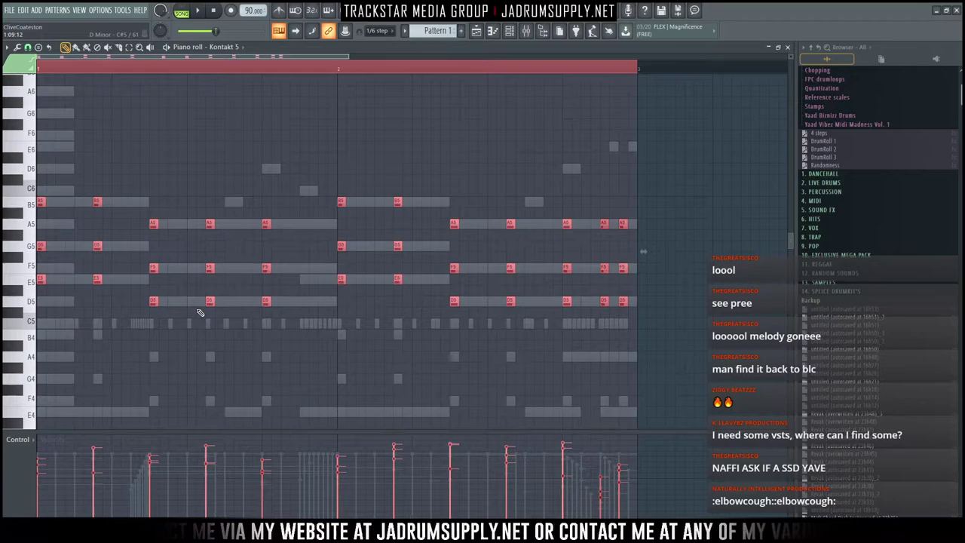
{"action": "key", "text": "space"}
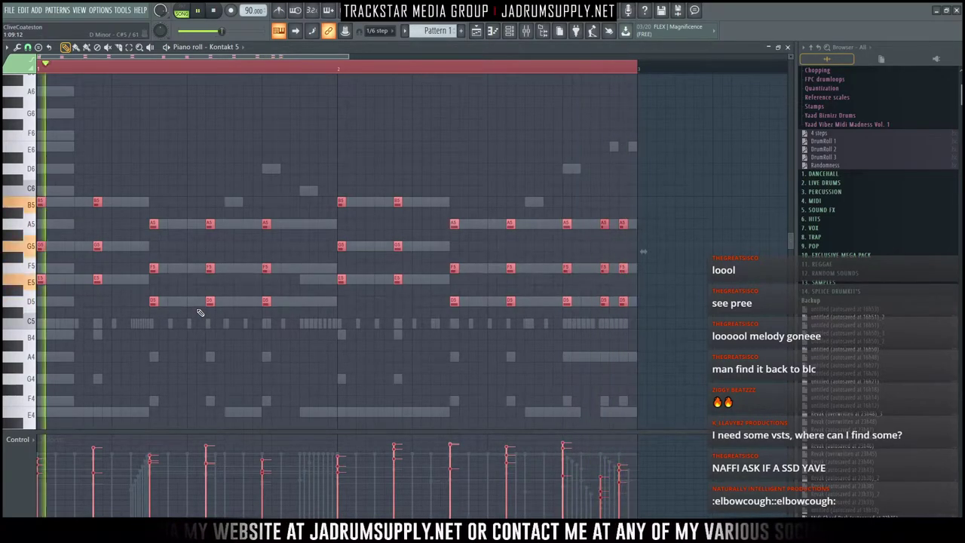
{"action": "scroll", "coordinate": [400, 308], "scroll_direction": "up", "scroll_amount": 8, "text": "alt"}
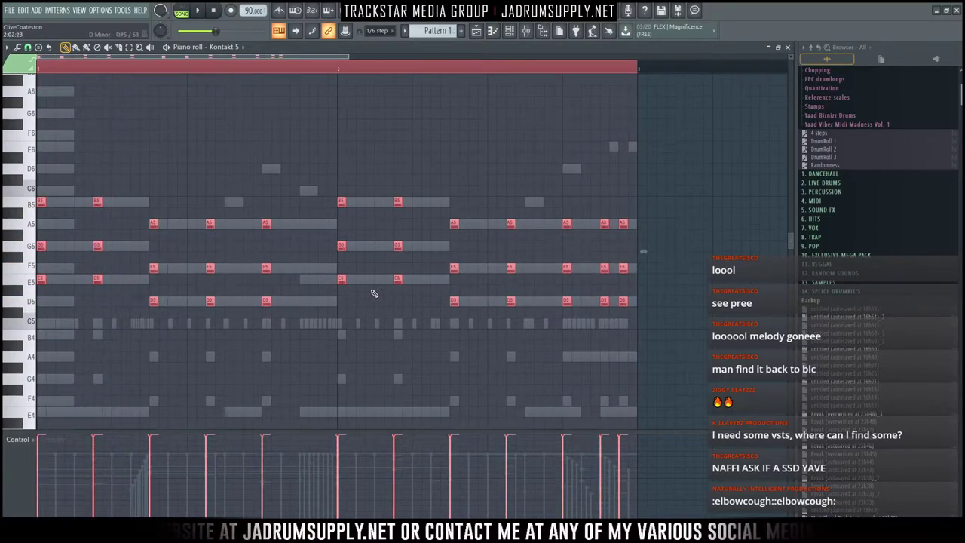
{"action": "scroll", "coordinate": [369, 276], "scroll_direction": "down", "scroll_amount": 3, "text": "alt"}
{"action": "scroll", "coordinate": [369, 270], "scroll_direction": "up", "scroll_amount": 1}
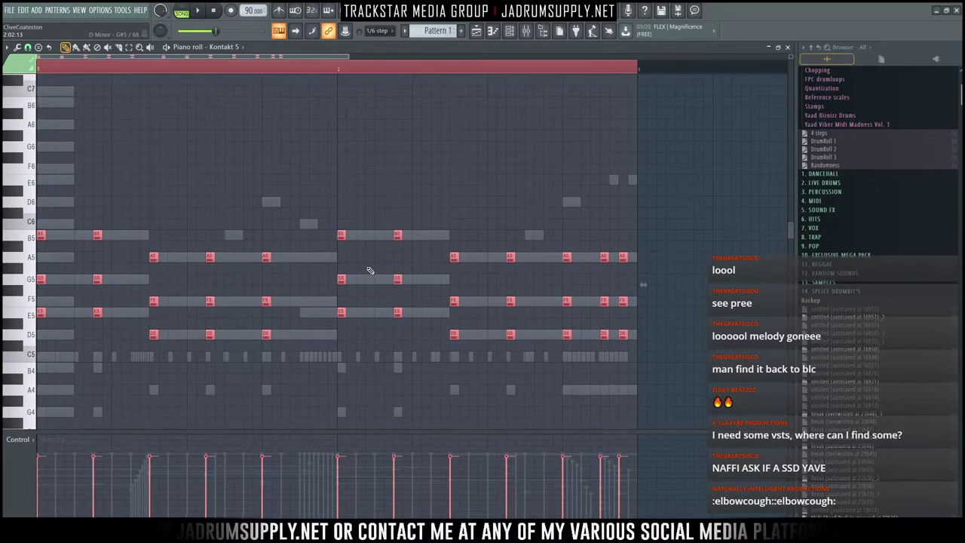
Step: Play the soloed Kontakt 5 notes and transpose them all down one octave
{"action": "key", "text": "space"}
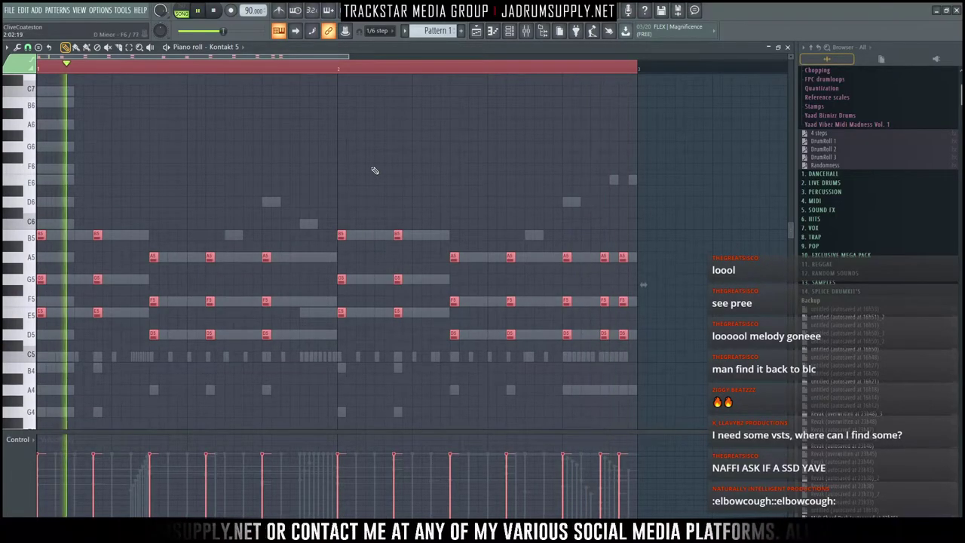
{"action": "key", "text": "ctrl+Down"}
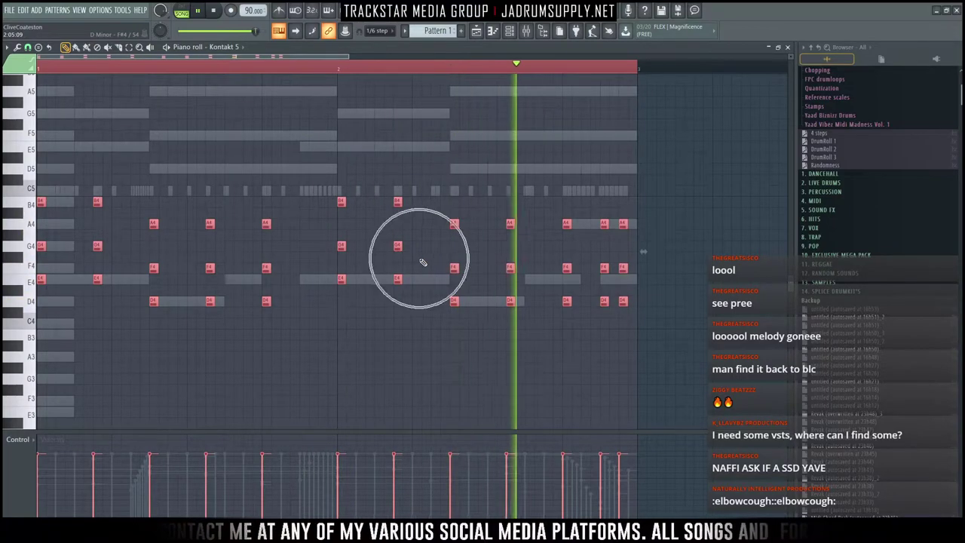
{"action": "key", "text": "space"}
Step: Duplicate the top note of every Kontakt 5 chord one octave higher and align the copies with the original chords' timing
{"action": "left_click_drag", "start_coordinate": [646, 241], "coordinate": [36, 119]}
{"action": "key", "text": "ctrl+Up"}
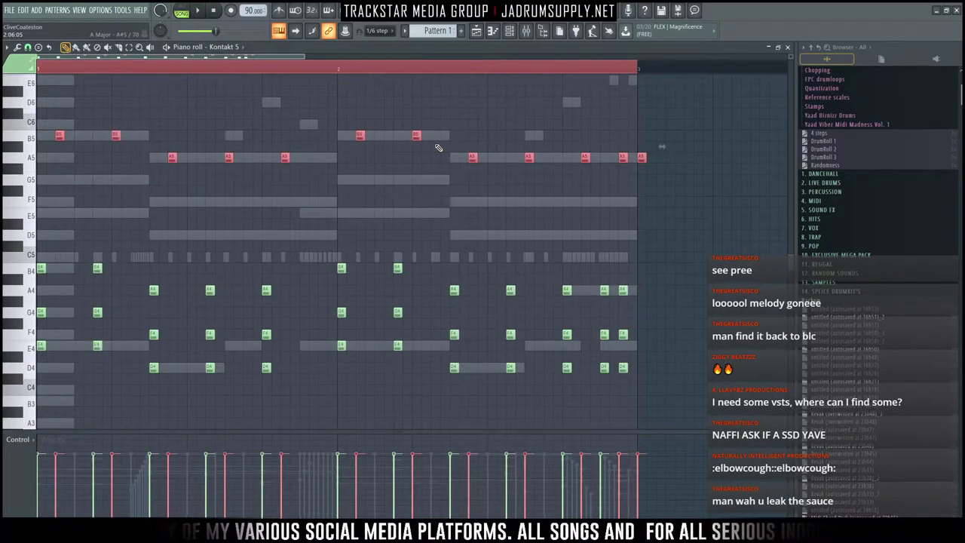
{"action": "key", "text": "space"}
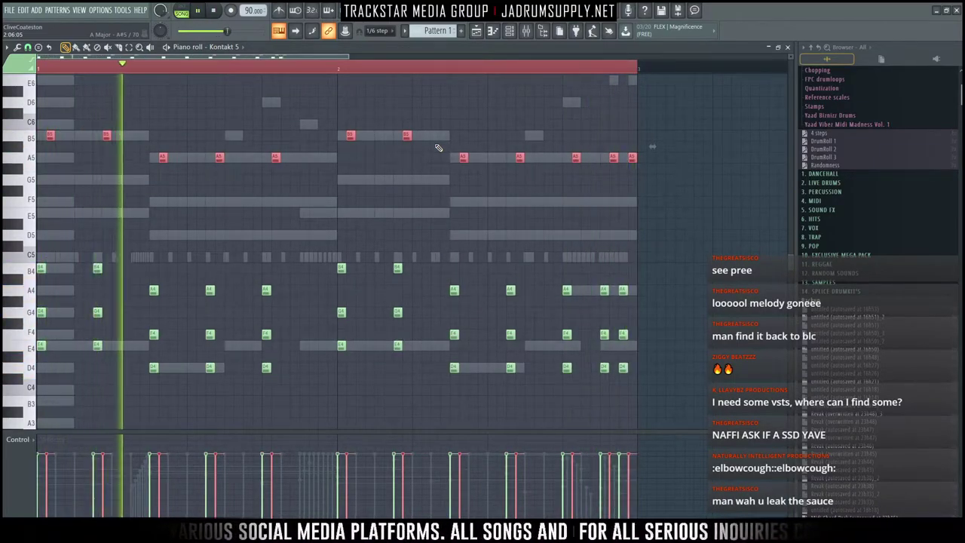
{"action": "key", "text": "shift+Left"}
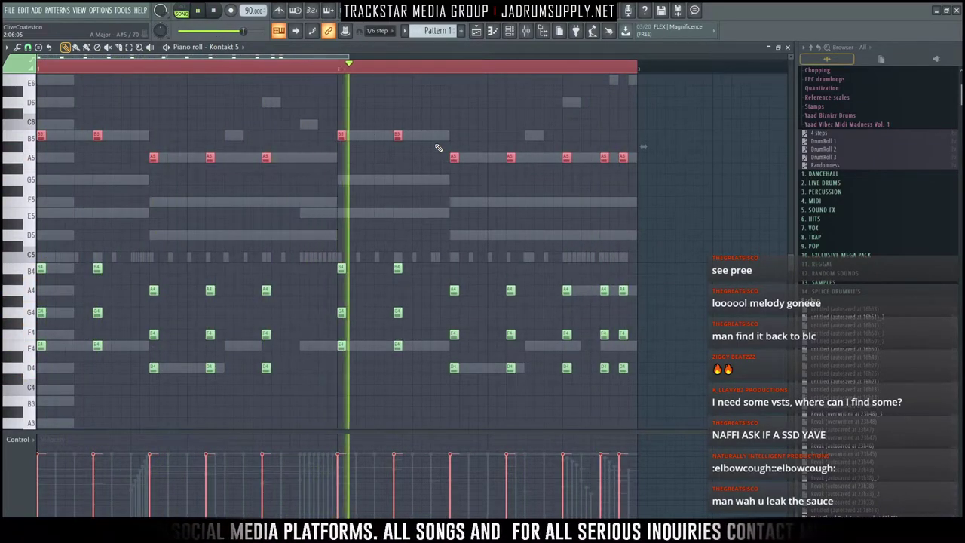
Step: Move the duplicated notes down two octaves beneath the chords, and raise all Kontakt 5 notes by one octave
{"action": "key", "text": "ctrl+Down"}
{"action": "key", "text": "ctrl+Down"}
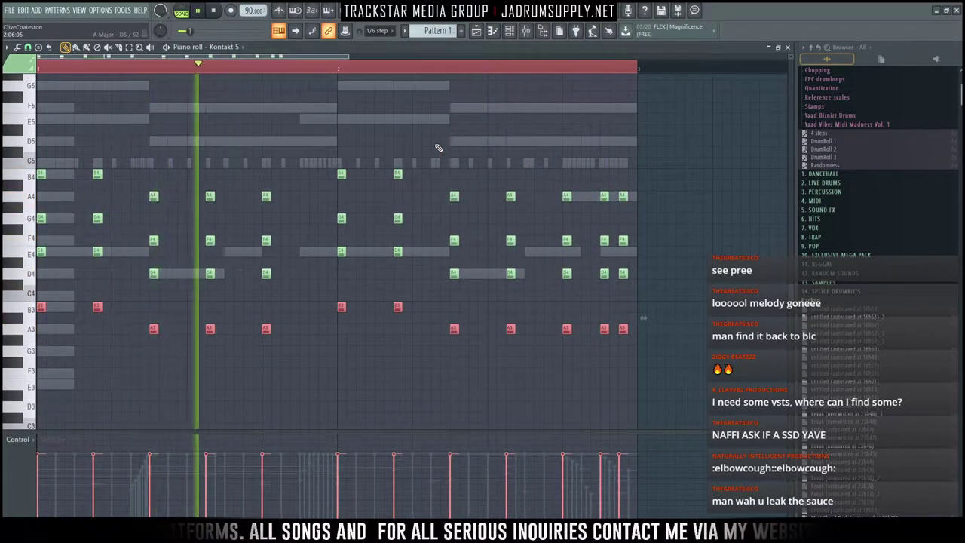
{"action": "key", "text": "ctrl+d"}
{"action": "key", "text": "ctrl+Up"}
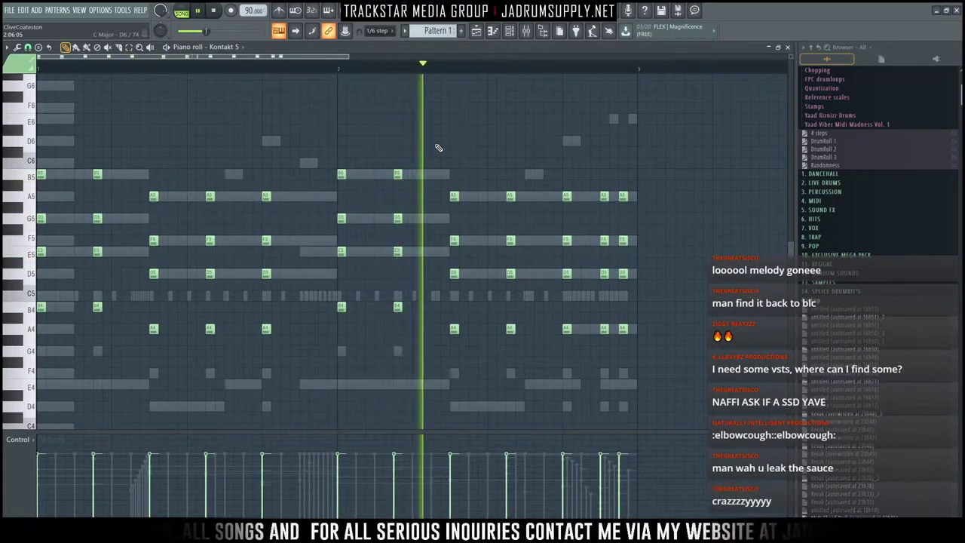
Step: Shorten all Kontakt 5 notes slightly and play the pattern with every channel unmuted
{"action": "key", "text": "ctrl+a"}
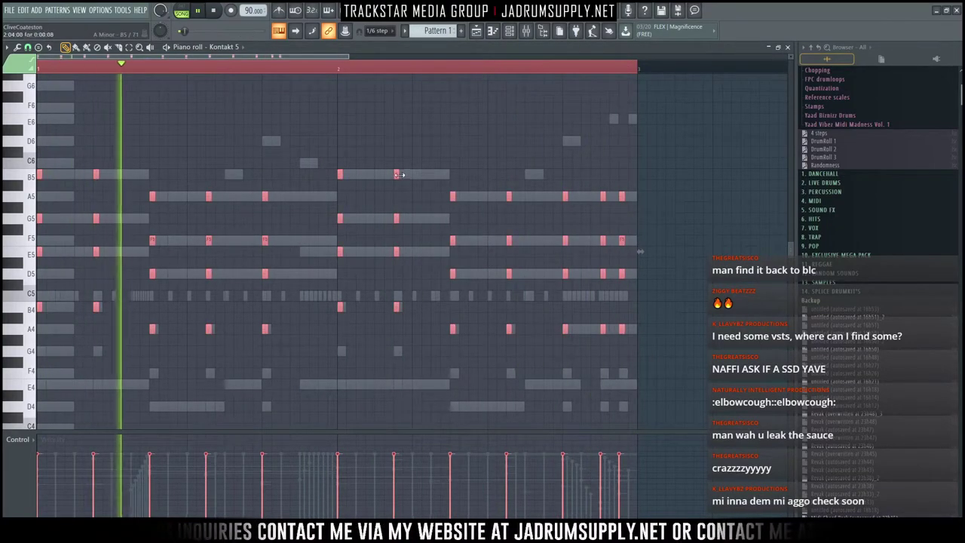
{"action": "left_click", "coordinate": [510, 31]}
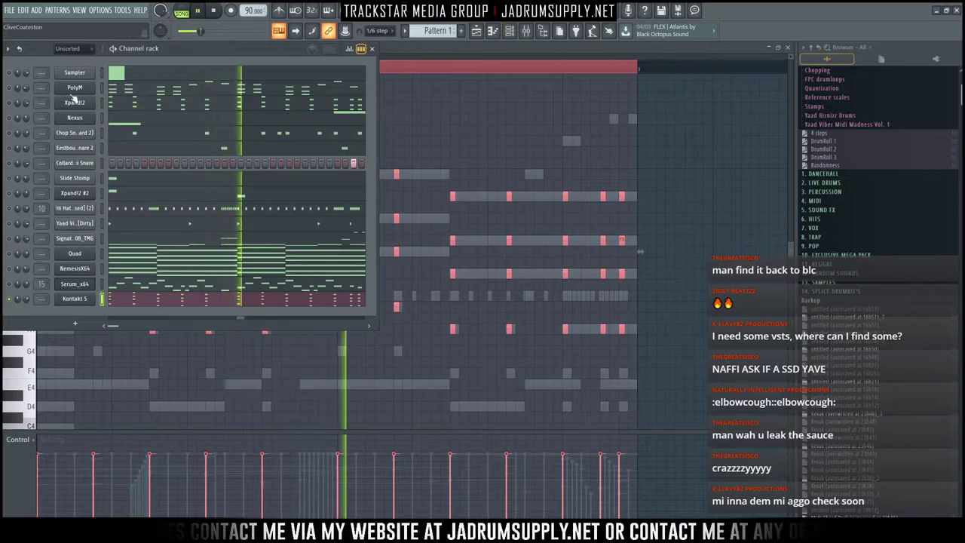
{"action": "key", "text": "space"}
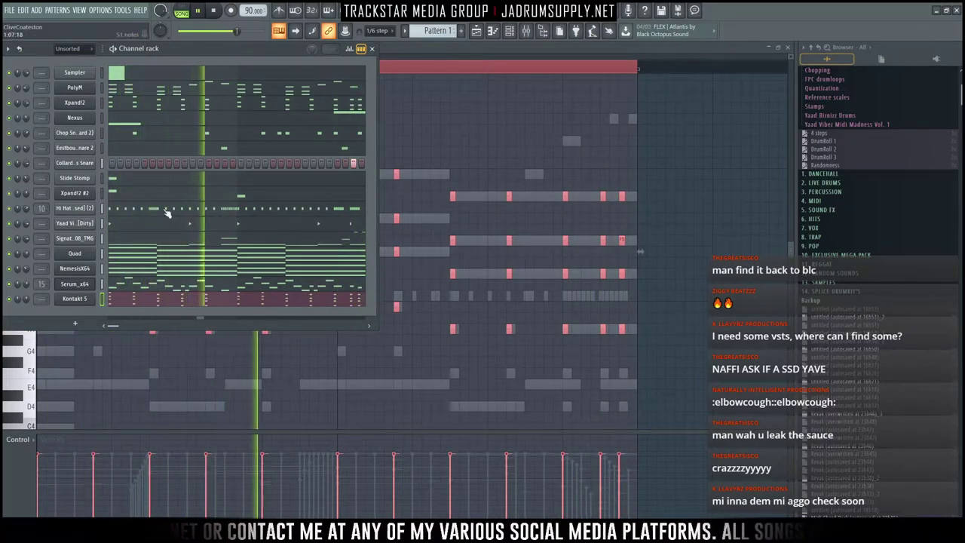
{"action": "key", "text": "space"}
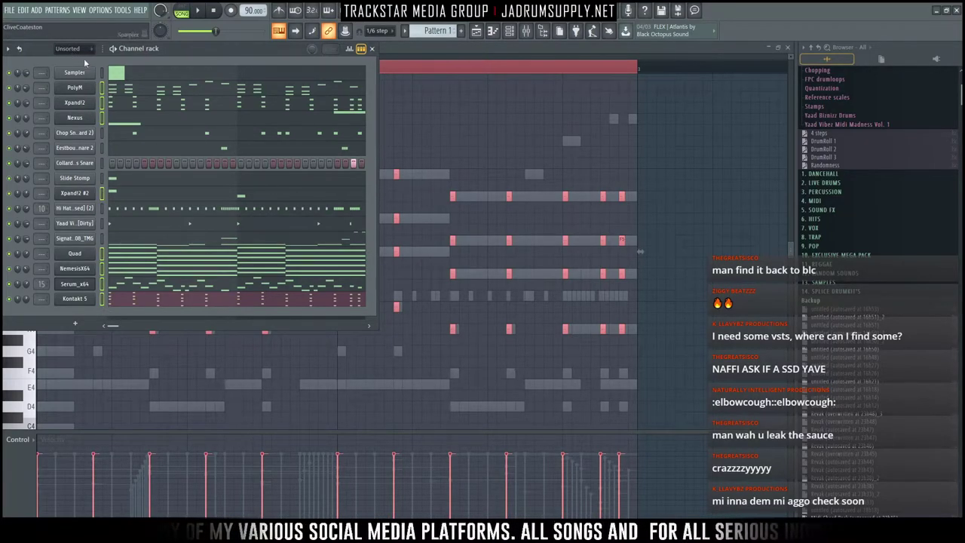
Step: Colour the selected melodic channels, from PolyM to Kontakt 5, with a gradient running from teal to dark indigo
{"action": "left_click", "coordinate": [10, 50]}
{"action": "mouse_move", "coordinate": [113, 143]}
{"action": "left_click", "coordinate": [160, 144]}
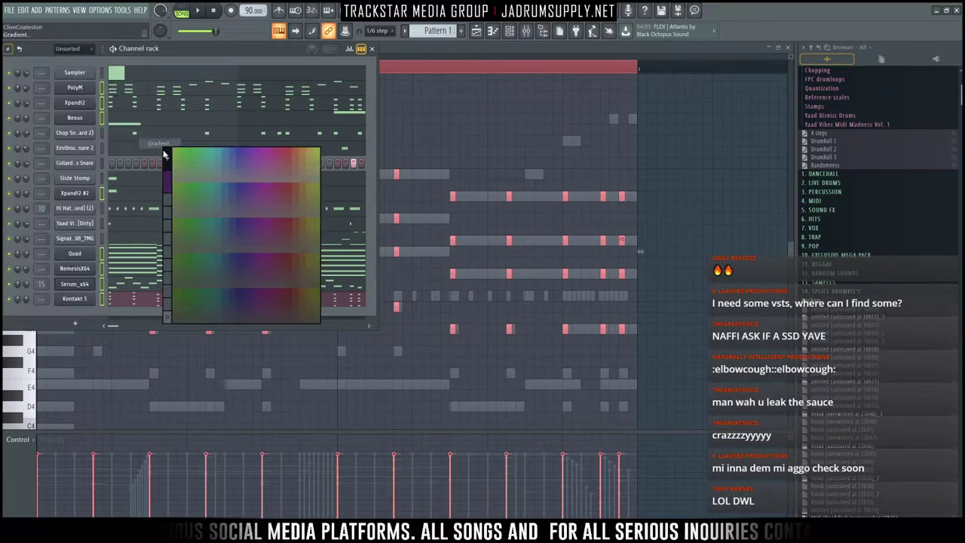
{"action": "left_click", "coordinate": [220, 155]}
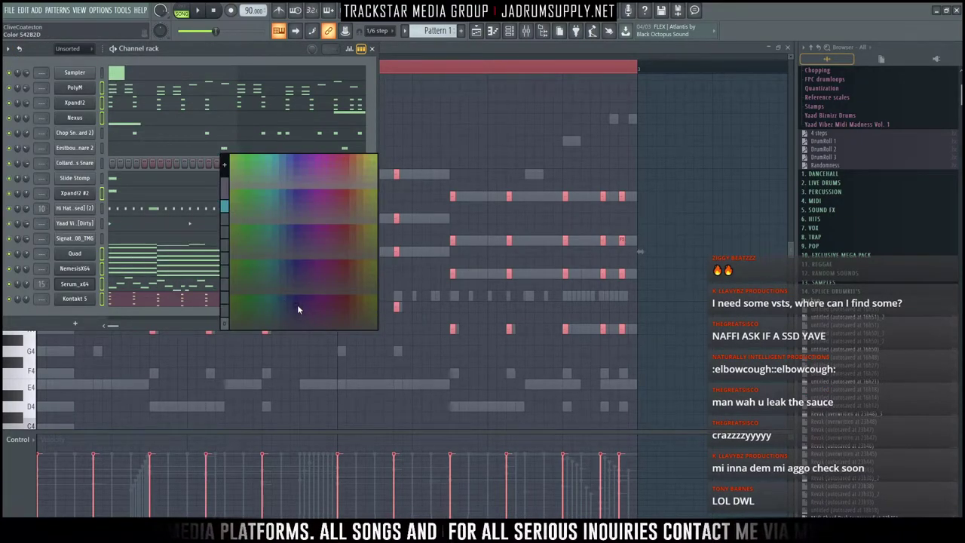
{"action": "left_click", "coordinate": [297, 305]}
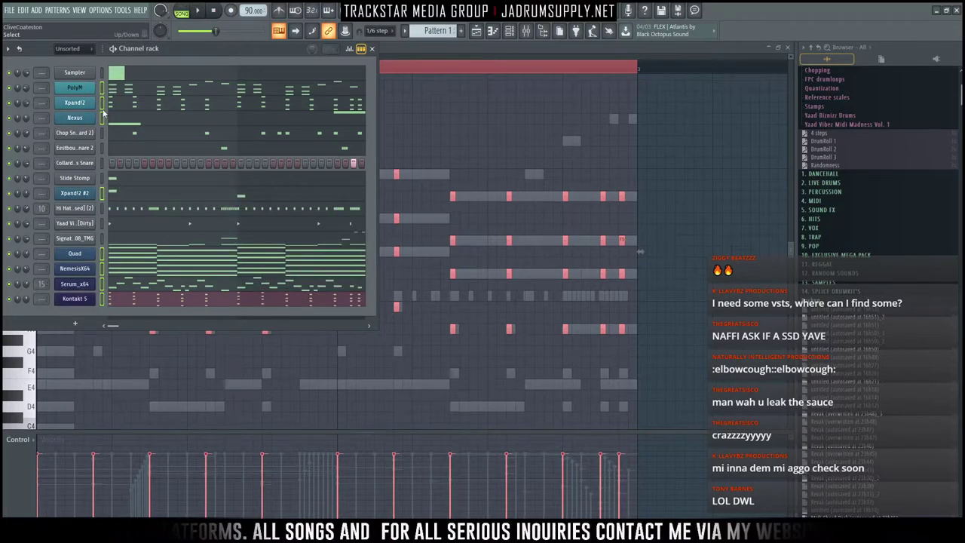
Step: Check PolyM's preset name and rename its channel as SY Mysterious Stranger
{"action": "left_click", "coordinate": [79, 89]}
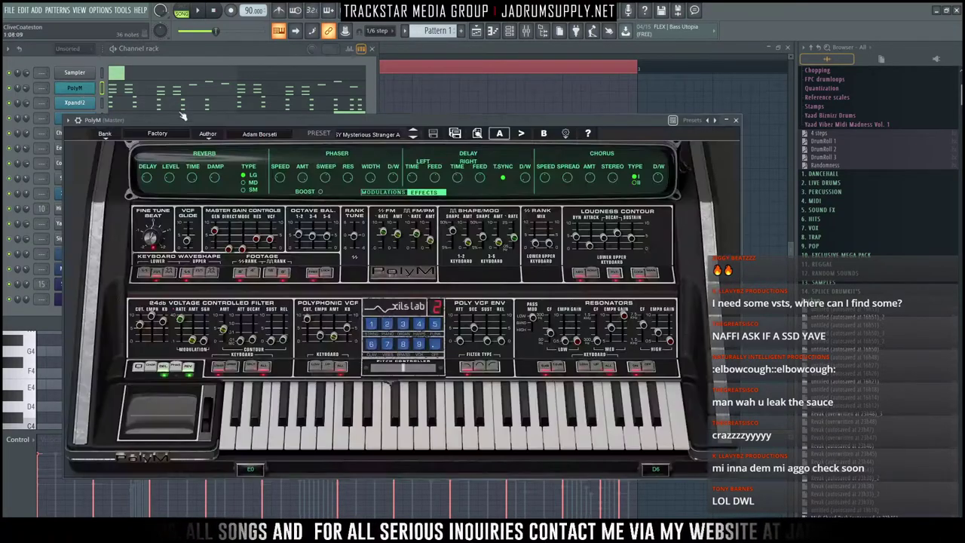
{"action": "right_click", "coordinate": [72, 89]}
{"action": "left_click", "coordinate": [163, 113]}
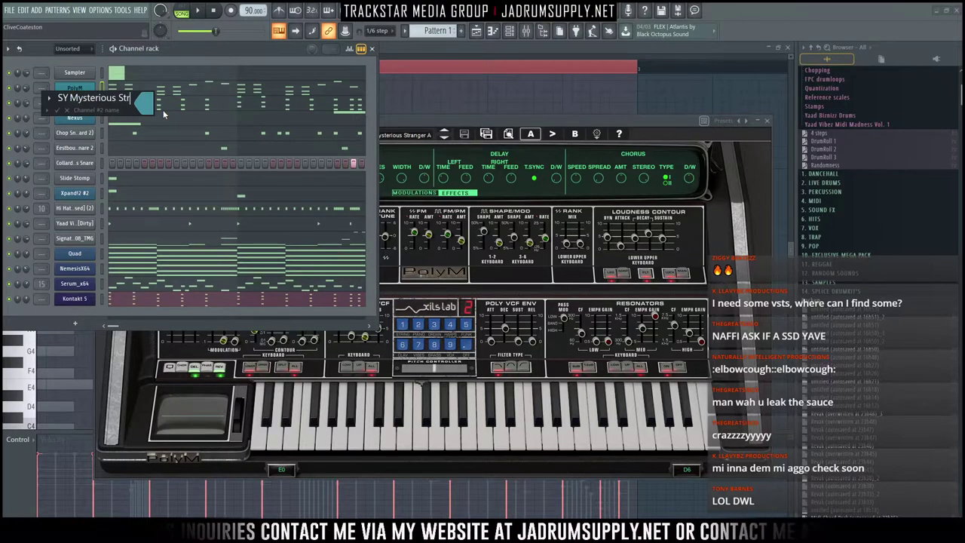
{"action": "type", "text": "r"}
{"action": "key", "text": "Return"}
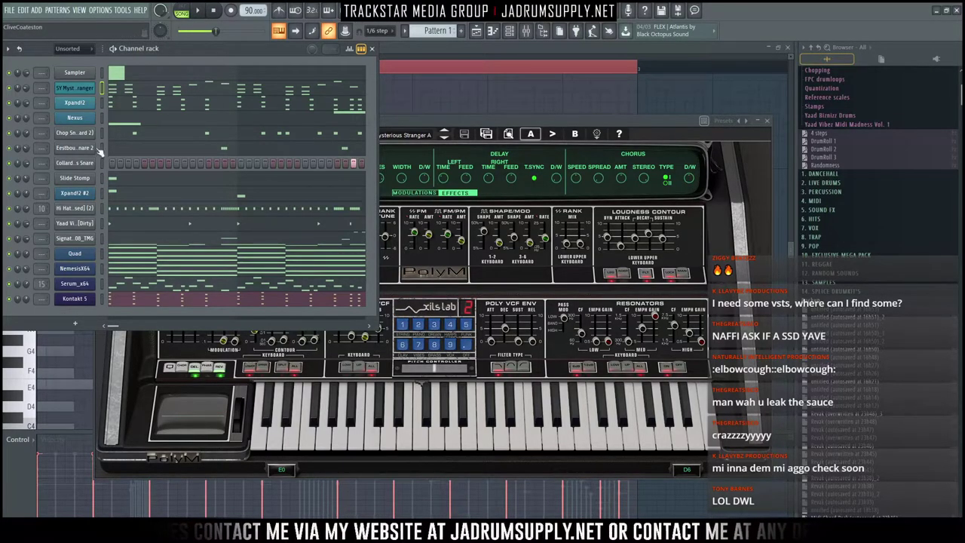
Step: Rename the first Xpand!2 channel as Spiccato Strings Up + Down while the pattern plays
{"action": "key", "text": "space"}
{"action": "right_click", "coordinate": [79, 104]}
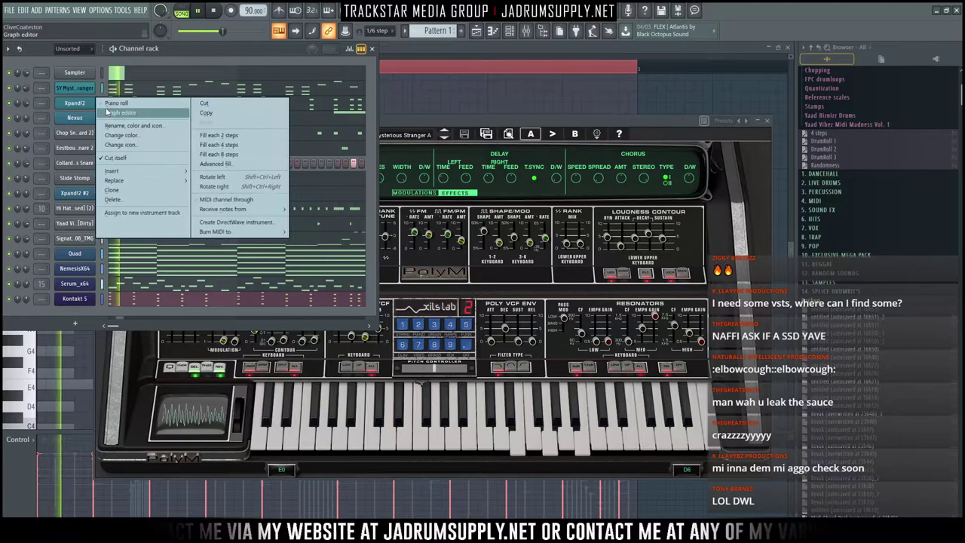
{"action": "left_click", "coordinate": [94, 134]}
{"action": "type", "text": "Spicc"}
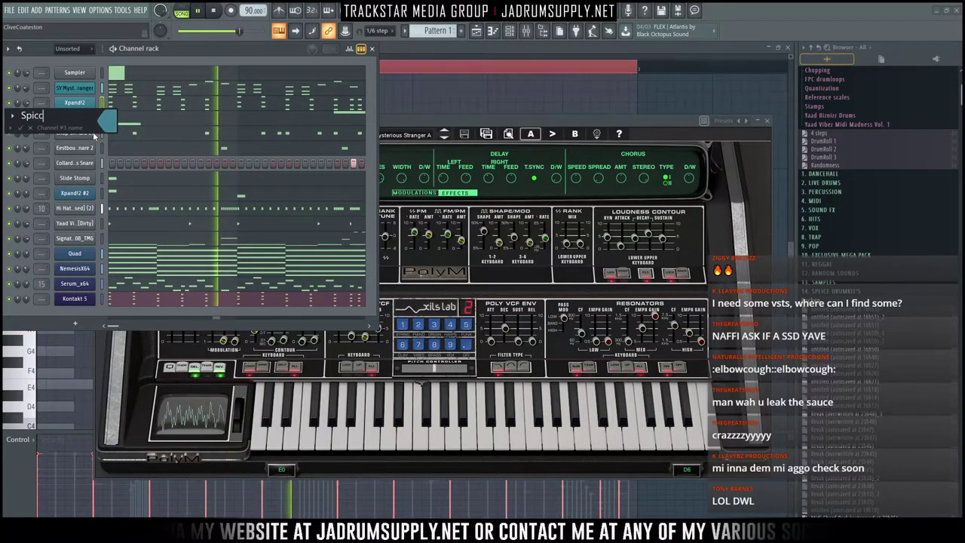
{"action": "type", "text": "ato Str"}
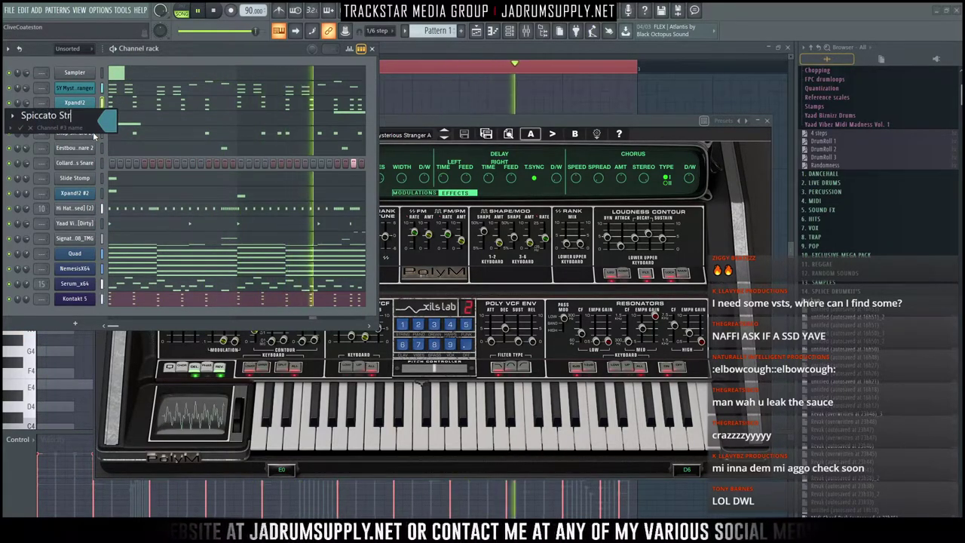
{"action": "type", "text": "ings U"}
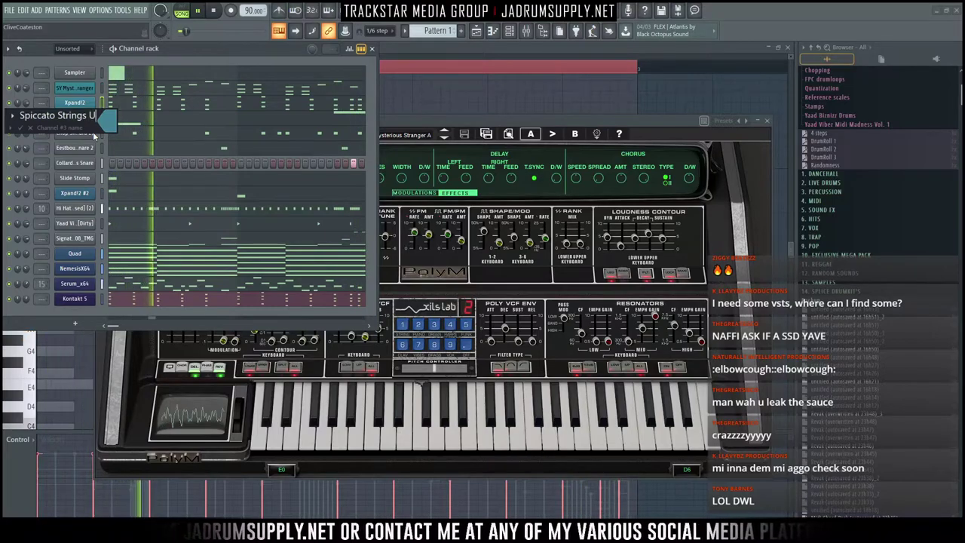
{"action": "type", "text": "p + Down"}
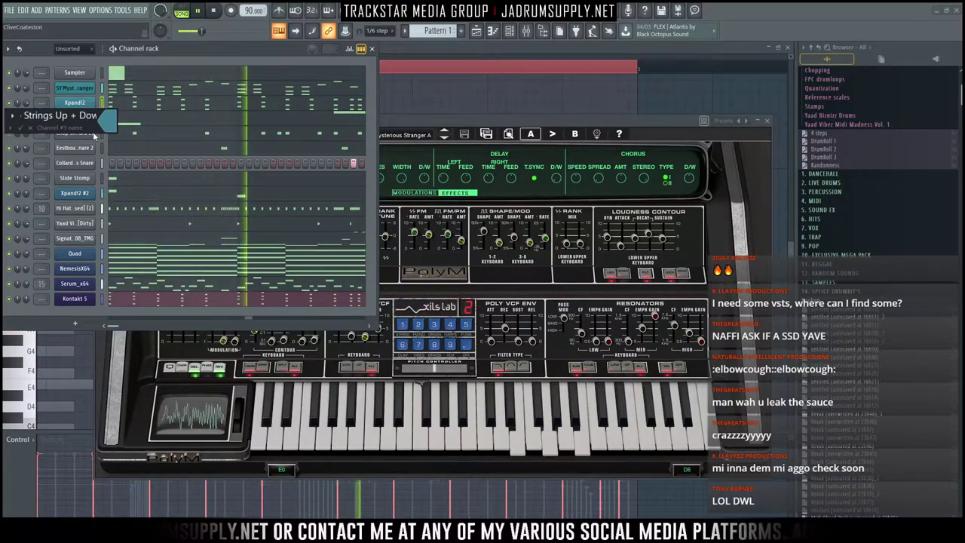
{"action": "key", "text": "Return"}
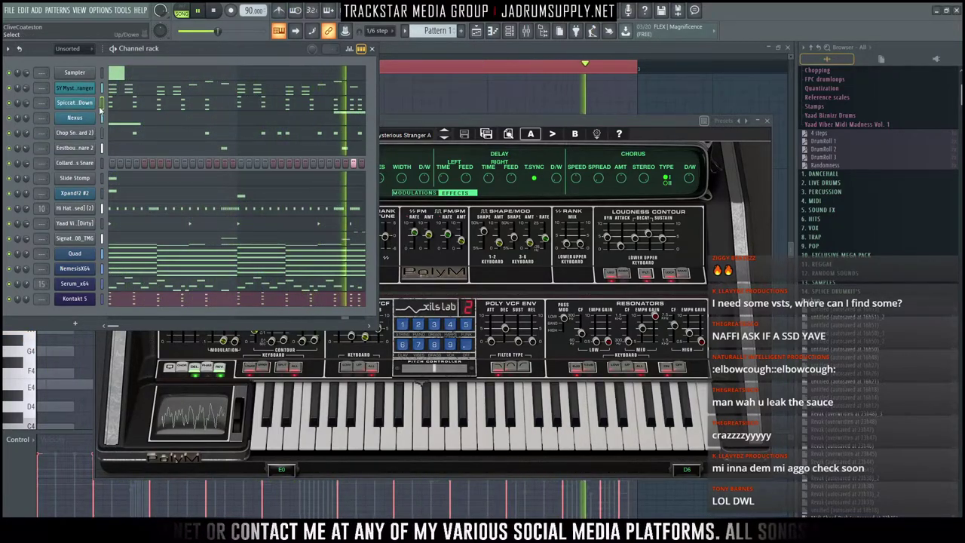
Step: Rename the Nexus channel as tutti Hit 1
{"action": "right_click", "coordinate": [95, 115]}
{"action": "left_click", "coordinate": [128, 141]}
{"action": "type", "text": "tutti Hit 1"}
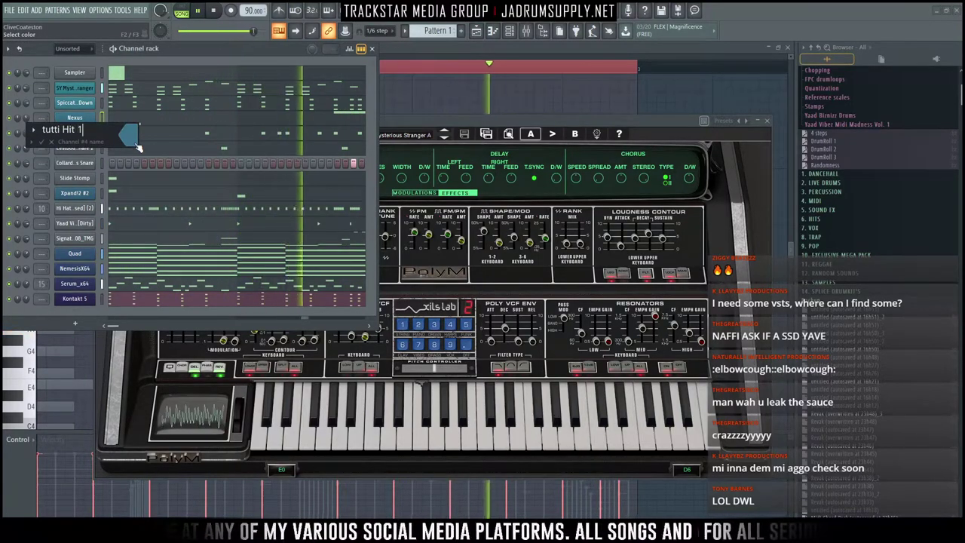
{"action": "key", "text": "Return"}
Step: Rename the Xpand!2 #2 channel as Tubular Bells
{"action": "right_click", "coordinate": [95, 192]}
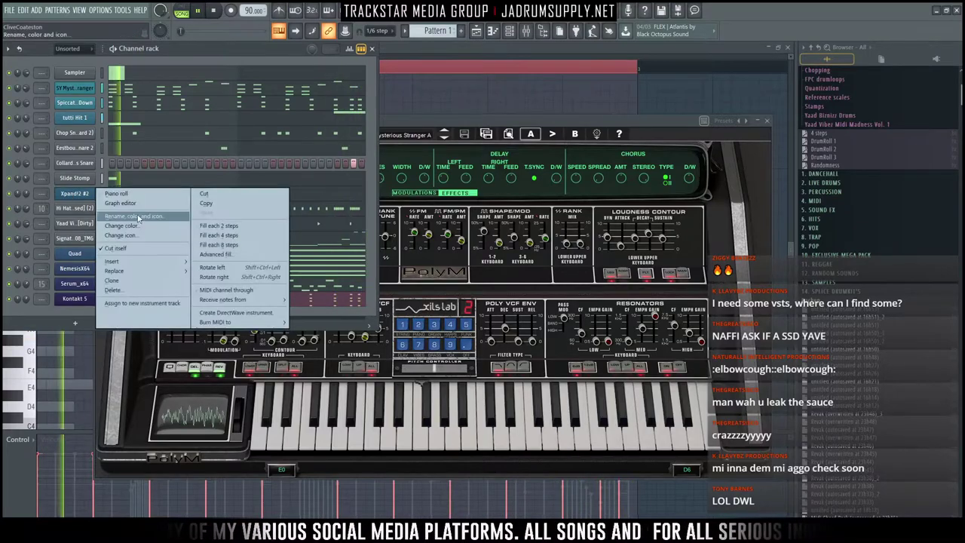
{"action": "left_click", "coordinate": [162, 218]}
{"action": "type", "text": "tubu"}
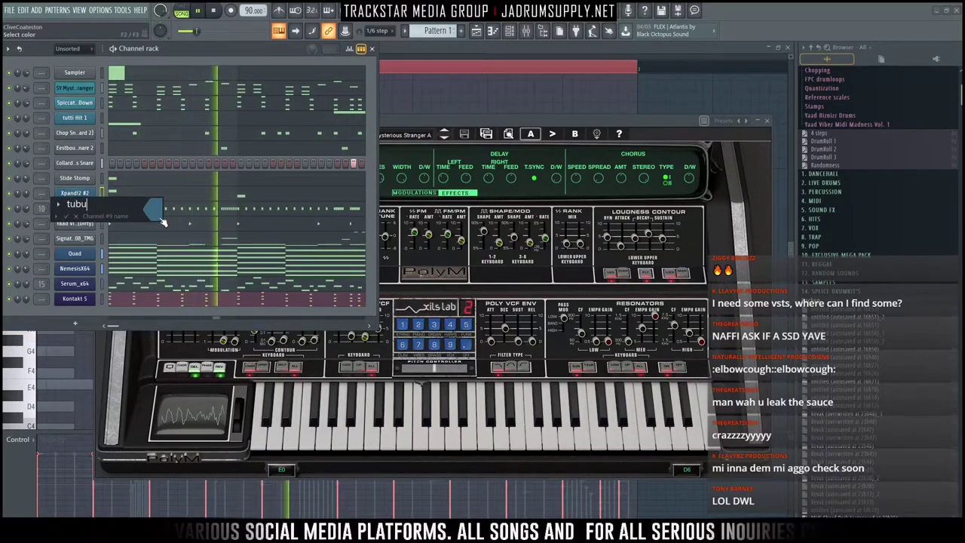
{"action": "type", "text": "lar Bell"}
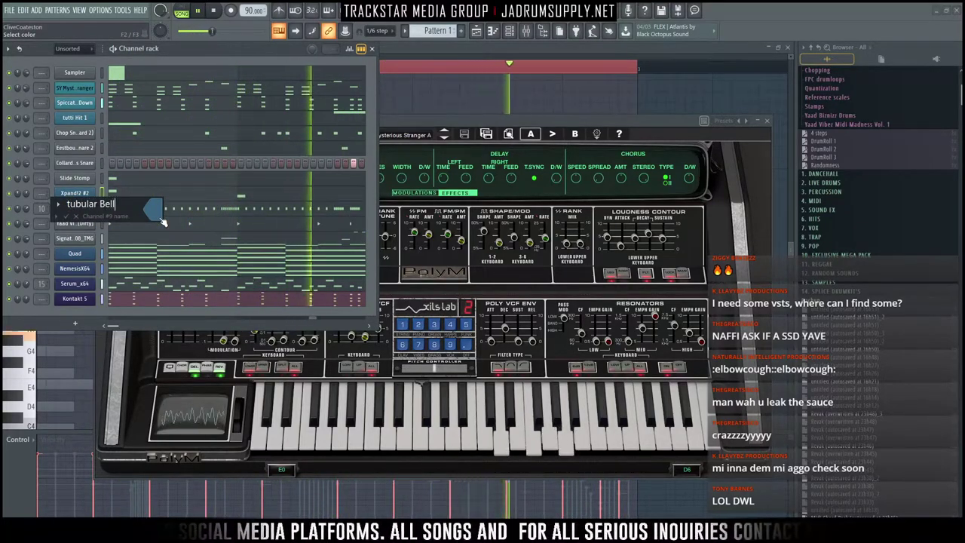
{"action": "type", "text": "s"}
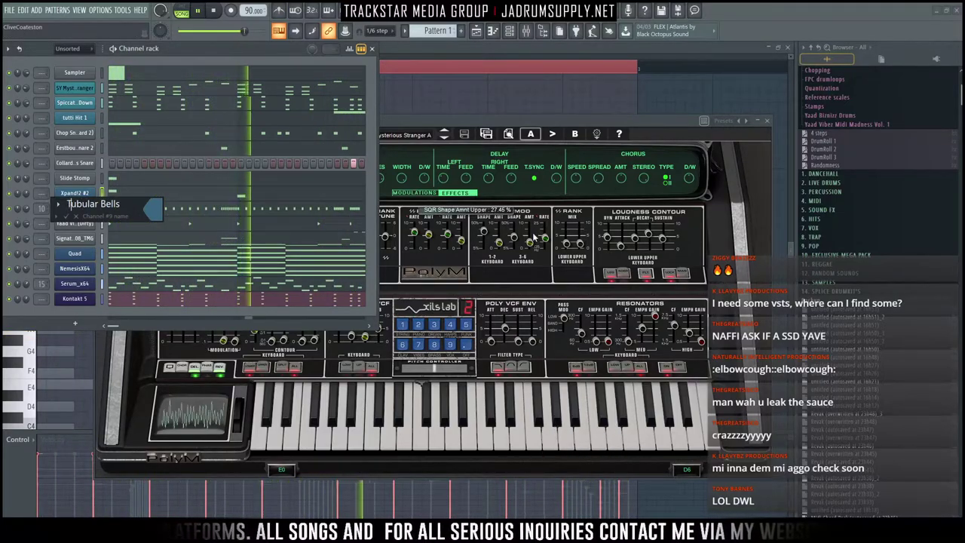
Step: Confirm Tubular Bells as the channel's name and rename the Quad channel as Phase & Wheels
{"action": "key", "text": "Return"}
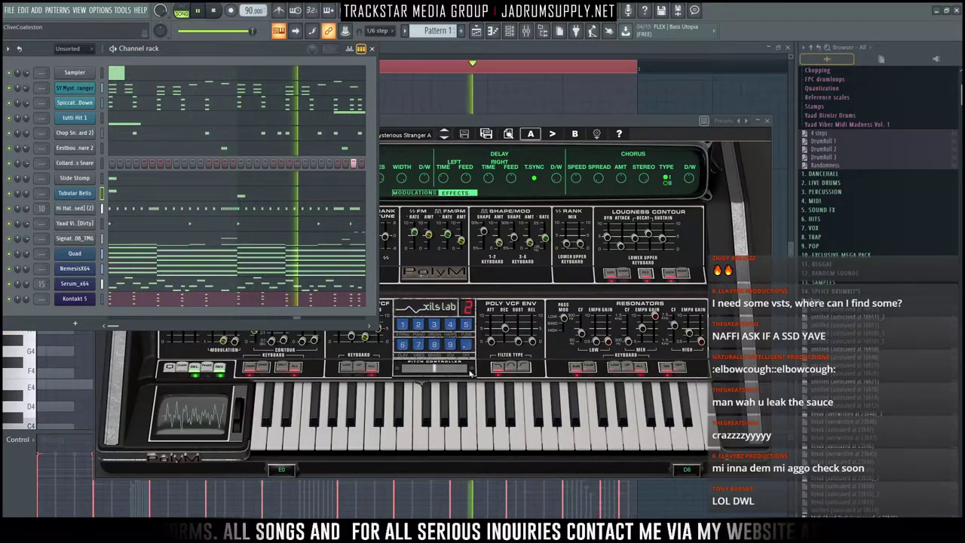
{"action": "left_click", "coordinate": [74, 253]}
{"action": "right_click", "coordinate": [74, 254]}
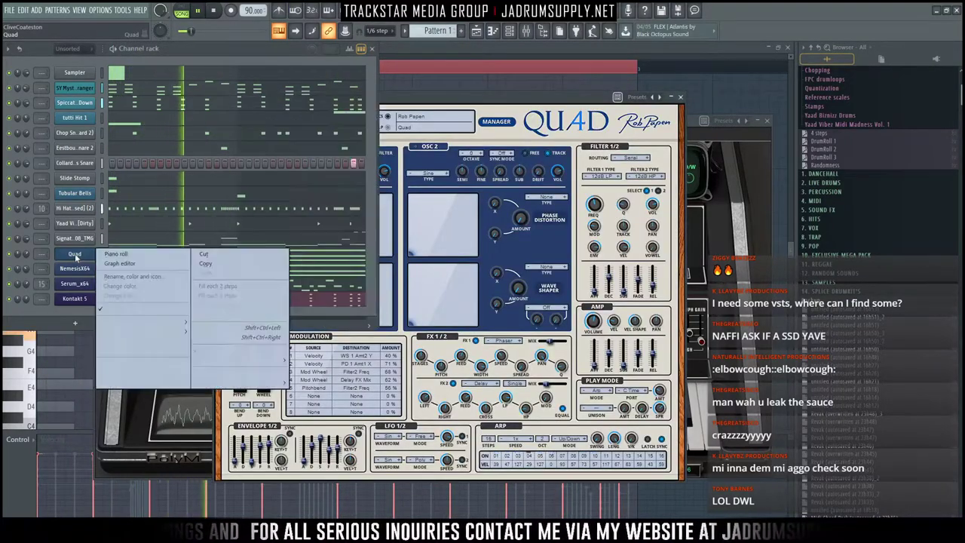
{"action": "left_click", "coordinate": [151, 277]}
{"action": "type", "text": "Phase"}
{"action": "type", "text": " &"}
{"action": "type", "text": "heels"}
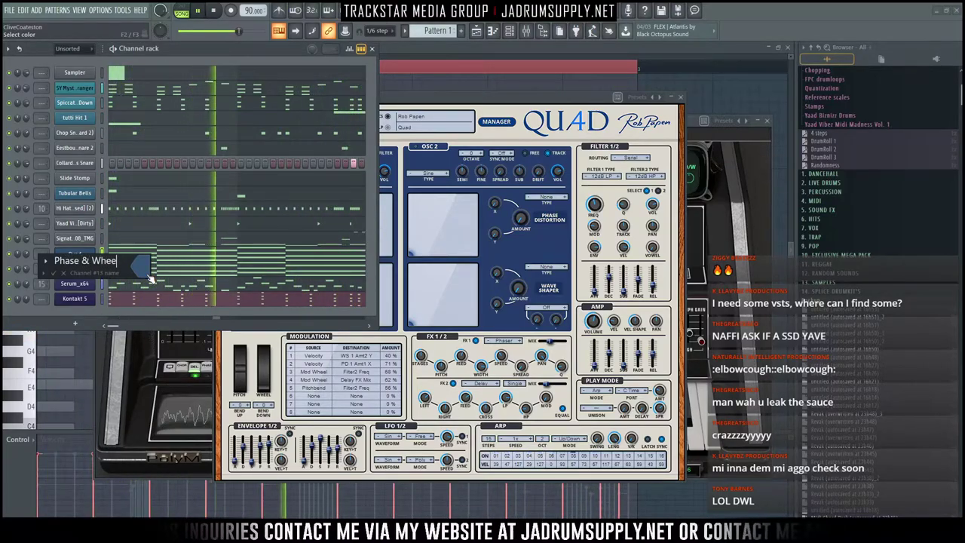
{"action": "key", "text": "Return"}
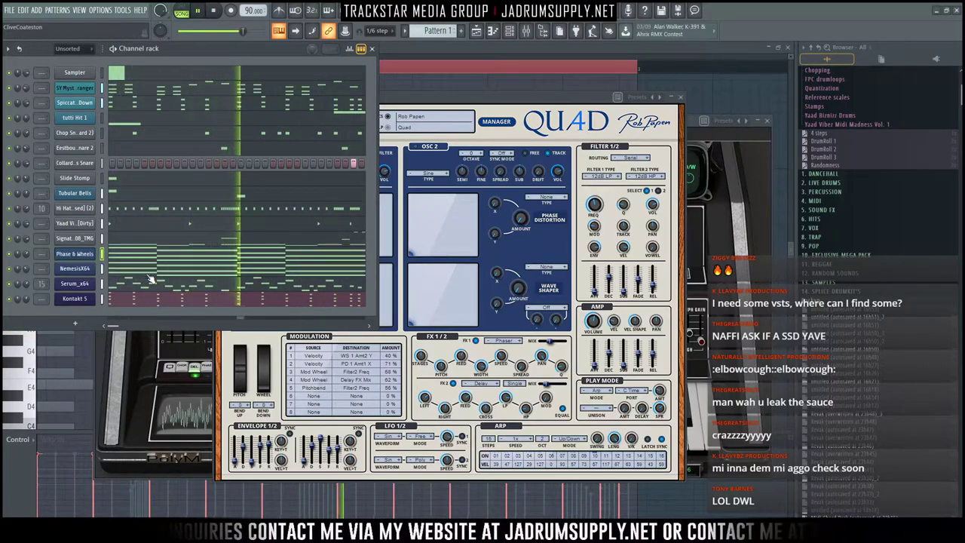
Step: Rename the NemesisX64 channel as A Cool Pluck TS
{"action": "left_click", "coordinate": [74, 268]}
{"action": "right_click", "coordinate": [95, 267]}
{"action": "left_click", "coordinate": [132, 292]}
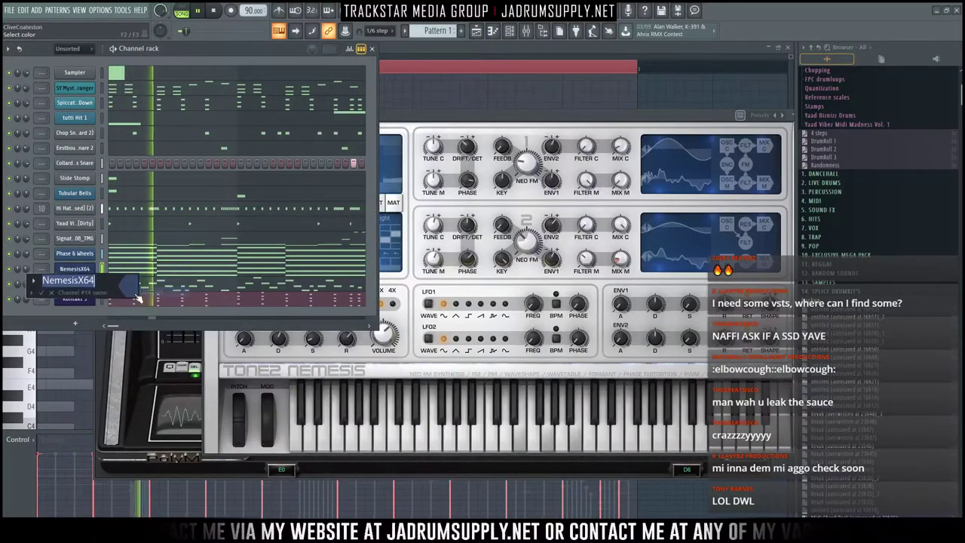
{"action": "type", "text": "A Cool P"}
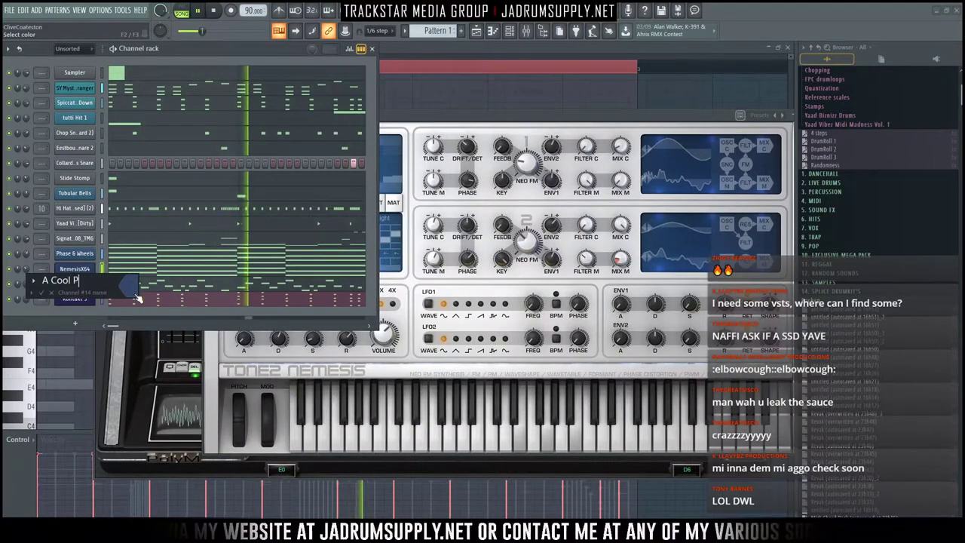
{"action": "type", "text": "luck TS"}
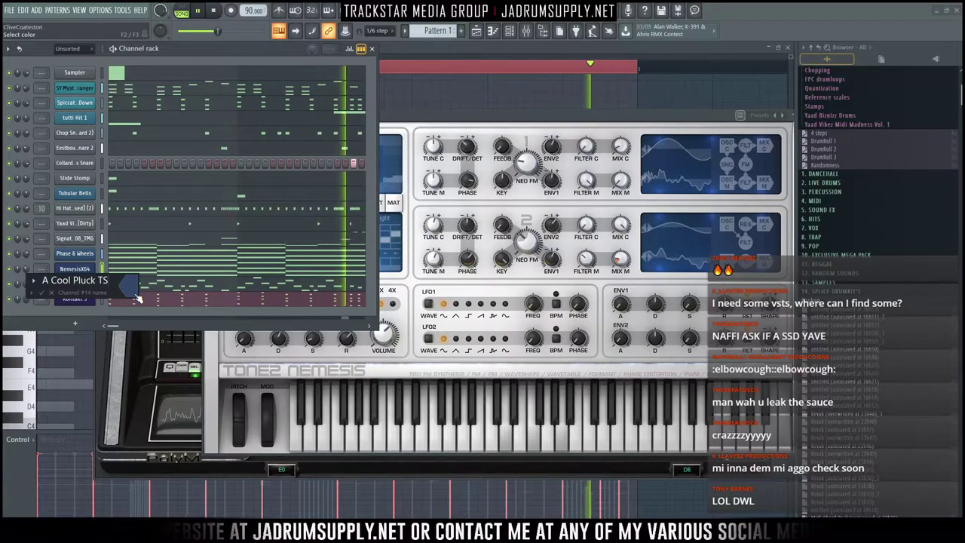
{"action": "key", "text": "Return"}
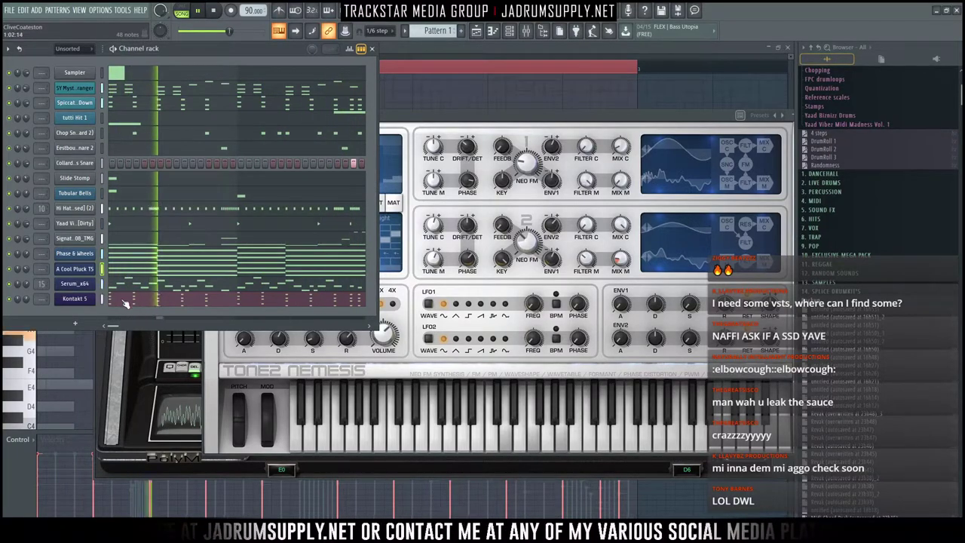
Step: Rename the Serum_x64 channel as African Xylo
{"action": "right_click", "coordinate": [75, 284]}
{"action": "left_click", "coordinate": [140, 309]}
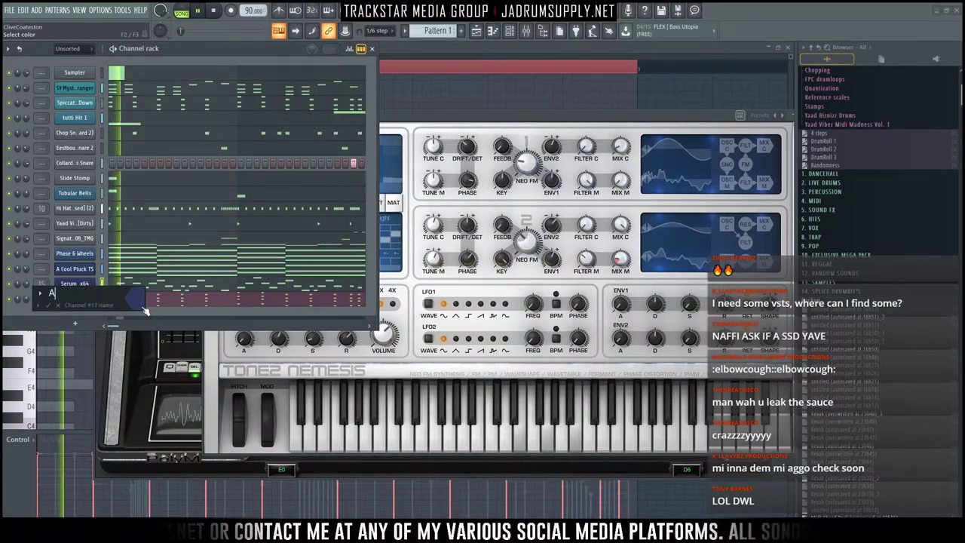
{"action": "type", "text": "African "}
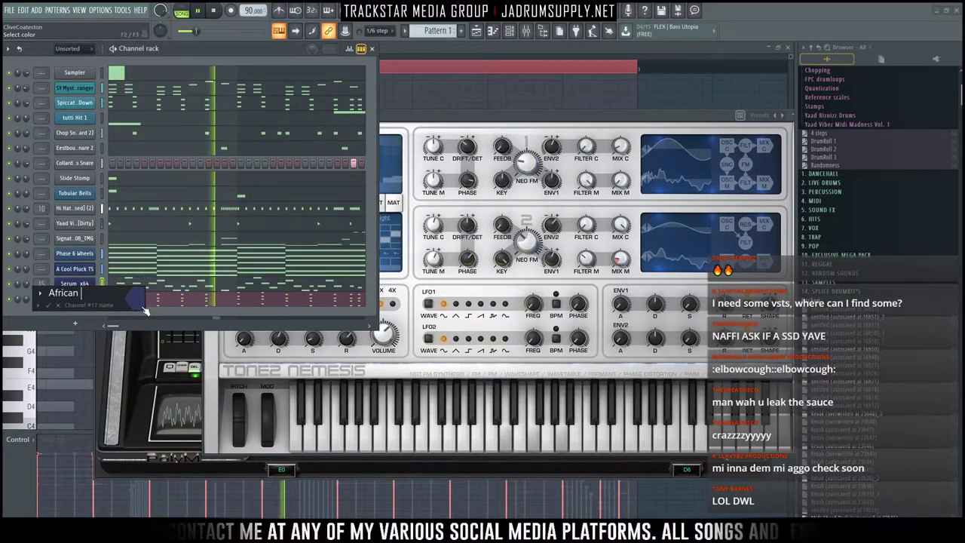
{"action": "type", "text": "Xylo"}
{"action": "key", "text": "Return"}
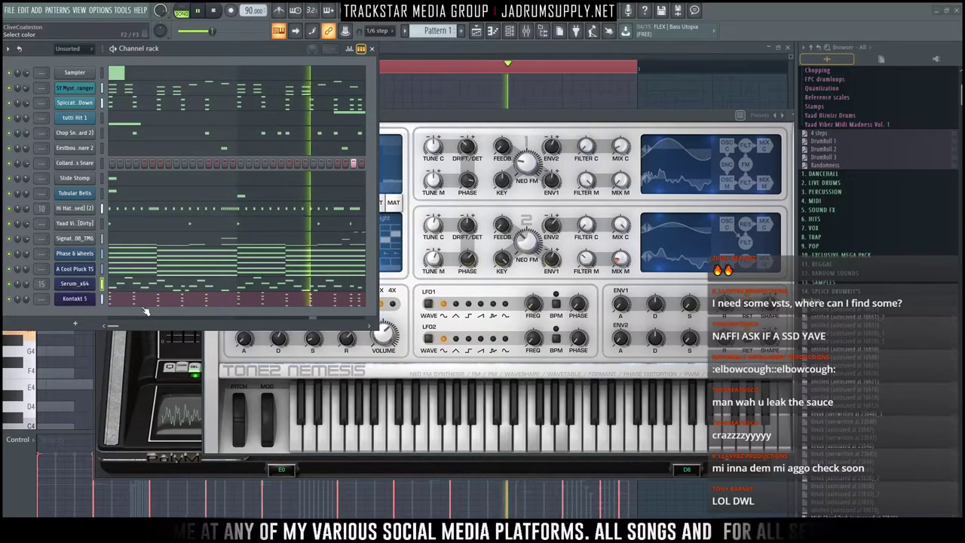
Step: Rename the Kontakt 5 channel as Cinematic Monsta Staccato
{"action": "right_click", "coordinate": [95, 297]}
{"action": "left_click", "coordinate": [130, 321]}
{"action": "type", "text": "Cinemat"}
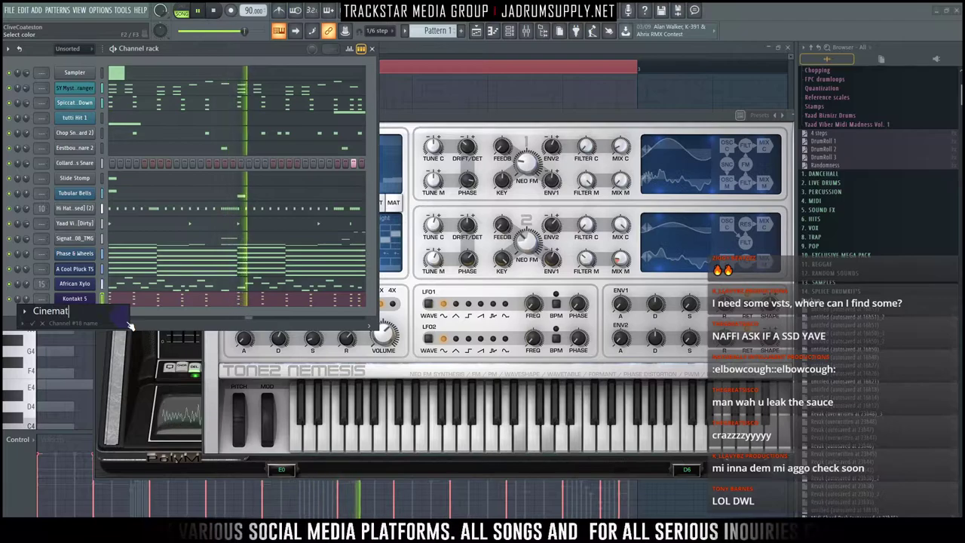
{"action": "type", "text": "ic Mon"}
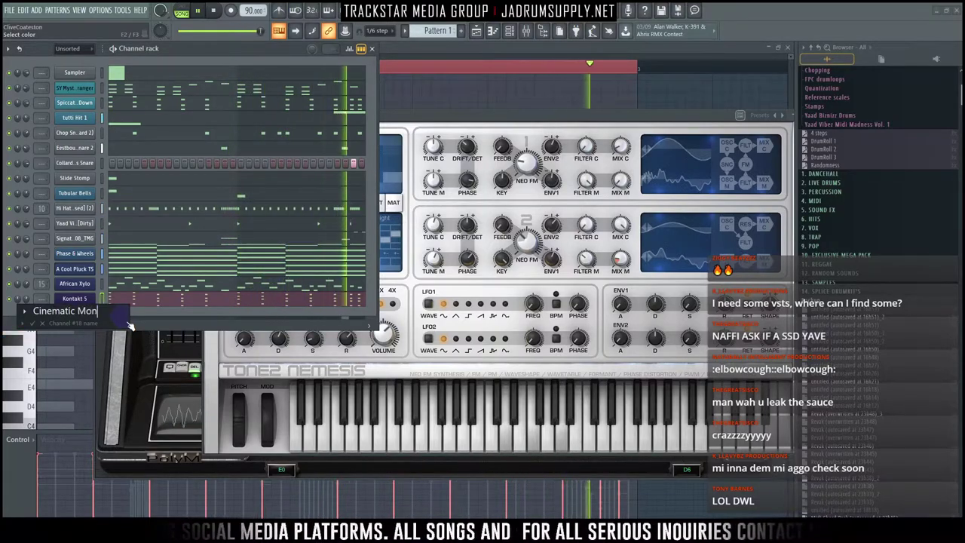
{"action": "type", "text": "sta Staccato"}
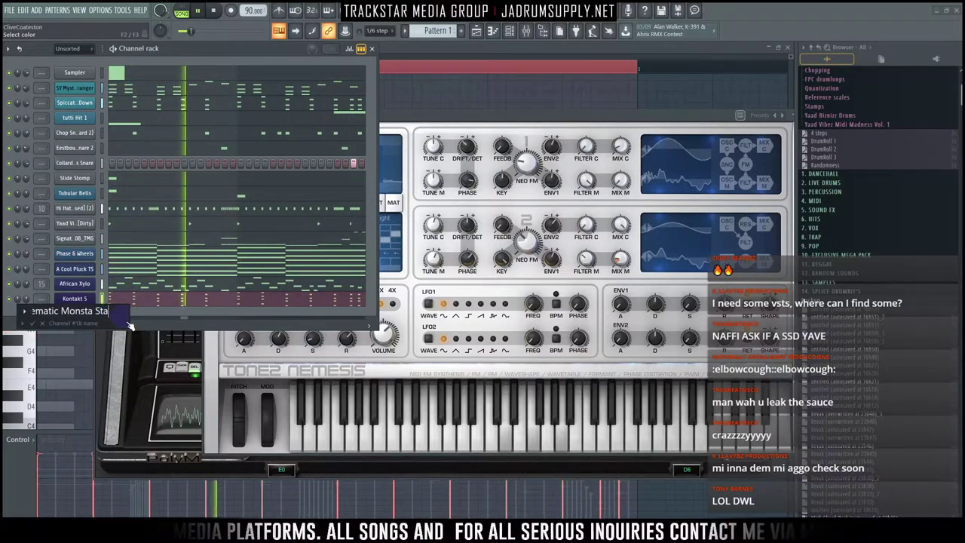
{"action": "key", "text": "Return"}
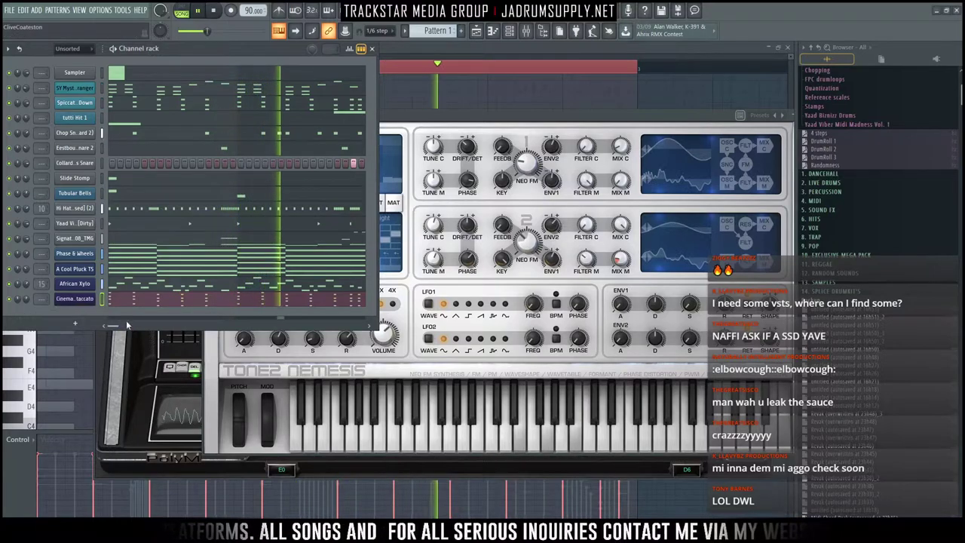
Step: Stop playback and move the closed hi-hat's mixer track one place earlier, to insert 9
{"action": "key", "text": "space"}
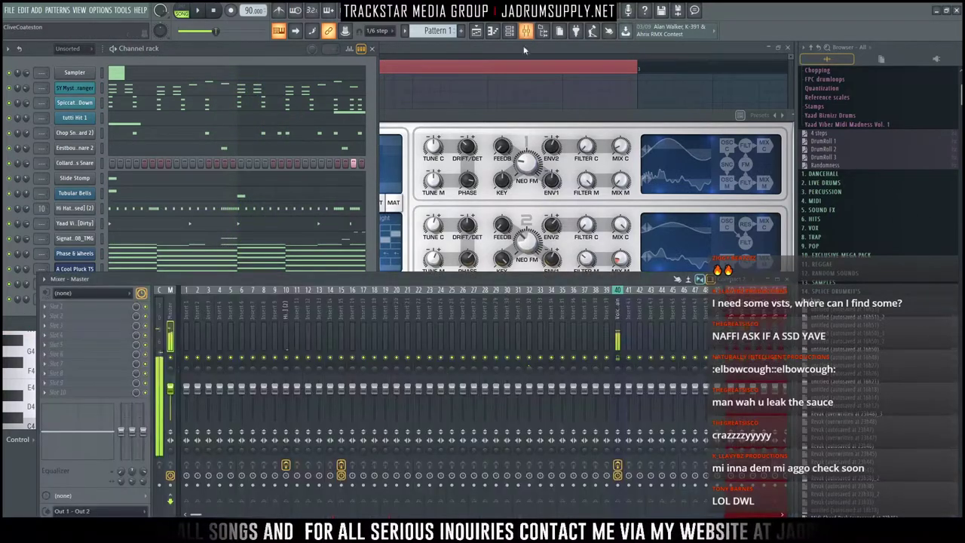
{"action": "left_click", "coordinate": [527, 31]}
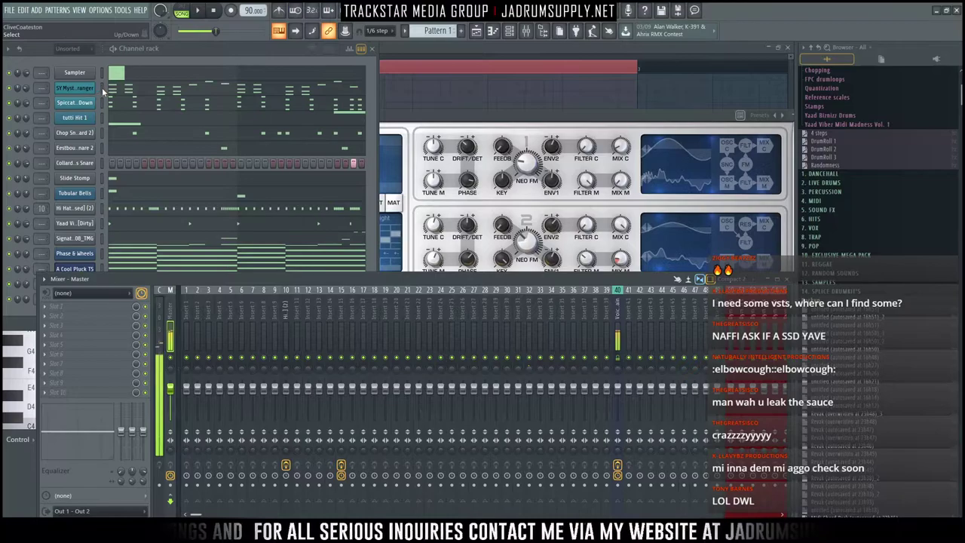
{"action": "left_click", "coordinate": [101, 87]}
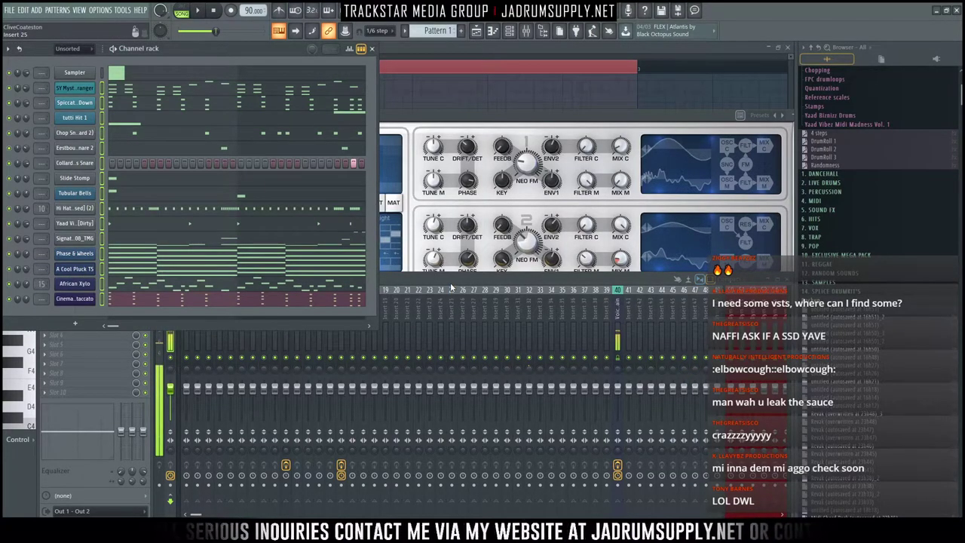
{"action": "left_click", "coordinate": [424, 282]}
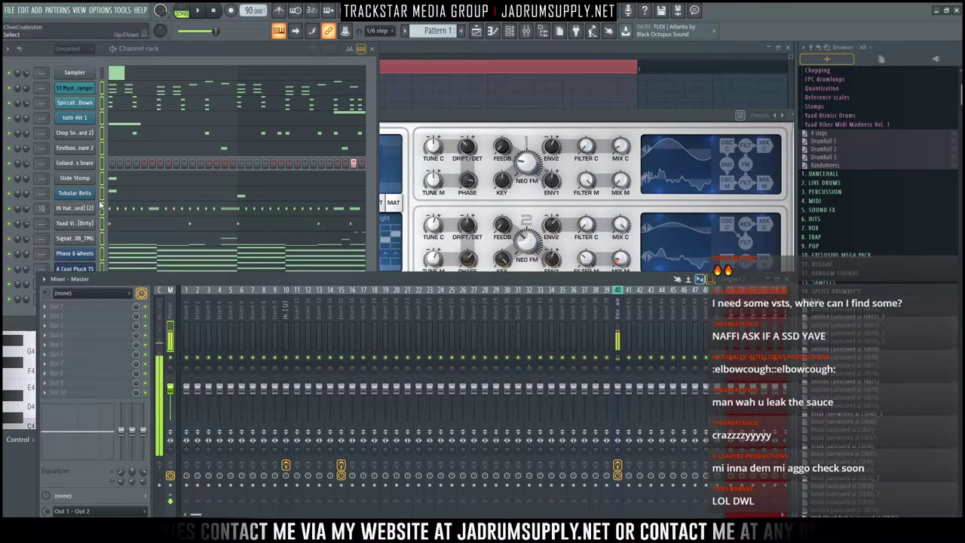
{"action": "left_click", "coordinate": [101, 206]}
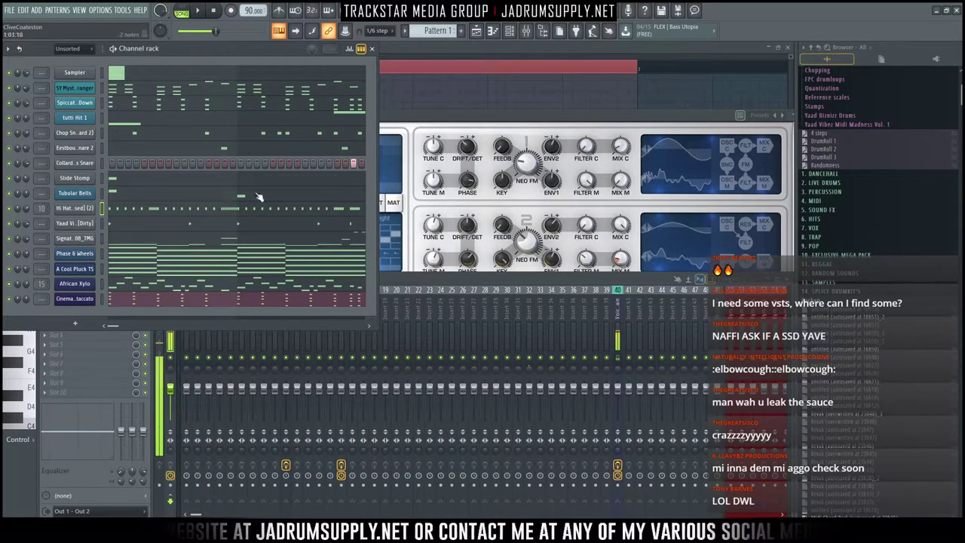
{"action": "left_click", "coordinate": [286, 323]}
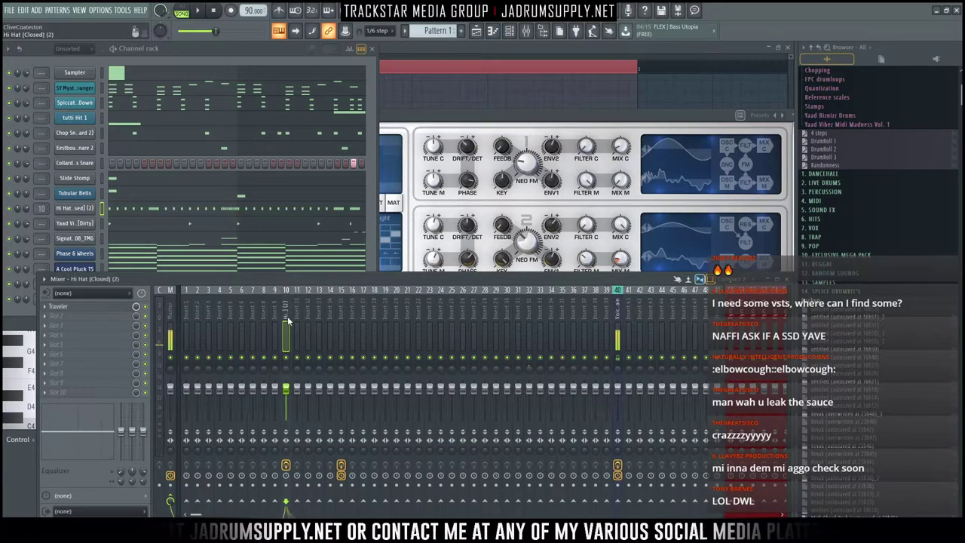
{"action": "key", "text": "alt+Left"}
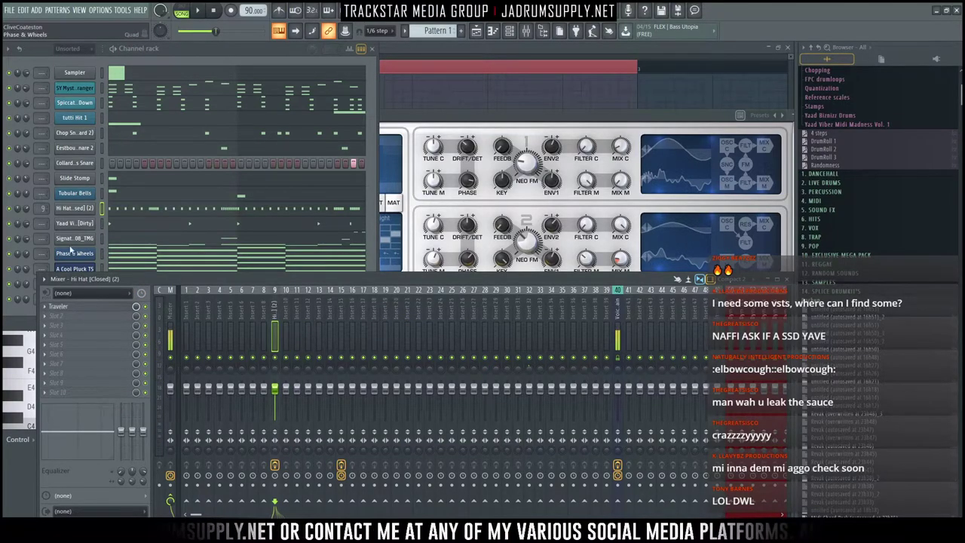
Step: Move the mixer track used by the African Xylo channel to insert 14
{"action": "left_click", "coordinate": [102, 224]}
{"action": "left_click_drag", "start_coordinate": [101, 263], "coordinate": [102, 282]}
{"action": "left_click_drag", "start_coordinate": [407, 324], "coordinate": [336, 335]}
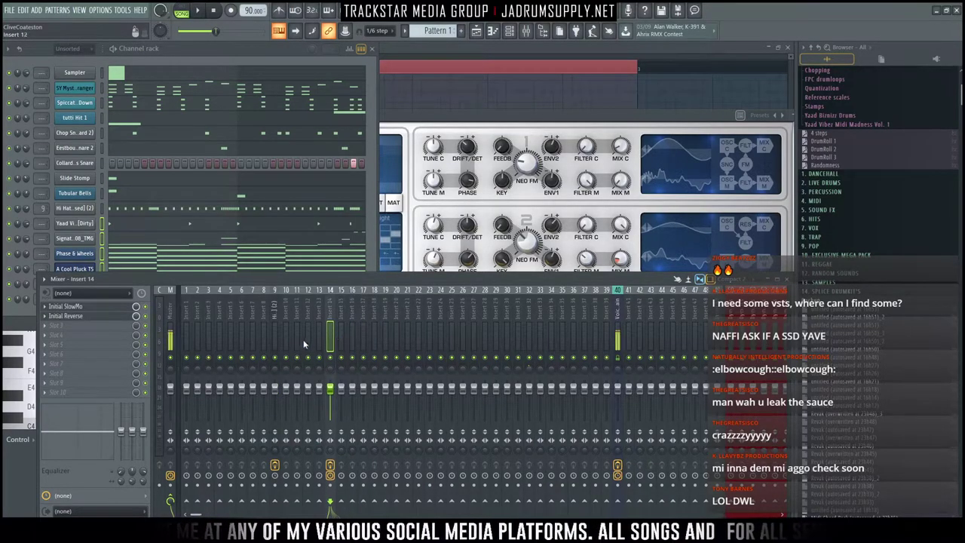
Step: Select every channel except Sampler and link them to consecutive mixer tracks starting at insert 1
{"action": "key", "text": "F6"}
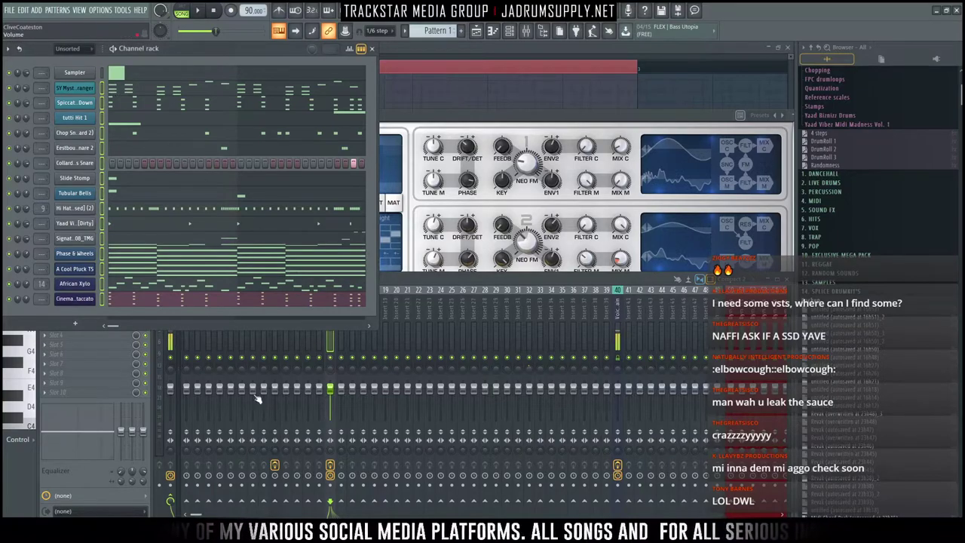
{"action": "left_click", "coordinate": [187, 349]}
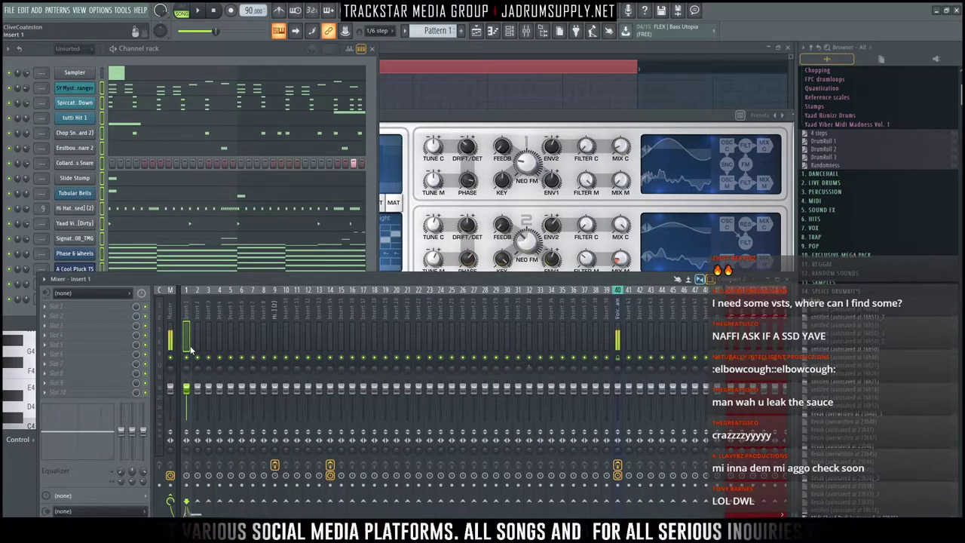
{"action": "key", "text": "ctrl+l"}
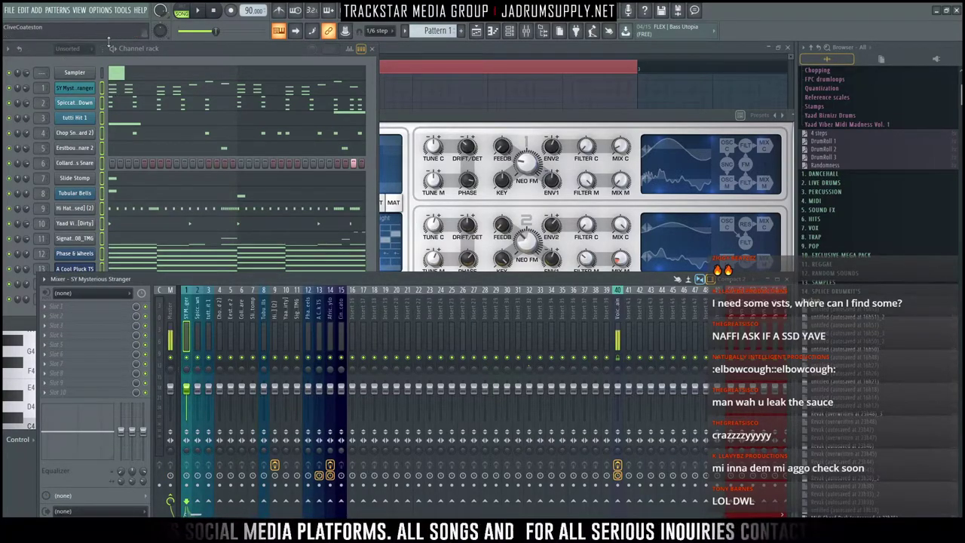
Step: Close the mixer and rename Pattern 1 as E PHRYGIAN
{"action": "left_click", "coordinate": [229, 54]}
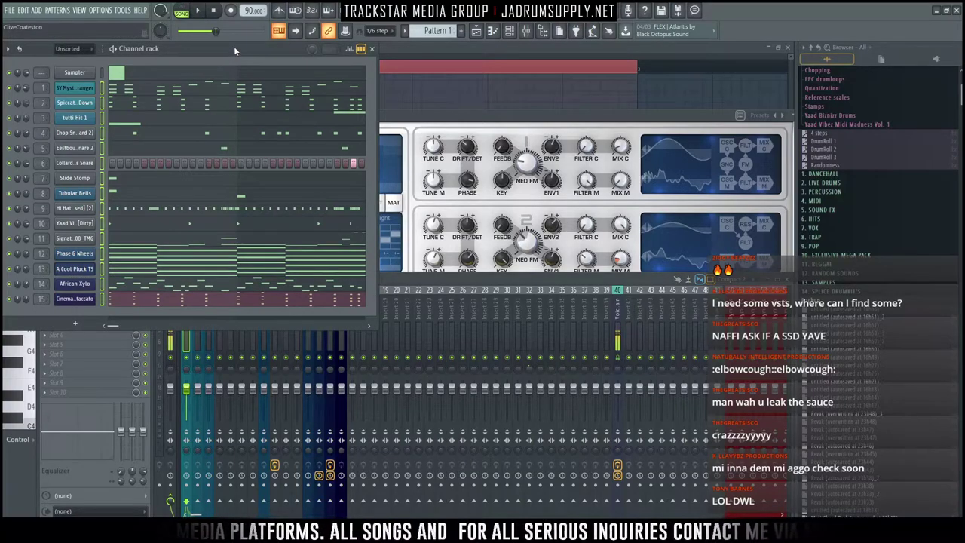
{"action": "left_click", "coordinate": [158, 75]}
{"action": "left_click", "coordinate": [514, 33]}
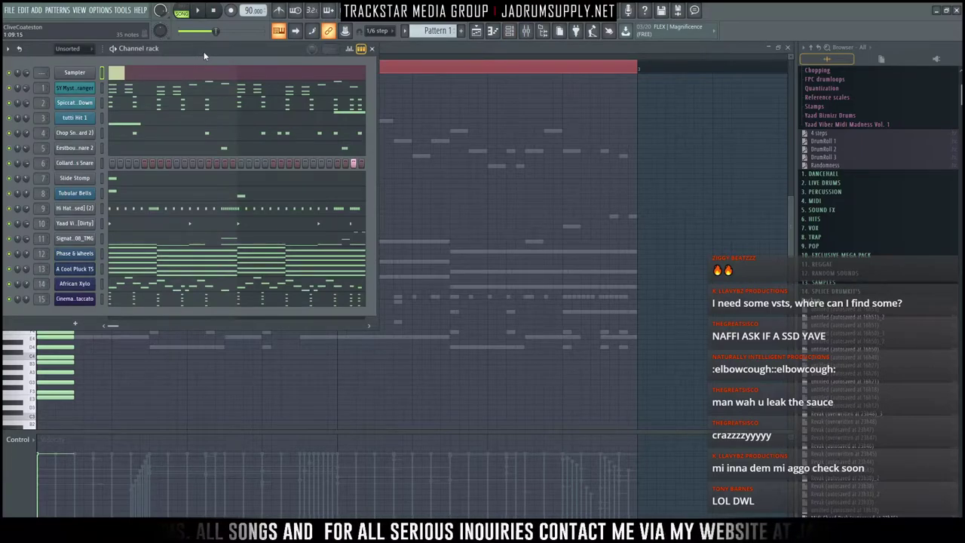
{"action": "key", "text": "F2"}
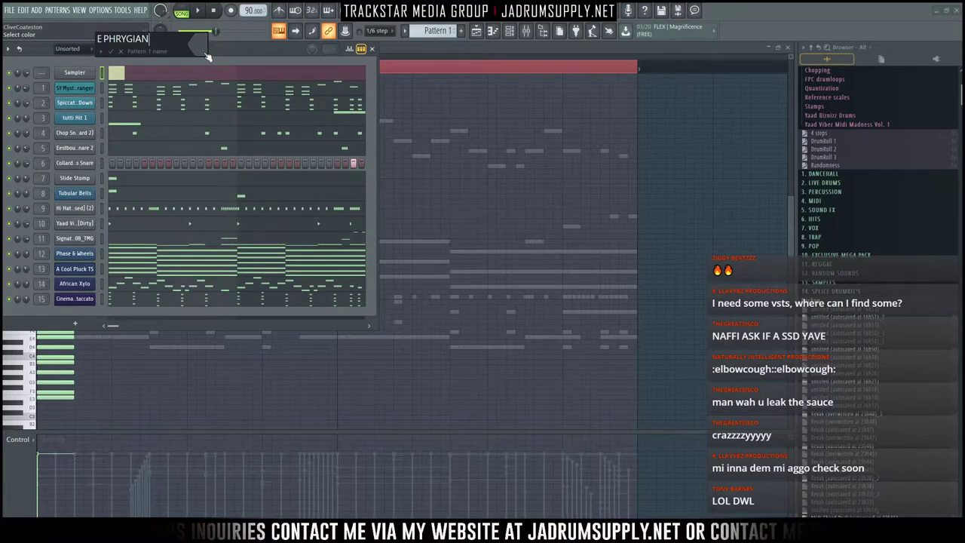
{"action": "key", "text": "Return"}
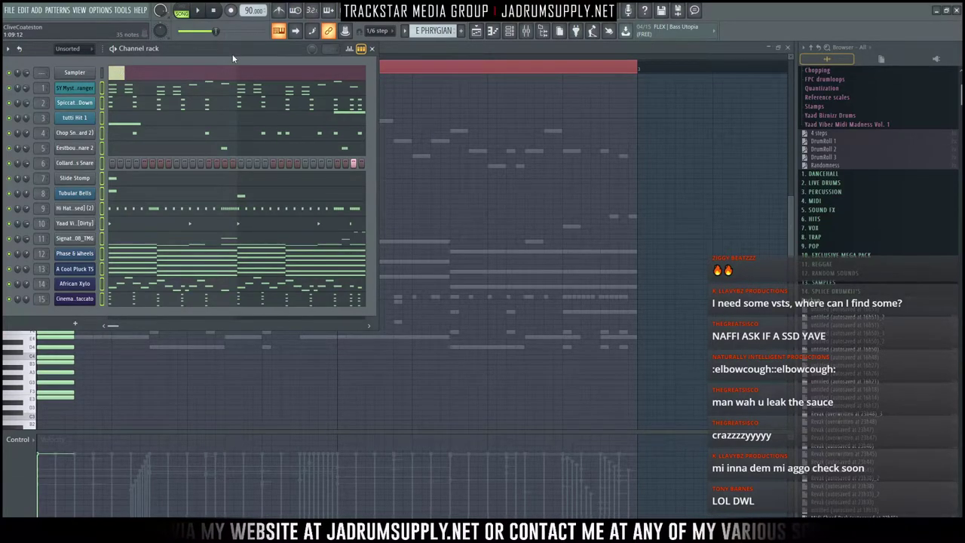
Step: Copy the notes of all channels except Sampler from E PHRYGIAN into a new pattern and show the Playlist
{"action": "key", "text": "F4"}
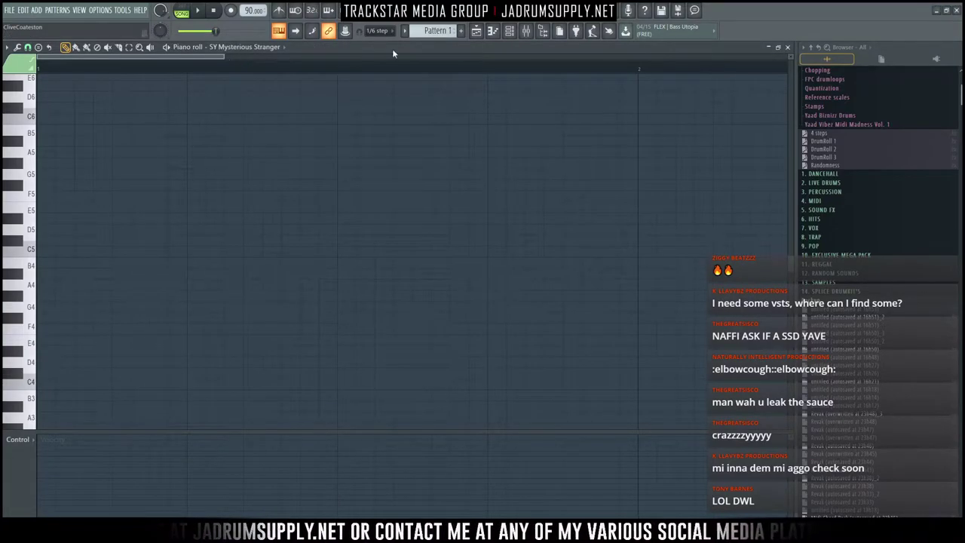
{"action": "left_click", "coordinate": [509, 30]}
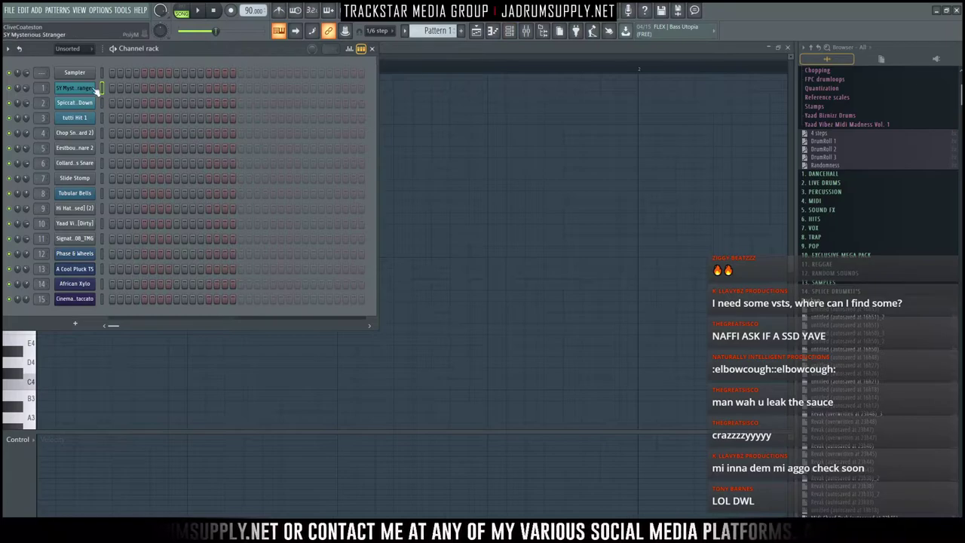
{"action": "key", "text": "KP_Add"}
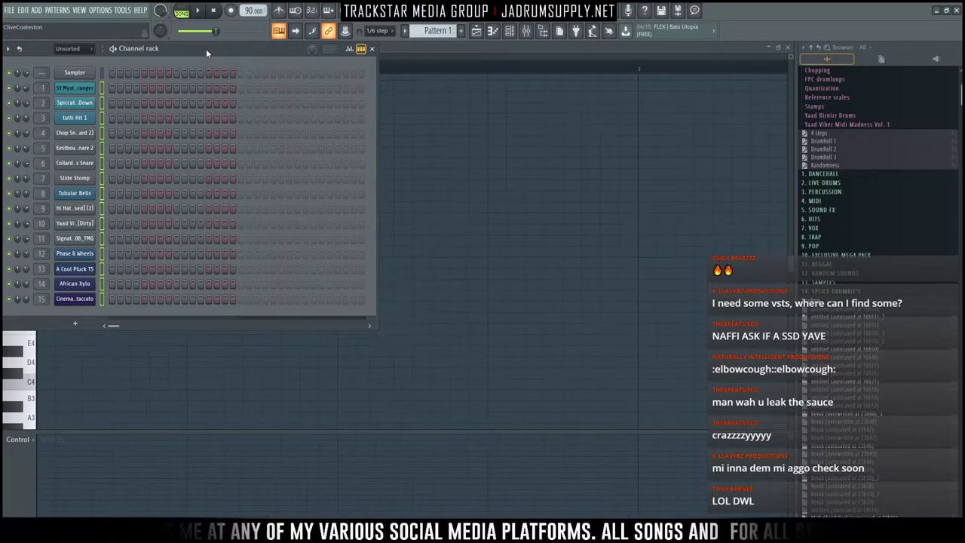
{"action": "key", "text": "KP_Subtract"}
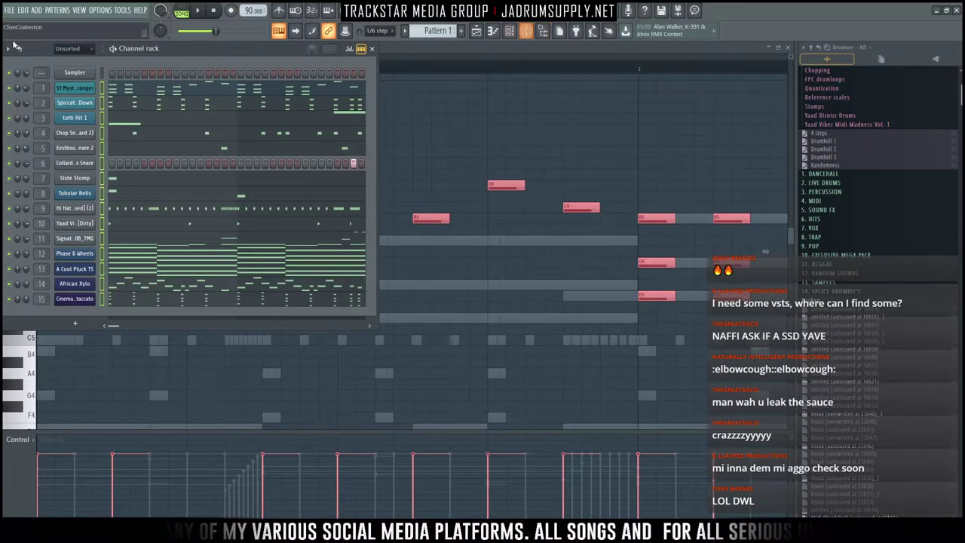
{"action": "left_click", "coordinate": [476, 30]}
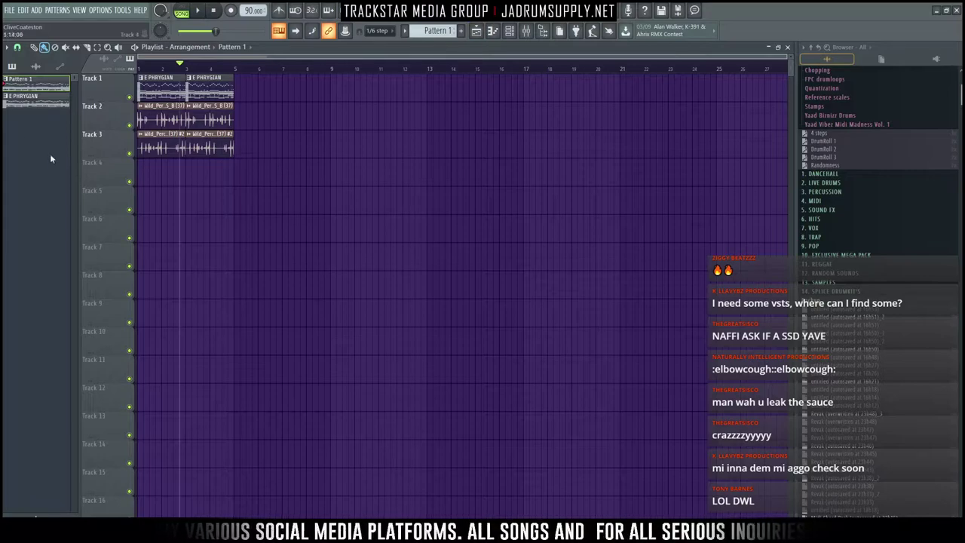
Step: Split Pattern 1 by channel and place all the resulting channel patterns on separate Playlist tracks below Track 3, starting at bar 1
{"action": "right_click", "coordinate": [21, 88]}
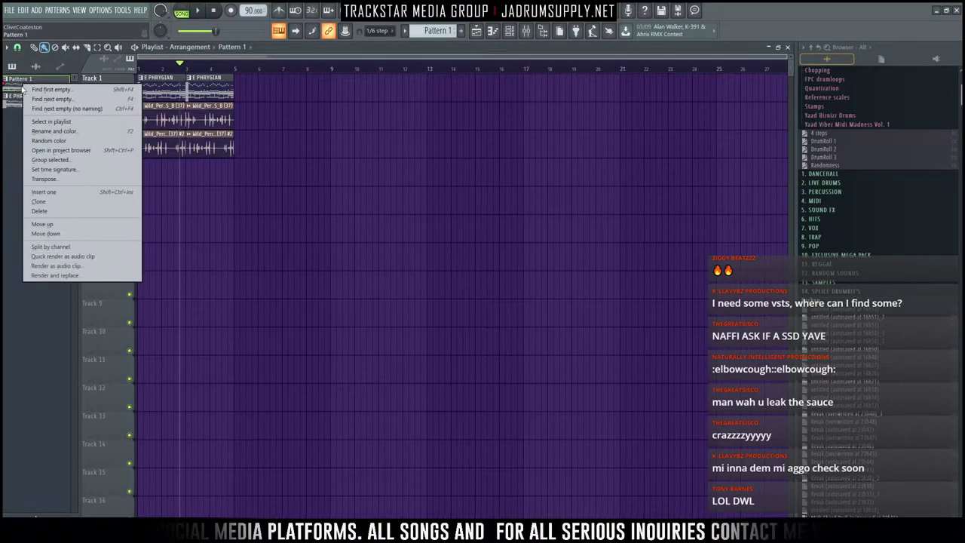
{"action": "left_click", "coordinate": [61, 246]}
{"action": "left_click", "coordinate": [50, 90], "text": "shift"}
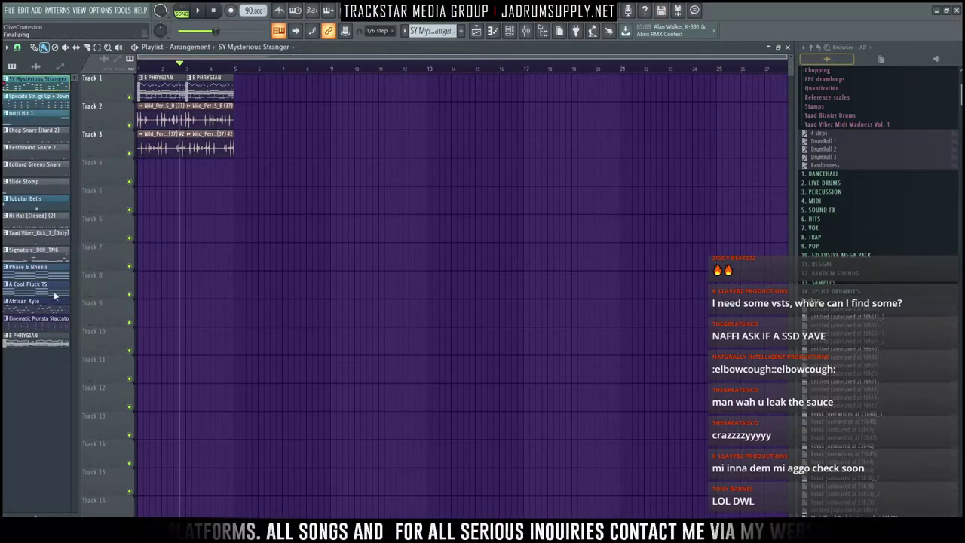
{"action": "left_click", "coordinate": [38, 324], "text": "shift"}
{"action": "left_click_drag", "start_coordinate": [42, 90], "coordinate": [110, 173]}
{"action": "right_click", "coordinate": [123, 133]}
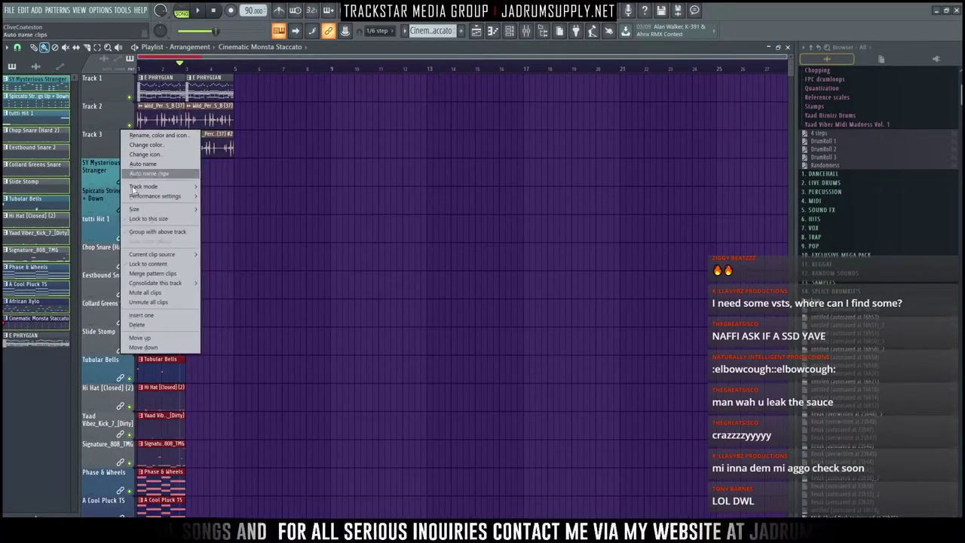
{"action": "left_click", "coordinate": [295, 183]}
Step: Delete both E PHRYGIAN clips from Track 1 and clear the clip selection
{"action": "right_click", "coordinate": [176, 90]}
{"action": "right_click", "coordinate": [213, 91]}
{"action": "scroll", "coordinate": [289, 321], "scroll_direction": "down", "scroll_amount": 5}
{"action": "left_click_drag", "start_coordinate": [311, 415], "coordinate": [149, 89]}
{"action": "scroll", "coordinate": [320, 317], "scroll_direction": "up", "scroll_amount": 3}
{"action": "left_click_drag", "start_coordinate": [157, 156], "coordinate": [147, 188]}
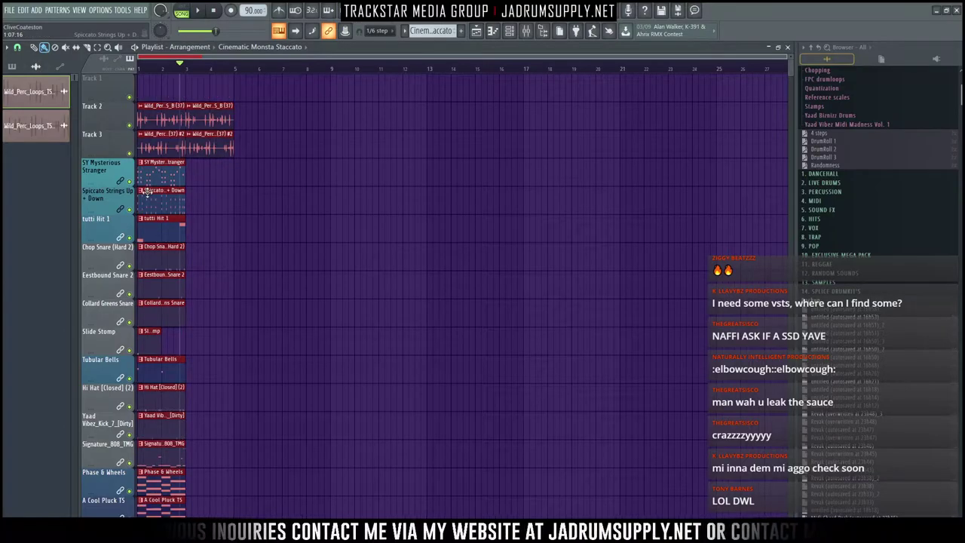
{"action": "left_click", "coordinate": [340, 151], "text": "ctrl"}
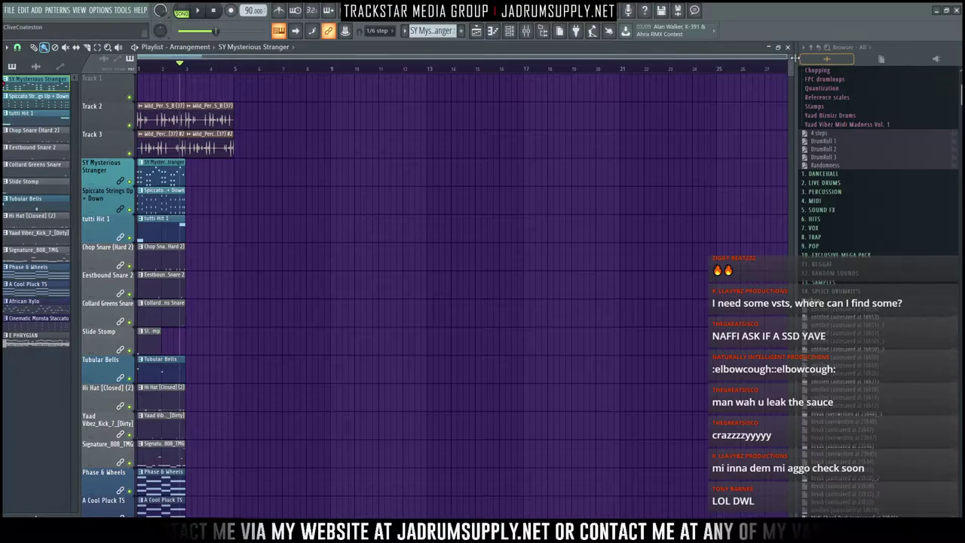
Step: Add the Female Tag v1 sample from the OFFICIAL PRODUCER TAGS folder to Track 1 at bar 1
{"action": "left_click", "coordinate": [811, 48]}
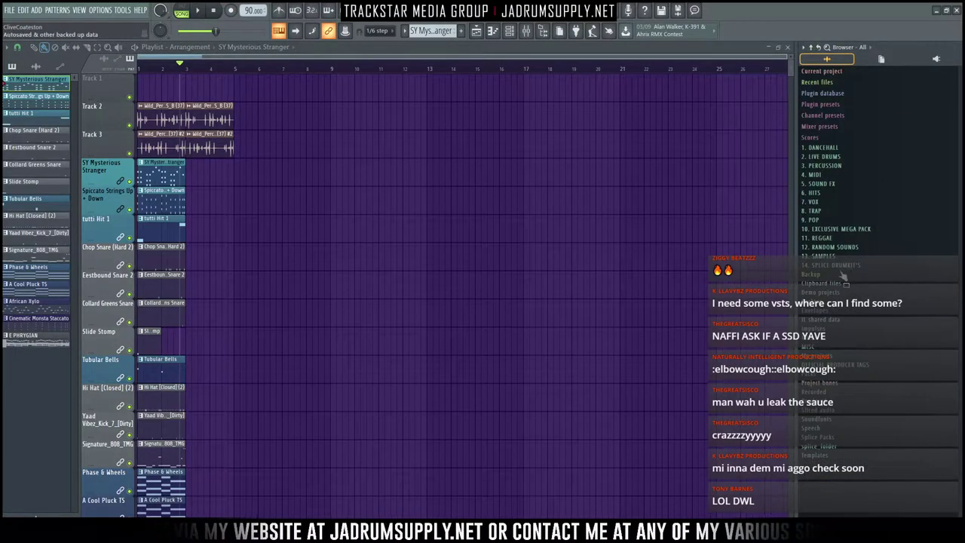
{"action": "left_click", "coordinate": [835, 366]}
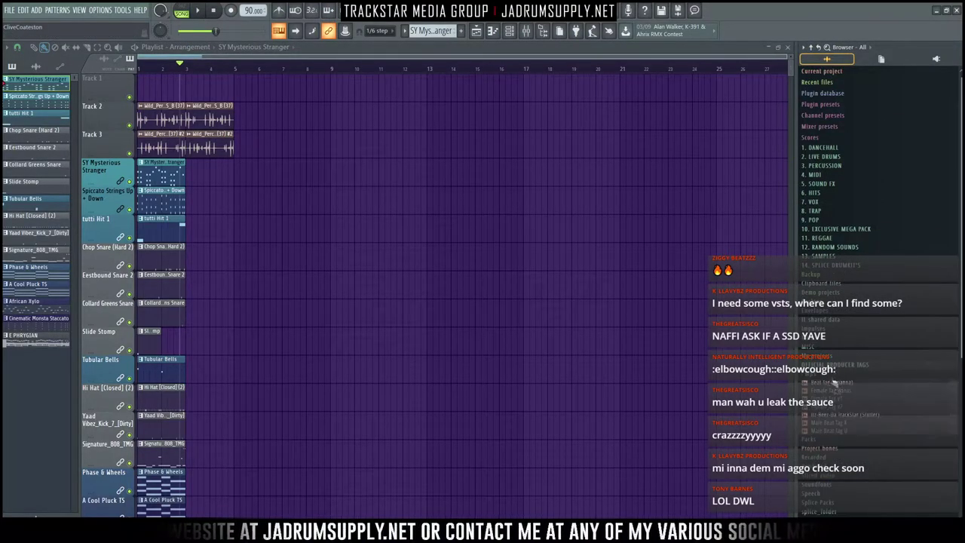
{"action": "left_click_drag", "start_coordinate": [829, 399], "coordinate": [148, 94]}
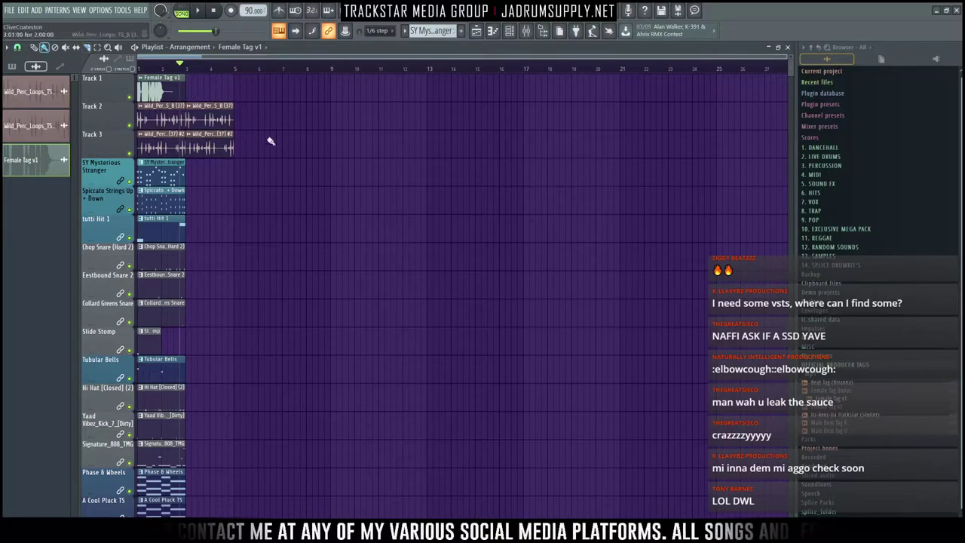
{"action": "right_click", "coordinate": [124, 76]}
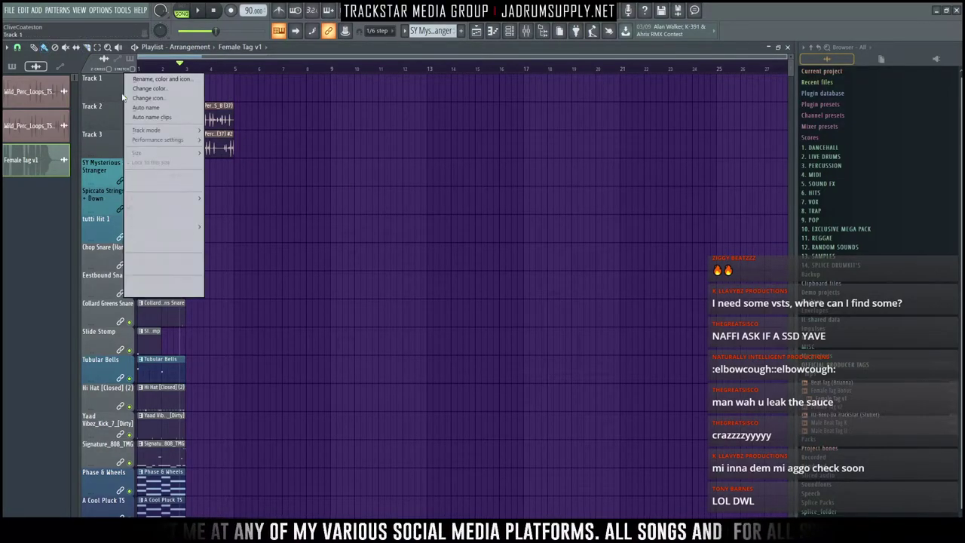
{"action": "left_click", "coordinate": [367, 207]}
Step: Move all the channel pattern clips together so they start at bar 5
{"action": "right_click", "coordinate": [294, 259], "text": "ctrl"}
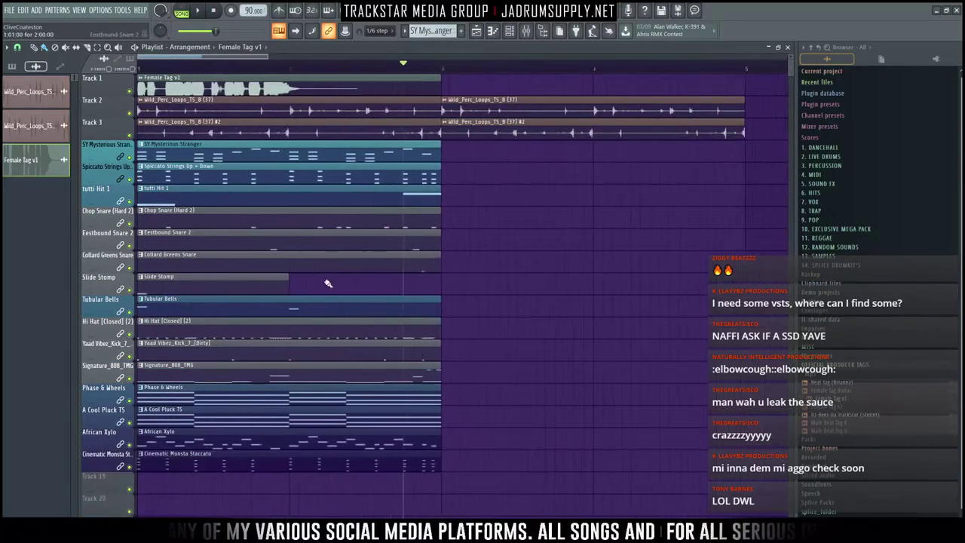
{"action": "scroll", "coordinate": [416, 76], "scroll_direction": "down", "scroll_amount": 2}
{"action": "left_click_drag", "start_coordinate": [342, 474], "coordinate": [137, 207]}
{"action": "left_click_drag", "start_coordinate": [346, 474], "coordinate": [505, 151]}
Step: Add SY Mysterious Stranger, Spiccato Strings Up + Down and Cinematic Monsta Staccato clips at bars 1 and 3 on their own tracks
{"action": "left_click", "coordinate": [545, 162]}
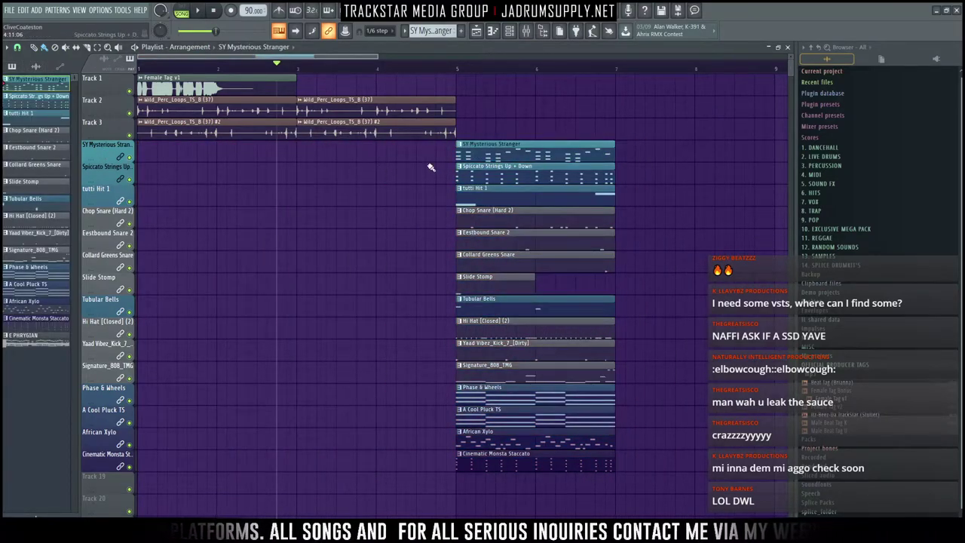
{"action": "left_click_drag", "start_coordinate": [422, 156], "coordinate": [257, 155]}
{"action": "left_click", "coordinate": [515, 190]}
{"action": "left_click", "coordinate": [515, 175]}
{"action": "left_click_drag", "start_coordinate": [408, 178], "coordinate": [256, 178]}
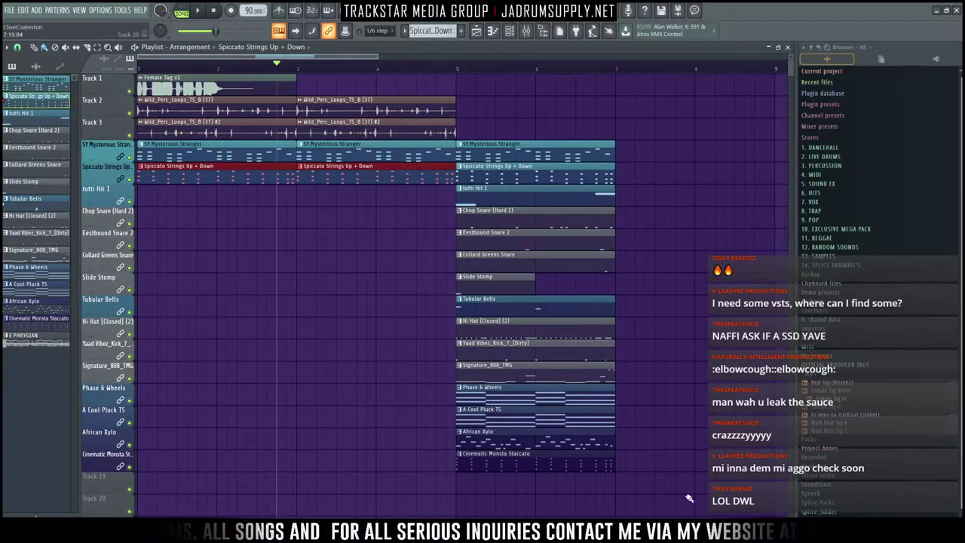
{"action": "left_click", "coordinate": [496, 456]}
{"action": "left_click_drag", "start_coordinate": [431, 455], "coordinate": [51, 460]}
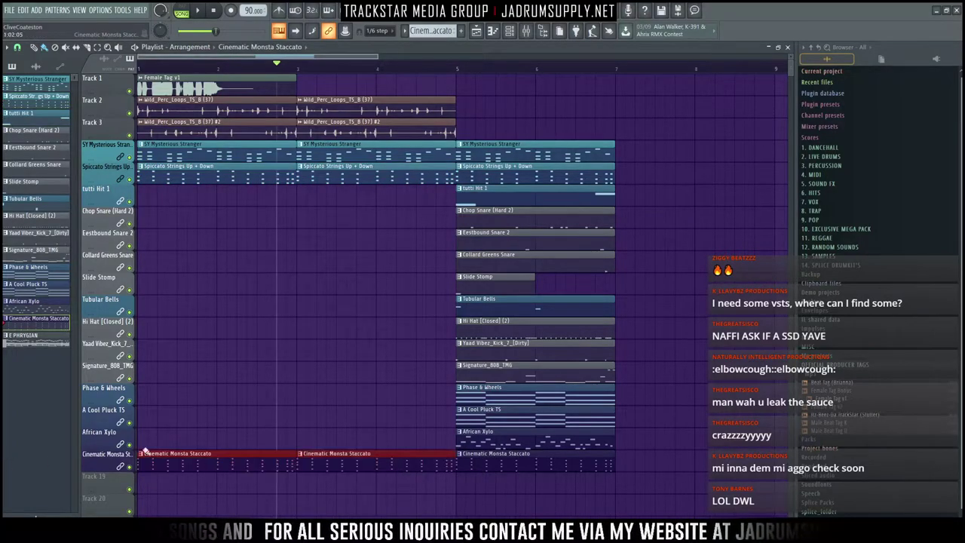
Step: Add Phase & Wheels and tutti Hit 1 clips at bar 3, Tubular Bells at bars 1 and 3, and Slide Stomp at bars 3 and 4
{"action": "left_click", "coordinate": [490, 399]}
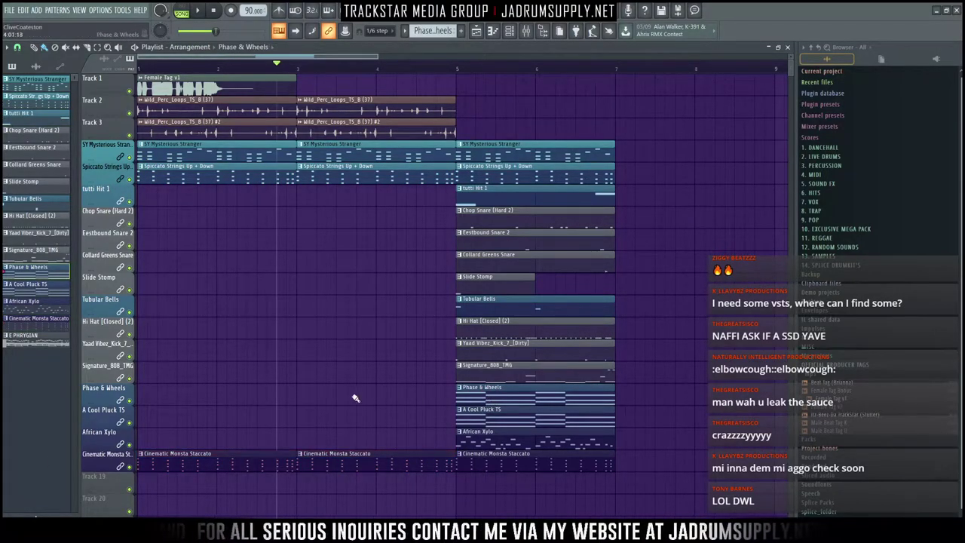
{"action": "left_click", "coordinate": [388, 397]}
{"action": "left_click", "coordinate": [494, 303]}
{"action": "left_click", "coordinate": [385, 307]}
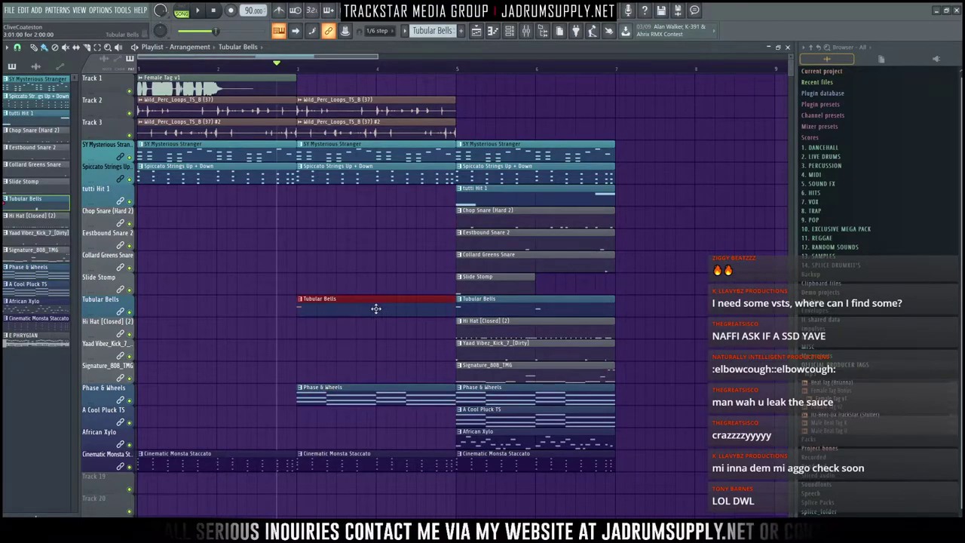
{"action": "left_click", "coordinate": [140, 300]}
{"action": "left_click", "coordinate": [473, 279]}
{"action": "left_click_drag", "start_coordinate": [380, 278], "coordinate": [300, 278]}
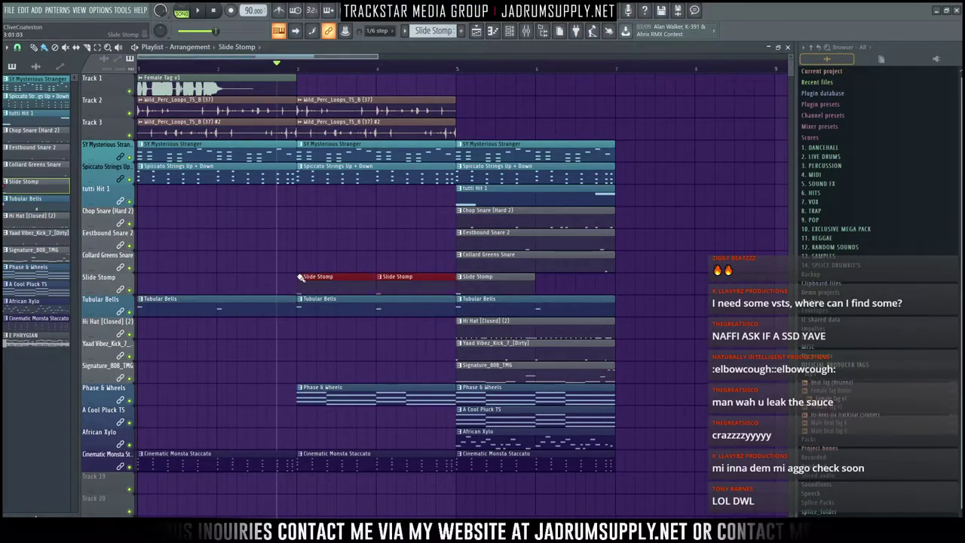
{"action": "left_click", "coordinate": [480, 208]}
{"action": "left_click", "coordinate": [323, 199]}
Step: Check the Female Tag v1 sample's channel settings and play the arrangement from the start through the intro
{"action": "left_click", "coordinate": [220, 12]}
{"action": "key", "text": "space"}
{"action": "key", "text": "space"}
{"action": "left_click", "coordinate": [202, 86]}
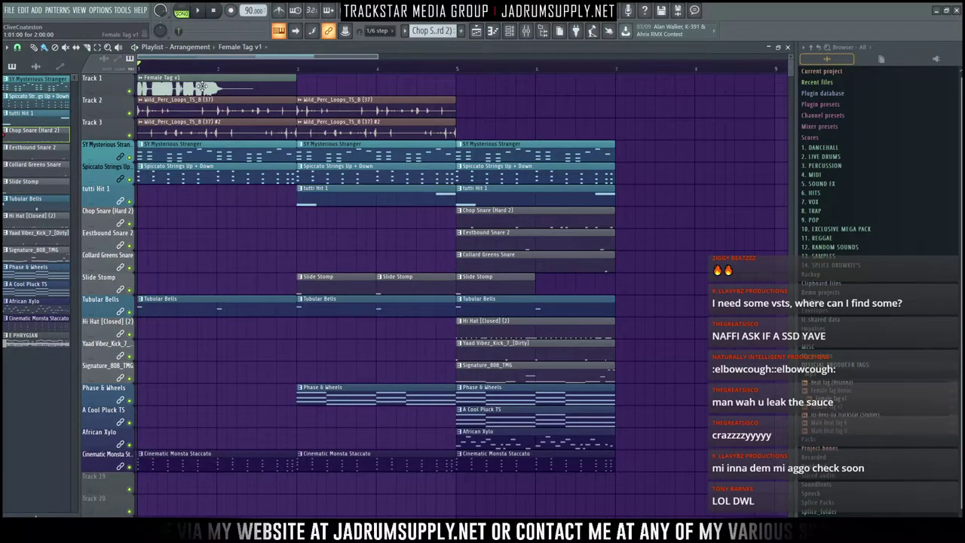
{"action": "double_click", "coordinate": [202, 86]}
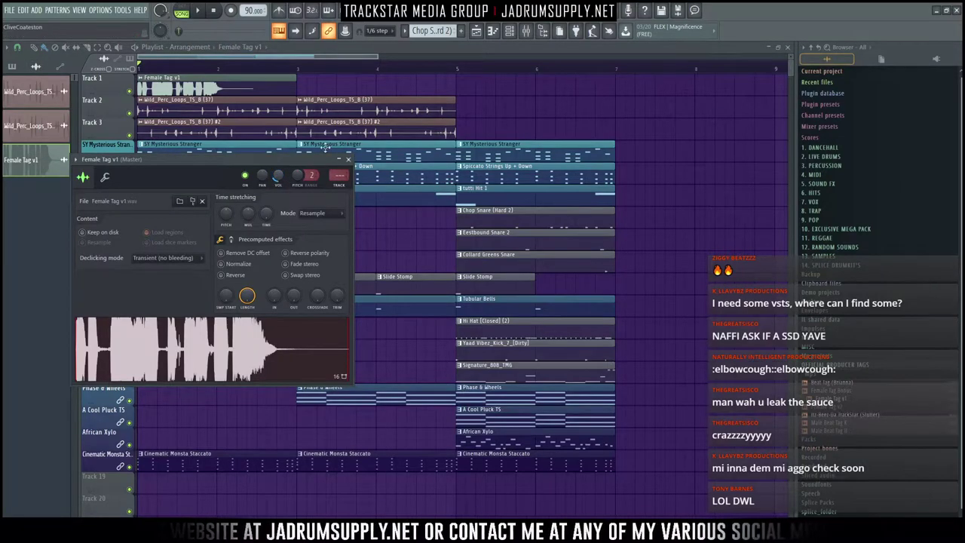
{"action": "left_click", "coordinate": [348, 159]}
{"action": "key", "text": "space"}
{"action": "scroll", "coordinate": [431, 74], "scroll_direction": "down", "scroll_amount": 3}
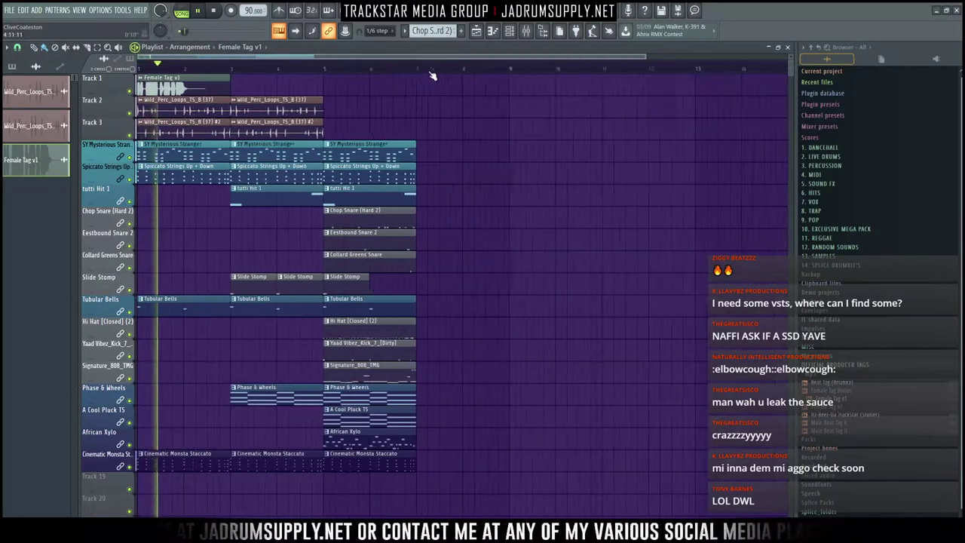
{"action": "scroll", "coordinate": [432, 75], "scroll_direction": "down", "scroll_amount": 2}
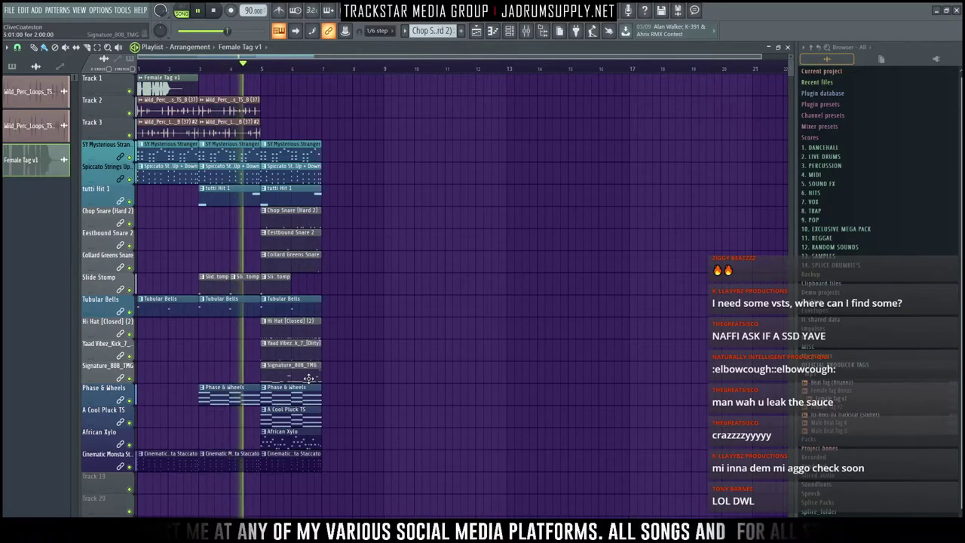
{"action": "key", "text": "space"}
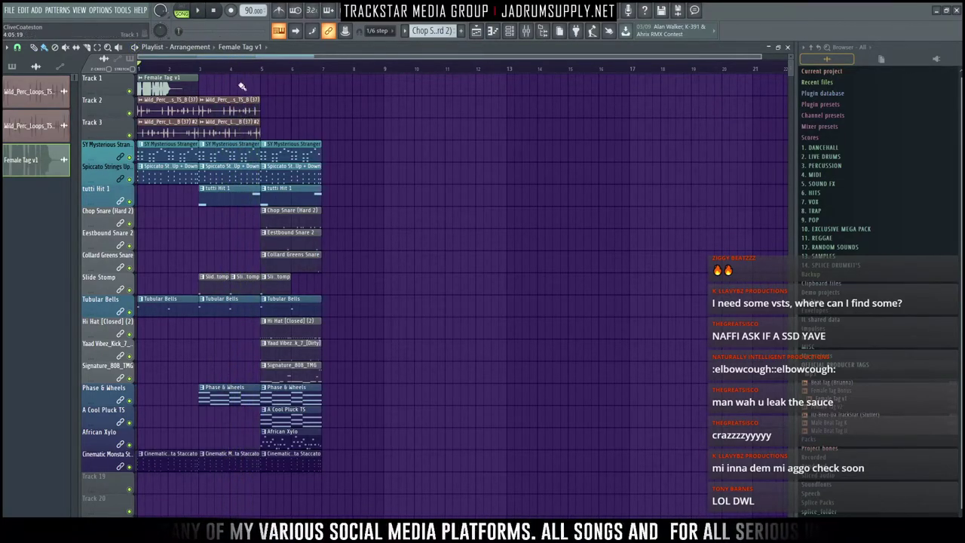
Step: Select the second half of bar 4 on the timeline and add a Chop Snare (Hard 2) clip at bar 3
{"action": "left_click_drag", "start_coordinate": [238, 65], "coordinate": [261, 72]}
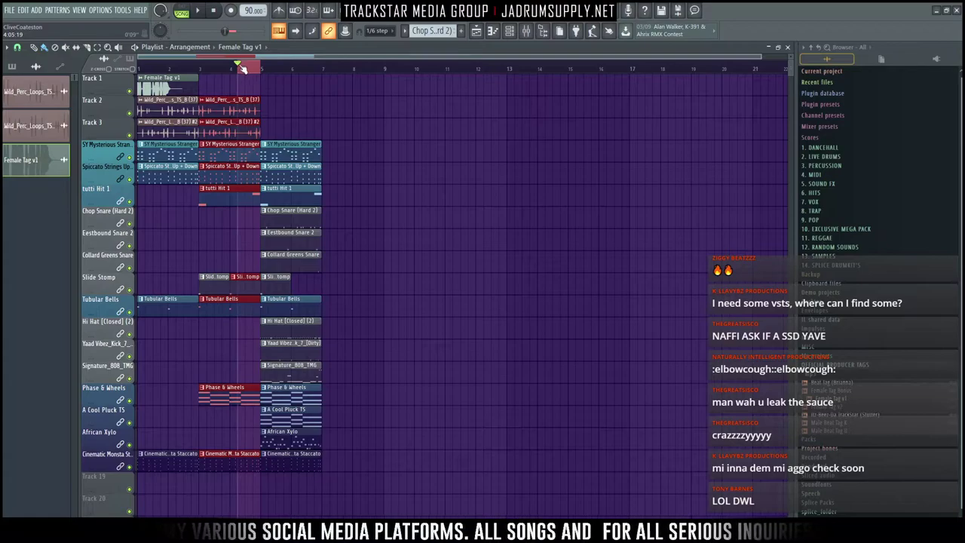
{"action": "left_click", "coordinate": [243, 67]}
{"action": "scroll", "coordinate": [319, 151], "scroll_direction": "down", "scroll_amount": 5}
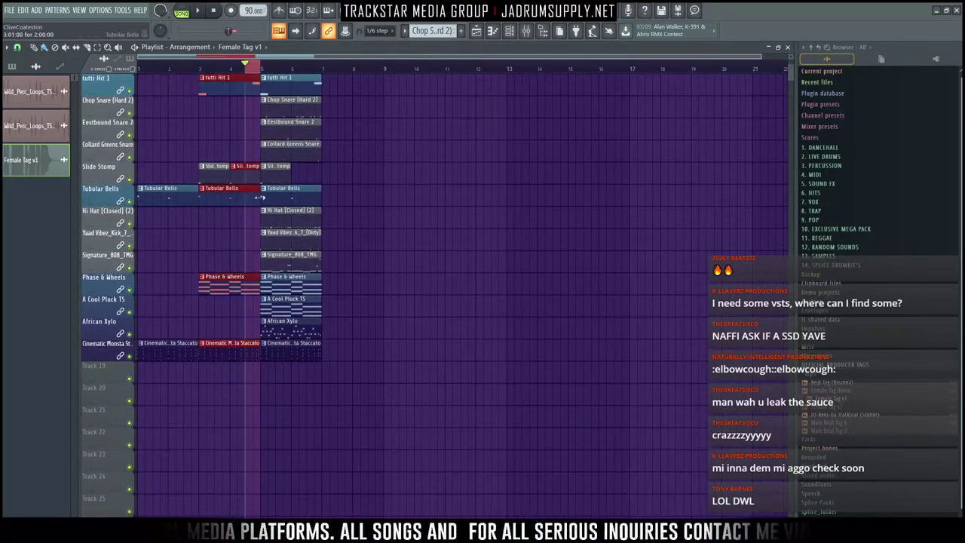
{"action": "left_click_drag", "start_coordinate": [280, 114], "coordinate": [222, 108]}
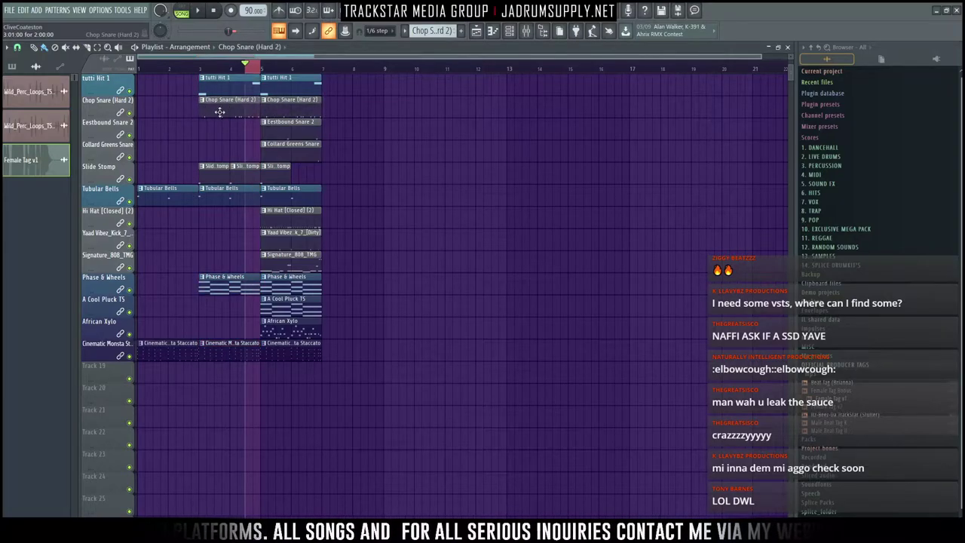
Step: Insert a track below Chop Snare (Hard 2) and move the bar 3 clip there, trimmed to the second half of bar 4 and made unique
{"action": "right_click", "coordinate": [98, 122]}
{"action": "left_click", "coordinate": [132, 304]}
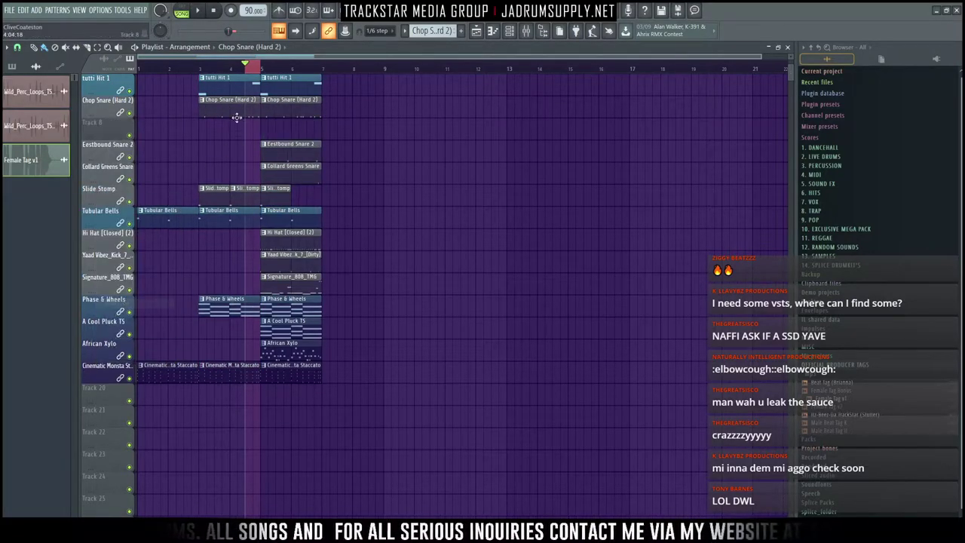
{"action": "left_click_drag", "start_coordinate": [216, 110], "coordinate": [246, 139]}
{"action": "left_click", "coordinate": [250, 123]}
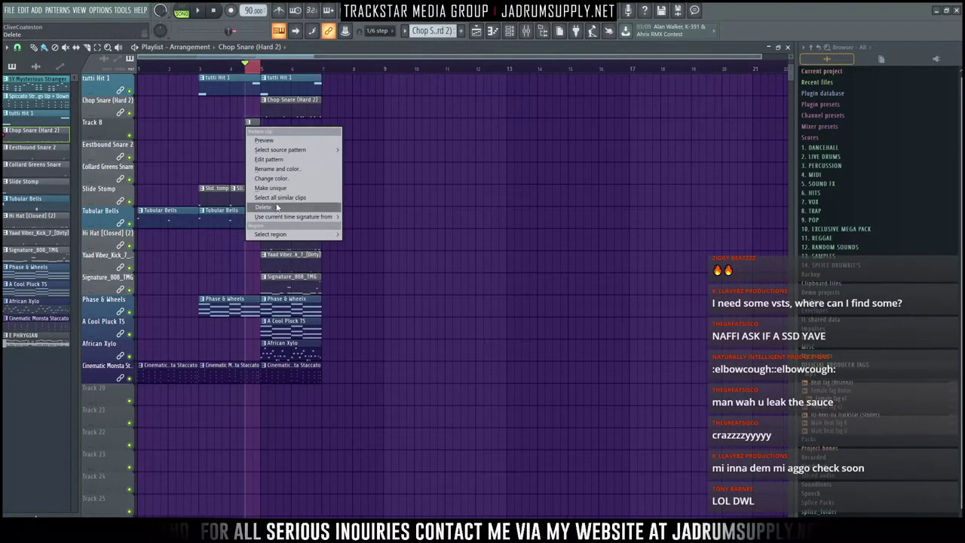
{"action": "left_click", "coordinate": [260, 189]}
Step: Raise the first note of the trimmed snare clip's pattern to C6, add two C6 notes around step 5 and play it
{"action": "double_click", "coordinate": [254, 136]}
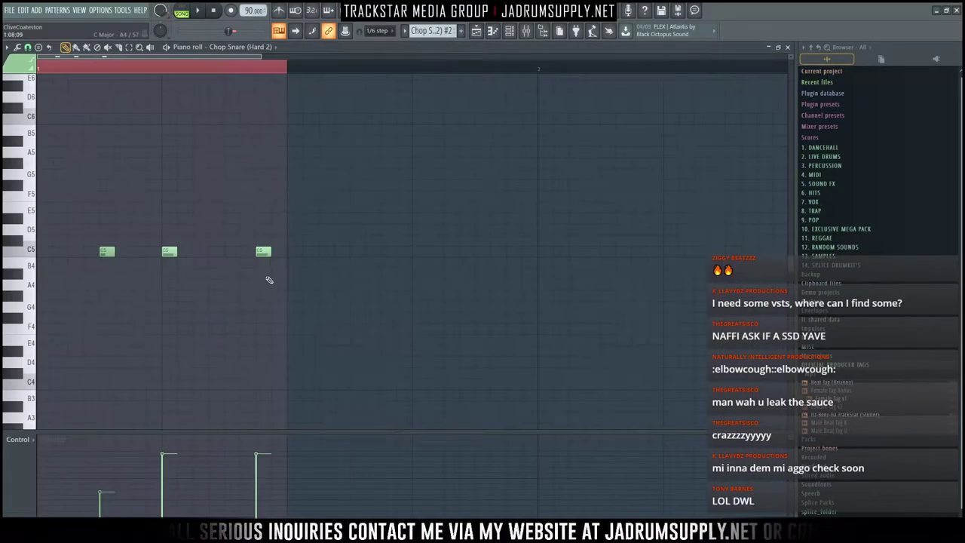
{"action": "left_click_drag", "start_coordinate": [107, 252], "coordinate": [108, 118]}
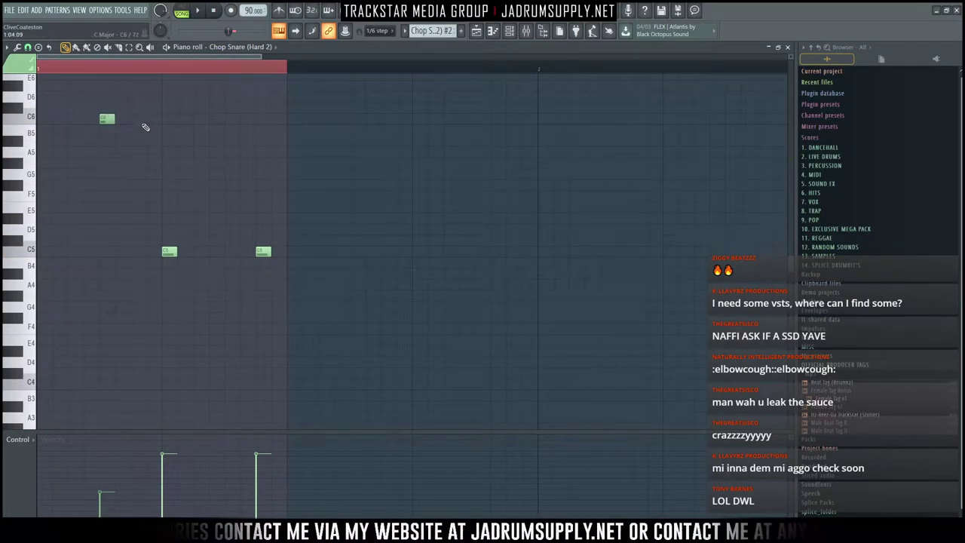
{"action": "left_click", "coordinate": [149, 119]}
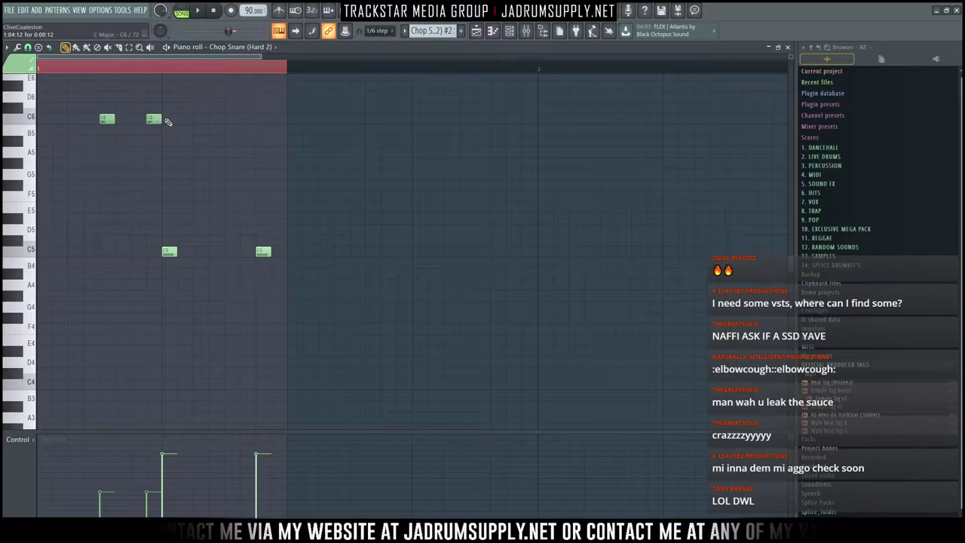
{"action": "key", "text": "space"}
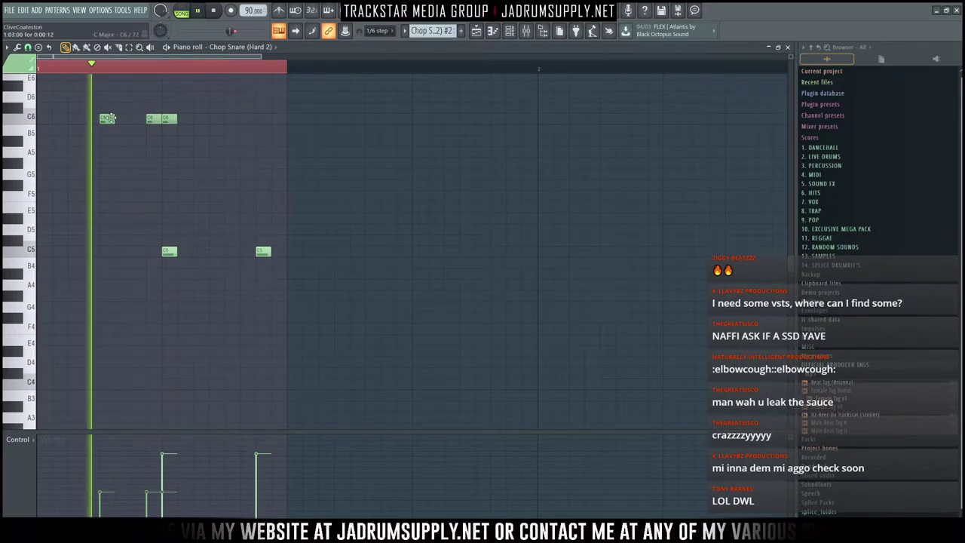
{"action": "key", "text": "space"}
Step: Rearrange the C6 snare notes to steps 1, 3 and 4, removing the two around step 5
{"action": "left_click_drag", "start_coordinate": [107, 119], "coordinate": [4, 111]}
{"action": "key", "text": "shift+3"}
{"action": "left_click_drag", "start_coordinate": [44, 180], "coordinate": [43, 190]}
{"action": "left_click", "coordinate": [104, 189]}
{"action": "left_click", "coordinate": [136, 188]}
{"action": "right_click", "coordinate": [154, 187]}
{"action": "right_click", "coordinate": [169, 187]}
{"action": "key", "text": "space"}
Step: Move the first C5 note to A5 at step 7, add an A5 note at step 6 and delete the remaining C5 note
{"action": "left_click", "coordinate": [169, 317]}
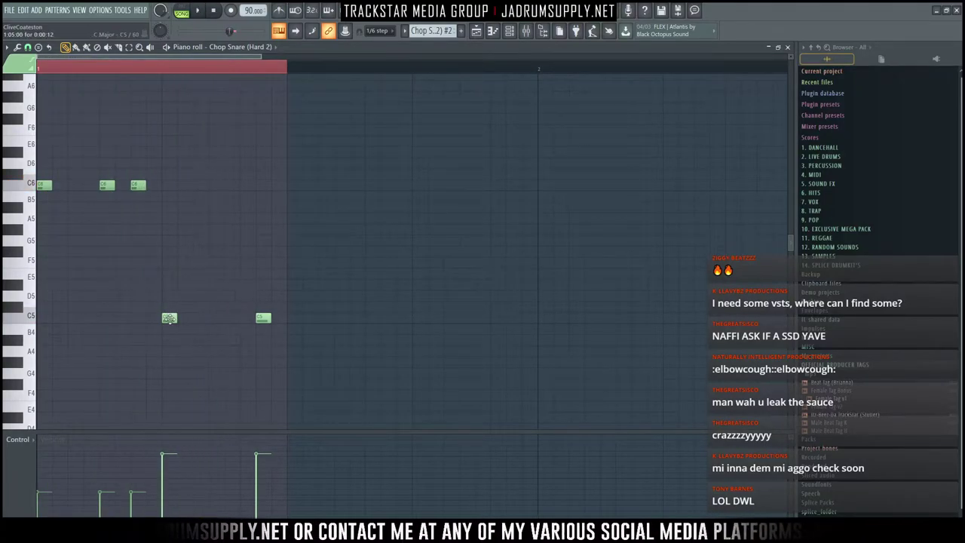
{"action": "left_click_drag", "start_coordinate": [169, 317], "coordinate": [218, 224]}
{"action": "key", "text": "space"}
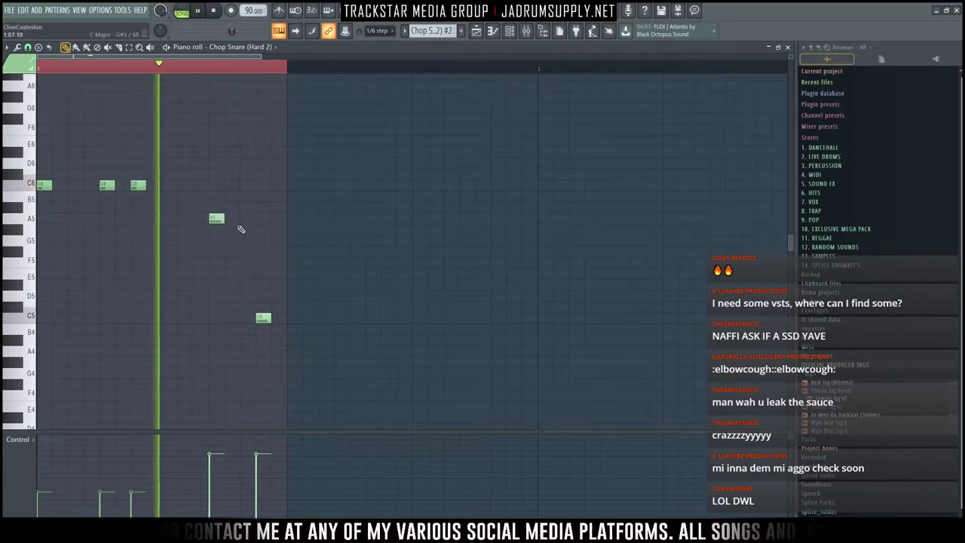
{"action": "left_click_drag", "start_coordinate": [218, 220], "coordinate": [233, 220]}
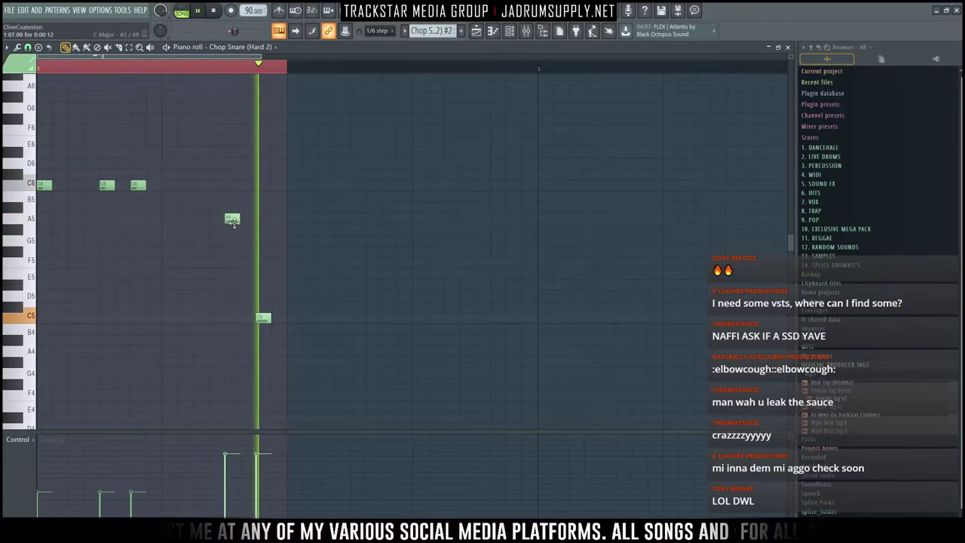
{"action": "left_click", "coordinate": [196, 219]}
{"action": "right_click", "coordinate": [263, 317]}
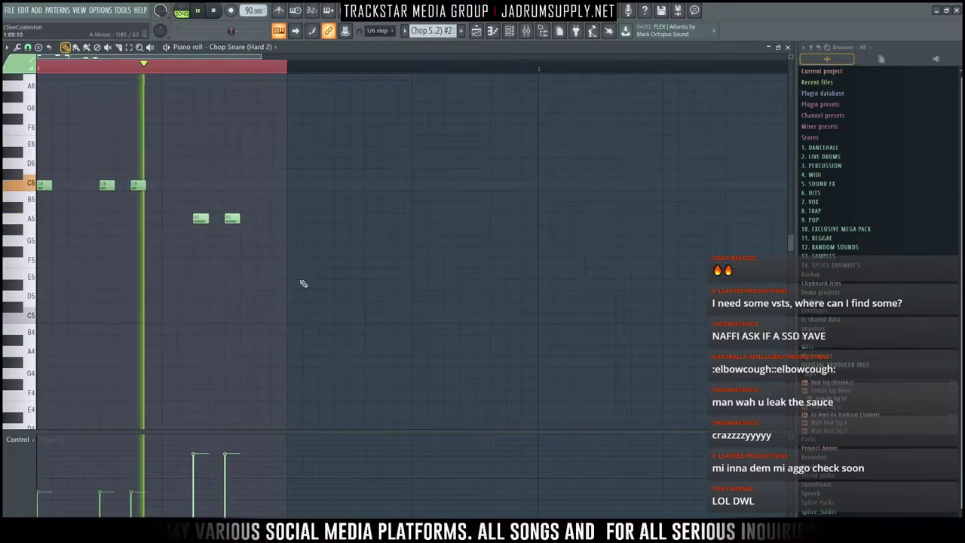
Step: Select all notes of the snare fill and raise their velocities to the same level
{"action": "key", "text": "space"}
{"action": "scroll", "coordinate": [362, 296], "scroll_direction": "up", "scroll_amount": 2}
{"action": "key", "text": "ctrl+a"}
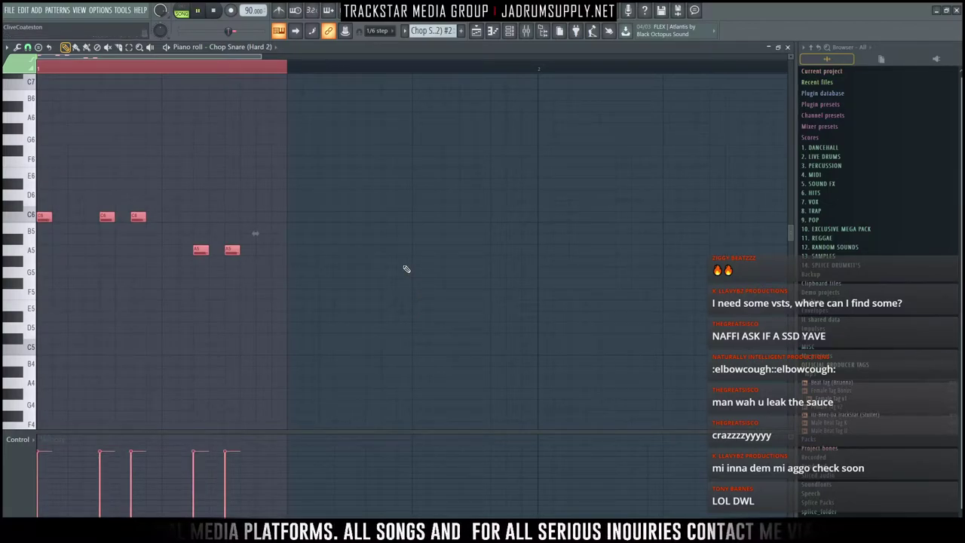
Step: Give the snare fill's notes a descending fine pitch, from above centre on the first note to near -1200 cents on the last, and play it
{"action": "key", "text": "space"}
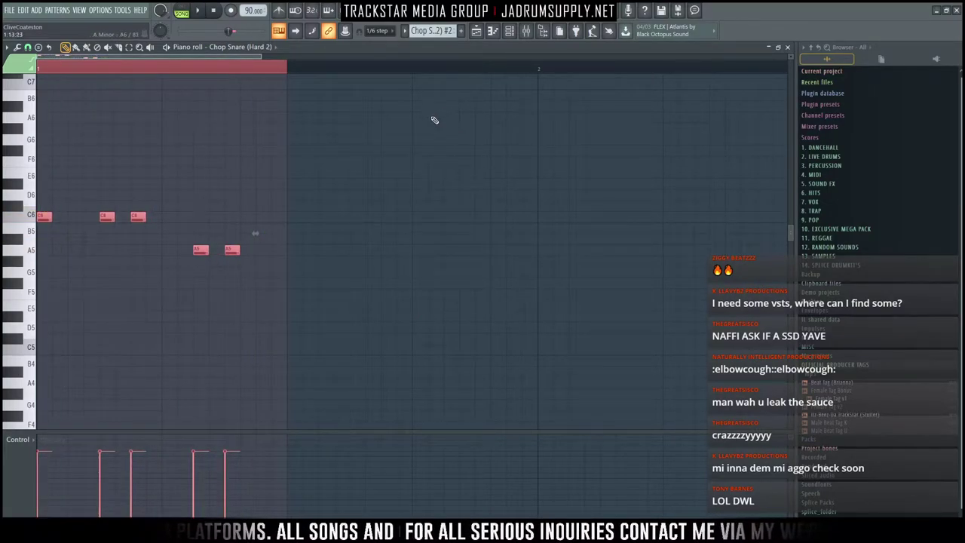
{"action": "left_click", "coordinate": [27, 449]}
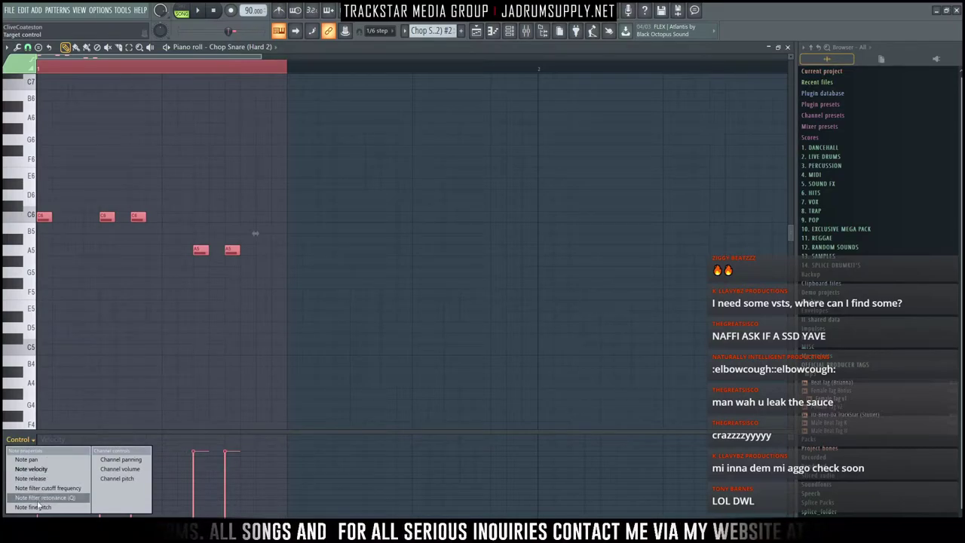
{"action": "left_click", "coordinate": [45, 507]}
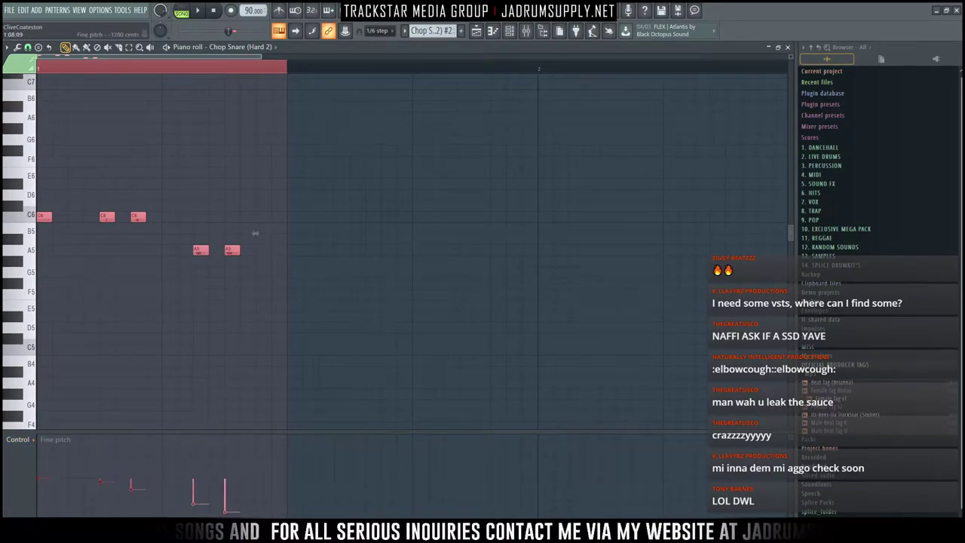
{"action": "key", "text": "space"}
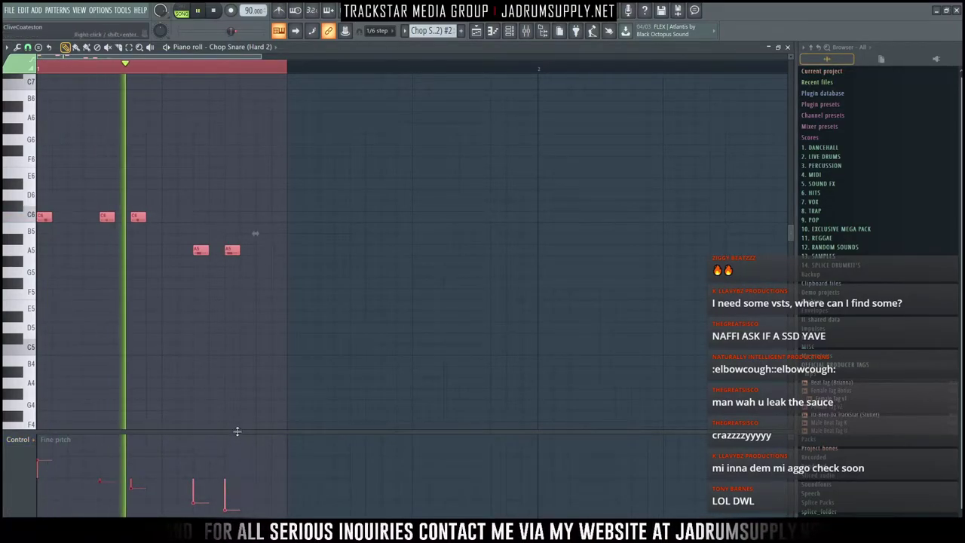
{"action": "key", "text": "space"}
{"action": "key", "text": "ctrl+d"}
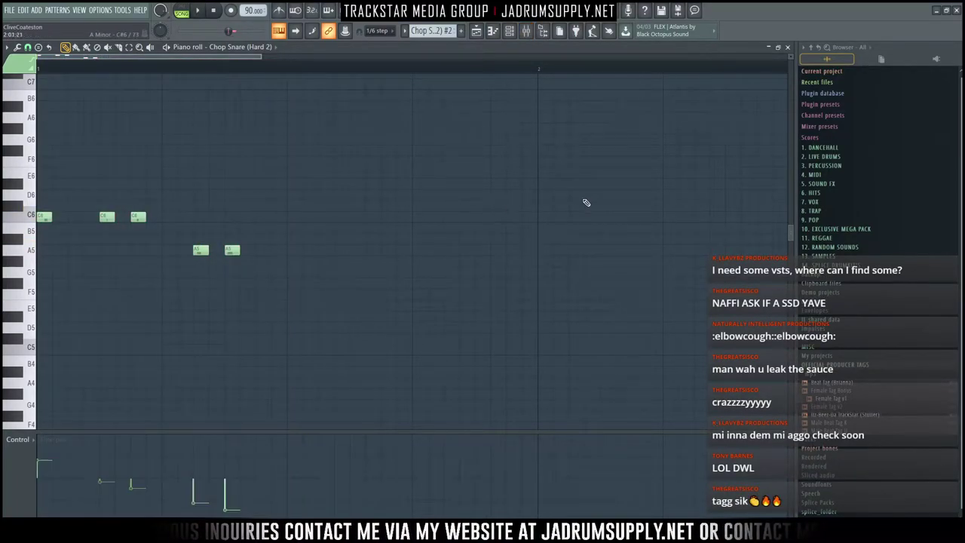
Step: Return to the Playlist and insert an empty track above the Chop Snare (Hard 2) track
{"action": "left_click", "coordinate": [509, 31]}
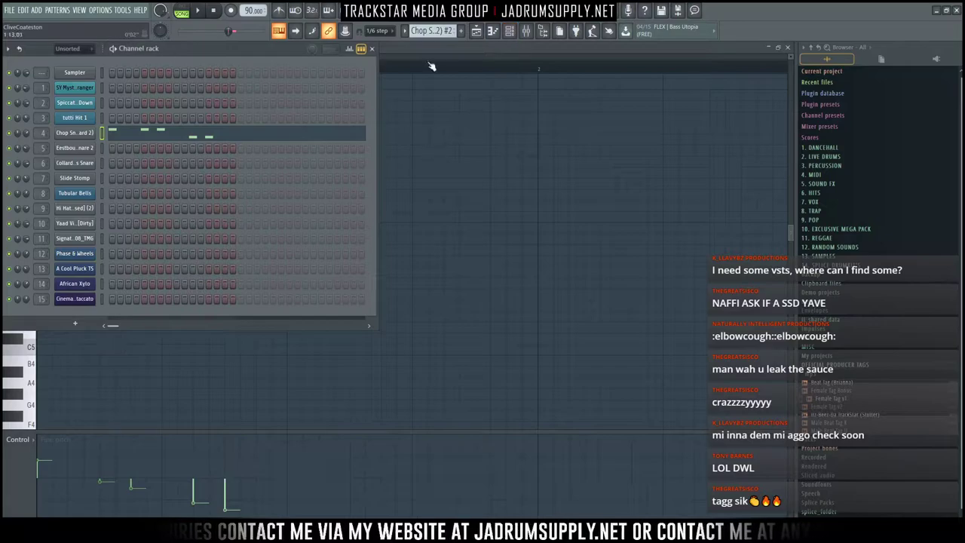
{"action": "left_click", "coordinate": [477, 32]}
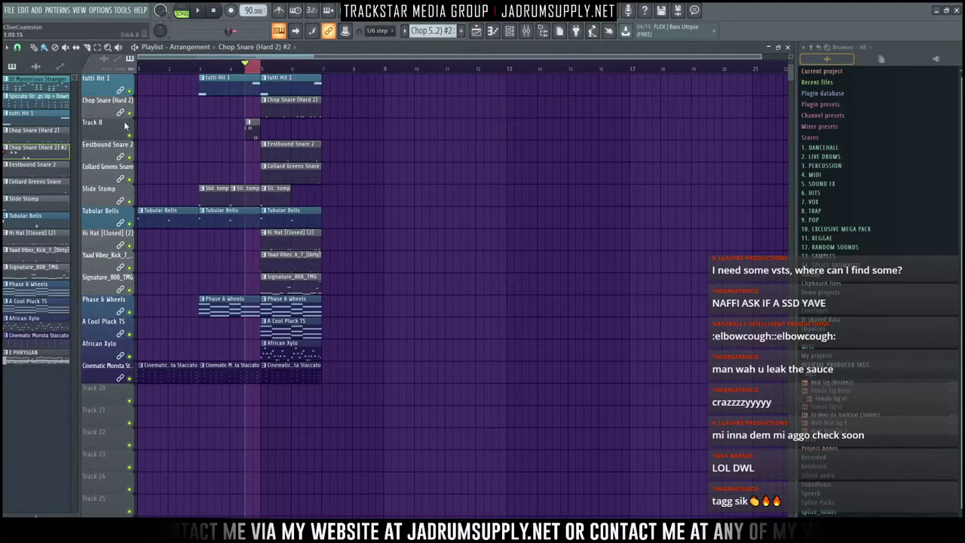
{"action": "right_click", "coordinate": [101, 107]}
{"action": "left_click", "coordinate": [144, 282]}
Step: Name the new track SNARE'S and colour it black
{"action": "right_click", "coordinate": [105, 107]}
{"action": "left_click", "coordinate": [151, 101]}
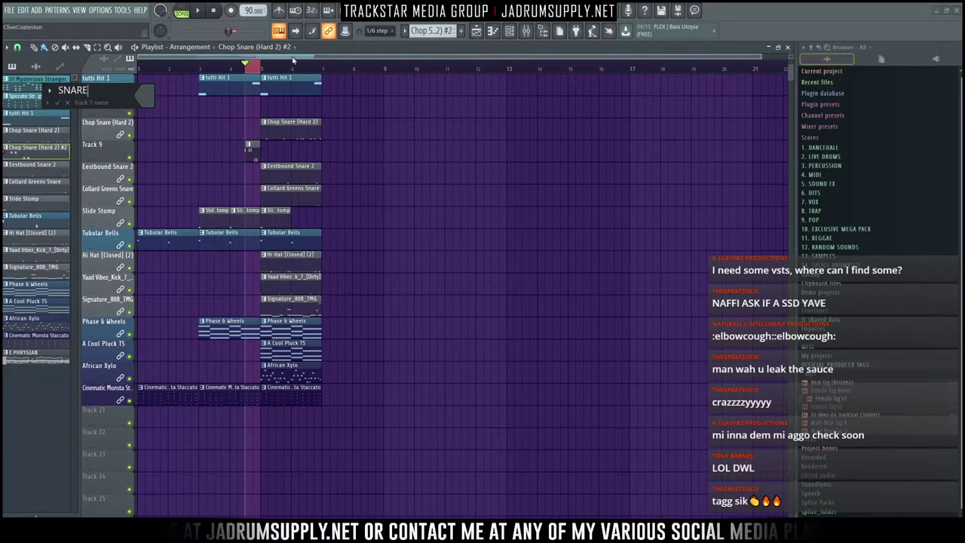
{"action": "left_click", "coordinate": [146, 94]}
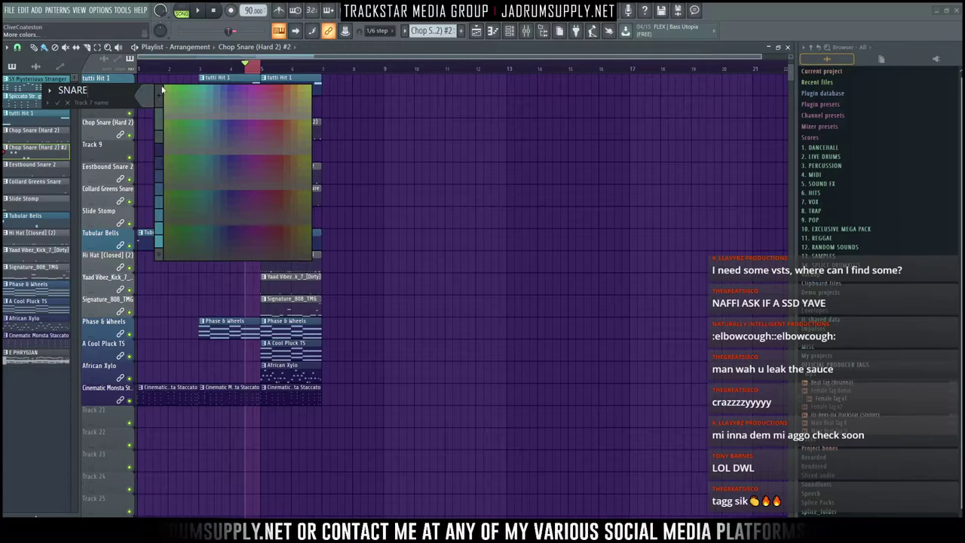
{"action": "right_click", "coordinate": [161, 90]}
{"action": "left_click", "coordinate": [379, 212]}
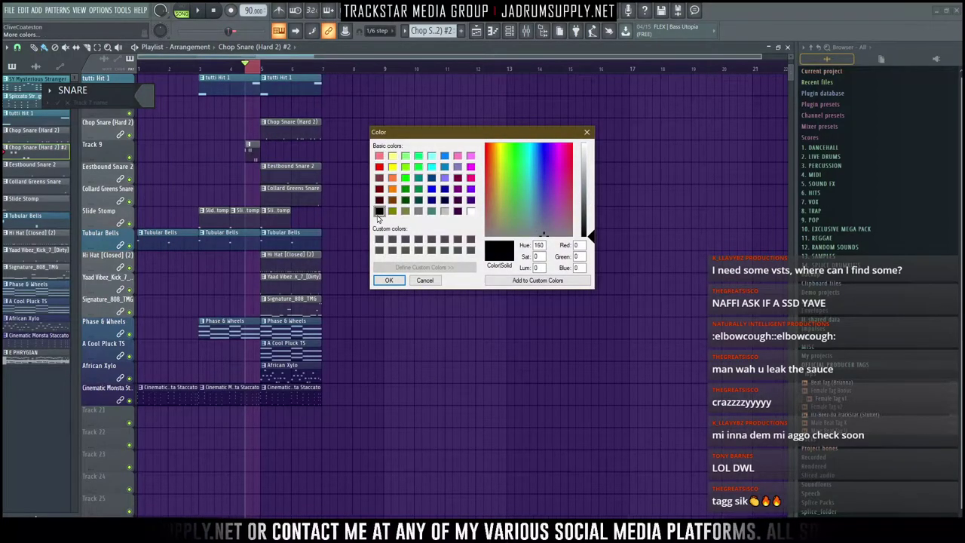
{"action": "left_click", "coordinate": [388, 280]}
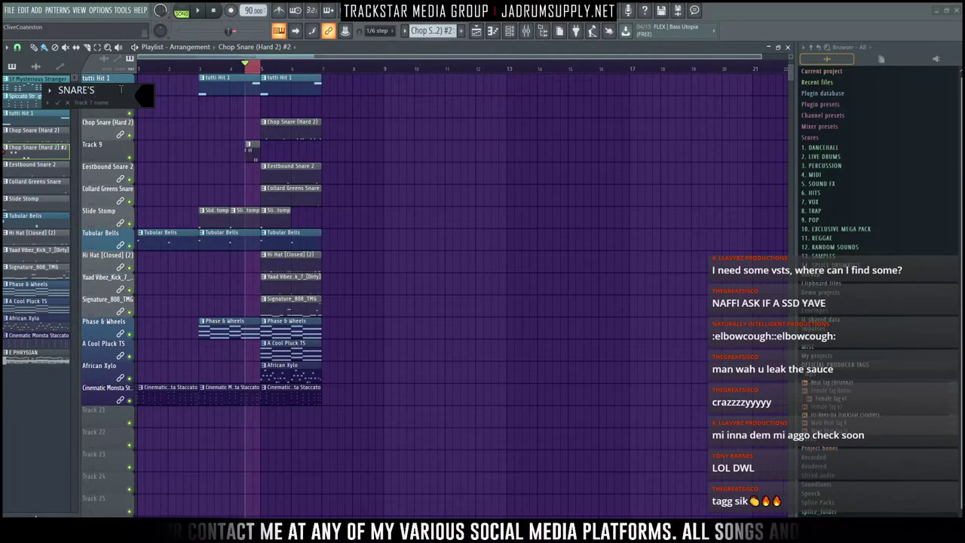
{"action": "key", "text": "Return"}
Step: Shrink the SNARE'S track, group both Chop Snare tracks under it with the fill's track locked to content, and collapse the group
{"action": "left_click_drag", "start_coordinate": [112, 117], "coordinate": [109, 75]}
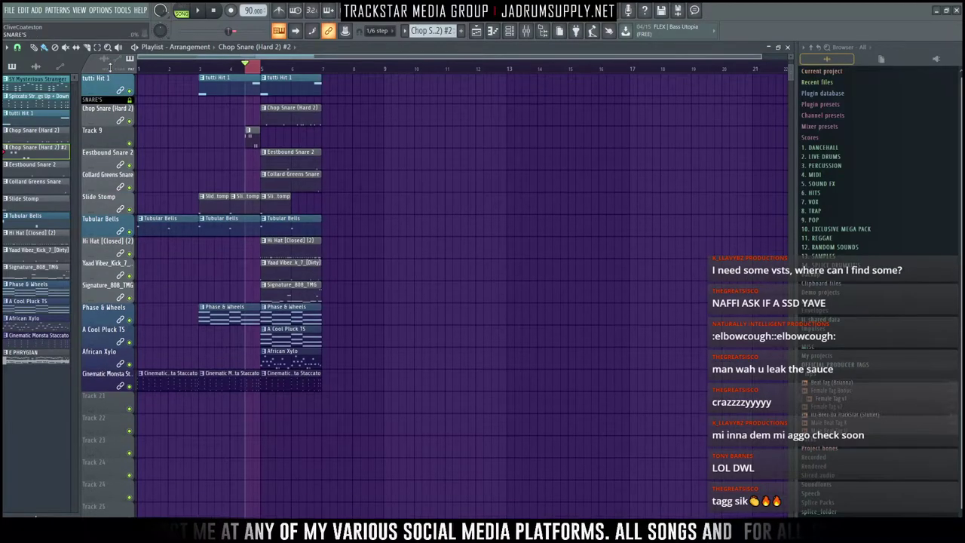
{"action": "right_click", "coordinate": [111, 131]}
{"action": "left_click", "coordinate": [149, 261]}
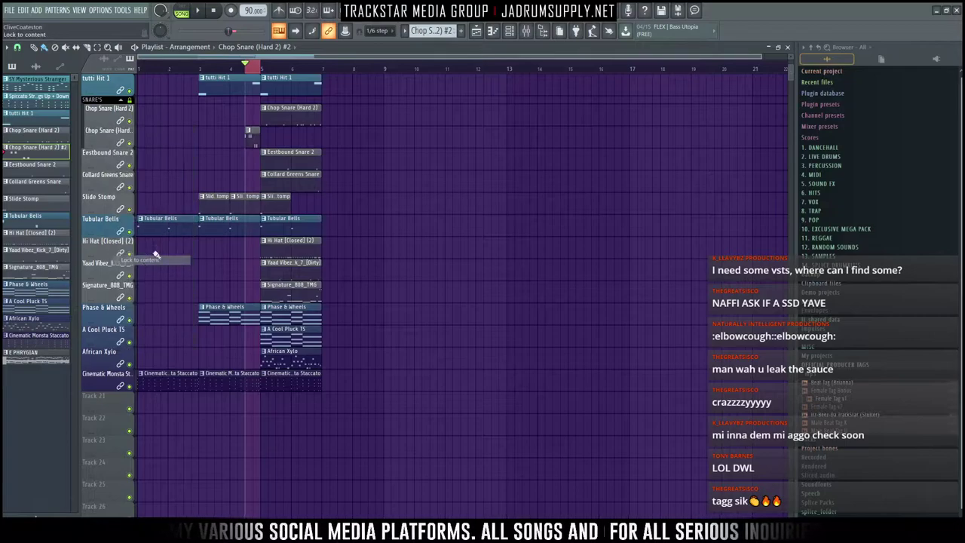
{"action": "left_click", "coordinate": [120, 101]}
Step: Insert an empty track above the Female Tag track in the Playlist
{"action": "right_click", "coordinate": [240, 216], "text": "ctrl"}
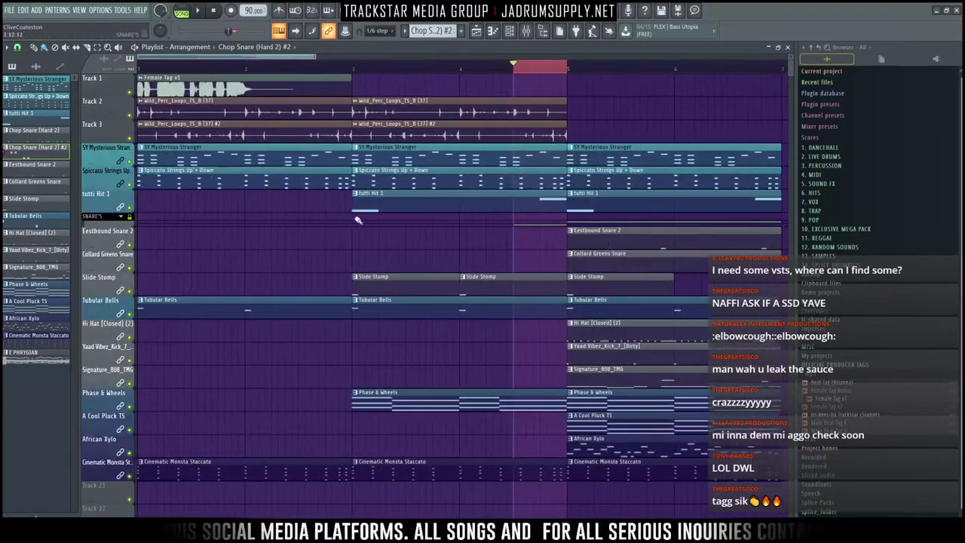
{"action": "scroll", "coordinate": [319, 71], "scroll_direction": "down", "scroll_amount": 5}
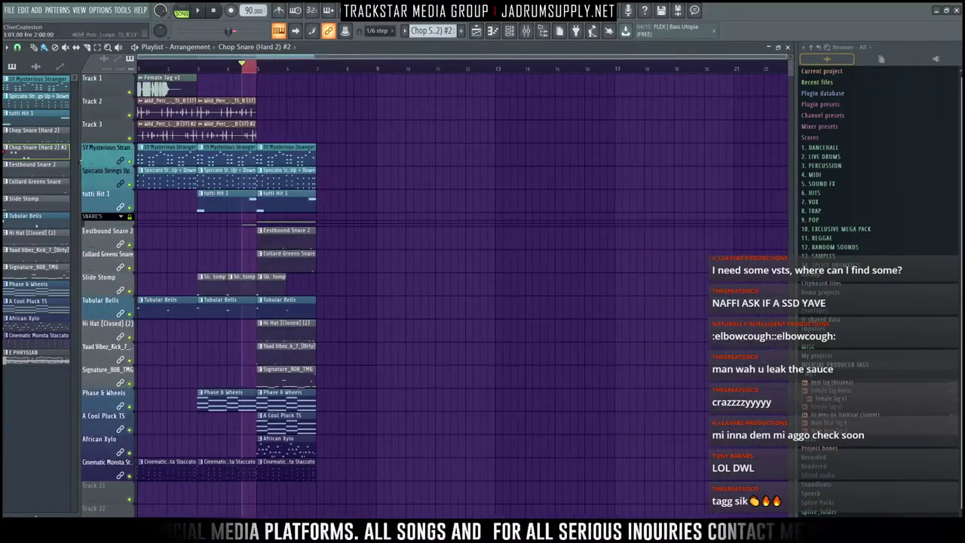
{"action": "right_click", "coordinate": [113, 76]}
{"action": "mouse_move", "coordinate": [151, 153]}
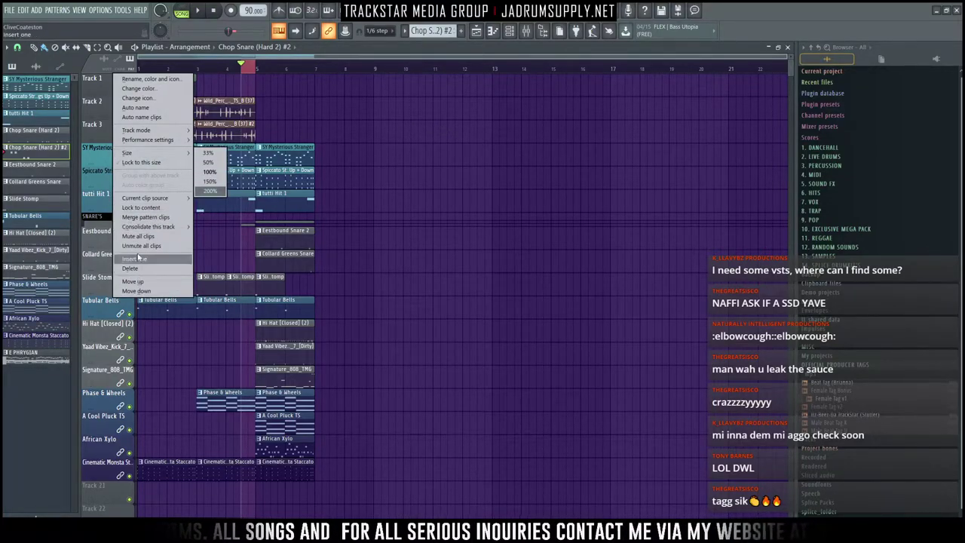
{"action": "left_click", "coordinate": [135, 259]}
Step: Name the new first track PERC'S & FX and colour it black
{"action": "right_click", "coordinate": [126, 75]}
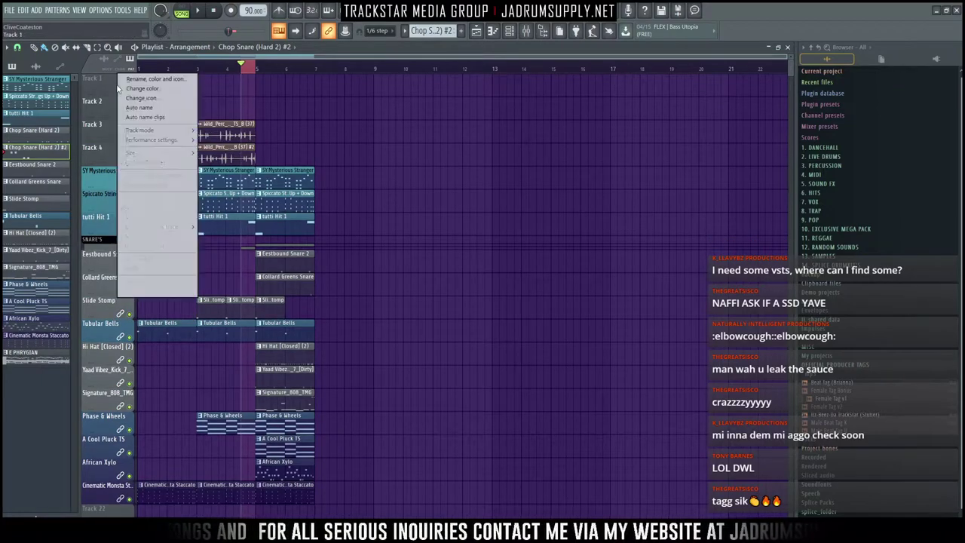
{"action": "left_click", "coordinate": [166, 79]}
{"action": "type", "text": "PERC'S & FX"}
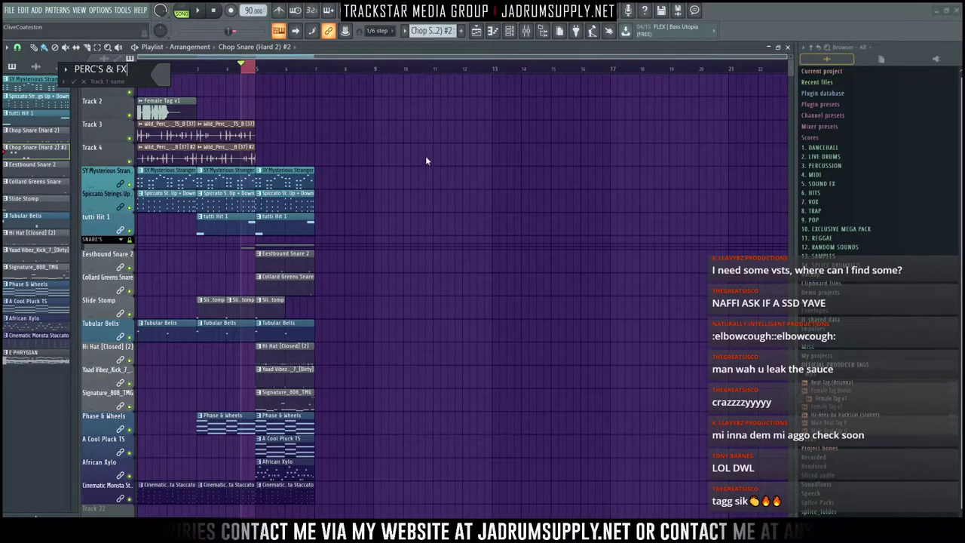
{"action": "left_click", "coordinate": [155, 73]}
{"action": "left_click", "coordinate": [171, 70]}
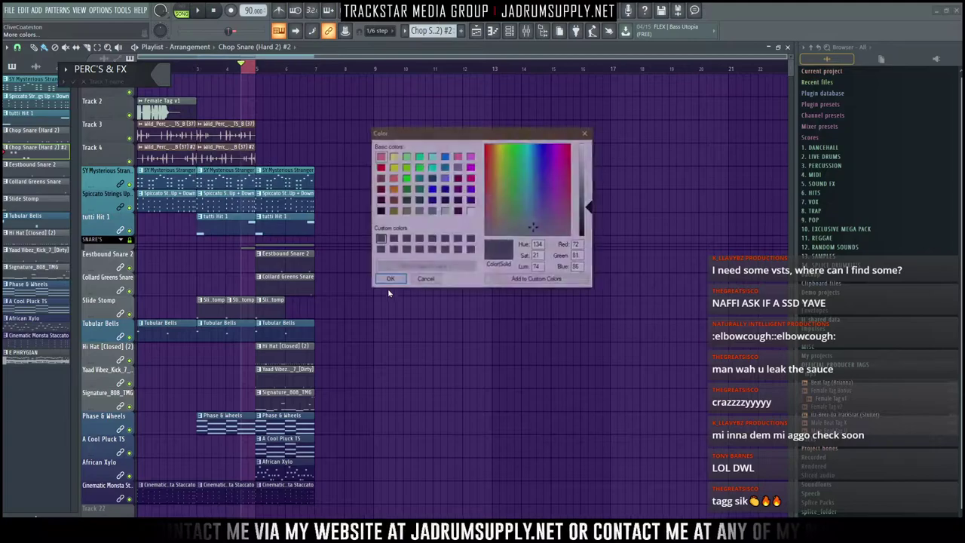
{"action": "left_click", "coordinate": [379, 211]}
{"action": "left_click", "coordinate": [390, 281]}
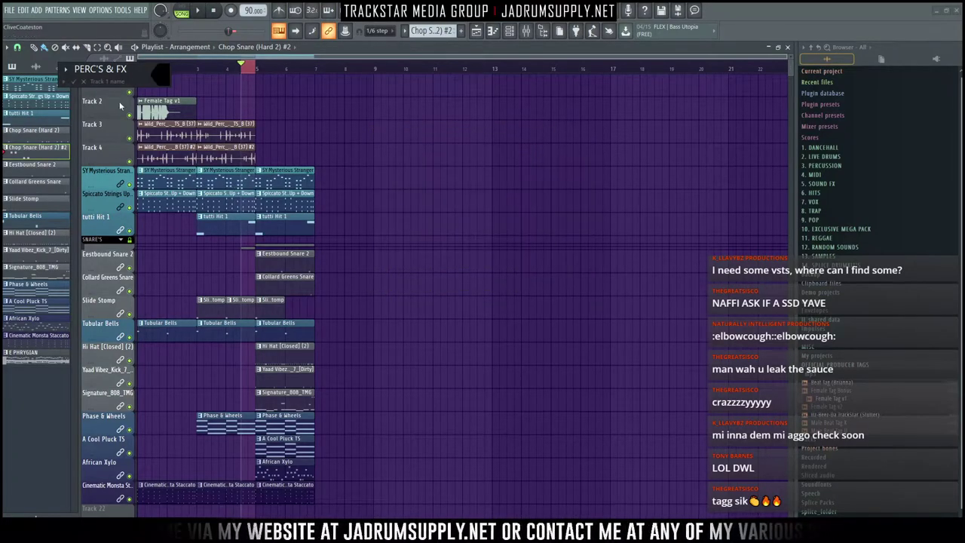
{"action": "key", "text": "Return"}
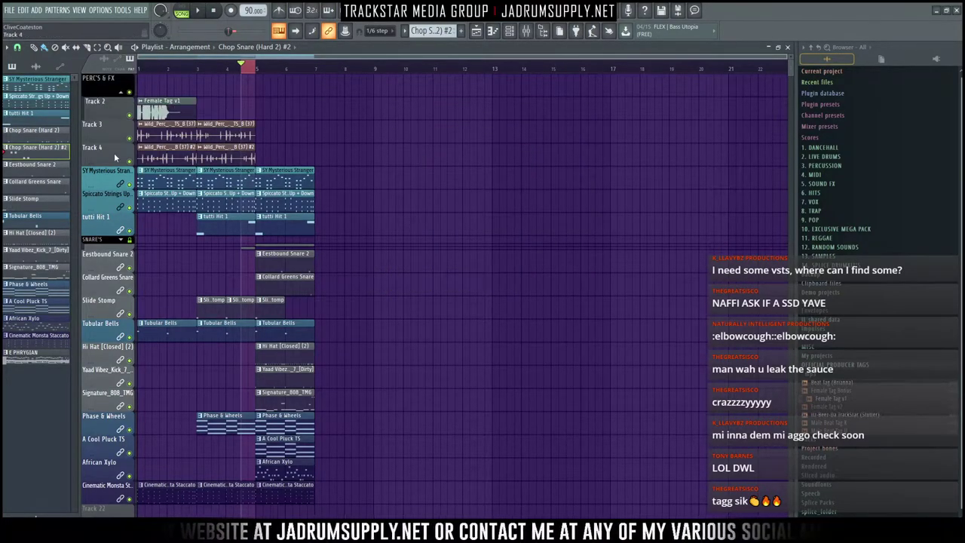
Step: Group Tracks 2 to 4 under a shrunken PERC'S & FX track and collapse the group
{"action": "left_click", "coordinate": [90, 138]}
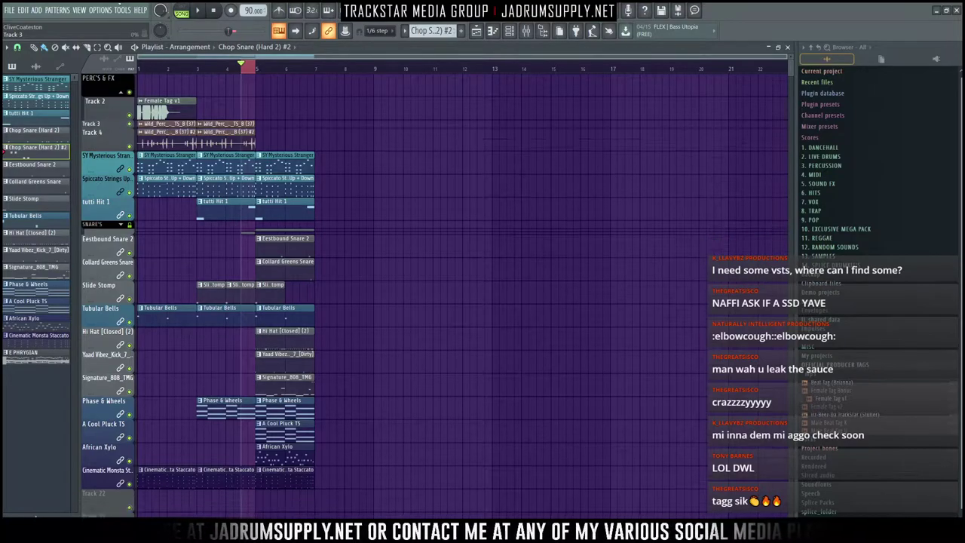
{"action": "left_click", "coordinate": [90, 162]}
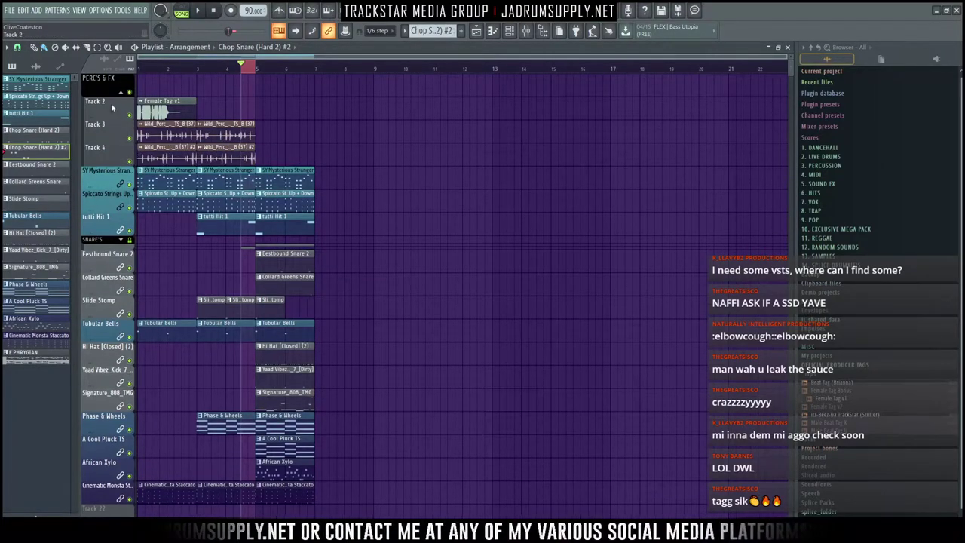
{"action": "scroll", "coordinate": [112, 70], "scroll_direction": "down", "scroll_amount": 1}
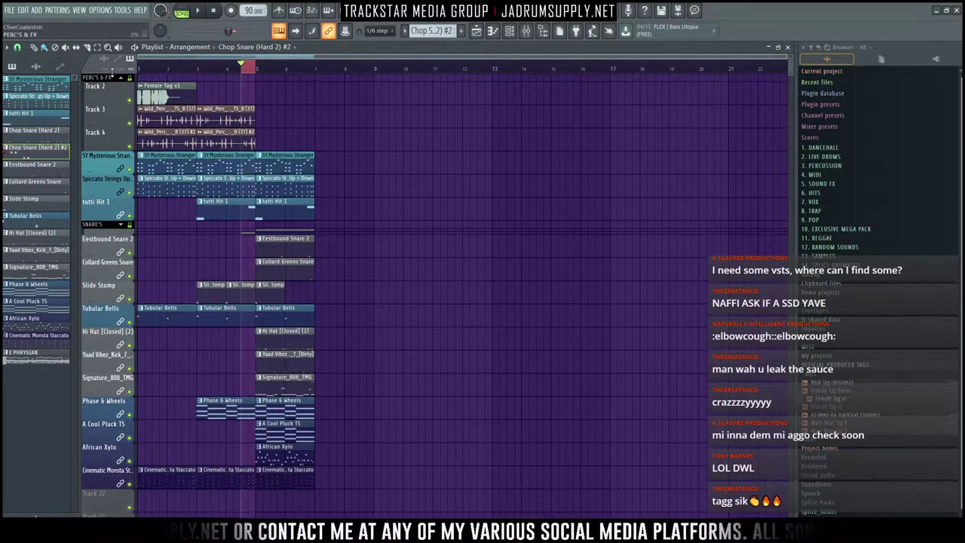
{"action": "scroll", "coordinate": [523, 141], "scroll_direction": "up", "scroll_amount": 3}
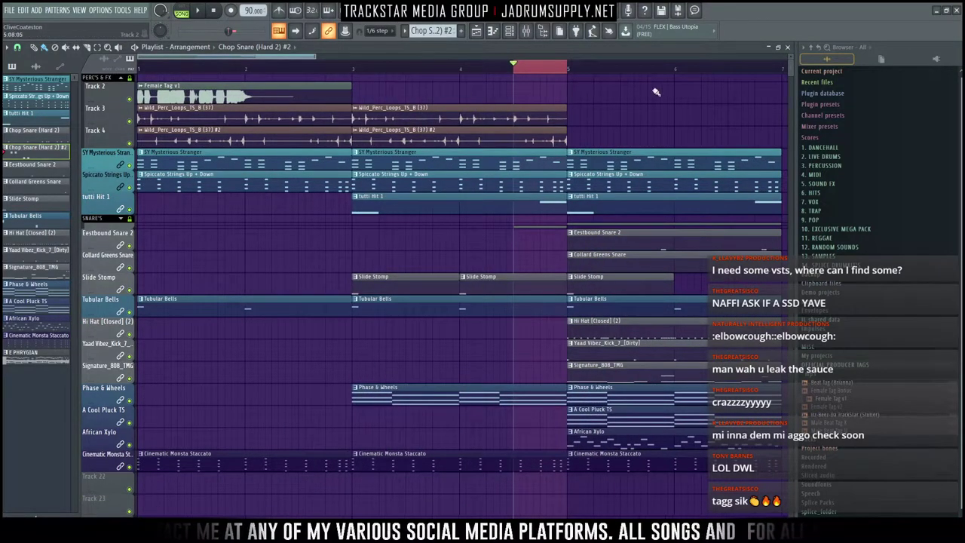
{"action": "scroll", "coordinate": [466, 157], "scroll_direction": "down", "scroll_amount": 2}
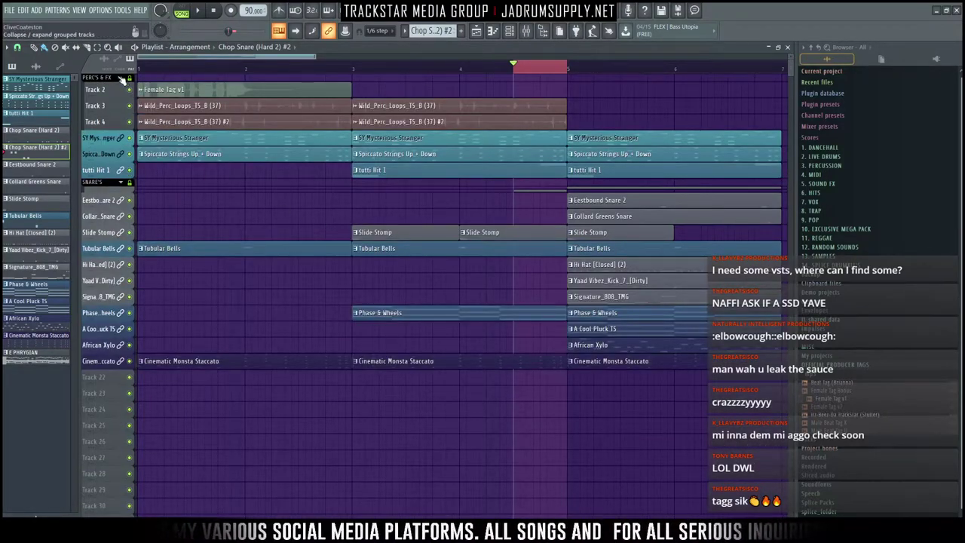
{"action": "scroll", "coordinate": [176, 182], "scroll_direction": "down", "scroll_amount": 2}
{"action": "scroll", "coordinate": [172, 160], "scroll_direction": "up", "scroll_amount": 3}
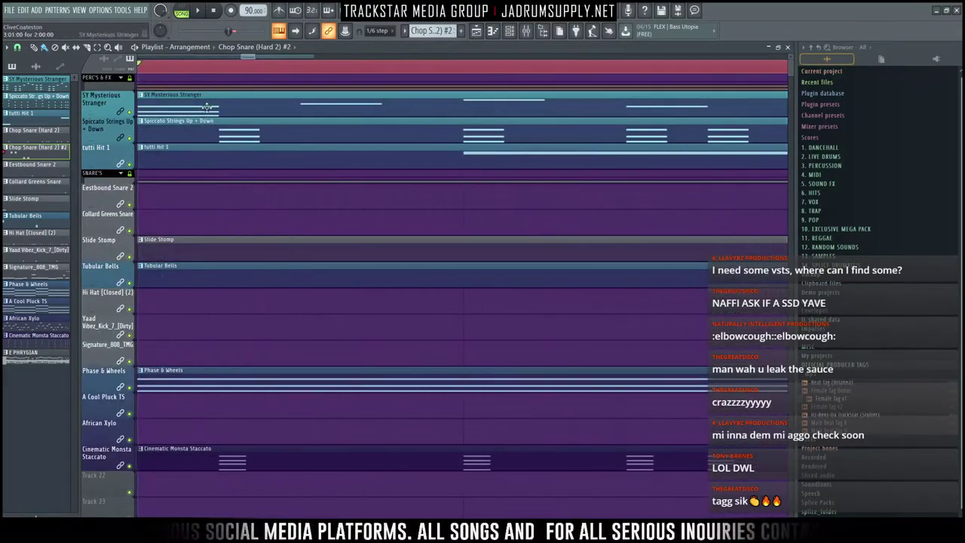
Step: Slice the Eestbound Snare 2, Collard Greens Snare and Yaad Vibez_Kick clips in bars 5 and 6 and delete the pieces between hits
{"action": "scroll", "coordinate": [206, 72], "scroll_direction": "down", "scroll_amount": 6}
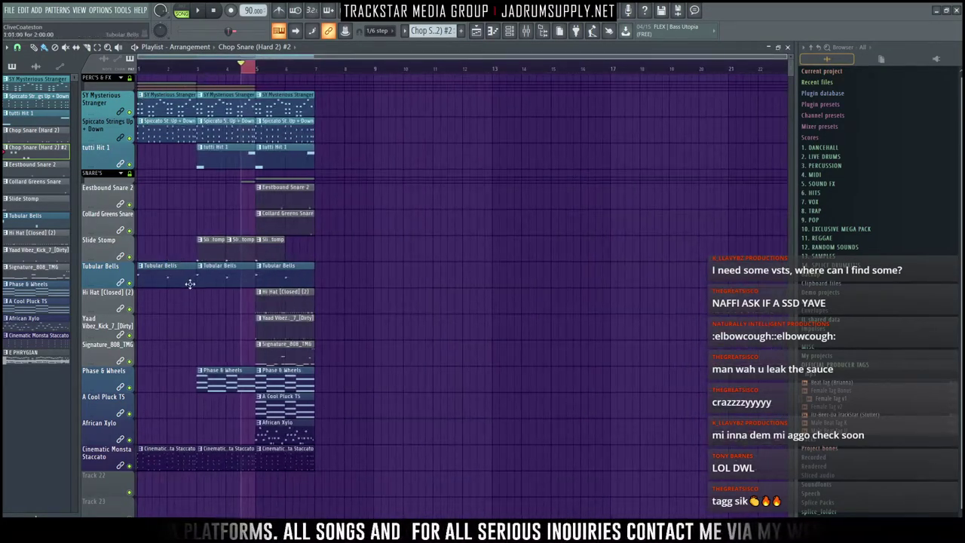
{"action": "left_click_drag", "start_coordinate": [261, 228], "coordinate": [295, 241]}
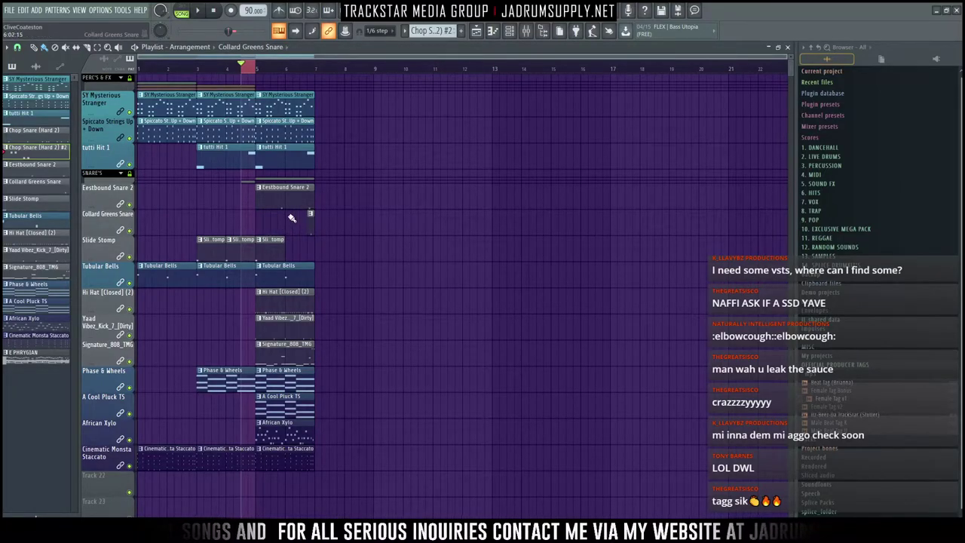
{"action": "left_click", "coordinate": [279, 208]}
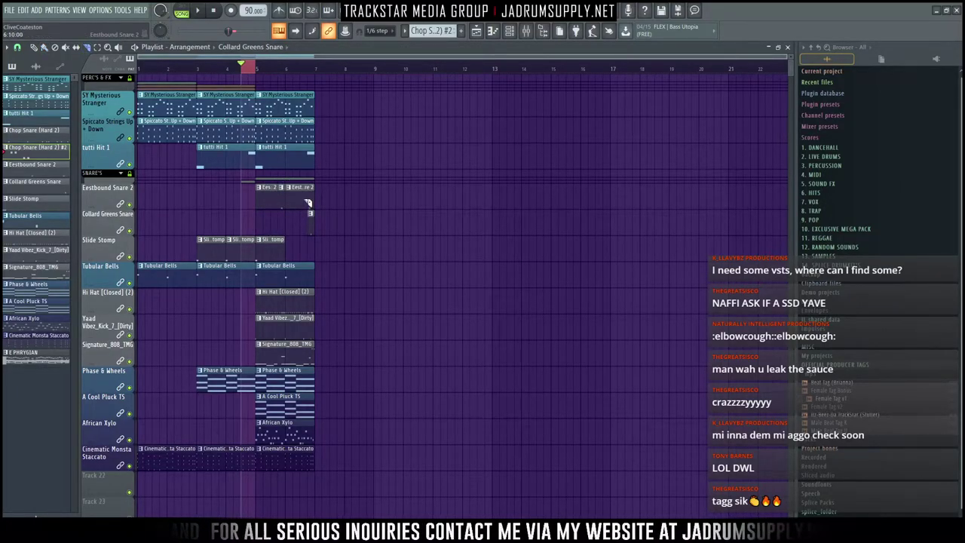
{"action": "key", "text": "Delete"}
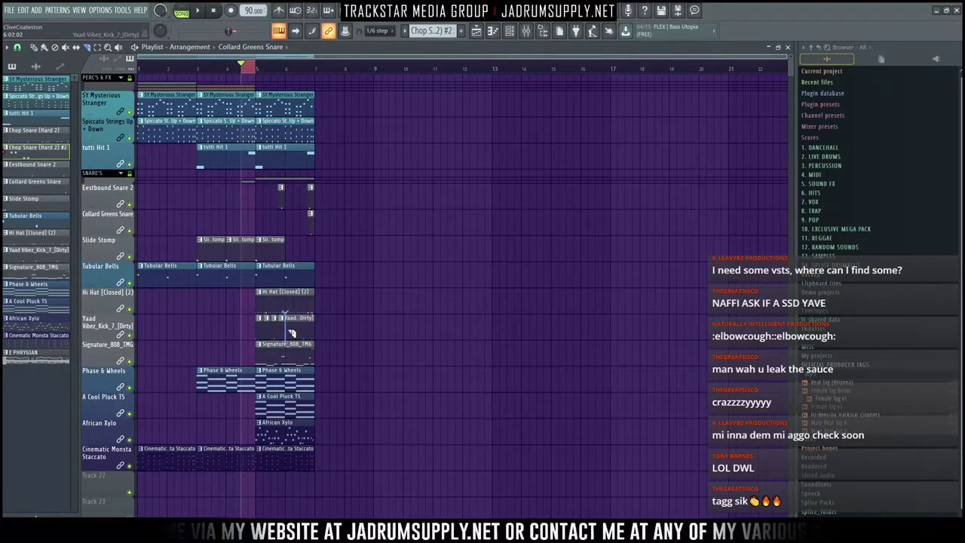
{"action": "left_click", "coordinate": [299, 332]}
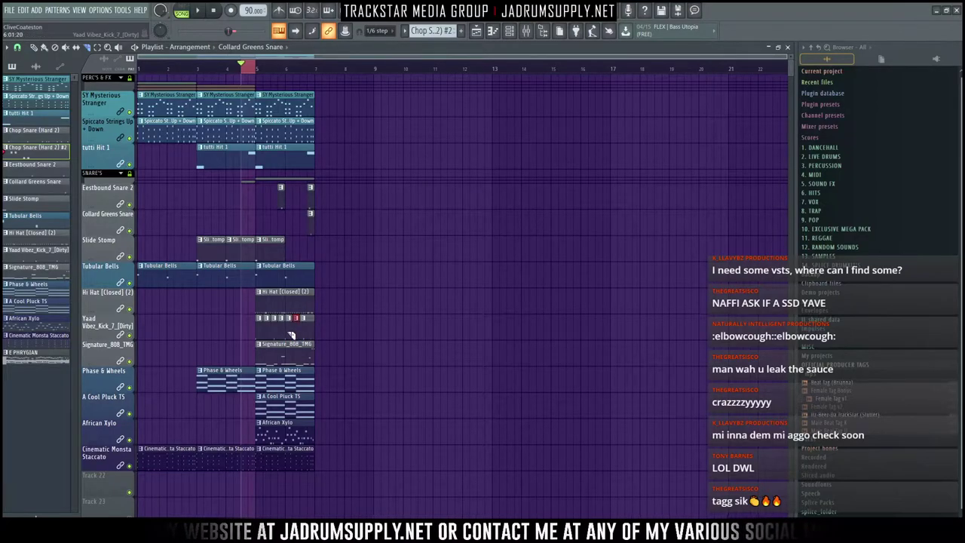
{"action": "key", "text": "Delete"}
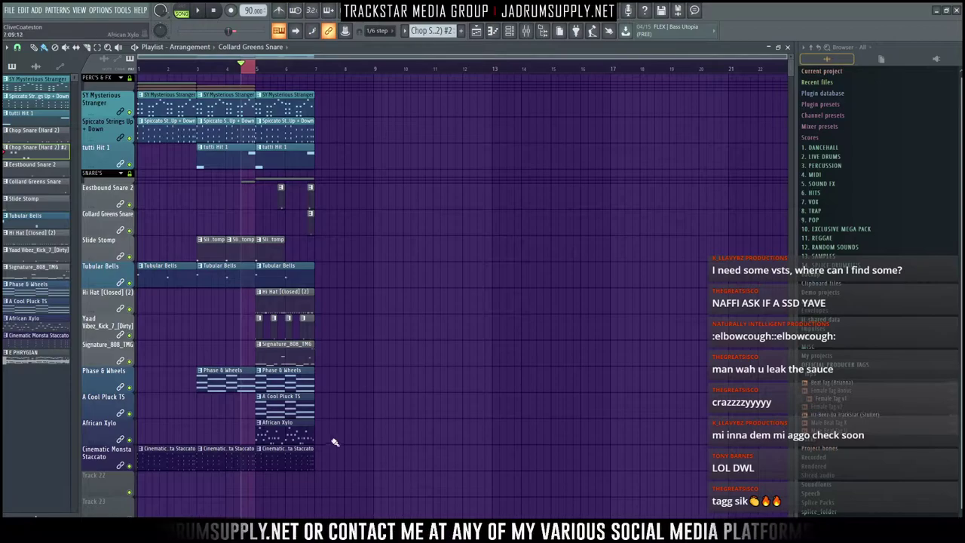
Step: Select all clips in bars 5 and 6, duplicate them into bars 7 and 8, and clear the selection
{"action": "left_click_drag", "start_coordinate": [402, 475], "coordinate": [258, 76]}
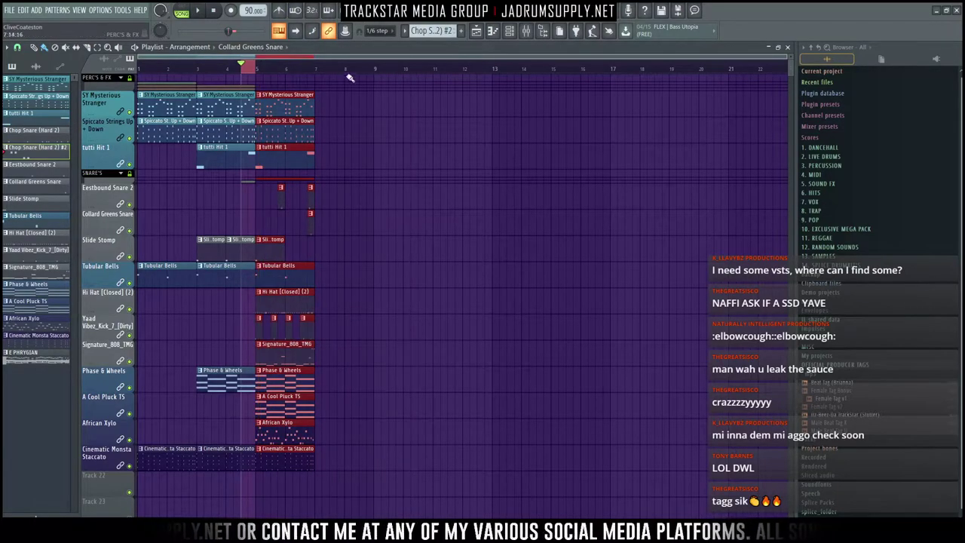
{"action": "key", "text": "ctrl+b"}
{"action": "left_click_drag", "start_coordinate": [296, 119], "coordinate": [341, 121]}
{"action": "key", "text": "ctrl+d"}
{"action": "key", "text": "ctrl+d"}
Step: Select the Slide Stomp clips and cut them down to short hits at the start of bars 3, 5 and 7
{"action": "left_click_drag", "start_coordinate": [351, 250], "coordinate": [156, 245]}
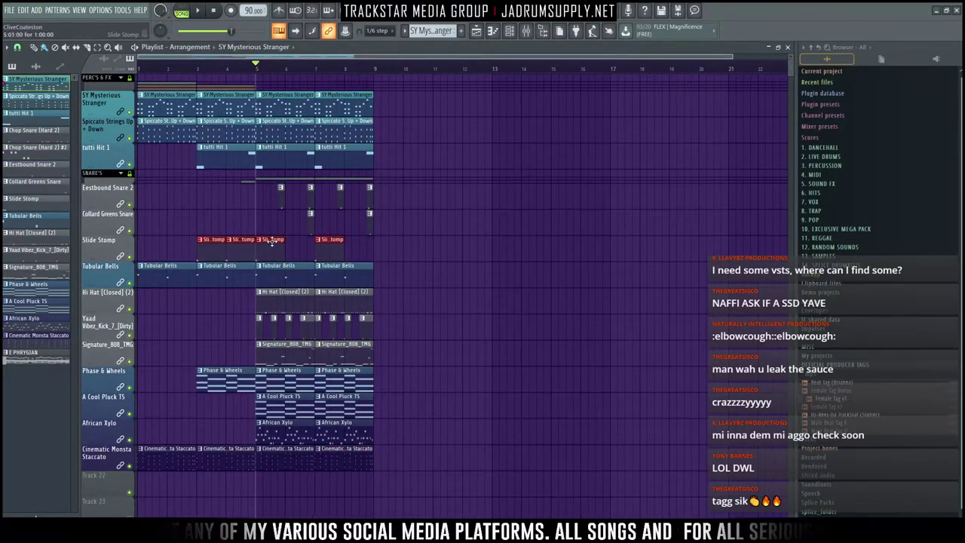
{"action": "left_click_drag", "start_coordinate": [289, 243], "coordinate": [270, 245]}
{"action": "key", "text": "ctrl+d"}
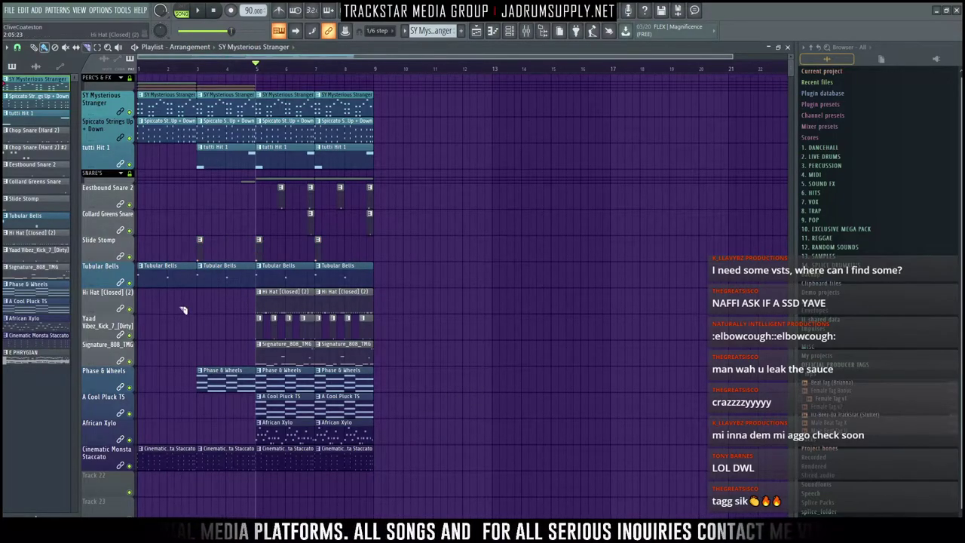
Step: Slice the Tubular Bells clips down to their hits, delete the remainders, and copy the hits along through bar 8
{"action": "left_click", "coordinate": [193, 286], "text": "ctrl"}
{"action": "left_click", "coordinate": [160, 283], "text": "ctrl+shift"}
{"action": "key", "text": "Delete"}
{"action": "left_click_drag", "start_coordinate": [208, 286], "coordinate": [351, 276]}
{"action": "key", "text": "Delete"}
{"action": "left_click", "coordinate": [109, 280]}
{"action": "key", "text": "ctrl+b"}
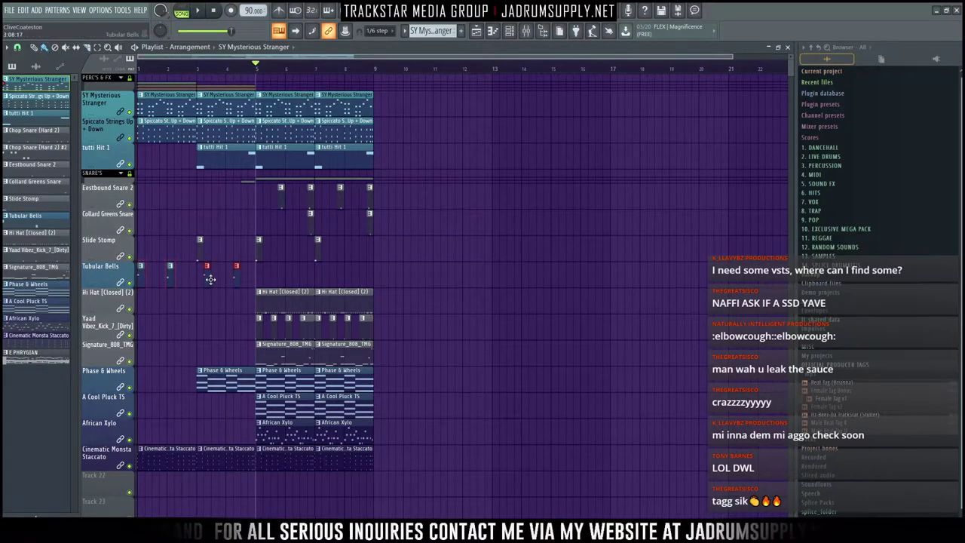
{"action": "left_click_drag", "start_coordinate": [201, 280], "coordinate": [325, 281]}
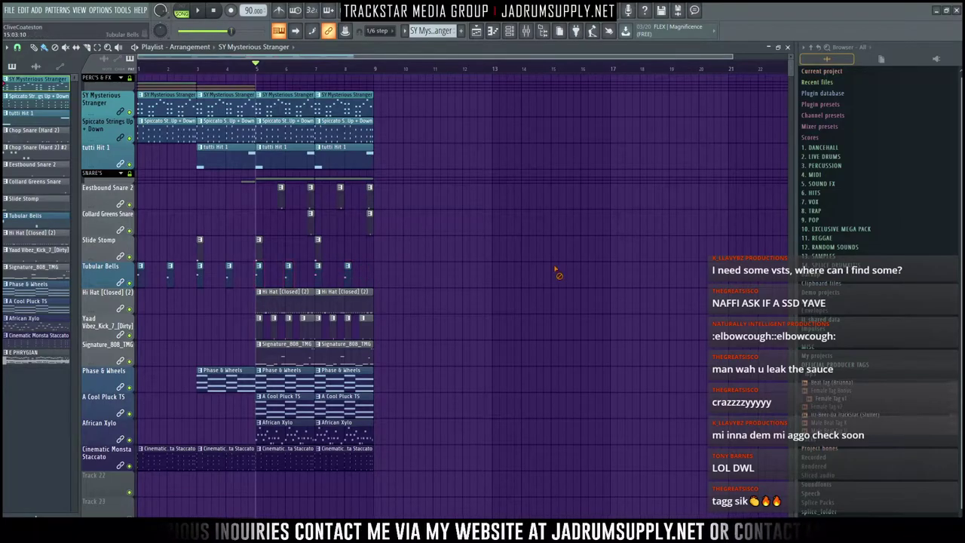
Step: Add a timeline marker named Intro and move it to bar 1
{"action": "key", "text": "space"}
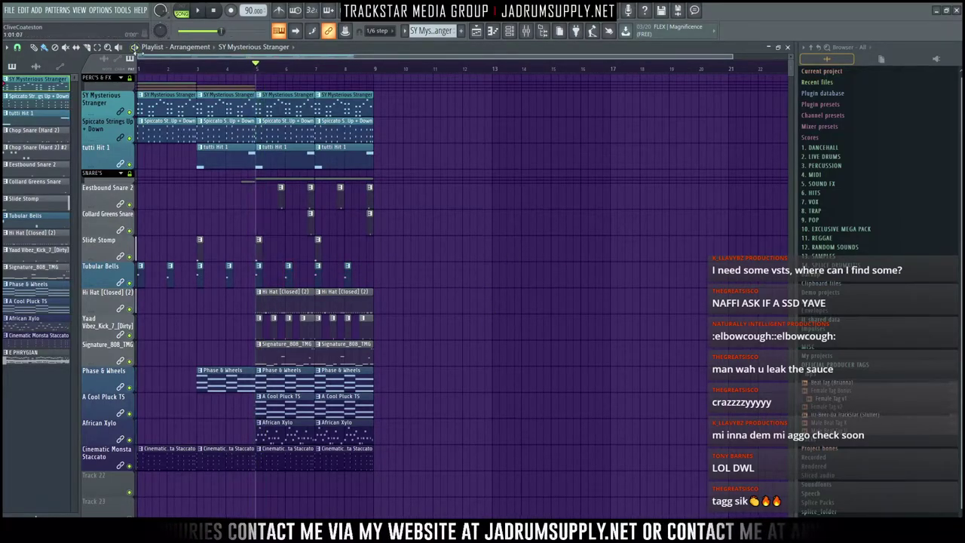
{"action": "key", "text": "alt+t"}
{"action": "type", "text": "Intro"}
{"action": "key", "text": "Return"}
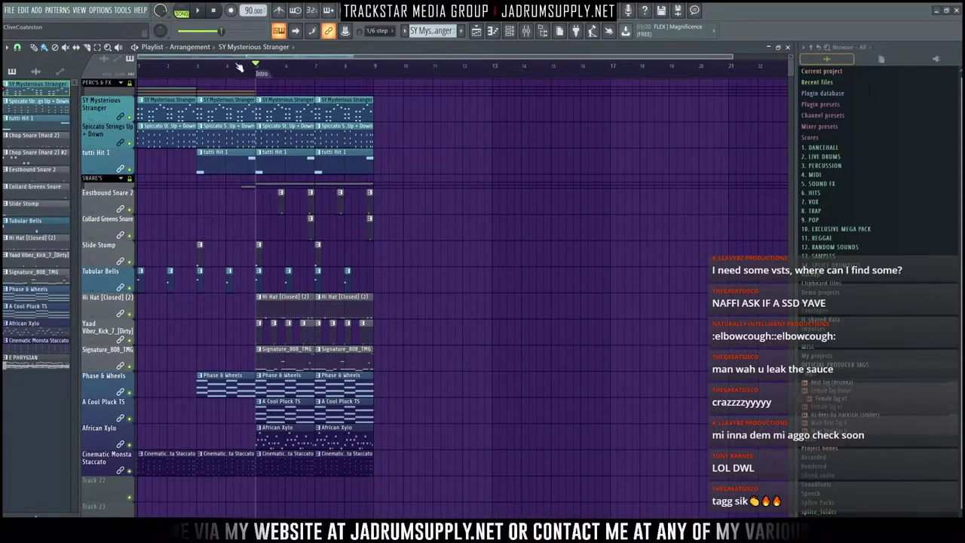
{"action": "left_click_drag", "start_coordinate": [258, 74], "coordinate": [138, 74]}
Step: Add a Chorus marker at bar 5 and a Verse marker at bar 9
{"action": "right_click", "coordinate": [255, 76]}
{"action": "left_click", "coordinate": [262, 81]}
{"action": "type", "text": "Chorus"}
{"action": "key", "text": "Return"}
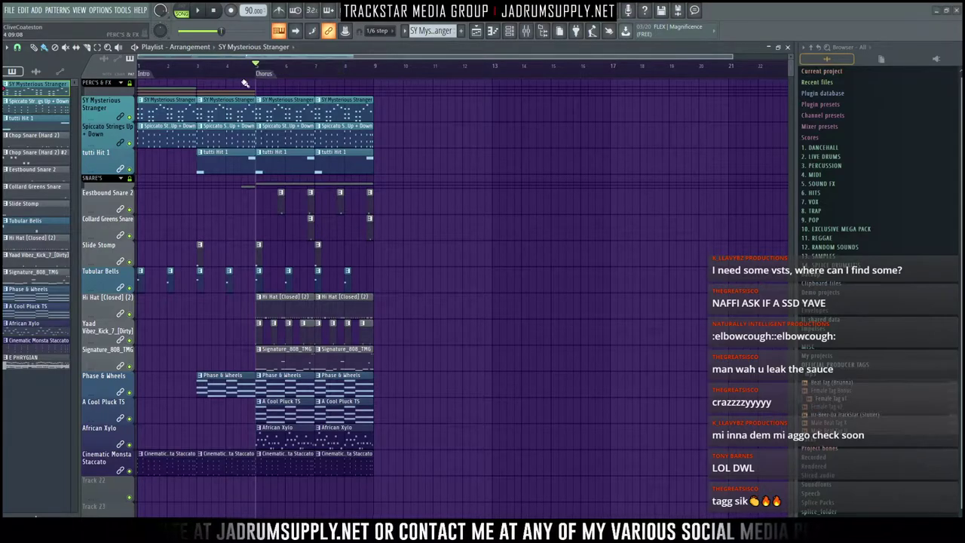
{"action": "right_click", "coordinate": [373, 76]}
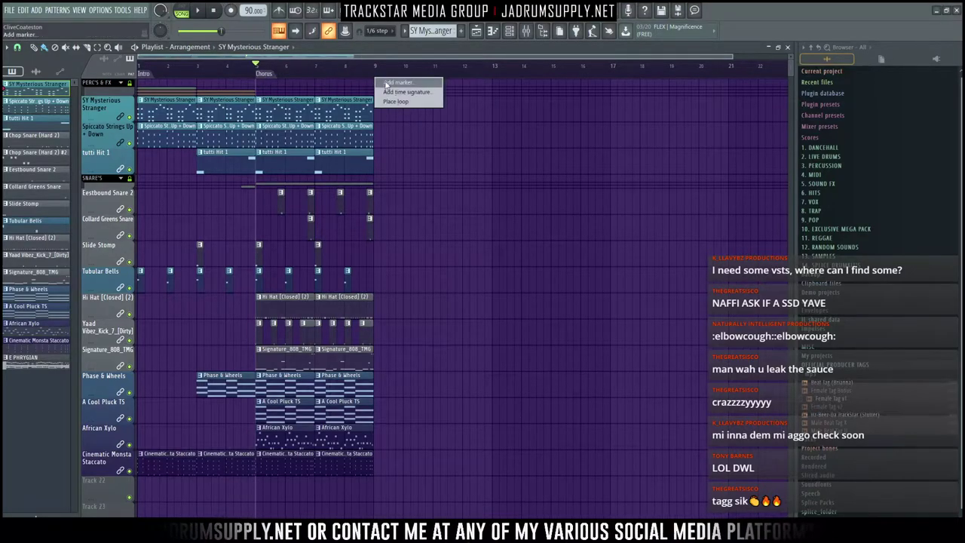
{"action": "left_click", "coordinate": [381, 82]}
{"action": "type", "text": "Verse"}
{"action": "key", "text": "Return"}
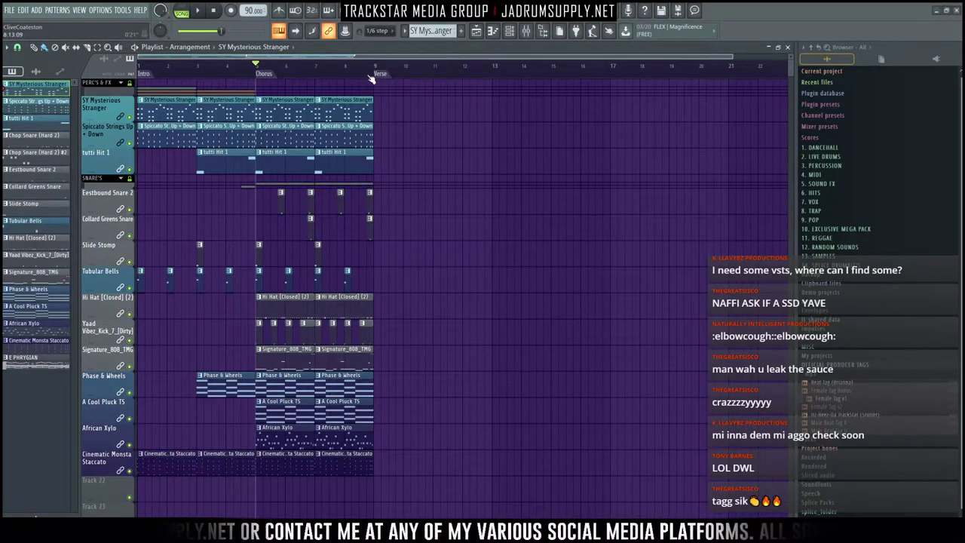
Step: Play back the intro and chorus to review the arrangement
{"action": "scroll", "coordinate": [548, 328], "scroll_direction": "up", "scroll_amount": 3}
{"action": "key", "text": "space"}
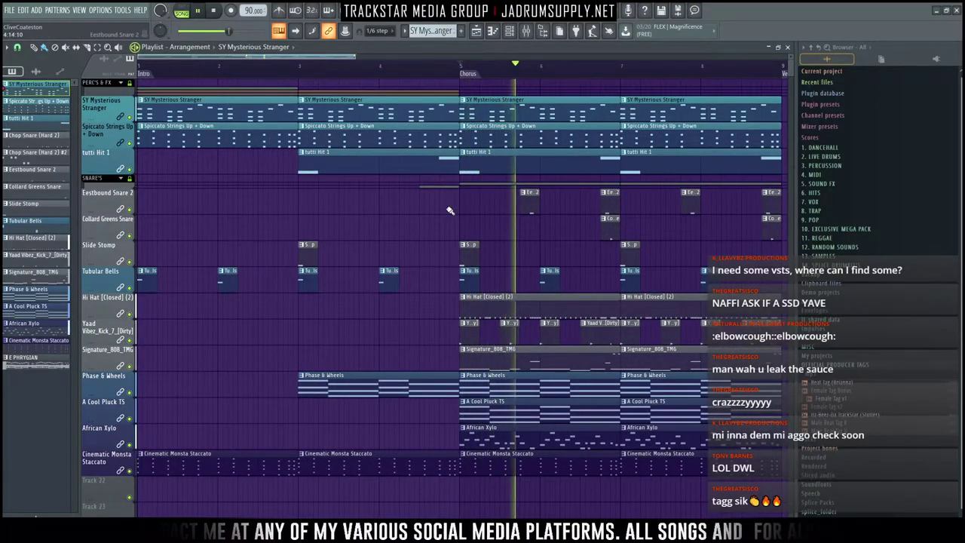
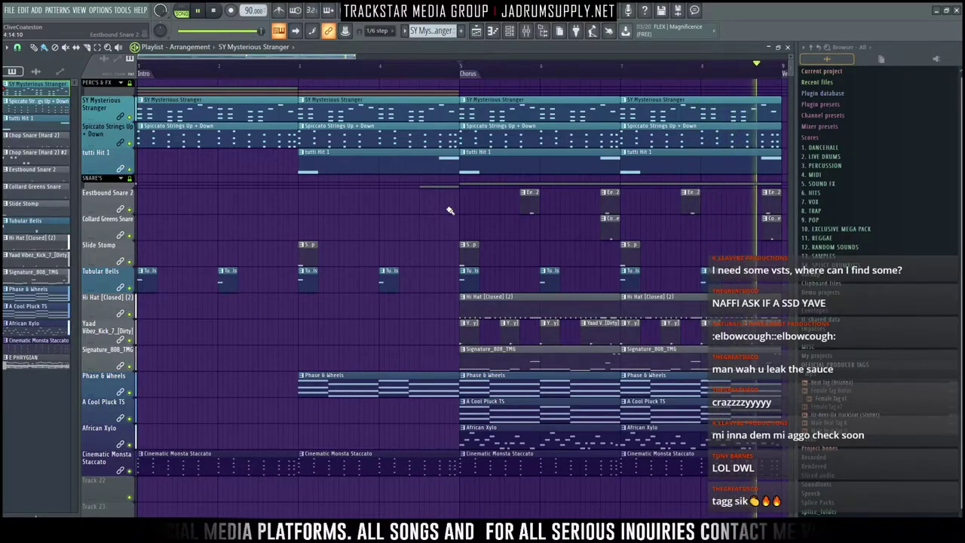
{"action": "key", "text": "space"}
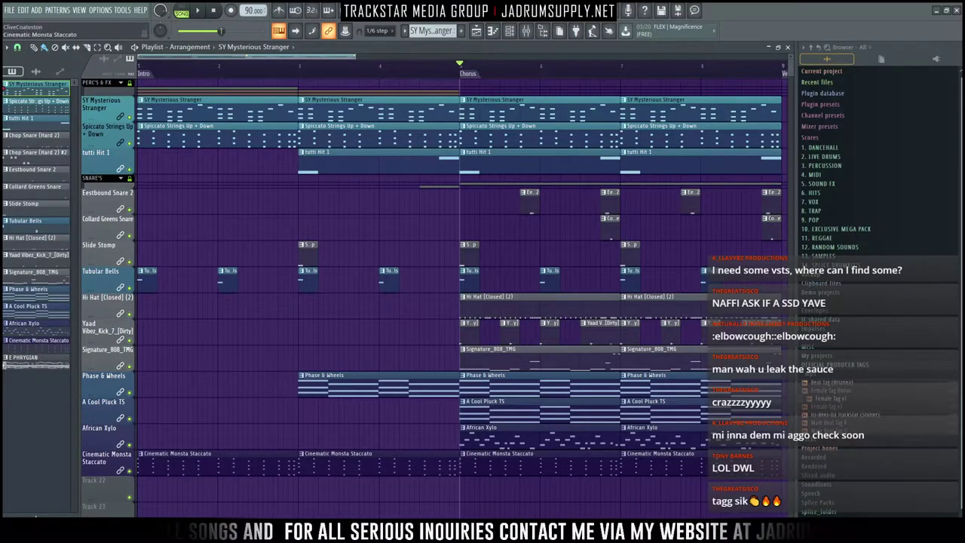
{"action": "scroll", "coordinate": [242, 65], "scroll_direction": "down", "scroll_amount": 3}
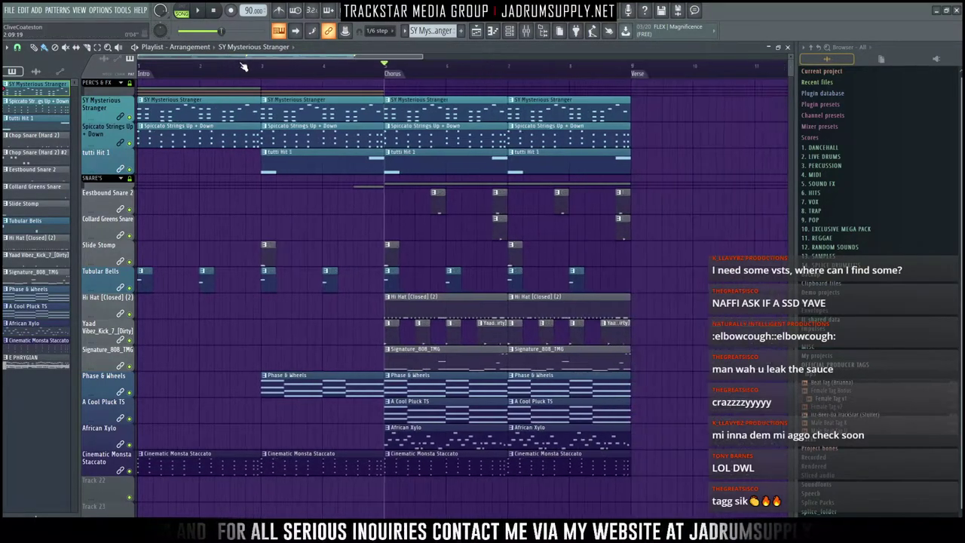
{"action": "key", "text": "space"}
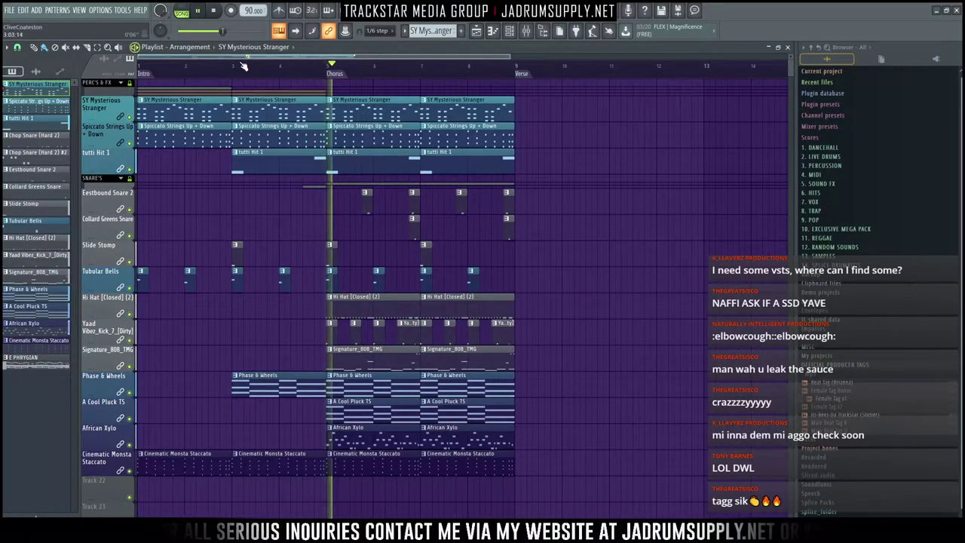
{"action": "scroll", "coordinate": [242, 65], "scroll_direction": "up", "scroll_amount": 3}
Step: Move the Verse marker to bar 13 and duplicate the chorus clips of bars 5 to 8 into bars 9 to 12
{"action": "scroll", "coordinate": [377, 75], "scroll_direction": "down", "scroll_amount": 5}
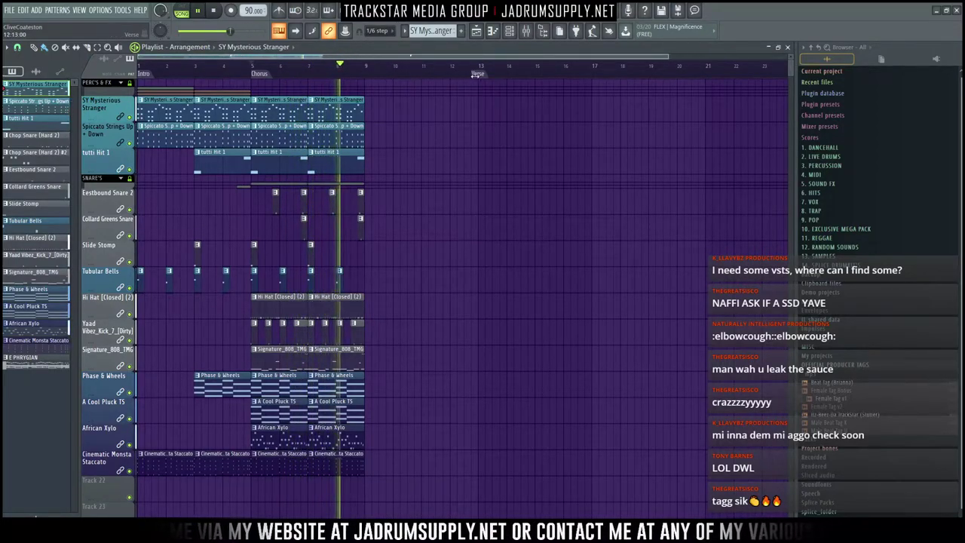
{"action": "left_click_drag", "start_coordinate": [417, 73], "coordinate": [259, 73]}
{"action": "key", "text": "ctrl+b"}
{"action": "scroll", "coordinate": [322, 78], "scroll_direction": "down", "scroll_amount": 1}
{"action": "scroll", "coordinate": [322, 78], "scroll_direction": "down", "scroll_amount": 1}
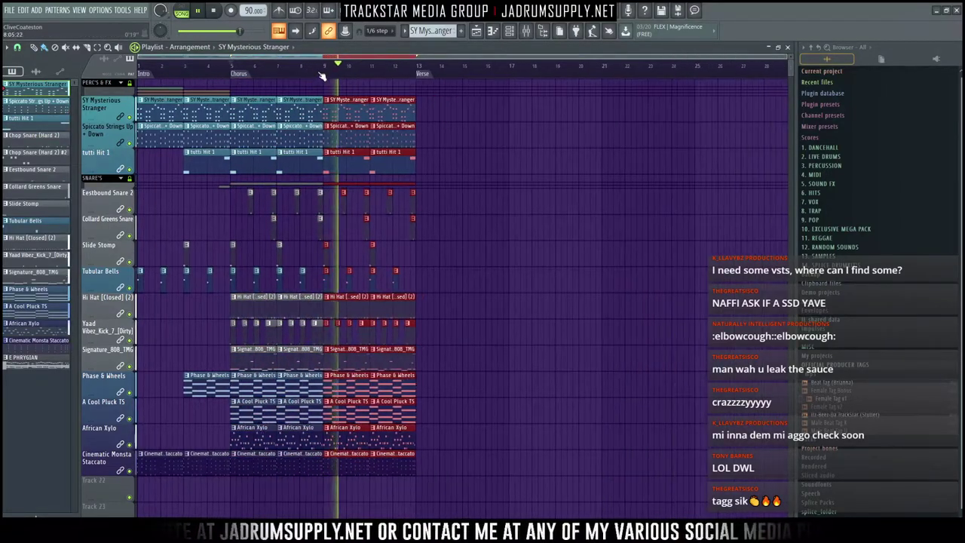
Step: Play the arrangement from bar 1 and expand the PERC'S & FX and SNARE'S track groups
{"action": "left_click", "coordinate": [137, 66]}
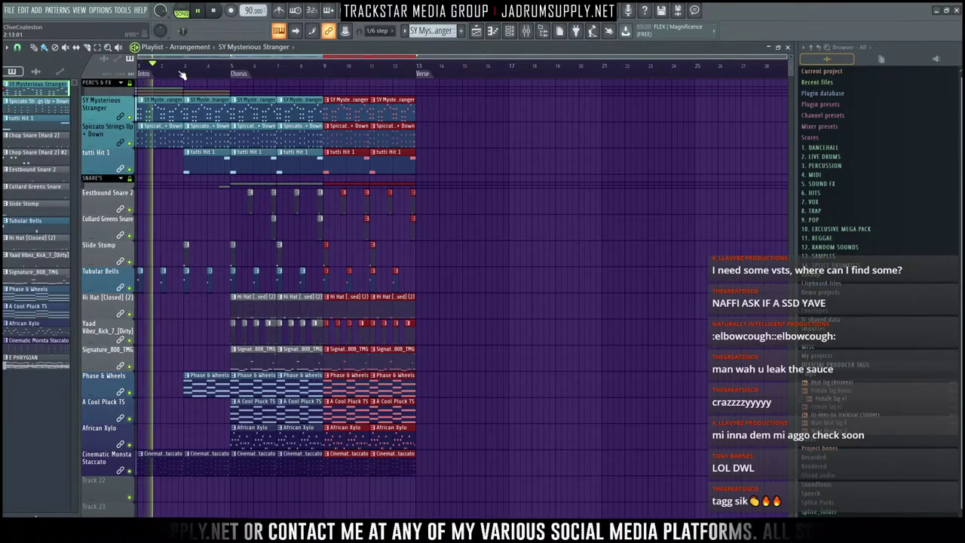
{"action": "left_click", "coordinate": [119, 83]}
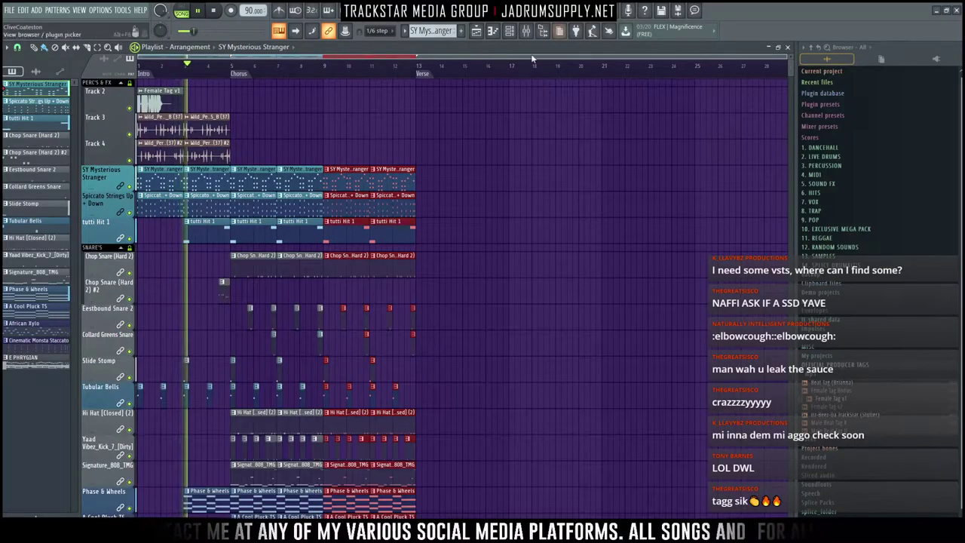
{"action": "right_click", "coordinate": [557, 132], "text": "ctrl"}
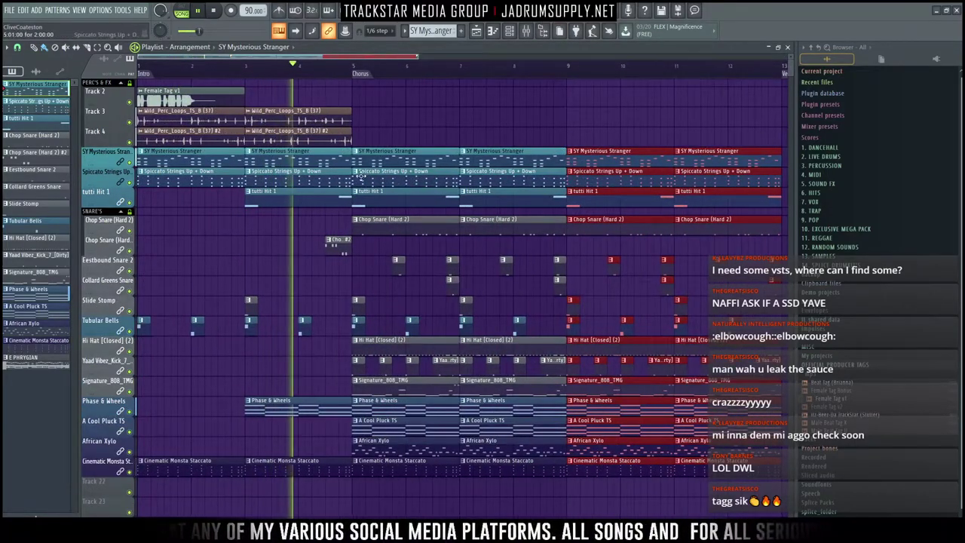
{"action": "scroll", "coordinate": [317, 69], "scroll_direction": "down", "scroll_amount": 4}
{"action": "scroll", "coordinate": [257, 115], "scroll_direction": "down", "scroll_amount": 5}
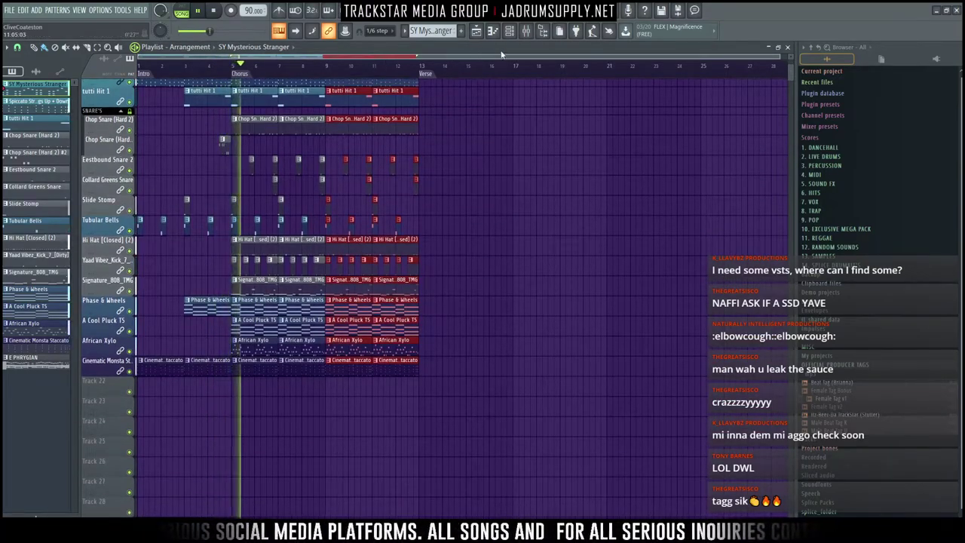
Step: Stop playback, open the mixer, and lower the faders of tracks 1 to 15 together
{"action": "key", "text": "F9"}
{"action": "key", "text": "space"}
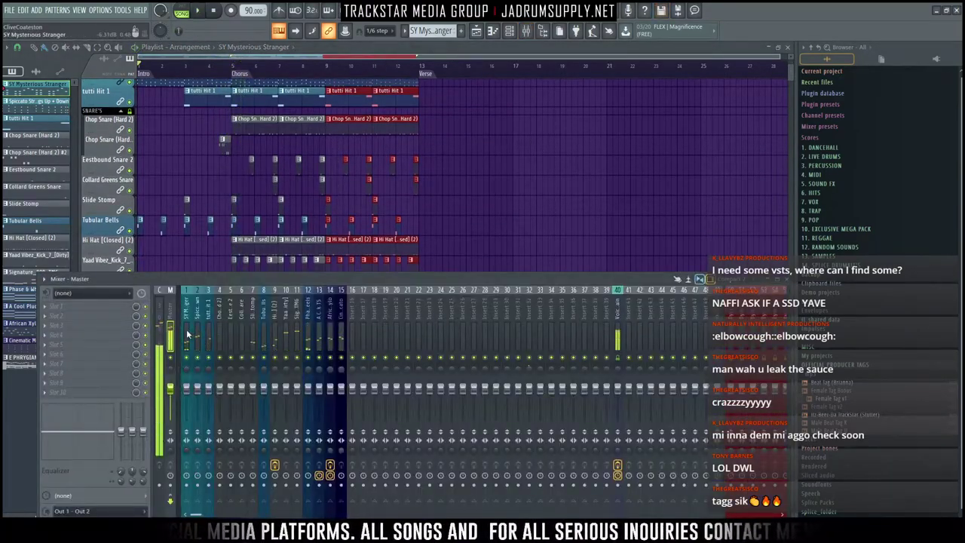
{"action": "left_click_drag", "start_coordinate": [188, 334], "coordinate": [339, 344]}
{"action": "mouse_move", "coordinate": [334, 389]}
{"action": "left_mouse_down"}
{"action": "mouse_move", "coordinate": [334, 411]}
{"action": "mouse_move", "coordinate": [341, 405]}
{"action": "left_mouse_up"}
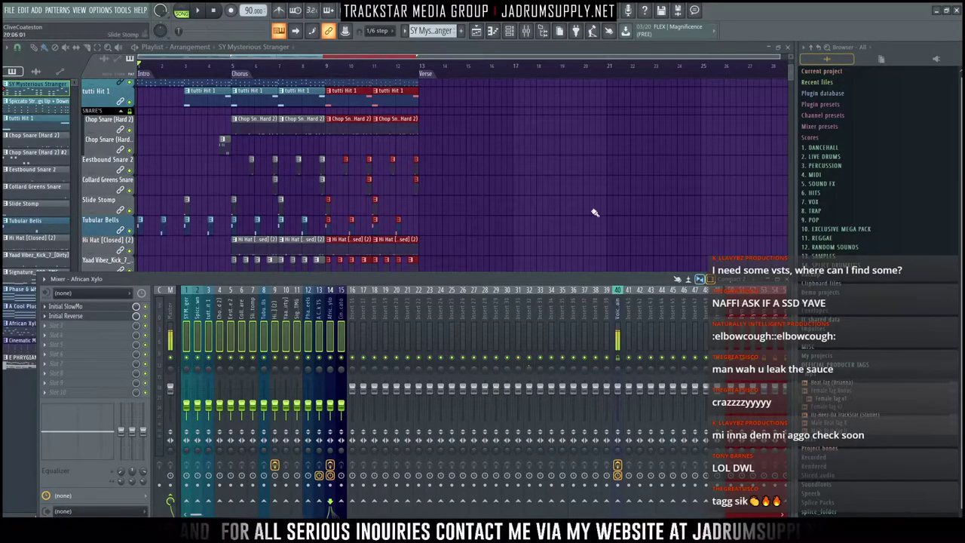
Step: Load the Producer Tags mixer track state onto mixer insert 30
{"action": "right_click", "coordinate": [509, 325]}
{"action": "mouse_move", "coordinate": [581, 325]}
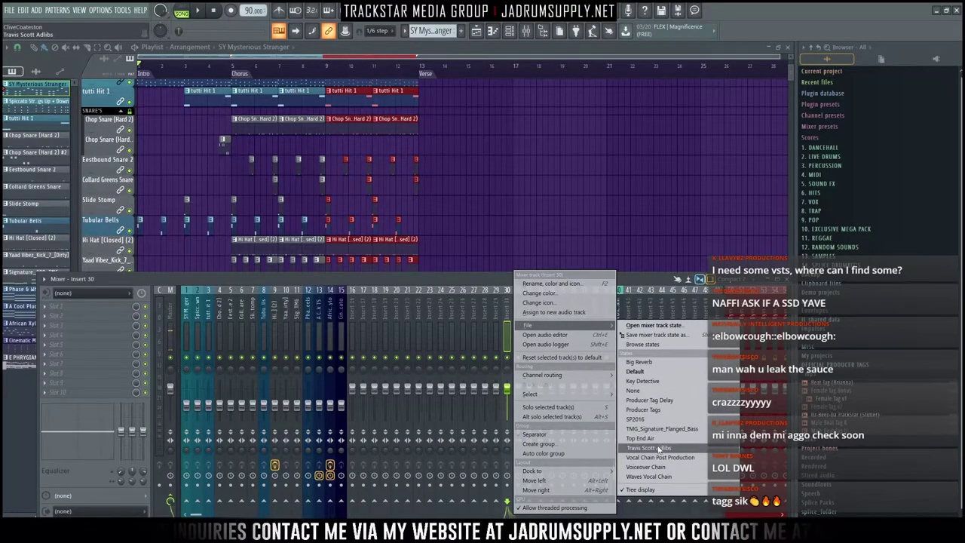
{"action": "left_click", "coordinate": [651, 409]}
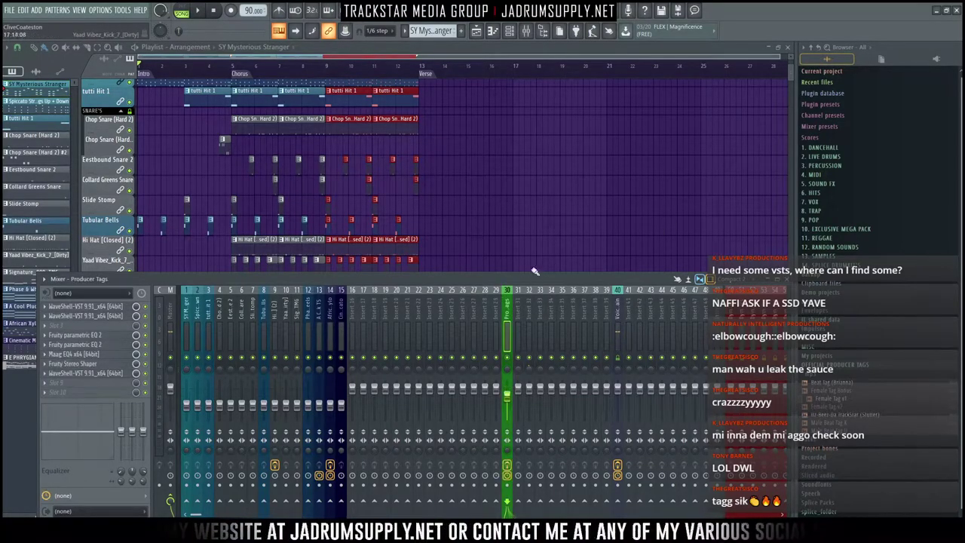
Step: Solo Track 2 in the Playlist, open the Female Tag v1 channel settings, and start playback
{"action": "scroll", "coordinate": [340, 158], "scroll_direction": "up", "scroll_amount": 5}
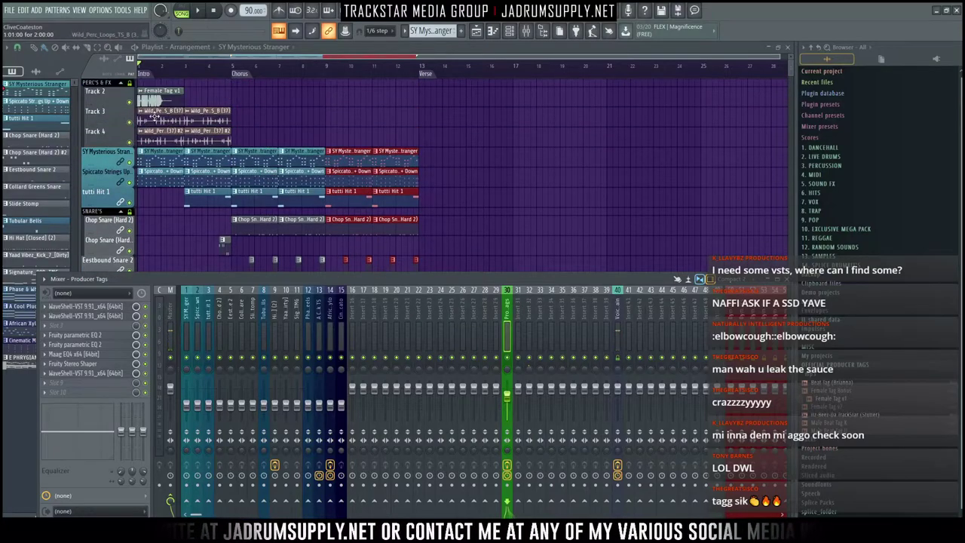
{"action": "right_click", "coordinate": [129, 102]}
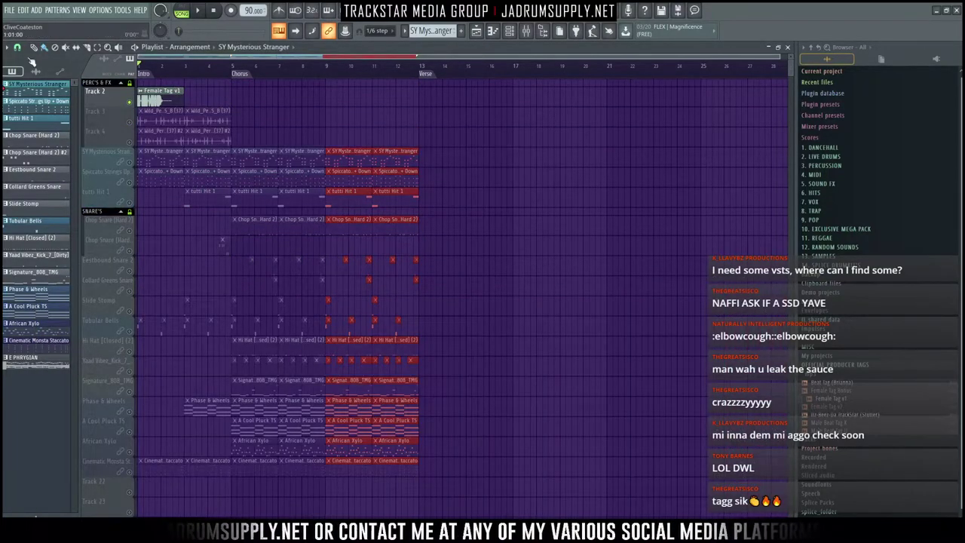
{"action": "double_click", "coordinate": [158, 98]}
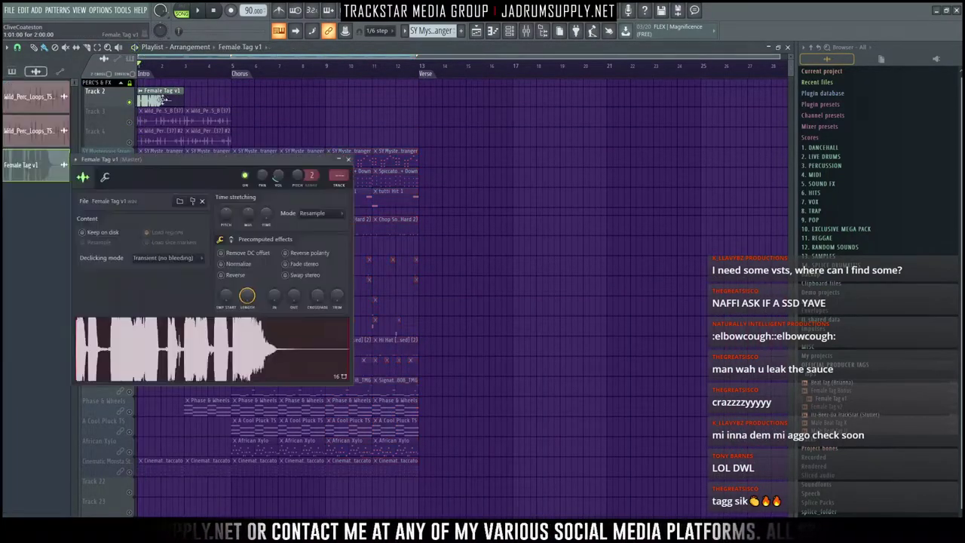
{"action": "key", "text": "space"}
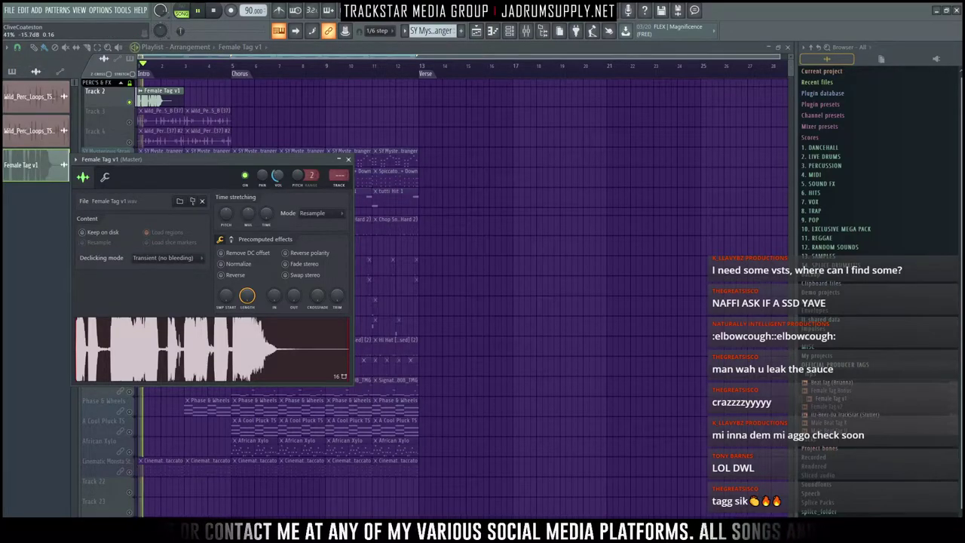
Step: Route Female Tag v1 to the Producer Tags track, mixer insert 30, and play it again
{"action": "left_click", "coordinate": [526, 31]}
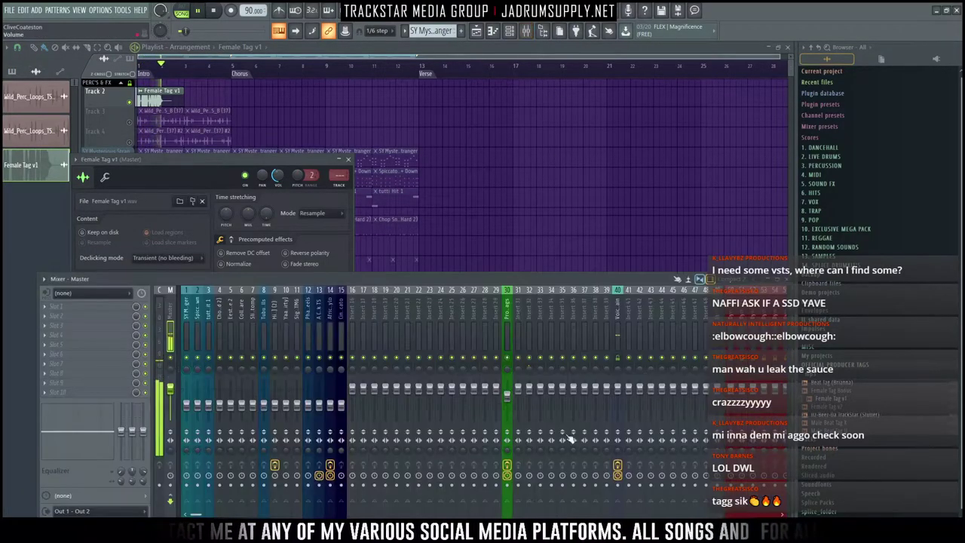
{"action": "key", "text": "space"}
{"action": "left_click", "coordinate": [509, 347]}
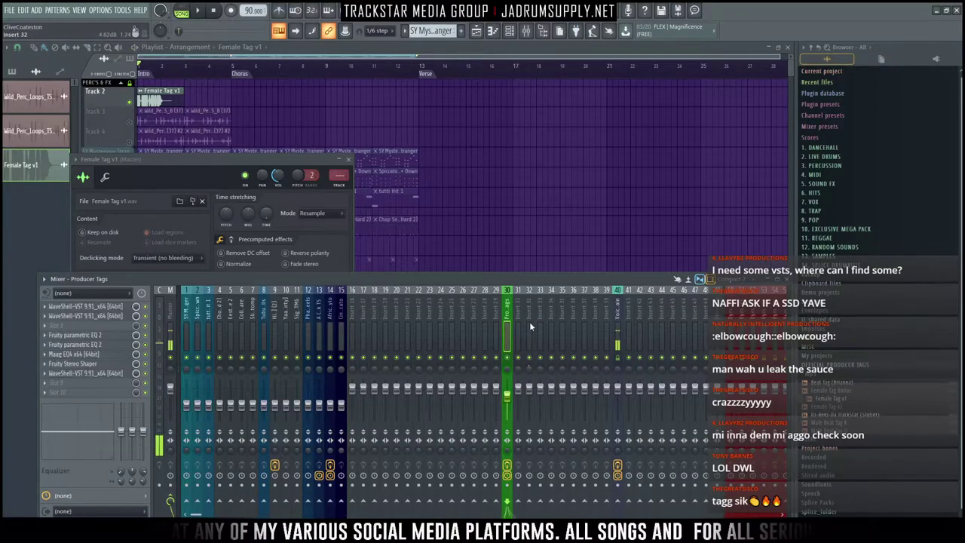
{"action": "key", "text": "space"}
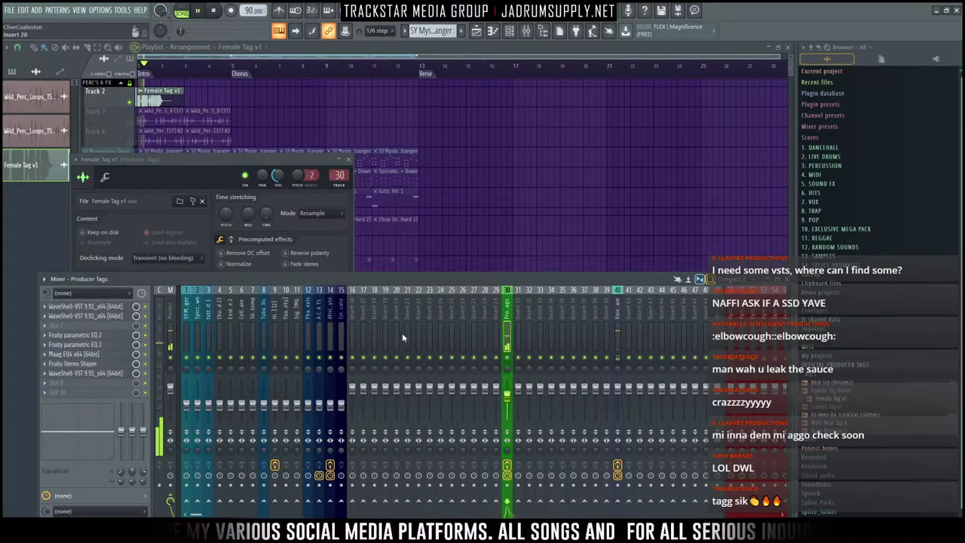
Step: Raise the Female Tag v1 channel volume to about 78%, audition it through the Producer Tags effects, and close its settings
{"action": "left_click_drag", "start_coordinate": [278, 176], "coordinate": [279, 164]}
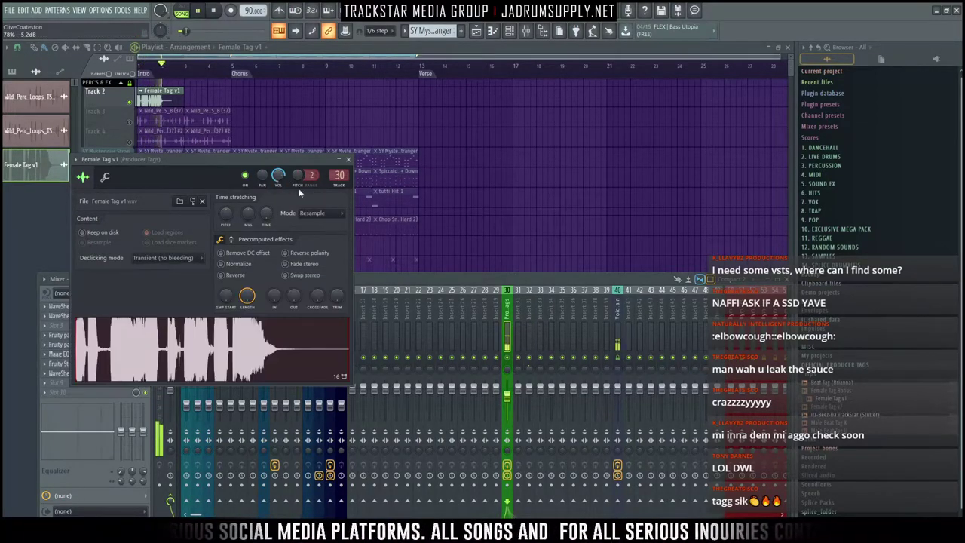
{"action": "key", "text": "space"}
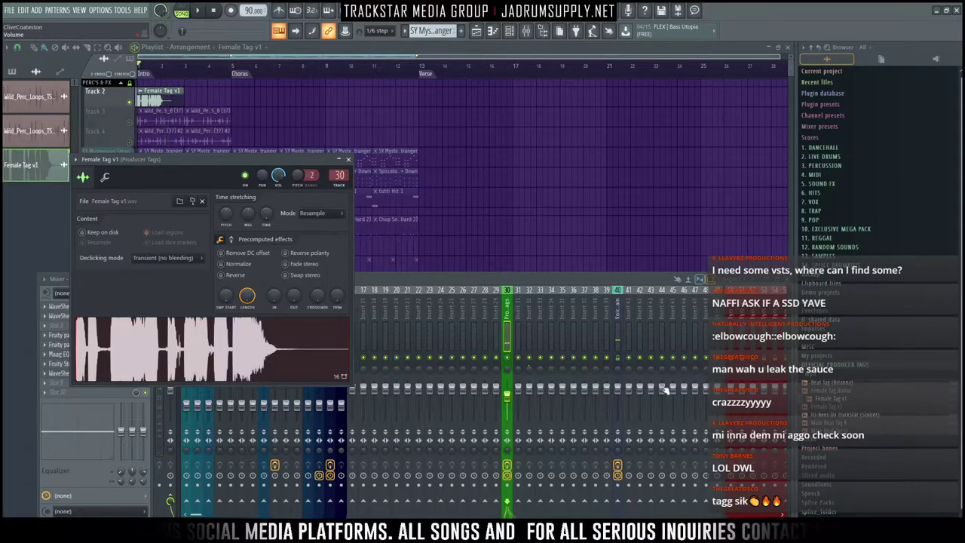
{"action": "key", "text": "space"}
{"action": "left_click", "coordinate": [507, 466]}
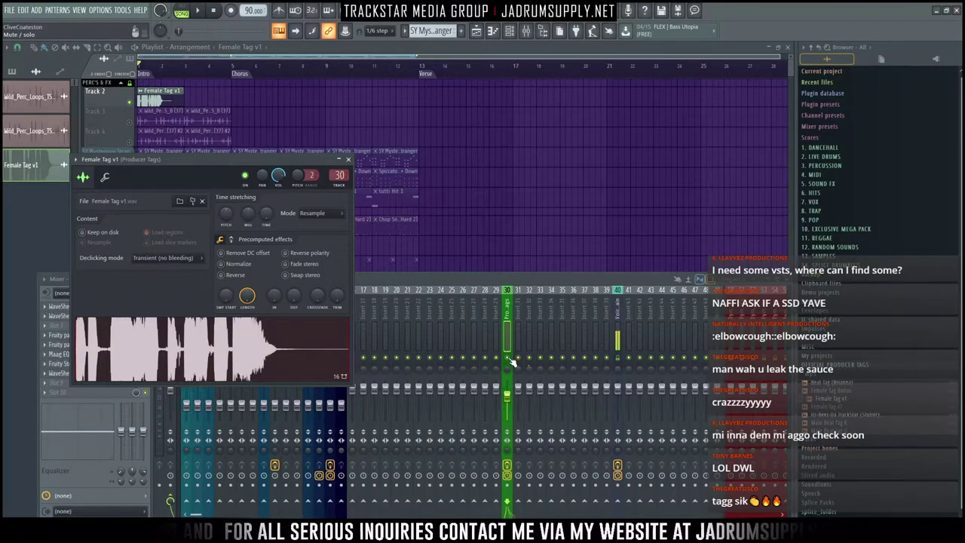
{"action": "left_click", "coordinate": [347, 160]}
{"action": "right_click", "coordinate": [113, 94]}
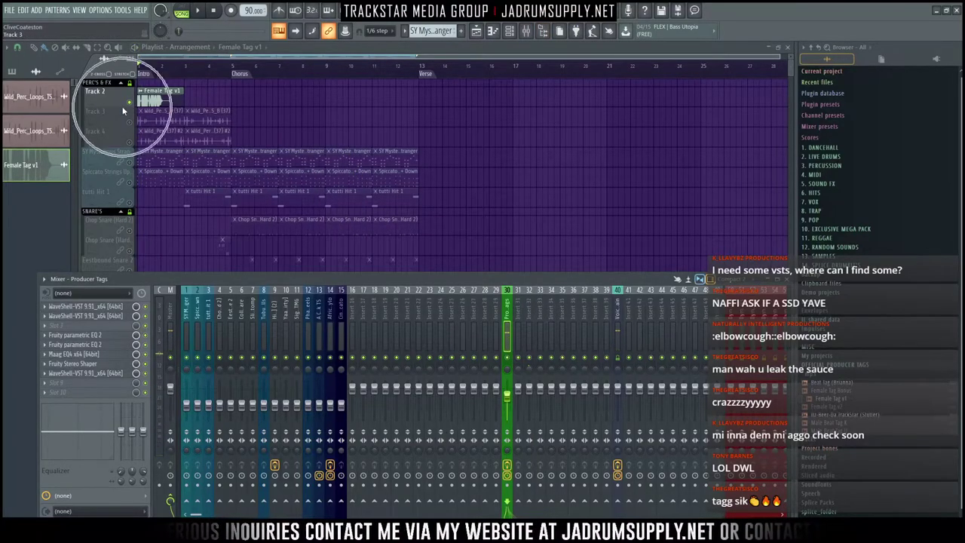
Step: Unsolo Track 2 so all Playlist tracks sound, and play the arrangement from the Intro
{"action": "left_click", "coordinate": [118, 100]}
{"action": "right_click", "coordinate": [130, 102]}
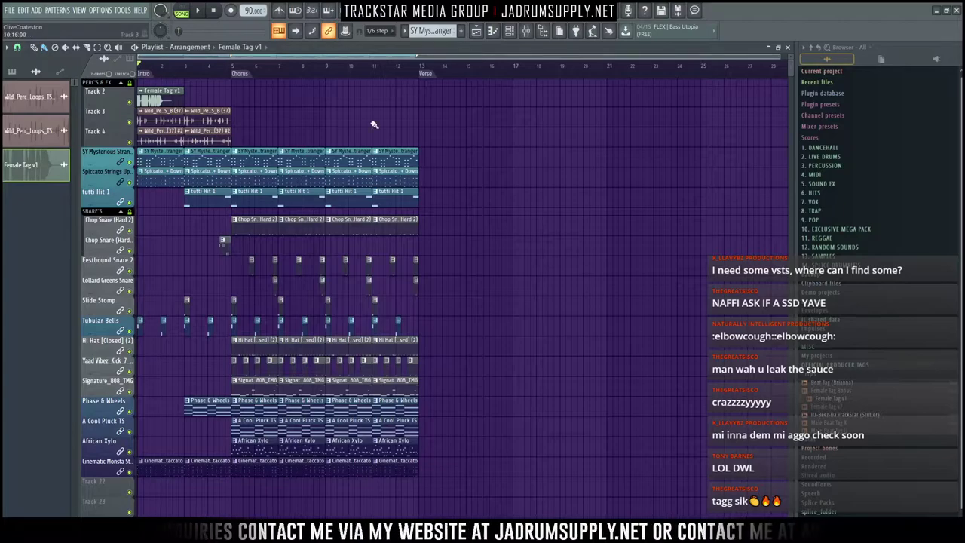
{"action": "key", "text": "space"}
{"action": "left_click", "coordinate": [510, 31]}
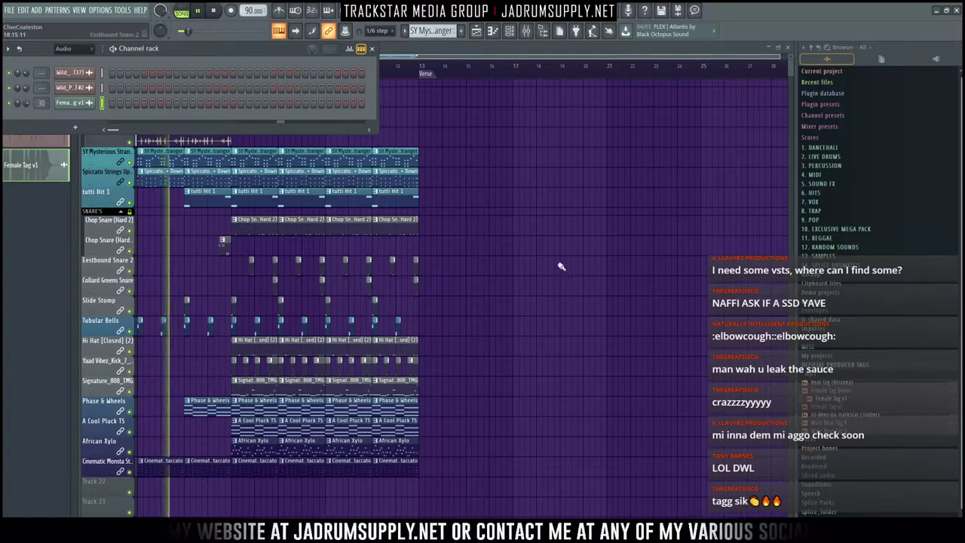
{"action": "right_click", "coordinate": [492, 282]}
{"action": "right_click", "coordinate": [493, 286], "text": "ctrl"}
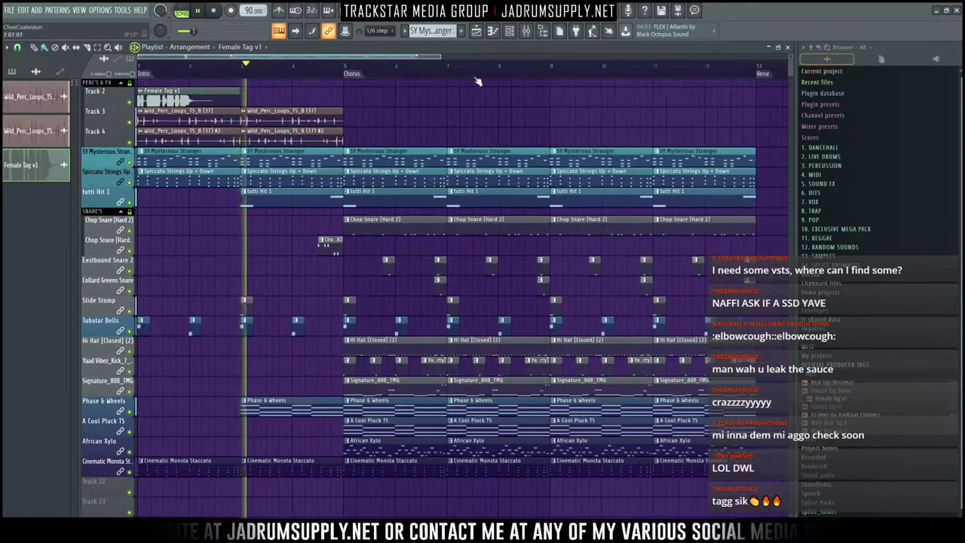
{"action": "scroll", "coordinate": [477, 79], "scroll_direction": "down", "scroll_amount": 2}
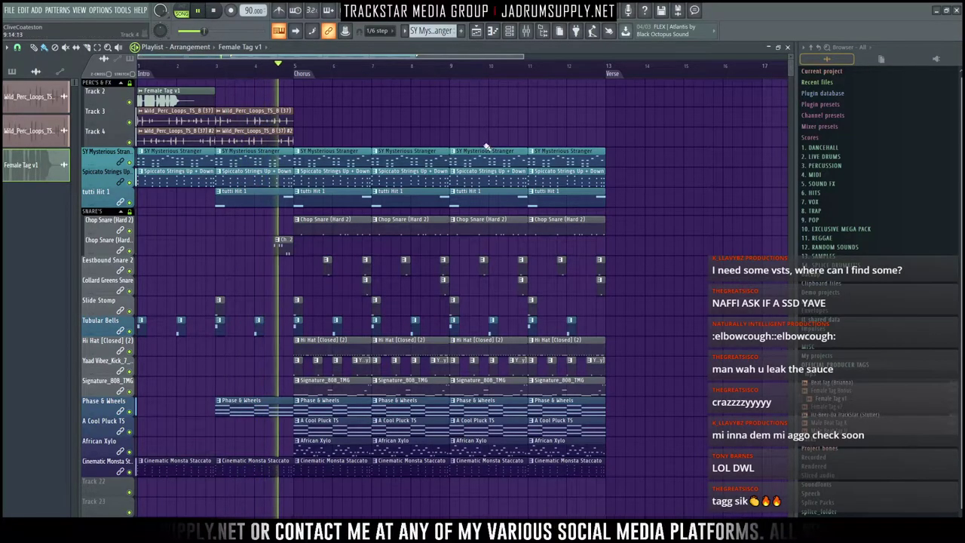
Step: Copy the Wild_Perc_Loops clips on Tracks 3 and 4 to the second half of the chorus, starting at bar 9
{"action": "left_click_drag", "start_coordinate": [312, 108], "coordinate": [472, 136]}
{"action": "left_click", "coordinate": [444, 107], "text": "ctrl"}
{"action": "scroll", "coordinate": [391, 67], "scroll_direction": "down", "scroll_amount": 3}
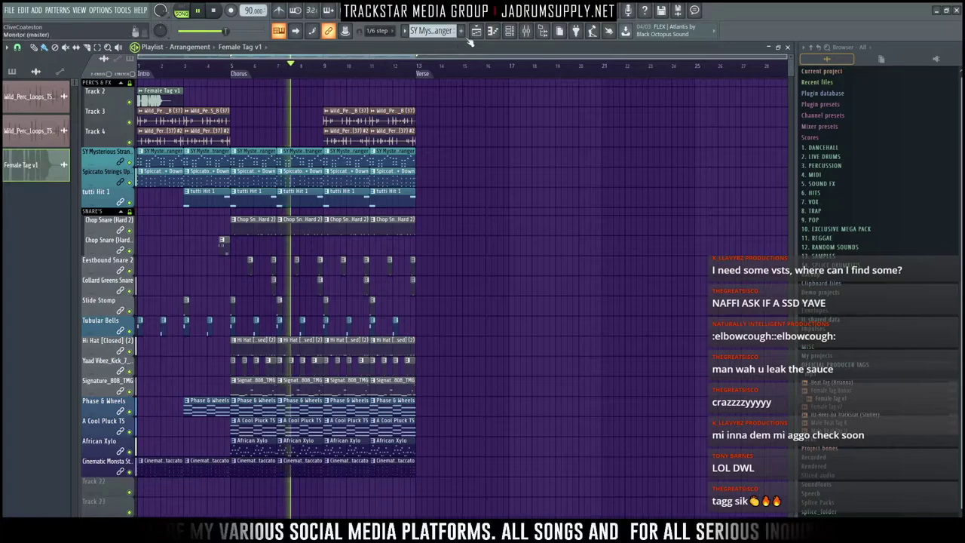
Step: Check the Audio and Unsorted channel groups and the mixer levels while the arrangement plays
{"action": "left_click", "coordinate": [510, 30]}
{"action": "key", "text": "super"}
{"action": "key", "text": "super"}
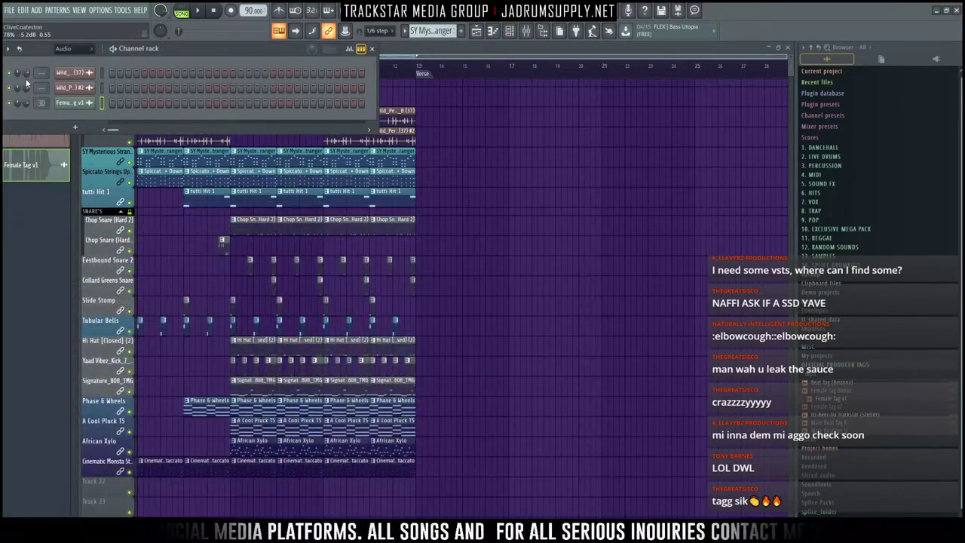
{"action": "left_click", "coordinate": [163, 46]}
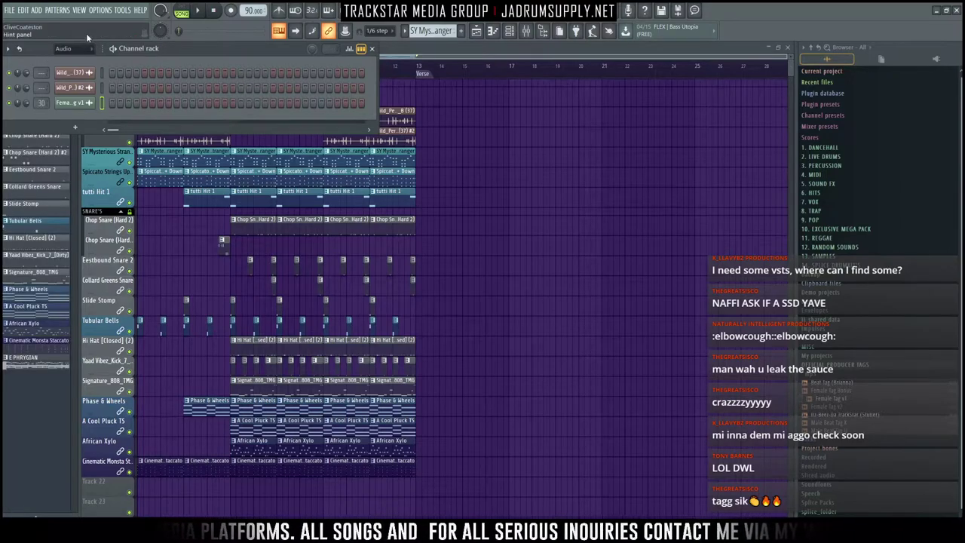
{"action": "scroll", "coordinate": [201, 57], "scroll_direction": "down", "scroll_amount": 2}
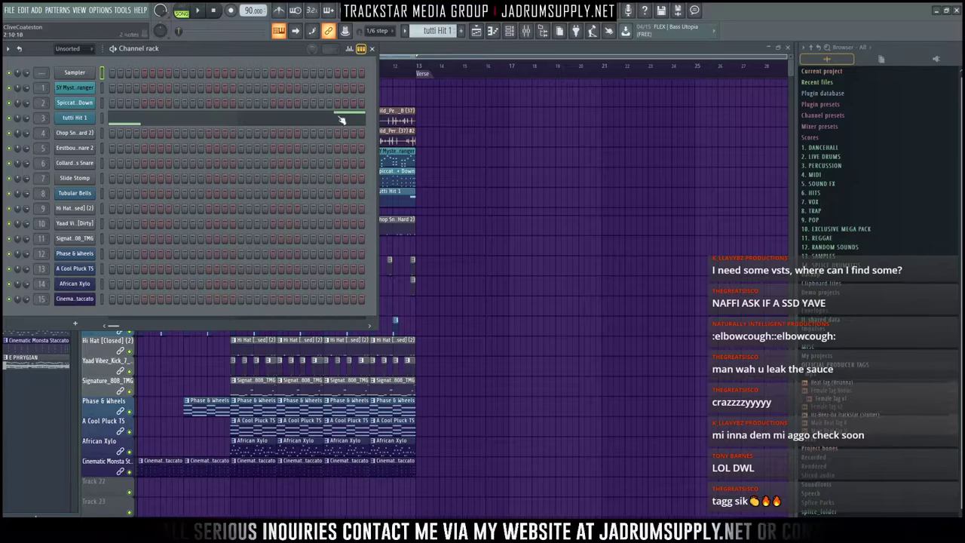
{"action": "left_click", "coordinate": [544, 33]}
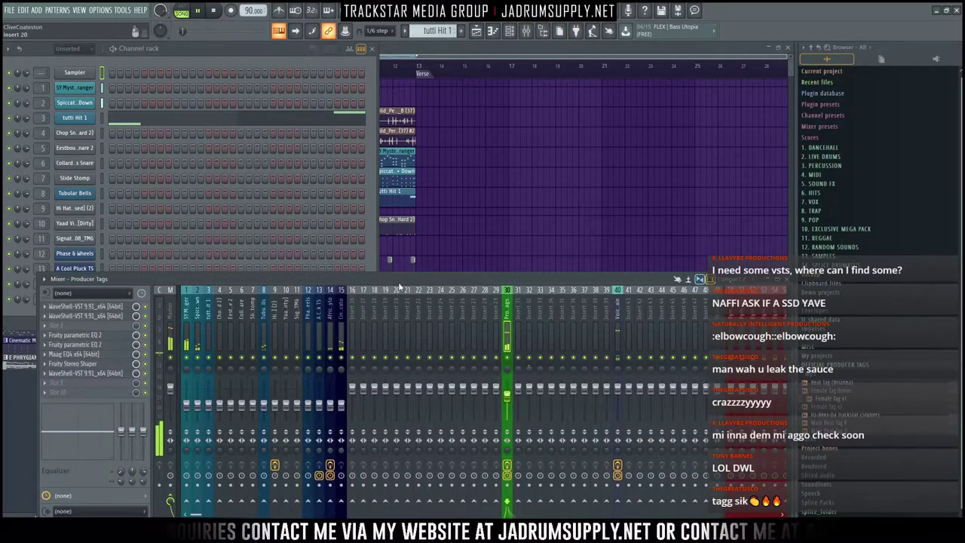
{"action": "left_click", "coordinate": [578, 172]}
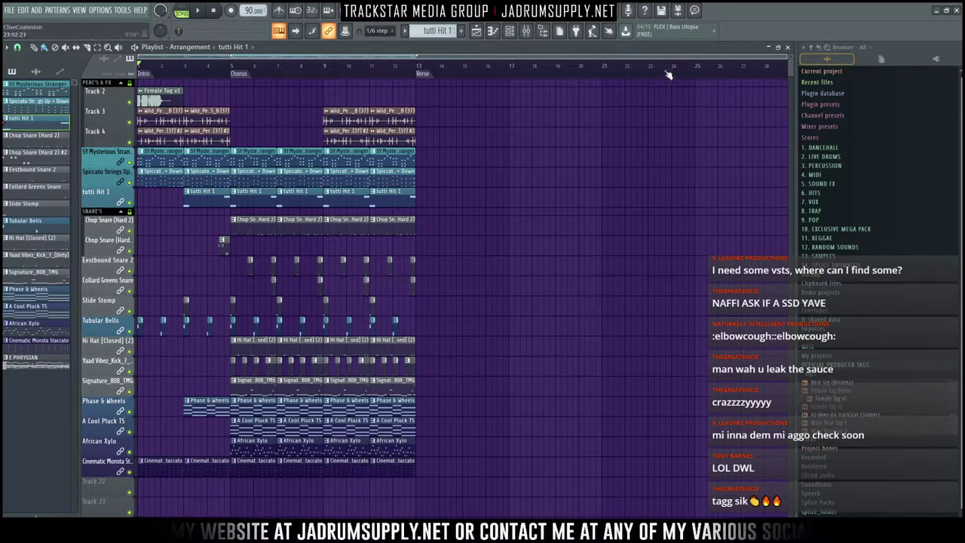
Step: Bring up the mixer and the channel rack together and display the Audio channel group
{"action": "left_click", "coordinate": [522, 35]}
{"action": "left_click", "coordinate": [510, 34]}
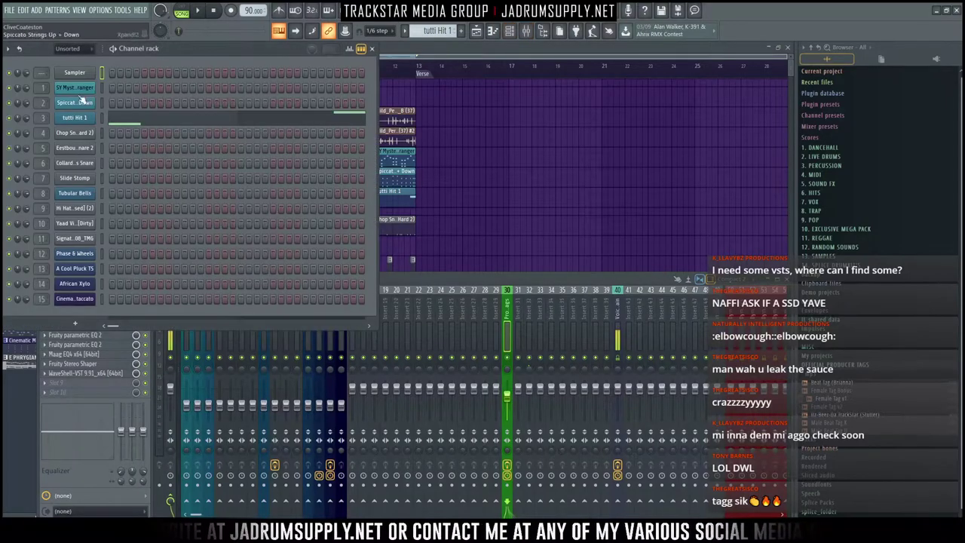
{"action": "scroll", "coordinate": [194, 55], "scroll_direction": "up", "scroll_amount": 2}
{"action": "scroll", "coordinate": [193, 56], "scroll_direction": "down", "scroll_amount": 15}
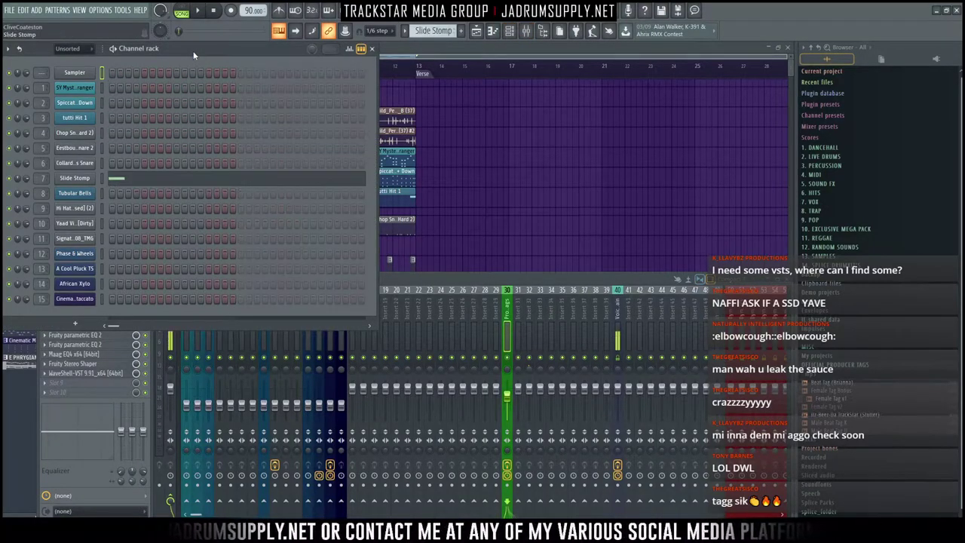
{"action": "scroll", "coordinate": [193, 55], "scroll_direction": "down", "scroll_amount": 1}
{"action": "scroll", "coordinate": [194, 55], "scroll_direction": "up", "scroll_amount": 1}
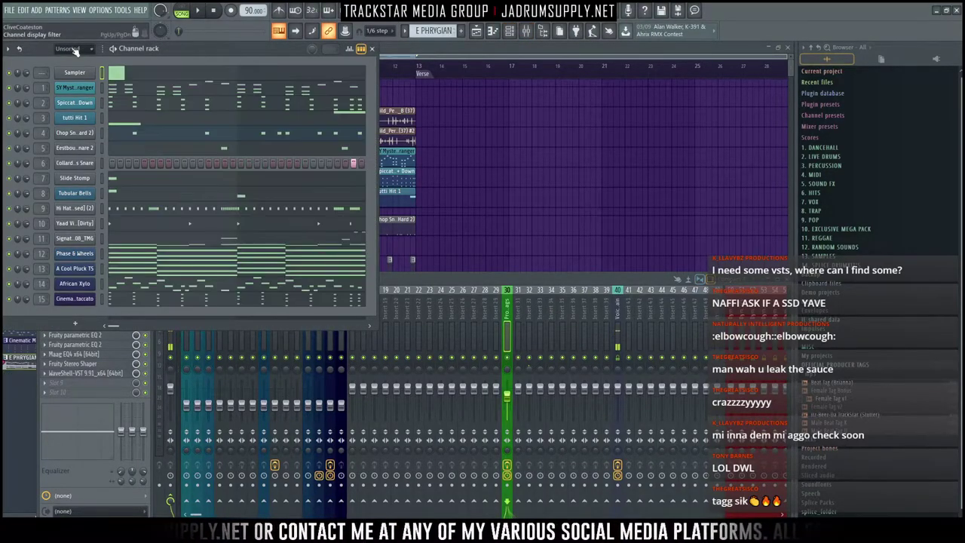
{"action": "scroll", "coordinate": [75, 51], "scroll_direction": "down", "scroll_amount": 2}
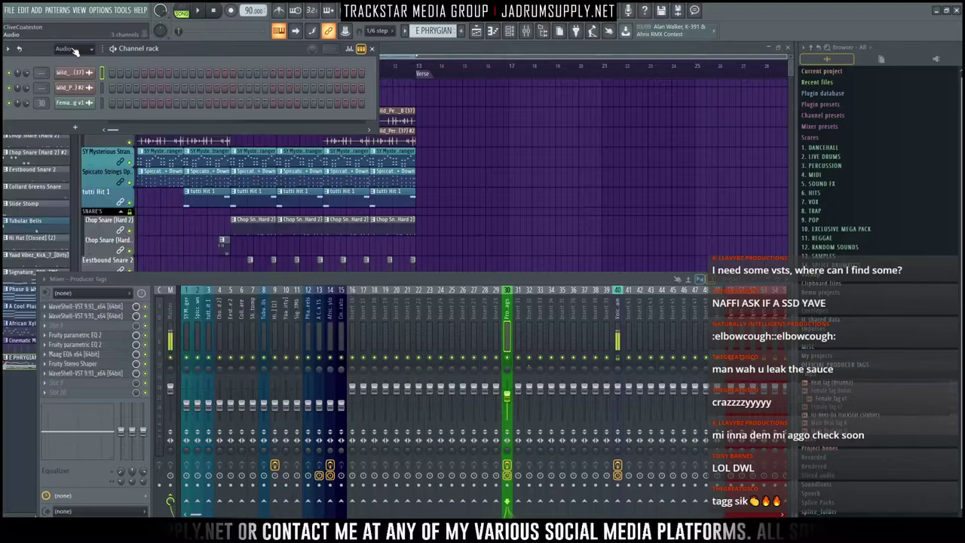
Step: Try to group the three selected Audio channels with Group selected, and display the Audio group again
{"action": "double_click", "coordinate": [103, 74]}
{"action": "left_click", "coordinate": [8, 49]}
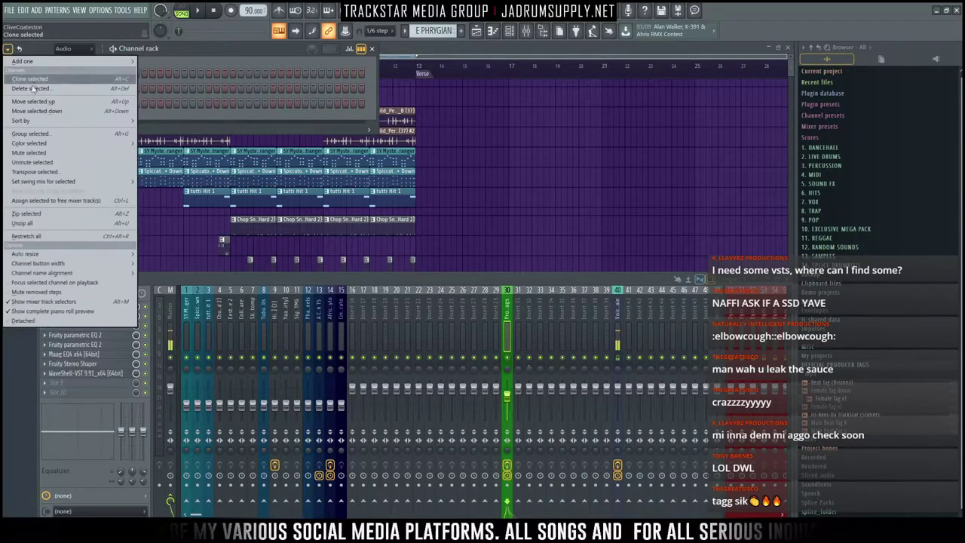
{"action": "left_click", "coordinate": [65, 135]}
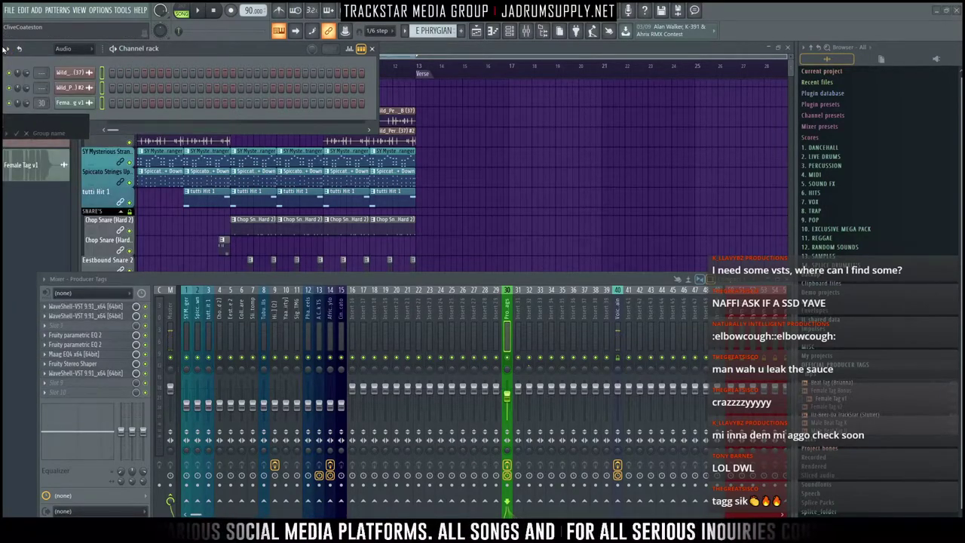
{"action": "key", "text": "Return"}
{"action": "left_click", "coordinate": [9, 51]}
{"action": "mouse_move", "coordinate": [42, 60]}
{"action": "left_click", "coordinate": [72, 51]}
{"action": "left_click", "coordinate": [66, 74]}
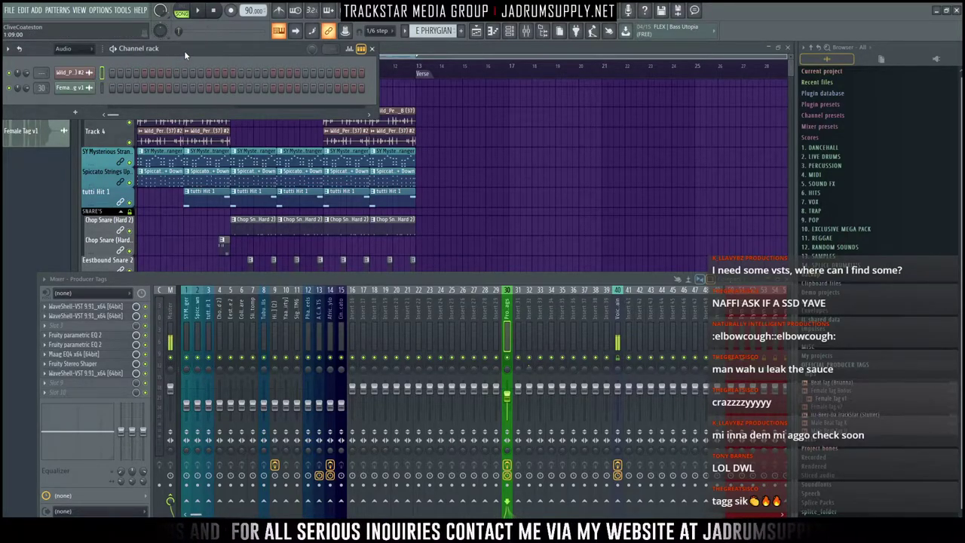
Step: Look for the Wild_Perc_Loops_TS_B (37) channel in the Unsorted, All and Audio groups of the channel rack
{"action": "scroll", "coordinate": [73, 52], "scroll_direction": "up", "scroll_amount": 1}
{"action": "scroll", "coordinate": [75, 55], "scroll_direction": "down", "scroll_amount": 1}
{"action": "left_click", "coordinate": [575, 131]}
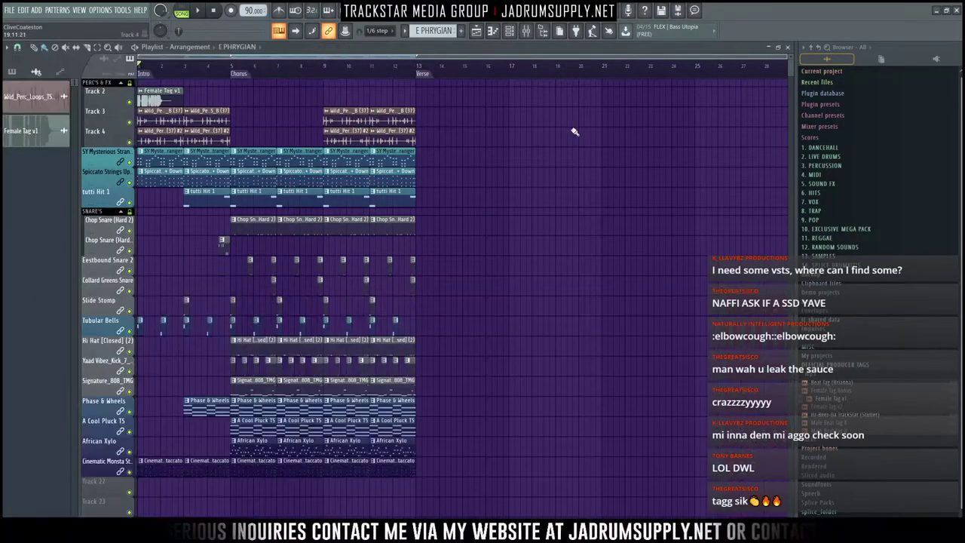
{"action": "left_click", "coordinate": [161, 129]}
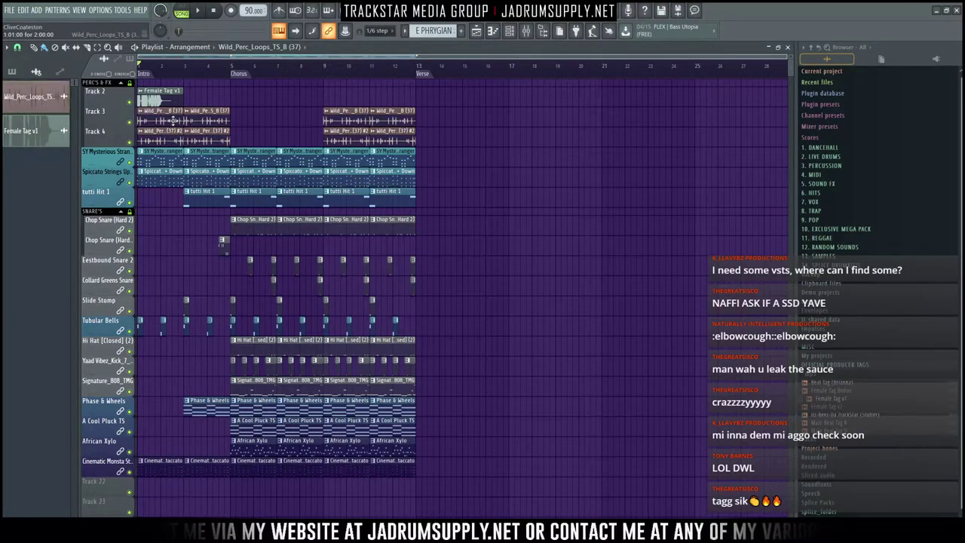
{"action": "scroll", "coordinate": [173, 121], "scroll_direction": "up", "scroll_amount": 5}
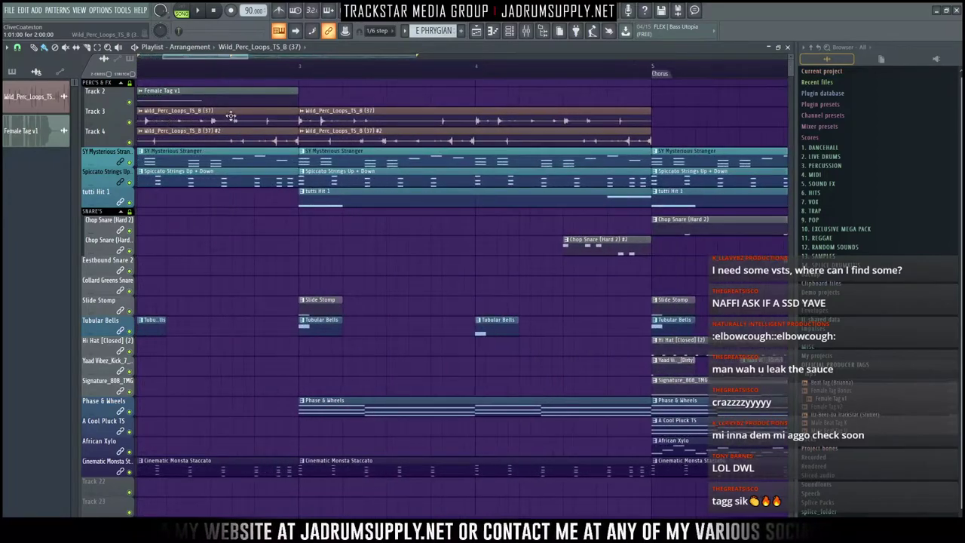
{"action": "key", "text": "F6"}
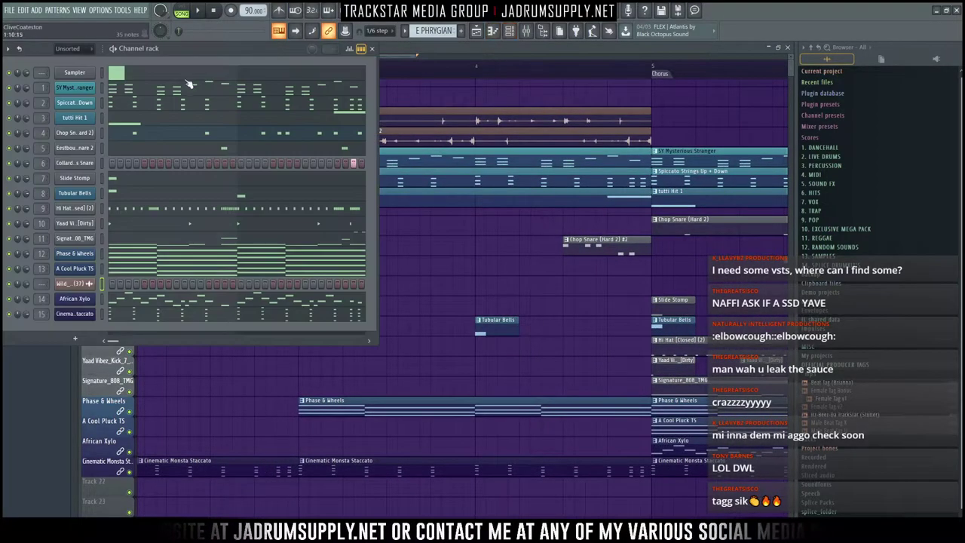
{"action": "left_click", "coordinate": [89, 52]}
{"action": "left_click", "coordinate": [84, 62]}
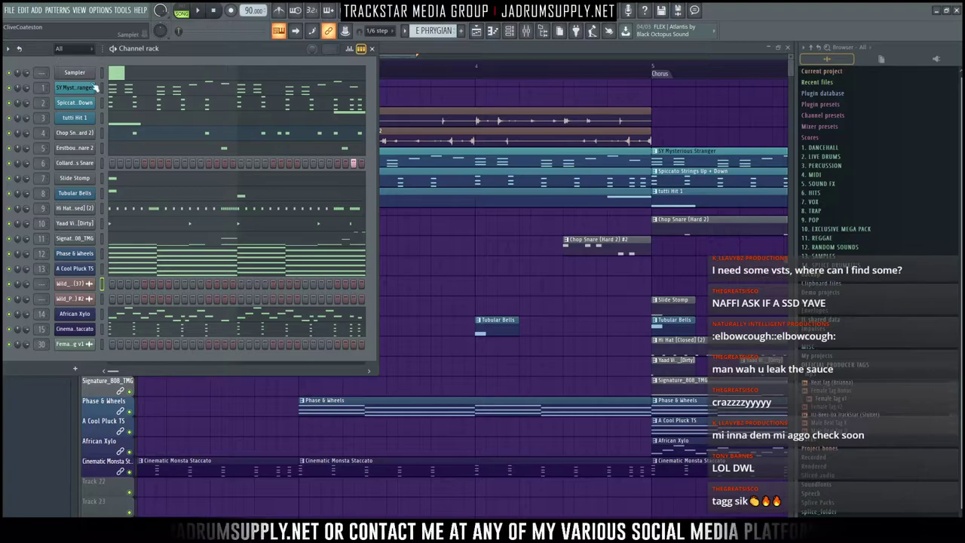
{"action": "scroll", "coordinate": [84, 50], "scroll_direction": "down", "scroll_amount": 2}
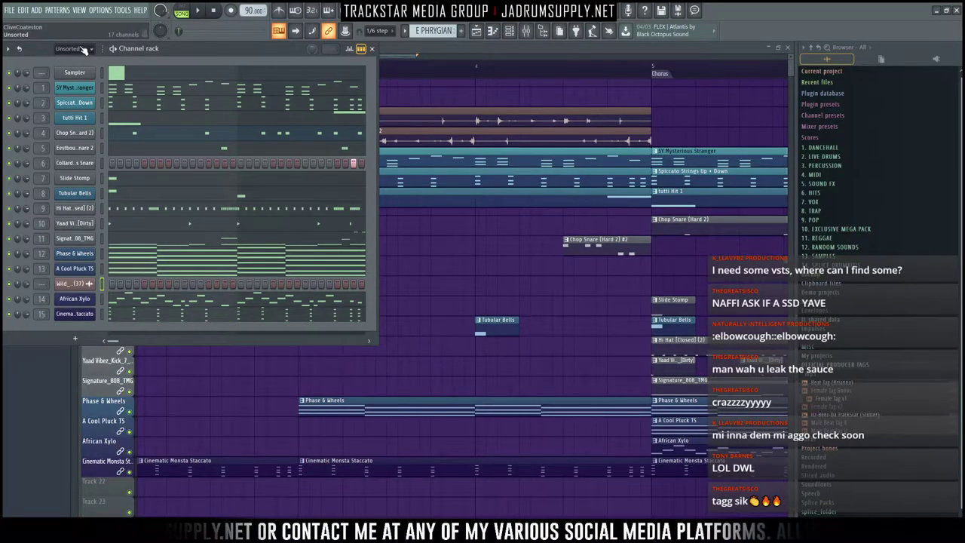
{"action": "left_click", "coordinate": [73, 75]}
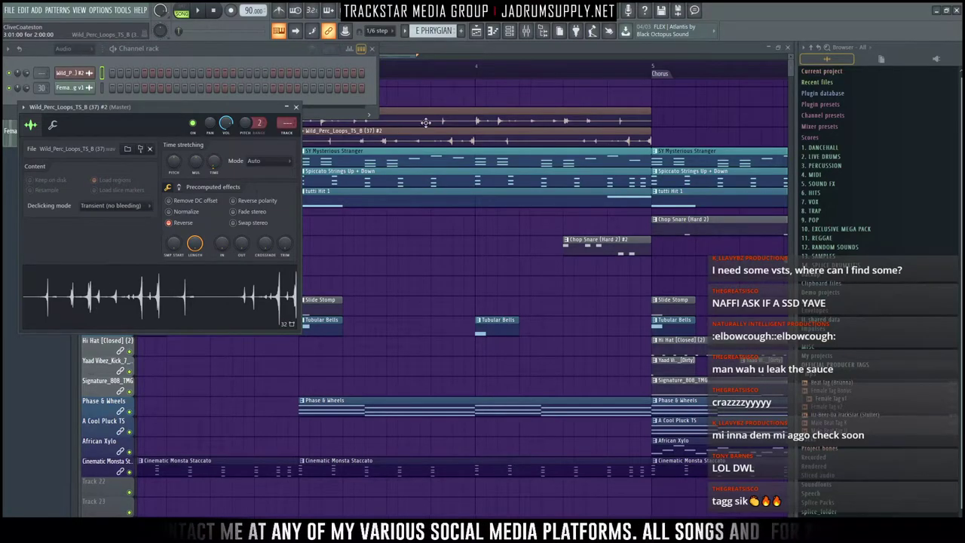
Step: Place the Wild_Perc_Loops_TS_B (37) sample from its channel settings onto Track 2, using the existing Wild_Perc_Loops_TS_B (37) clip
{"action": "double_click", "coordinate": [468, 121]}
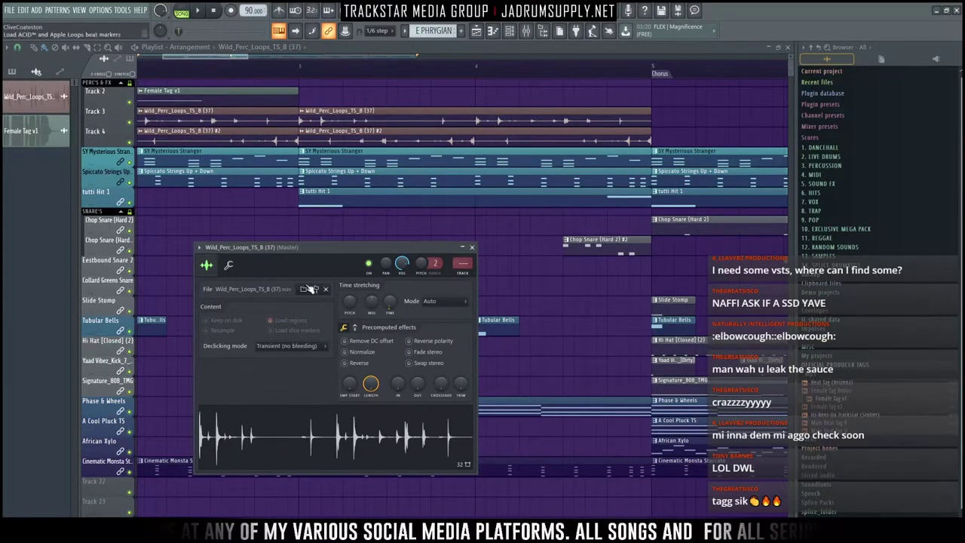
{"action": "left_click", "coordinate": [510, 30]}
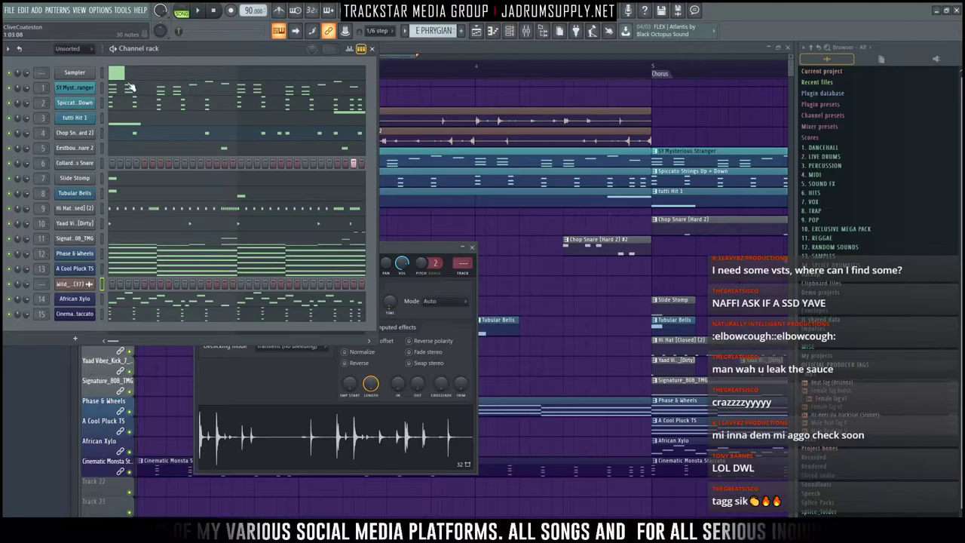
{"action": "left_click_drag", "start_coordinate": [251, 422], "coordinate": [487, 86]}
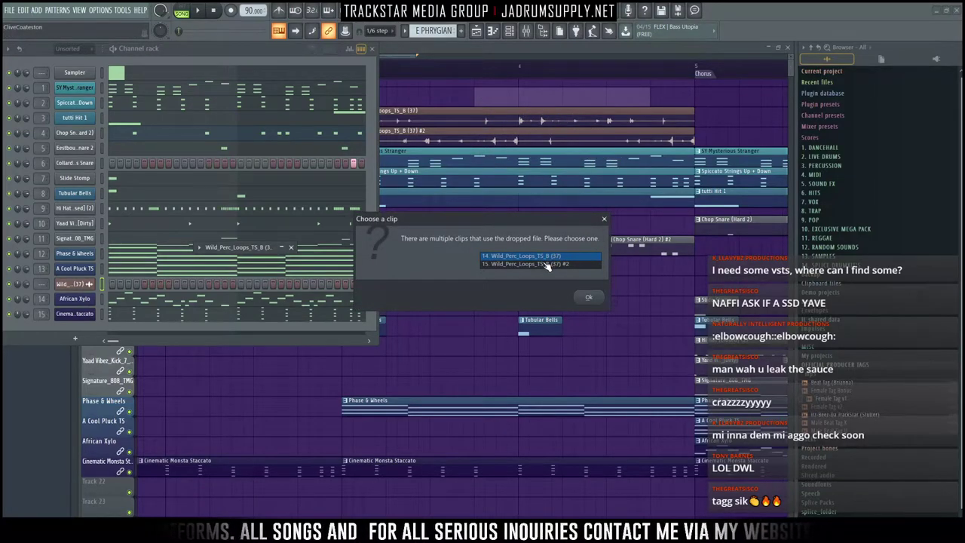
{"action": "left_click", "coordinate": [592, 298]}
{"action": "scroll", "coordinate": [452, 72], "scroll_direction": "down", "scroll_amount": 6}
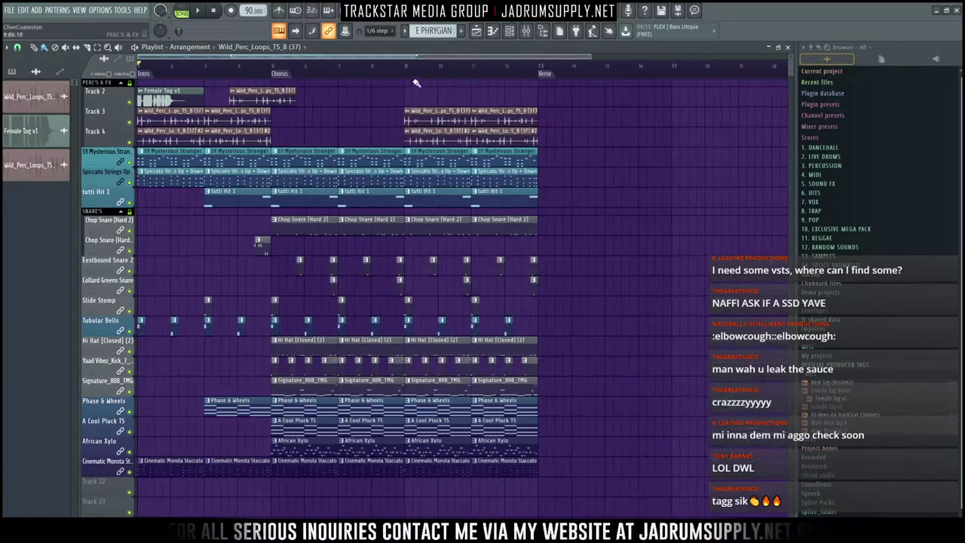
Step: Inspect the channel settings of the Wild_Perc_Loops clips on Tracks 3 and 4, and close them
{"action": "double_click", "coordinate": [243, 116]}
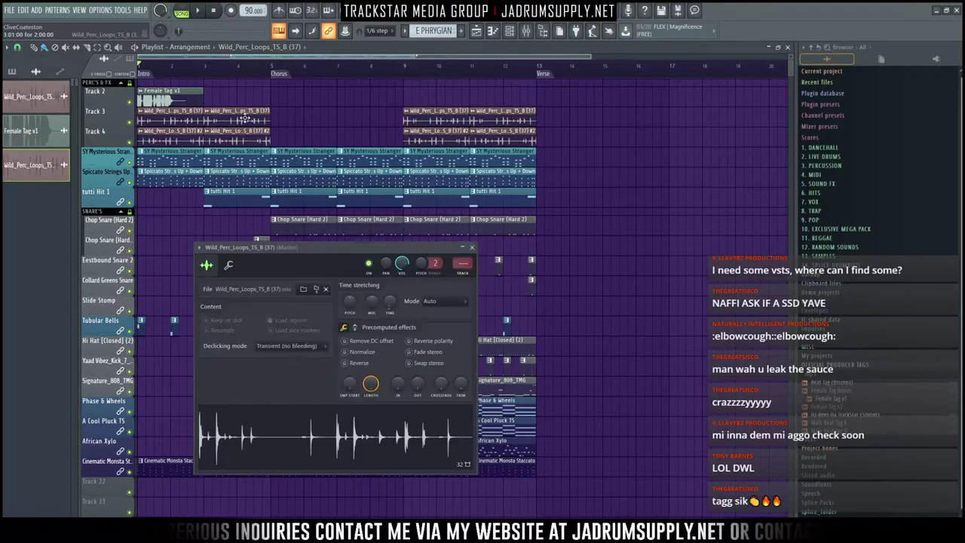
{"action": "left_click", "coordinate": [221, 138]}
{"action": "double_click", "coordinate": [221, 137]}
{"action": "left_click", "coordinate": [296, 107]}
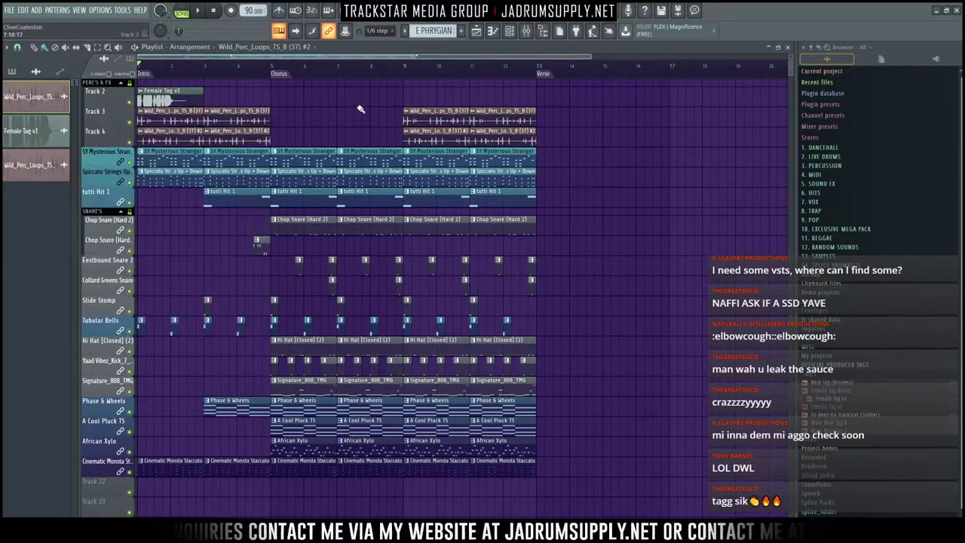
Step: Display the channel rack's Audio group and try Unzip all on its channels
{"action": "scroll", "coordinate": [347, 70], "scroll_direction": "down", "scroll_amount": 2}
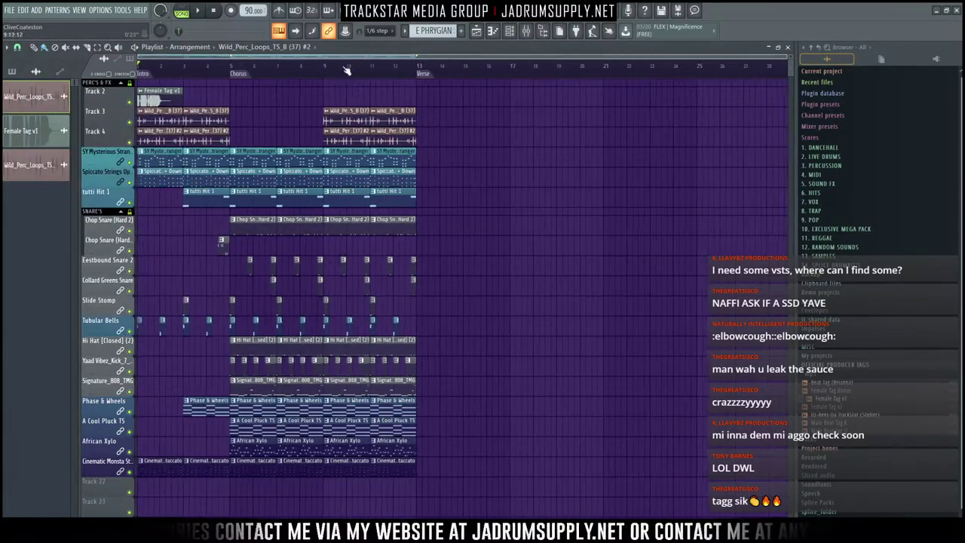
{"action": "left_click", "coordinate": [510, 30]}
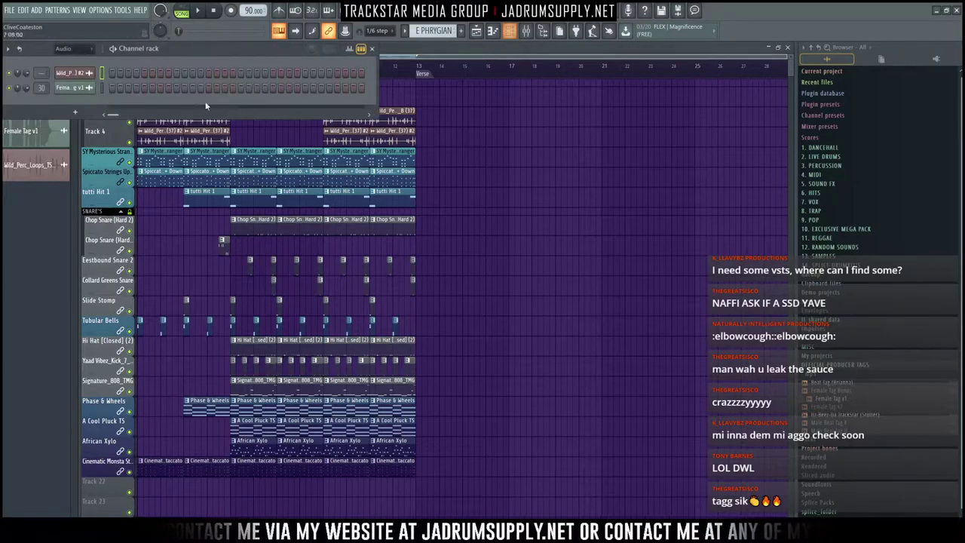
{"action": "right_click", "coordinate": [82, 76]}
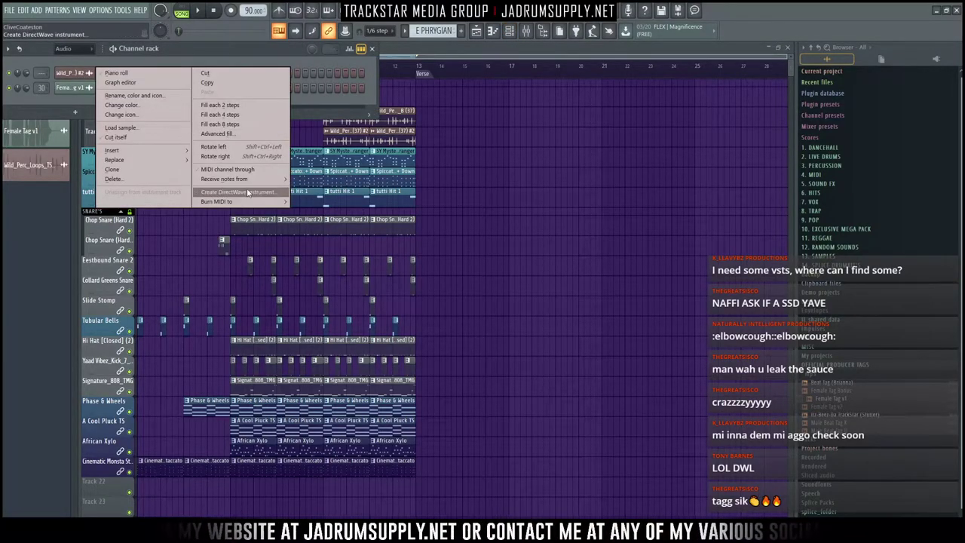
{"action": "mouse_move", "coordinate": [248, 202]}
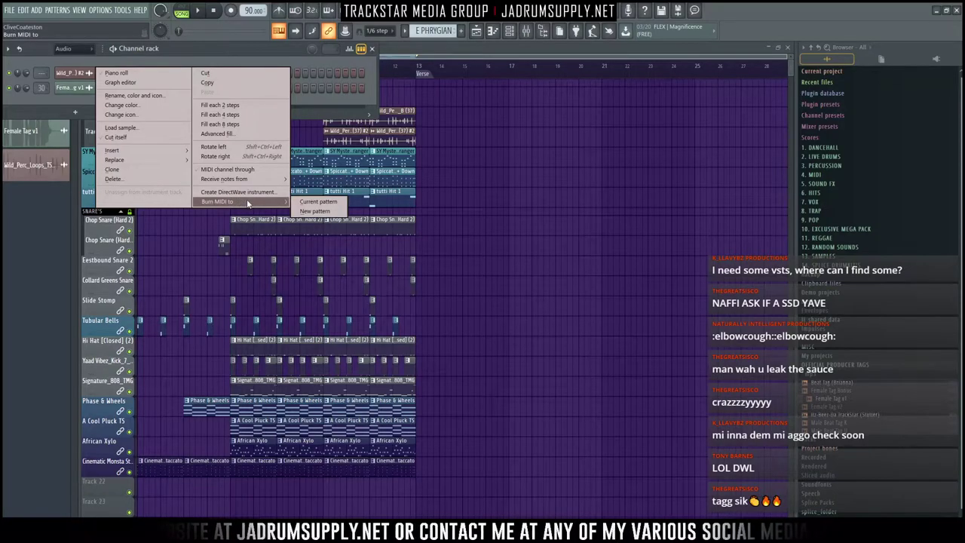
{"action": "left_click", "coordinate": [9, 49]}
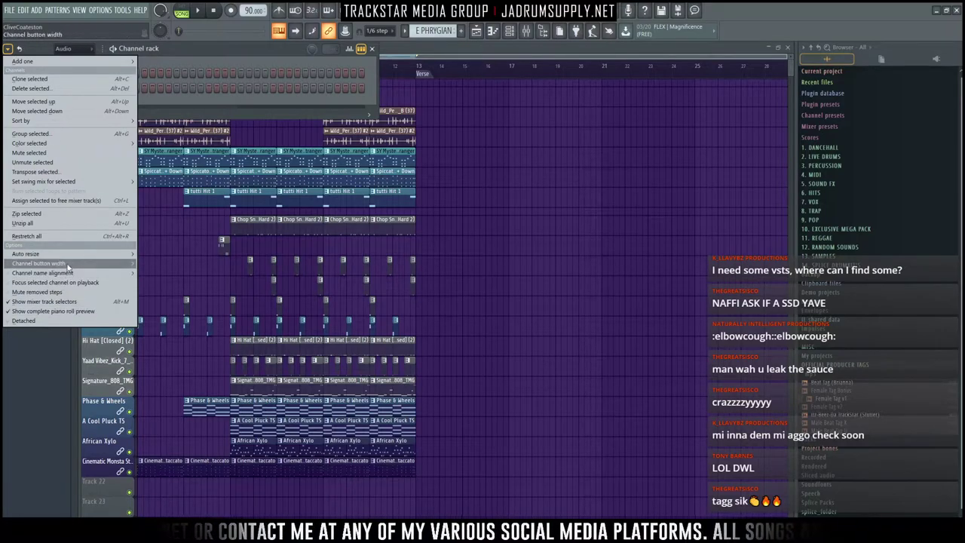
{"action": "left_click", "coordinate": [66, 224]}
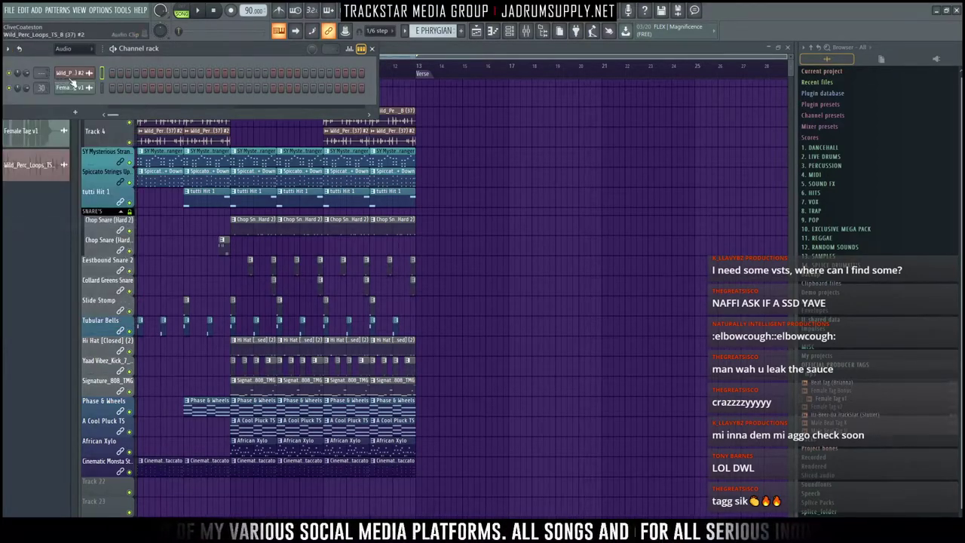
Step: Find the Wild_Perc_Loops_TS_B (37) channel in the Unsorted group and delete it from the channel rack
{"action": "left_click", "coordinate": [78, 50]}
{"action": "left_click", "coordinate": [73, 88]}
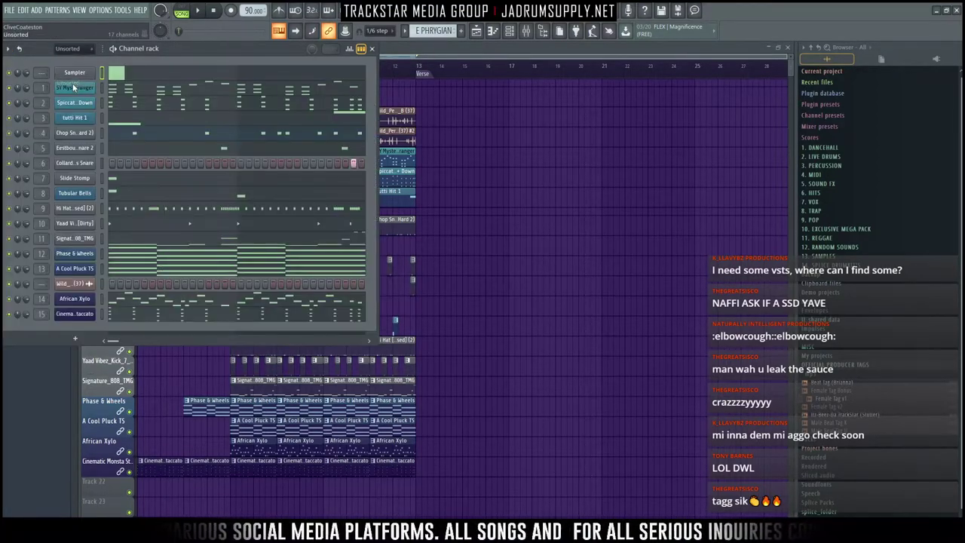
{"action": "left_click", "coordinate": [91, 268]}
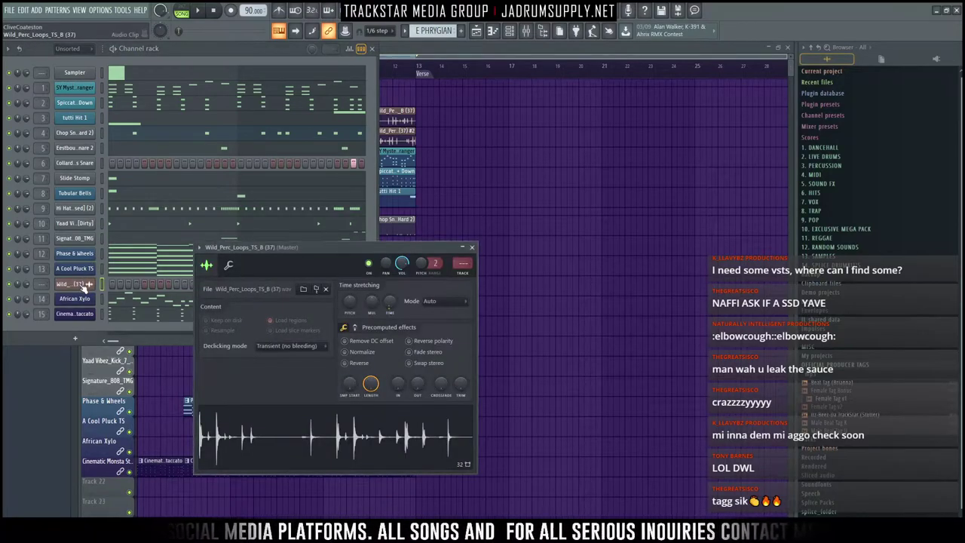
{"action": "right_click", "coordinate": [99, 282]}
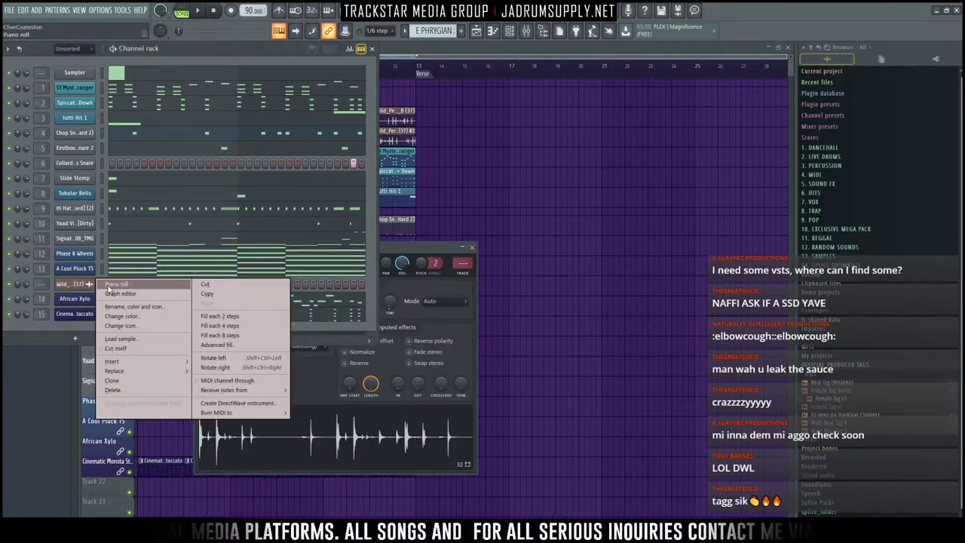
{"action": "left_click", "coordinate": [113, 390]}
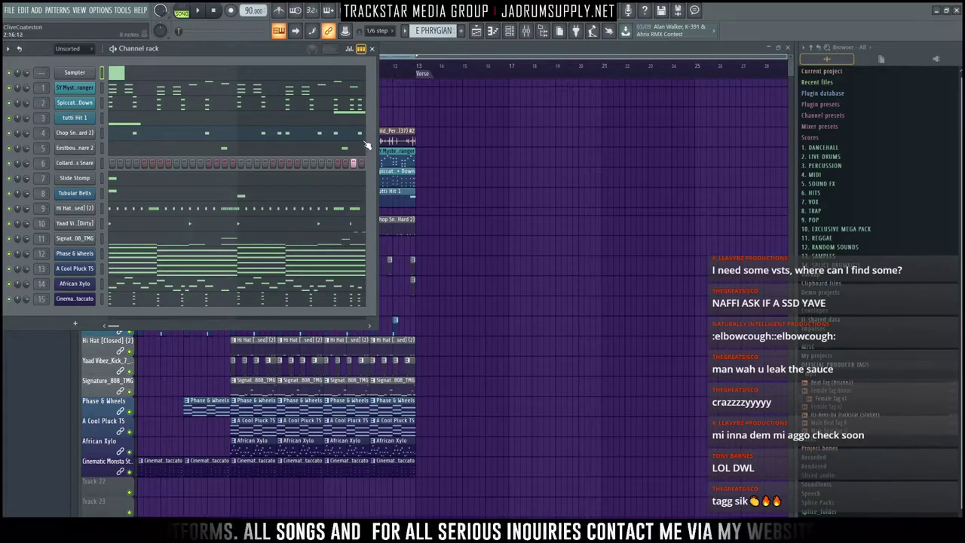
Step: Place a Wild_Perc_Loops_TS_B (37) #2 clip at the start of Track 3 and check its channel settings
{"action": "key", "text": "F6"}
{"action": "left_click", "coordinate": [158, 132]}
{"action": "left_click", "coordinate": [143, 113]}
{"action": "double_click", "coordinate": [143, 115]}
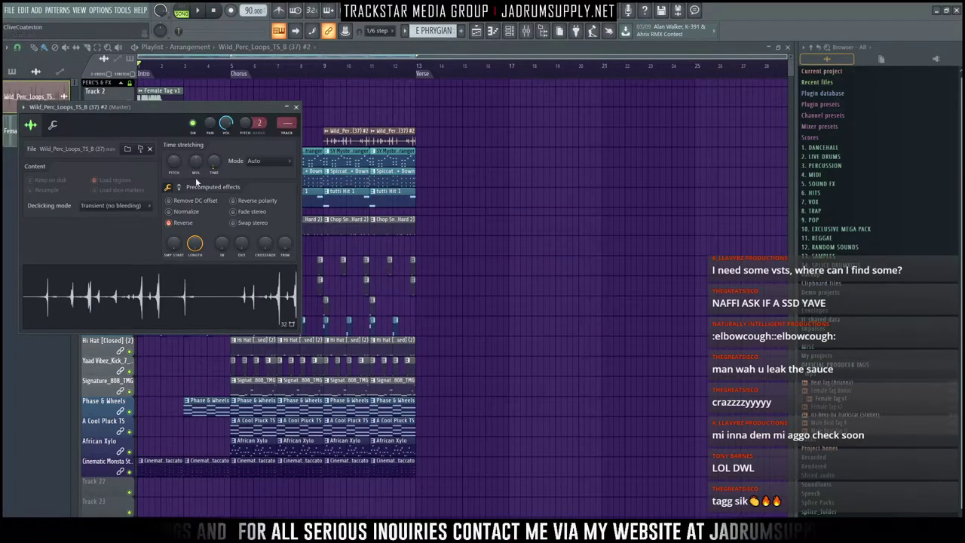
{"action": "left_click", "coordinate": [296, 107]}
Step: Make the Track 3 percussion clip unique and repeat it across bars 3–4 and 9–12 of Track 3
{"action": "left_click", "coordinate": [141, 113]}
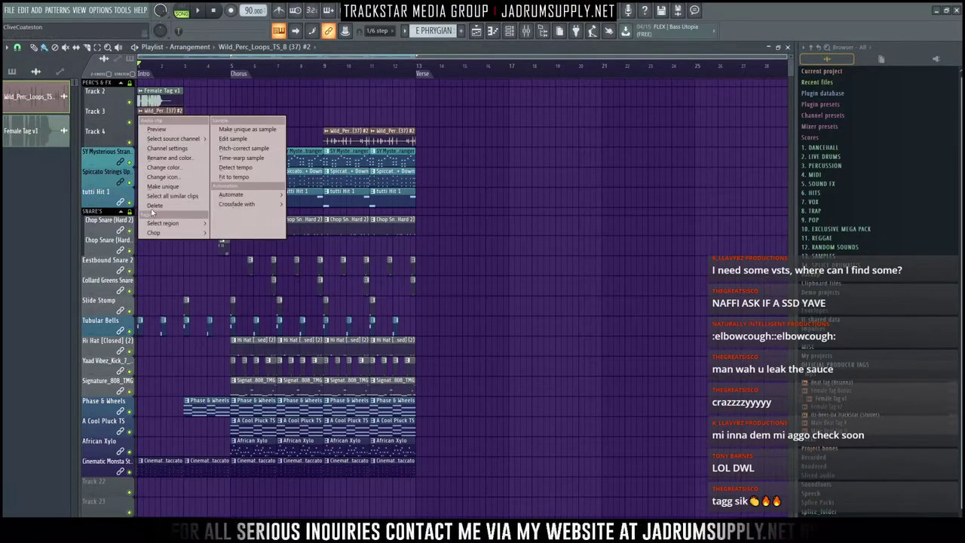
{"action": "left_click", "coordinate": [162, 192]}
{"action": "double_click", "coordinate": [167, 113]}
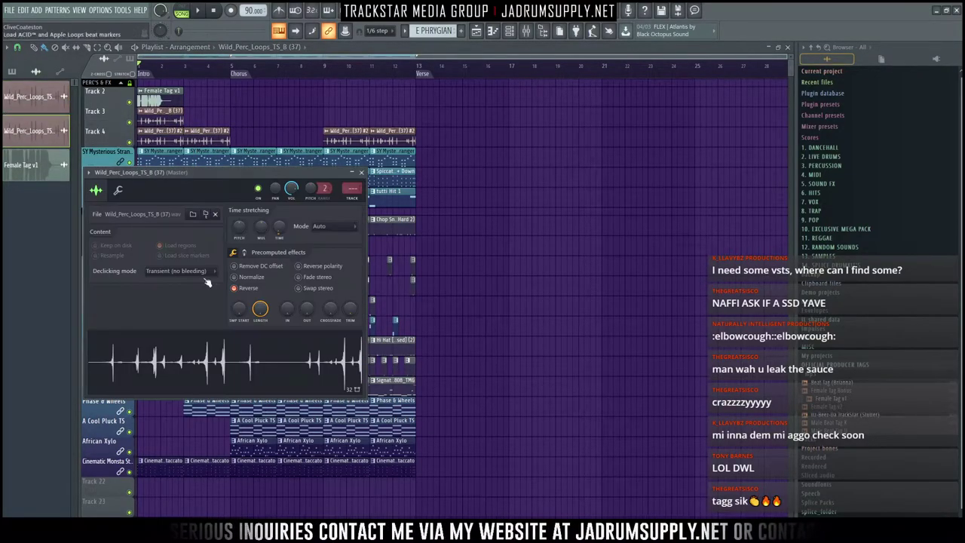
{"action": "left_click_drag", "start_coordinate": [172, 122], "coordinate": [392, 109]}
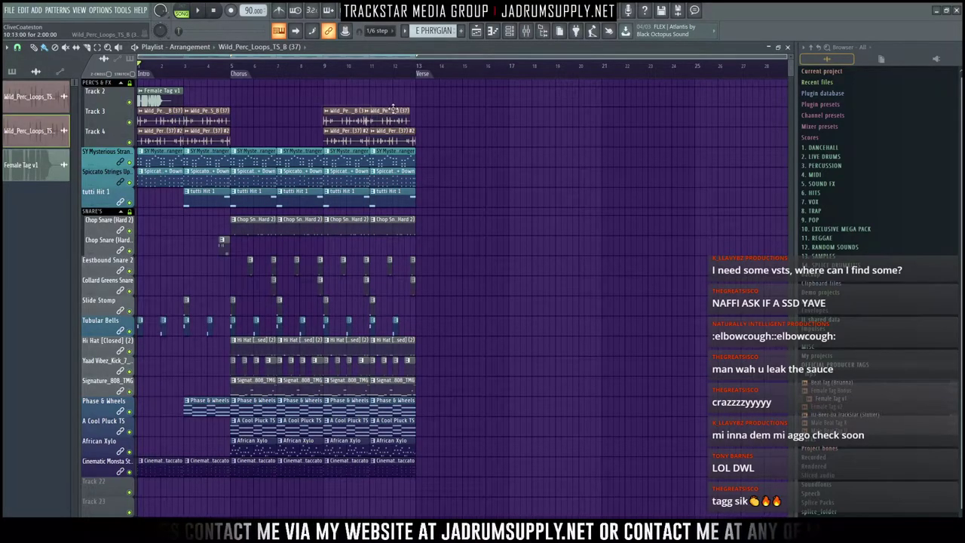
Step: Select all three channels of the Audio group and recolour them green
{"action": "left_click", "coordinate": [510, 30]}
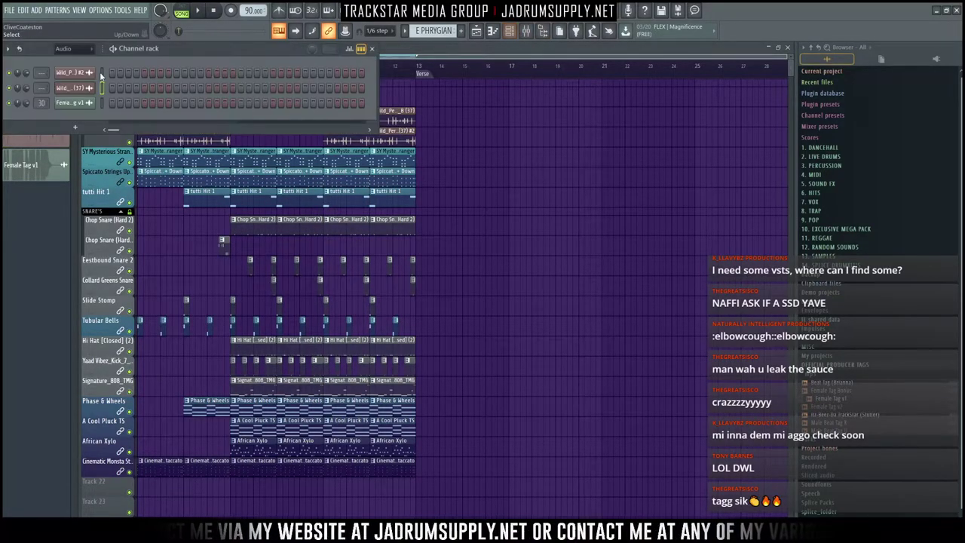
{"action": "left_click", "coordinate": [14, 51]}
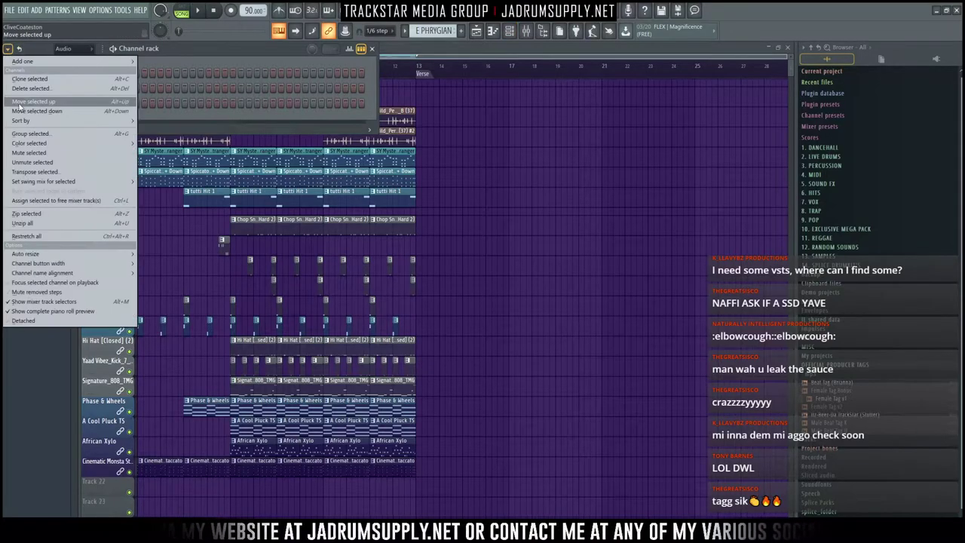
{"action": "mouse_move", "coordinate": [90, 145]}
{"action": "left_click", "coordinate": [151, 147]}
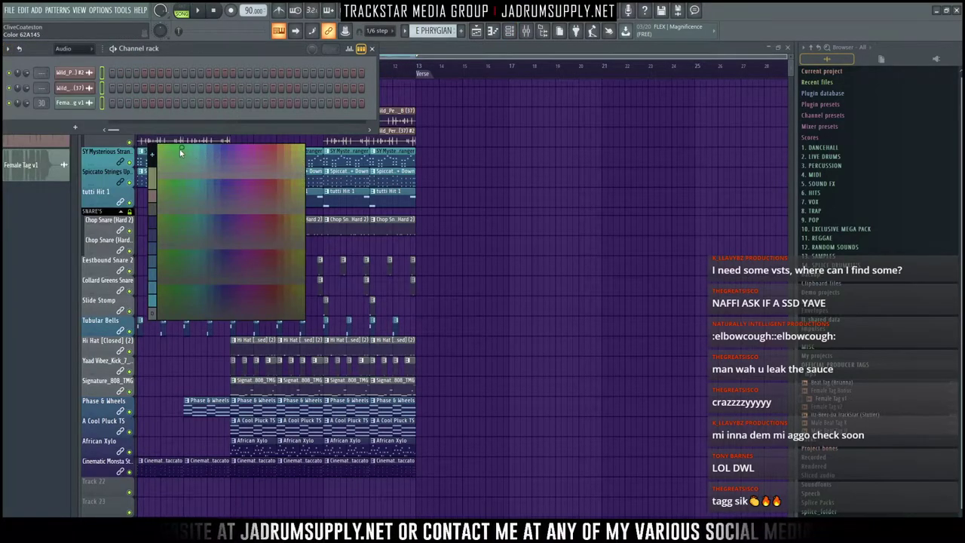
{"action": "left_click", "coordinate": [184, 151]}
{"action": "left_click", "coordinate": [227, 154]}
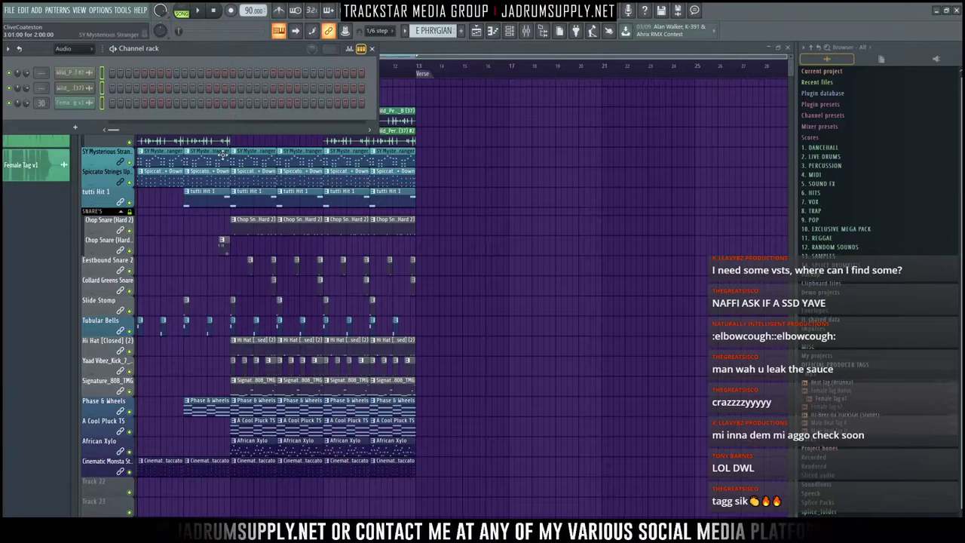
Step: Clear the custom Producer Tags name of mixer track 30
{"action": "left_click", "coordinate": [527, 30]}
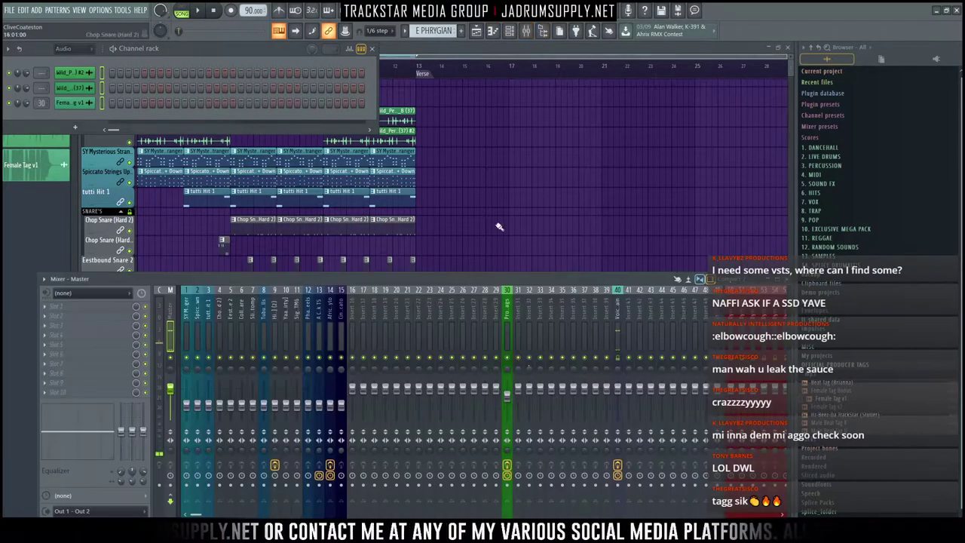
{"action": "right_click", "coordinate": [507, 343]}
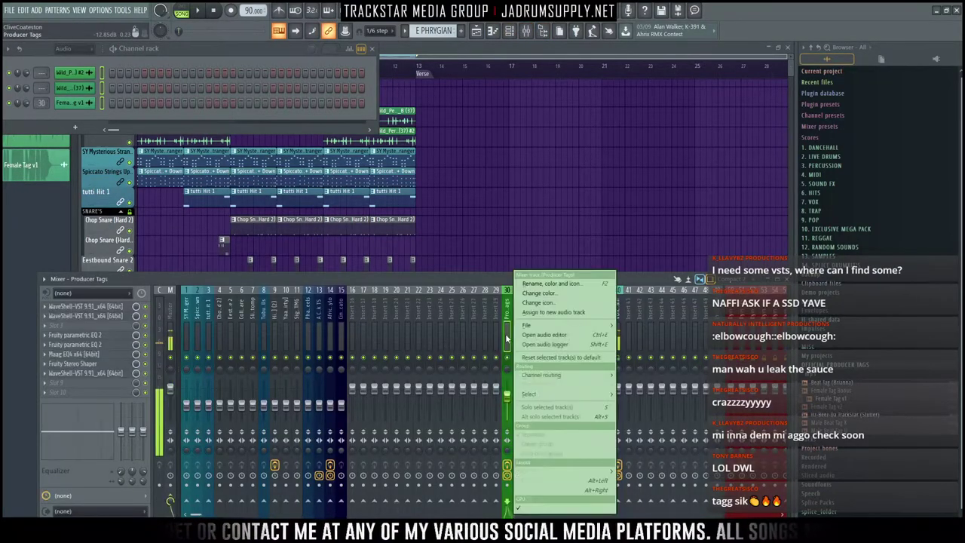
{"action": "left_click", "coordinate": [556, 284]}
{"action": "key", "text": "BackSpace"}
{"action": "key", "text": "Return"}
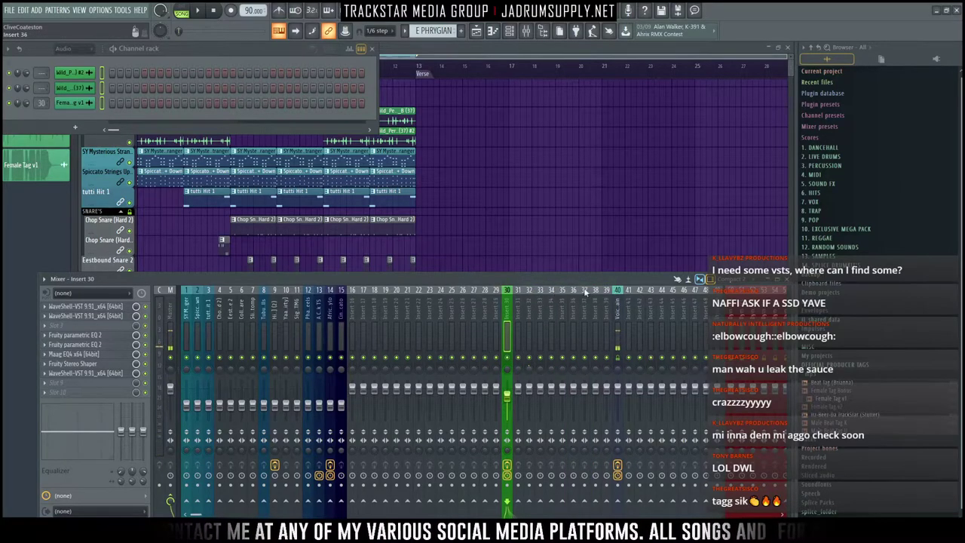
Step: Assign the three Audio channels to mixer tracks 28 to 30 and lower those tracks' faders together
{"action": "left_click", "coordinate": [485, 320]}
{"action": "key", "text": "ctrl+l"}
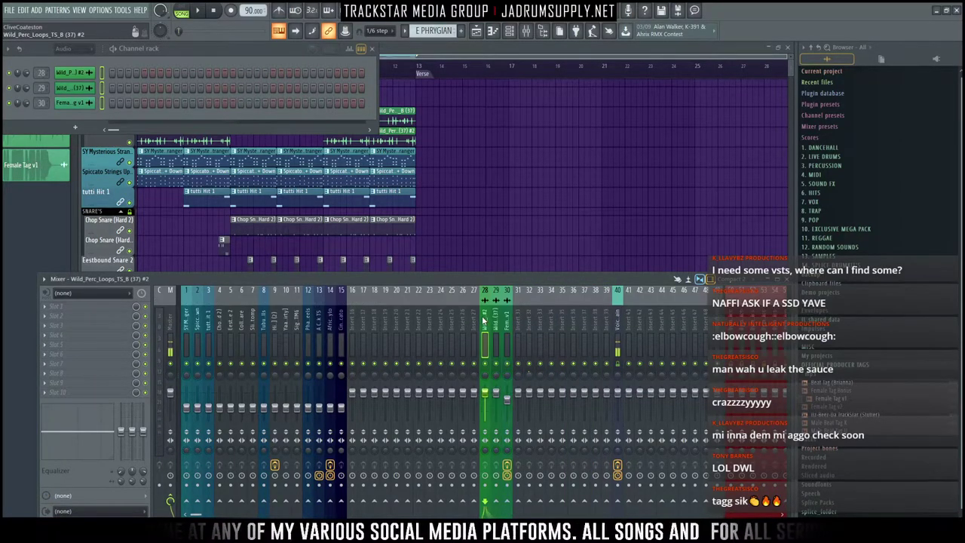
{"action": "left_click_drag", "start_coordinate": [488, 348], "coordinate": [506, 352]}
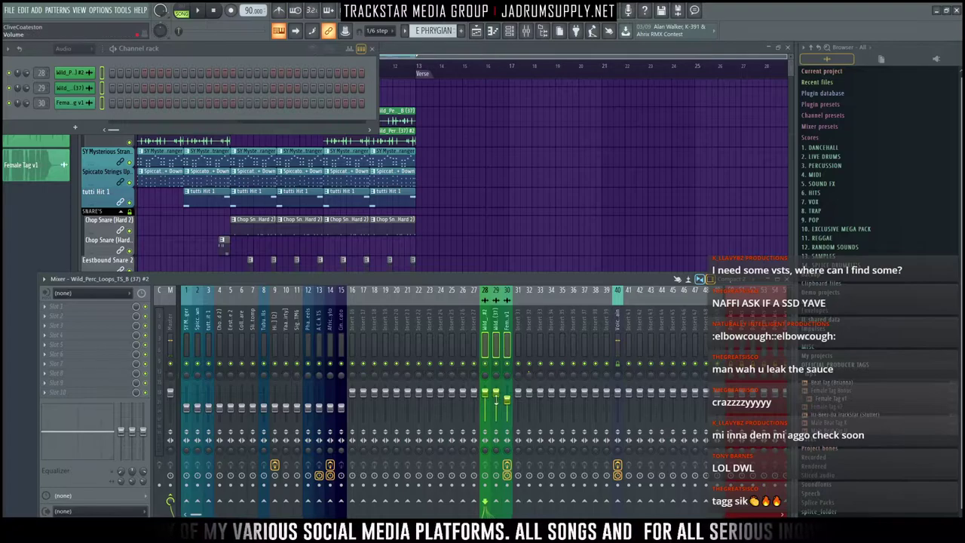
{"action": "left_click_drag", "start_coordinate": [496, 402], "coordinate": [495, 408]}
Step: Play the arrangement from the Intro into the Chorus, select the Chorus section on the timeline, and stop playback
{"action": "right_click", "coordinate": [543, 192]}
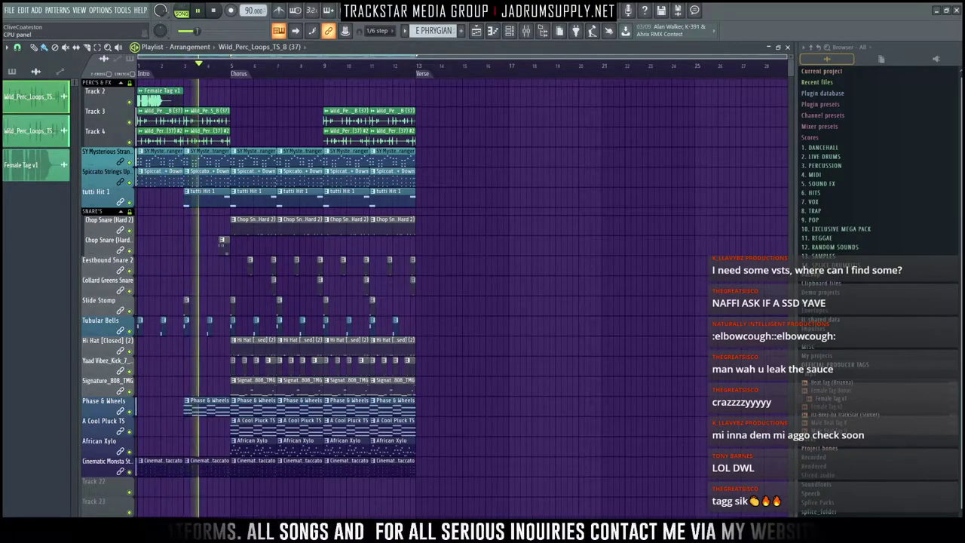
{"action": "scroll", "coordinate": [521, 168], "scroll_direction": "up", "scroll_amount": 2}
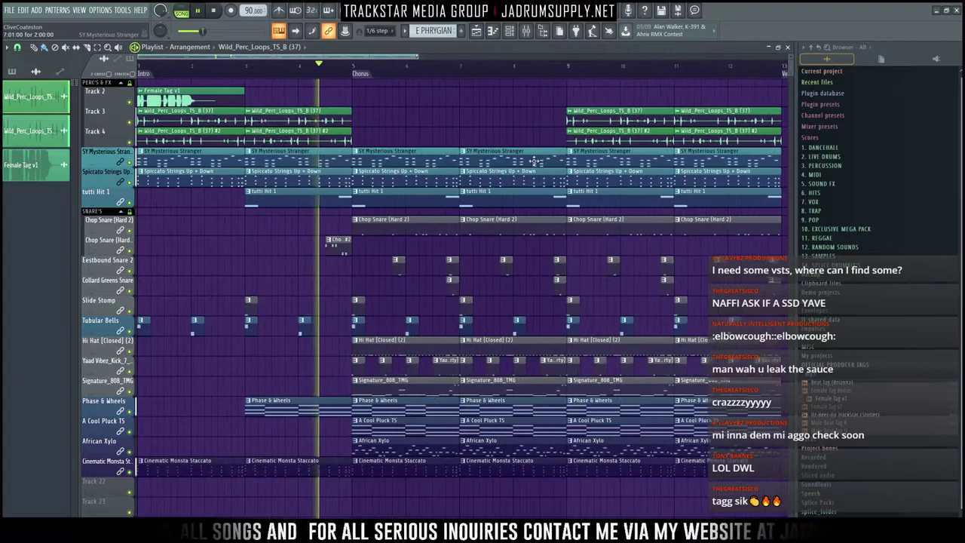
{"action": "scroll", "coordinate": [531, 66], "scroll_direction": "down", "scroll_amount": 2}
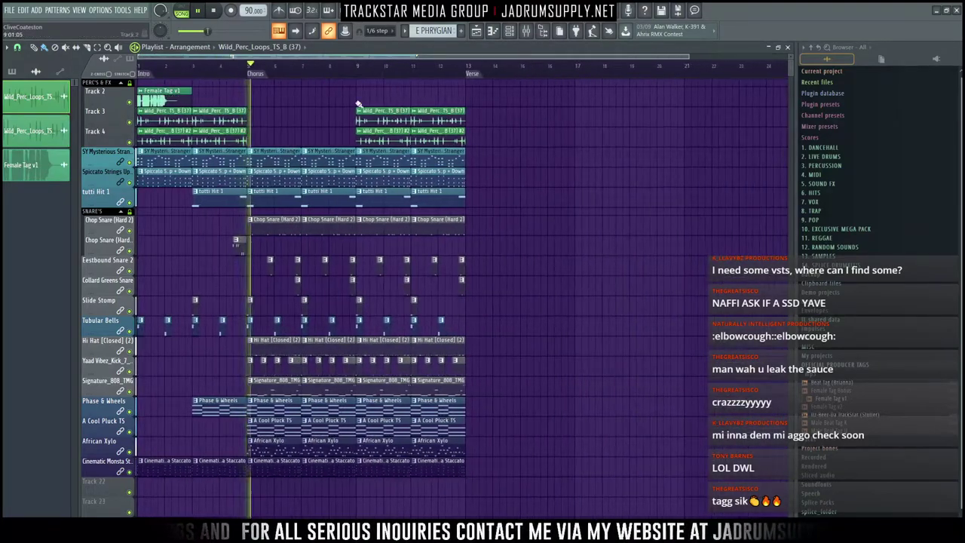
{"action": "double_click", "coordinate": [257, 73]}
{"action": "key", "text": "space"}
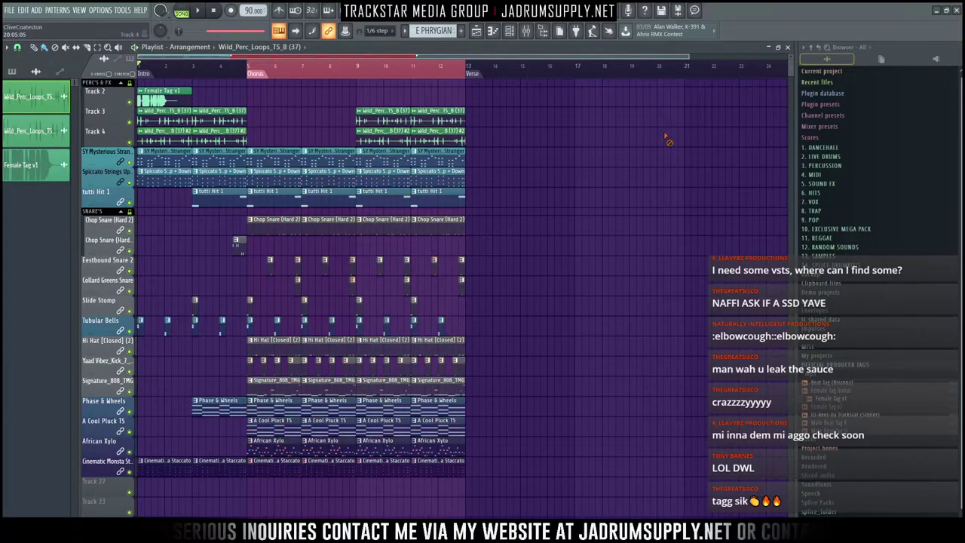
Step: Select mixer tracks 1 to 15, lower their faders together, and play the arrangement
{"action": "left_click", "coordinate": [526, 30]}
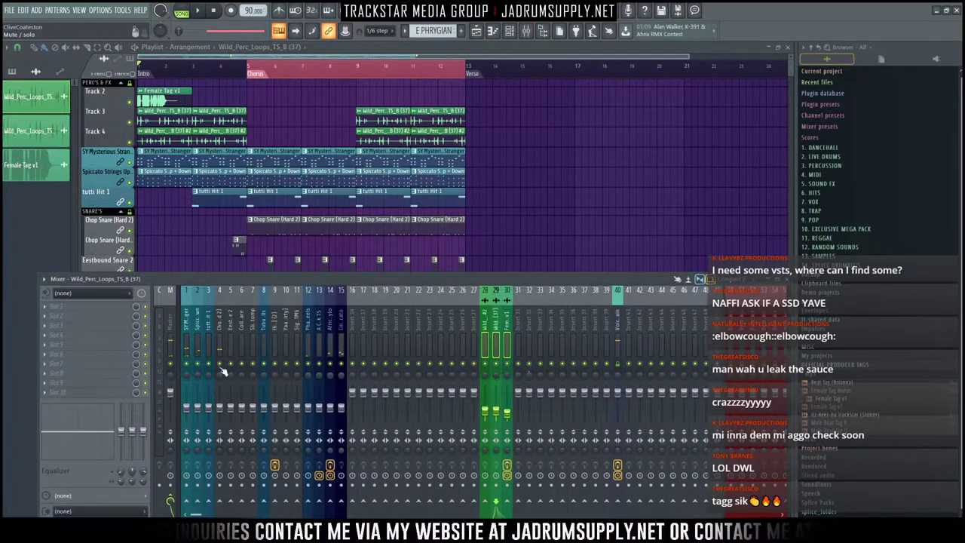
{"action": "left_click_drag", "start_coordinate": [186, 357], "coordinate": [342, 356]}
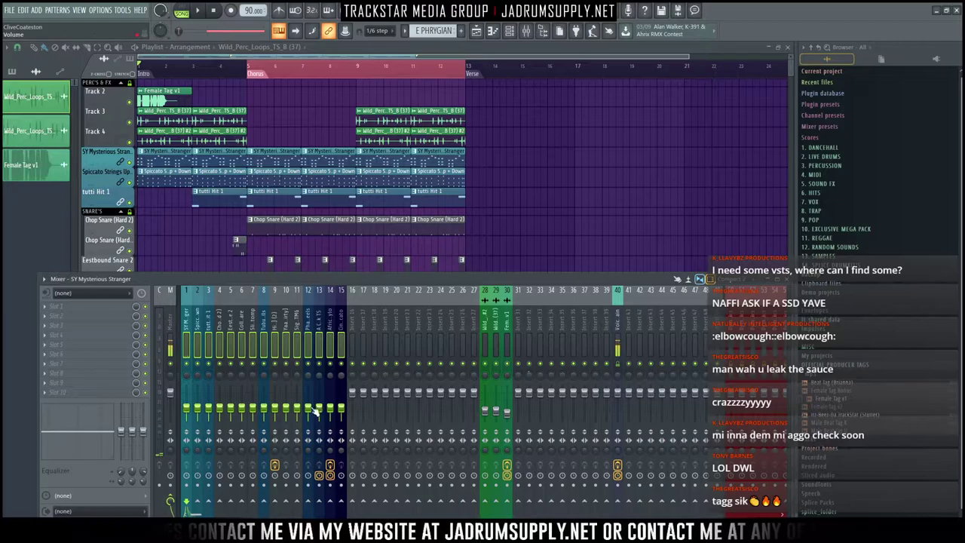
{"action": "left_click_drag", "start_coordinate": [309, 408], "coordinate": [311, 423]}
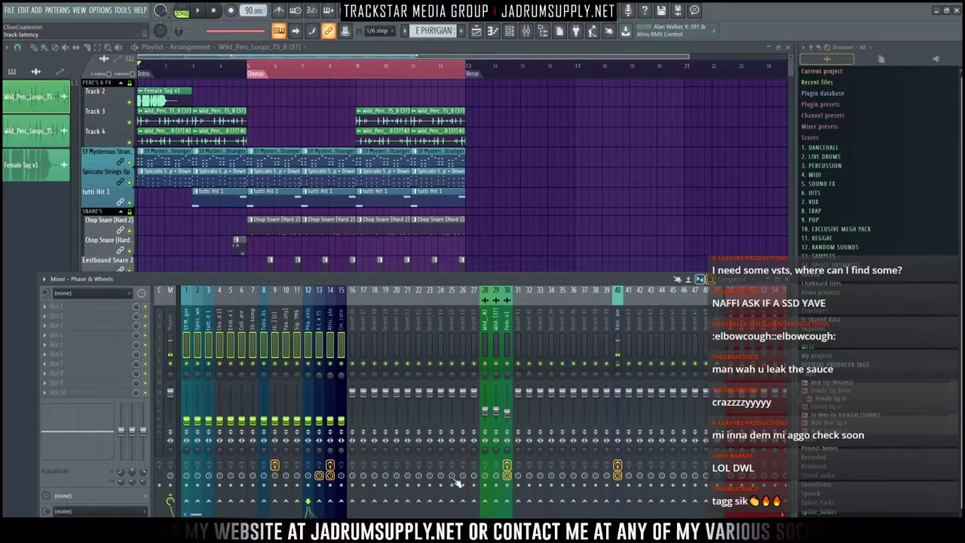
{"action": "key", "text": "space"}
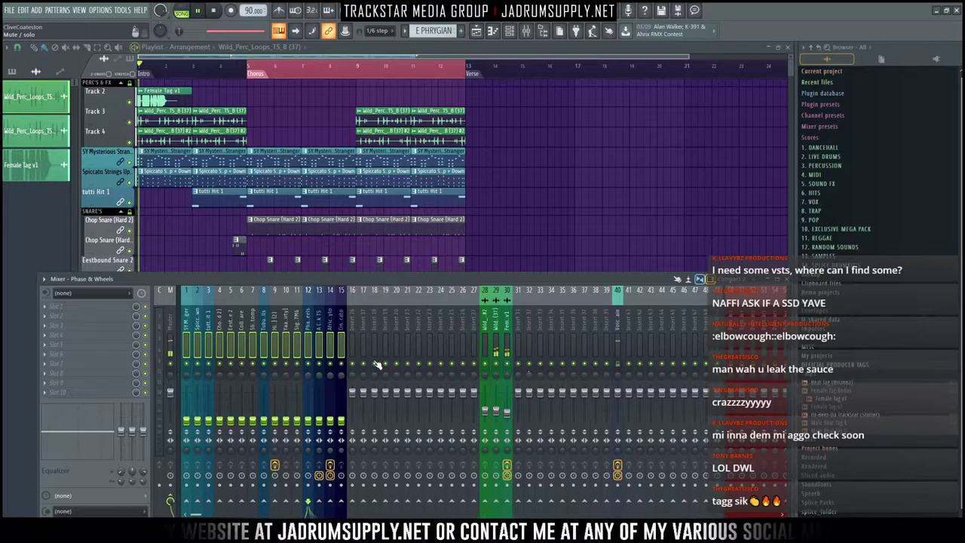
Step: Lower the faders of mixer tracks 28 to 30 to match tracks 1 to 15 and play back the balance
{"action": "left_click", "coordinate": [492, 352]}
{"action": "left_click_drag", "start_coordinate": [492, 353], "coordinate": [505, 372]}
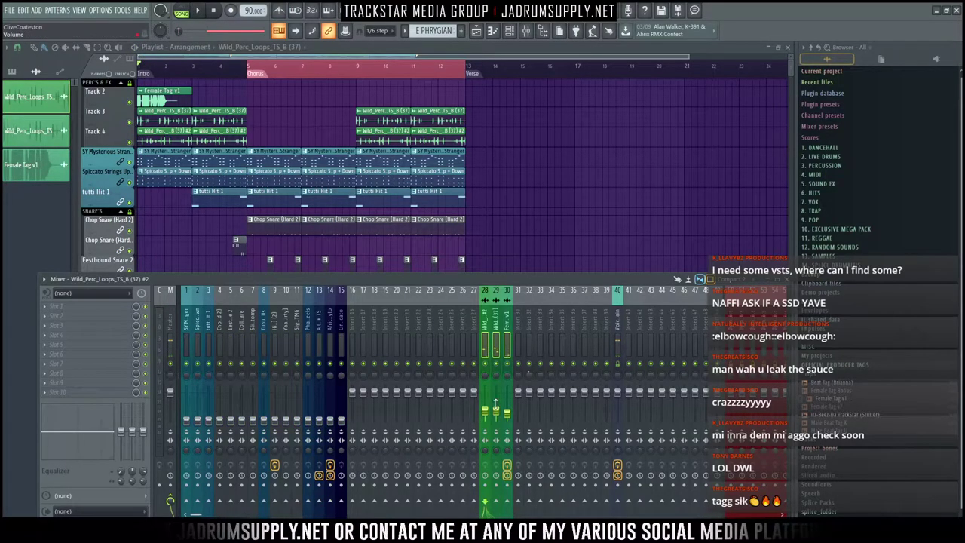
{"action": "left_click_drag", "start_coordinate": [497, 412], "coordinate": [496, 424]}
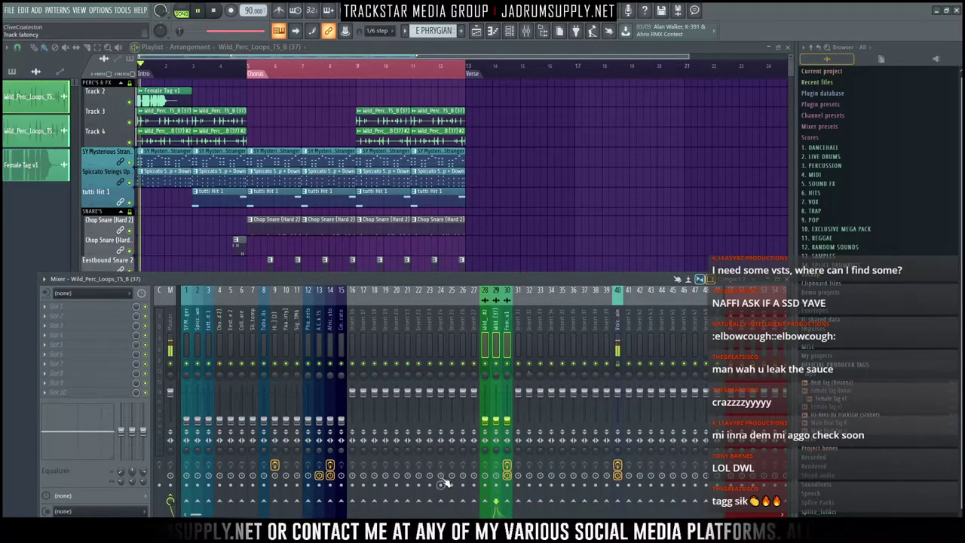
{"action": "key", "text": "space"}
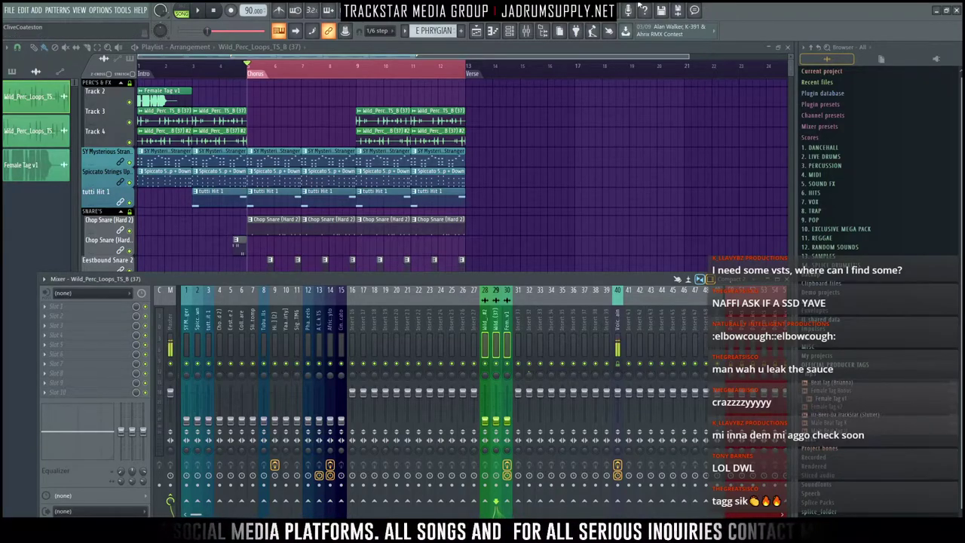
{"action": "left_click", "coordinate": [483, 345]}
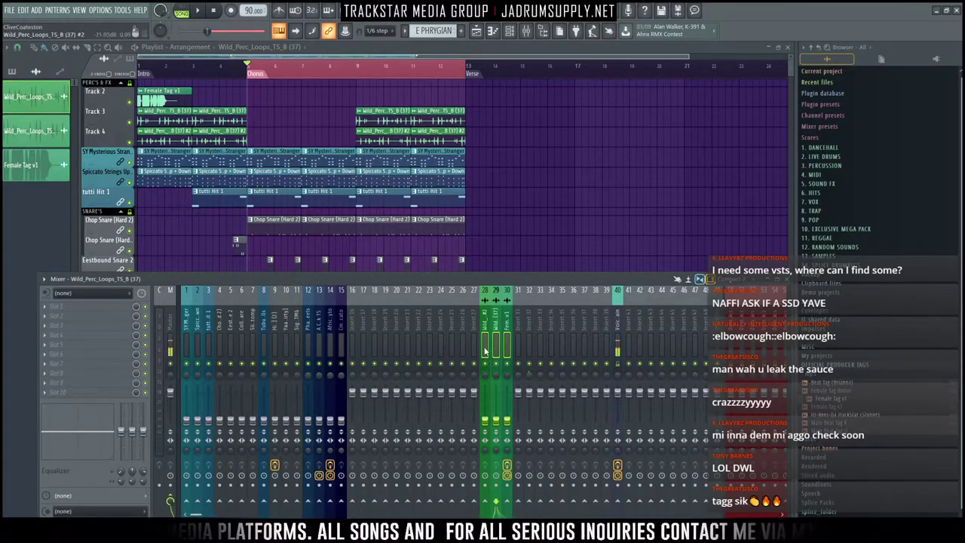
Step: Move the three selected green audio tracks in the mixer from positions 28–30 to positions 18–20
{"action": "key", "text": "alt+Left"}
{"action": "key", "text": "alt+Left"}
{"action": "key", "text": "alt+Left"}
{"action": "key", "text": "alt+Left"}
{"action": "key", "text": "alt+Left"}
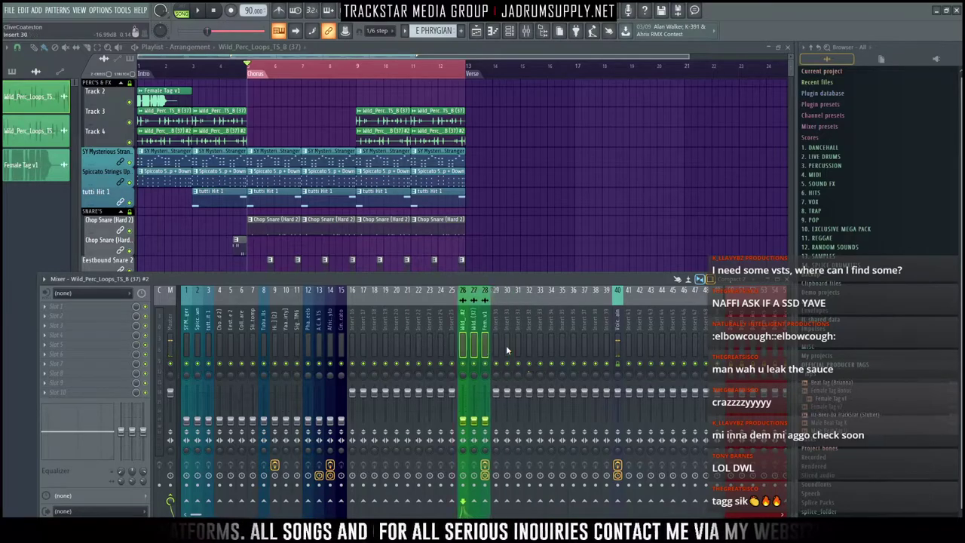
{"action": "key", "text": "alt+Left"}
{"action": "key", "text": "alt+Left"}
{"action": "key", "text": "alt+Left"}
{"action": "key", "text": "alt+Left"}
{"action": "key", "text": "alt+Left"}
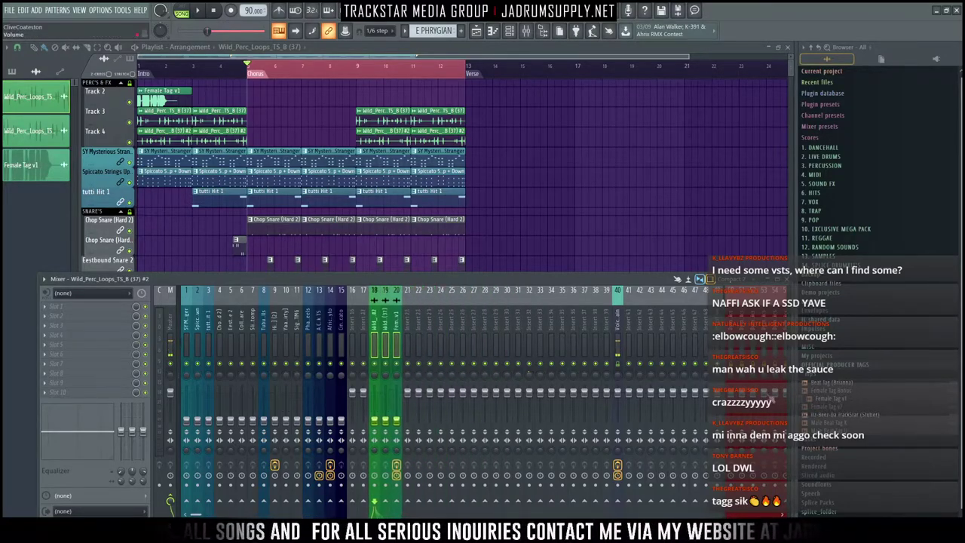
Step: Select mixer tracks 49 to 56, including the red group, and move them together to positions 28 to 35
{"action": "scroll", "coordinate": [708, 349], "scroll_direction": "down", "scroll_amount": 3}
{"action": "left_click", "coordinate": [699, 343]}
{"action": "left_click_drag", "start_coordinate": [699, 343], "coordinate": [629, 345]}
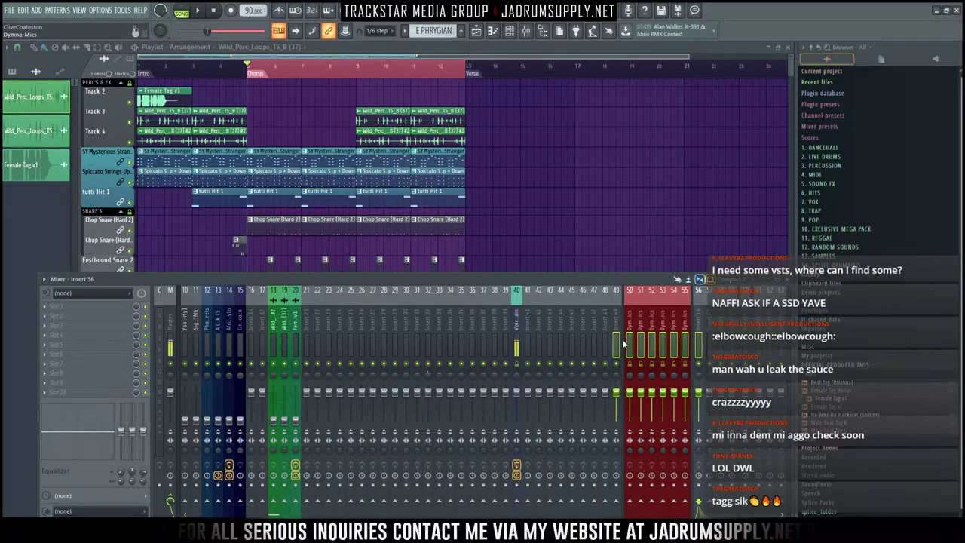
{"action": "key", "text": "alt+Left"}
{"action": "key", "text": "alt+Left"}
{"action": "key", "text": "alt+Left"}
{"action": "key", "text": "alt+Left"}
{"action": "key", "text": "alt+Left"}
{"action": "key", "text": "alt+Left"}
{"action": "key", "text": "alt+Left"}
{"action": "key", "text": "alt+Left"}
{"action": "key", "text": "alt+Left"}
{"action": "key", "text": "alt+Left"}
{"action": "key", "text": "alt+Left"}
{"action": "key", "text": "alt+Left"}
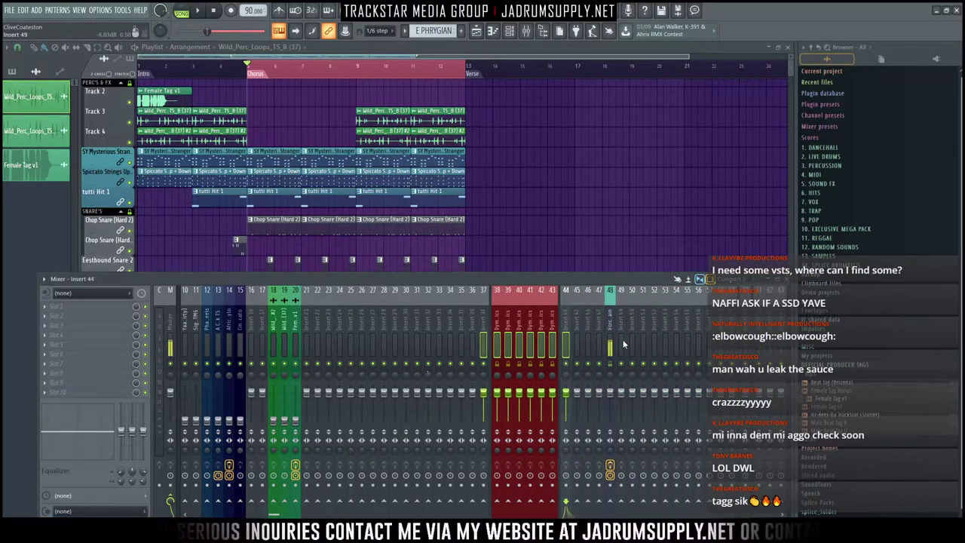
{"action": "key", "text": "alt+Left"}
{"action": "key", "text": "alt+Left"}
{"action": "key", "text": "alt+Left"}
{"action": "key", "text": "alt+Left"}
{"action": "key", "text": "alt+Left"}
{"action": "key", "text": "alt+Left"}
{"action": "key", "text": "alt+Left"}
{"action": "key", "text": "alt+Left"}
{"action": "key", "text": "alt+Left"}
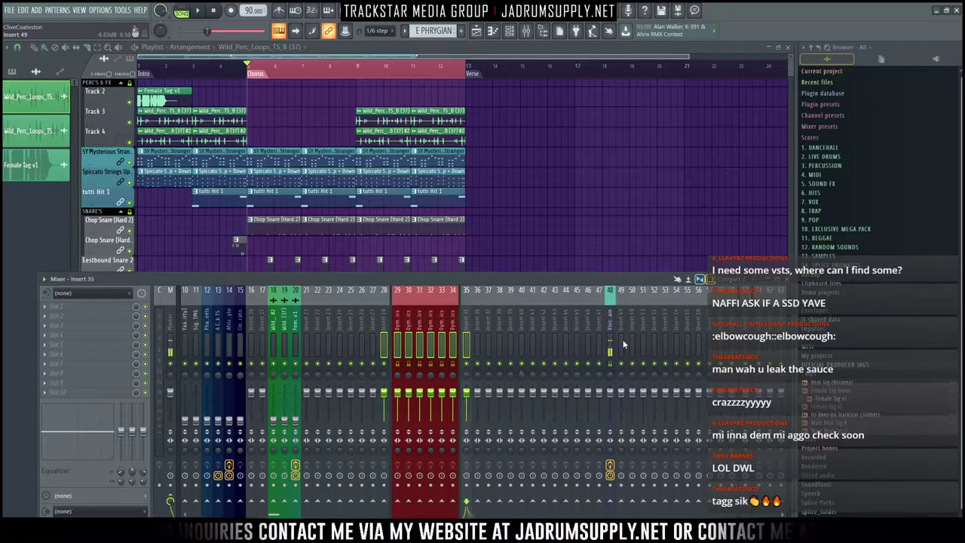
{"action": "scroll", "coordinate": [281, 329], "scroll_direction": "up", "scroll_amount": 9}
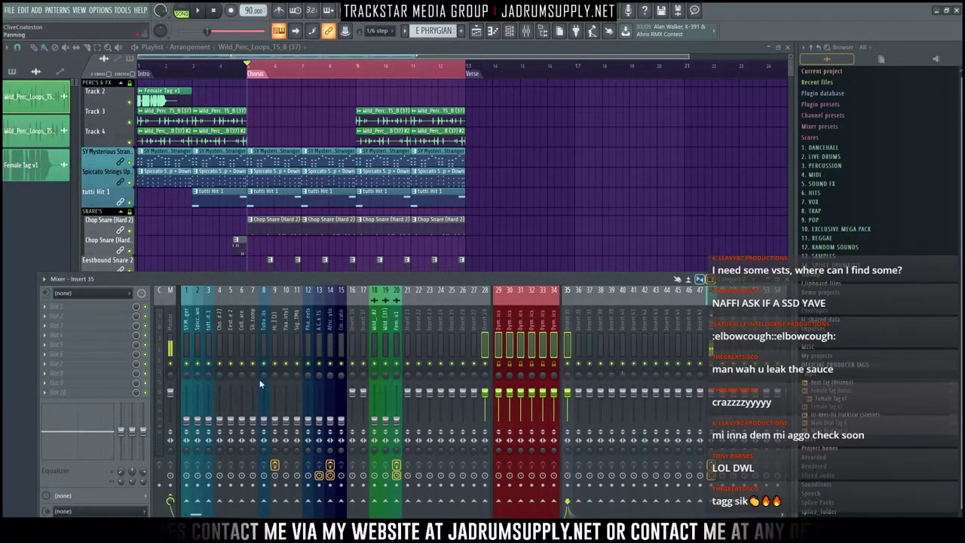
Step: Raise the Spiccato Strings Up + Down mixer fader to about 63% while playing the Chorus
{"action": "left_click", "coordinate": [197, 348]}
{"action": "key", "text": "space"}
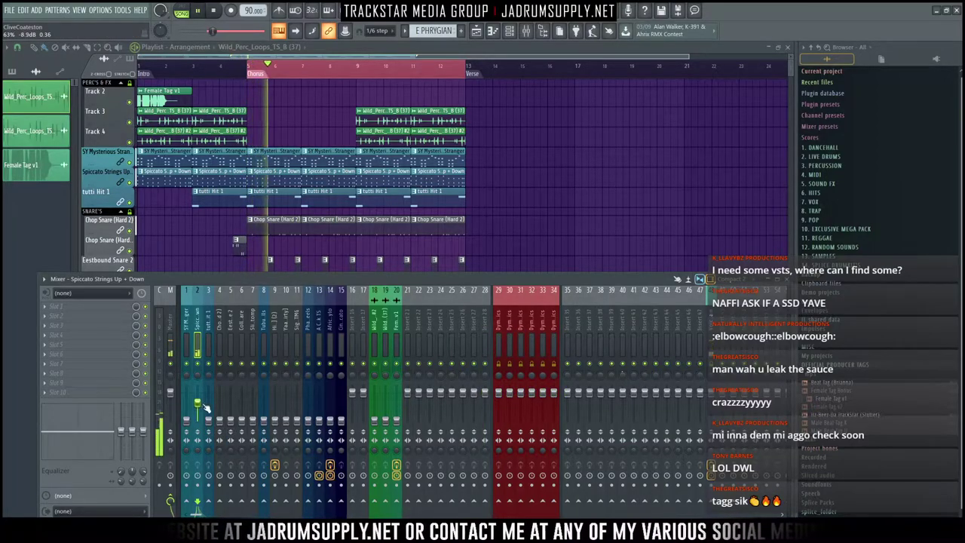
{"action": "key", "text": "space"}
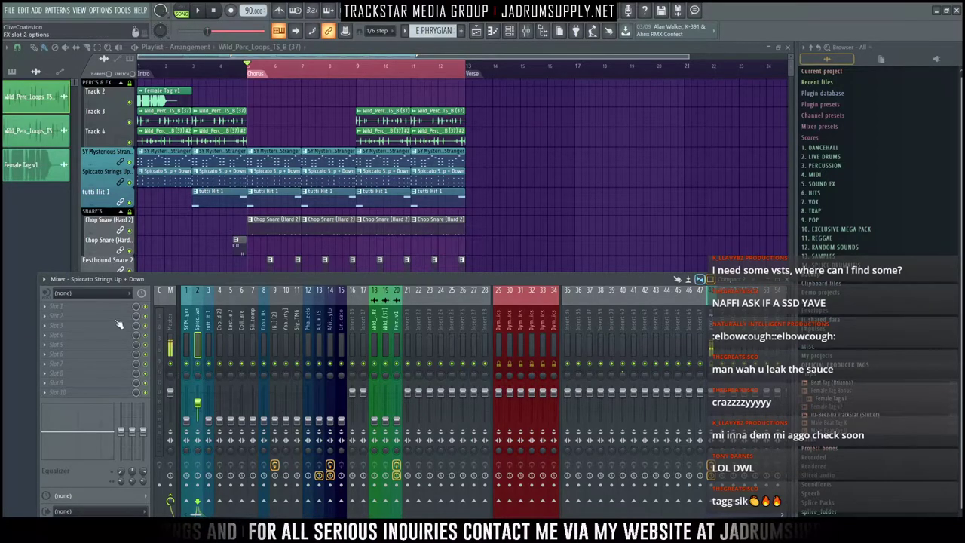
Step: Load Fruity Parametric EQ 2 in the first effect slot of the Spiccato Strings track and place its window over the Playlist
{"action": "left_click", "coordinate": [78, 307]}
{"action": "mouse_move", "coordinate": [82, 297]}
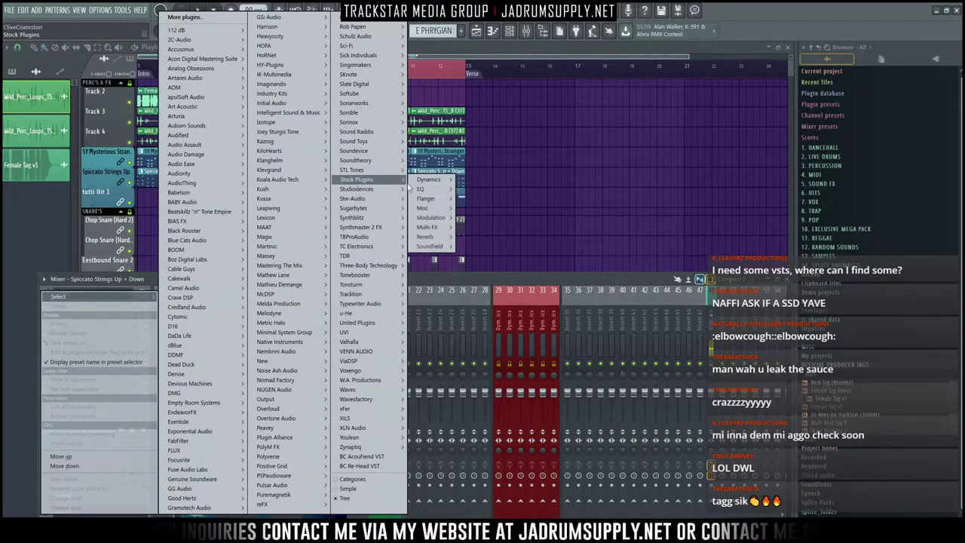
{"action": "left_click", "coordinate": [494, 190]}
{"action": "left_click_drag", "start_coordinate": [224, 188], "coordinate": [310, 119]}
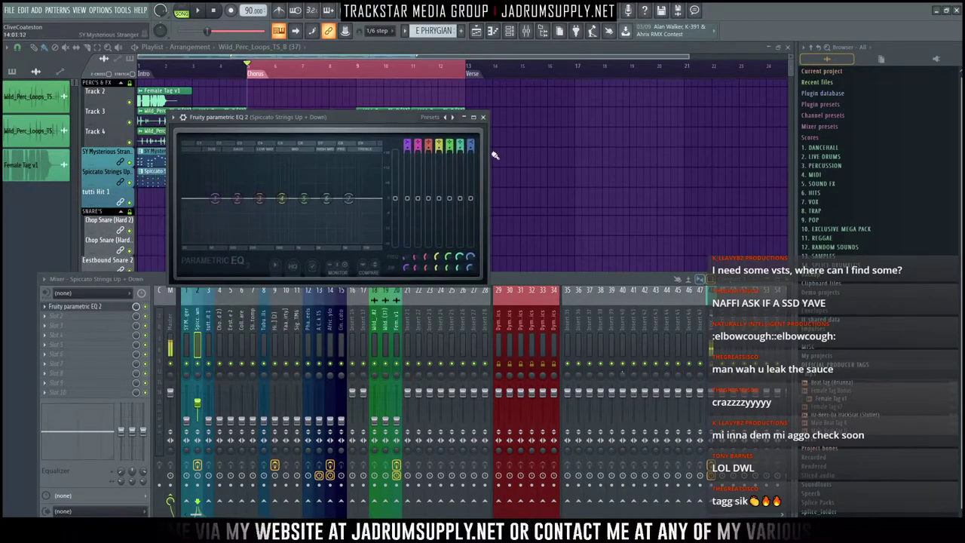
Step: Set EQ band 1 to a high pass at about 170 Hz and slightly boost the highest band while playing the Chorus
{"action": "left_click", "coordinate": [407, 143]}
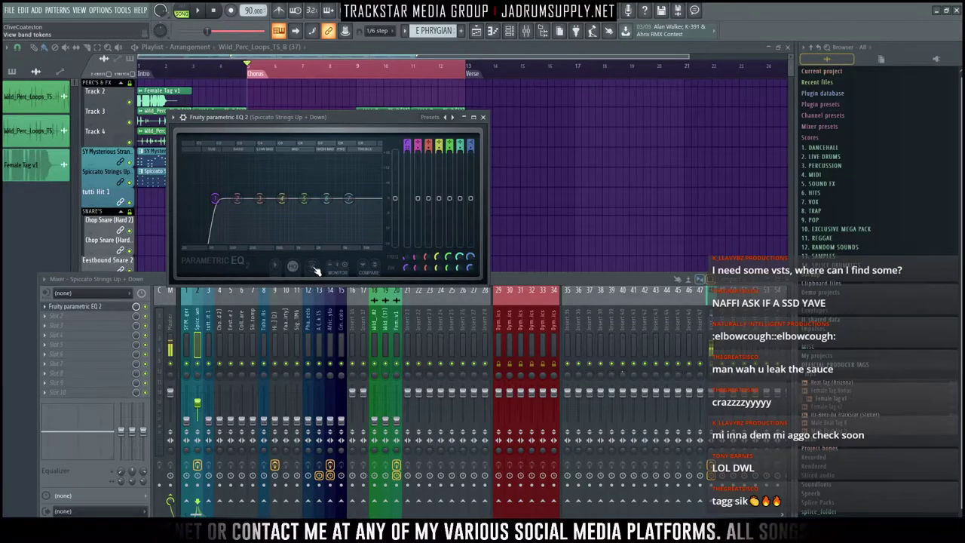
{"action": "left_click_drag", "start_coordinate": [408, 150], "coordinate": [408, 153]}
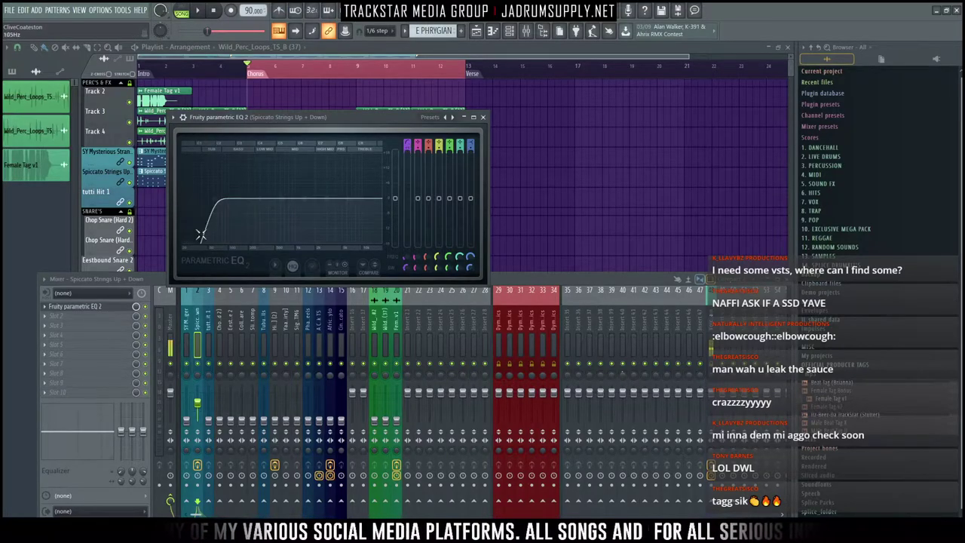
{"action": "left_click_drag", "start_coordinate": [224, 205], "coordinate": [232, 199]}
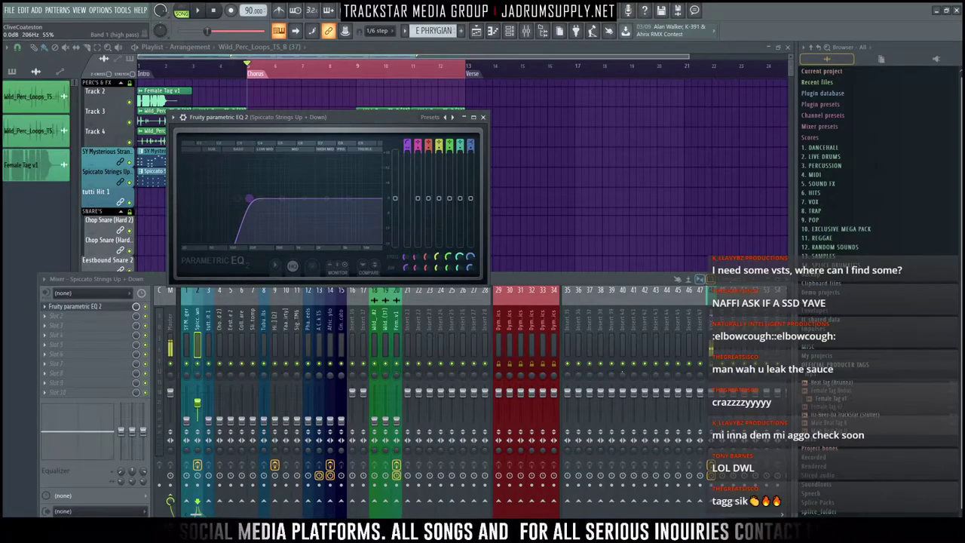
{"action": "key", "text": "space"}
{"action": "mouse_move", "coordinate": [249, 198]}
{"action": "left_mouse_down"}
{"action": "mouse_move", "coordinate": [187, 199]}
{"action": "mouse_move", "coordinate": [252, 199]}
{"action": "left_mouse_up"}
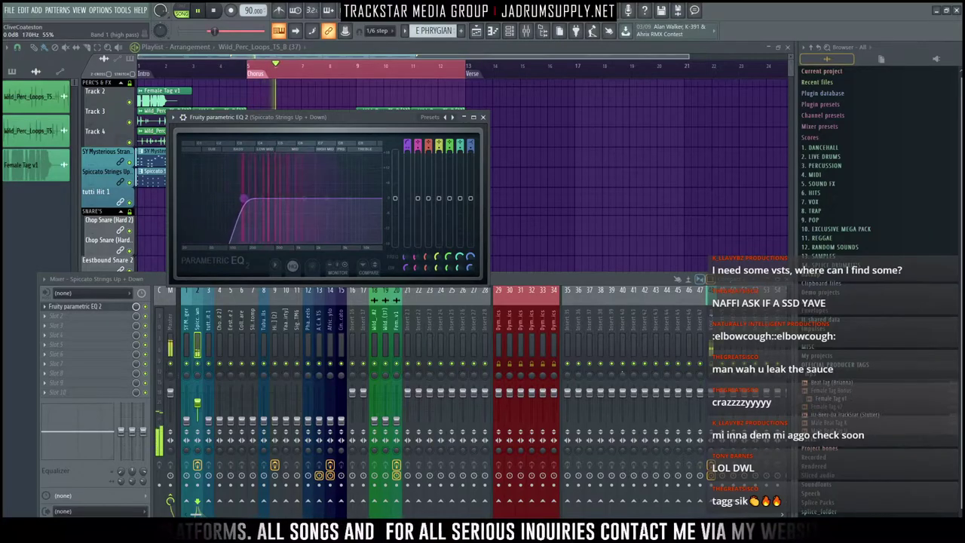
{"action": "left_click_drag", "start_coordinate": [350, 199], "coordinate": [347, 188]}
{"action": "key", "text": "space"}
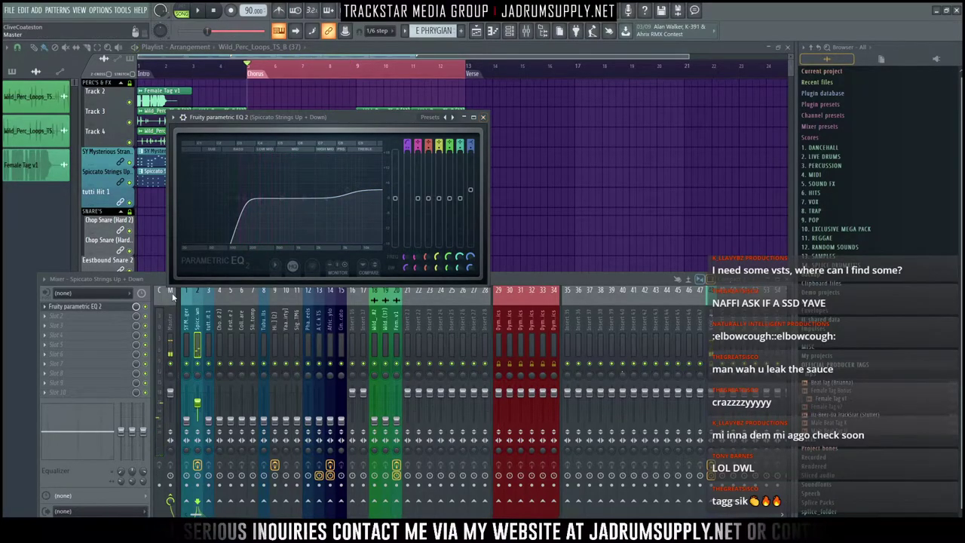
Step: Load Fruity Stereo Shaper in the Spiccato Strings track's second effect slot, choose its Delay preset, and audition the sound
{"action": "left_click", "coordinate": [135, 317]}
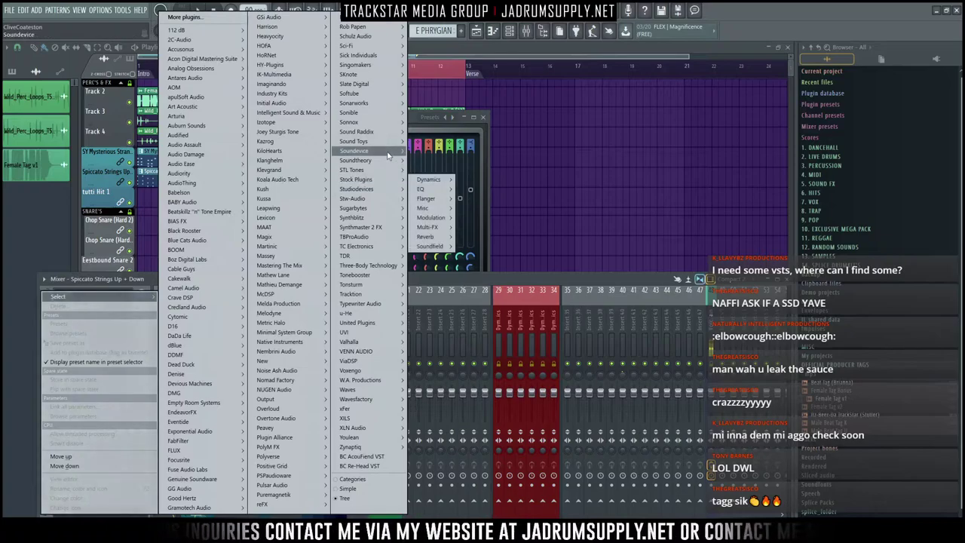
{"action": "mouse_move", "coordinate": [385, 155]}
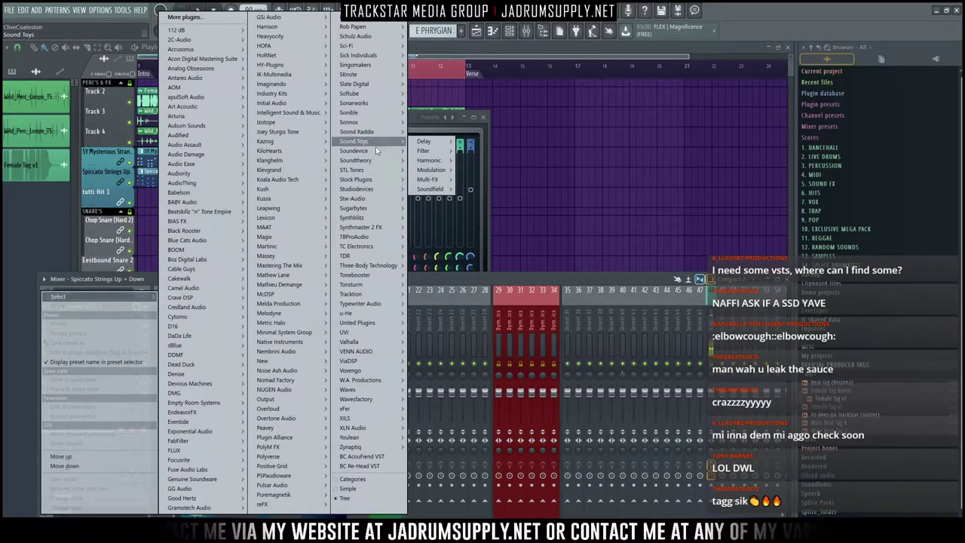
{"action": "mouse_move", "coordinate": [375, 179]}
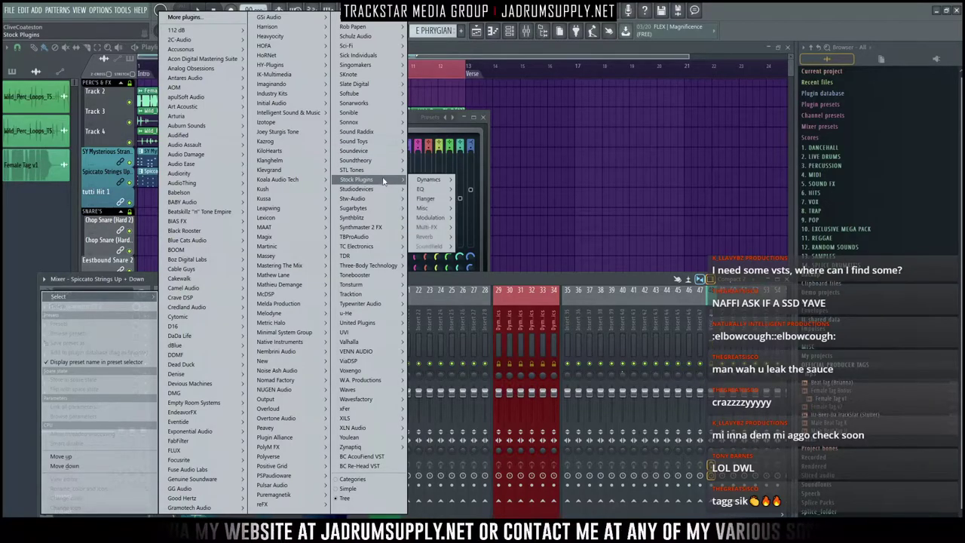
{"action": "mouse_move", "coordinate": [432, 247]}
{"action": "left_click", "coordinate": [489, 246]}
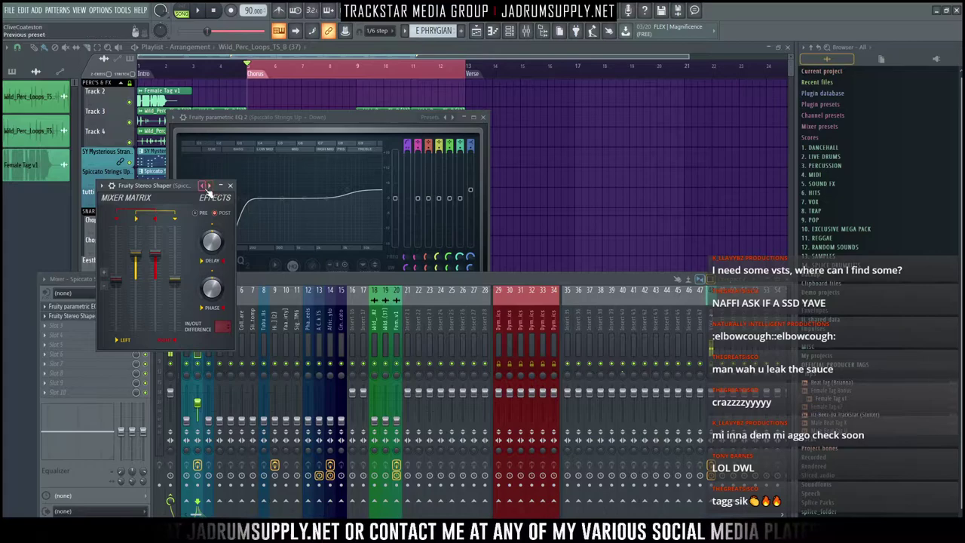
{"action": "left_click", "coordinate": [209, 186]}
{"action": "left_click", "coordinate": [241, 49]}
{"action": "left_click_drag", "start_coordinate": [171, 184], "coordinate": [566, 107]}
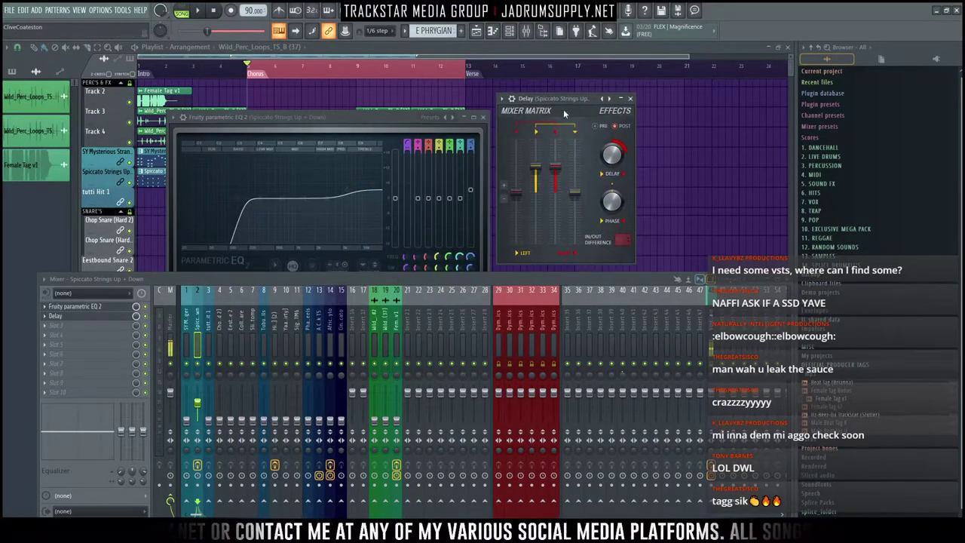
{"action": "key", "text": "space"}
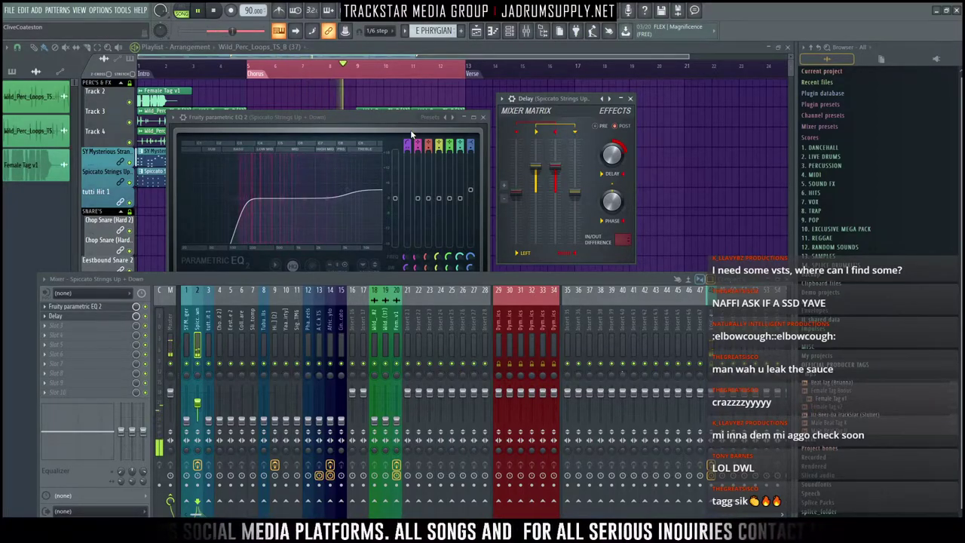
{"action": "key", "text": "space"}
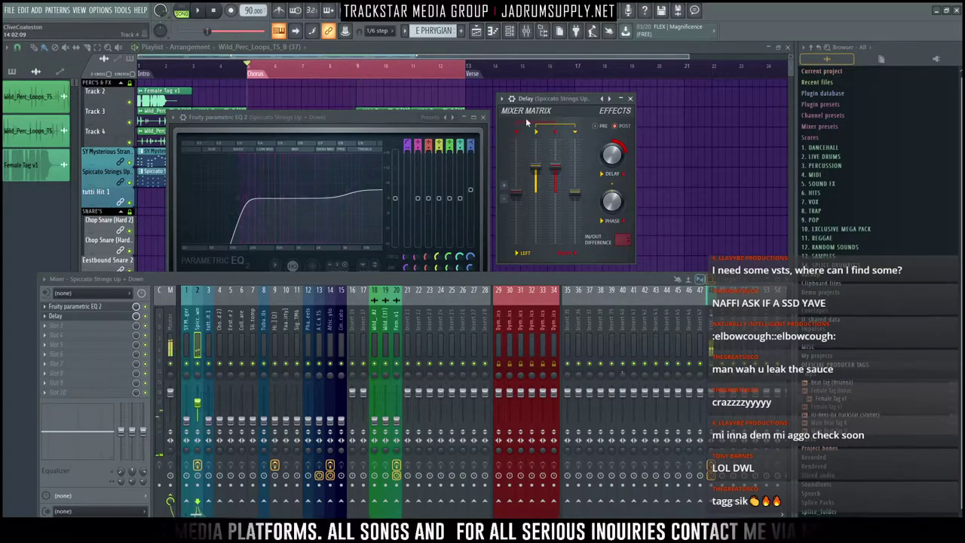
Step: Reduce the Stereo Shaper's left/right delay during playback and raise the Spiccato Strings fader to about 68%
{"action": "left_click_drag", "start_coordinate": [553, 98], "coordinate": [463, 111]}
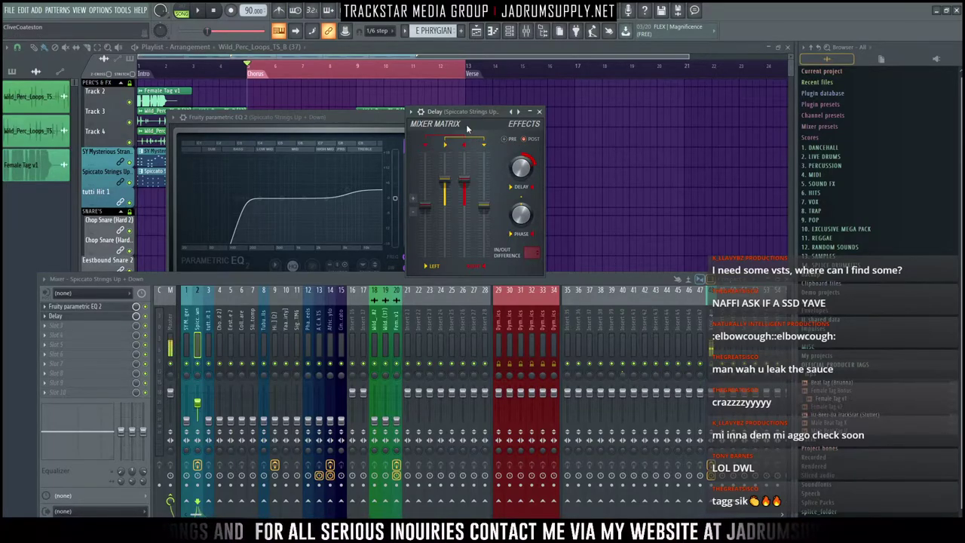
{"action": "key", "text": "space"}
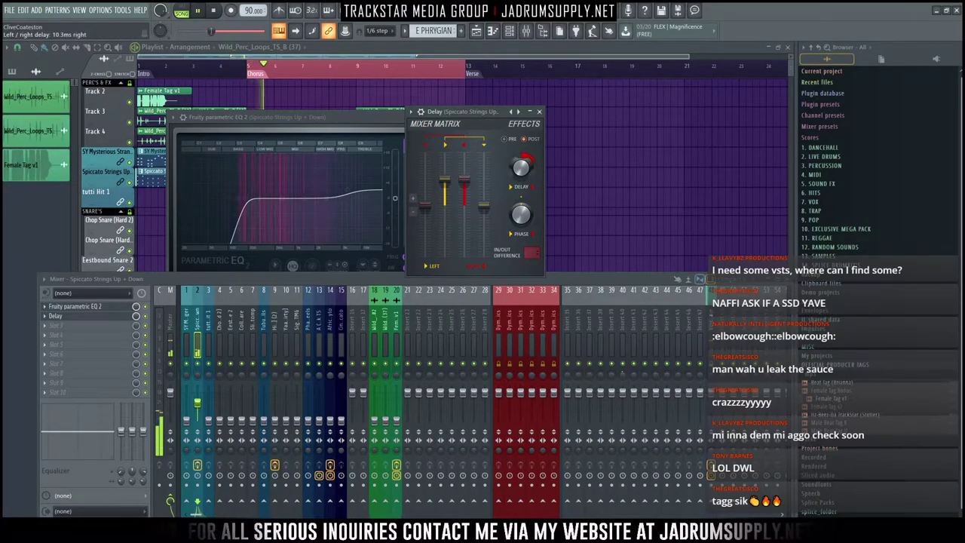
{"action": "left_click_drag", "start_coordinate": [521, 167], "coordinate": [521, 175]}
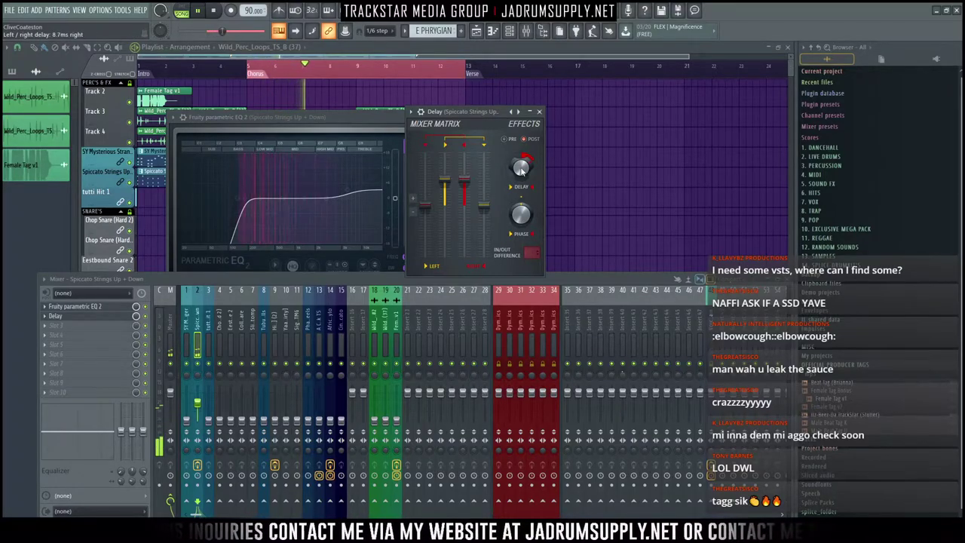
{"action": "left_click_drag", "start_coordinate": [527, 173], "coordinate": [527, 169]}
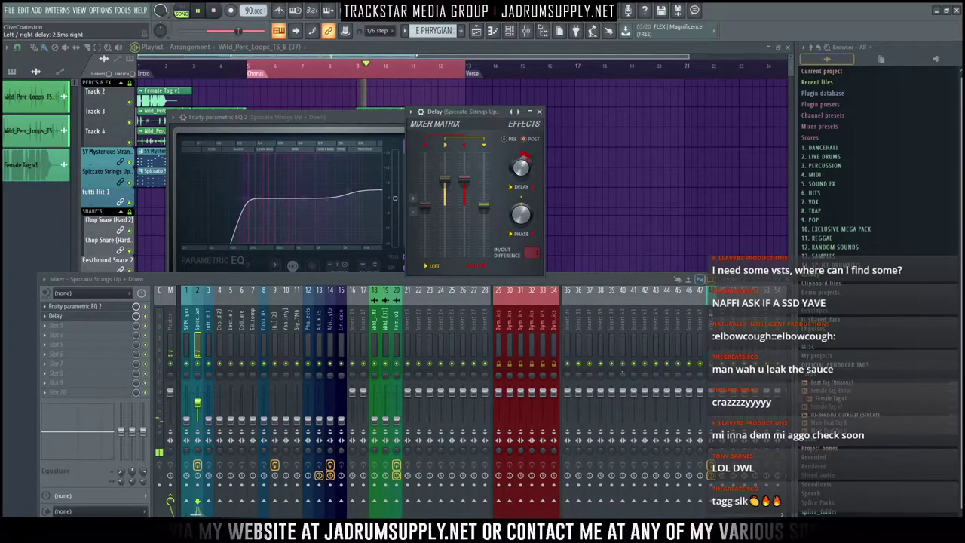
{"action": "left_click_drag", "start_coordinate": [527, 168], "coordinate": [527, 184]}
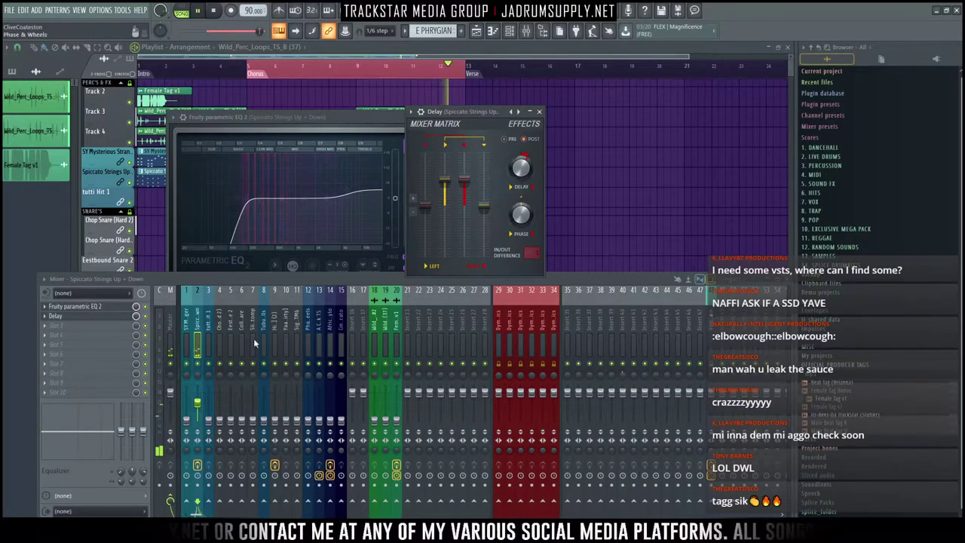
{"action": "left_click_drag", "start_coordinate": [197, 403], "coordinate": [197, 401]}
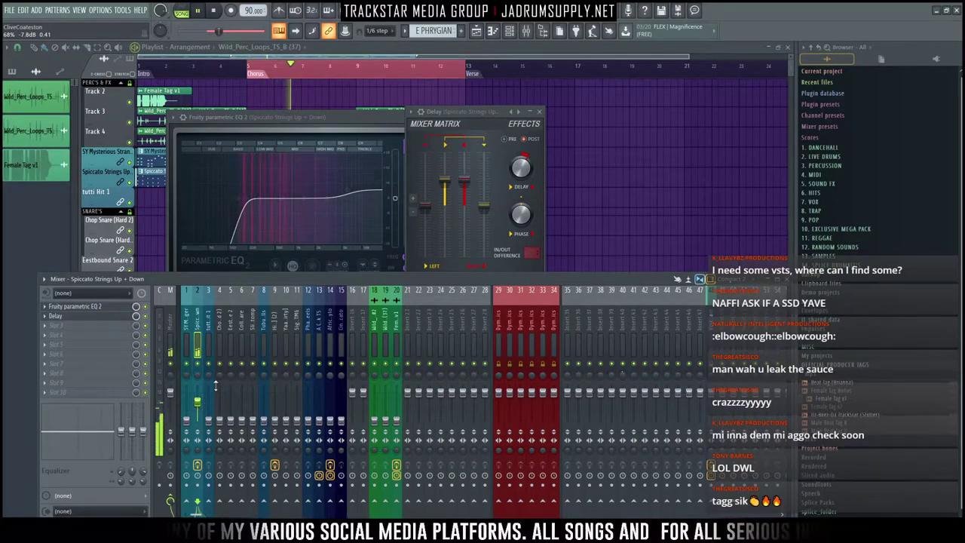
{"action": "key", "text": "space"}
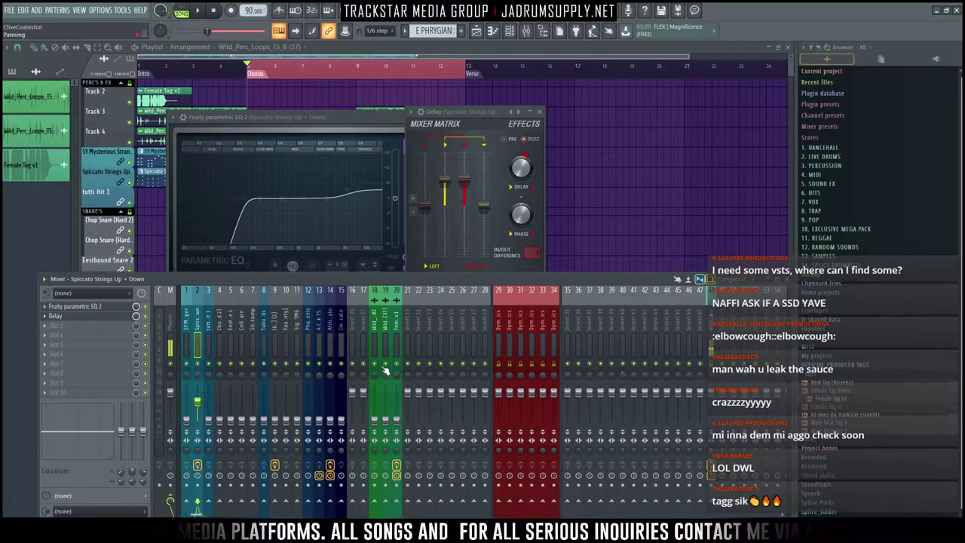
Step: Raise the Cinematic Monsta Staccato fader on mixer track 15 to about 47% while playing the Chorus
{"action": "left_click", "coordinate": [396, 347]}
{"action": "left_click", "coordinate": [341, 347]}
{"action": "key", "text": "space"}
{"action": "left_click_drag", "start_coordinate": [341, 423], "coordinate": [341, 407]}
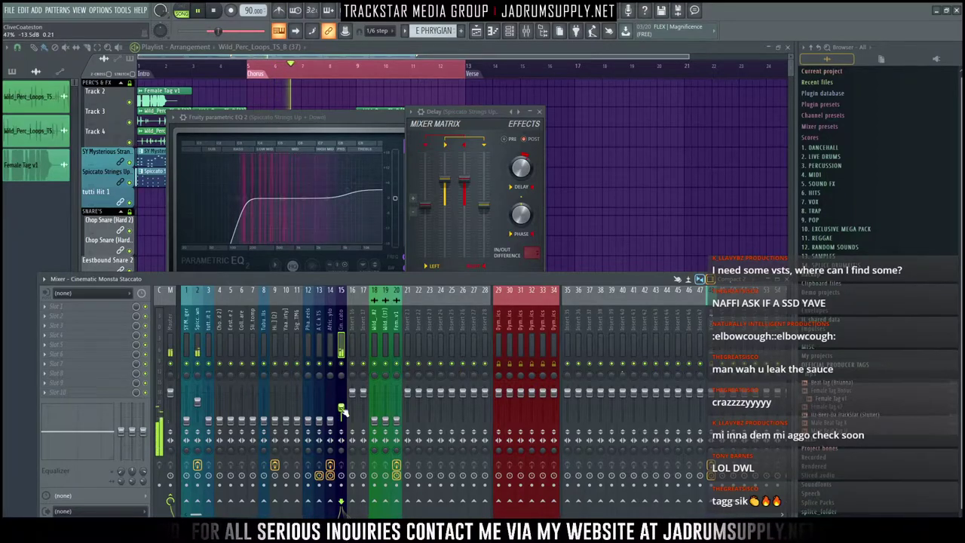
{"action": "left_click", "coordinate": [343, 364]}
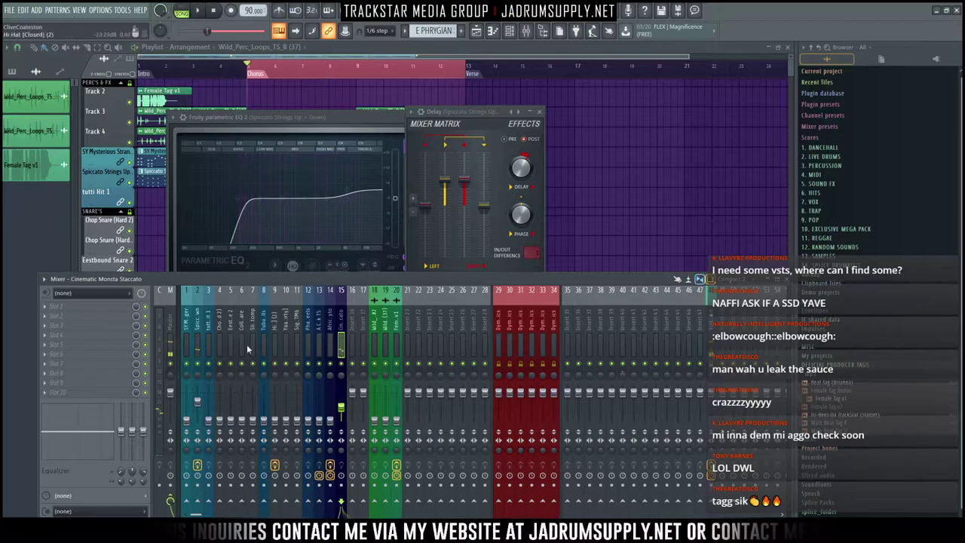
Step: Load the T-RackS TR5 EQ-81 in the first effect slot of the Cinematic Monsta Staccato track and move its window clear of the mixer
{"action": "left_click", "coordinate": [68, 316]}
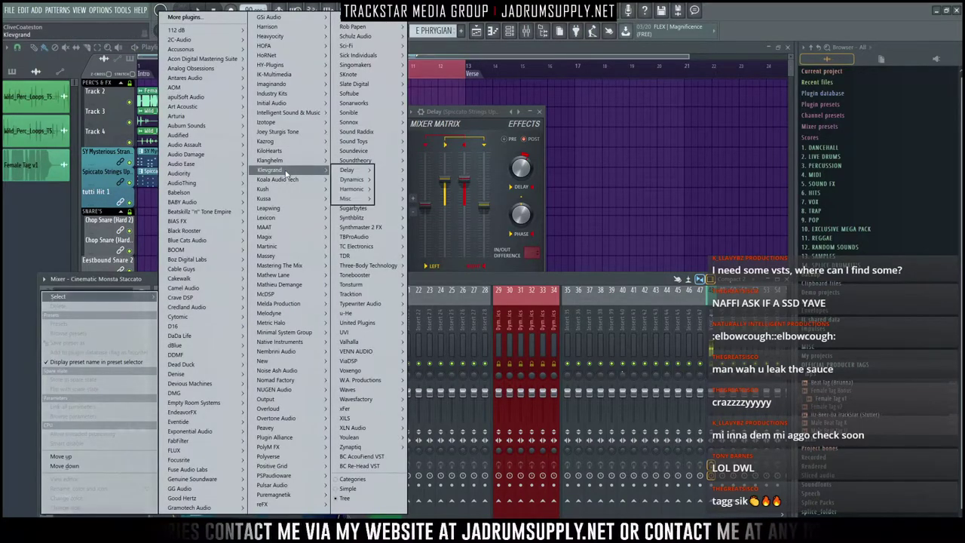
{"action": "mouse_move", "coordinate": [283, 97]}
{"action": "mouse_move", "coordinate": [352, 103]}
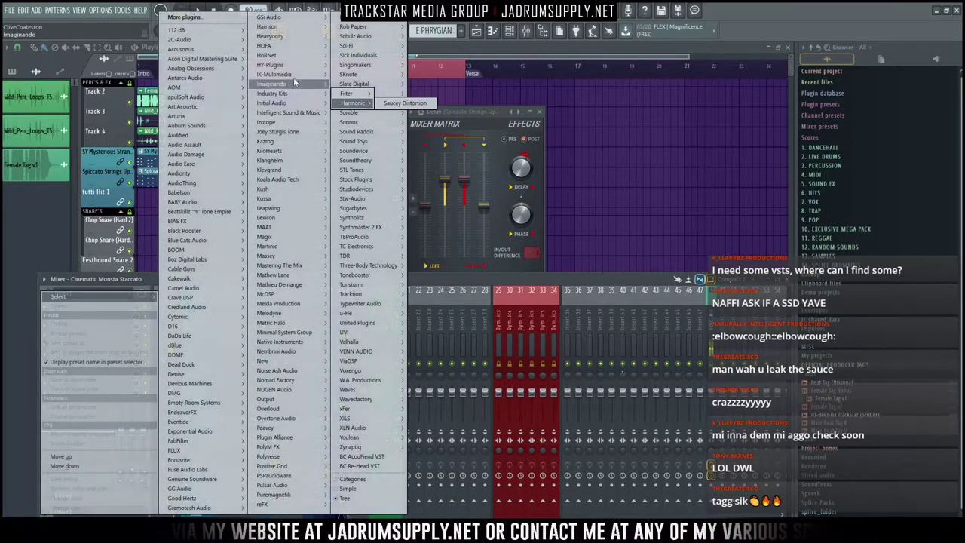
{"action": "mouse_move", "coordinate": [300, 76]}
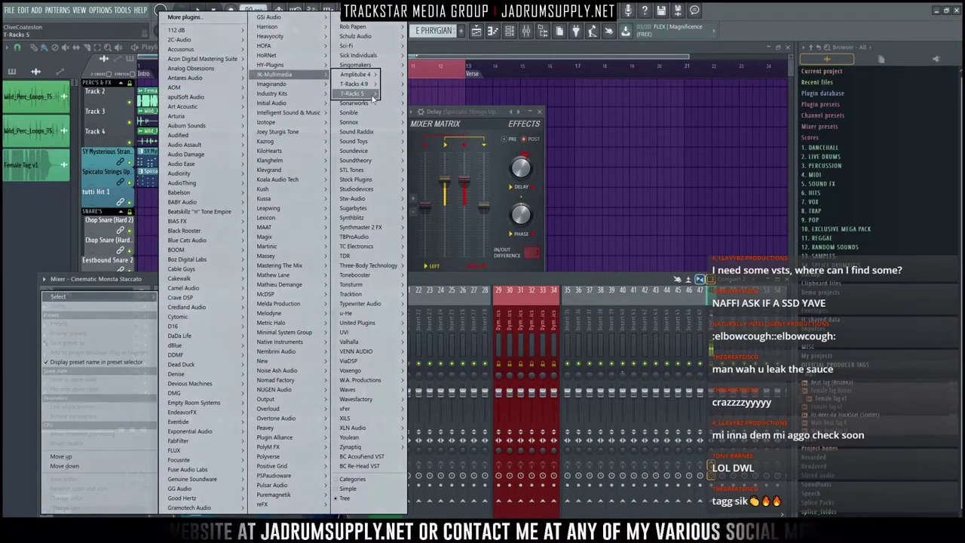
{"action": "mouse_move", "coordinate": [400, 121]}
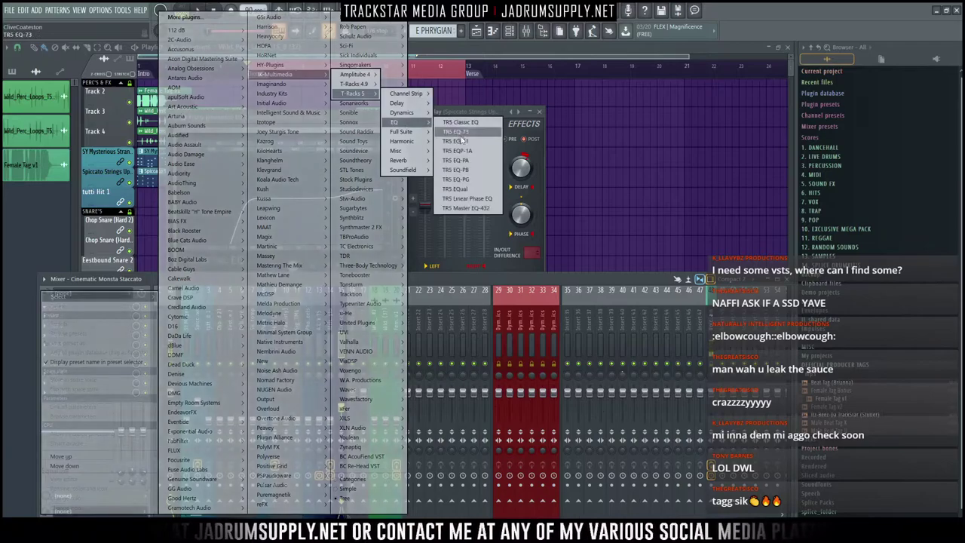
{"action": "left_click", "coordinate": [468, 144]}
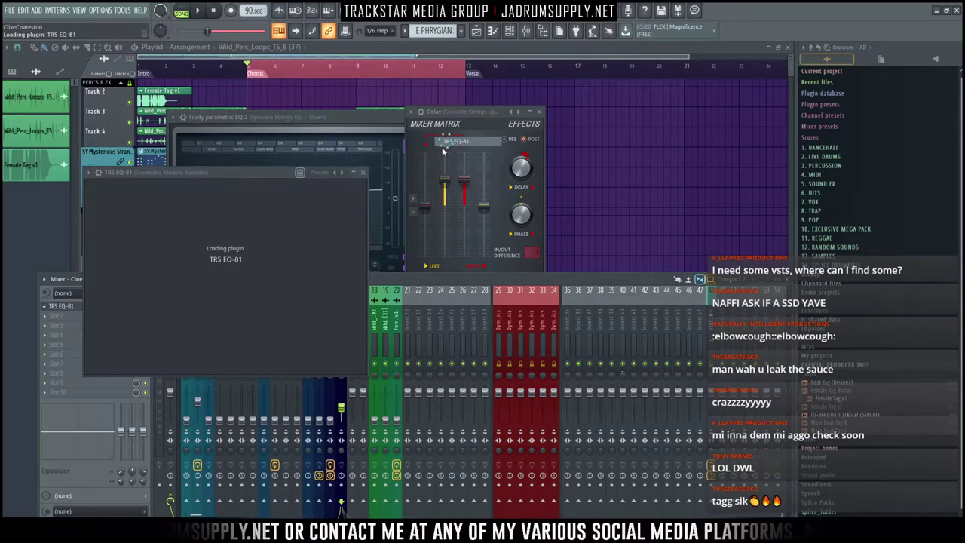
{"action": "left_click_drag", "start_coordinate": [227, 173], "coordinate": [275, 83]}
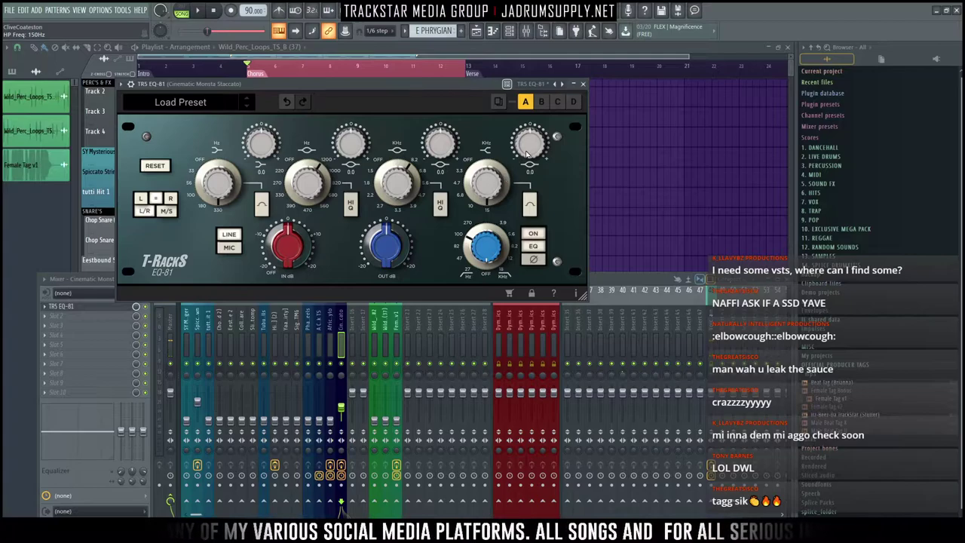
Step: Boost the EQ-81's highest band by 3.9 dB, set its high-pass frequency to 270 Hz, and toggle playback to audition it
{"action": "left_click_drag", "start_coordinate": [523, 161], "coordinate": [525, 134]}
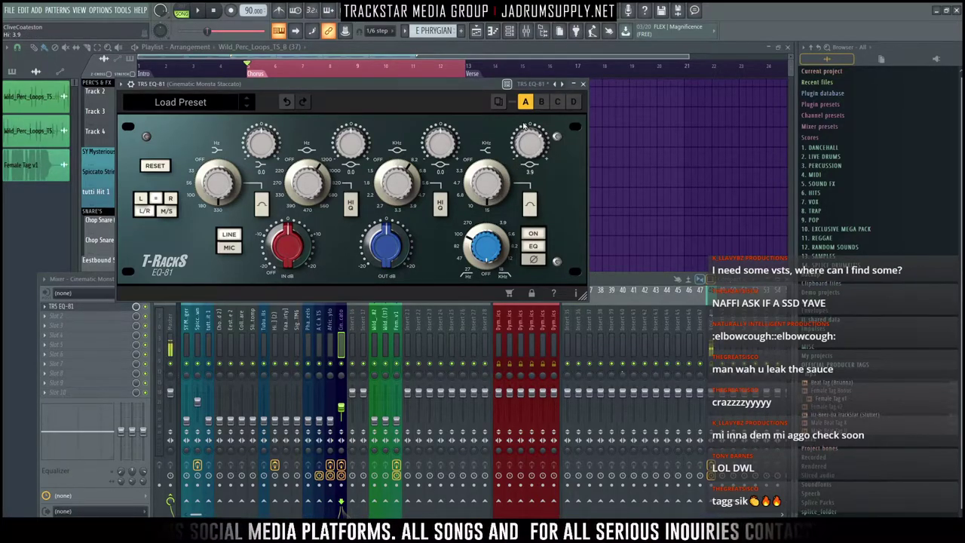
{"action": "key", "text": "space"}
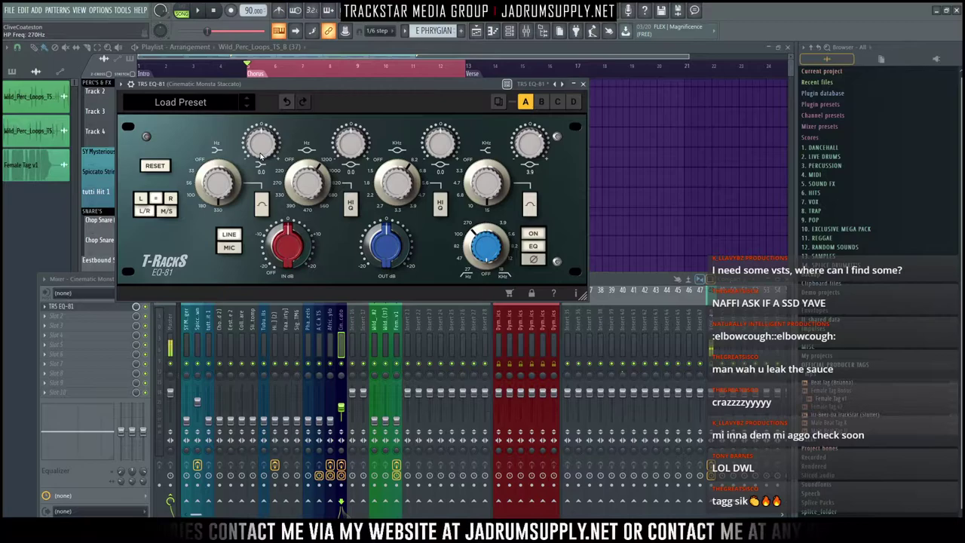
{"action": "left_click_drag", "start_coordinate": [428, 83], "coordinate": [537, 71]}
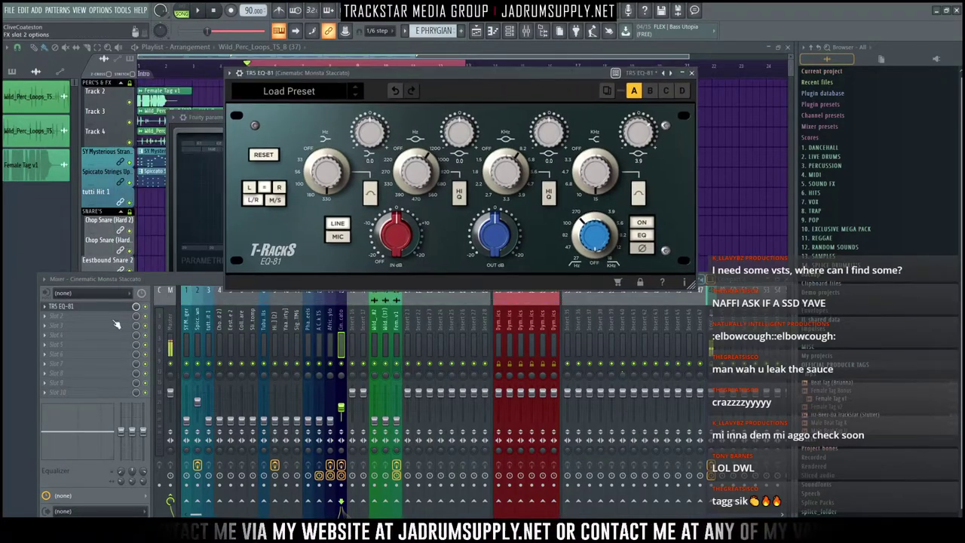
Step: Load FabFilter Pro-Q 3 in the track's second effect slot and arrange its window beside the EQ-81 for comparison
{"action": "left_click", "coordinate": [97, 322]}
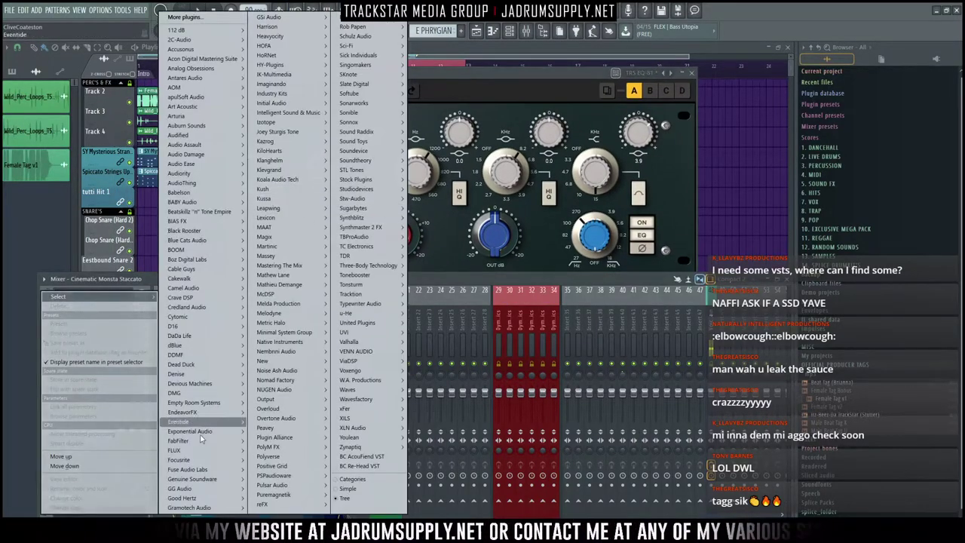
{"action": "mouse_move", "coordinate": [202, 441]}
{"action": "mouse_move", "coordinate": [268, 450]}
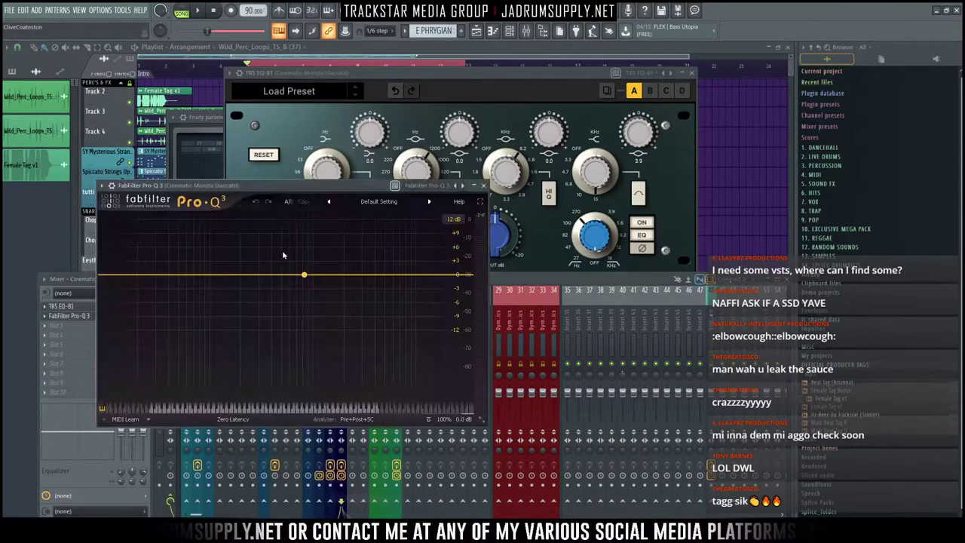
{"action": "left_click_drag", "start_coordinate": [333, 193], "coordinate": [258, 95]}
{"action": "left_click_drag", "start_coordinate": [527, 73], "coordinate": [583, 174]}
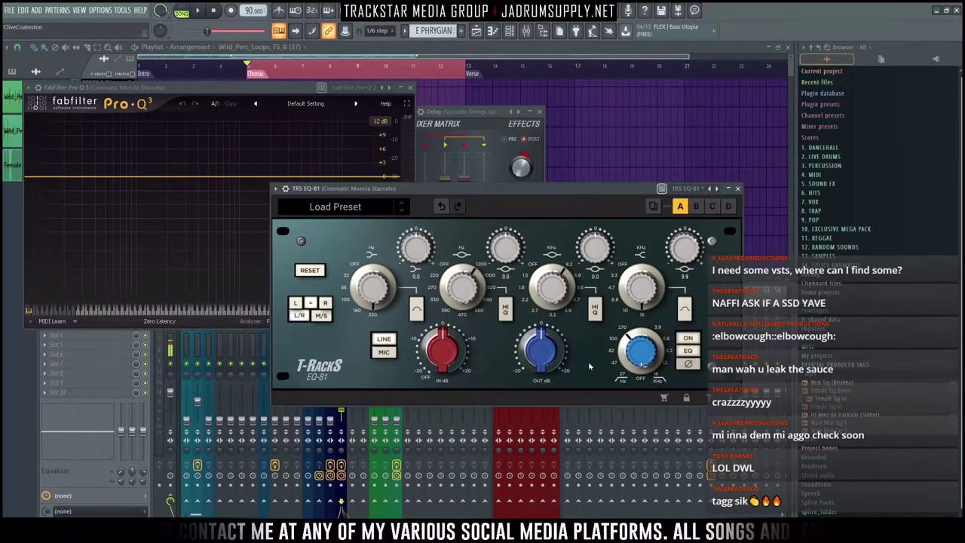
Step: Add a low cut band in Pro-Q 3 at 270 Hz with a slope of 24 dB/oct
{"action": "double_click", "coordinate": [47, 181]}
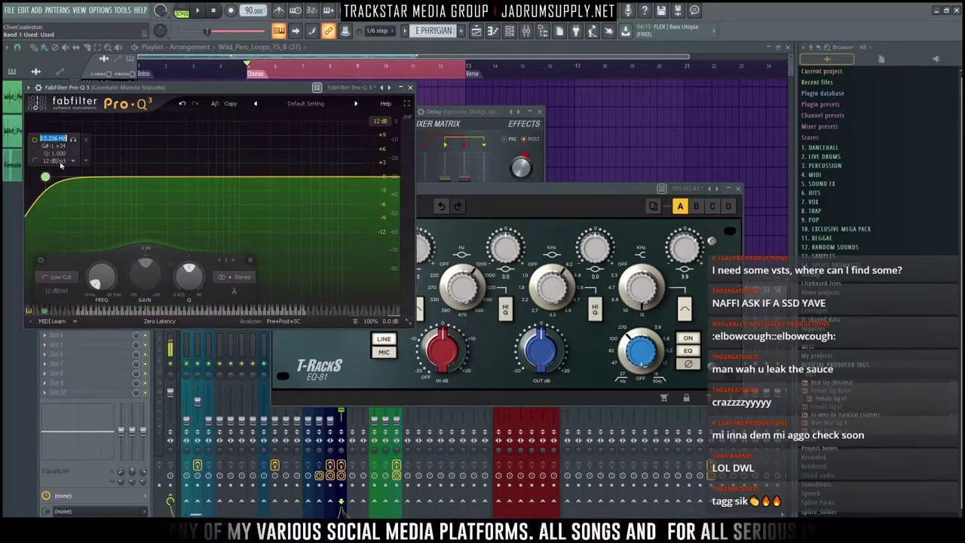
{"action": "type", "text": "270"}
{"action": "key", "text": "Return"}
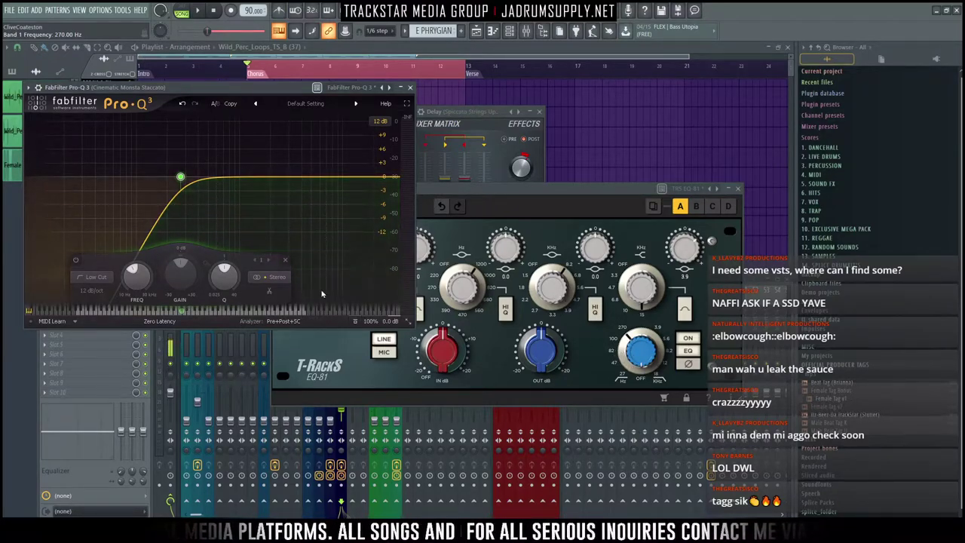
{"action": "mouse_move", "coordinate": [172, 186]}
{"action": "left_click", "coordinate": [180, 161]}
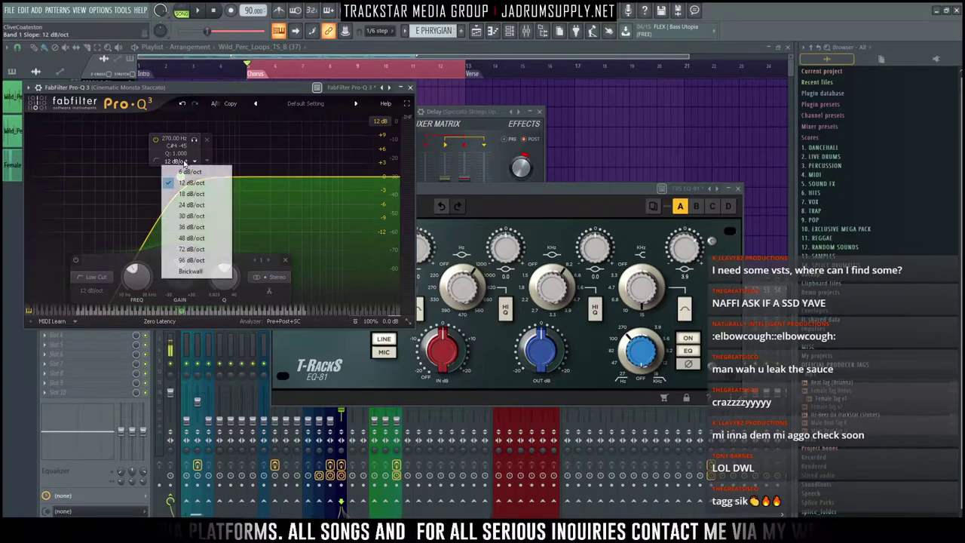
{"action": "left_click", "coordinate": [191, 205]}
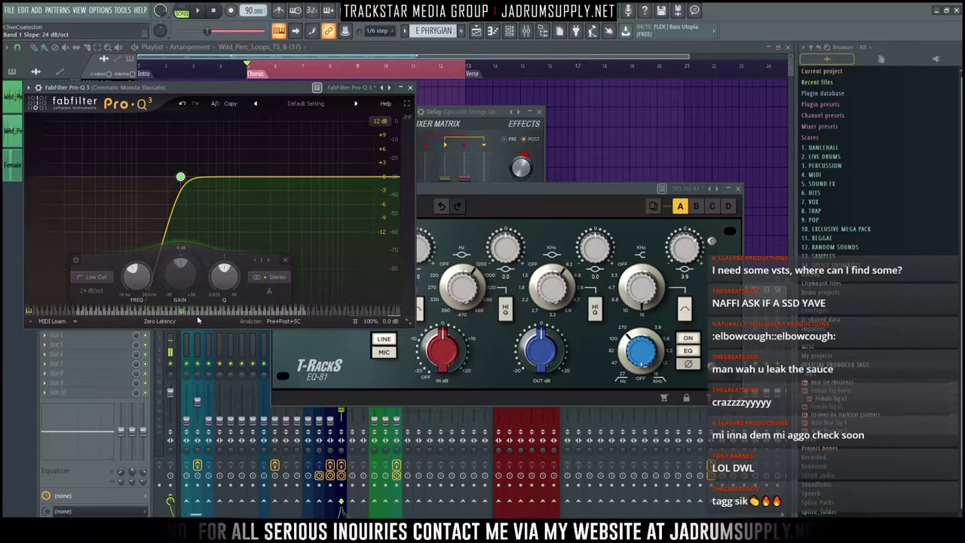
Step: Add a high shelf band in Pro-Q 3 at 15000 Hz with a gain of +4 dB
{"action": "left_click", "coordinate": [474, 190]}
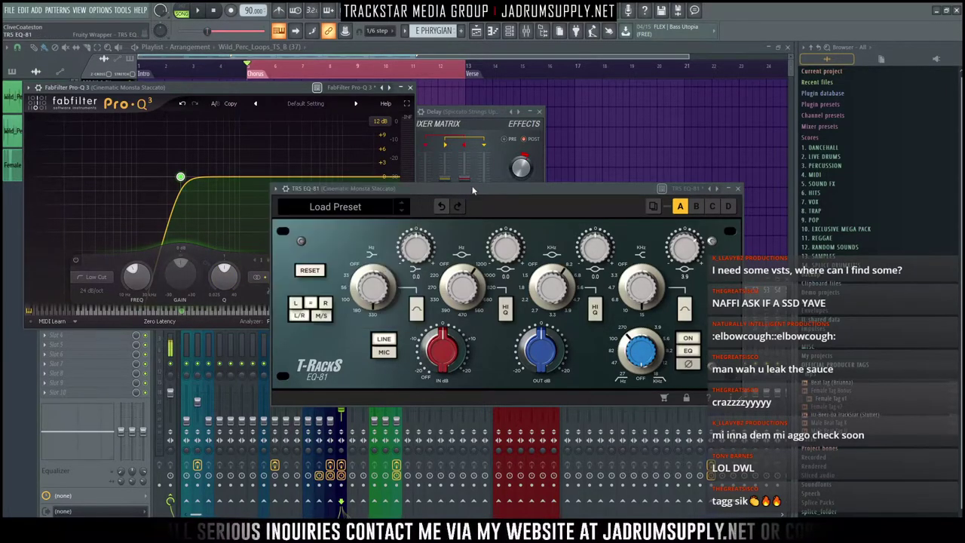
{"action": "left_click_drag", "start_coordinate": [474, 189], "coordinate": [485, 196]}
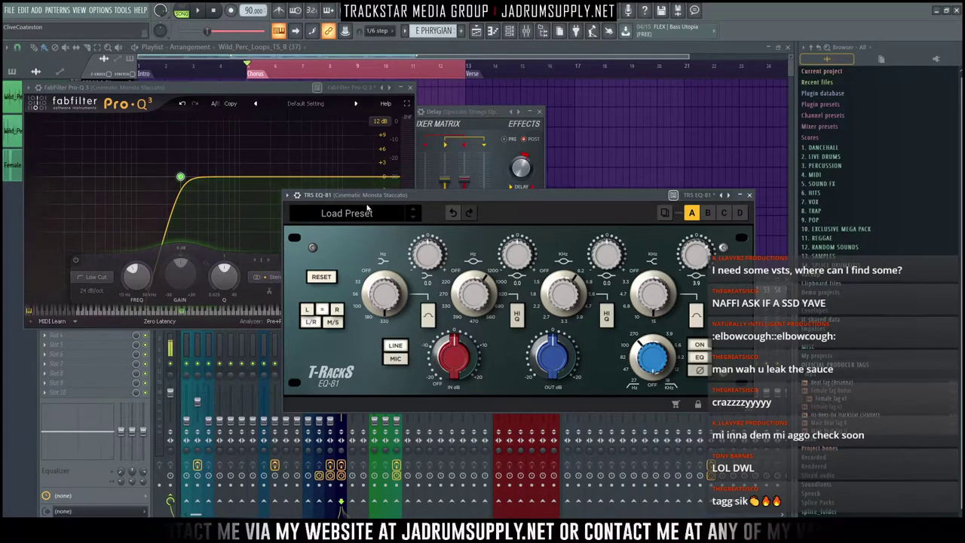
{"action": "double_click", "coordinate": [335, 176]}
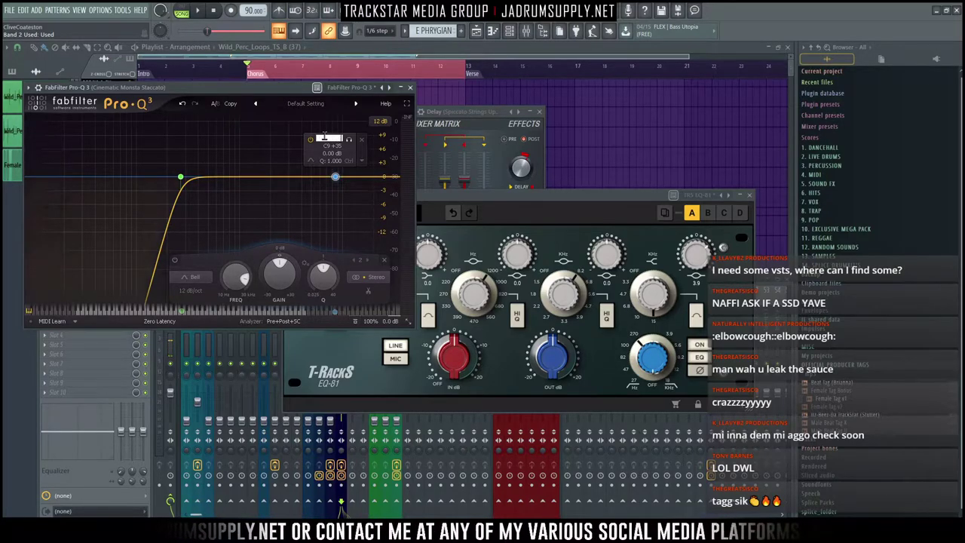
{"action": "key", "text": "Return"}
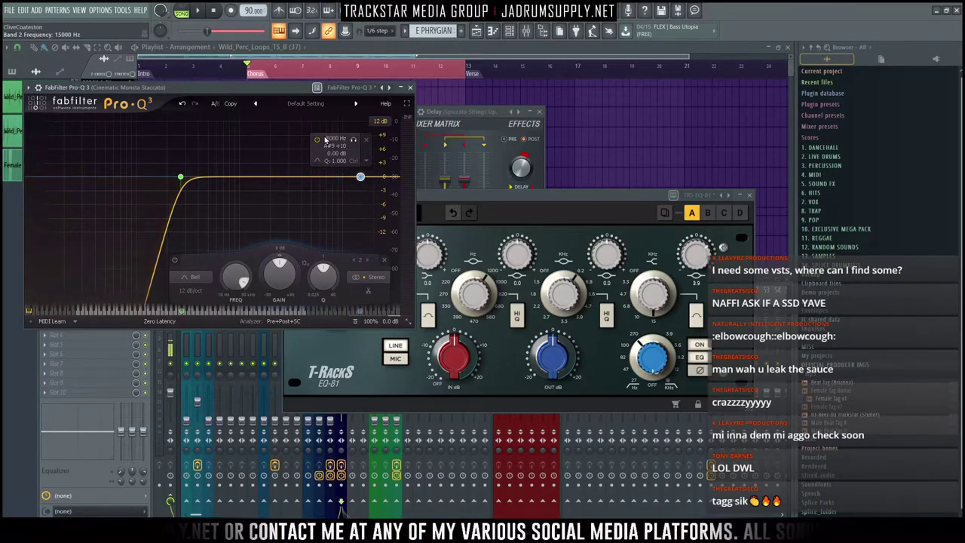
{"action": "right_click", "coordinate": [360, 177]}
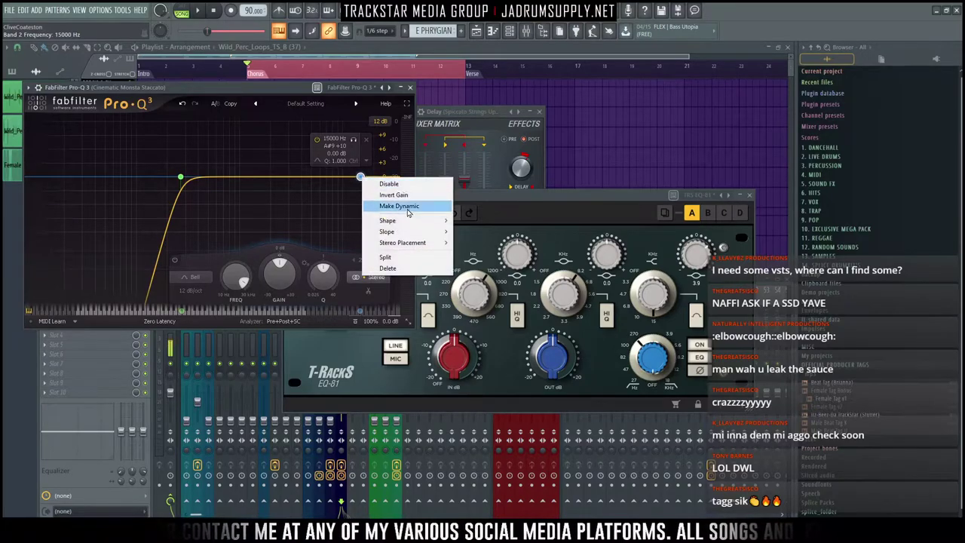
{"action": "mouse_move", "coordinate": [411, 220]}
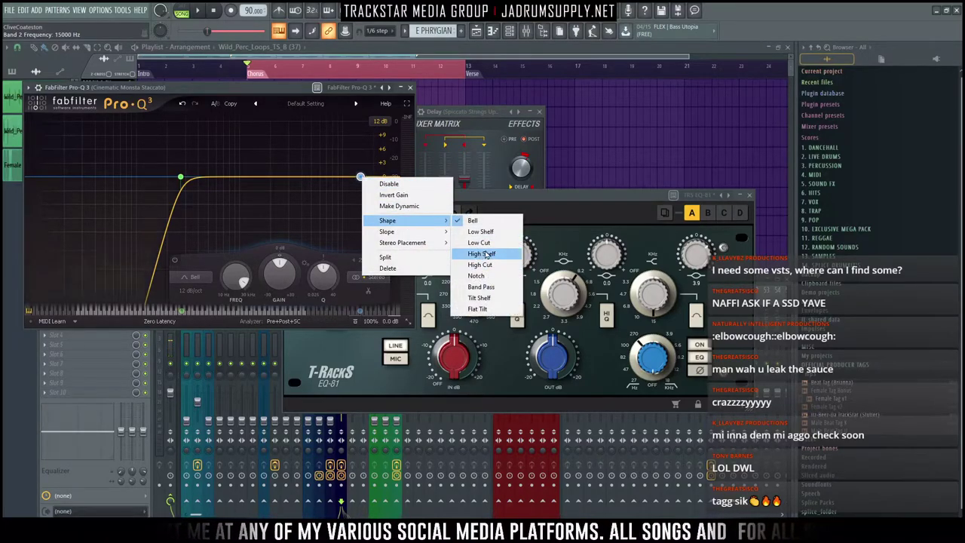
{"action": "left_click", "coordinate": [482, 254]}
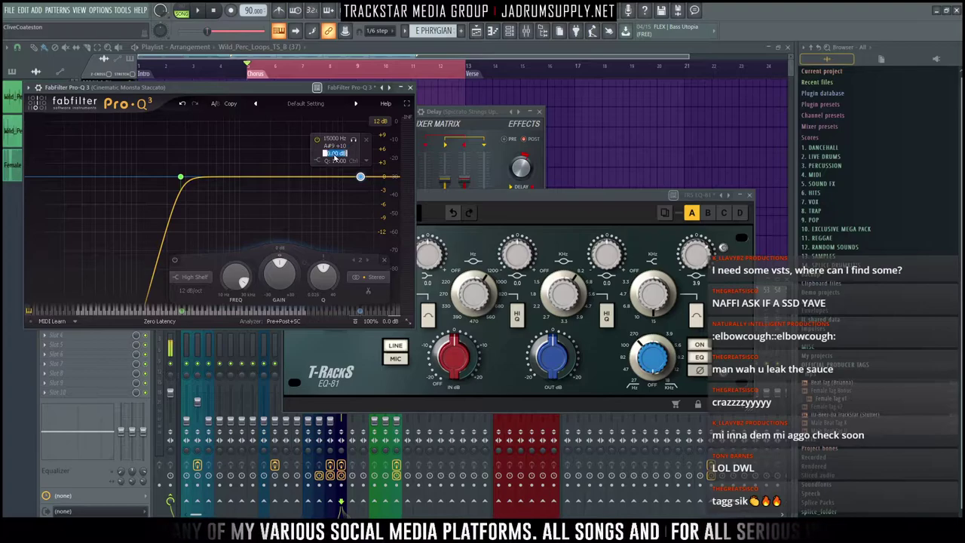
{"action": "left_click_drag", "start_coordinate": [361, 177], "coordinate": [361, 167]}
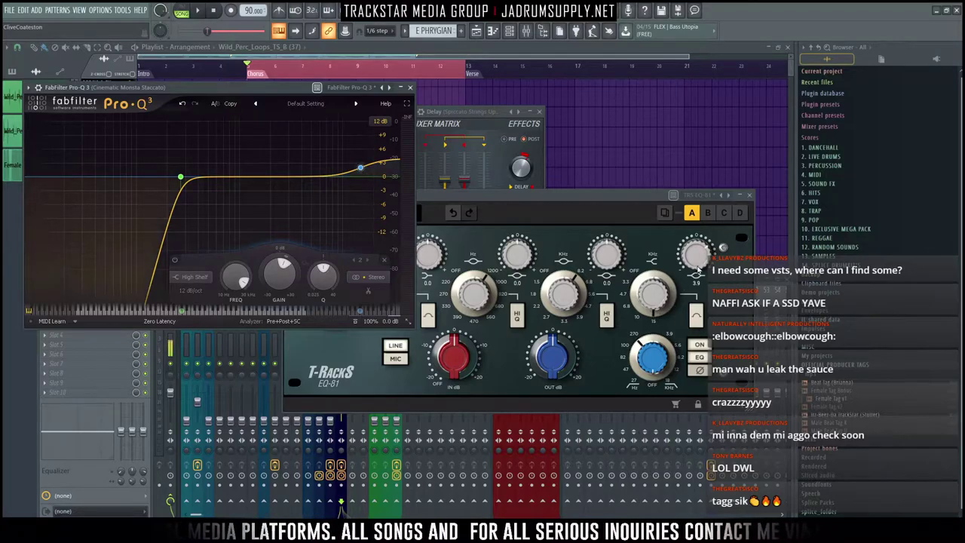
Step: Add a low shelf band in Pro-Q 3 at 330 Hz with a gain of +4.5 dB
{"action": "left_click", "coordinate": [449, 193]}
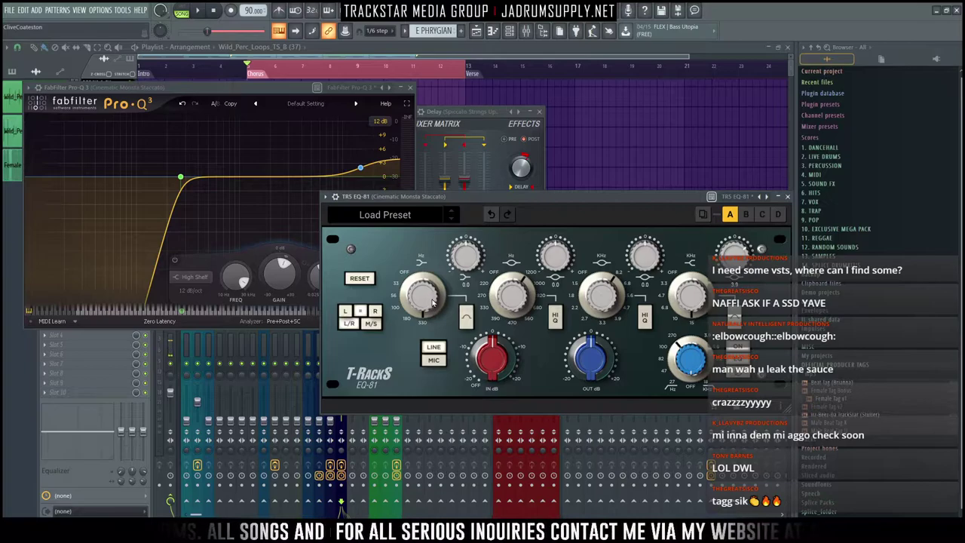
{"action": "left_click", "coordinate": [222, 178]}
{"action": "type", "text": "33"}
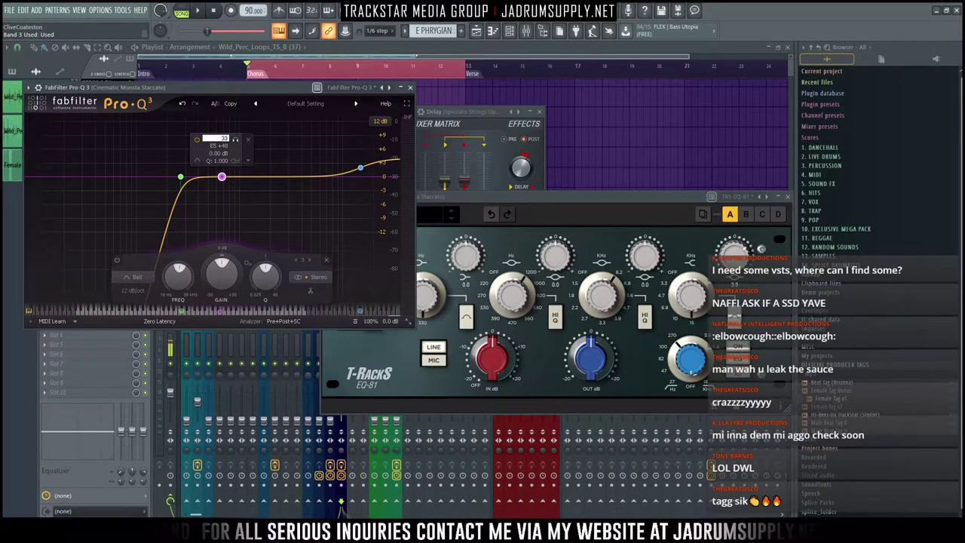
{"action": "type", "text": "0"}
{"action": "key", "text": "Return"}
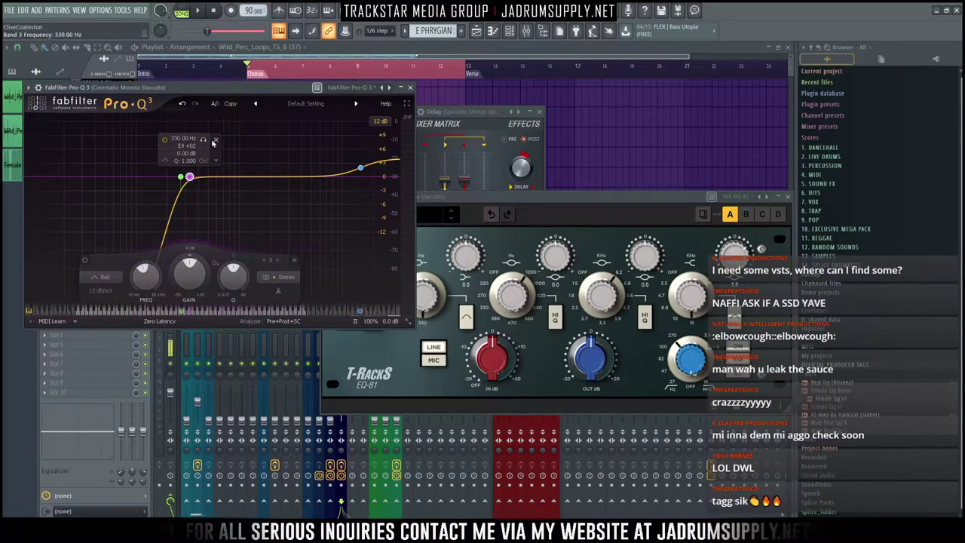
{"action": "right_click", "coordinate": [190, 177]}
{"action": "mouse_move", "coordinate": [240, 216]}
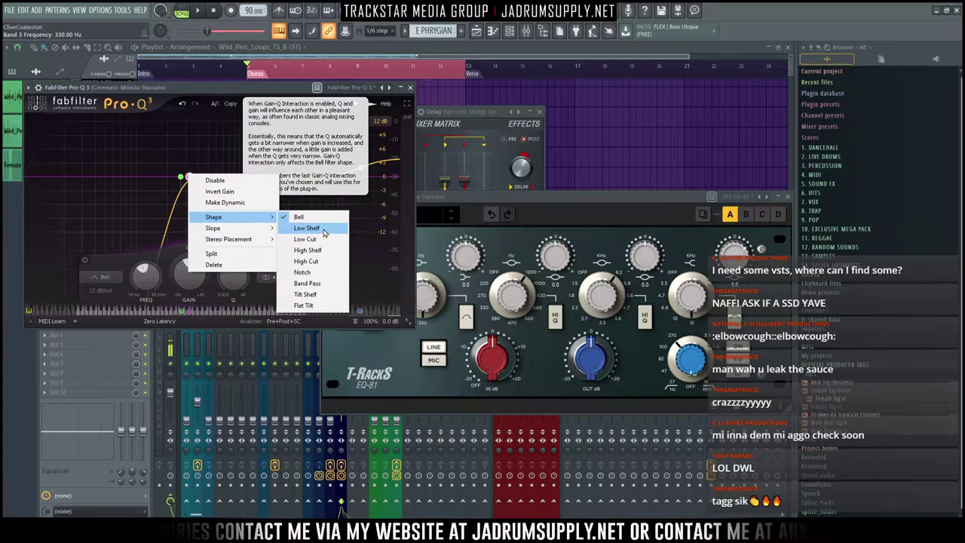
{"action": "left_click", "coordinate": [324, 228]}
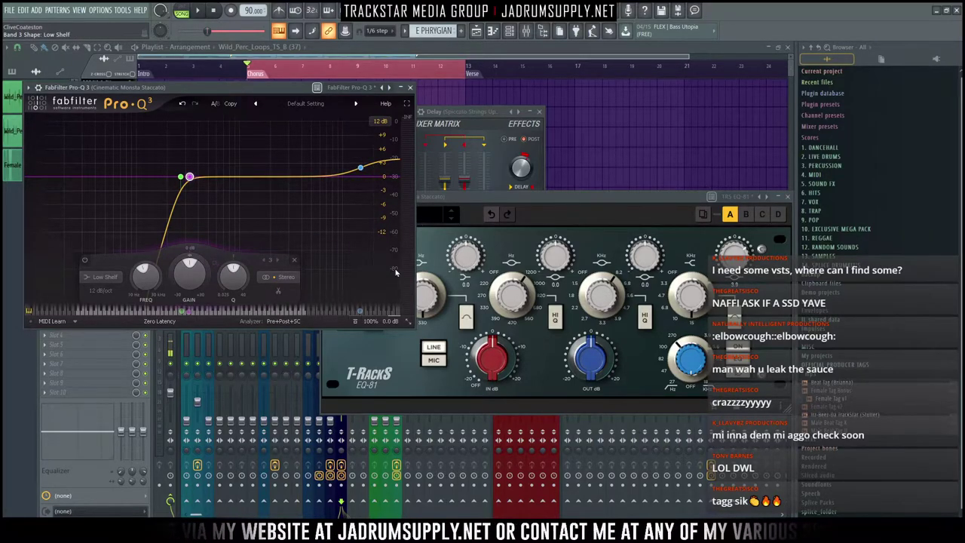
{"action": "mouse_move", "coordinate": [190, 176]}
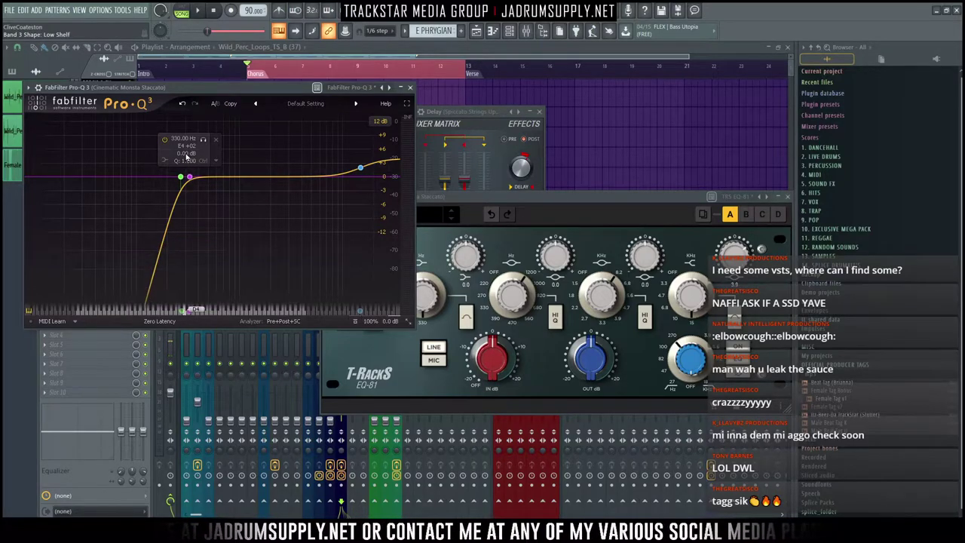
{"action": "double_click", "coordinate": [185, 153]}
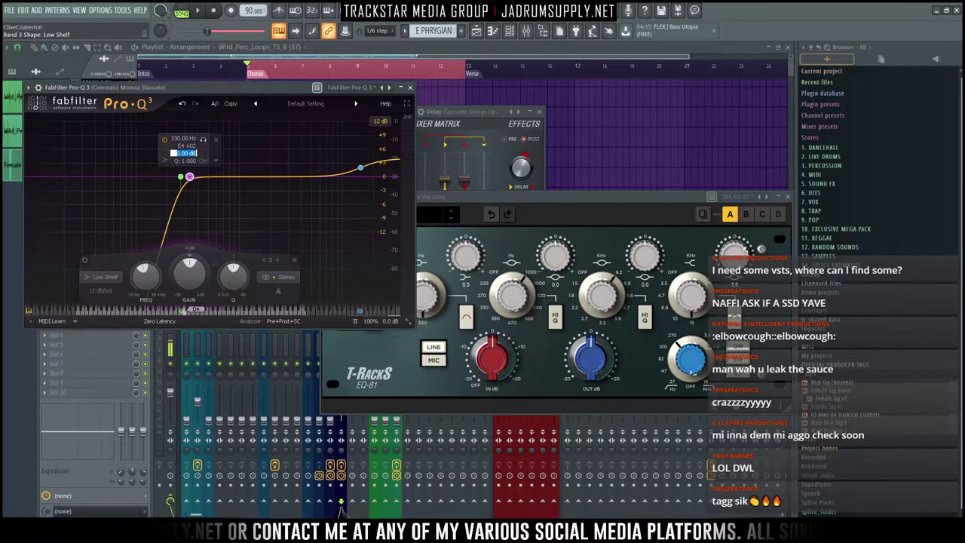
{"action": "key", "text": "Return"}
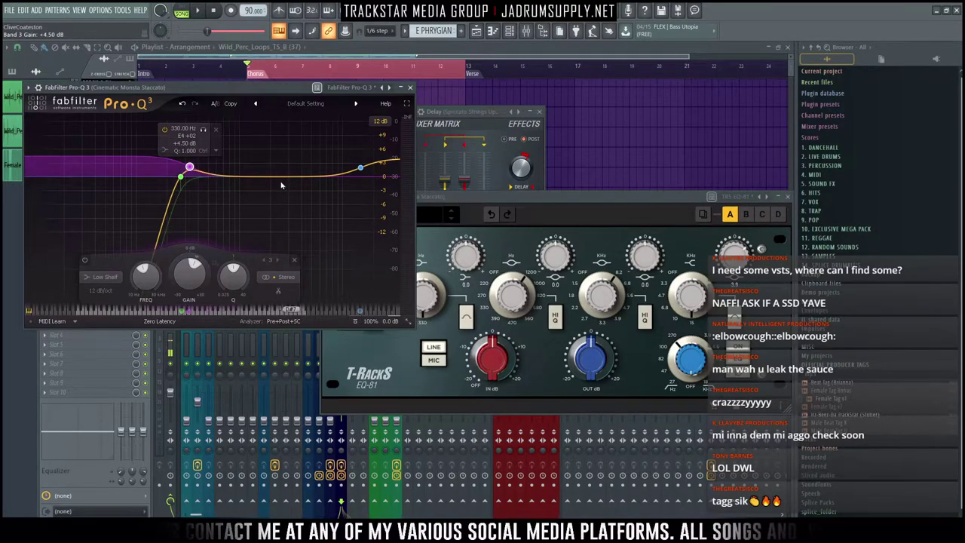
Step: Examine the combined Pro-Q 3 curve in full screen, then return to the normal plugin view
{"action": "left_click_drag", "start_coordinate": [609, 197], "coordinate": [550, 211]}
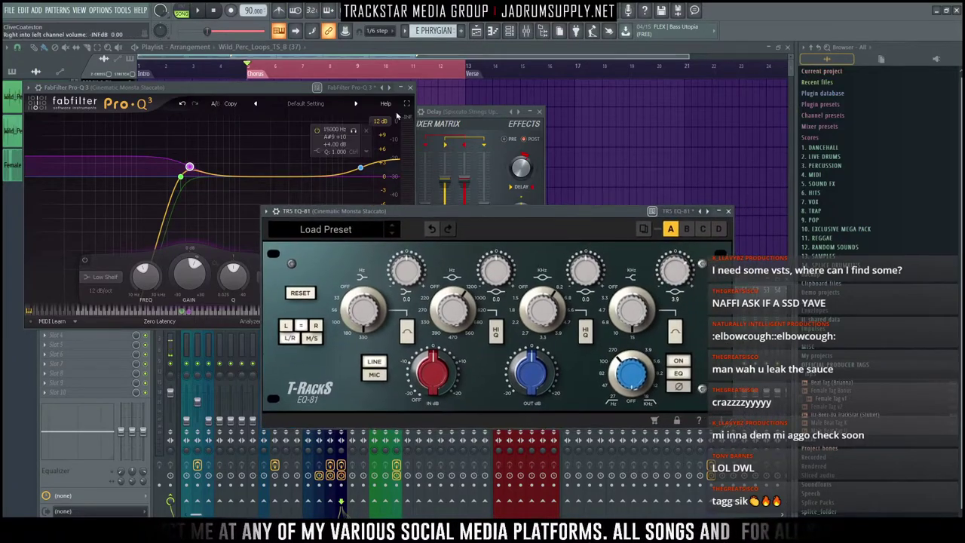
{"action": "left_click", "coordinate": [405, 106]}
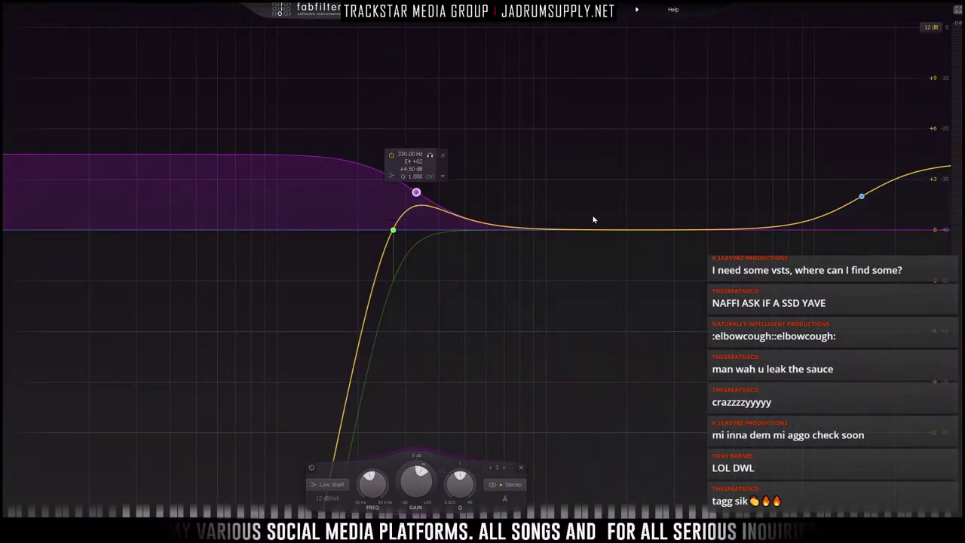
{"action": "left_click", "coordinate": [958, 10]}
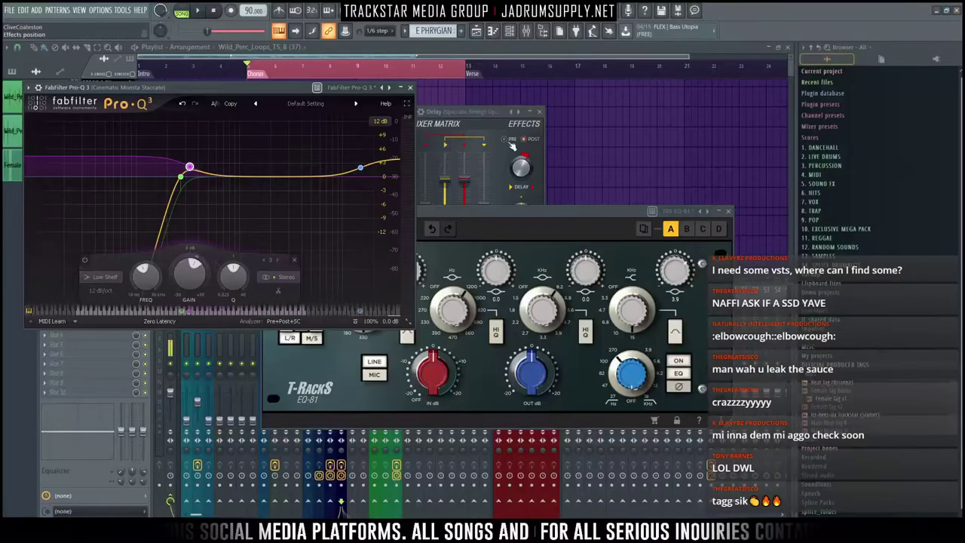
Step: Boost the low band of the T-RackS EQ-81 on the Cinematic Monsta Staccato channel to 2.5 dB during playback
{"action": "left_click", "coordinate": [410, 88]}
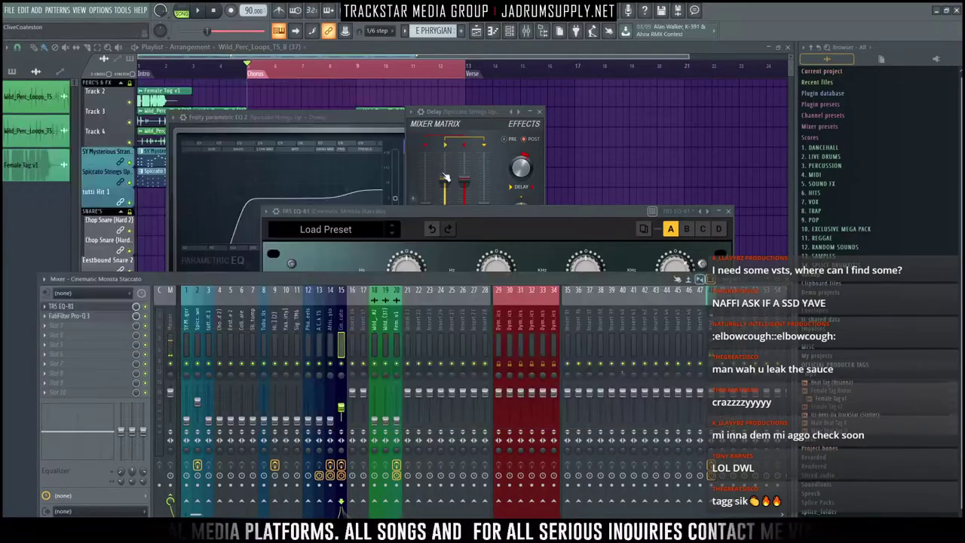
{"action": "left_click_drag", "start_coordinate": [524, 215], "coordinate": [512, 179]}
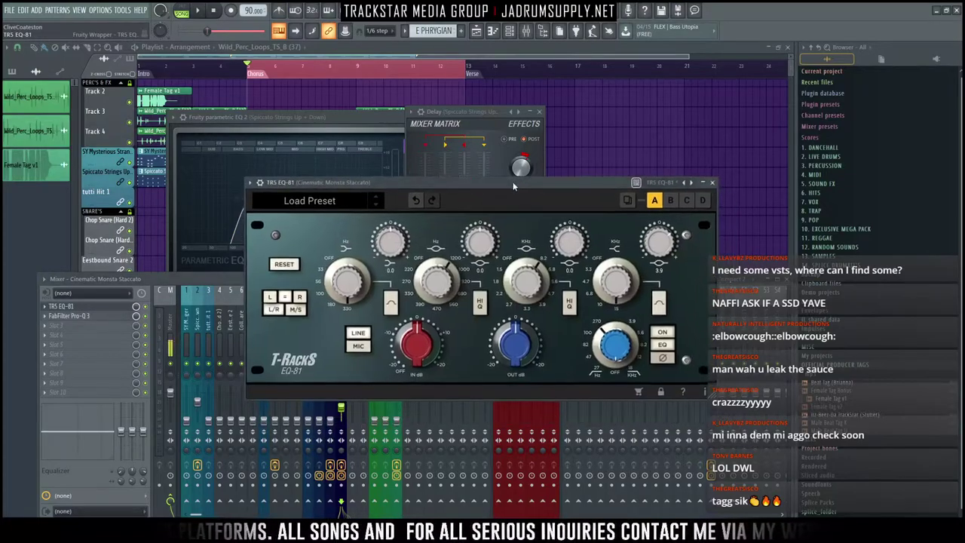
{"action": "left_click", "coordinate": [149, 324]}
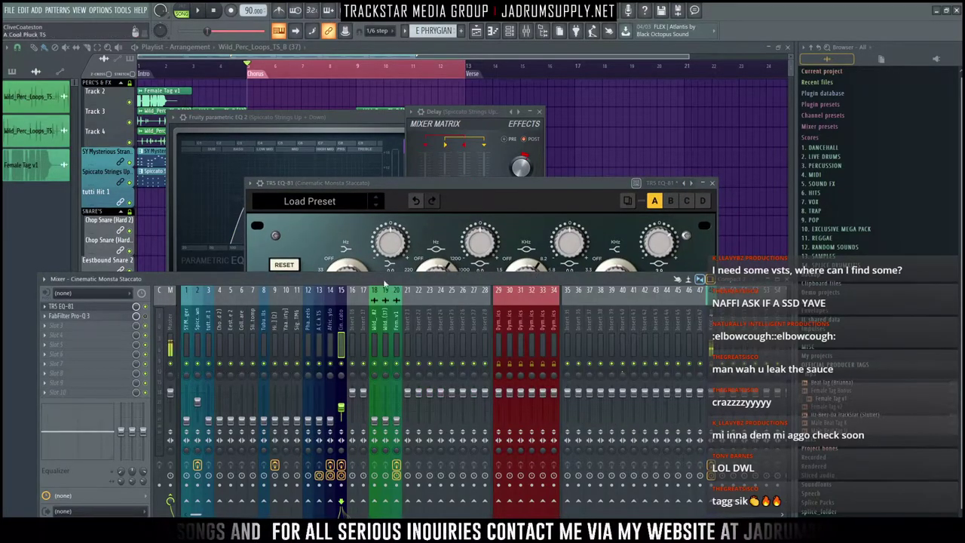
{"action": "left_click_drag", "start_coordinate": [522, 184], "coordinate": [501, 95]}
{"action": "key", "text": "space"}
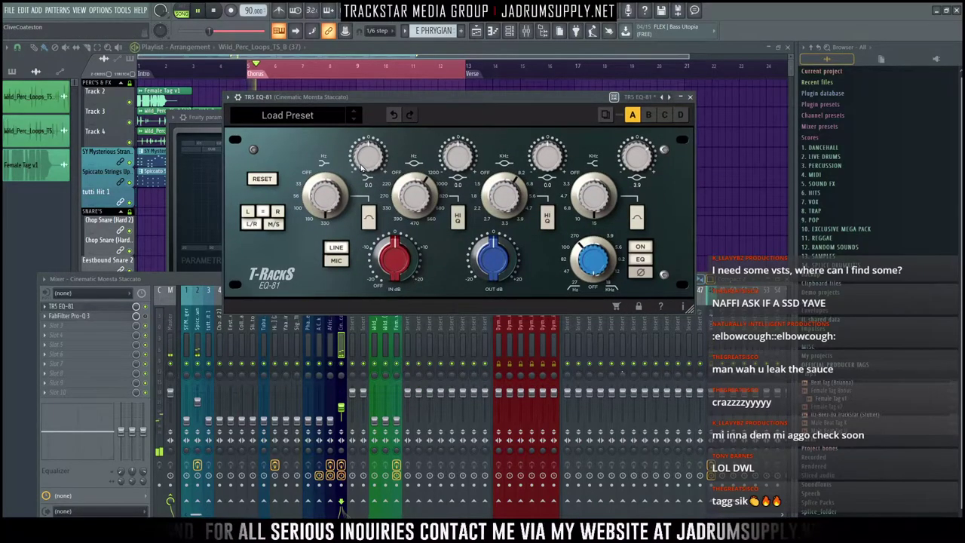
{"action": "left_click_drag", "start_coordinate": [362, 165], "coordinate": [362, 156]}
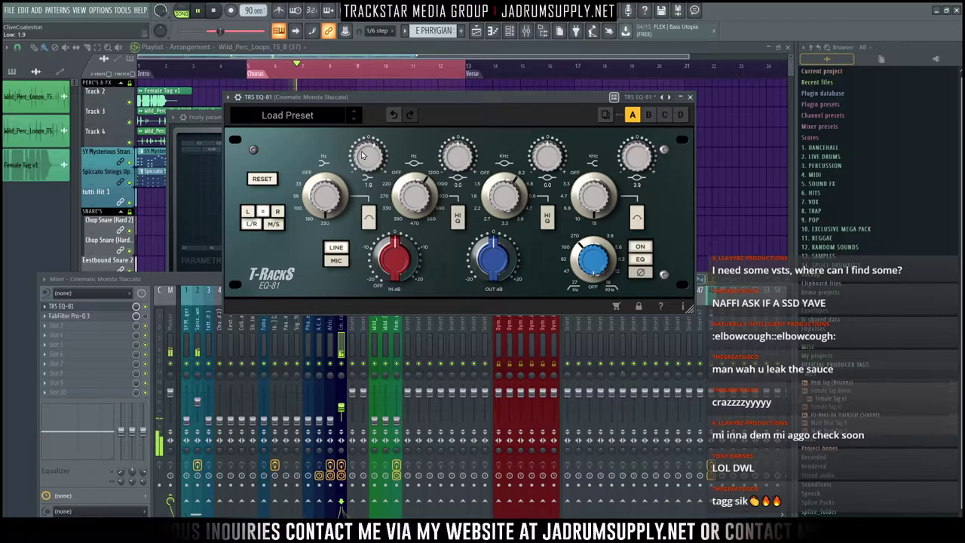
{"action": "left_click_drag", "start_coordinate": [362, 155], "coordinate": [362, 151]}
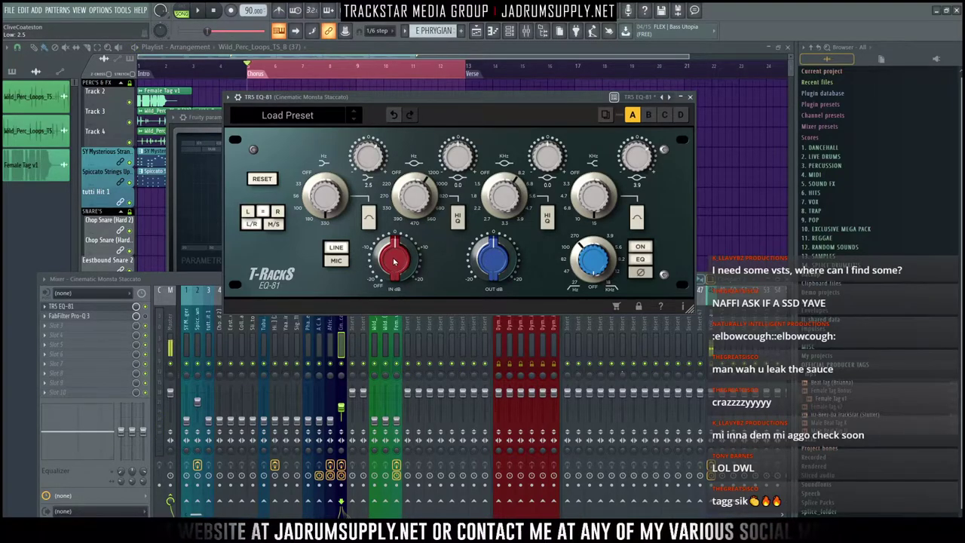
Step: Lower the EQ-81's input level, raise its output level and play back the result
{"action": "left_click_drag", "start_coordinate": [394, 261], "coordinate": [397, 282]}
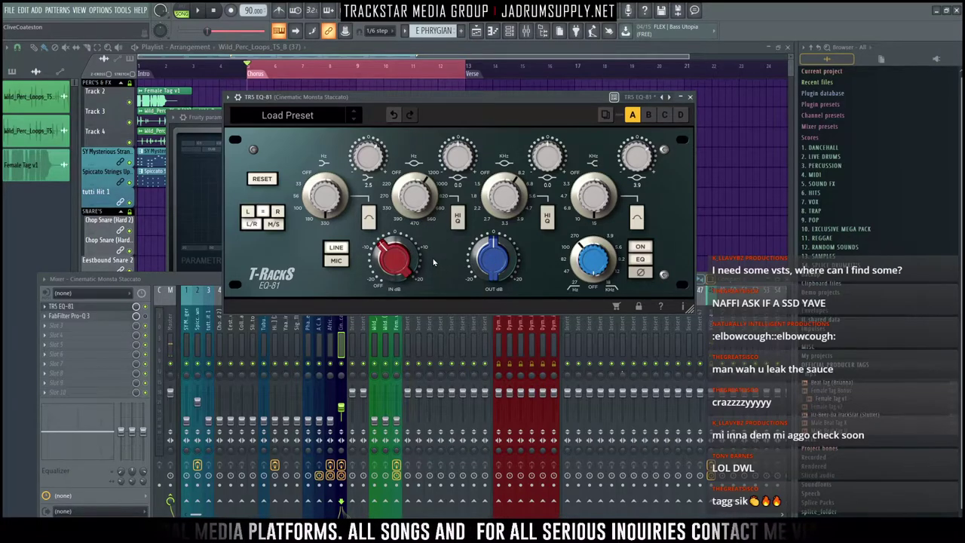
{"action": "left_click_drag", "start_coordinate": [488, 263], "coordinate": [489, 237]}
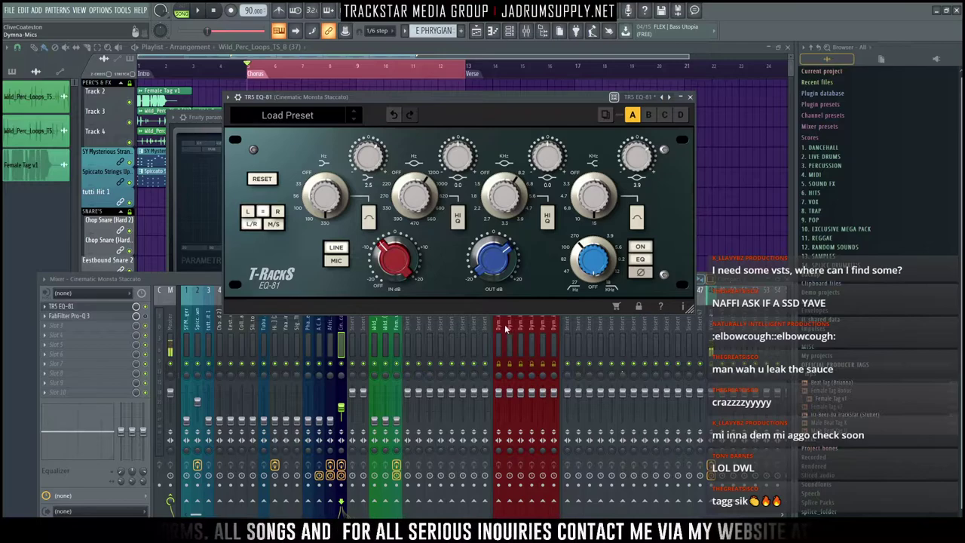
{"action": "key", "text": "space"}
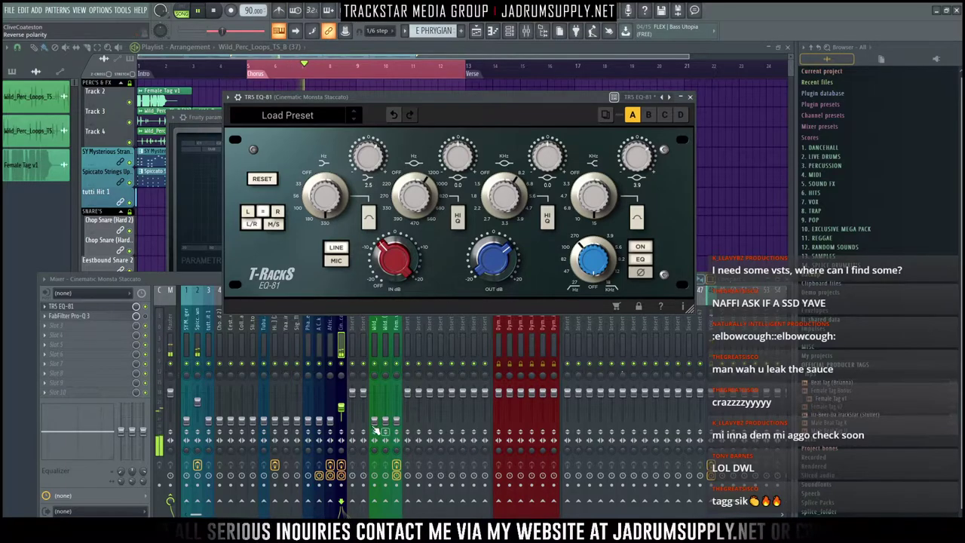
Step: Delete FabFilter Pro-Q 3 from the Cinematic Monsta Staccato channel's effect slots and listen to the mix
{"action": "left_click", "coordinate": [164, 377]}
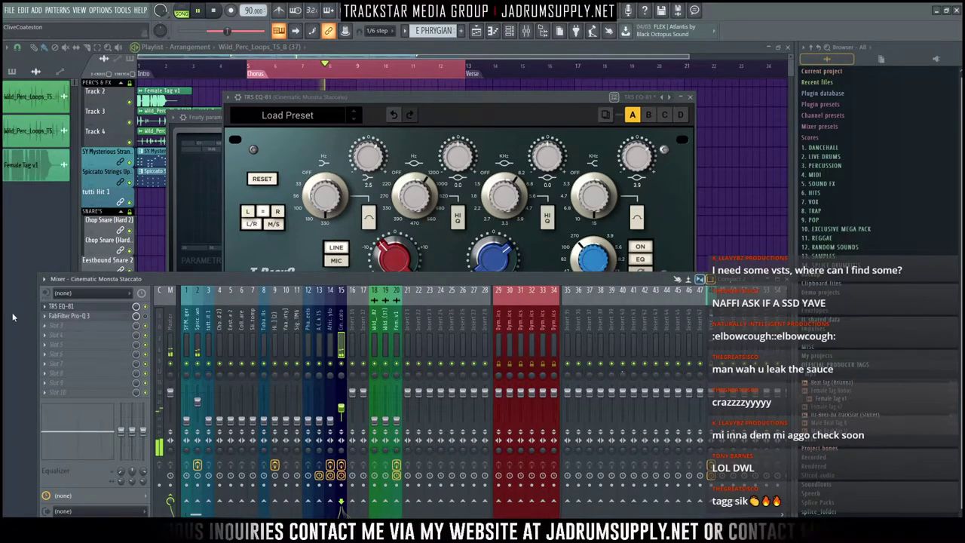
{"action": "left_click", "coordinate": [45, 317]}
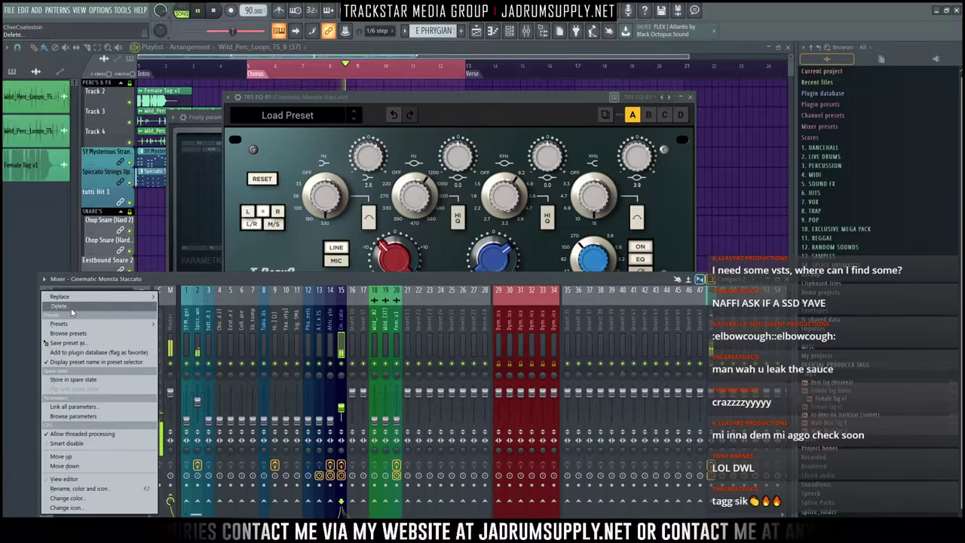
{"action": "left_click", "coordinate": [72, 308]}
{"action": "left_click", "coordinate": [538, 300]}
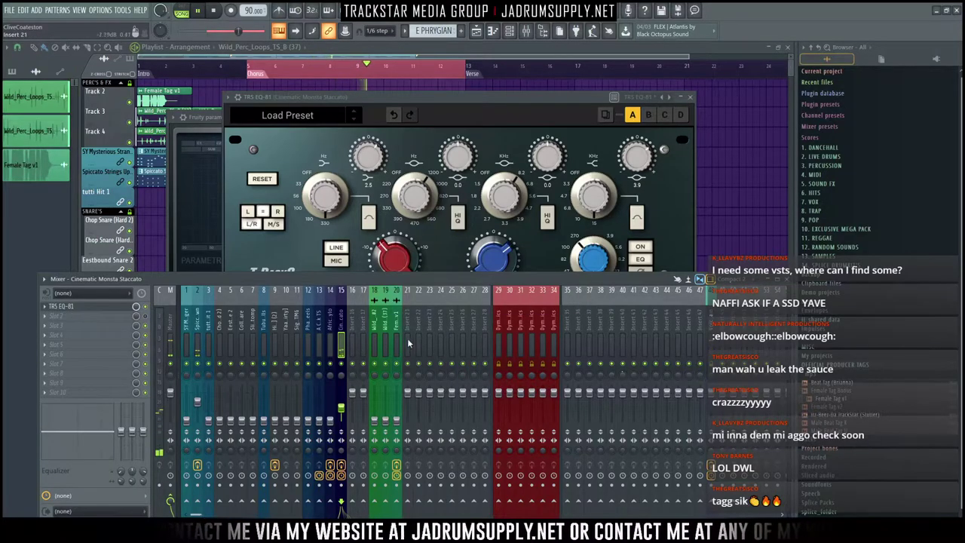
{"action": "key", "text": "space"}
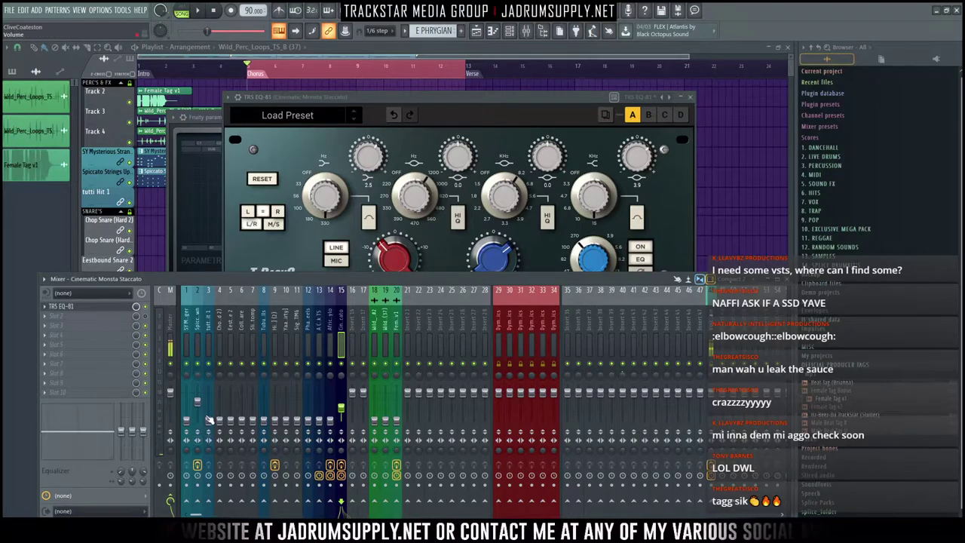
Step: Raise the volume fader of the tutti Hit 1 mixer channel and play the song
{"action": "left_click", "coordinate": [209, 420]}
{"action": "left_click_drag", "start_coordinate": [209, 421], "coordinate": [209, 407]}
{"action": "key", "text": "space"}
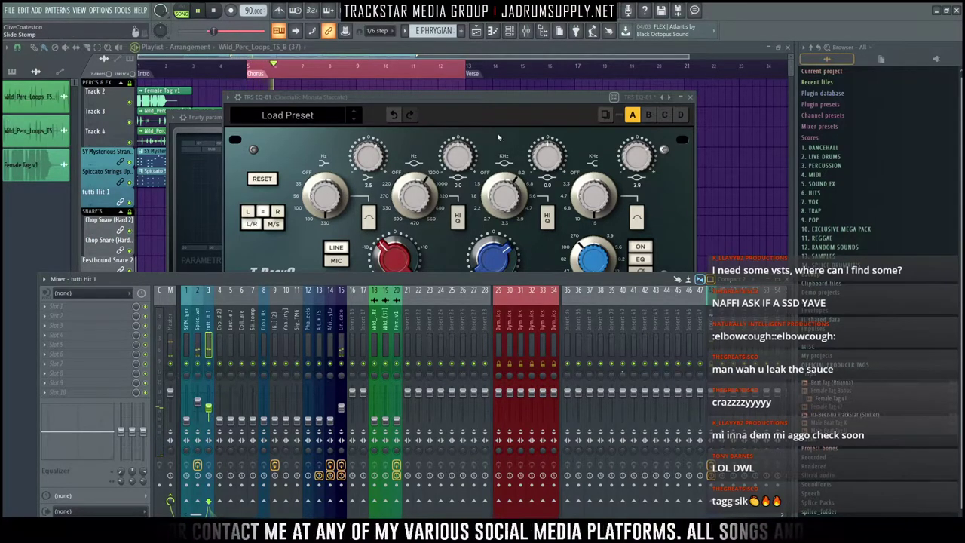
Step: Close the EQ-81 and the Playlist and bring the Mixer back into view
{"action": "left_click", "coordinate": [690, 100]}
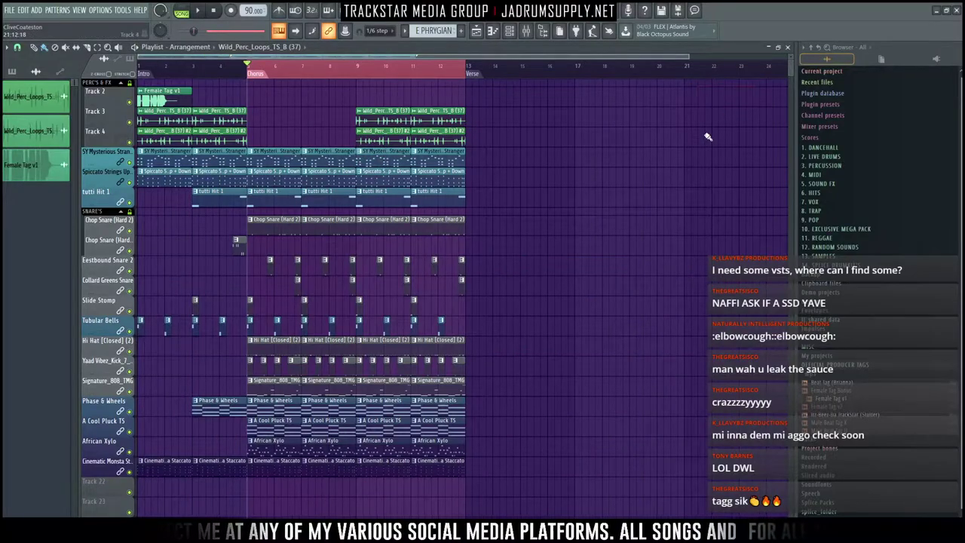
{"action": "key", "text": "F5"}
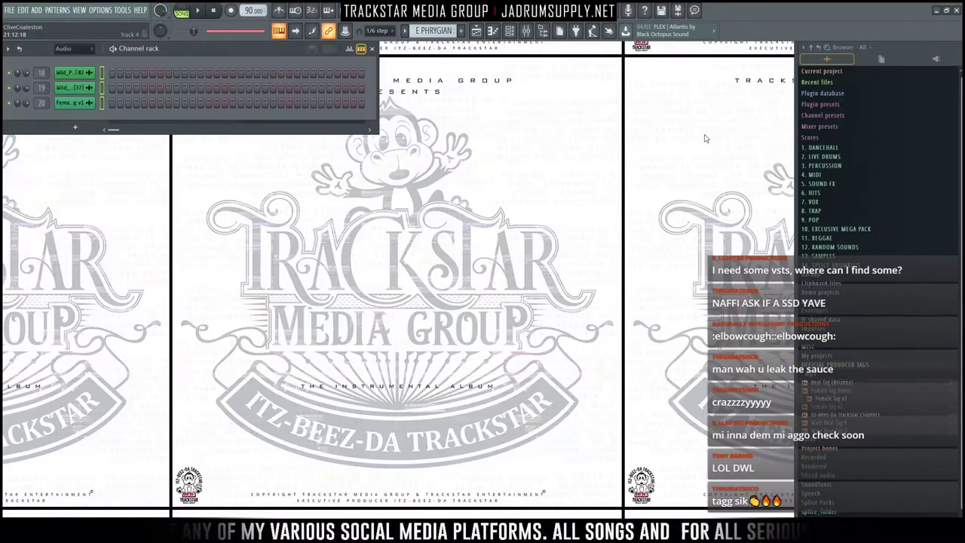
{"action": "left_click", "coordinate": [526, 31]}
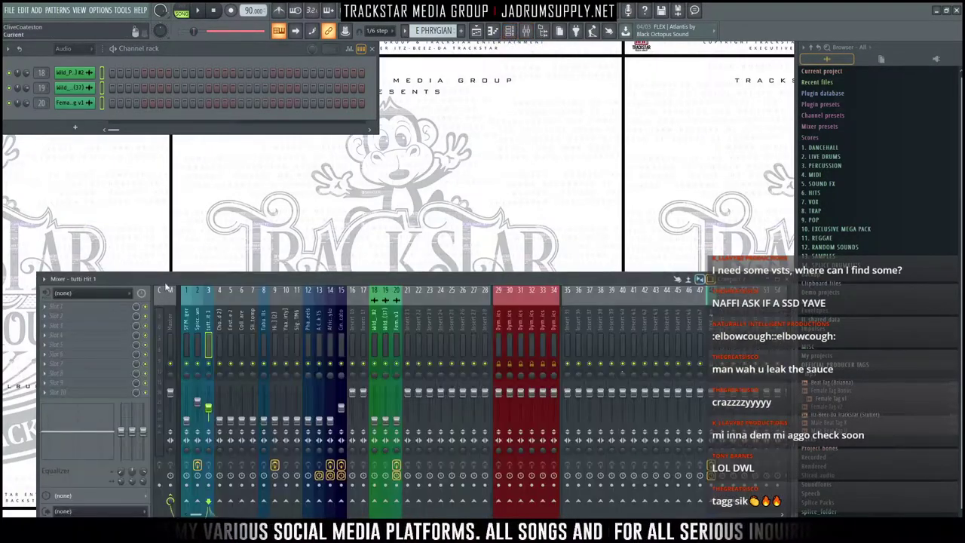
Step: Insert Fruity Parametric EQ 2 on the tutti Hit 1 channel and apply the Full Wave Filter preset
{"action": "right_click", "coordinate": [210, 363]}
{"action": "right_click", "coordinate": [214, 366]}
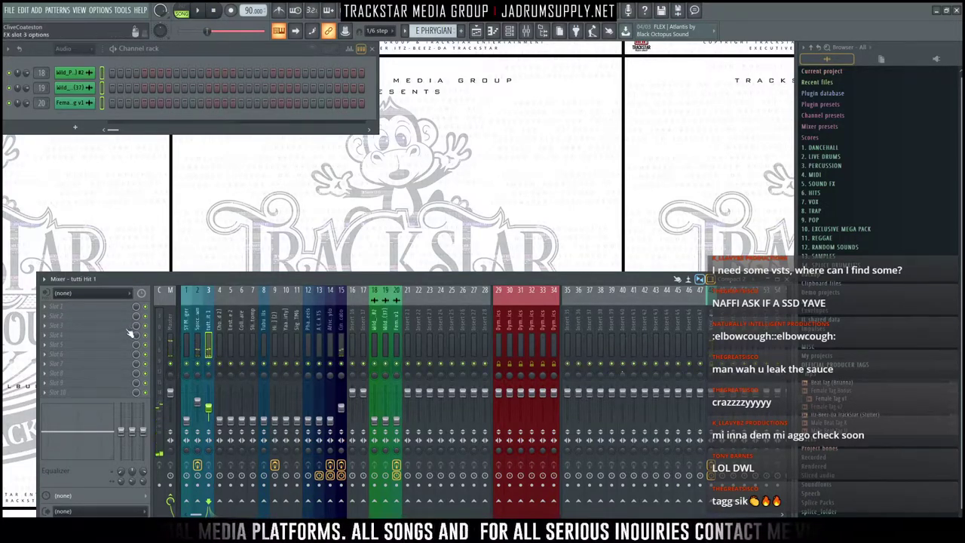
{"action": "left_click", "coordinate": [60, 312]}
{"action": "mouse_move", "coordinate": [356, 181]}
{"action": "mouse_move", "coordinate": [432, 191]}
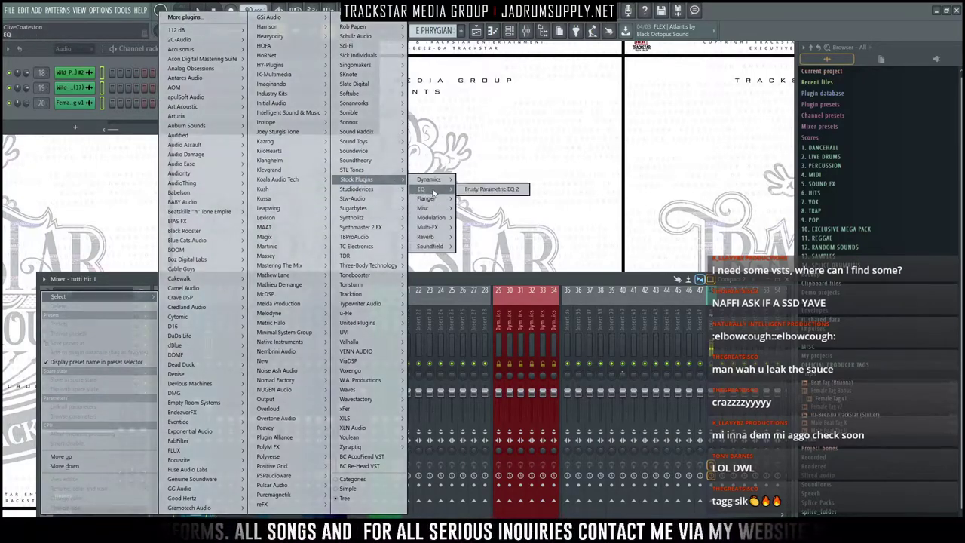
{"action": "left_click", "coordinate": [511, 191]}
{"action": "right_click", "coordinate": [291, 95]}
{"action": "left_click", "coordinate": [331, 81]}
Step: Shift the tutti Hit 1 EQ's low cut up into the bass range and add a slight boost near 5 kHz
{"action": "left_click_drag", "start_coordinate": [208, 92], "coordinate": [602, 79]}
{"action": "key", "text": "space"}
{"action": "left_click_drag", "start_coordinate": [428, 157], "coordinate": [464, 159]}
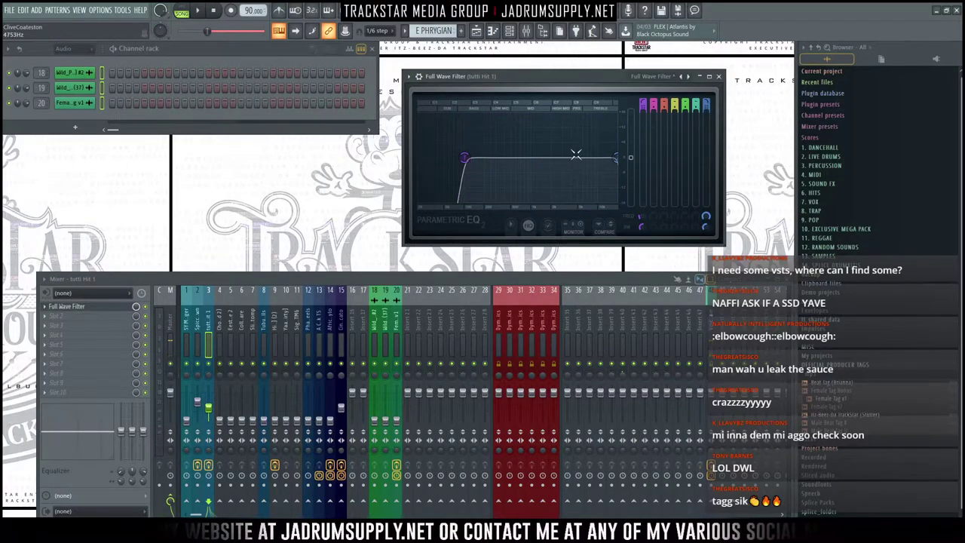
{"action": "left_click_drag", "start_coordinate": [540, 157], "coordinate": [583, 156]}
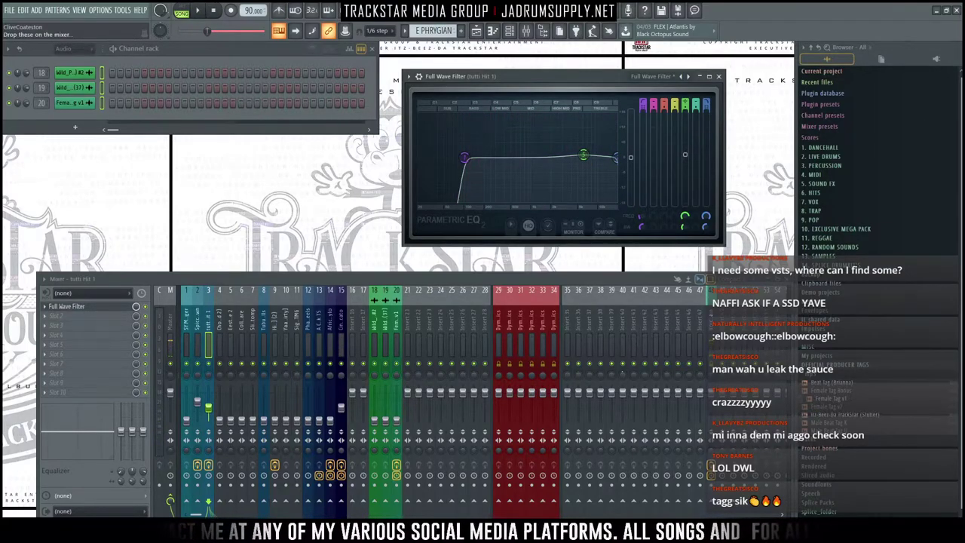
Step: Lower the tutti Hit 1 channel's volume fader slightly while listening to the mix
{"action": "left_click_drag", "start_coordinate": [210, 409], "coordinate": [209, 411]}
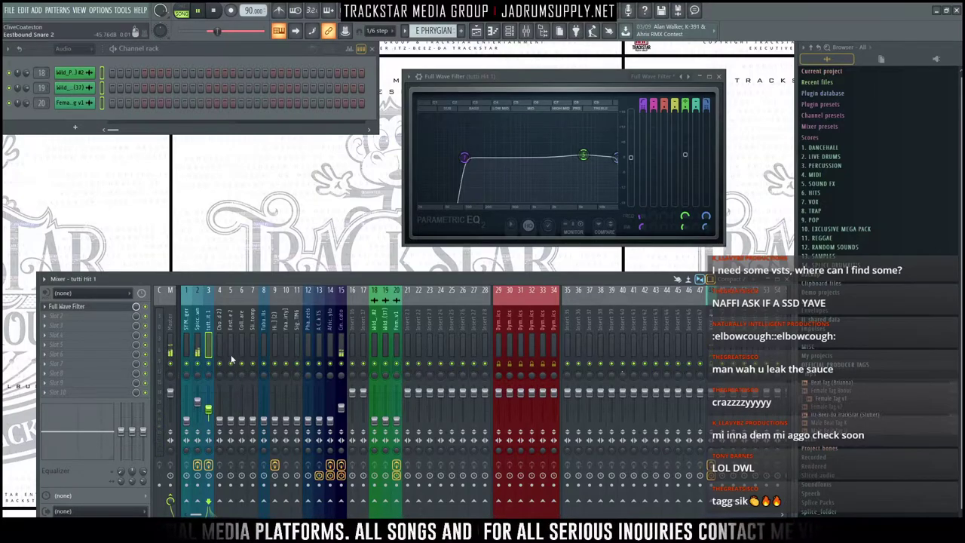
{"action": "key", "text": "space"}
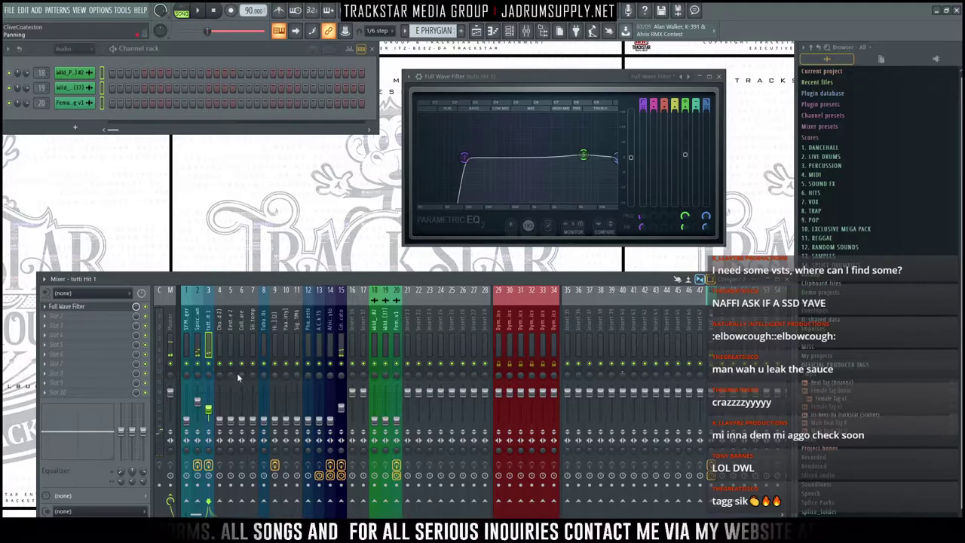
Step: Set the SY Mysterious Stranger channel's volume to 28% (-20.3 dB) by ear during playback
{"action": "left_click", "coordinate": [188, 351]}
{"action": "left_click_drag", "start_coordinate": [186, 421], "coordinate": [186, 410]}
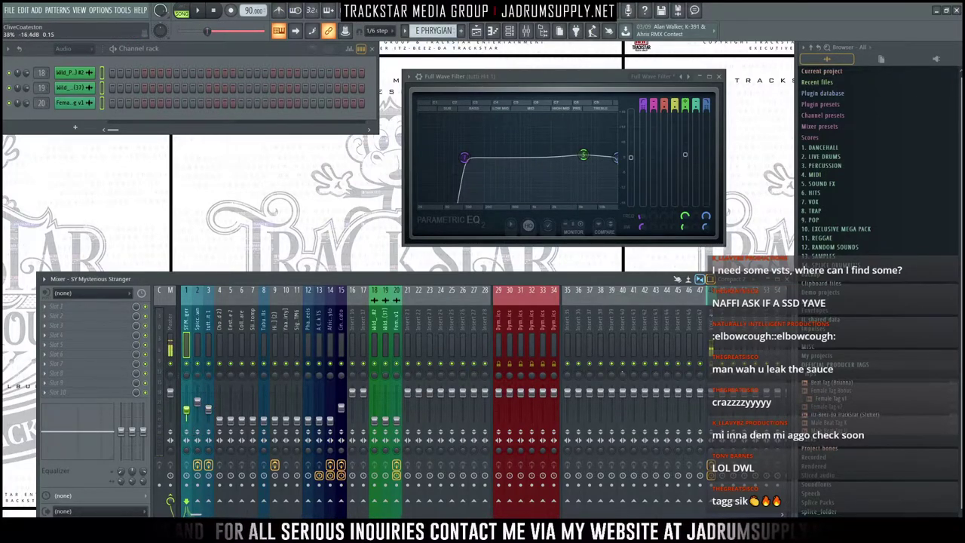
{"action": "key", "text": "space"}
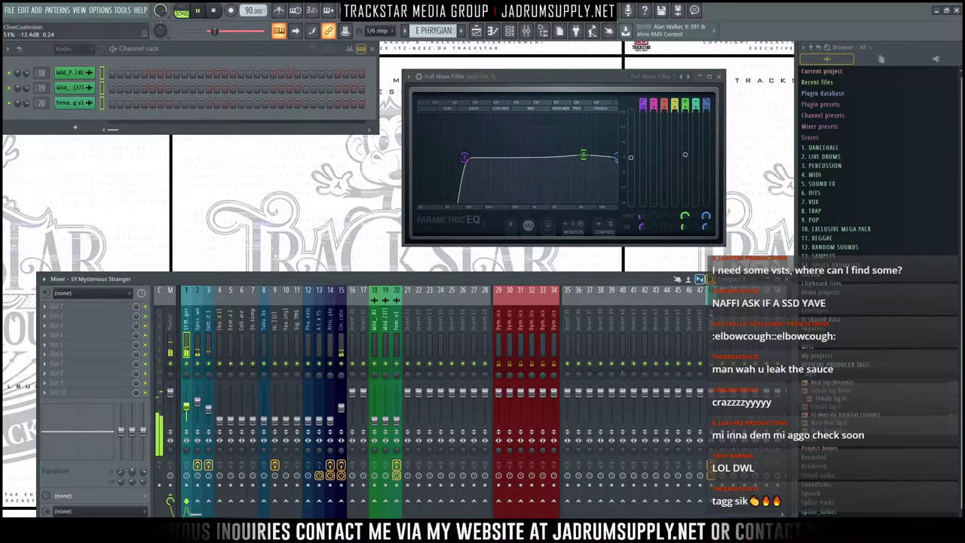
{"action": "left_click_drag", "start_coordinate": [186, 408], "coordinate": [186, 412]}
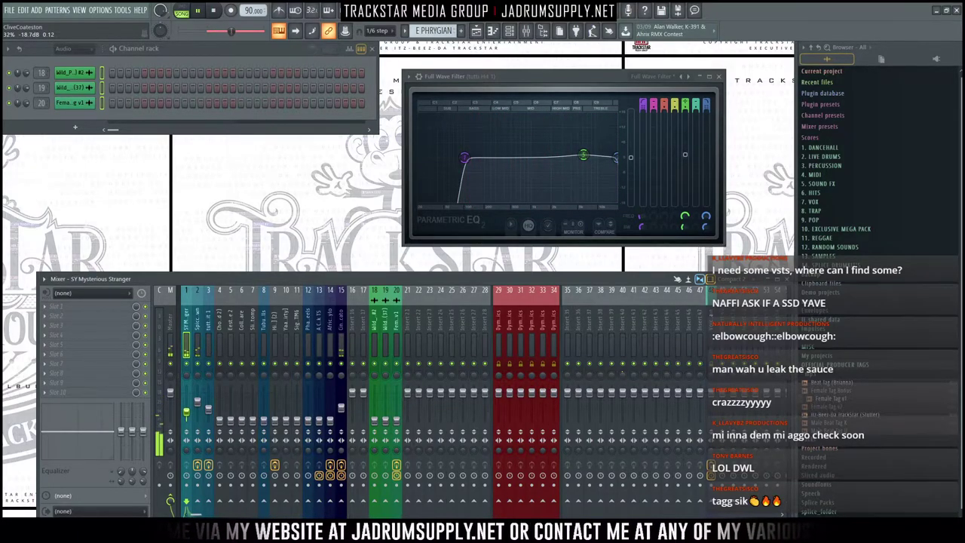
{"action": "left_click_drag", "start_coordinate": [186, 411], "coordinate": [187, 413]}
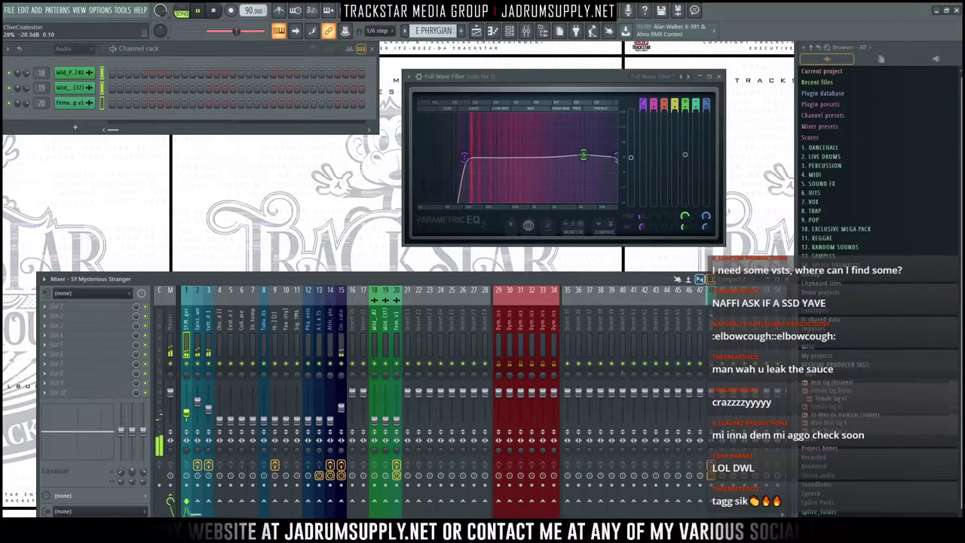
Step: Solo SY Mysterious Stranger and insert Fruity Parametric EQ 2 on its channel with the Full Wave Filter preset
{"action": "right_click", "coordinate": [187, 364]}
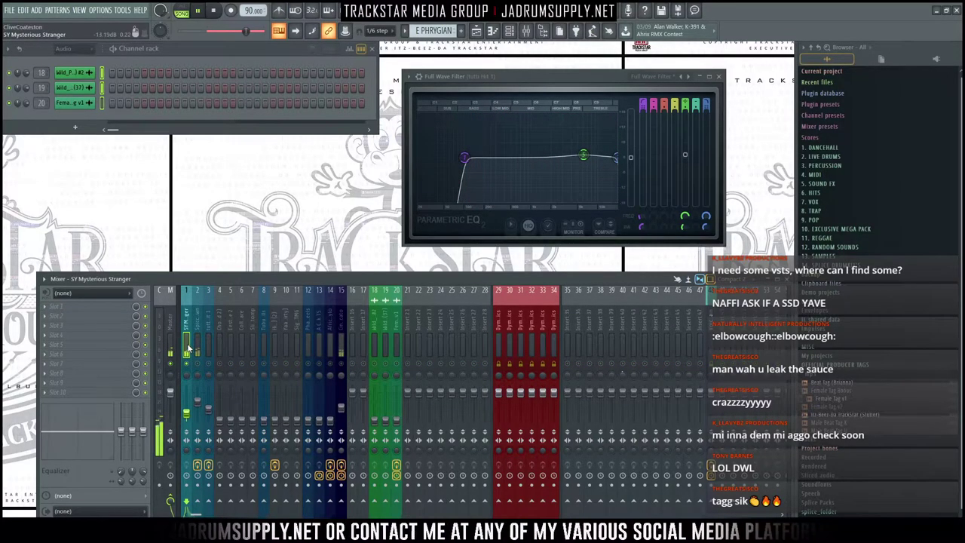
{"action": "right_click", "coordinate": [188, 364]}
{"action": "left_click", "coordinate": [88, 307]}
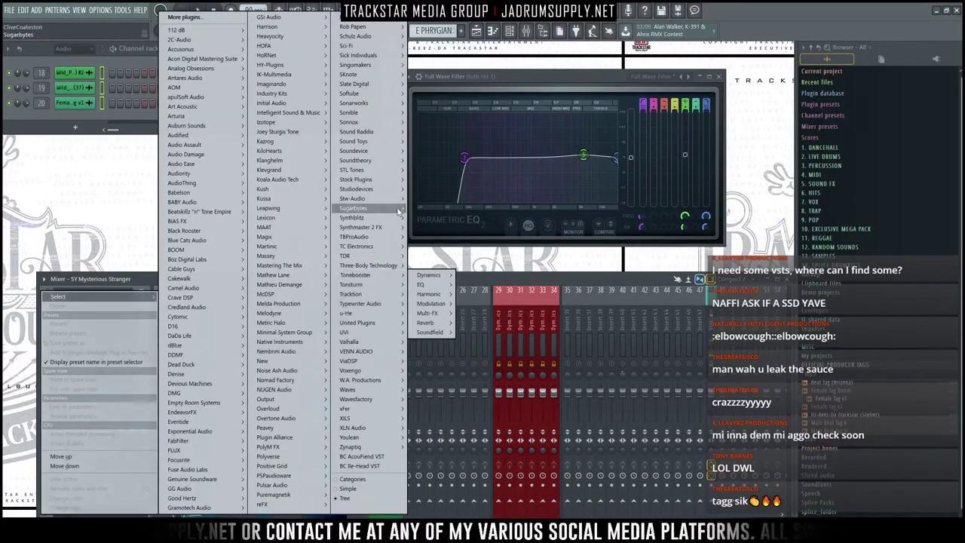
{"action": "mouse_move", "coordinate": [370, 180]}
{"action": "mouse_move", "coordinate": [425, 193]}
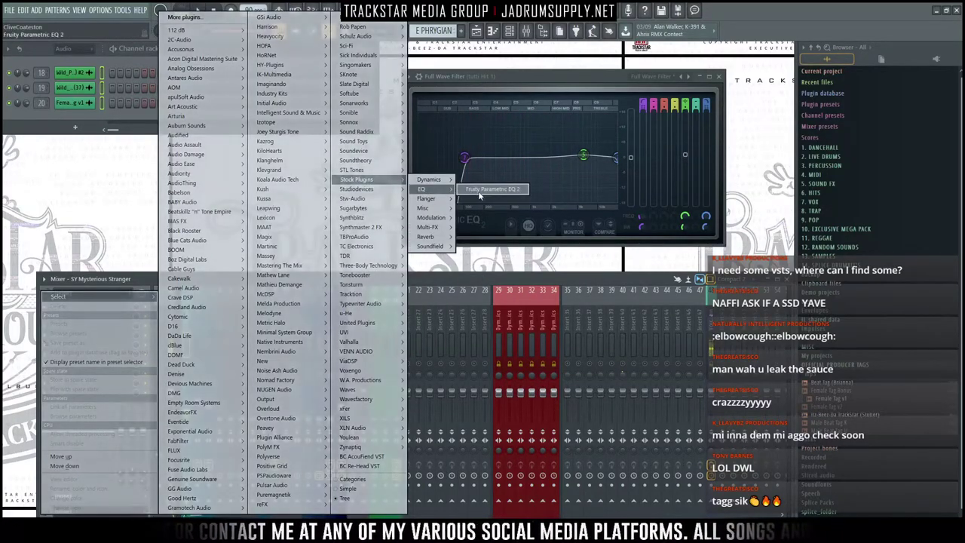
{"action": "left_click", "coordinate": [479, 191]}
{"action": "left_click_drag", "start_coordinate": [201, 142], "coordinate": [316, 89]}
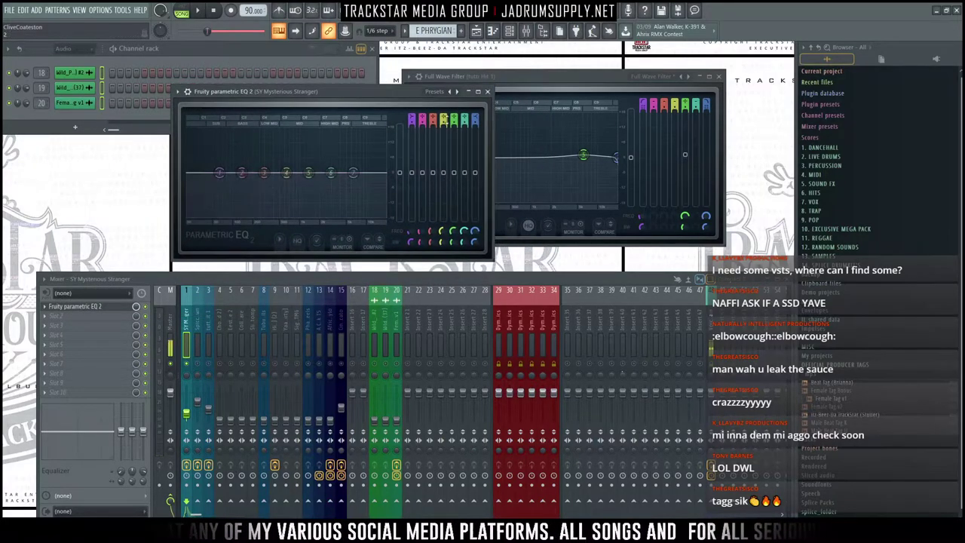
{"action": "right_click", "coordinate": [457, 94]}
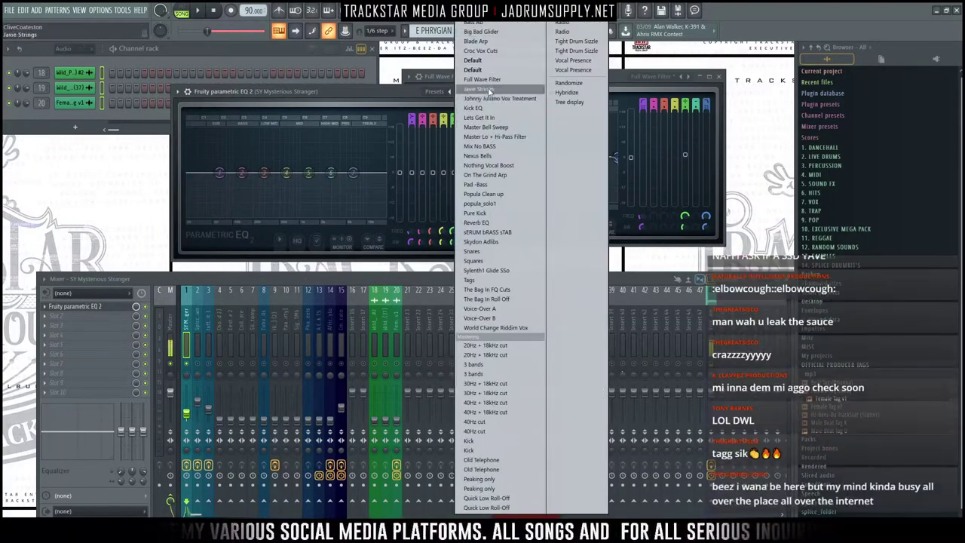
{"action": "left_click", "coordinate": [498, 79]}
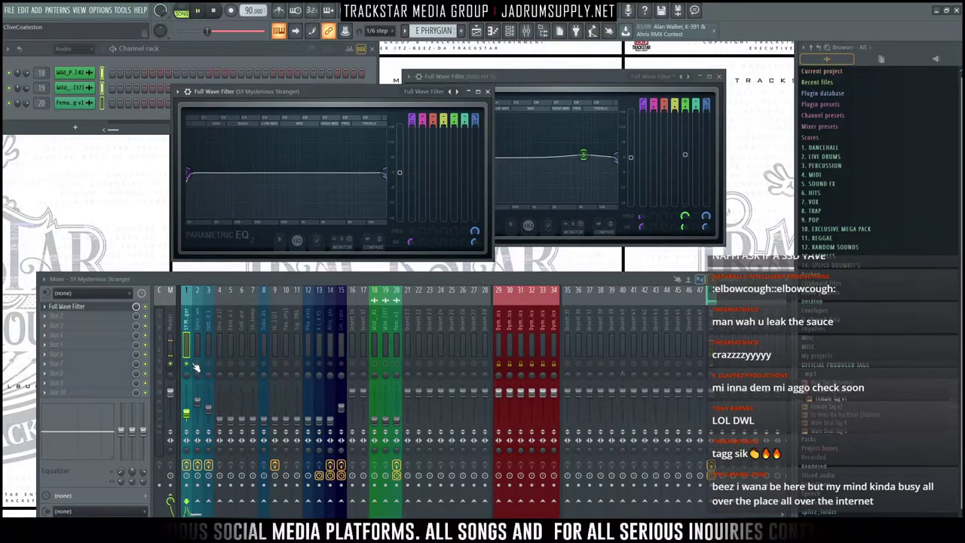
Step: Set the high-pass band of the SY Mysterious Stranger EQ to 225 Hz with a 55% bandwidth
{"action": "key", "text": "space"}
{"action": "left_click_drag", "start_coordinate": [187, 173], "coordinate": [219, 173]}
{"action": "scroll", "coordinate": [413, 125], "scroll_direction": "down", "scroll_amount": 2}
{"action": "scroll", "coordinate": [412, 124], "scroll_direction": "up", "scroll_amount": 1}
{"action": "scroll", "coordinate": [413, 125], "scroll_direction": "down", "scroll_amount": 1}
{"action": "left_click_drag", "start_coordinate": [219, 173], "coordinate": [255, 172]}
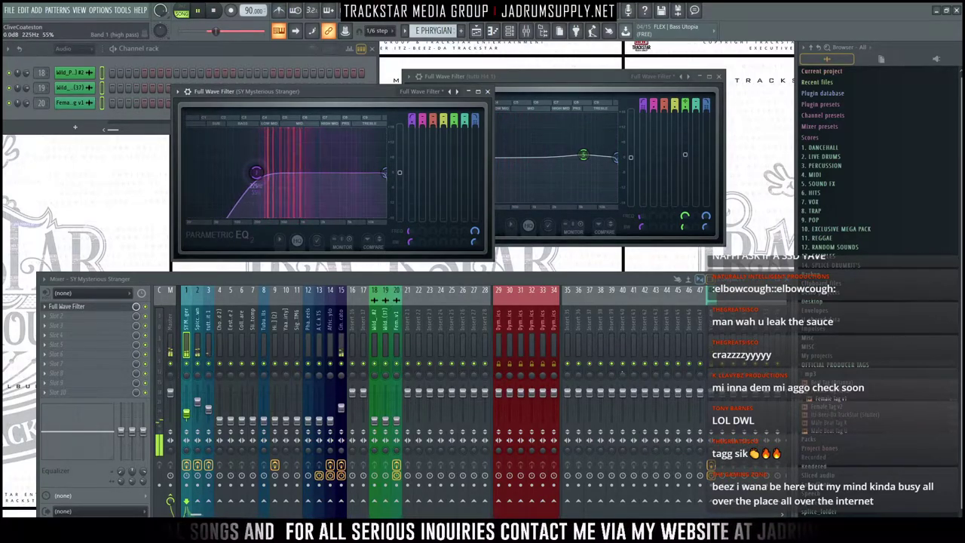
Step: Rename the first Dymna-Mics mixer channel, insert 29, as TC VERB and colour it purple
{"action": "right_click", "coordinate": [499, 340]}
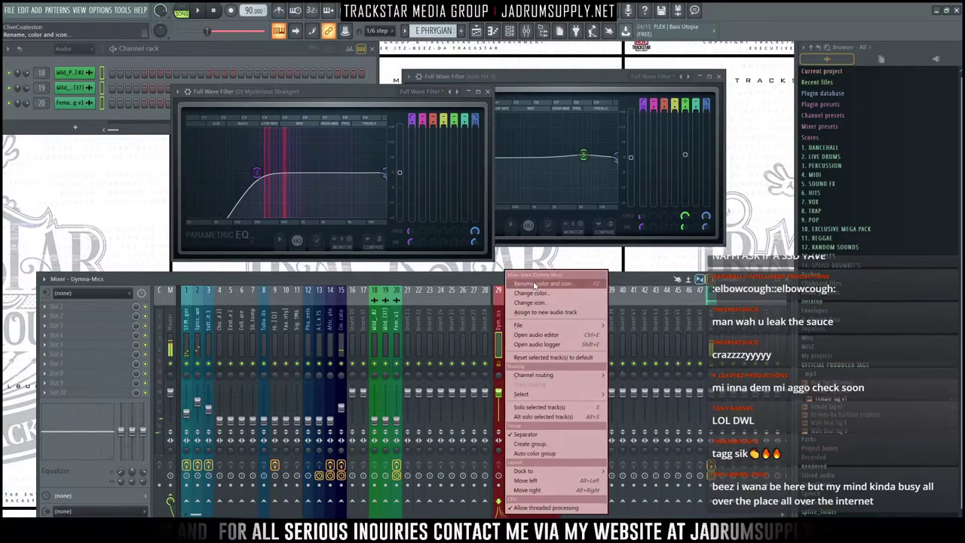
{"action": "left_click", "coordinate": [537, 286]}
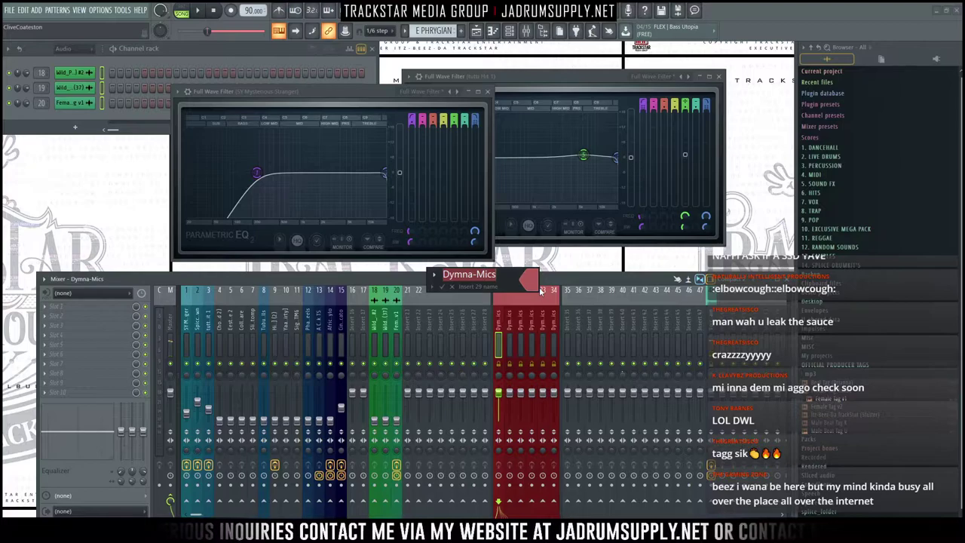
{"action": "type", "text": "TC VERB"}
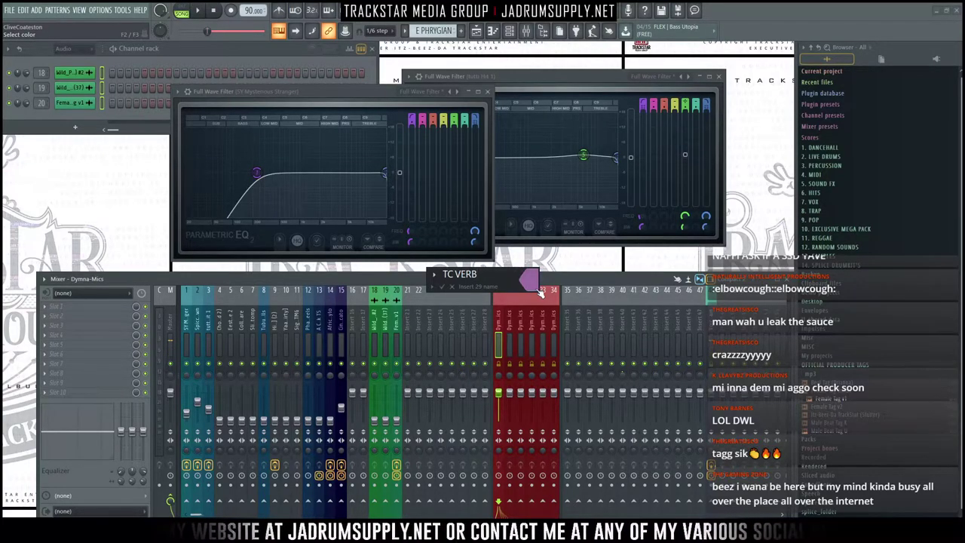
{"action": "key", "text": "Return"}
Step: Try to load the TC Electronics M40 Reverb in the first effect slot of the TC VERB channel
{"action": "left_click", "coordinate": [102, 317]}
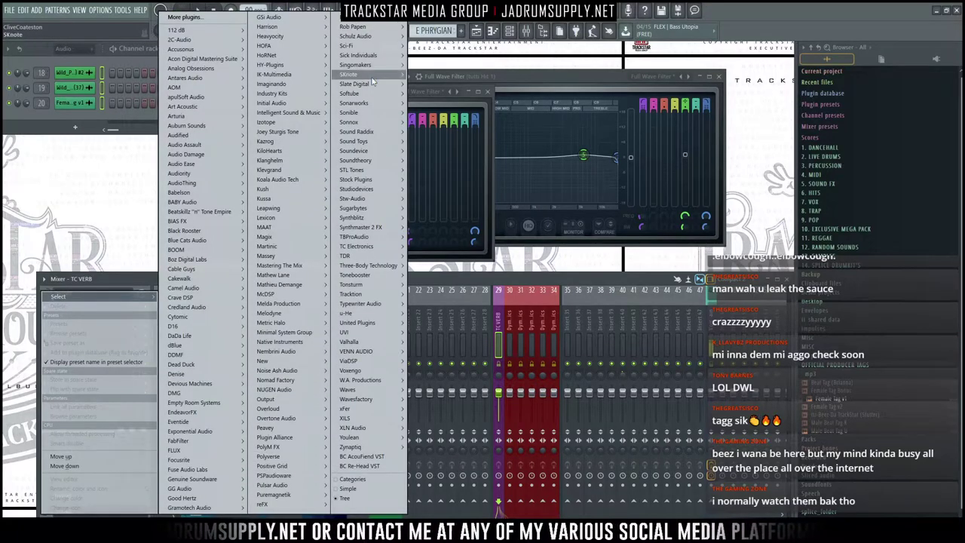
{"action": "mouse_move", "coordinate": [364, 246]}
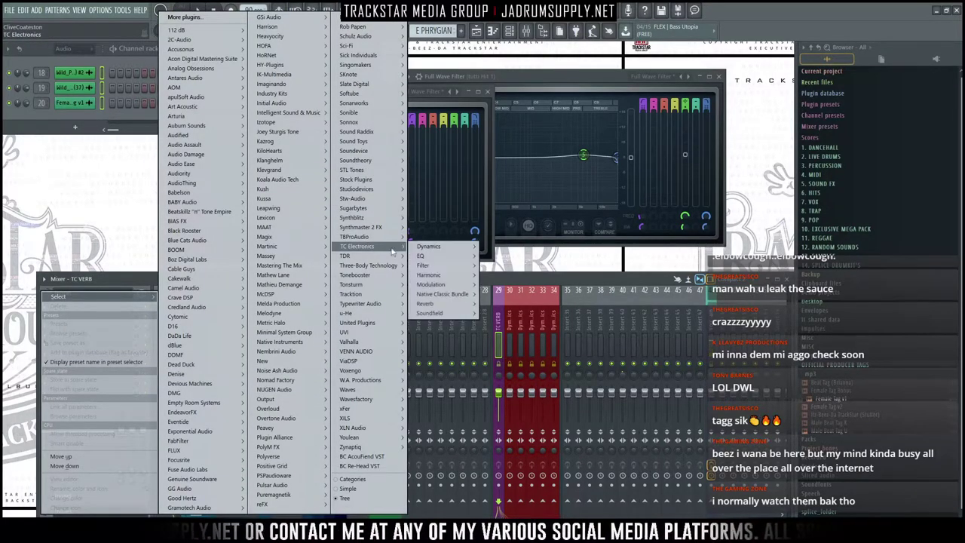
{"action": "mouse_move", "coordinate": [477, 305]}
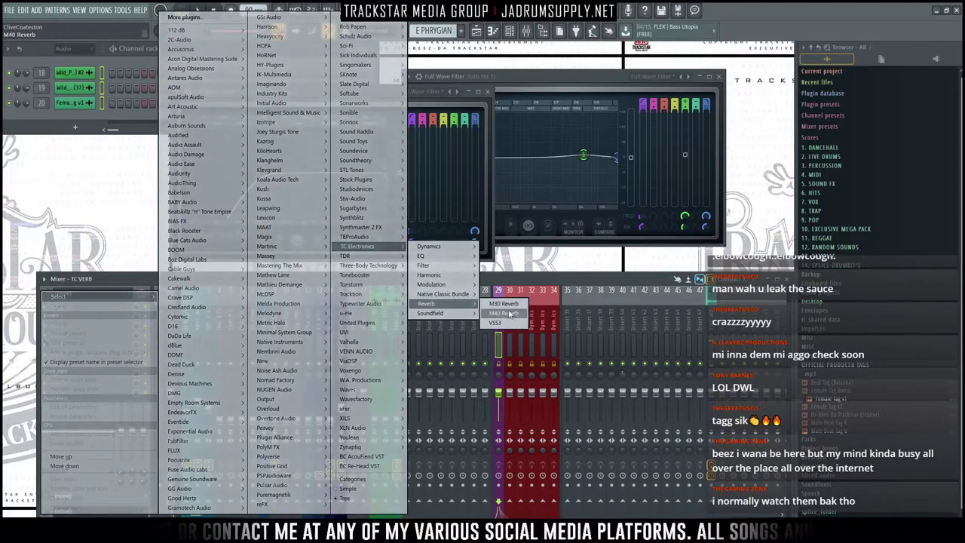
{"action": "left_click", "coordinate": [507, 314]}
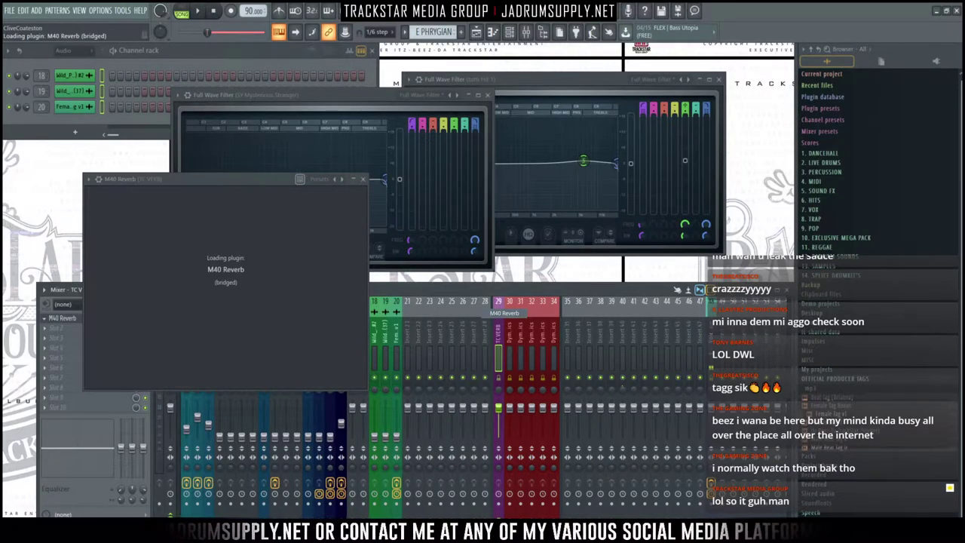
Step: Close the unresponsive FL Studio and start it again
{"action": "right_click", "coordinate": [279, 531]}
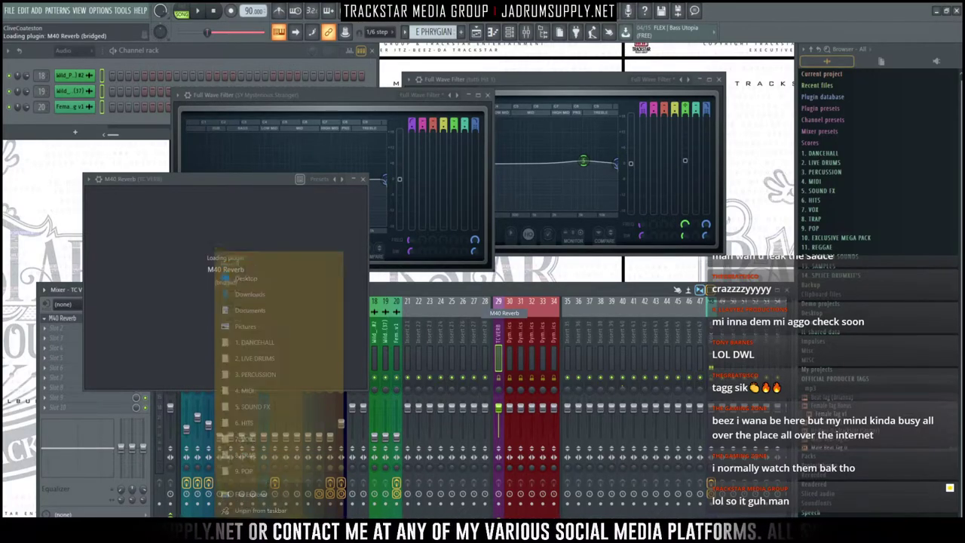
{"action": "left_click", "coordinate": [254, 478]}
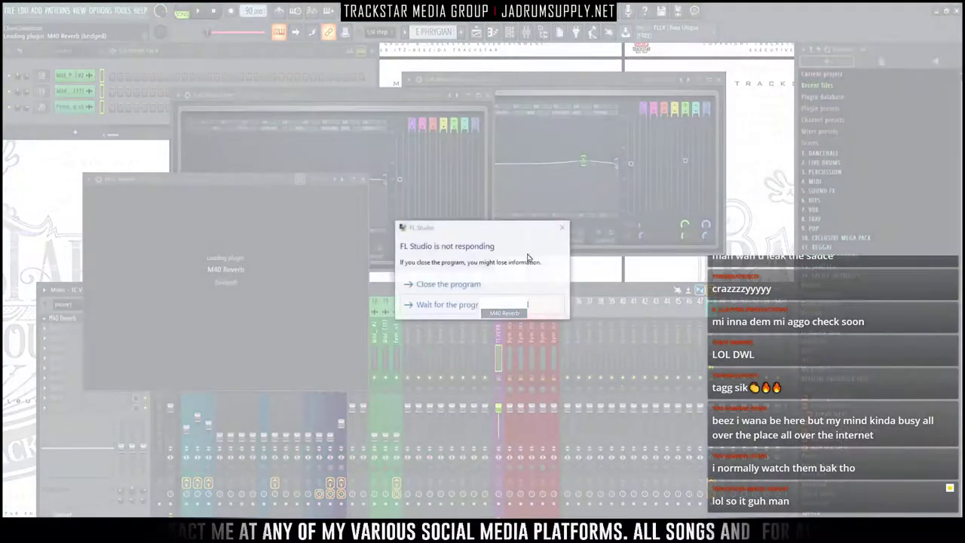
{"action": "left_click", "coordinate": [498, 280]}
{"action": "left_click", "coordinate": [547, 296]}
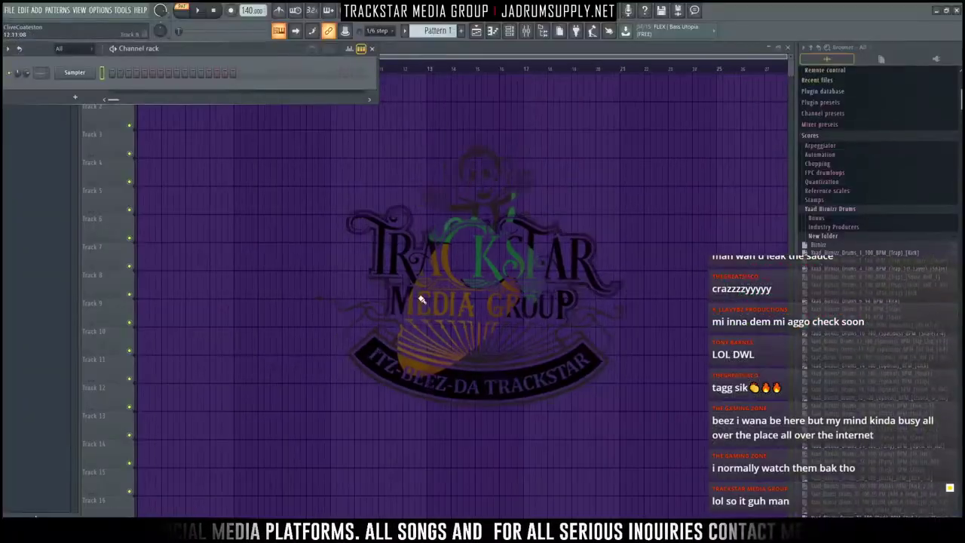
Step: Try to load the M40 Reverb on the Master channel of the empty project, closing the frozen program and restarting it
{"action": "left_click", "coordinate": [528, 32]}
{"action": "left_click", "coordinate": [113, 323]}
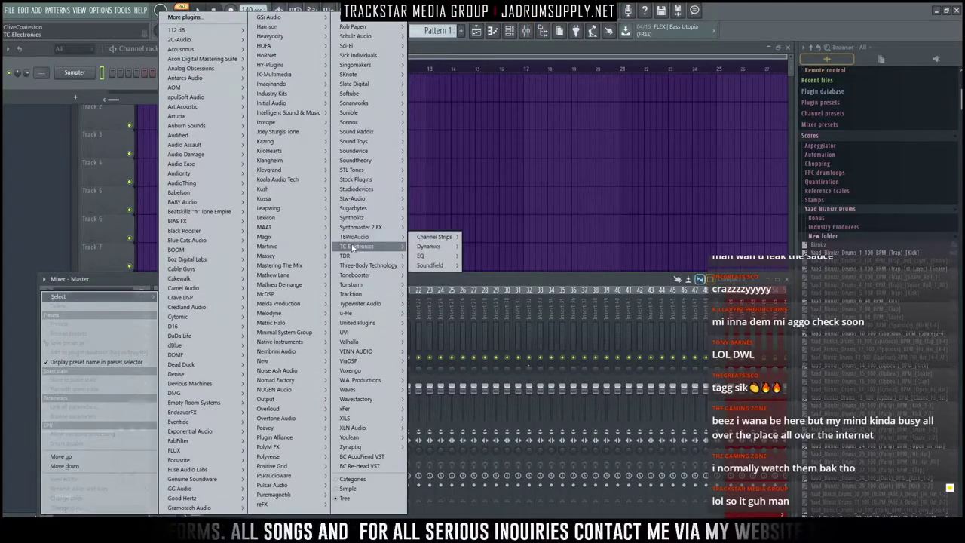
{"action": "mouse_move", "coordinate": [362, 246]}
{"action": "mouse_move", "coordinate": [445, 295]}
{"action": "left_click", "coordinate": [502, 311]}
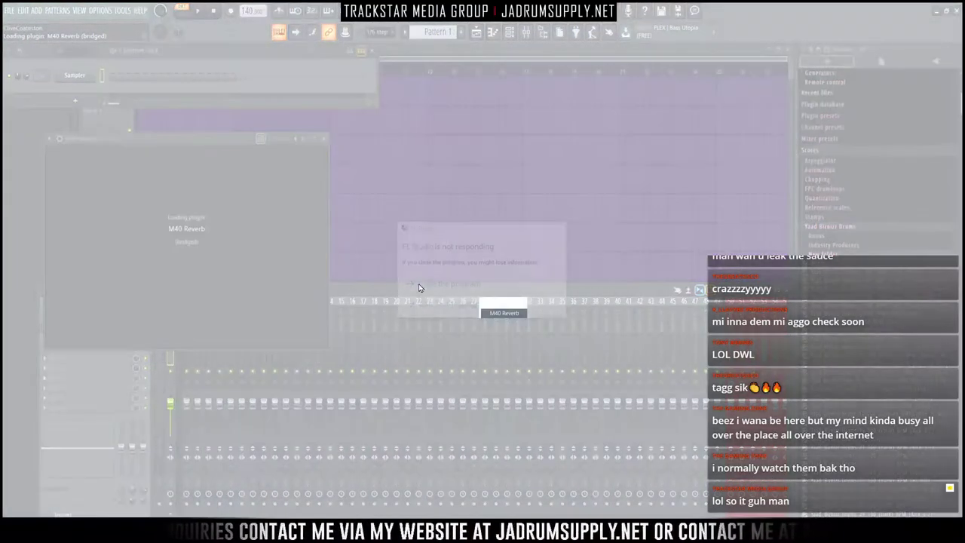
{"action": "left_click", "coordinate": [446, 283]}
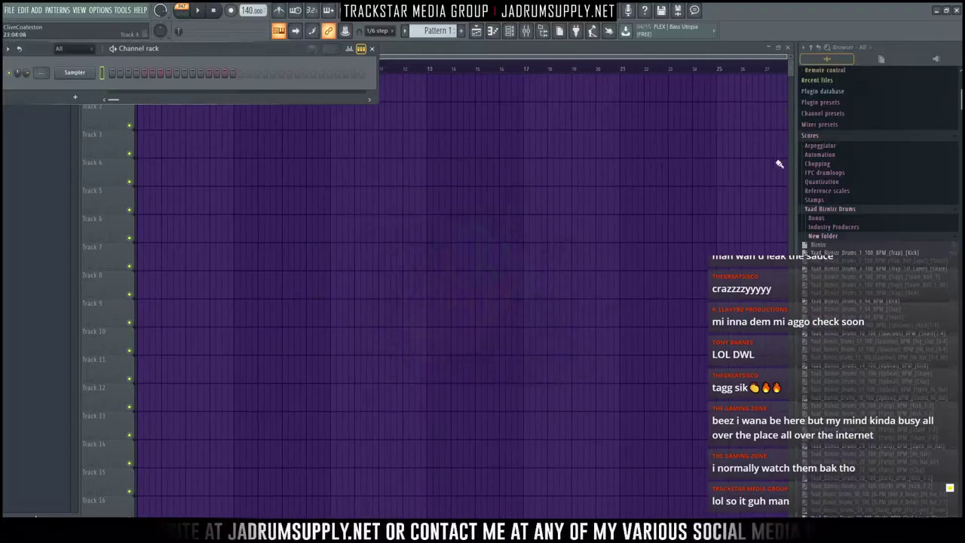
Step: Open the second autosaved untitled project in the Backup folder and check its SY Mysterious Stranger channel in the mixer
{"action": "left_click", "coordinate": [812, 47]}
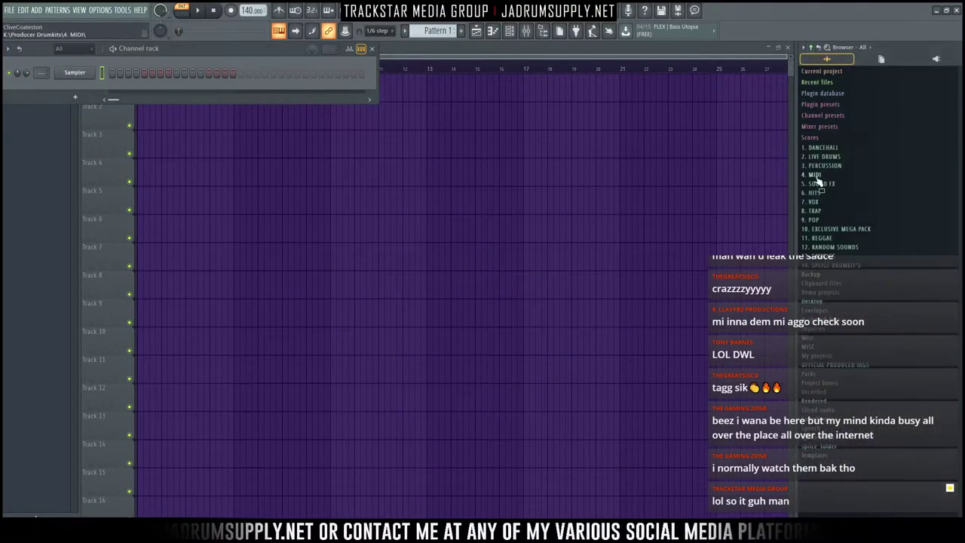
{"action": "left_click", "coordinate": [819, 277]}
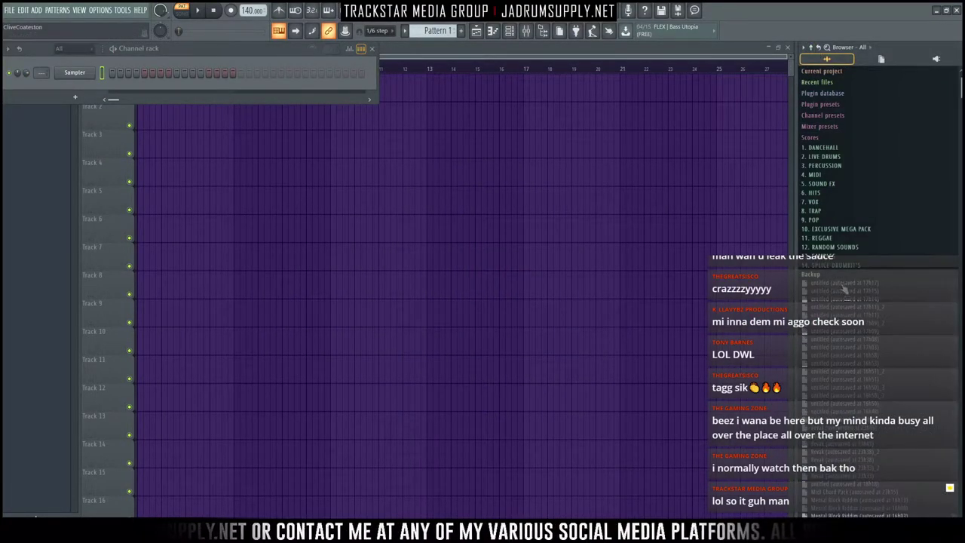
{"action": "double_click", "coordinate": [845, 291]}
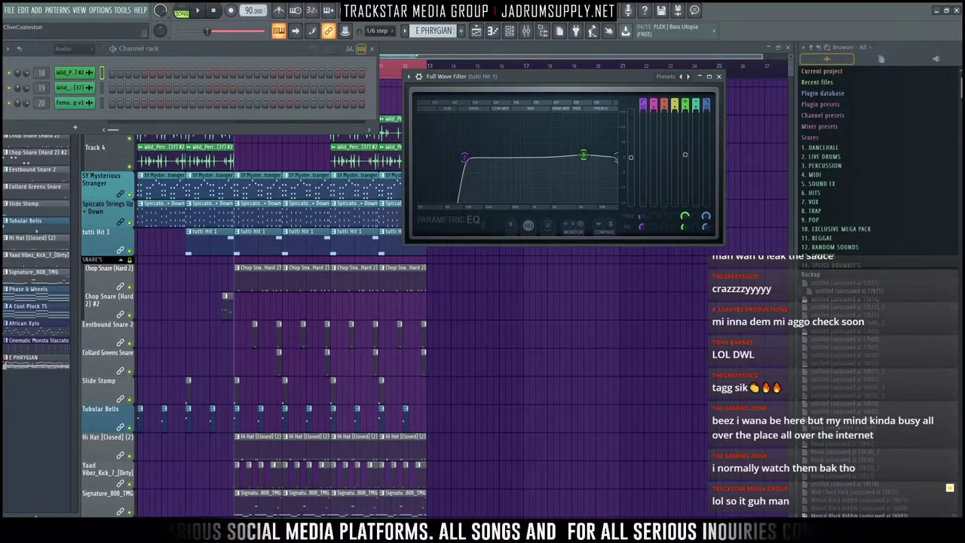
{"action": "left_click", "coordinate": [526, 31]}
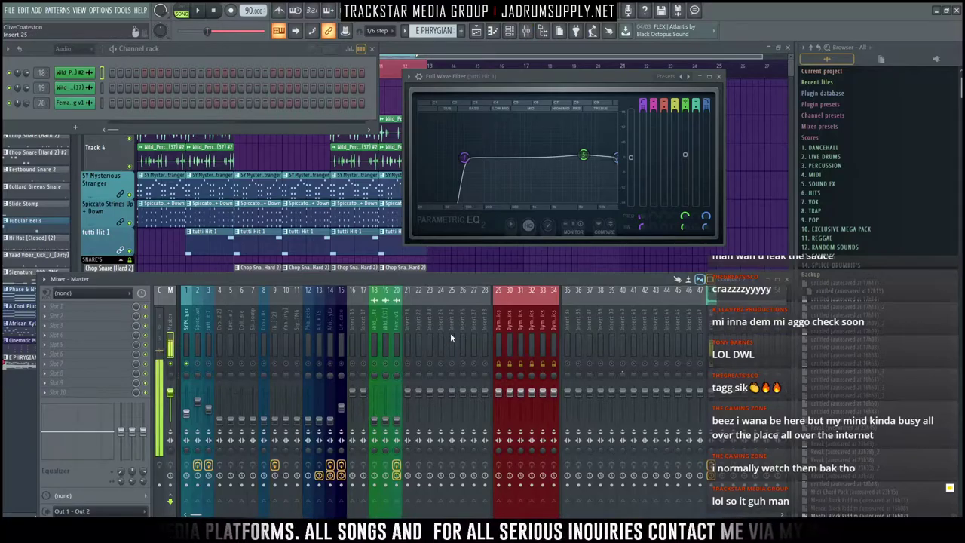
{"action": "left_click", "coordinate": [499, 337]}
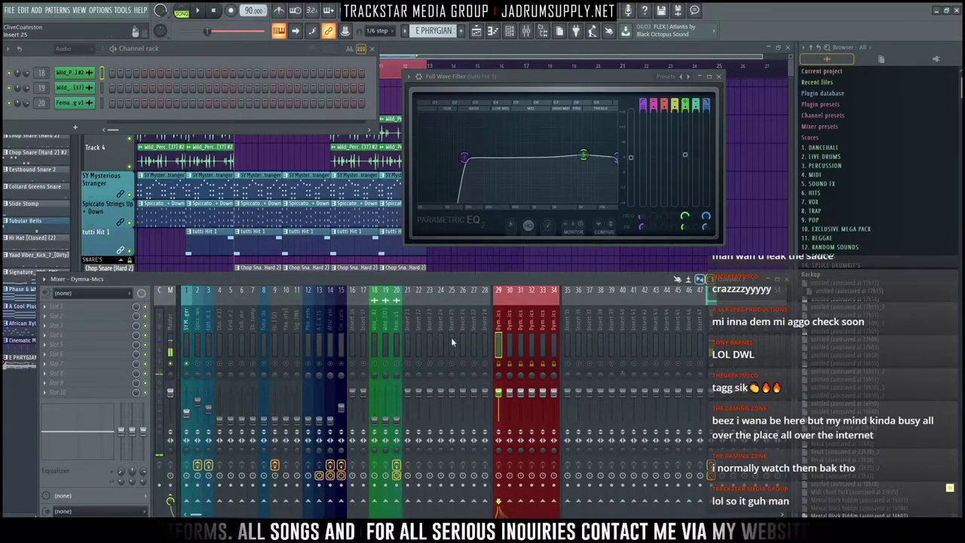
{"action": "left_click", "coordinate": [187, 326]}
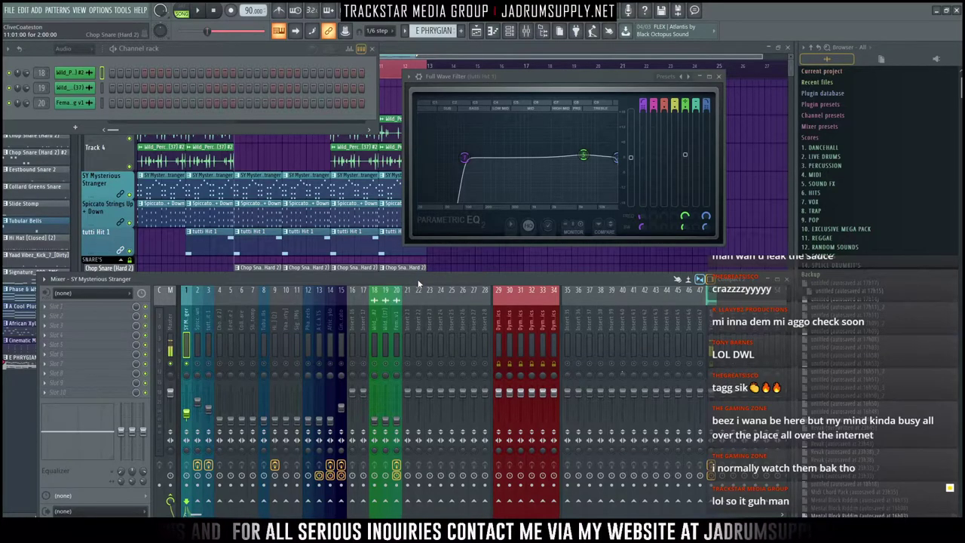
Step: Rename the first Dymna-Mics mixer channel, insert 29, as Valhalla Verb and colour it green
{"action": "right_click", "coordinate": [501, 333]}
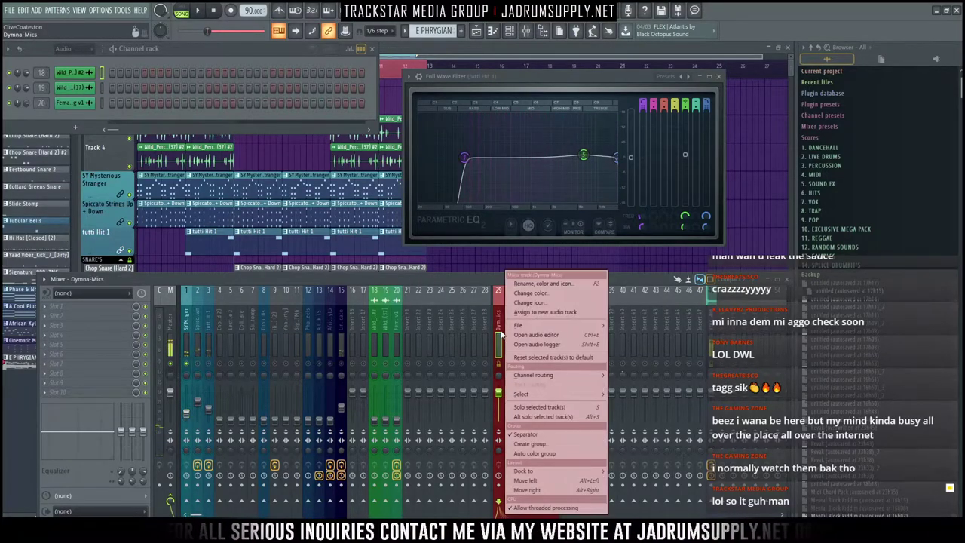
{"action": "left_click", "coordinate": [541, 283]}
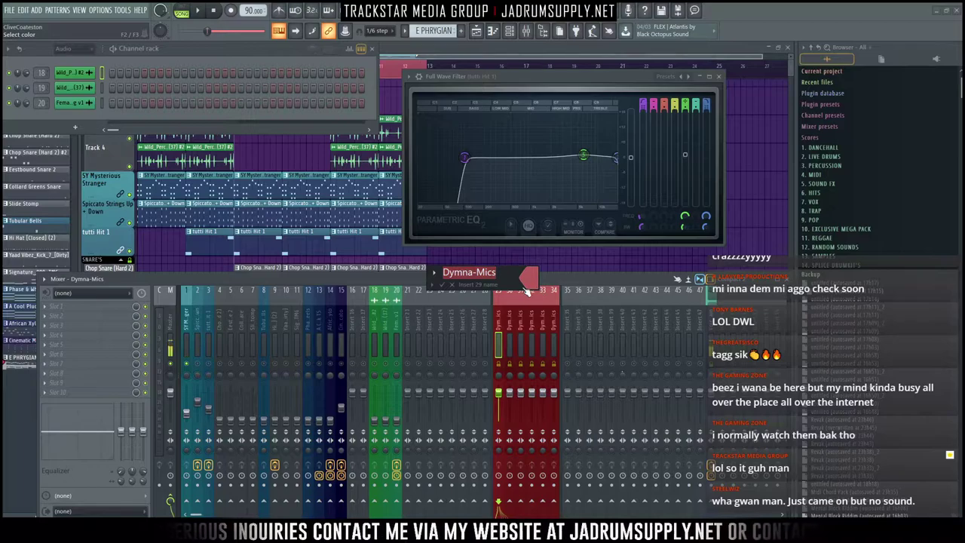
{"action": "type", "text": "Valhalla Verb"}
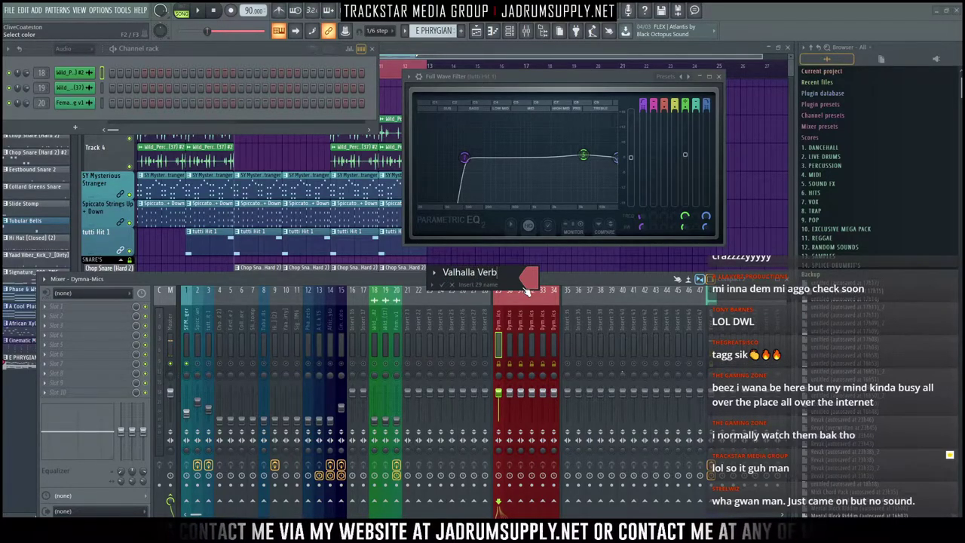
{"action": "key", "text": "F2"}
{"action": "key", "text": "F2"}
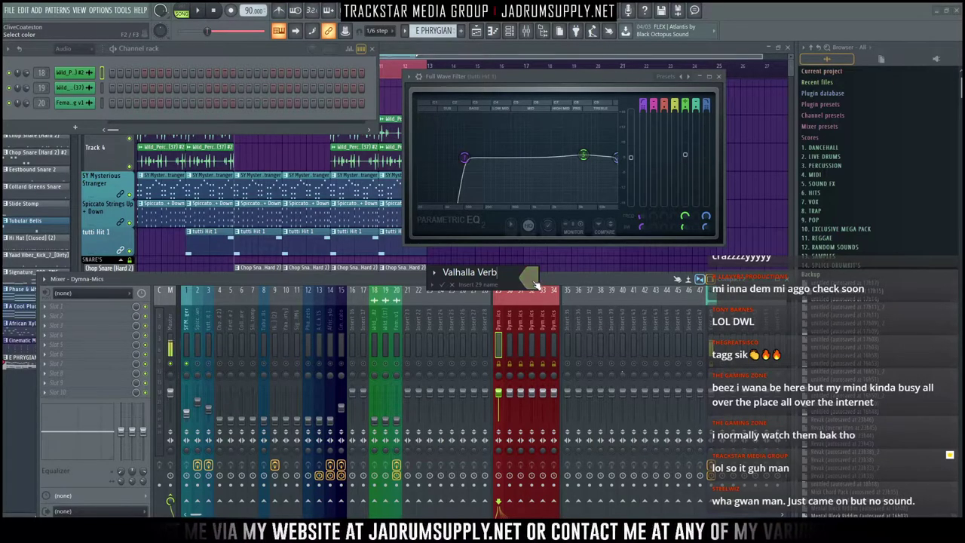
{"action": "left_click", "coordinate": [534, 281]}
{"action": "left_click", "coordinate": [576, 278]}
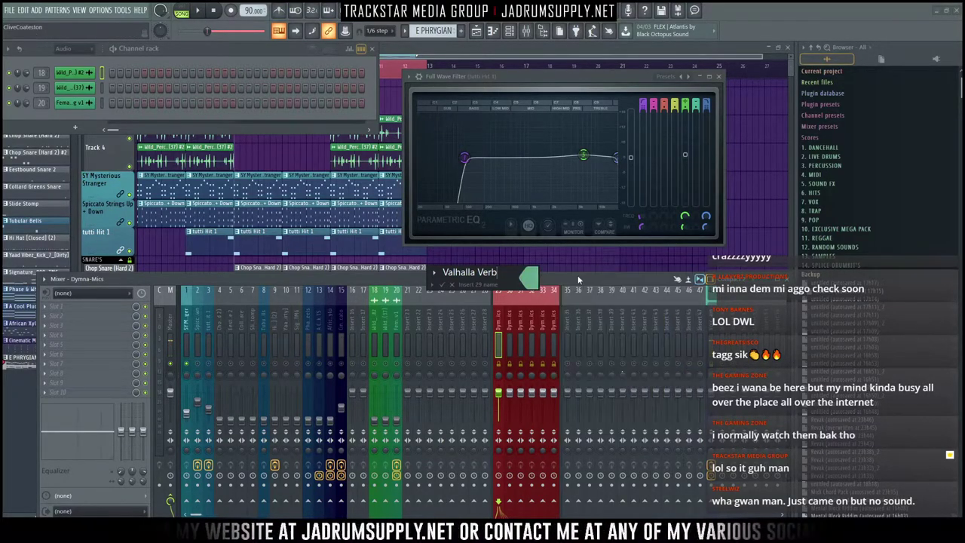
{"action": "key", "text": "Return"}
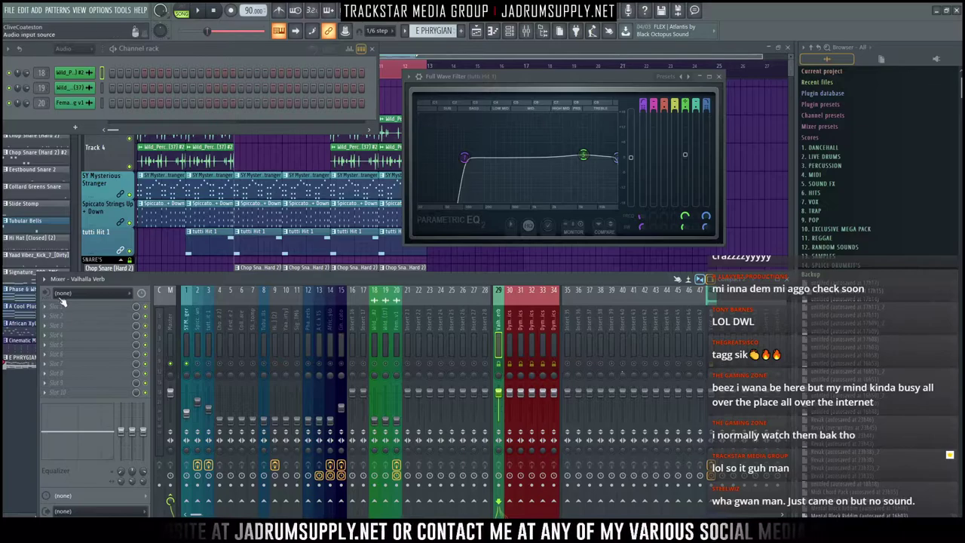
Step: Load ValhallaVintageVerb_x64 in the first effect slot of the Valhalla Verb channel and move its window to the middle of the workspace
{"action": "left_click", "coordinate": [79, 303]}
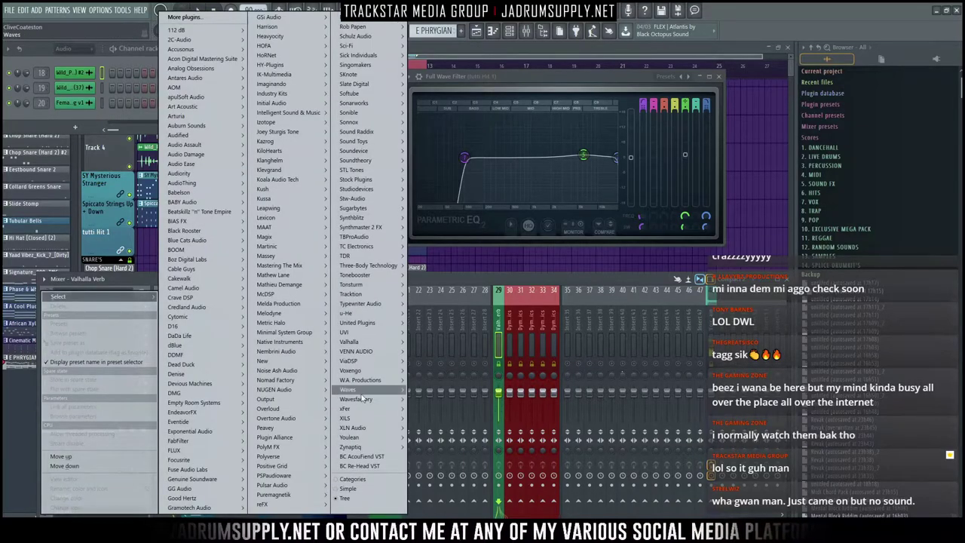
{"action": "mouse_move", "coordinate": [366, 381]}
{"action": "mouse_move", "coordinate": [351, 342]}
{"action": "mouse_move", "coordinate": [427, 361]}
{"action": "left_click", "coordinate": [494, 379]}
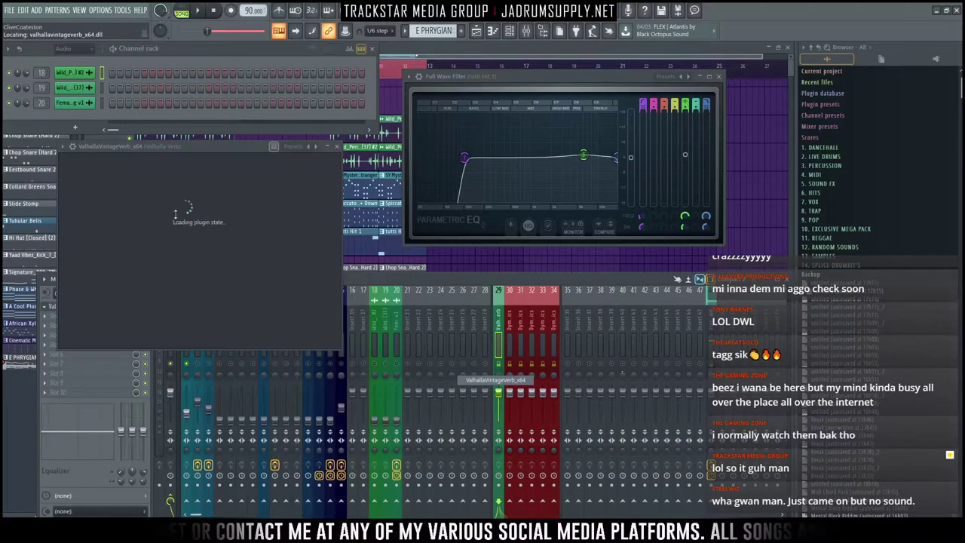
{"action": "left_click_drag", "start_coordinate": [322, 150], "coordinate": [469, 170]}
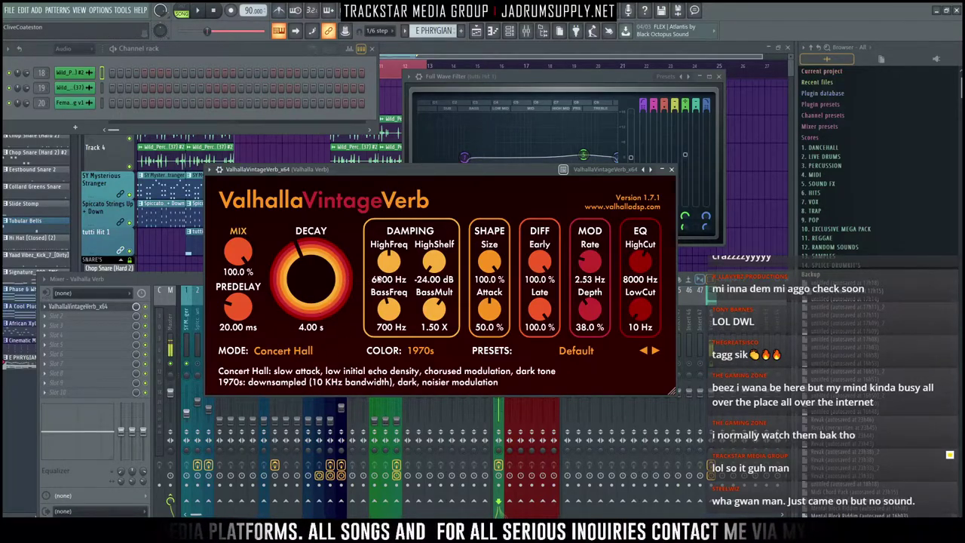
Step: Calculate 60000/90 in the Windows search
{"action": "key", "text": "super"}
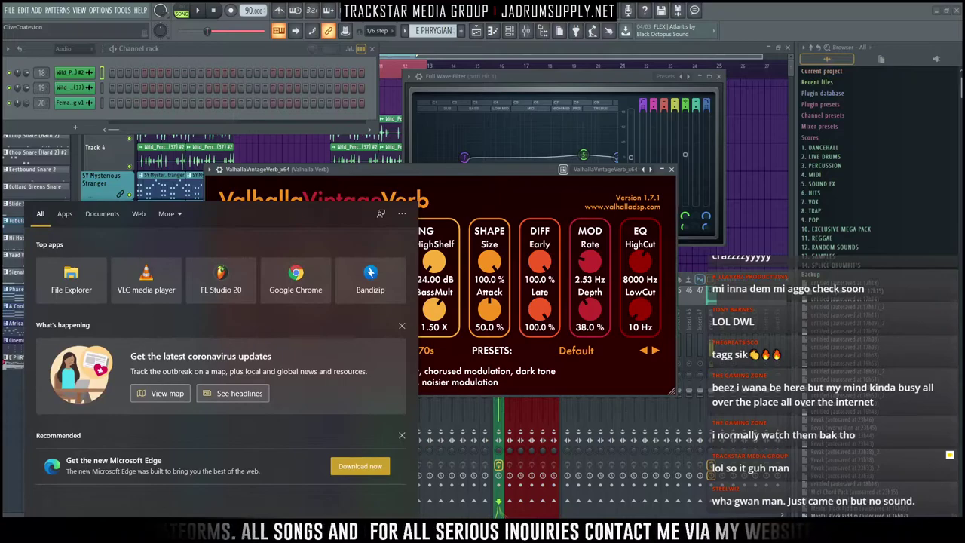
{"action": "type", "text": "60000"}
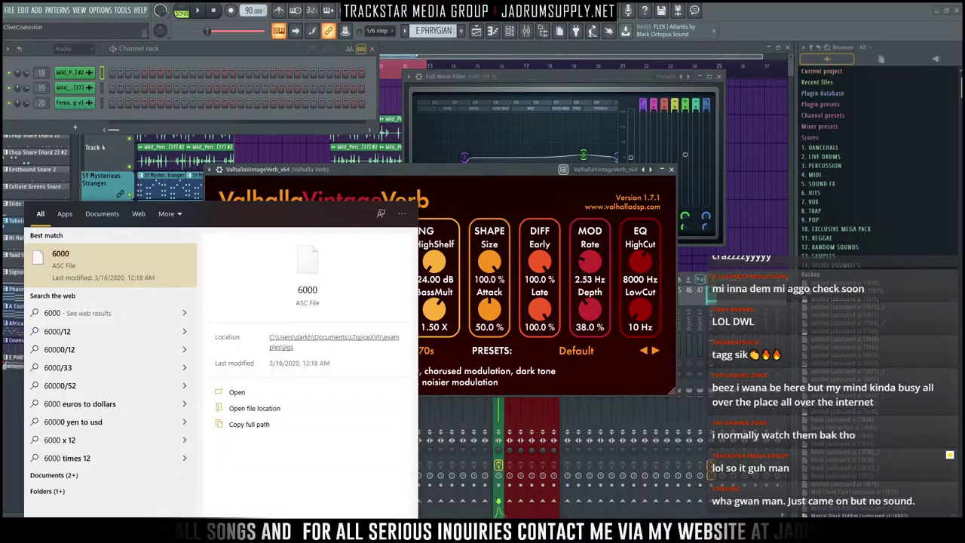
{"action": "type", "text": "/"}
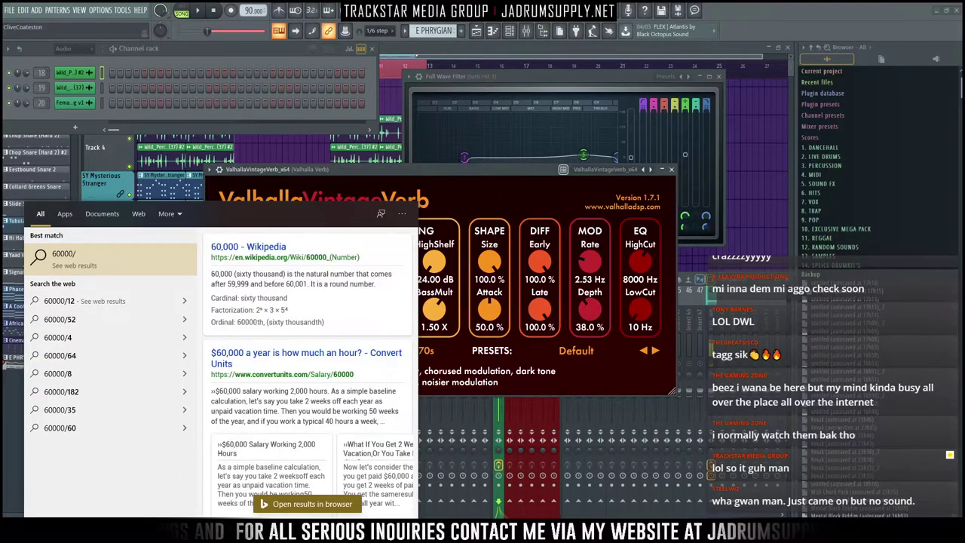
{"action": "type", "text": "90"}
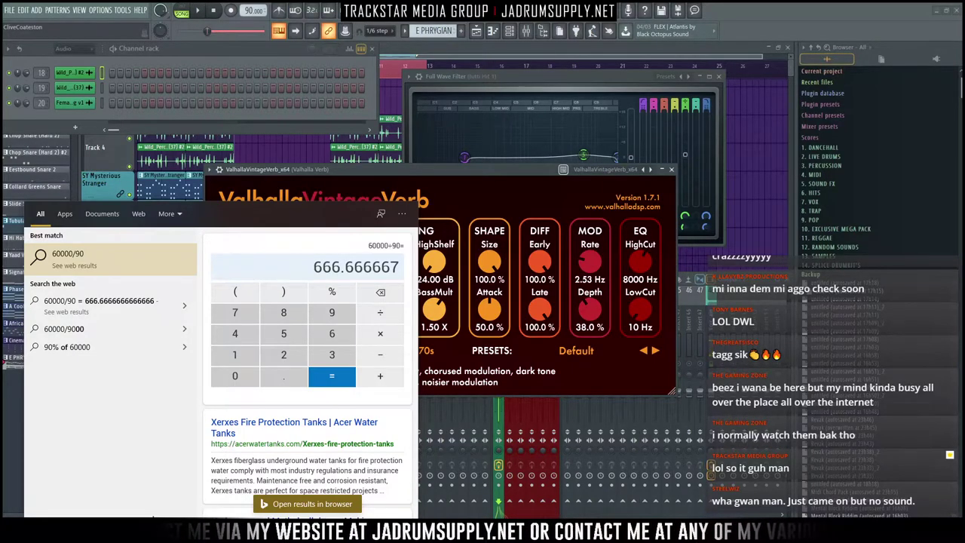
Step: Set the ValhallaVintageVerb decay to 6.66666667 seconds
{"action": "left_click", "coordinate": [489, 184]}
{"action": "left_click", "coordinate": [300, 329]}
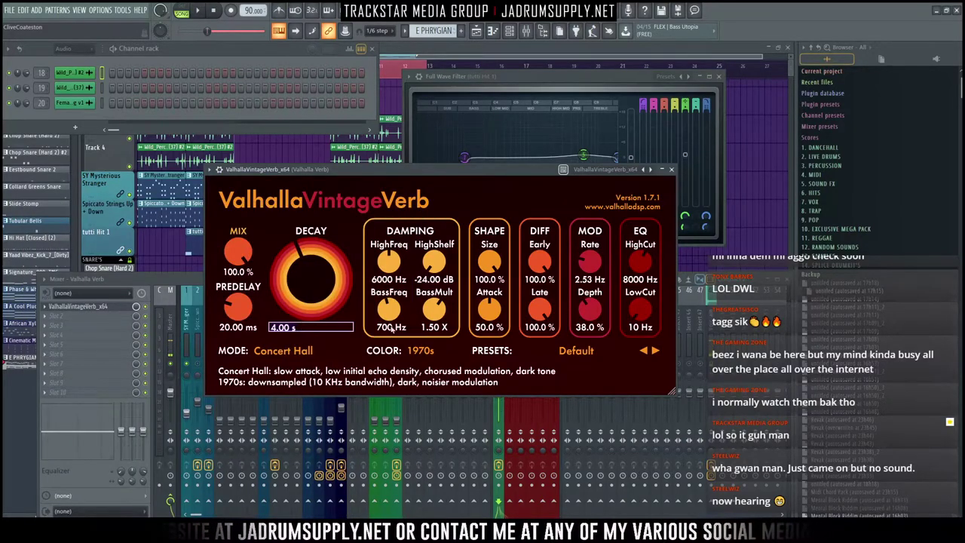
{"action": "type", "text": "6.6"}
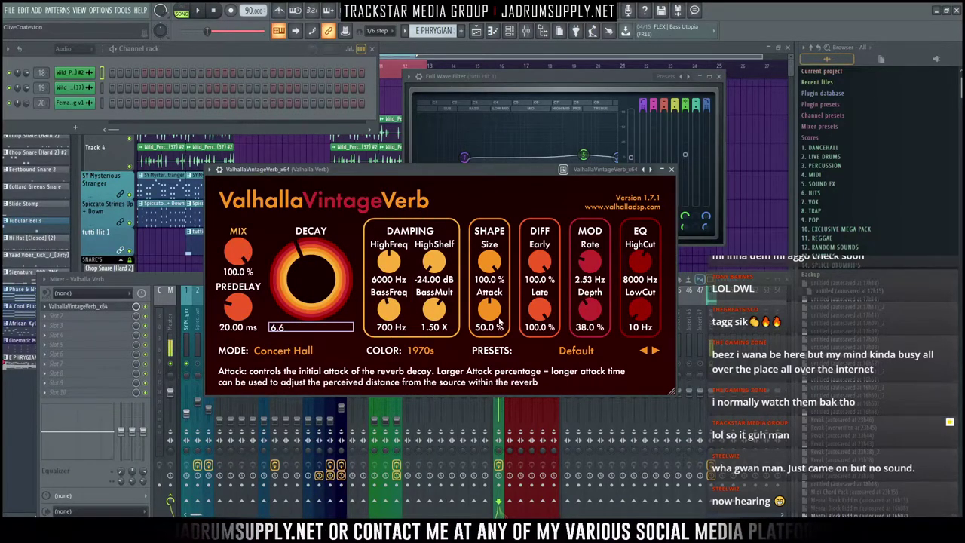
{"action": "type", "text": "6666667"}
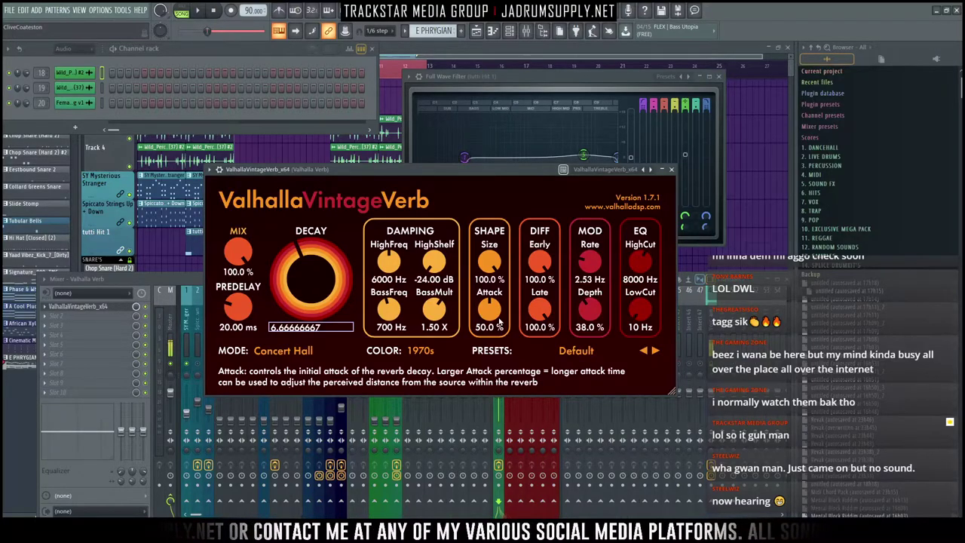
{"action": "key", "text": "Return"}
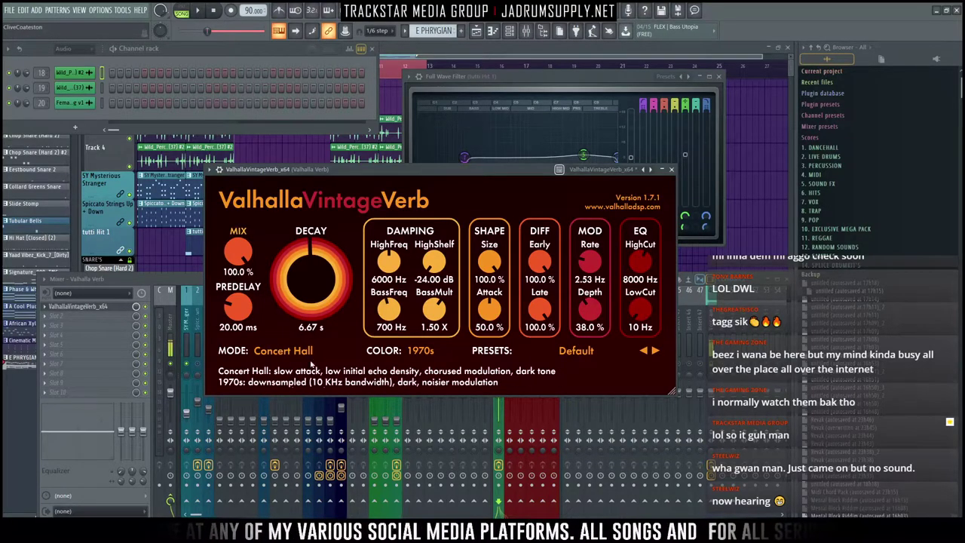
{"action": "key", "text": "super"}
{"action": "type", "text": "6.67"}
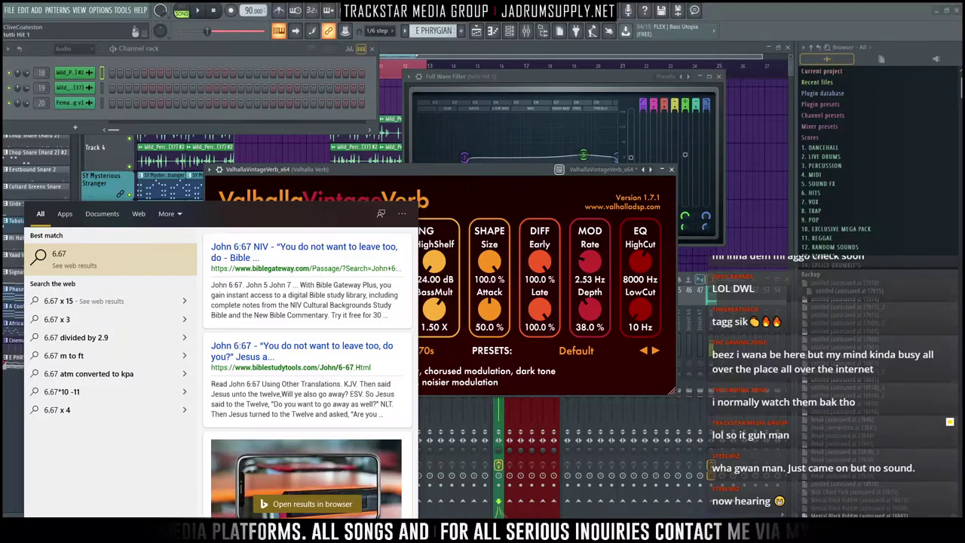
{"action": "key", "text": "Escape"}
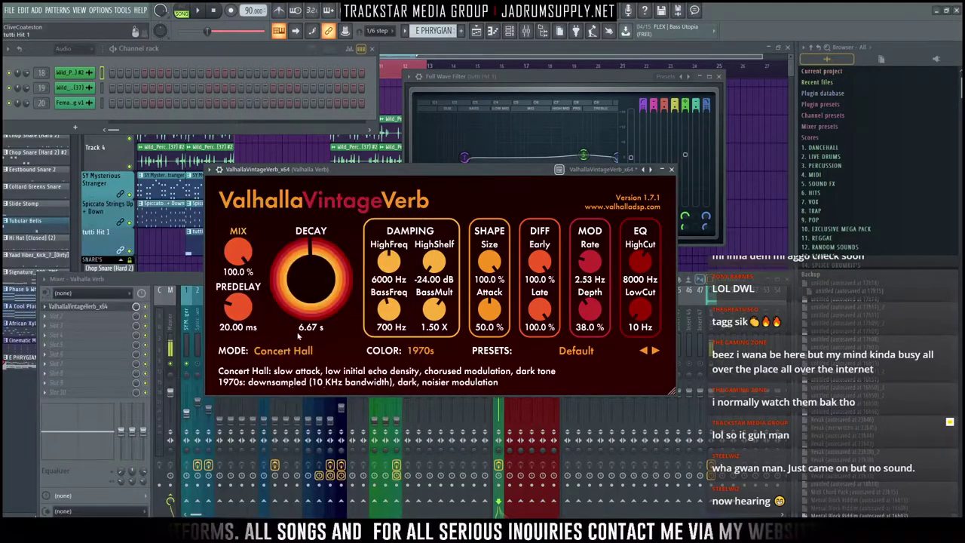
Step: Set the ValhallaVintageVerb decay to 3.3235 seconds
{"action": "left_click", "coordinate": [310, 327]}
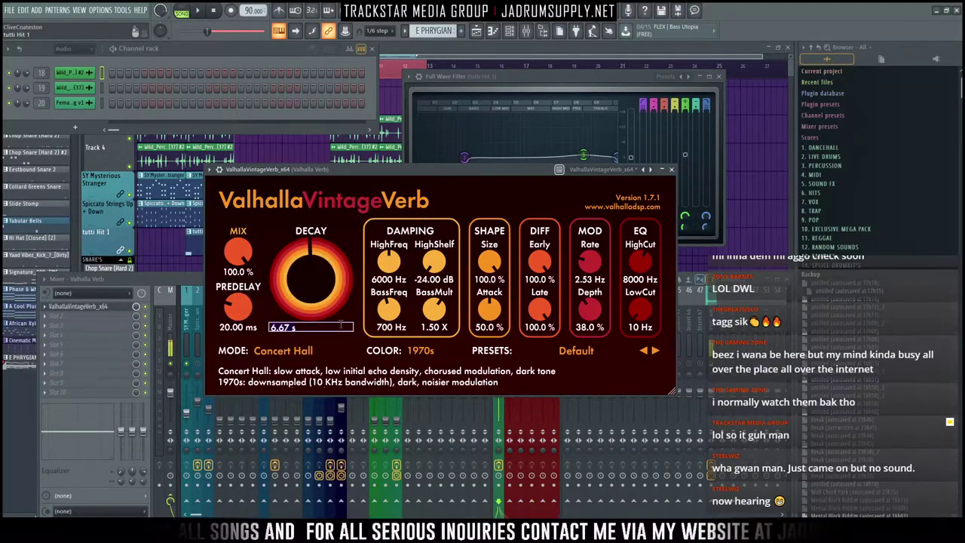
{"action": "type", "text": "3.3"}
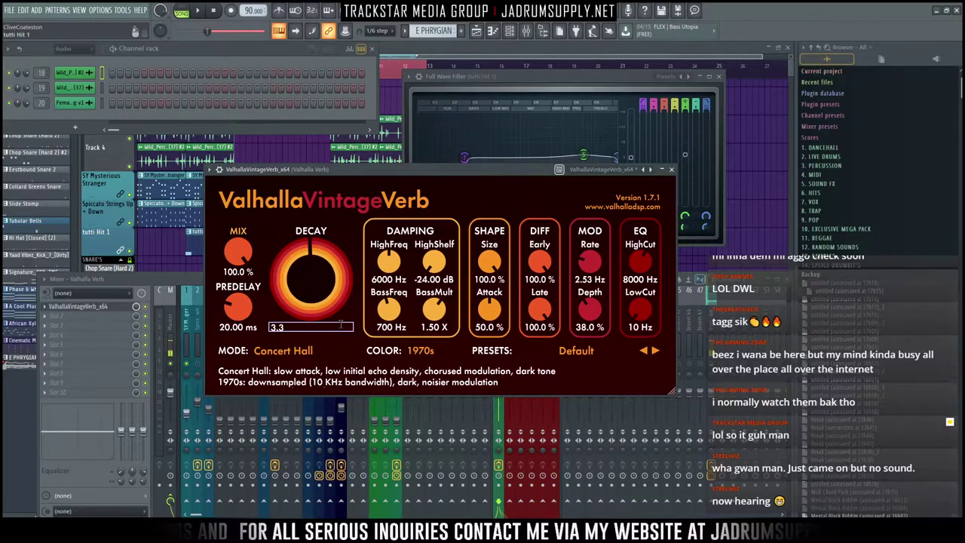
{"action": "type", "text": "2"}
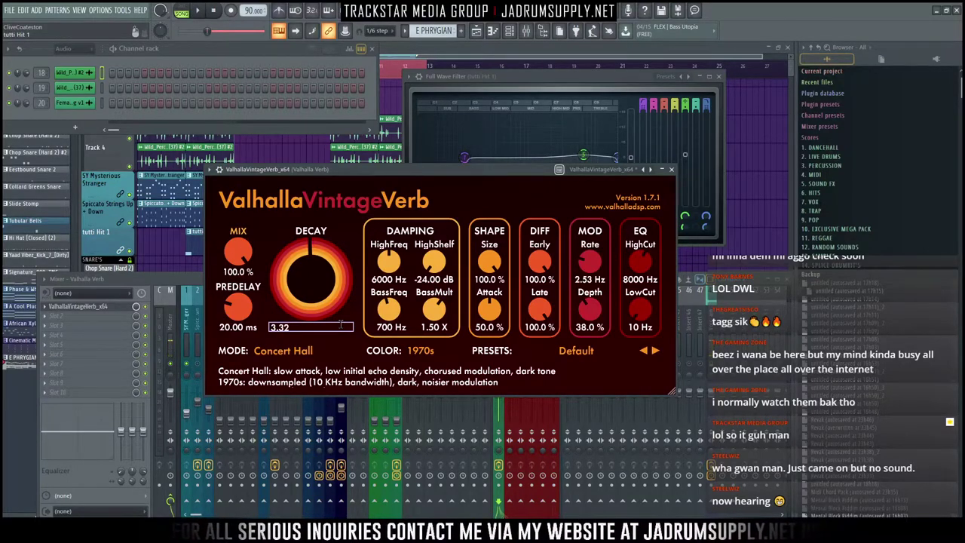
{"action": "type", "text": "35"}
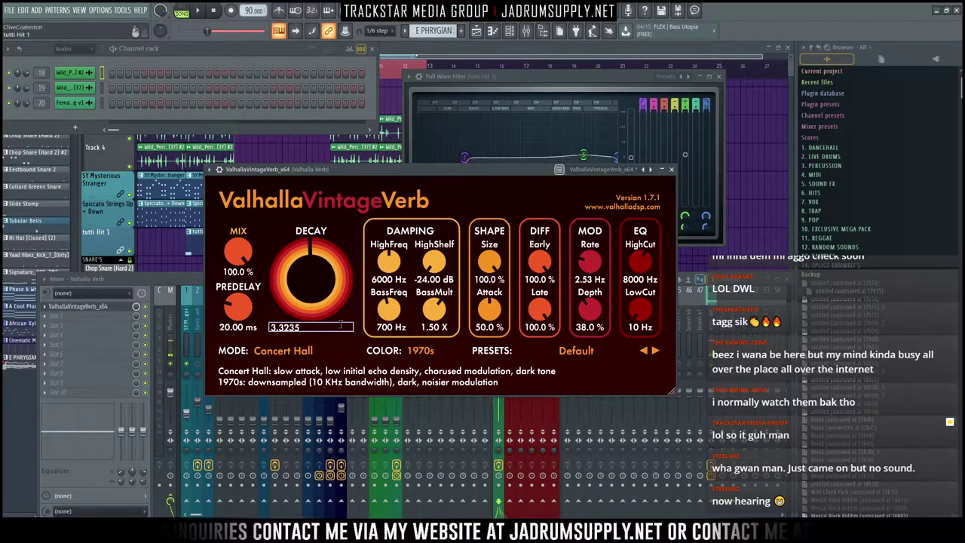
{"action": "key", "text": "Return"}
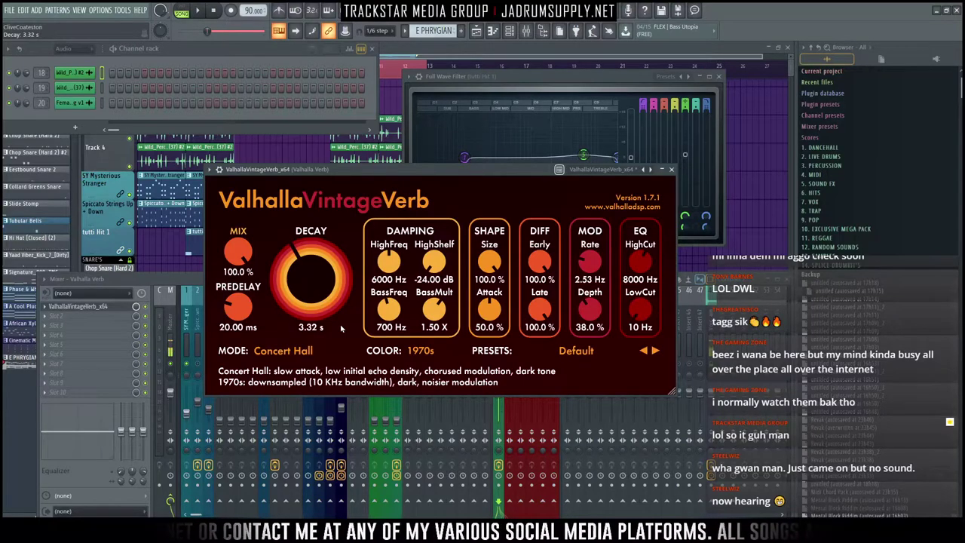
Step: Set the reverb's predelay to 10 ms
{"action": "left_click", "coordinate": [230, 327]}
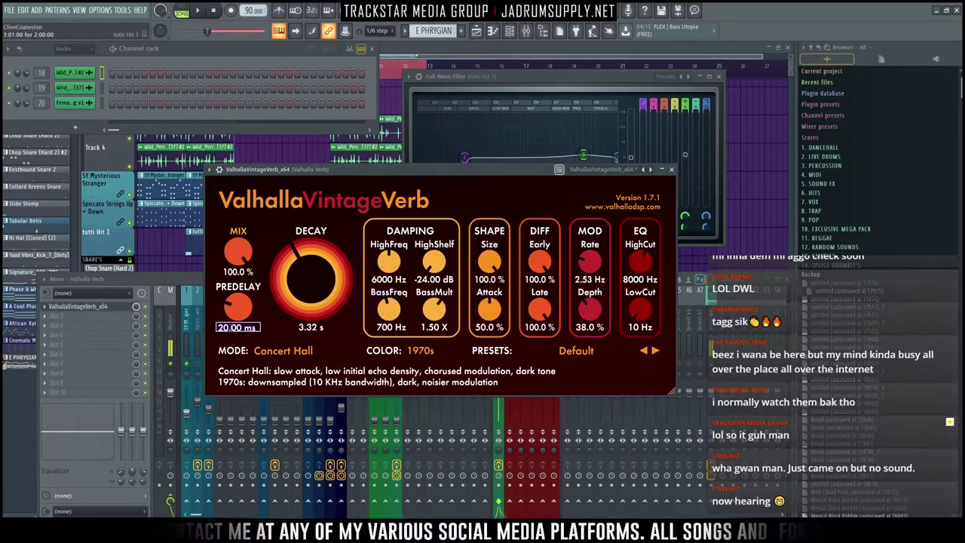
{"action": "type", "text": "10"}
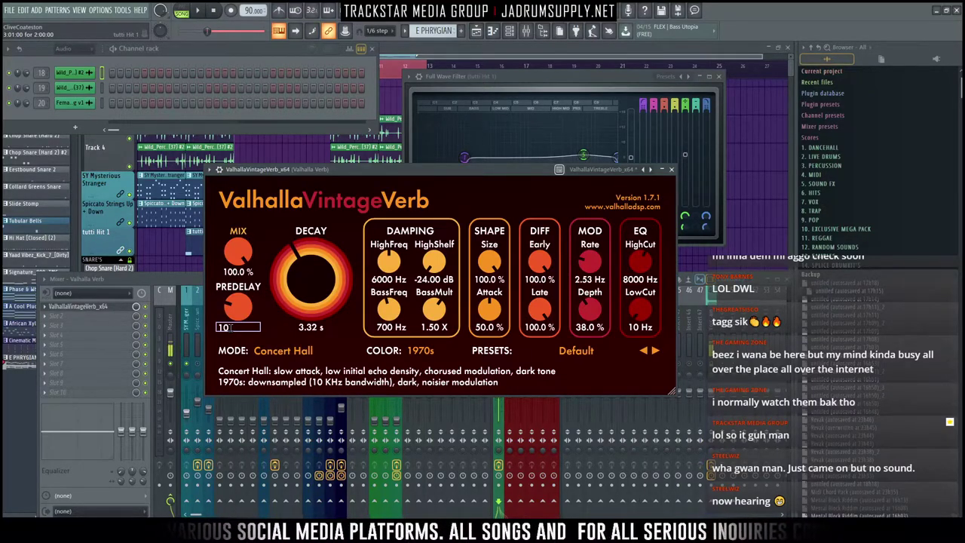
{"action": "key", "text": "Return"}
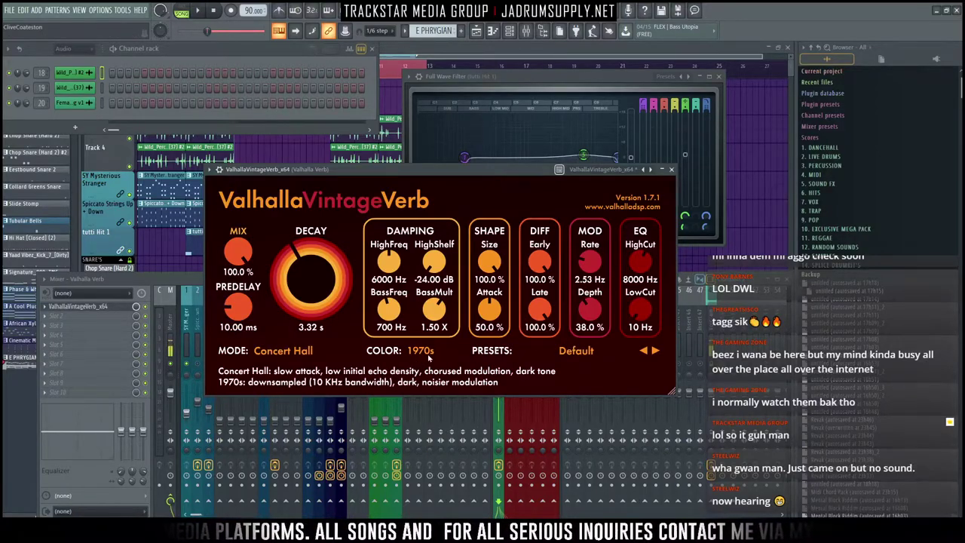
Step: Switch the reverb's color to 1980s and its mode to Plate, and close the plugin
{"action": "left_click", "coordinate": [427, 358]}
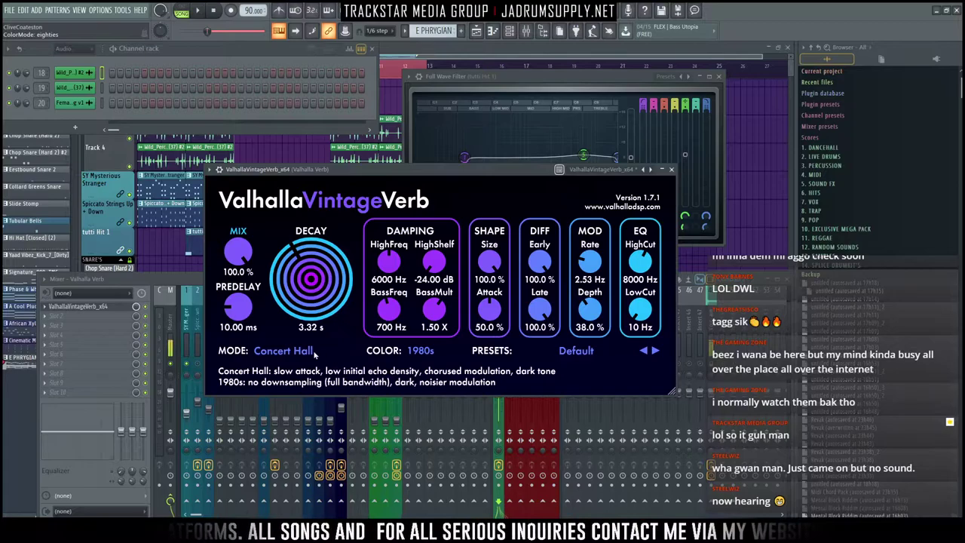
{"action": "left_click", "coordinate": [283, 350]}
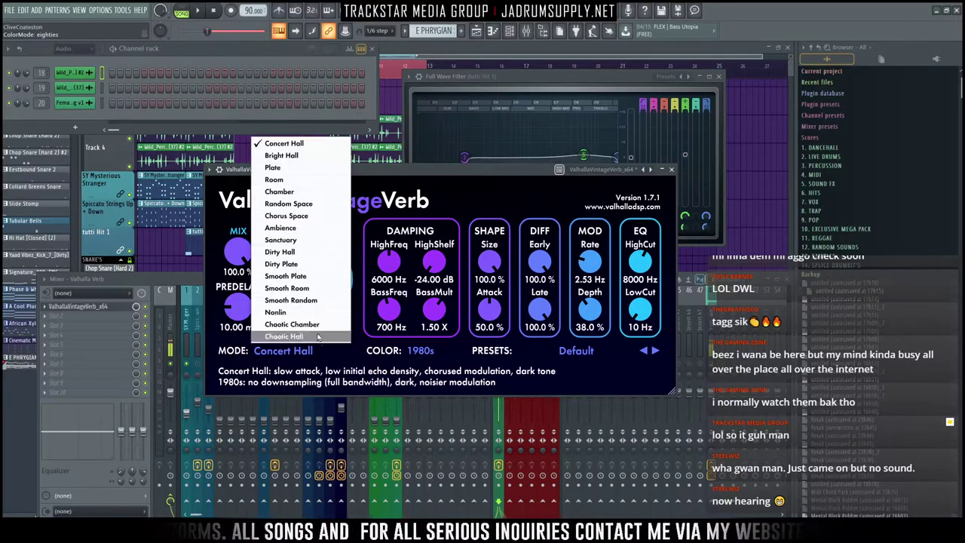
{"action": "left_click", "coordinate": [290, 167]}
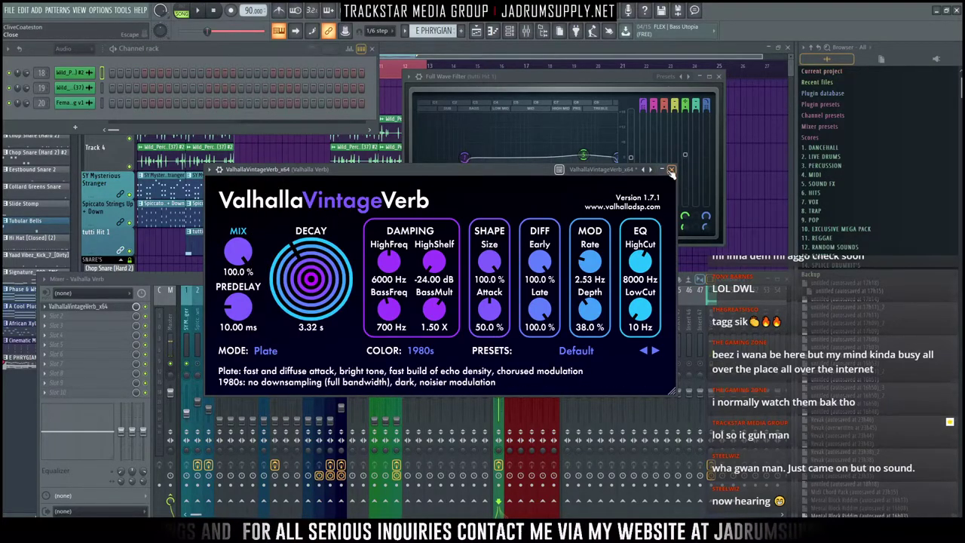
{"action": "left_click", "coordinate": [671, 170]}
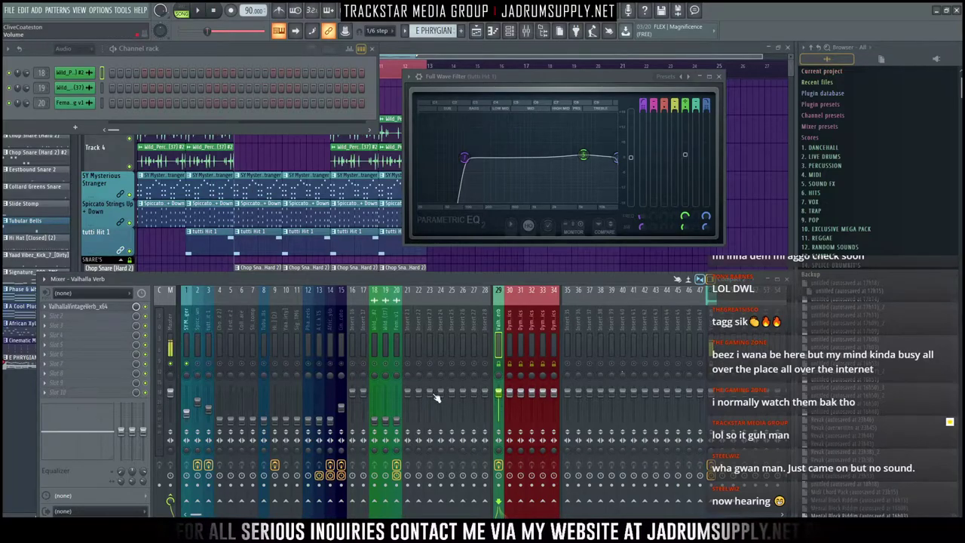
Step: Route the SY Mysterious Stranger mixer track to the Valhalla Verb track at a send level of about 21% and unsolo it
{"action": "key", "text": "space"}
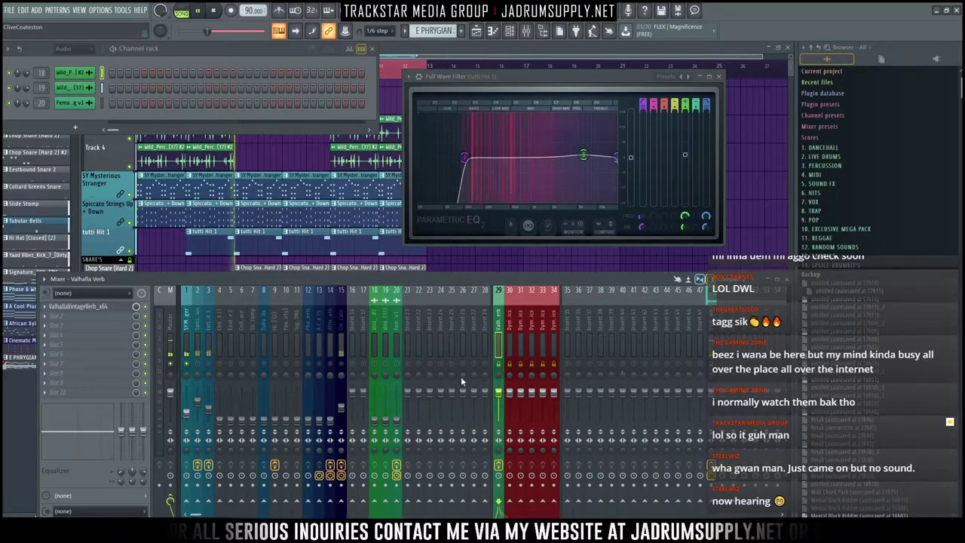
{"action": "left_click", "coordinate": [187, 343]}
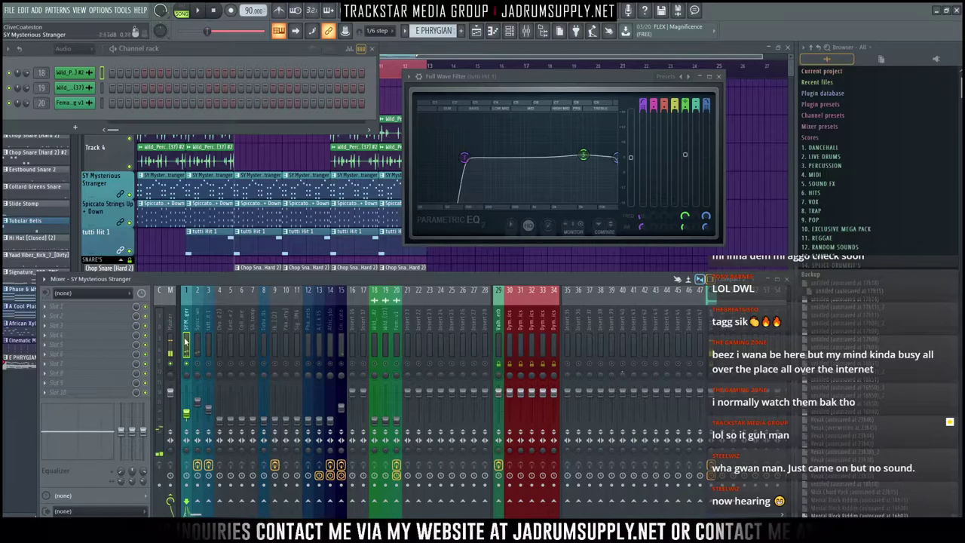
{"action": "left_click", "coordinate": [499, 503]}
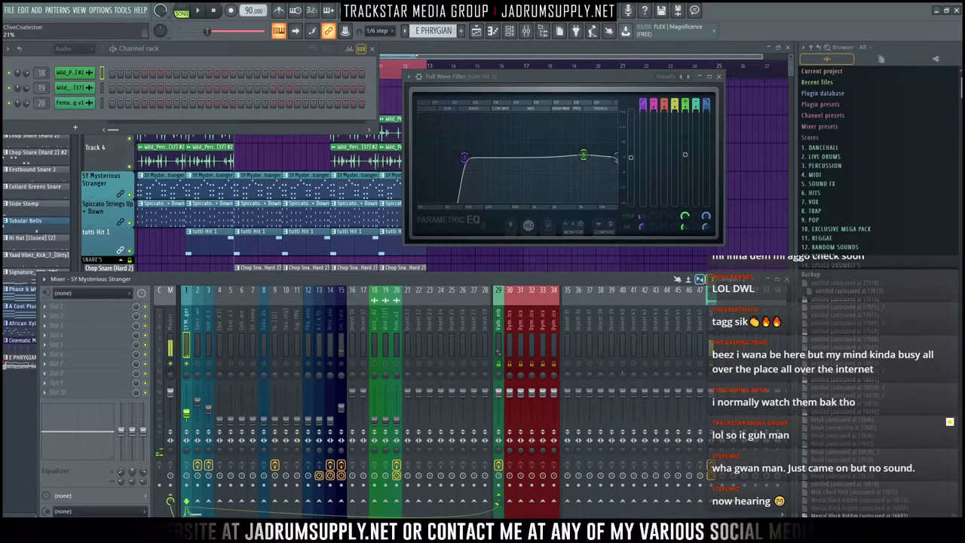
{"action": "right_click", "coordinate": [187, 364]}
Step: During playback, raise the Cinematic Monsta Staccato track to about -10.2 dB and tutti Hit 1 to about -13.0 dB
{"action": "key", "text": "space"}
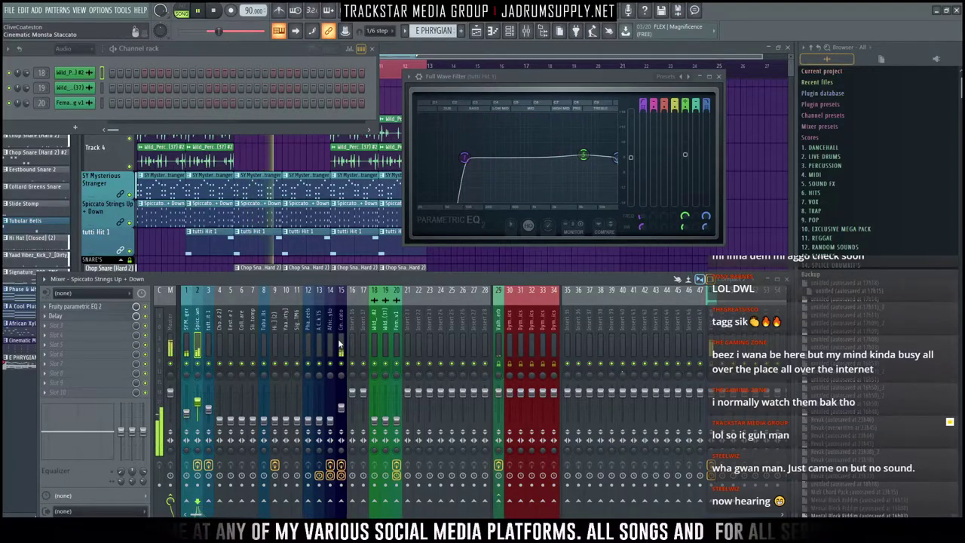
{"action": "left_click", "coordinate": [351, 409]}
{"action": "left_click", "coordinate": [341, 407]}
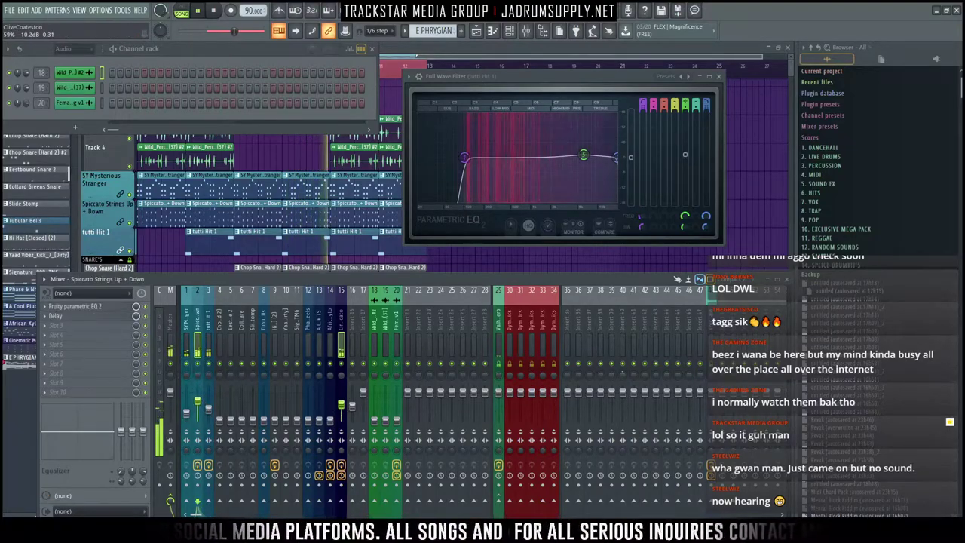
{"action": "left_click", "coordinate": [209, 409]}
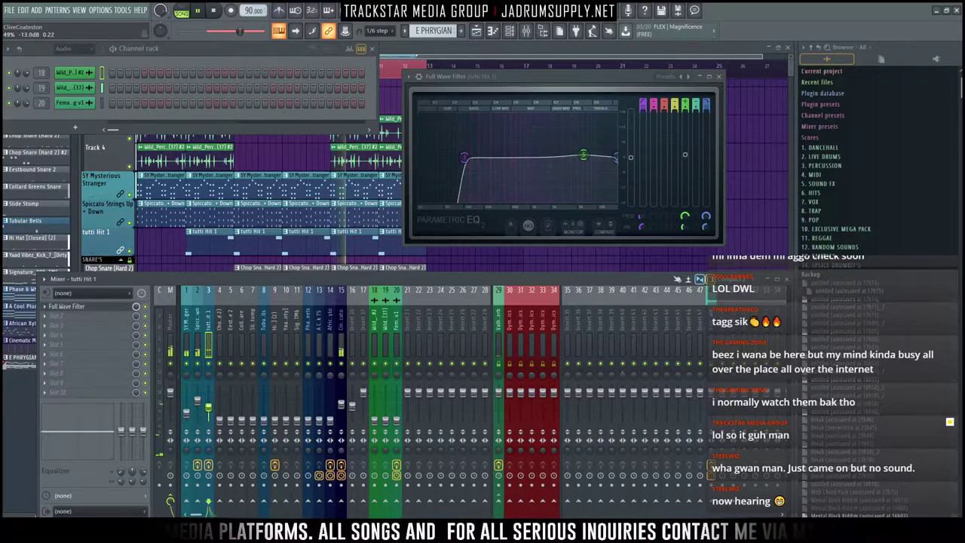
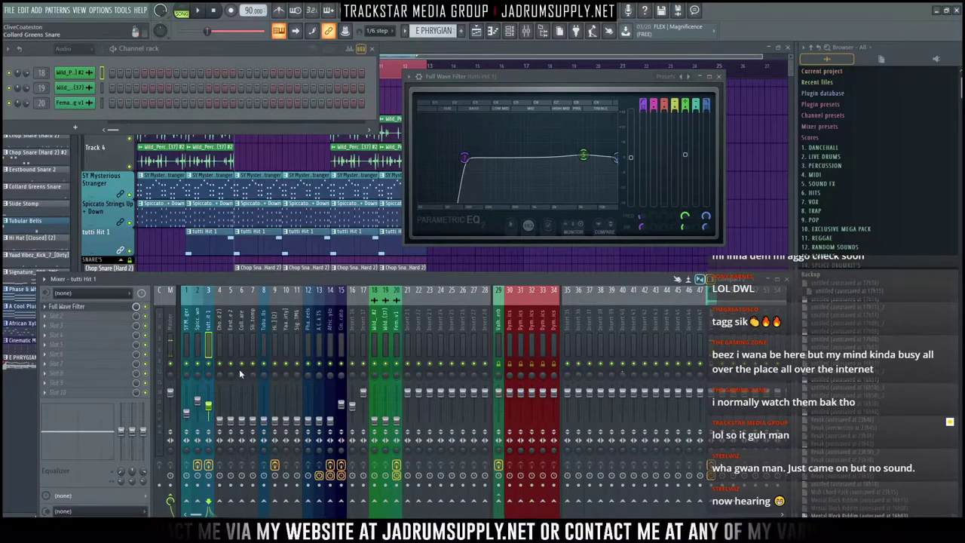
Step: During playback, raise the Chop Snare (Hard 2) track to about -6.6 dB and bring up the Eestbound Snare 2 track's level
{"action": "left_click", "coordinate": [220, 420]}
{"action": "key", "text": "space"}
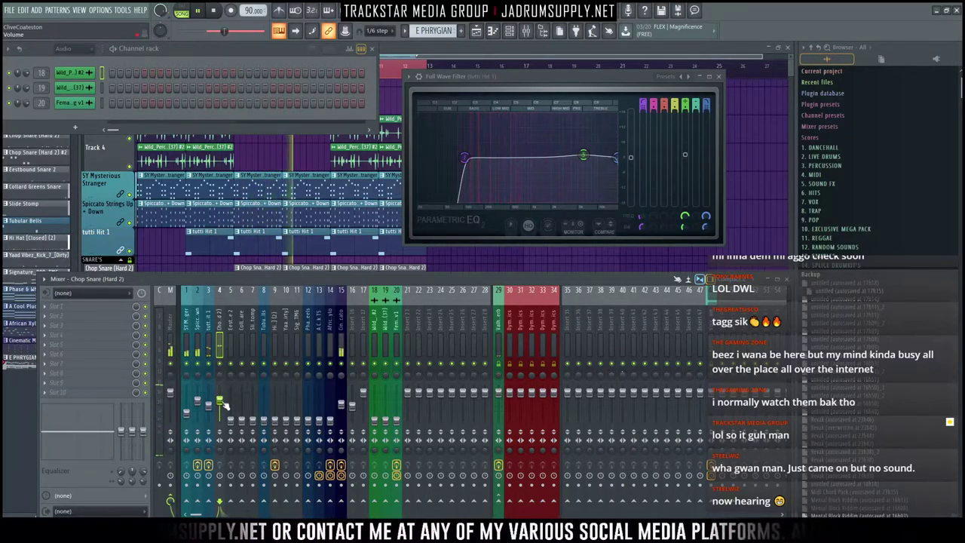
{"action": "left_click_drag", "start_coordinate": [220, 400], "coordinate": [223, 400]}
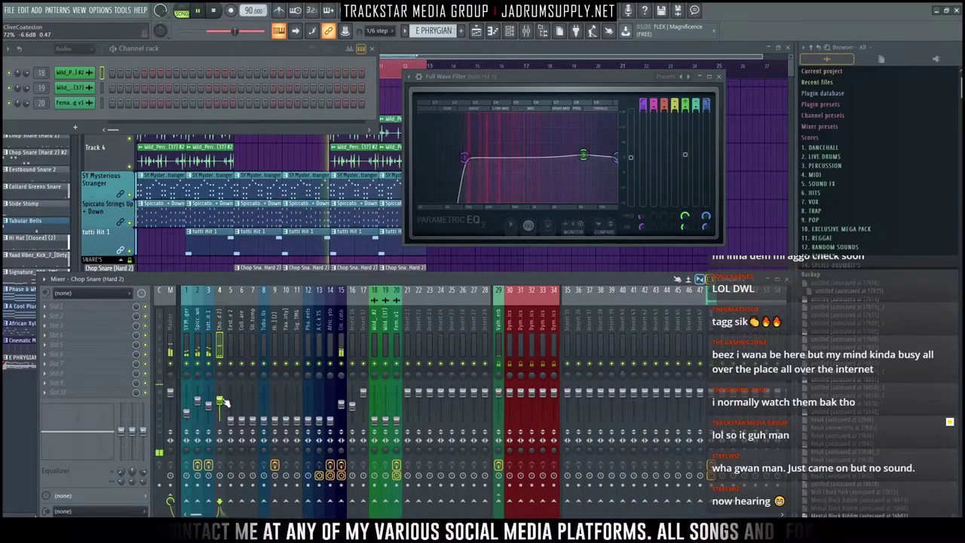
{"action": "left_click_drag", "start_coordinate": [232, 421], "coordinate": [231, 405]}
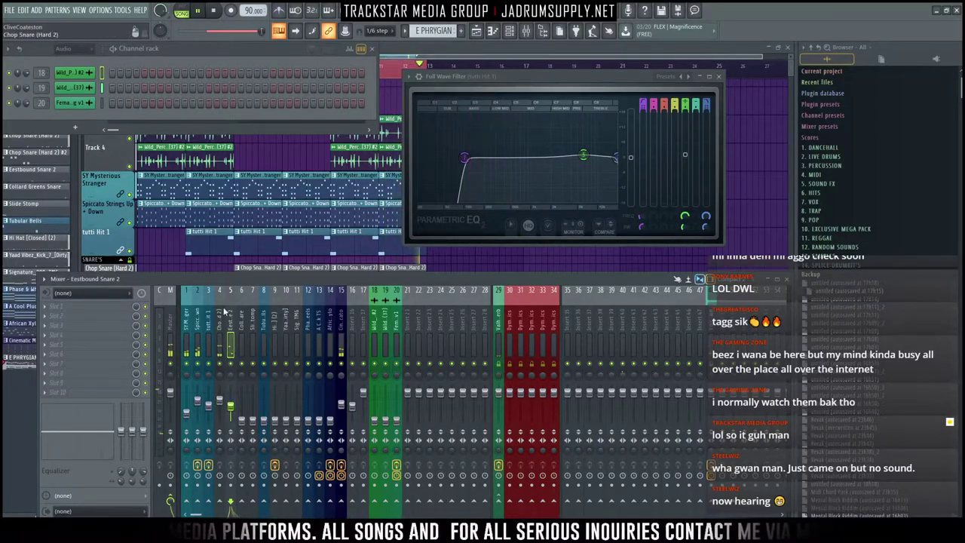
Step: Add the Native Instruments Crush Pack effect Freak to the first effect slot of the Eestbound Snare 2 track
{"action": "left_click", "coordinate": [91, 292]}
{"action": "left_click", "coordinate": [250, 300]}
{"action": "left_click", "coordinate": [219, 325]}
{"action": "left_click", "coordinate": [47, 307]}
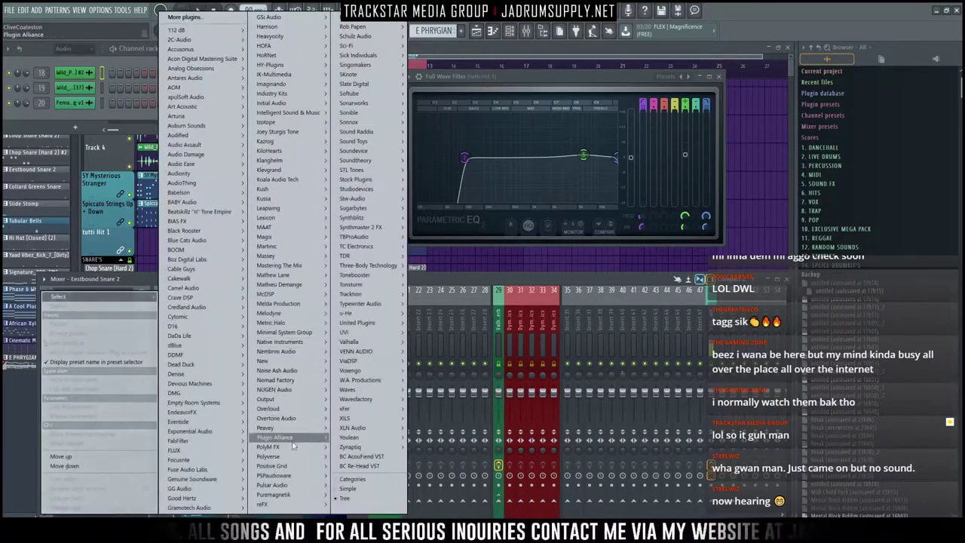
{"action": "mouse_move", "coordinate": [322, 345]}
{"action": "mouse_move", "coordinate": [363, 353]}
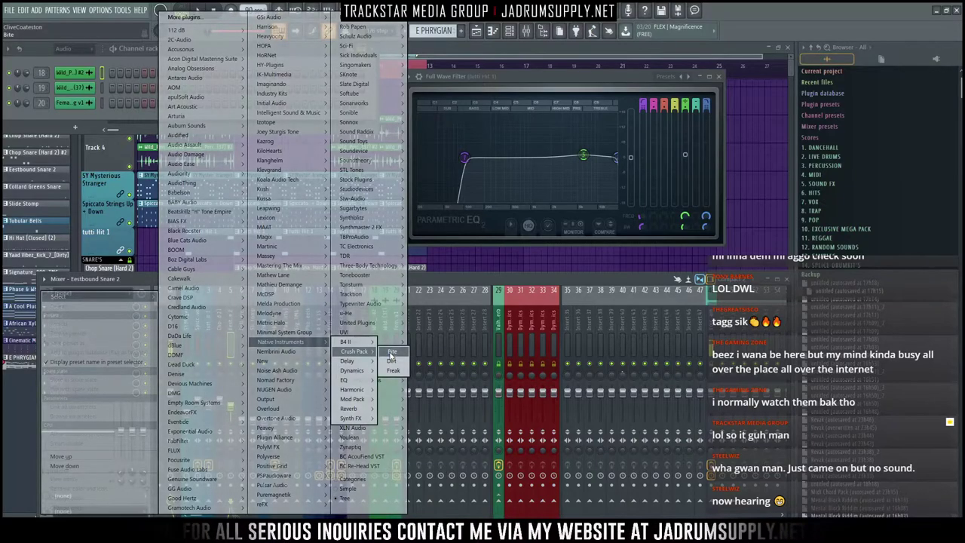
{"action": "left_click", "coordinate": [392, 371]}
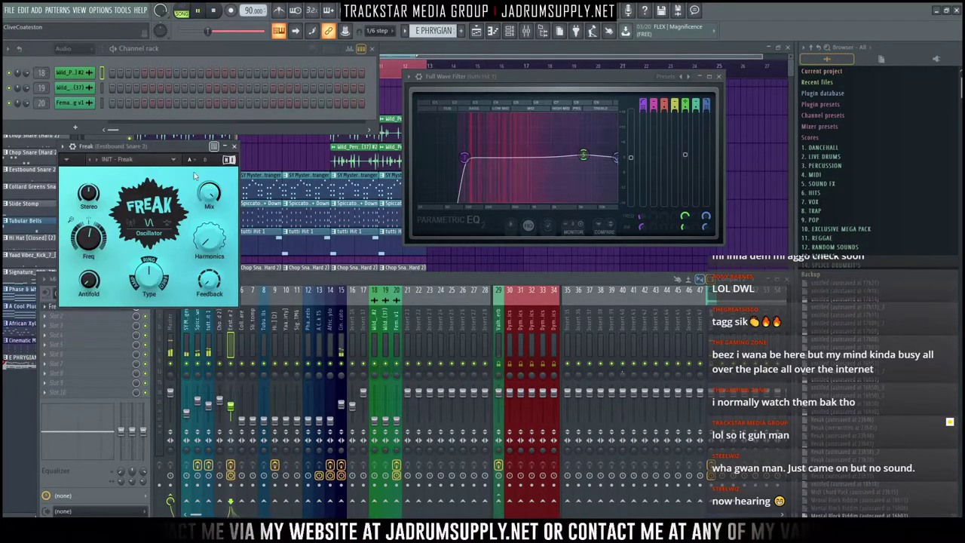
Step: Load Freak's Smoking Keys preset, set the Eestbound Snare 2 track to about -12.3 dB, and return to the playlist
{"action": "left_click_drag", "start_coordinate": [161, 151], "coordinate": [257, 165]}
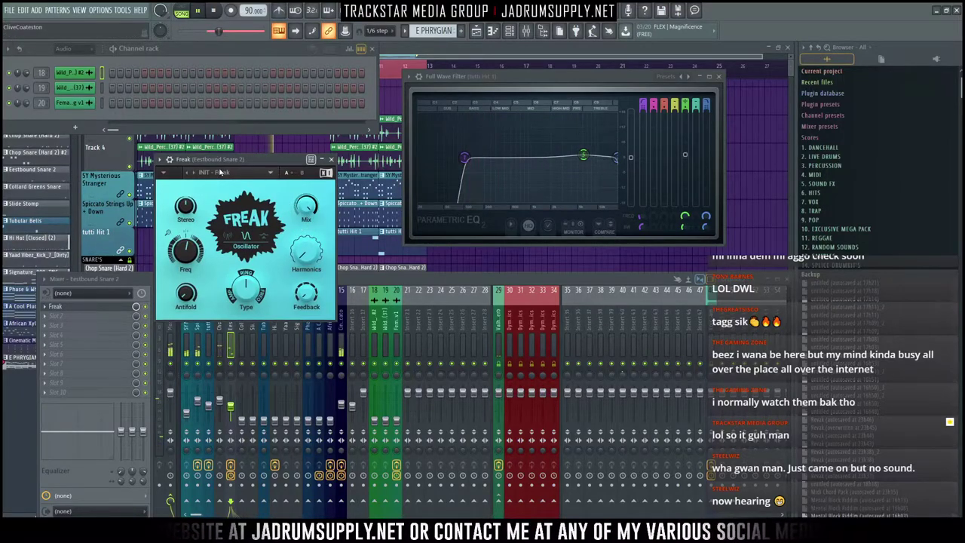
{"action": "left_click", "coordinate": [194, 173]}
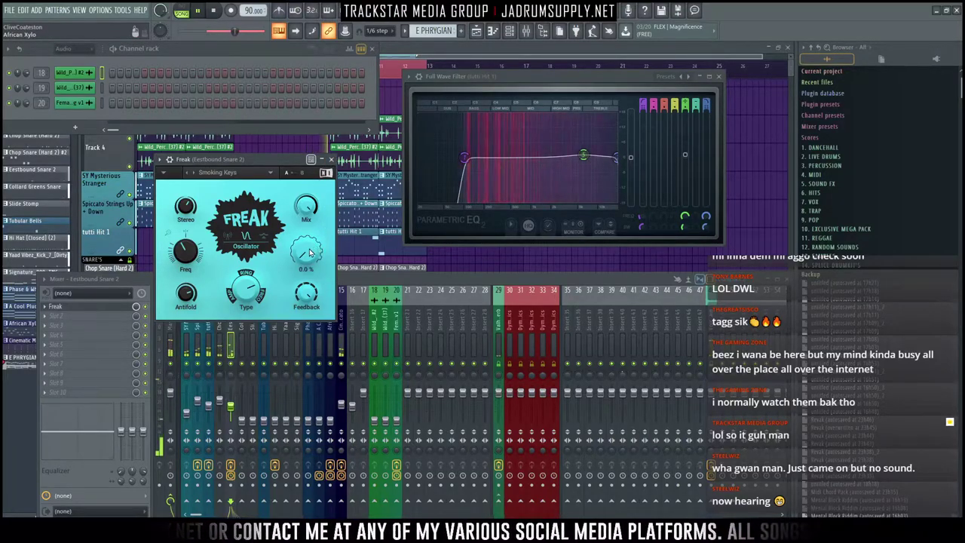
{"action": "left_click", "coordinate": [231, 411]}
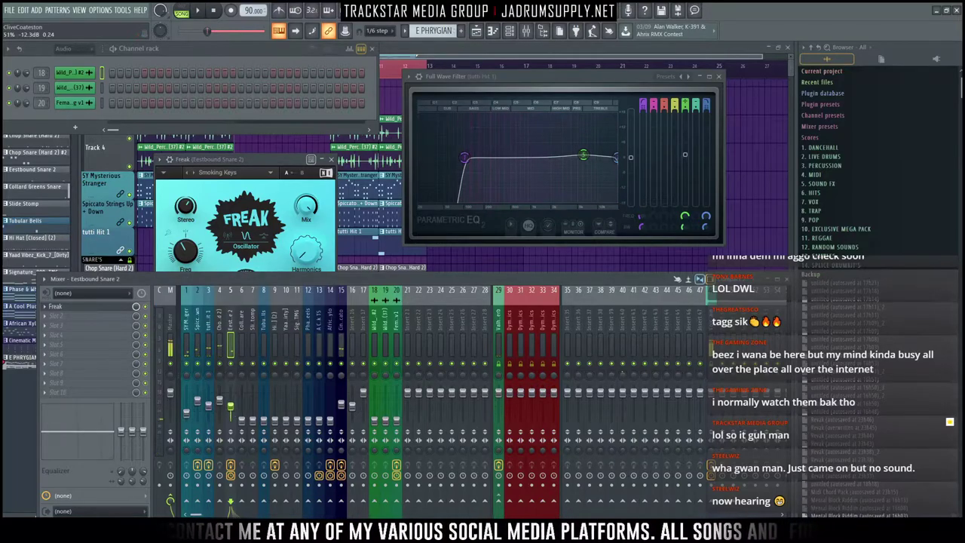
{"action": "left_click", "coordinate": [339, 169]}
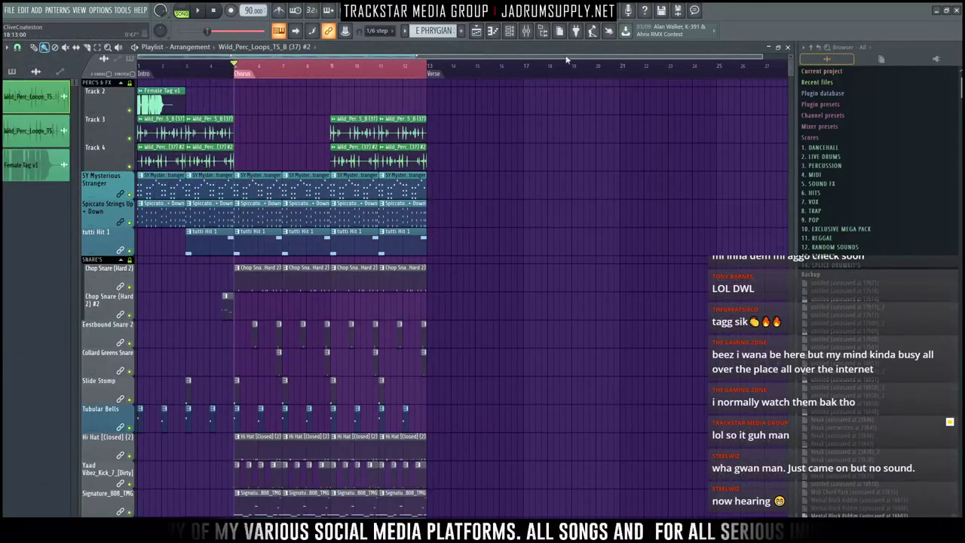
Step: Bring up the Collard Greens Snare track's level in the mixer, checking it against the beat during playback and in solo
{"action": "left_click", "coordinate": [527, 30]}
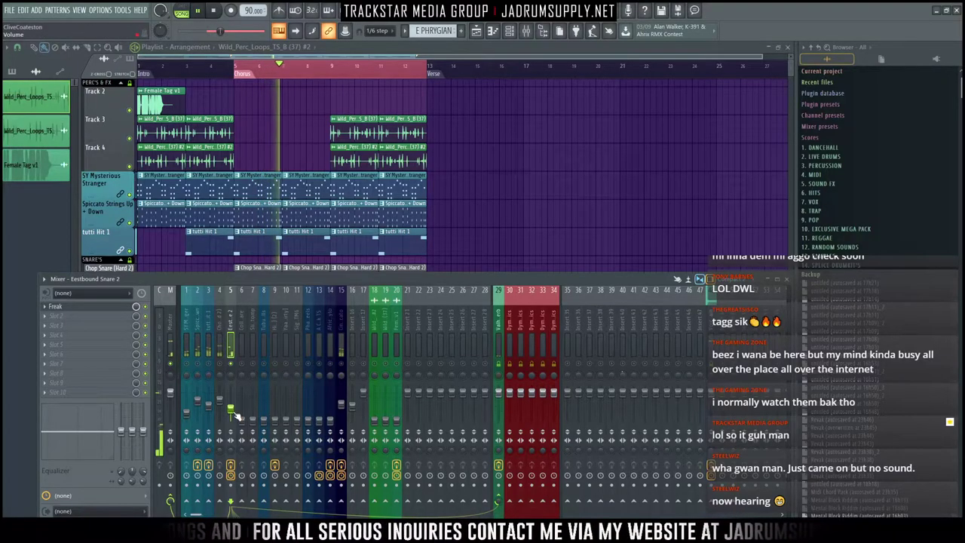
{"action": "key", "text": "space"}
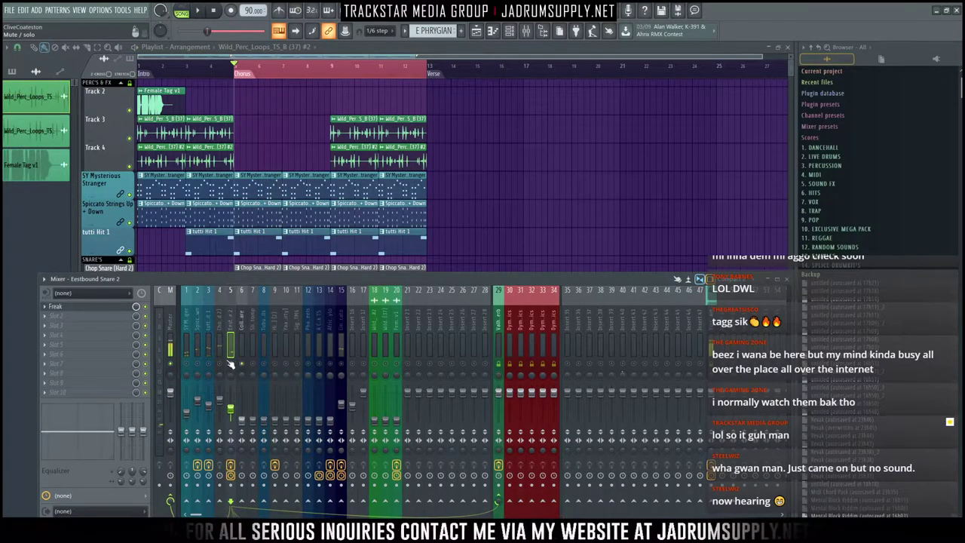
{"action": "left_click", "coordinate": [242, 362]}
{"action": "key", "text": "space"}
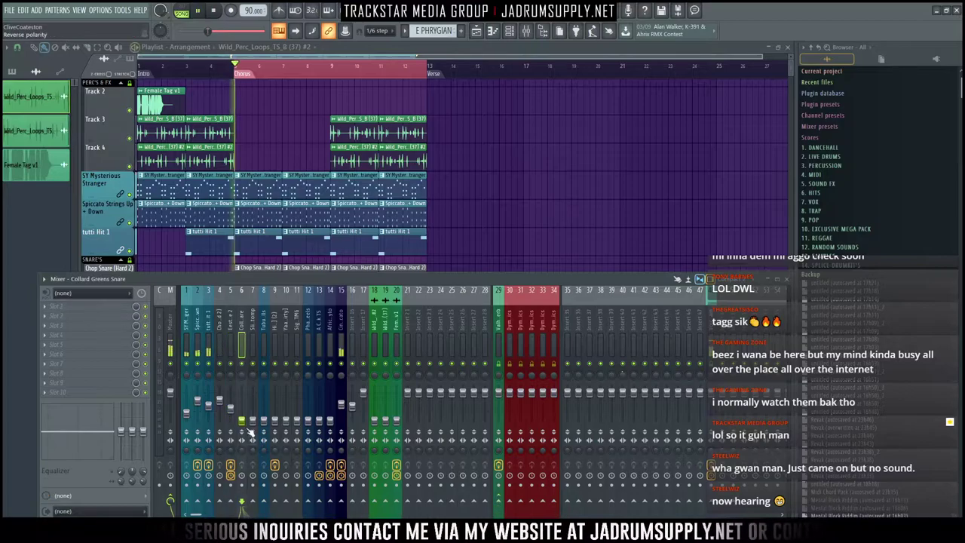
{"action": "left_click_drag", "start_coordinate": [241, 416], "coordinate": [241, 406]}
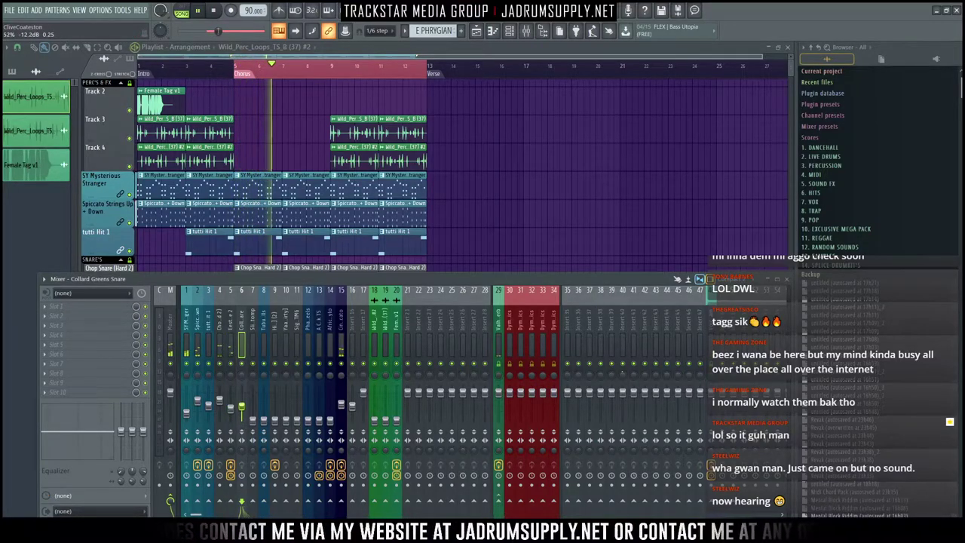
{"action": "left_click_drag", "start_coordinate": [242, 406], "coordinate": [241, 403]}
{"action": "key", "text": "space"}
{"action": "right_click", "coordinate": [243, 365]}
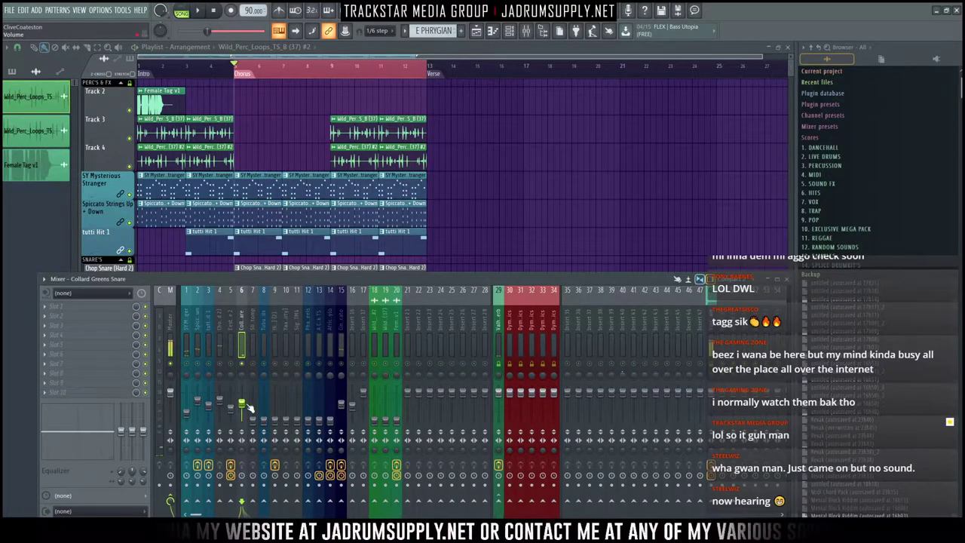
Step: Audition the Collard Greens Snare with Chop Snare (Hard 2), setting it to about -8.4 dB and sending it to reverb track 29
{"action": "key", "text": "space"}
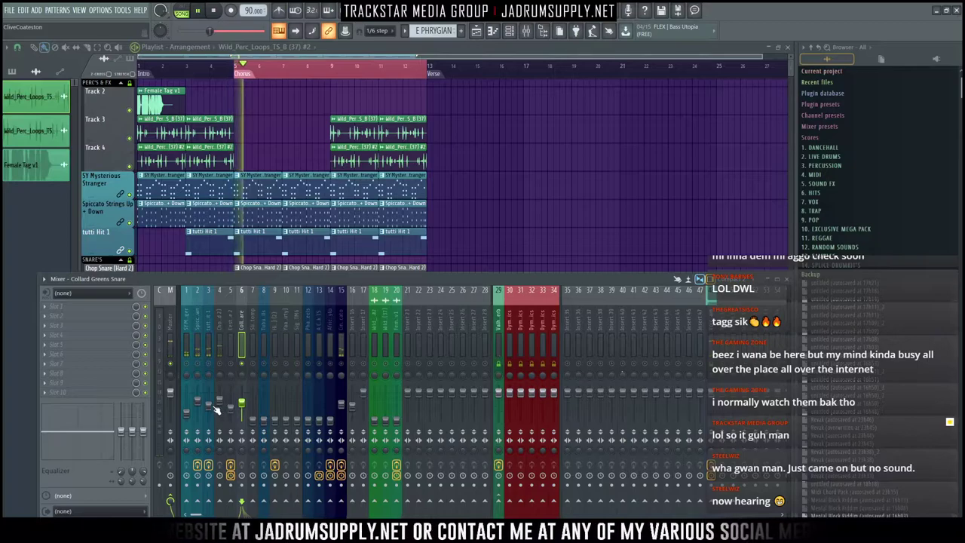
{"action": "left_click", "coordinate": [219, 364]}
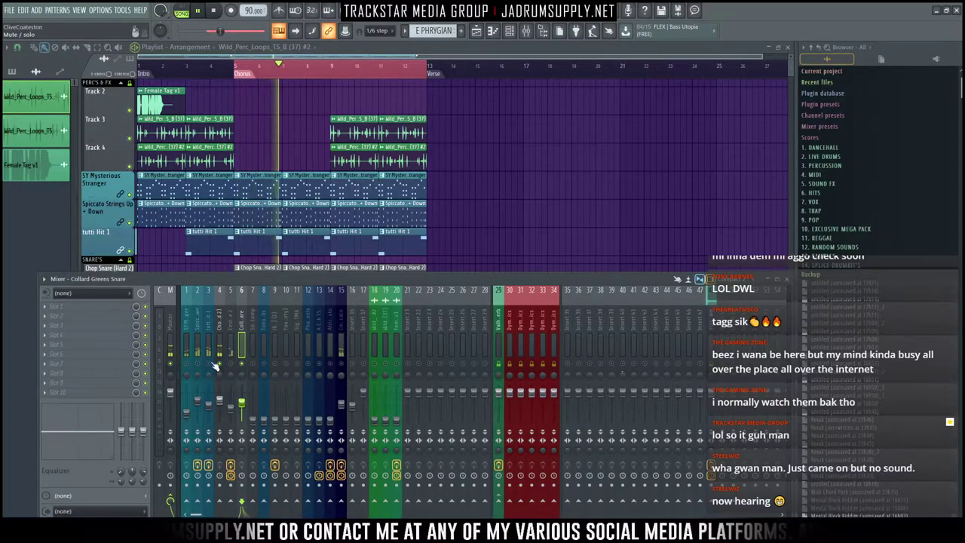
{"action": "key", "text": "space"}
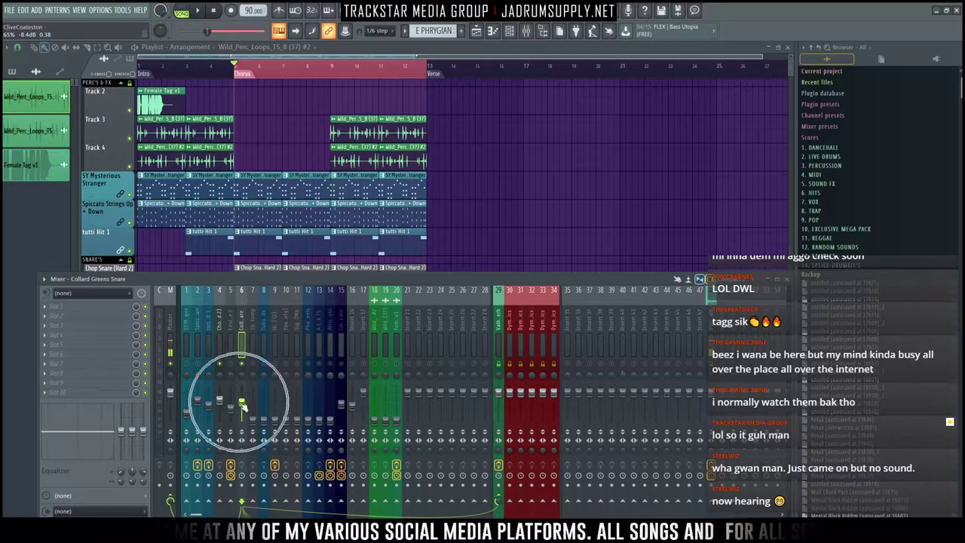
{"action": "key", "text": "space"}
{"action": "right_click", "coordinate": [242, 364]}
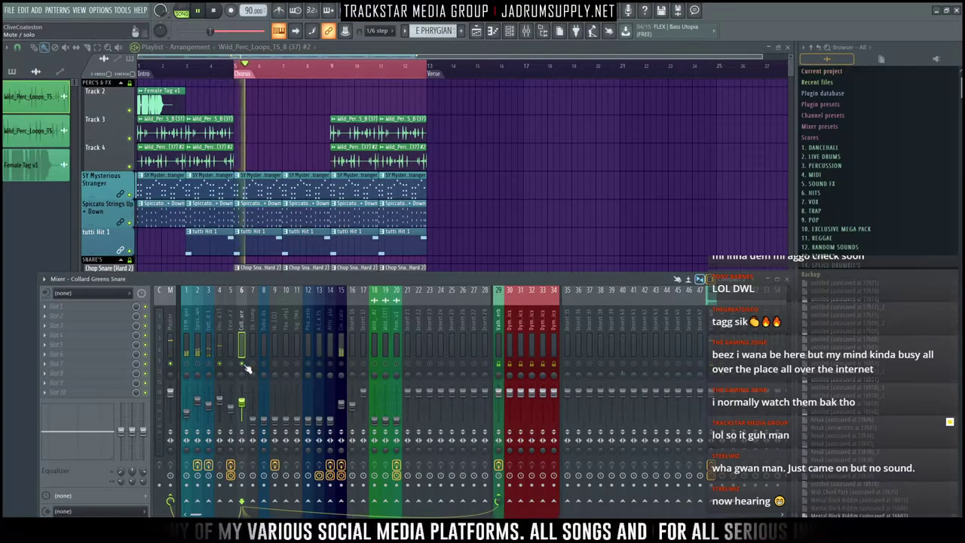
Step: Return to the full mix and set Chop Snare (Hard 2) to about -6.0 dB and Collard Greens Snare to about -8.2 dB
{"action": "right_click", "coordinate": [243, 364]}
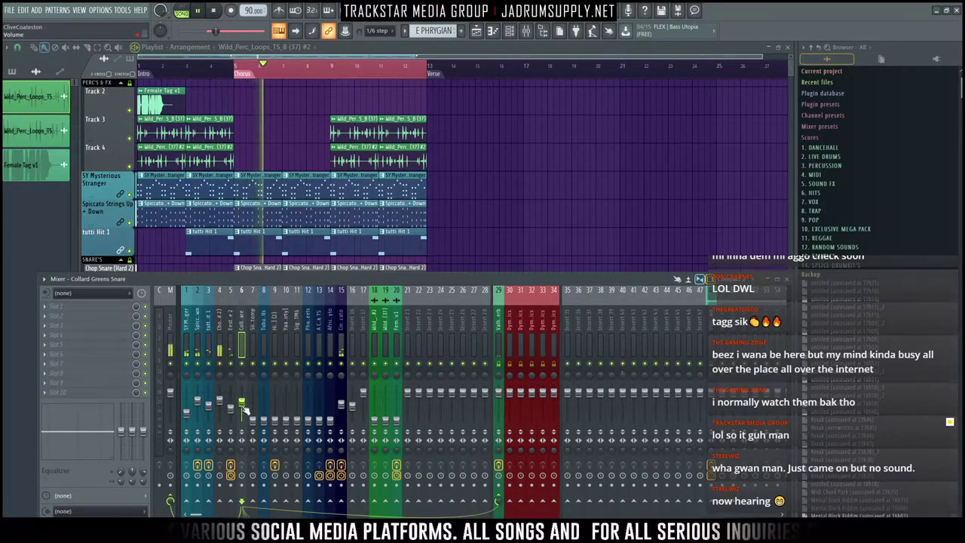
{"action": "left_click", "coordinate": [220, 402]}
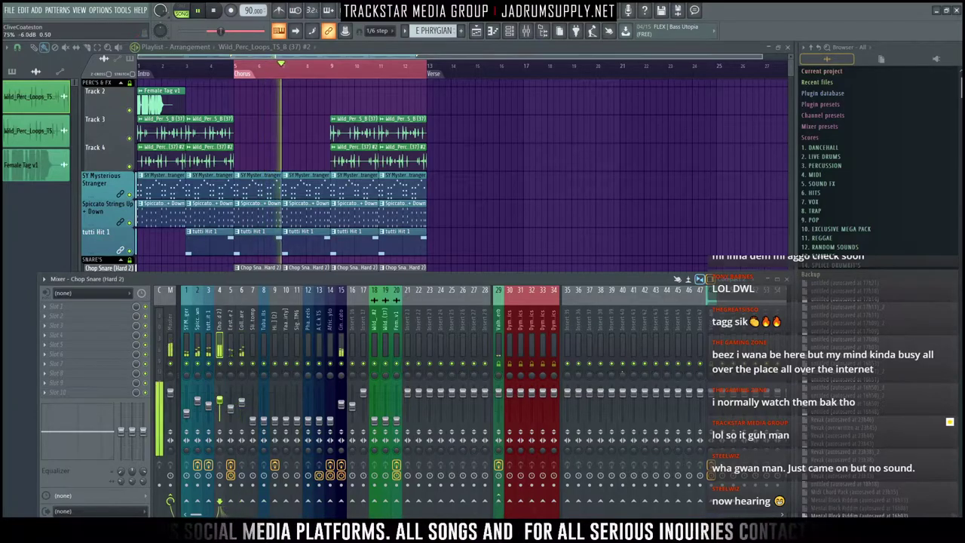
{"action": "left_click", "coordinate": [241, 401]}
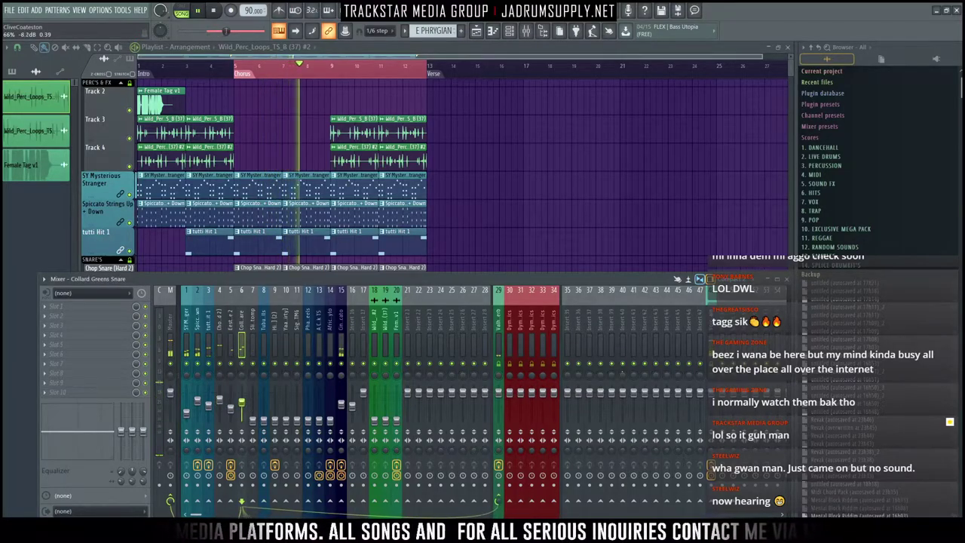
Step: Set the Slide Stomp track to about -17.4 dB, then solo it with Fruity Parametric EQ 2 in its first effect slot
{"action": "left_click", "coordinate": [252, 413]}
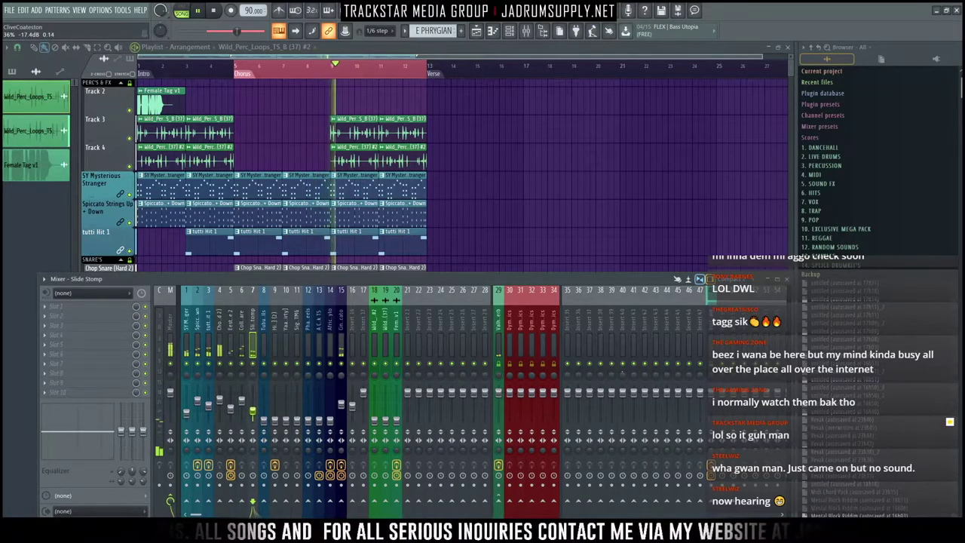
{"action": "right_click", "coordinate": [252, 364]}
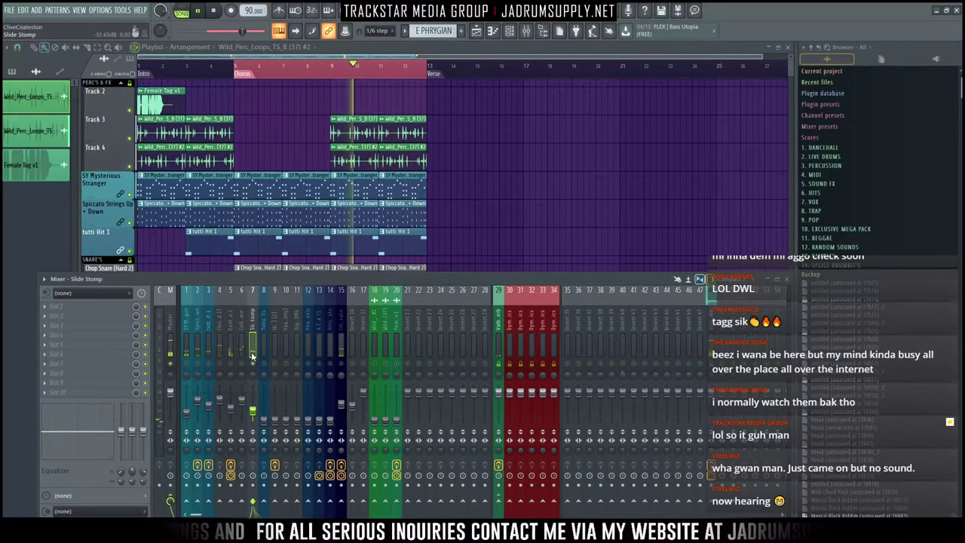
{"action": "left_click", "coordinate": [60, 306]}
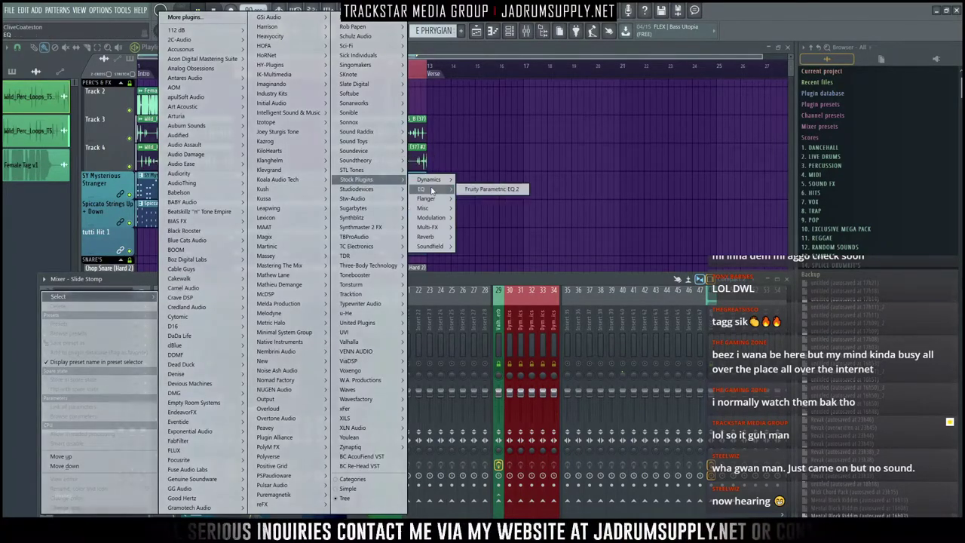
{"action": "left_click", "coordinate": [494, 190]}
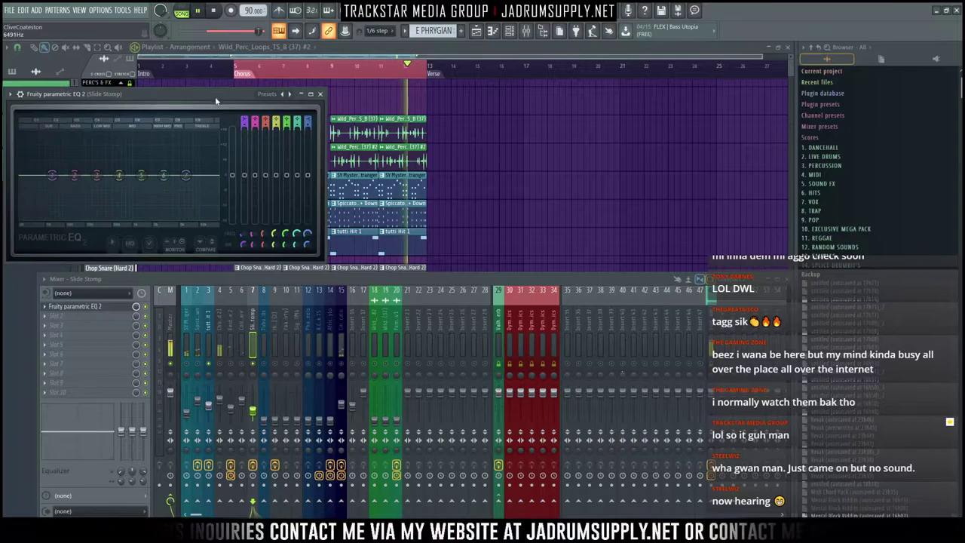
Step: Load the Full Wave Filter preset in Slide Stomp's EQ and raise its low-cut point into the sub-bass range
{"action": "left_click_drag", "start_coordinate": [803, 75], "coordinate": [625, 92]}
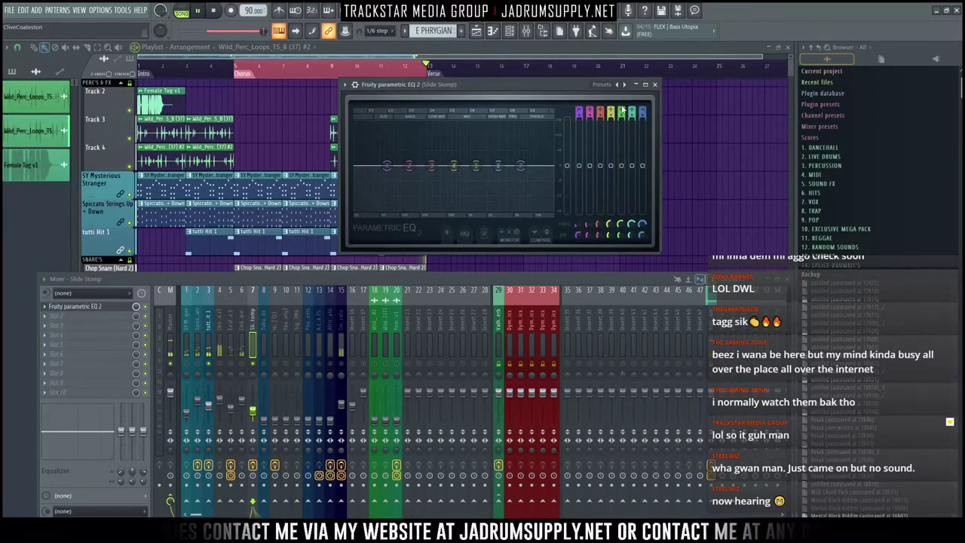
{"action": "left_click", "coordinate": [625, 86]}
{"action": "left_click", "coordinate": [647, 80]}
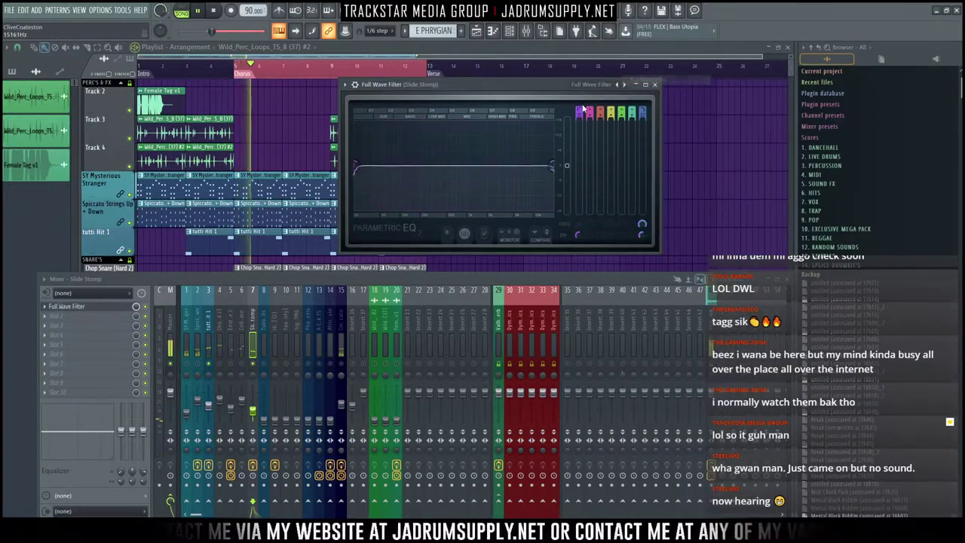
{"action": "left_click", "coordinate": [580, 116]}
{"action": "left_click_drag", "start_coordinate": [358, 169], "coordinate": [393, 166]}
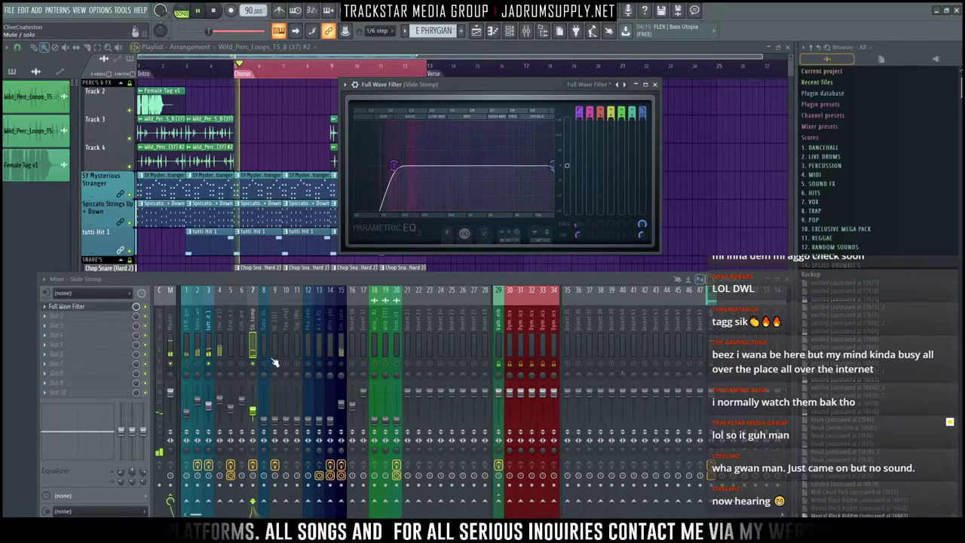
{"action": "key", "text": "space"}
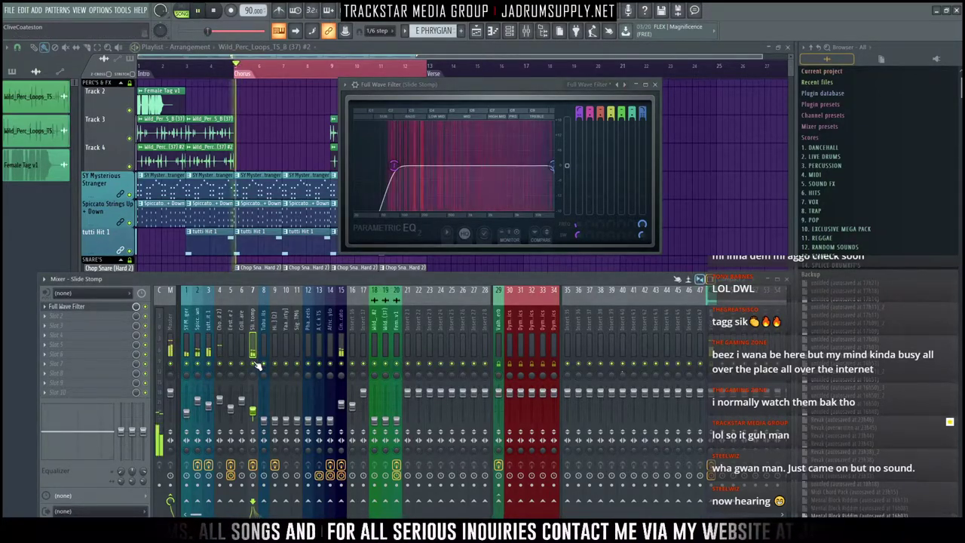
Step: Raise the Tubular Bells track's level and add Fruity Parametric EQ 2 with the Full Wave Filter preset to its first effect slot
{"action": "left_click", "coordinate": [263, 411]}
{"action": "left_click", "coordinate": [56, 307]}
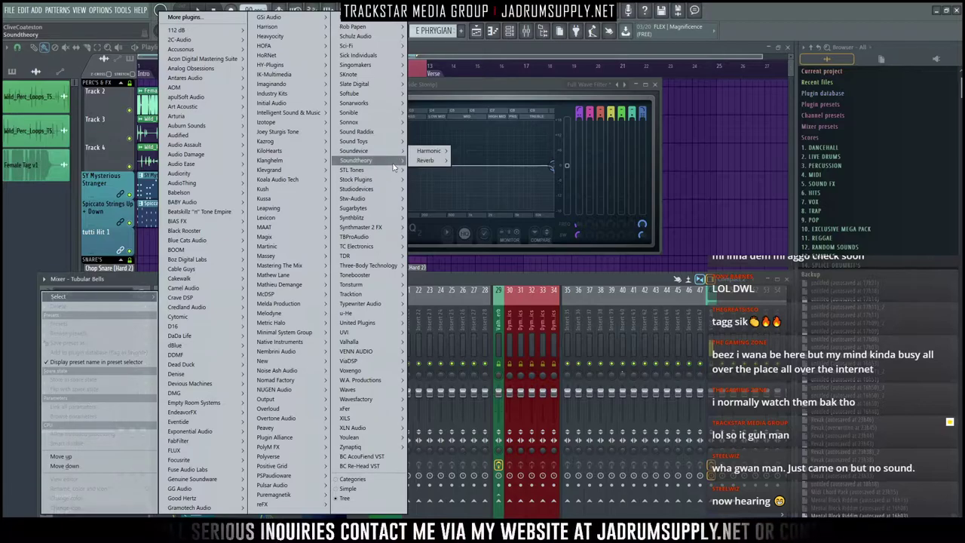
{"action": "mouse_move", "coordinate": [398, 183]}
{"action": "mouse_move", "coordinate": [425, 188]}
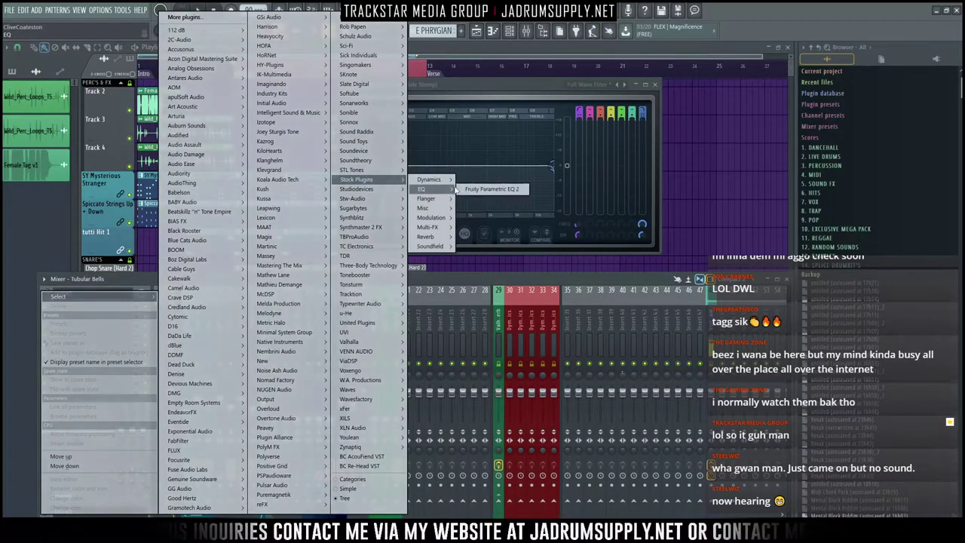
{"action": "left_click", "coordinate": [486, 190]}
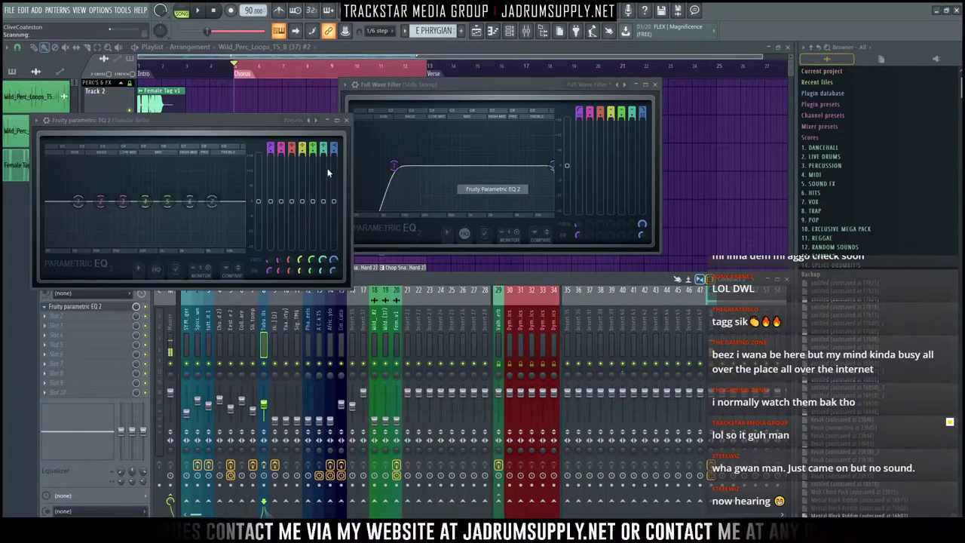
{"action": "left_click", "coordinate": [317, 121]}
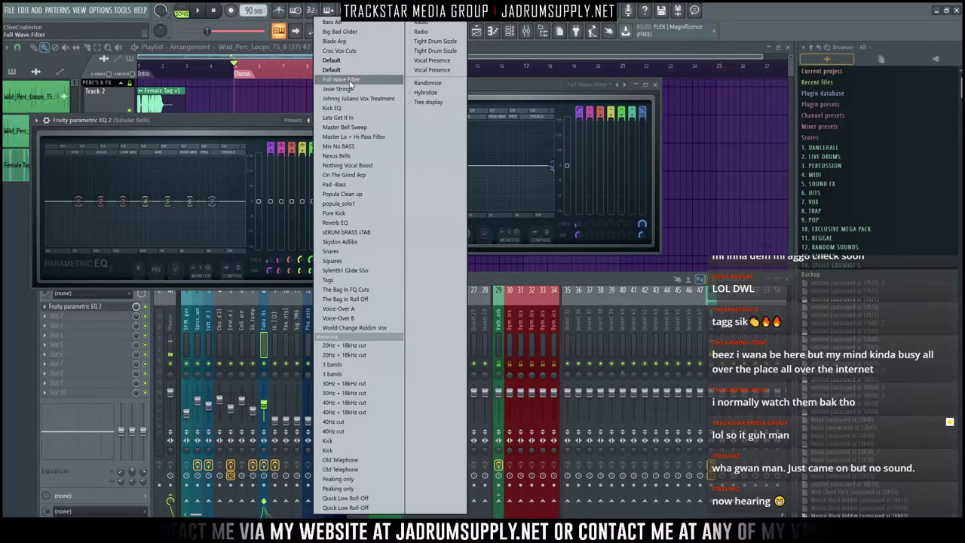
{"action": "left_click", "coordinate": [355, 79]}
Step: Raise the low-cut point of the Tubular Bells EQ into the low mids and check it during playback
{"action": "left_click_drag", "start_coordinate": [46, 202], "coordinate": [137, 201]}
{"action": "key", "text": "space"}
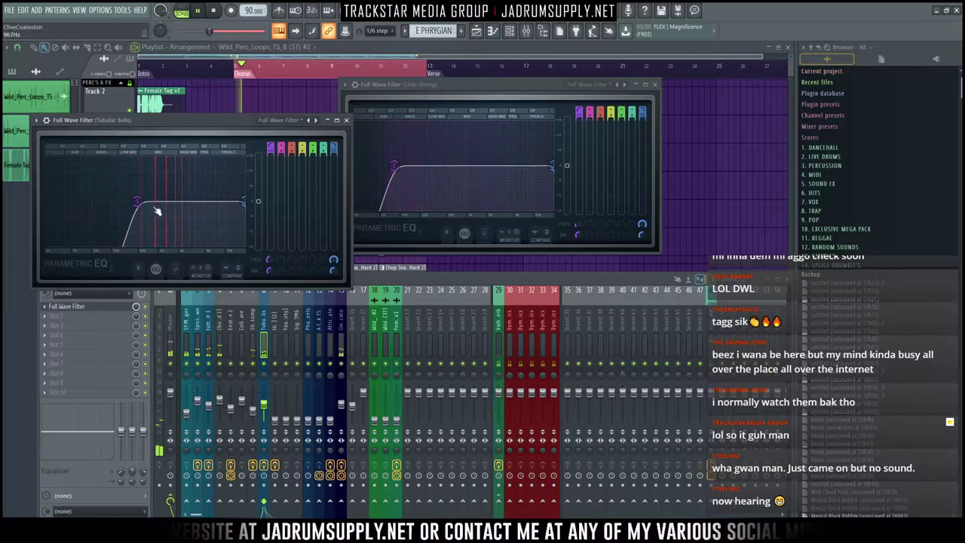
{"action": "left_click_drag", "start_coordinate": [224, 119], "coordinate": [455, 89]}
{"action": "key", "text": "space"}
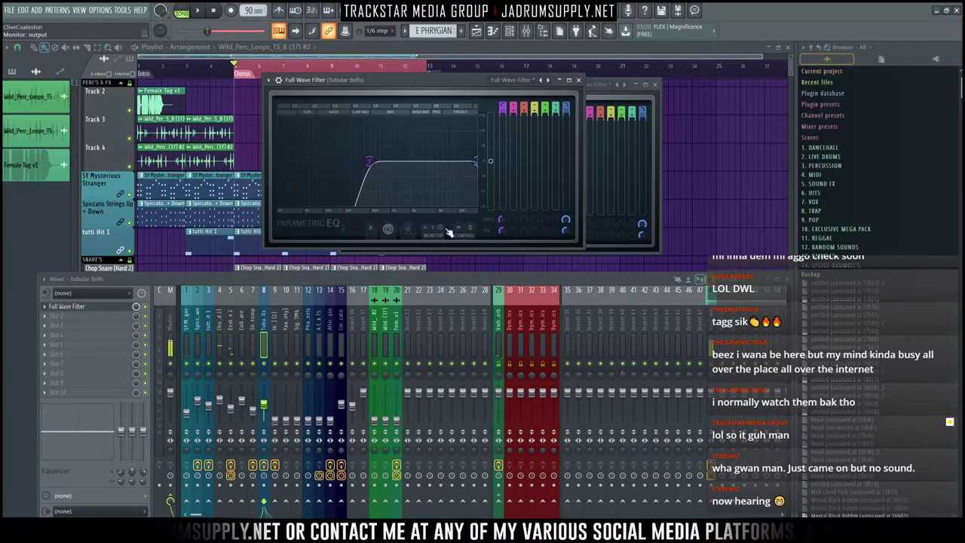
Step: Send the Tubular Bells track to reverb track 29 and audition the result
{"action": "left_click", "coordinate": [499, 502]}
{"action": "key", "text": "space"}
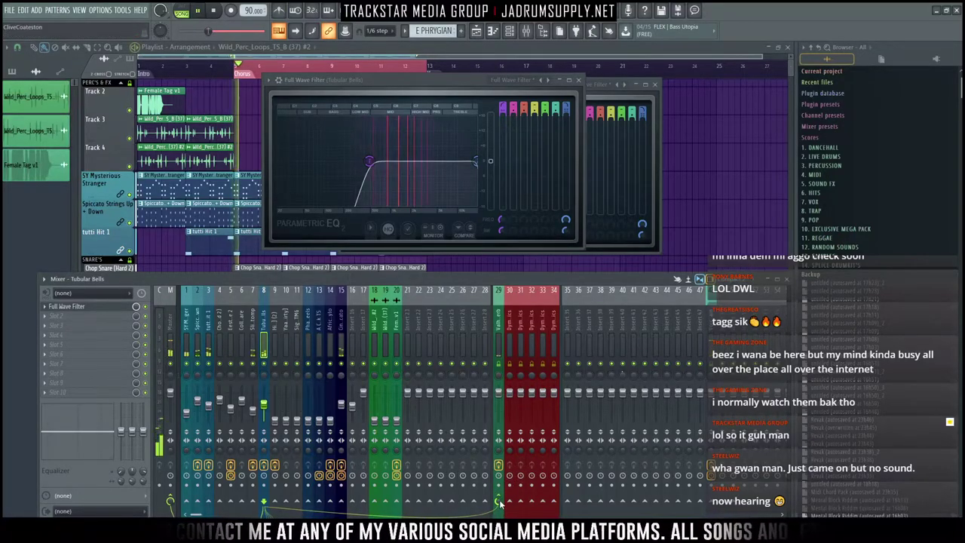
{"action": "key", "text": "space"}
Step: Open the Tubular Bells instrument from the channel rack and raise Xpand!2's master level
{"action": "left_click", "coordinate": [511, 31]}
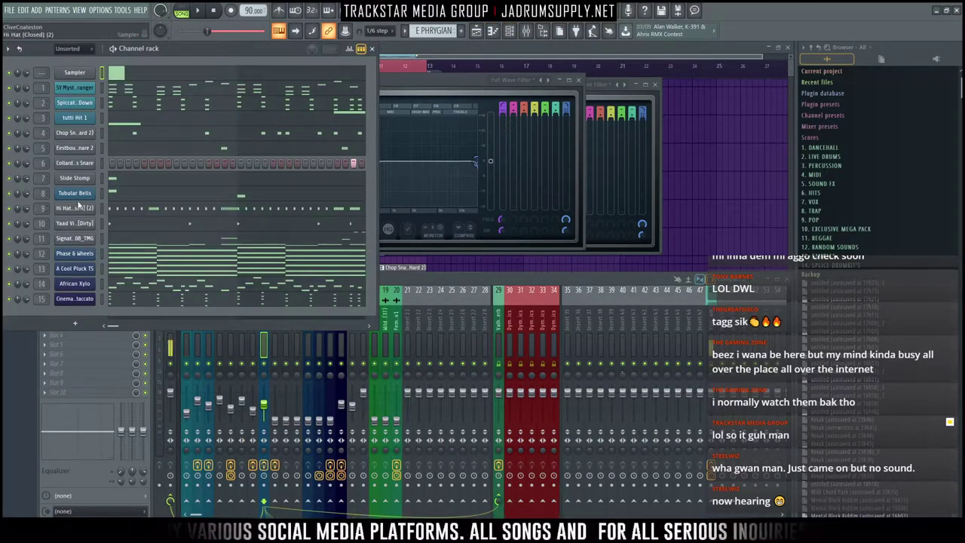
{"action": "left_click", "coordinate": [74, 193]}
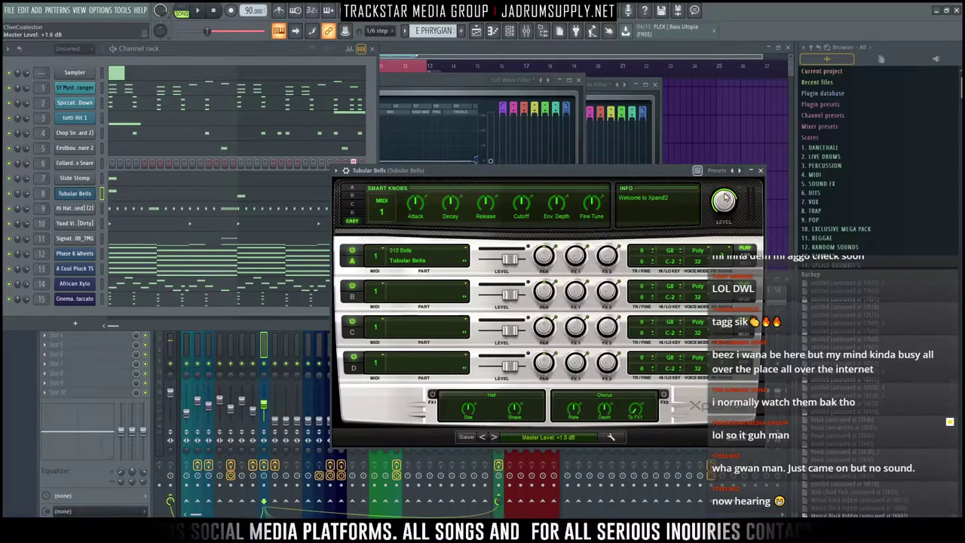
{"action": "key", "text": "space"}
Step: Narrow the Tubular Bells track's stereo separation to about 44% merged and rebalance its level below 0 dB
{"action": "left_click", "coordinate": [266, 376]}
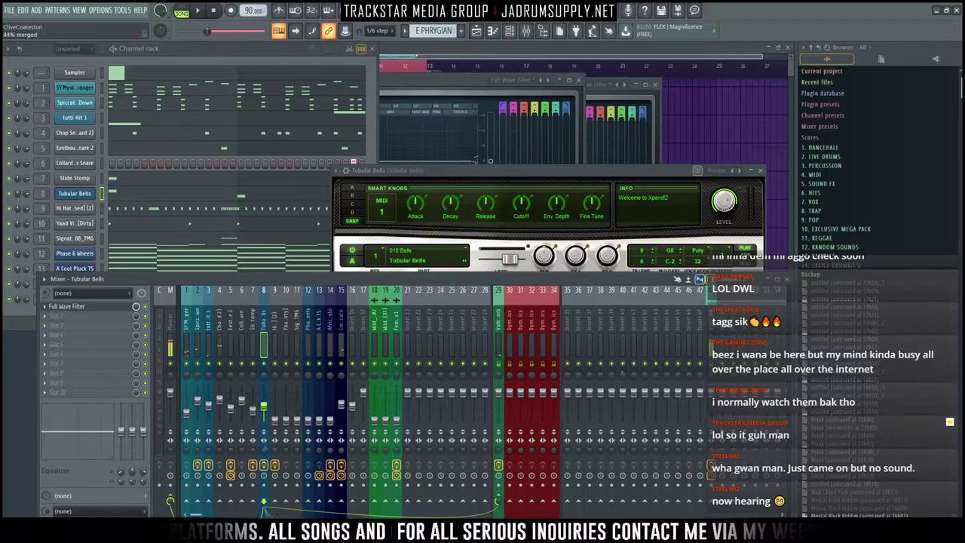
{"action": "key", "text": "space"}
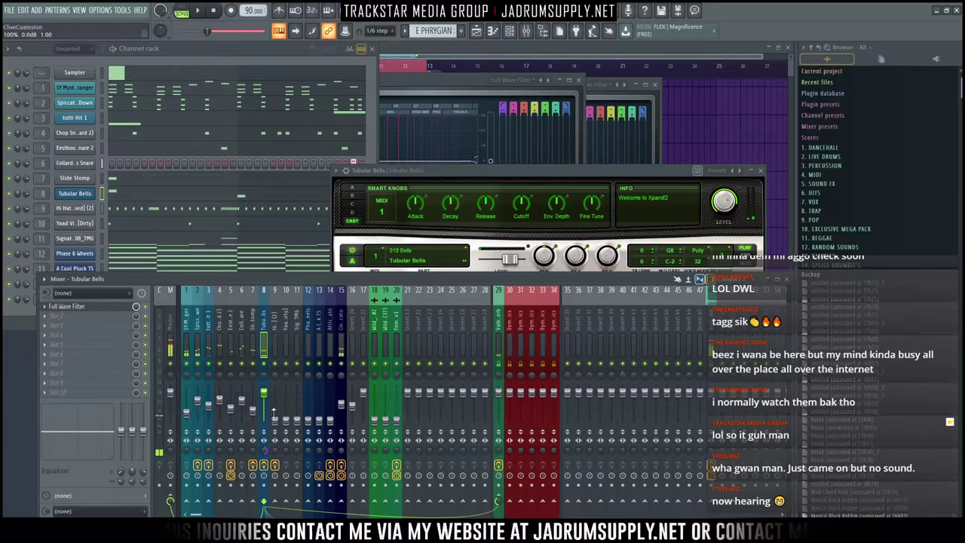
{"action": "left_click_drag", "start_coordinate": [263, 393], "coordinate": [263, 408]}
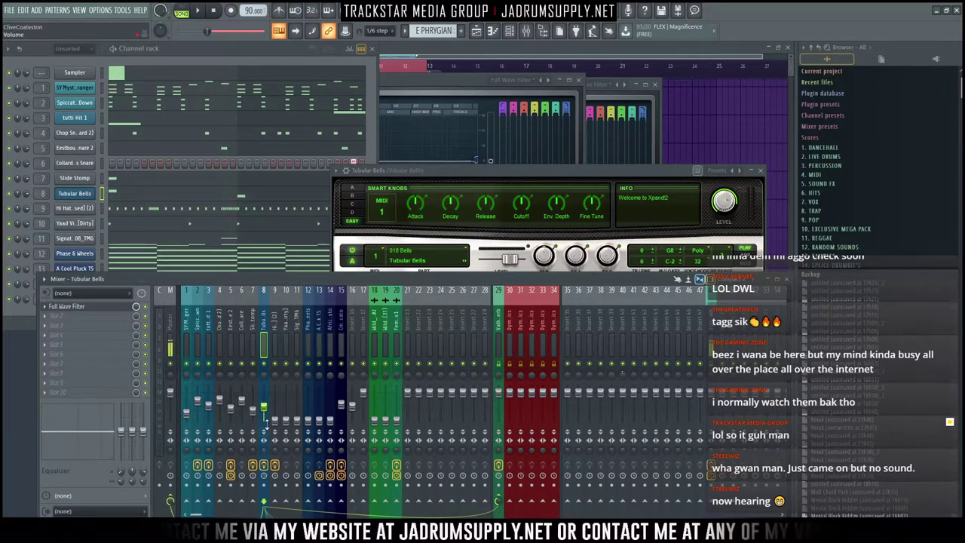
Step: Load the Waves L1 Limiter on the Tubular Bells track in the slot after the Full Wave Filter
{"action": "left_click", "coordinate": [83, 321]}
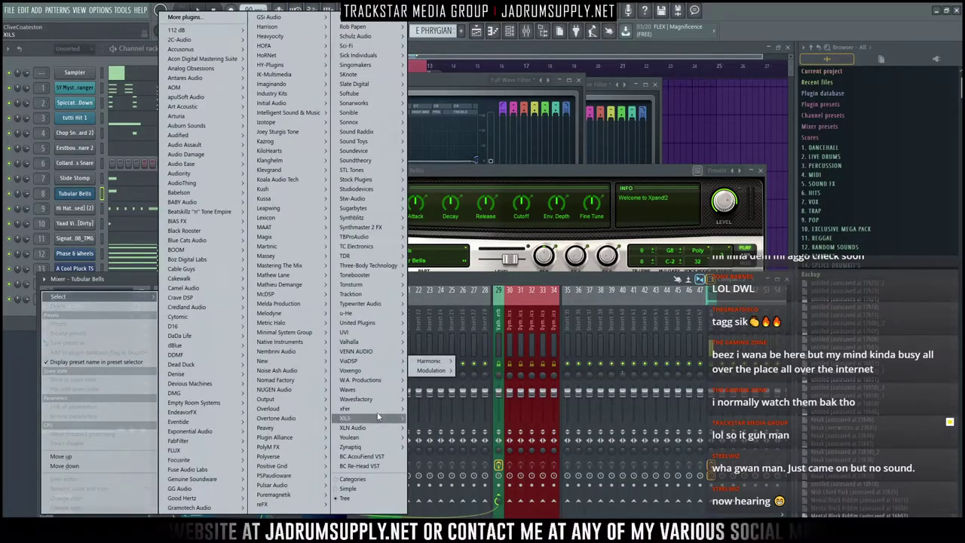
{"action": "mouse_move", "coordinate": [401, 389]}
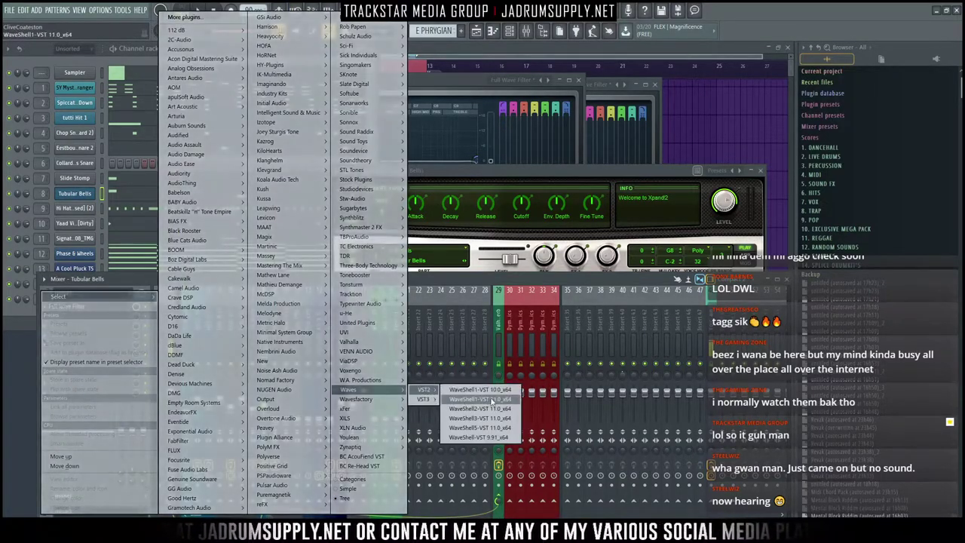
{"action": "left_click", "coordinate": [460, 397]}
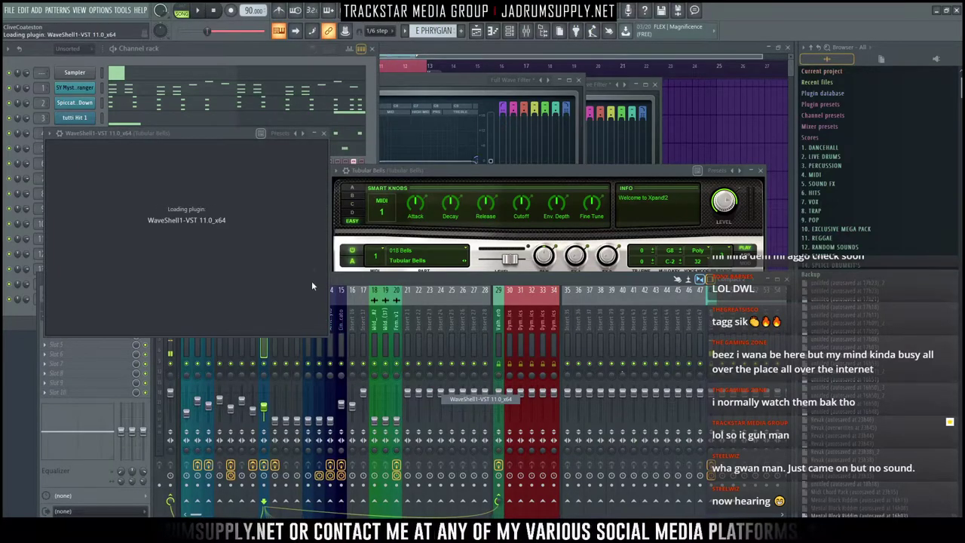
{"action": "left_click", "coordinate": [224, 193]}
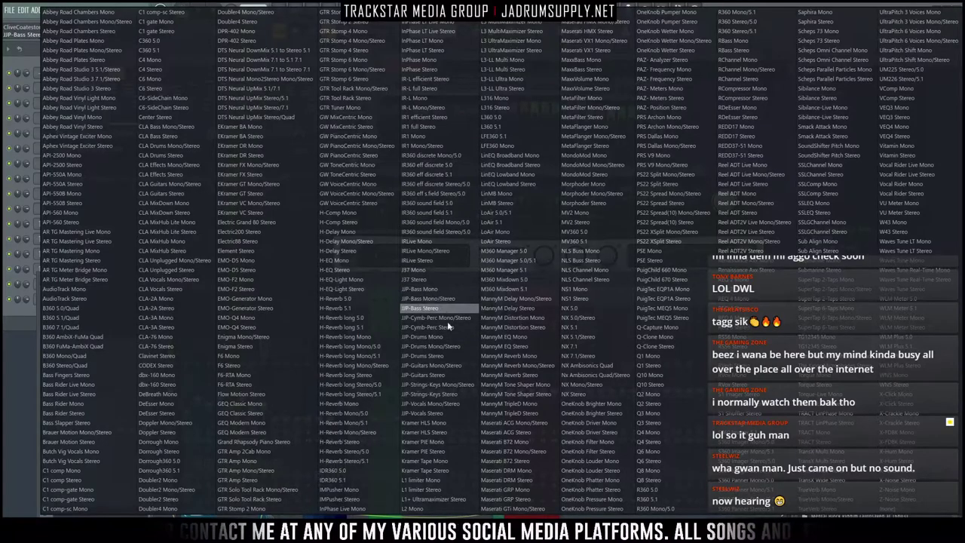
{"action": "left_click", "coordinate": [435, 490]}
Step: Set the L1 Limiter's threshold to -20 dB and its output ceiling to -15 dB while the beat plays
{"action": "left_click_drag", "start_coordinate": [95, 224], "coordinate": [96, 246]}
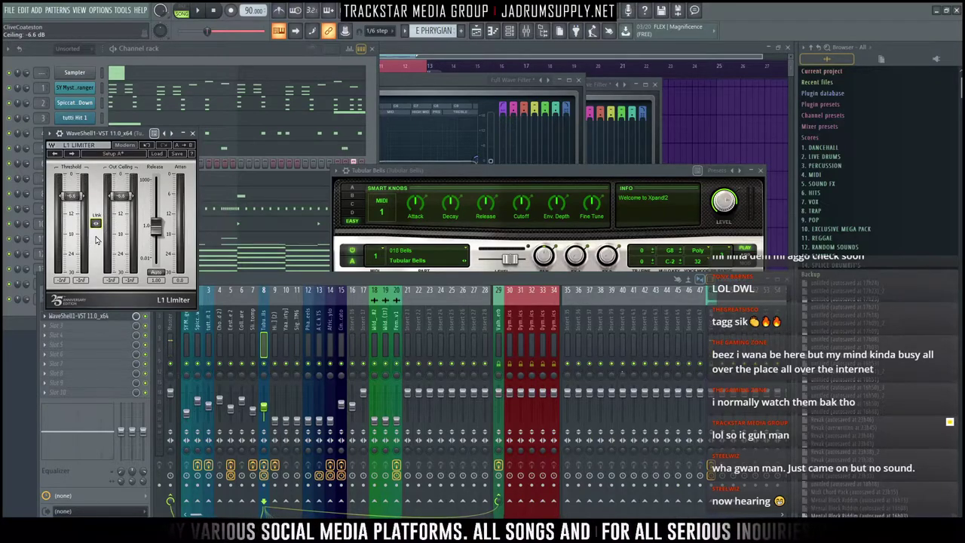
{"action": "key", "text": "space"}
{"action": "left_click_drag", "start_coordinate": [96, 224], "coordinate": [127, 224]}
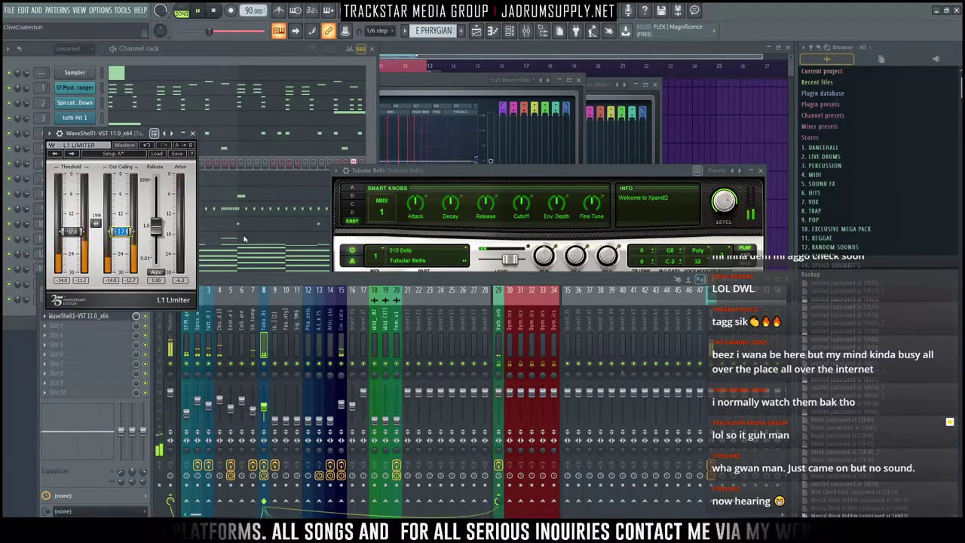
{"action": "double_click", "coordinate": [74, 235]}
{"action": "type", "text": "120"}
{"action": "key", "text": "Return"}
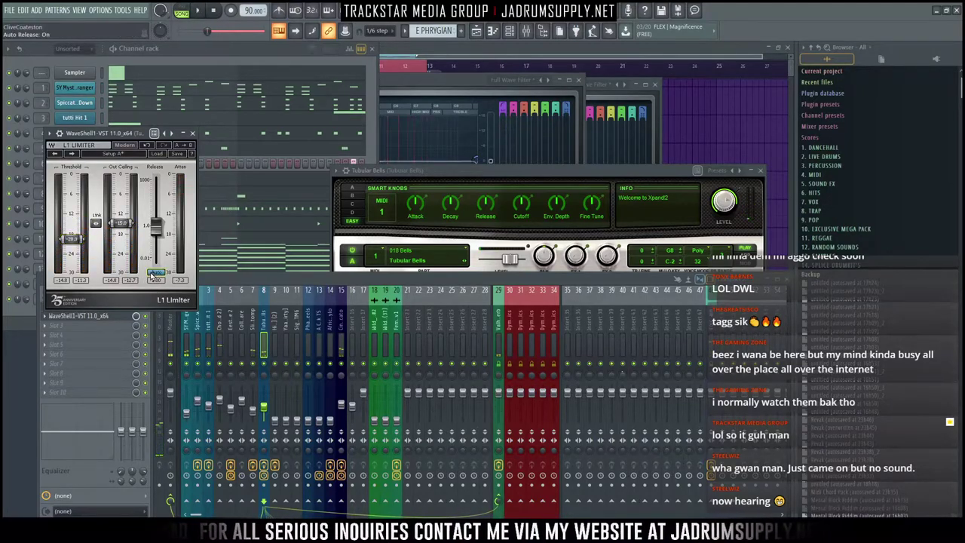
Step: Shorten the L1 Limiter's release to 0.05, close the limiter, and adjust the Tubular Bells track's panning slightly
{"action": "left_click_drag", "start_coordinate": [159, 229], "coordinate": [157, 247]}
{"action": "left_click_drag", "start_coordinate": [113, 145], "coordinate": [252, 73]}
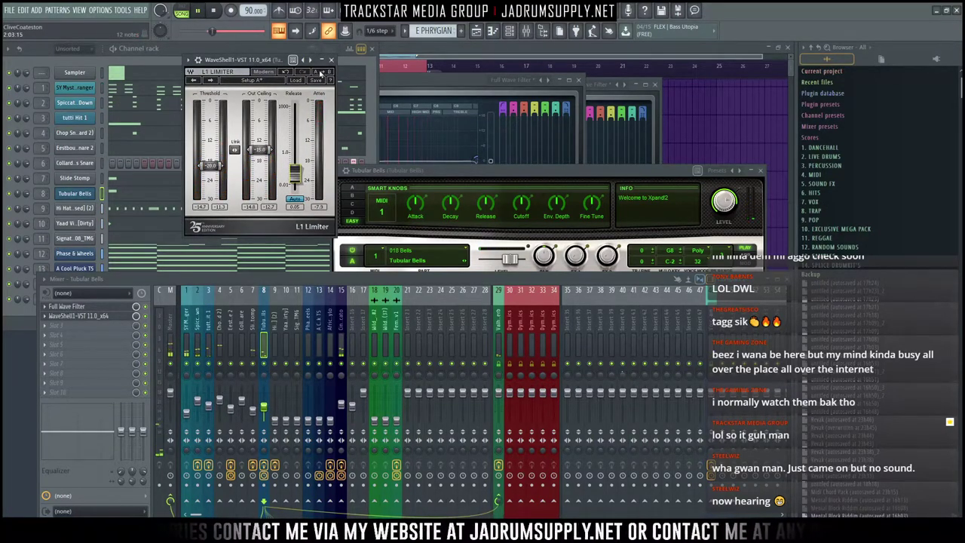
{"action": "left_click", "coordinate": [332, 60]}
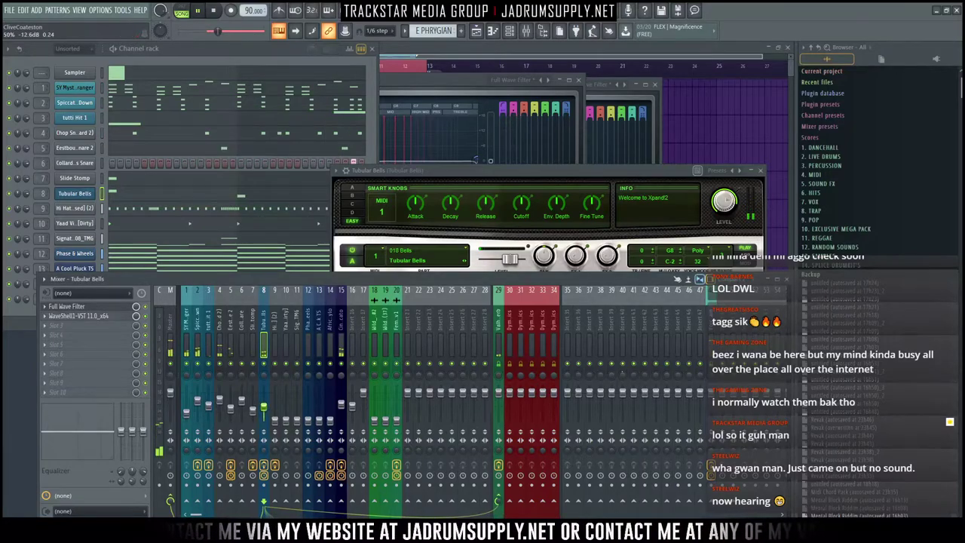
{"action": "left_click_drag", "start_coordinate": [264, 376], "coordinate": [265, 382]}
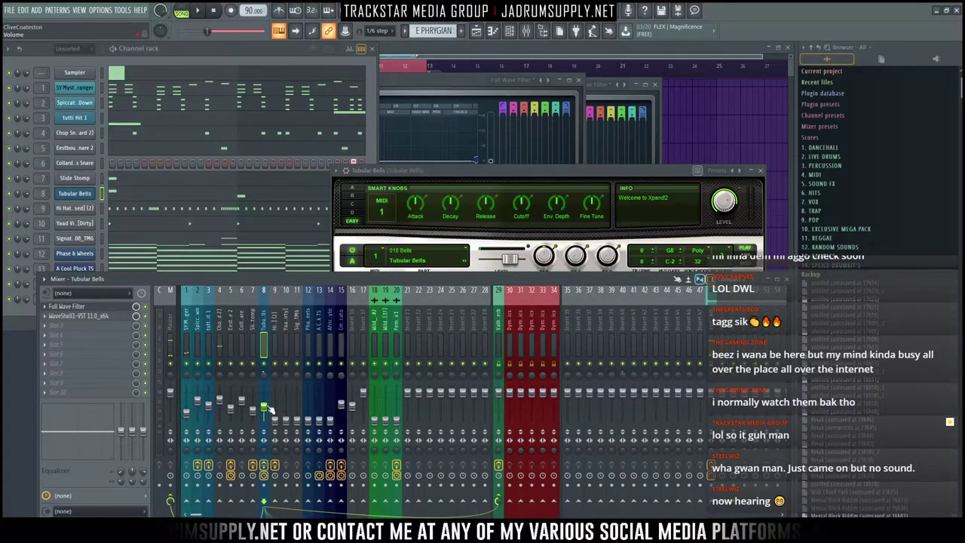
Step: Raise the Hi Hat (Closed) track to about -7.6 dB and bring up the Yaad Vibez_Kick_7 track's level during playback
{"action": "left_click_drag", "start_coordinate": [276, 423], "coordinate": [275, 402]}
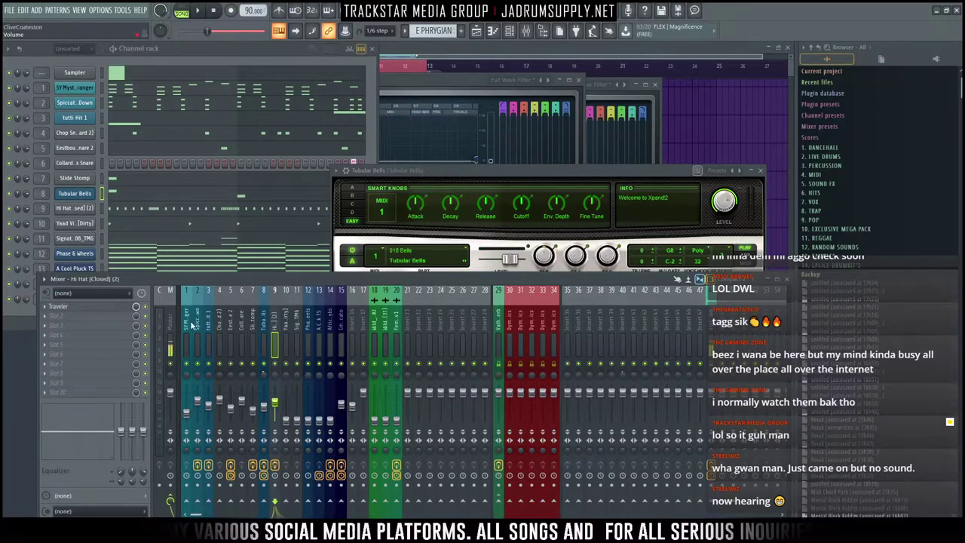
{"action": "key", "text": "space"}
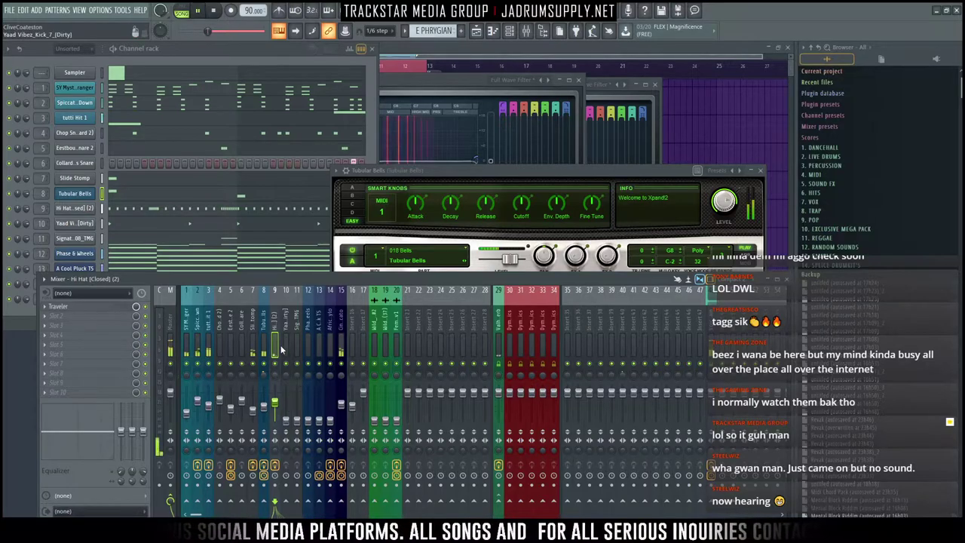
{"action": "left_click_drag", "start_coordinate": [275, 403], "coordinate": [276, 401]}
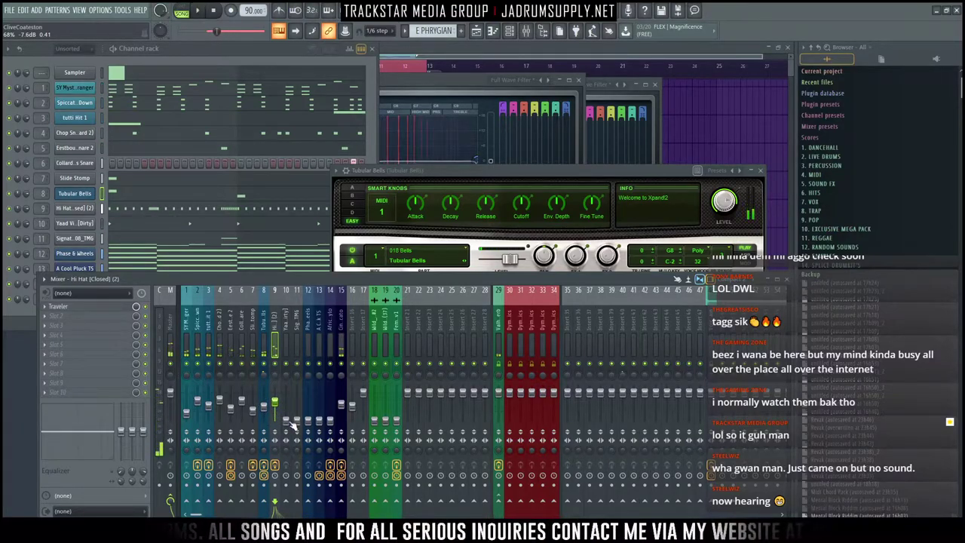
{"action": "left_click_drag", "start_coordinate": [288, 420], "coordinate": [285, 398]}
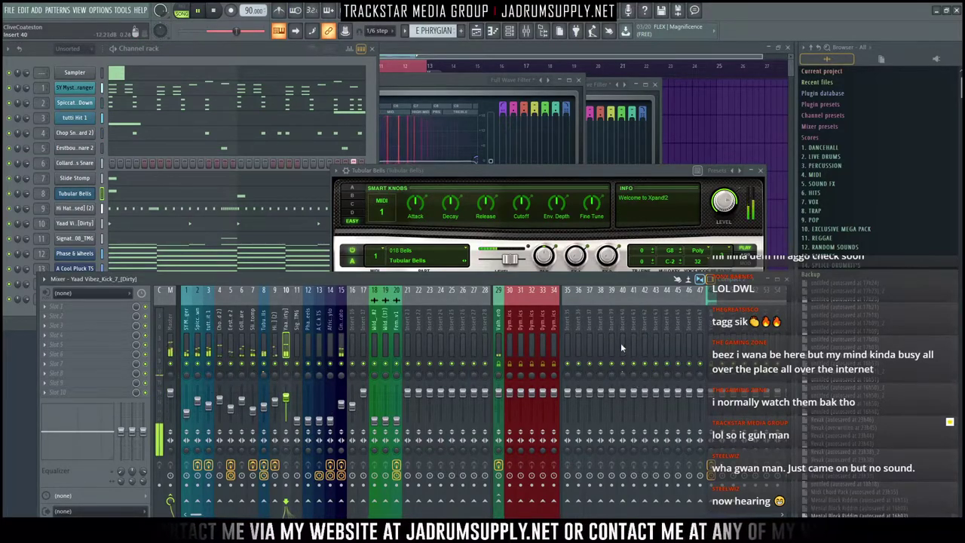
Step: Route the Signature_808_TMG track only to mixer track 25
{"action": "scroll", "coordinate": [828, 226], "scroll_direction": "down", "scroll_amount": 10}
{"action": "scroll", "coordinate": [860, 226], "scroll_direction": "down", "scroll_amount": 10}
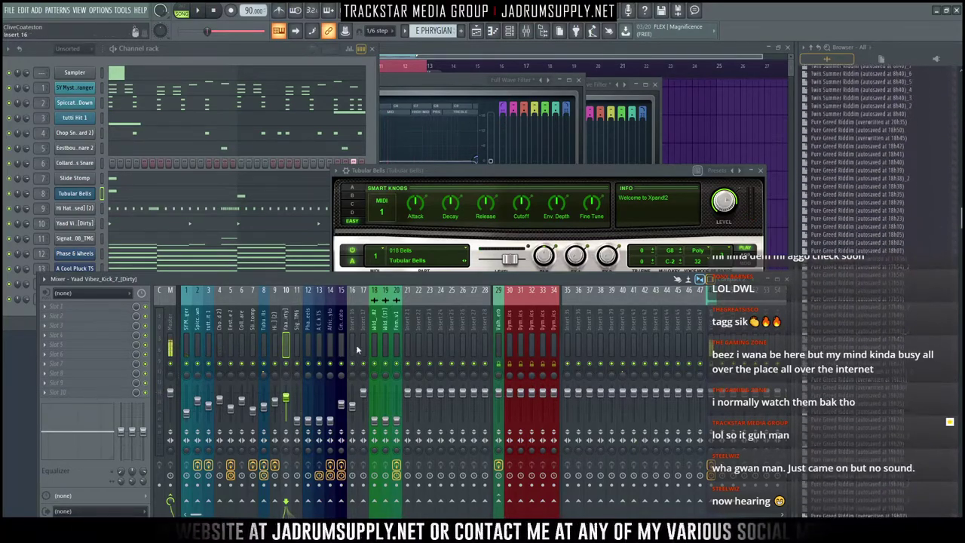
{"action": "left_click", "coordinate": [300, 336]}
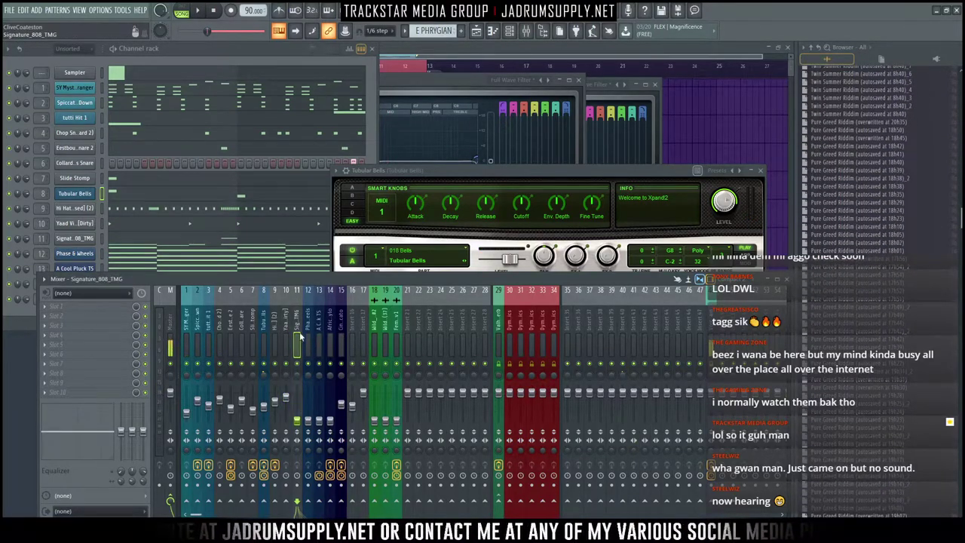
{"action": "right_click", "coordinate": [459, 508]}
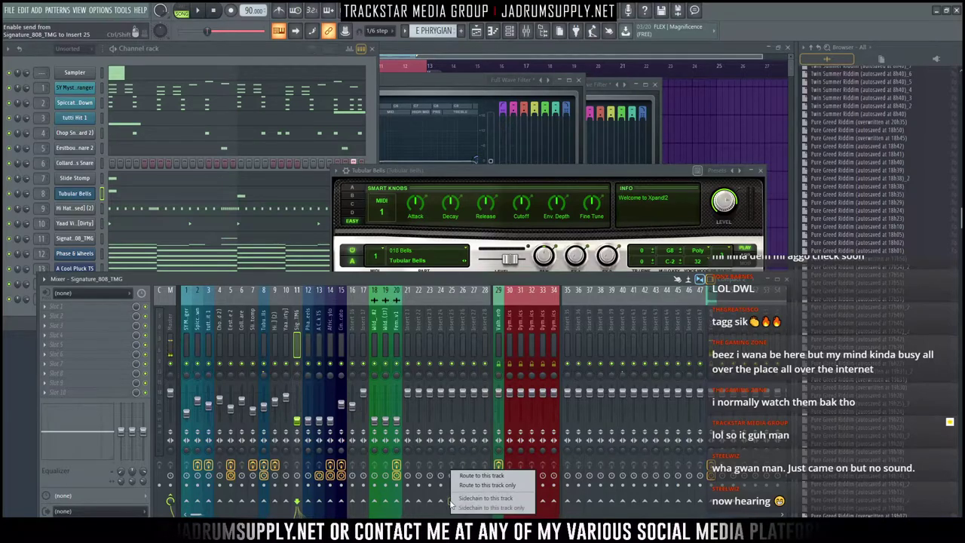
{"action": "left_click", "coordinate": [489, 485]}
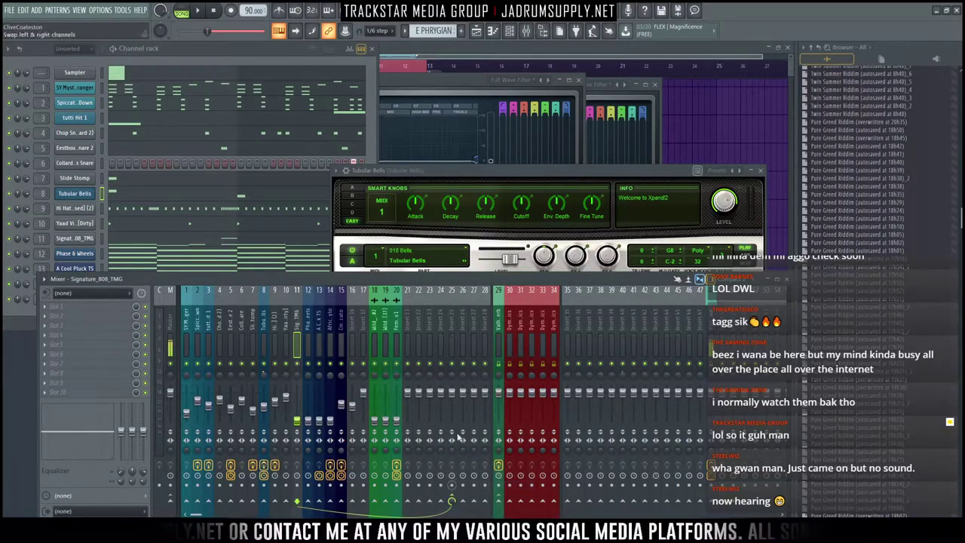
Step: Select mixer track 25 and collapse the expanded folders in the browser
{"action": "left_click", "coordinate": [451, 354]}
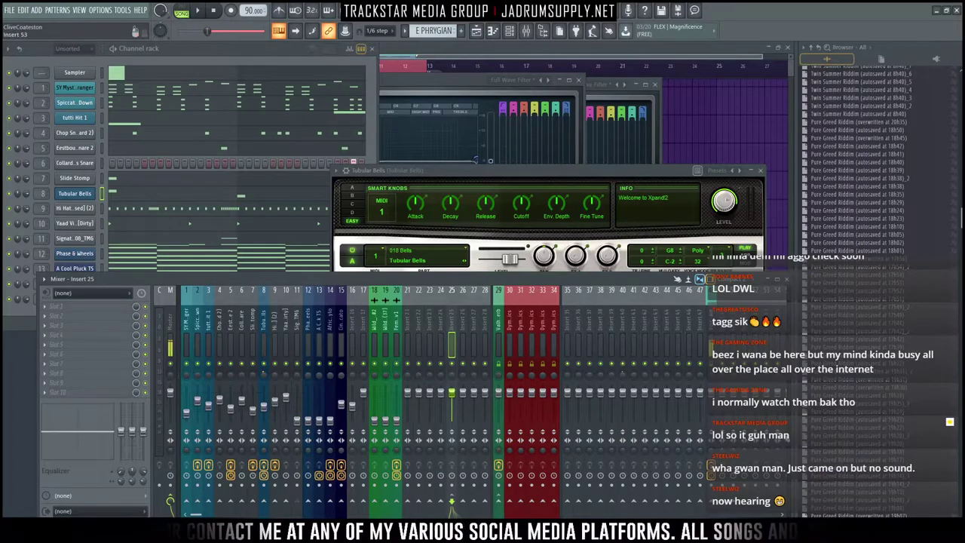
{"action": "scroll", "coordinate": [846, 254], "scroll_direction": "down", "scroll_amount": 15}
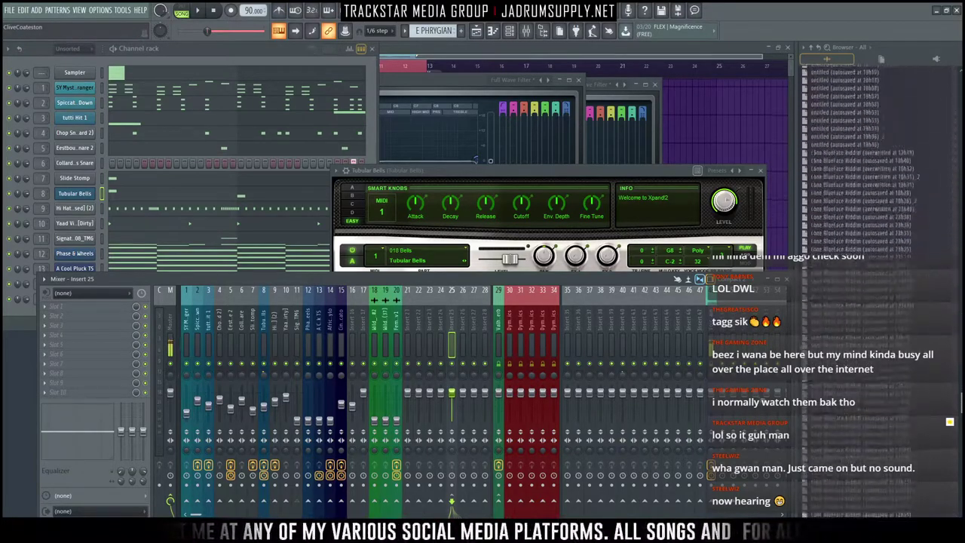
{"action": "scroll", "coordinate": [847, 389], "scroll_direction": "down", "scroll_amount": 15}
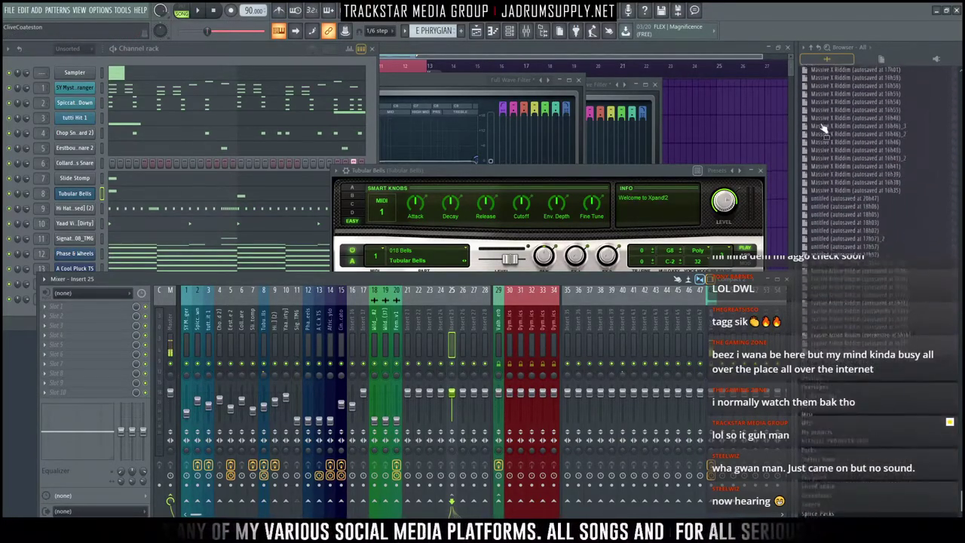
{"action": "left_click", "coordinate": [810, 49]}
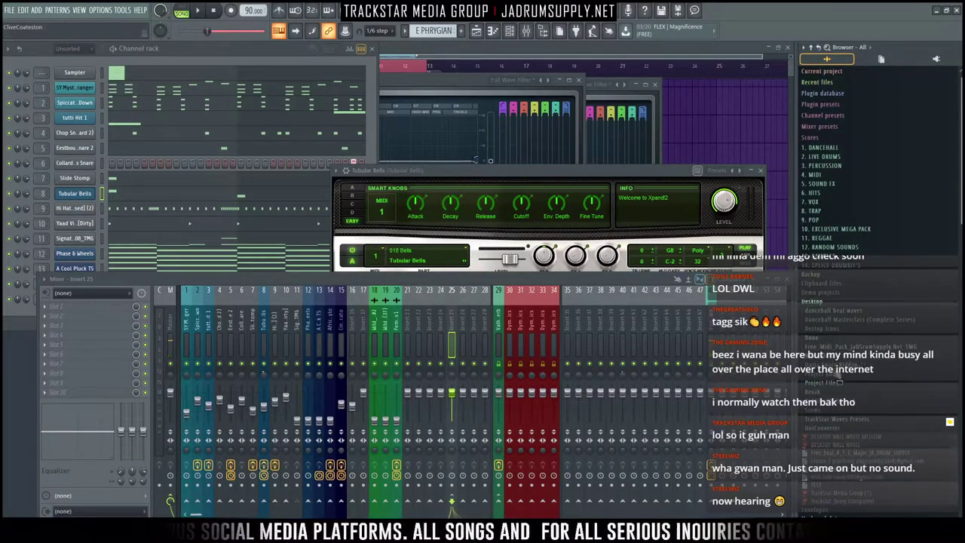
Step: Load the Bass Aux mixer preset from the finished riddim's Chopped project bones onto mixer track 25
{"action": "left_click", "coordinate": [818, 338]}
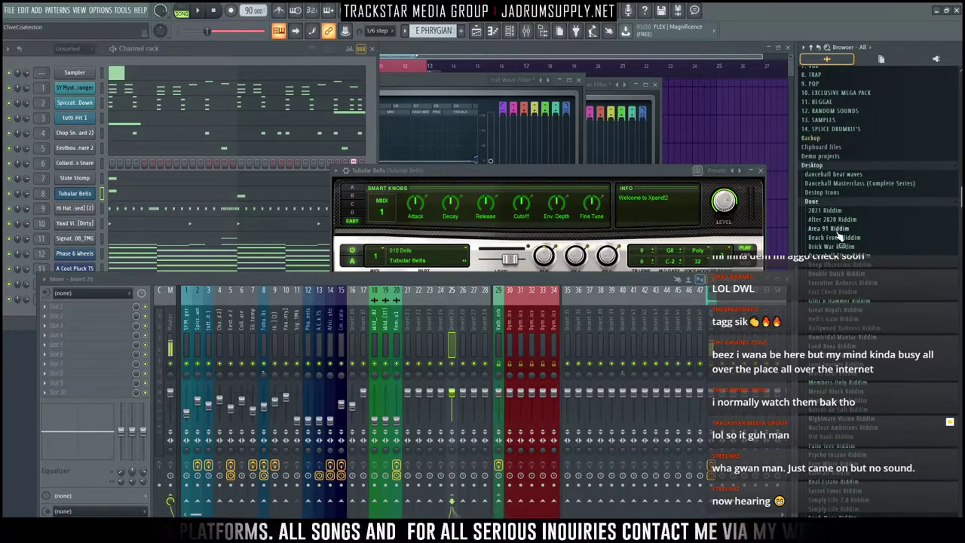
{"action": "left_click", "coordinate": [851, 283]}
{"action": "left_click", "coordinate": [844, 295]}
{"action": "left_click", "coordinate": [833, 302]}
{"action": "left_click", "coordinate": [857, 312]}
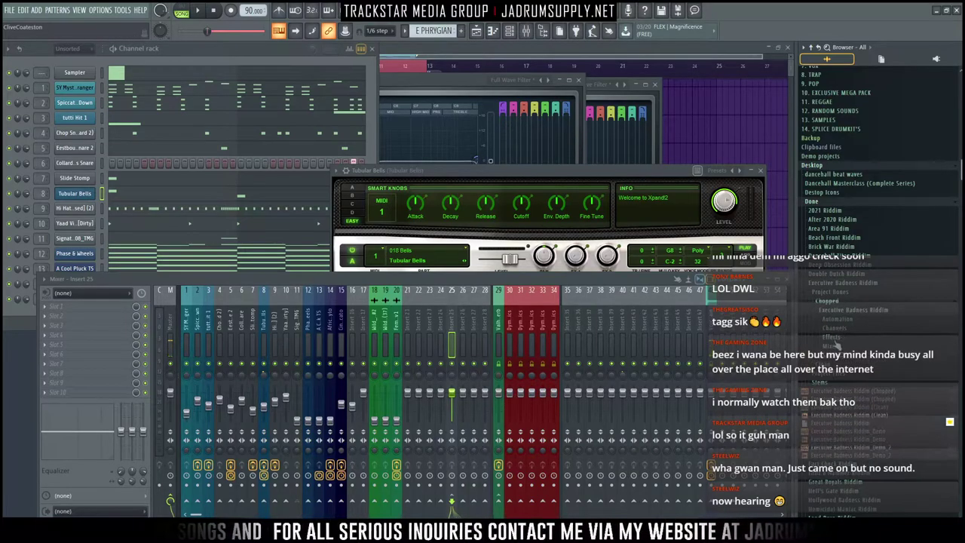
{"action": "left_click", "coordinate": [826, 346]}
{"action": "left_click_drag", "start_coordinate": [824, 243], "coordinate": [451, 341]}
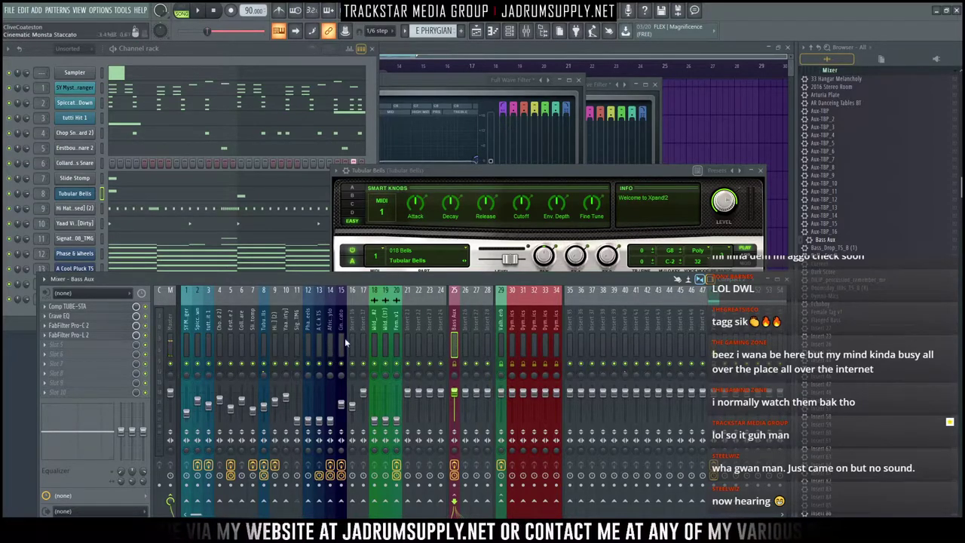
Step: Open FabFilter Pro-C 2 on the Bass Aux track and sidechain the Yaad Vibez_Kick_7 track to Bass Aux
{"action": "left_click", "coordinate": [102, 329]}
{"action": "left_click_drag", "start_coordinate": [487, 152], "coordinate": [512, 52]}
{"action": "left_click", "coordinate": [275, 344]}
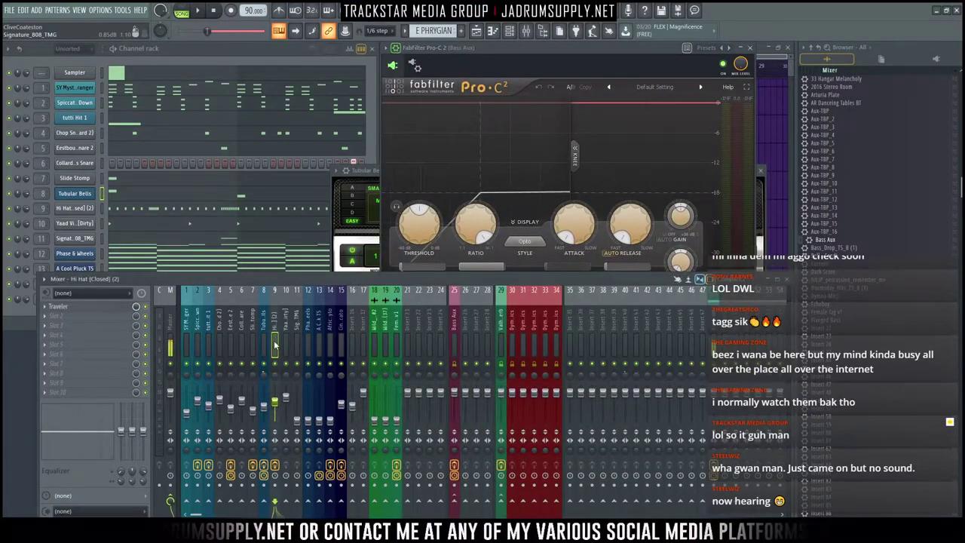
{"action": "left_click", "coordinate": [286, 344]}
{"action": "left_click", "coordinate": [455, 502]}
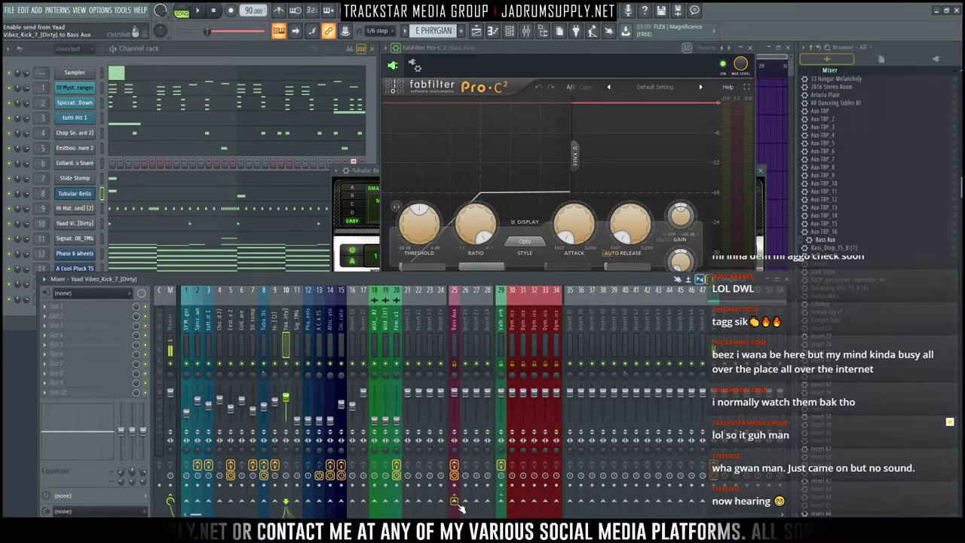
{"action": "right_click", "coordinate": [461, 507]}
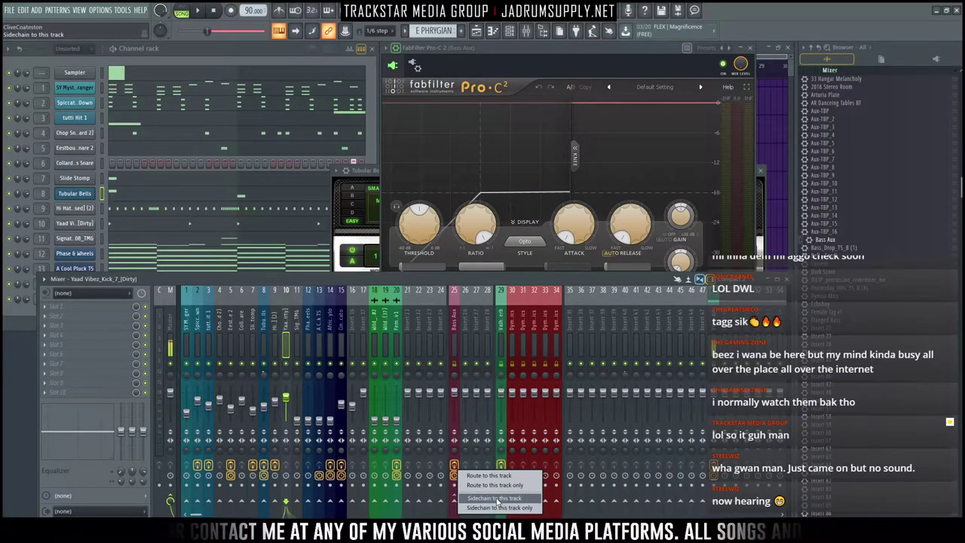
{"action": "left_click", "coordinate": [495, 498]}
Step: Assign Signature_808_TMG to Pro-C 2's Stereo Side Chain input and return to the compressor's interface
{"action": "left_click", "coordinate": [416, 67]}
{"action": "left_click", "coordinate": [427, 87]}
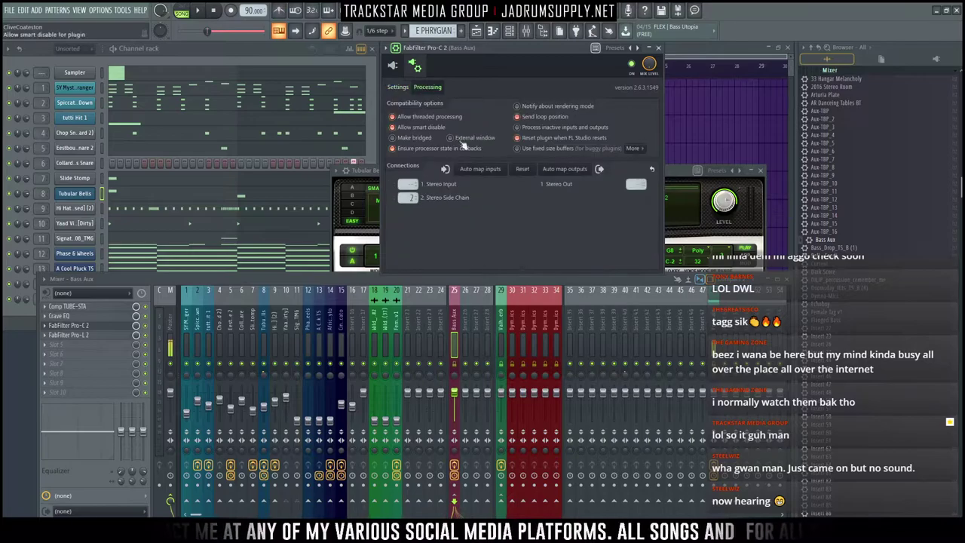
{"action": "left_click", "coordinate": [407, 198]}
{"action": "left_click", "coordinate": [481, 221]}
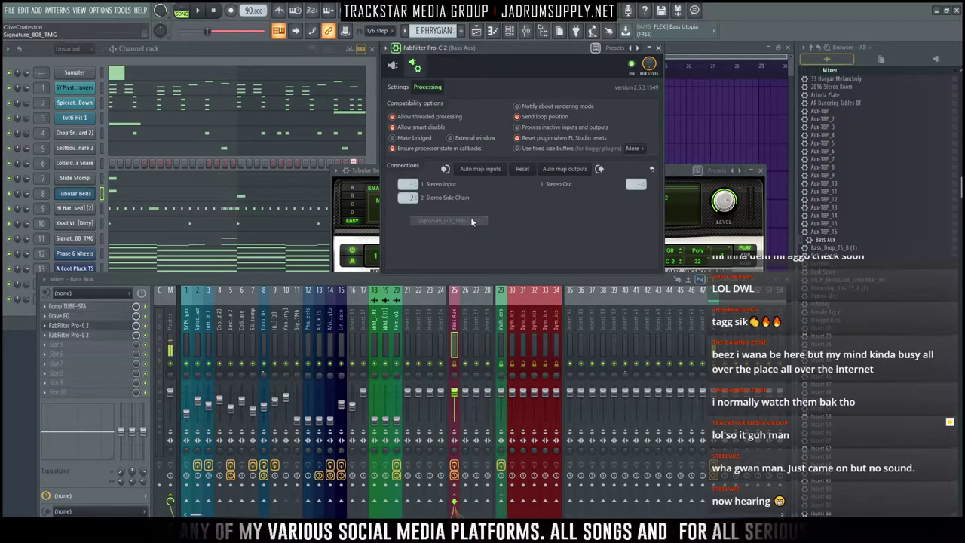
{"action": "left_click", "coordinate": [393, 66]}
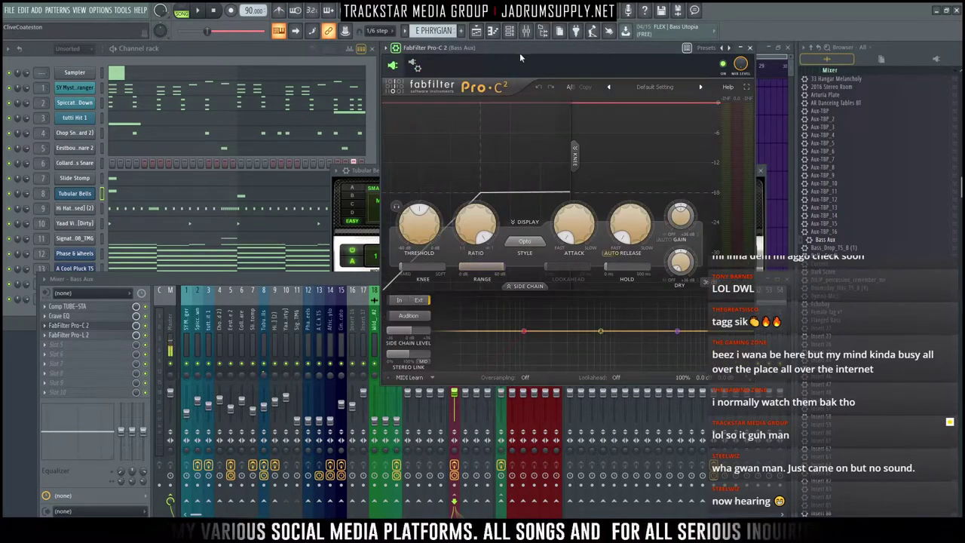
Step: Raise the Signature_808_TMG track's level and check the Bass Aux compressor's response during playback
{"action": "left_click_drag", "start_coordinate": [519, 54], "coordinate": [425, 54]}
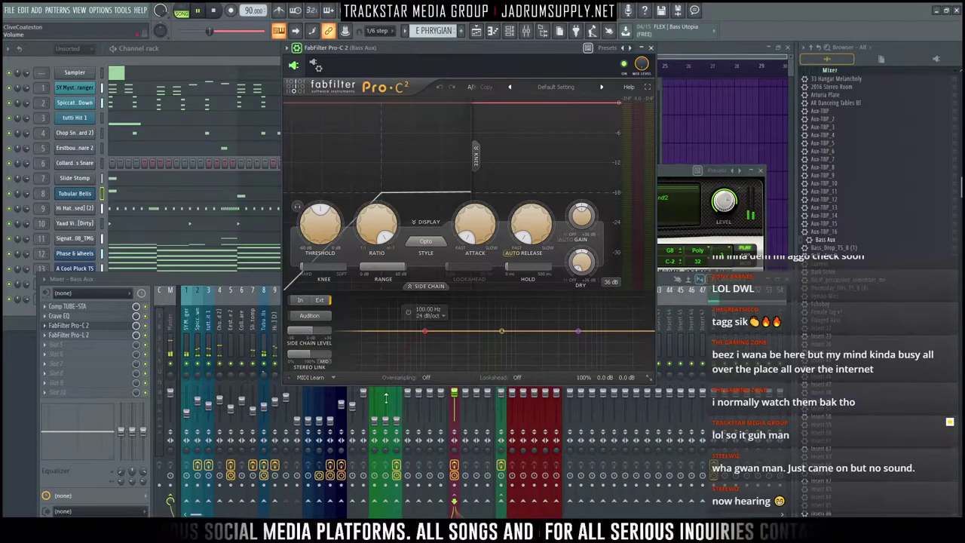
{"action": "left_click", "coordinate": [275, 335]}
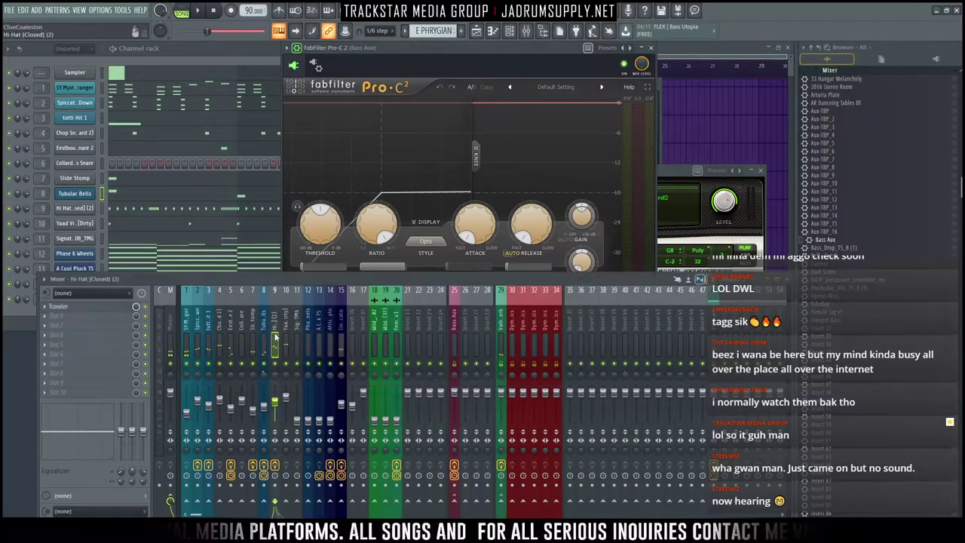
{"action": "left_click", "coordinate": [297, 421]}
{"action": "key", "text": "space"}
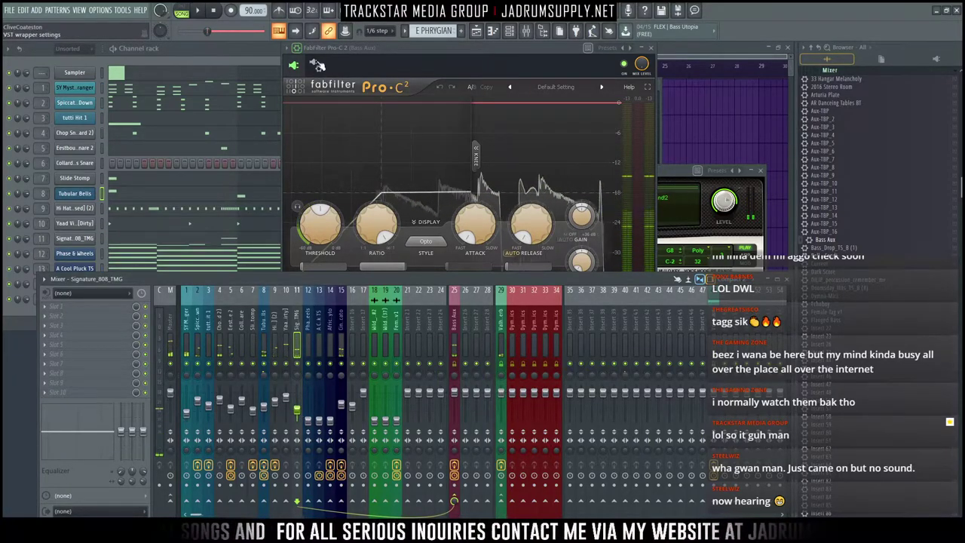
{"action": "left_click", "coordinate": [431, 132]}
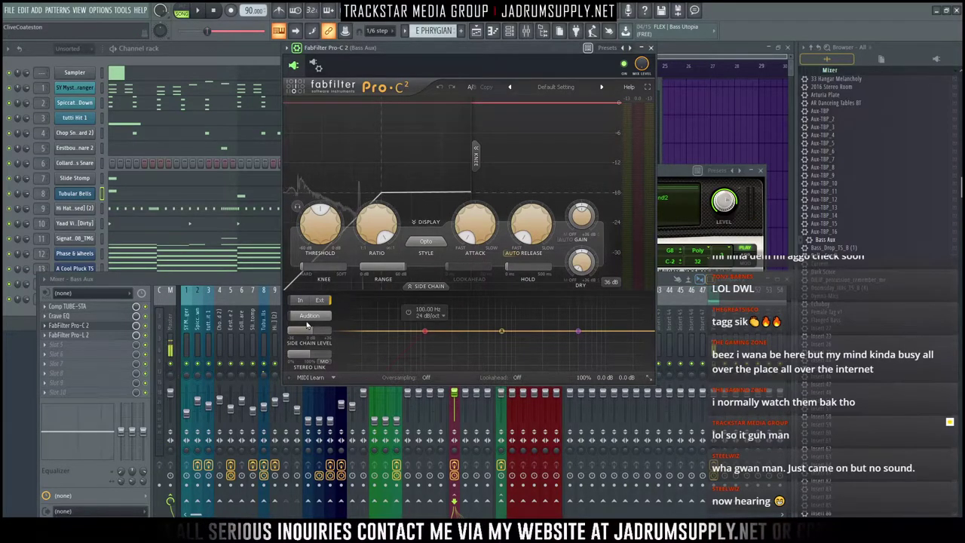
Step: Reassign Pro-C 2's Stereo Side Chain input on the Bass Aux track to index 1 and return to the compressor's interface
{"action": "left_click", "coordinate": [318, 66]}
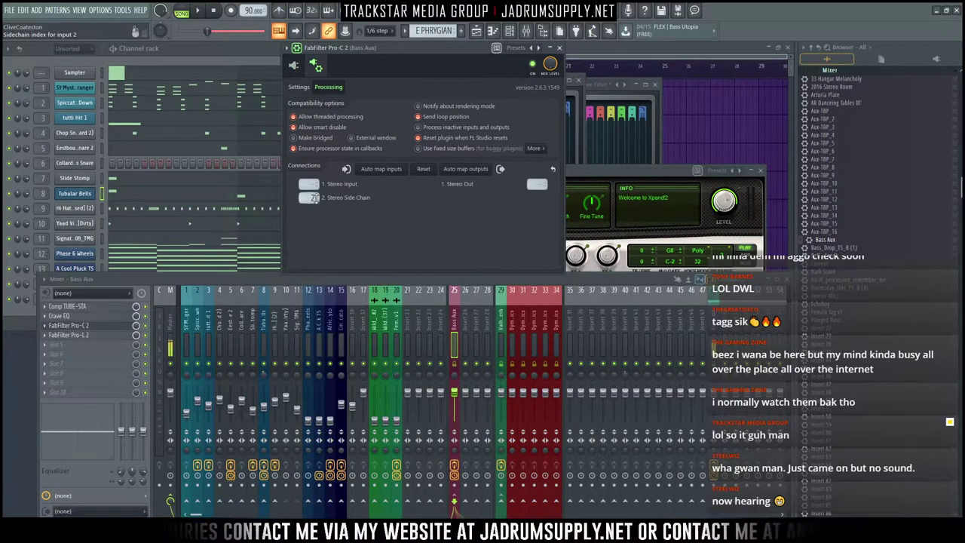
{"action": "left_click", "coordinate": [312, 198]}
{"action": "left_click", "coordinate": [363, 213]}
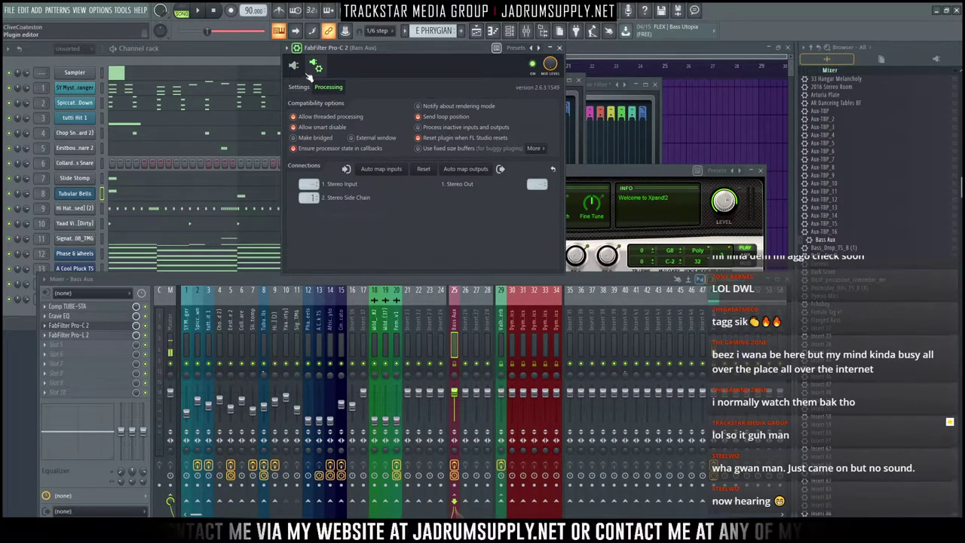
{"action": "left_click", "coordinate": [305, 72]}
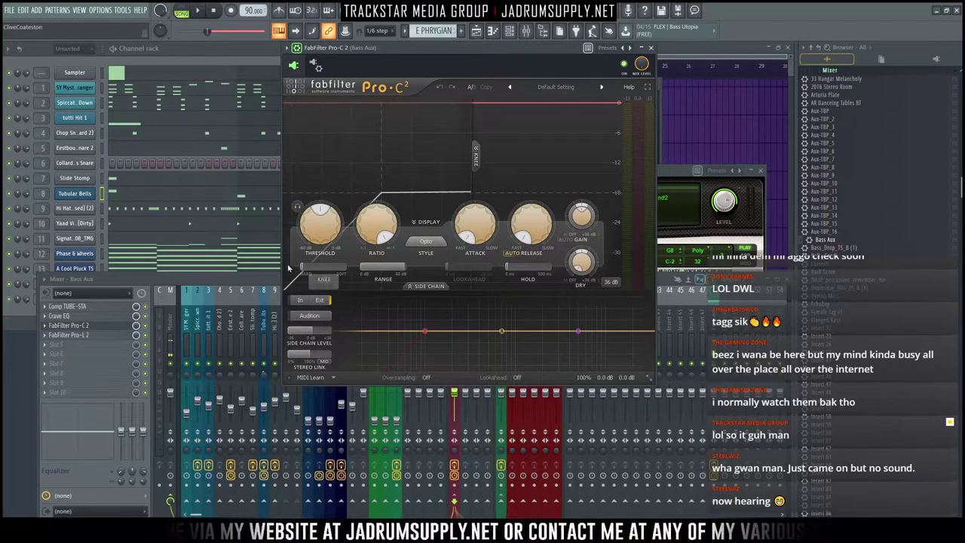
Step: Play the beat and check how the Bass Aux compressor responds to the kick
{"action": "key", "text": "space"}
{"action": "left_click", "coordinate": [268, 283]}
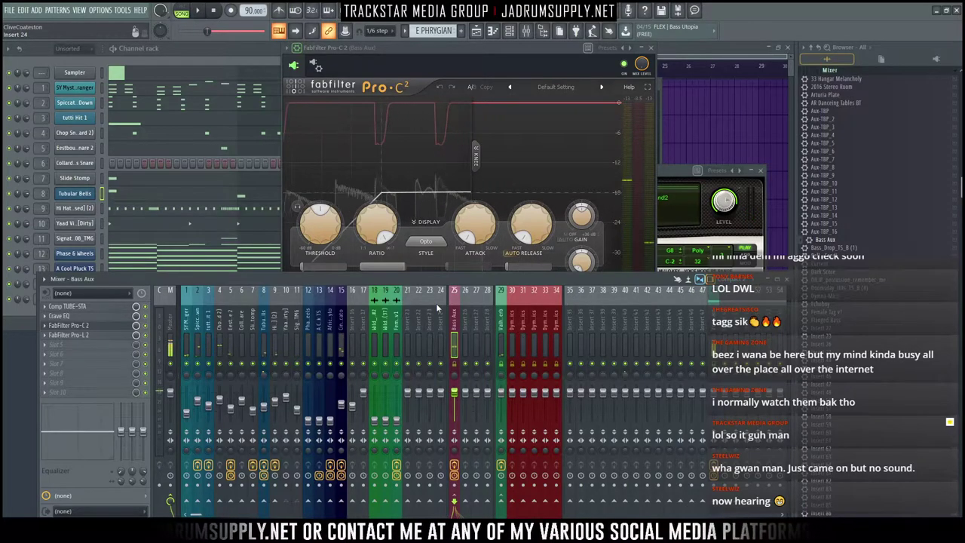
{"action": "left_click", "coordinate": [427, 132]}
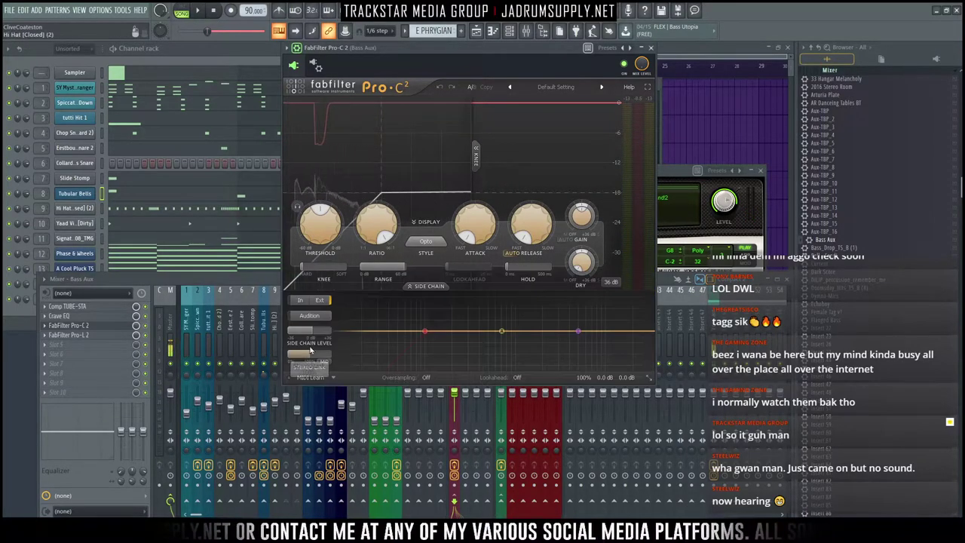
{"action": "mouse_move", "coordinate": [313, 331]}
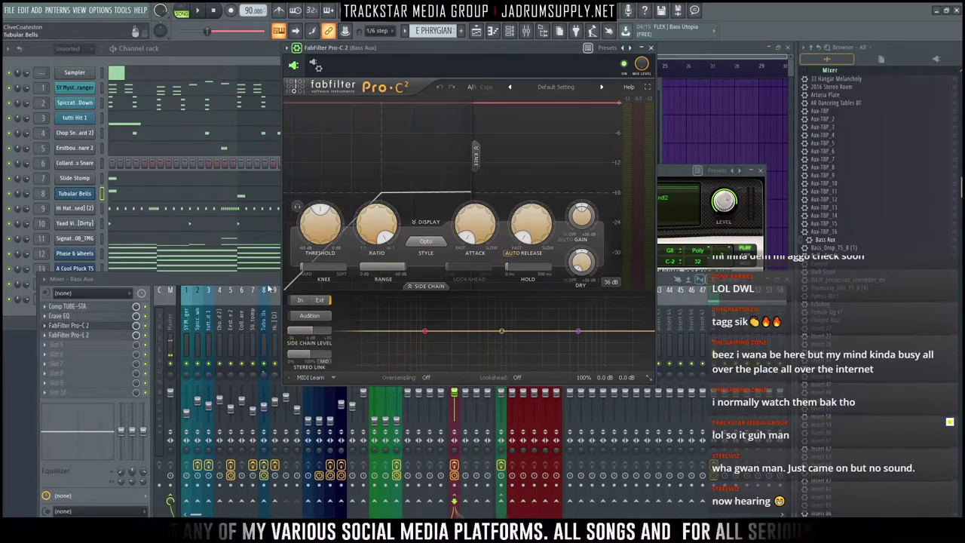
{"action": "left_click", "coordinate": [269, 288]}
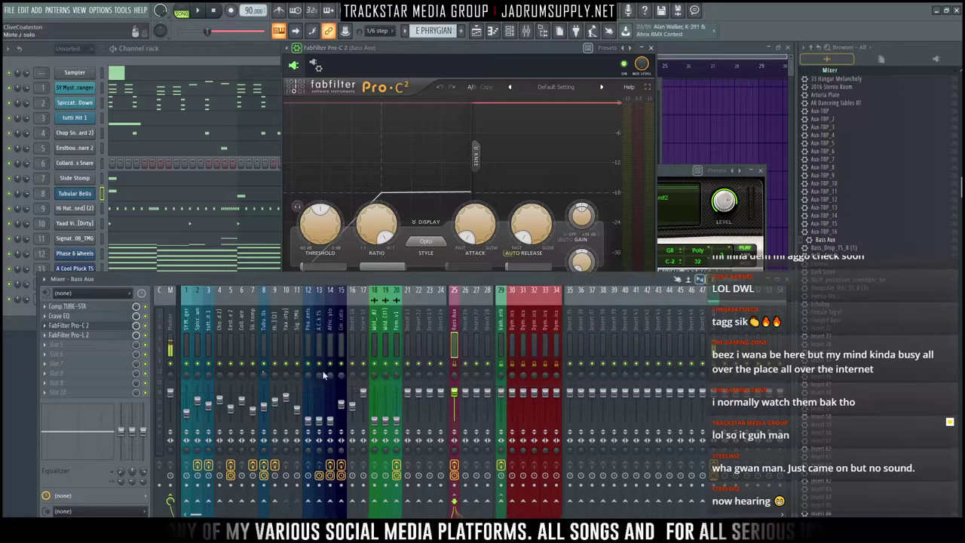
Step: Set the Signature_808_TMG track's level to about 66% (-8.3 dB) during playback
{"action": "key", "text": "space"}
{"action": "left_click", "coordinate": [301, 414]}
{"action": "left_click_drag", "start_coordinate": [297, 405], "coordinate": [298, 406]}
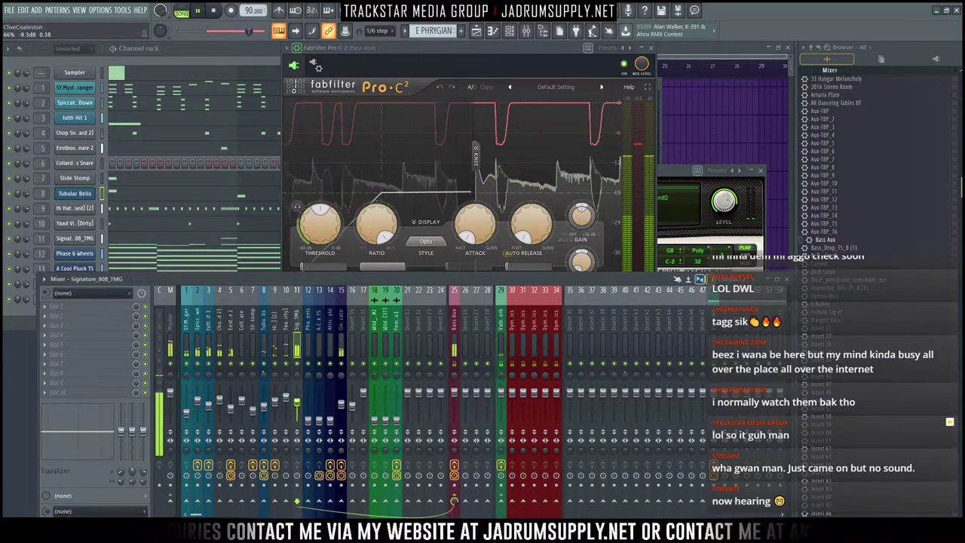
Step: Send the Cinematic Monsta Staccato track to Valhalla Verb at a reduced send level
{"action": "left_click", "coordinate": [346, 407]}
{"action": "left_click", "coordinate": [503, 503]}
{"action": "key", "text": "space"}
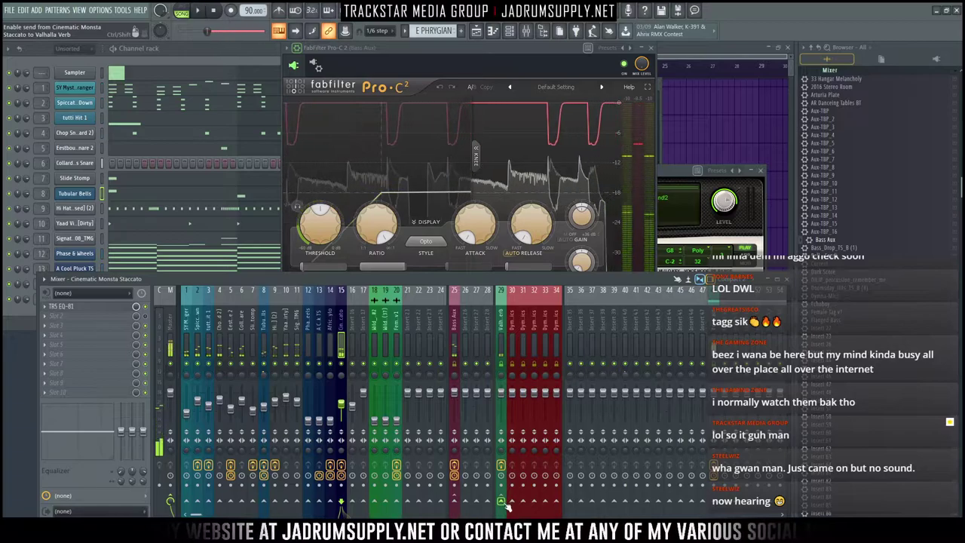
{"action": "left_click_drag", "start_coordinate": [504, 502], "coordinate": [504, 516]}
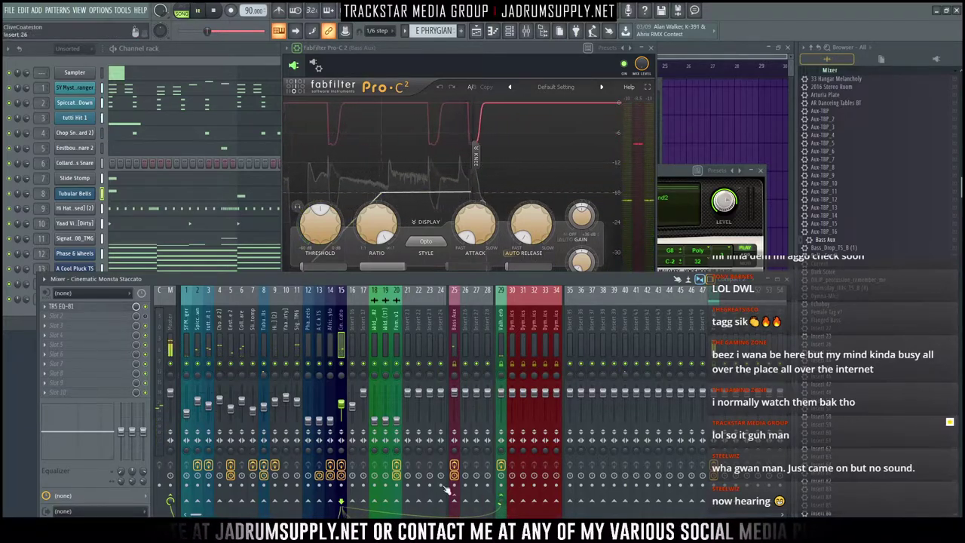
Step: Send the Spiccato Strings Up + Down track to Valhalla Verb at a reduced send level
{"action": "left_click", "coordinate": [201, 359]}
{"action": "left_click", "coordinate": [502, 503]}
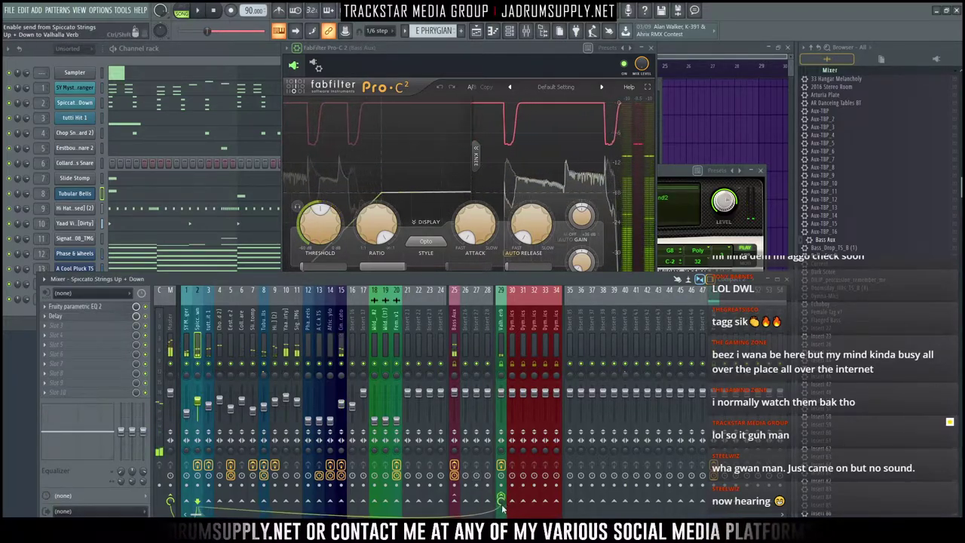
{"action": "key", "text": "space"}
{"action": "left_click_drag", "start_coordinate": [502, 503], "coordinate": [503, 519]}
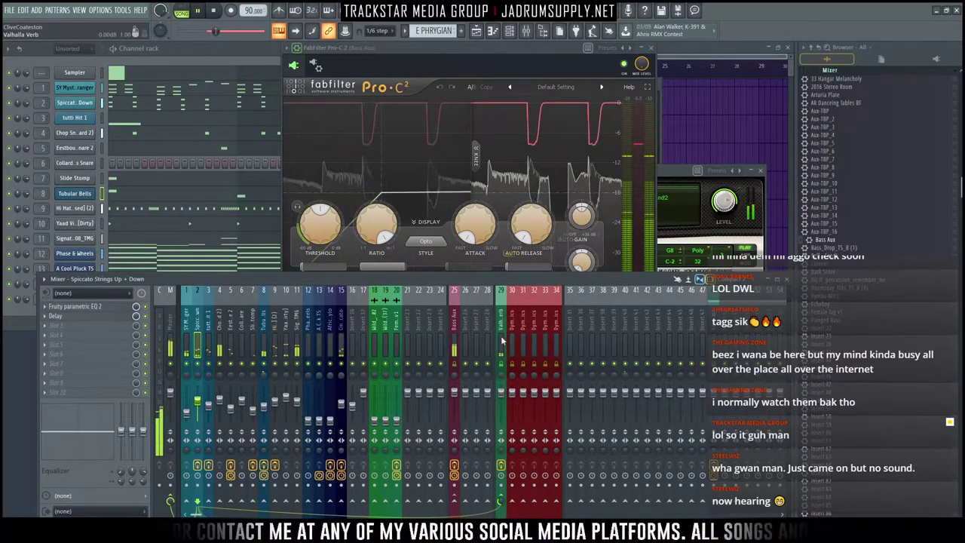
Step: Load the Arturia Plate mixer preset onto mixer track 30, beside Valhalla Verb
{"action": "left_click_drag", "start_coordinate": [830, 94], "coordinate": [511, 348]}
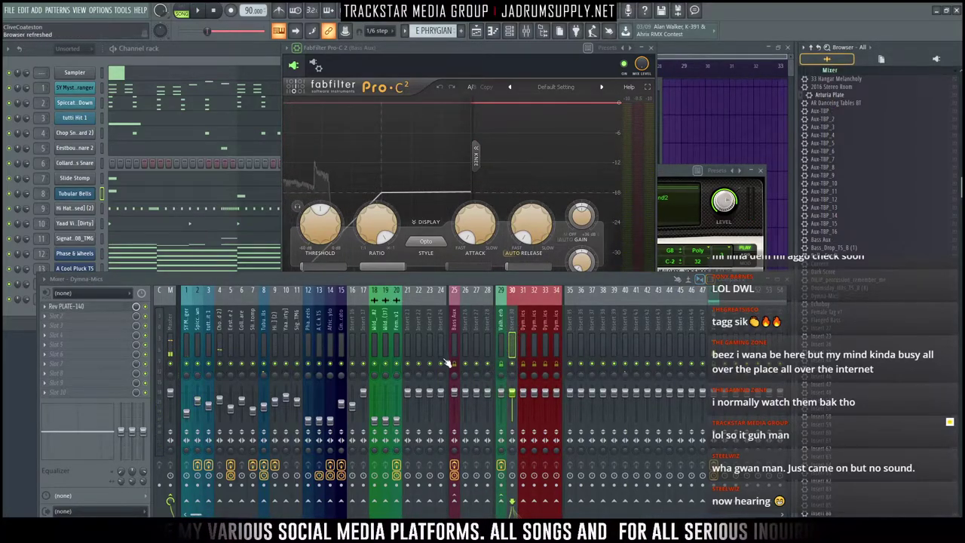
{"action": "right_click", "coordinate": [511, 353]}
{"action": "left_click", "coordinate": [540, 435]}
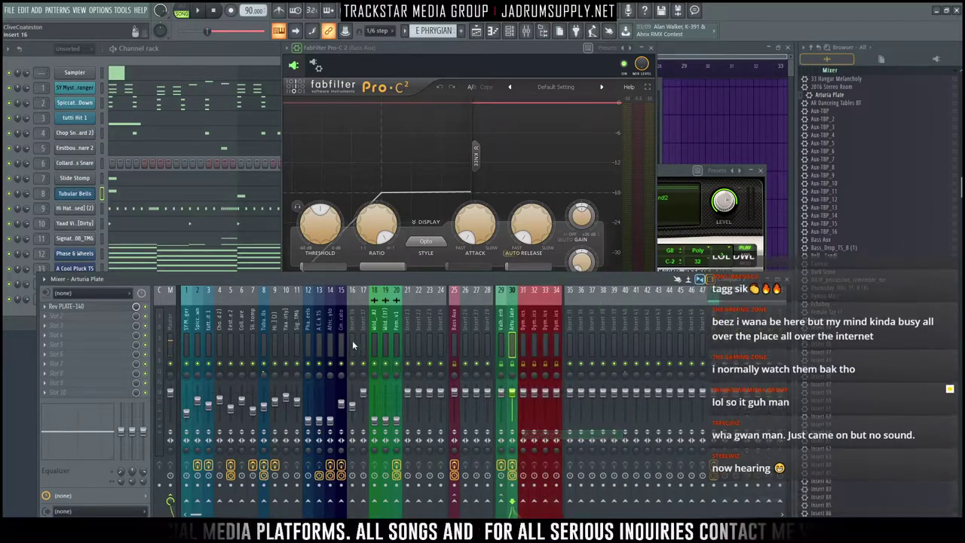
Step: Send the Cinematic Monsta Staccato and Spiccato Strings Up + Down tracks to Arturia Plate at reduced send levels
{"action": "left_click", "coordinate": [337, 331]}
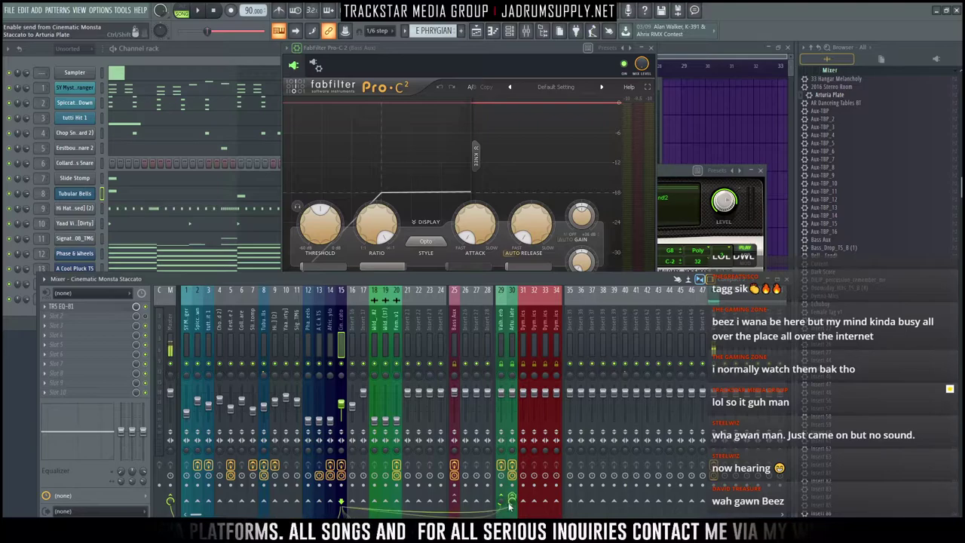
{"action": "key", "text": "space"}
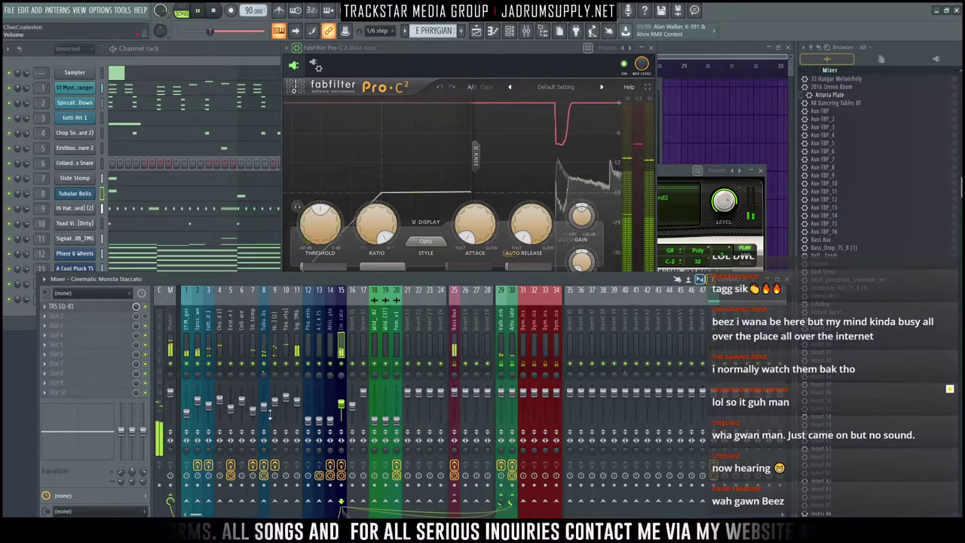
{"action": "left_click", "coordinate": [199, 351]}
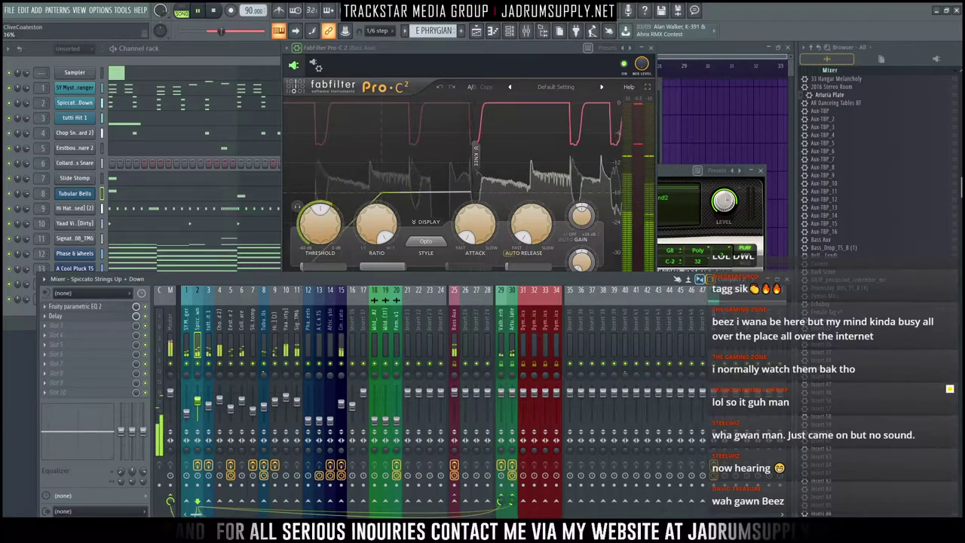
{"action": "left_click", "coordinate": [341, 405]}
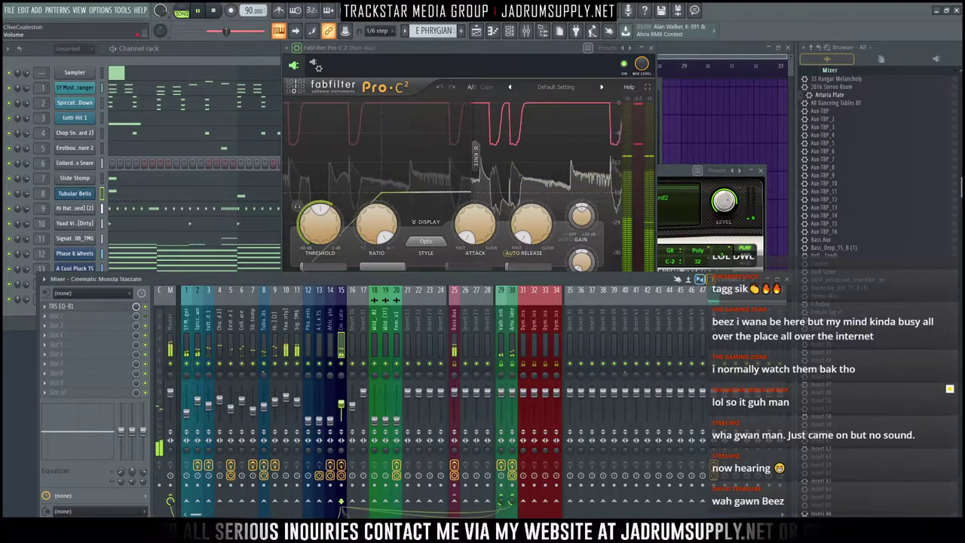
Step: Raise the Phase & Wheels track's level while the beat plays
{"action": "left_click", "coordinate": [307, 347]}
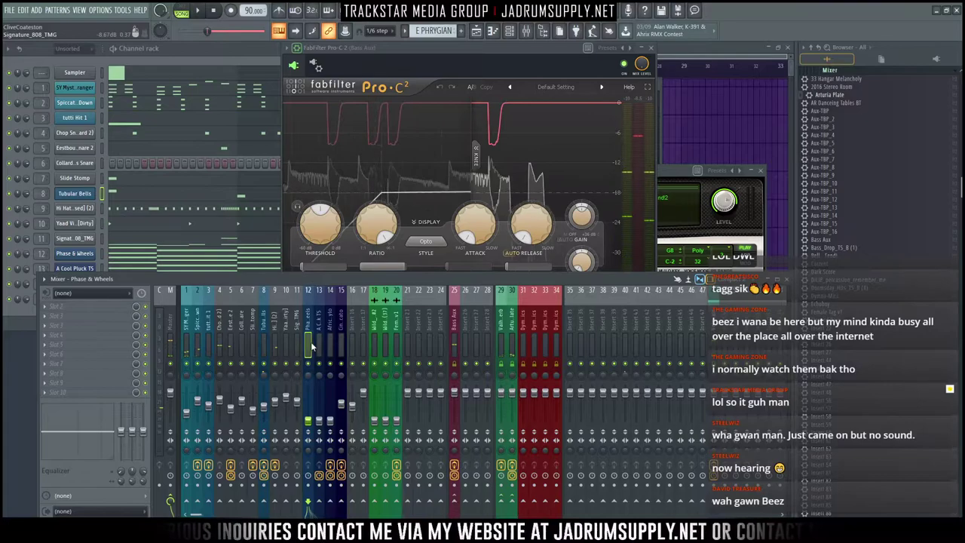
{"action": "key", "text": "space"}
{"action": "left_click_drag", "start_coordinate": [308, 422], "coordinate": [308, 414]}
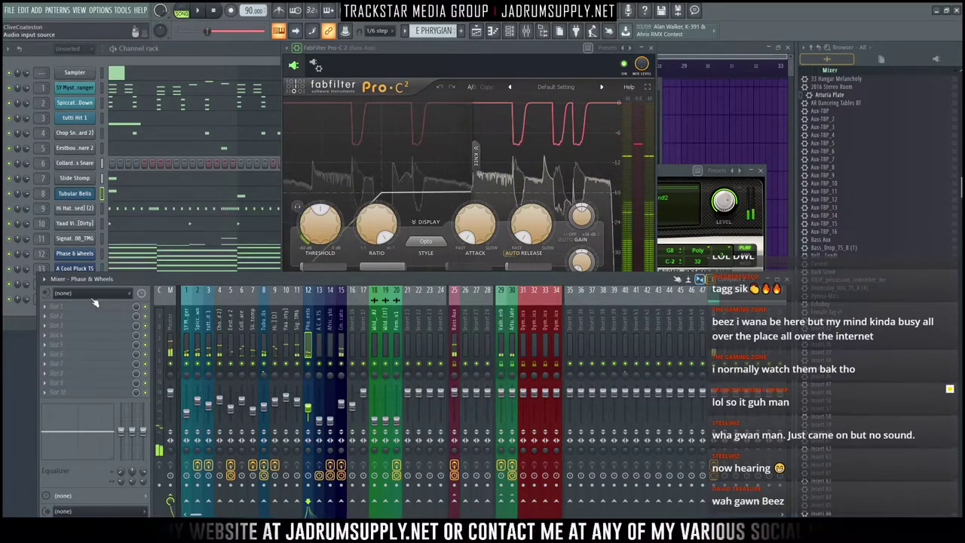
Step: Add Fruity Parametric EQ 2 to the first effect slot of the Phase & Wheels track
{"action": "left_click", "coordinate": [97, 309]}
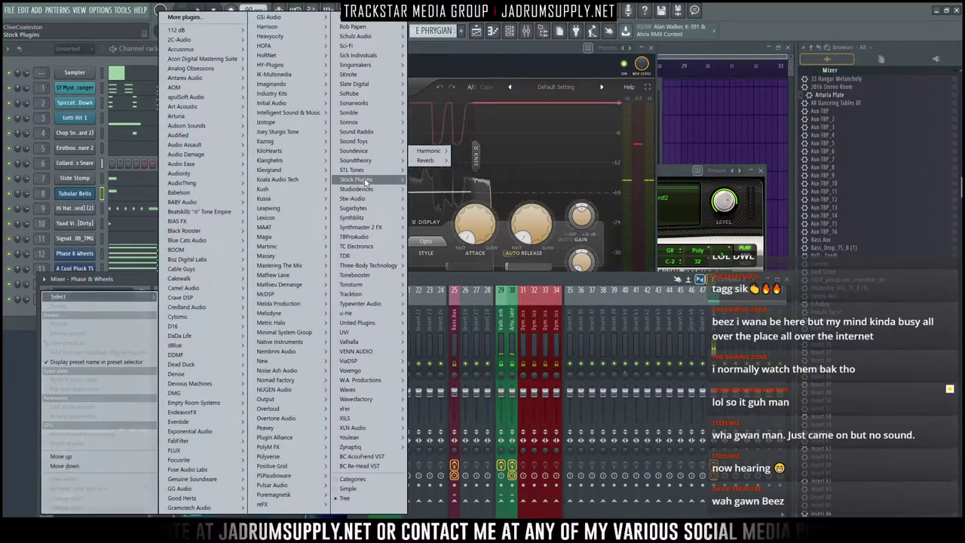
{"action": "mouse_move", "coordinate": [362, 180]}
{"action": "mouse_move", "coordinate": [436, 190]}
{"action": "left_click", "coordinate": [498, 190]}
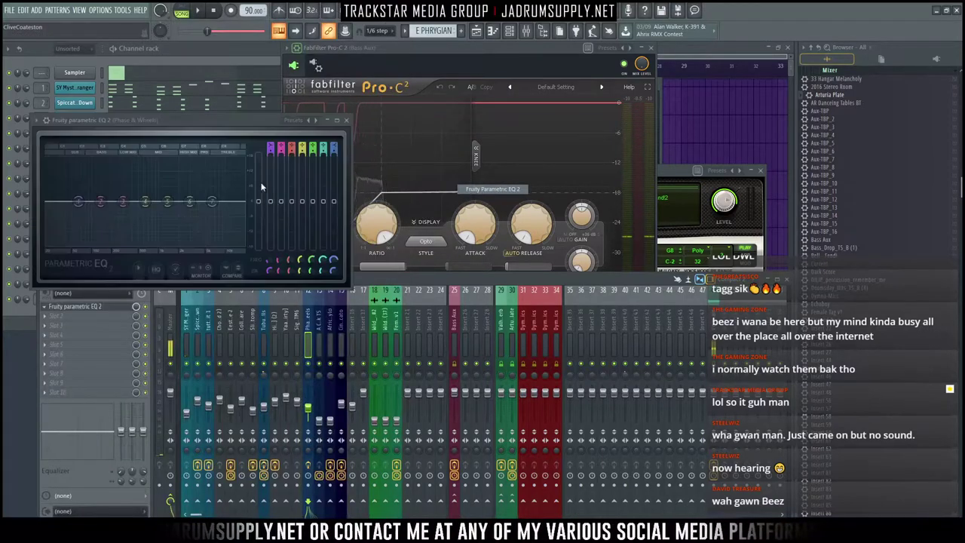
Step: Apply the Full Wave Filter preset to the Phase & Wheels EQ and raise the band 1 high-pass cutoff above 100 Hz
{"action": "left_click", "coordinate": [294, 120]}
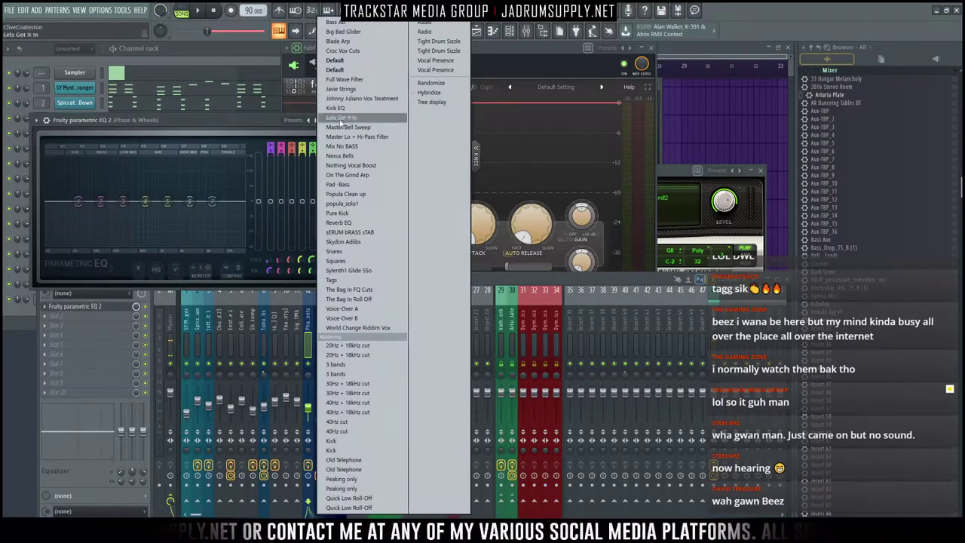
{"action": "left_click", "coordinate": [334, 127]}
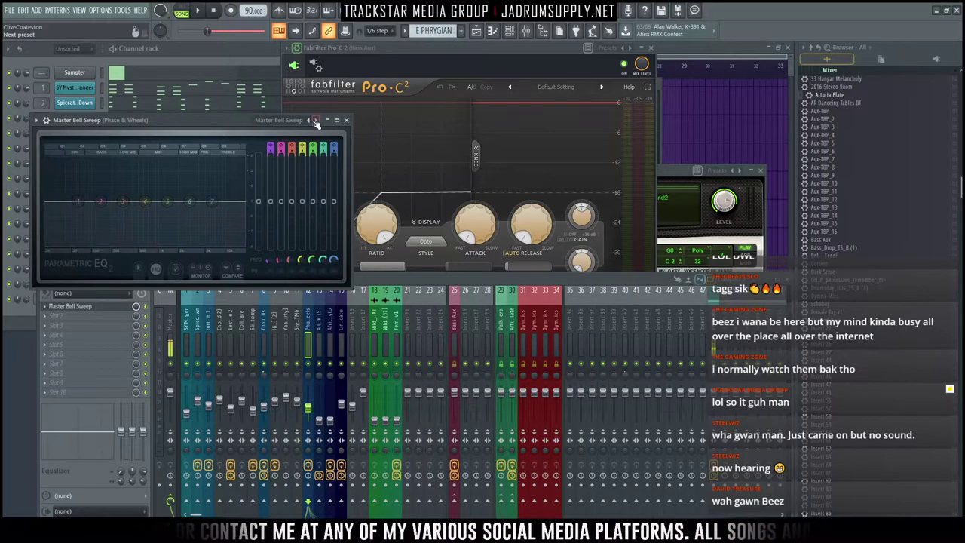
{"action": "left_click", "coordinate": [315, 121]}
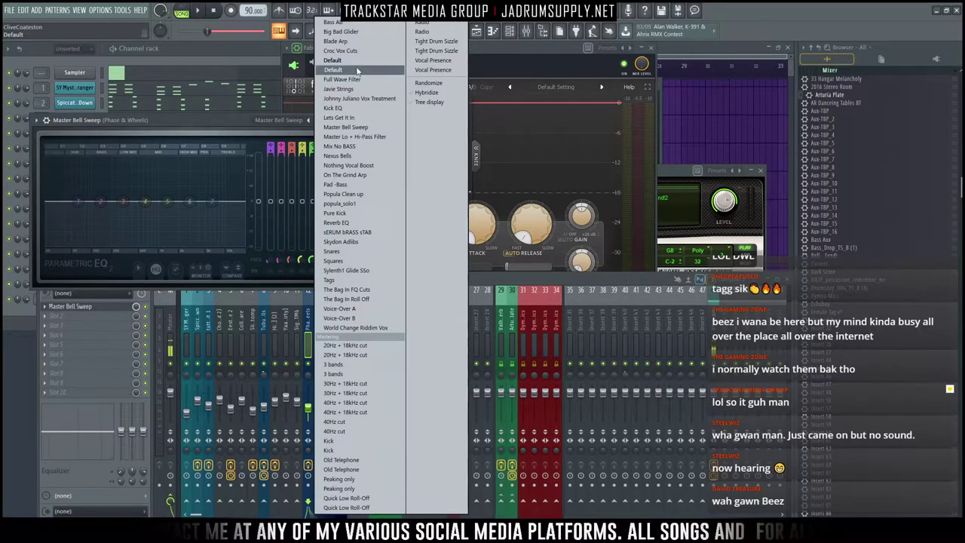
{"action": "left_click", "coordinate": [359, 79]}
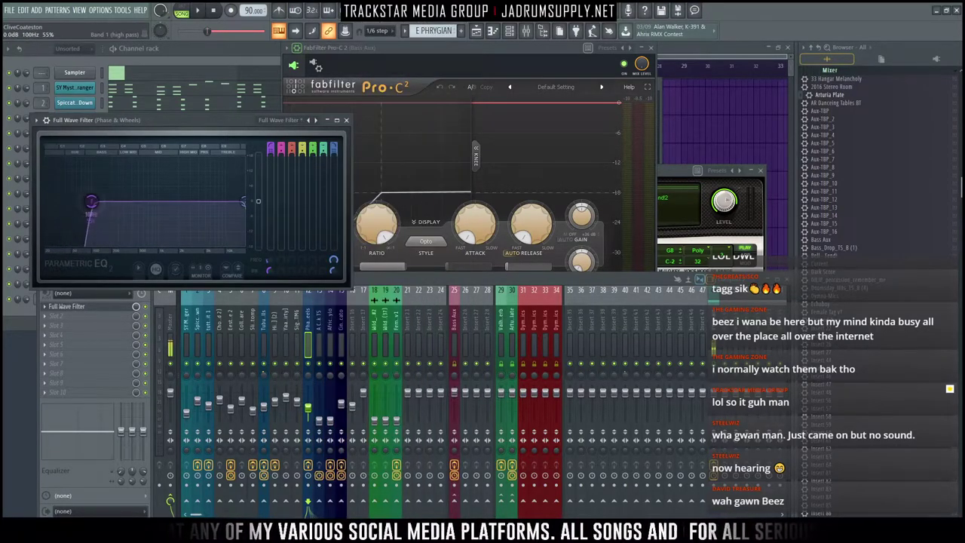
{"action": "left_click_drag", "start_coordinate": [104, 201], "coordinate": [118, 202]}
Step: Lower the Phase & Wheels track's level slightly while listening to the filtered sound in the mix
{"action": "key", "text": "space"}
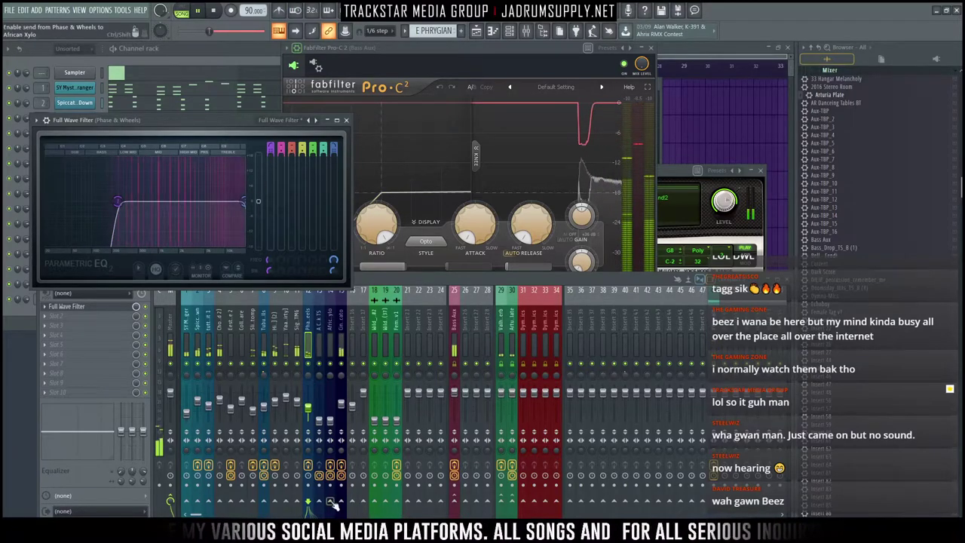
{"action": "left_click_drag", "start_coordinate": [308, 408], "coordinate": [309, 410]}
{"action": "key", "text": "space"}
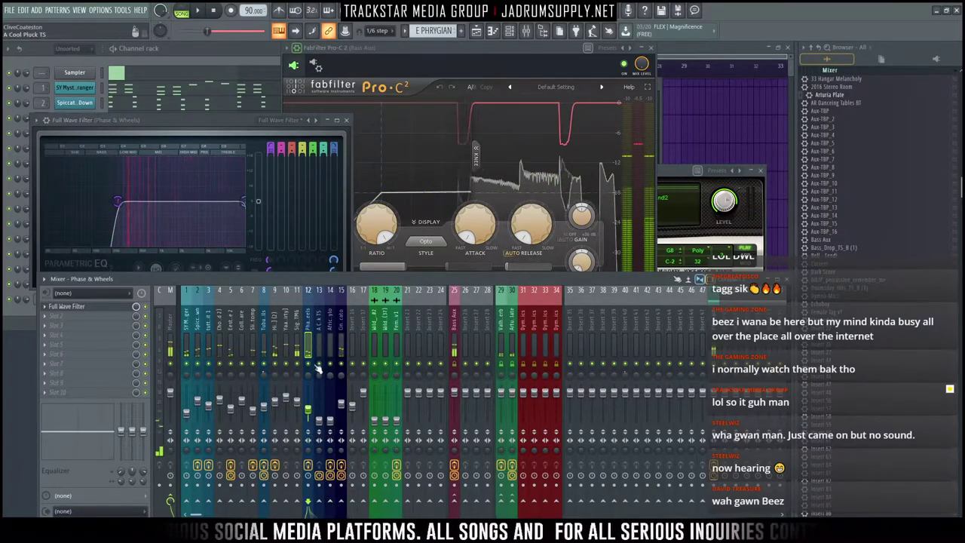
Step: Solo the Phase & Wheels track, send it to Arturia Plate, and audition the reverb before ending the solo
{"action": "right_click", "coordinate": [309, 364]}
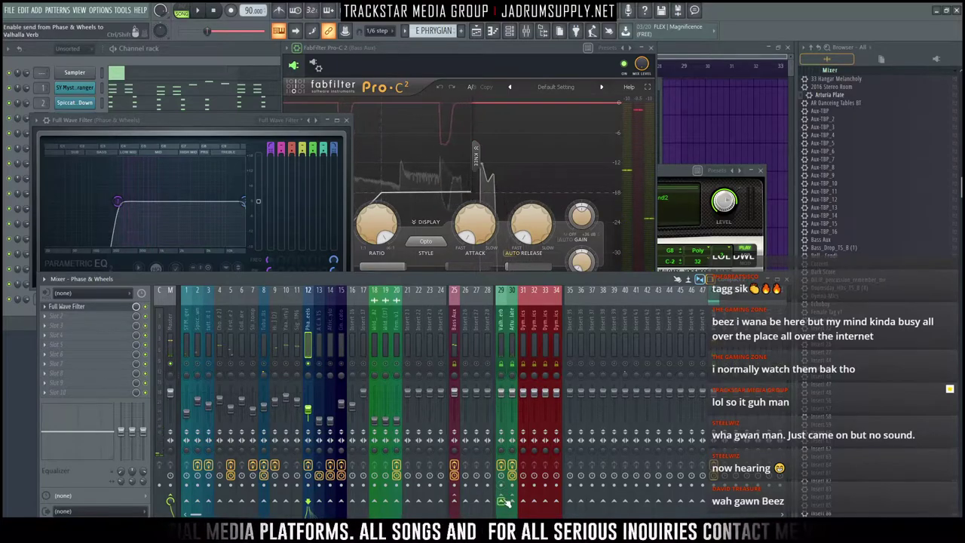
{"action": "key", "text": "space"}
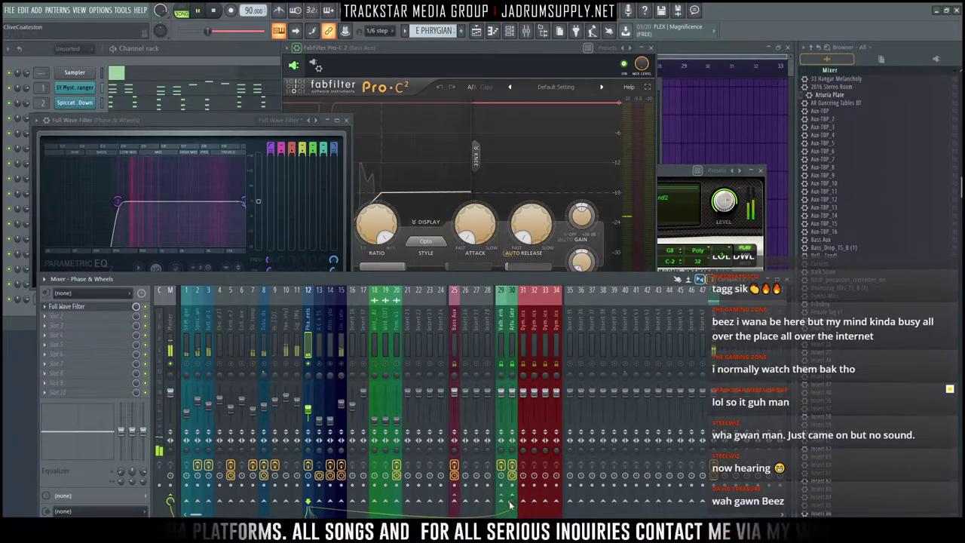
{"action": "key", "text": "space"}
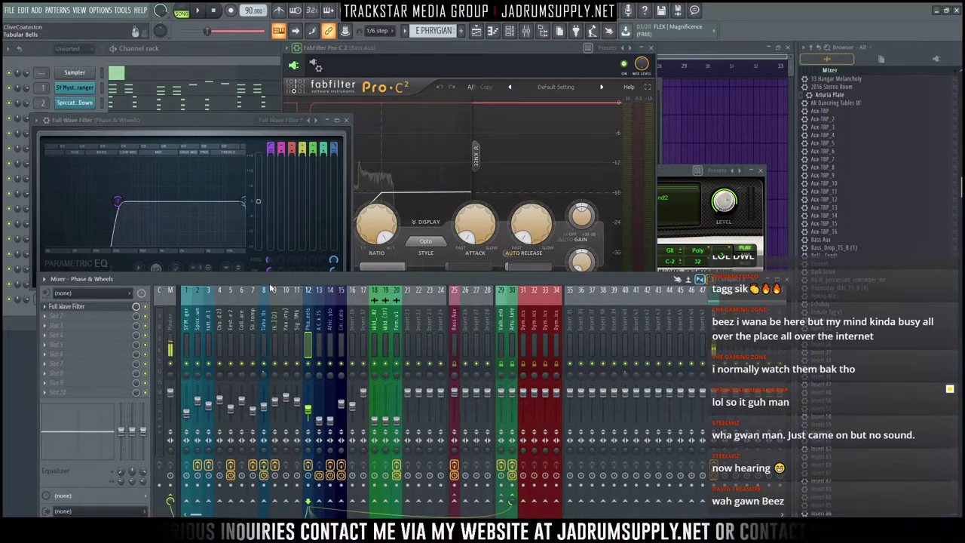
Step: Play the beat, raise the A Cool Pluck TS track's level, and trim it back slightly by ear
{"action": "key", "text": "space"}
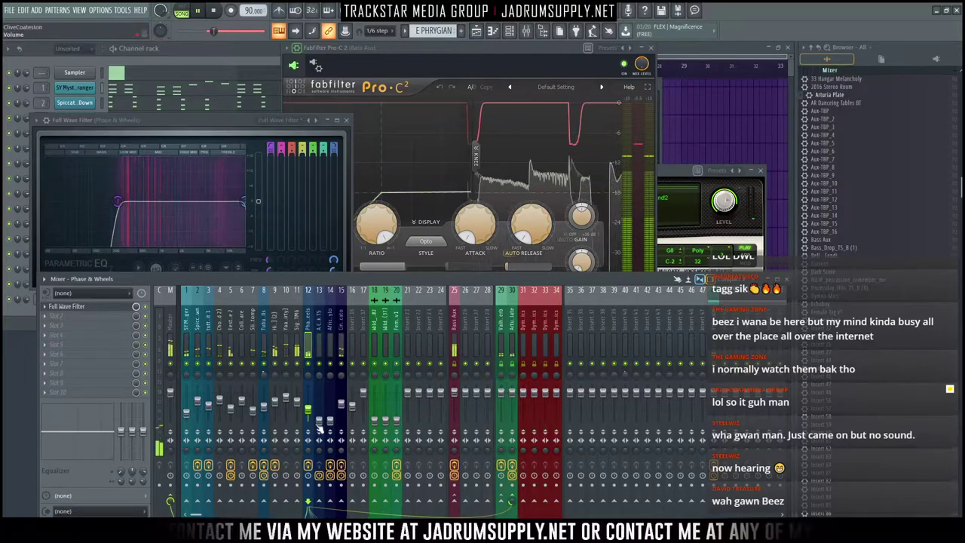
{"action": "left_click_drag", "start_coordinate": [319, 422], "coordinate": [319, 408]}
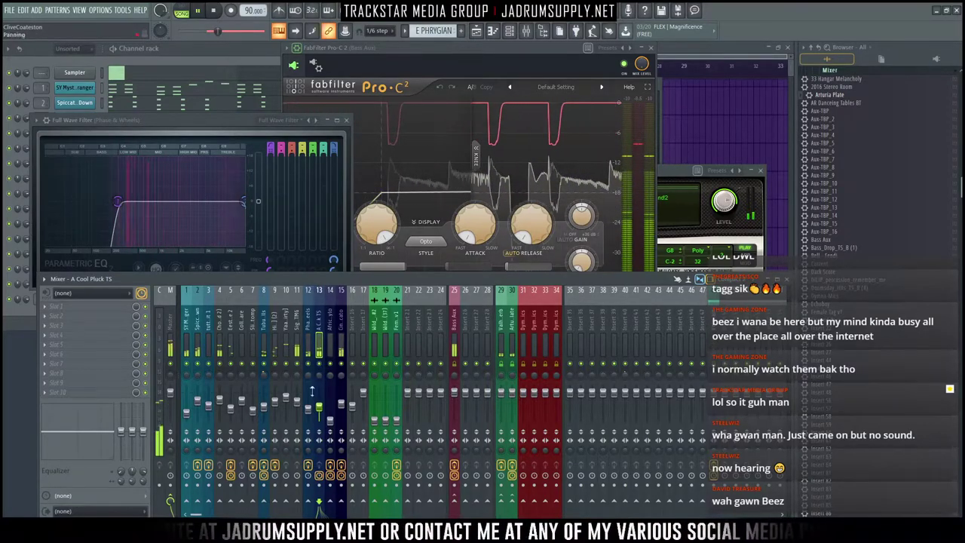
{"action": "left_click_drag", "start_coordinate": [321, 409], "coordinate": [321, 412]}
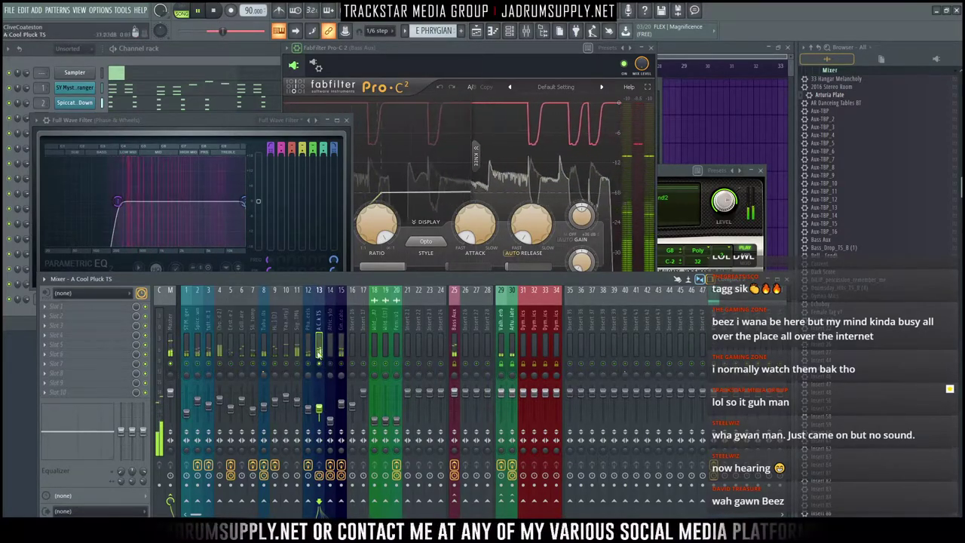
Step: Add PanMan to the first effect slot of A Cool Pluck TS and load the Ball Bounce Panner preset from Rhythmic Pans
{"action": "left_click", "coordinate": [87, 333]}
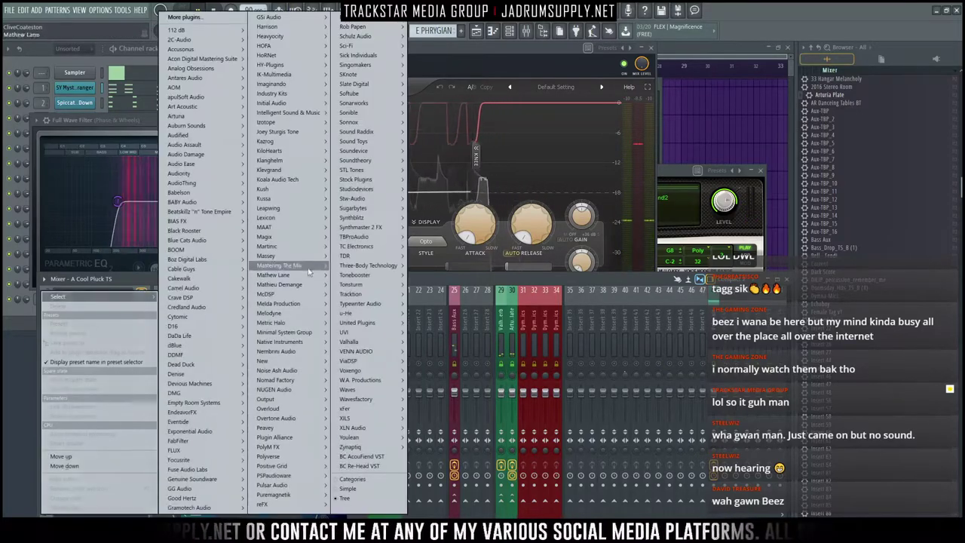
{"action": "mouse_move", "coordinate": [363, 141]}
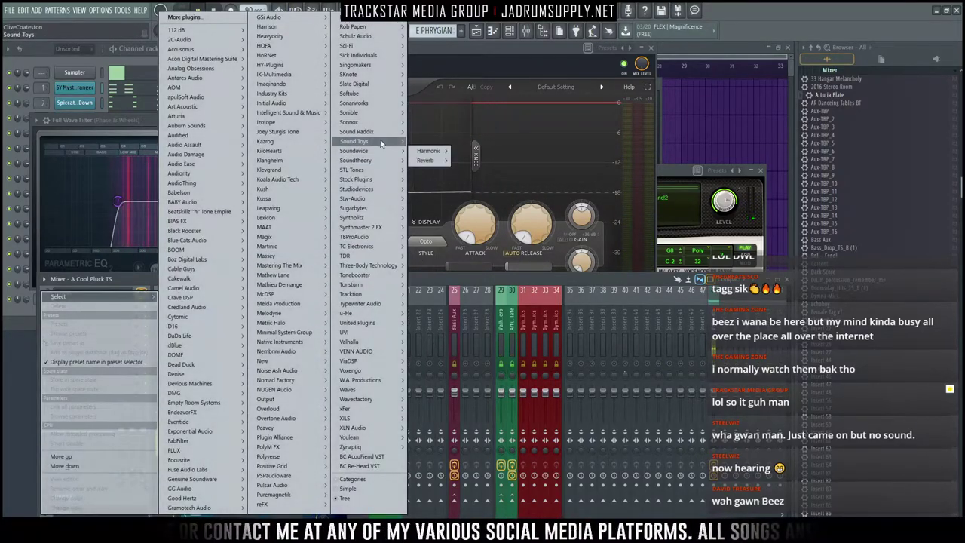
{"action": "mouse_move", "coordinate": [435, 192]}
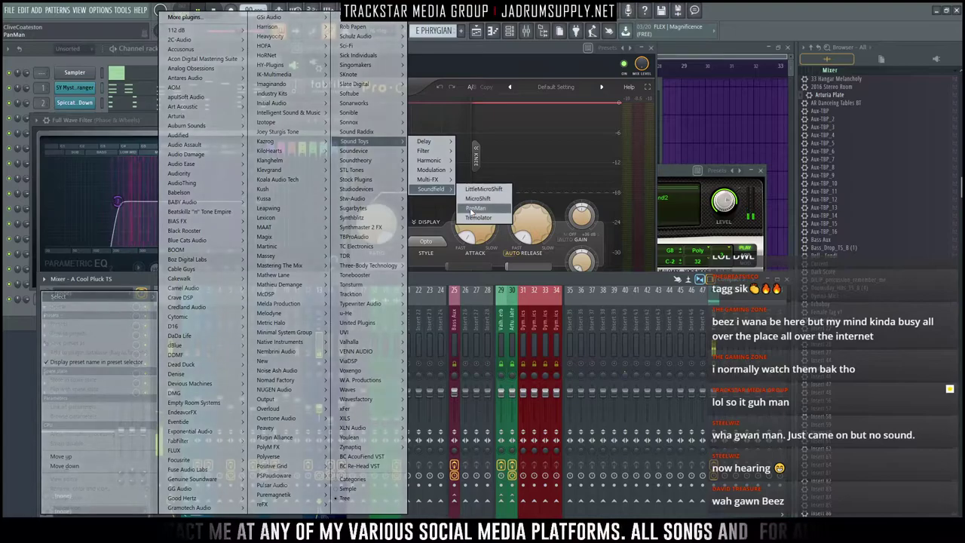
{"action": "left_click", "coordinate": [475, 207]}
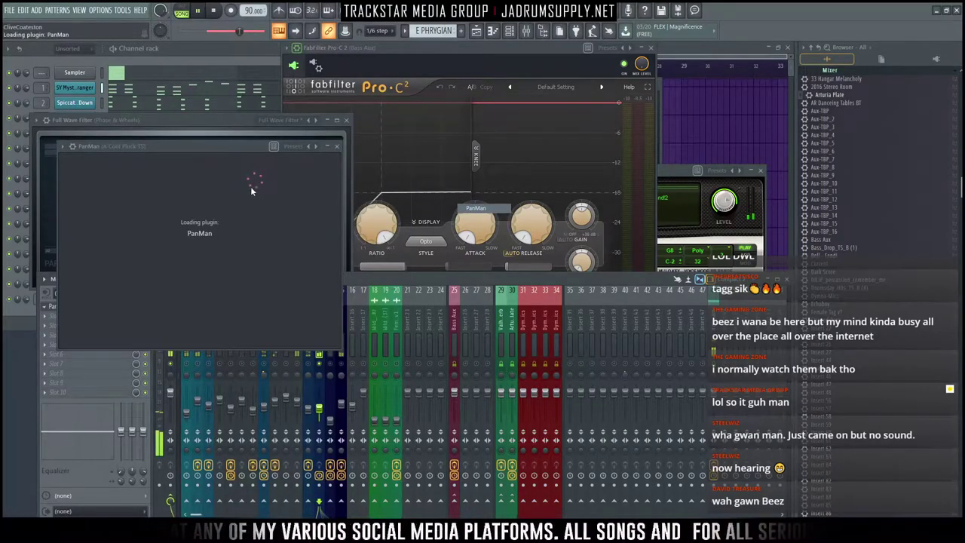
{"action": "left_click", "coordinate": [113, 161]}
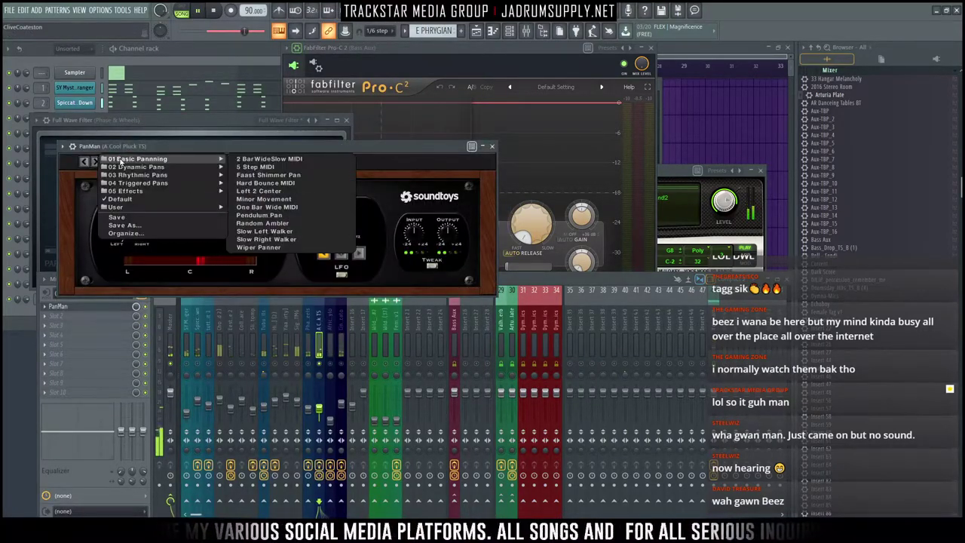
{"action": "mouse_move", "coordinate": [169, 178]}
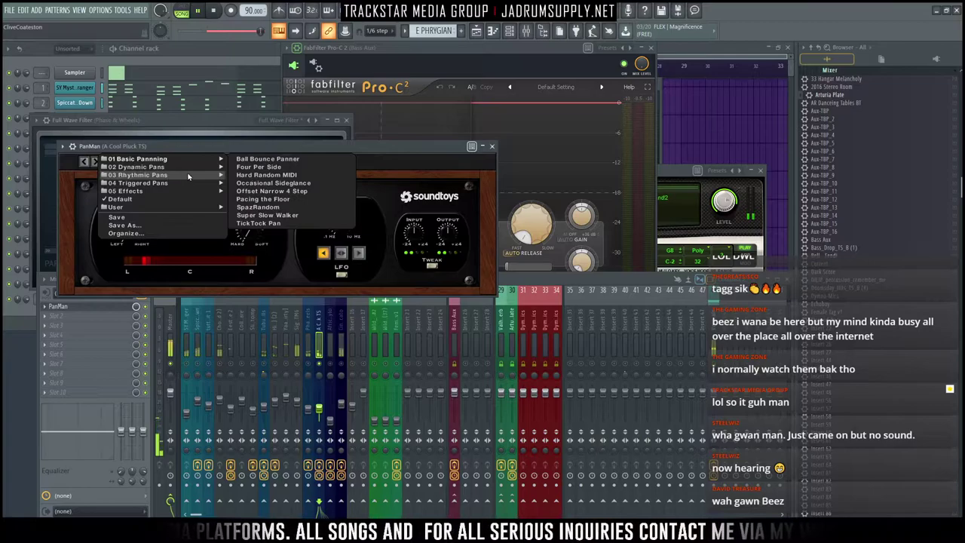
{"action": "left_click", "coordinate": [278, 161]}
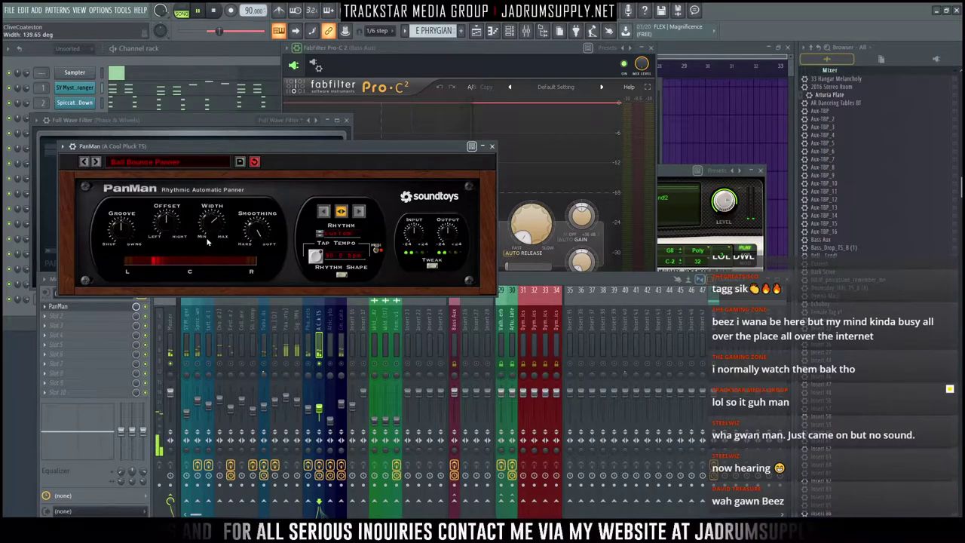
{"action": "left_click_drag", "start_coordinate": [320, 150], "coordinate": [621, 127]}
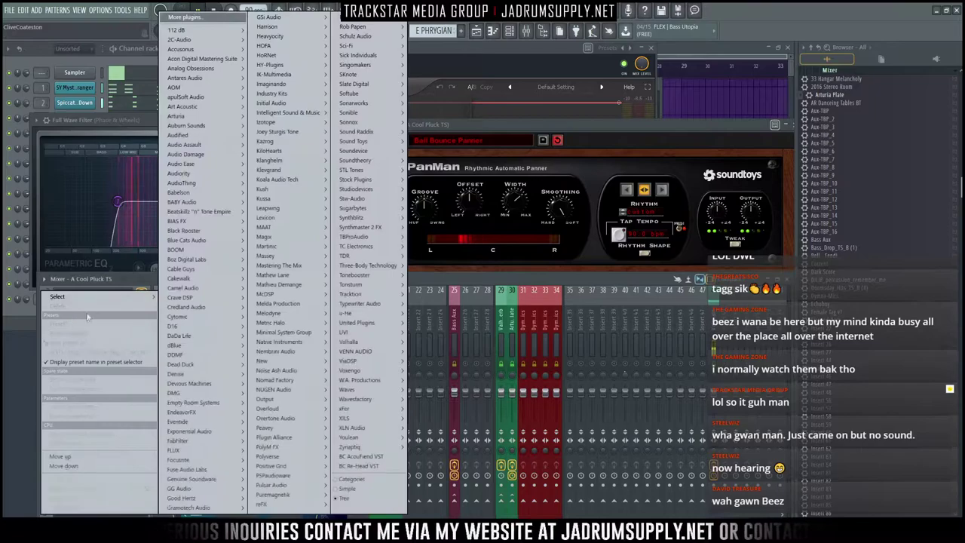
Step: Add Tremolator to the second effect slot of A Cool Pluck TS and place its window clear of PanMan
{"action": "left_click", "coordinate": [75, 315]}
{"action": "mouse_move", "coordinate": [354, 141]}
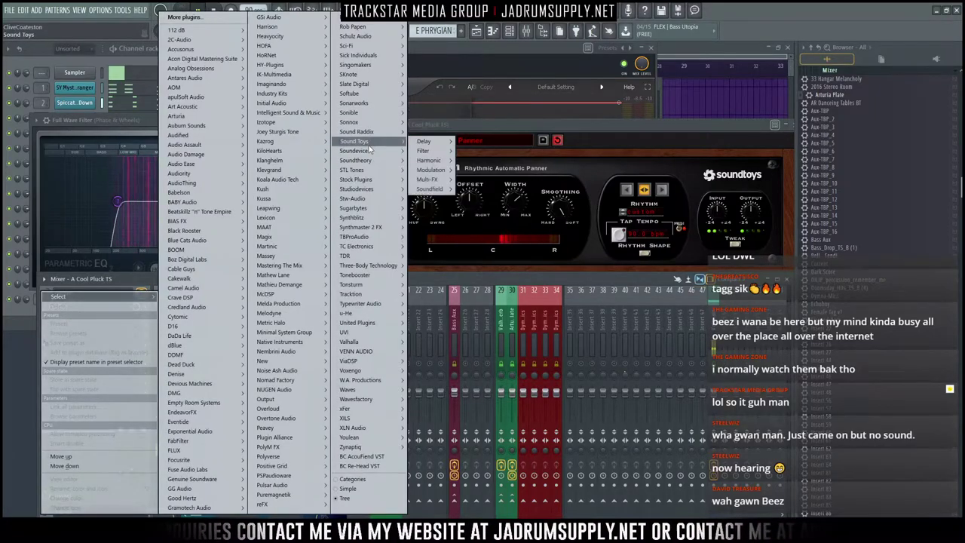
{"action": "mouse_move", "coordinate": [429, 173]}
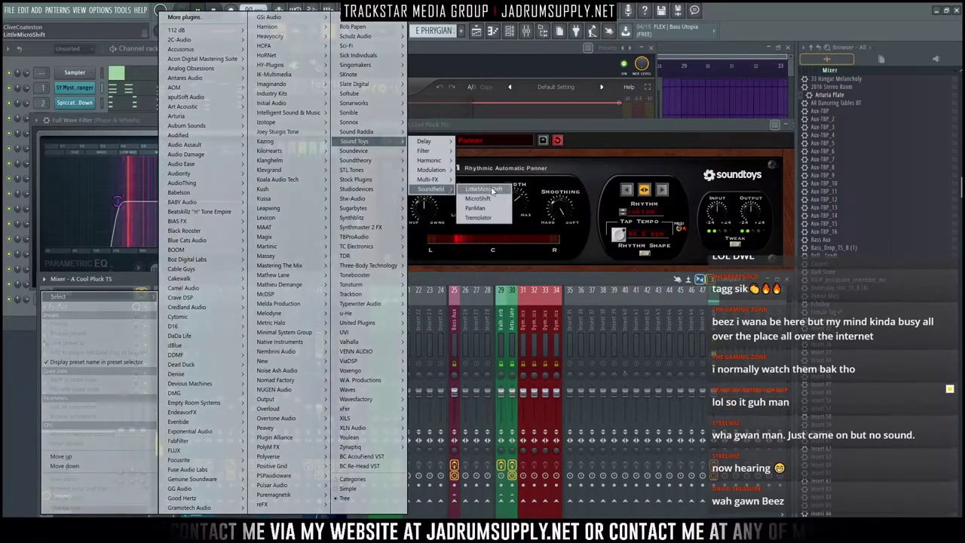
{"action": "left_click", "coordinate": [482, 218]}
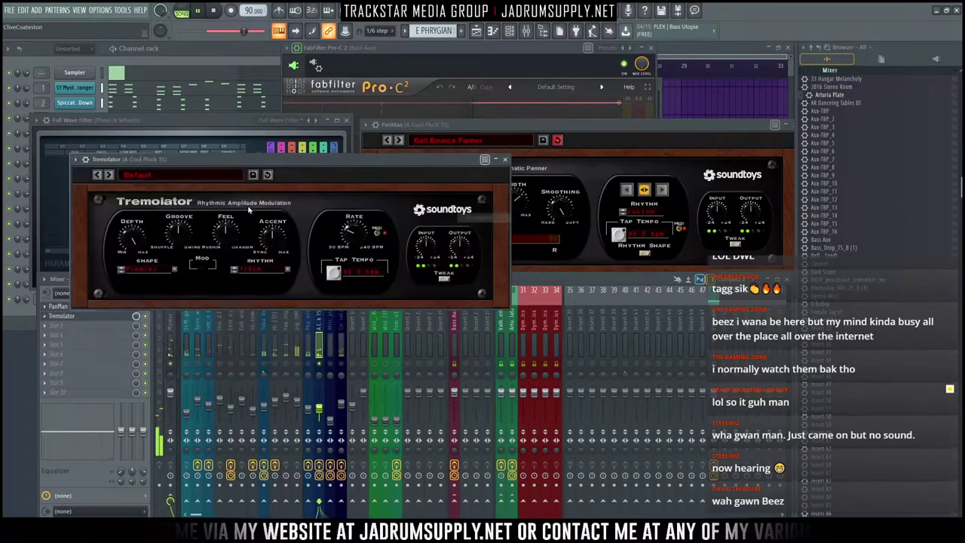
{"action": "left_click_drag", "start_coordinate": [275, 153], "coordinate": [275, 66]}
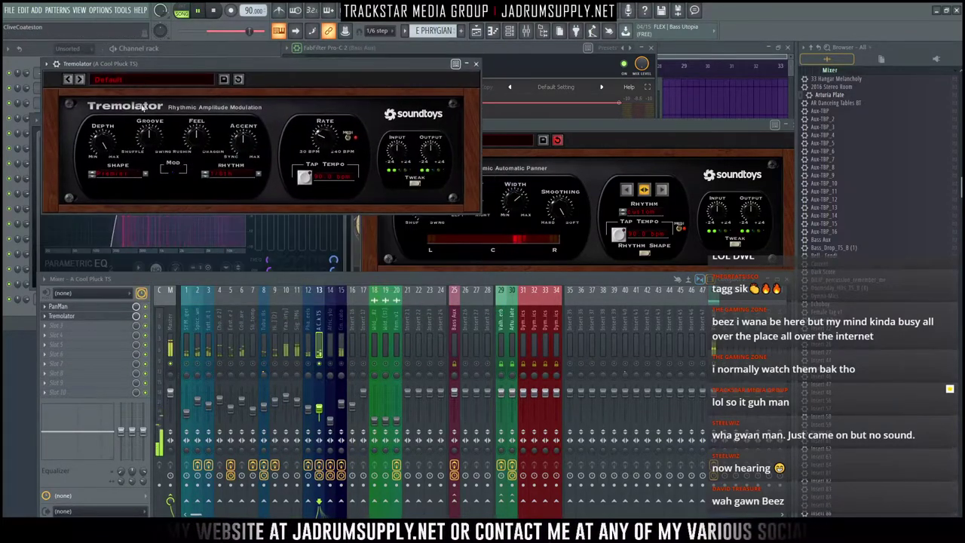
Step: Load the Dyna Triangle preset in Tremolator and raise its output gain to about 9.1 dB
{"action": "left_click", "coordinate": [113, 82]}
{"action": "mouse_move", "coordinate": [127, 85]}
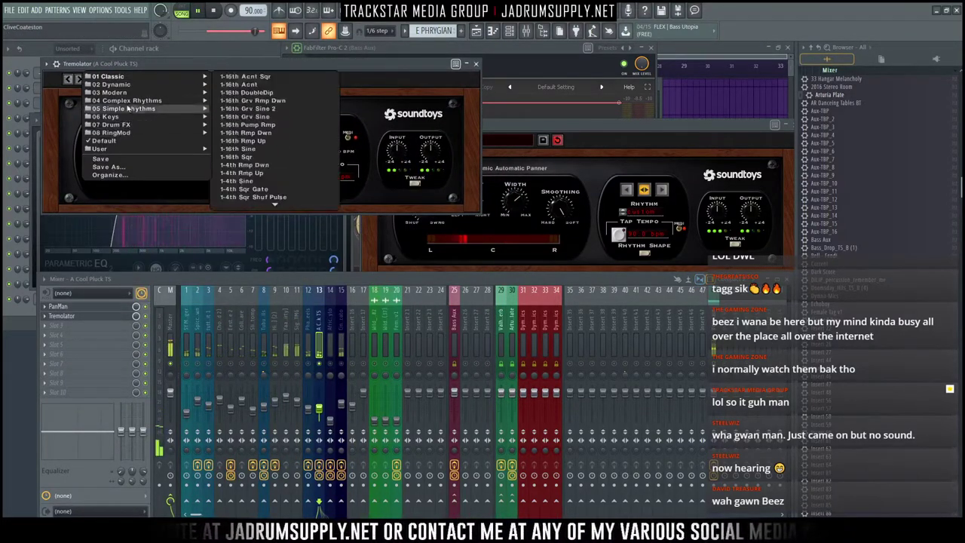
{"action": "left_click", "coordinate": [255, 76]}
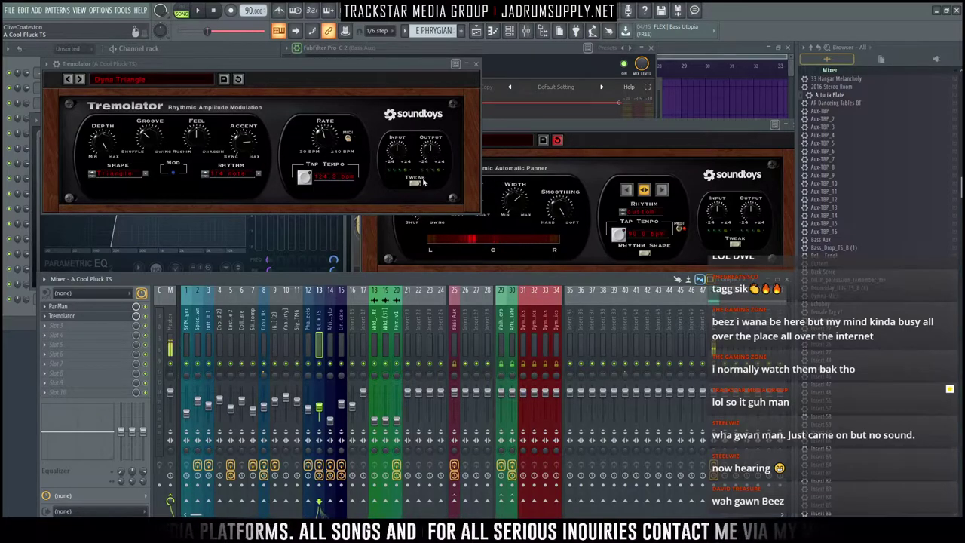
{"action": "left_click_drag", "start_coordinate": [428, 160], "coordinate": [429, 154]}
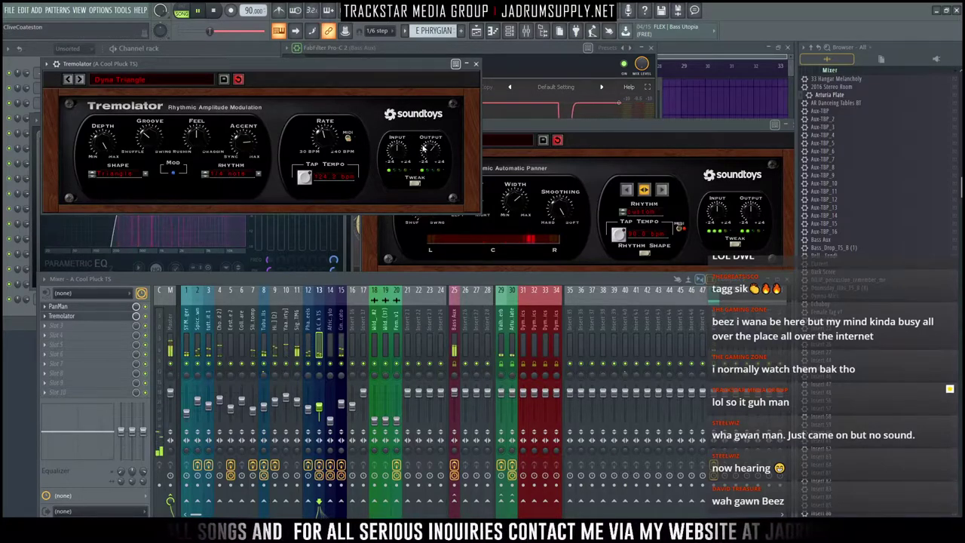
{"action": "left_click_drag", "start_coordinate": [427, 153], "coordinate": [428, 148]}
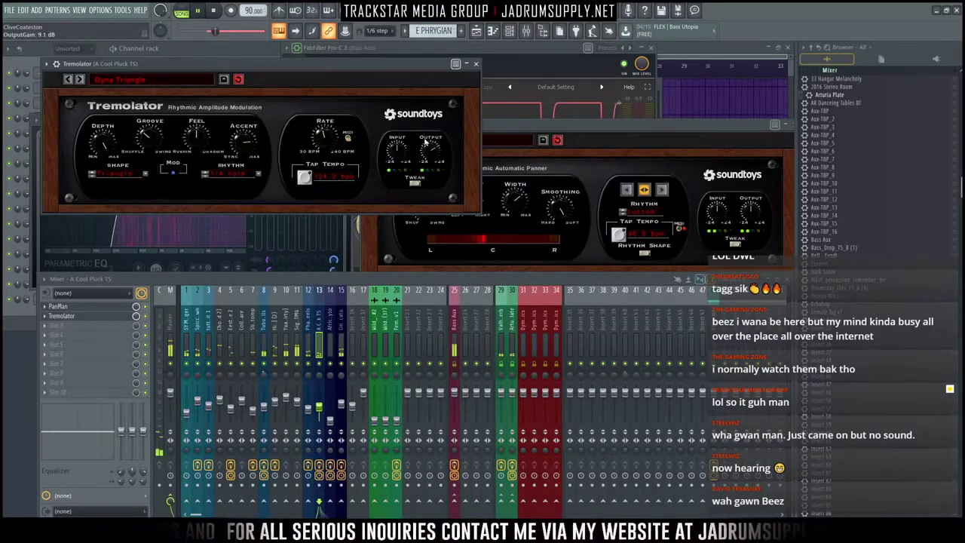
Step: Switch Tremolator to the FadeIn Trem preset, bring PanMan forward, and listen to the pluck in the mix
{"action": "left_click", "coordinate": [80, 79]}
{"action": "left_click", "coordinate": [80, 79]}
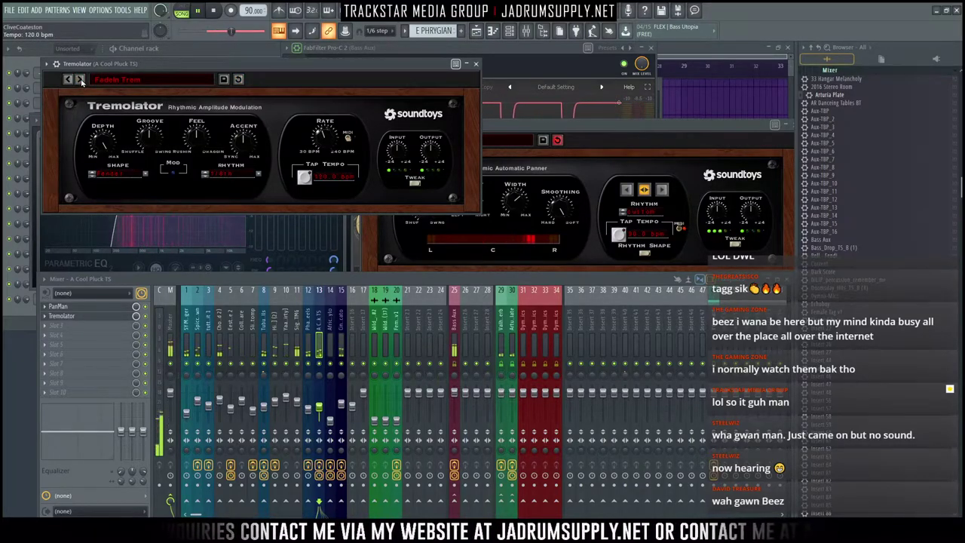
{"action": "left_click", "coordinate": [652, 232]}
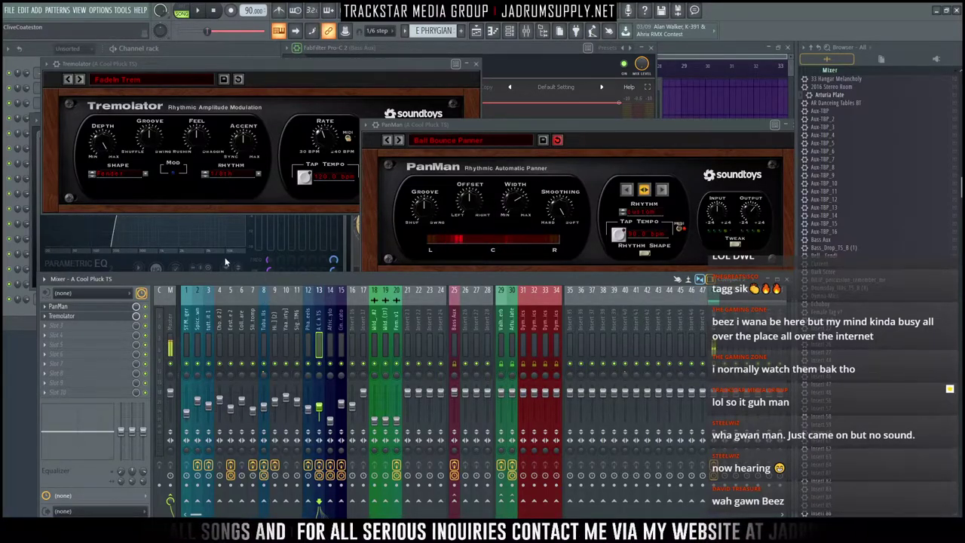
{"action": "key", "text": "space"}
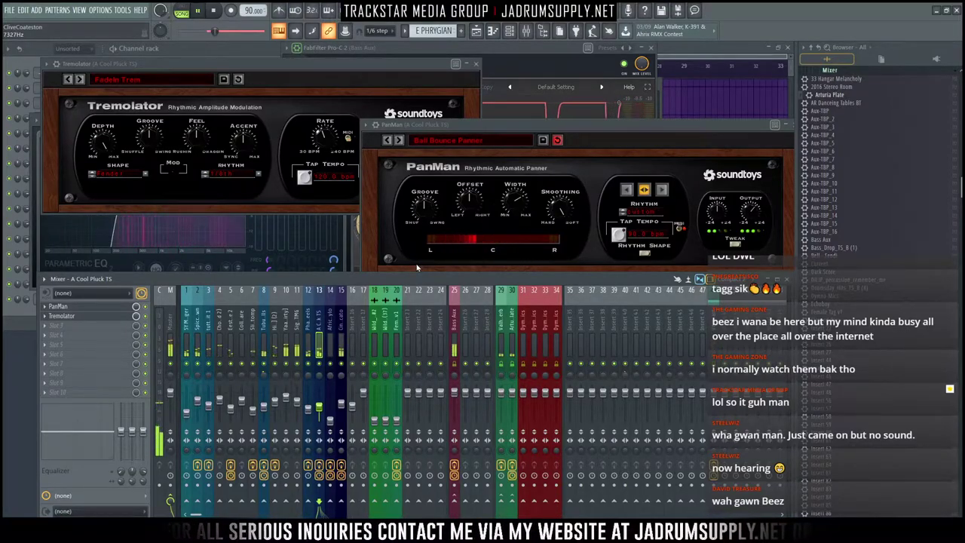
Step: Raise the African Xylo track's level while auditioning it, and stop playback
{"action": "left_click", "coordinate": [332, 424]}
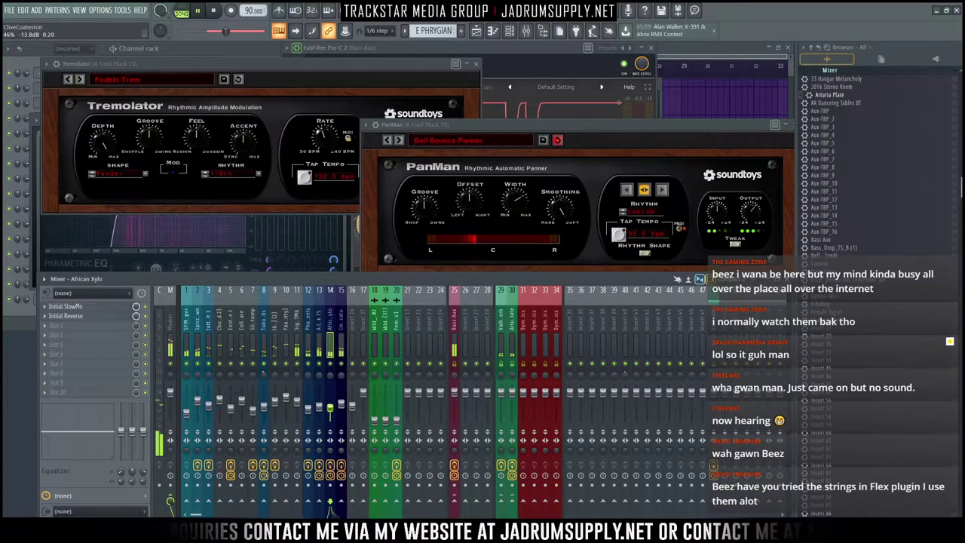
{"action": "key", "text": "space"}
{"action": "key", "text": "space"}
{"action": "key", "text": "space"}
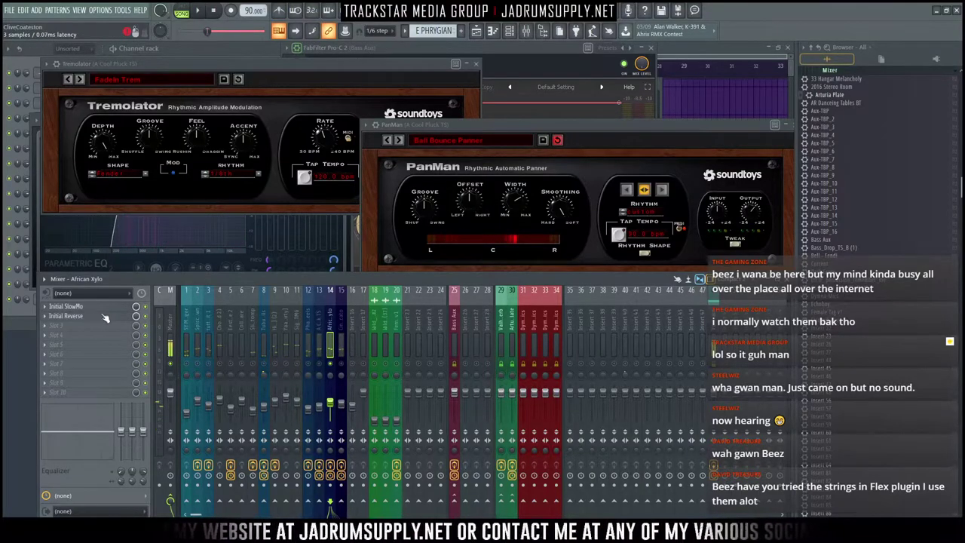
Step: Set the dry/wet mix of Initial SlowMo on the African Xylo track to 30/70 and bring the channel rack forward
{"action": "left_click", "coordinate": [109, 308]}
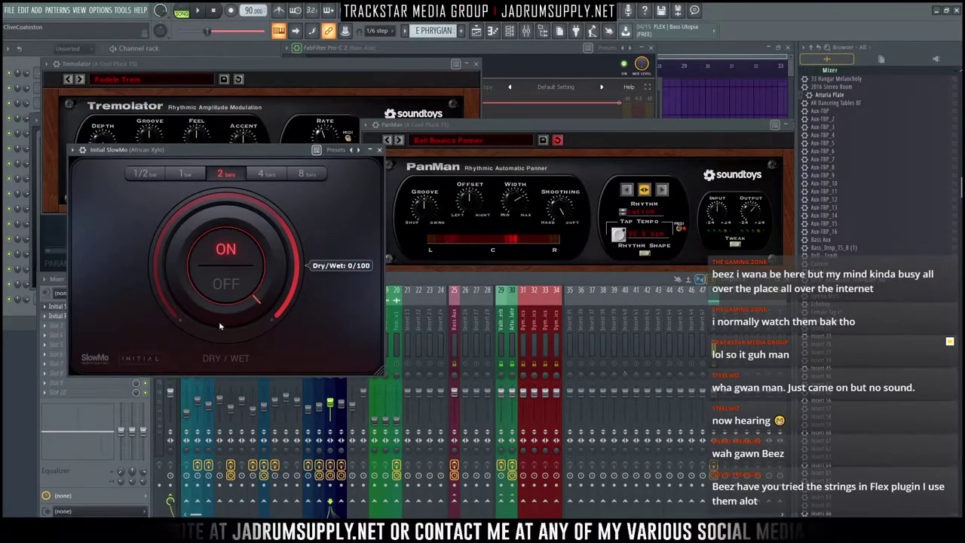
{"action": "left_click_drag", "start_coordinate": [158, 267], "coordinate": [161, 286]}
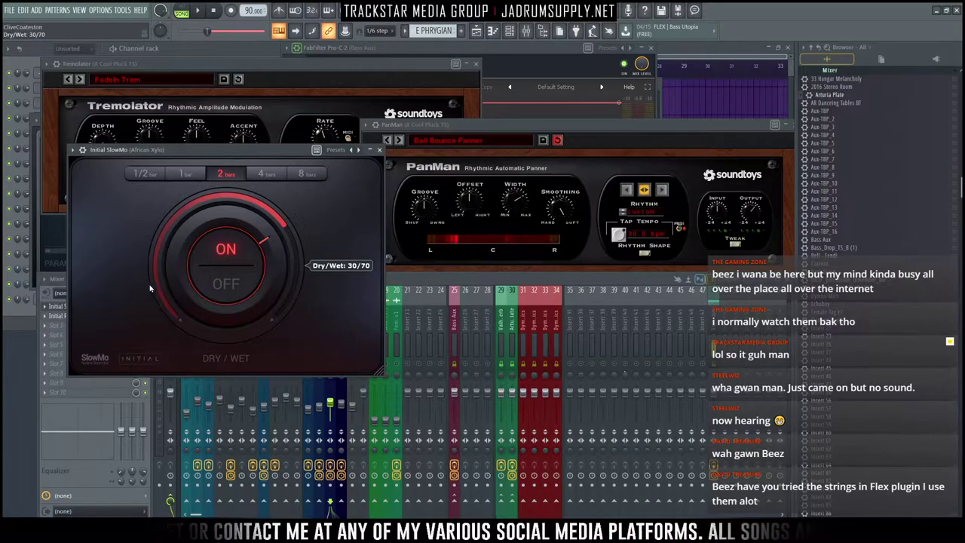
{"action": "left_click", "coordinate": [33, 317]}
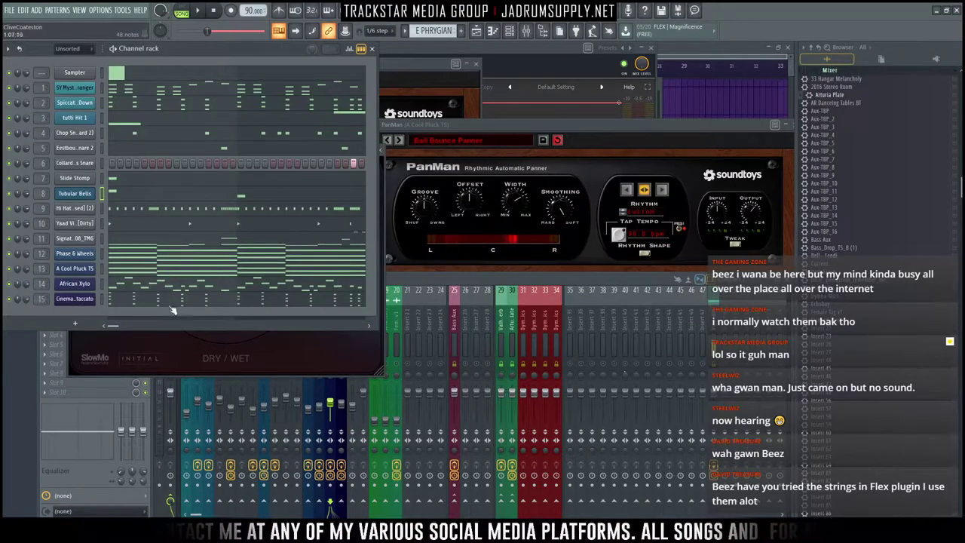
Step: Listen to the beat while checking the channel rack patterns, and lower the African Xylo track's level slightly
{"action": "left_click", "coordinate": [393, 302]}
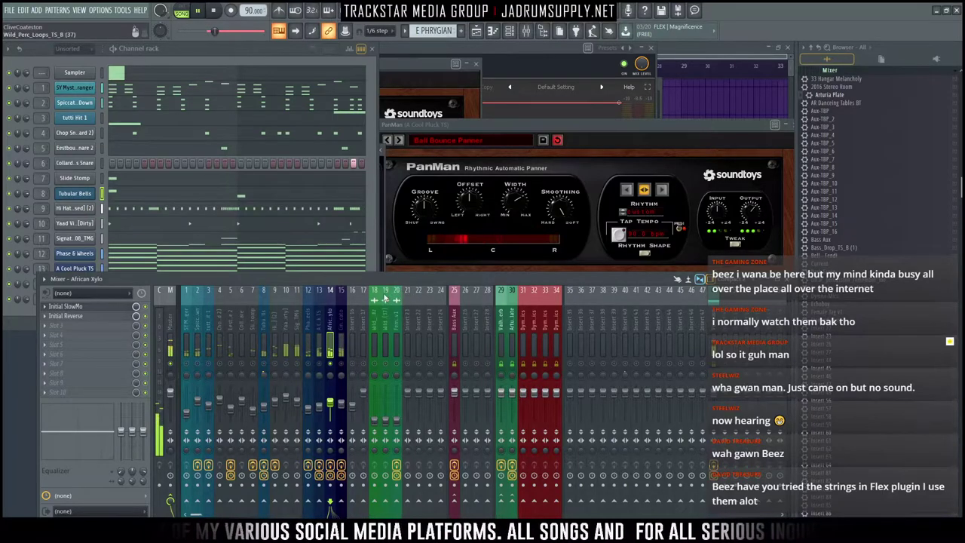
{"action": "left_click", "coordinate": [369, 264]}
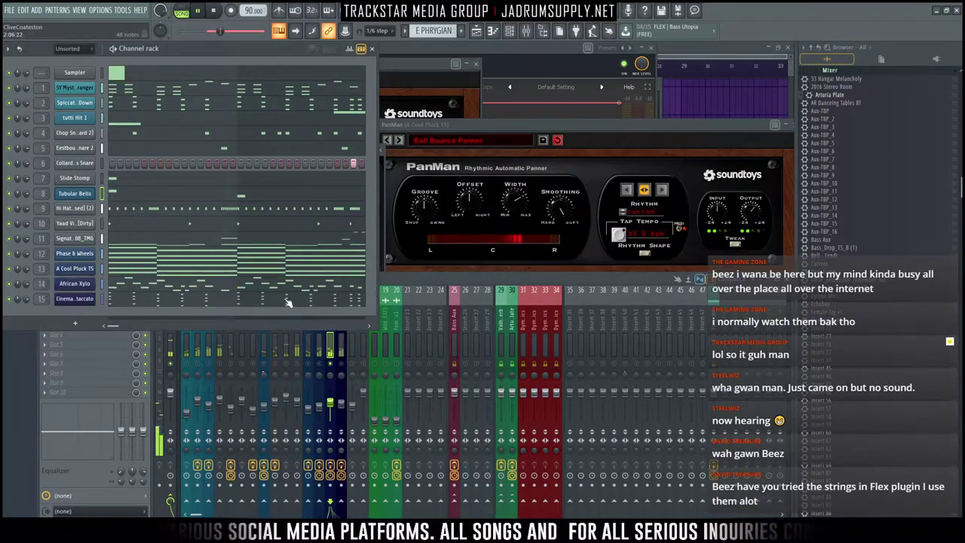
{"action": "left_click", "coordinate": [330, 352]}
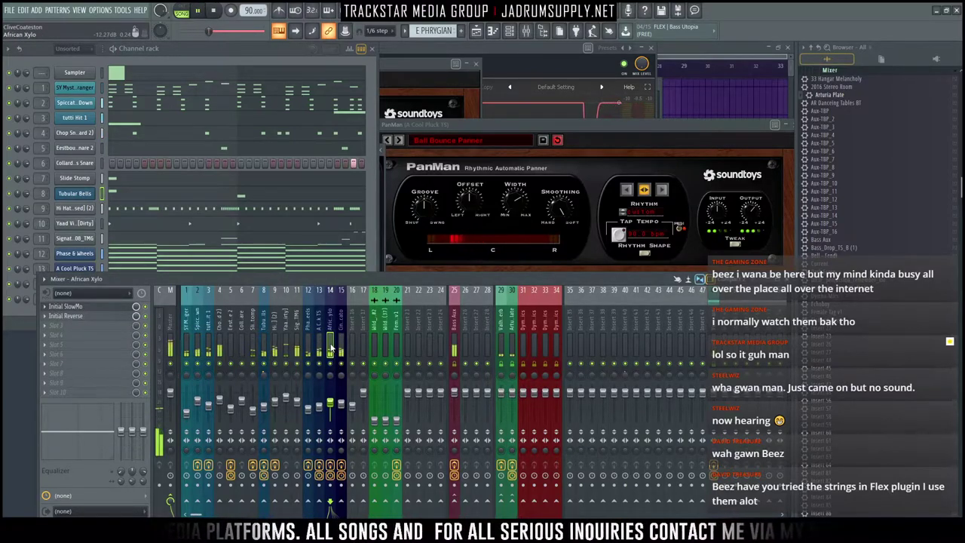
{"action": "left_click_drag", "start_coordinate": [332, 406], "coordinate": [333, 408]}
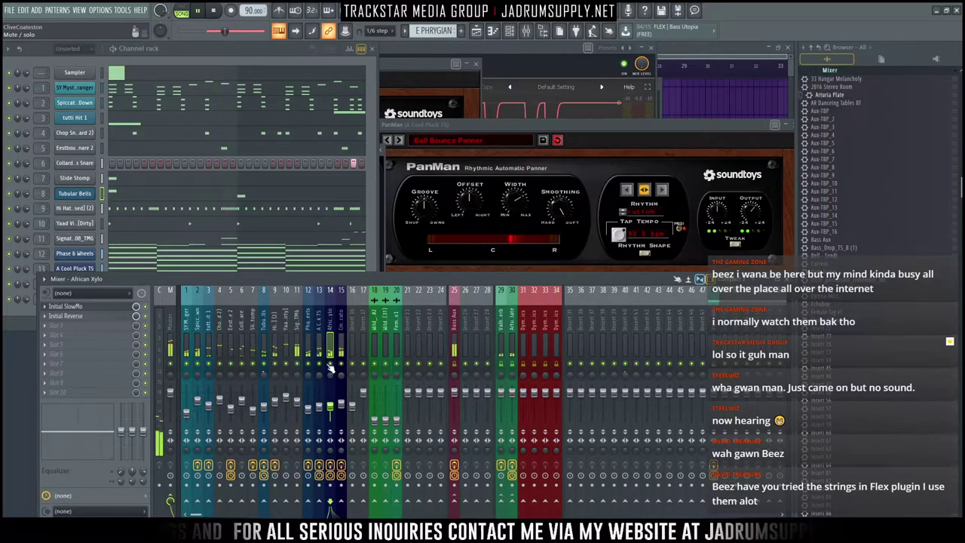
Step: Load Fruity Parametric EQ 2 into effect slot 4 of the African Xylo track
{"action": "left_click", "coordinate": [83, 327]}
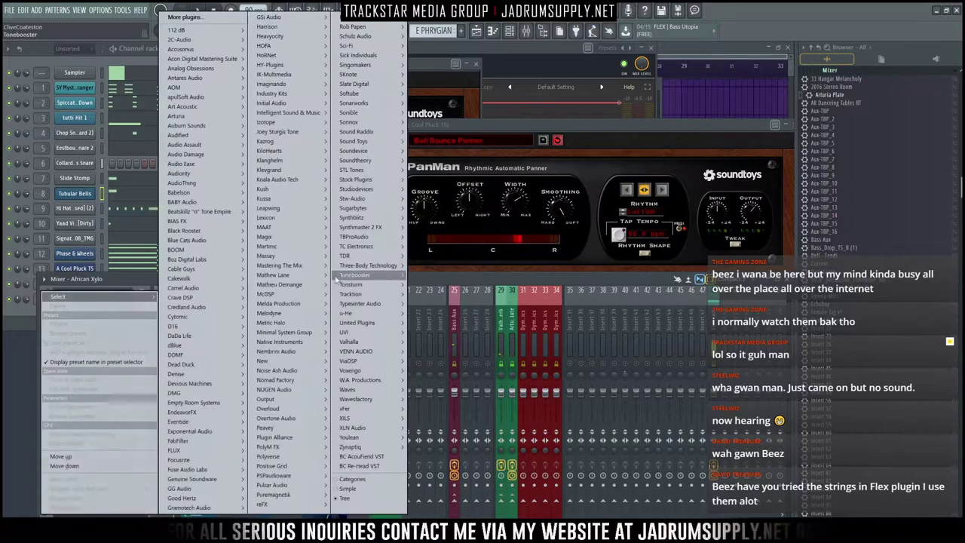
{"action": "key", "text": "Escape"}
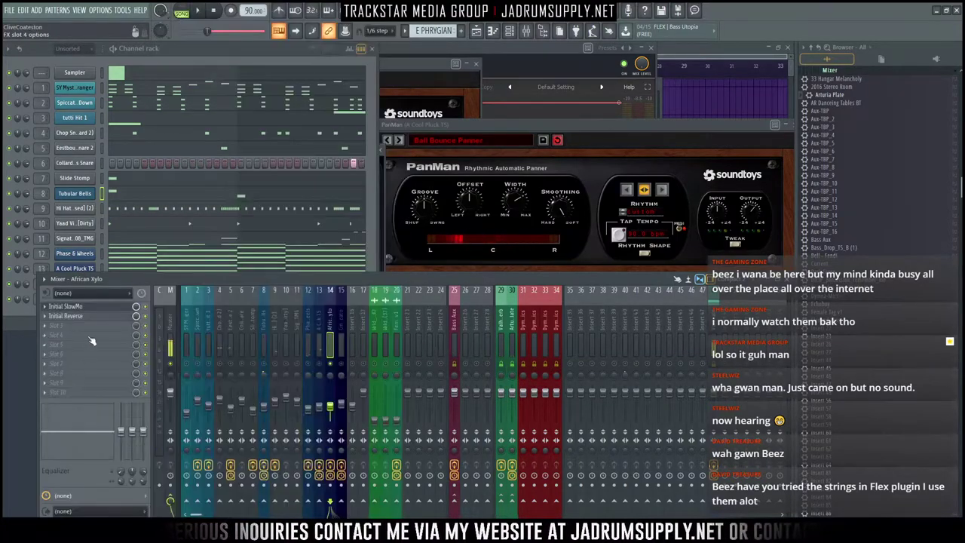
{"action": "left_click", "coordinate": [90, 341]}
{"action": "mouse_move", "coordinate": [356, 179]}
{"action": "mouse_move", "coordinate": [427, 188]}
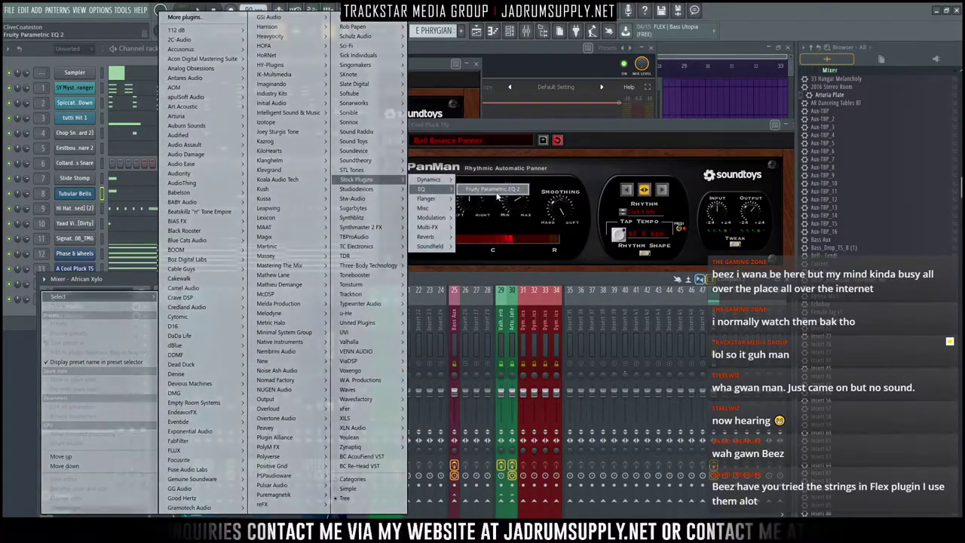
{"action": "left_click", "coordinate": [494, 190]}
Step: Apply the Full Wave Filter preset, then raise its low cut to about 89 Hz and lower its high cut, auditioning the beat
{"action": "left_click", "coordinate": [295, 107]}
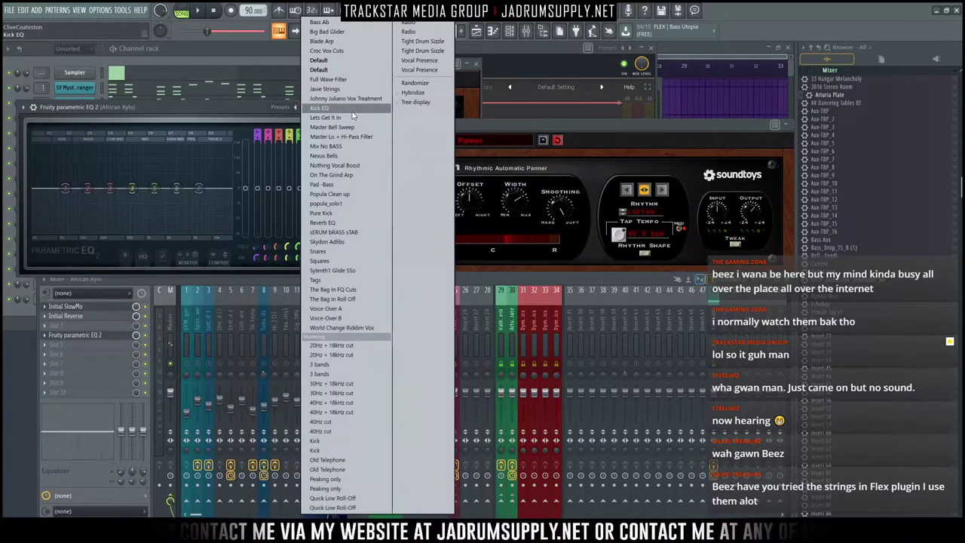
{"action": "left_click", "coordinate": [311, 126]}
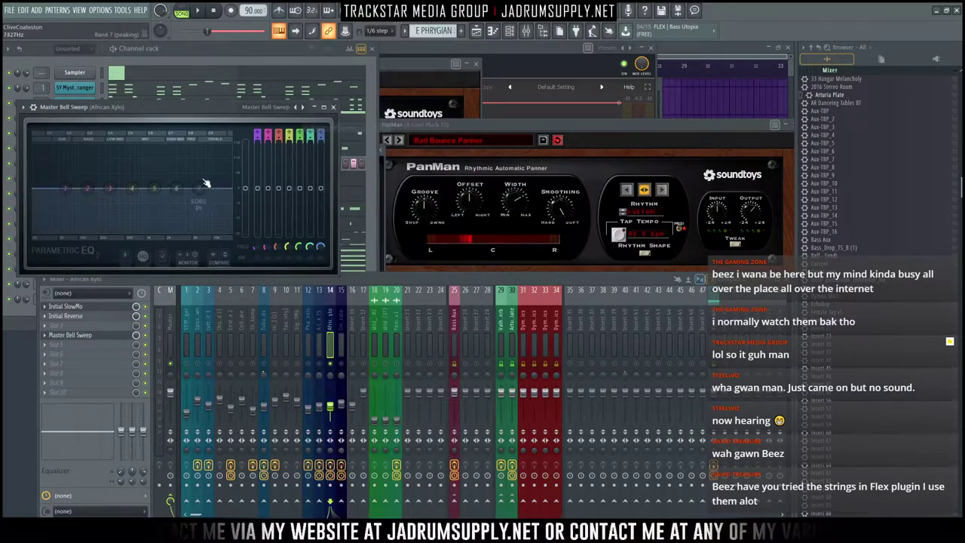
{"action": "left_click", "coordinate": [295, 106]}
{"action": "left_click", "coordinate": [317, 89]}
{"action": "left_click_drag", "start_coordinate": [34, 189], "coordinate": [55, 189]}
{"action": "left_click_drag", "start_coordinate": [230, 188], "coordinate": [215, 188]}
{"action": "key", "text": "space"}
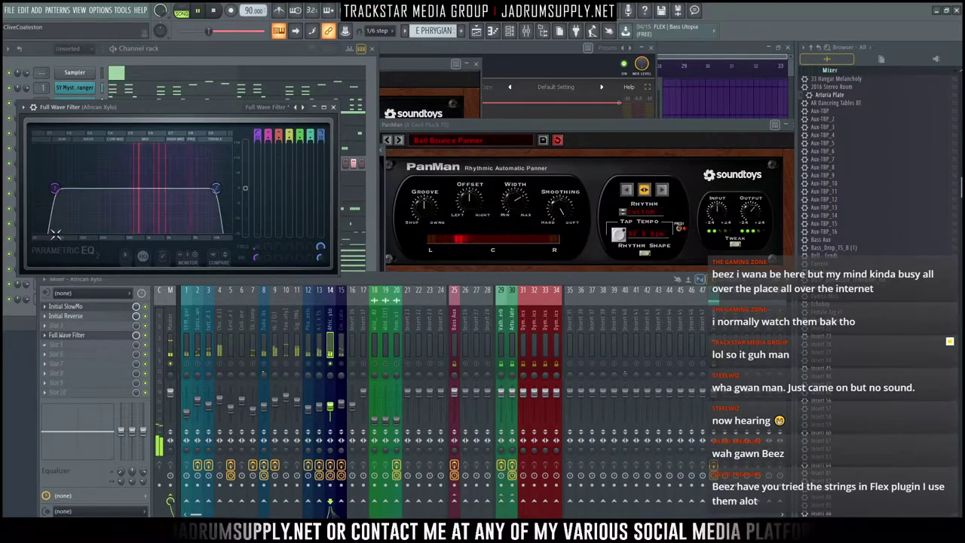
{"action": "left_click_drag", "start_coordinate": [55, 188], "coordinate": [75, 189]}
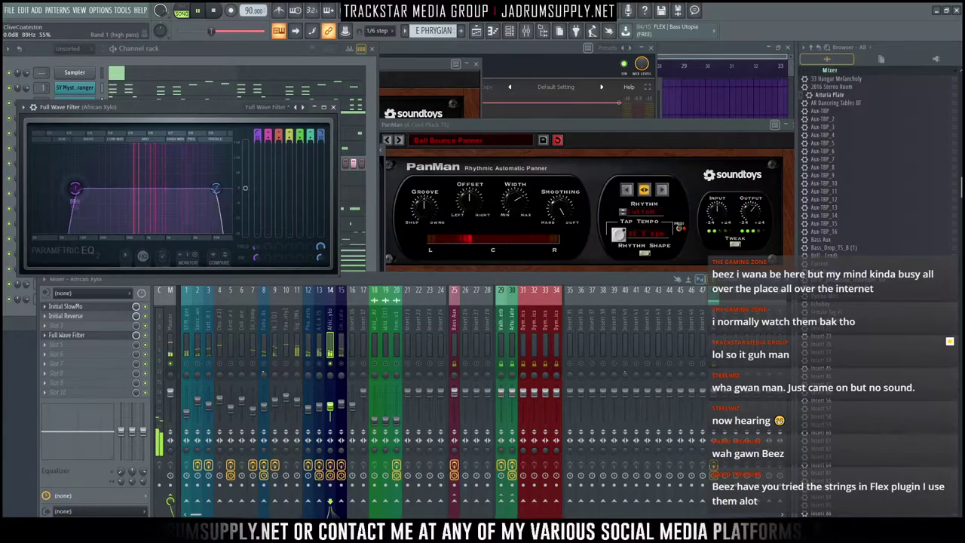
Step: Load WaveShell1-VST3 11.0 into slot 5 of the African Xylo track and browse its plugin list without choosing one
{"action": "left_click", "coordinate": [88, 345]}
{"action": "left_click", "coordinate": [490, 277]}
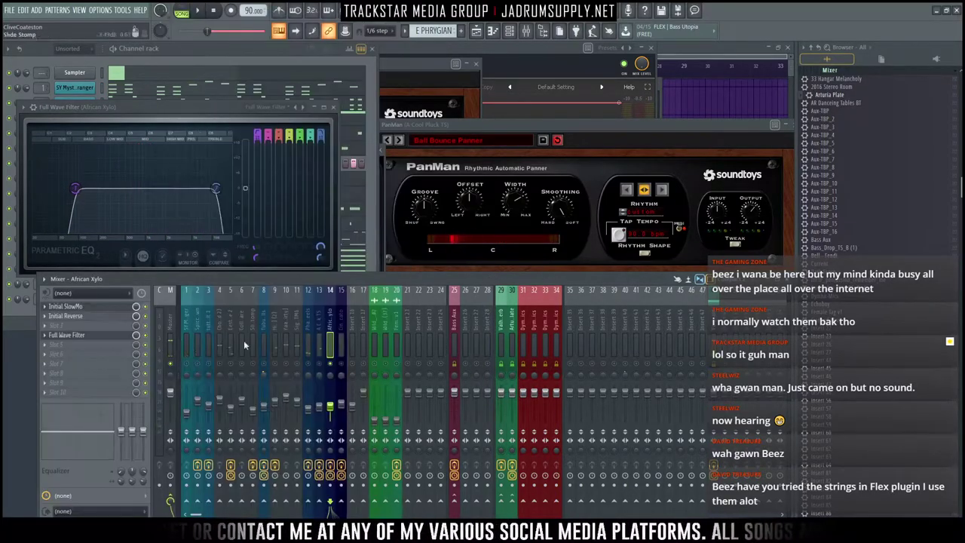
{"action": "left_click", "coordinate": [77, 345]}
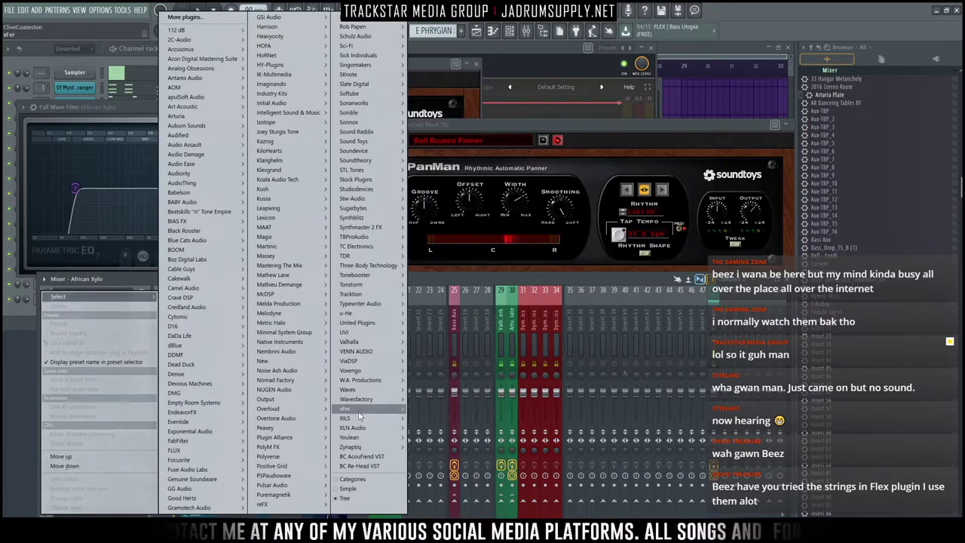
{"action": "mouse_move", "coordinate": [354, 389]}
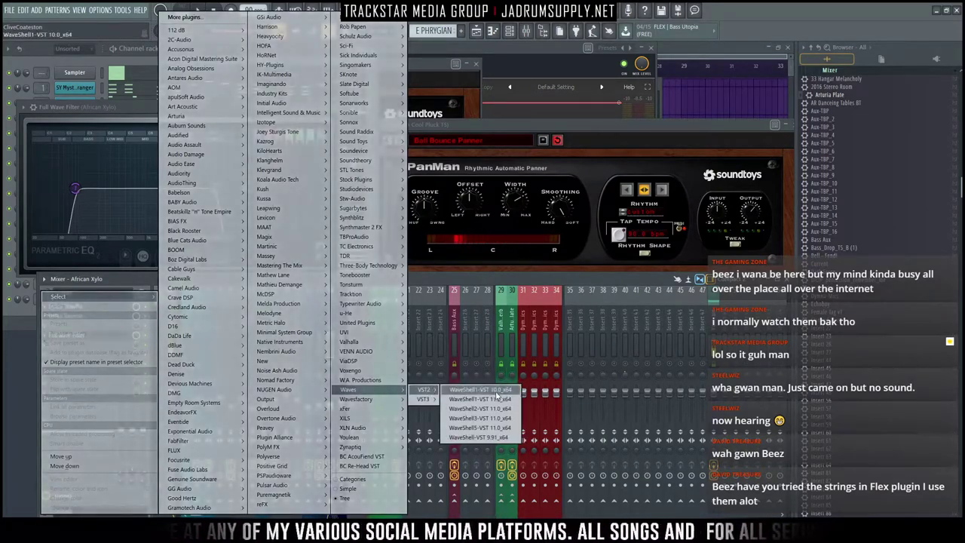
{"action": "mouse_move", "coordinate": [424, 400]}
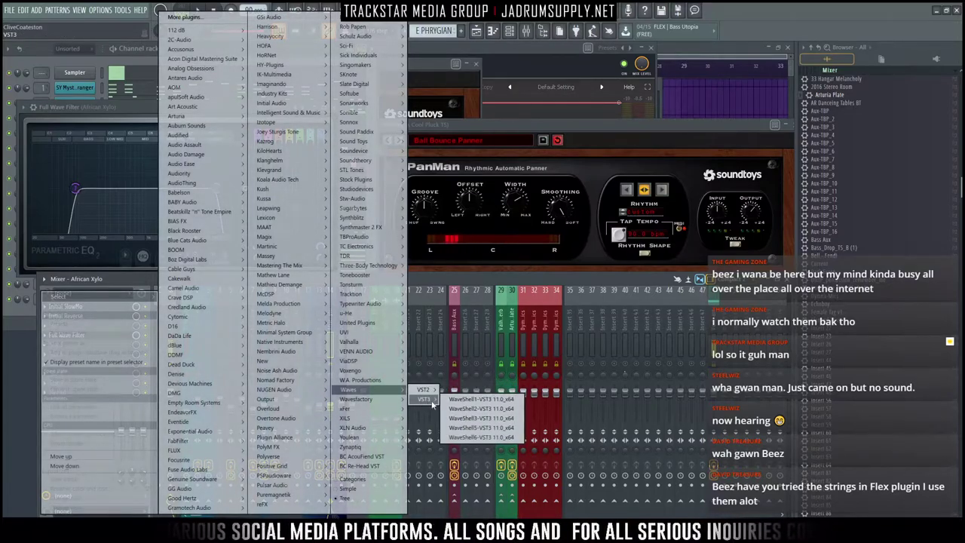
{"action": "left_click", "coordinate": [481, 399]}
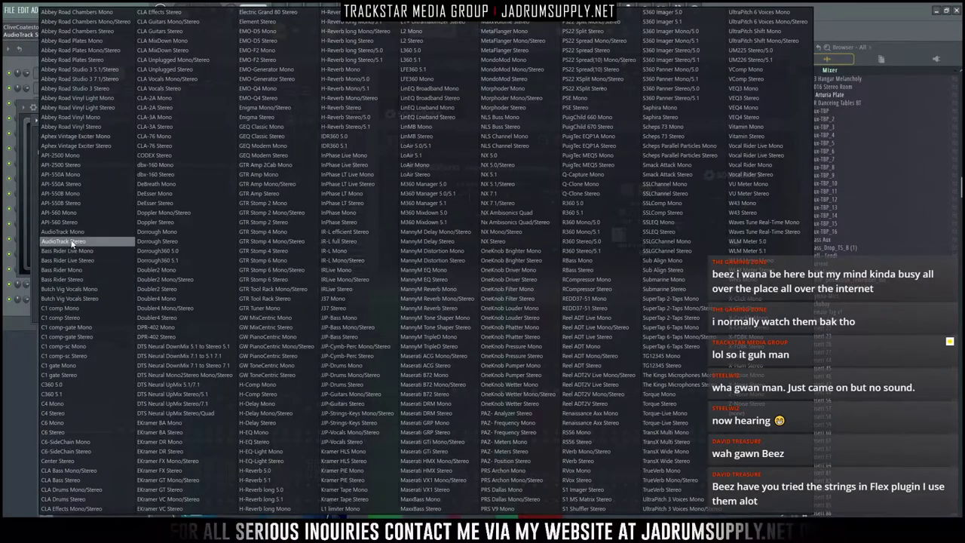
{"action": "left_click", "coordinate": [32, 175]}
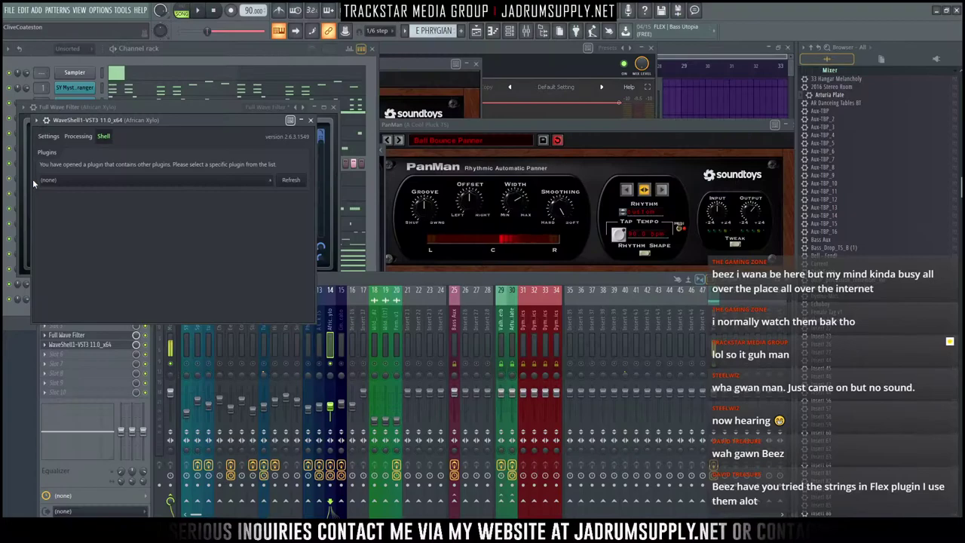
Step: Replace the shell in slot 5 with WaveShell1-VST 10.0 and look through its plugin list
{"action": "left_click", "coordinate": [36, 120]}
{"action": "mouse_move", "coordinate": [50, 132]}
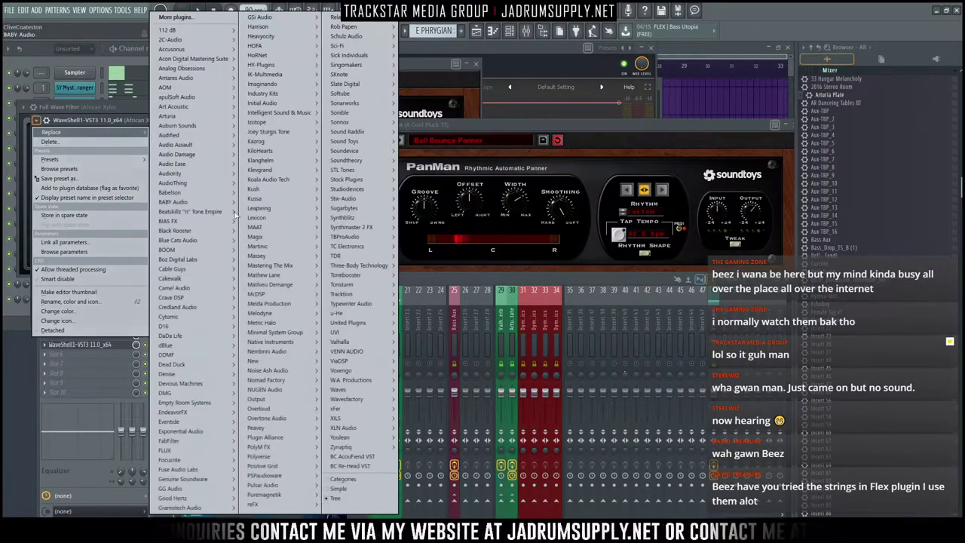
{"action": "left_click", "coordinate": [453, 390]}
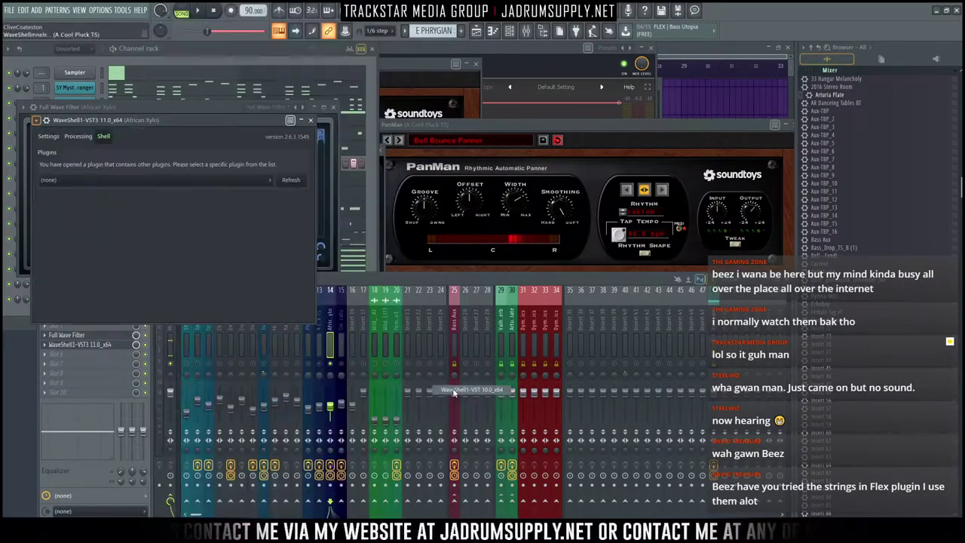
{"action": "left_click", "coordinate": [72, 181]}
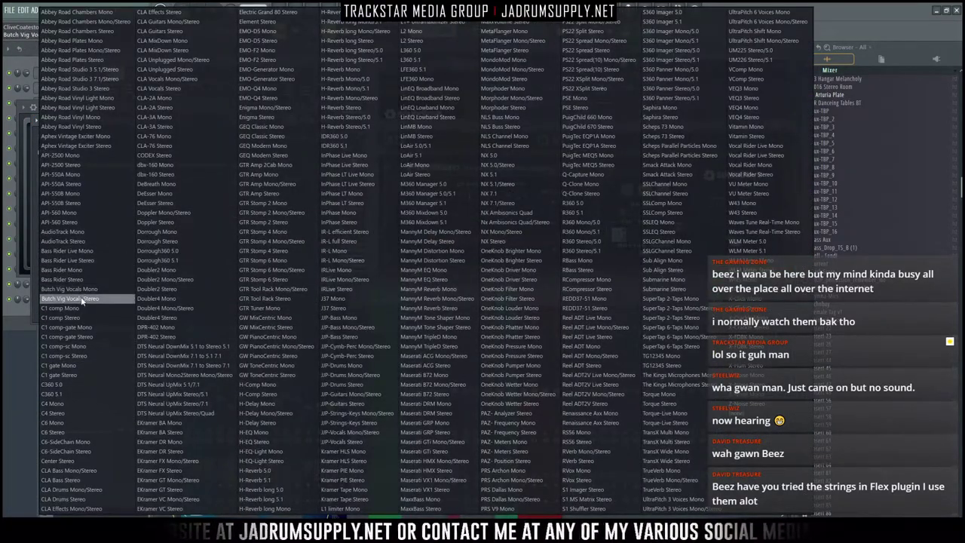
{"action": "left_click", "coordinate": [30, 254]}
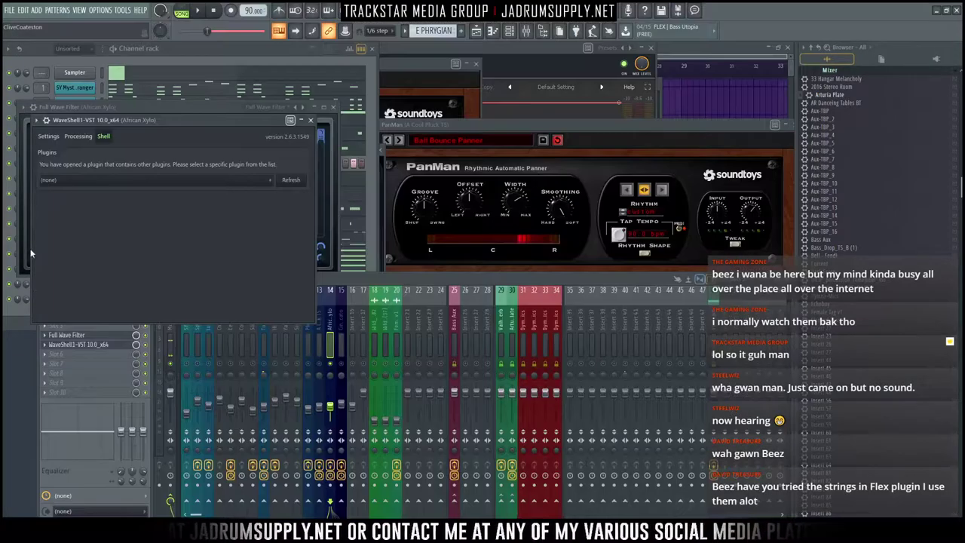
Step: Swap the slot 5 shell for a VST2 WaveShell 11.0, check its plugin list, and delete it from the slot
{"action": "left_click", "coordinate": [46, 121]}
{"action": "mouse_move", "coordinate": [53, 132]}
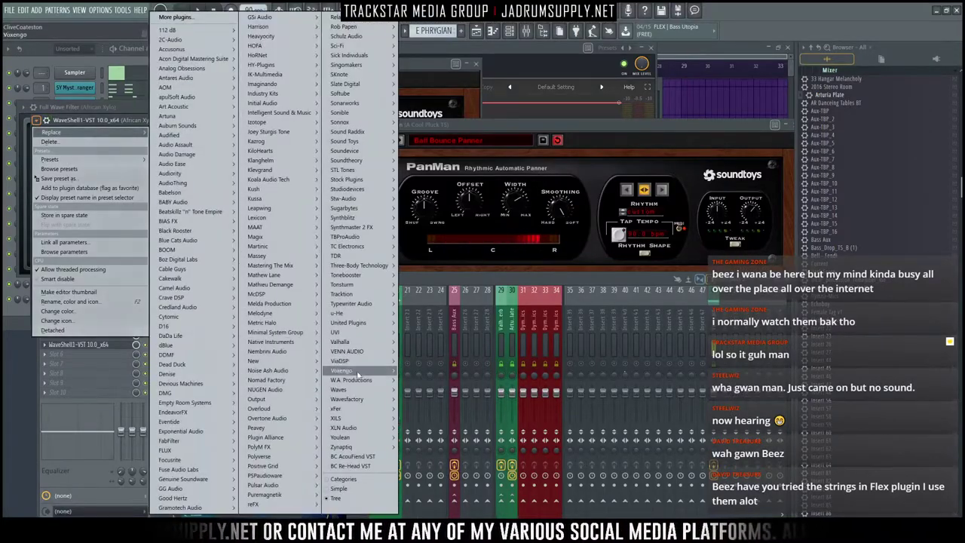
{"action": "mouse_move", "coordinate": [359, 389]}
{"action": "mouse_move", "coordinate": [418, 390]}
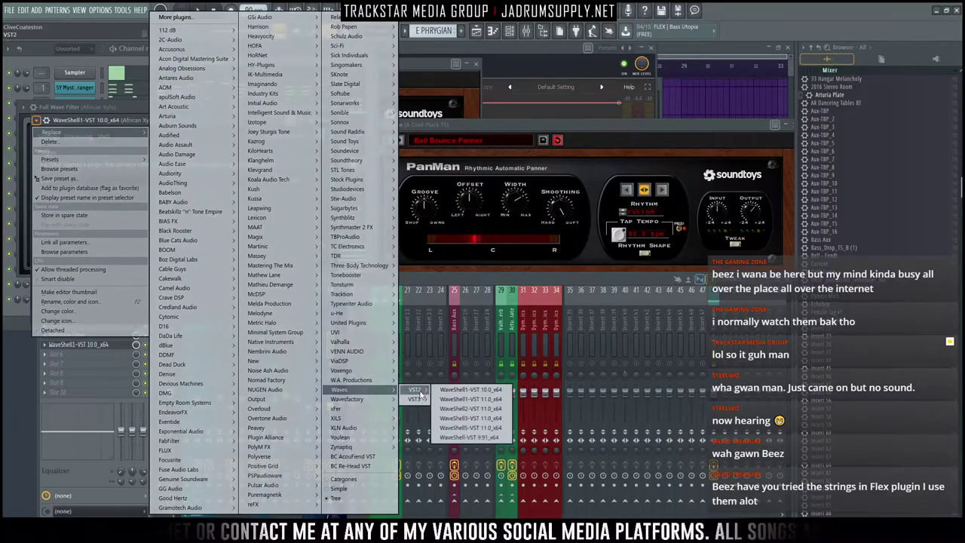
{"action": "left_click", "coordinate": [481, 401]}
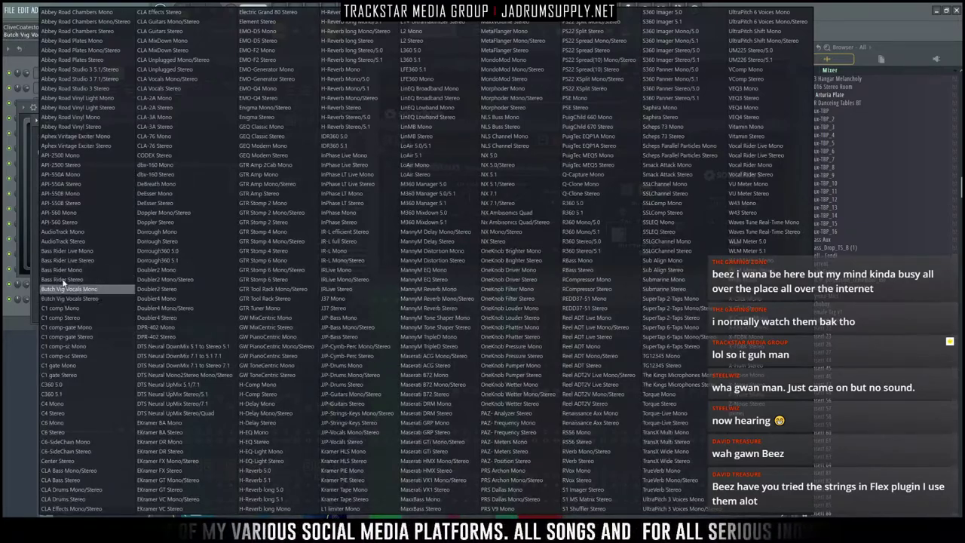
{"action": "left_click", "coordinate": [26, 143]}
{"action": "left_click", "coordinate": [36, 120]}
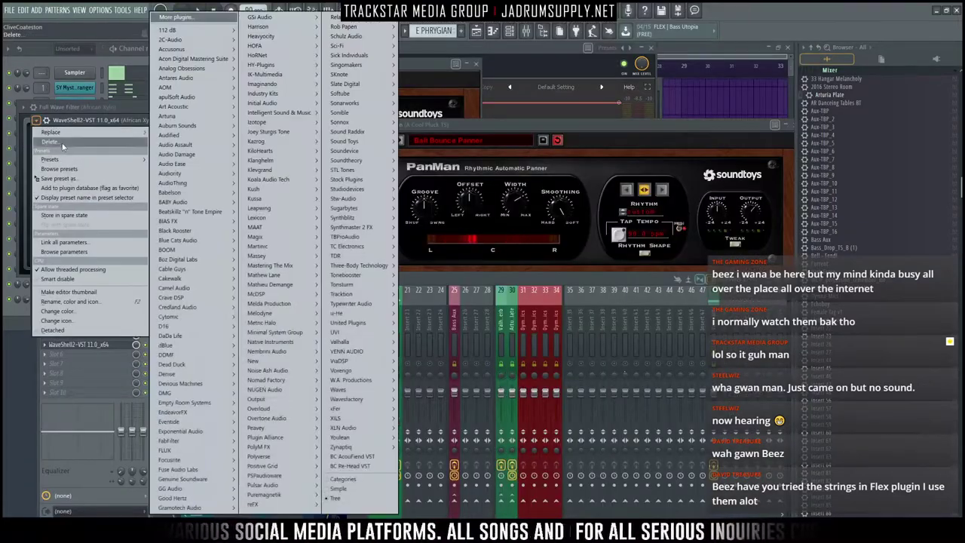
{"action": "left_click", "coordinate": [64, 146]}
Step: Load WaveShell-VST 9.91 into slot 5 of the African Xylo track and browse its plugin list
{"action": "left_click", "coordinate": [61, 353]}
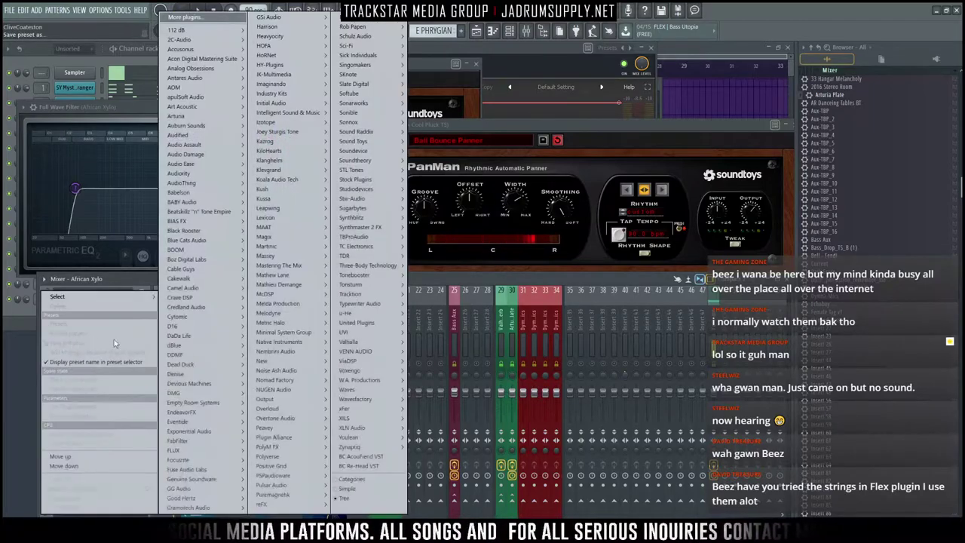
{"action": "mouse_move", "coordinate": [389, 395]}
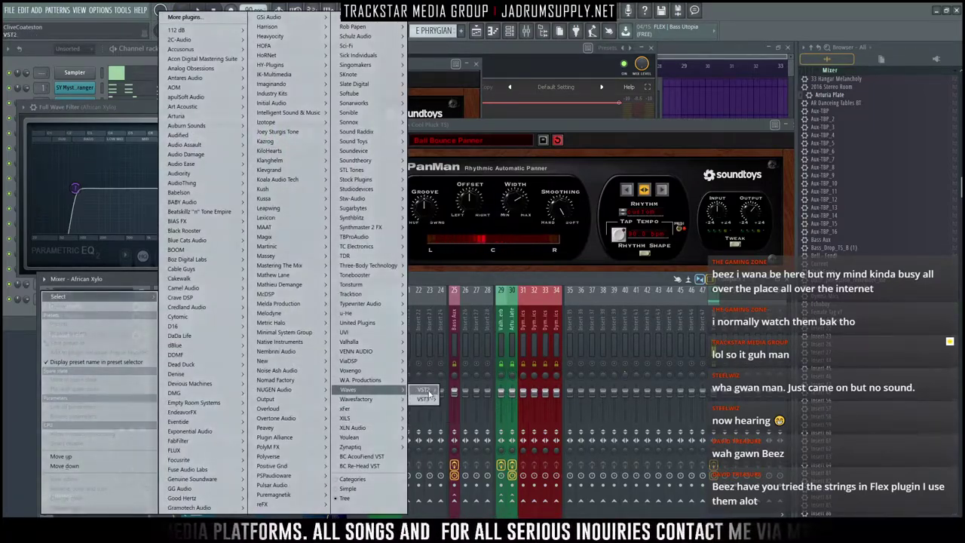
{"action": "mouse_move", "coordinate": [426, 390]}
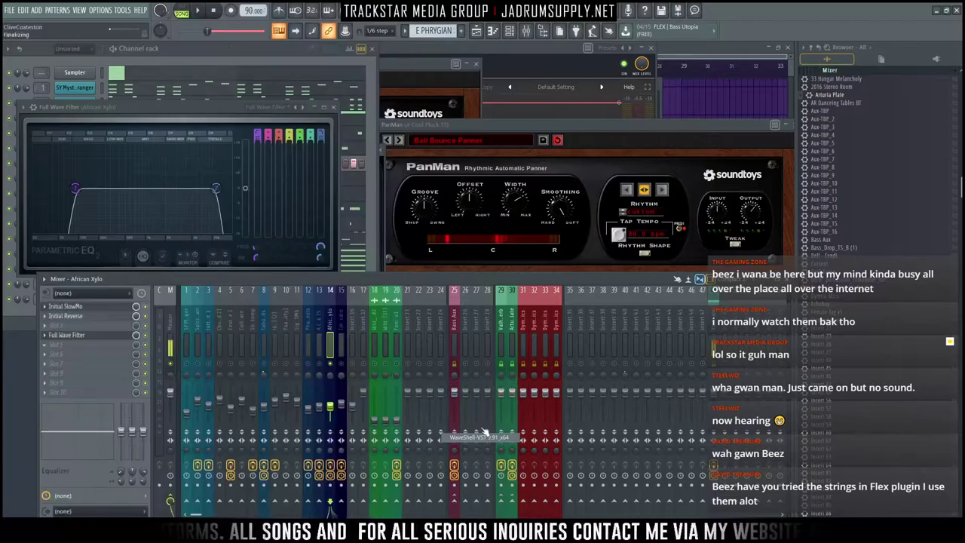
{"action": "left_click", "coordinate": [481, 436]}
{"action": "left_click", "coordinate": [74, 179]}
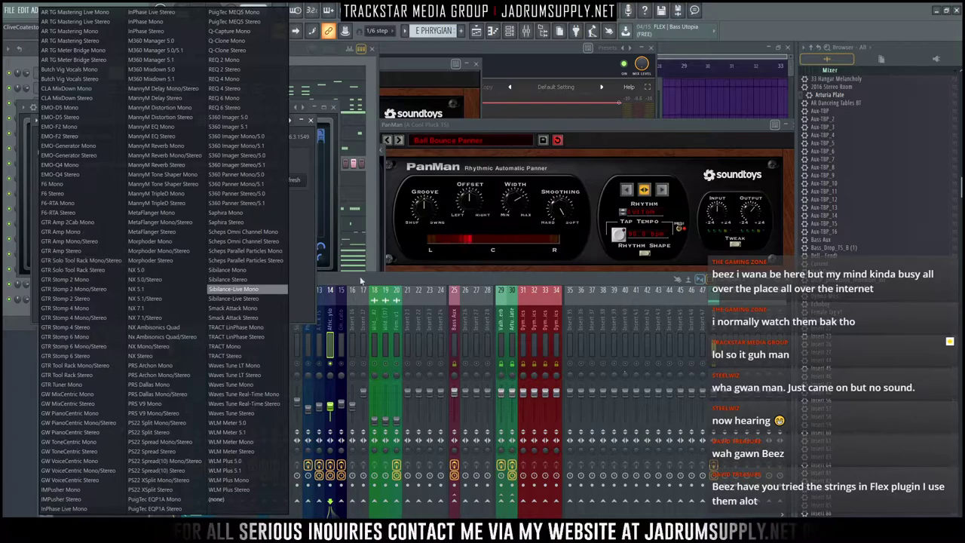
{"action": "left_click", "coordinate": [304, 277]}
Step: Replace WaveShell-VST 9.91 with WaveShell5-VST 11.0 and list the plugins it contains
{"action": "left_click", "coordinate": [37, 120]}
{"action": "mouse_move", "coordinate": [52, 132]}
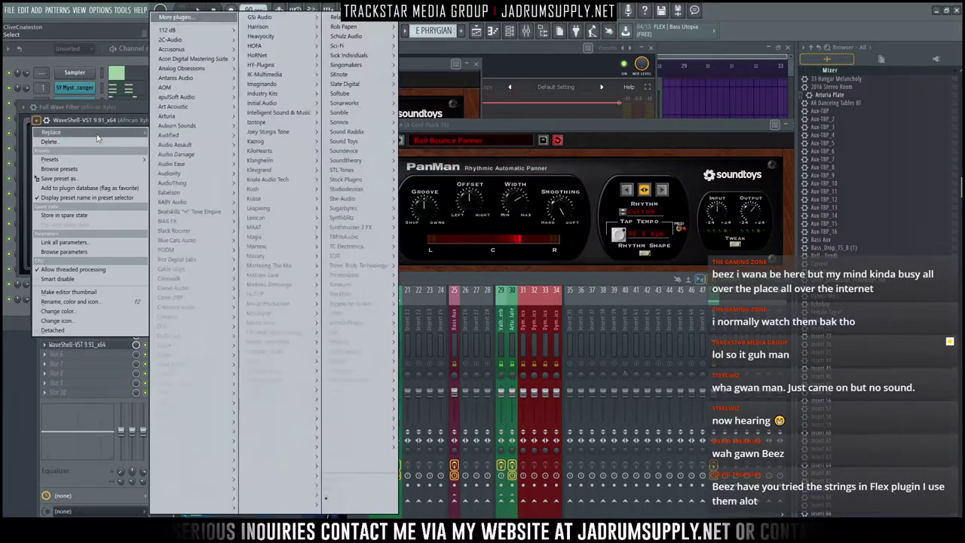
{"action": "mouse_move", "coordinate": [385, 389]}
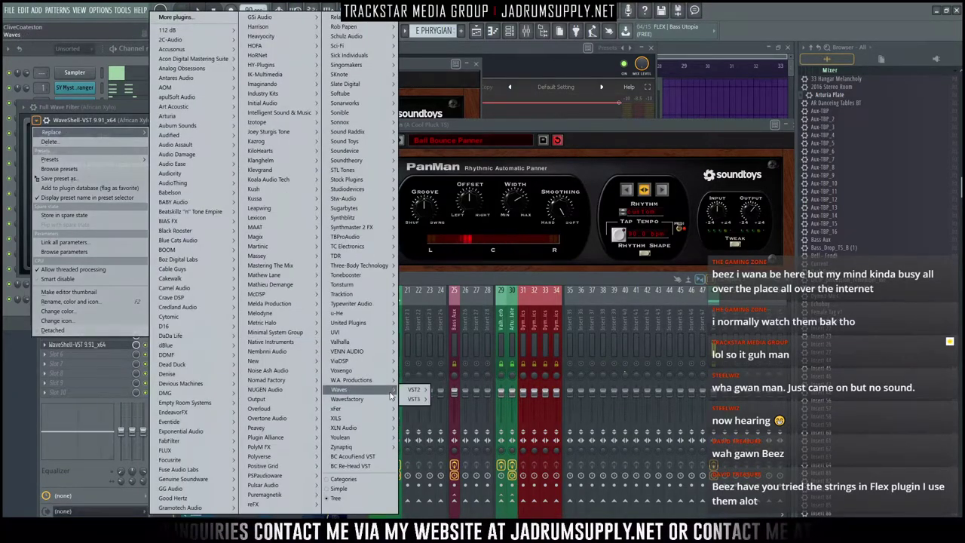
{"action": "mouse_move", "coordinate": [428, 402]}
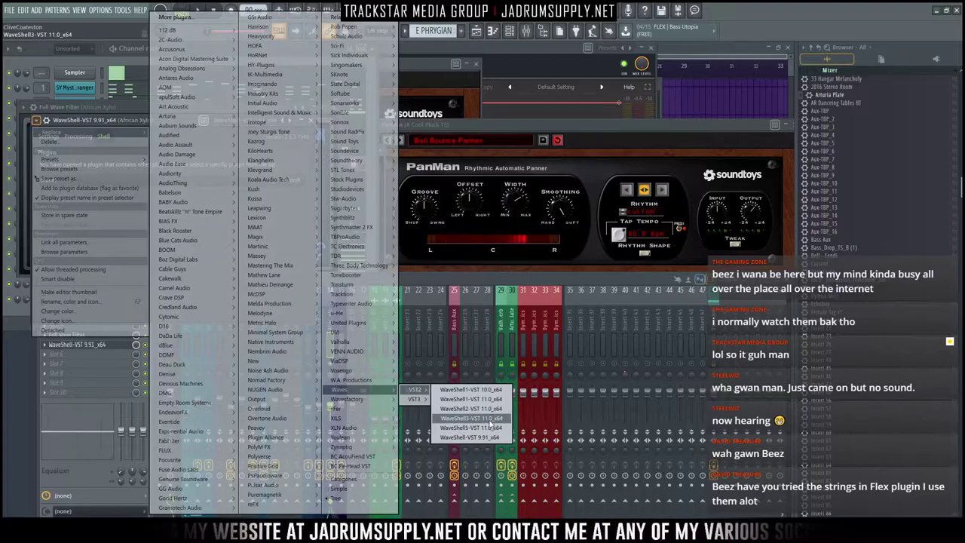
{"action": "left_click", "coordinate": [472, 427]}
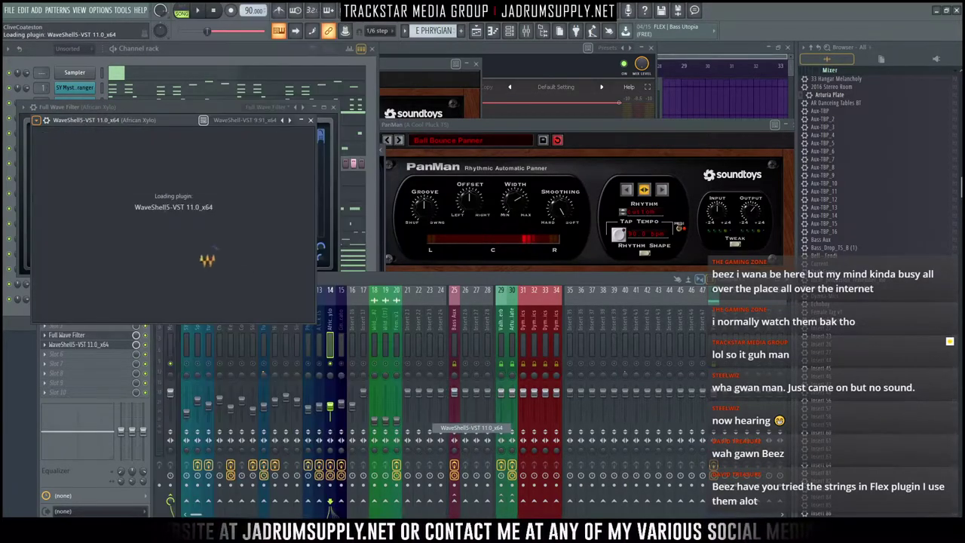
{"action": "left_click", "coordinate": [86, 181]}
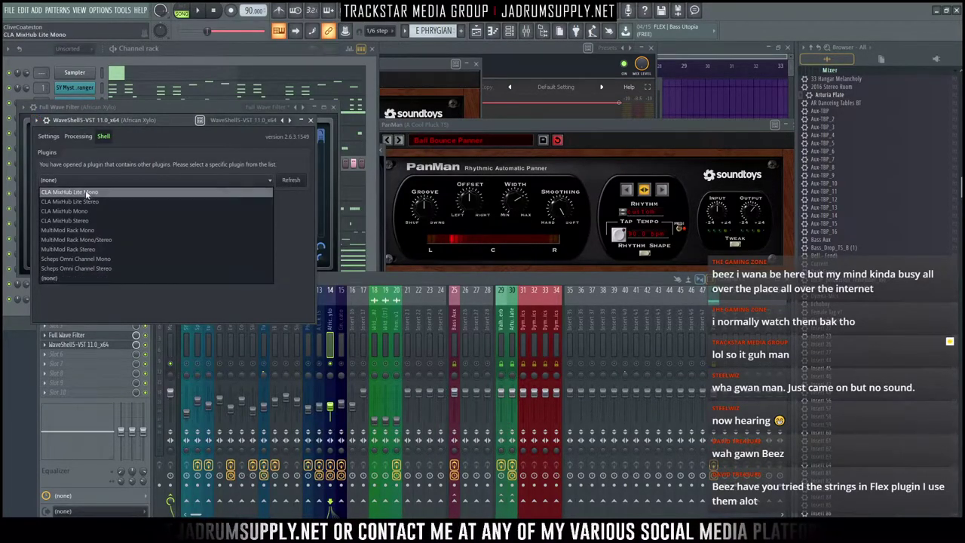
Step: Replace WaveShell5-VST 11.0 in slot 5 with WaveShell2-VST 11.0 and check its plugin list
{"action": "left_click", "coordinate": [51, 350]}
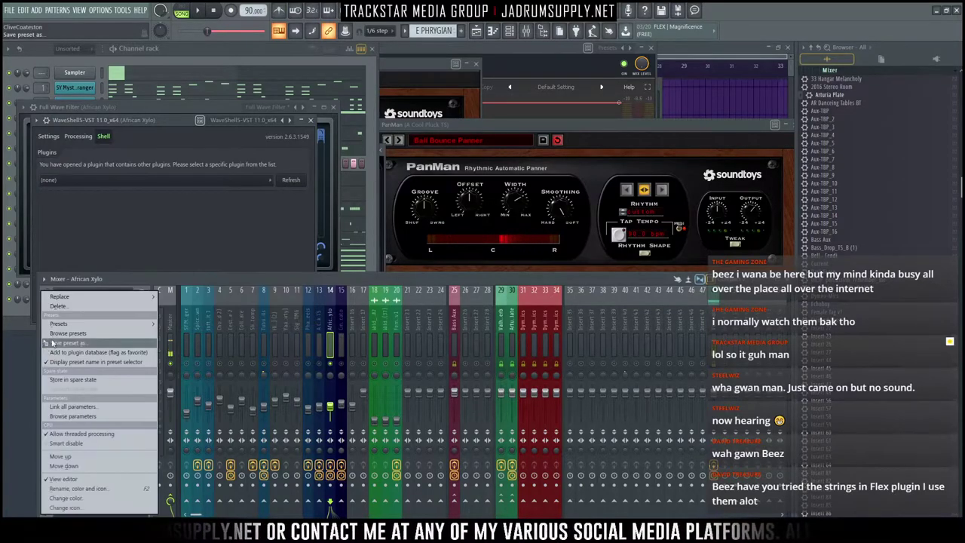
{"action": "mouse_move", "coordinate": [60, 297]}
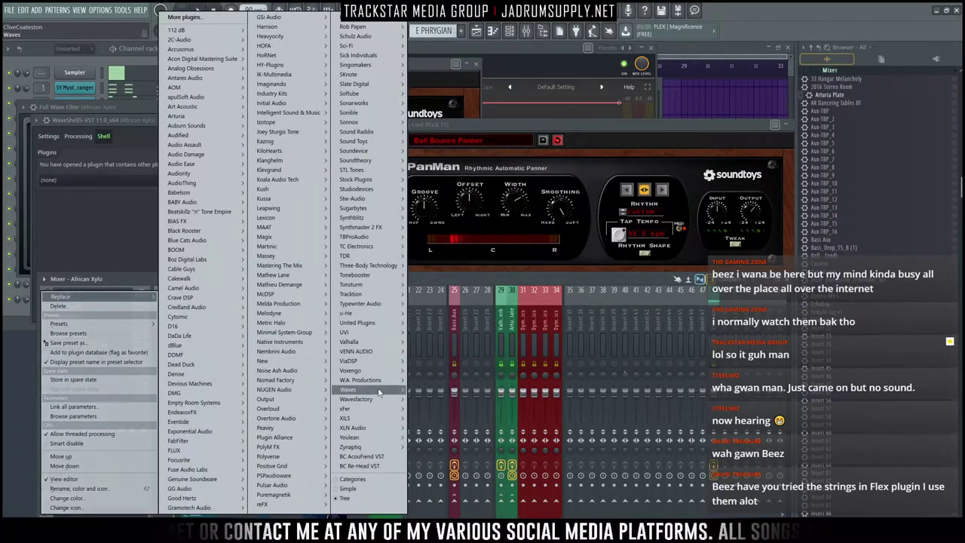
{"action": "mouse_move", "coordinate": [349, 389]}
{"action": "mouse_move", "coordinate": [430, 391]}
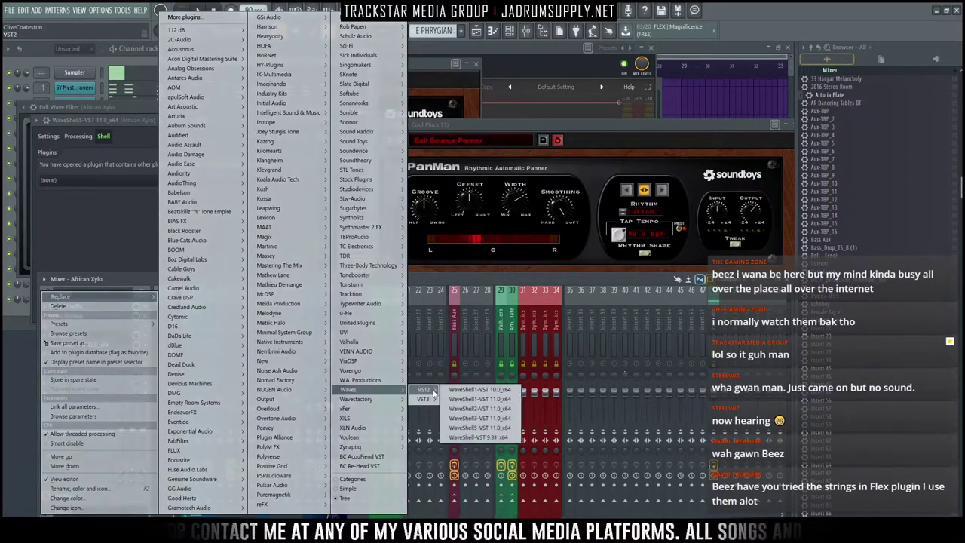
{"action": "left_click", "coordinate": [490, 408]}
{"action": "left_click", "coordinate": [87, 180]}
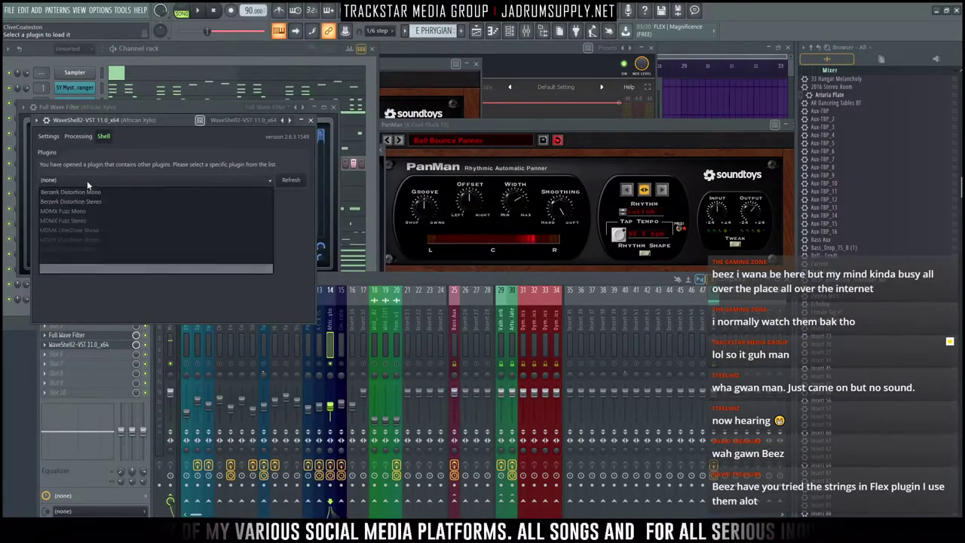
Step: Replace WaveShell2-VST 11.0 in slot 5 with the VST3 version of WaveShell6 11.0 and load Brauer Motion Stereo from it
{"action": "left_click", "coordinate": [48, 346]}
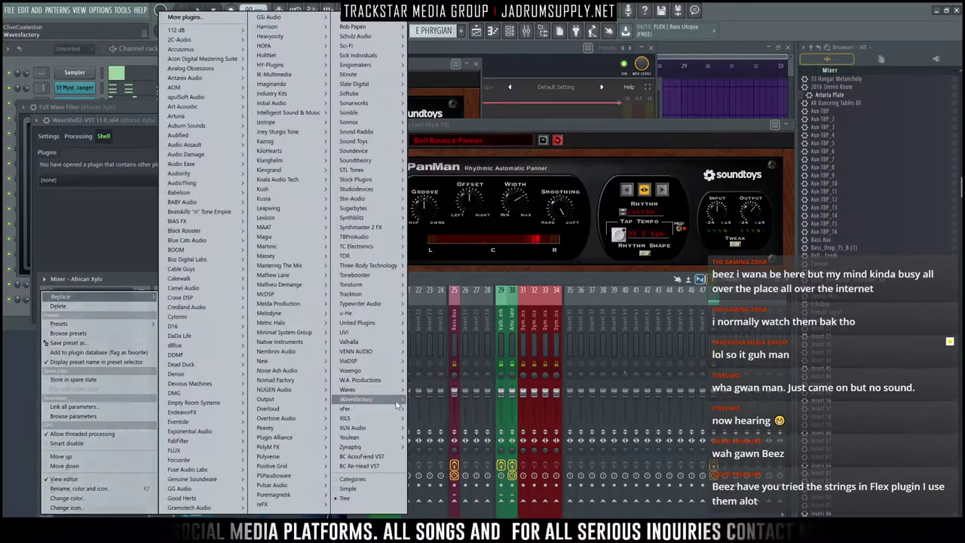
{"action": "mouse_move", "coordinate": [377, 390]}
{"action": "mouse_move", "coordinate": [427, 399]}
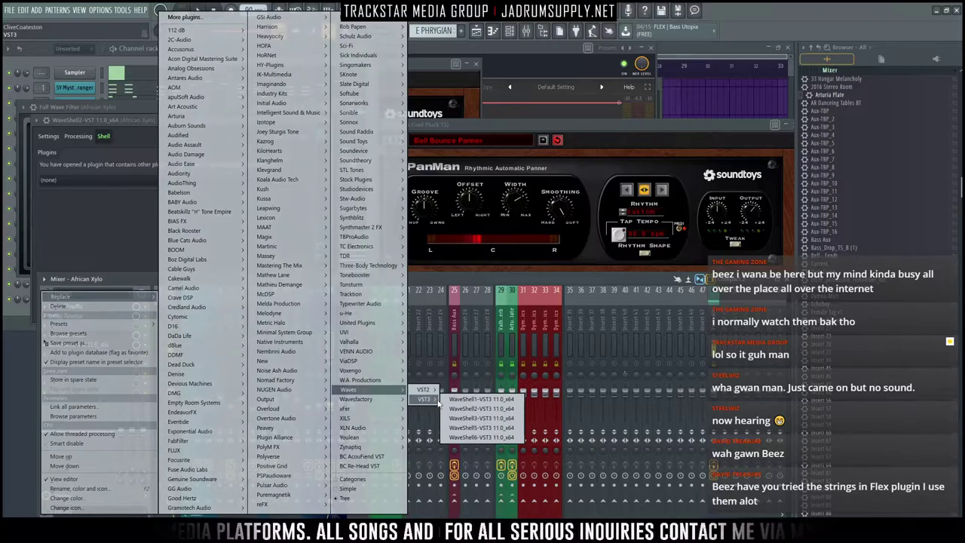
{"action": "left_click", "coordinate": [481, 436]}
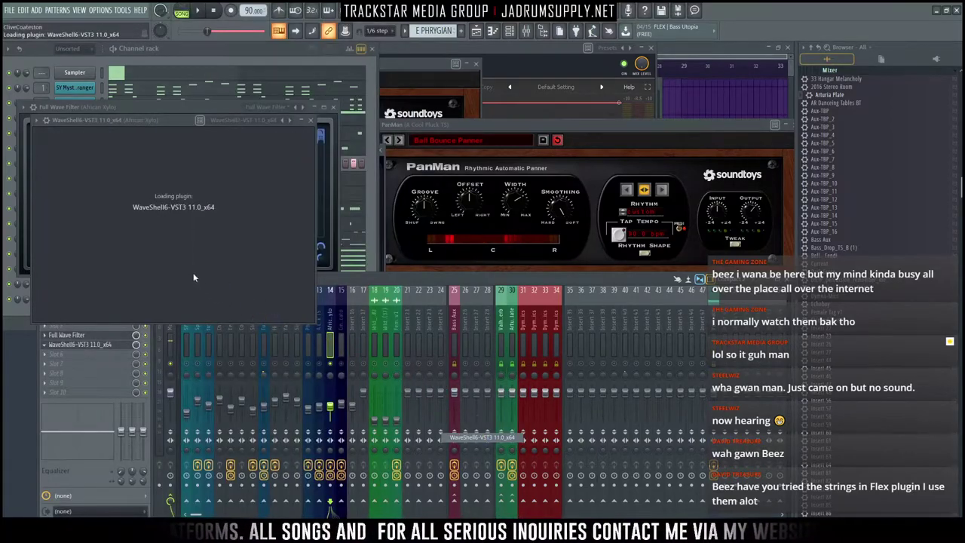
{"action": "left_click", "coordinate": [114, 181]}
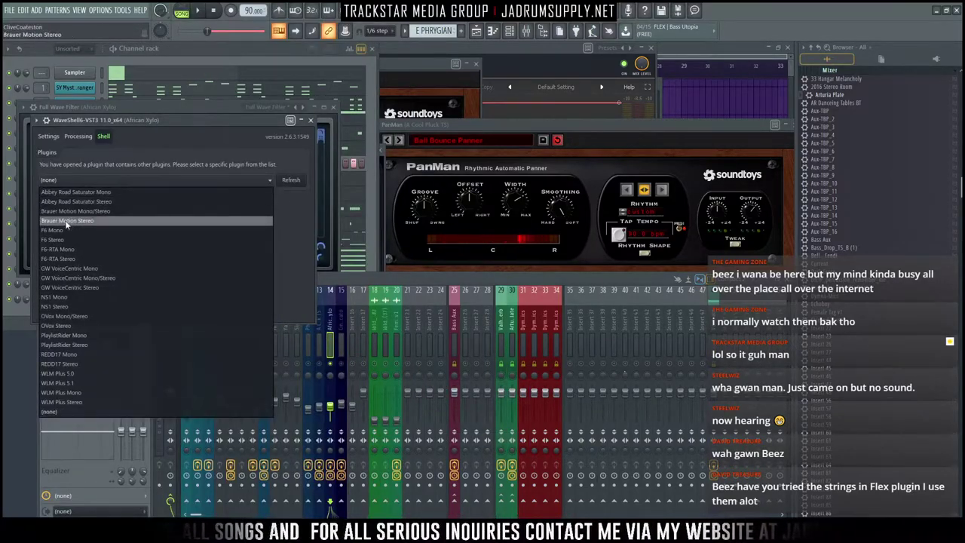
{"action": "left_click", "coordinate": [66, 220]}
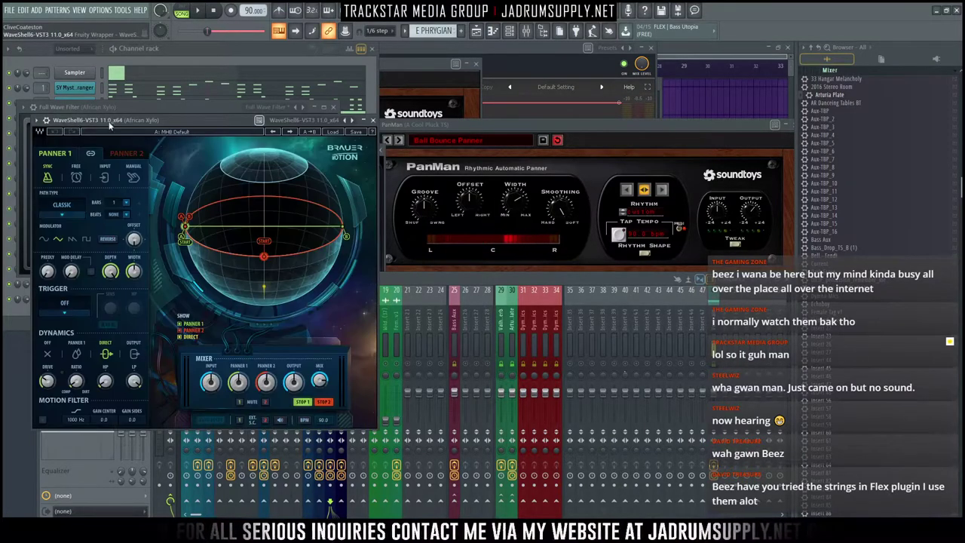
Step: Move the Brauer Motion window clear of the mixer's effect slots, then stop and mute Panner 1
{"action": "left_click_drag", "start_coordinate": [190, 121], "coordinate": [453, 80]}
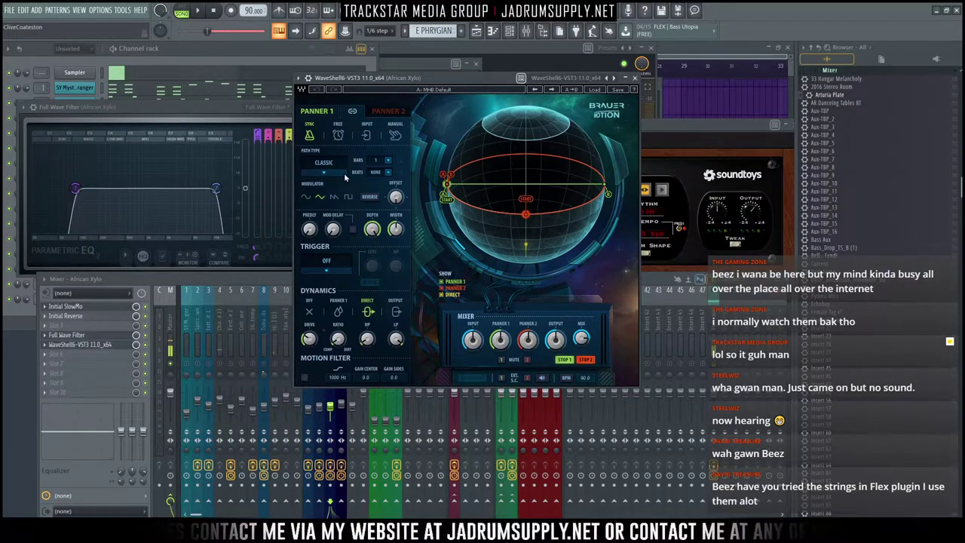
{"action": "left_click", "coordinate": [564, 359]}
{"action": "left_click", "coordinate": [502, 360]}
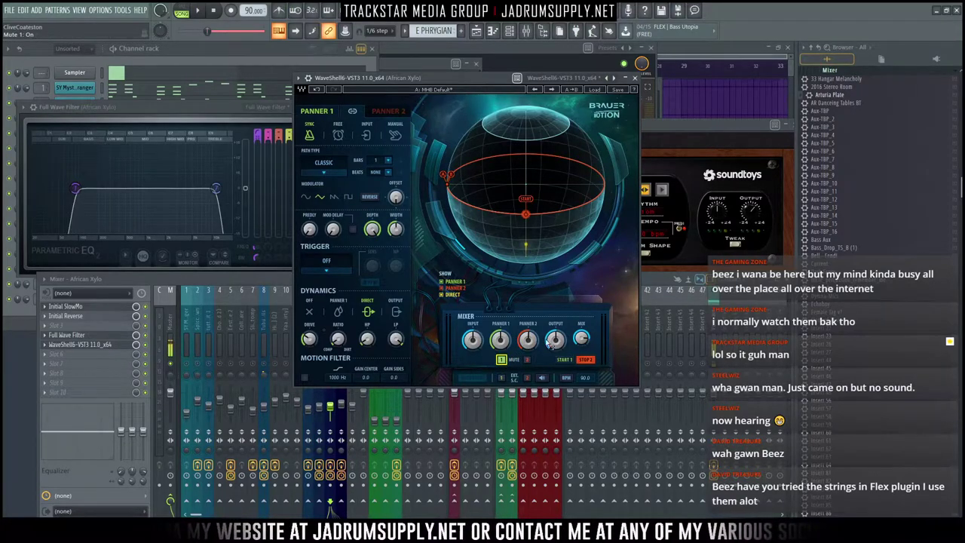
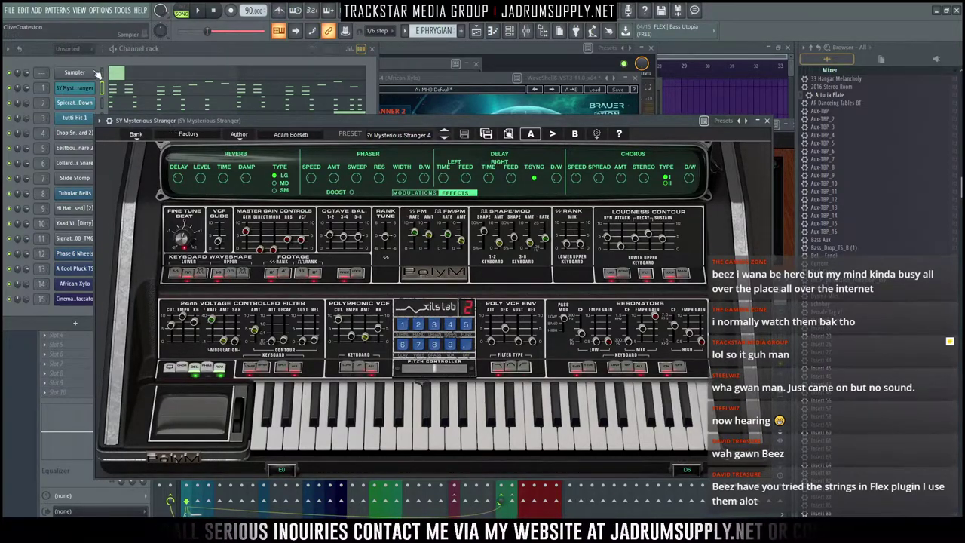
Step: Play the beat briefly to hear the current mix, and bring the mixer back into view
{"action": "left_click", "coordinate": [226, 46]}
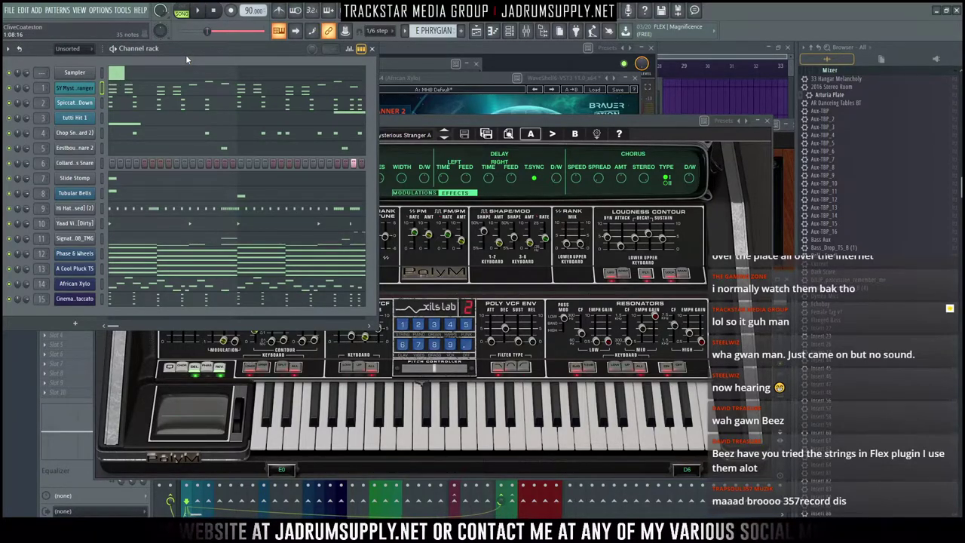
{"action": "key", "text": "space"}
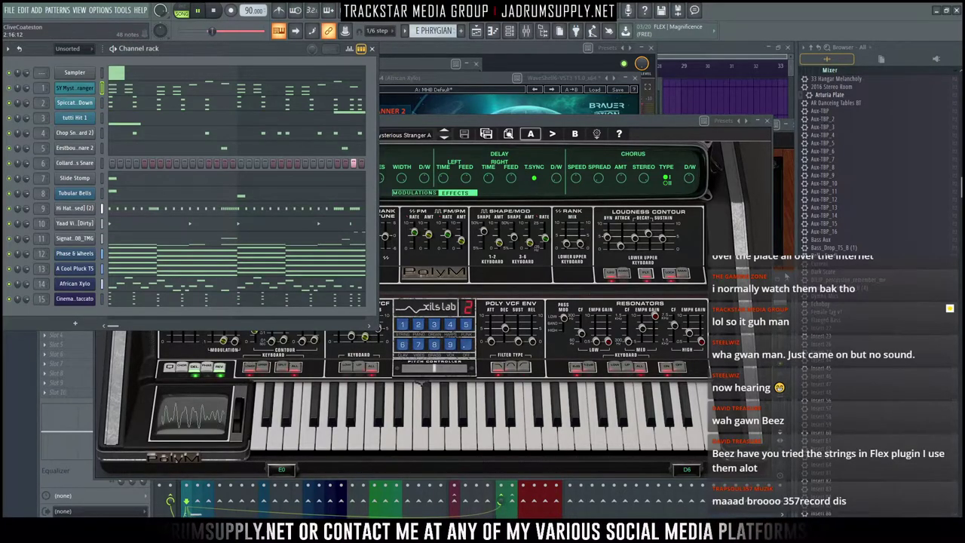
{"action": "left_click", "coordinate": [784, 325]}
{"action": "key", "text": "space"}
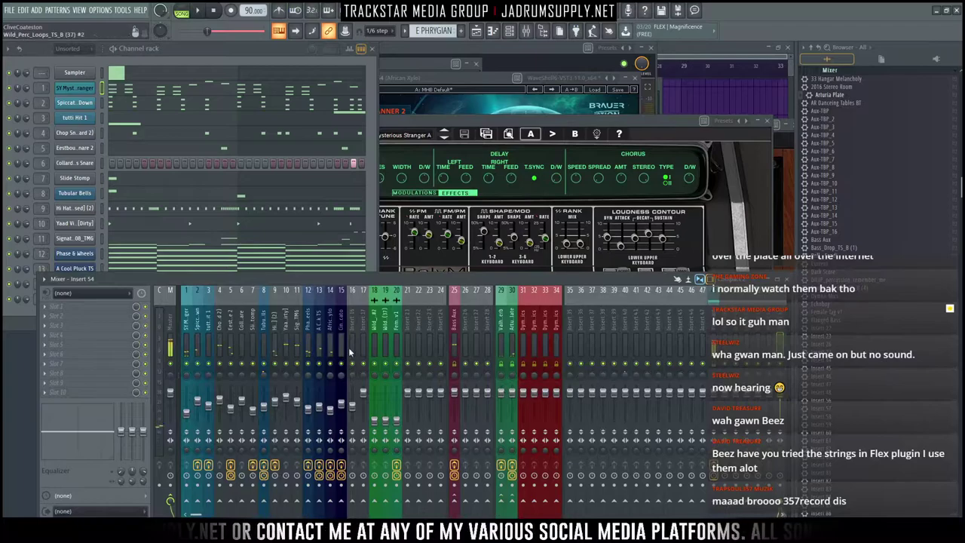
Step: Load the saved Master mixer state from the browser onto the Master track
{"action": "left_click", "coordinate": [208, 341]}
{"action": "left_click", "coordinate": [170, 344]}
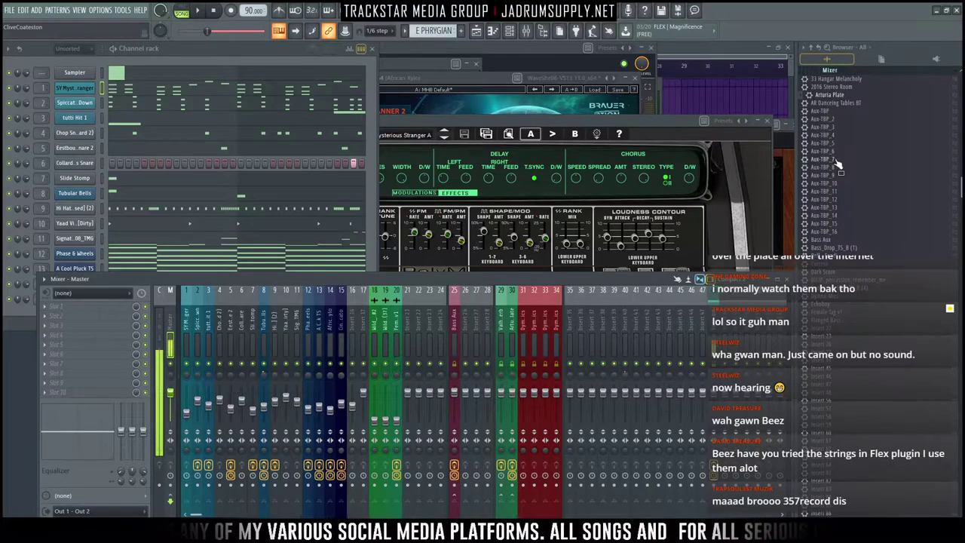
{"action": "scroll", "coordinate": [836, 161], "scroll_direction": "down", "scroll_amount": 5}
{"action": "scroll", "coordinate": [842, 202], "scroll_direction": "up", "scroll_amount": 5}
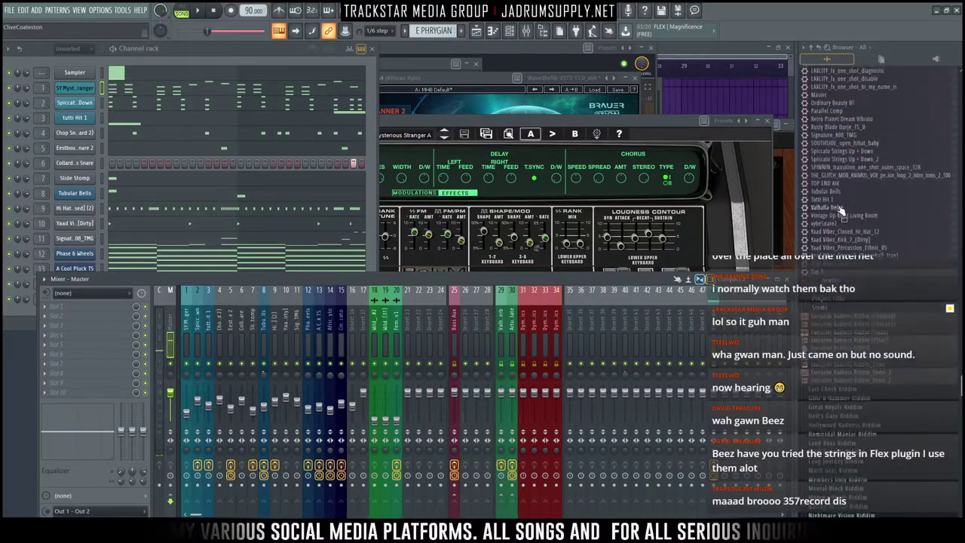
{"action": "left_click_drag", "start_coordinate": [820, 96], "coordinate": [172, 344]}
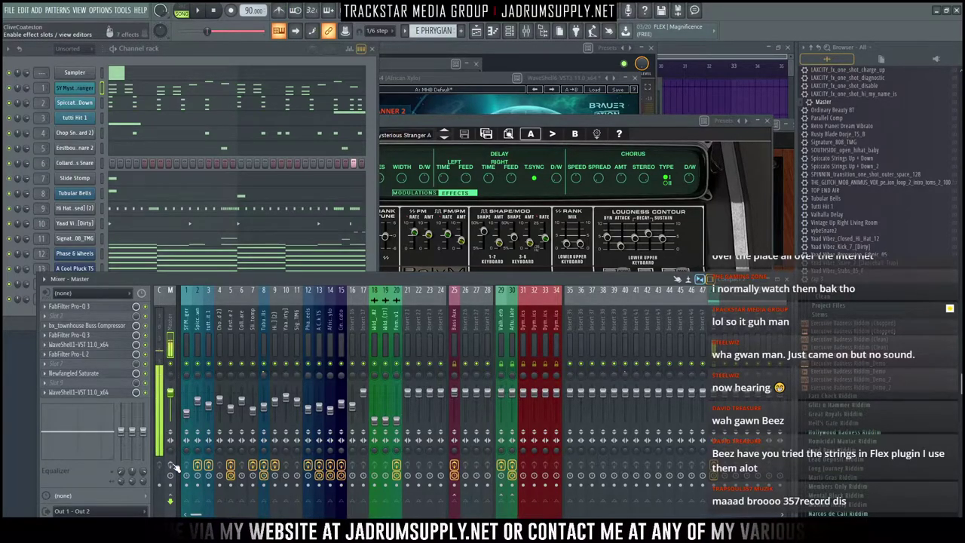
Step: Toggle the Master track's effect slots, and open the slot 10 Dorrough loudness meter above the mixer
{"action": "left_click", "coordinate": [171, 466]}
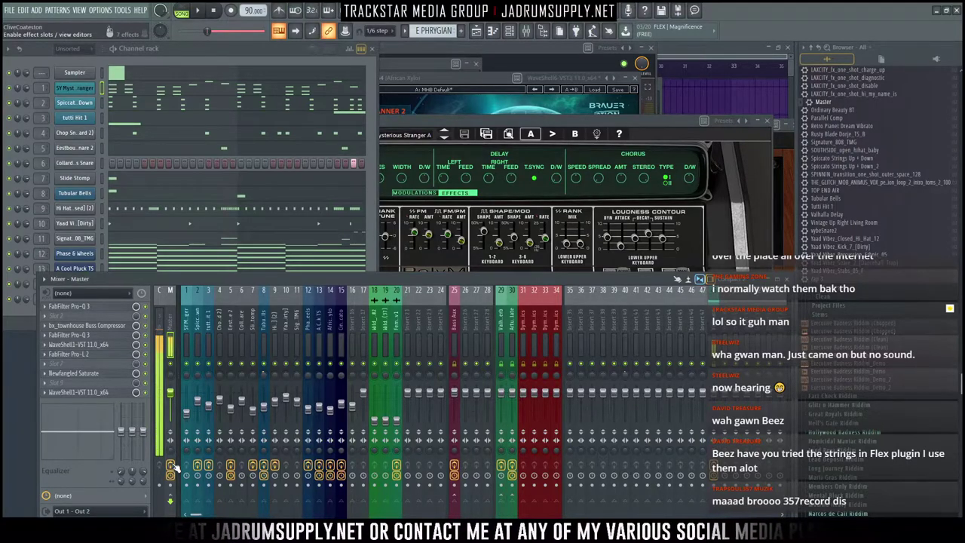
{"action": "left_click", "coordinate": [171, 466]}
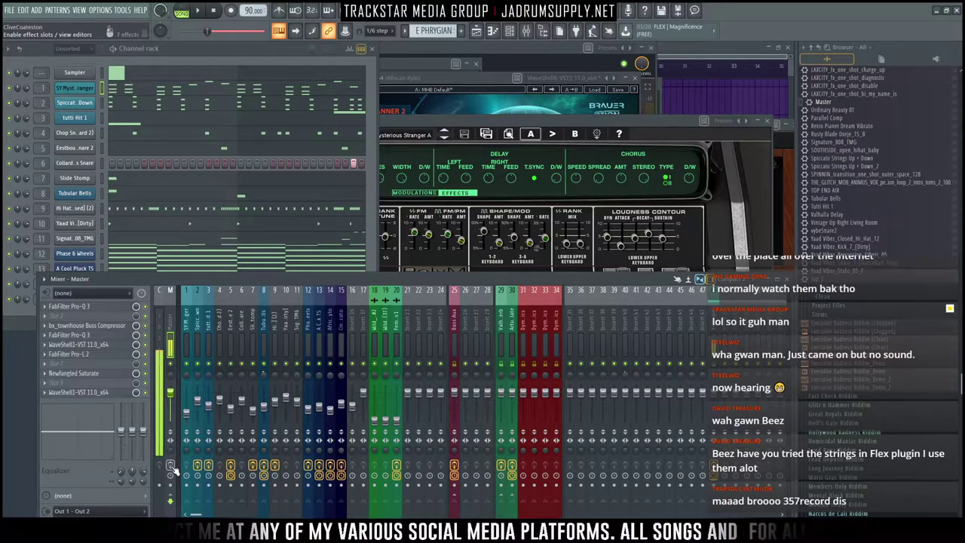
{"action": "left_click", "coordinate": [111, 393]}
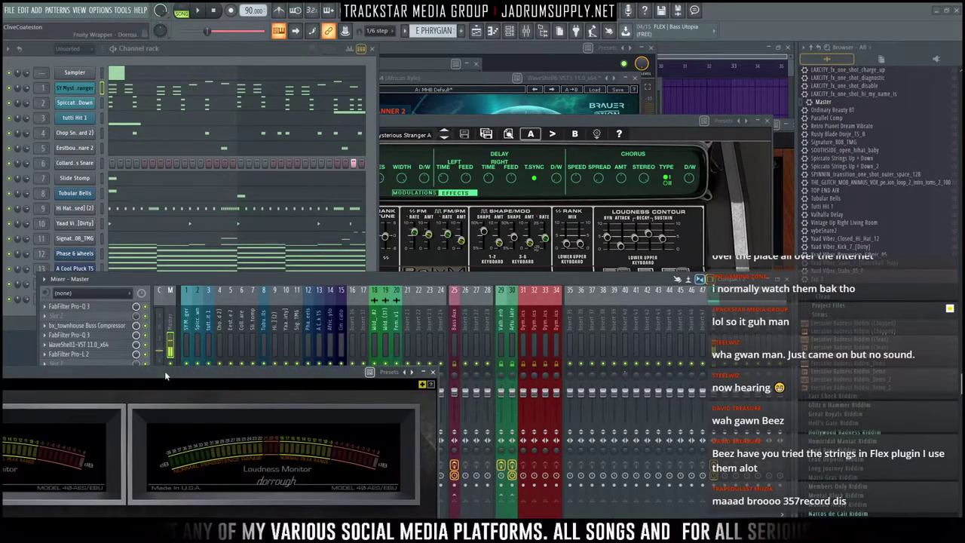
{"action": "left_click_drag", "start_coordinate": [164, 367], "coordinate": [452, 128]}
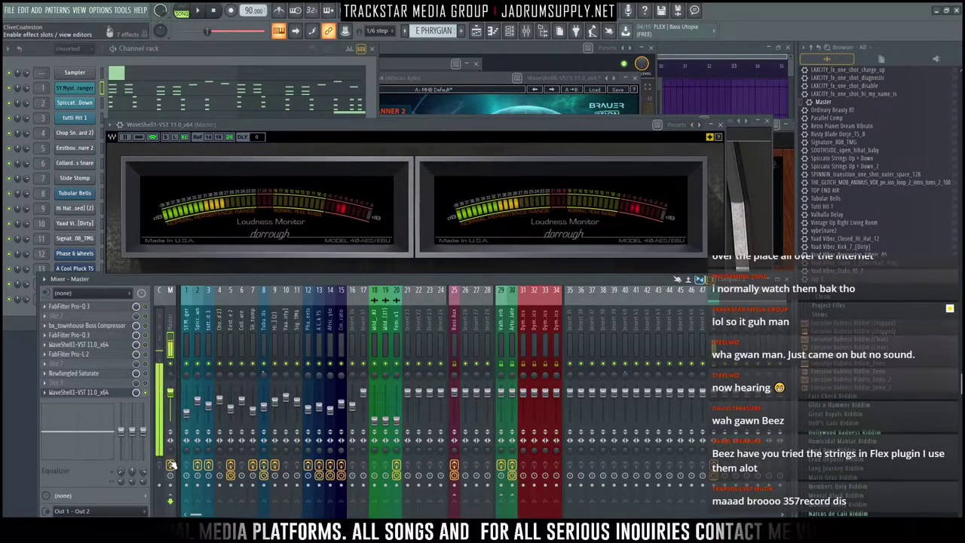
Step: Open the Master's first FabFilter Pro-Q 3 and arrange it below a smaller Dorrough meter window
{"action": "left_click", "coordinate": [91, 310]}
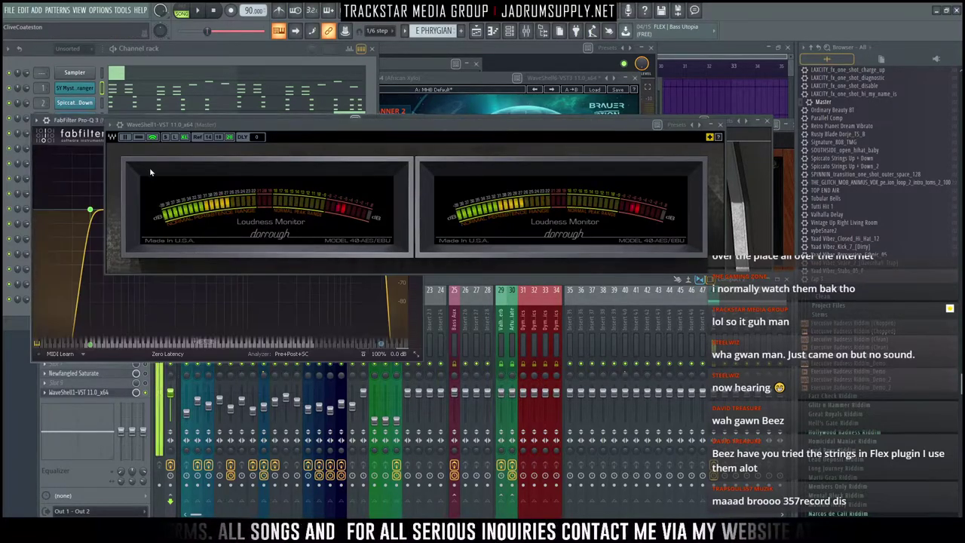
{"action": "left_click_drag", "start_coordinate": [193, 123], "coordinate": [190, 27]}
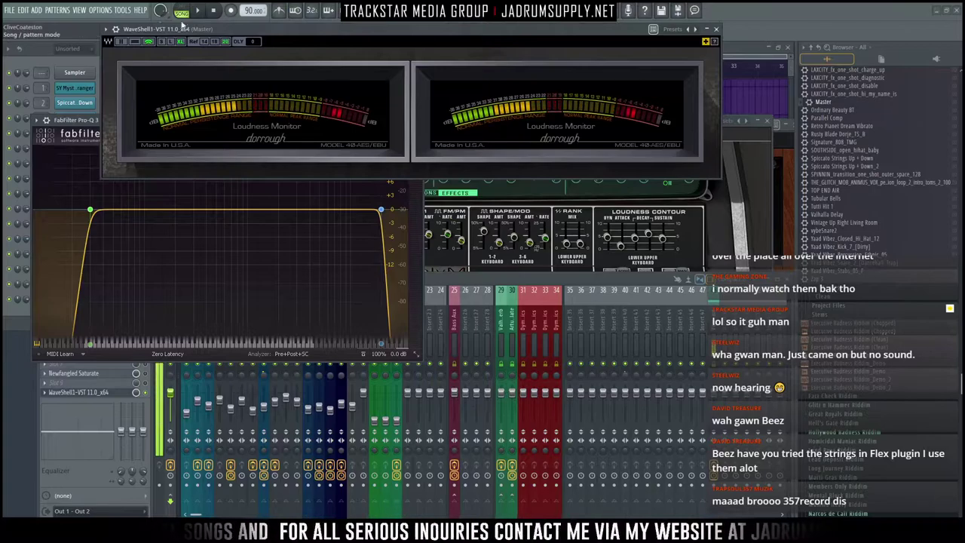
{"action": "left_click_drag", "start_coordinate": [372, 31], "coordinate": [596, 8]}
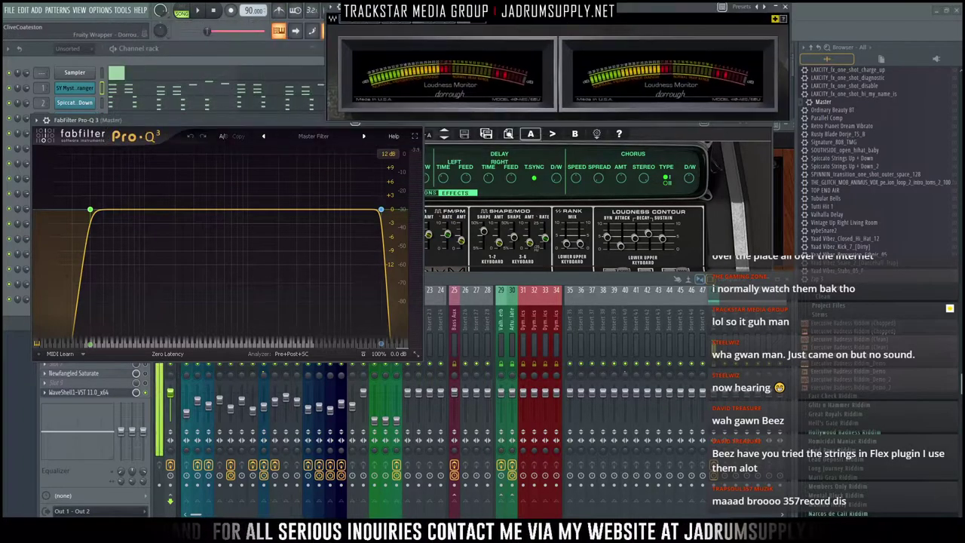
{"action": "left_click_drag", "start_coordinate": [269, 123], "coordinate": [510, 193]}
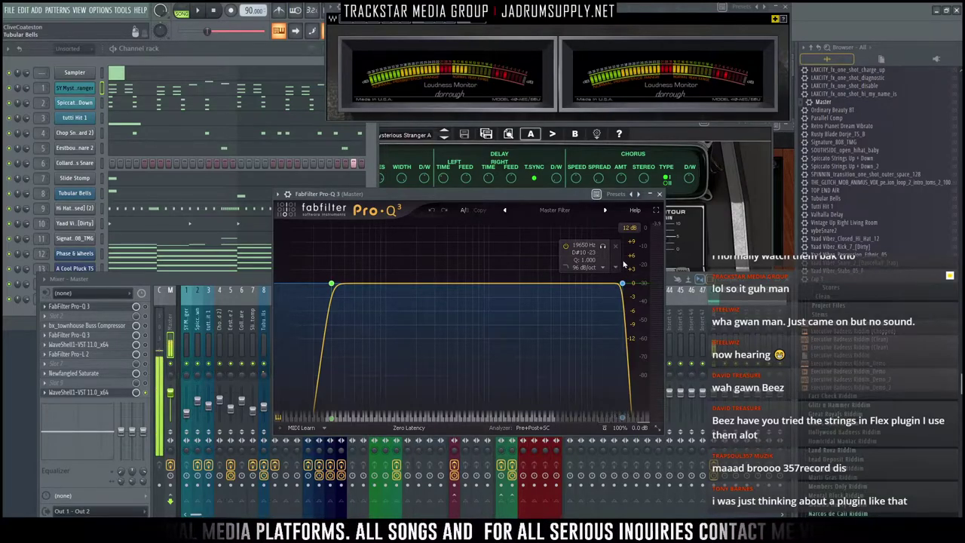
Step: Check the Master Pro-Q 3's high-cut band, and toggle the EQ slot during playback to compare the sound
{"action": "left_click_drag", "start_coordinate": [614, 285], "coordinate": [608, 285]}
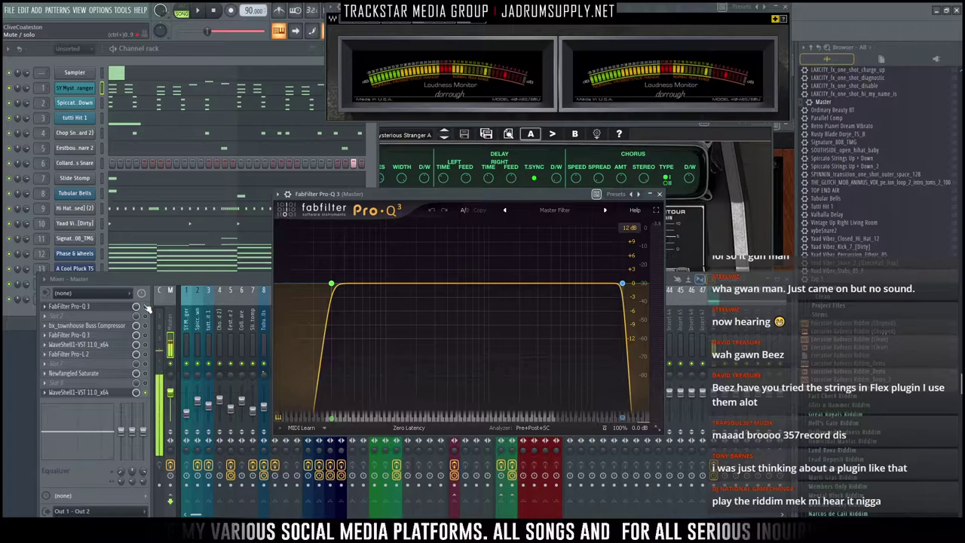
{"action": "key", "text": "space"}
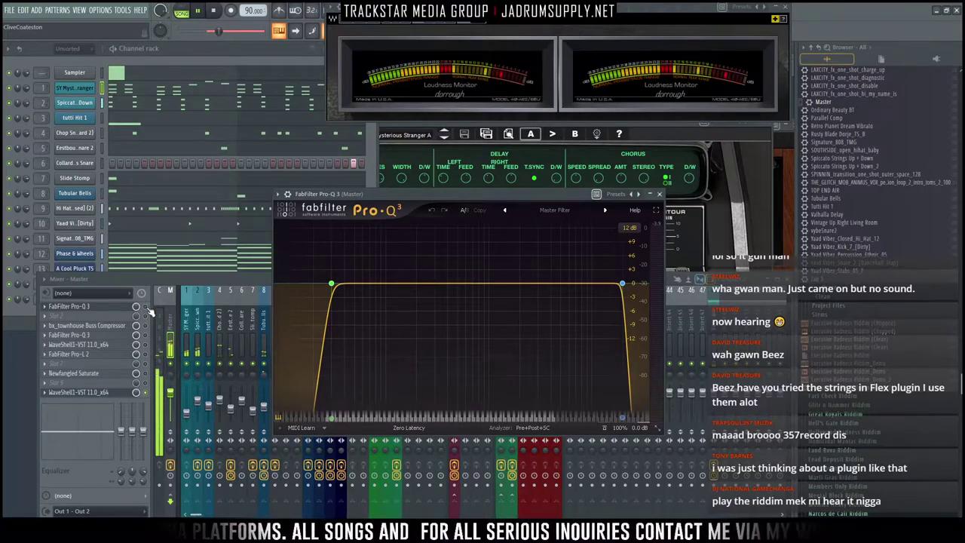
{"action": "left_click", "coordinate": [152, 310]}
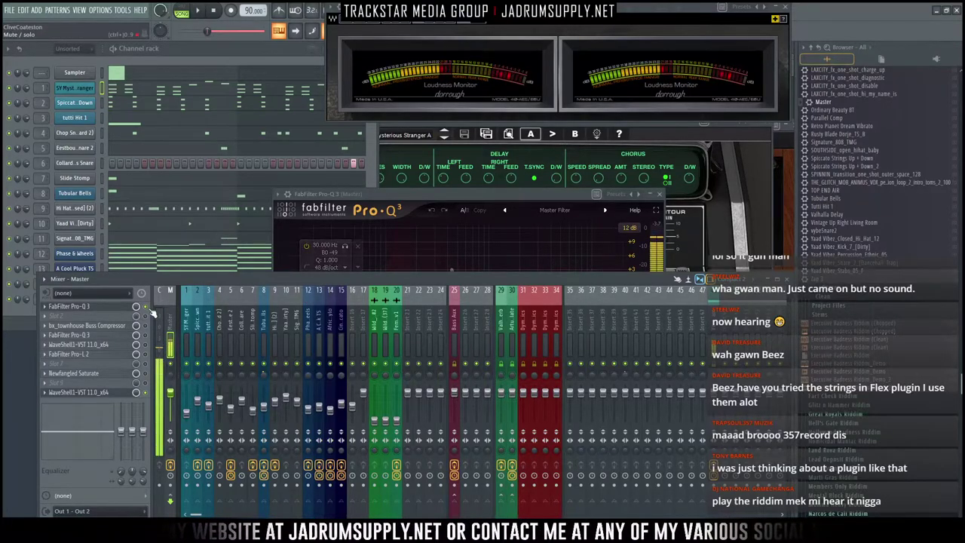
Step: Try the Dorrough meter at its larger size, then return it to the smaller size and place it above the other windows
{"action": "left_click_drag", "start_coordinate": [593, 22], "coordinate": [334, 125]}
{"action": "left_click", "coordinate": [147, 126]}
{"action": "key", "text": "space"}
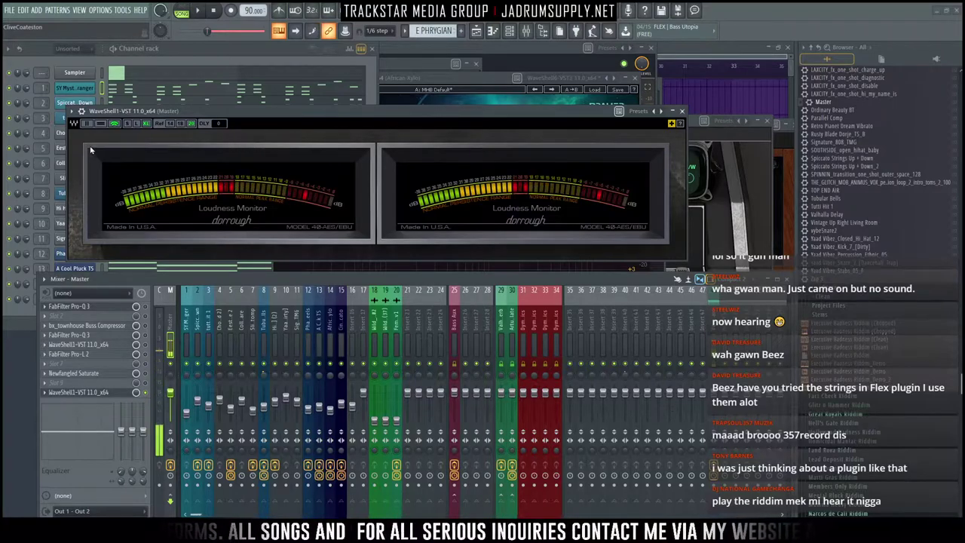
{"action": "left_click", "coordinate": [137, 124]}
{"action": "left_click_drag", "start_coordinate": [267, 111], "coordinate": [463, 7]}
Step: Compare the Master with its first Pro-Q 3 active and bypassed during playback, and leave the EQ enabled
{"action": "left_click", "coordinate": [145, 307]}
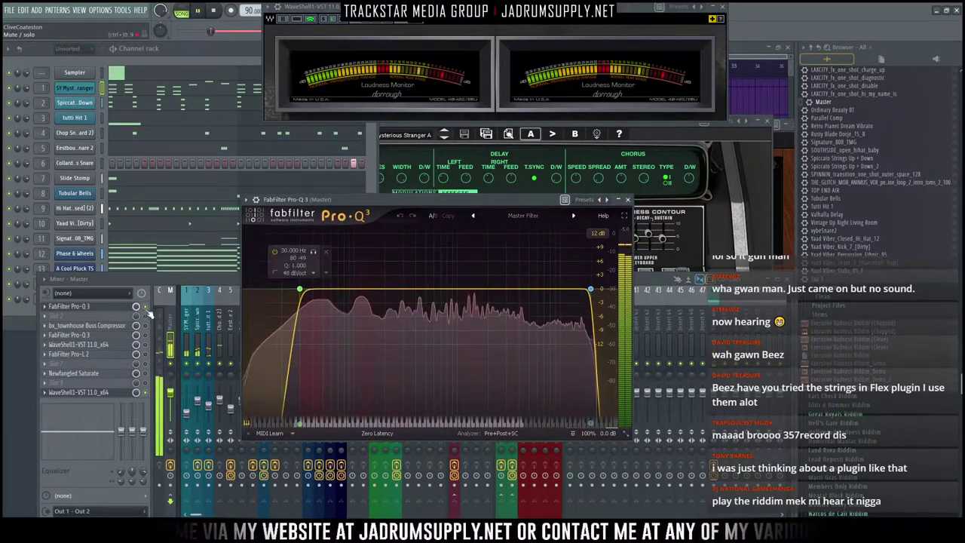
{"action": "left_click", "coordinate": [150, 314]}
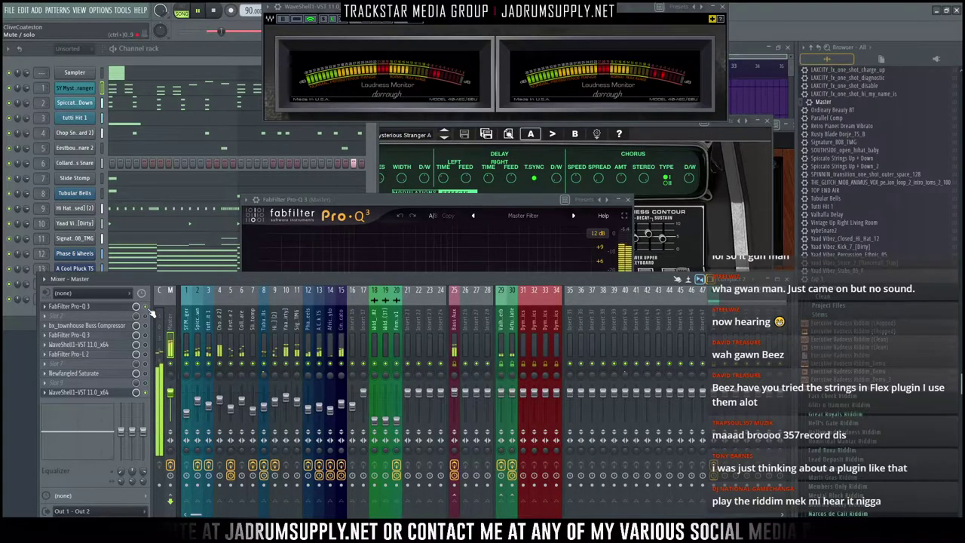
{"action": "left_click_drag", "start_coordinate": [256, 200], "coordinate": [227, 167]}
{"action": "left_click", "coordinate": [226, 167]}
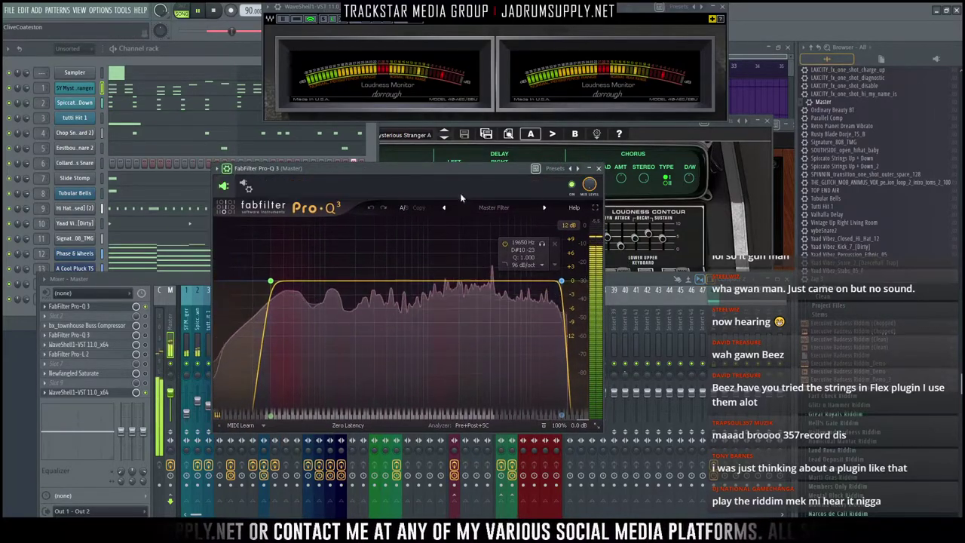
{"action": "left_click", "coordinate": [572, 185]}
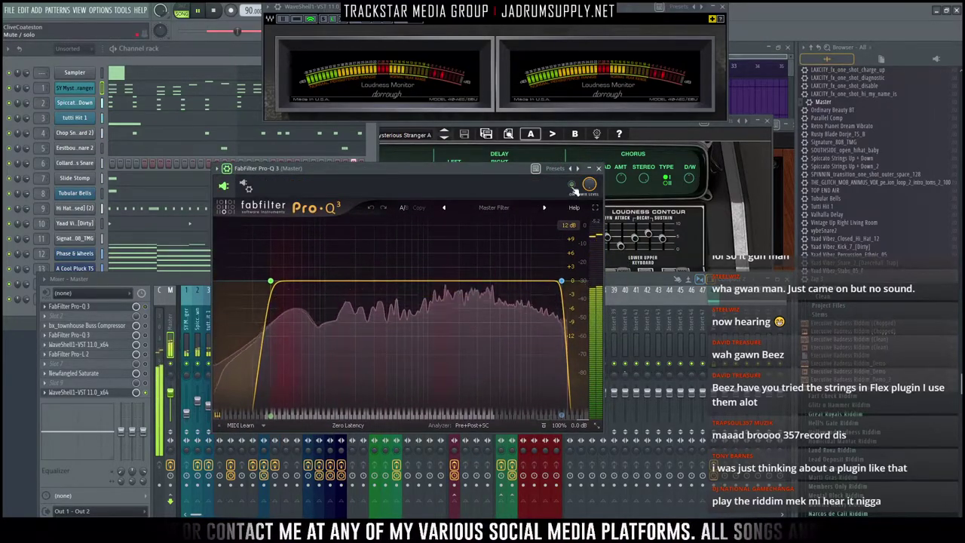
{"action": "left_click", "coordinate": [572, 186]}
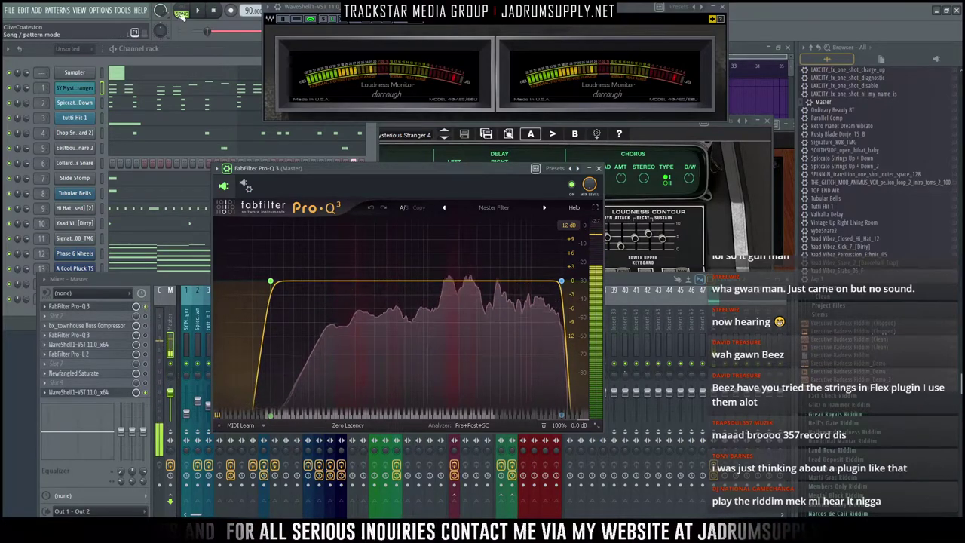
Step: Bring up the playlist and play the song from the intro with the whole arrangement in view
{"action": "left_click", "coordinate": [765, 109]}
{"action": "right_click", "coordinate": [329, 188], "text": "ctrl"}
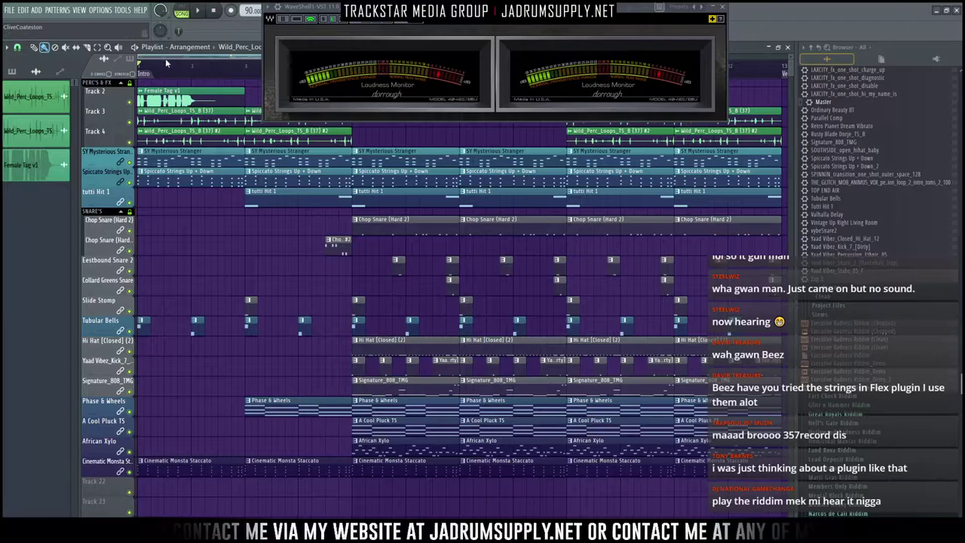
{"action": "key", "text": "F9"}
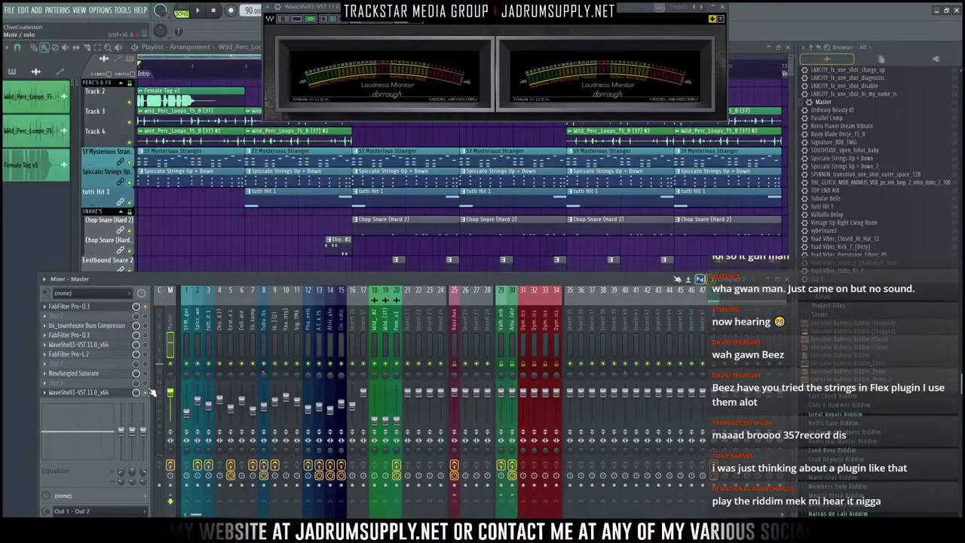
{"action": "key", "text": "F9"}
{"action": "key", "text": "space"}
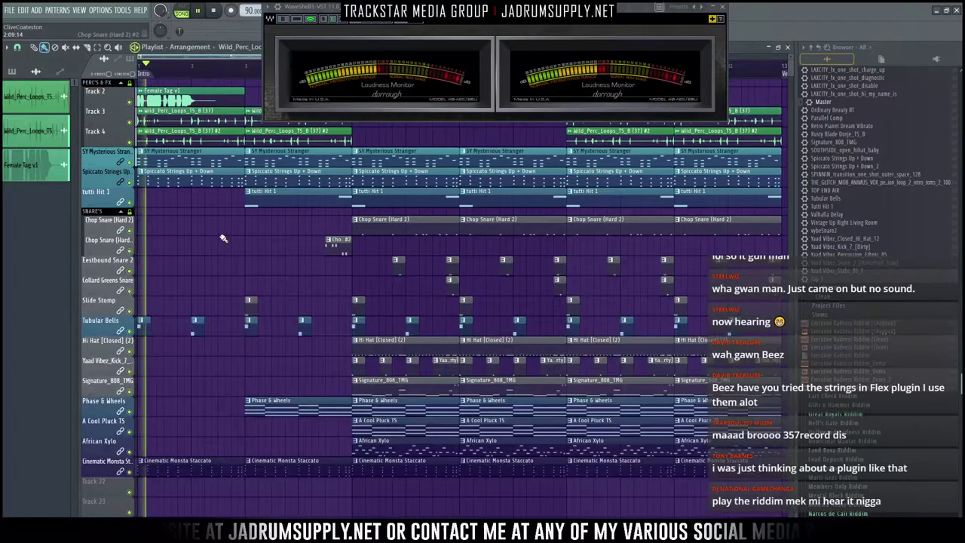
{"action": "scroll", "coordinate": [201, 71], "scroll_direction": "down", "scroll_amount": 3}
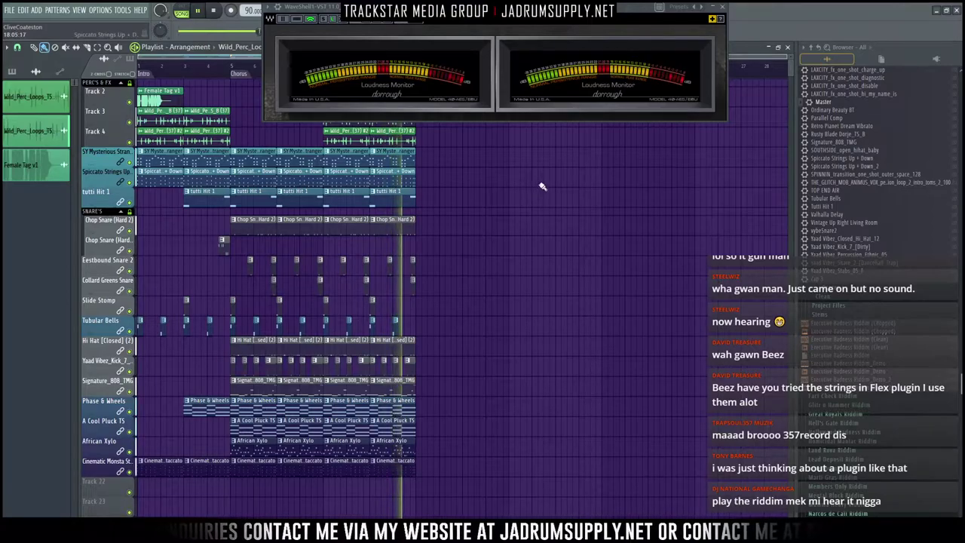
Step: Stop the song, open the Master's bx_townhouse Buss Compressor from the mixer, and enable its slot while playing the chorus
{"action": "key", "text": "space"}
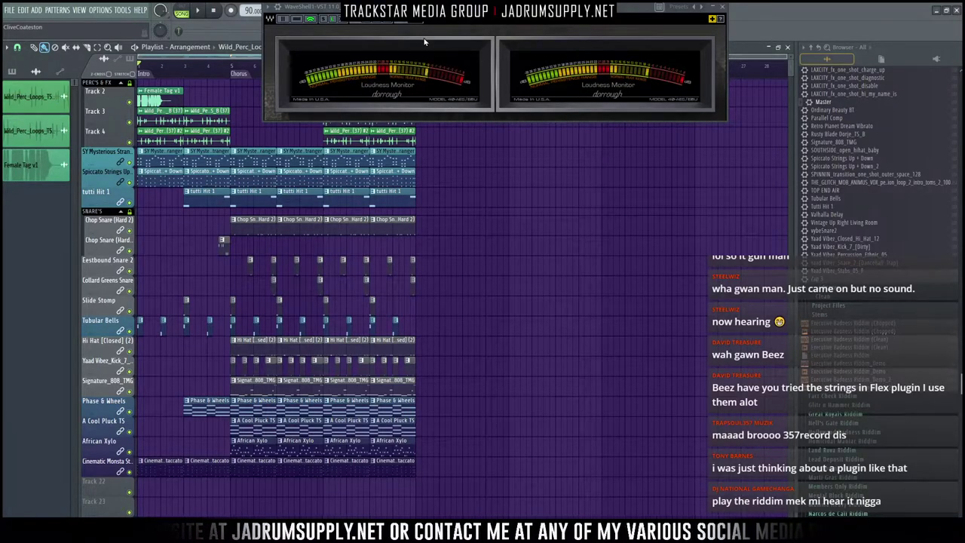
{"action": "key", "text": "F9"}
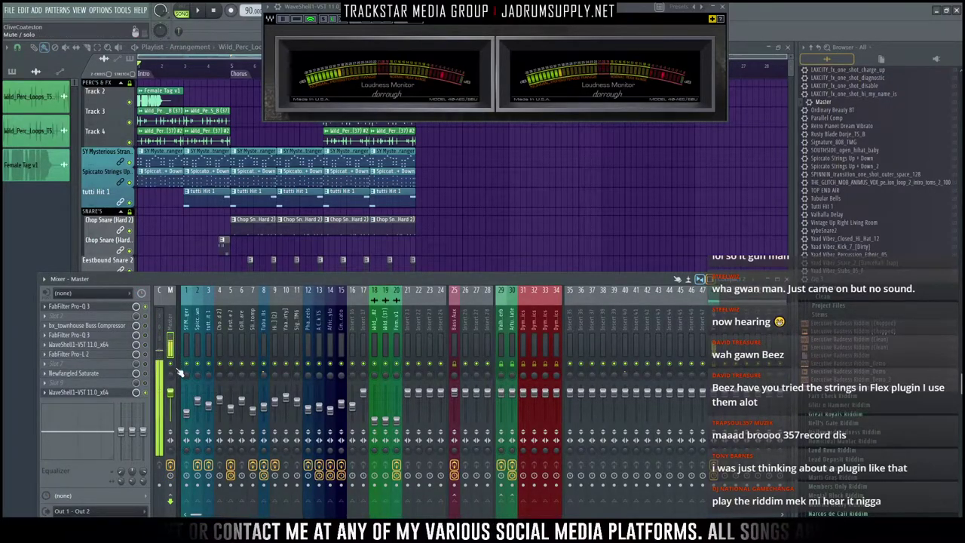
{"action": "left_click", "coordinate": [124, 331]}
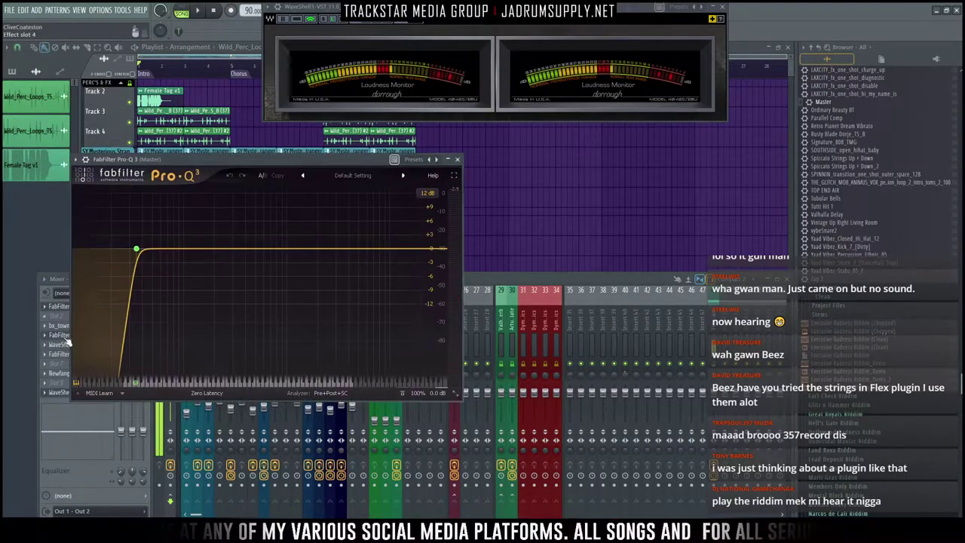
{"action": "left_click", "coordinate": [68, 326]}
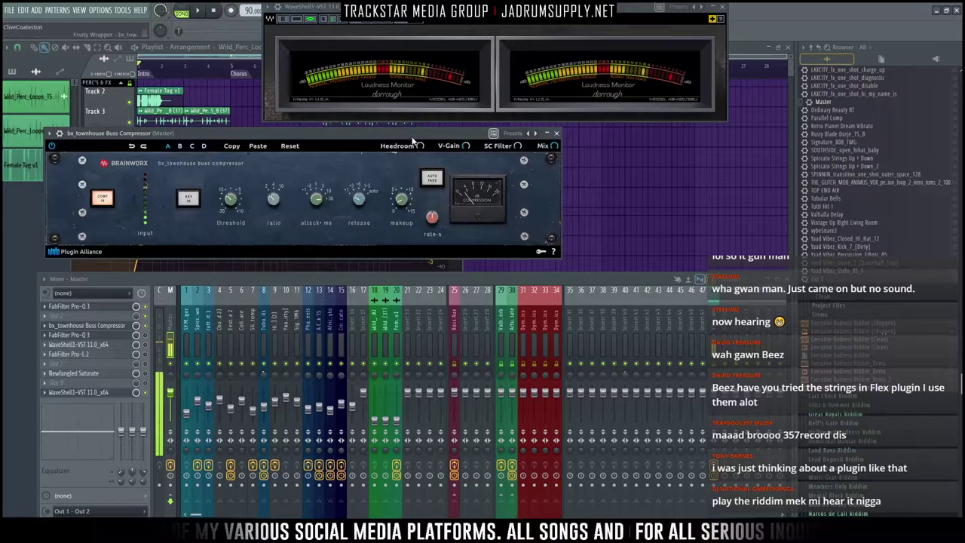
{"action": "left_click_drag", "start_coordinate": [413, 141], "coordinate": [485, 157]}
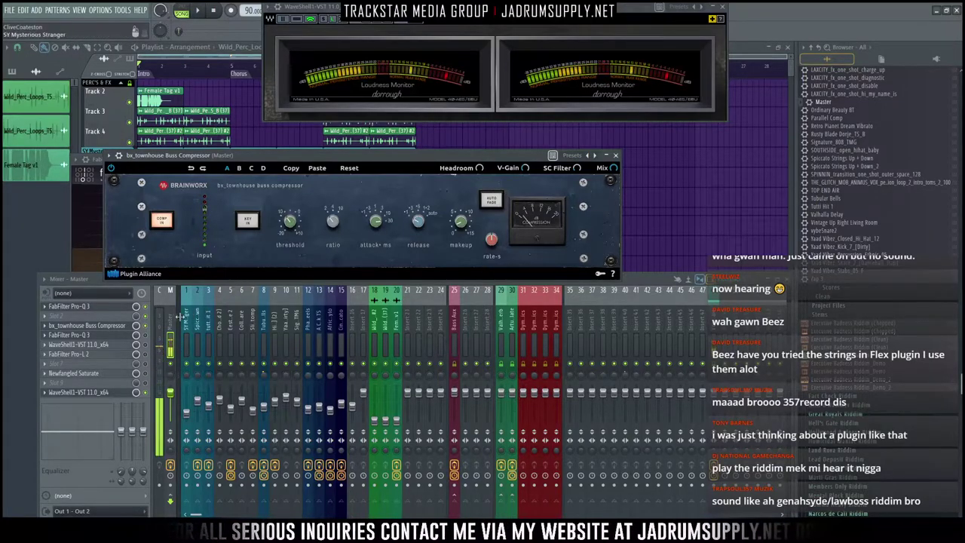
{"action": "key", "text": "space"}
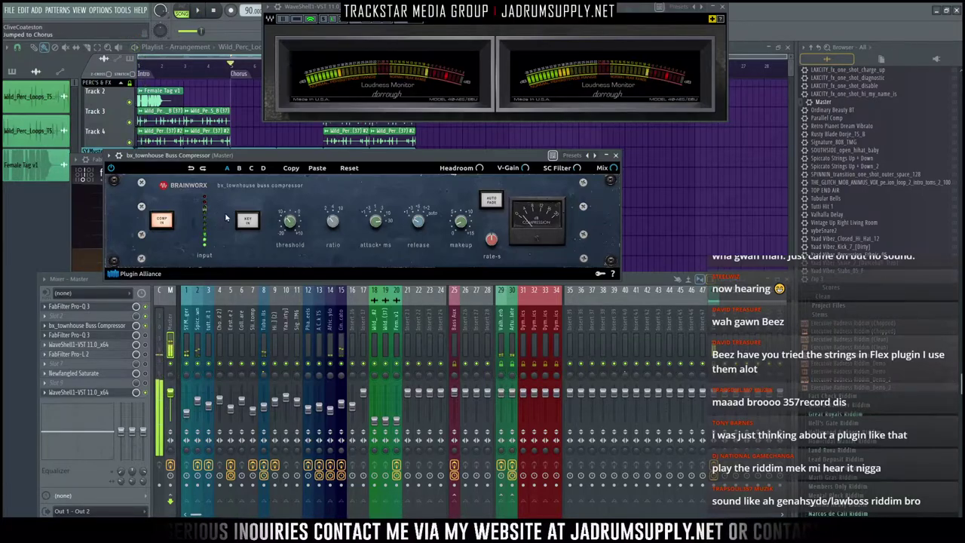
{"action": "left_click", "coordinate": [147, 326]}
{"action": "key", "text": "space"}
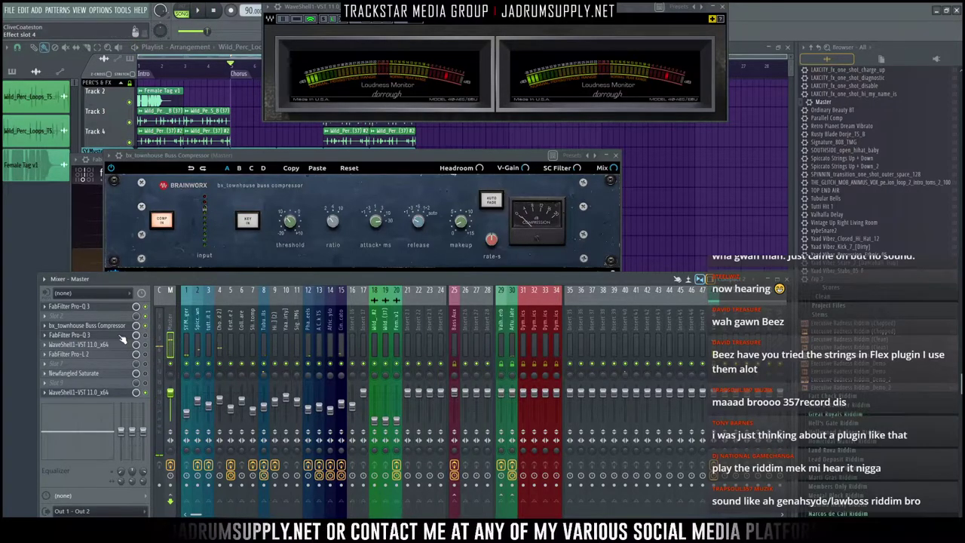
Step: Open the Master's second Pro-Q 3 with the 35 Hz low cut, move it clear of the effect slots, and enable it during playback
{"action": "left_click", "coordinate": [119, 335]}
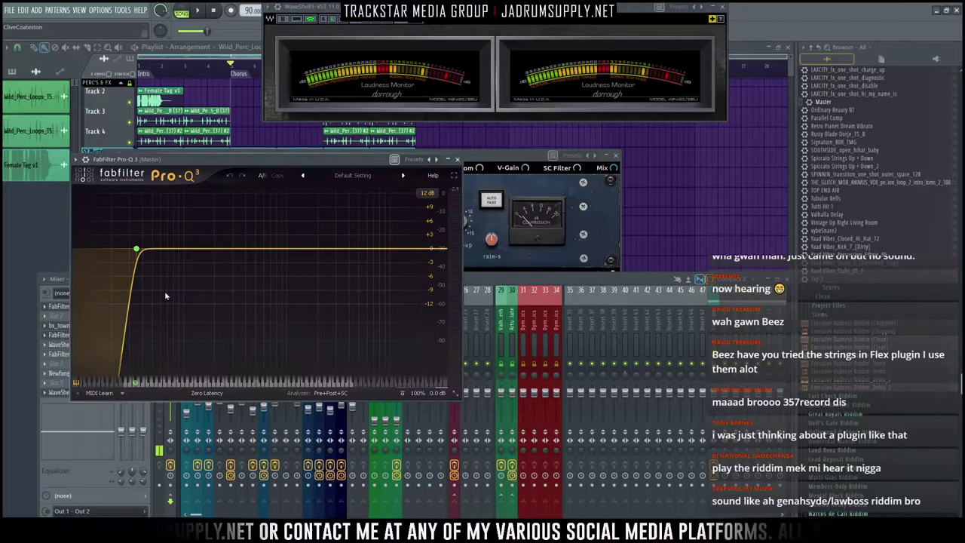
{"action": "mouse_move", "coordinate": [137, 252]}
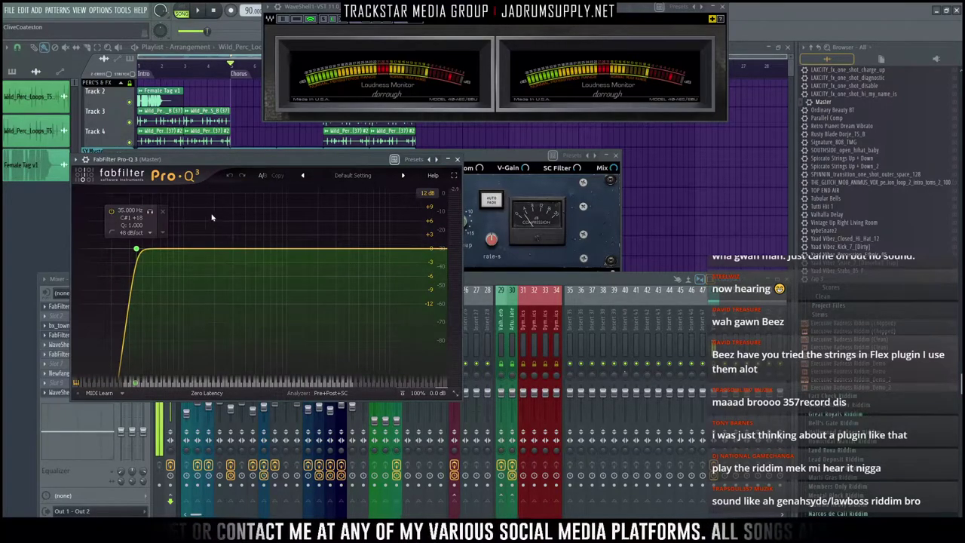
{"action": "left_click_drag", "start_coordinate": [290, 162], "coordinate": [540, 184]}
{"action": "mouse_move", "coordinate": [368, 244]}
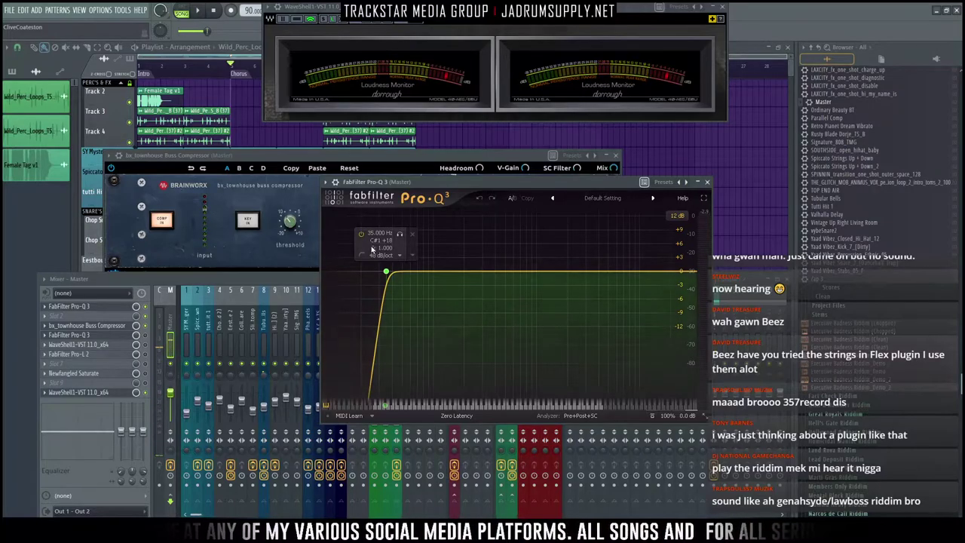
{"action": "key", "text": "space"}
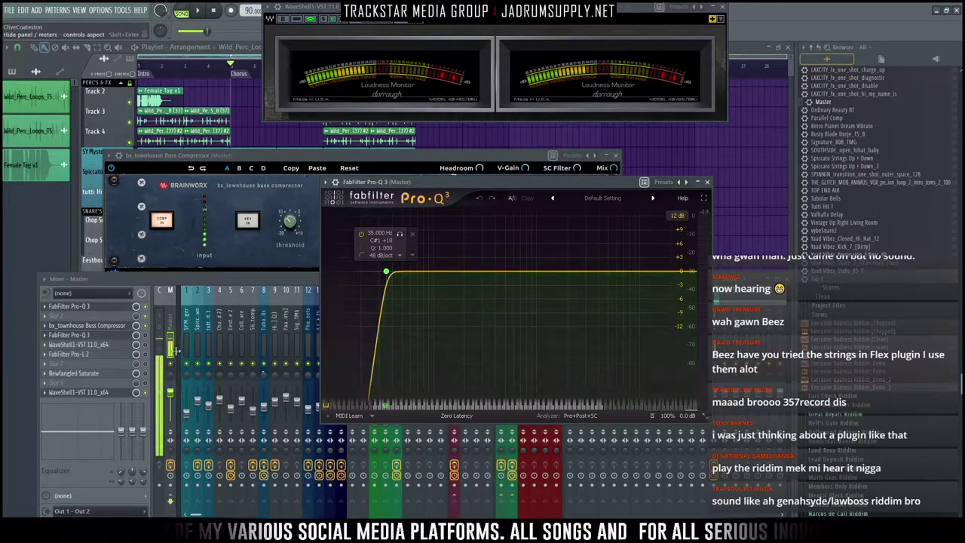
{"action": "left_click", "coordinate": [150, 341]}
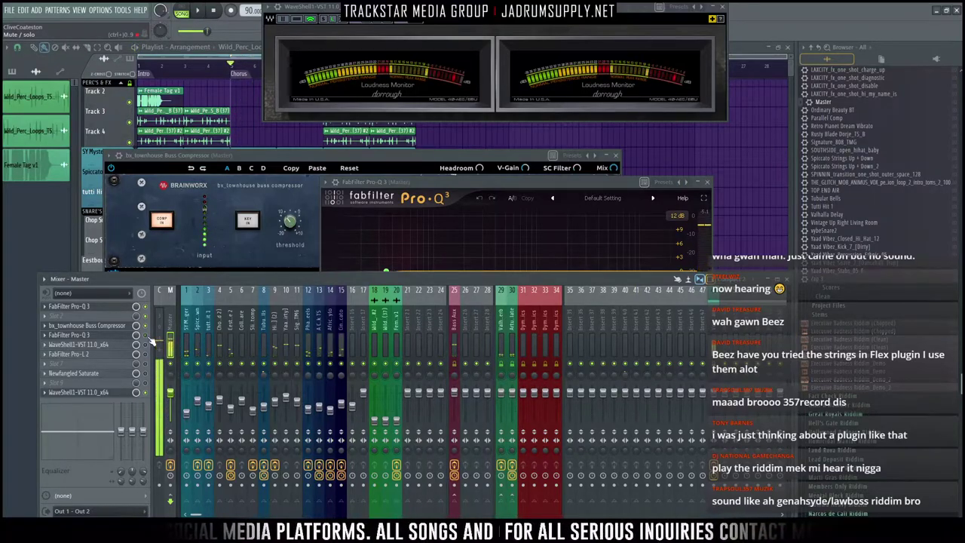
{"action": "left_click", "coordinate": [434, 180]}
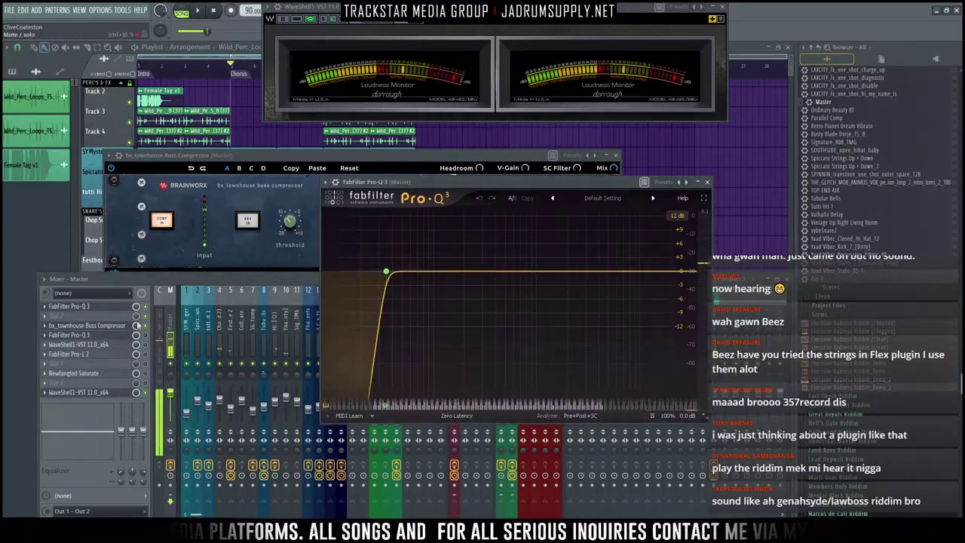
{"action": "left_click", "coordinate": [151, 340]}
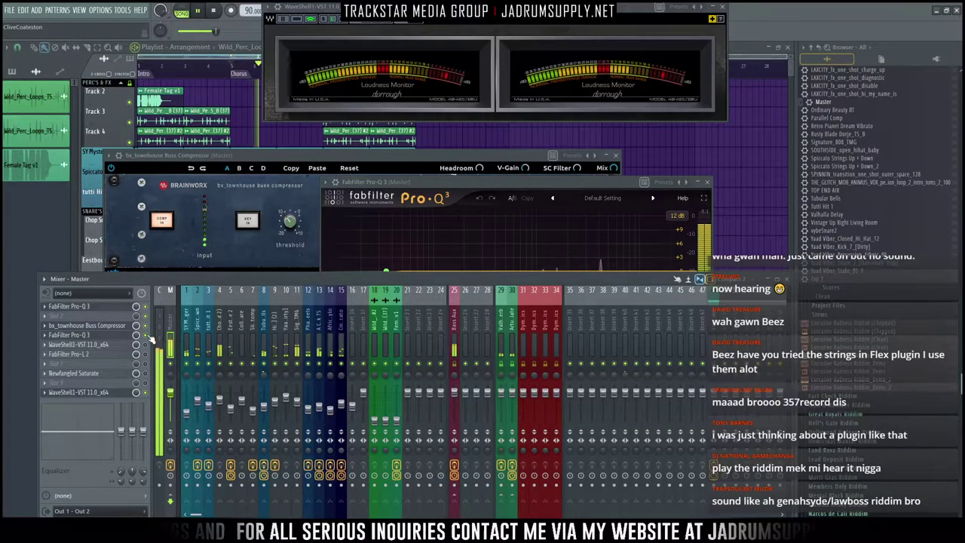
{"action": "left_click", "coordinate": [377, 245]}
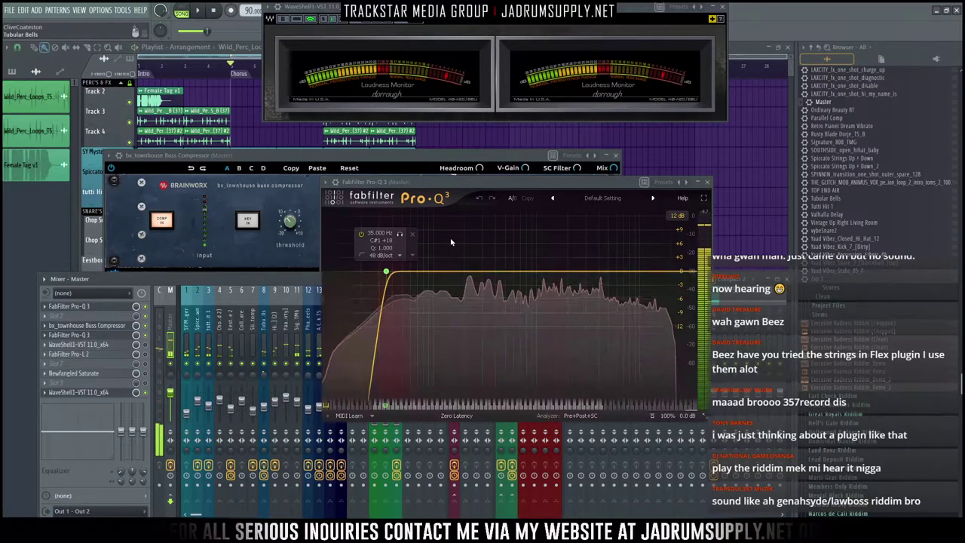
Step: Set the slope of the 35 Hz low-cut band in the Master's second Pro-Q 3 to 30 dB/oct
{"action": "left_click", "coordinate": [381, 256]}
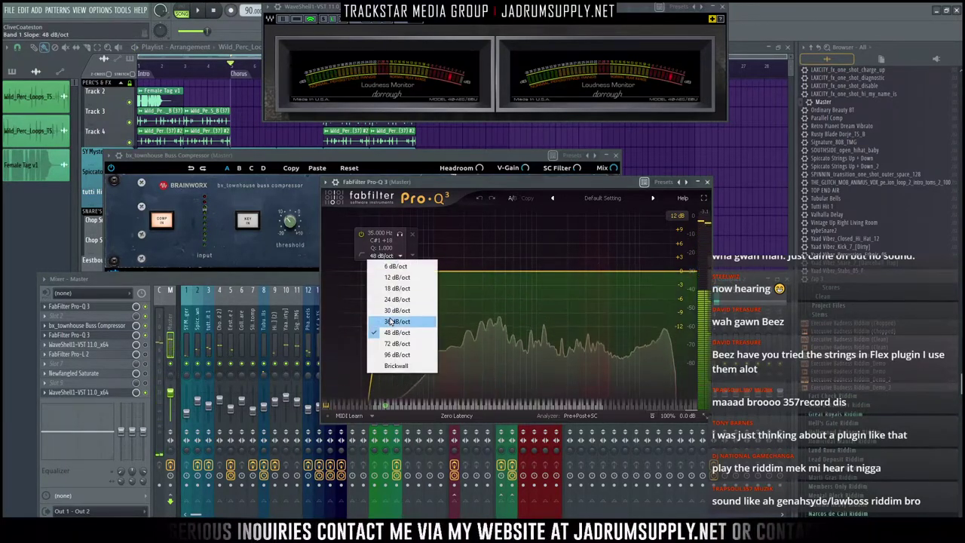
{"action": "left_click", "coordinate": [386, 310]}
{"action": "left_click", "coordinate": [390, 255]}
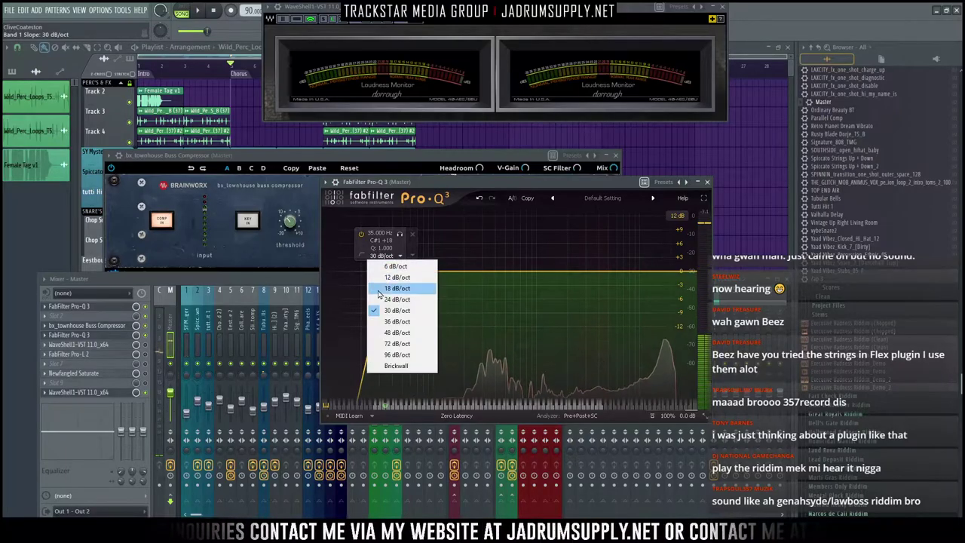
{"action": "left_click", "coordinate": [183, 317]}
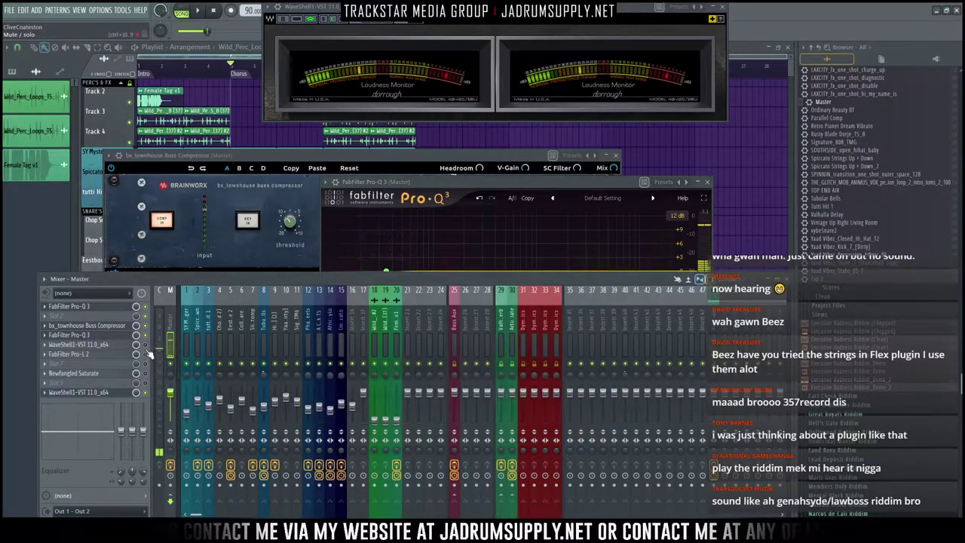
Step: Open the J37 tape plugin on the Master, move it clear of the effect slots, and enable it for playback
{"action": "left_click", "coordinate": [125, 344]}
{"action": "left_click_drag", "start_coordinate": [283, 140], "coordinate": [599, 147]}
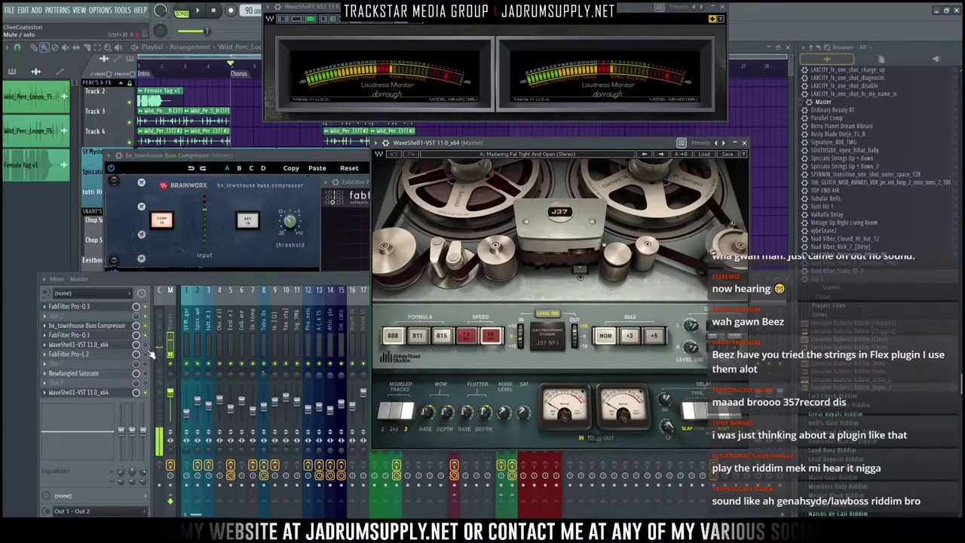
{"action": "left_click", "coordinate": [151, 355]}
{"action": "key", "text": "space"}
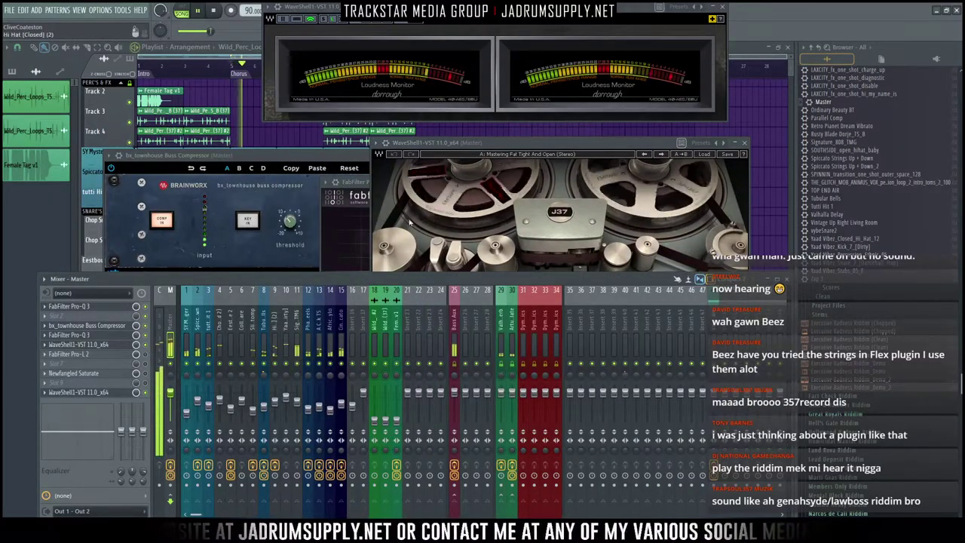
Step: Show the J37 tape plugin's wrapper controls and compare the sound with it bypassed and active, leaving it on
{"action": "left_click", "coordinate": [580, 142]}
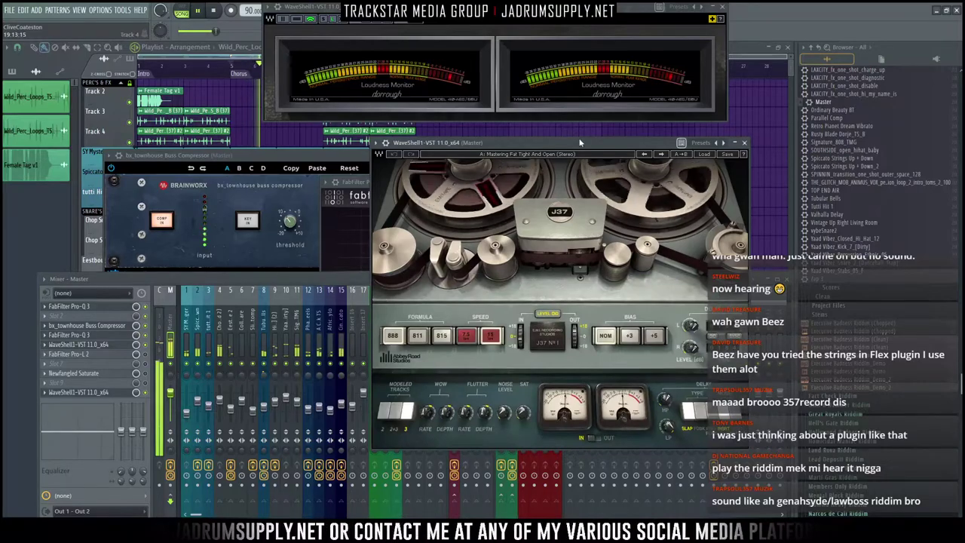
{"action": "left_click", "coordinate": [387, 143]}
{"action": "left_click", "coordinate": [718, 159]}
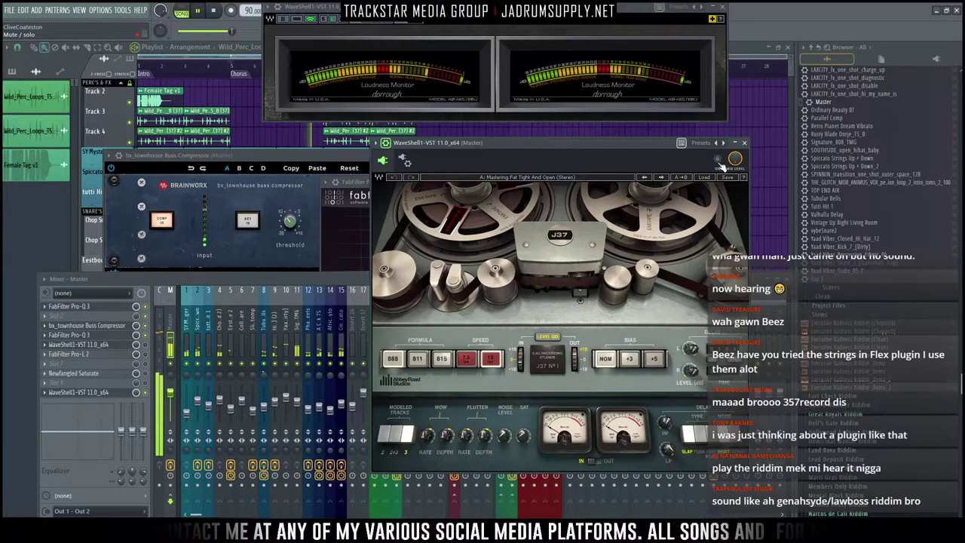
{"action": "left_click", "coordinate": [718, 160]}
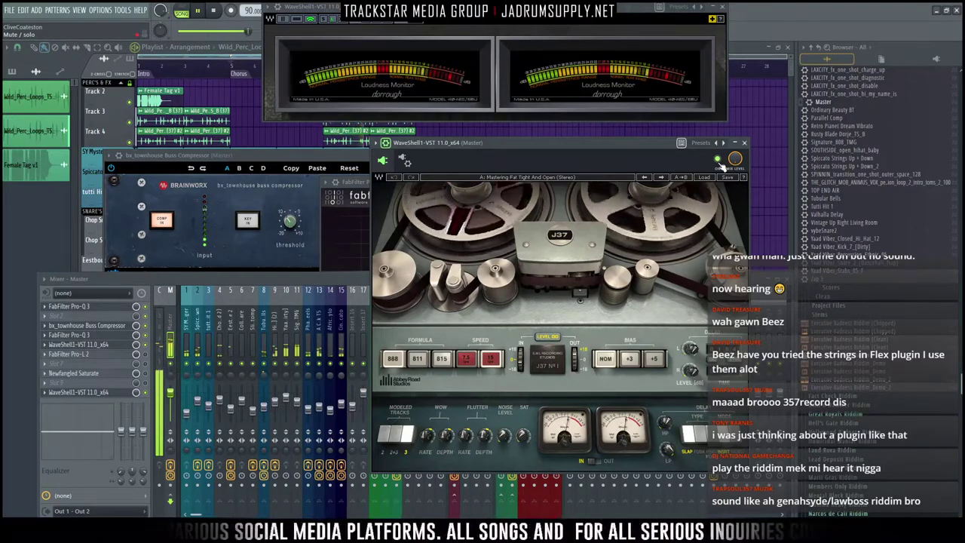
Step: Open the Master's FabFilter Pro-L 2 limiter and Newfangled Saturate clipper, and position their windows clear of the effect slots
{"action": "left_click", "coordinate": [110, 356]}
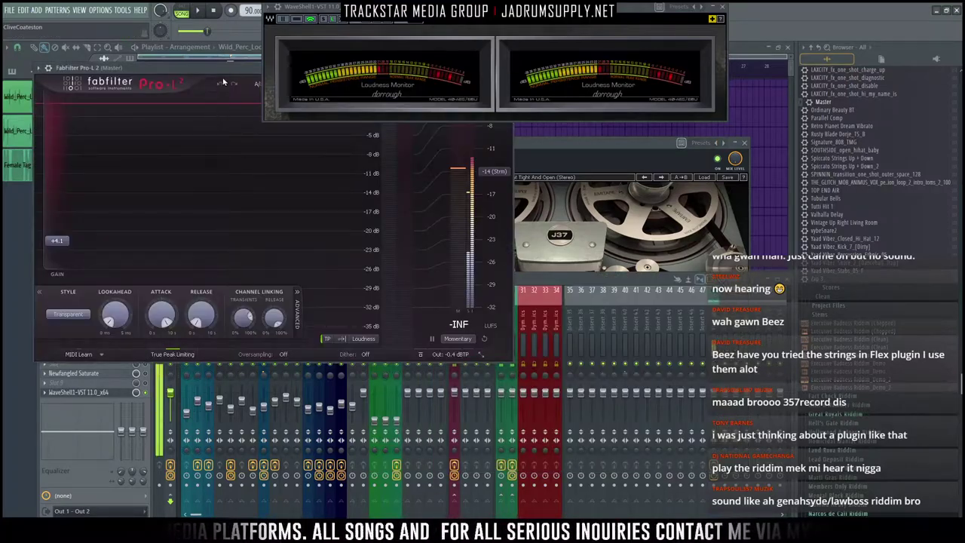
{"action": "left_click_drag", "start_coordinate": [237, 67], "coordinate": [294, 154]}
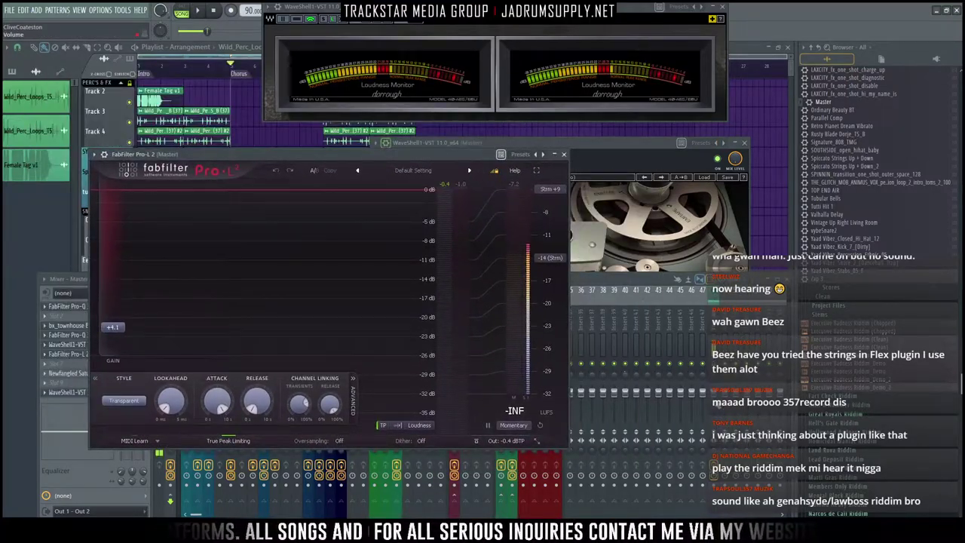
{"action": "left_click", "coordinate": [170, 500]}
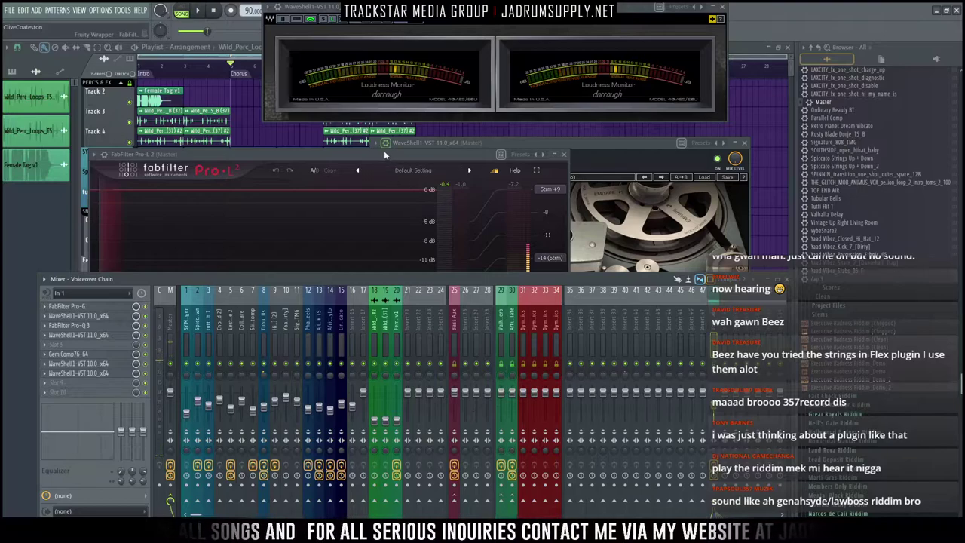
{"action": "left_click_drag", "start_coordinate": [384, 154], "coordinate": [411, 155]}
{"action": "left_click", "coordinate": [111, 374]}
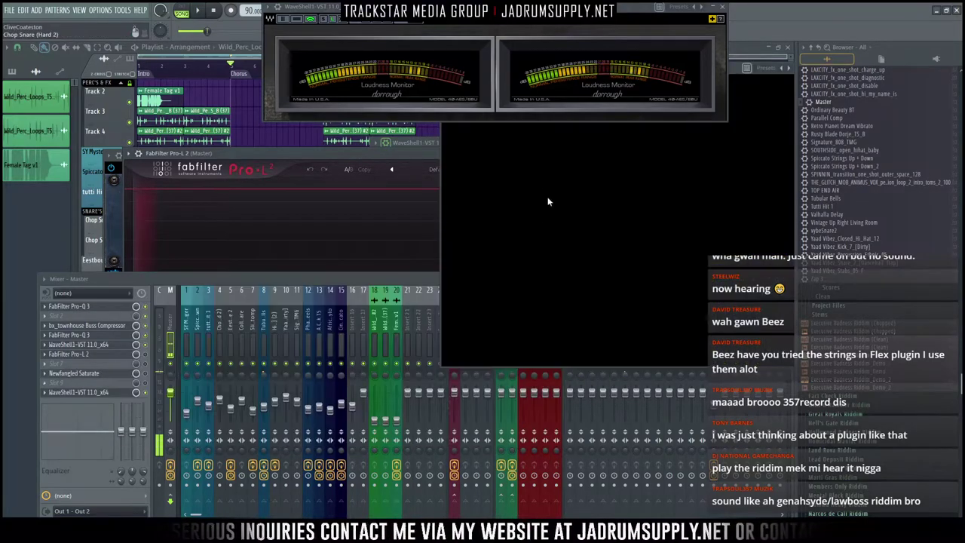
{"action": "left_click_drag", "start_coordinate": [733, 93], "coordinate": [642, 150]}
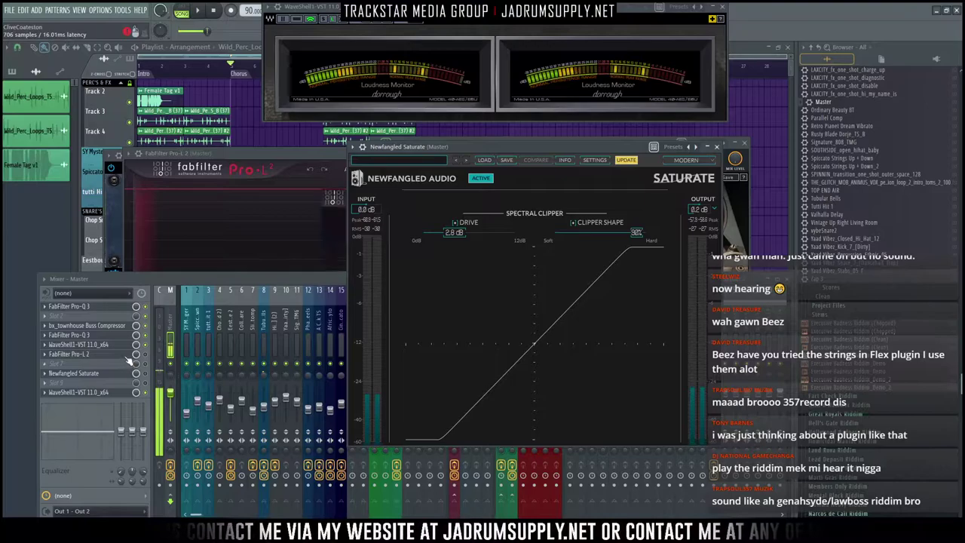
Step: Bring back the Pro-L 2 limiter, enable its Master slot during playback, and check its metering and output level
{"action": "left_click", "coordinate": [127, 356]}
{"action": "left_click", "coordinate": [127, 356]}
{"action": "left_click_drag", "start_coordinate": [470, 154], "coordinate": [509, 145]}
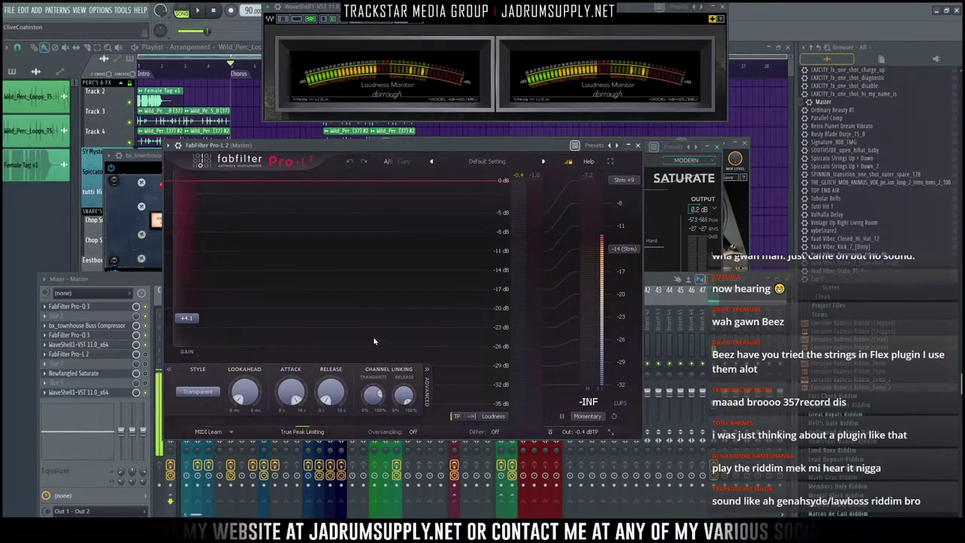
{"action": "left_click", "coordinate": [149, 359]}
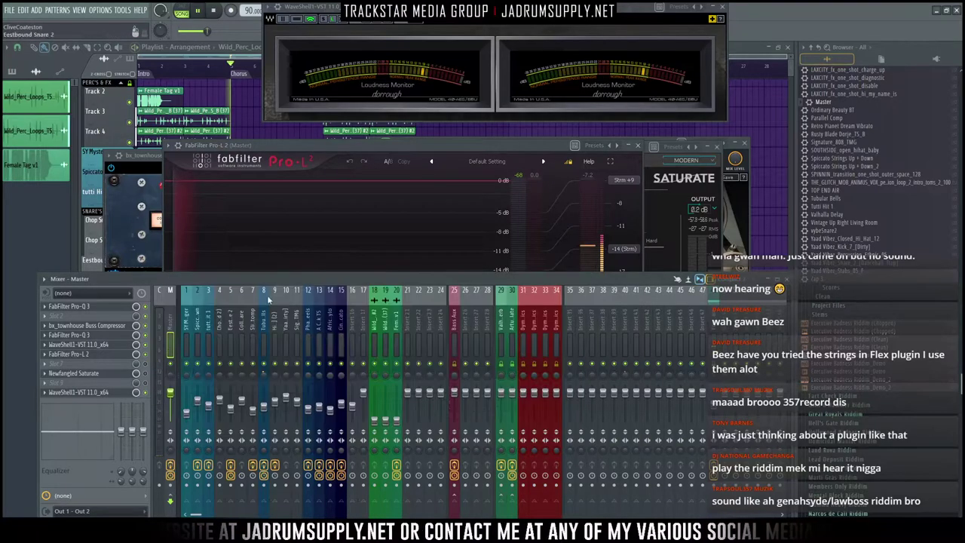
{"action": "left_click", "coordinate": [442, 143]}
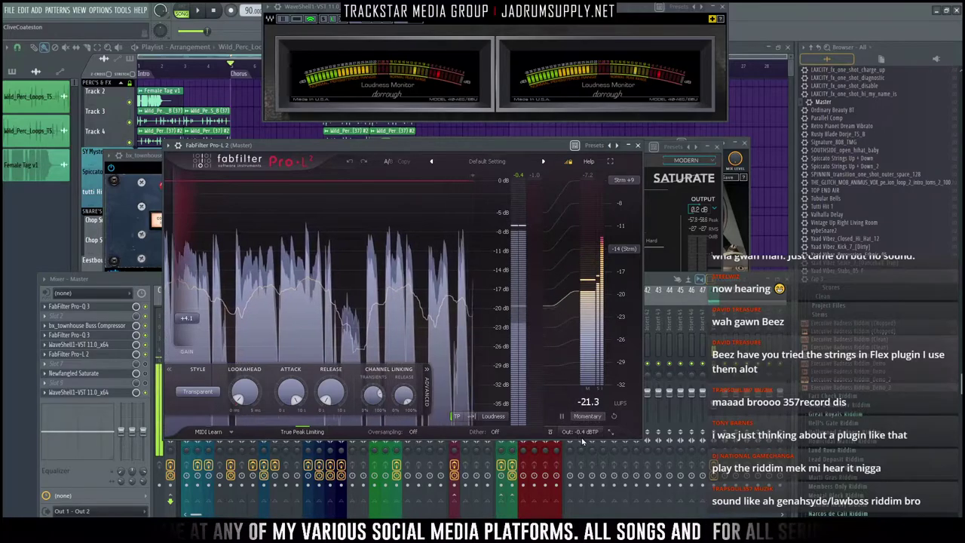
{"action": "mouse_move", "coordinate": [588, 432]}
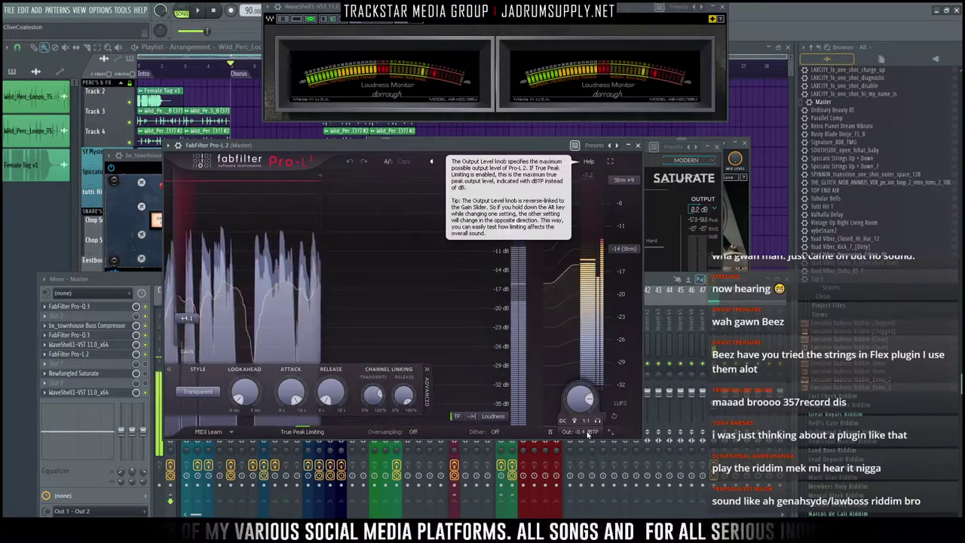
Step: Enable Newfangled Saturate on the Master, and bring its window up below the Dorrough meter
{"action": "left_click", "coordinate": [145, 374]}
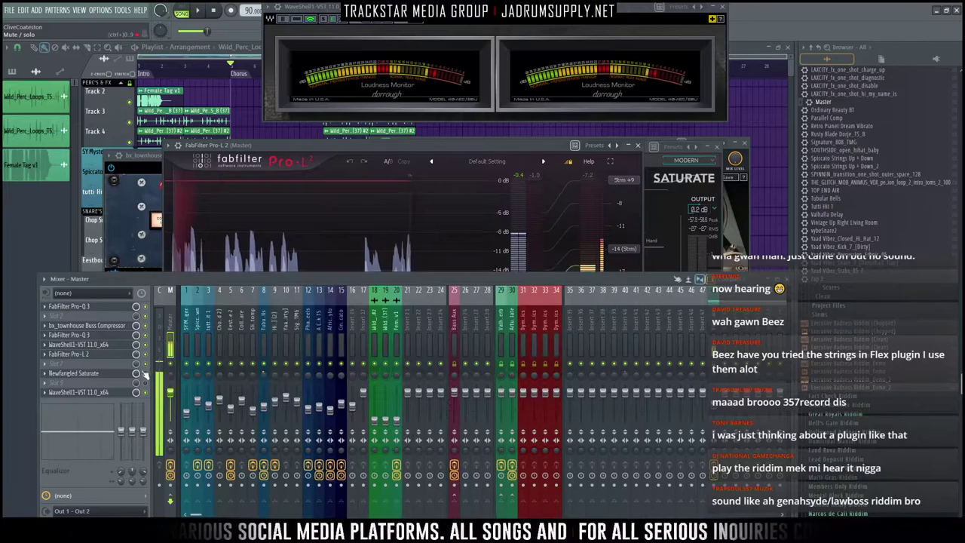
{"action": "left_click", "coordinate": [123, 374]}
{"action": "left_click", "coordinate": [123, 374]}
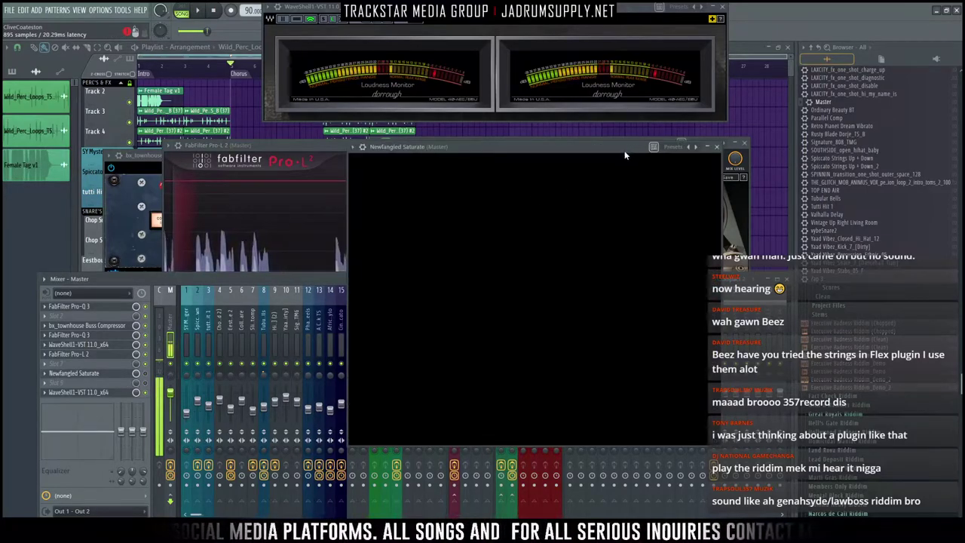
{"action": "left_click_drag", "start_coordinate": [625, 151], "coordinate": [560, 138]}
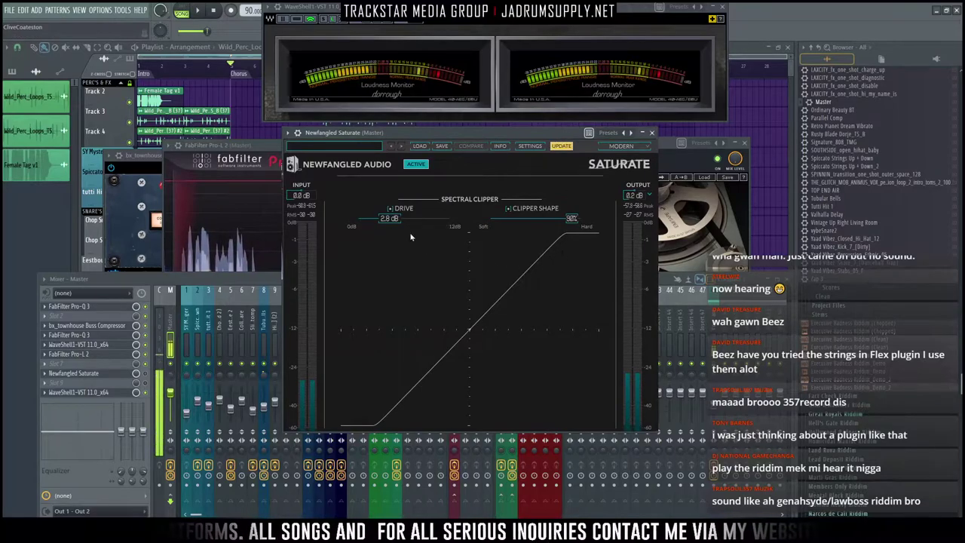
Step: Reset Newfangled Saturate's Drive to 0.0 dB and set its Output to -0.1 dB
{"action": "left_click_drag", "start_coordinate": [393, 221], "coordinate": [275, 224]}
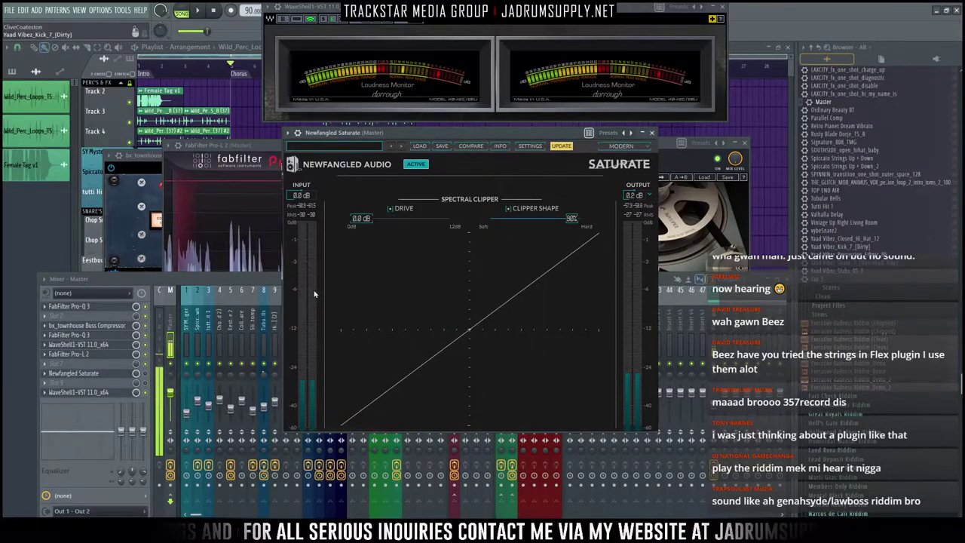
{"action": "left_click", "coordinate": [158, 370]}
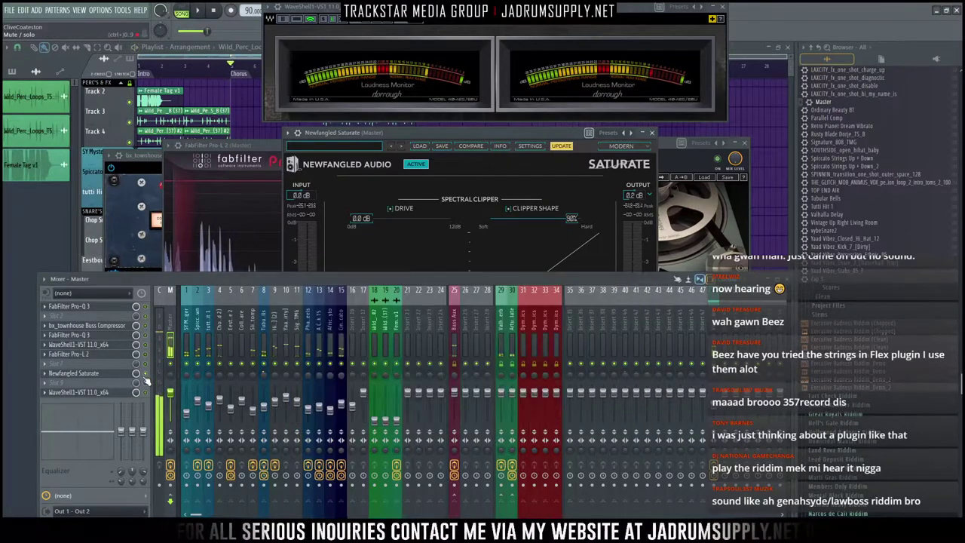
{"action": "left_click_drag", "start_coordinate": [429, 132], "coordinate": [402, 133]}
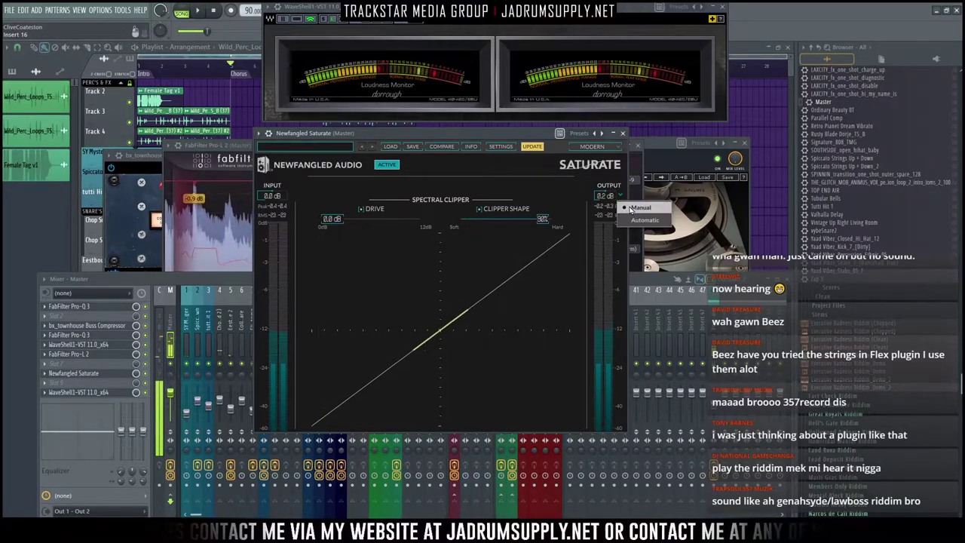
{"action": "type", "text": "-"}
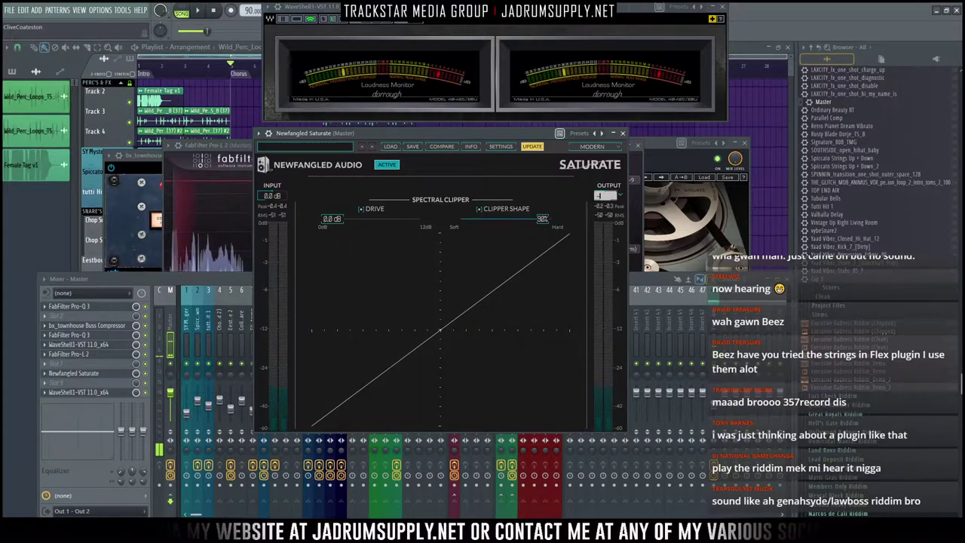
{"action": "type", "text": "0.1"}
{"action": "key", "text": "Return"}
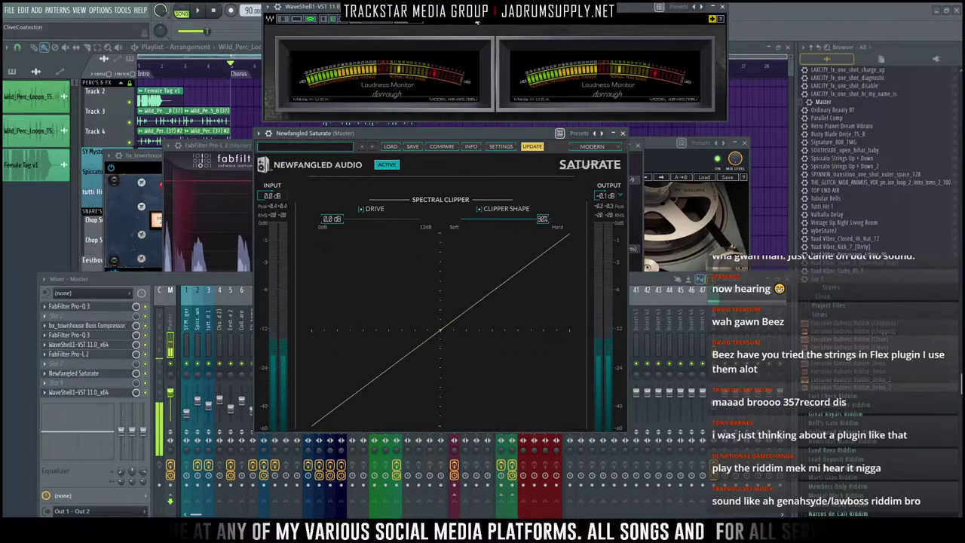
Step: Reposition the Dorrough meter window and set Saturate's Drive to 3.2 dB while the beat plays
{"action": "left_click_drag", "start_coordinate": [477, 23], "coordinate": [458, 23]}
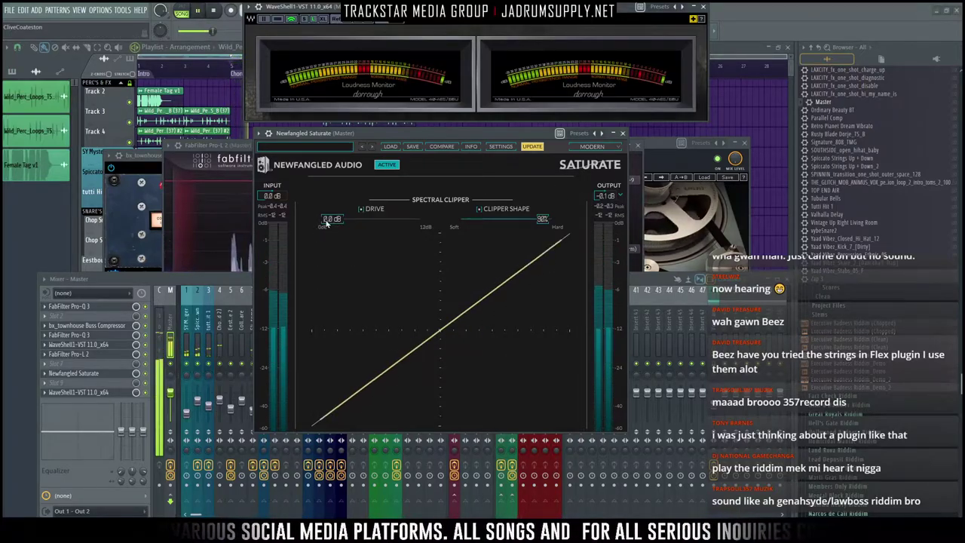
{"action": "left_click_drag", "start_coordinate": [327, 222], "coordinate": [356, 220]}
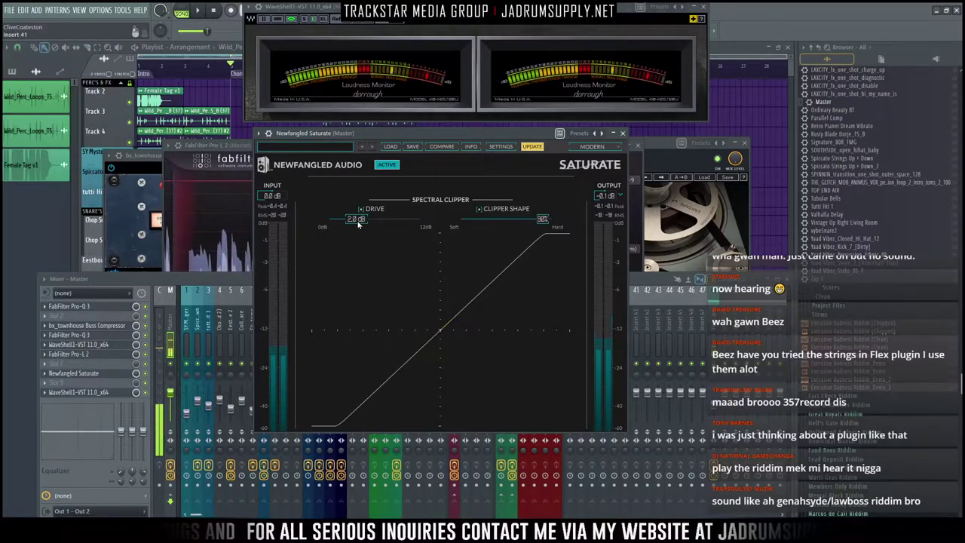
{"action": "mouse_move", "coordinate": [358, 223]}
{"action": "left_mouse_down"}
{"action": "mouse_move", "coordinate": [381, 223]}
{"action": "mouse_move", "coordinate": [354, 222]}
{"action": "left_mouse_up"}
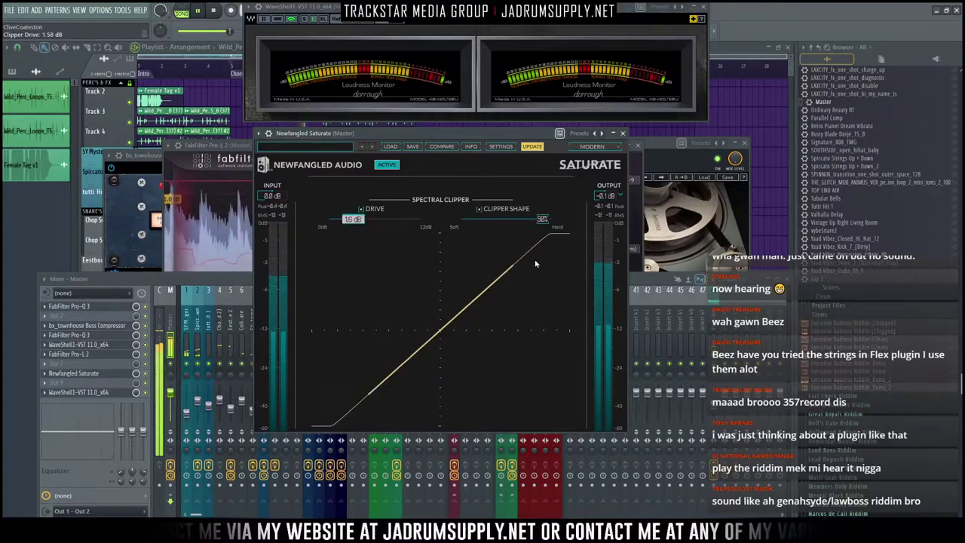
{"action": "type", "text": "3.2"}
{"action": "key", "text": "Return"}
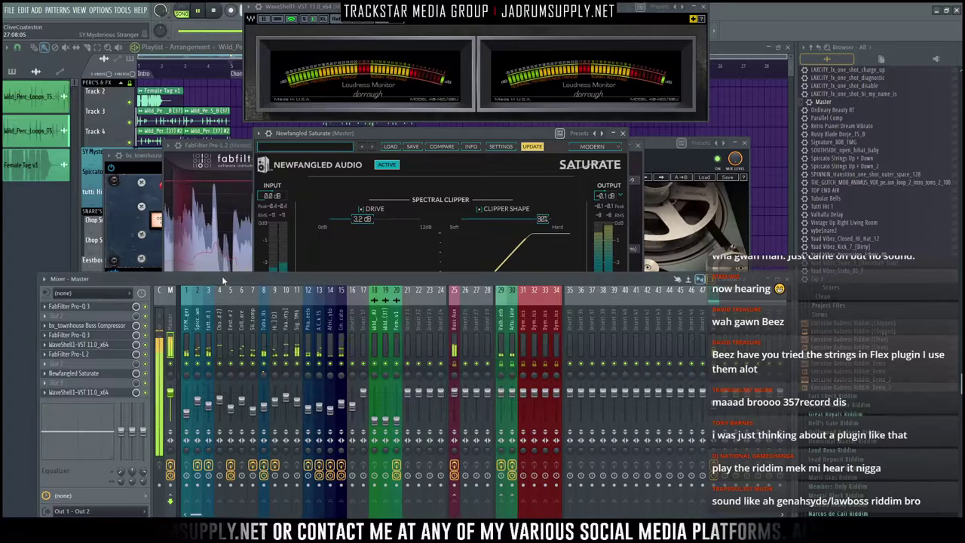
Step: Close the plugin windows and the mixer to show the full playlist arrangement
{"action": "left_click", "coordinate": [221, 276]}
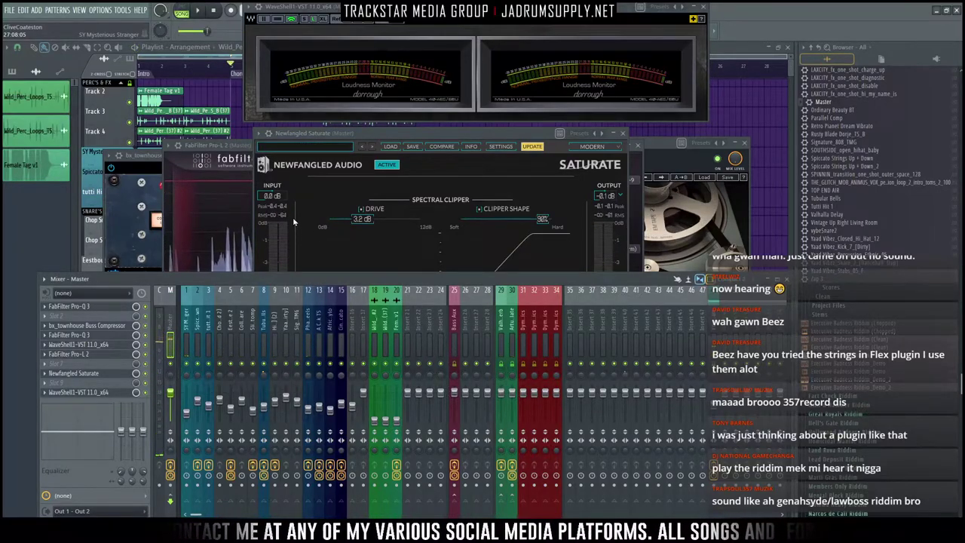
{"action": "right_click", "coordinate": [730, 120]}
{"action": "left_click", "coordinate": [705, 9]}
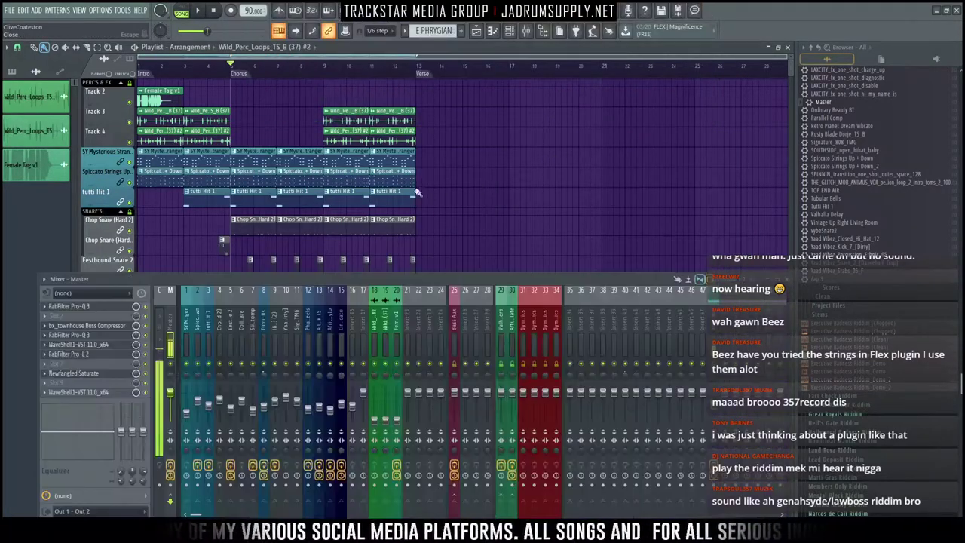
{"action": "right_click", "coordinate": [515, 161]}
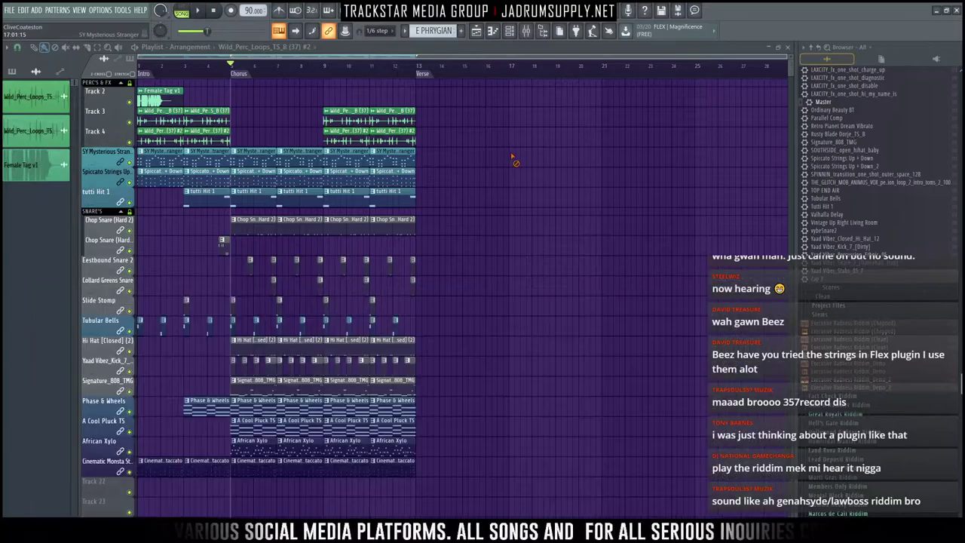
{"action": "right_click", "coordinate": [515, 161], "text": "ctrl"}
Step: Select all chorus clips in bars 5 to 12, duplicate them from the Verse marker at bar 13, and clear the selection
{"action": "scroll", "coordinate": [552, 76], "scroll_direction": "down", "scroll_amount": 4}
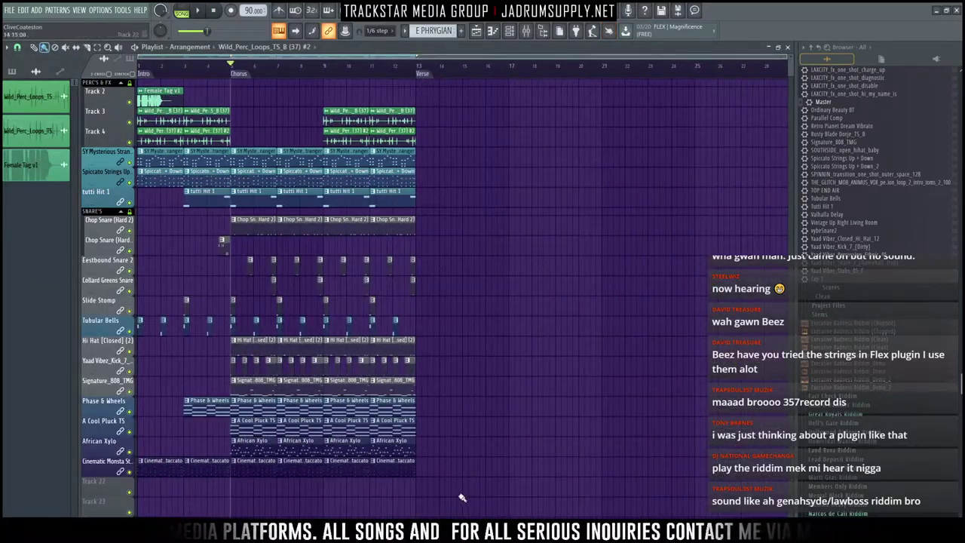
{"action": "mouse_move", "coordinate": [459, 495]}
{"action": "left_mouse_down"}
{"action": "mouse_move", "coordinate": [244, 80]}
{"action": "mouse_move", "coordinate": [234, 77]}
{"action": "left_mouse_up"}
{"action": "mouse_move", "coordinate": [263, 156]}
{"action": "left_mouse_down"}
{"action": "mouse_move", "coordinate": [559, 174]}
{"action": "mouse_move", "coordinate": [449, 172]}
{"action": "left_mouse_up"}
{"action": "left_click", "coordinate": [709, 214], "text": "ctrl"}
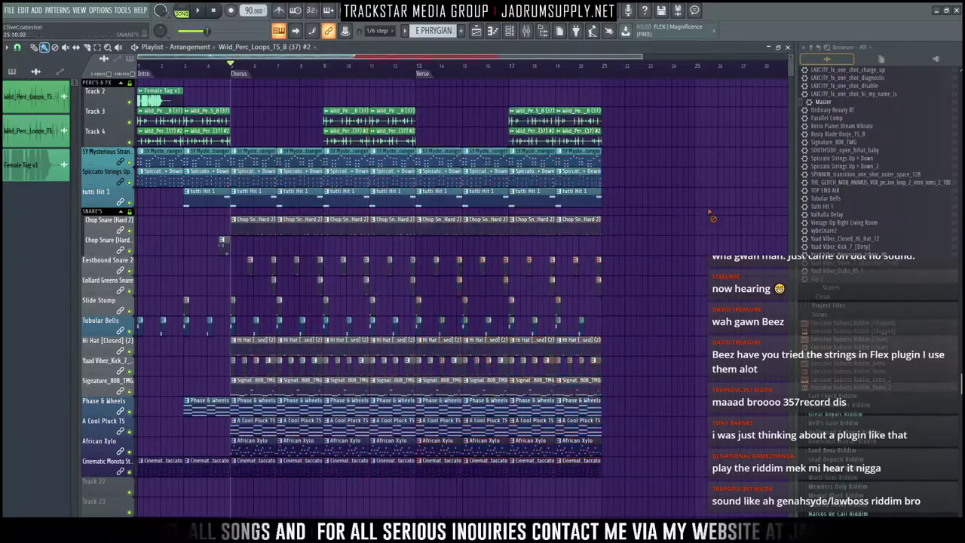
Step: Delete the African Xylo and A Cool Pluck TS clips from bar 13 through bar 20
{"action": "right_click", "coordinate": [443, 448]}
{"action": "right_click", "coordinate": [485, 450]}
{"action": "right_click", "coordinate": [528, 452]}
{"action": "right_click", "coordinate": [577, 454]}
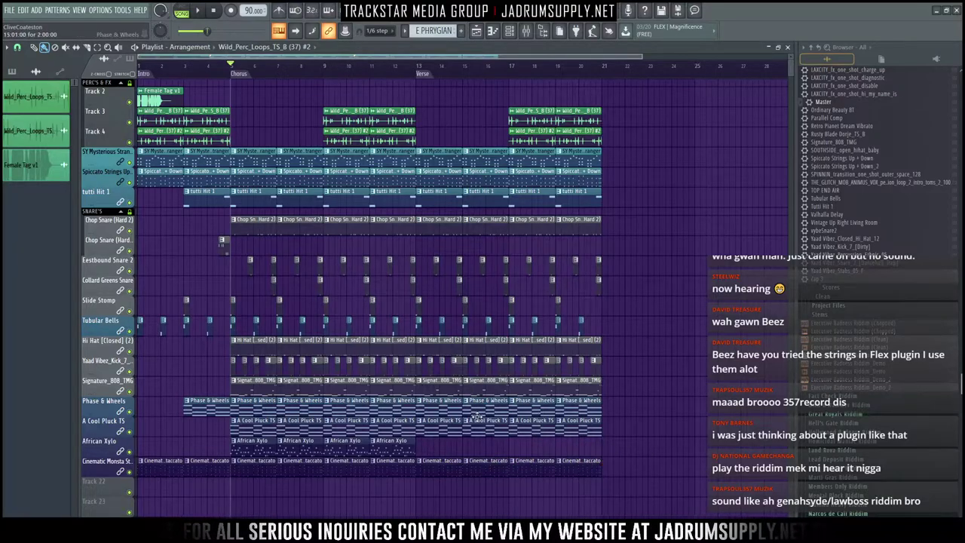
{"action": "right_click", "coordinate": [443, 428]}
{"action": "right_click", "coordinate": [488, 431]}
{"action": "right_click", "coordinate": [534, 434]}
{"action": "right_click", "coordinate": [581, 436]}
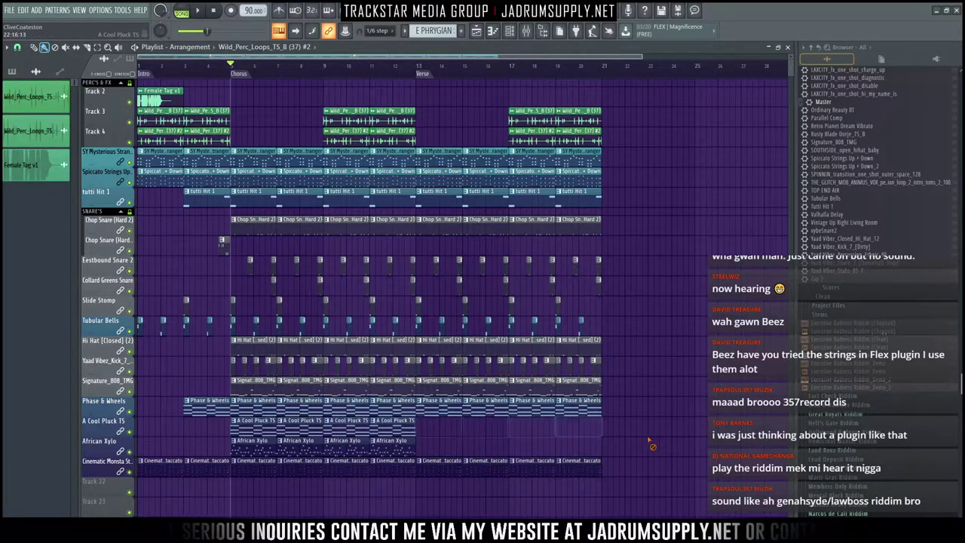
Step: Delete the Hi Hat clips in bars 13 to 16 and copy the Chop Snare (Hard 2) #2 fill to the ends of bars 12 and 20
{"action": "right_click", "coordinate": [433, 351]}
{"action": "right_click", "coordinate": [483, 352]}
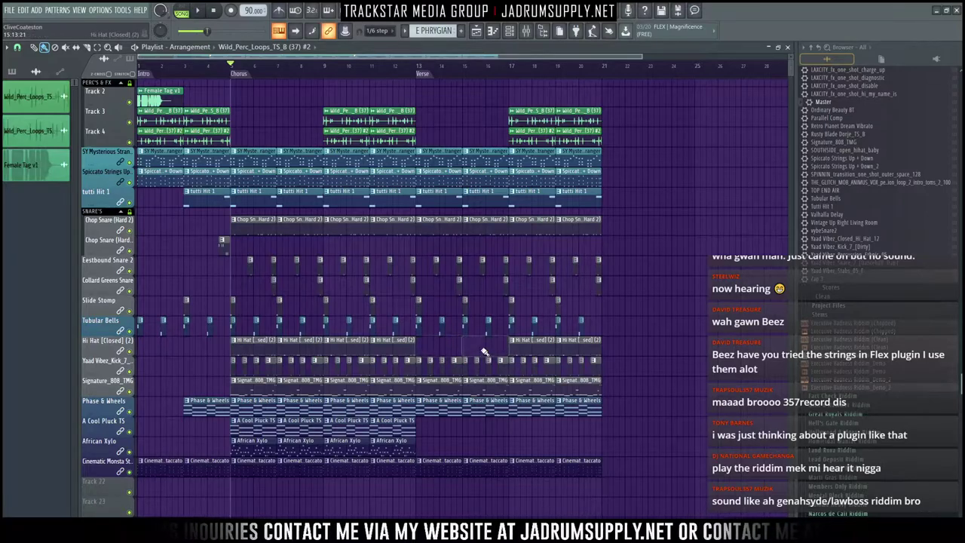
{"action": "key", "text": "space"}
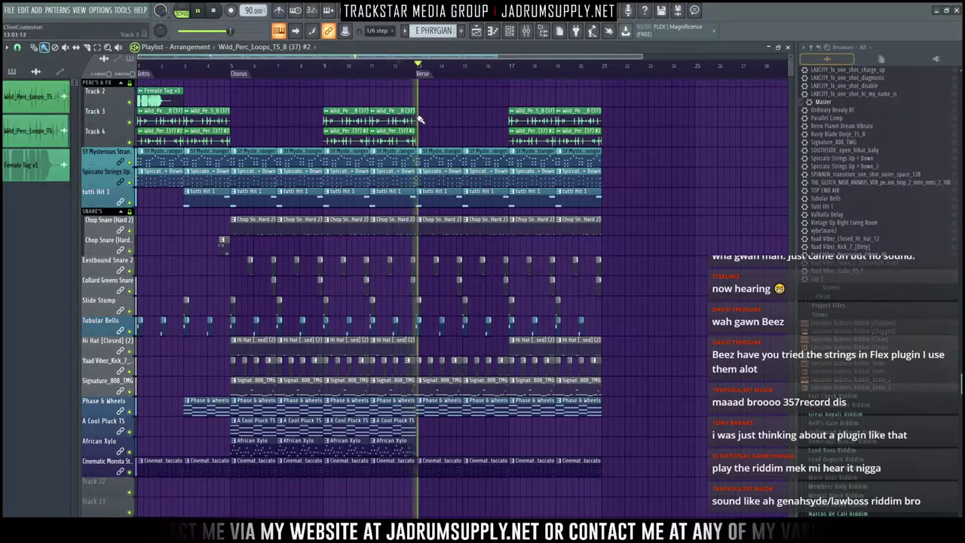
{"action": "left_click_drag", "start_coordinate": [224, 245], "coordinate": [595, 250]}
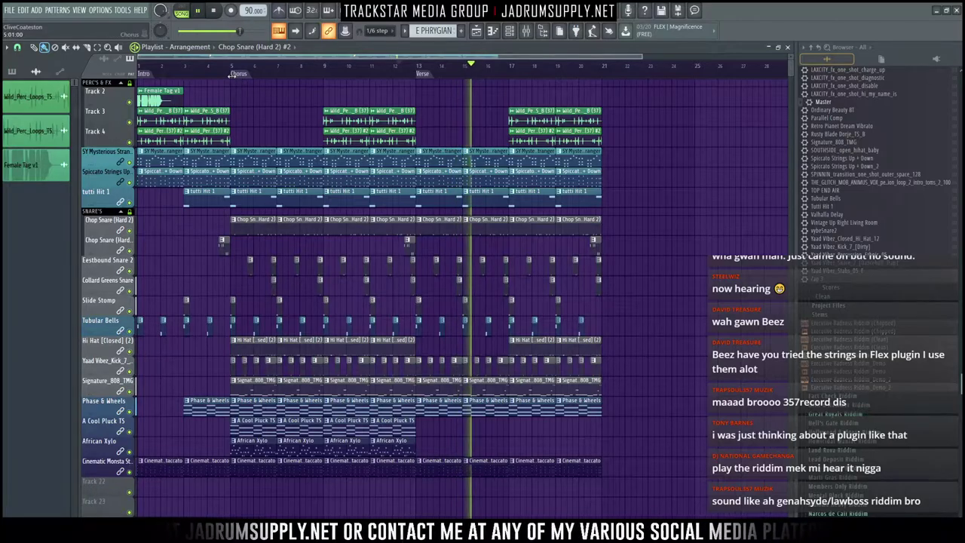
Step: Place a loop point at the Chorus marker at bar 5 and fit the arrangement in view
{"action": "right_click", "coordinate": [233, 75]}
{"action": "left_click", "coordinate": [246, 102]}
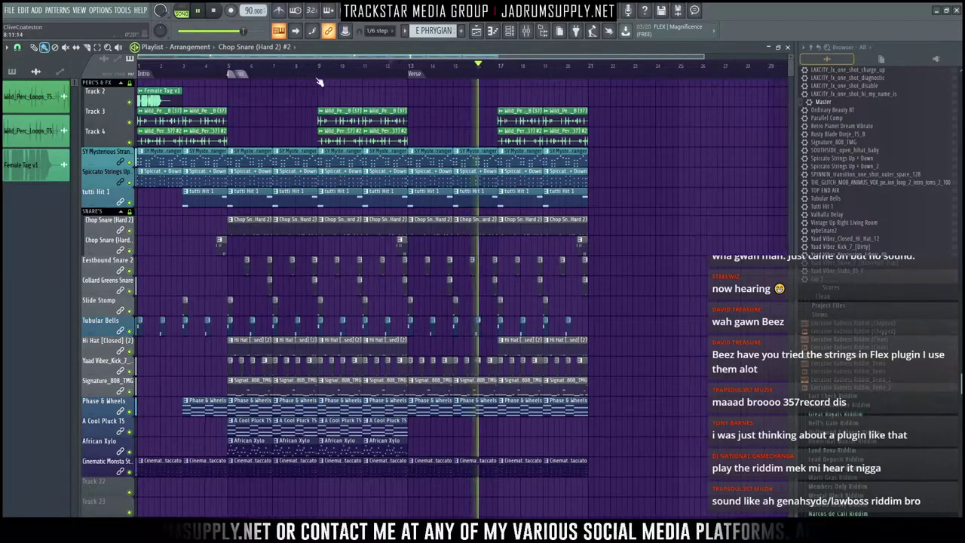
{"action": "scroll", "coordinate": [321, 83], "scroll_direction": "down", "scroll_amount": 2}
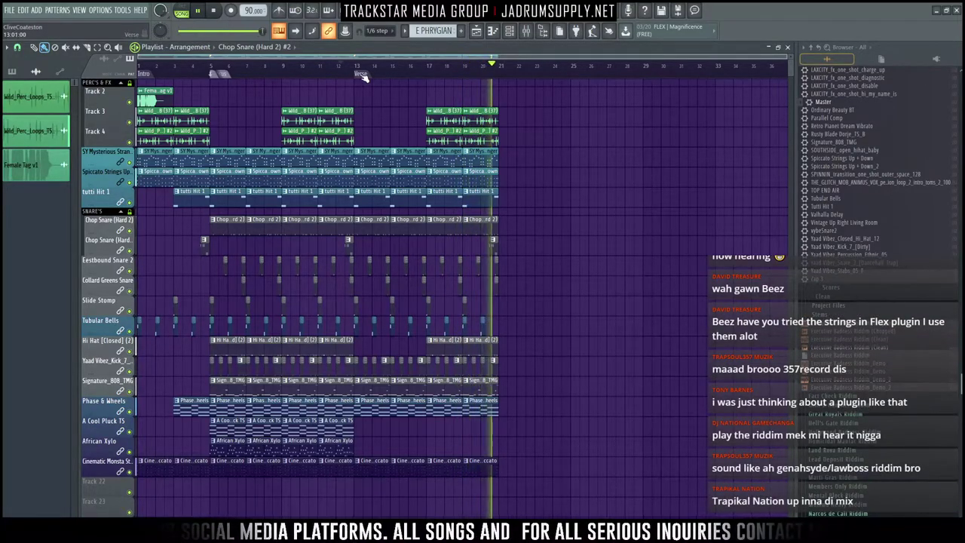
Step: Listen through the looped arrangement, checking mixer levels and selecting the clips from bar 5 onward, and stop playback
{"action": "key", "text": "F9"}
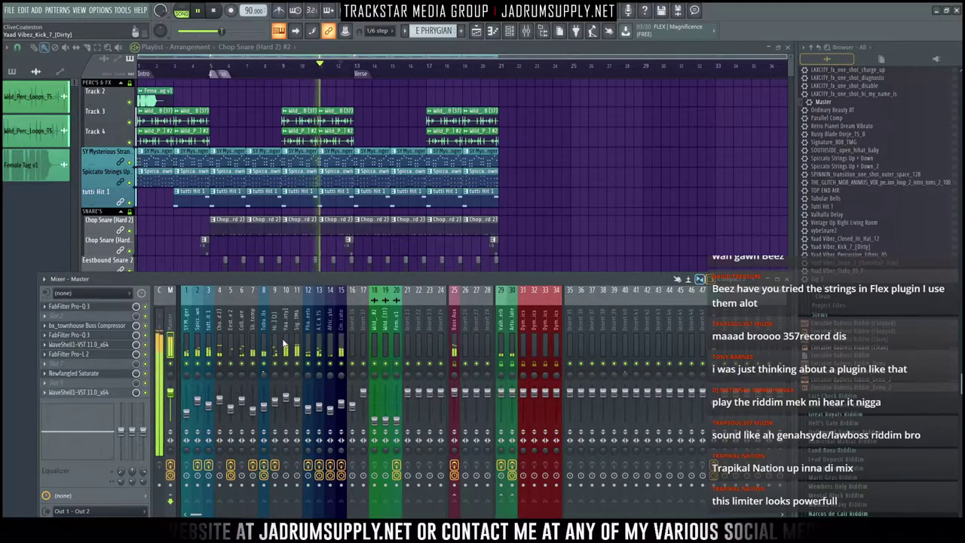
{"action": "key", "text": "F9"}
{"action": "scroll", "coordinate": [678, 471], "scroll_direction": "down", "scroll_amount": 1}
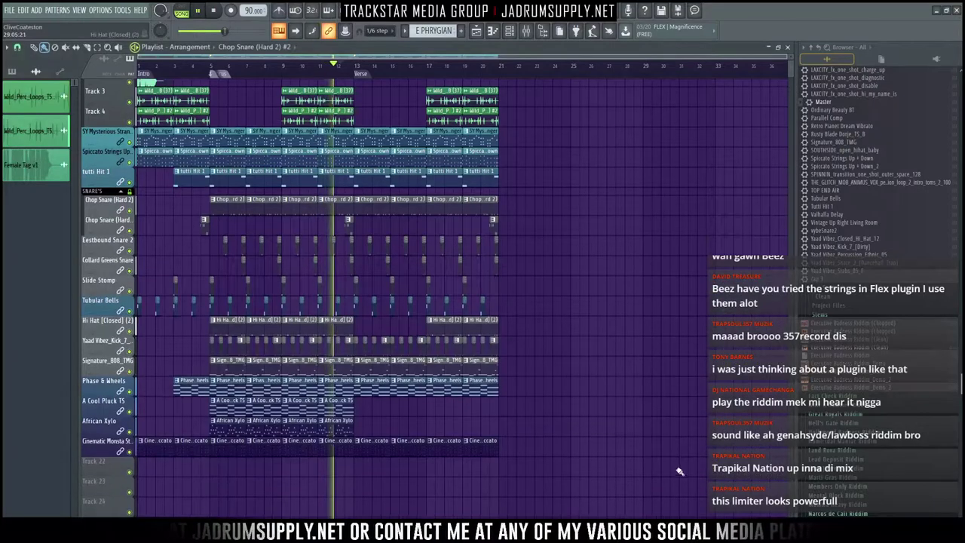
{"action": "left_click_drag", "start_coordinate": [634, 479], "coordinate": [211, 78]}
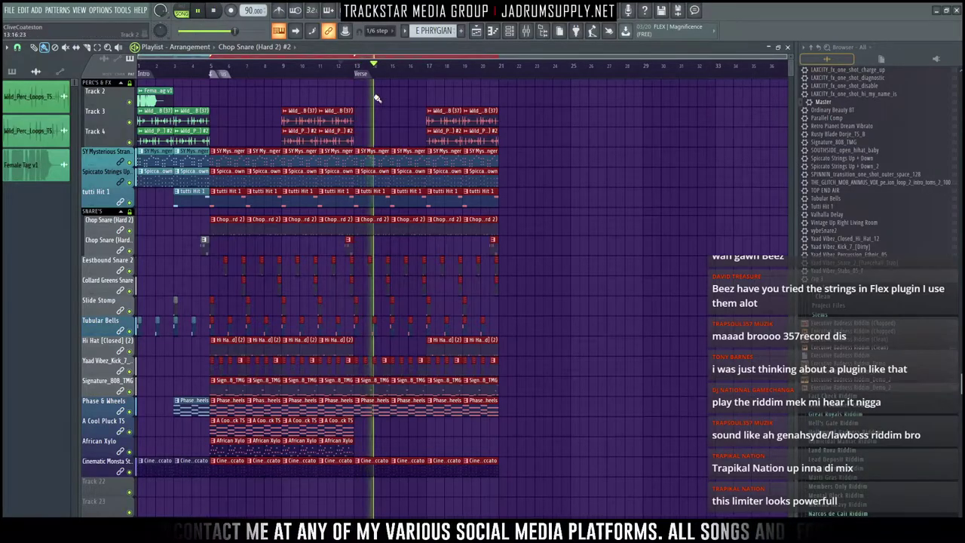
{"action": "key", "text": "F9"}
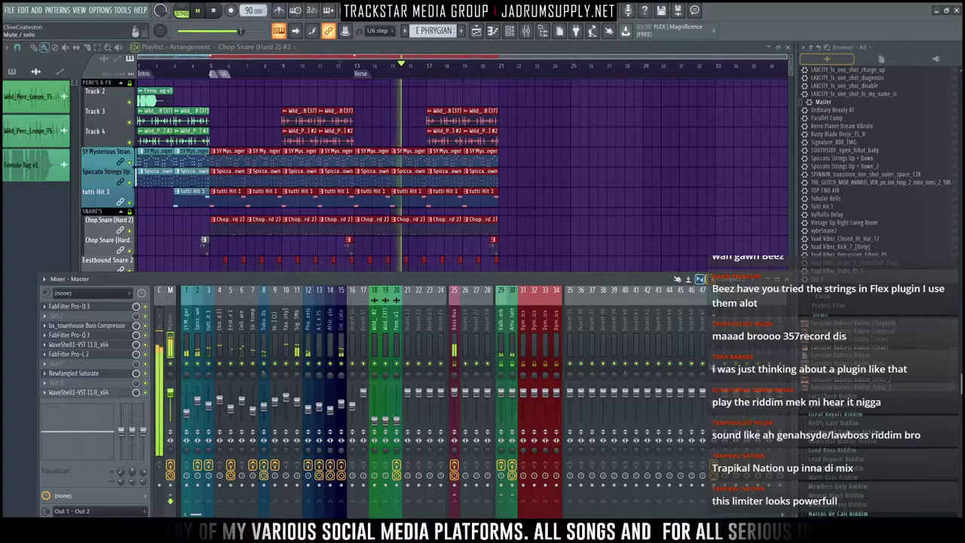
{"action": "key", "text": "F9"}
{"action": "key", "text": "space"}
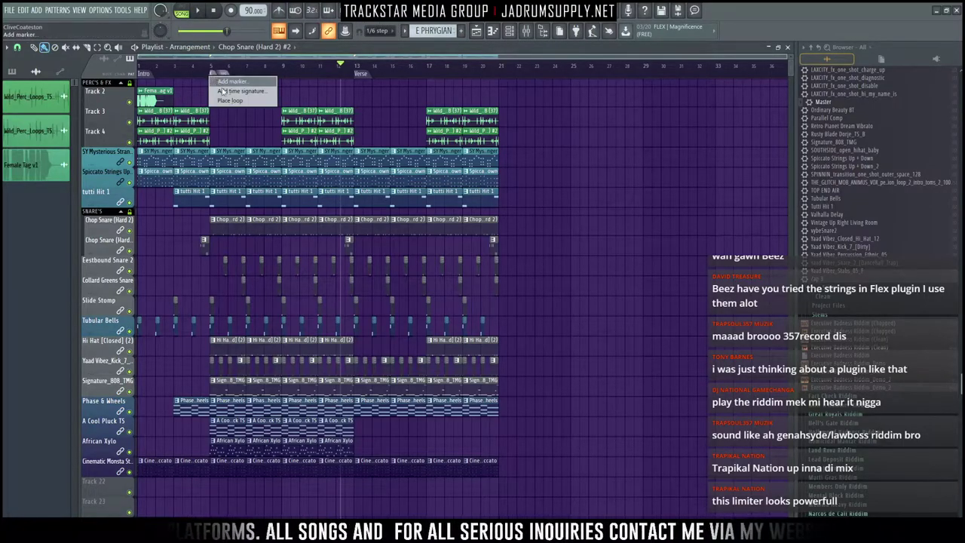
Step: Remove the loop point from the Chorus marker
{"action": "right_click", "coordinate": [212, 73]}
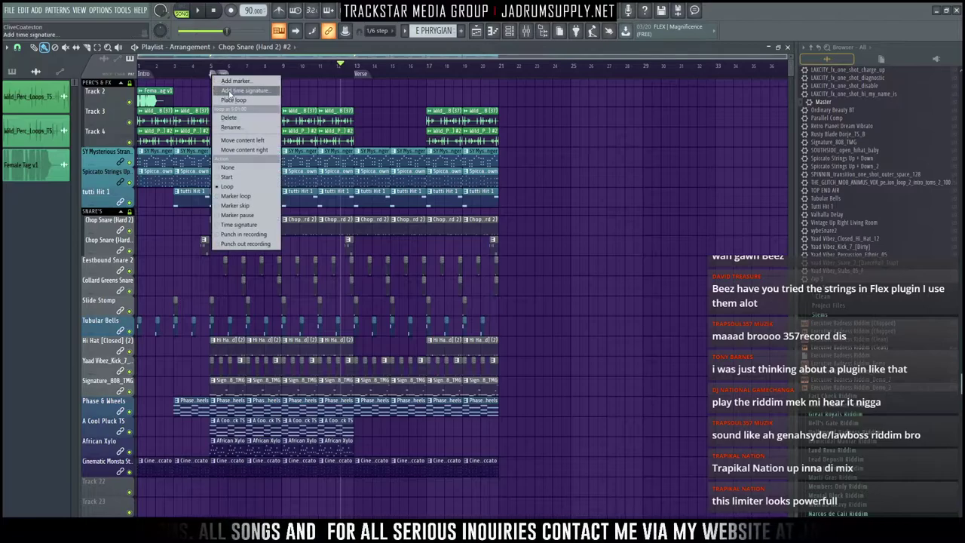
{"action": "left_click", "coordinate": [240, 98]}
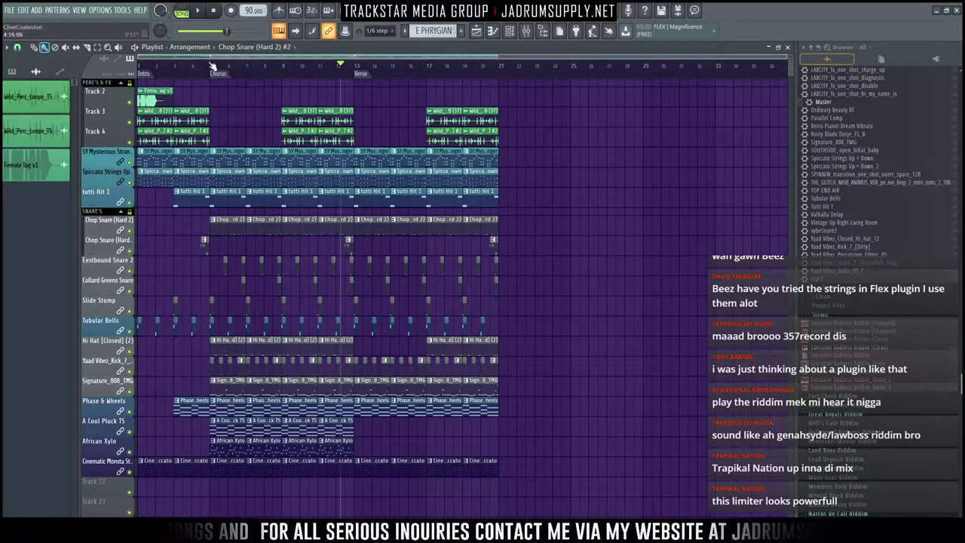
Step: Return the playhead to the song start and load the Producer Tag Delay mixer track state onto track 31
{"action": "left_click_drag", "start_coordinate": [148, 67], "coordinate": [28, 80]}
{"action": "left_click", "coordinate": [525, 31]}
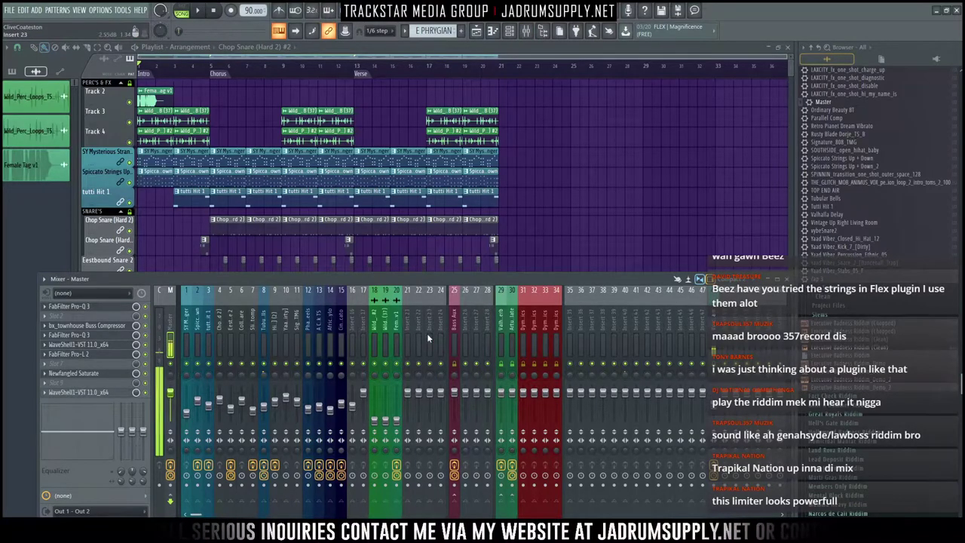
{"action": "left_click", "coordinate": [397, 337]}
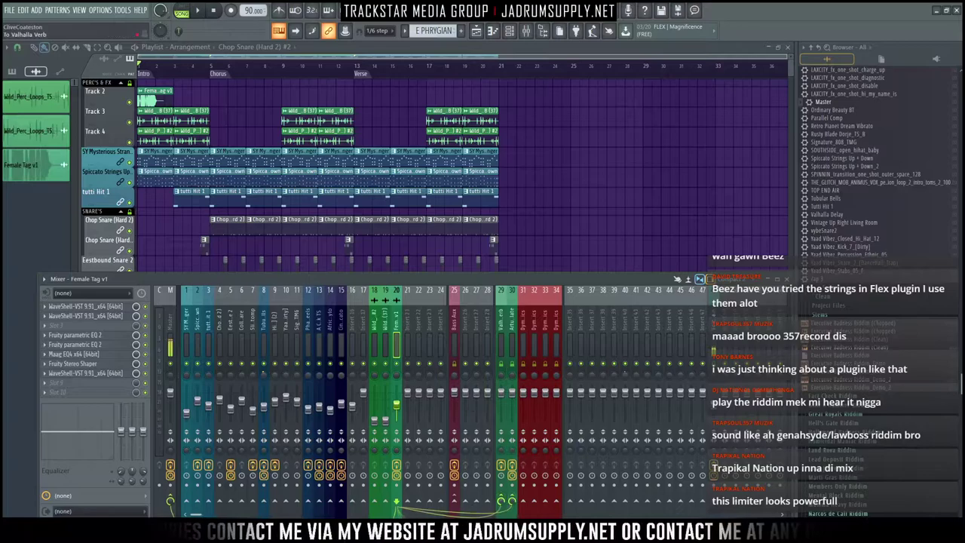
{"action": "right_click", "coordinate": [521, 332]}
{"action": "mouse_move", "coordinate": [573, 325]}
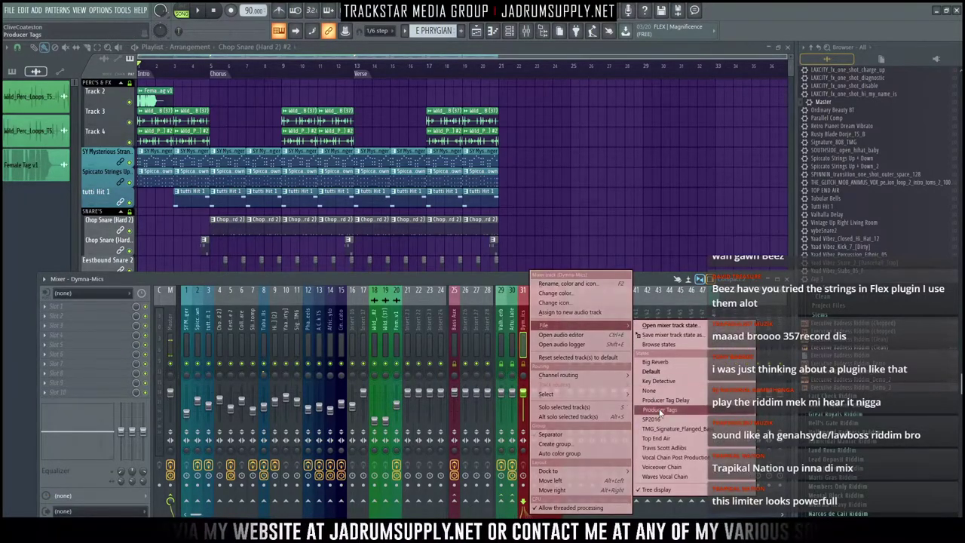
{"action": "left_click", "coordinate": [661, 400]}
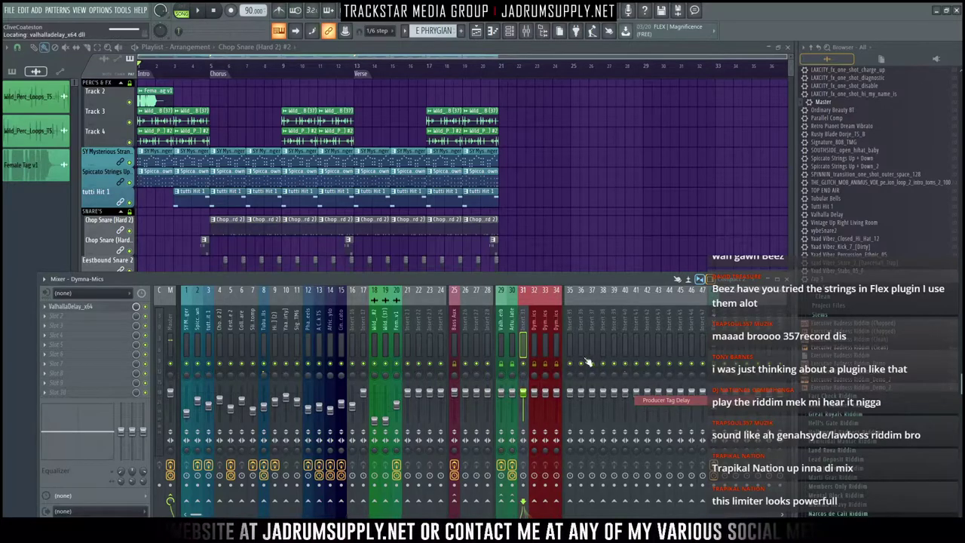
Step: Send the Female Tag v1 track to the tag delay track on insert 31 and audition the tag soloed from the intro
{"action": "left_click", "coordinate": [396, 349]}
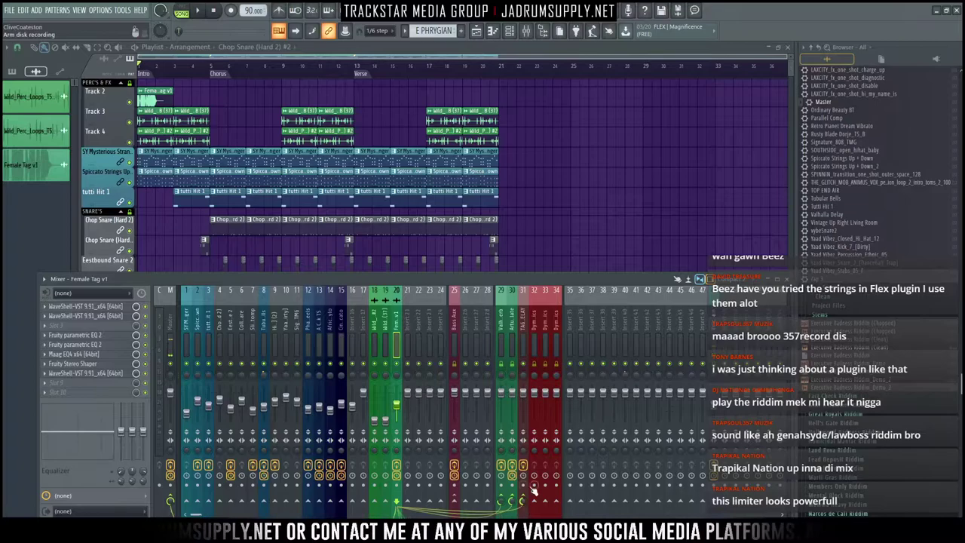
{"action": "key", "text": "space"}
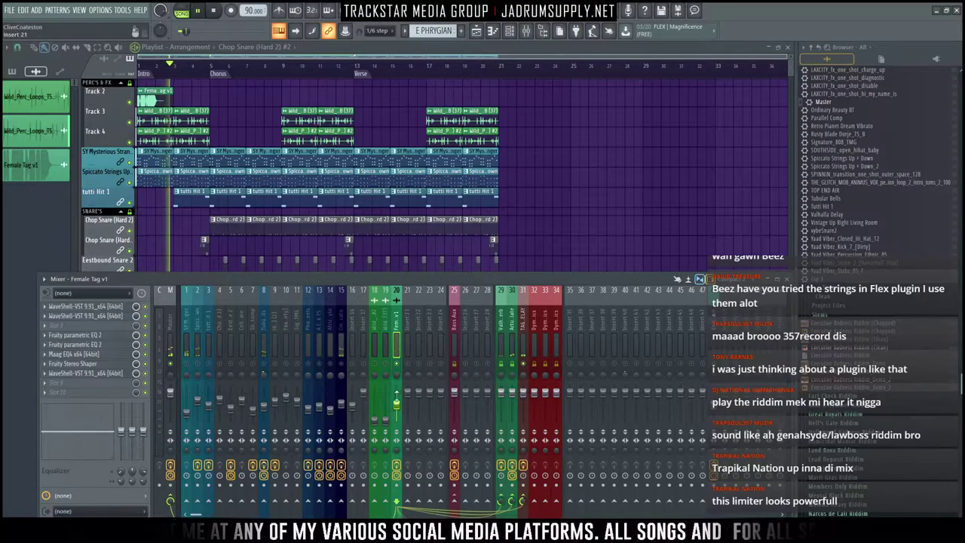
{"action": "key", "text": "space"}
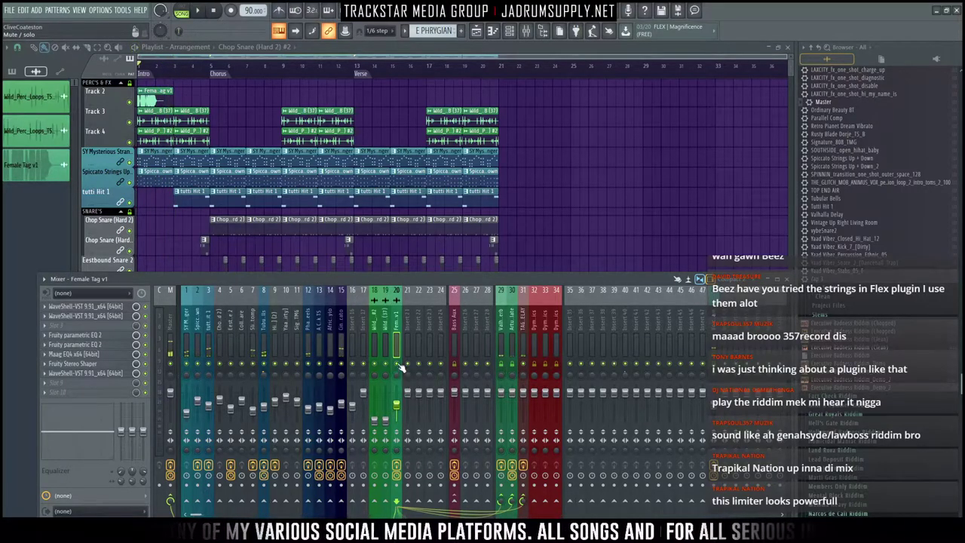
Step: Rebalance the two Wild_Perc_Loops mixer tracks together to about 48% volume, auditioning the mix from bar 9
{"action": "left_click_drag", "start_coordinate": [375, 328], "coordinate": [383, 362]}
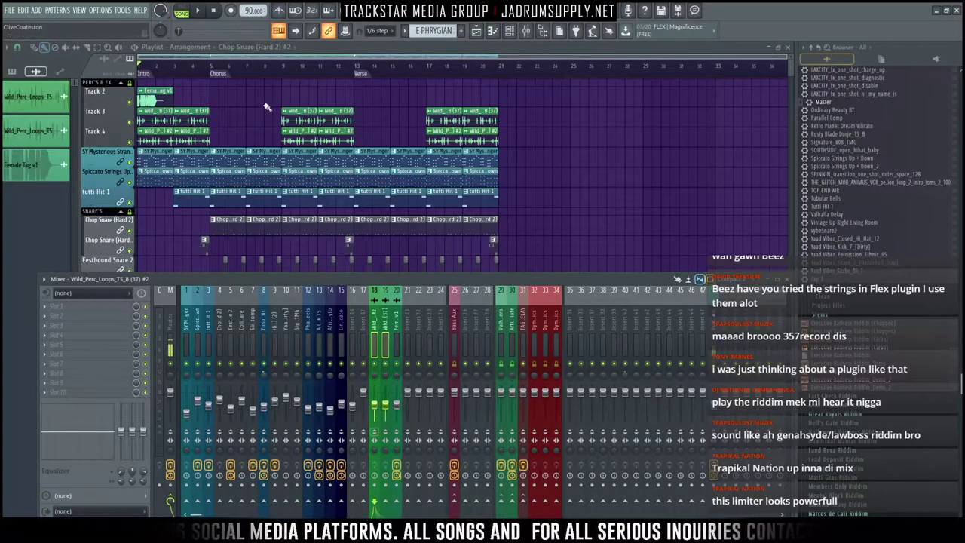
{"action": "left_click", "coordinate": [283, 66]}
{"action": "key", "text": "space"}
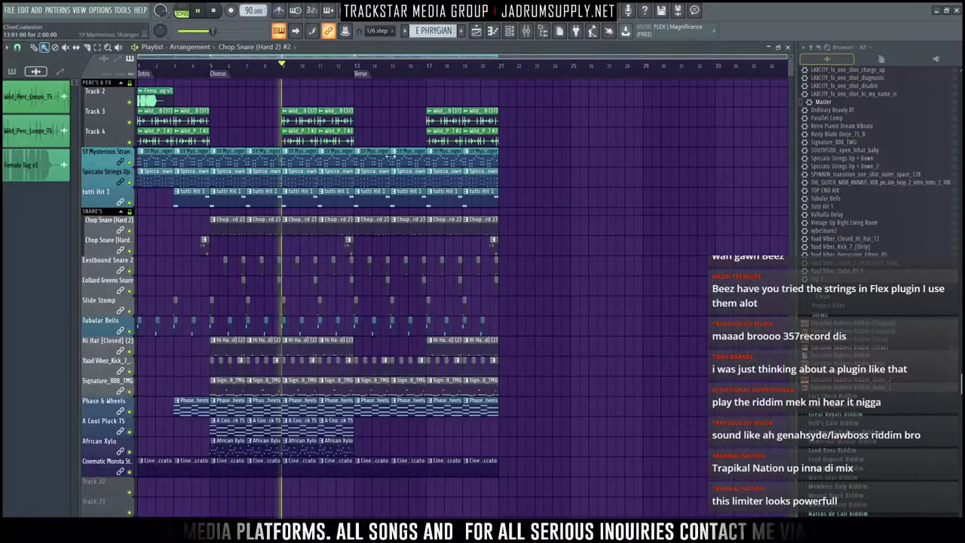
{"action": "left_click", "coordinate": [526, 32]}
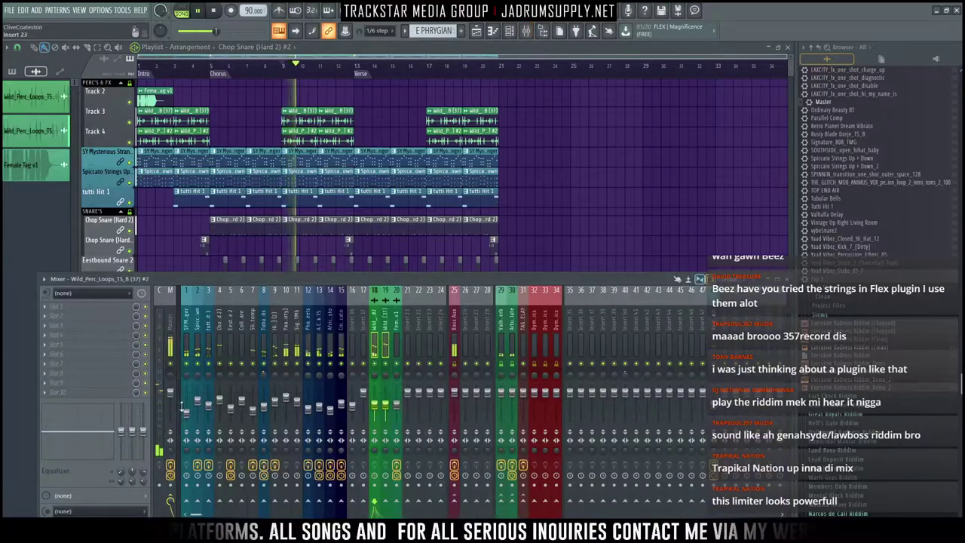
{"action": "key", "text": "space"}
{"action": "left_click", "coordinate": [170, 341]}
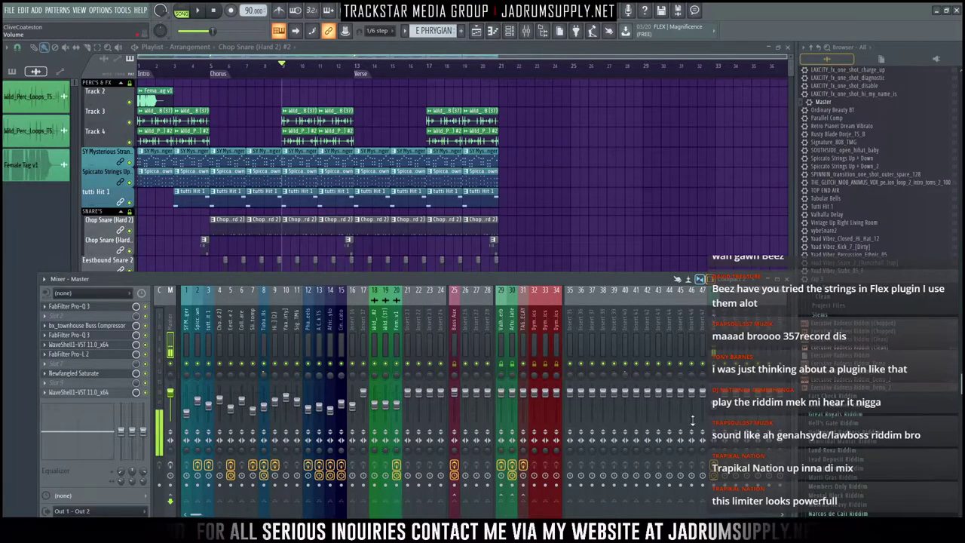
{"action": "left_click", "coordinate": [378, 413]}
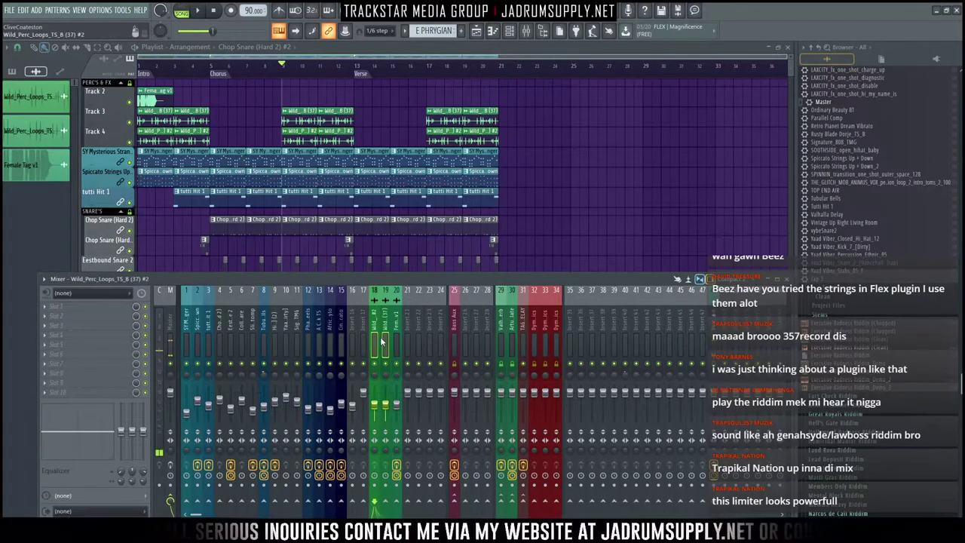
{"action": "left_click", "coordinate": [375, 407]}
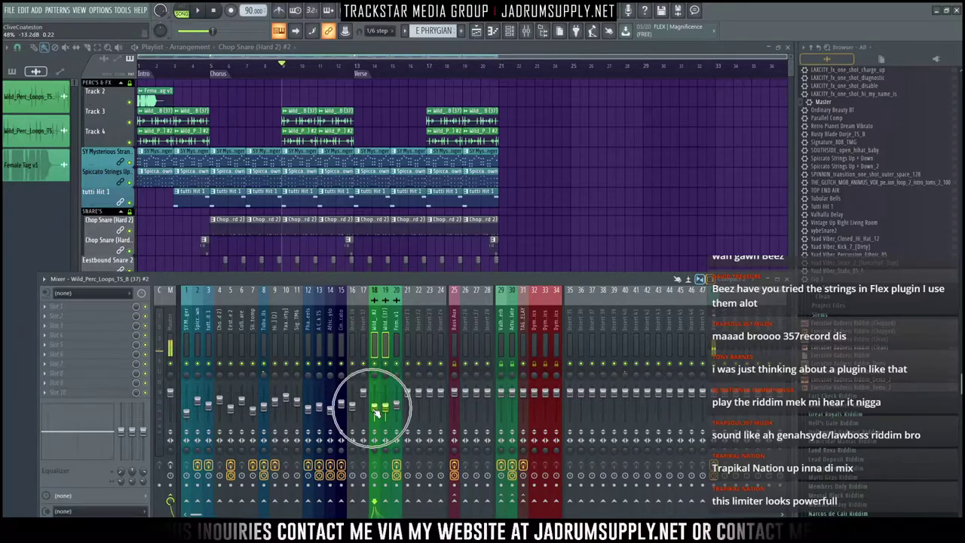
{"action": "key", "text": "space"}
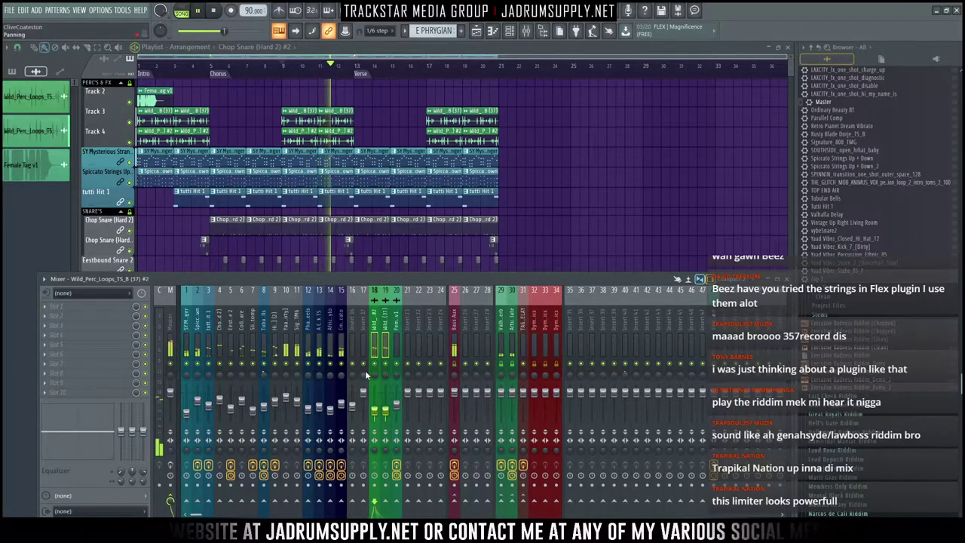
{"action": "key", "text": "space"}
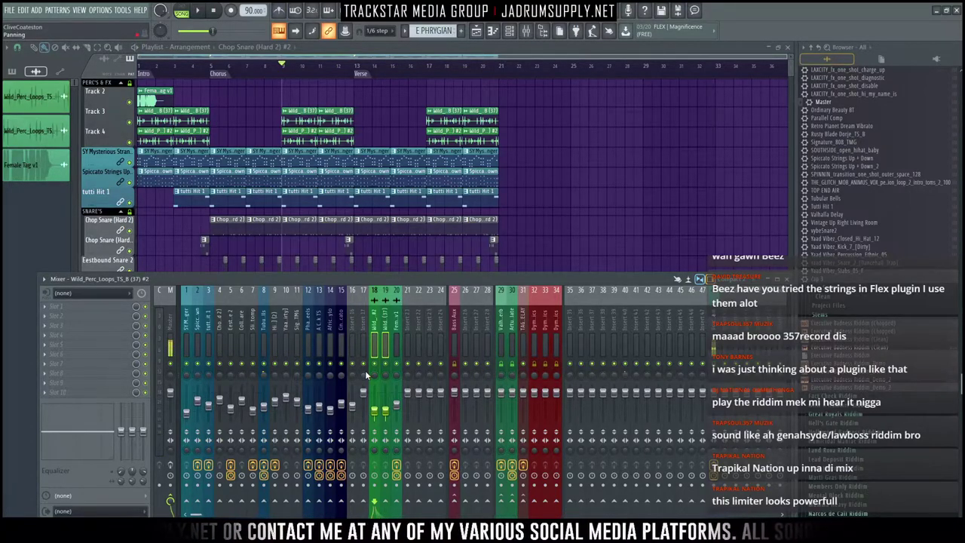
Step: Review the Newfangled Saturate and FabFilter Pro-L 2 settings on the Master track and close the plugins
{"action": "left_click", "coordinate": [172, 333]}
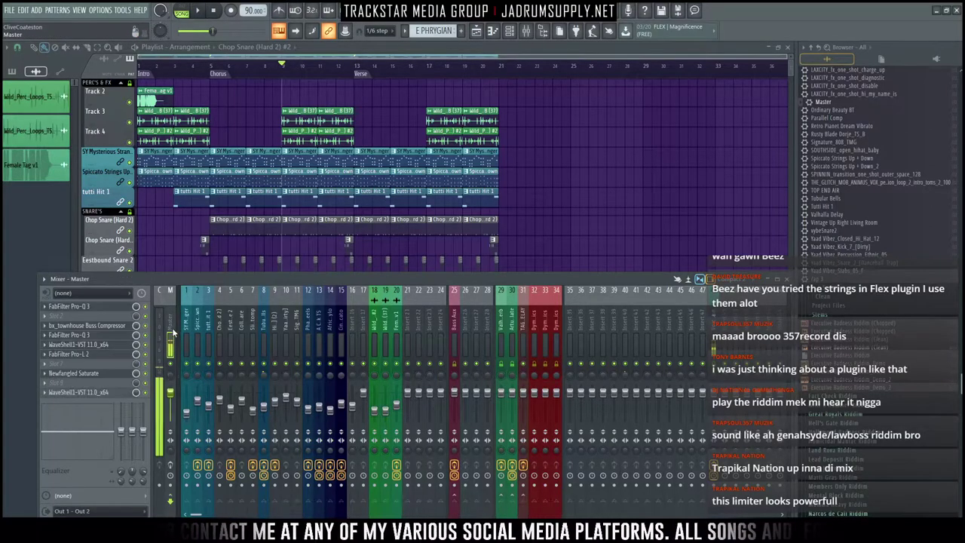
{"action": "left_click", "coordinate": [100, 375]}
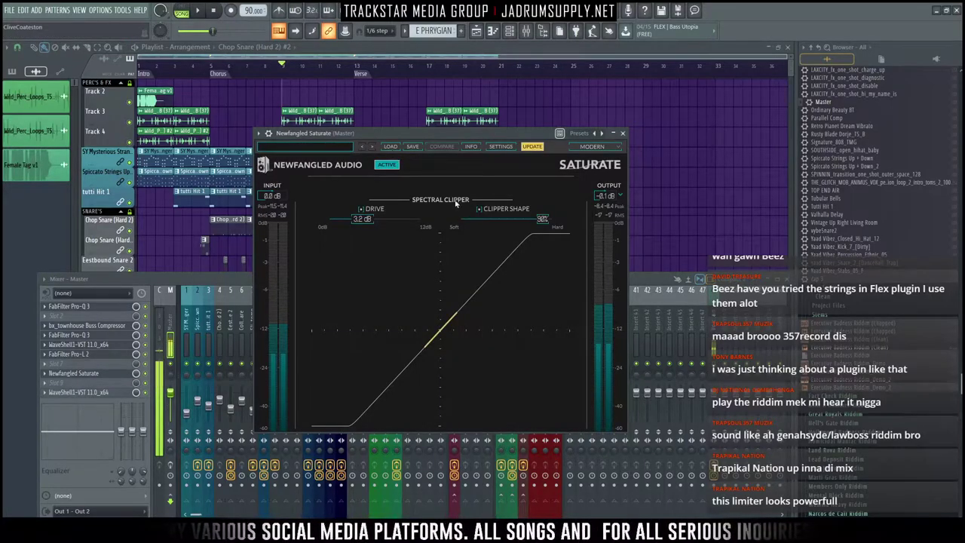
{"action": "left_click", "coordinate": [98, 355]}
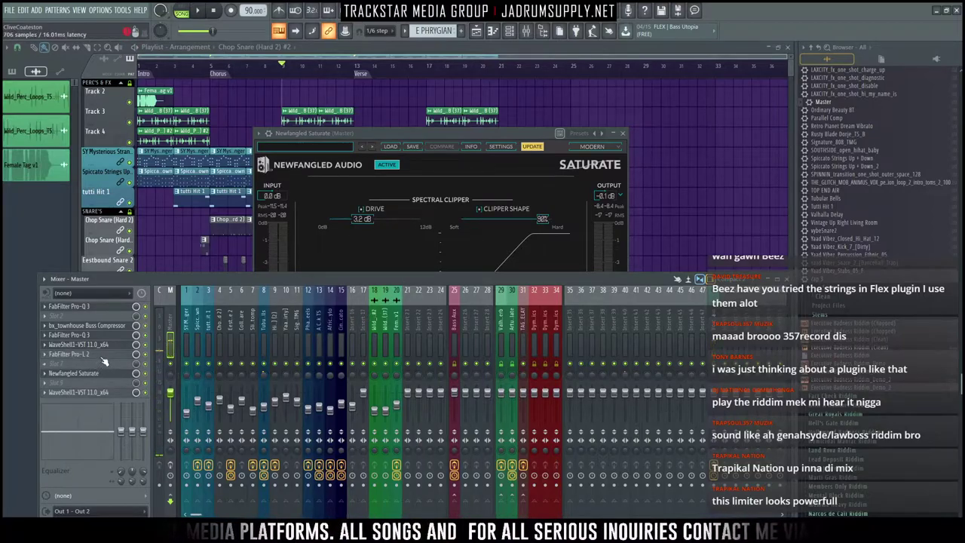
{"action": "left_click_drag", "start_coordinate": [410, 146], "coordinate": [276, 131]}
{"action": "left_click", "coordinate": [535, 126]}
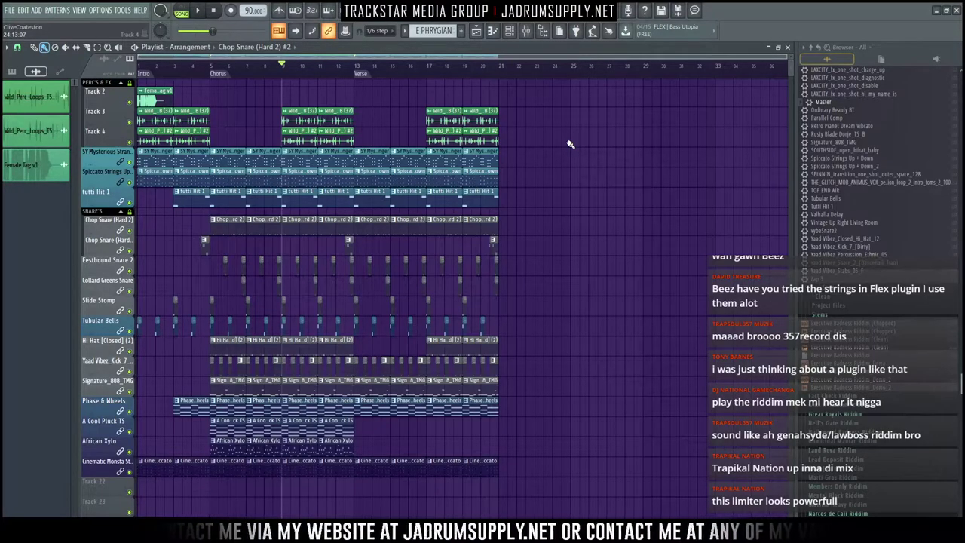
Step: Set the Master's FabFilter Pro-L 2 window to Small, compare it side by side with Newfangled Saturate, and close both
{"action": "left_click", "coordinate": [526, 31]}
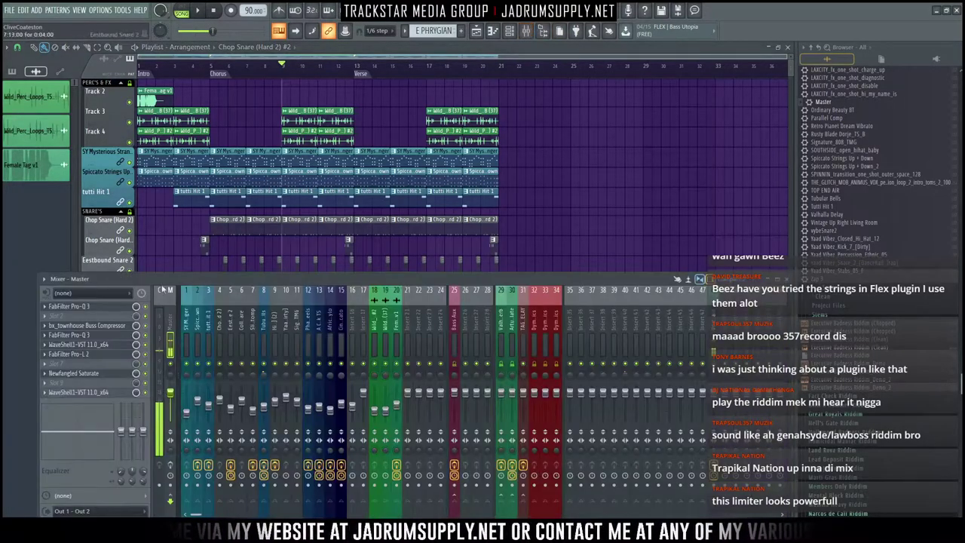
{"action": "left_click", "coordinate": [95, 355]}
{"action": "left_click", "coordinate": [476, 416]}
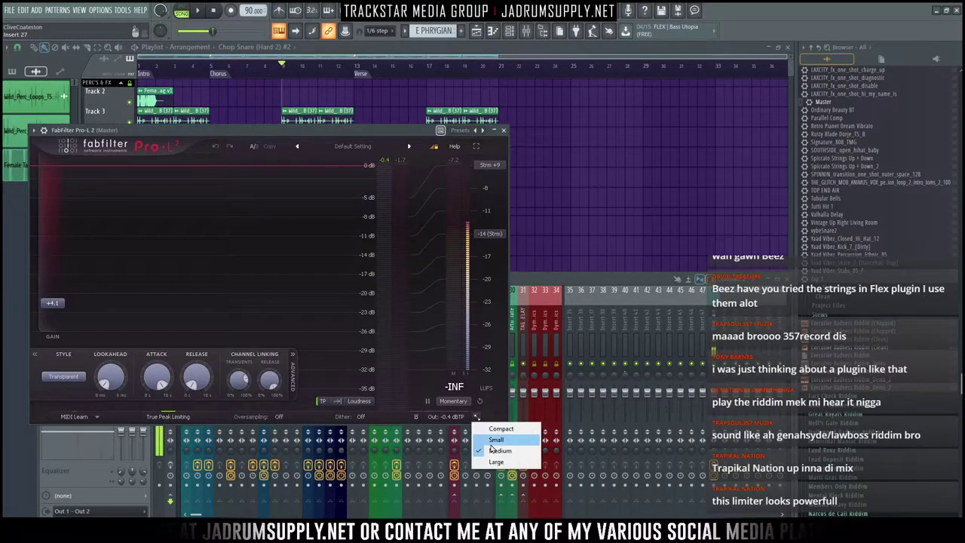
{"action": "left_click", "coordinate": [495, 441]}
{"action": "left_click_drag", "start_coordinate": [205, 131], "coordinate": [181, 65]}
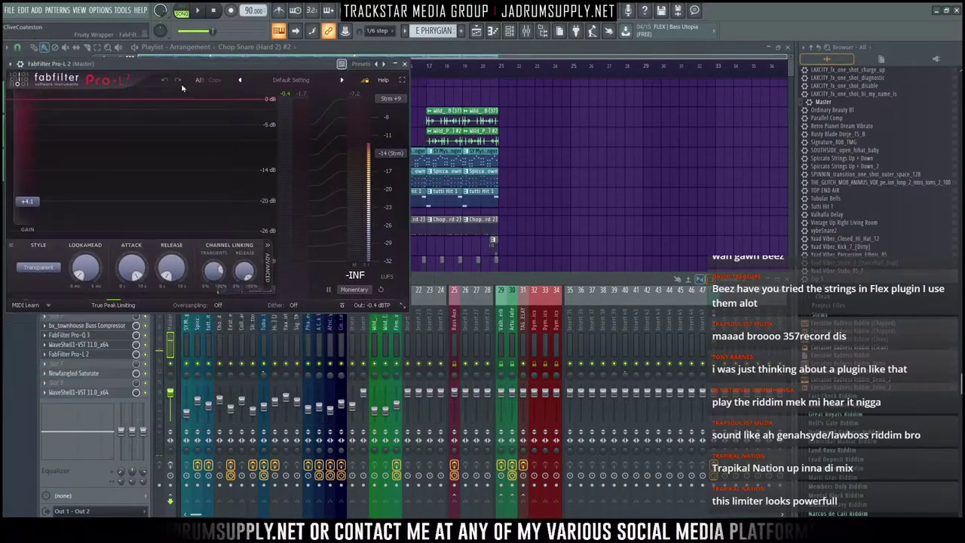
{"action": "left_click", "coordinate": [99, 374]}
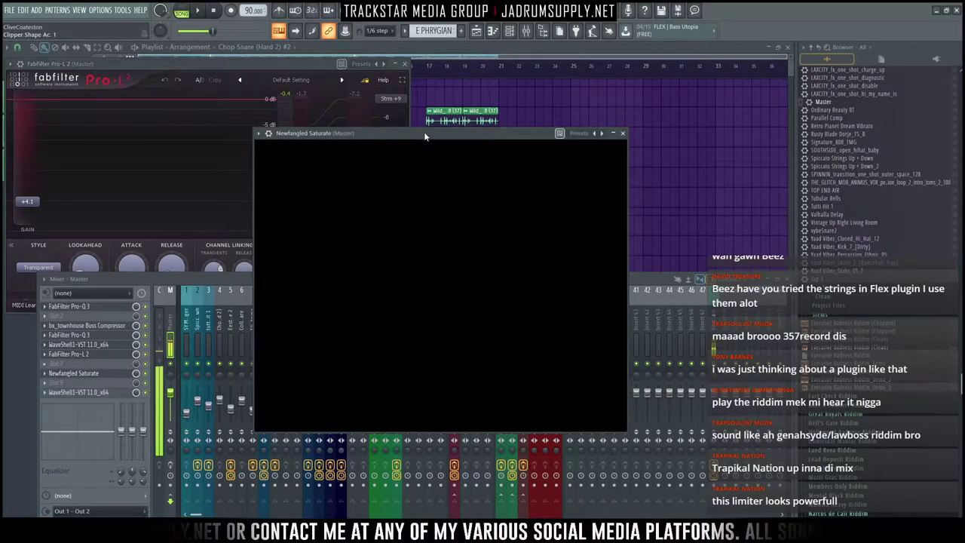
{"action": "mouse_move", "coordinate": [424, 131]}
{"action": "left_mouse_down"}
{"action": "mouse_move", "coordinate": [624, 71]}
{"action": "mouse_move", "coordinate": [585, 66]}
{"action": "left_mouse_up"}
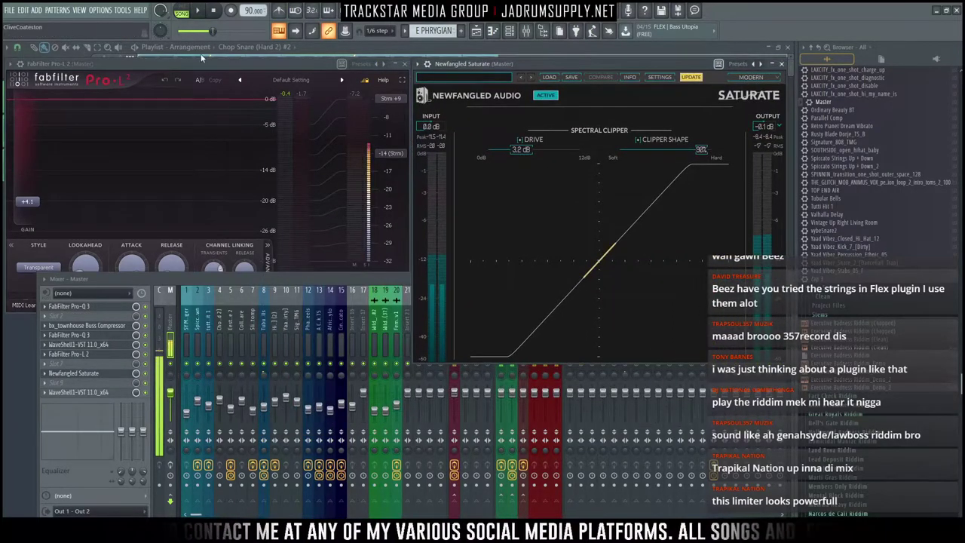
{"action": "left_click", "coordinate": [256, 94]}
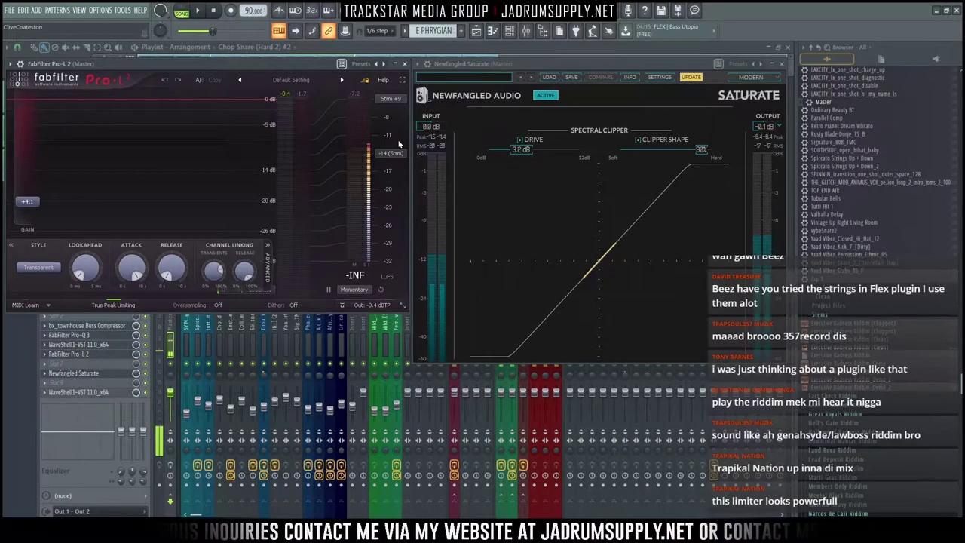
{"action": "left_click", "coordinate": [405, 65]}
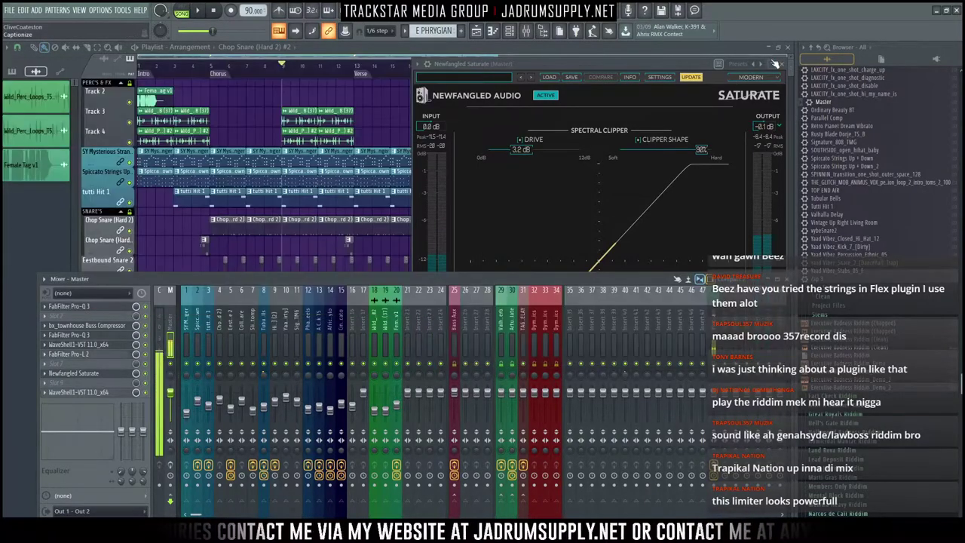
{"action": "left_click", "coordinate": [773, 64]}
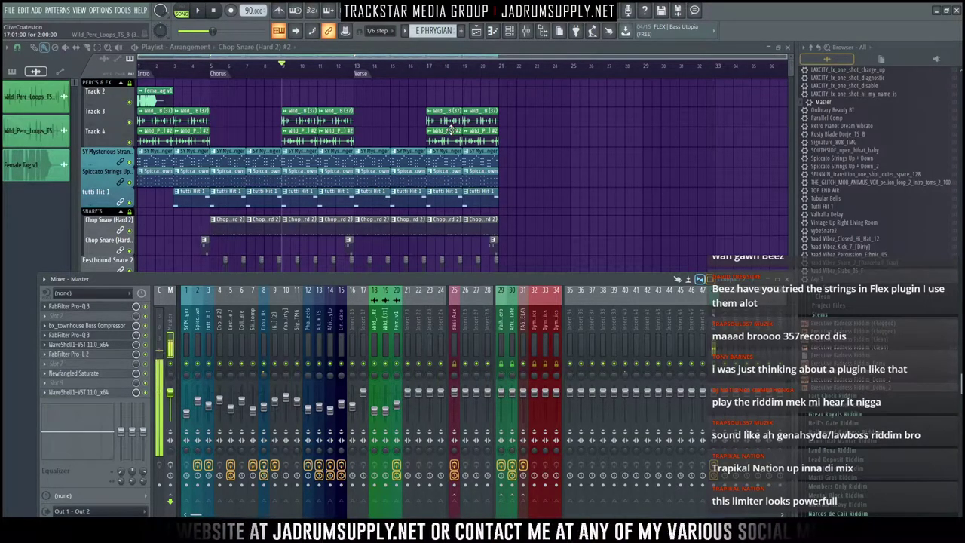
Step: Hide the mixer and play from bar 9 to check the lead-in to the Verse marker
{"action": "key", "text": "F9"}
{"action": "key", "text": "space"}
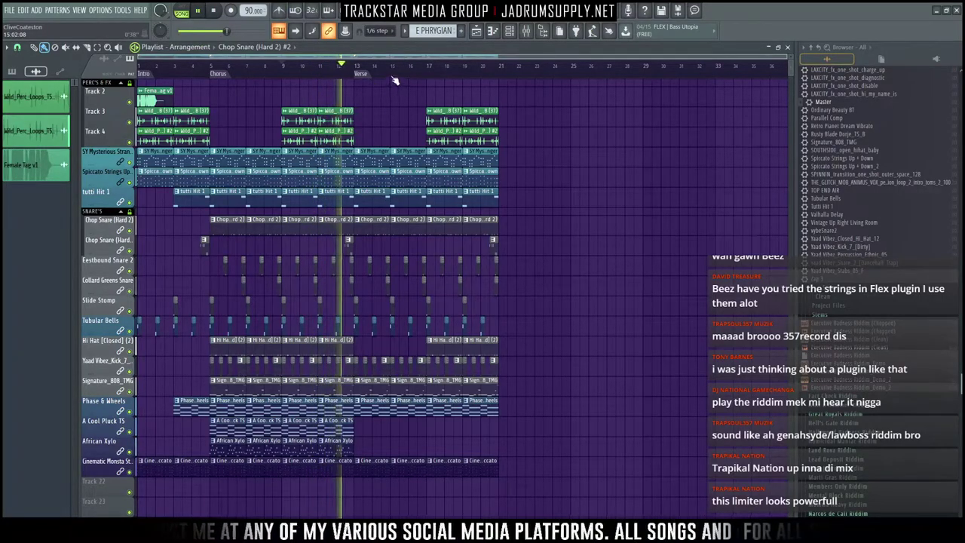
{"action": "scroll", "coordinate": [336, 76], "scroll_direction": "up", "scroll_amount": 3}
{"action": "key", "text": "space"}
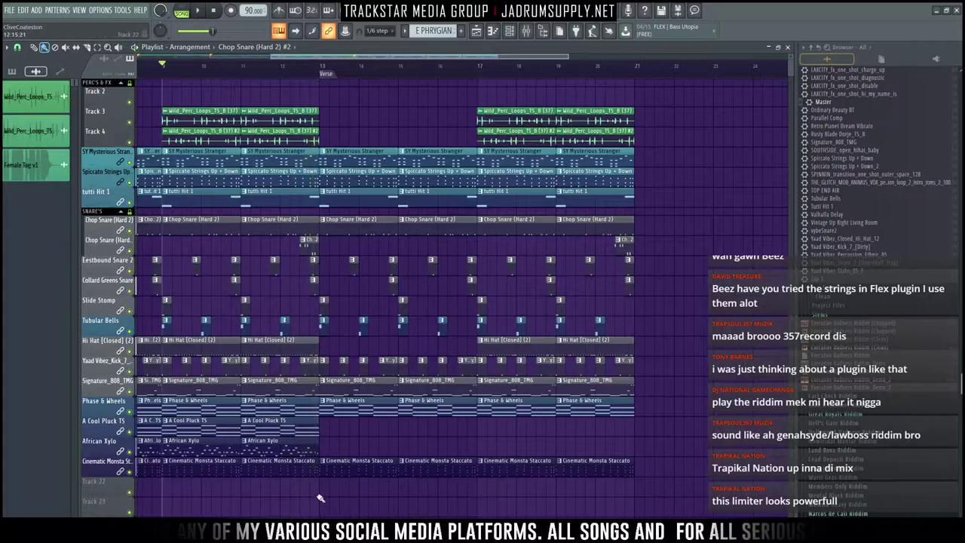
Step: Select the clips ending at bar 13, shorten them by one beat before the Verse, and delete the last kick clip
{"action": "left_click_drag", "start_coordinate": [317, 497], "coordinate": [299, 9]}
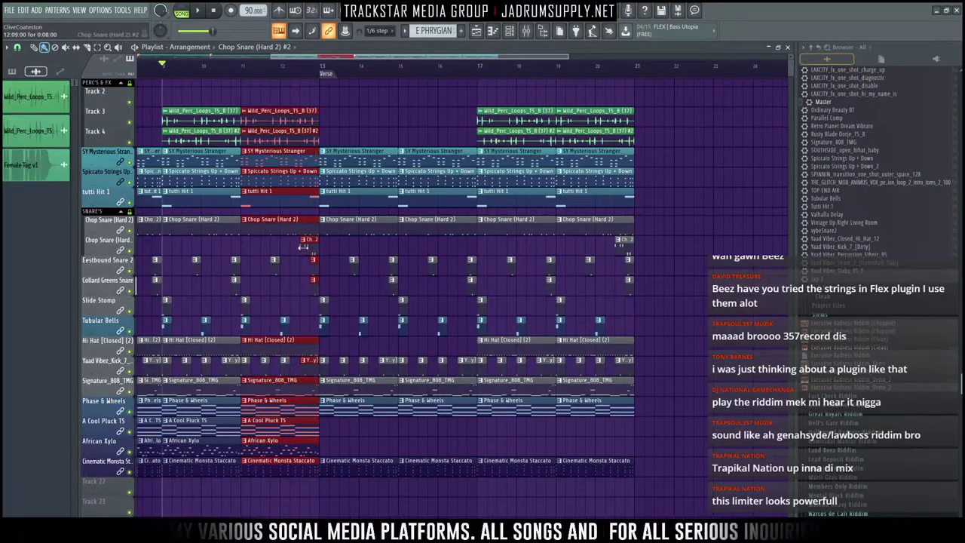
{"action": "left_click_drag", "start_coordinate": [302, 239], "coordinate": [293, 240]}
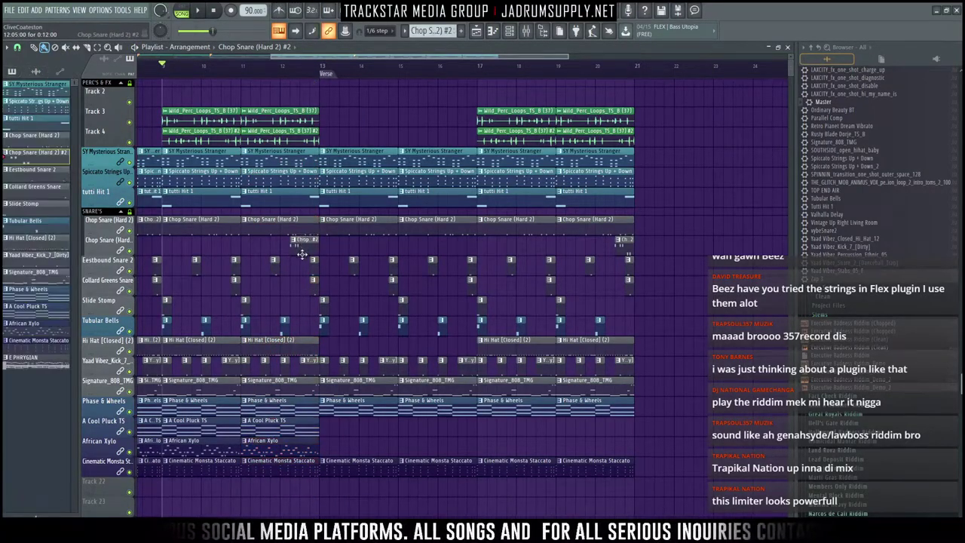
{"action": "key", "text": "ctrl+z"}
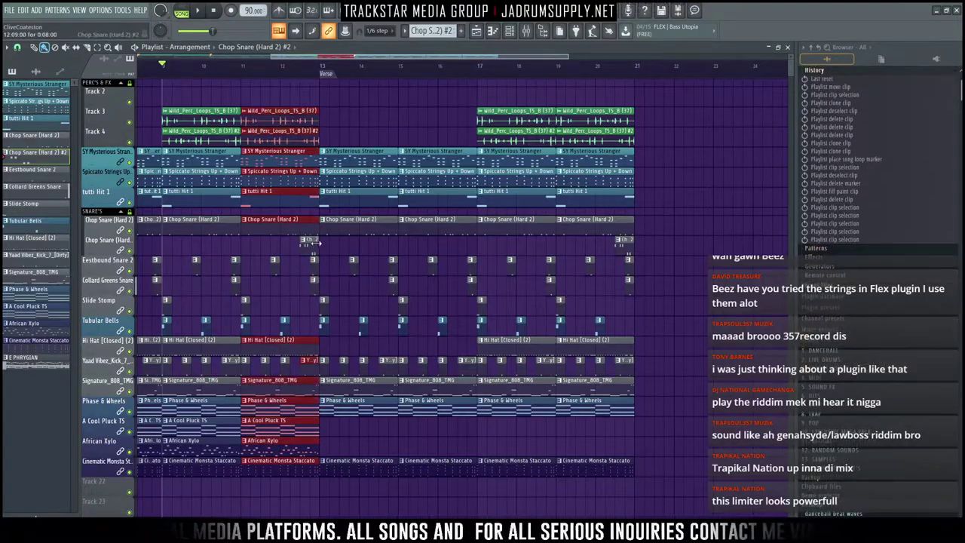
{"action": "left_click_drag", "start_coordinate": [311, 242], "coordinate": [297, 231]}
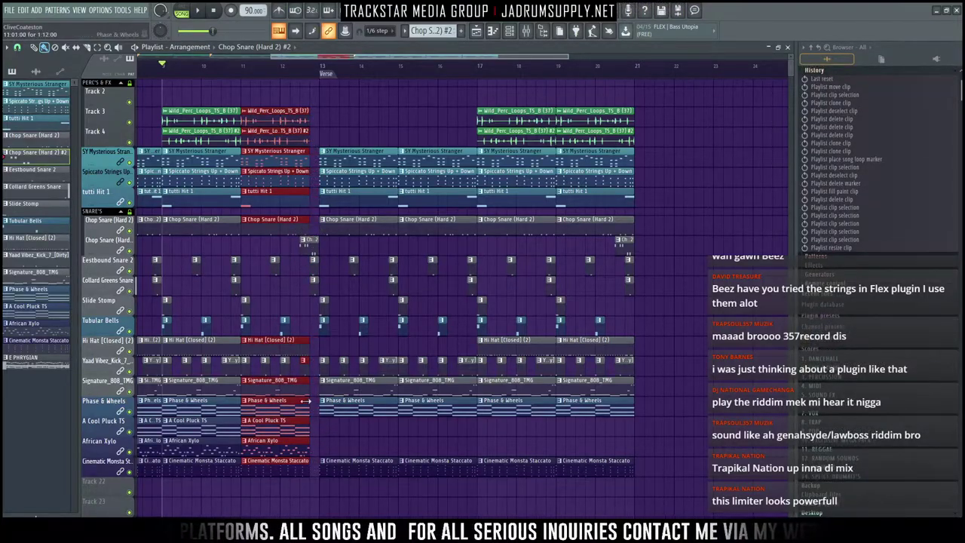
{"action": "left_click", "coordinate": [304, 362]}
{"action": "right_click", "coordinate": [316, 341]}
{"action": "right_click", "coordinate": [305, 366]}
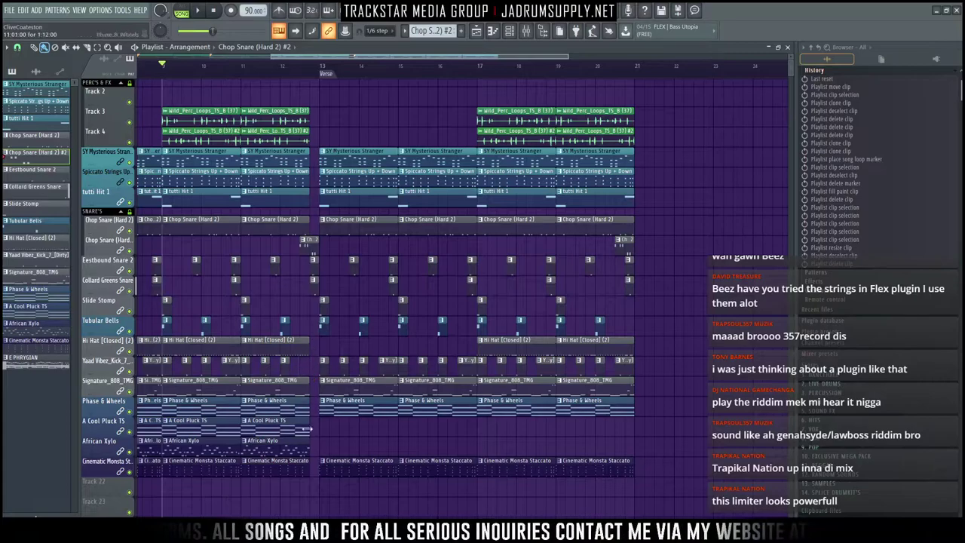
Step: Trim the clips before the Verse back another beat to the snare fill's start in mid bar 12, and audition the drop
{"action": "left_click_drag", "start_coordinate": [301, 478], "coordinate": [307, 87]}
{"action": "left_click", "coordinate": [310, 243], "text": "ctrl+shift"}
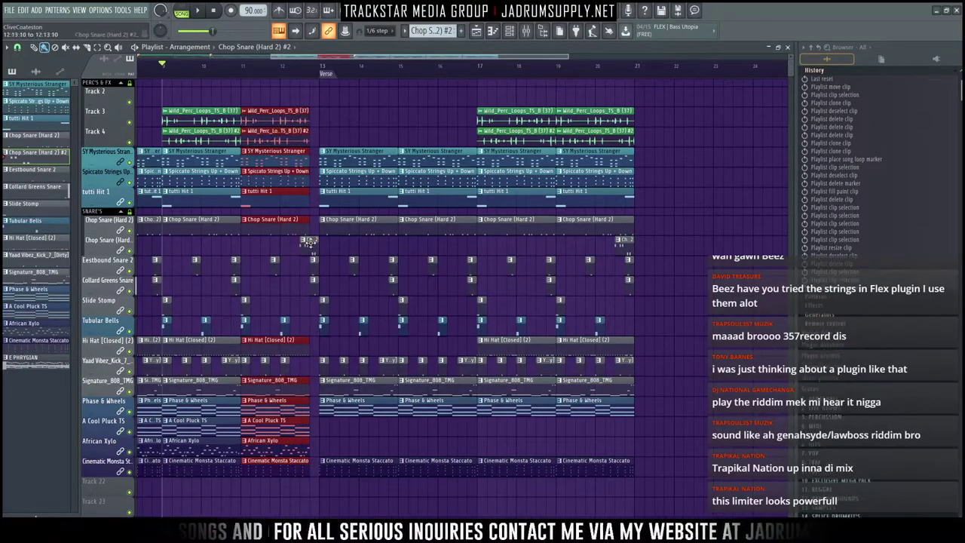
{"action": "left_click_drag", "start_coordinate": [308, 219], "coordinate": [299, 220]}
{"action": "key", "text": "space"}
{"action": "left_click", "coordinate": [278, 66]}
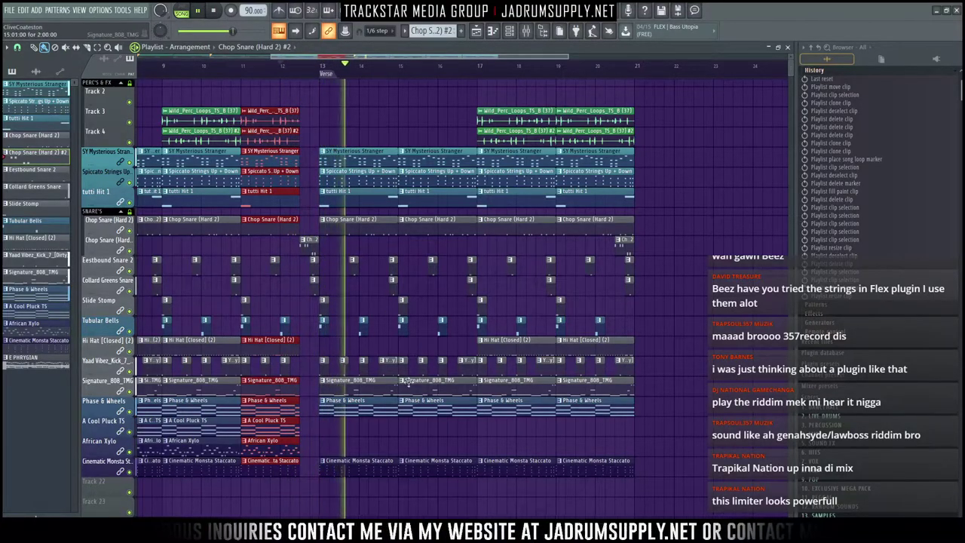
Step: Slice the clips halfway through bar 16, remove the loop and kick portions up to bar 17, and audition the gap
{"action": "scroll", "coordinate": [390, 81], "scroll_direction": "up", "scroll_amount": 2}
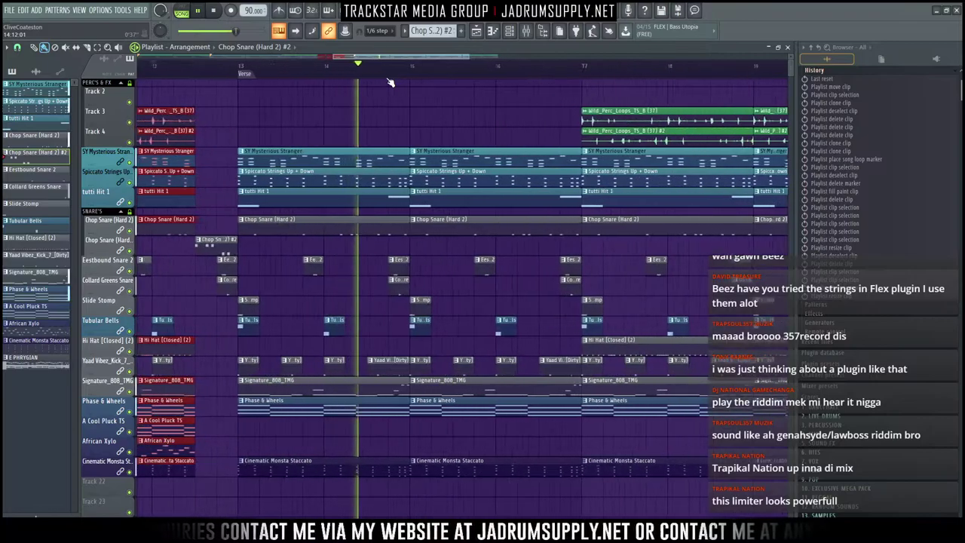
{"action": "scroll", "coordinate": [390, 81], "scroll_direction": "up", "scroll_amount": 2}
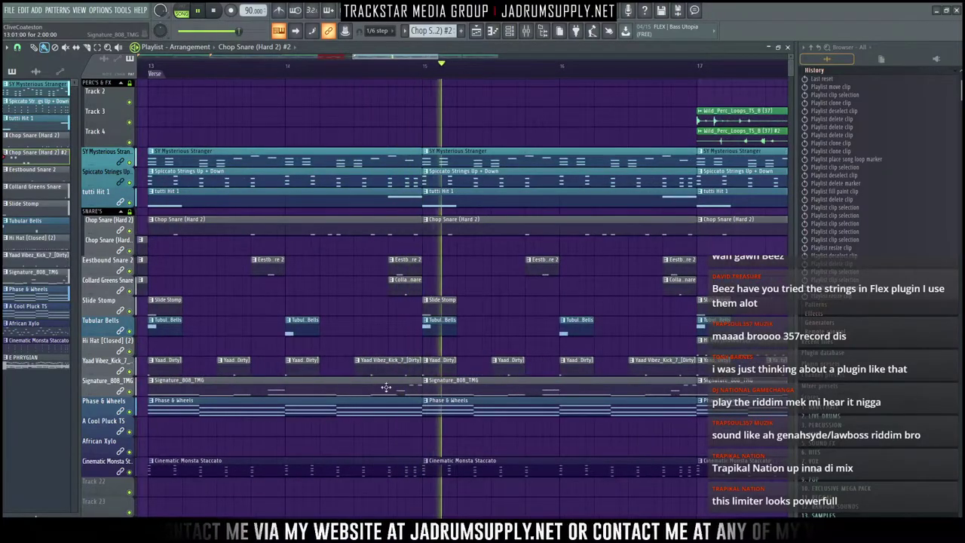
{"action": "scroll", "coordinate": [385, 387], "scroll_direction": "down", "scroll_amount": 3}
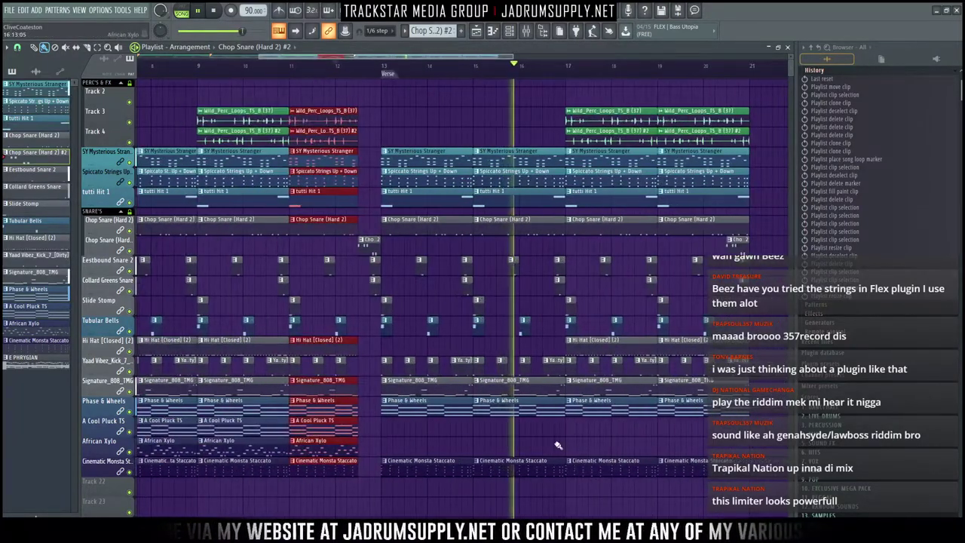
{"action": "key", "text": "c"}
{"action": "left_click_drag", "start_coordinate": [555, 498], "coordinate": [545, 135]}
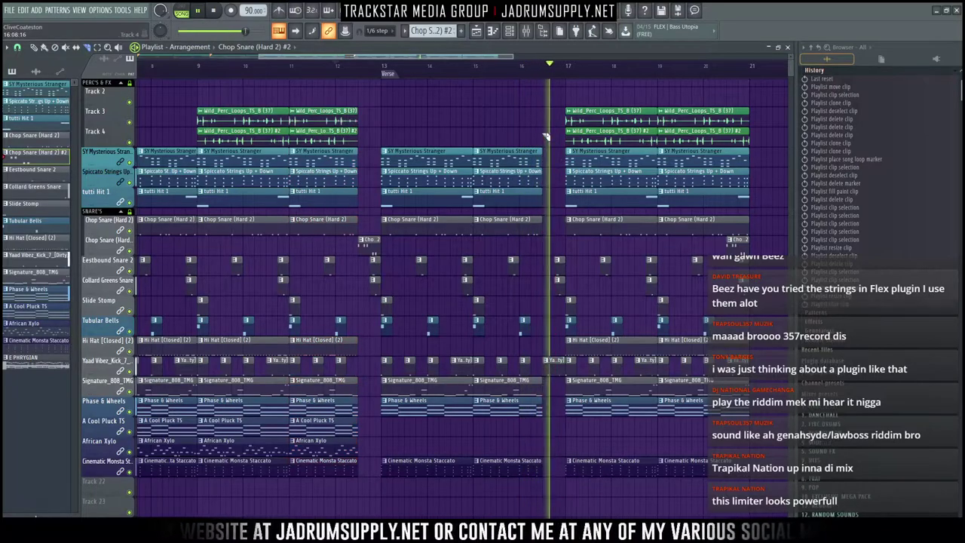
{"action": "left_click", "coordinate": [530, 67]}
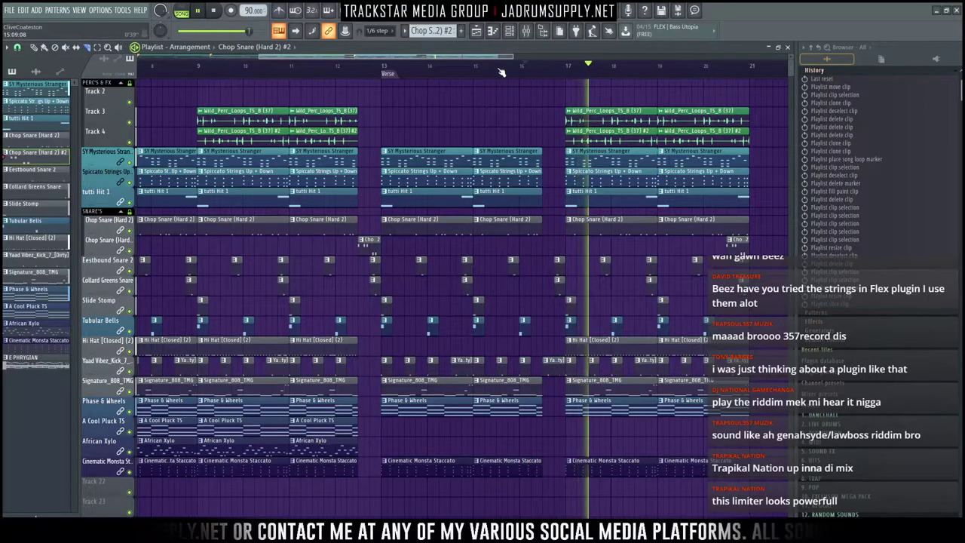
Step: Delete all the SY Mysterious Stranger clips from bar 13 onward in the verse and play the section
{"action": "scroll", "coordinate": [501, 69], "scroll_direction": "down", "scroll_amount": 3}
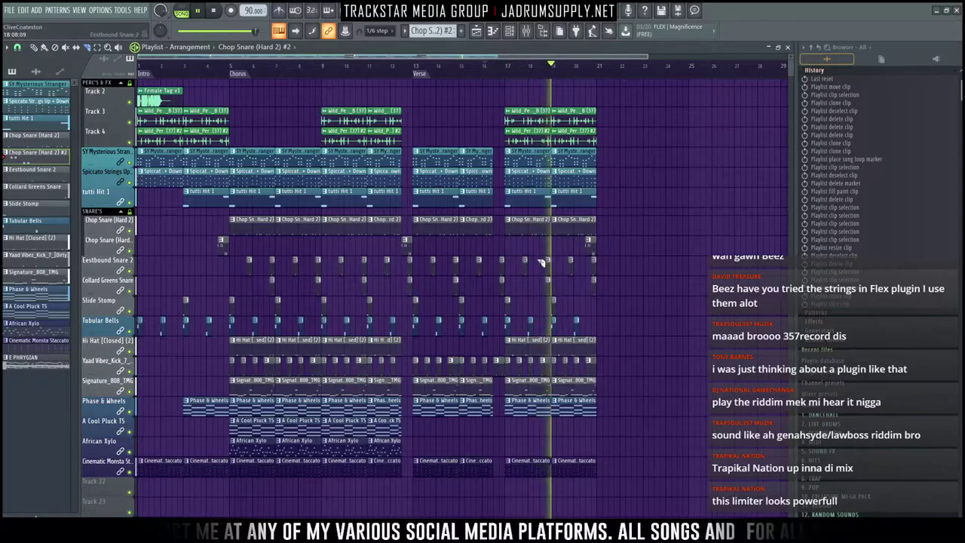
{"action": "key", "text": "space"}
{"action": "mouse_move", "coordinate": [588, 150]}
{"action": "left_mouse_down"}
{"action": "mouse_move", "coordinate": [371, 166]}
{"action": "mouse_move", "coordinate": [431, 157]}
{"action": "left_mouse_up"}
{"action": "key", "text": "Delete"}
{"action": "key", "text": "space"}
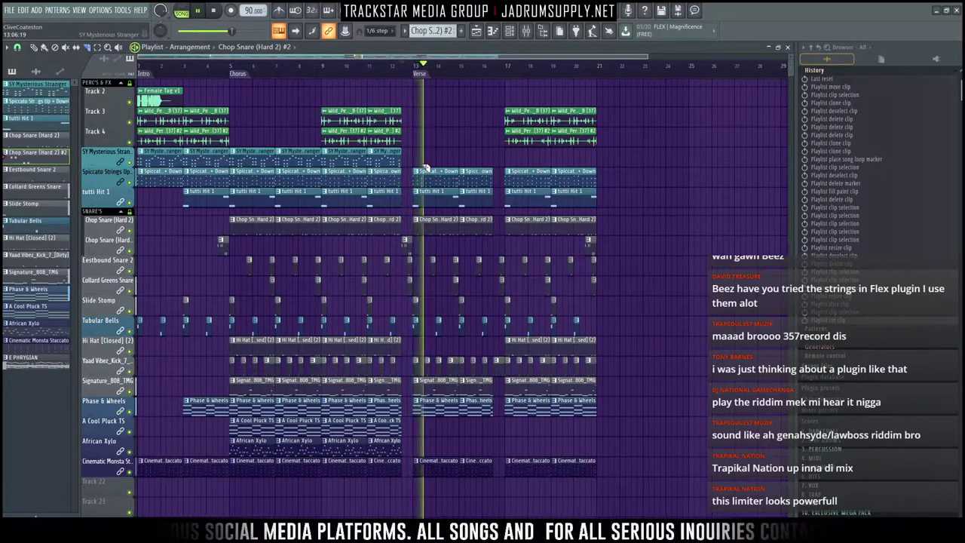
Step: Inspect the Comp TUBE-STA compressor settings on the Bass Aux mixer track while playing the verse
{"action": "left_click", "coordinate": [526, 30]}
{"action": "key", "text": "space"}
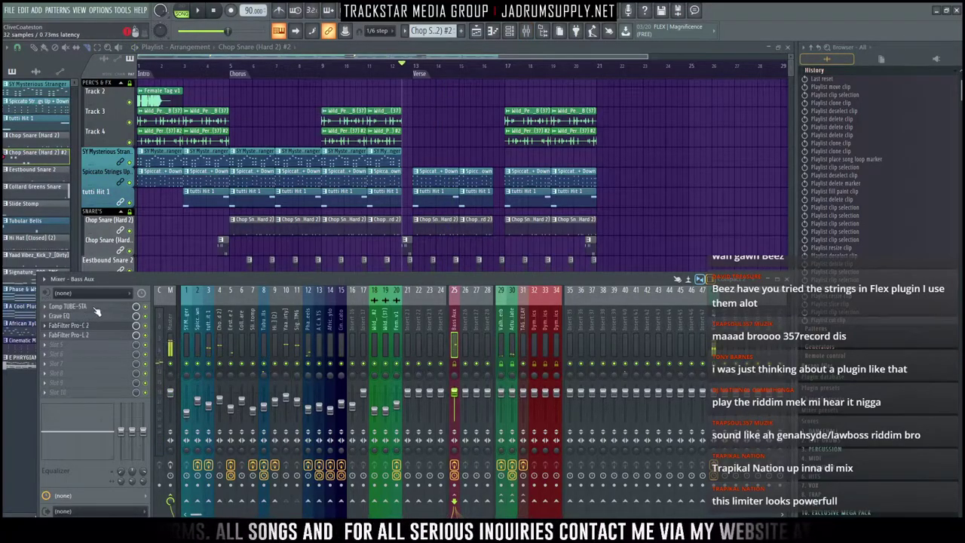
{"action": "left_click", "coordinate": [68, 306]}
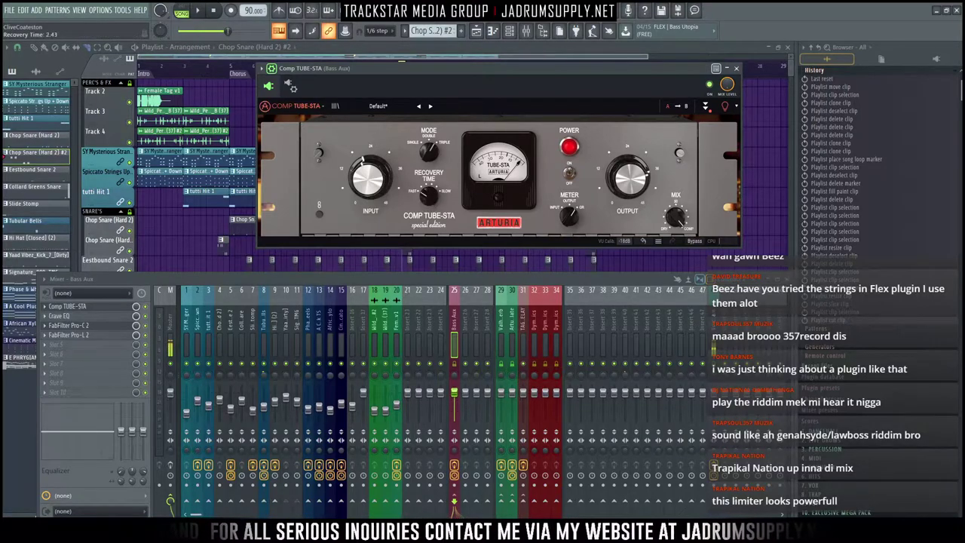
{"action": "left_click", "coordinate": [429, 151]}
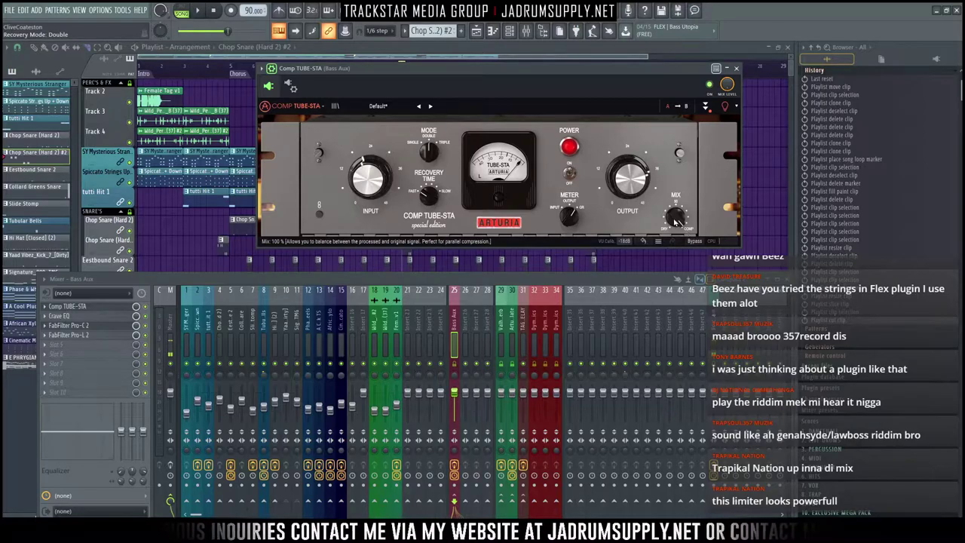
{"action": "key", "text": "space"}
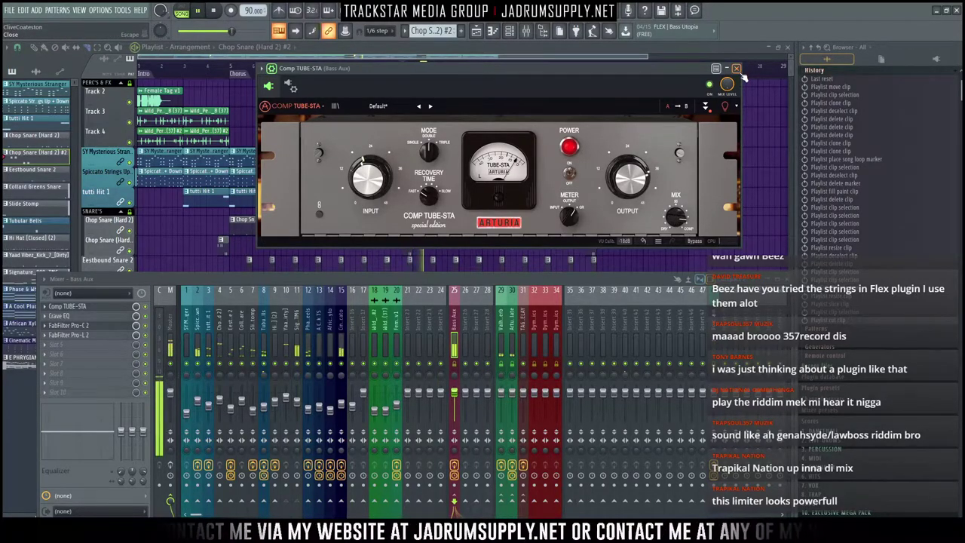
{"action": "left_click", "coordinate": [738, 70]}
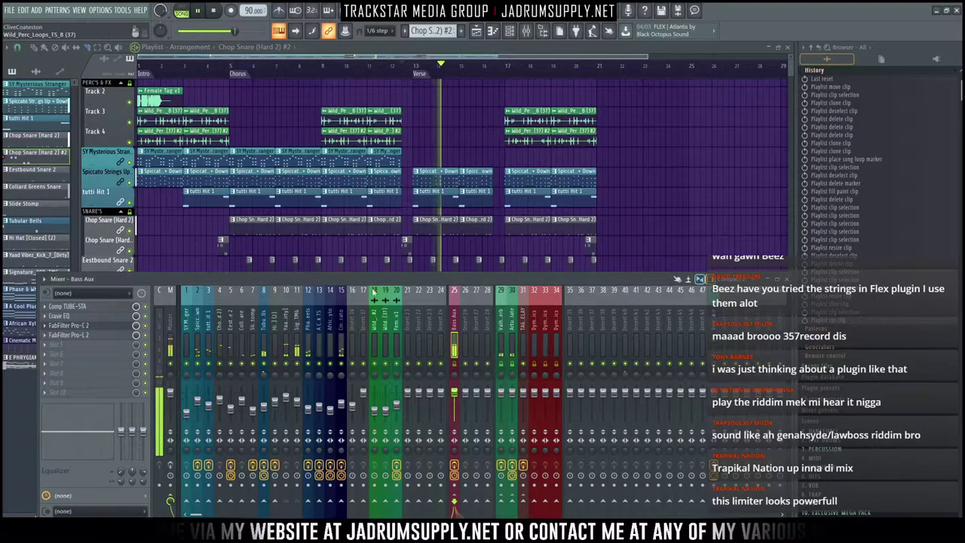
Step: Play the verse and review its tracks up to and around bar 17
{"action": "scroll", "coordinate": [506, 144], "scroll_direction": "down", "scroll_amount": 2}
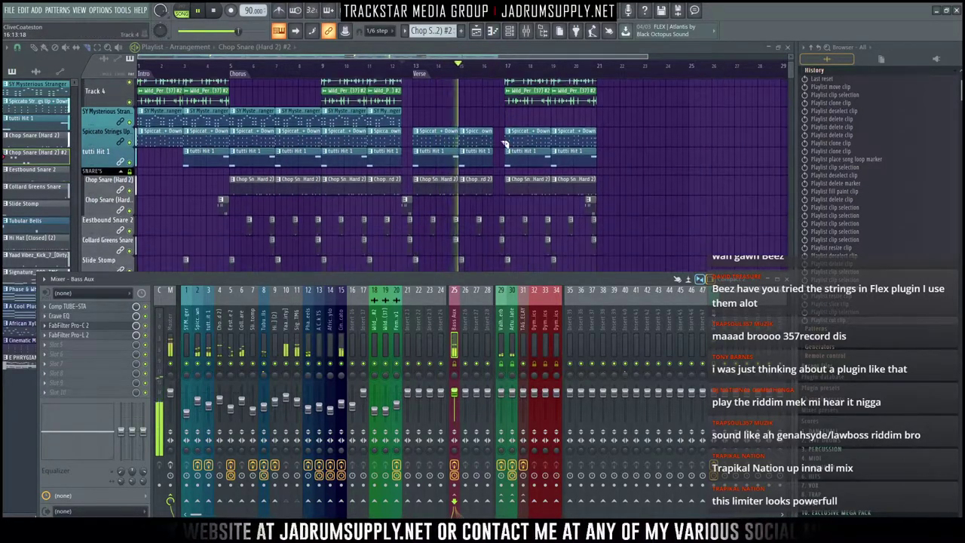
{"action": "scroll", "coordinate": [505, 144], "scroll_direction": "down", "scroll_amount": 3}
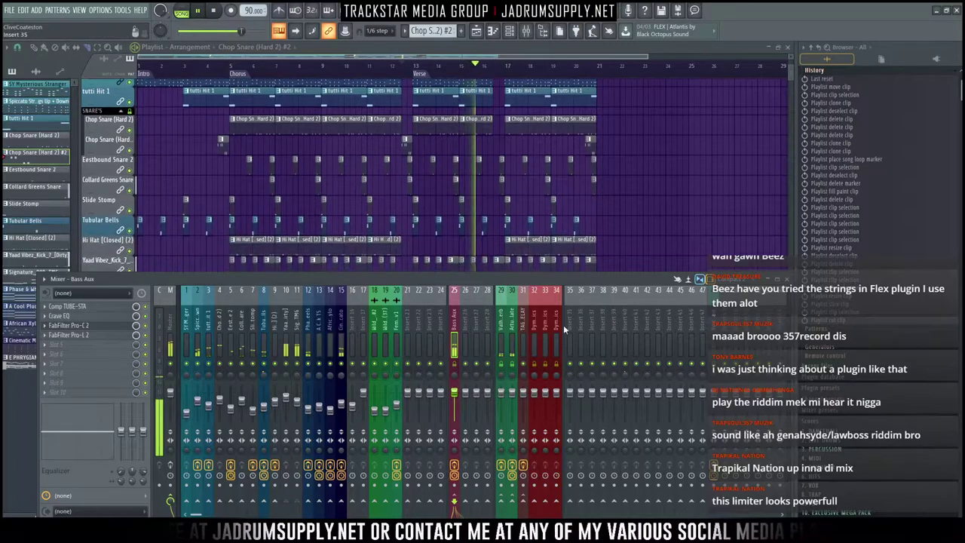
{"action": "scroll", "coordinate": [660, 178], "scroll_direction": "down", "scroll_amount": 10}
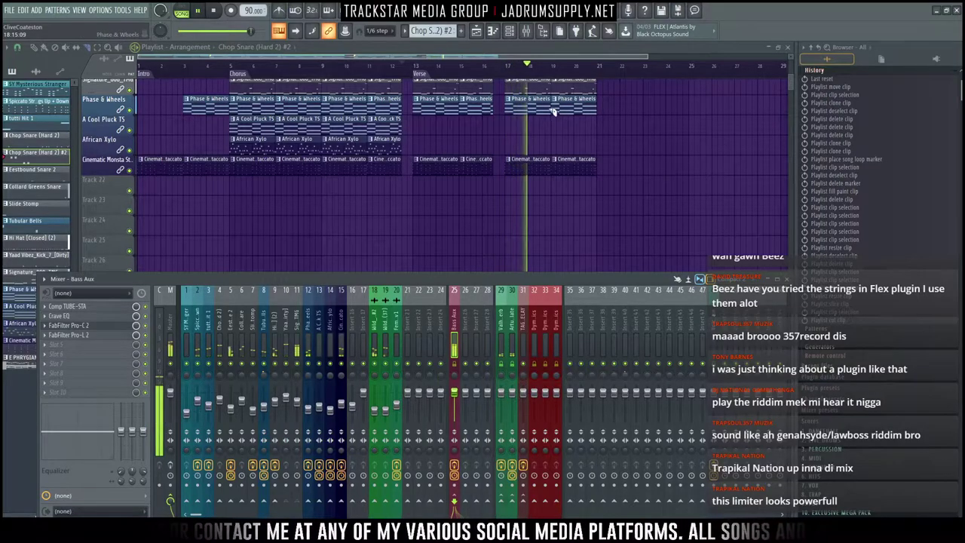
{"action": "key", "text": "space"}
{"action": "scroll", "coordinate": [527, 70], "scroll_direction": "up", "scroll_amount": 8}
{"action": "left_click", "coordinate": [461, 67]}
{"action": "scroll", "coordinate": [573, 203], "scroll_direction": "up", "scroll_amount": 5}
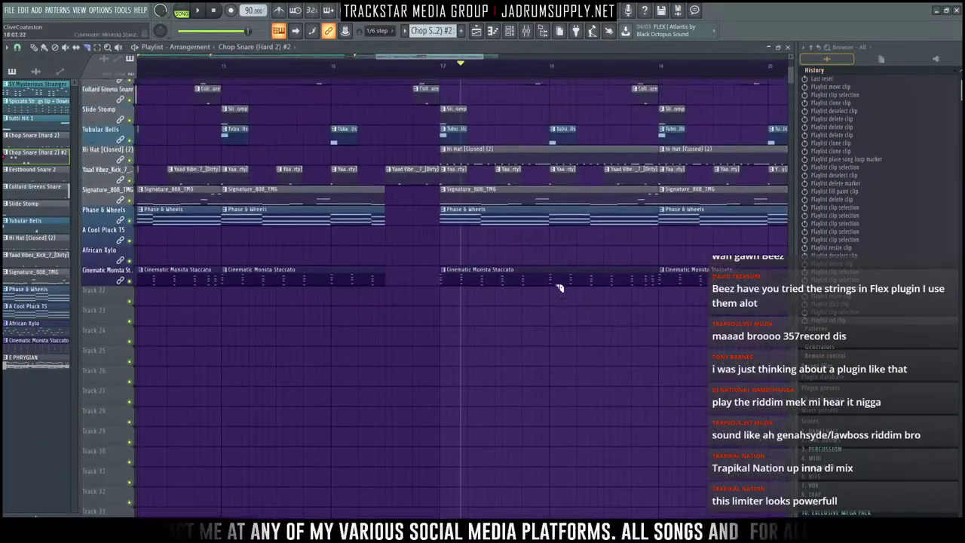
{"action": "scroll", "coordinate": [560, 288], "scroll_direction": "up", "scroll_amount": 4}
{"action": "key", "text": "space"}
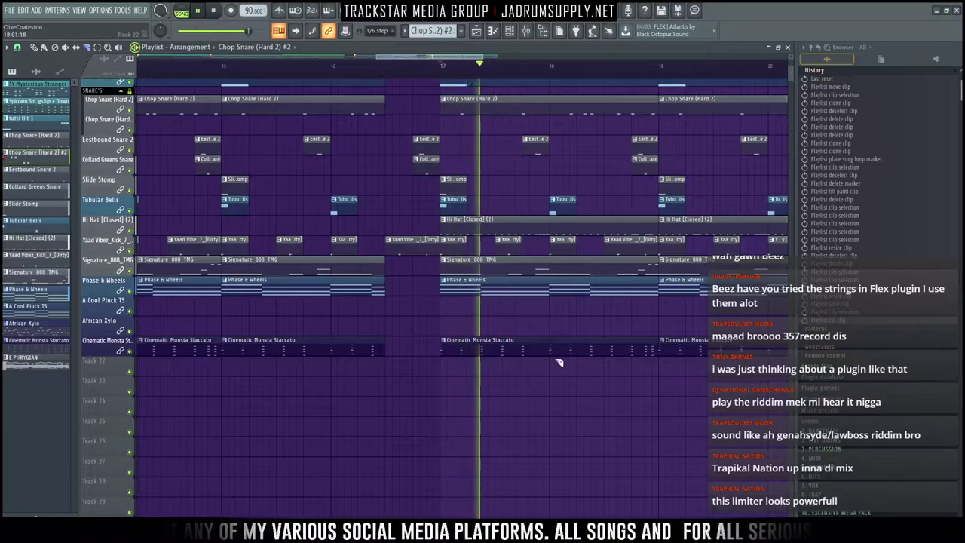
Step: Slice all the long loop and pattern clips at beats 3 and 4 of bar 17
{"action": "key", "text": "space"}
{"action": "scroll", "coordinate": [515, 375], "scroll_direction": "up", "scroll_amount": 6}
{"action": "key", "text": "space"}
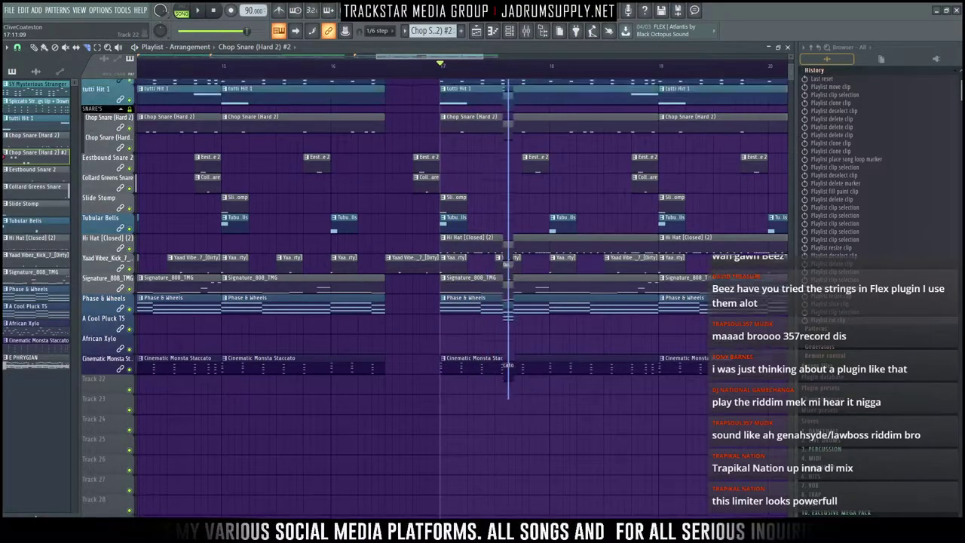
{"action": "left_click_drag", "start_coordinate": [488, 498], "coordinate": [495, 495]}
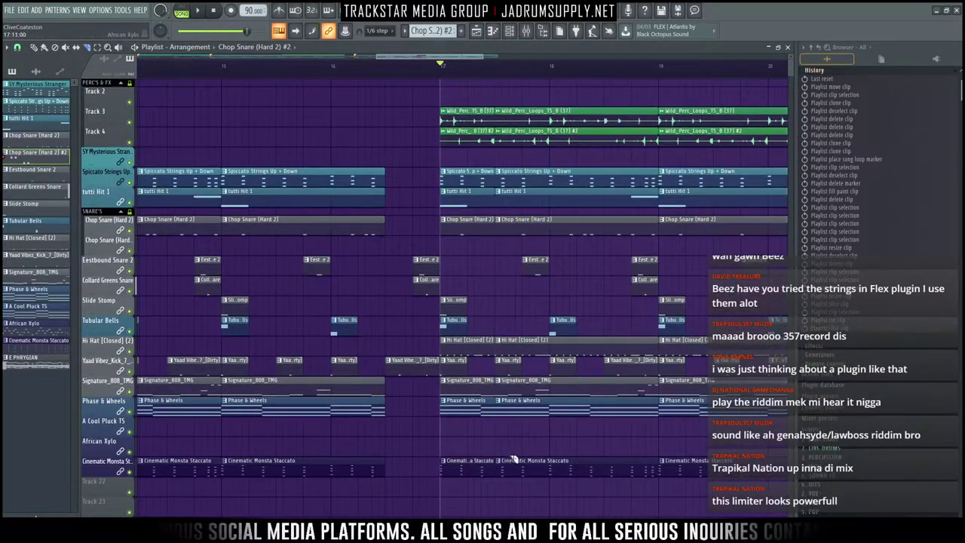
{"action": "left_click_drag", "start_coordinate": [510, 175], "coordinate": [540, 466]}
{"action": "left_click_drag", "start_coordinate": [513, 169], "coordinate": [525, 72]}
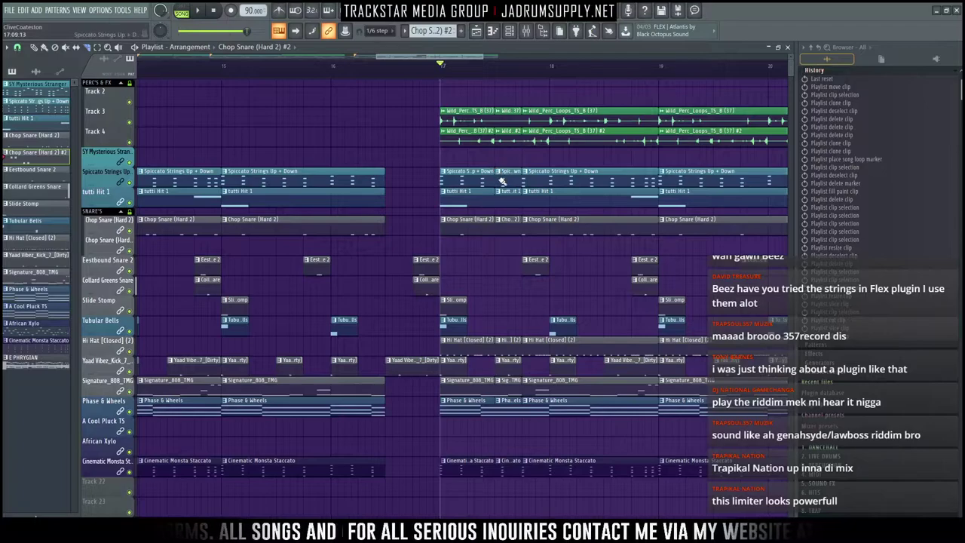
Step: Shorten the beat 3 slices in bar 17 and duplicate them within the beat as two short, gapped stutter hits
{"action": "left_click_drag", "start_coordinate": [513, 489], "coordinate": [500, 96]}
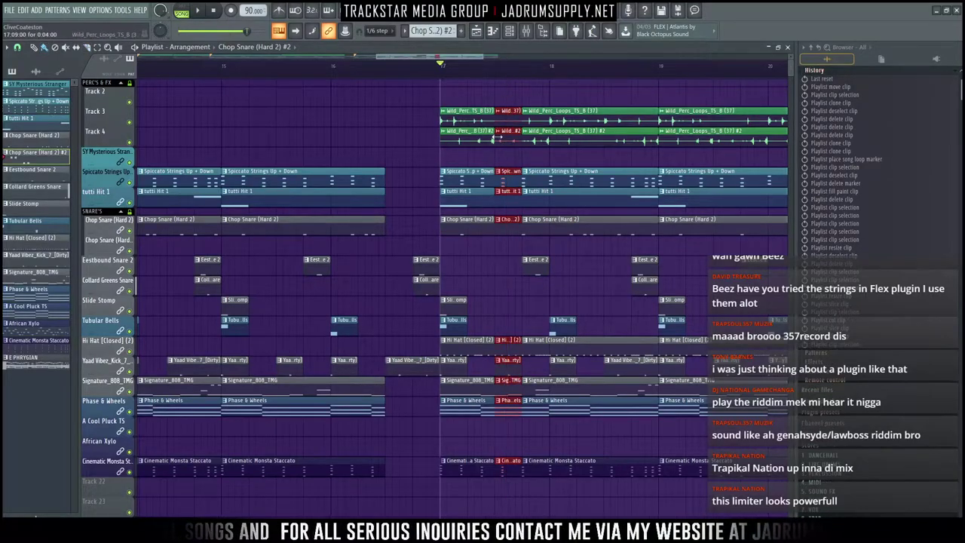
{"action": "left_click_drag", "start_coordinate": [495, 138], "coordinate": [511, 134]}
{"action": "key", "text": "space"}
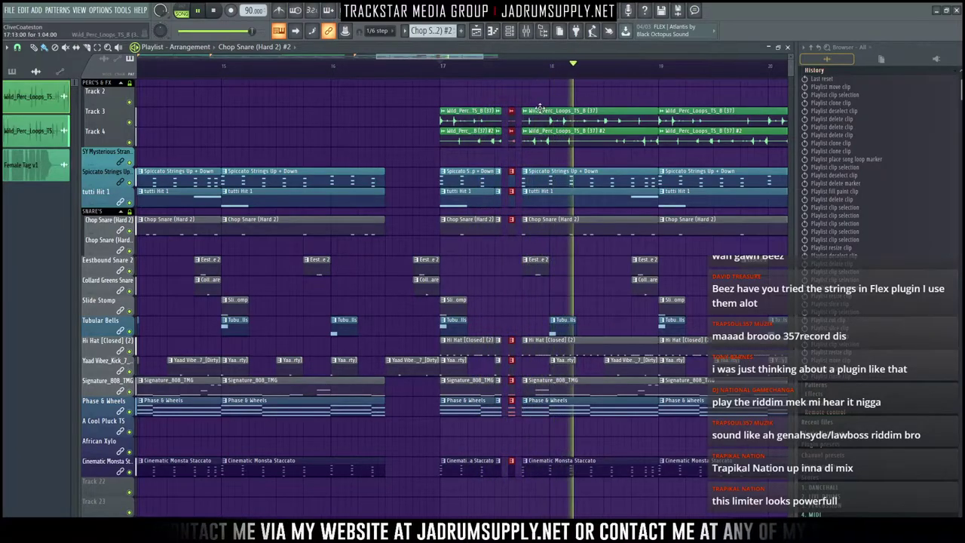
Step: Try removing the second short Spiccato Strings Up + Down slice from the bar 17 stutter and play the result
{"action": "key", "text": "space"}
{"action": "right_click", "coordinate": [513, 183]}
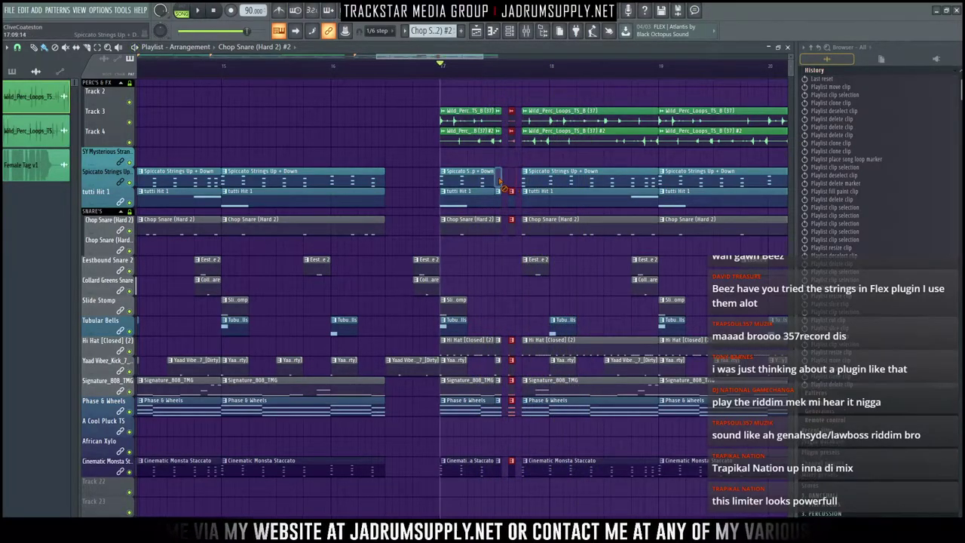
{"action": "left_click", "coordinate": [512, 178]}
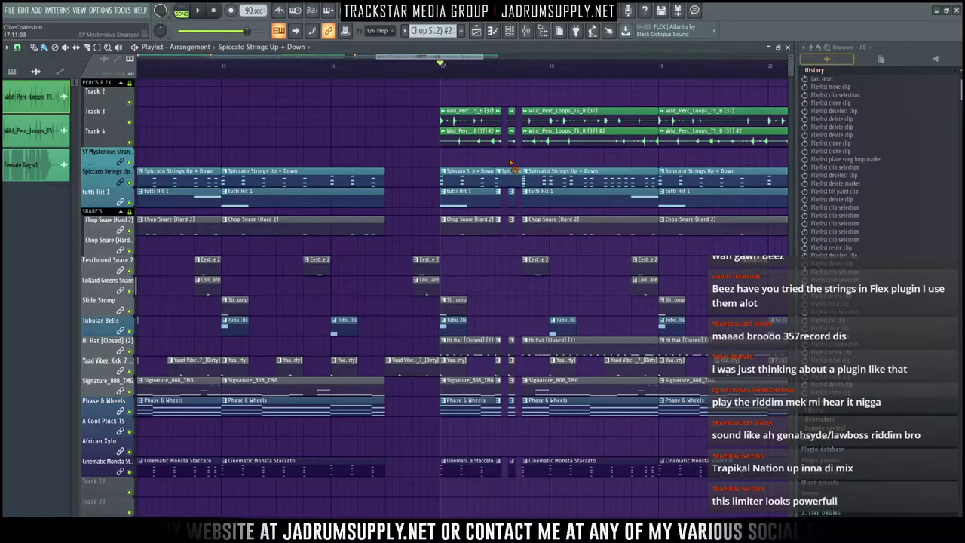
{"action": "right_click", "coordinate": [508, 182]}
{"action": "left_click_drag", "start_coordinate": [508, 181], "coordinate": [511, 183]}
{"action": "key", "text": "space"}
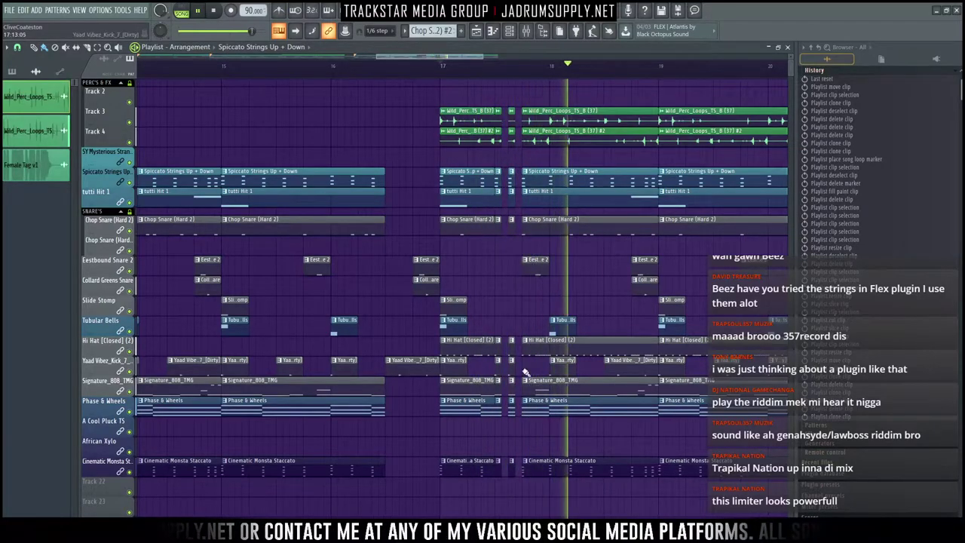
Step: Try removing the second short Cinematic Monsta Staccato slice from the bar 17 stutter and play the section
{"action": "key", "text": "space"}
{"action": "scroll", "coordinate": [528, 355], "scroll_direction": "down", "scroll_amount": 3}
{"action": "scroll", "coordinate": [509, 396], "scroll_direction": "down", "scroll_amount": 1}
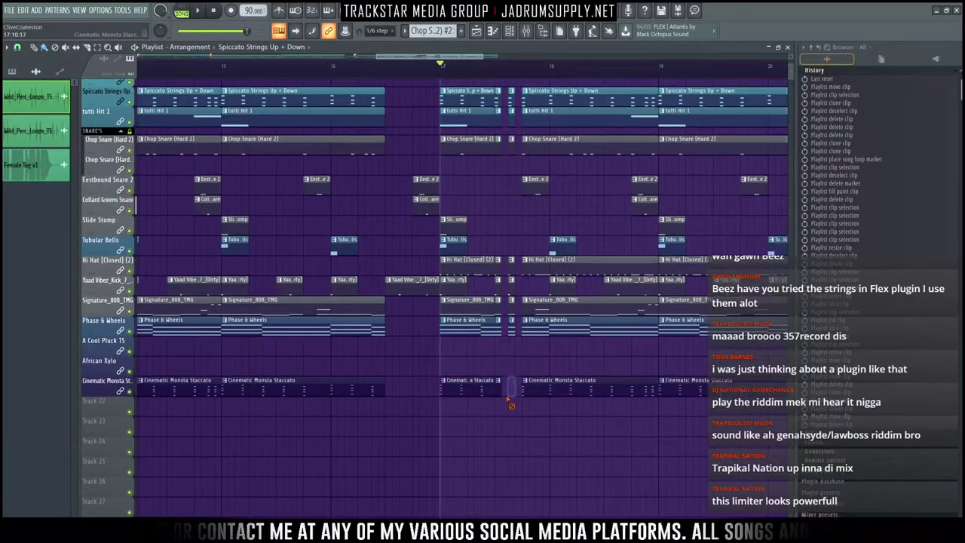
{"action": "left_click_drag", "start_coordinate": [529, 397], "coordinate": [510, 388]}
{"action": "right_click", "coordinate": [516, 415]}
{"action": "right_click", "coordinate": [512, 389]}
{"action": "key", "text": "space"}
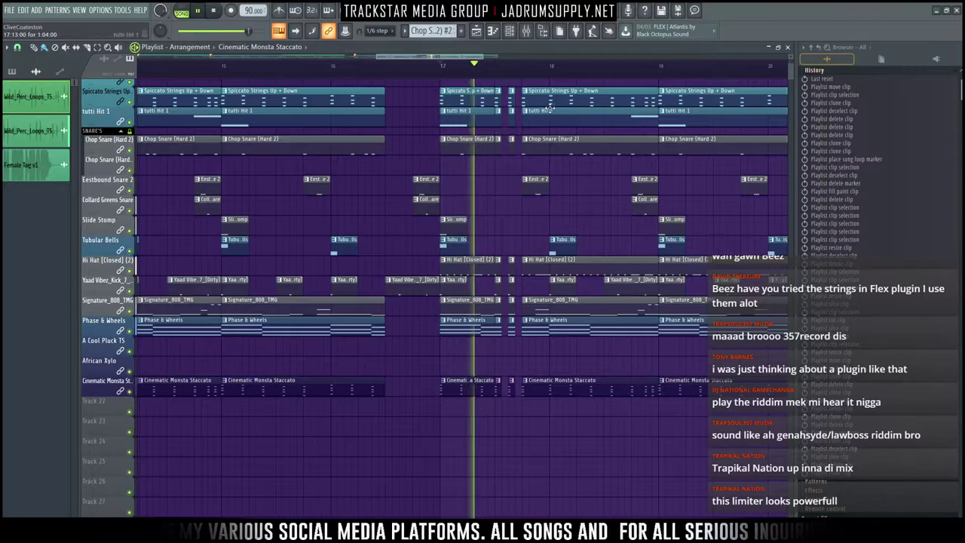
Step: Listen to the arrangement from bar 17 through the end of the verse, checking the new stutter
{"action": "scroll", "coordinate": [527, 70], "scroll_direction": "up", "scroll_amount": 3}
{"action": "scroll", "coordinate": [521, 70], "scroll_direction": "down", "scroll_amount": 4}
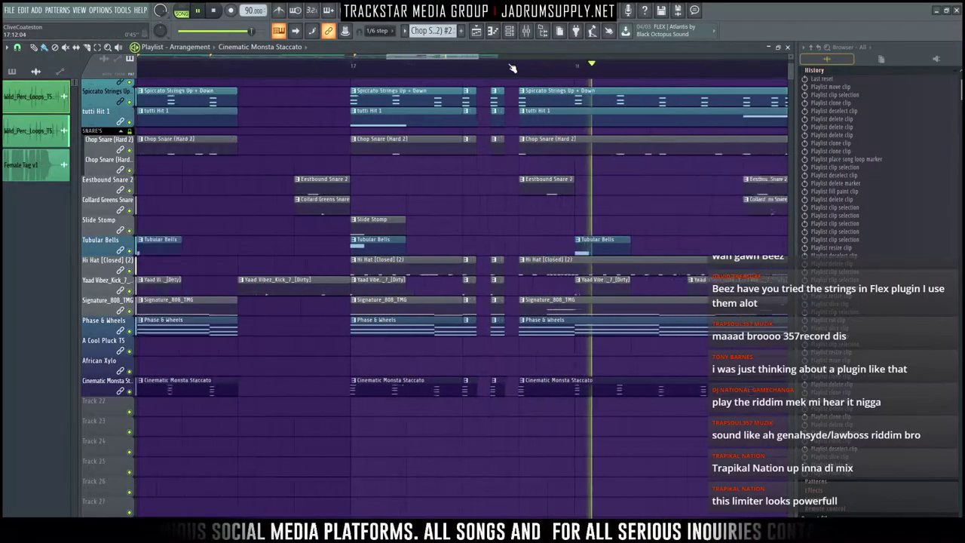
{"action": "scroll", "coordinate": [511, 67], "scroll_direction": "up", "scroll_amount": 1}
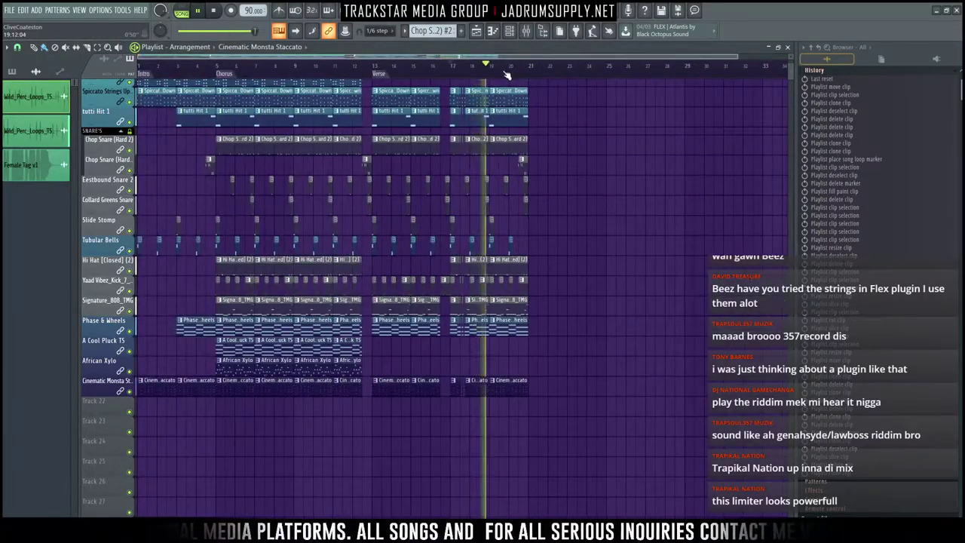
{"action": "scroll", "coordinate": [507, 72], "scroll_direction": "up", "scroll_amount": 1}
{"action": "scroll", "coordinate": [501, 69], "scroll_direction": "down", "scroll_amount": 4}
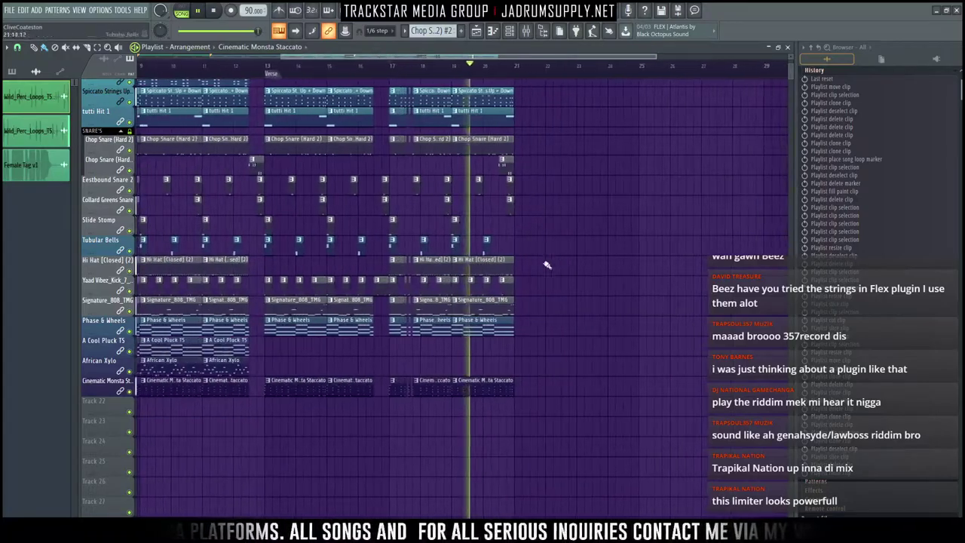
{"action": "left_click_drag", "start_coordinate": [497, 102], "coordinate": [683, 214]}
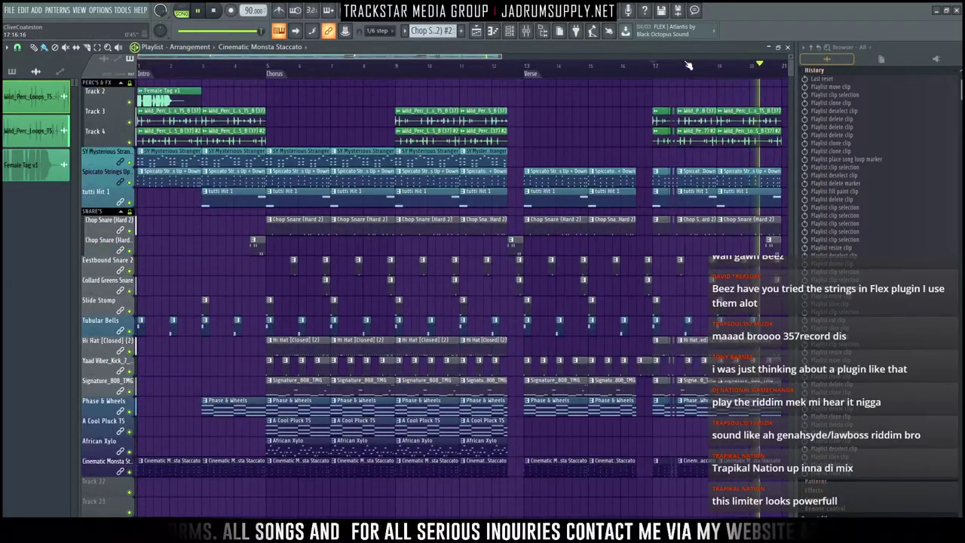
{"action": "scroll", "coordinate": [689, 67], "scroll_direction": "down", "scroll_amount": 2}
{"action": "key", "text": "space"}
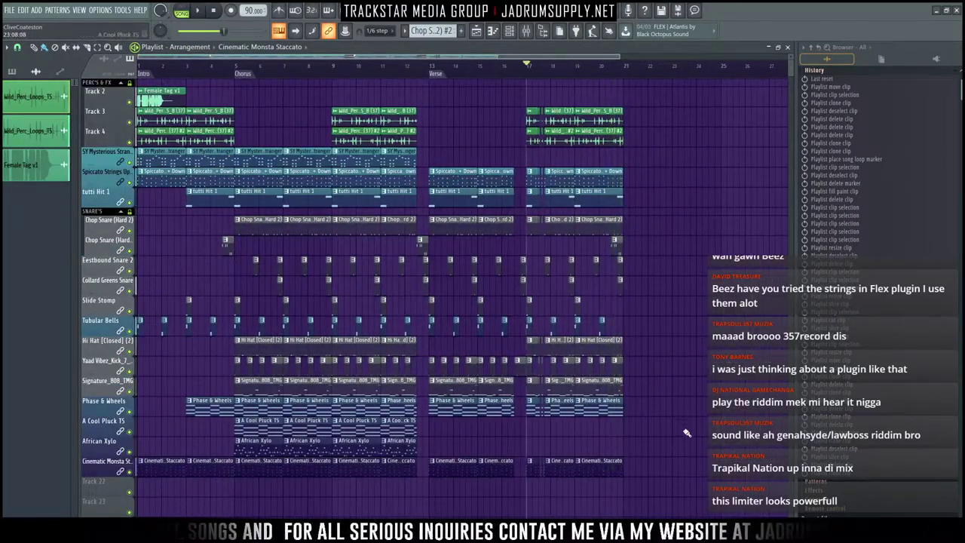
Step: Select the long clips in bars 19 and 20 and delete the final Chop Snare (Hard 2) #2 clip
{"action": "left_click_drag", "start_coordinate": [674, 468], "coordinate": [624, 32]}
{"action": "left_click_drag", "start_coordinate": [639, 237], "coordinate": [573, 79]}
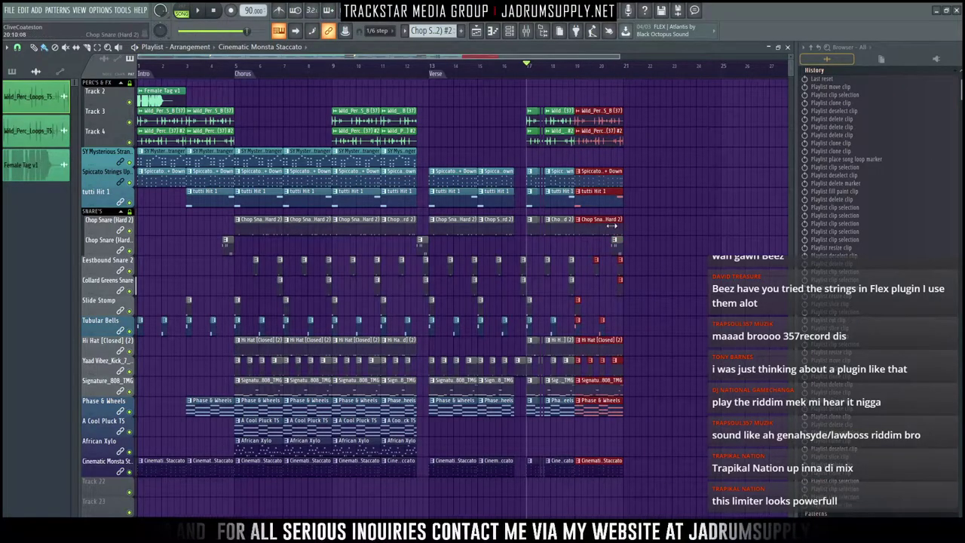
{"action": "left_click_drag", "start_coordinate": [623, 263], "coordinate": [624, 304]}
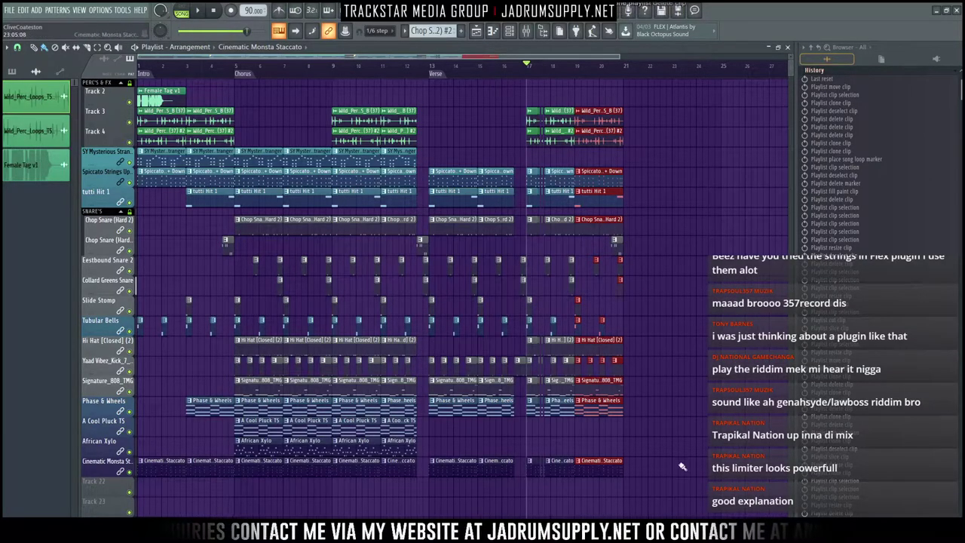
{"action": "left_click_drag", "start_coordinate": [678, 475], "coordinate": [613, 75]}
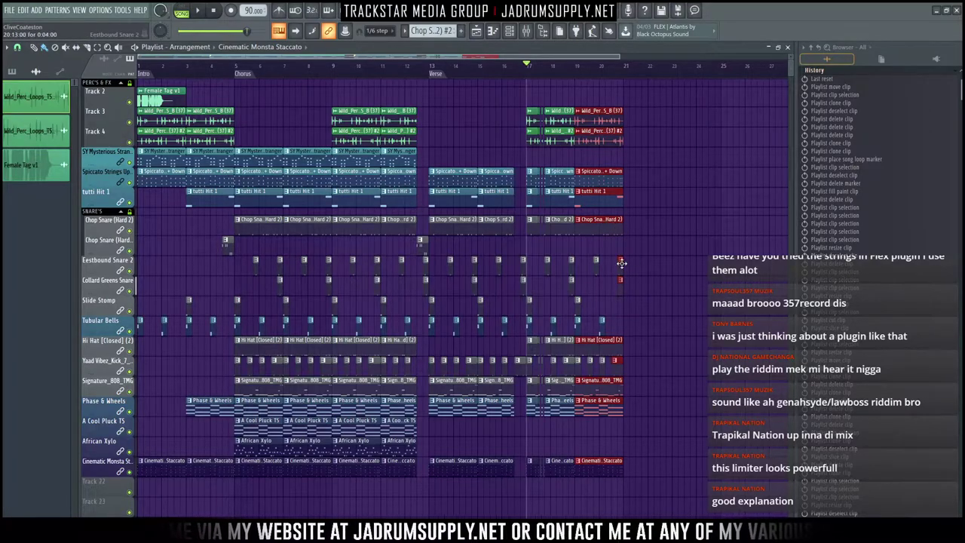
Step: Trim the selected clips to end halfway through bar 20 and delete the last Yaad Vibez Kick clip
{"action": "left_click_drag", "start_coordinate": [619, 226], "coordinate": [606, 228]}
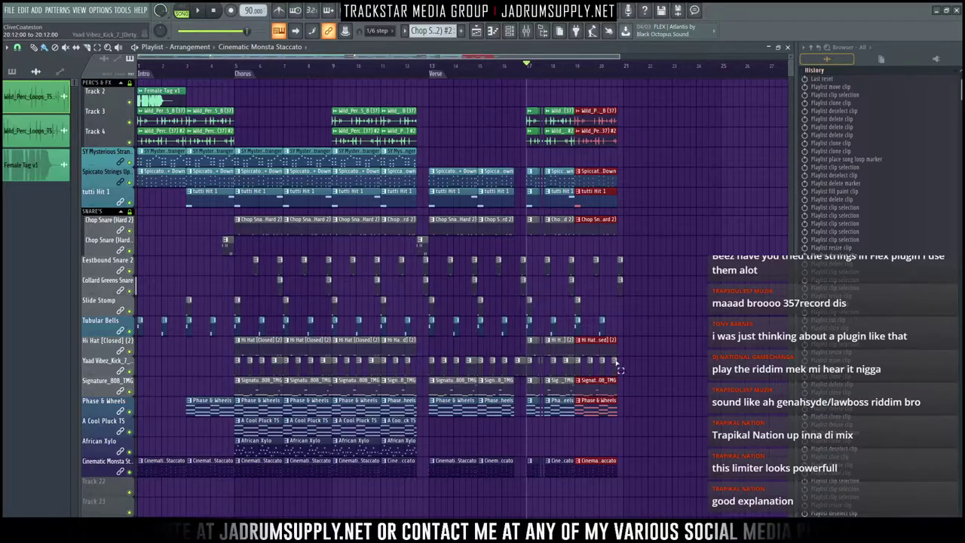
{"action": "left_click_drag", "start_coordinate": [617, 365], "coordinate": [611, 366]}
{"action": "key", "text": "space"}
{"action": "left_click", "coordinate": [604, 70]}
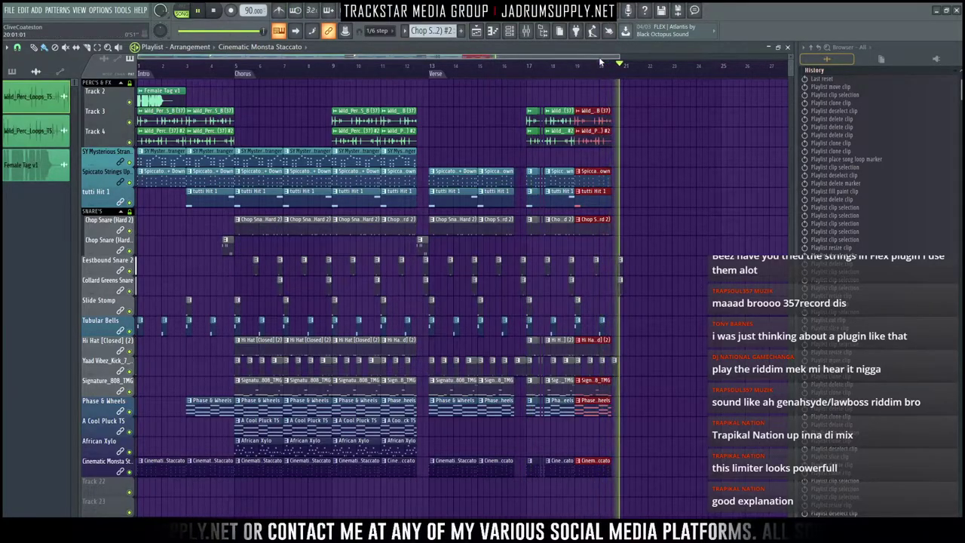
{"action": "key", "text": "space"}
{"action": "scroll", "coordinate": [621, 70], "scroll_direction": "up", "scroll_amount": 8}
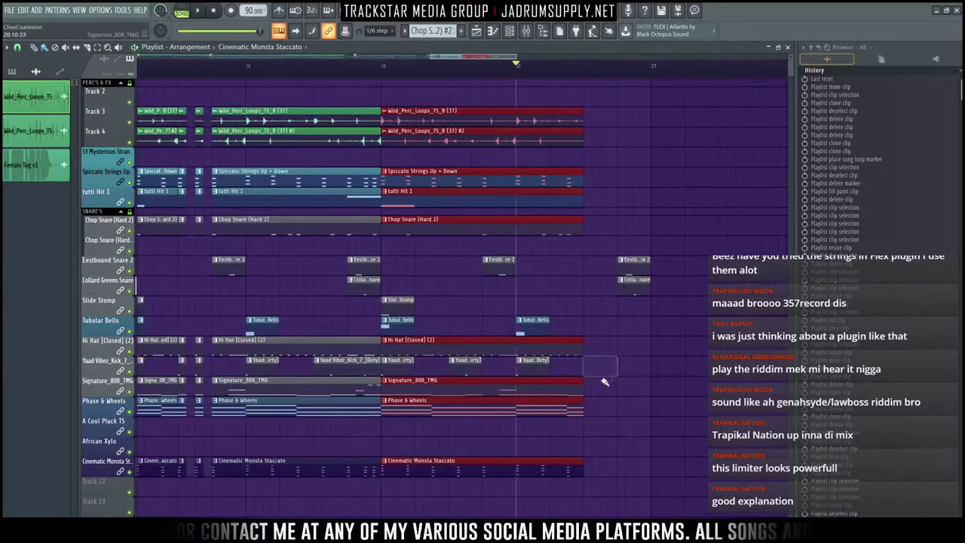
Step: Select the Chorus section, bars 5 to 12, and duplicate all its clips starting at bar 21
{"action": "scroll", "coordinate": [573, 64], "scroll_direction": "down", "scroll_amount": 6}
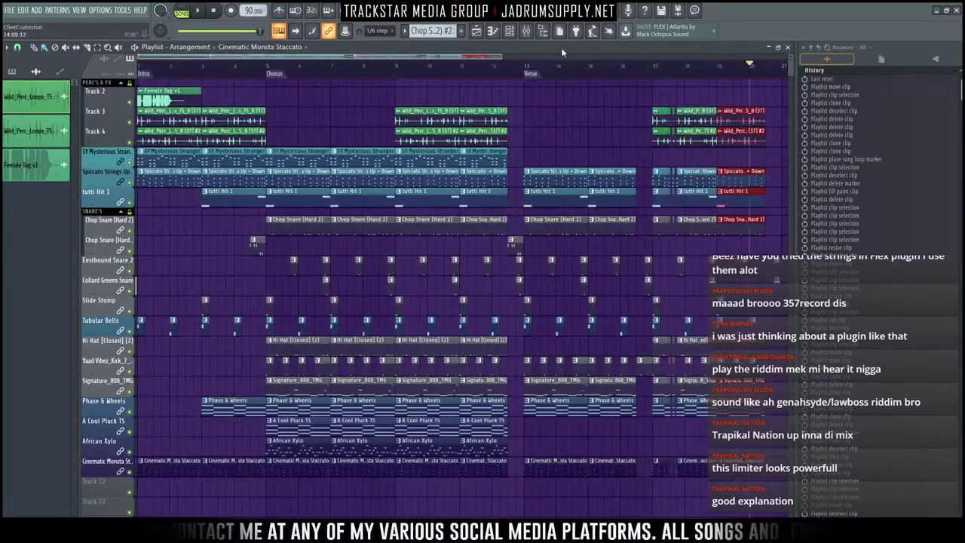
{"action": "double_click", "coordinate": [276, 74]}
{"action": "left_click_drag", "start_coordinate": [298, 160], "coordinate": [480, 149]}
{"action": "scroll", "coordinate": [452, 74], "scroll_direction": "down", "scroll_amount": 4}
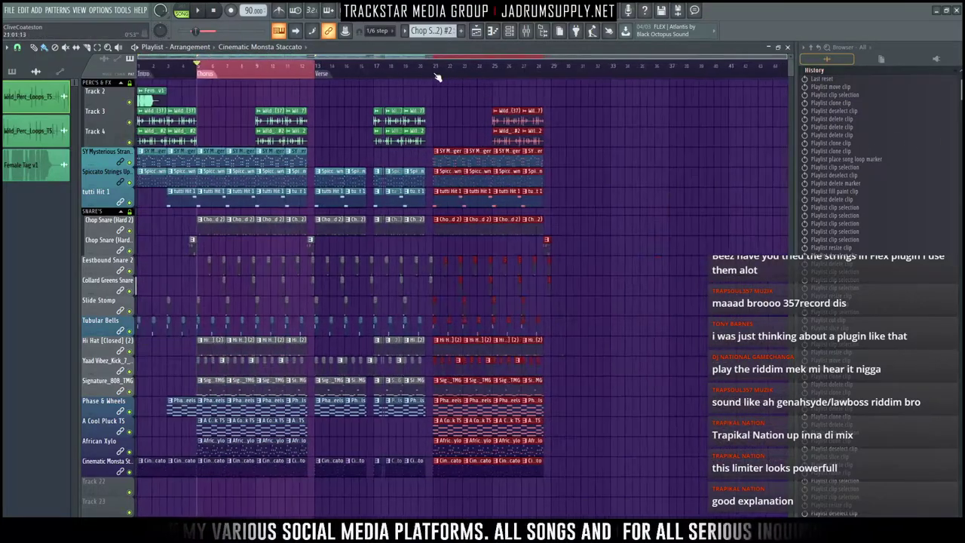
Step: Add a time marker at bar 21, where the duplicated section starts, and name it Chorus with a capital C
{"action": "right_click", "coordinate": [436, 74]}
{"action": "left_click", "coordinate": [443, 81]}
{"action": "type", "text": "chorus"}
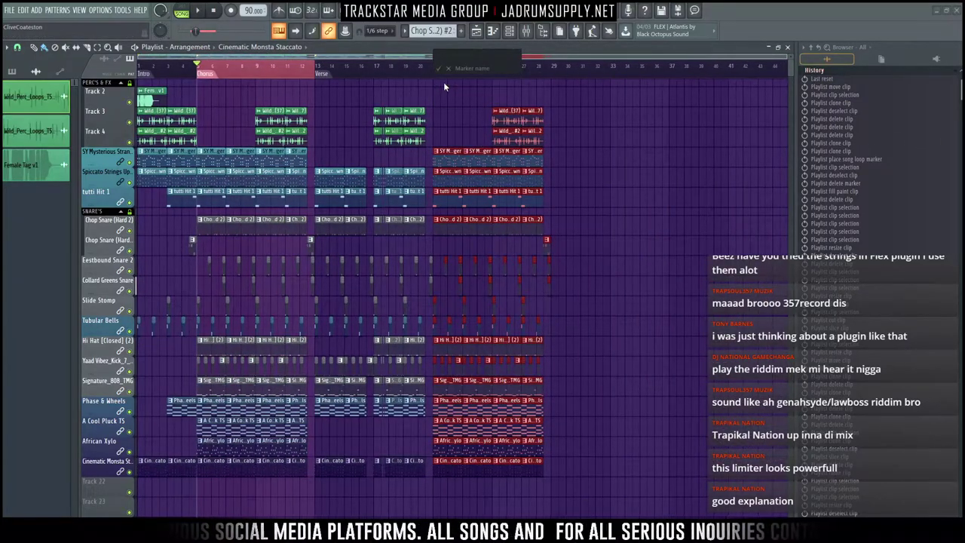
{"action": "key", "text": "Return"}
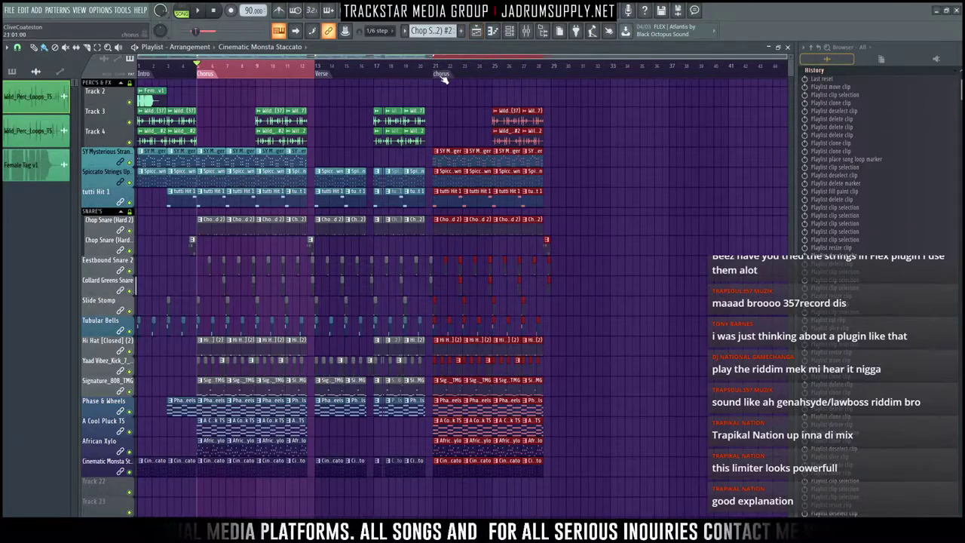
{"action": "right_click", "coordinate": [445, 79]}
{"action": "left_click", "coordinate": [453, 138]}
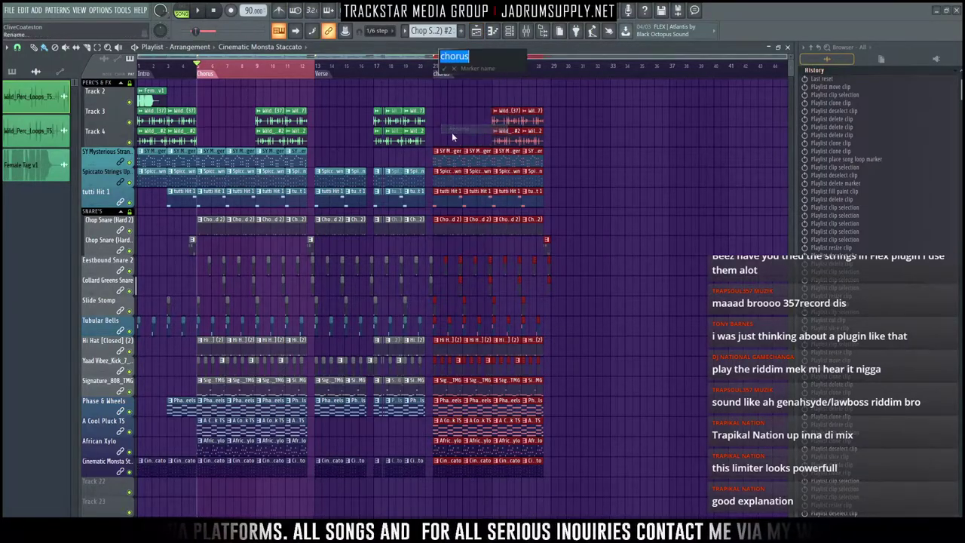
{"action": "type", "text": "Chorus"}
{"action": "key", "text": "Return"}
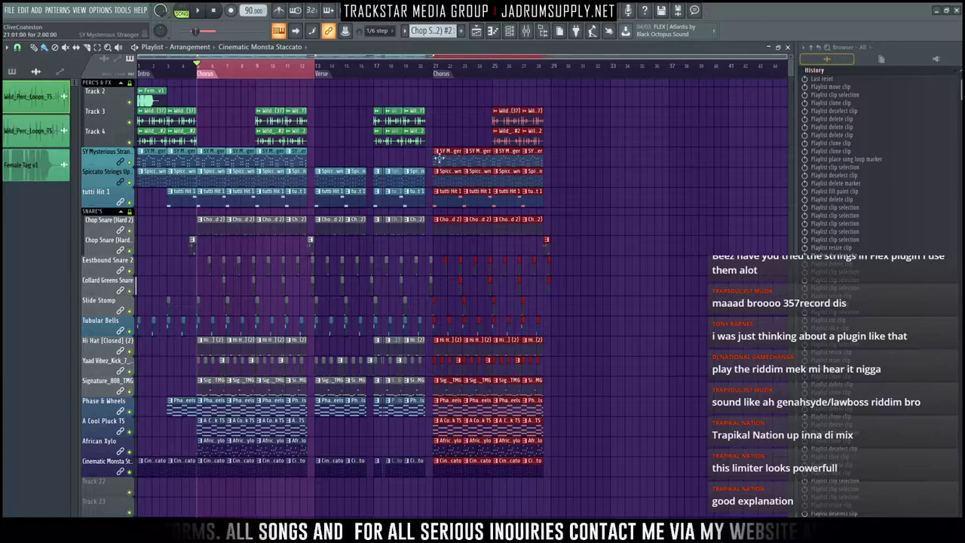
Step: Listen to the transition from the last bar of the verse into the second Chorus at bar 21
{"action": "left_click", "coordinate": [420, 65]}
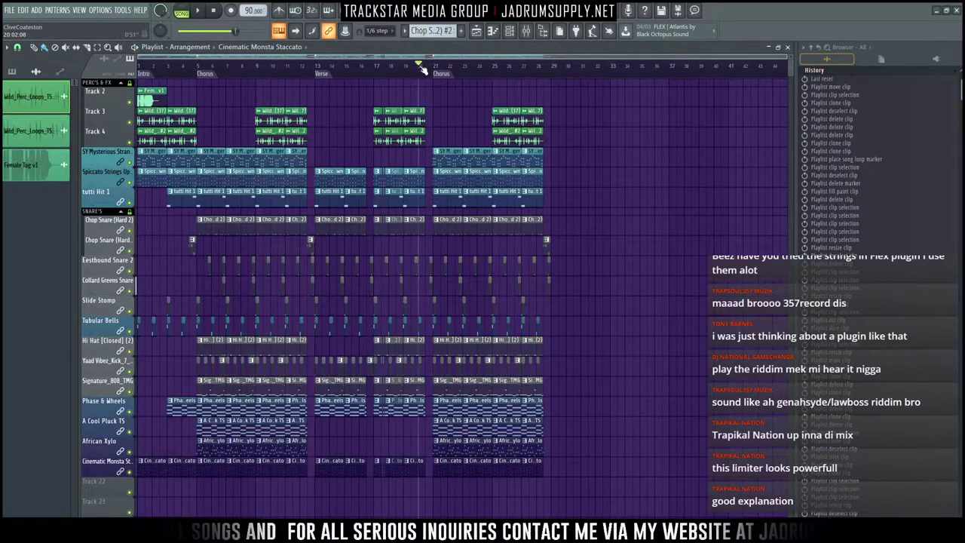
{"action": "key", "text": "space"}
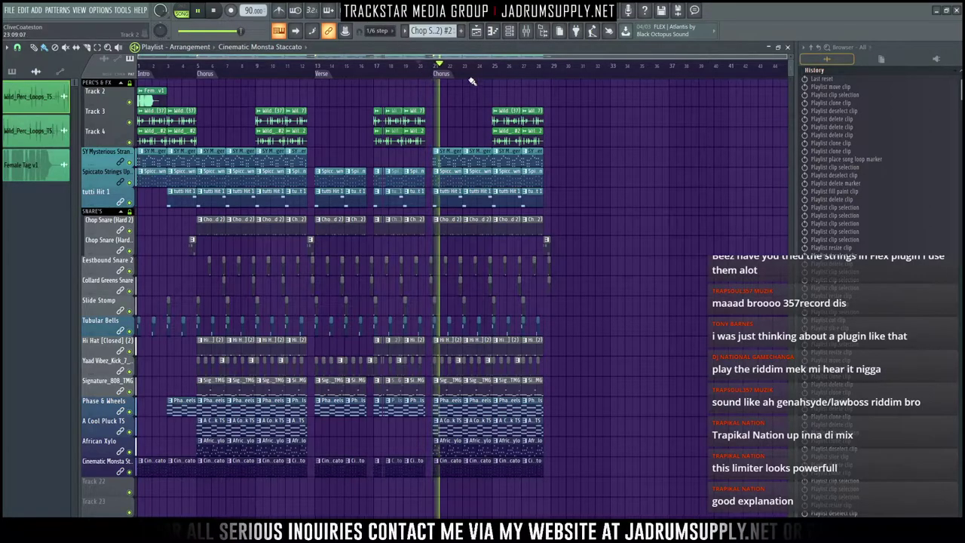
{"action": "scroll", "coordinate": [480, 68], "scroll_direction": "up", "scroll_amount": 3}
{"action": "left_click", "coordinate": [361, 66]}
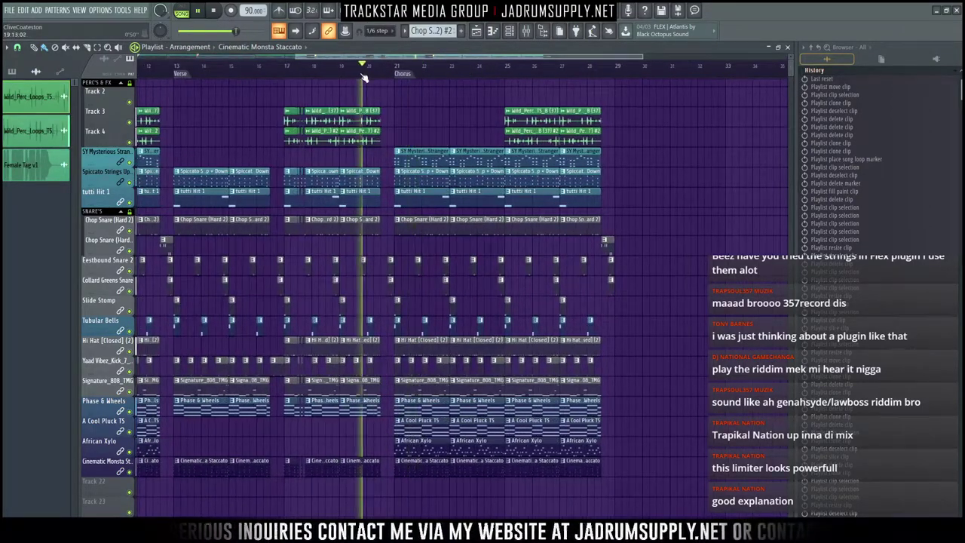
Step: Reorder the master channel's effects to leave empty slots between the first FabFilter Pro-Q 3 and bx_townhouse Buss Compressor
{"action": "left_click", "coordinate": [527, 32]}
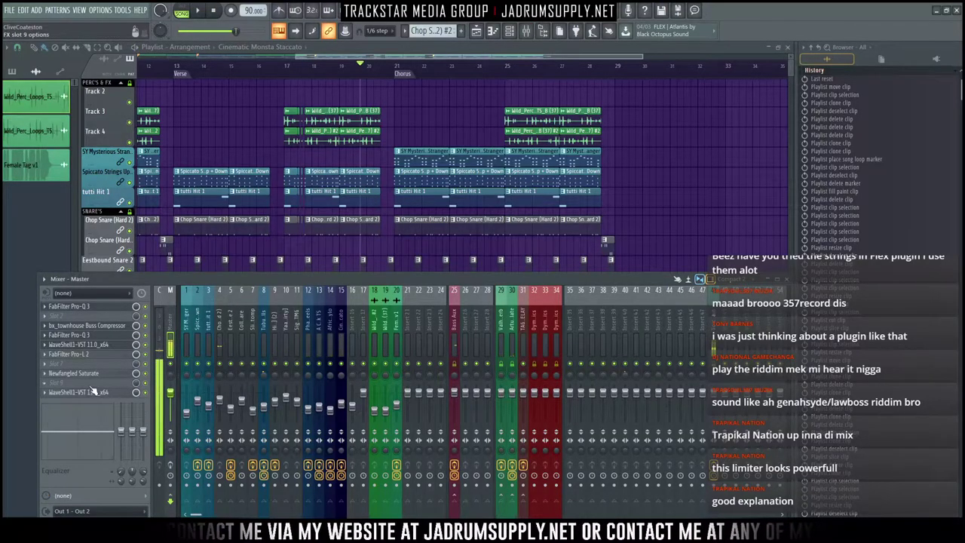
{"action": "scroll", "coordinate": [91, 375], "scroll_direction": "down", "scroll_amount": 1}
{"action": "scroll", "coordinate": [95, 355], "scroll_direction": "down", "scroll_amount": 2}
{"action": "scroll", "coordinate": [94, 337], "scroll_direction": "down", "scroll_amount": 2}
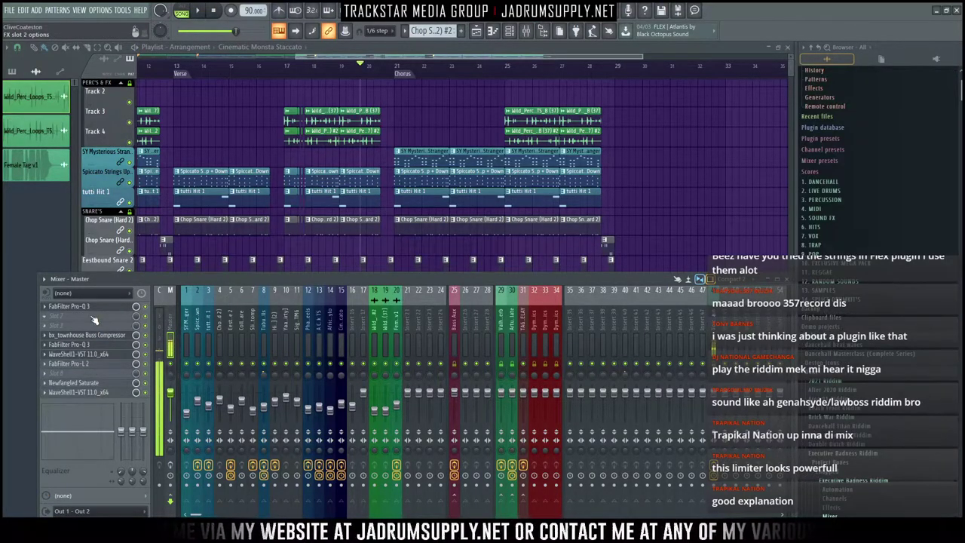
{"action": "scroll", "coordinate": [91, 308], "scroll_direction": "down", "scroll_amount": 1}
{"action": "scroll", "coordinate": [103, 318], "scroll_direction": "down", "scroll_amount": 1}
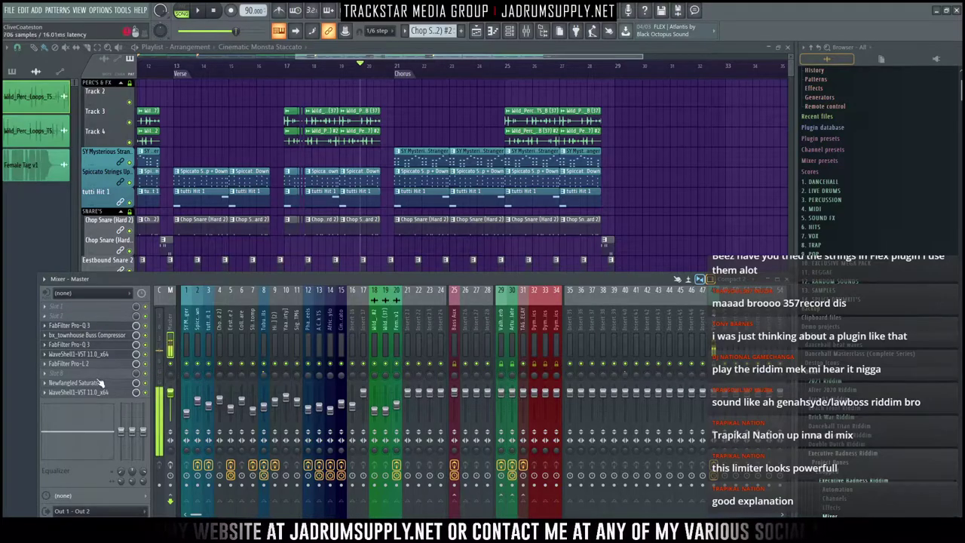
{"action": "scroll", "coordinate": [105, 365], "scroll_direction": "down", "scroll_amount": 1}
{"action": "scroll", "coordinate": [106, 355], "scroll_direction": "down", "scroll_amount": 2}
{"action": "scroll", "coordinate": [104, 336], "scroll_direction": "down", "scroll_amount": 1}
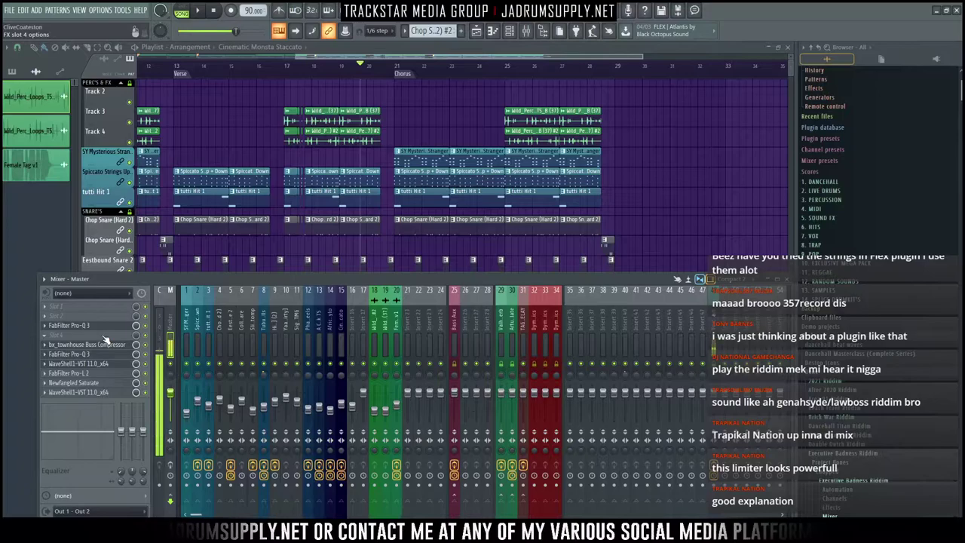
{"action": "scroll", "coordinate": [102, 330], "scroll_direction": "up", "scroll_amount": 2}
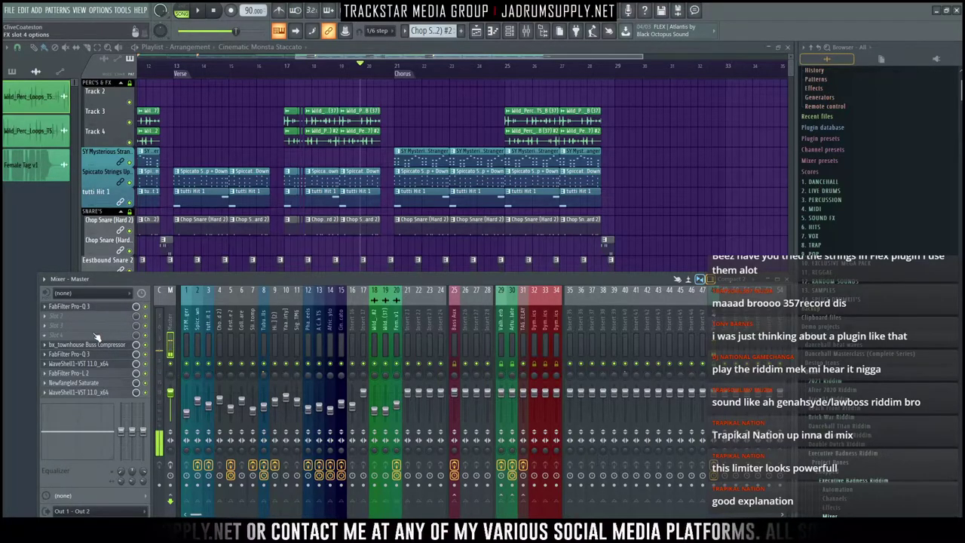
{"action": "scroll", "coordinate": [96, 339], "scroll_direction": "up", "scroll_amount": 1}
Step: Load the Soundtoys FilterFreak2 plugin into empty slot 2 of the master channel
{"action": "left_click", "coordinate": [106, 324]}
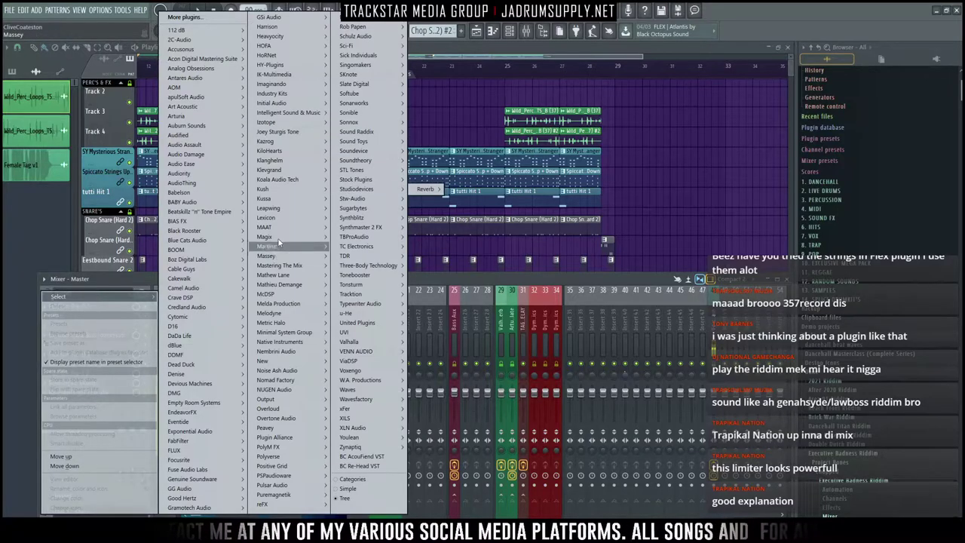
{"action": "mouse_move", "coordinate": [362, 141]}
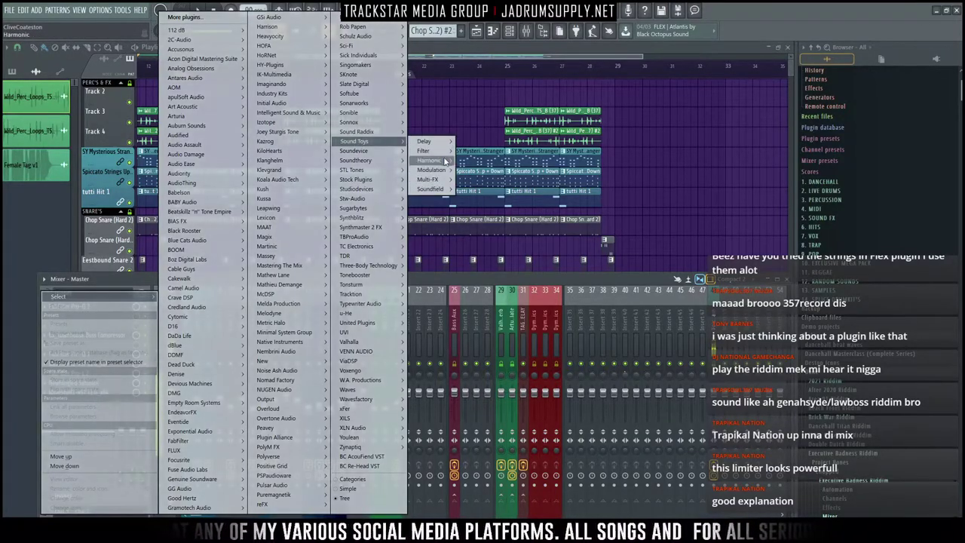
{"action": "mouse_move", "coordinate": [427, 151]}
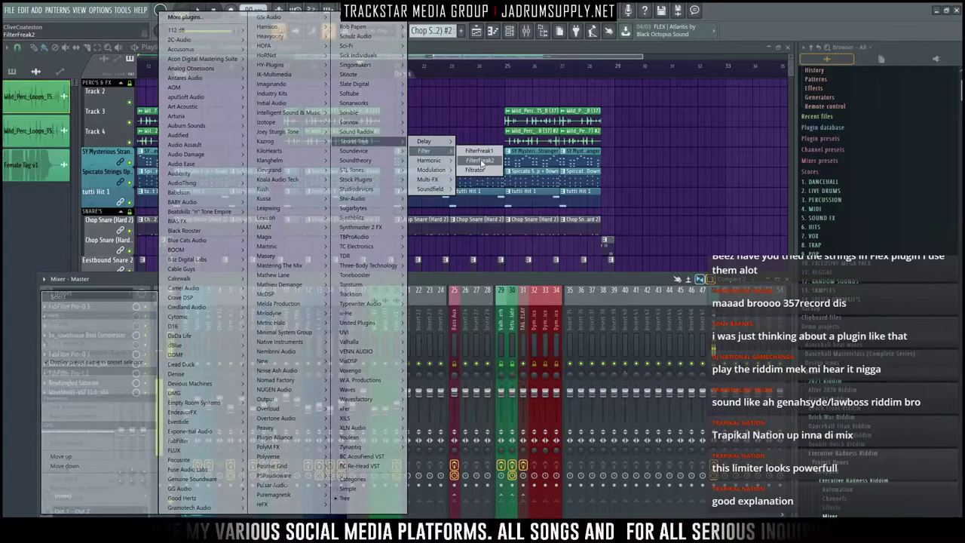
{"action": "left_click", "coordinate": [481, 162]}
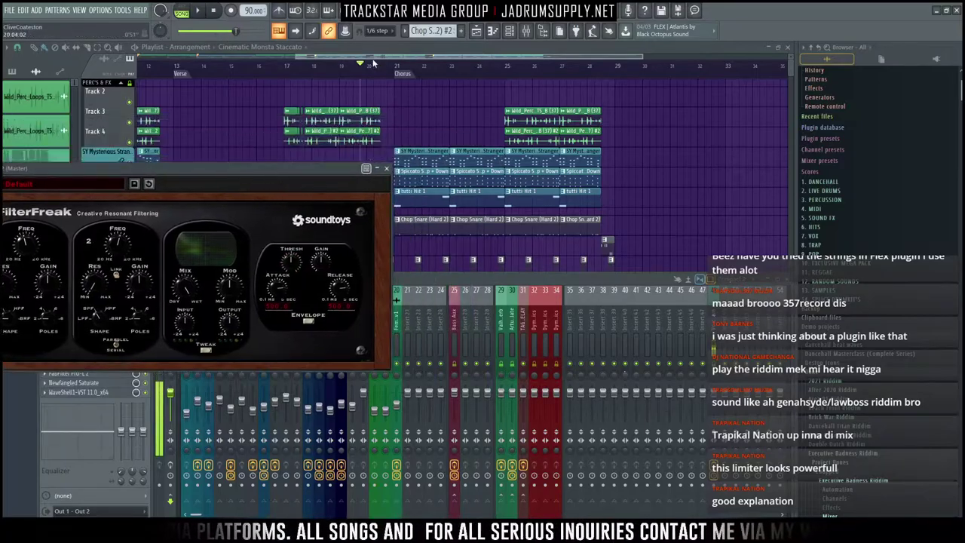
Step: Put the plugin and mixer away and select the playlist time range covering bars 24 through 29
{"action": "scroll", "coordinate": [372, 64], "scroll_direction": "down", "scroll_amount": 2}
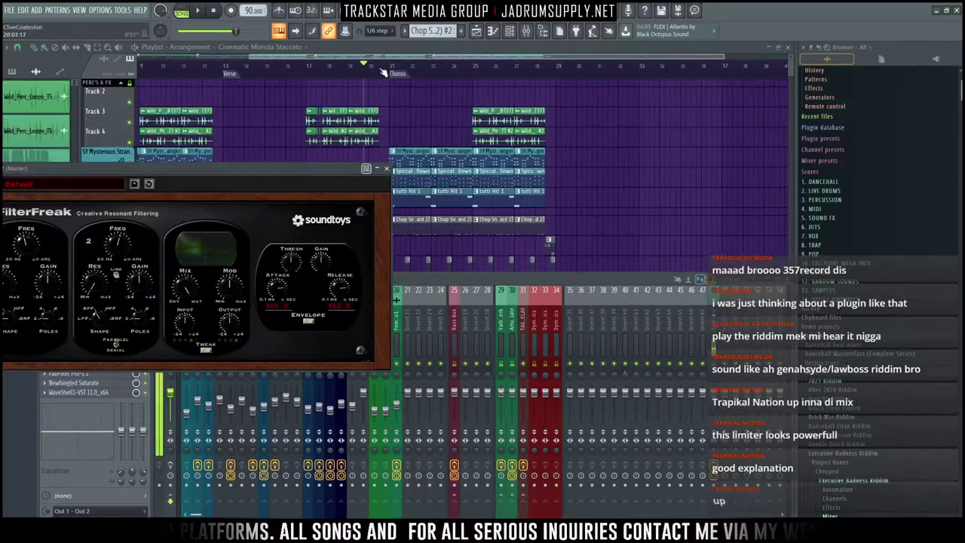
{"action": "right_click", "coordinate": [452, 75]}
{"action": "right_click", "coordinate": [587, 115]}
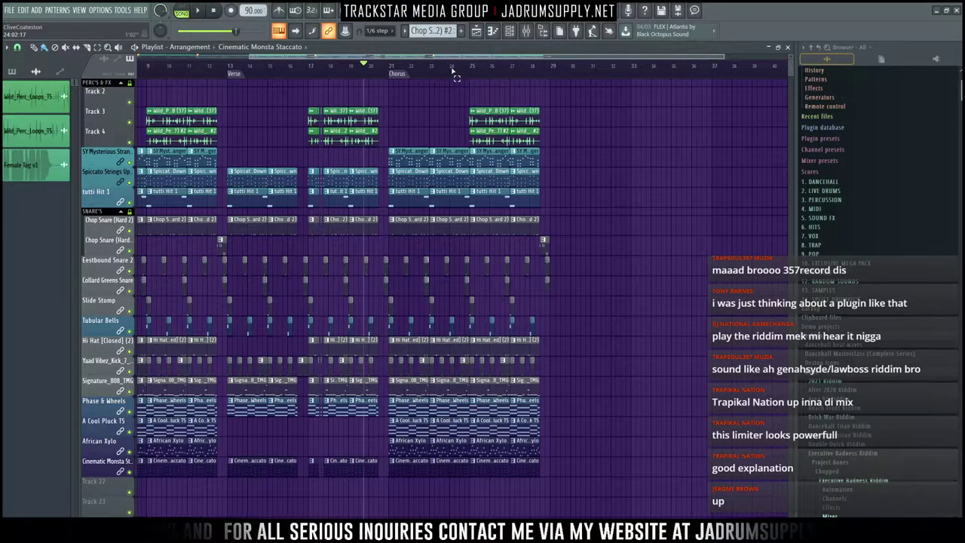
{"action": "left_click_drag", "start_coordinate": [453, 71], "coordinate": [561, 85]}
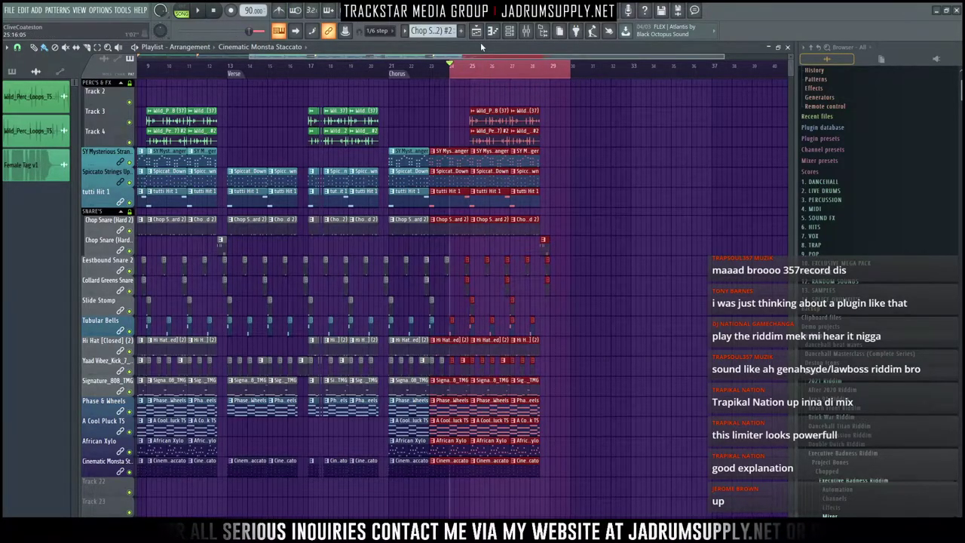
Step: Load the dblue Glitch v1.3 plugin into empty slot 3 of the master channel
{"action": "left_click", "coordinate": [527, 31]}
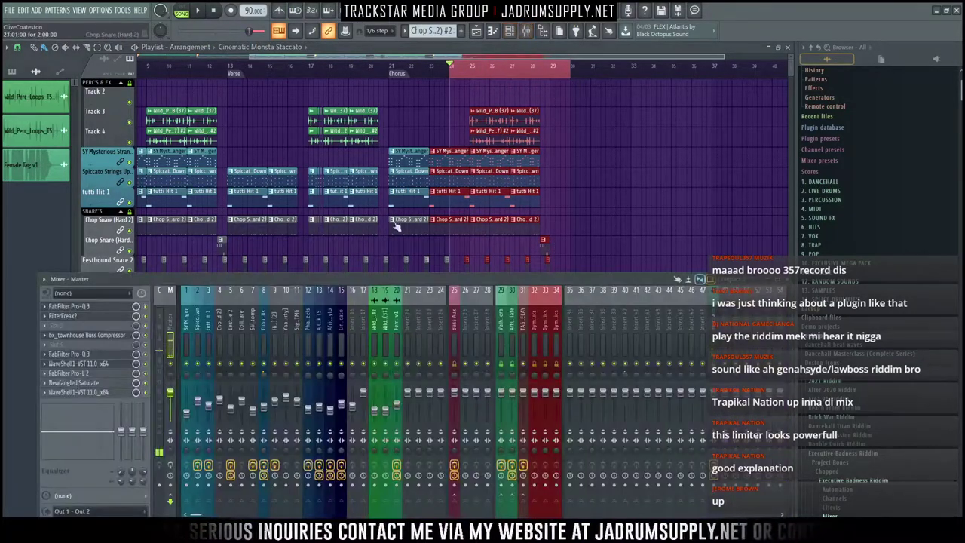
{"action": "left_click", "coordinate": [89, 334]}
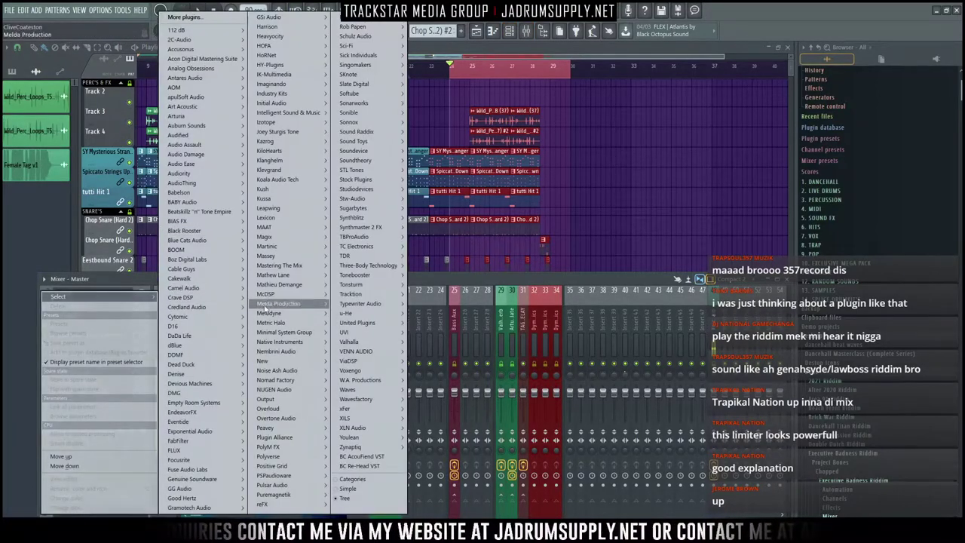
{"action": "mouse_move", "coordinate": [195, 346]}
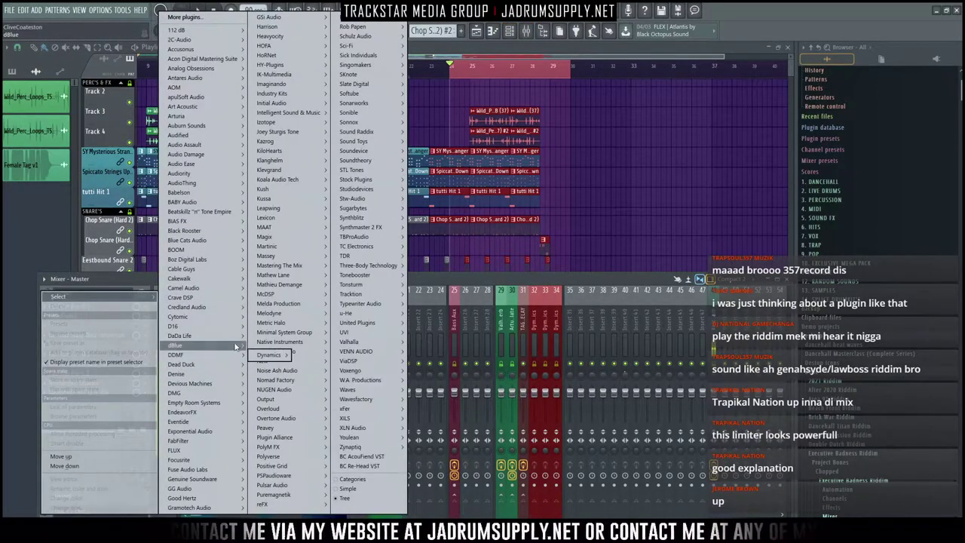
{"action": "left_click", "coordinate": [317, 346]}
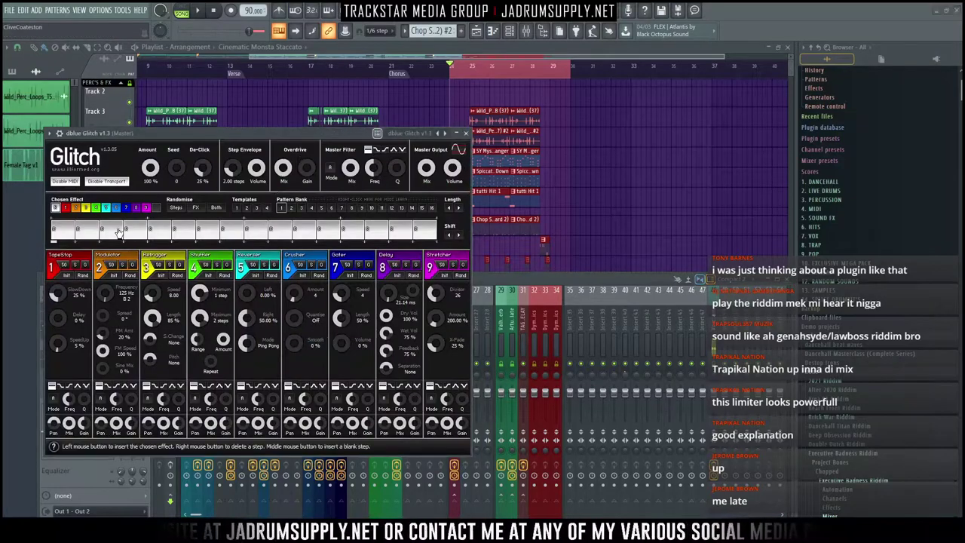
Step: Blank out all the steps of pattern 1 in dblue Glitch and close the plugin
{"action": "left_click_drag", "start_coordinate": [56, 232], "coordinate": [440, 228]}
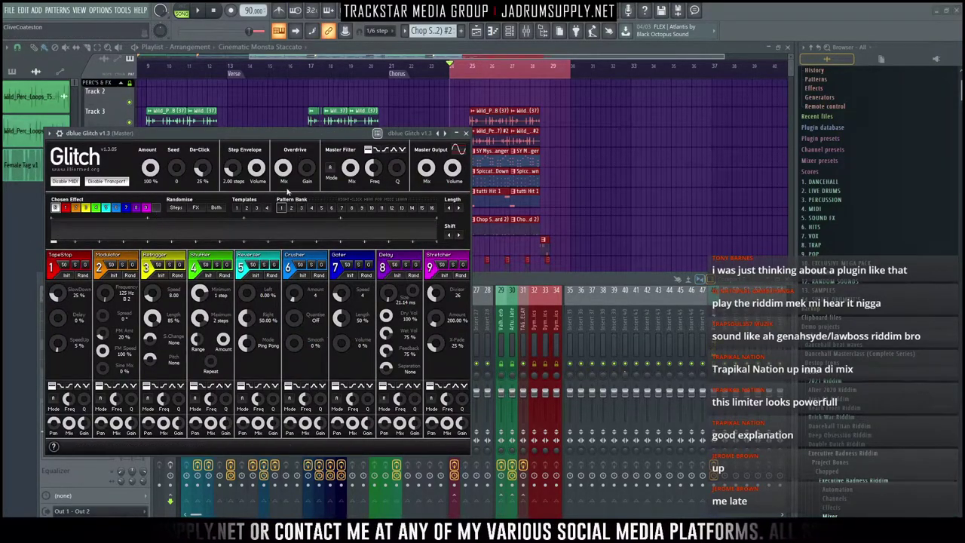
{"action": "left_click", "coordinate": [466, 133]}
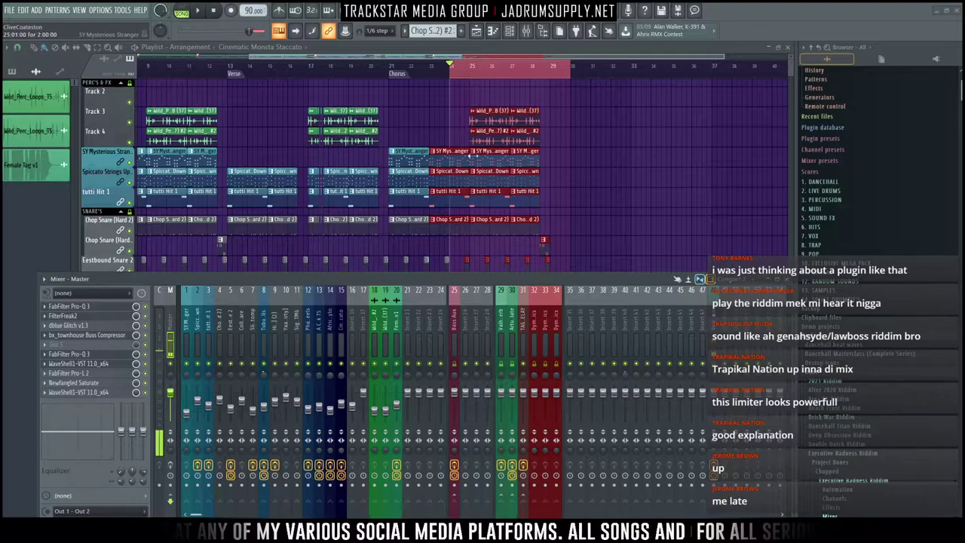
{"action": "left_click", "coordinate": [75, 326]}
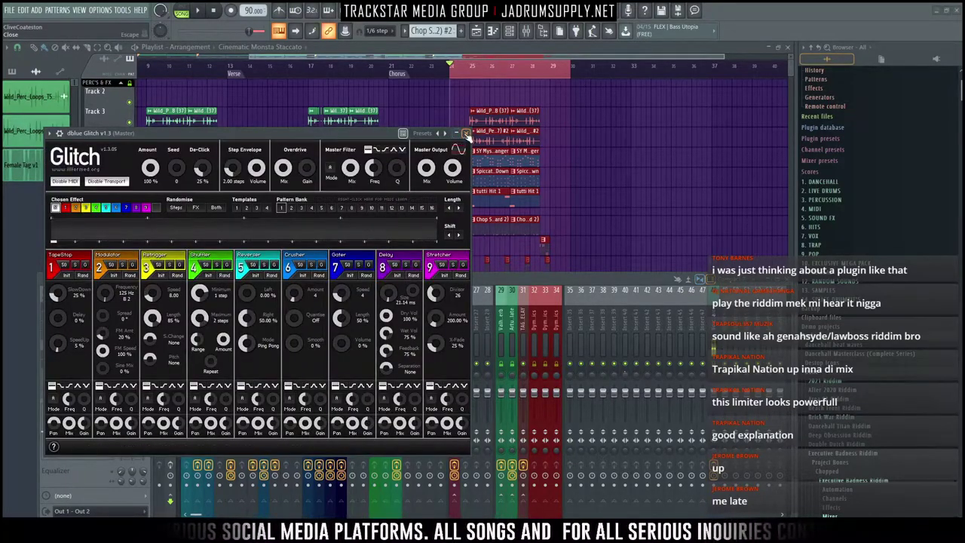
{"action": "left_click", "coordinate": [466, 134]}
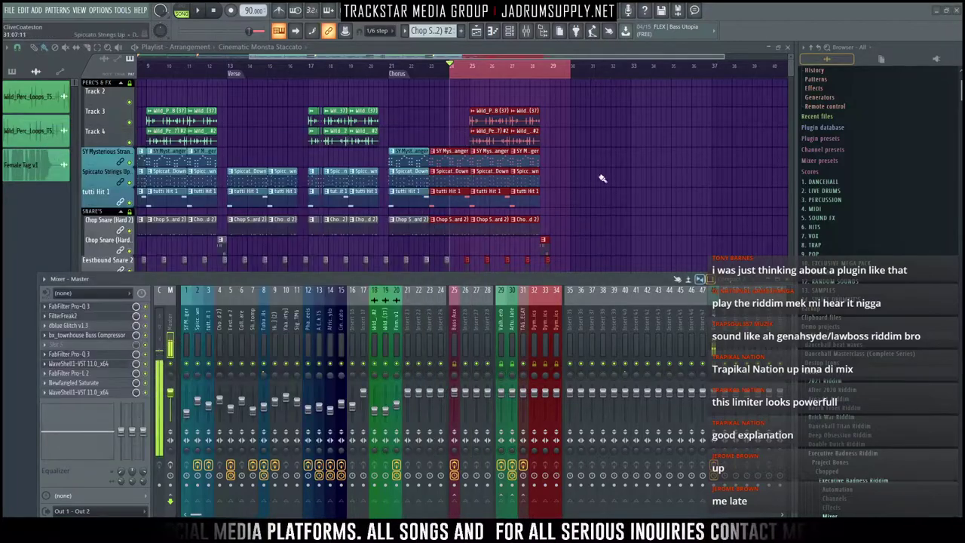
Step: Return to the playlist and deselect the clips in the second Chorus
{"action": "left_click", "coordinate": [572, 144]}
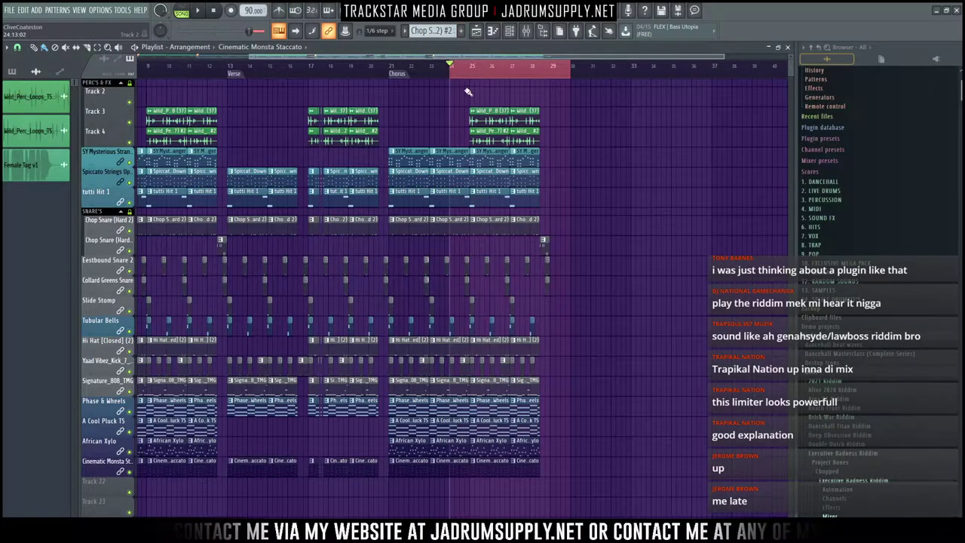
{"action": "scroll", "coordinate": [471, 80], "scroll_direction": "down", "scroll_amount": 2}
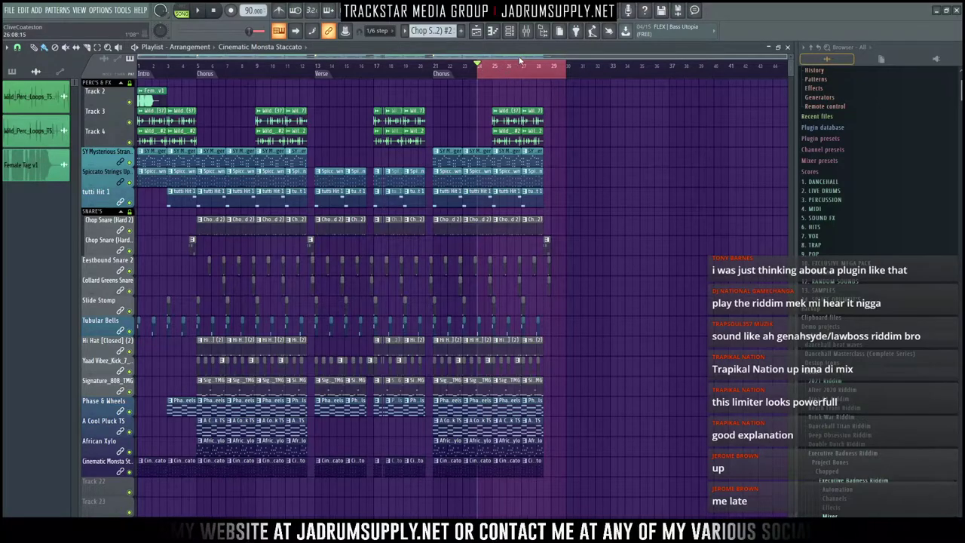
{"action": "left_click_drag", "start_coordinate": [520, 59], "coordinate": [541, 58]}
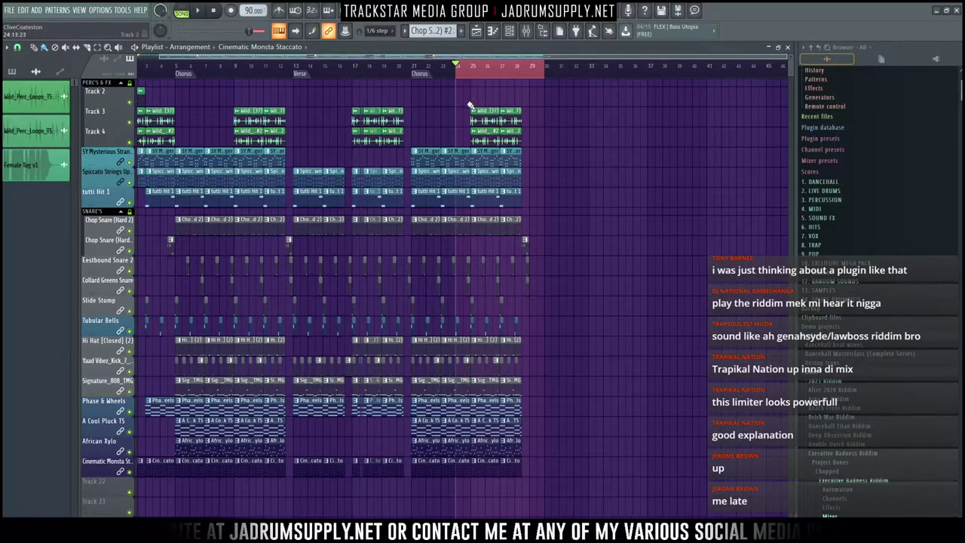
Step: Load the Distorted 16ths A preset from the Rhythmic category in the master channel's FilterFreak2
{"action": "left_click", "coordinate": [526, 31]}
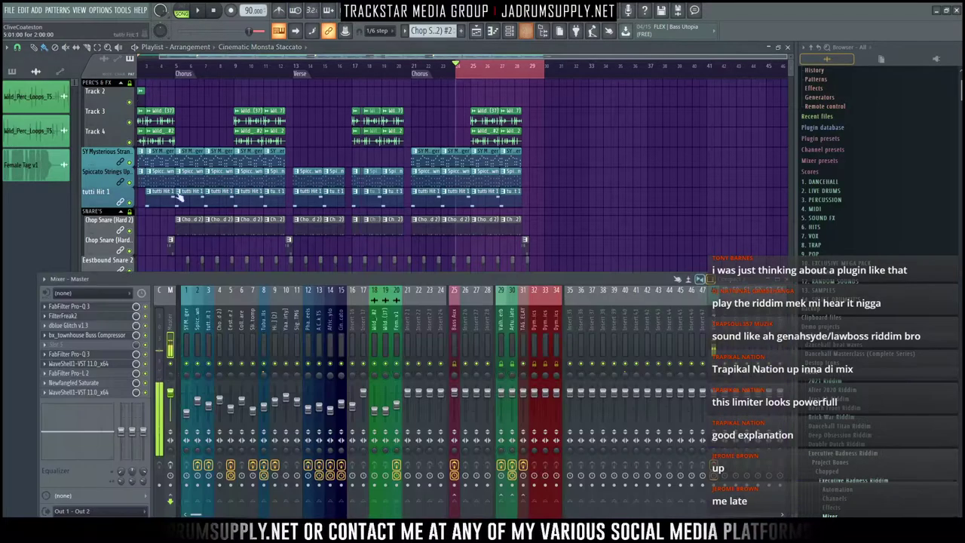
{"action": "left_click", "coordinate": [83, 316]}
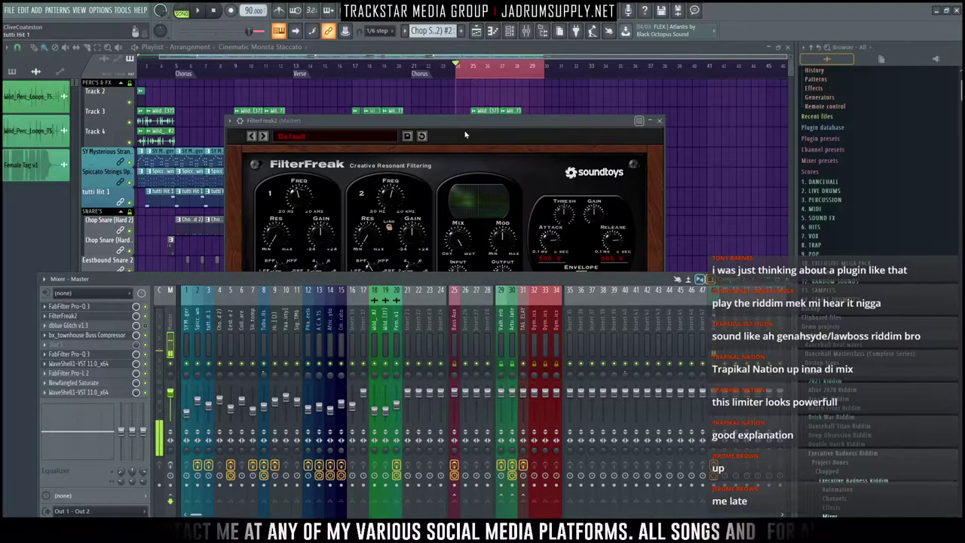
{"action": "left_click_drag", "start_coordinate": [468, 119], "coordinate": [362, 120]}
{"action": "left_click", "coordinate": [227, 145]}
{"action": "mouse_move", "coordinate": [194, 145]}
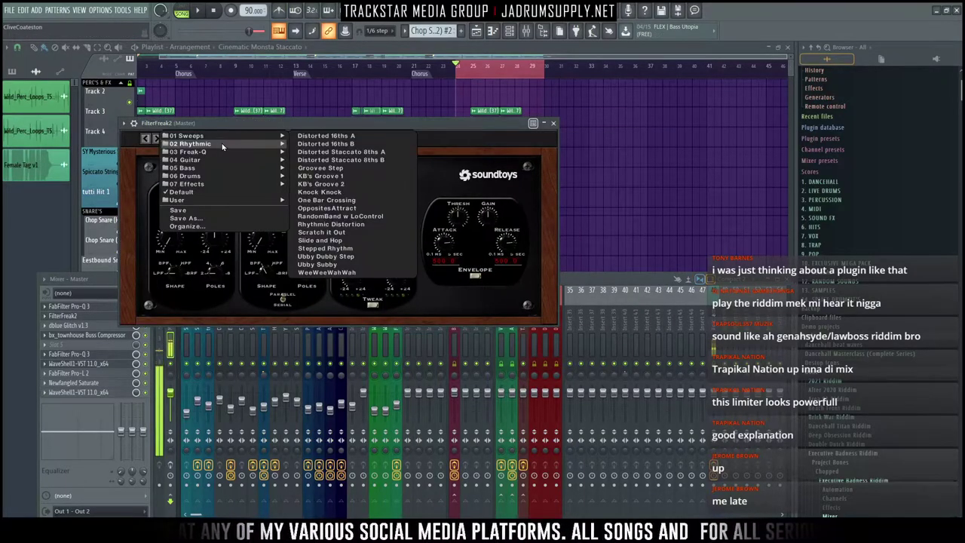
{"action": "left_click", "coordinate": [326, 136]}
{"action": "left_click_drag", "start_coordinate": [374, 121], "coordinate": [336, 160]}
Step: Play the selected range from bar 24 to audition the FilterFreak2 preset, moving the plugin clear of the playlist
{"action": "key", "text": "space"}
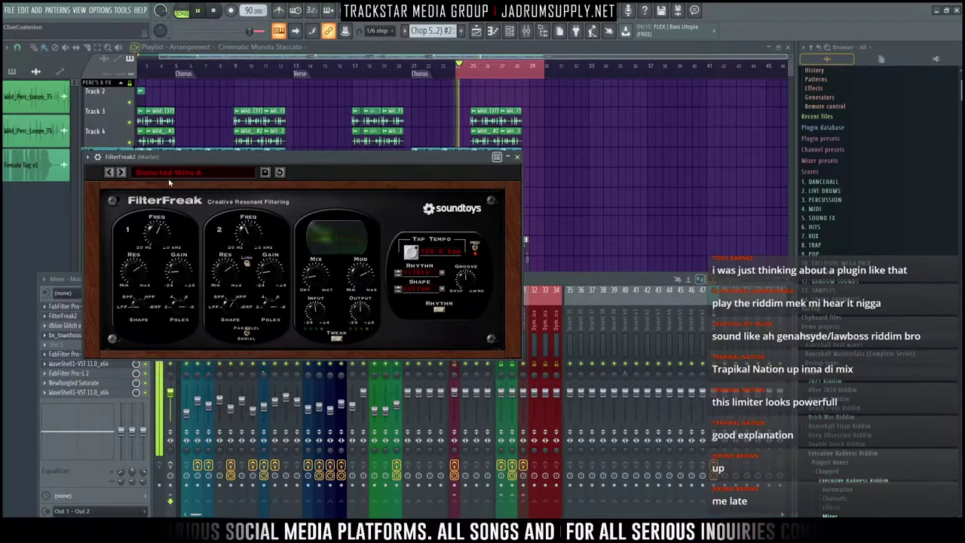
{"action": "left_click_drag", "start_coordinate": [237, 156], "coordinate": [347, 153]}
{"action": "key", "text": "space"}
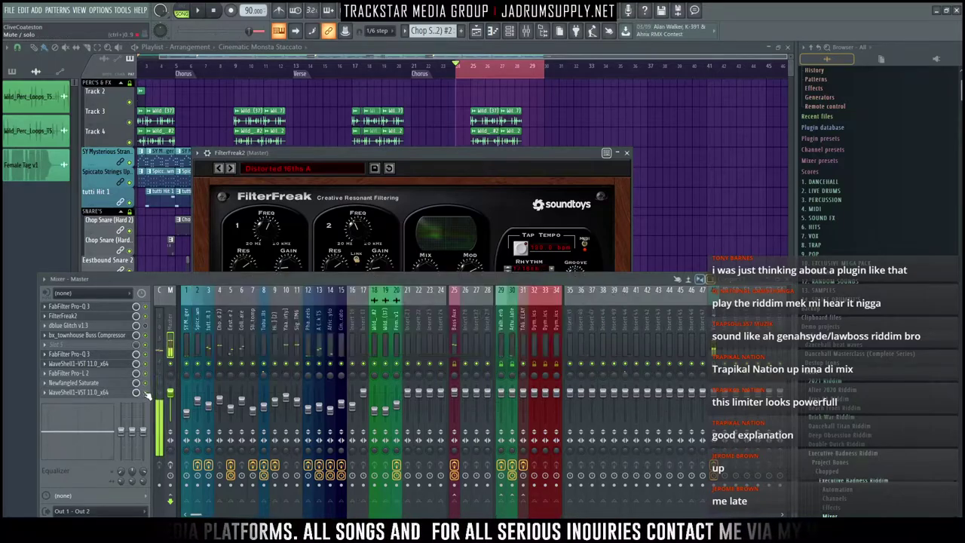
Step: Enable FilterFreak2 on the master, advance its presets to OppositesAttract while auditioning the selected range, and close the plugin
{"action": "left_click", "coordinate": [150, 317]}
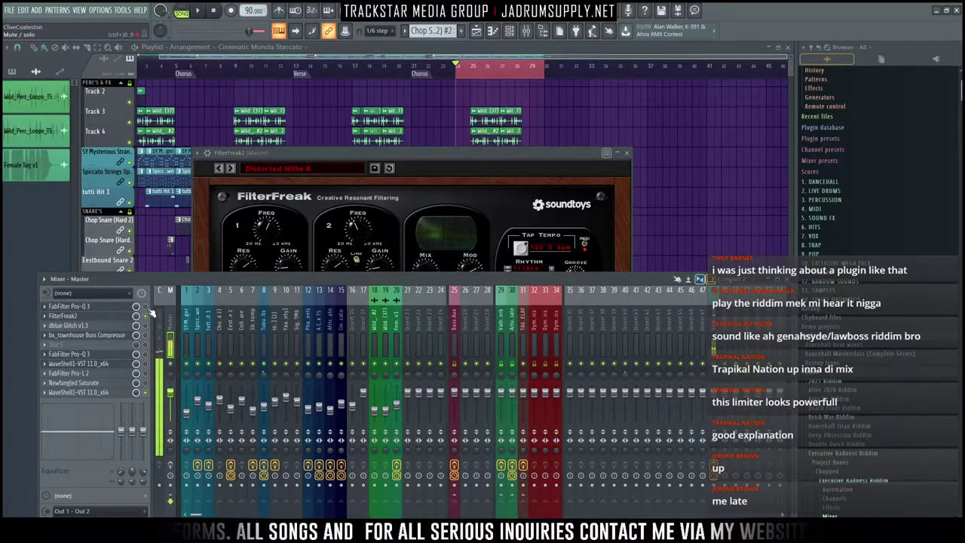
{"action": "key", "text": "space"}
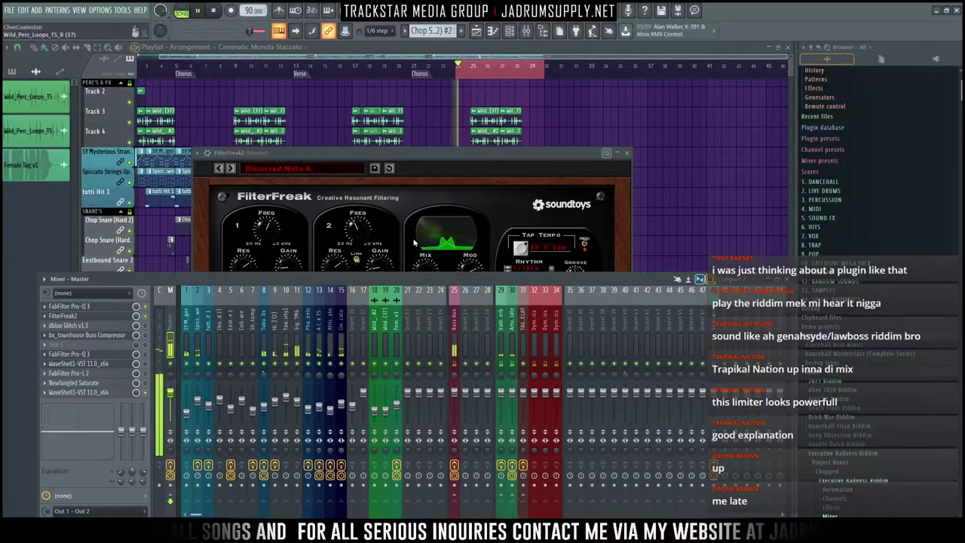
{"action": "left_click", "coordinate": [231, 169]}
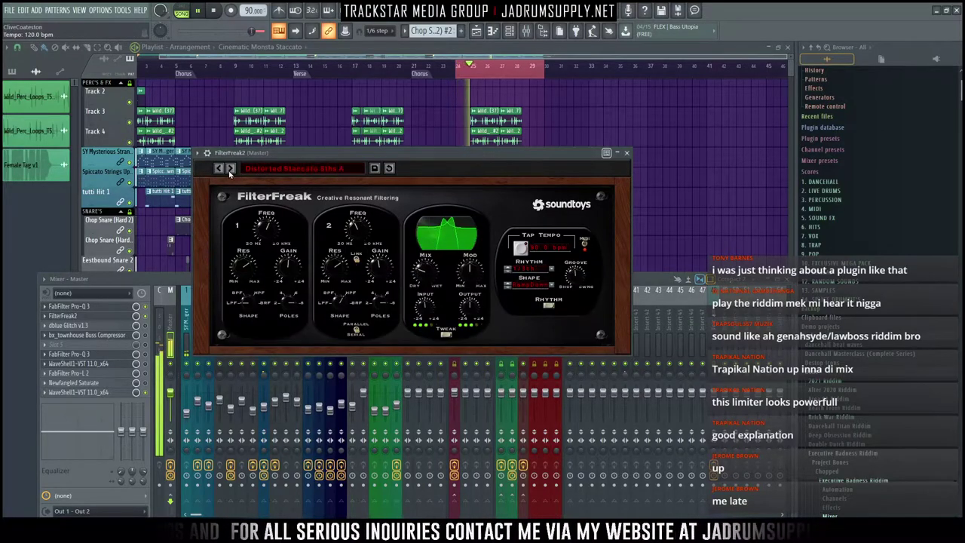
{"action": "left_click", "coordinate": [230, 168]}
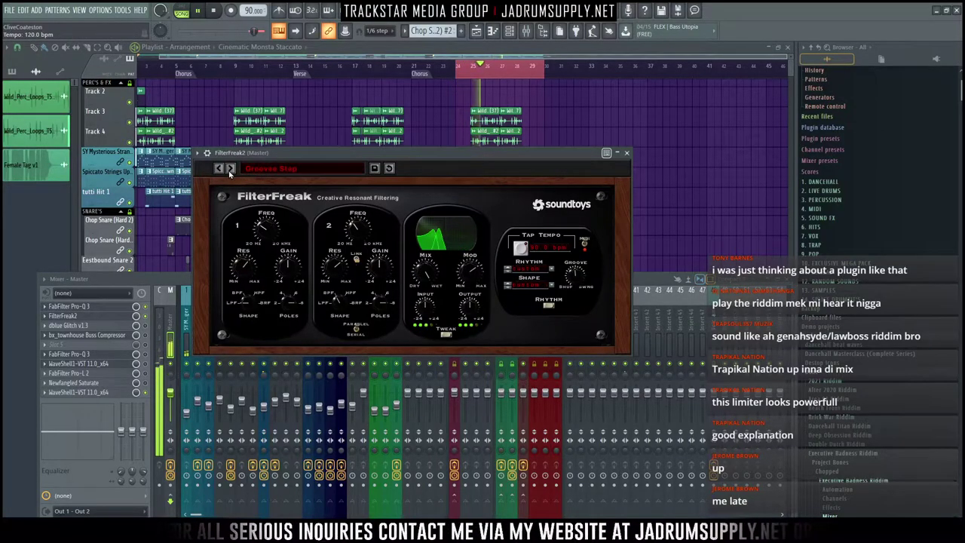
{"action": "left_click", "coordinate": [231, 168]}
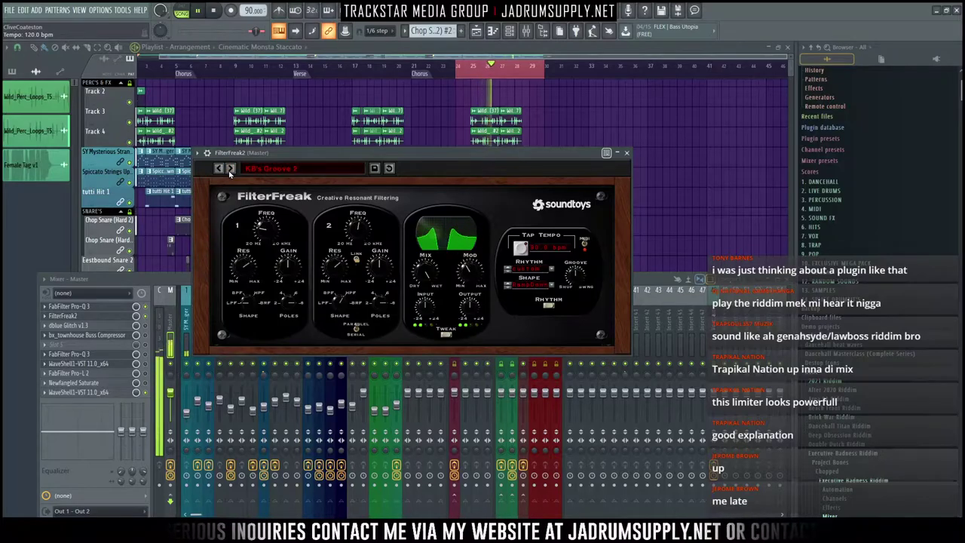
{"action": "left_click", "coordinate": [230, 169]}
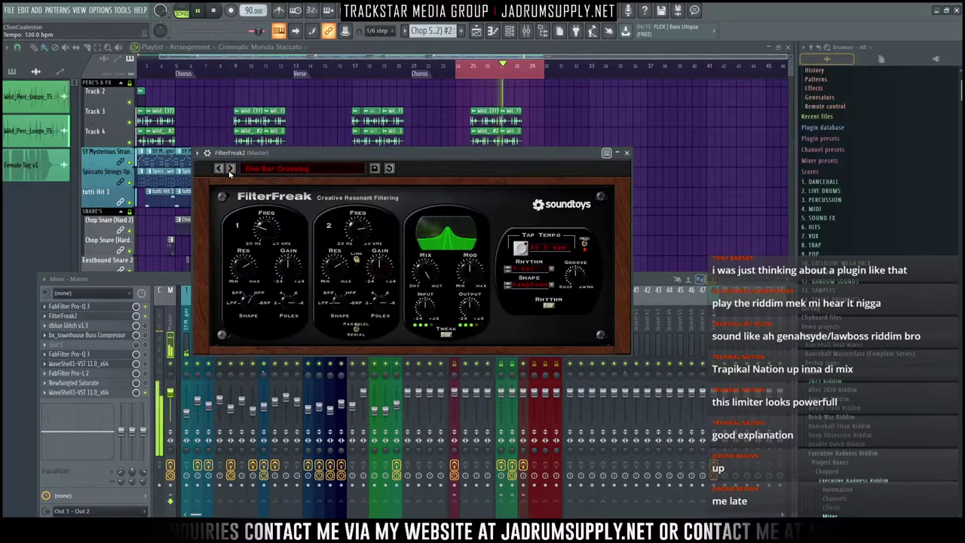
{"action": "left_click", "coordinate": [230, 168]}
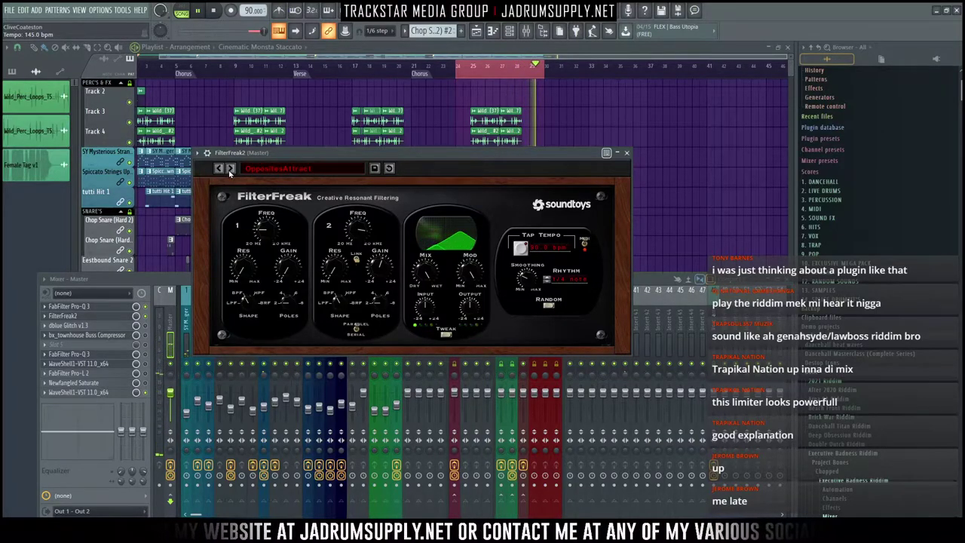
{"action": "left_click", "coordinate": [626, 154]}
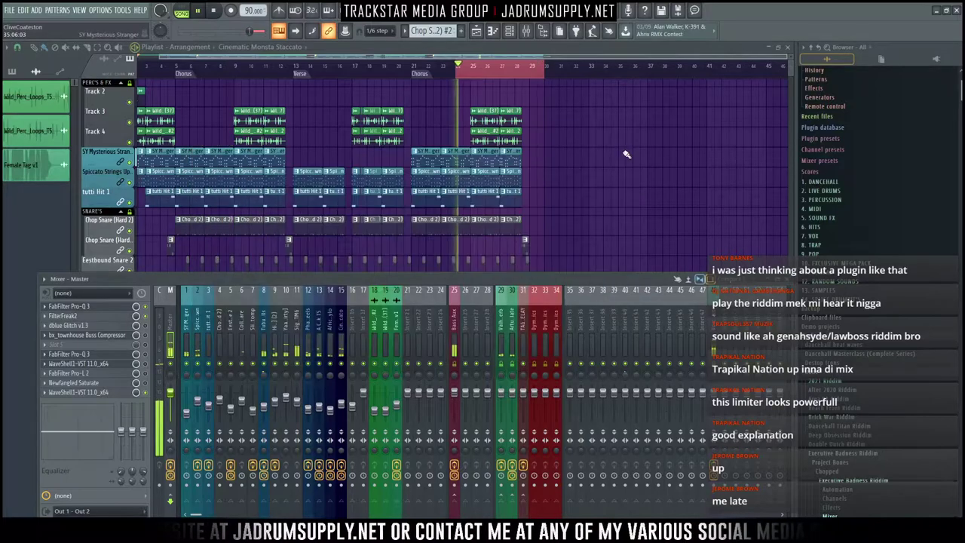
{"action": "key", "text": "space"}
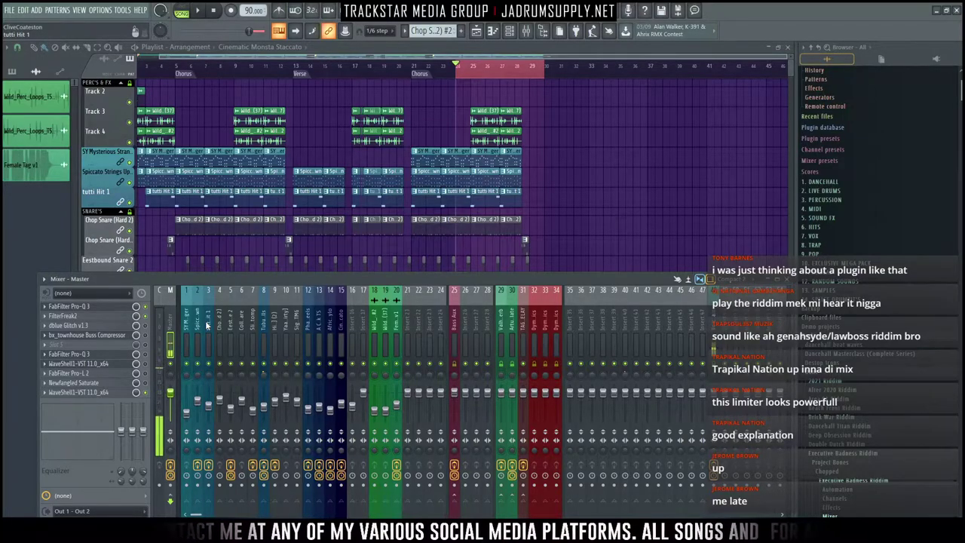
Step: Create an automation clip for the mix level of FilterFreak2 over the selected range from bar 24
{"action": "right_click", "coordinate": [137, 322]}
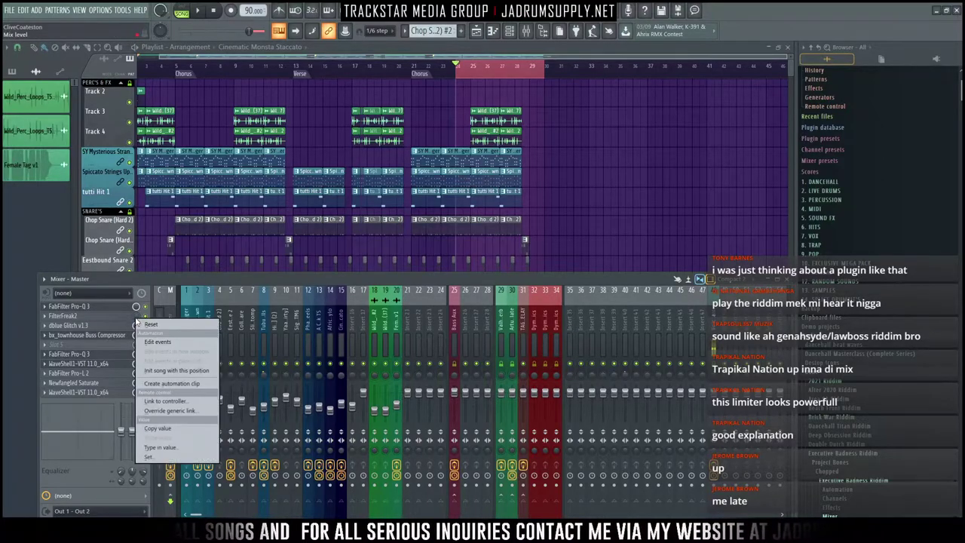
{"action": "left_click", "coordinate": [167, 432]}
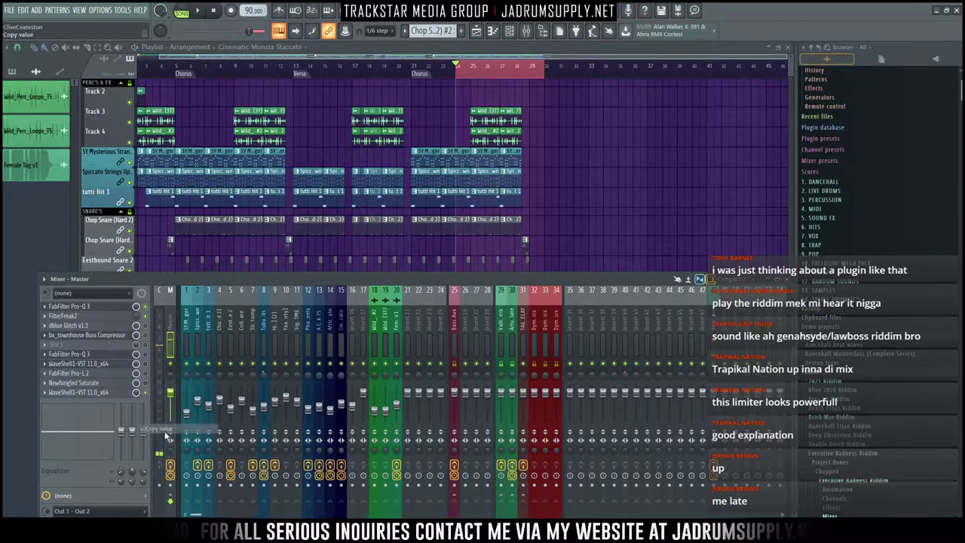
{"action": "right_click", "coordinate": [139, 323]}
{"action": "left_click", "coordinate": [187, 385]}
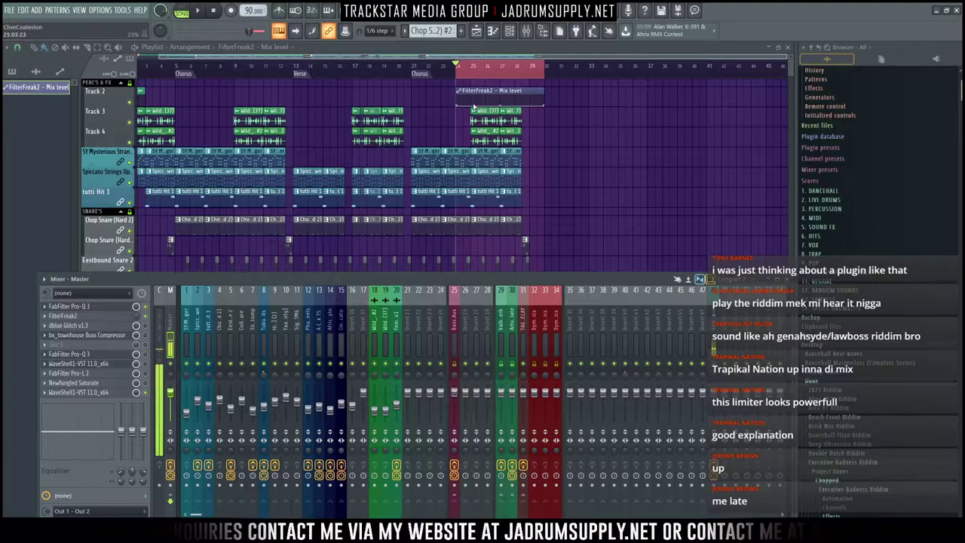
Step: Shape the FilterFreak2 mix automation to rise from bar 24 to 25, hold until bar 28 and fall by bar 29, and play it
{"action": "left_click", "coordinate": [474, 105]}
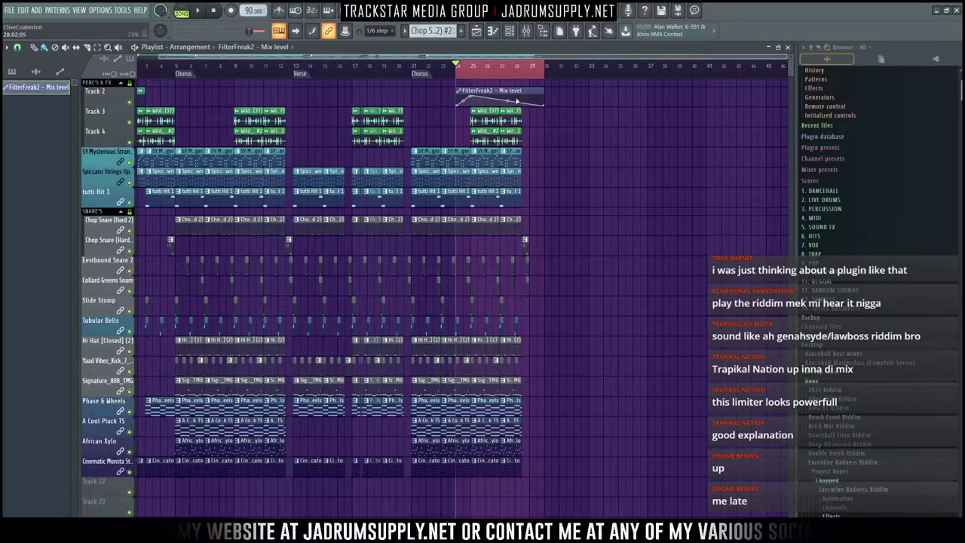
{"action": "left_click_drag", "start_coordinate": [517, 100], "coordinate": [519, 92]}
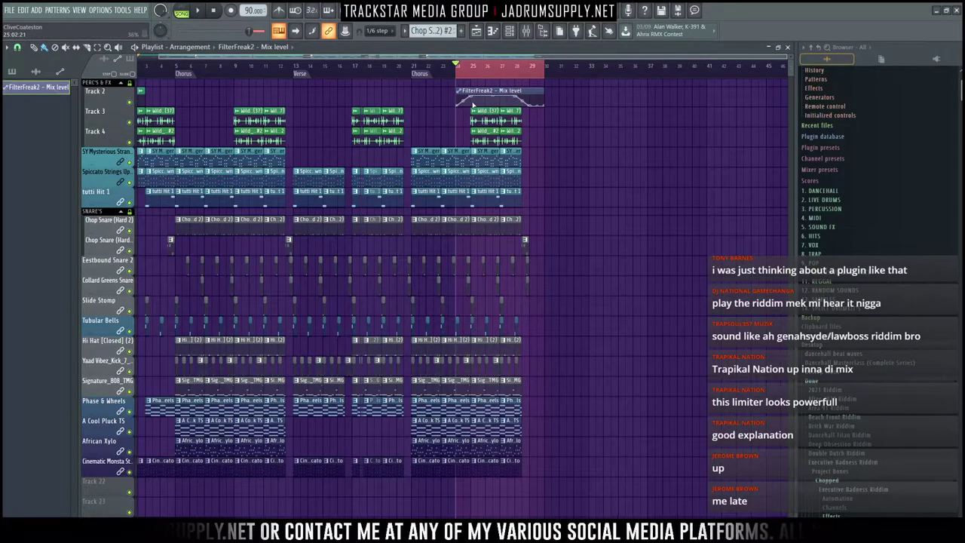
{"action": "scroll", "coordinate": [532, 82], "scroll_direction": "up", "scroll_amount": 3}
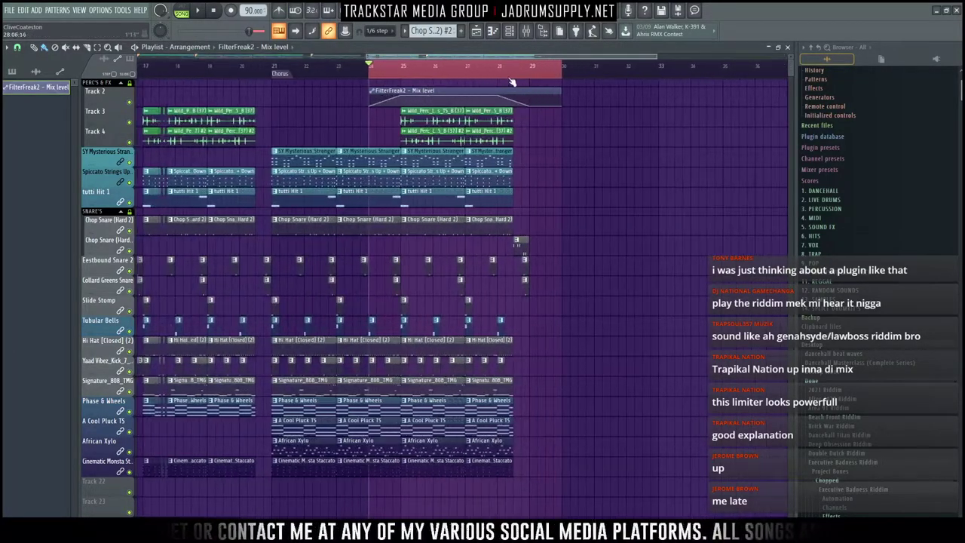
{"action": "key", "text": "space"}
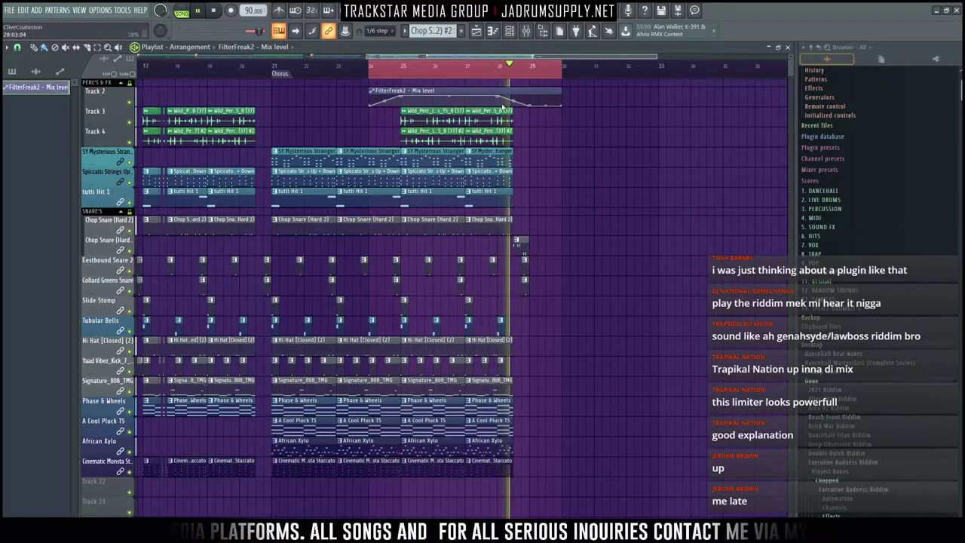
{"action": "key", "text": "space"}
Step: Make the mix automation drop vertically at bar 28 and shorten the clip so it ends at bar 29
{"action": "left_click_drag", "start_coordinate": [512, 100], "coordinate": [519, 122]}
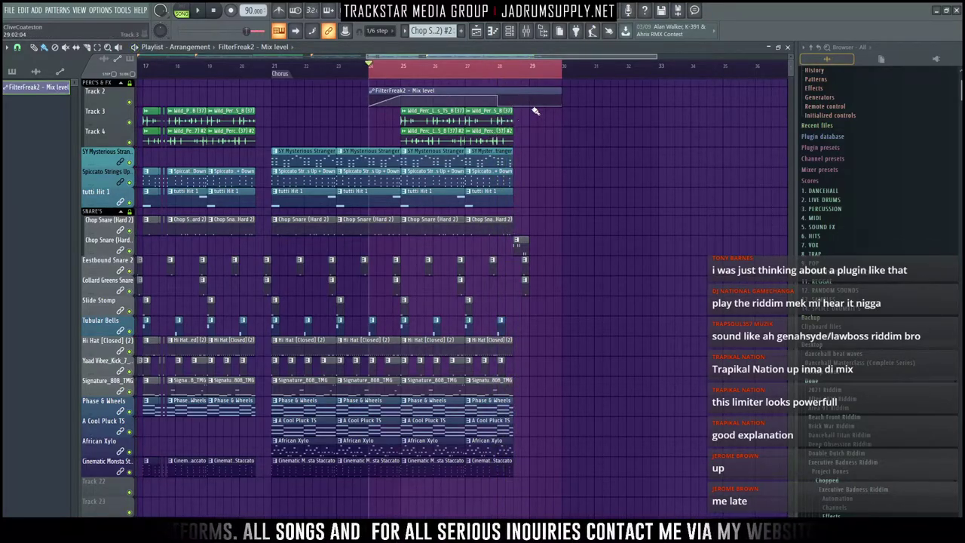
{"action": "right_click", "coordinate": [531, 106]}
{"action": "left_click", "coordinate": [537, 115]}
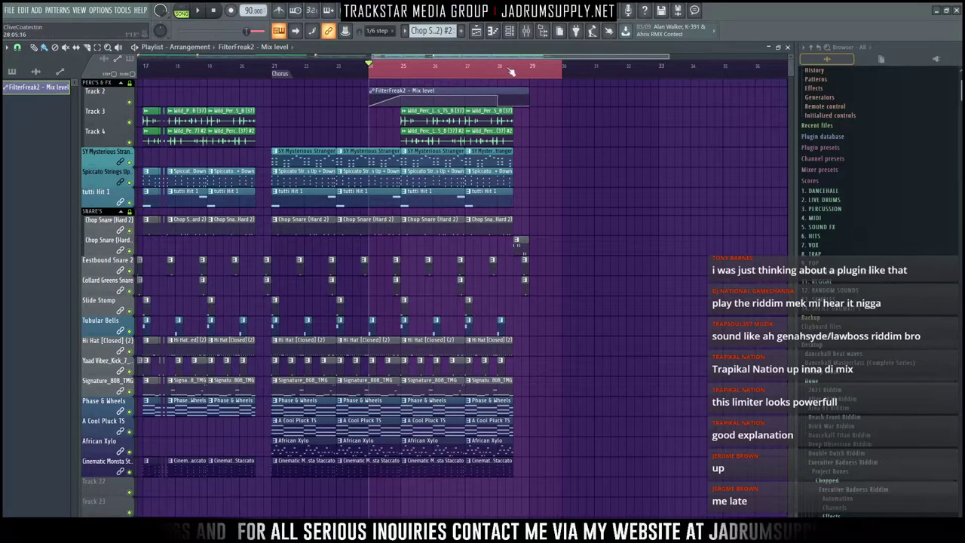
Step: Insert three empty playlist tracks around the percussion loops and place the FilterFreak2 mix level clip on Track 6
{"action": "left_click", "coordinate": [527, 36]}
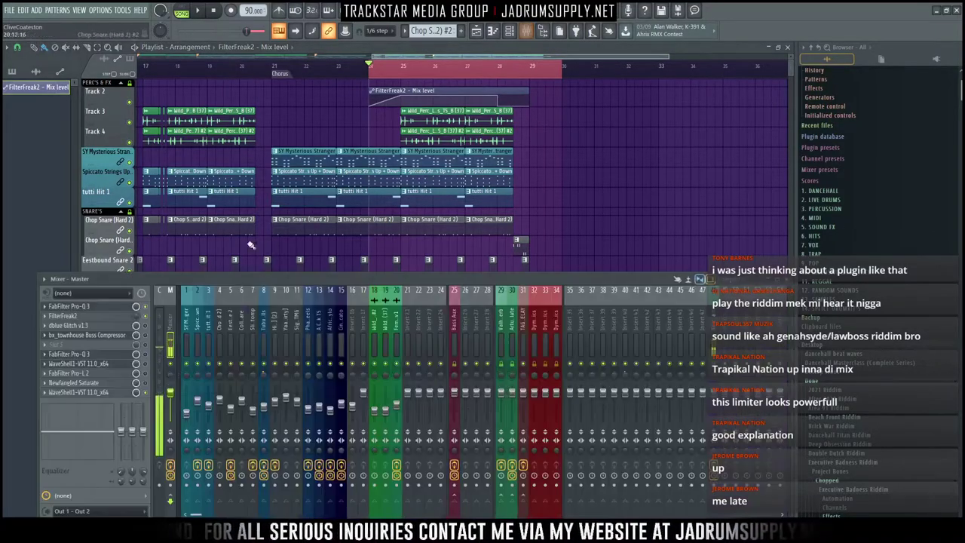
{"action": "left_click", "coordinate": [111, 327]}
{"action": "right_click", "coordinate": [115, 111]}
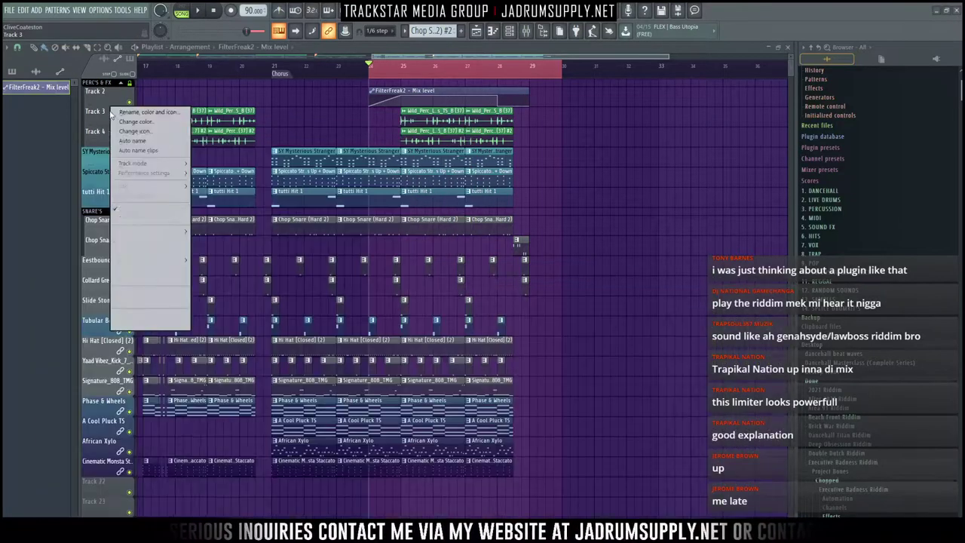
{"action": "left_click", "coordinate": [140, 298]}
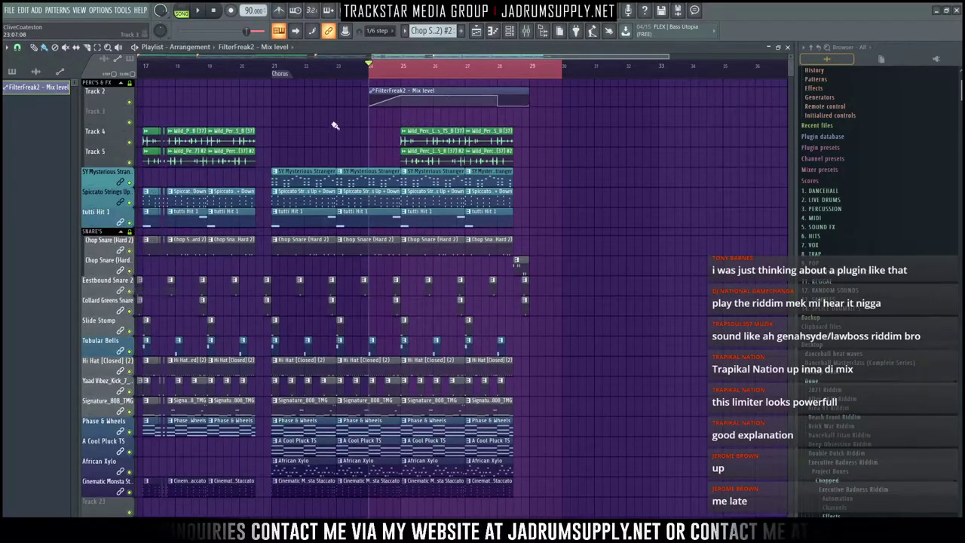
{"action": "right_click", "coordinate": [104, 169]}
{"action": "left_click", "coordinate": [140, 355]}
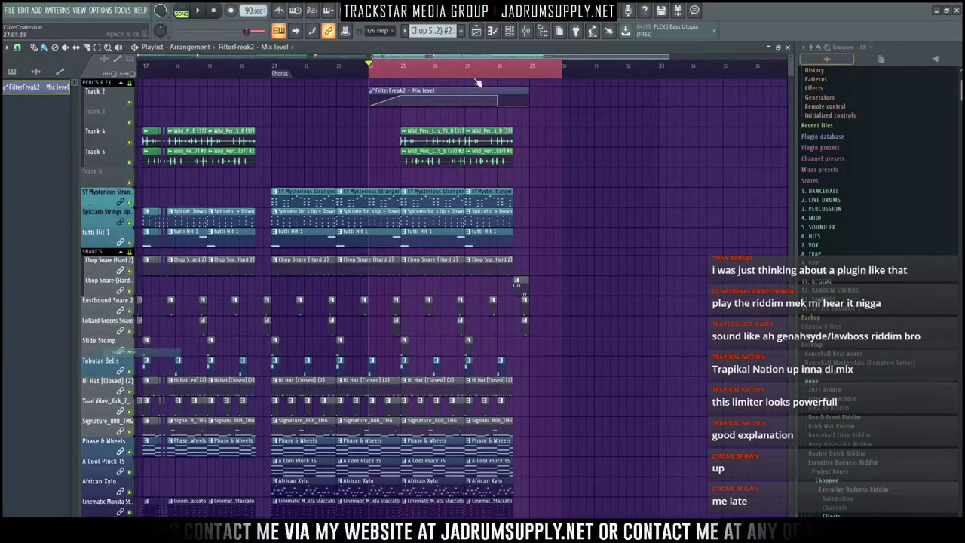
{"action": "left_click_drag", "start_coordinate": [477, 92], "coordinate": [478, 174]}
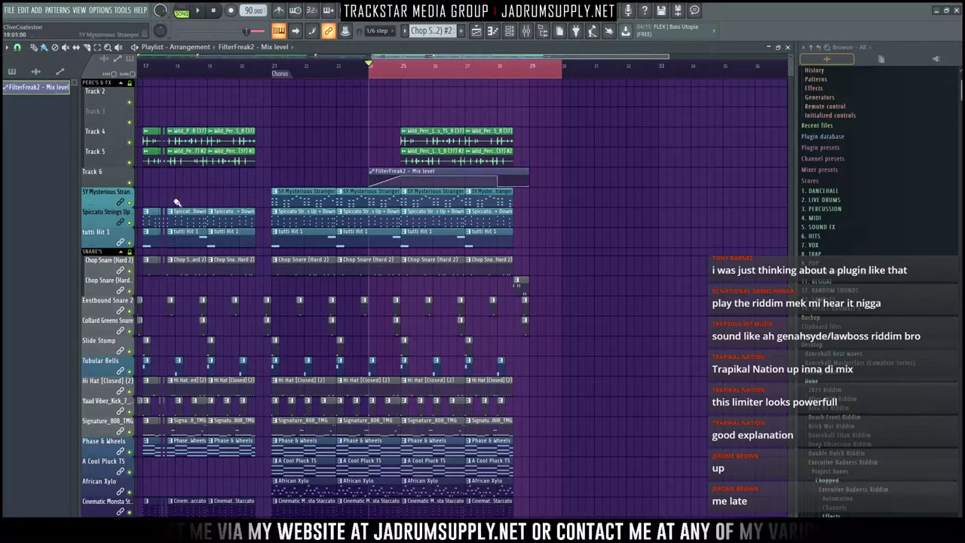
{"action": "right_click", "coordinate": [103, 187]}
{"action": "left_click", "coordinate": [139, 372]}
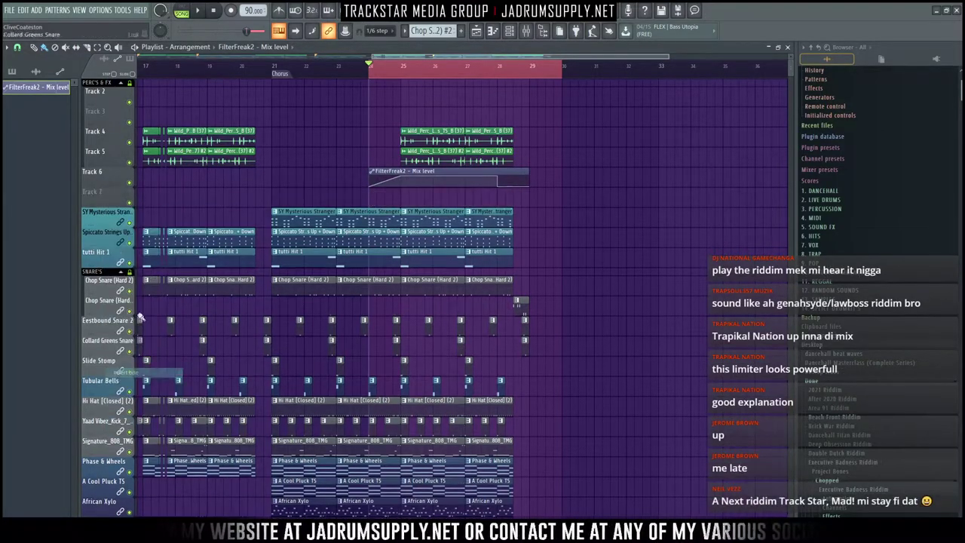
Step: Rename Track 6 as AUTOMATION, color it black, and shrink its height to a thin header row
{"action": "right_click", "coordinate": [107, 178]}
{"action": "left_click", "coordinate": [159, 171]}
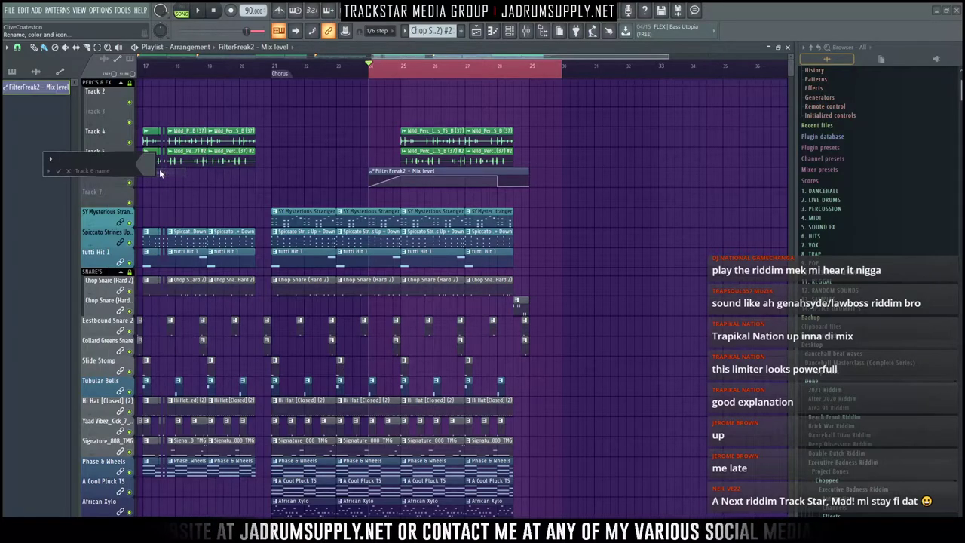
{"action": "type", "text": "AUTOMATION"}
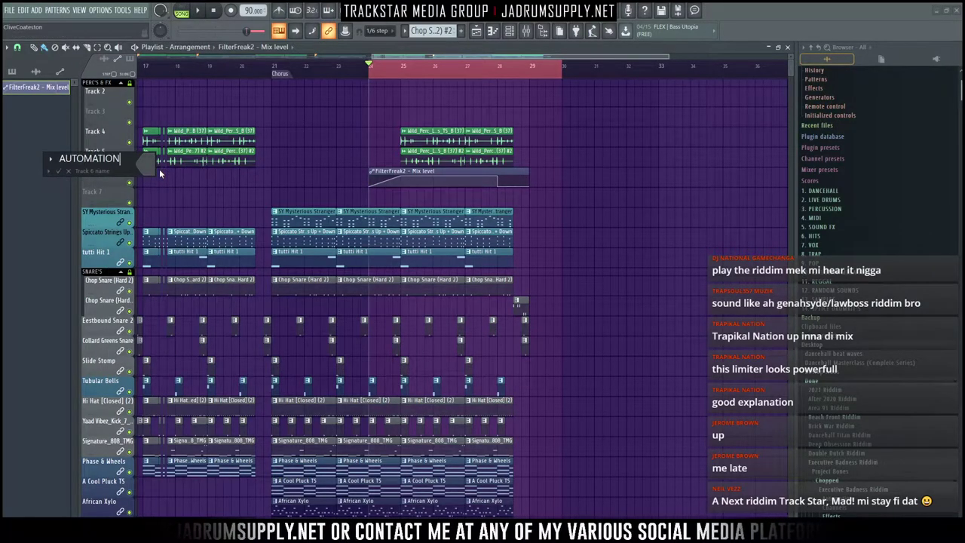
{"action": "left_click", "coordinate": [151, 165]}
{"action": "left_click", "coordinate": [163, 166]}
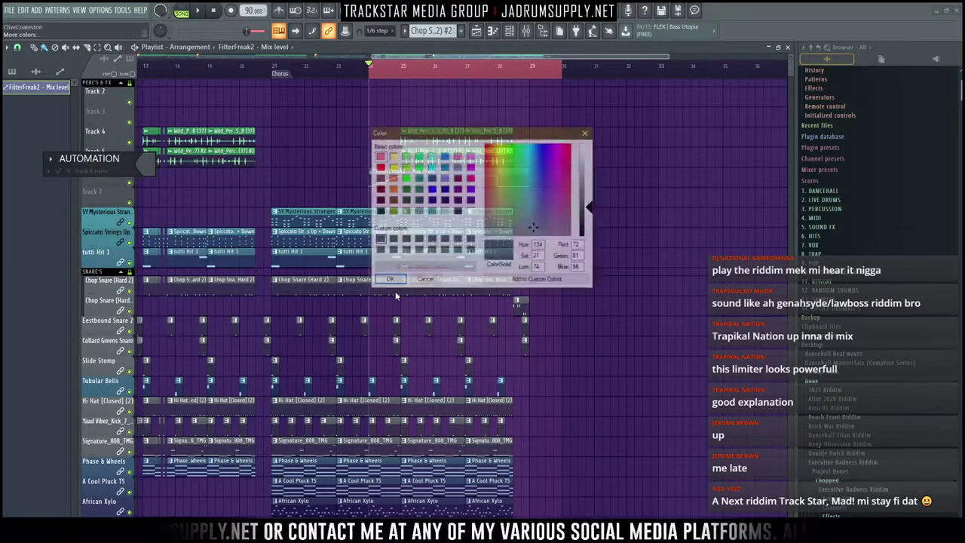
{"action": "left_click", "coordinate": [380, 211]}
{"action": "left_click", "coordinate": [389, 280]}
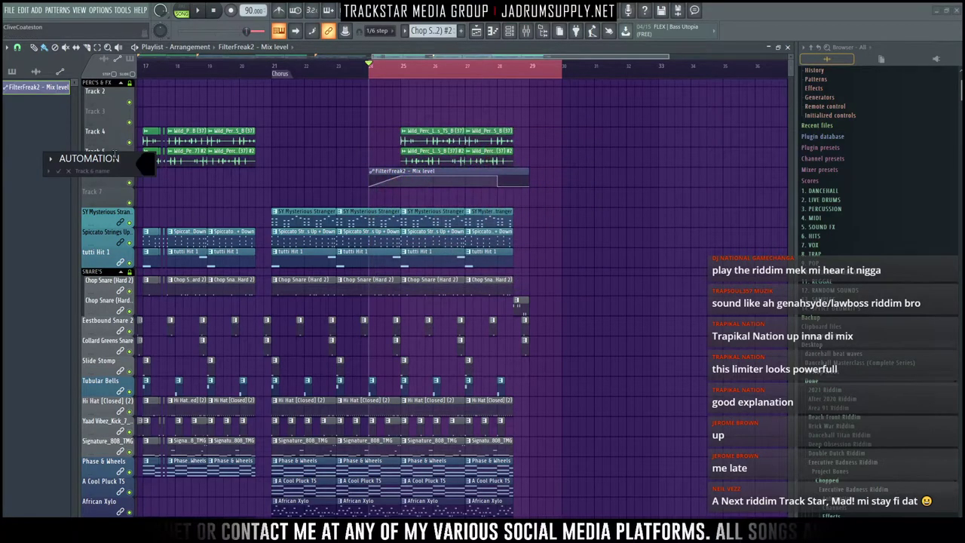
{"action": "key", "text": "Return"}
{"action": "left_click_drag", "start_coordinate": [117, 187], "coordinate": [115, 163]}
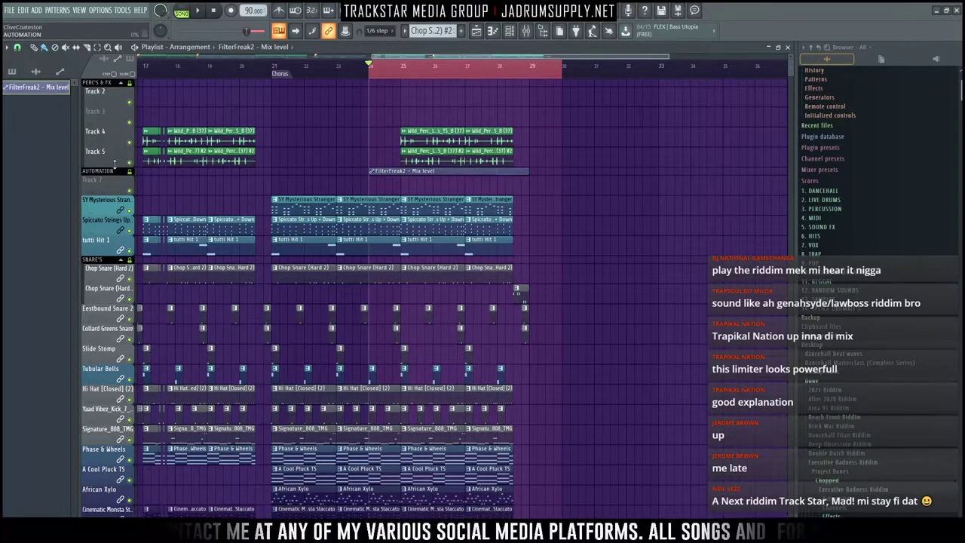
Step: Insert another track under the AUTOMATION header and place the FilterFreak2 mix level clip on Track 7
{"action": "left_click_drag", "start_coordinate": [386, 192], "coordinate": [387, 195]}
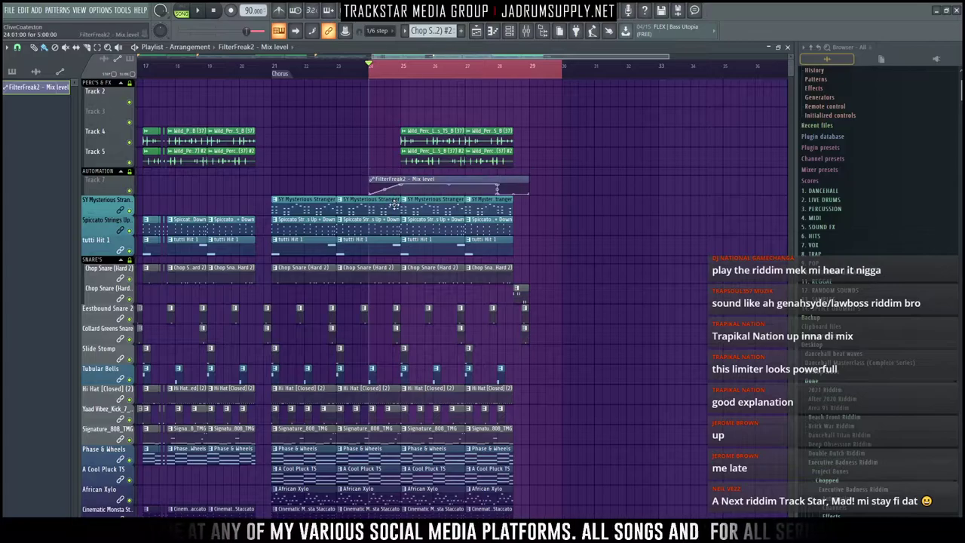
{"action": "right_click", "coordinate": [98, 178]}
{"action": "left_click", "coordinate": [134, 364]}
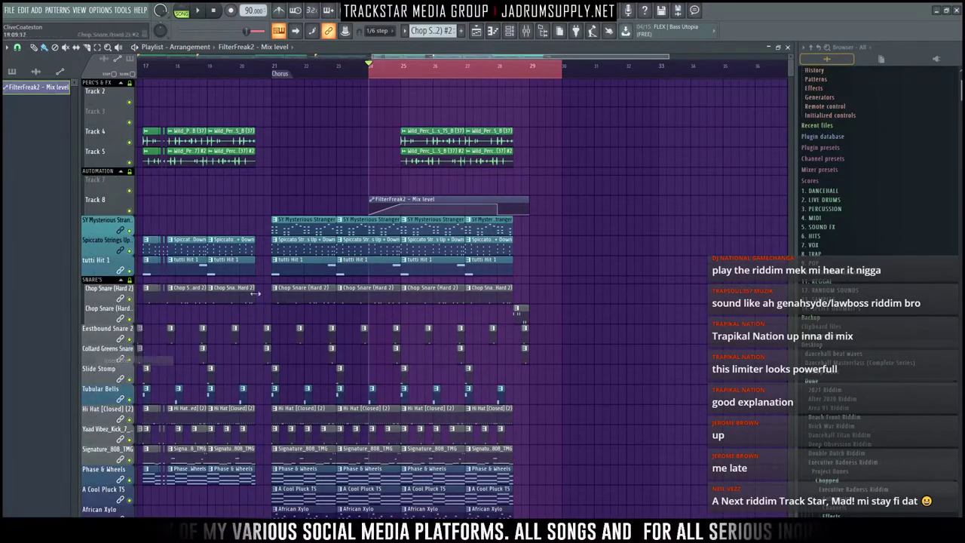
{"action": "key", "text": "shift+Up"}
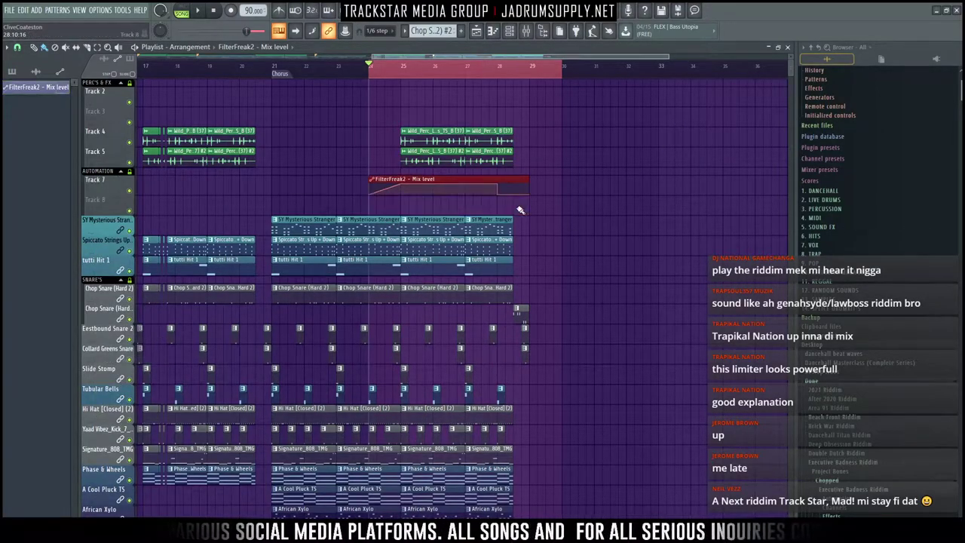
Step: Open dblue Glitch from the master channel, move its window aside, enable its effect slot, and close the plugin window
{"action": "left_click", "coordinate": [527, 31]}
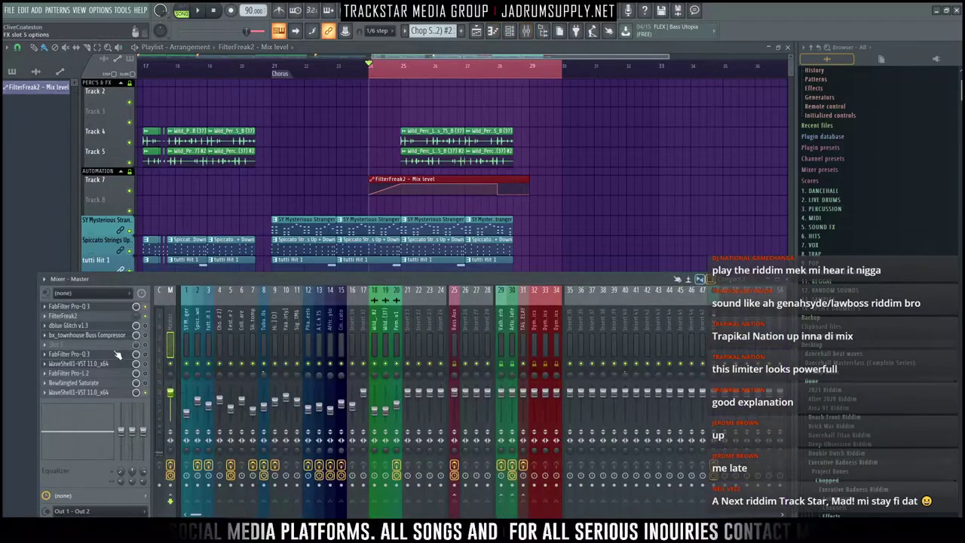
{"action": "left_click", "coordinate": [90, 325]}
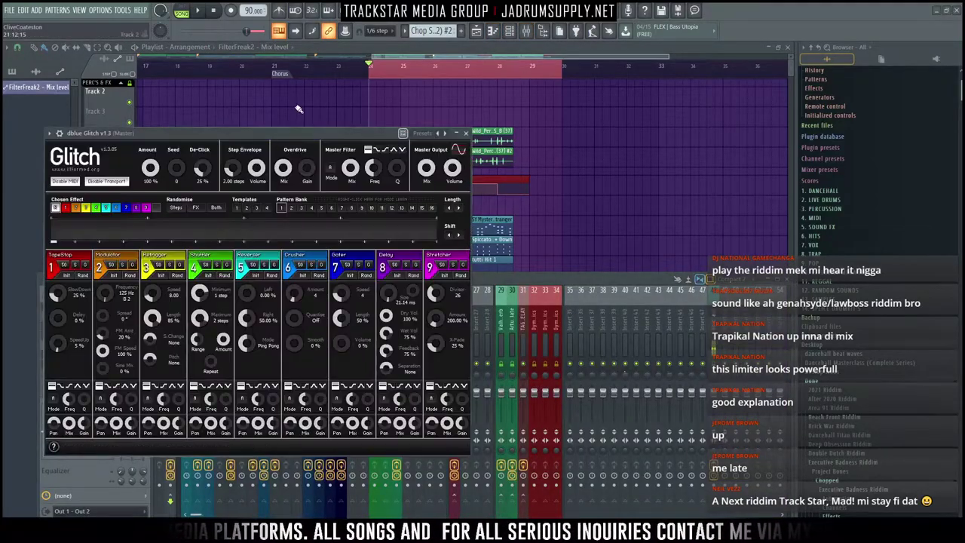
{"action": "left_click_drag", "start_coordinate": [298, 137], "coordinate": [505, 284]}
{"action": "left_click", "coordinate": [146, 326]}
{"action": "left_click", "coordinate": [672, 280]}
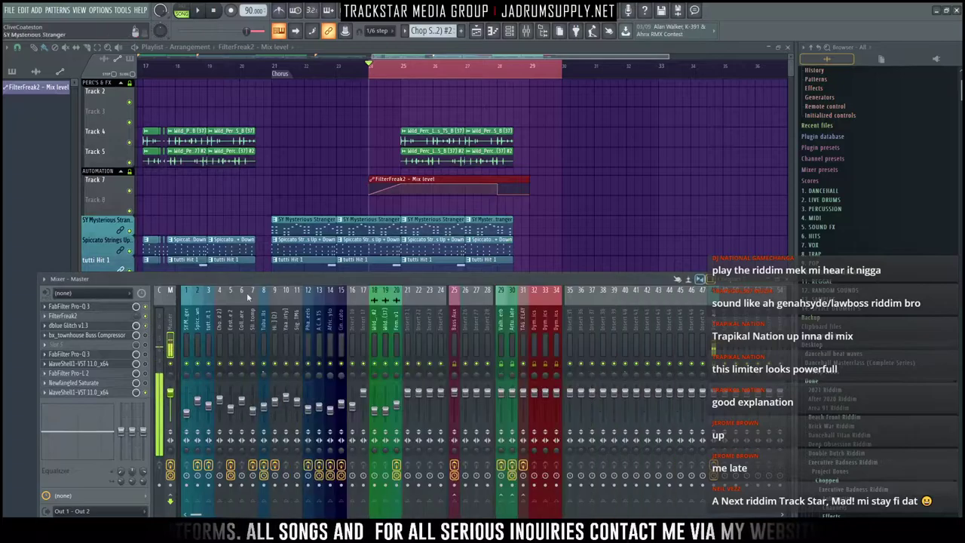
Step: In dblue Glitch's wrapper processing options, enable fixed size buffers and rendering mode notification, and disable the plugin reset on FL Studio resets
{"action": "left_click", "coordinate": [98, 326]}
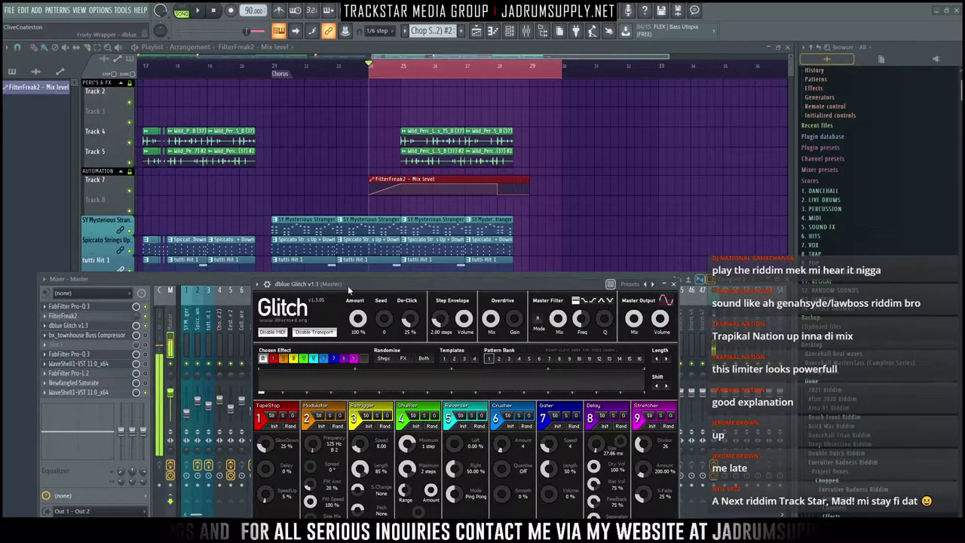
{"action": "left_click_drag", "start_coordinate": [348, 285], "coordinate": [285, 164]}
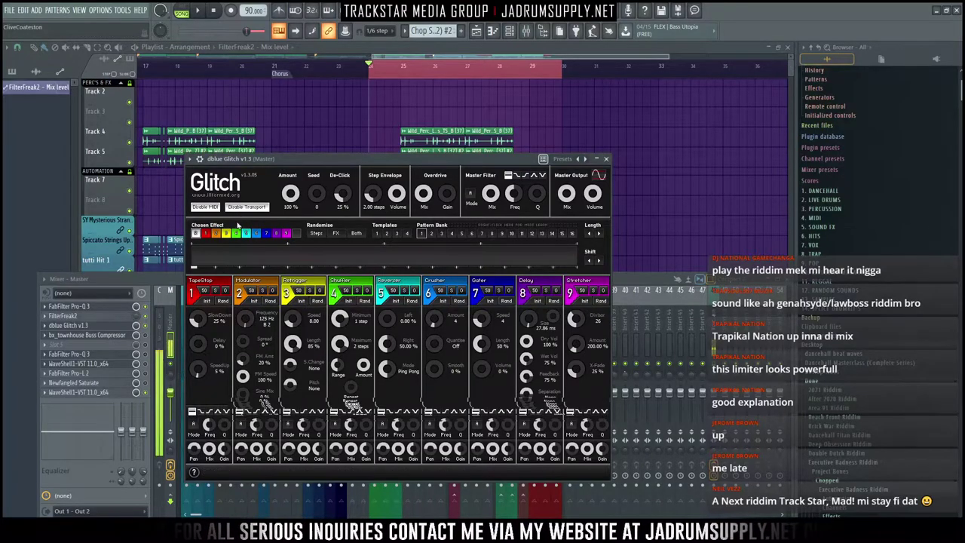
{"action": "left_click", "coordinate": [200, 159]}
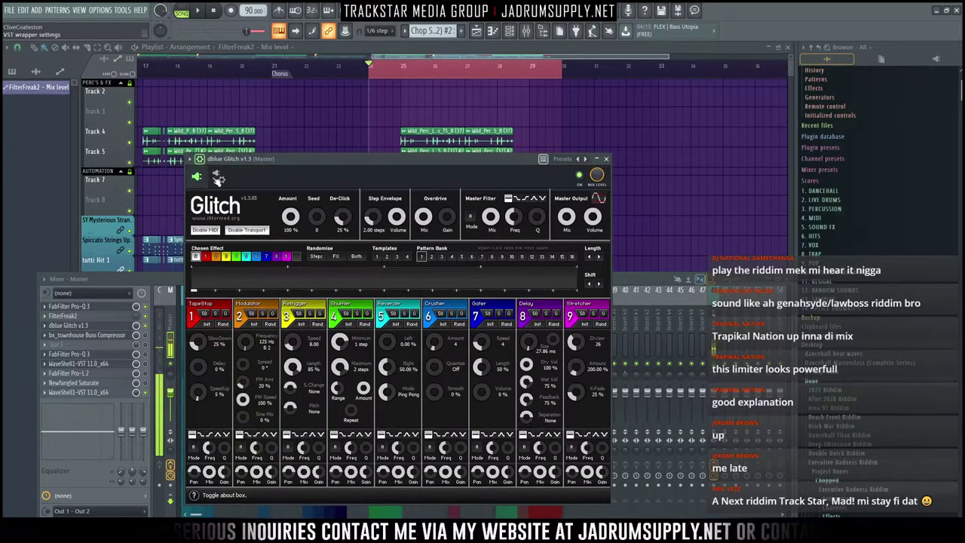
{"action": "left_click", "coordinate": [218, 177]}
{"action": "left_click", "coordinate": [227, 197]}
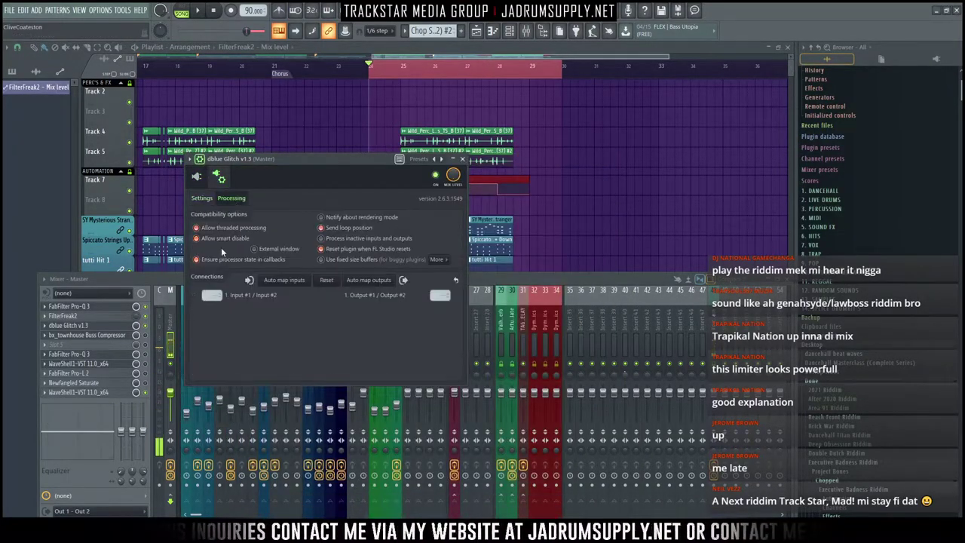
{"action": "left_click", "coordinate": [354, 259]}
{"action": "left_click", "coordinate": [600, 327]}
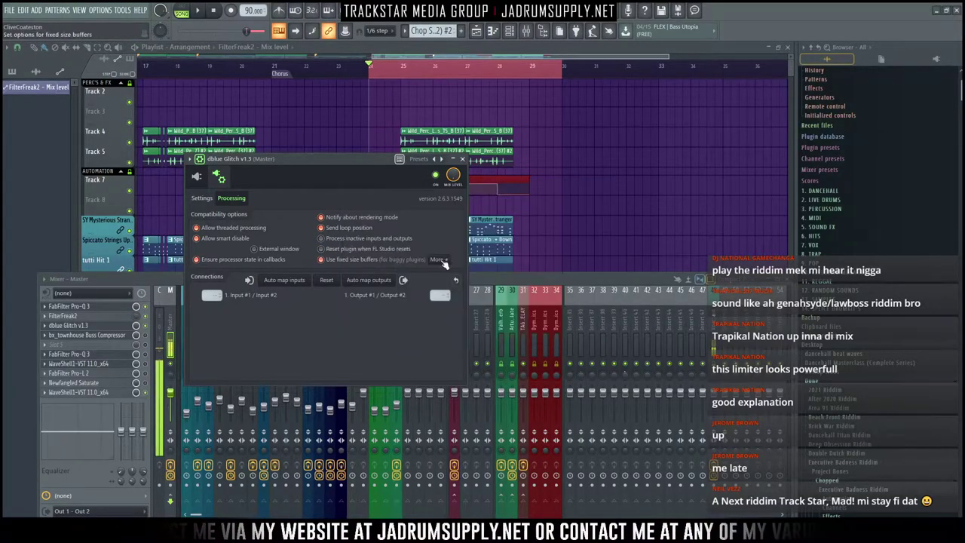
Step: Return to Glitch's editor and disable both its transport sync and its MIDI input
{"action": "left_click", "coordinate": [197, 177]}
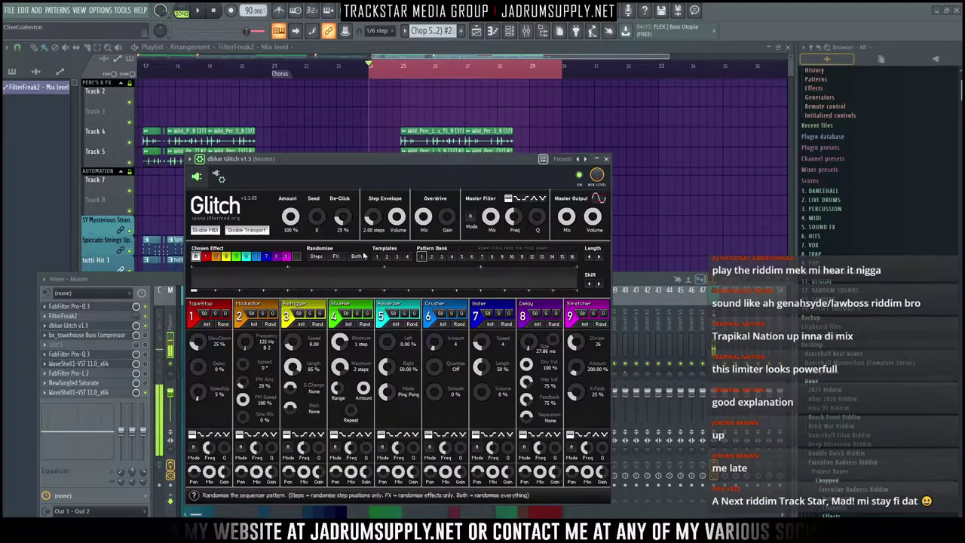
{"action": "left_click", "coordinate": [219, 178]}
{"action": "left_click", "coordinate": [196, 178]}
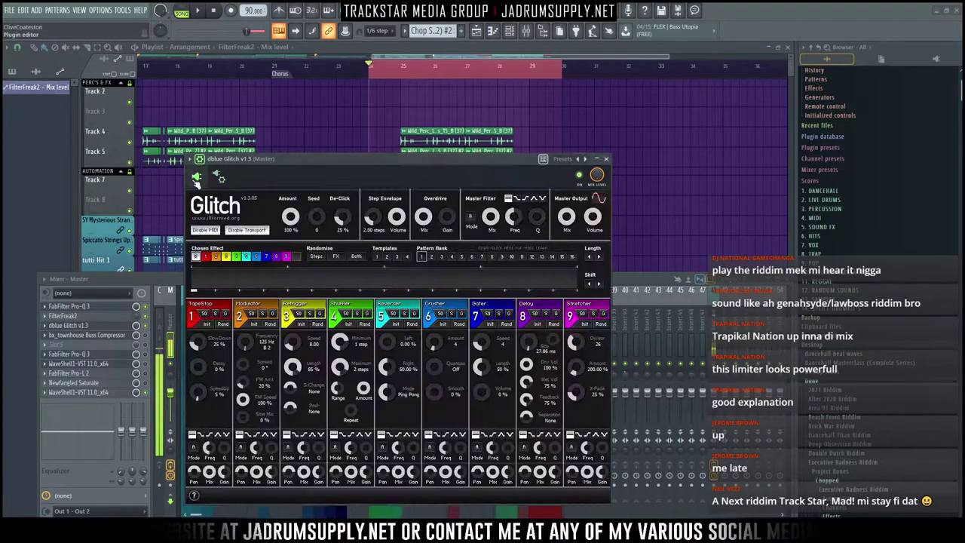
{"action": "left_click", "coordinate": [243, 232]}
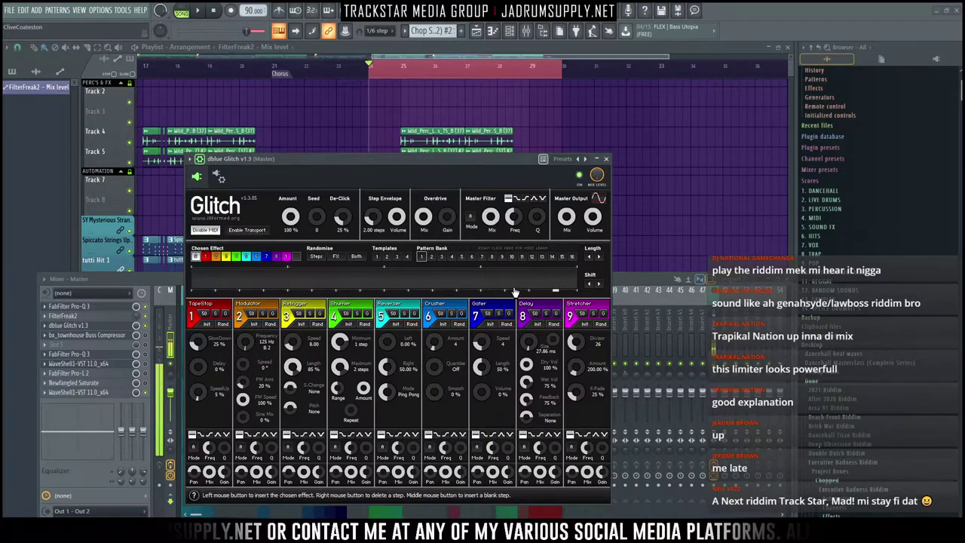
{"action": "left_click", "coordinate": [215, 232]}
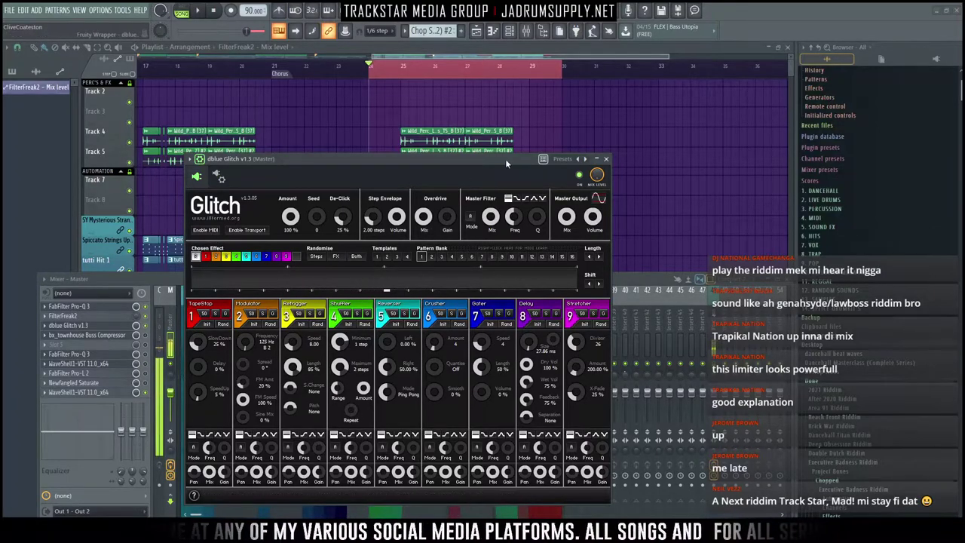
Step: Fill Glitch's sequence with Gater at the start, a short Retrigger step, and TapeStop on the rest, and bypass its effect slot
{"action": "left_click_drag", "start_coordinate": [505, 159], "coordinate": [474, 160]}
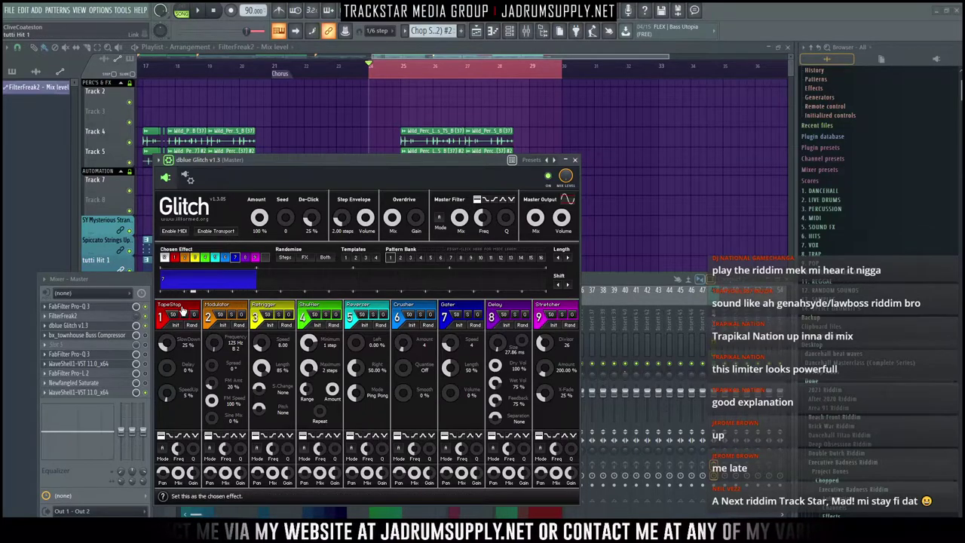
{"action": "left_click", "coordinate": [209, 290]}
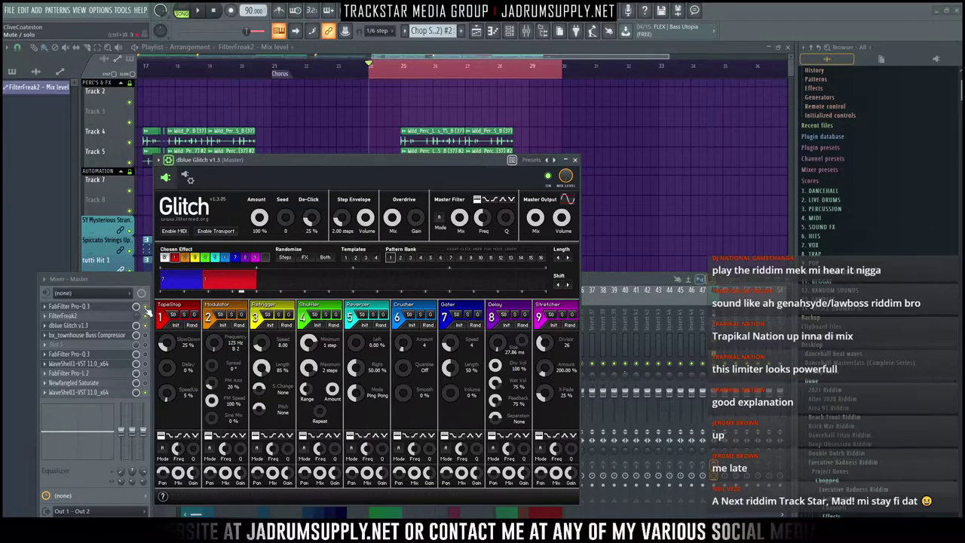
{"action": "left_click", "coordinate": [154, 325]}
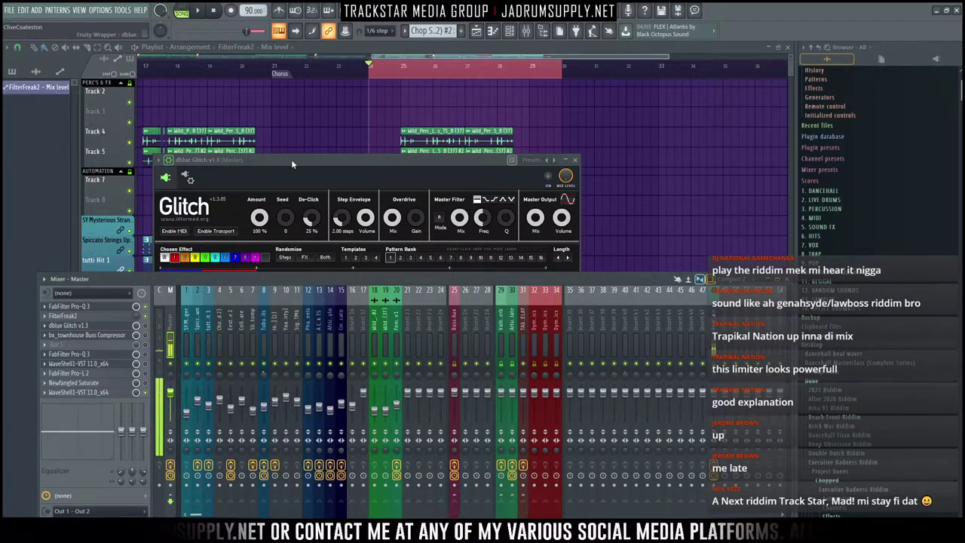
{"action": "left_click_drag", "start_coordinate": [291, 159], "coordinate": [322, 139]}
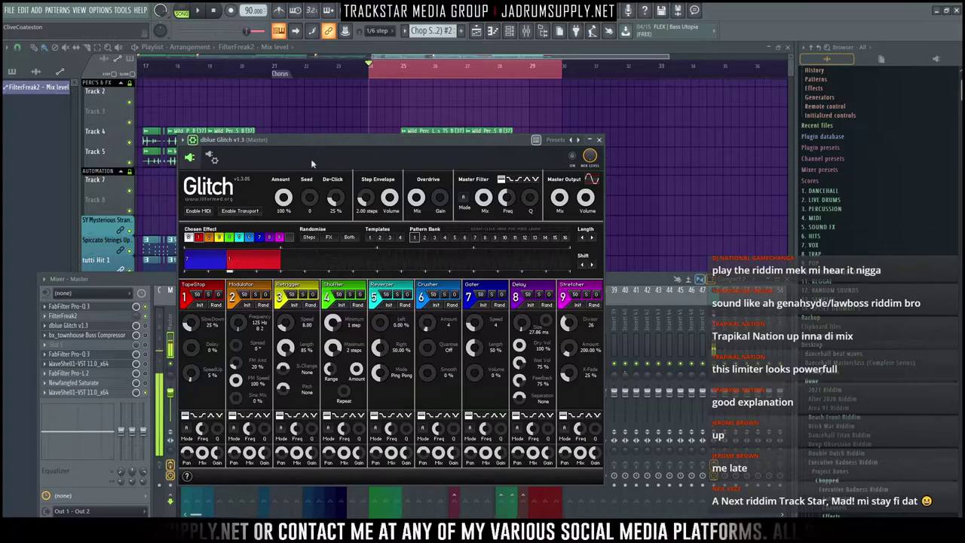
{"action": "right_click", "coordinate": [232, 268]}
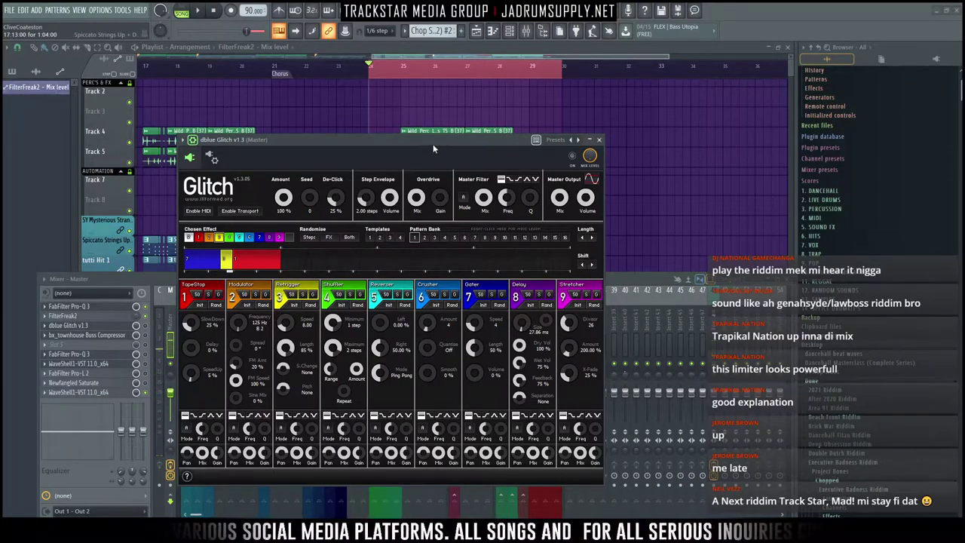
{"action": "left_click_drag", "start_coordinate": [434, 148], "coordinate": [514, 158]}
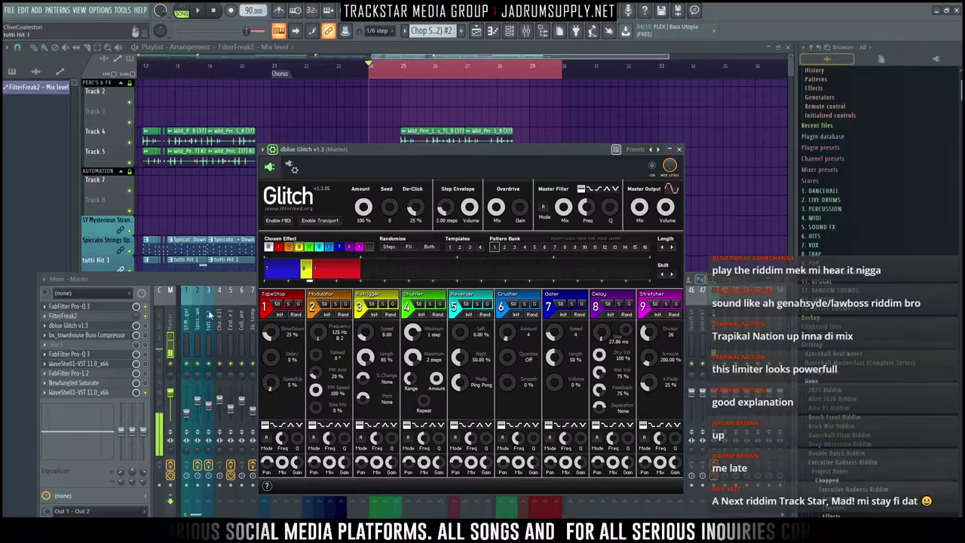
Step: Enable the Glitch slot on the master channel and close the plugin window
{"action": "left_click", "coordinate": [151, 328]}
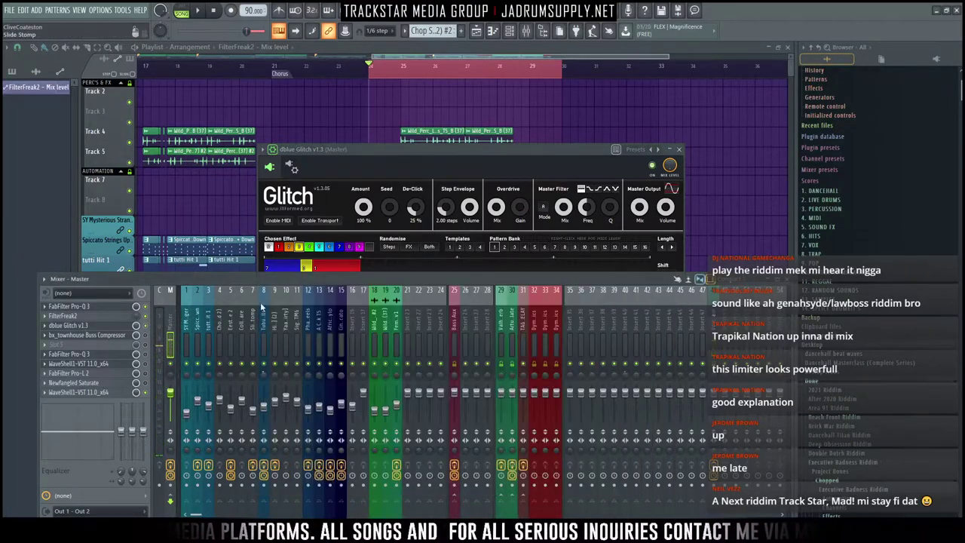
{"action": "left_click", "coordinate": [428, 162]}
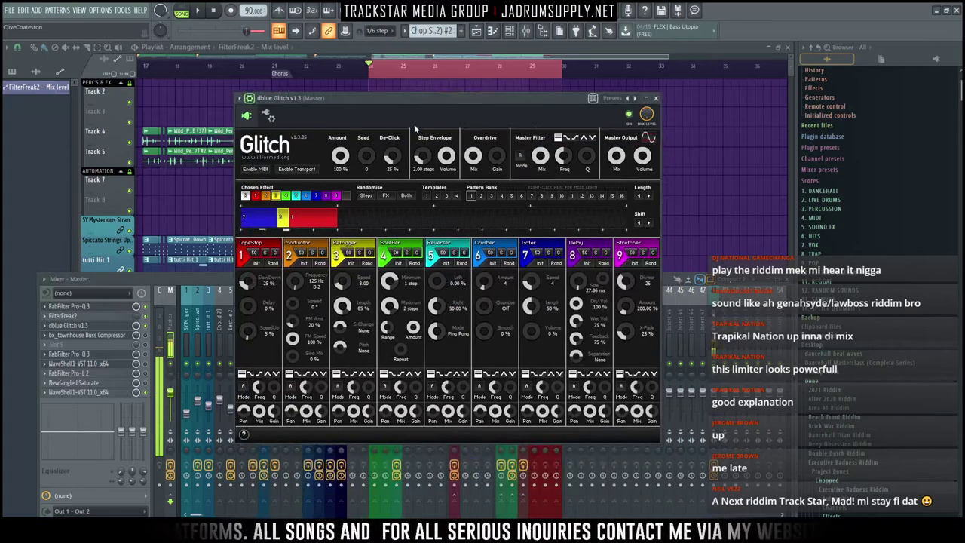
{"action": "left_click", "coordinate": [658, 99]}
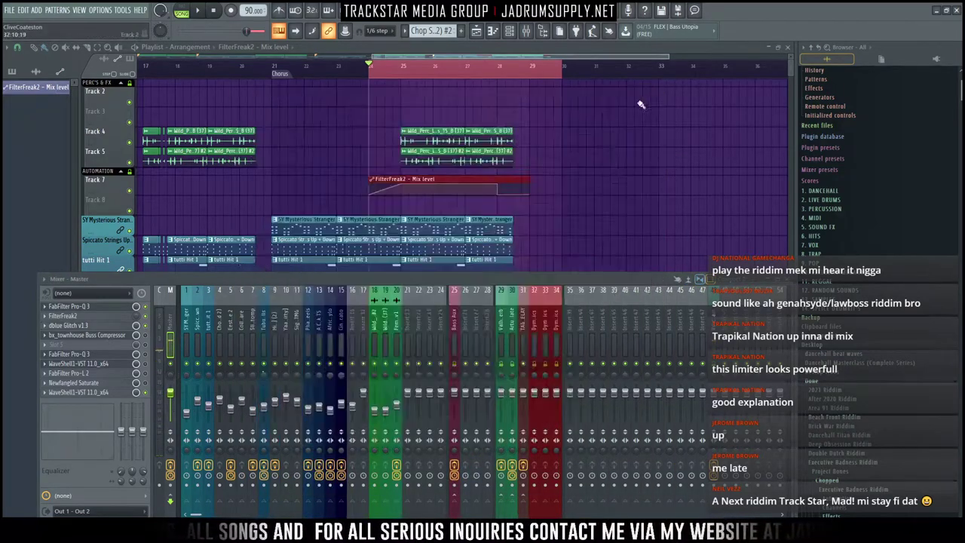
Step: Play the arrangement from late in bar 27 to audition the transition, and bring the mixer back up
{"action": "key", "text": "F9"}
{"action": "left_click", "coordinate": [490, 74]}
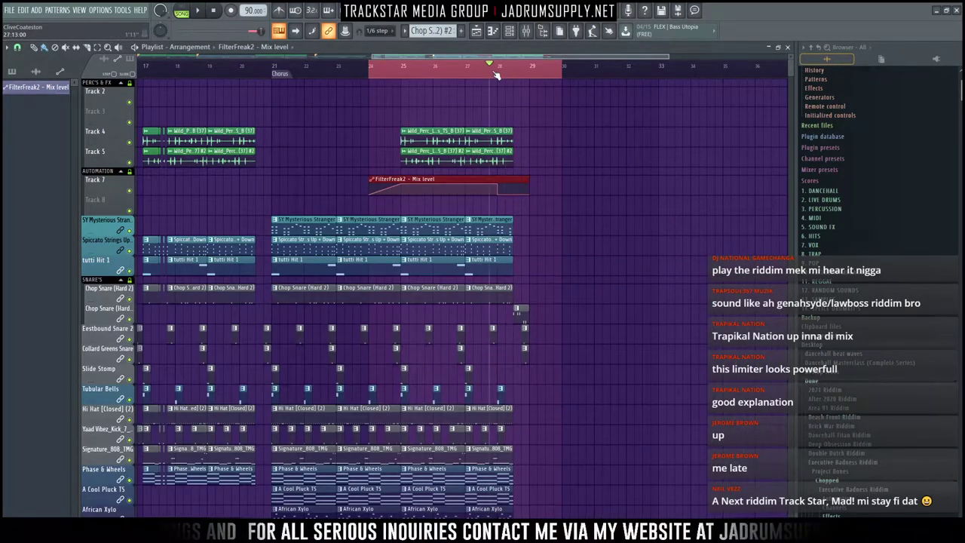
{"action": "key", "text": "space"}
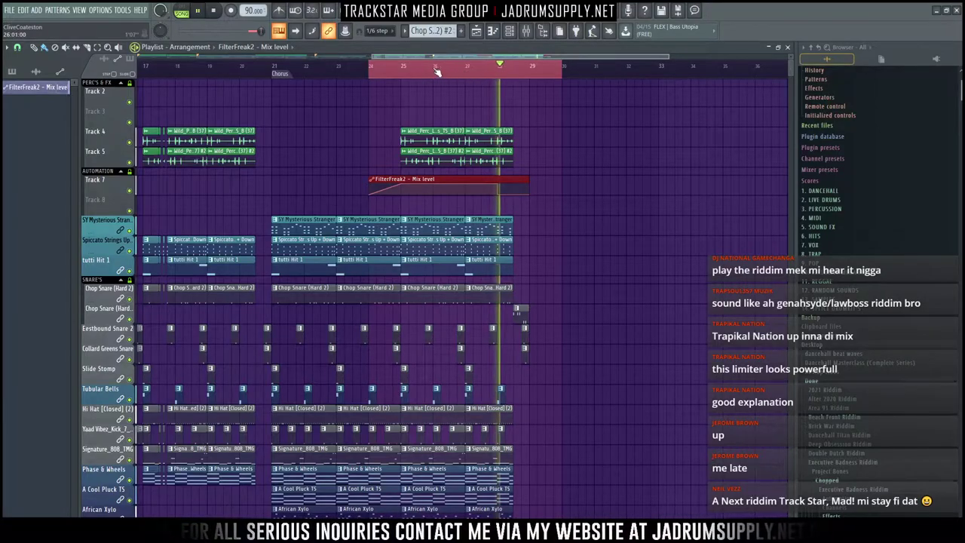
{"action": "left_click", "coordinate": [526, 33]}
{"action": "key", "text": "space"}
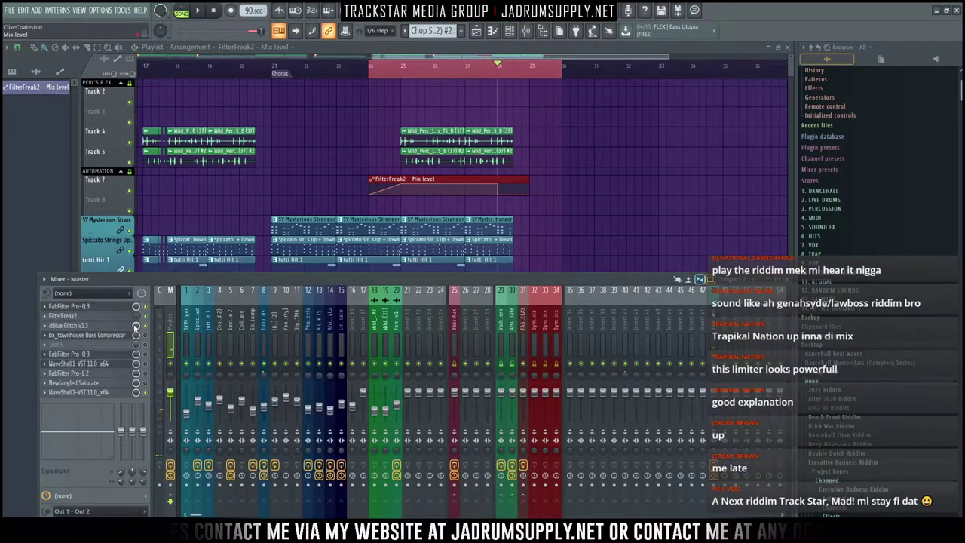
Step: Extend Glitch's sequence to its full width and shift the Gater, Retrigger and TapeStop steps right to the end of the pattern
{"action": "left_click", "coordinate": [75, 325]}
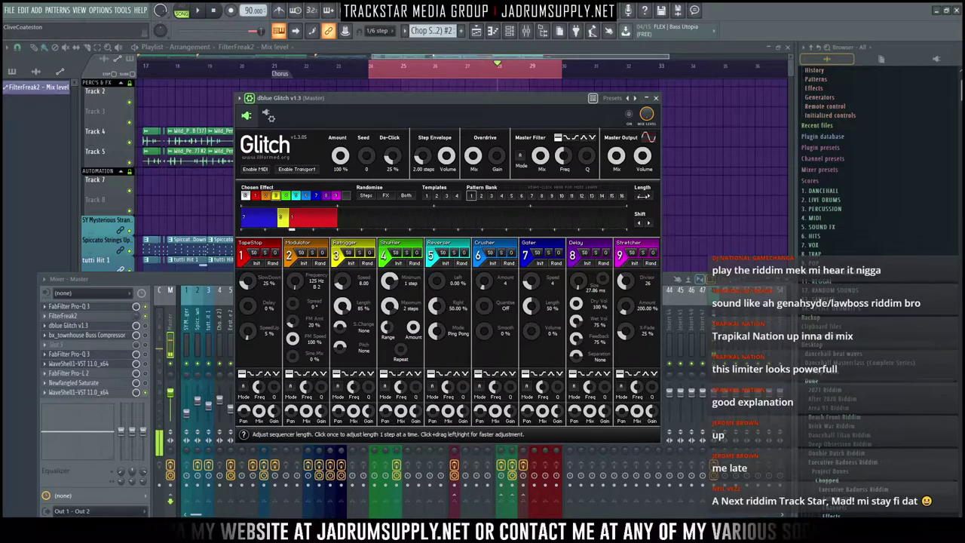
{"action": "left_click_drag", "start_coordinate": [648, 196], "coordinate": [705, 196]}
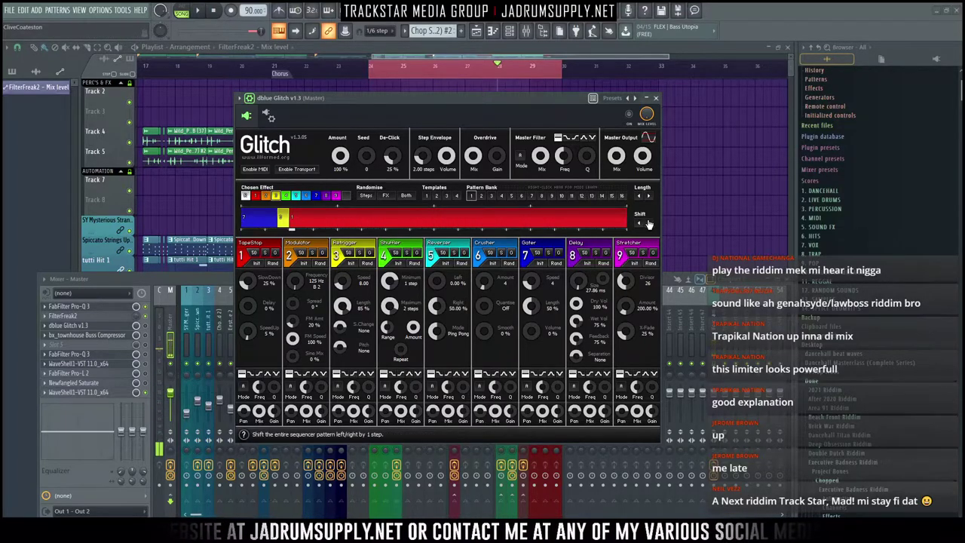
{"action": "left_click", "coordinate": [650, 223]}
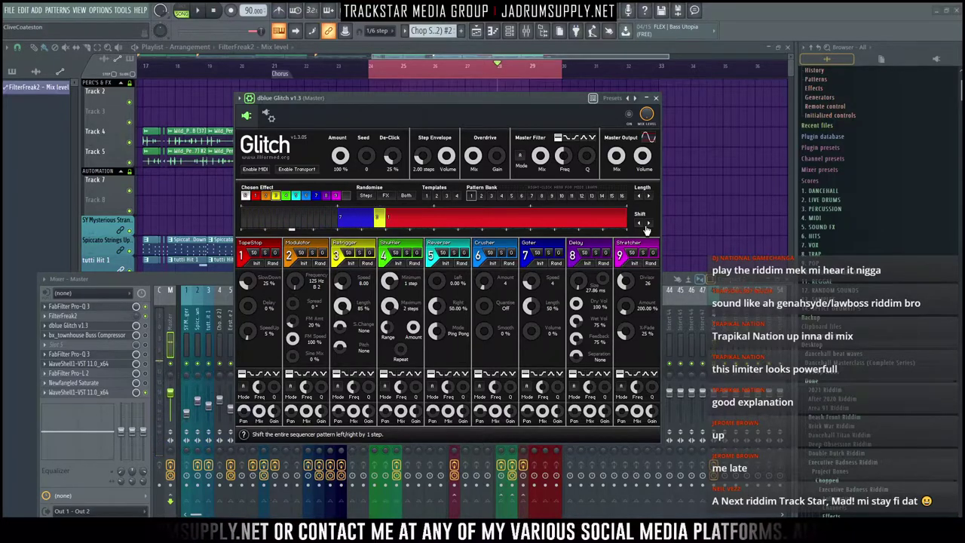
{"action": "left_click", "coordinate": [646, 229]}
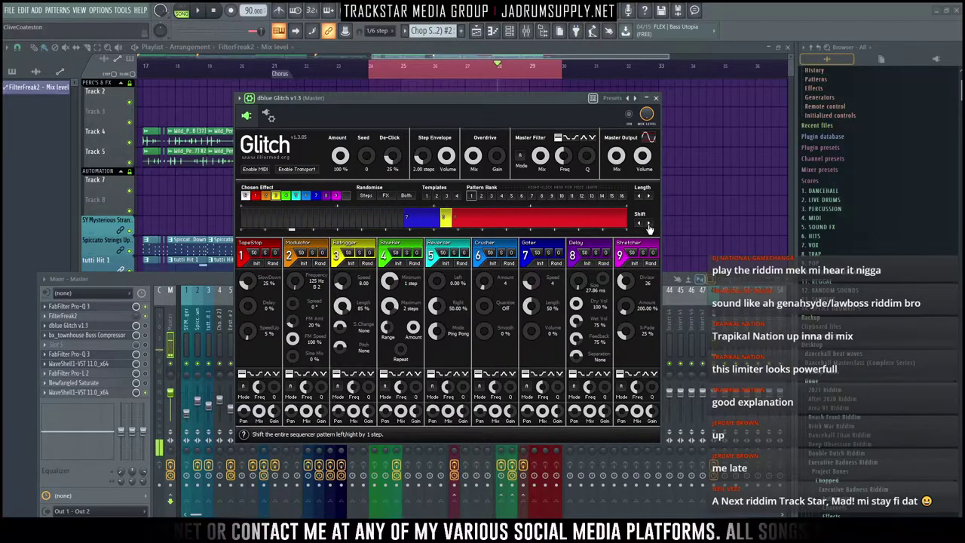
{"action": "left_click", "coordinate": [649, 228]}
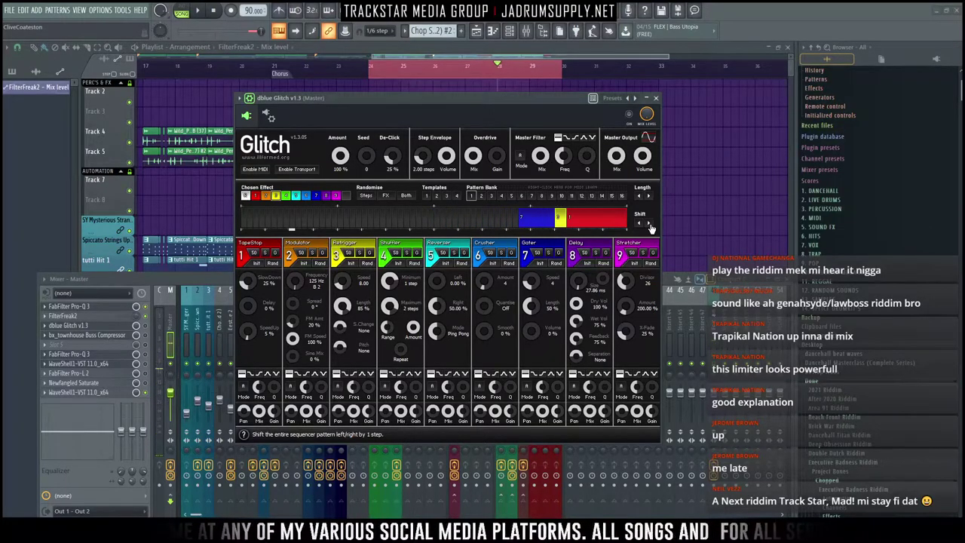
{"action": "left_click", "coordinate": [650, 227]}
{"action": "right_click", "coordinate": [728, 145]}
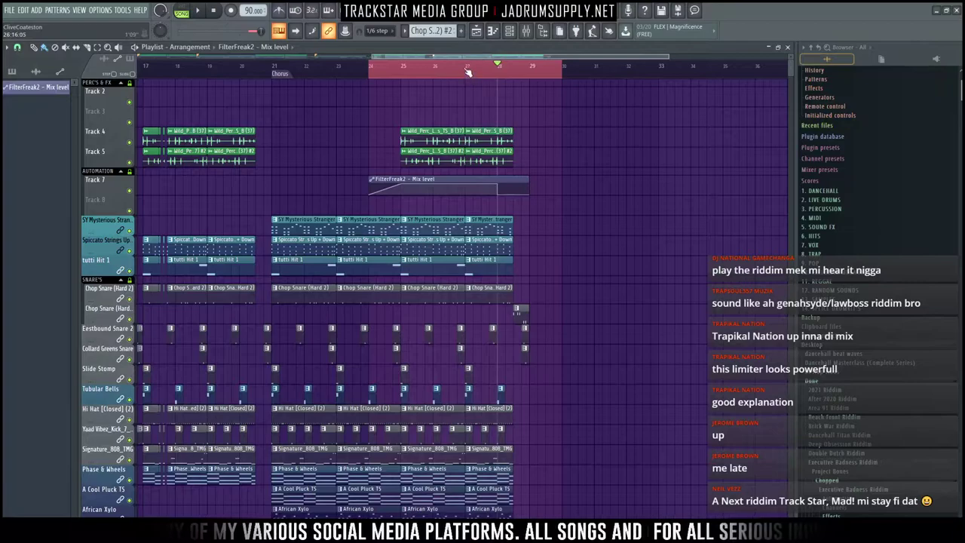
Step: Move the playhead to bar 27, reopen dblue Glitch, and toggle its slot on and off to audition the shifted pattern
{"action": "left_click", "coordinate": [468, 67]}
{"action": "left_click", "coordinate": [528, 33]}
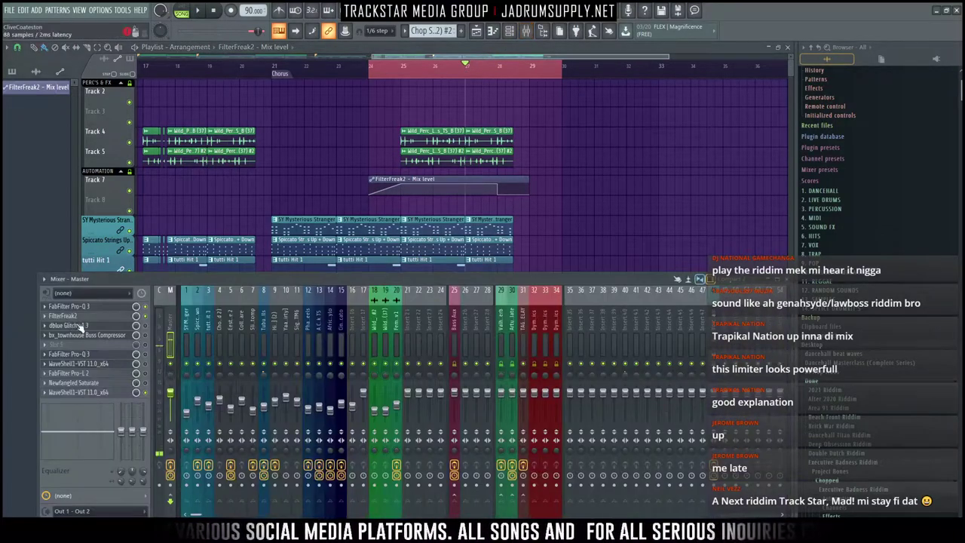
{"action": "left_click", "coordinate": [117, 327]}
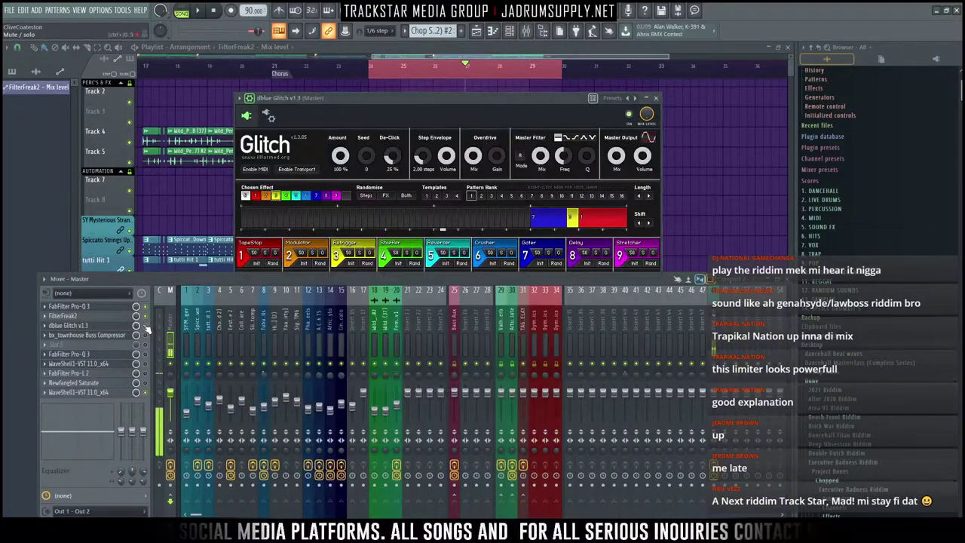
{"action": "left_click_drag", "start_coordinate": [529, 96], "coordinate": [522, 199]}
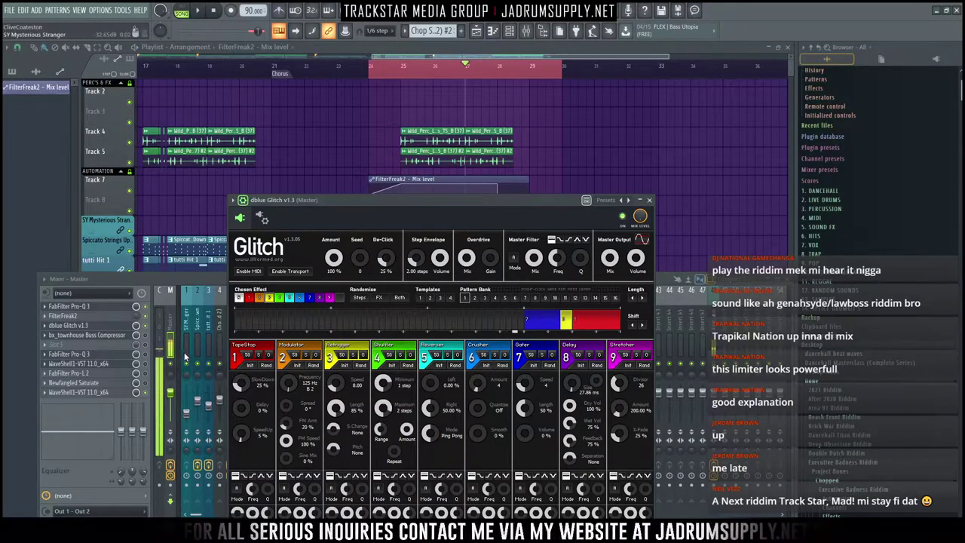
{"action": "left_click", "coordinate": [146, 326]}
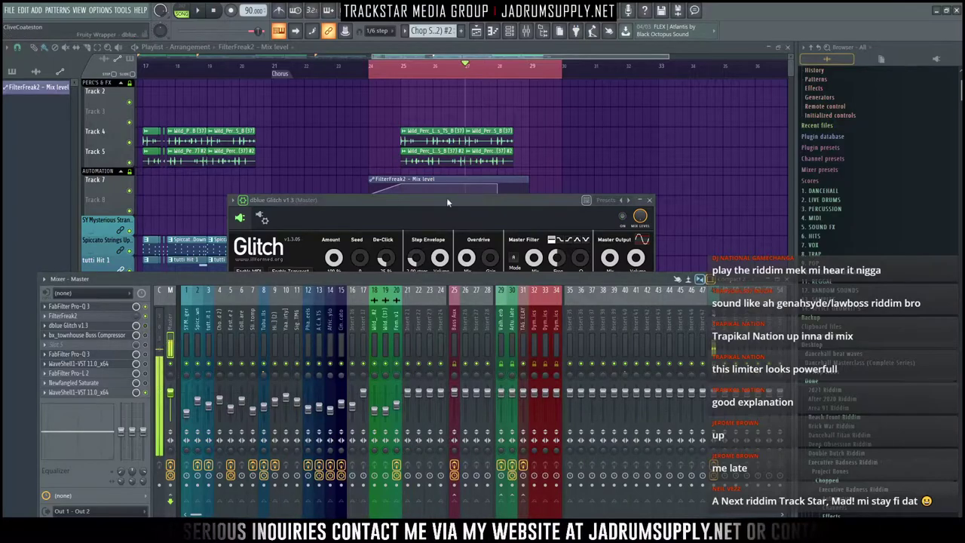
Step: Set Glitch's TapeStop SlowDown to 5% and SpeedUp to 3%, set Retrigger Speed to 5.67, and close the plugin and mixer windows
{"action": "left_click", "coordinate": [447, 198]}
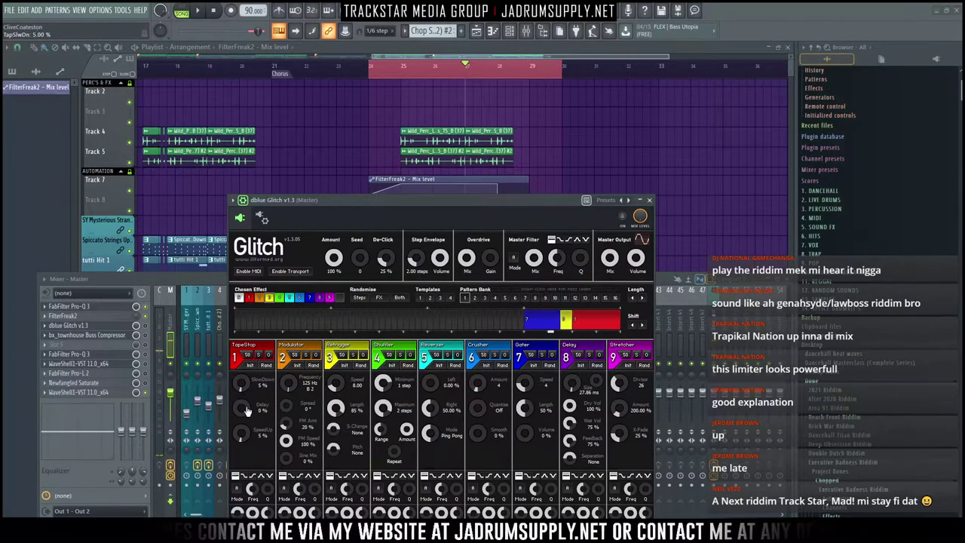
{"action": "left_click_drag", "start_coordinate": [241, 432], "coordinate": [241, 442]}
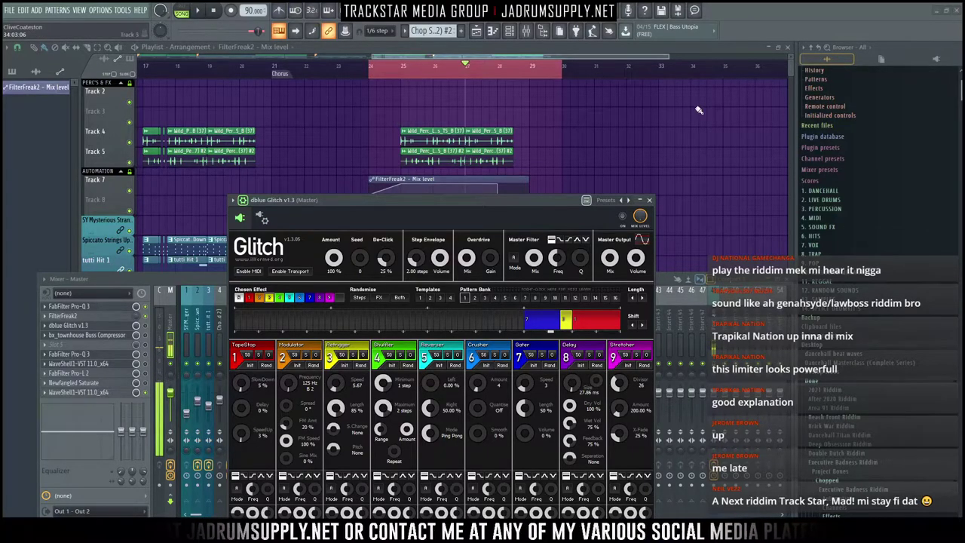
{"action": "key", "text": "F12"}
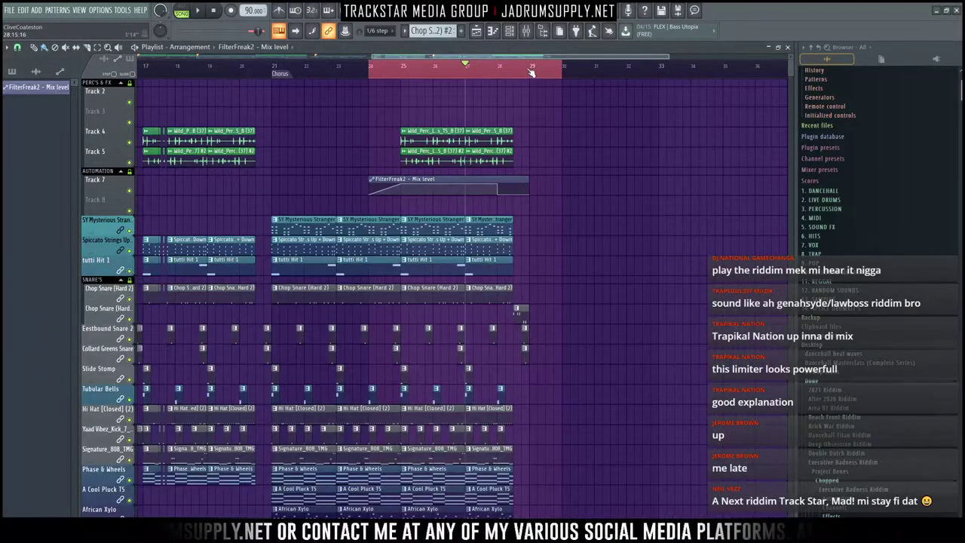
Step: Shorten the playlist time selection to span from bar 27 to bar 29
{"action": "left_click_drag", "start_coordinate": [552, 70], "coordinate": [531, 76]}
{"action": "left_click_drag", "start_coordinate": [382, 72], "coordinate": [463, 80]}
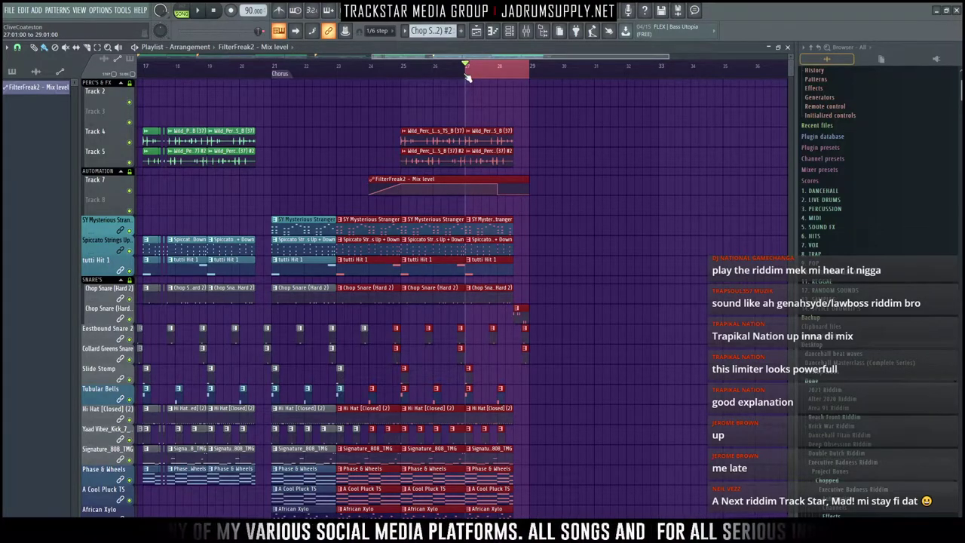
Step: Audition the transition from bar 27, reopen dblue Glitch on the master channel, and clear the Gater steps before Retrigger in its pattern
{"action": "key", "text": "space"}
{"action": "key", "text": "F9"}
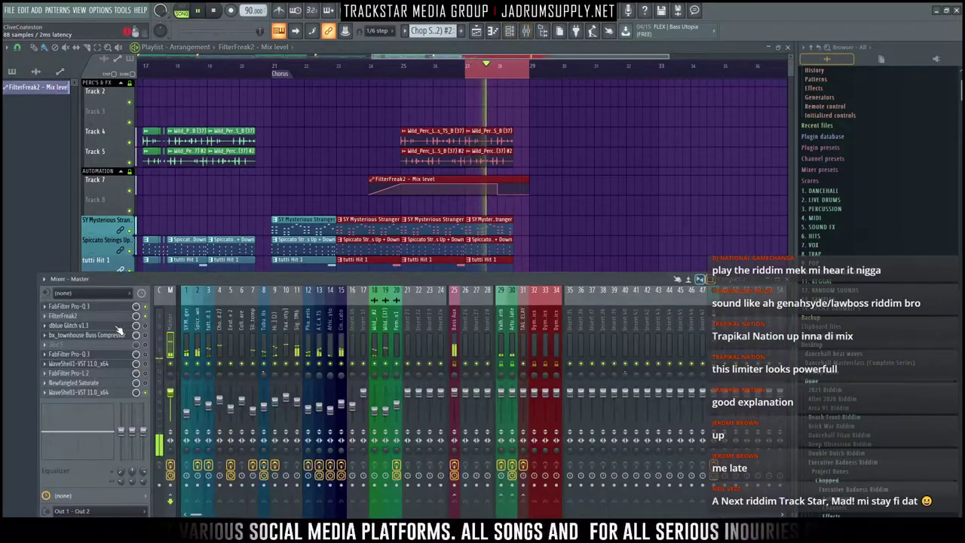
{"action": "left_click", "coordinate": [118, 326]}
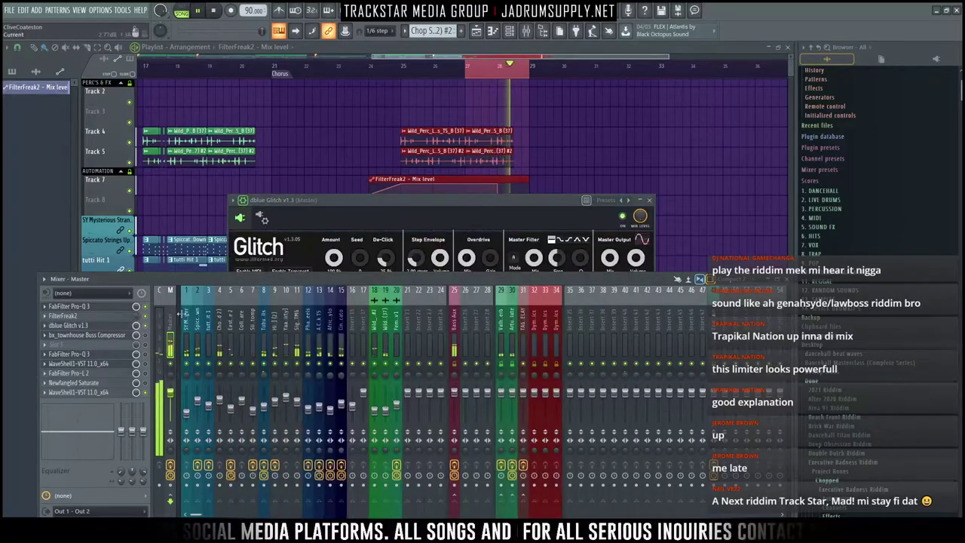
{"action": "left_click_drag", "start_coordinate": [477, 202], "coordinate": [347, 218]}
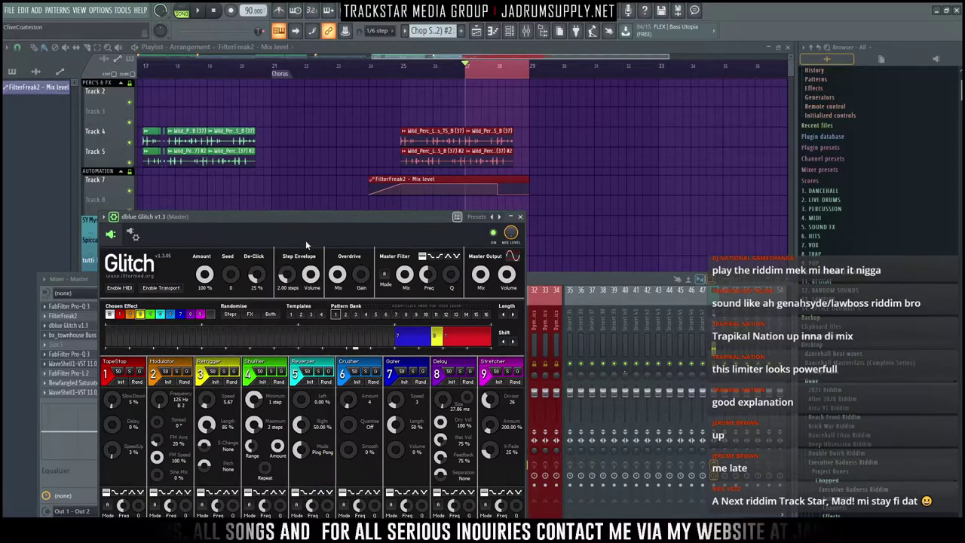
{"action": "left_click_drag", "start_coordinate": [330, 219], "coordinate": [540, 229]}
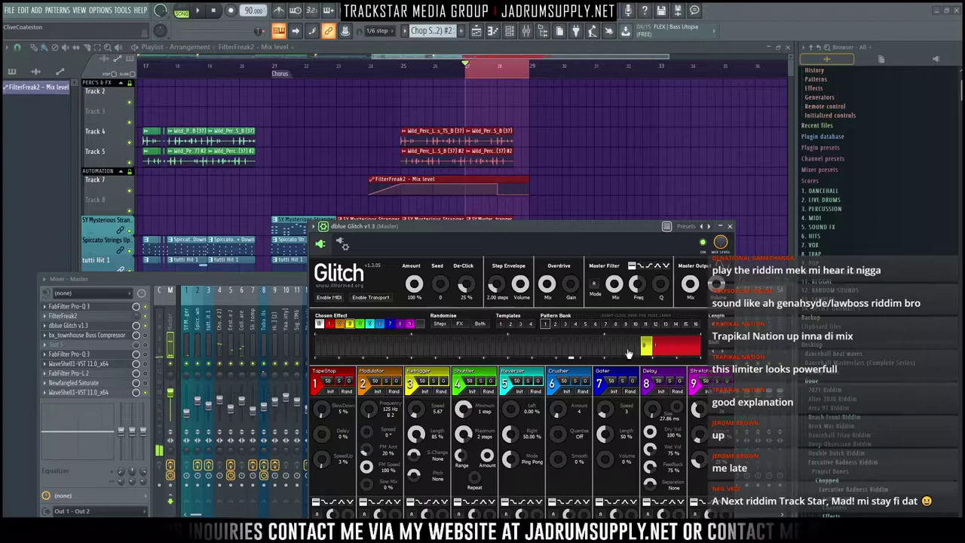
Step: Play the arrangement from bar 25 to audition the Retrigger and TapeStop pattern, and reopen dblue Glitch
{"action": "left_click", "coordinate": [408, 74]}
{"action": "key", "text": "space"}
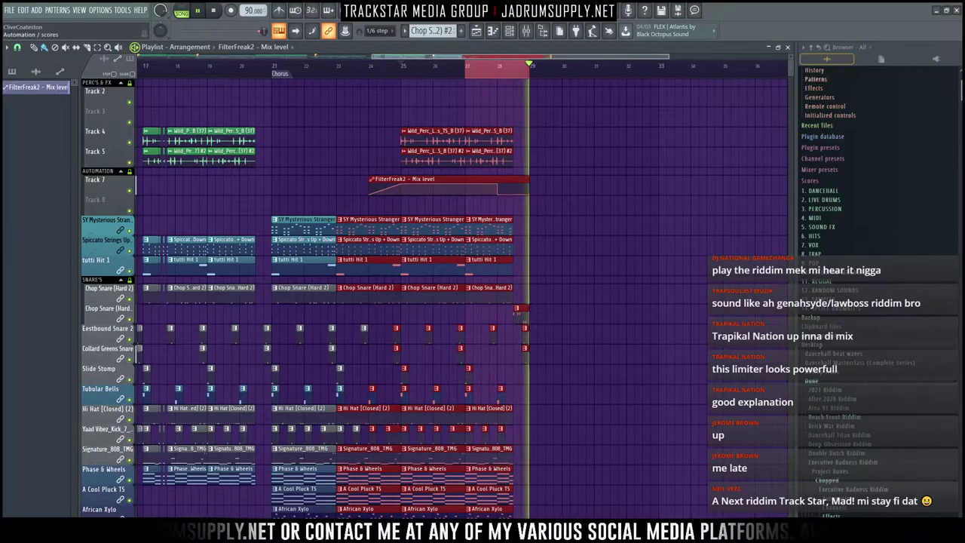
{"action": "left_click", "coordinate": [543, 33]}
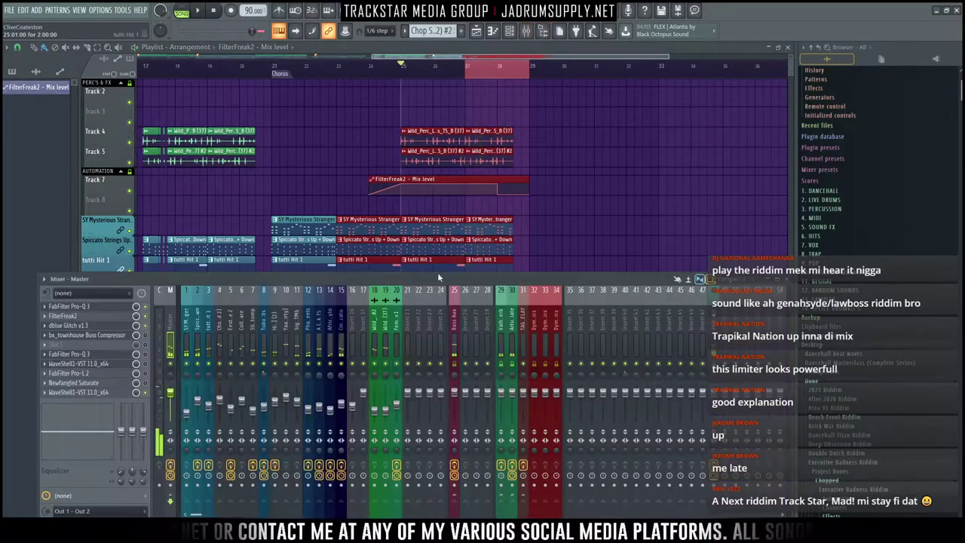
{"action": "key", "text": "space"}
{"action": "left_click", "coordinate": [108, 327]}
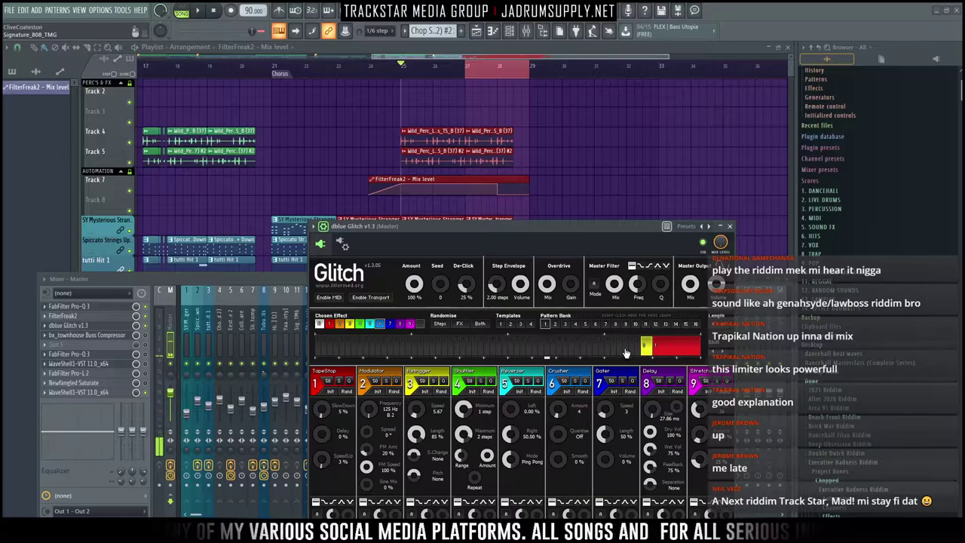
Step: Try Crusher and Reverser steps in place of Retrigger before TapeStop, and audition the result from bar 27
{"action": "left_click_drag", "start_coordinate": [612, 356], "coordinate": [628, 353]}
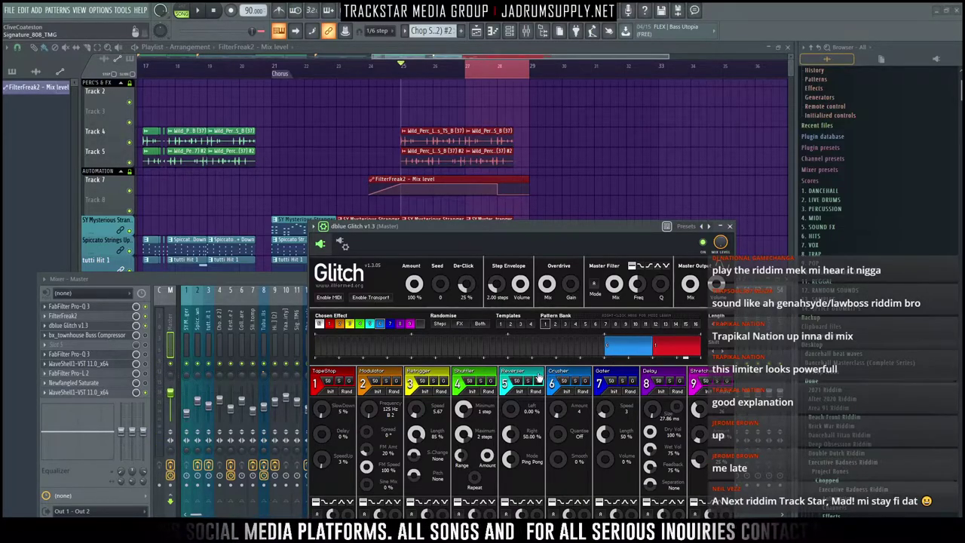
{"action": "left_click", "coordinate": [608, 356]}
{"action": "key", "text": "F12"}
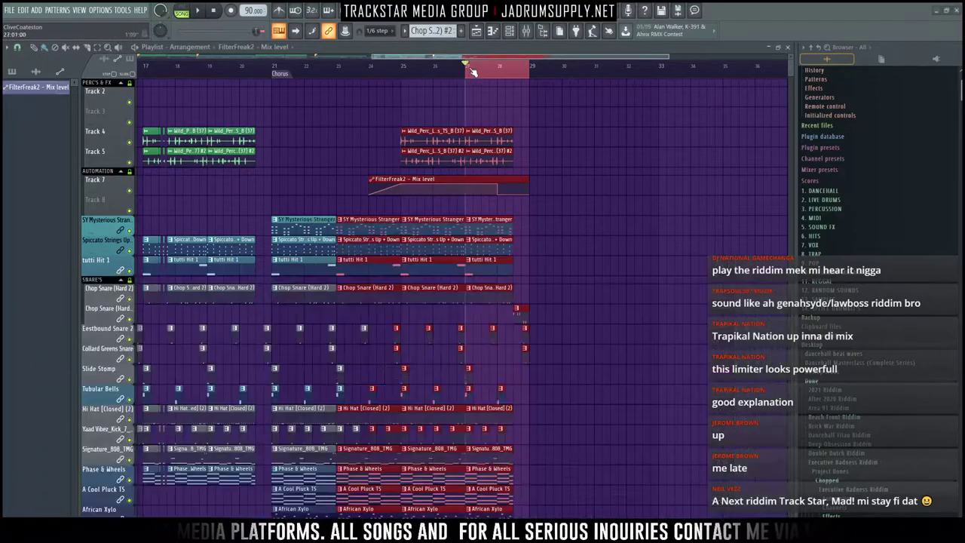
{"action": "key", "text": "space"}
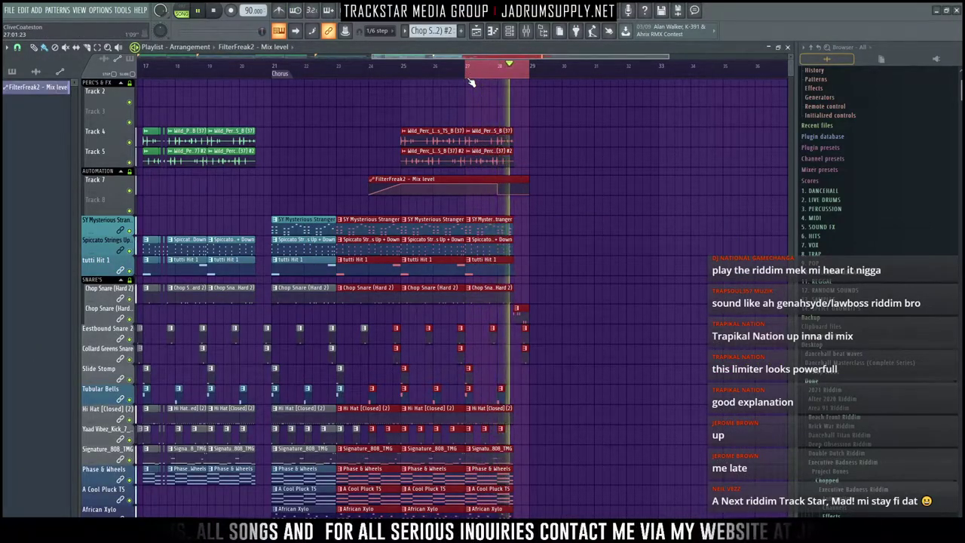
Step: Replace the steps before TapeStop with Delay in dblue Glitch, set Delay's Dry Vol to 0% and Wet Vol to 100%, and stop playback
{"action": "key", "text": "F9"}
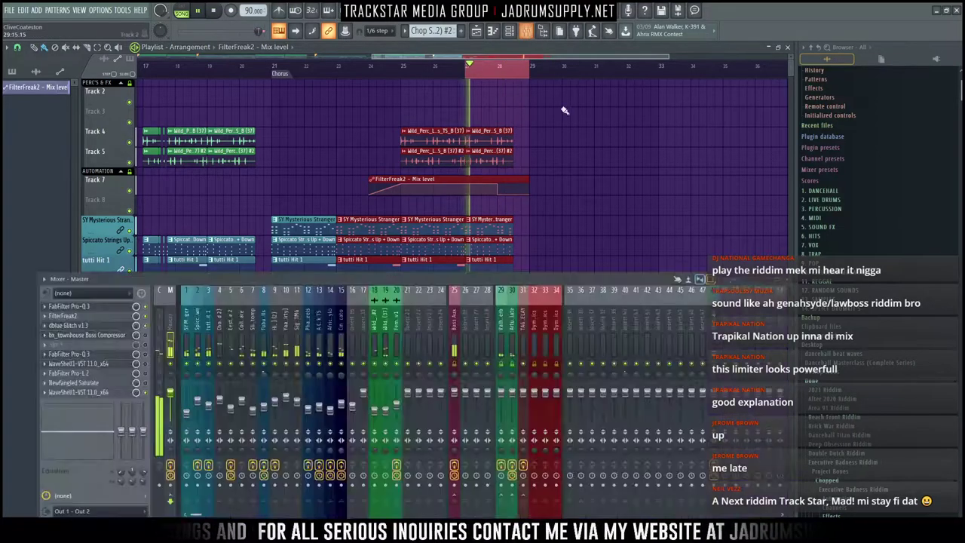
{"action": "left_click", "coordinate": [91, 326]}
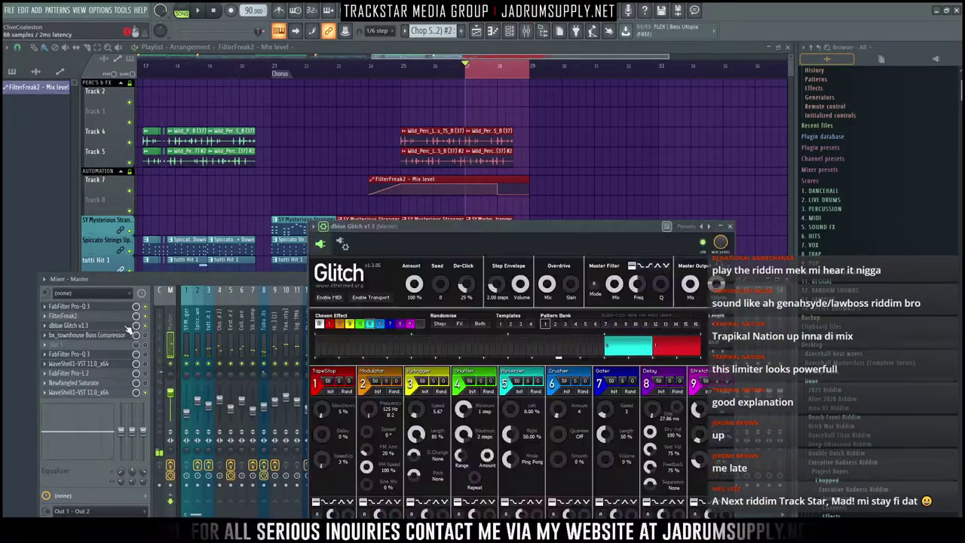
{"action": "left_click", "coordinate": [611, 355]}
{"action": "left_click_drag", "start_coordinate": [580, 246], "coordinate": [577, 230]}
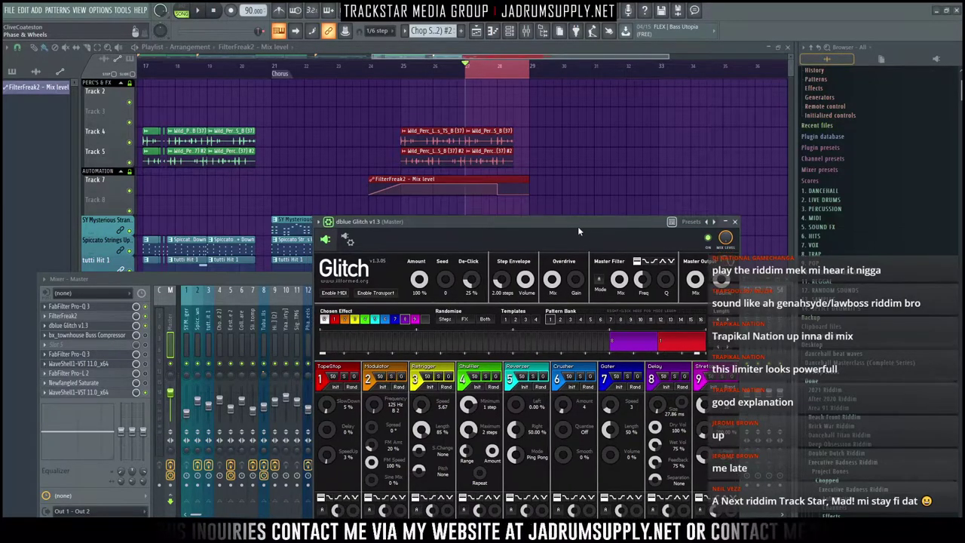
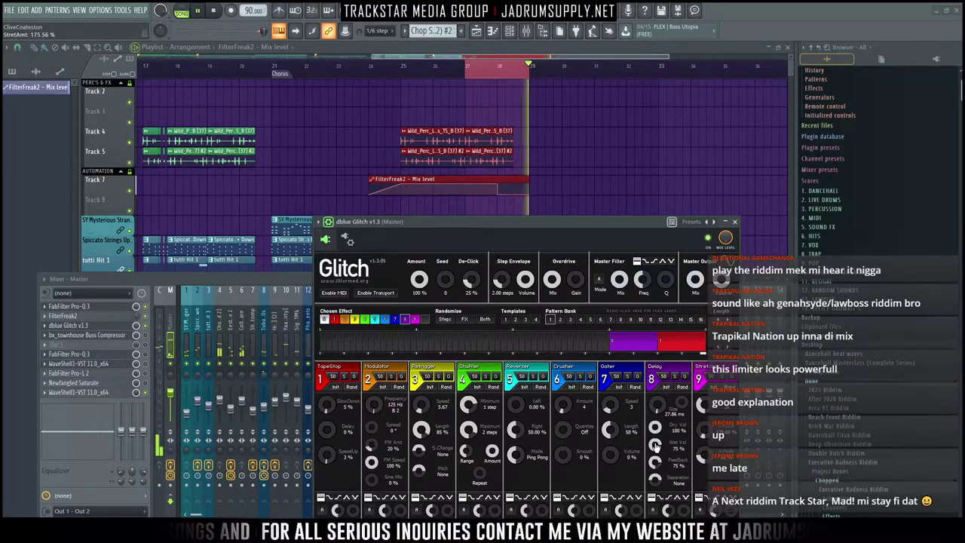
{"action": "mouse_move", "coordinate": [655, 428]}
{"action": "left_mouse_down"}
{"action": "mouse_move", "coordinate": [655, 468]}
{"action": "mouse_move", "coordinate": [655, 438]}
{"action": "left_mouse_up"}
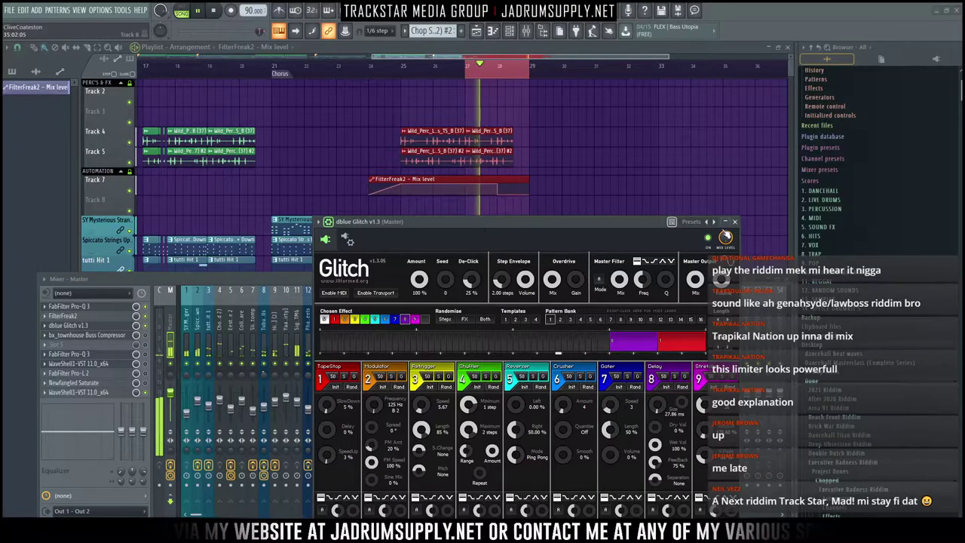
{"action": "left_click", "coordinate": [734, 222]}
{"action": "key", "text": "space"}
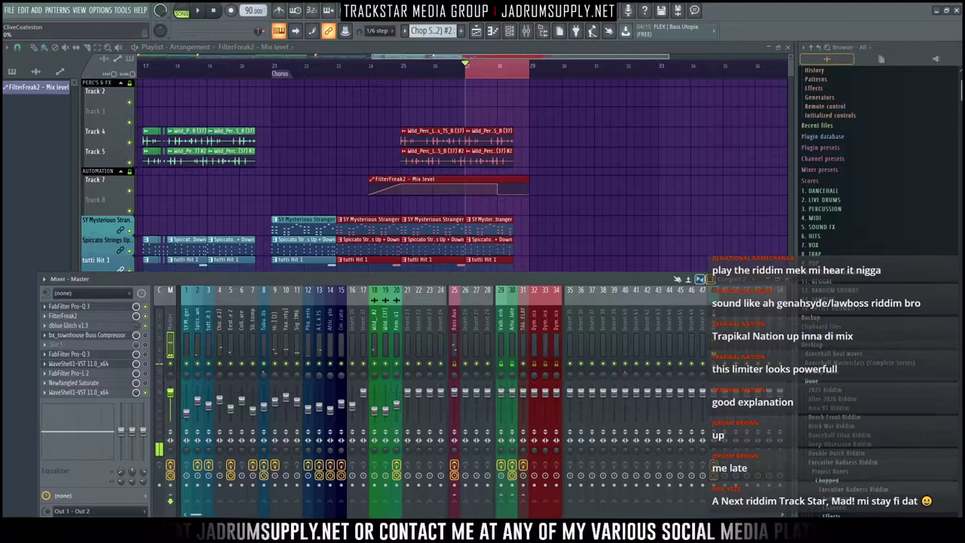
Step: Create a dblue Glitch mix level automation clip on Track 8, raised from bar 28 to bar 29, and extend it slightly past bar 29
{"action": "right_click", "coordinate": [138, 328]}
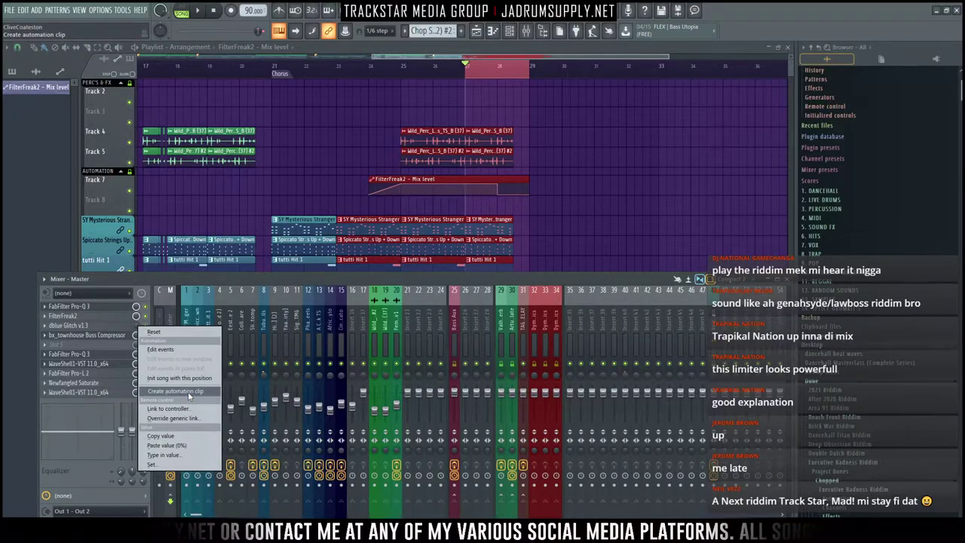
{"action": "left_click", "coordinate": [188, 391]}
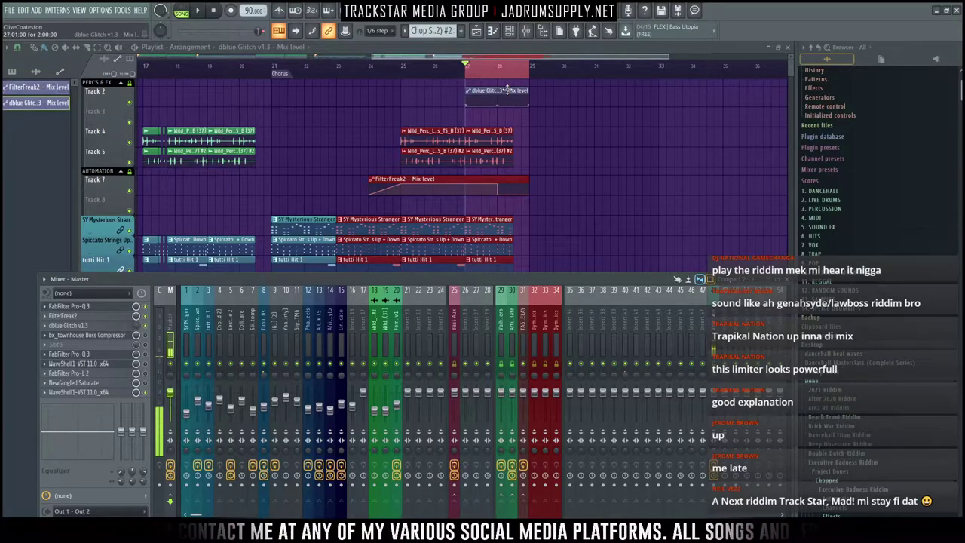
{"action": "left_click_drag", "start_coordinate": [507, 90], "coordinate": [513, 210]}
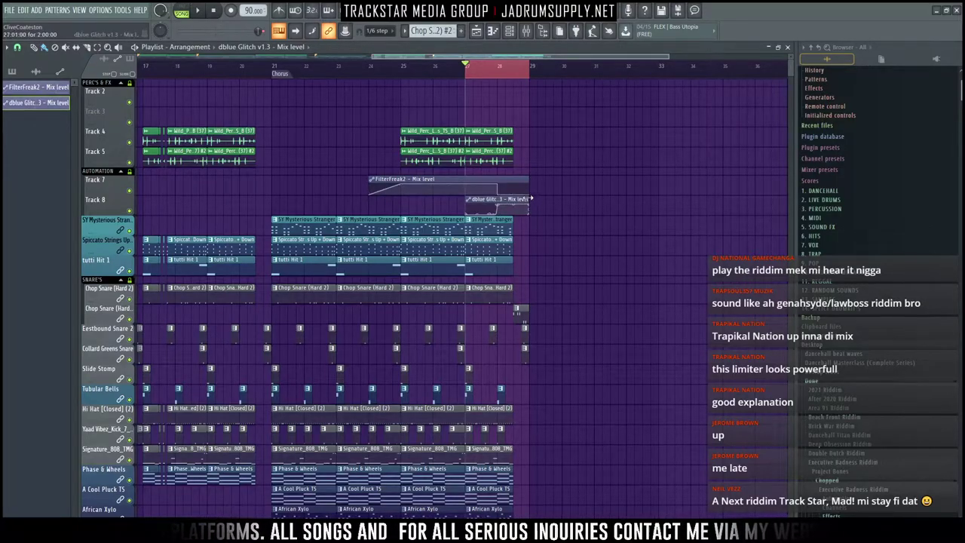
{"action": "left_click_drag", "start_coordinate": [532, 199], "coordinate": [552, 199]}
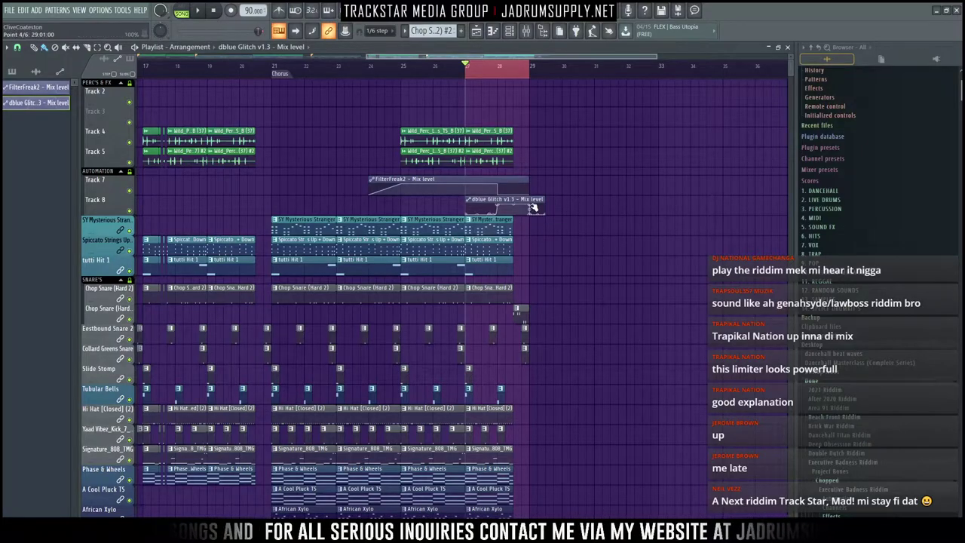
Step: View the Voiceover Chain track's effects in the mixer, and close the mixer
{"action": "left_click", "coordinate": [346, 67]}
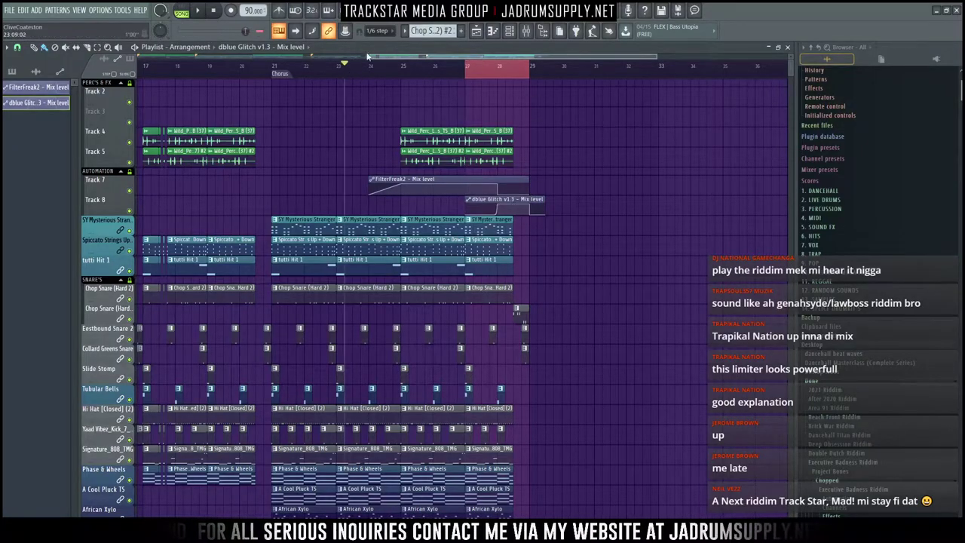
{"action": "left_click", "coordinate": [526, 31]}
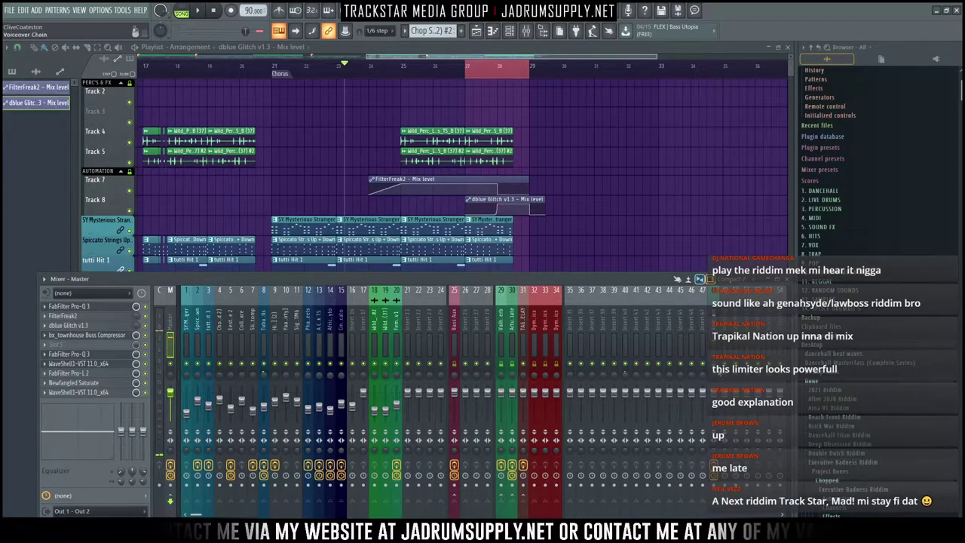
{"action": "left_click", "coordinate": [713, 415]}
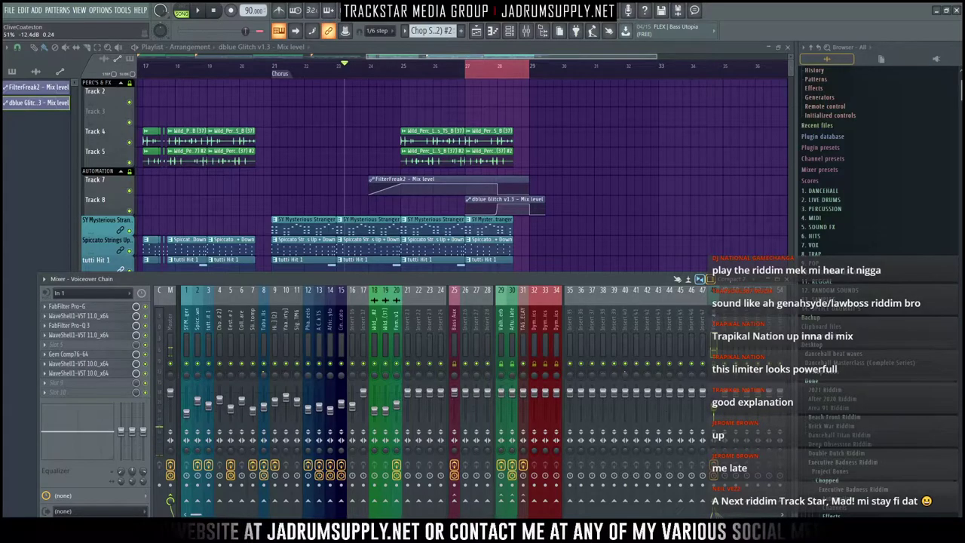
{"action": "key", "text": "F9"}
Step: Smooth the rising ramp of the FilterFreak2 mix level automation between bars 24 and 25, and audition the chorus from bar 21
{"action": "left_click", "coordinate": [379, 74]}
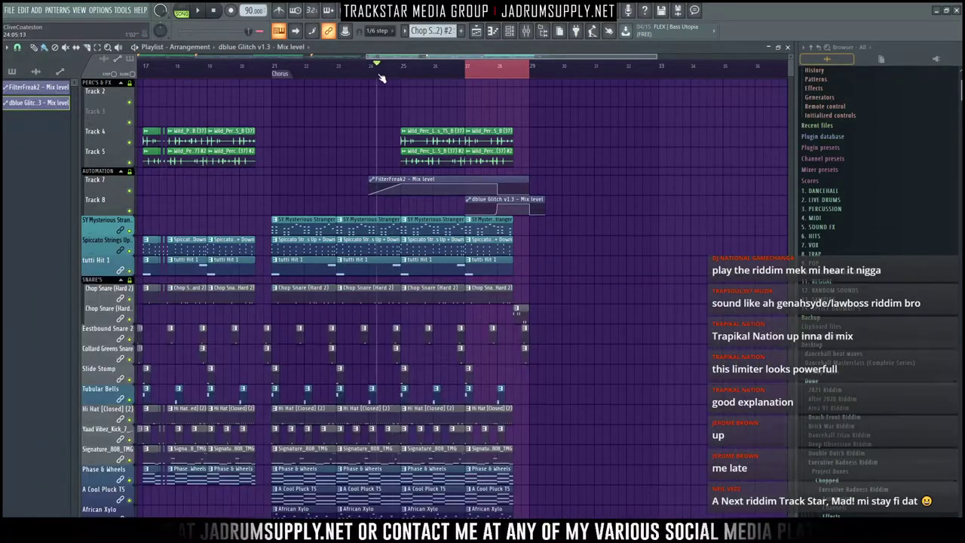
{"action": "left_click", "coordinate": [371, 71]}
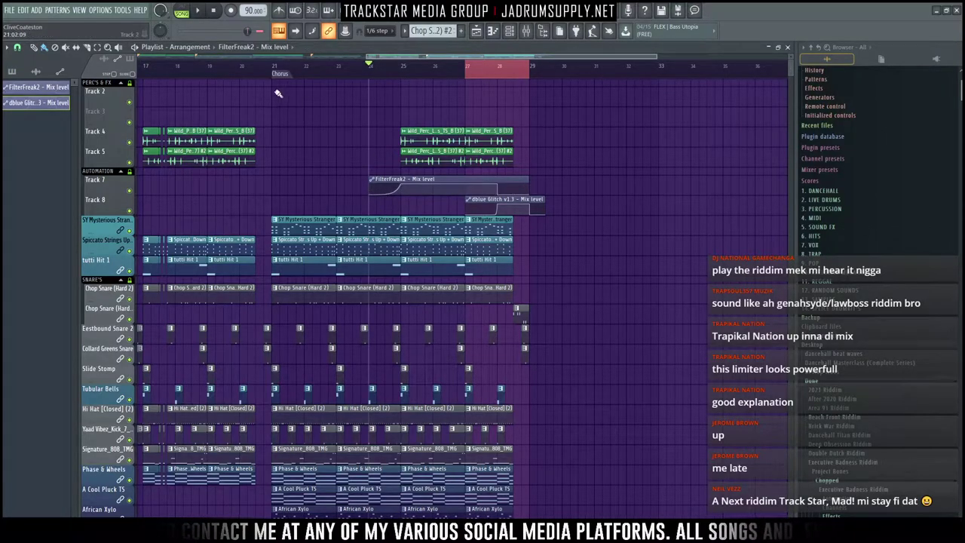
{"action": "left_click", "coordinate": [274, 67]}
{"action": "scroll", "coordinate": [433, 73], "scroll_direction": "down", "scroll_amount": 3}
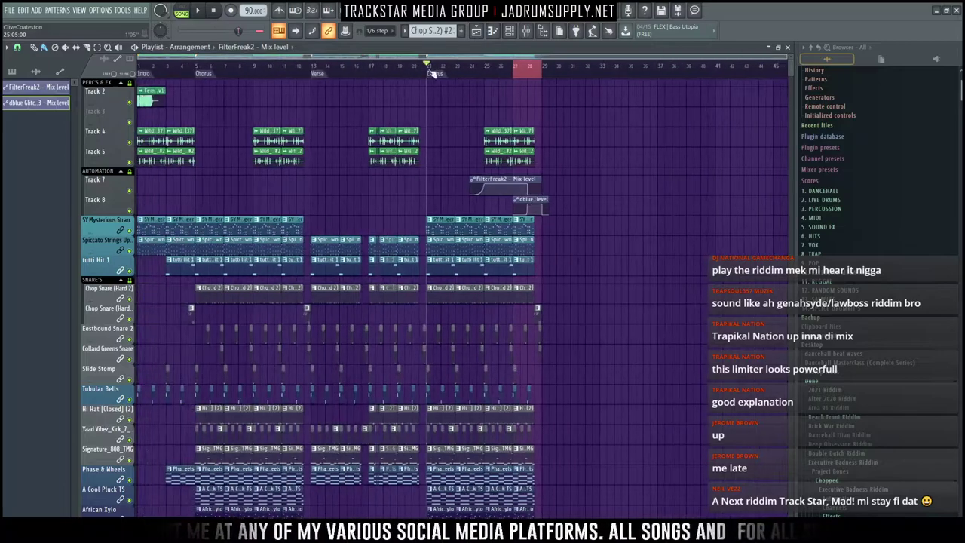
{"action": "key", "text": "space"}
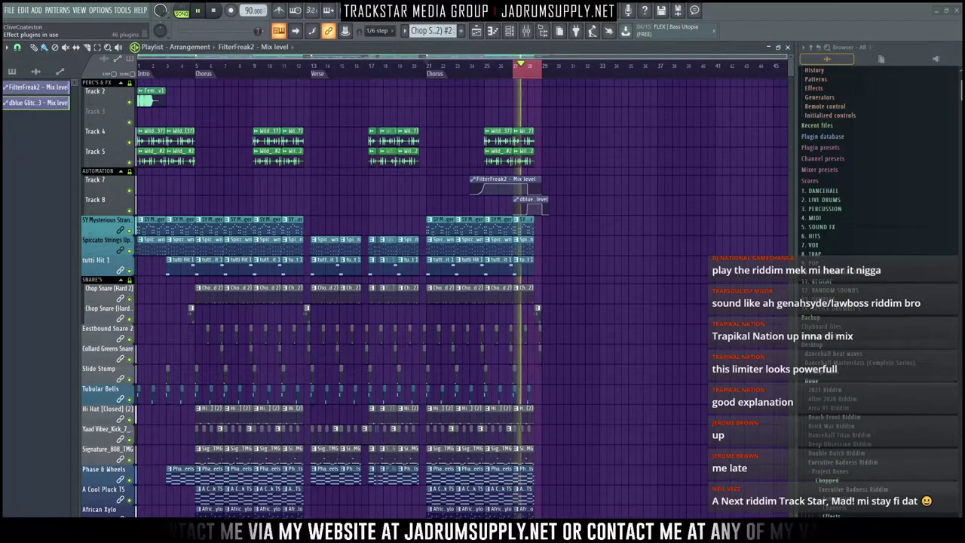
{"action": "key", "text": "space"}
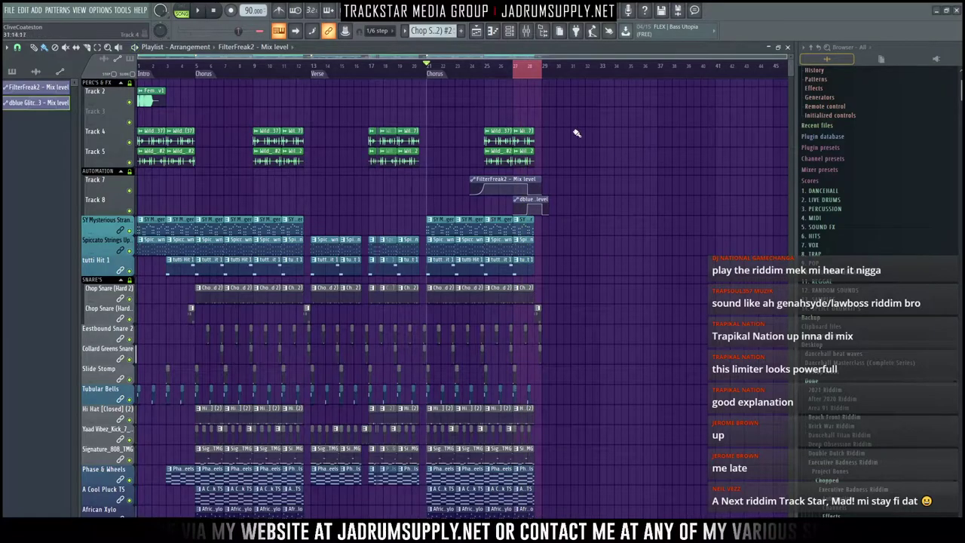
Step: Switch the mixer selection back to the Master channel and close the mixer
{"action": "left_click", "coordinate": [527, 31]}
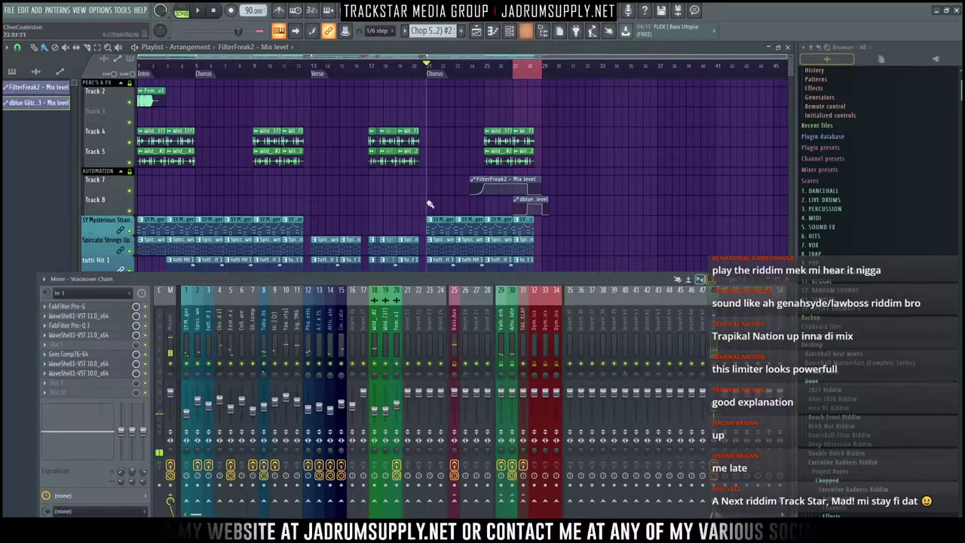
{"action": "left_click", "coordinate": [171, 326]}
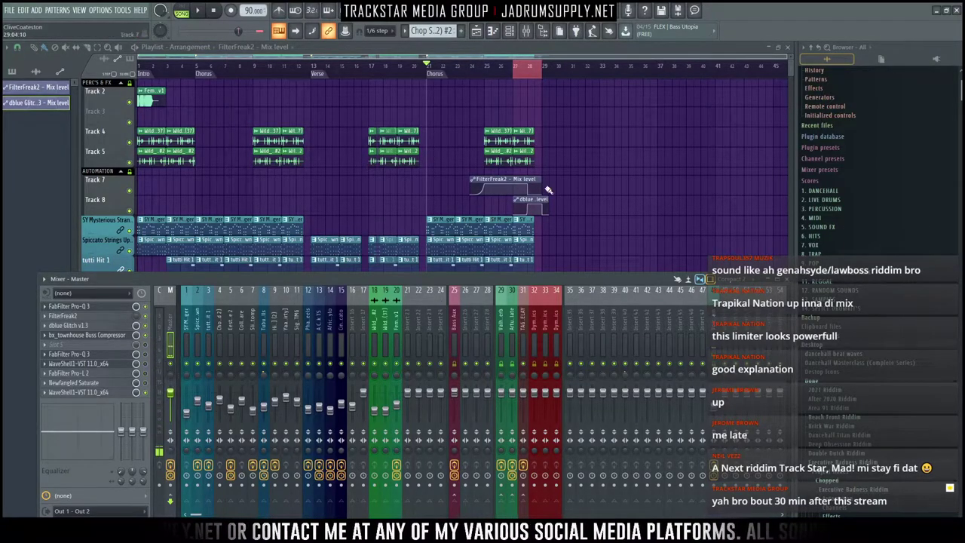
{"action": "key", "text": "F9"}
Step: Duplicate all verse clips from bars 13–20 to a new section starting at bar 29, and deselect them
{"action": "right_click", "coordinate": [608, 166], "text": "ctrl"}
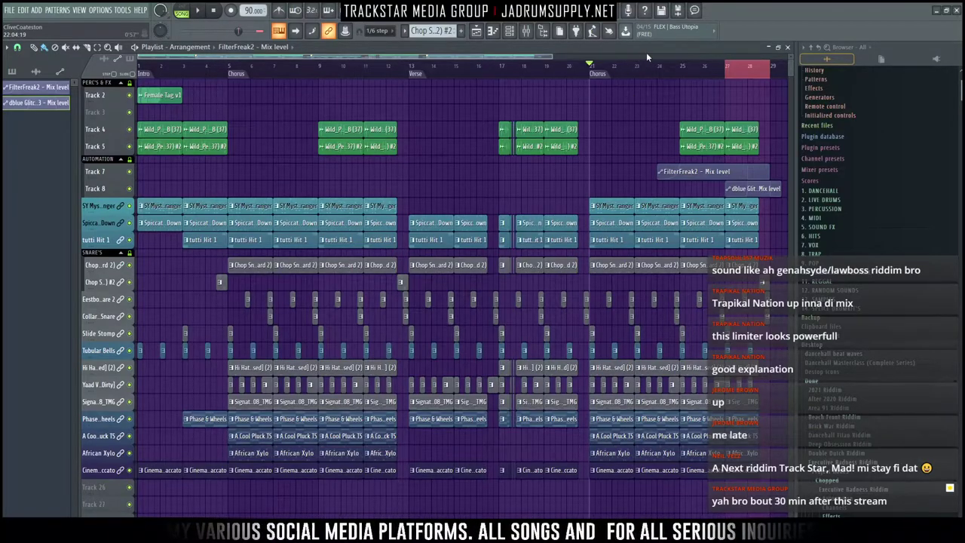
{"action": "scroll", "coordinate": [675, 70], "scroll_direction": "down", "scroll_amount": 1}
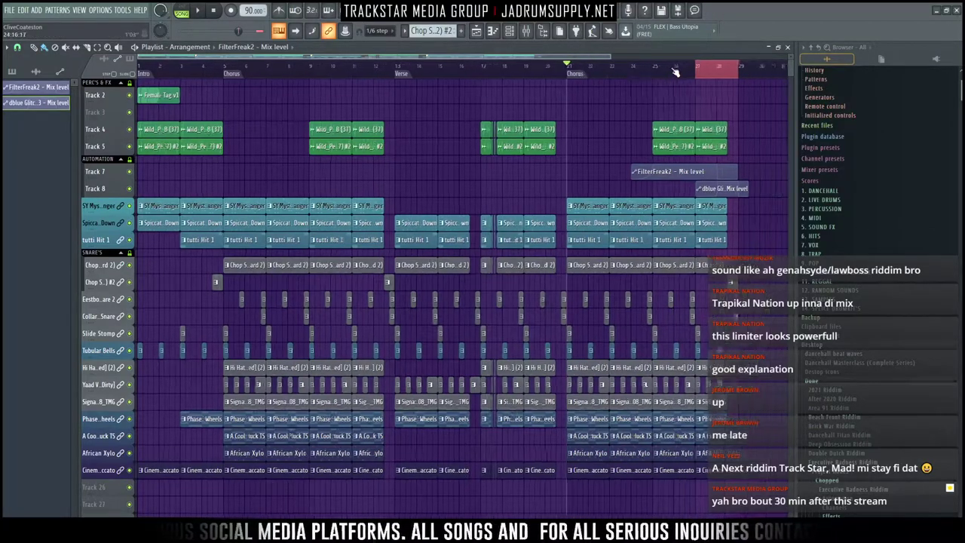
{"action": "scroll", "coordinate": [675, 72], "scroll_direction": "down", "scroll_amount": 1}
{"action": "scroll", "coordinate": [667, 76], "scroll_direction": "down", "scroll_amount": 1}
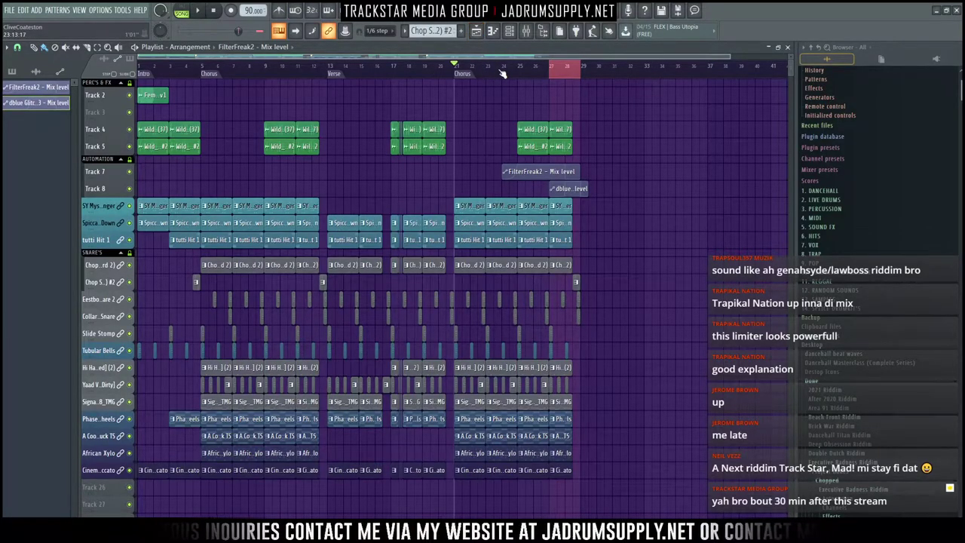
{"action": "scroll", "coordinate": [516, 87], "scroll_direction": "down", "scroll_amount": 1}
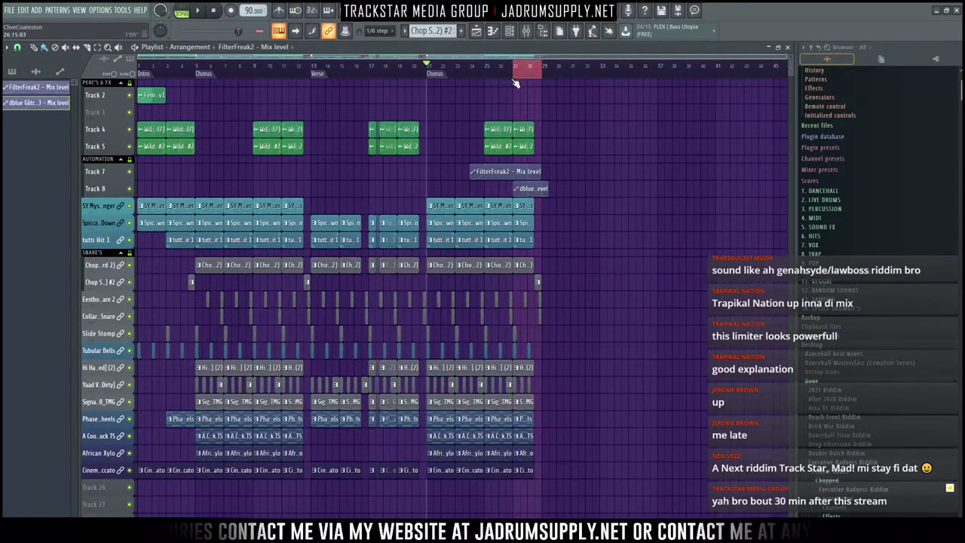
{"action": "double_click", "coordinate": [313, 76]}
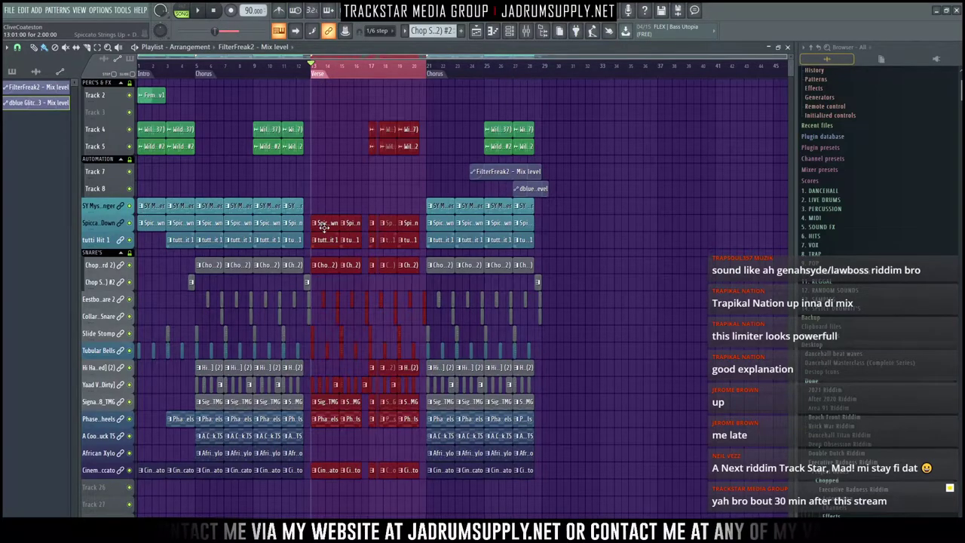
{"action": "left_click_drag", "start_coordinate": [325, 227], "coordinate": [567, 225]}
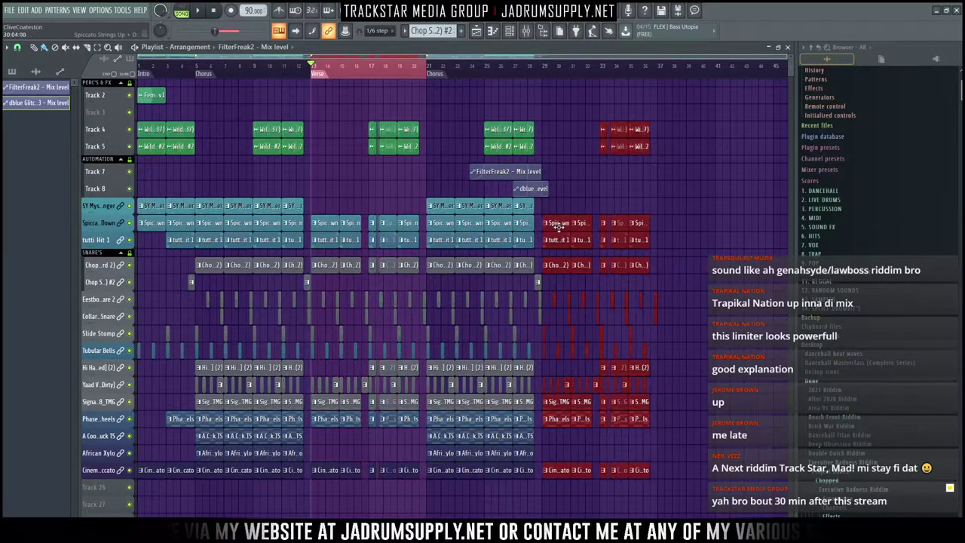
{"action": "left_click", "coordinate": [546, 133]}
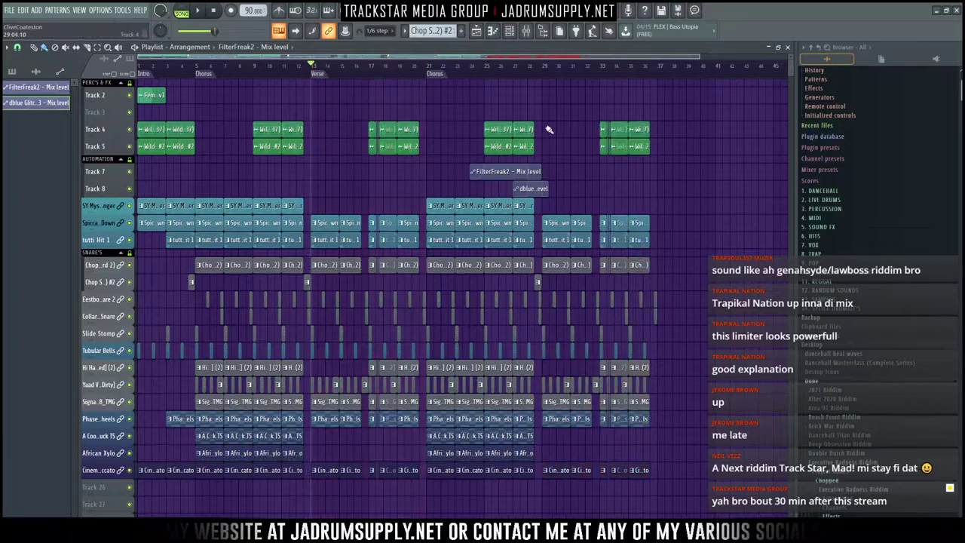
Step: Add a timeline marker named Verse at bar 29
{"action": "right_click", "coordinate": [546, 80]}
{"action": "left_click", "coordinate": [562, 87]}
{"action": "type", "text": "V"}
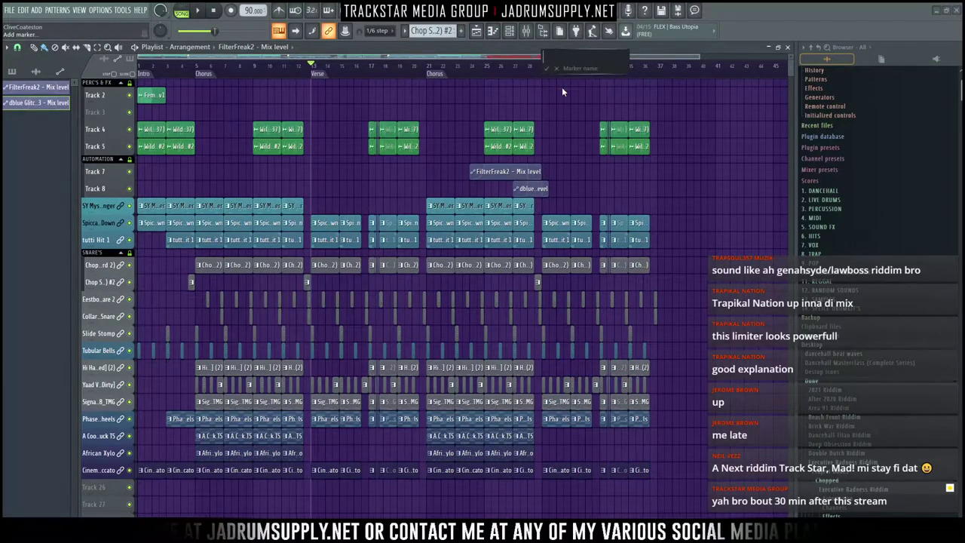
{"action": "type", "text": "erse"}
{"action": "key", "text": "Return"}
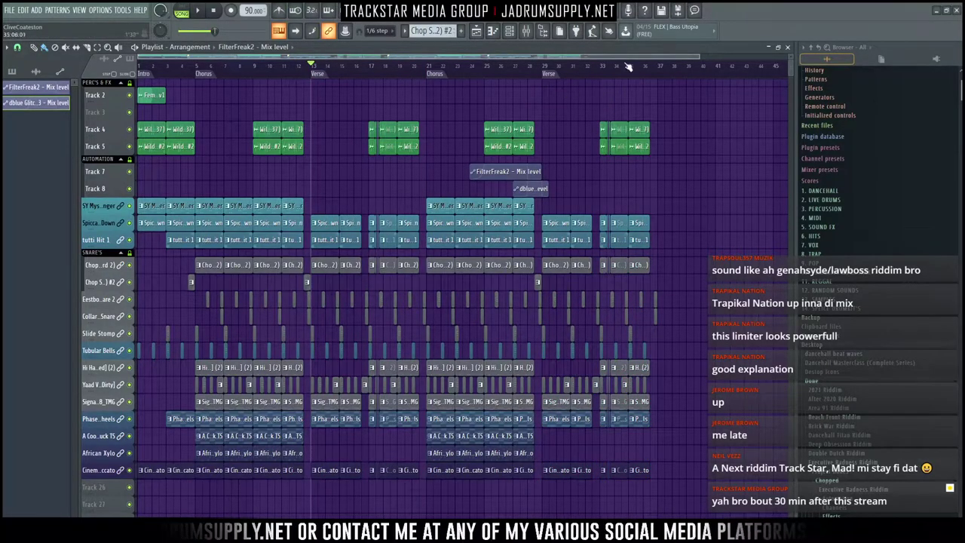
Step: Audition the start of the duplicated verse from bar 29
{"action": "left_click", "coordinate": [546, 69]}
{"action": "scroll", "coordinate": [639, 67], "scroll_direction": "up", "scroll_amount": 5}
{"action": "key", "text": "space"}
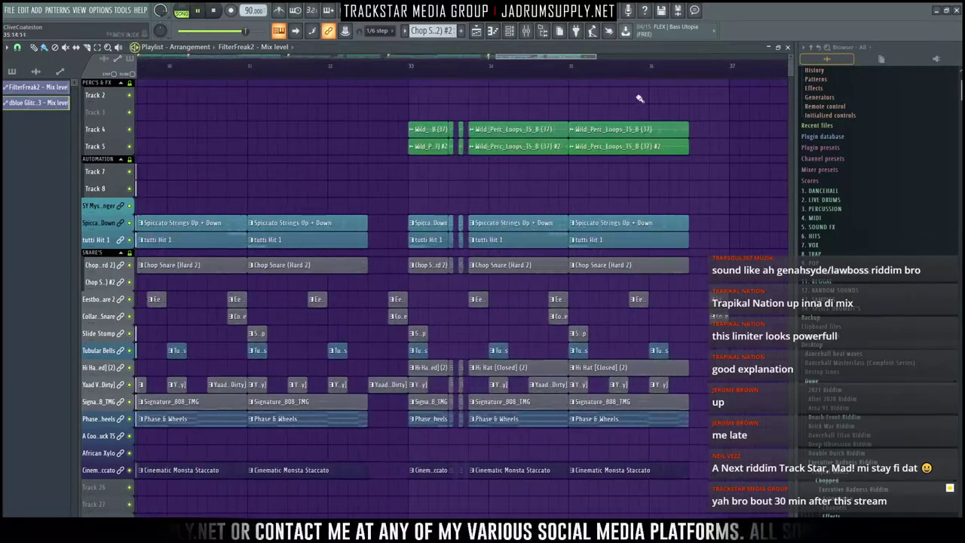
{"action": "key", "text": "space"}
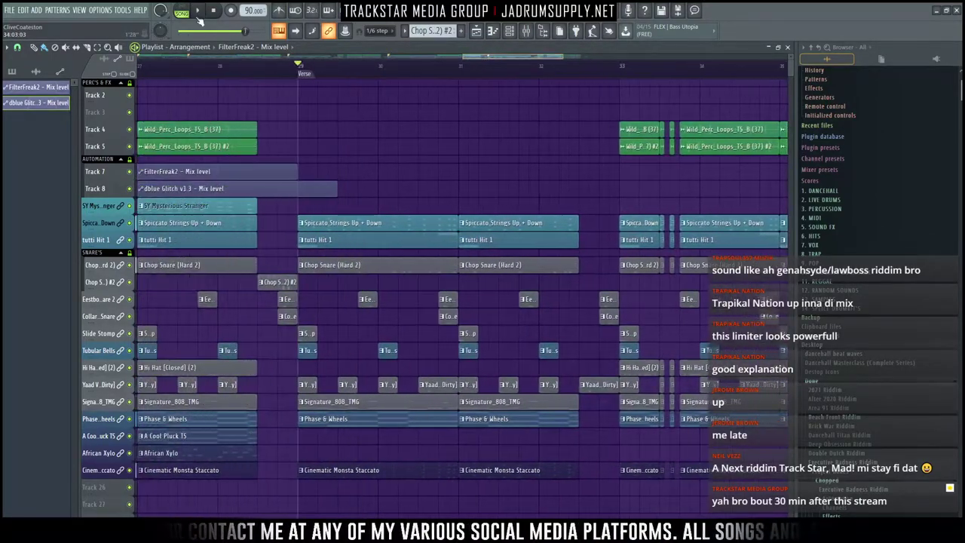
Step: Run the macro that switches smart disable for all plugins
{"action": "left_click", "coordinate": [123, 10]}
{"action": "mouse_move", "coordinate": [151, 44]}
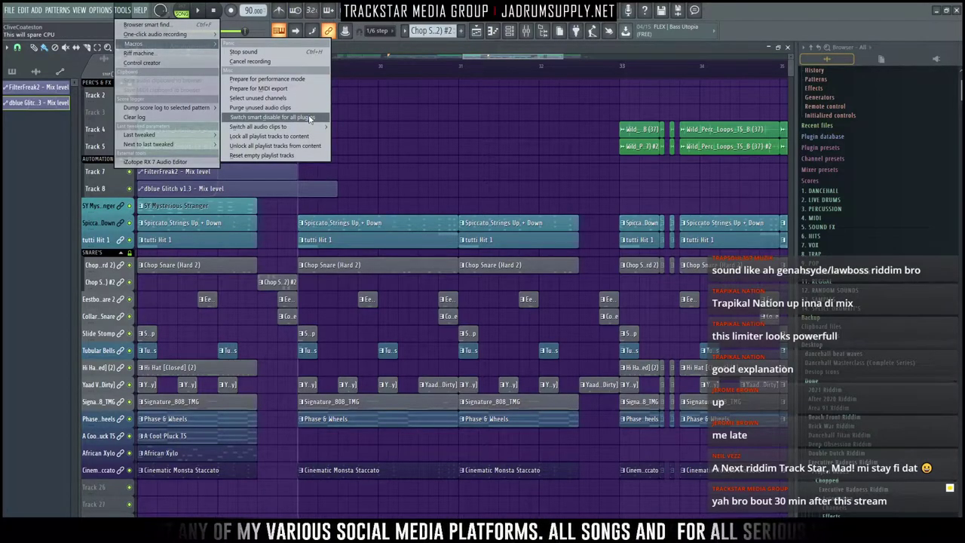
{"action": "left_click", "coordinate": [309, 118]}
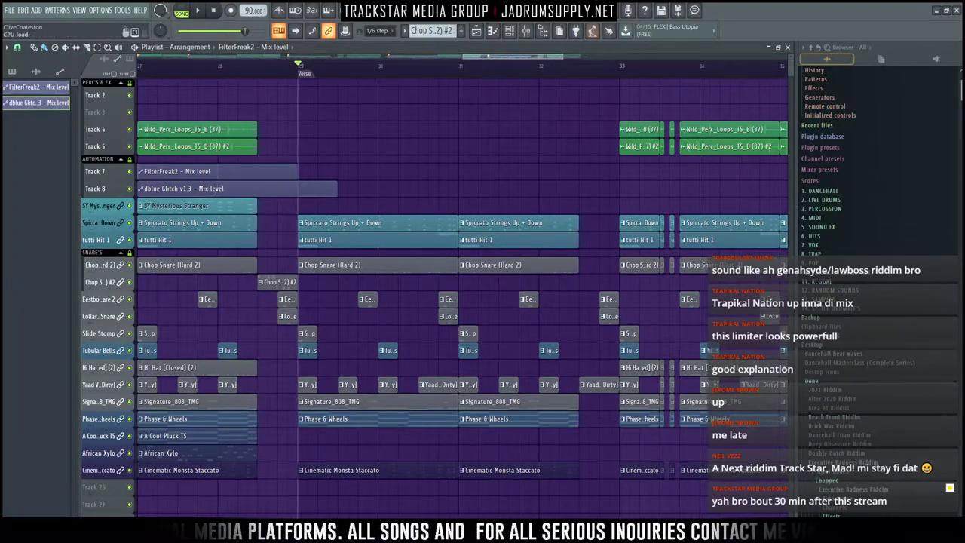
Step: Play the second verse, and replay the transition into it from the middle of bar 28
{"action": "key", "text": "space"}
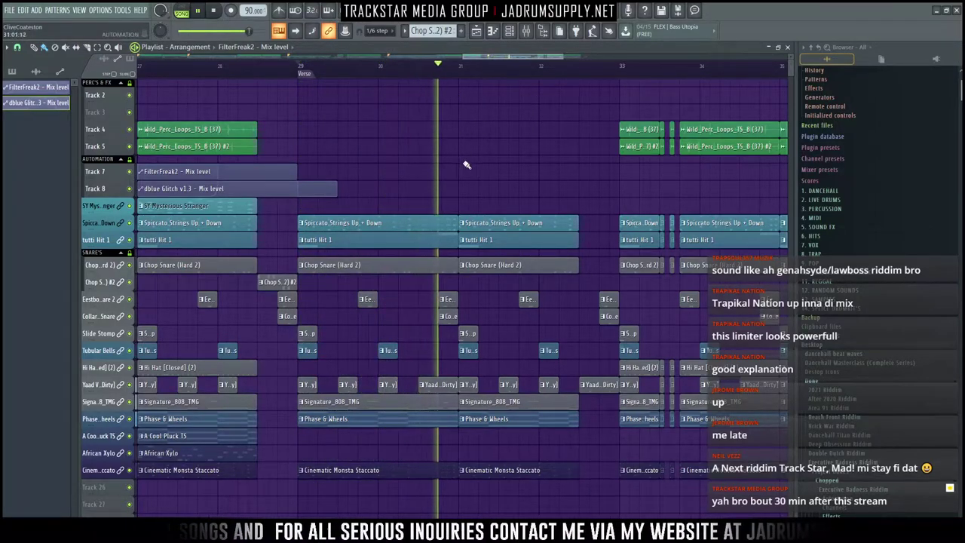
{"action": "key", "text": "space"}
{"action": "left_click_drag", "start_coordinate": [260, 69], "coordinate": [248, 68]}
{"action": "key", "text": "space"}
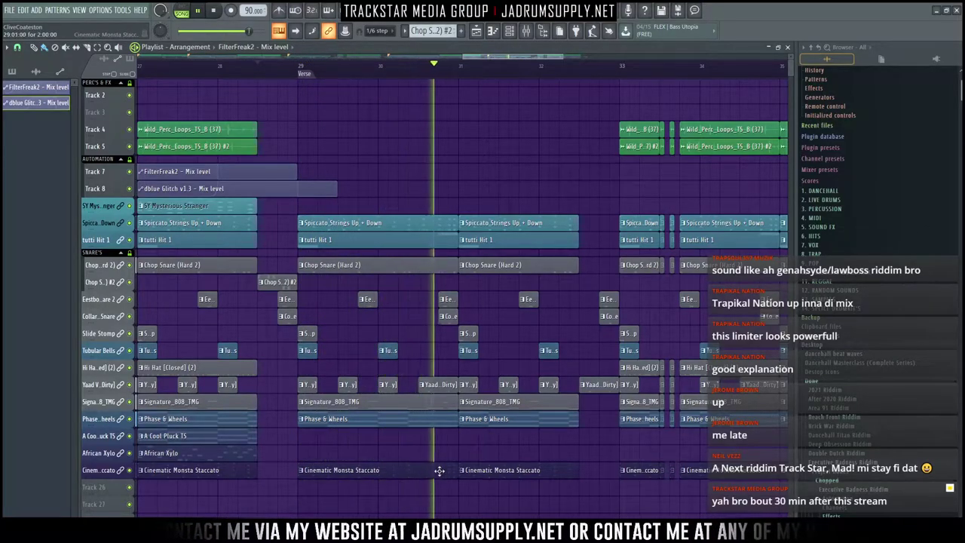
{"action": "key", "text": "space"}
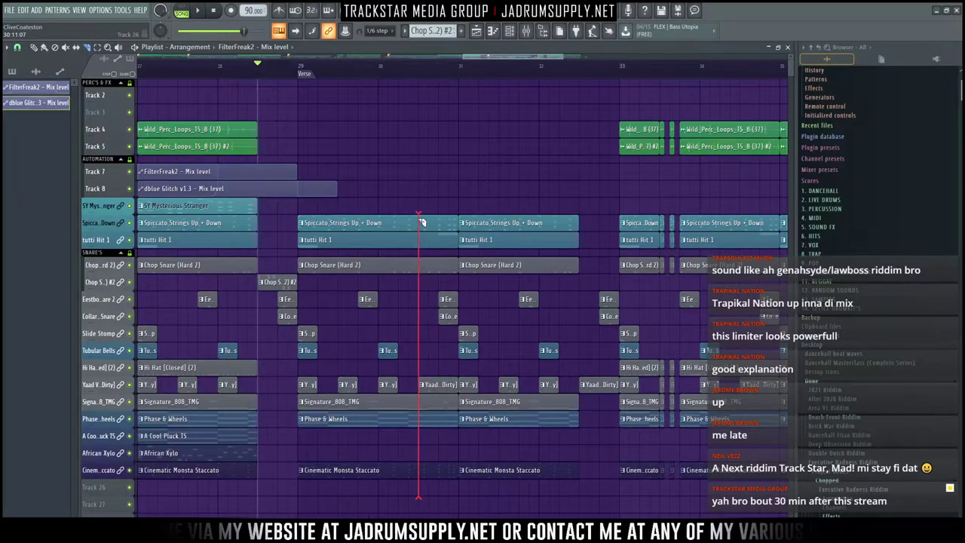
Step: Cut the verse clips midway through bar 30, and remove the pieces up to bar 31 plus the kick and Eastbound Snare clips there
{"action": "left_click_drag", "start_coordinate": [421, 221], "coordinate": [419, 214]}
{"action": "left_click_drag", "start_coordinate": [446, 360], "coordinate": [443, 395]}
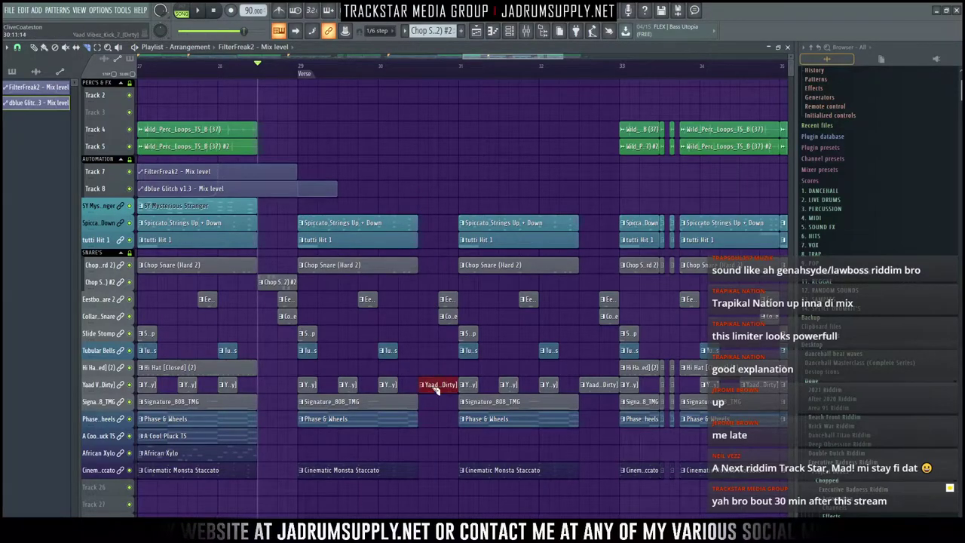
{"action": "key", "text": "Delete"}
{"action": "key", "text": "space"}
{"action": "left_click", "coordinate": [451, 303]}
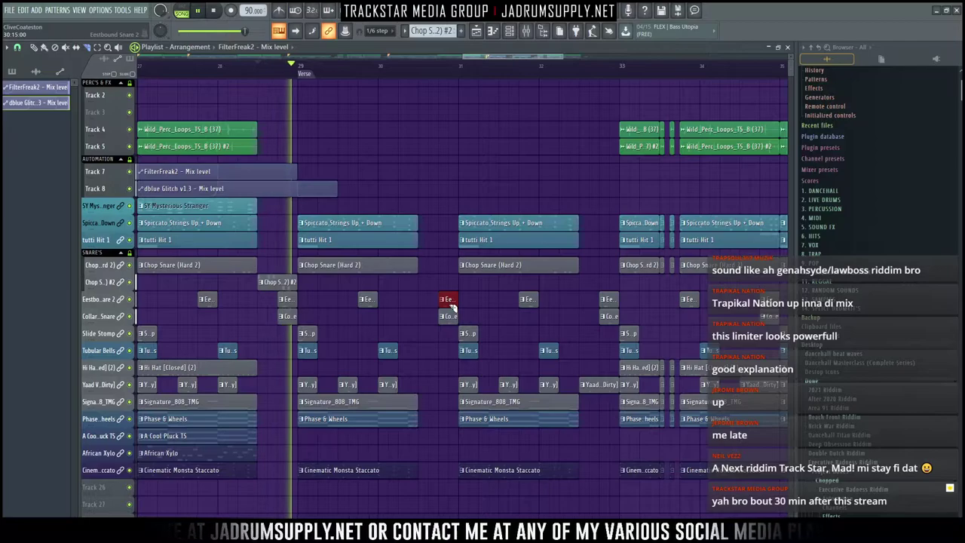
{"action": "key", "text": "Delete"}
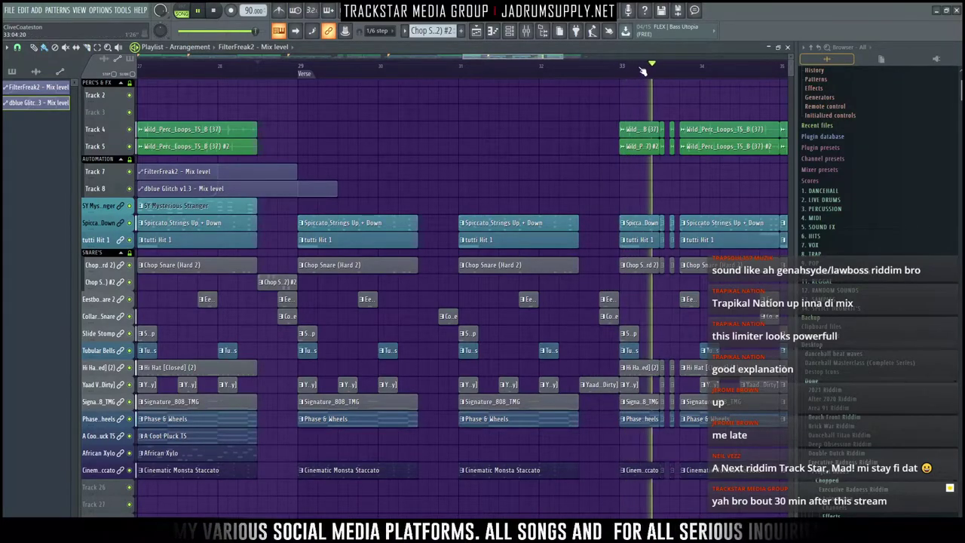
Step: Audition the second half of the new verse from bar 33
{"action": "scroll", "coordinate": [649, 70], "scroll_direction": "down", "scroll_amount": 3}
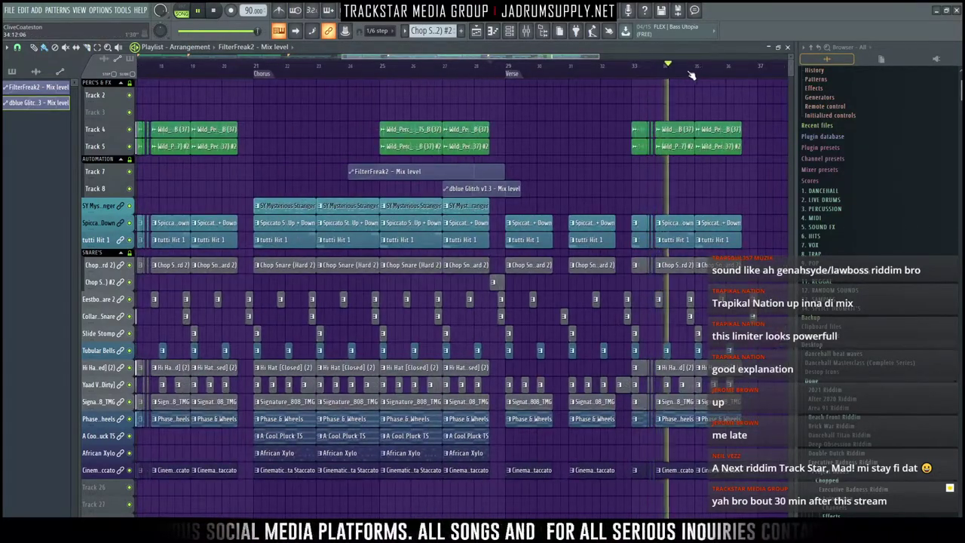
{"action": "scroll", "coordinate": [664, 67], "scroll_direction": "up", "scroll_amount": 5}
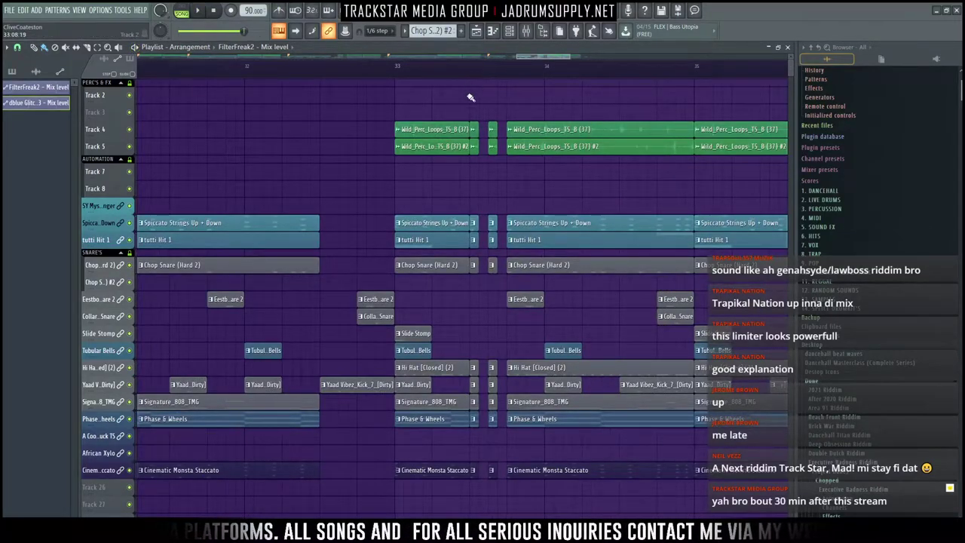
{"action": "scroll", "coordinate": [489, 69], "scroll_direction": "down", "scroll_amount": 2}
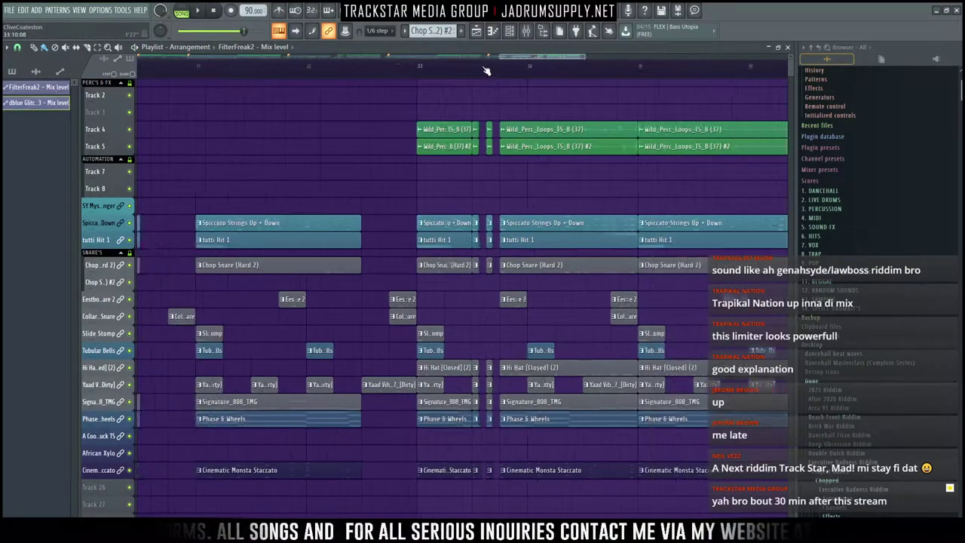
{"action": "left_click", "coordinate": [427, 68]}
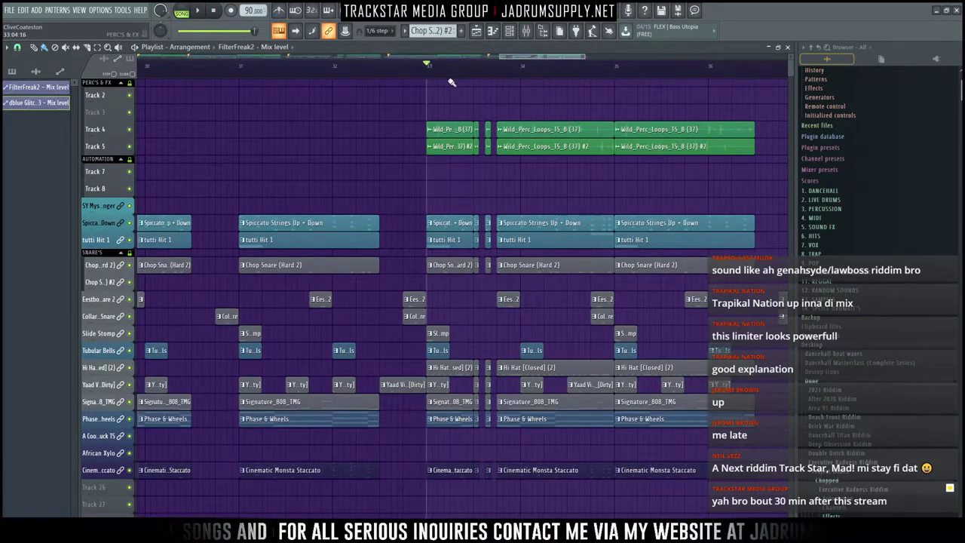
{"action": "key", "text": "space"}
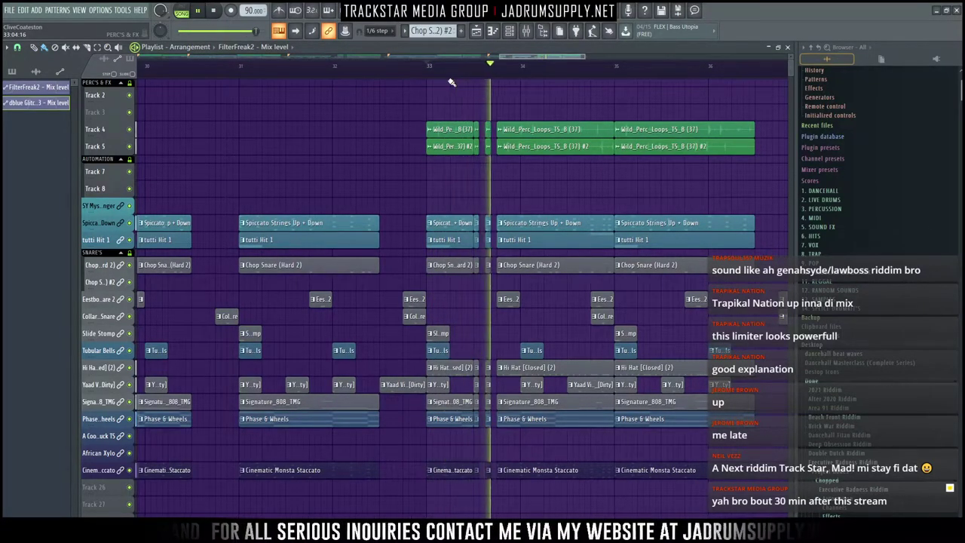
{"action": "key", "text": "space"}
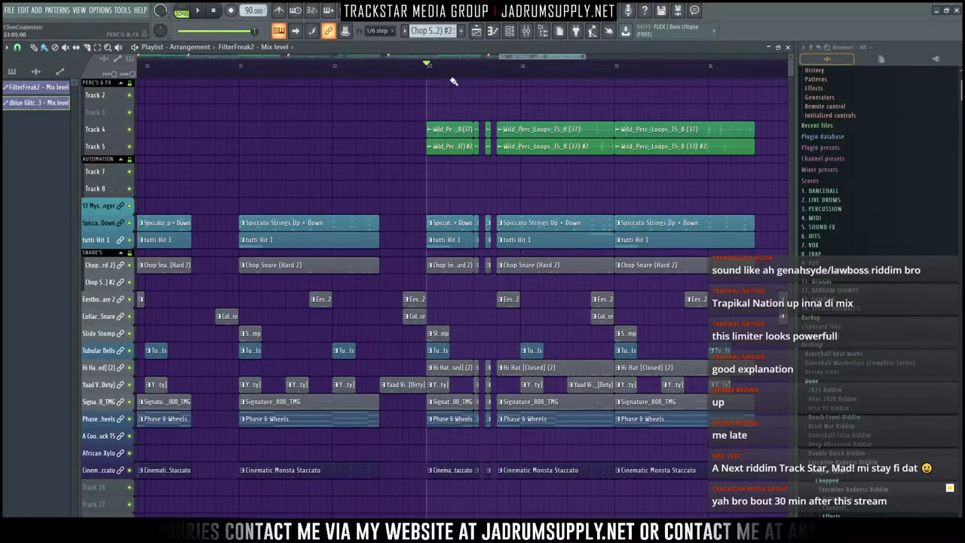
{"action": "key", "text": "space"}
{"action": "left_click_drag", "start_coordinate": [530, 55], "coordinate": [552, 60]}
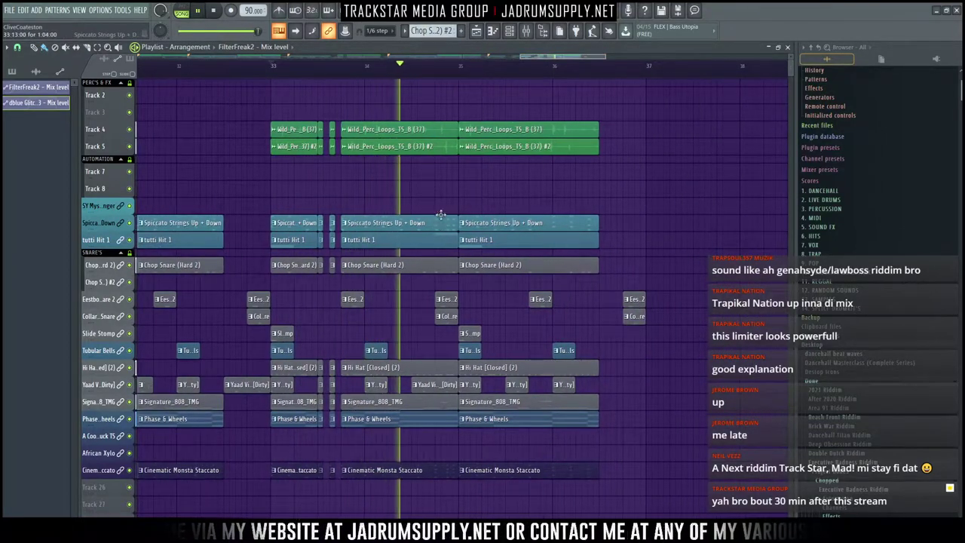
{"action": "key", "text": "space"}
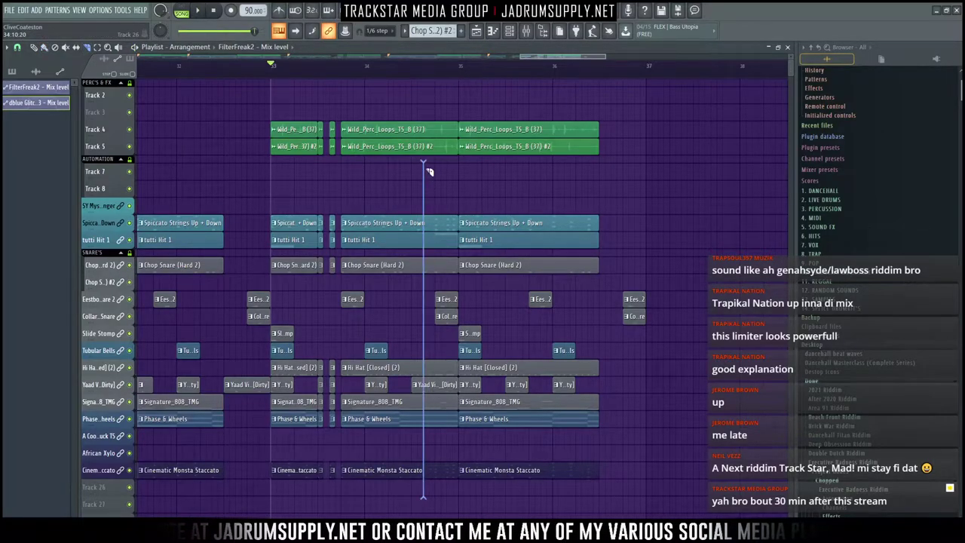
Step: Slice the loop and pattern clips in bar 34 at steps 9 and 13, and trim the middle slices to one step
{"action": "left_click_drag", "start_coordinate": [414, 91], "coordinate": [440, 80]}
{"action": "scroll", "coordinate": [452, 179], "scroll_direction": "up", "scroll_amount": 1}
{"action": "scroll", "coordinate": [459, 157], "scroll_direction": "up", "scroll_amount": 1}
{"action": "scroll", "coordinate": [448, 154], "scroll_direction": "down", "scroll_amount": 4}
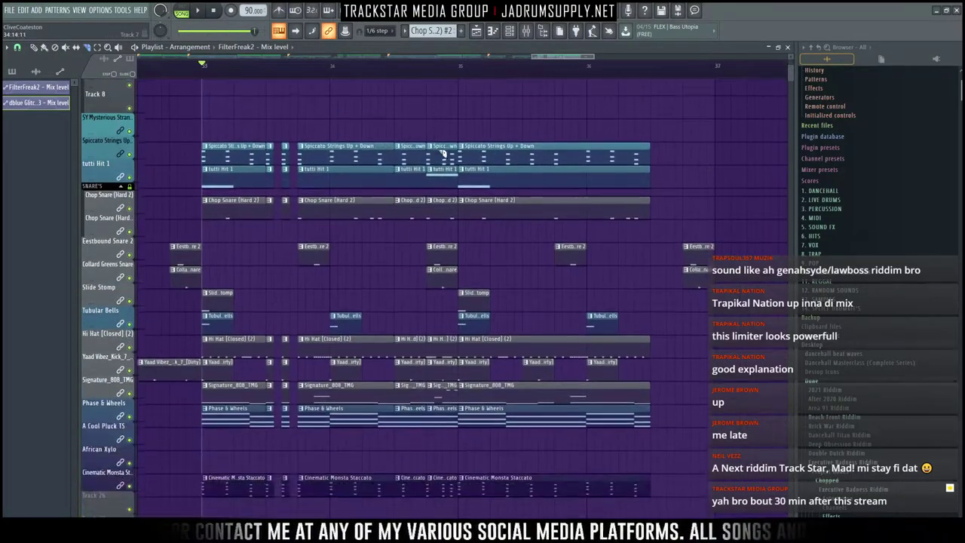
{"action": "scroll", "coordinate": [443, 154], "scroll_direction": "up", "scroll_amount": 1}
{"action": "scroll", "coordinate": [443, 153], "scroll_direction": "down", "scroll_amount": 1}
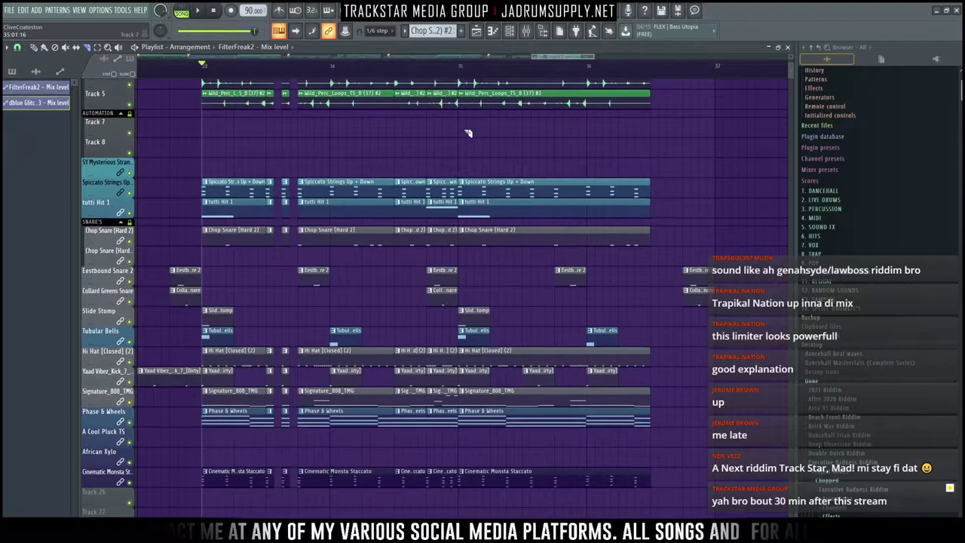
{"action": "scroll", "coordinate": [467, 133], "scroll_direction": "up", "scroll_amount": 2}
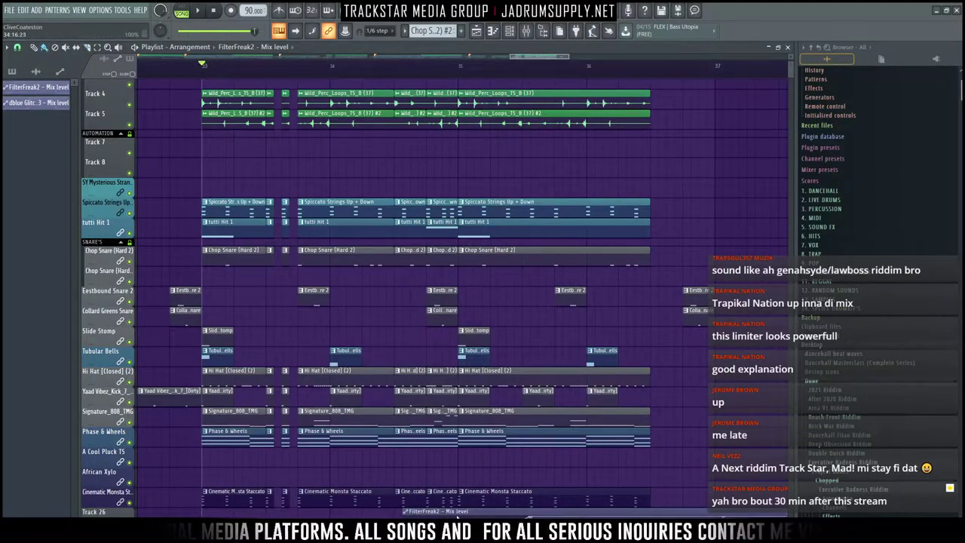
{"action": "left_click_drag", "start_coordinate": [411, 494], "coordinate": [409, 123]}
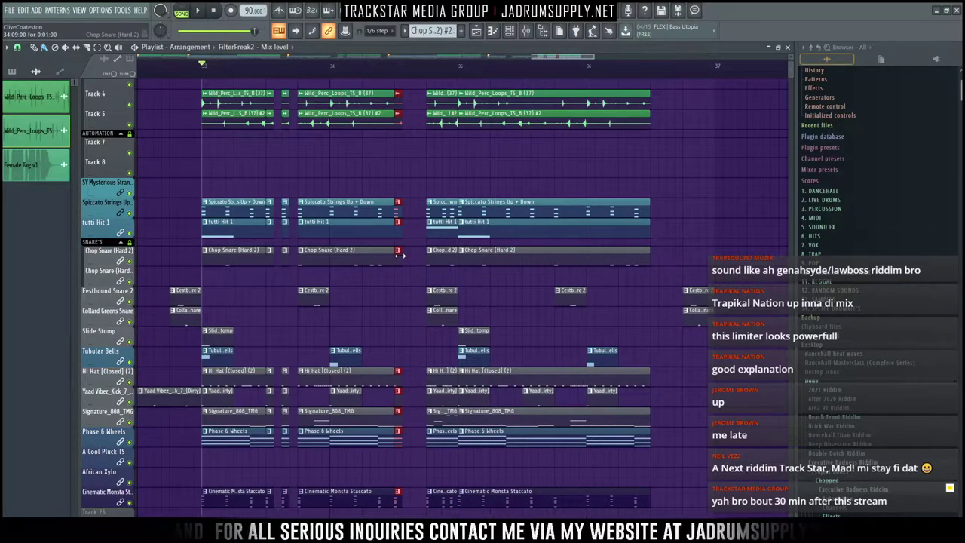
Step: Delete unneeded tutti Hit 1, Chop Snare and kick pieces in bars 33–34, and copy the remaining one-step slices to step 11 of bar 34
{"action": "right_click", "coordinate": [316, 228]}
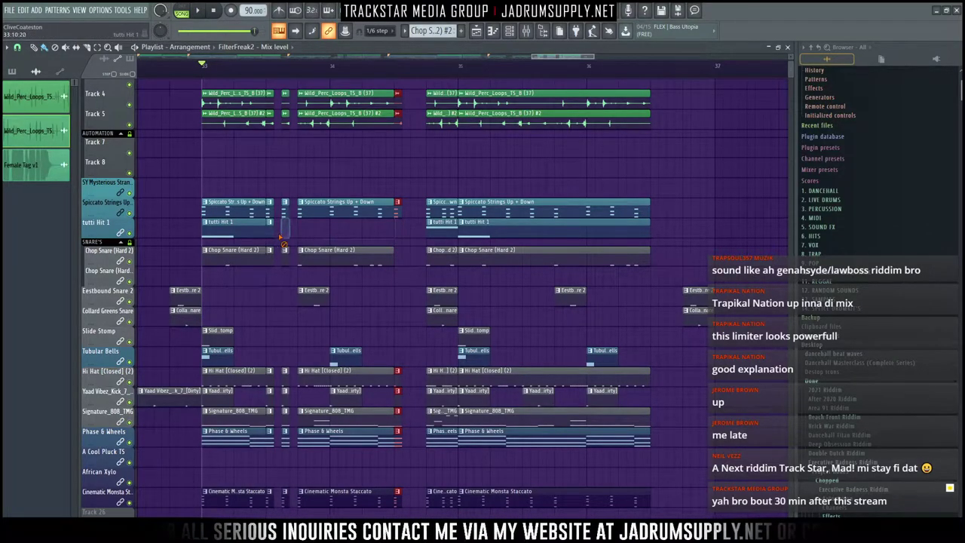
{"action": "scroll", "coordinate": [435, 257], "scroll_direction": "down", "scroll_amount": 1}
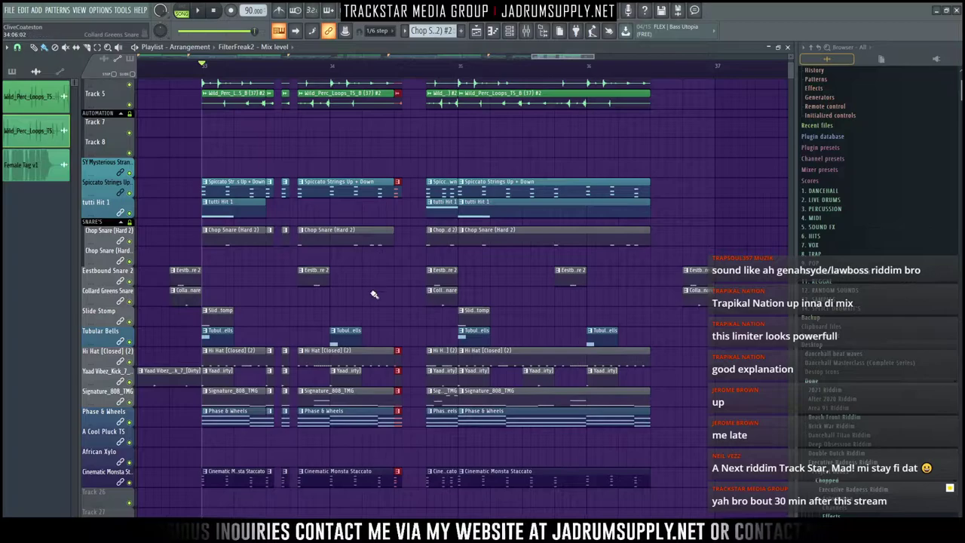
{"action": "scroll", "coordinate": [388, 287], "scroll_direction": "down", "scroll_amount": 1}
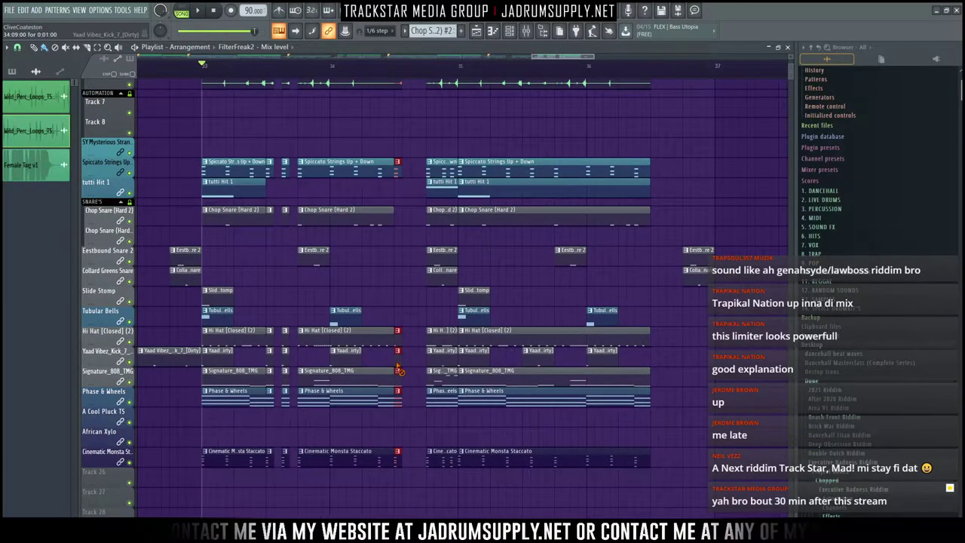
{"action": "left_click_drag", "start_coordinate": [402, 383], "coordinate": [414, 381]}
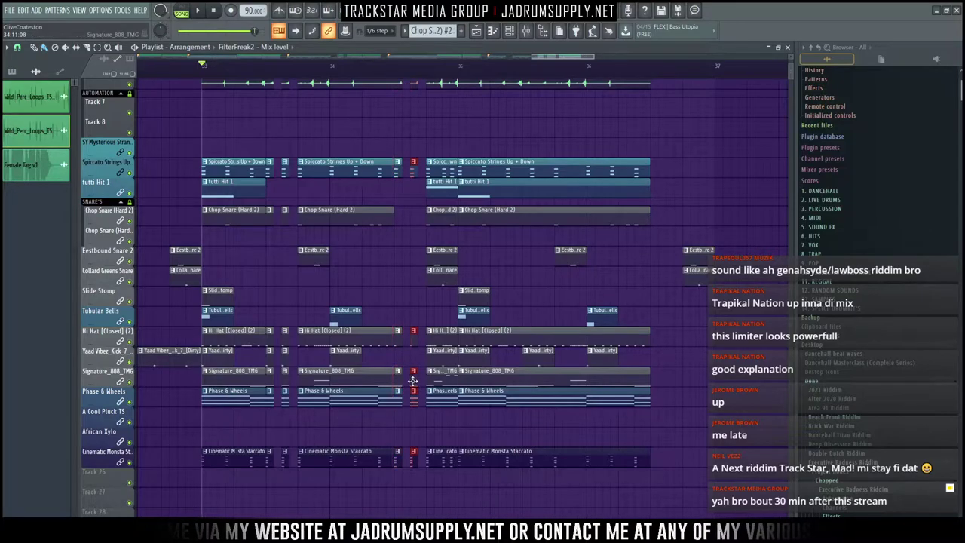
Step: Audition the verse from bar 33 to check the one-step slices at steps 9 and 11 of bar 34
{"action": "key", "text": "space"}
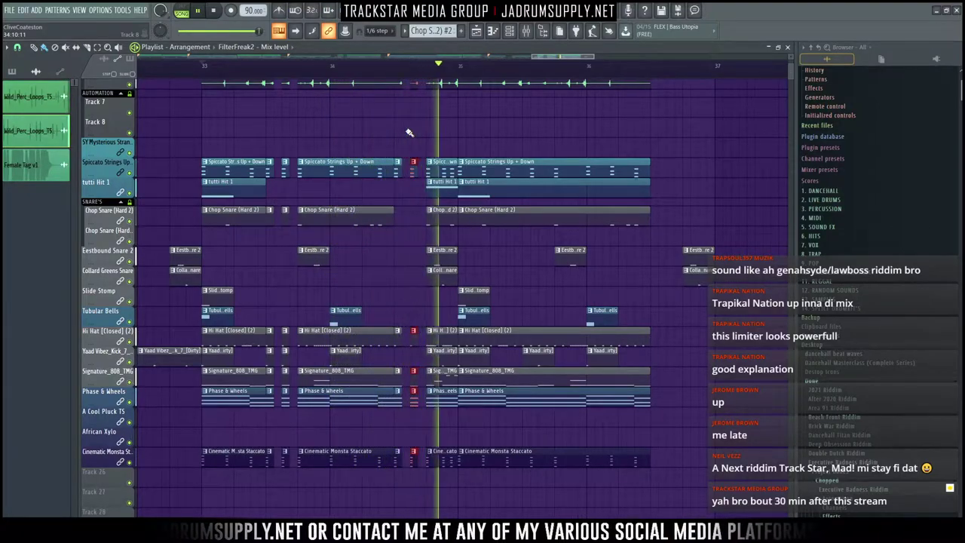
{"action": "key", "text": "space"}
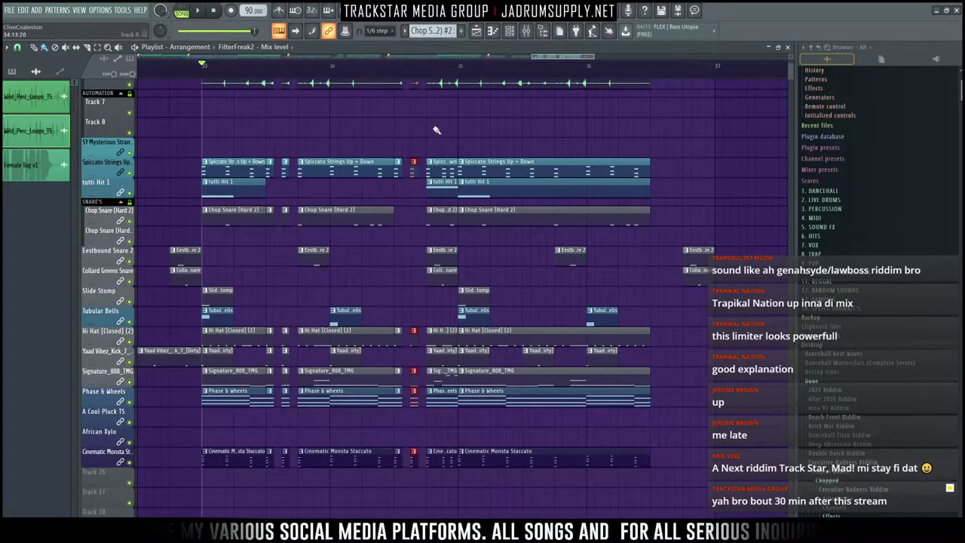
{"action": "scroll", "coordinate": [392, 193], "scroll_direction": "down", "scroll_amount": 1}
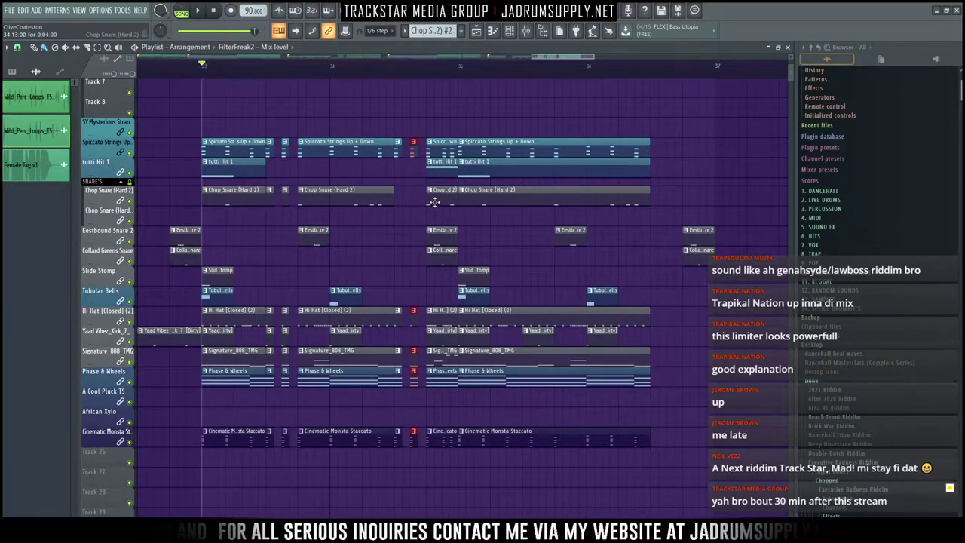
{"action": "key", "text": "space"}
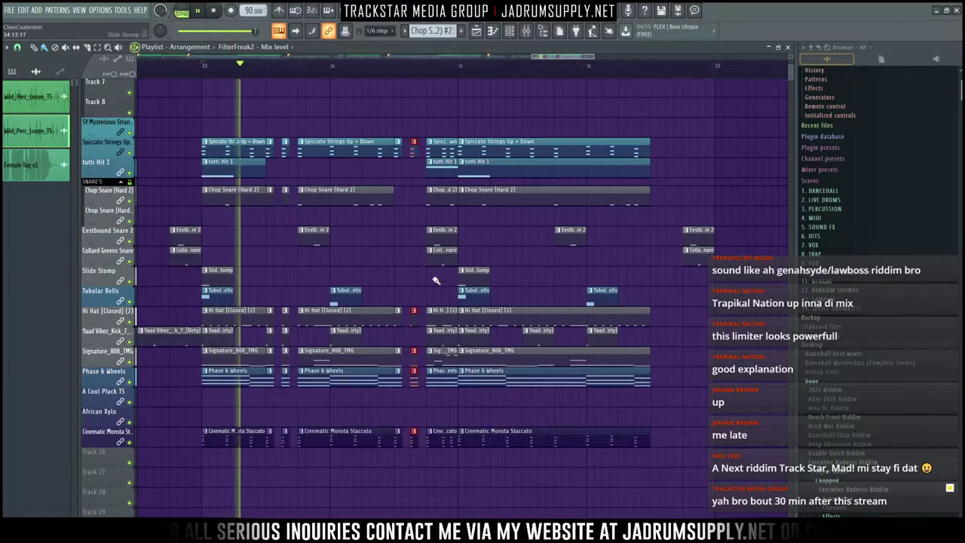
{"action": "key", "text": "space"}
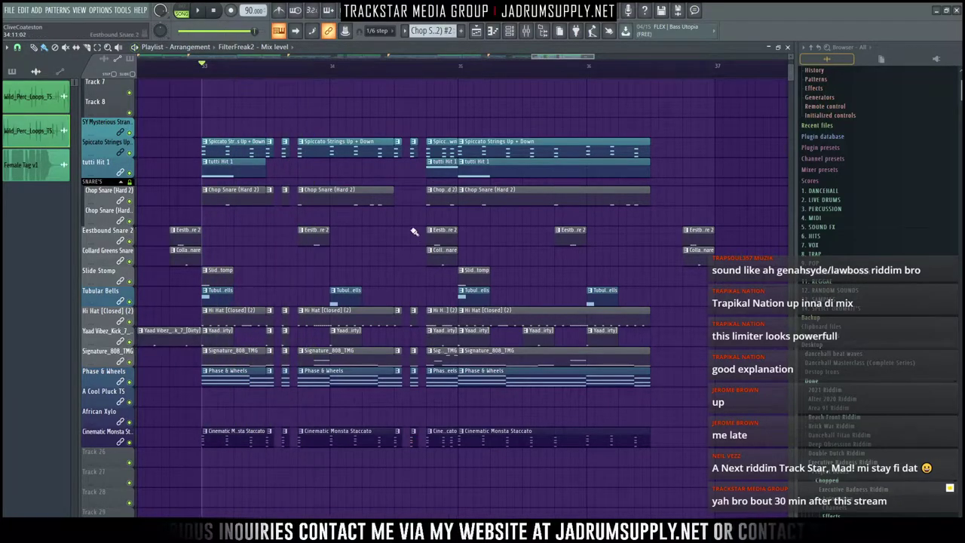
Step: Add one-step kick pieces under the slices at steps 9 and 11 of bar 34 and play back from bar 33
{"action": "scroll", "coordinate": [416, 257], "scroll_direction": "up", "scroll_amount": 4}
{"action": "scroll", "coordinate": [417, 229], "scroll_direction": "down", "scroll_amount": 5}
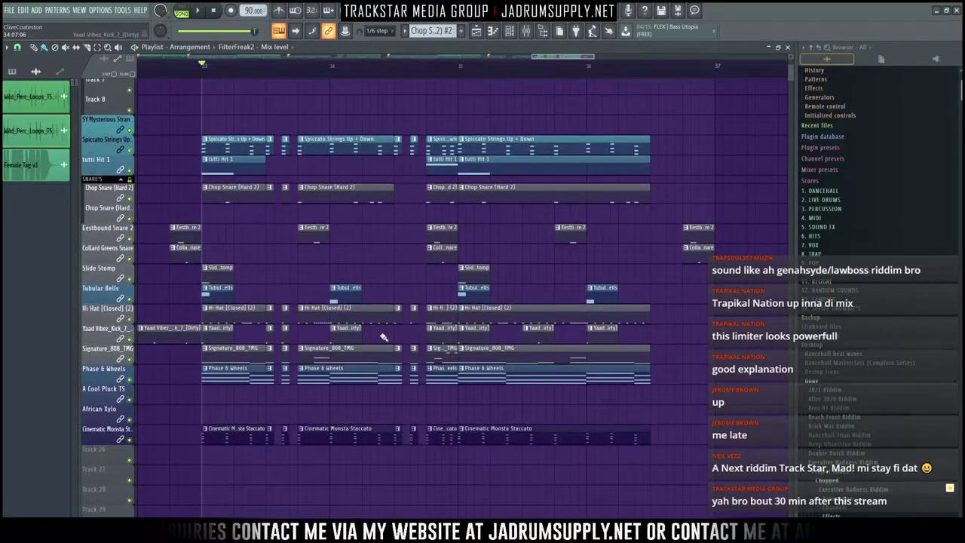
{"action": "left_click_drag", "start_coordinate": [349, 329], "coordinate": [405, 338]}
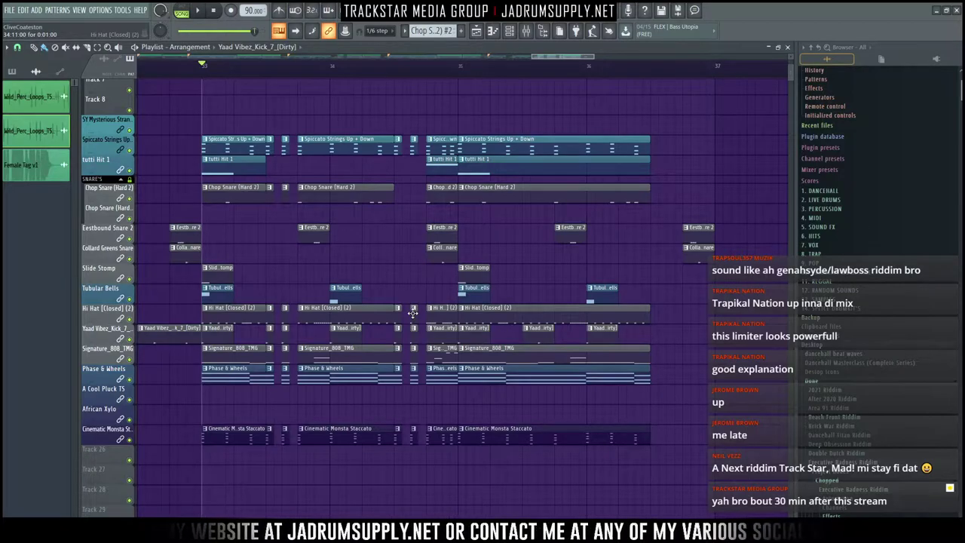
{"action": "key", "text": "space"}
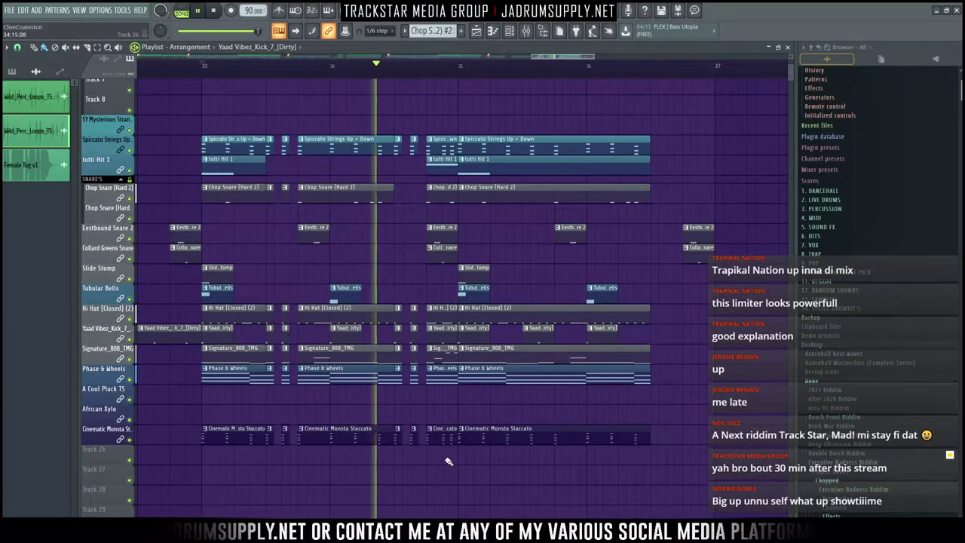
{"action": "key", "text": "space"}
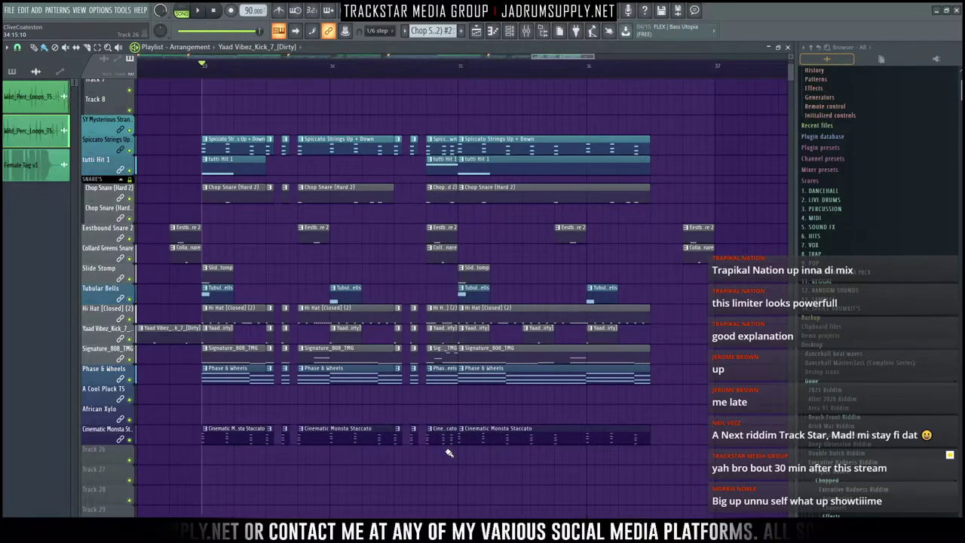
Step: Trim all clips starting at step 13 of bar 34 to one step and repeat them three times up to bar 35
{"action": "left_click_drag", "start_coordinate": [447, 451], "coordinate": [454, 83]}
{"action": "scroll", "coordinate": [452, 265], "scroll_direction": "down", "scroll_amount": 3}
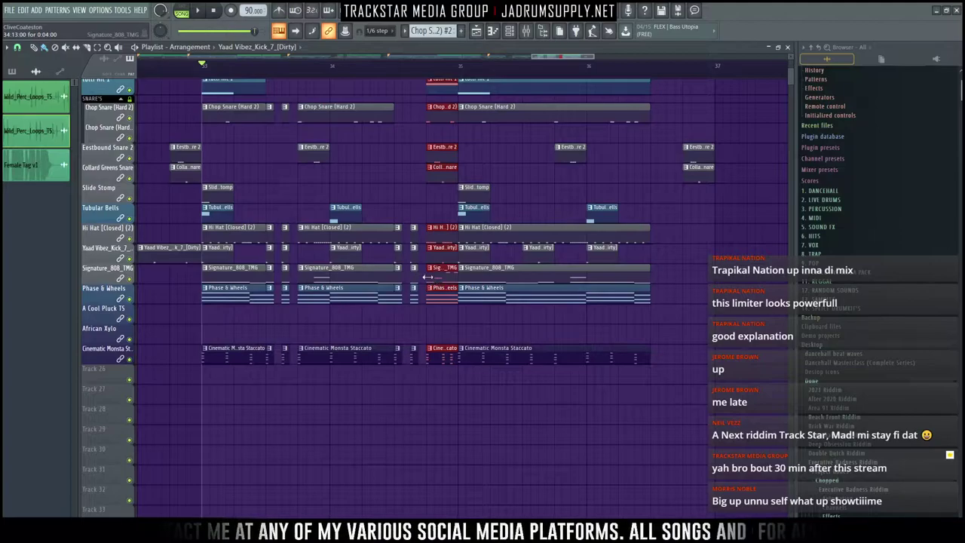
{"action": "mouse_move", "coordinate": [428, 277]}
{"action": "left_mouse_down"}
{"action": "mouse_move", "coordinate": [444, 277]}
{"action": "mouse_move", "coordinate": [433, 277]}
{"action": "left_mouse_up"}
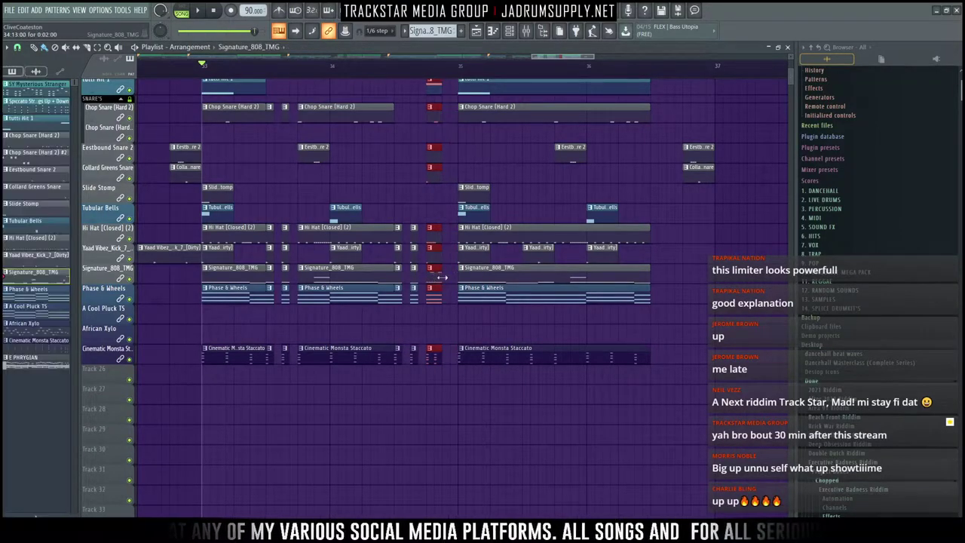
{"action": "scroll", "coordinate": [432, 261], "scroll_direction": "up", "scroll_amount": 6}
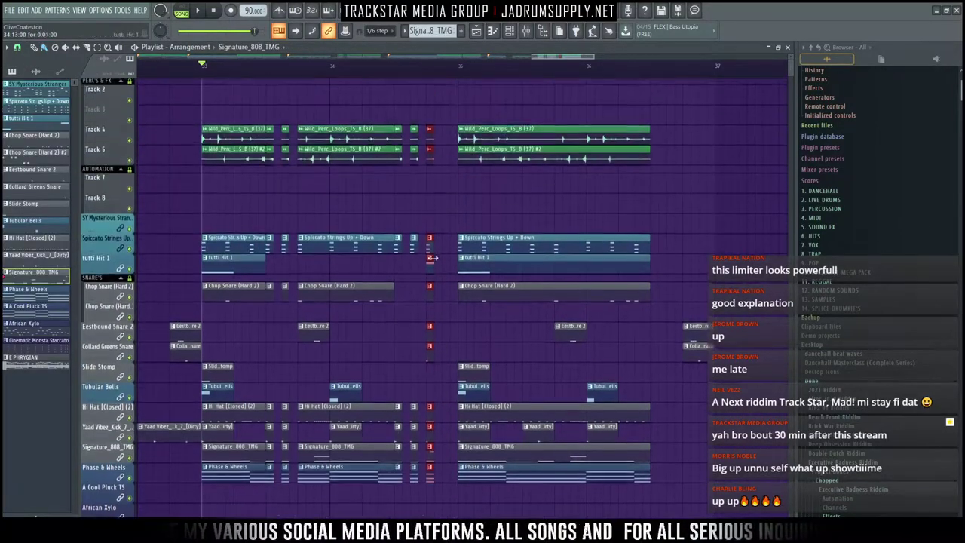
{"action": "scroll", "coordinate": [434, 257], "scroll_direction": "down", "scroll_amount": 5}
{"action": "scroll", "coordinate": [439, 255], "scroll_direction": "left", "scroll_amount": 1}
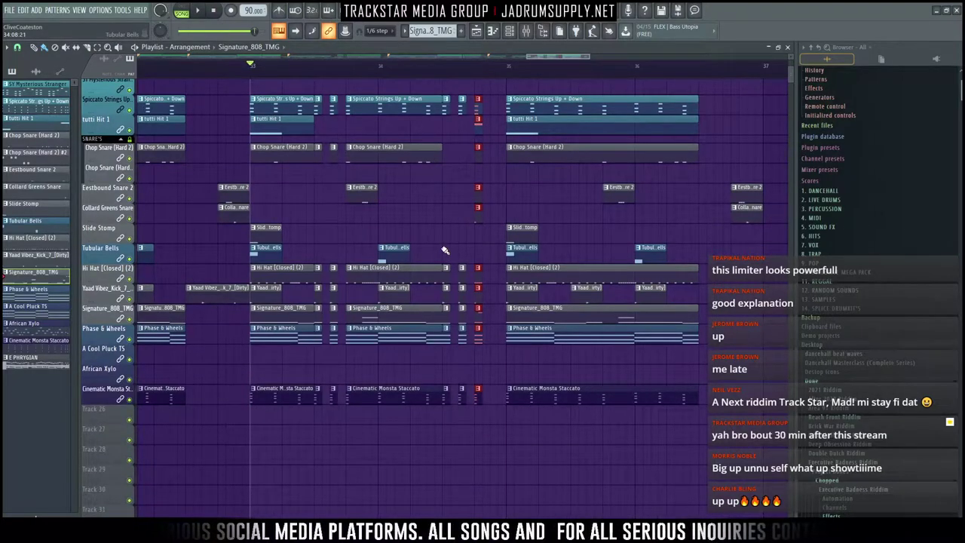
{"action": "key", "text": "ctrl+b"}
{"action": "key", "text": "ctrl+b"}
{"action": "key", "text": "ctrl+b"}
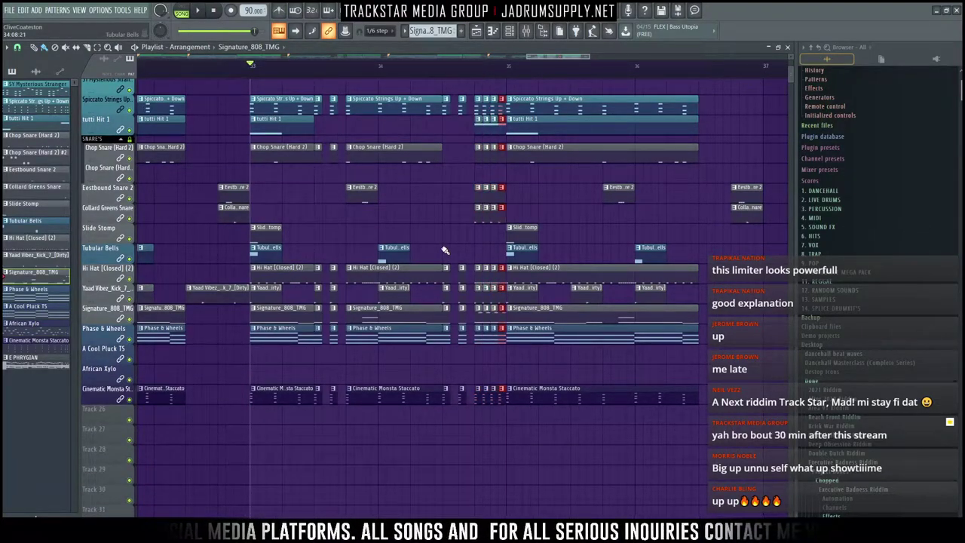
Step: Shorten the four repeated slices at steps 13–16 of bar 34 to about half a step each
{"action": "left_click_drag", "start_coordinate": [471, 410], "coordinate": [567, 75]}
{"action": "scroll", "coordinate": [500, 58], "scroll_direction": "up", "scroll_amount": 3}
{"action": "scroll", "coordinate": [623, 62], "scroll_direction": "left", "scroll_amount": 4}
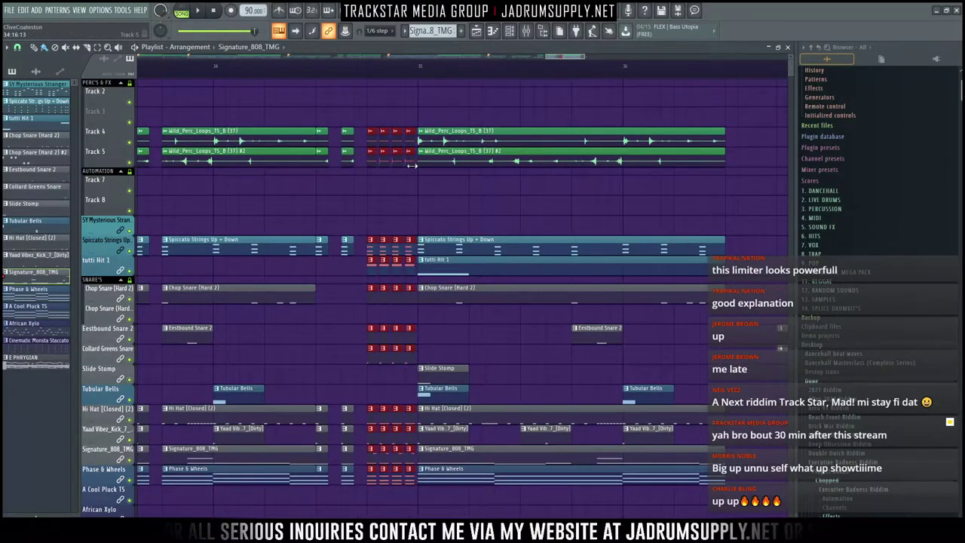
{"action": "scroll", "coordinate": [407, 167], "scroll_direction": "down", "scroll_amount": 5}
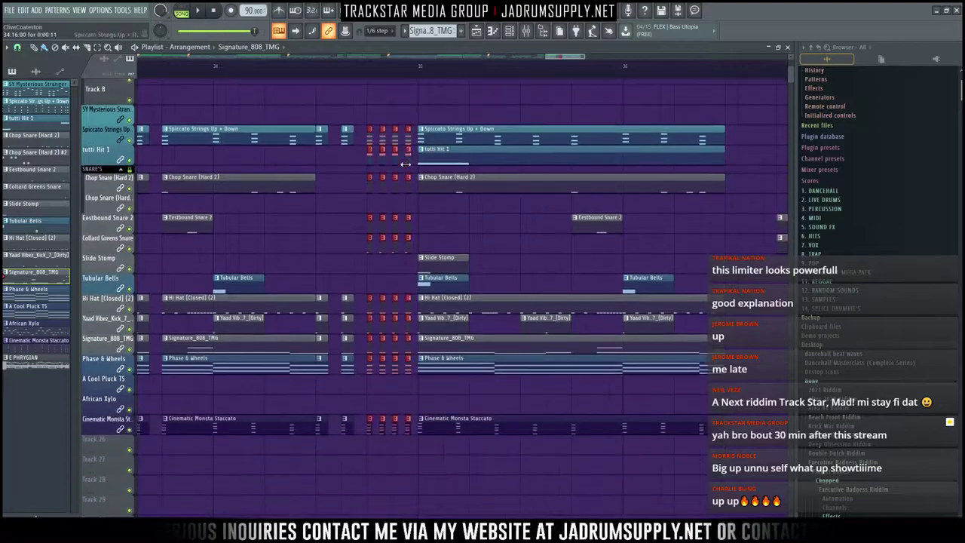
Step: Play the stutter at the end of bar 34 and listen on through bar 36
{"action": "key", "text": "space"}
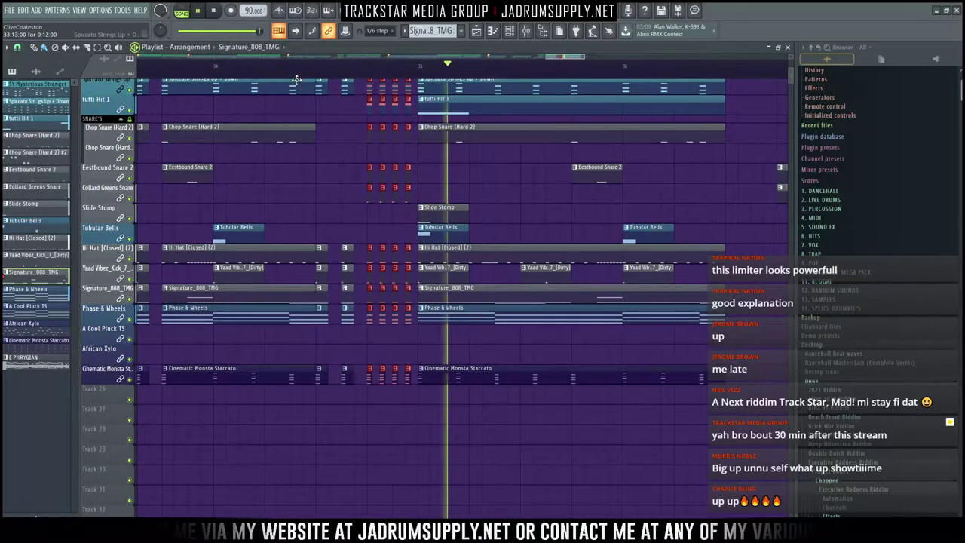
{"action": "scroll", "coordinate": [562, 103], "scroll_direction": "down", "scroll_amount": 3}
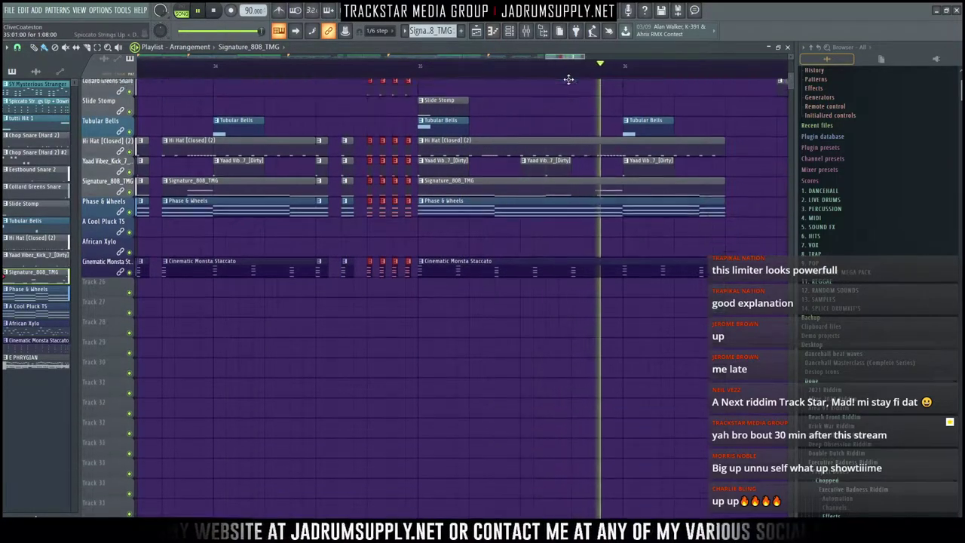
{"action": "scroll", "coordinate": [578, 78], "scroll_direction": "up", "scroll_amount": 5}
{"action": "scroll", "coordinate": [651, 75], "scroll_direction": "down", "scroll_amount": 4}
{"action": "scroll", "coordinate": [654, 70], "scroll_direction": "down", "scroll_amount": 3}
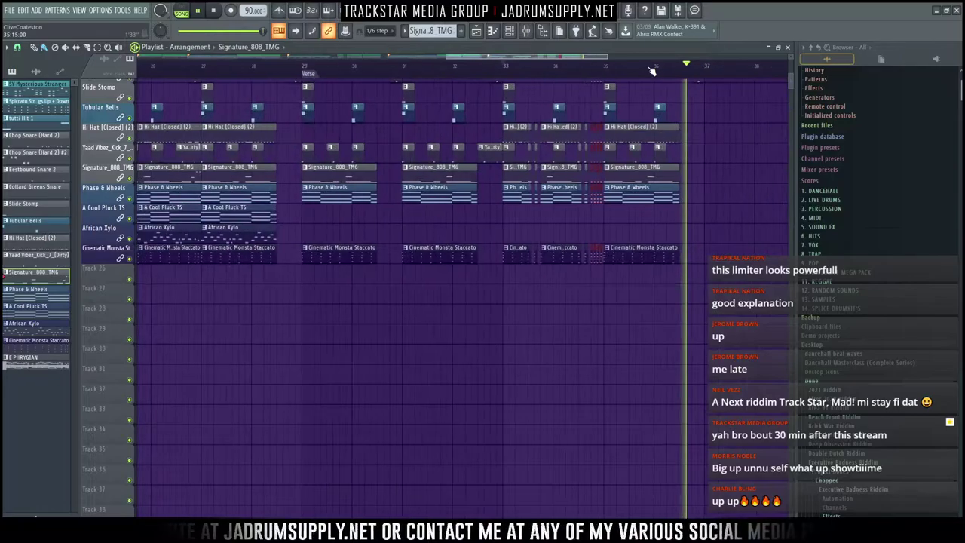
{"action": "scroll", "coordinate": [717, 112], "scroll_direction": "up", "scroll_amount": 5}
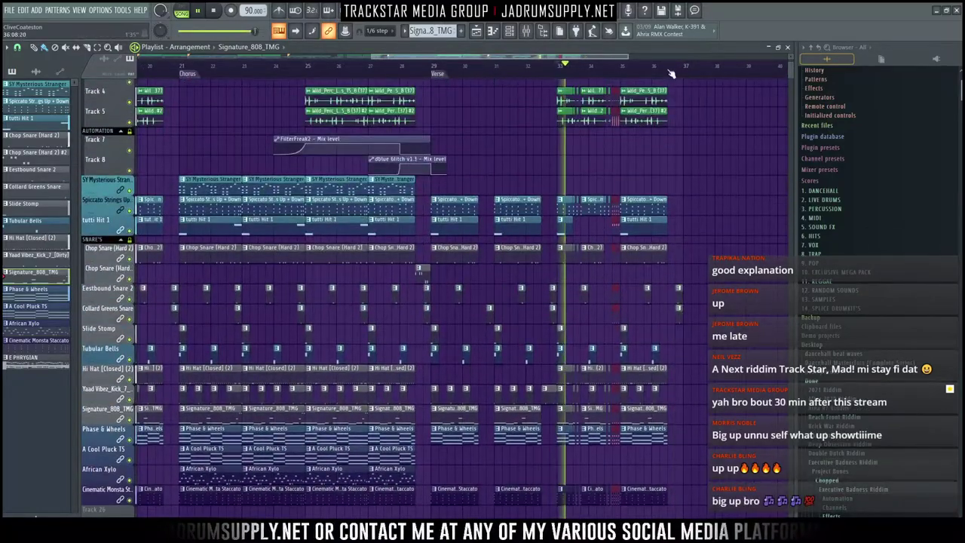
{"action": "key", "text": "space"}
Step: Copy the bar 34 slices at steps 9, 11 and 13 to bar 36, and trim the bars 35–36 clips to end at step 8
{"action": "scroll", "coordinate": [696, 72], "scroll_direction": "up", "scroll_amount": 6}
{"action": "left_click", "coordinate": [511, 38]}
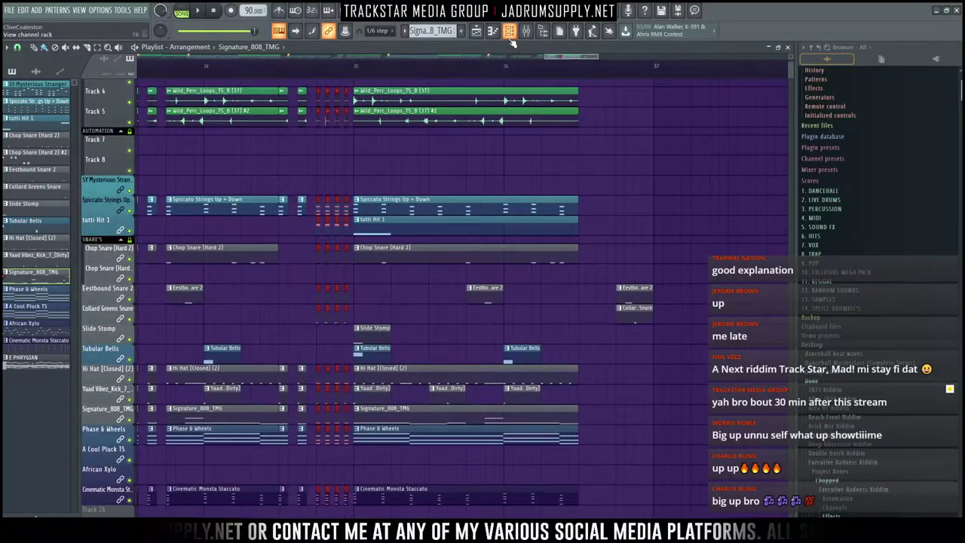
{"action": "left_click", "coordinate": [285, 118]}
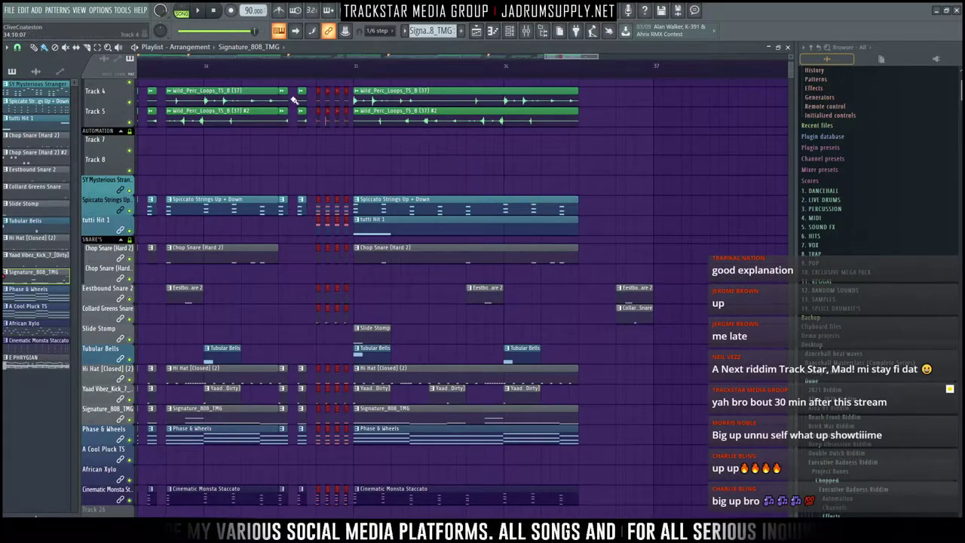
{"action": "left_click_drag", "start_coordinate": [283, 84], "coordinate": [321, 375]}
{"action": "scroll", "coordinate": [321, 375], "scroll_direction": "down", "scroll_amount": 5}
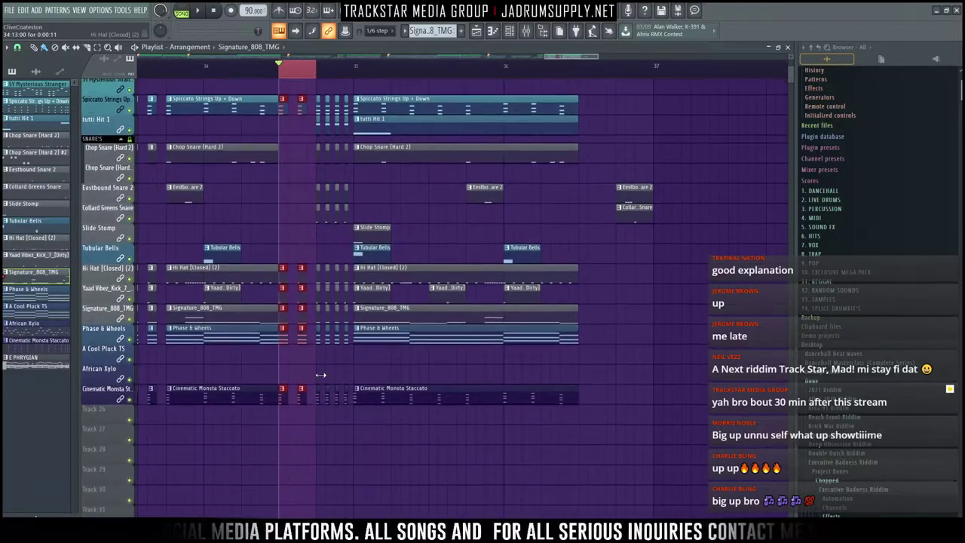
{"action": "left_click_drag", "start_coordinate": [330, 414], "coordinate": [280, 80]}
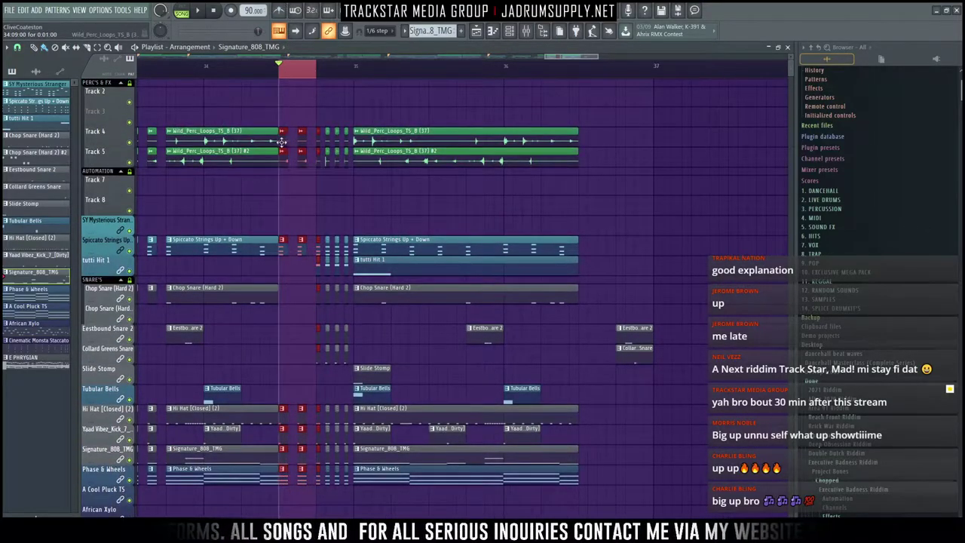
{"action": "left_click_drag", "start_coordinate": [281, 141], "coordinate": [566, 511]}
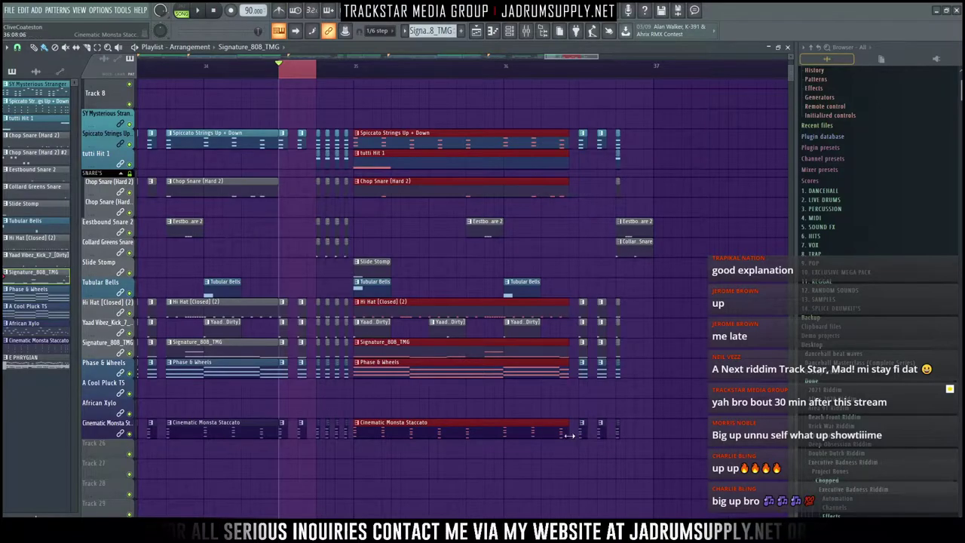
{"action": "left_click", "coordinate": [565, 75]}
{"action": "key", "text": "ctrl+d"}
Step: Audition the new stutter edit at the end of bar 36
{"action": "key", "text": "space"}
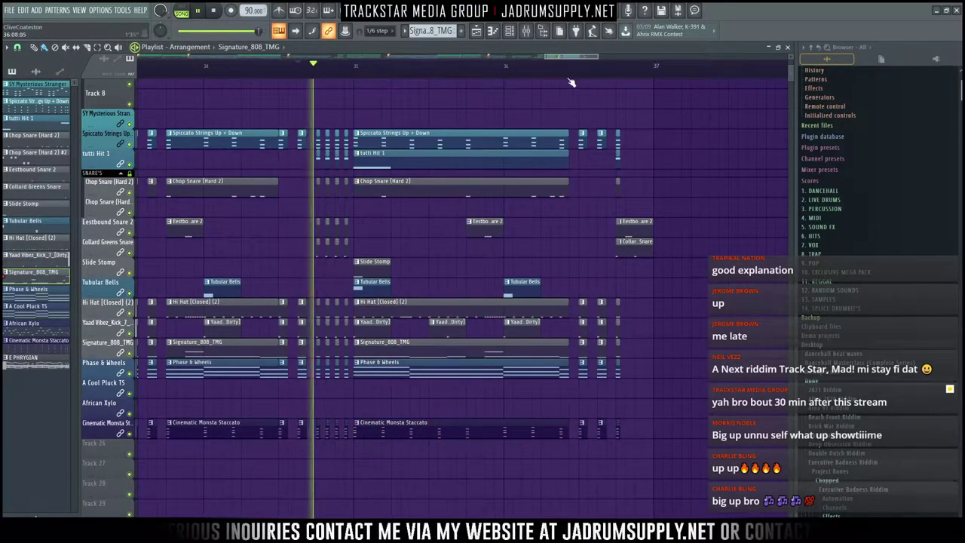
{"action": "left_click", "coordinate": [568, 75]}
{"action": "left_click", "coordinate": [533, 66]}
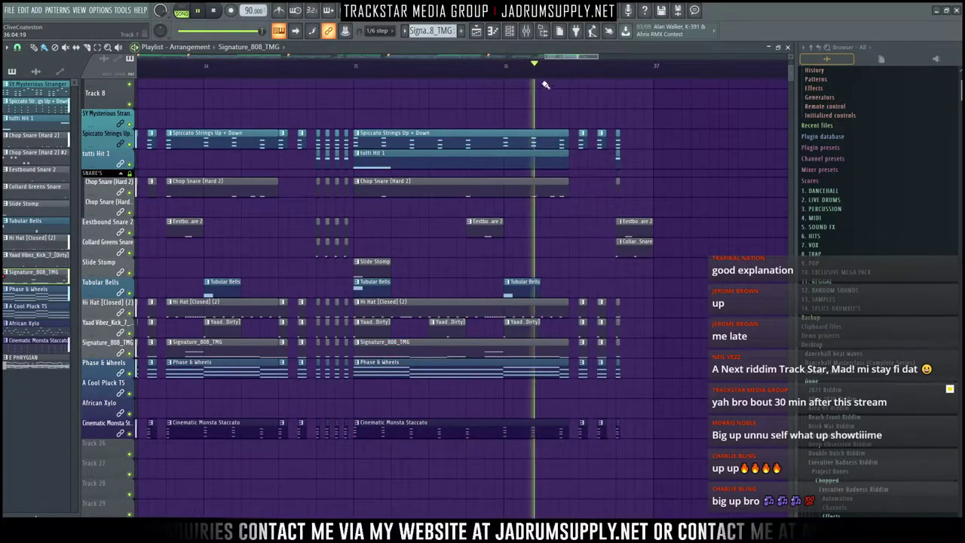
{"action": "key", "text": "space"}
Step: Move the copied step-11 slices to step 10 of bar 36, and shift the end Eastbound and Collard Greens Snare clips to step 7 of bar 37
{"action": "scroll", "coordinate": [608, 301], "scroll_direction": "up", "scroll_amount": 2}
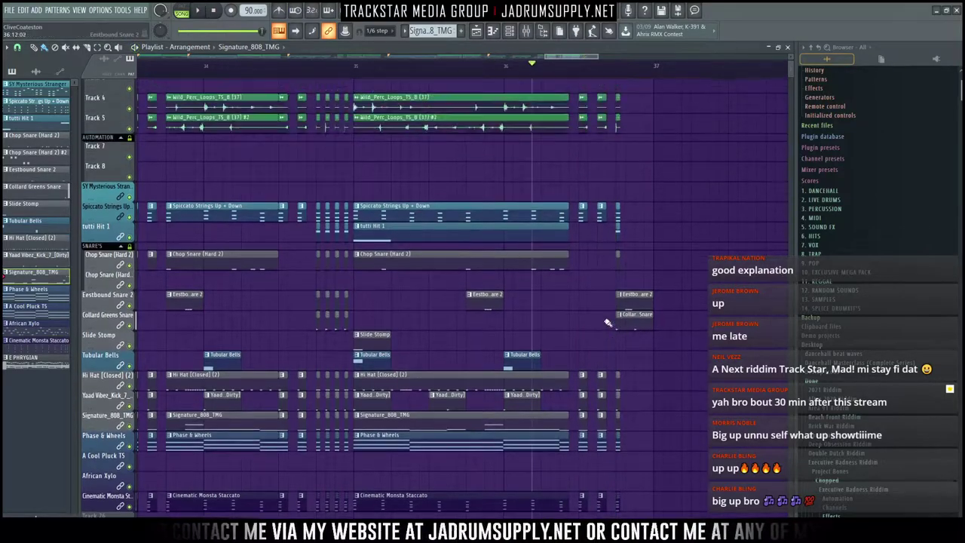
{"action": "scroll", "coordinate": [603, 377], "scroll_direction": "down", "scroll_amount": 2}
{"action": "left_click_drag", "start_coordinate": [610, 457], "coordinate": [593, 137]}
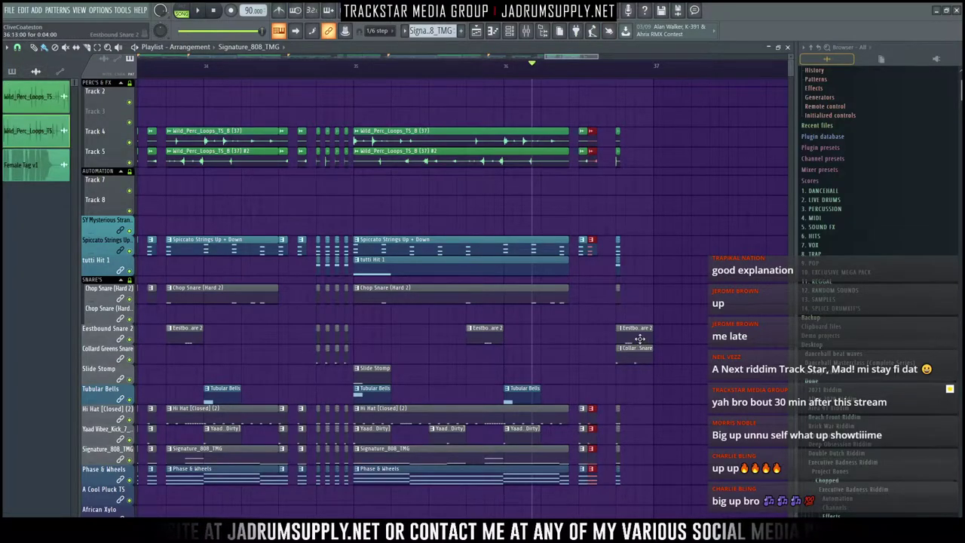
{"action": "left_click_drag", "start_coordinate": [640, 339], "coordinate": [724, 346]}
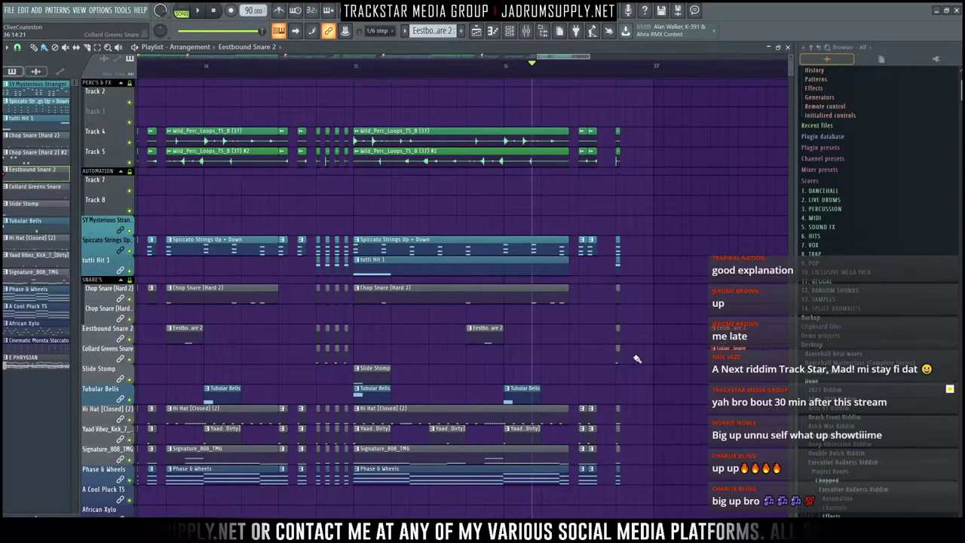
{"action": "right_click", "coordinate": [620, 349]}
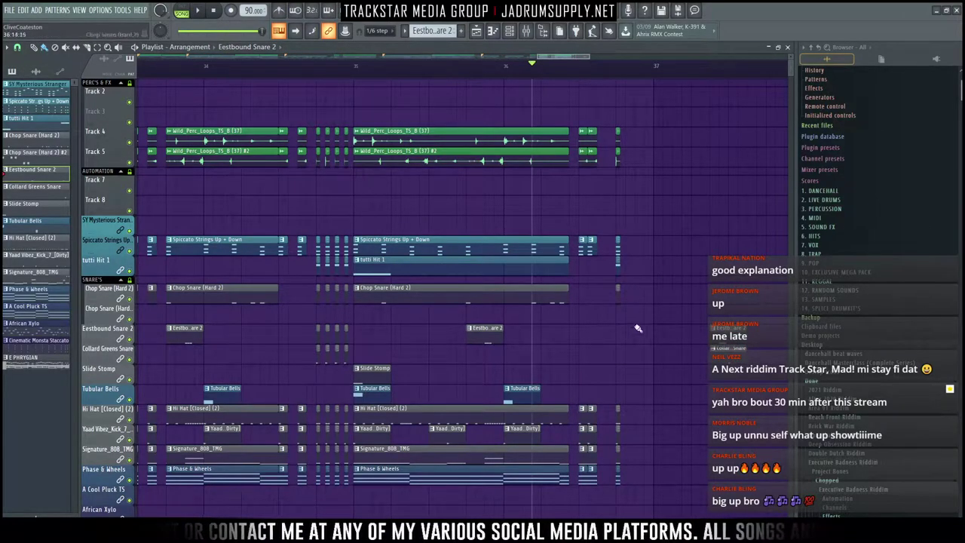
{"action": "key", "text": "ctrl+z"}
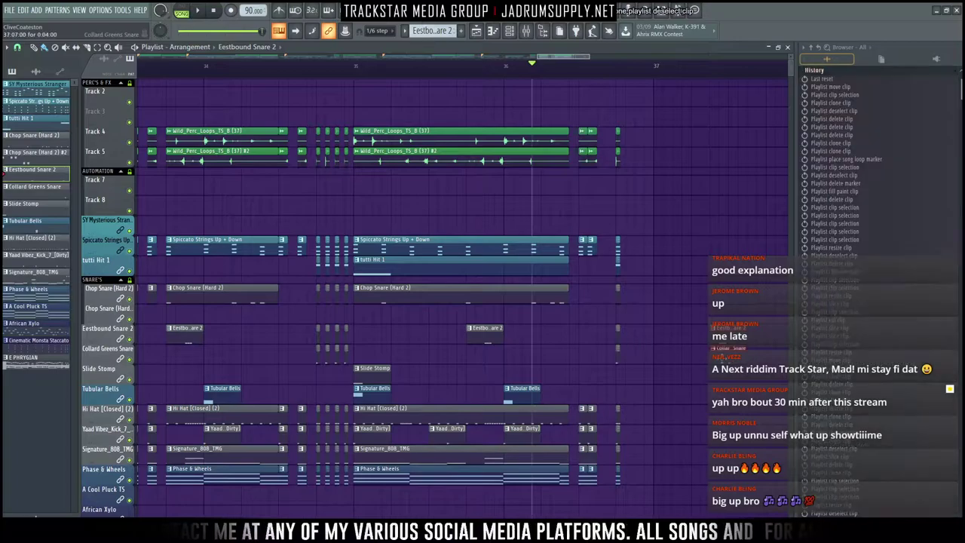
Step: Move the step-13 slices of bar 36 to step 12, and duplicate the slices from steps 9, 10 and 12 starting at step 14
{"action": "left_click", "coordinate": [579, 65]}
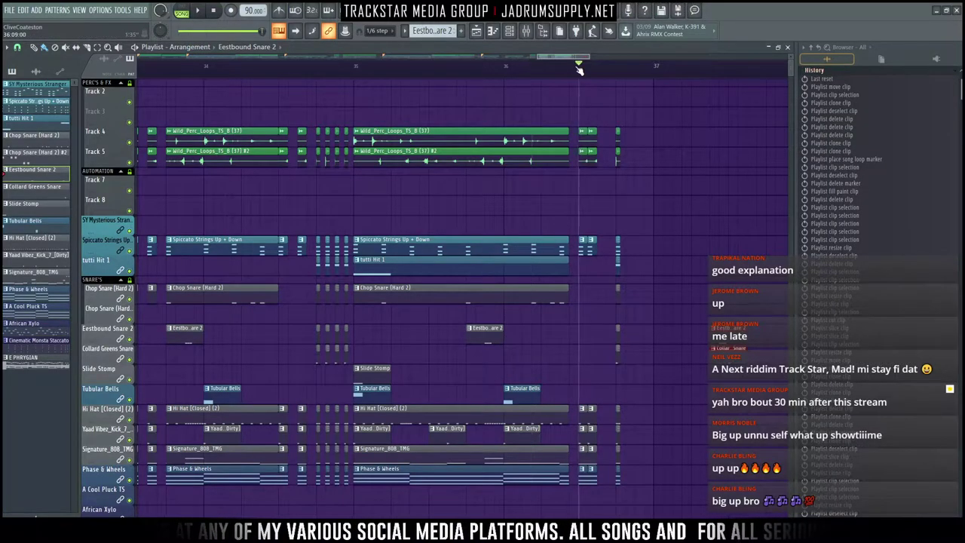
{"action": "key", "text": "space"}
{"action": "key", "text": "space"}
{"action": "left_click_drag", "start_coordinate": [610, 136], "coordinate": [603, 464]}
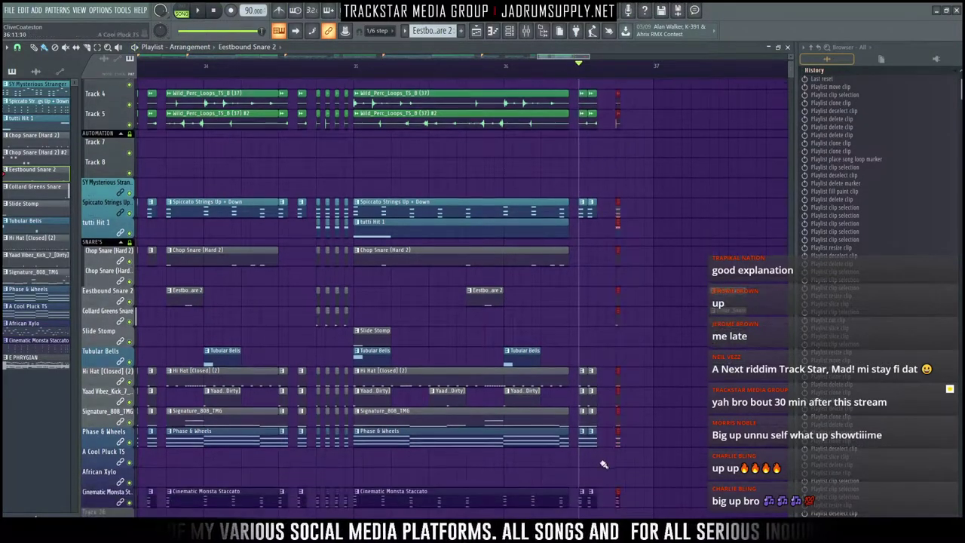
{"action": "left_click", "coordinate": [613, 426]}
{"action": "scroll", "coordinate": [623, 473], "scroll_direction": "down", "scroll_amount": 1}
{"action": "left_click_drag", "start_coordinate": [626, 484], "coordinate": [580, 113]}
{"action": "scroll", "coordinate": [591, 98], "scroll_direction": "up", "scroll_amount": 2}
{"action": "key", "text": "ctrl+b"}
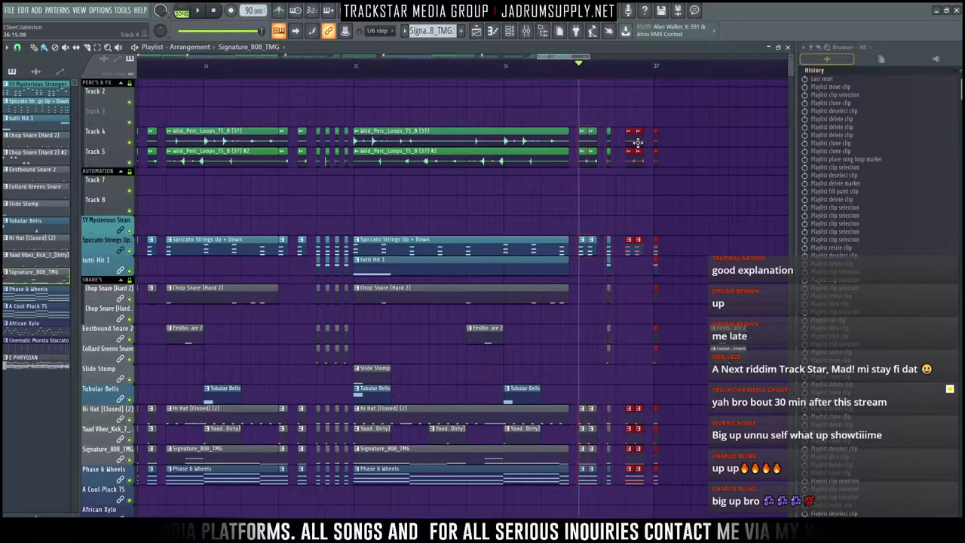
Step: Shift the duplicated slice group in bar 36 one step earlier to start at step 13, and audition the stutter
{"action": "key", "text": "space"}
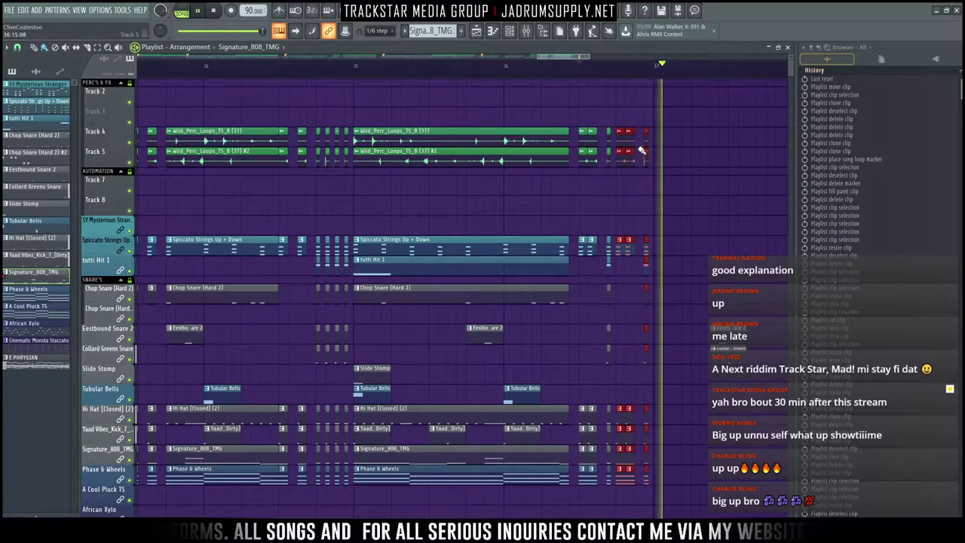
{"action": "key", "text": "space"}
{"action": "scroll", "coordinate": [668, 75], "scroll_direction": "up", "scroll_amount": 3}
{"action": "key", "text": "space"}
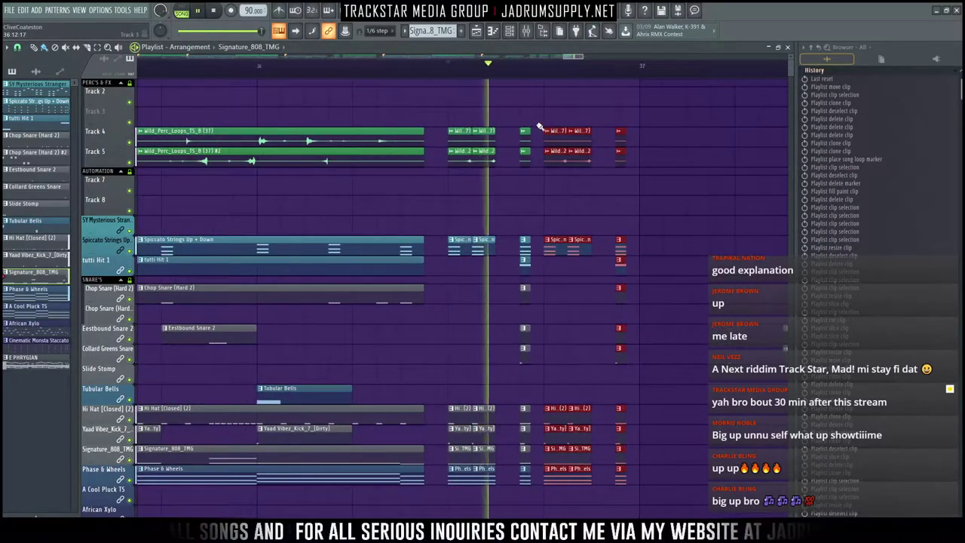
{"action": "key", "text": "space"}
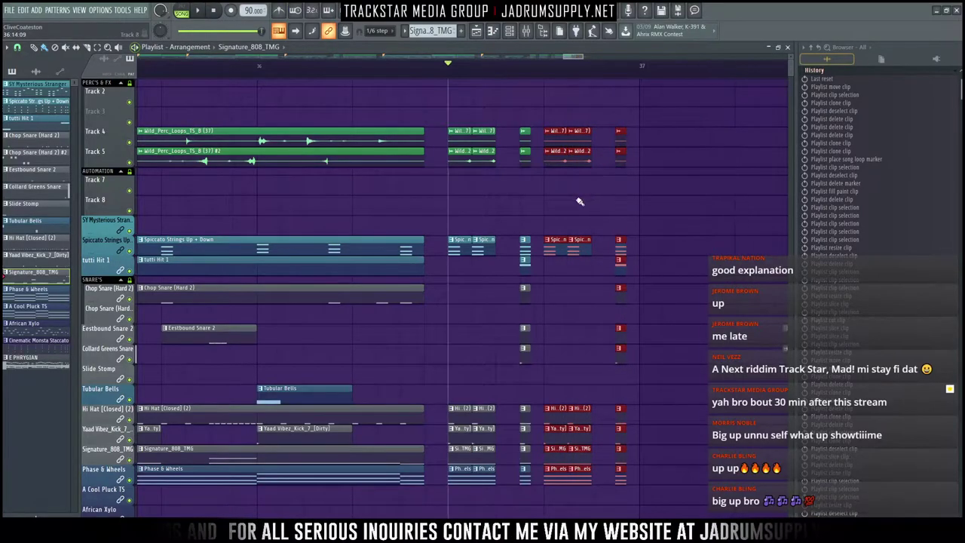
Step: Shorten the slices at steps 9, 10, 13 and 14 of bar 36 slightly, and audition the tighter gaps
{"action": "left_click_drag", "start_coordinate": [449, 108], "coordinate": [500, 483]}
{"action": "left_click_drag", "start_coordinate": [555, 505], "coordinate": [587, 142]}
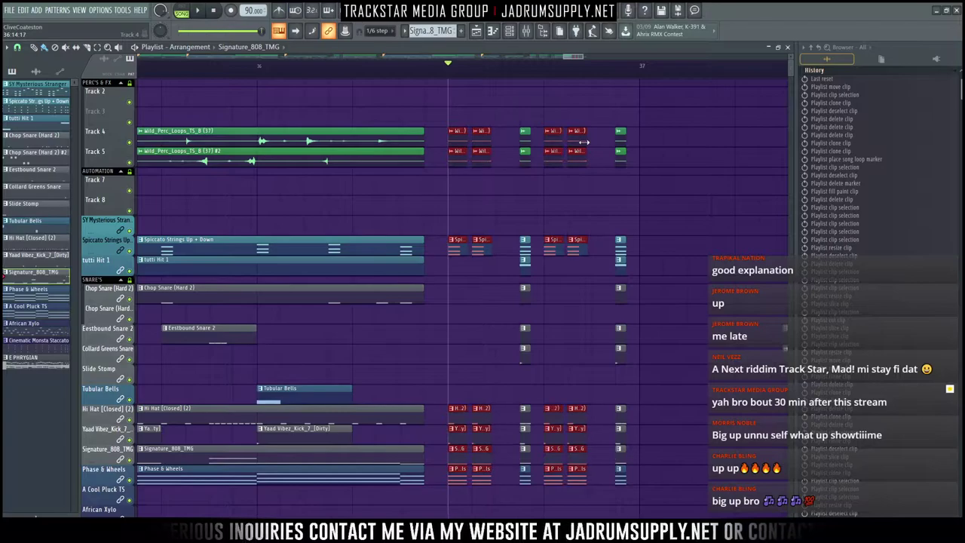
{"action": "key", "text": "space"}
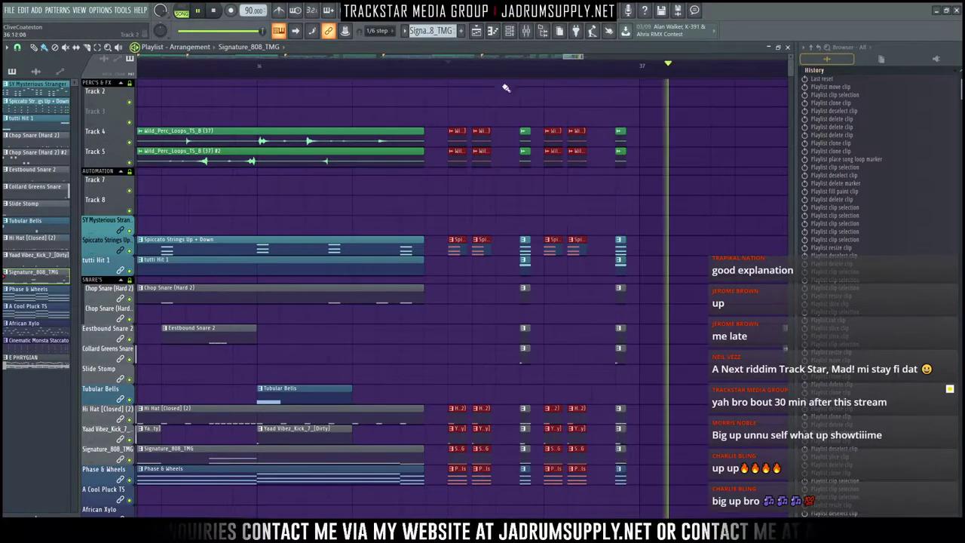
{"action": "key", "text": "space"}
Step: Open the mixer and copy the Master track's volume value
{"action": "left_click", "coordinate": [510, 31]}
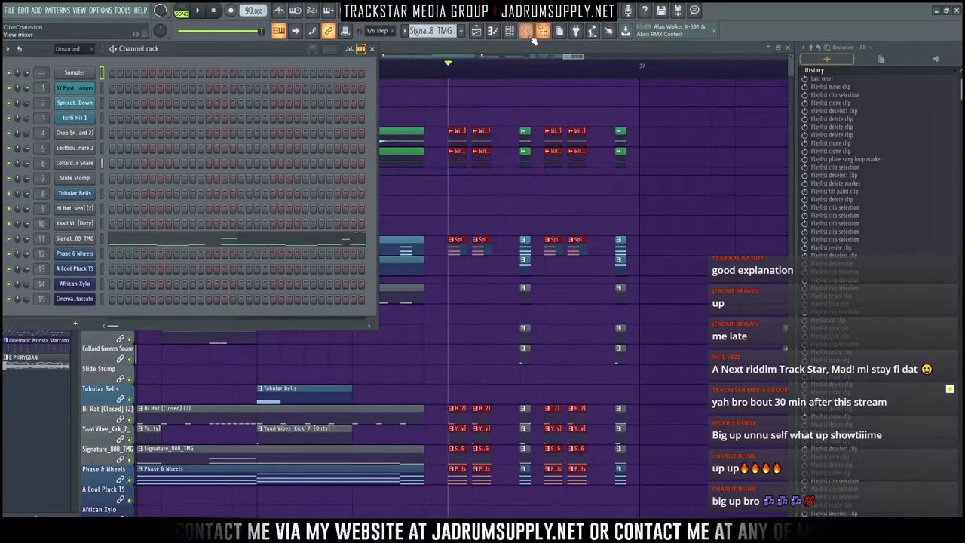
{"action": "left_click", "coordinate": [527, 30]}
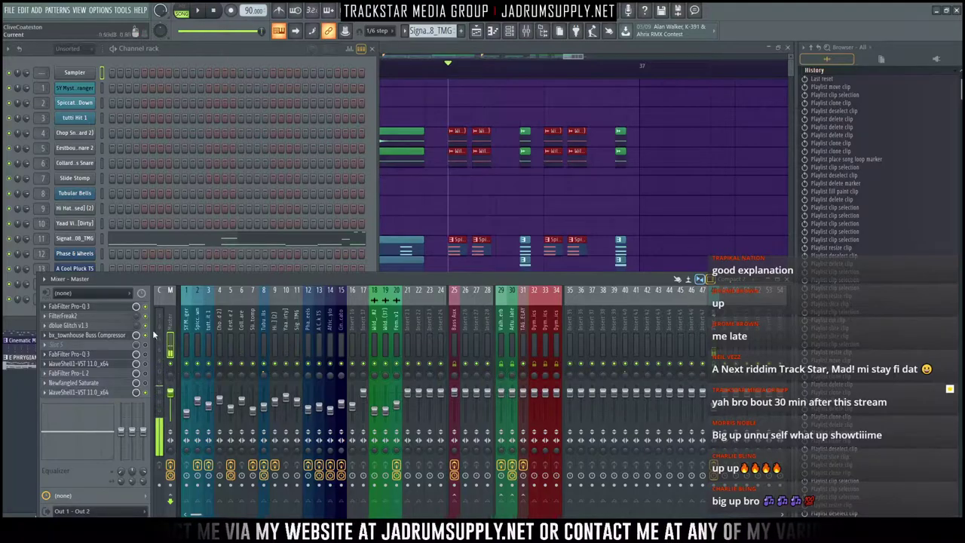
{"action": "right_click", "coordinate": [170, 393]}
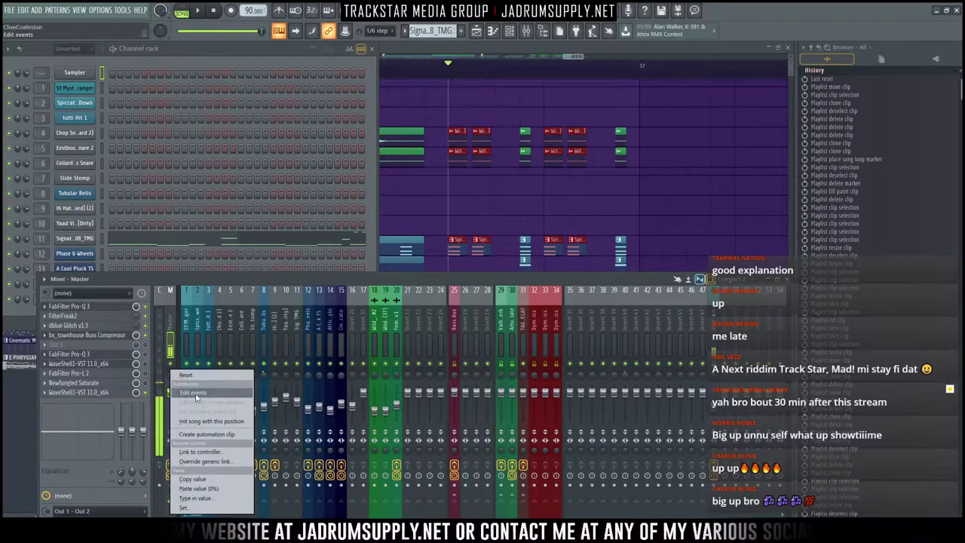
{"action": "left_click", "coordinate": [212, 489]}
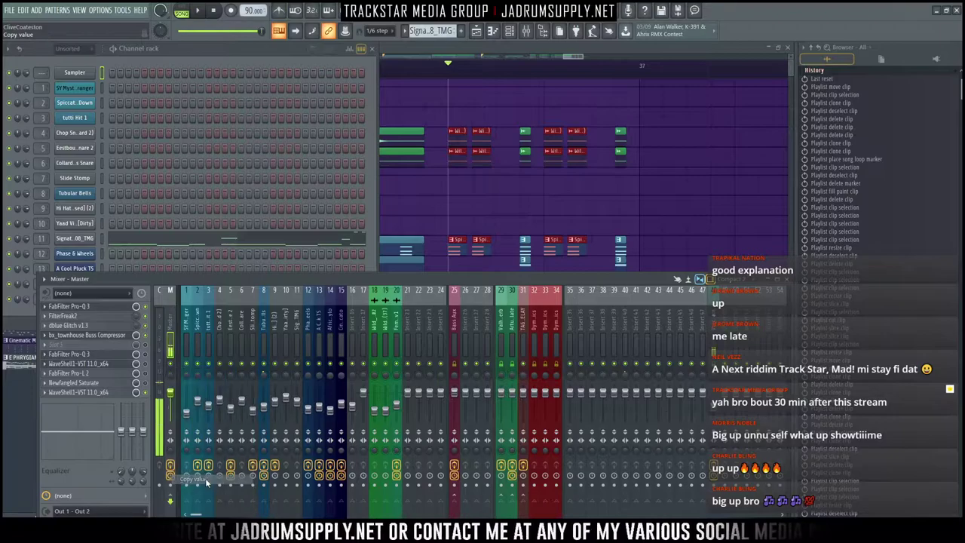
Step: Select the range from step 8 of bar 36 to bar 37, and create an automation clip for the Master volume
{"action": "scroll", "coordinate": [486, 136], "scroll_direction": "down", "scroll_amount": 2}
{"action": "left_click", "coordinate": [455, 113], "text": "ctrl"}
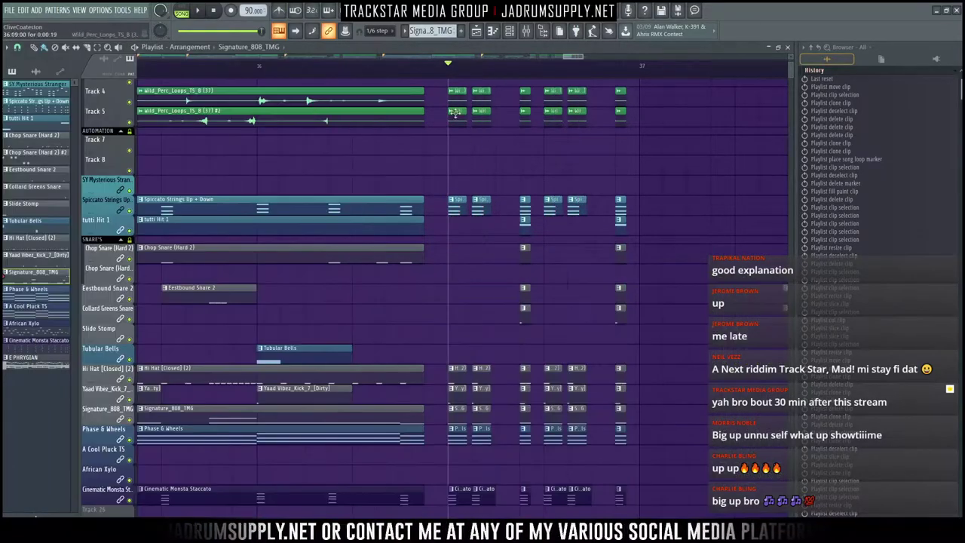
{"action": "left_click_drag", "start_coordinate": [428, 73], "coordinate": [640, 93]}
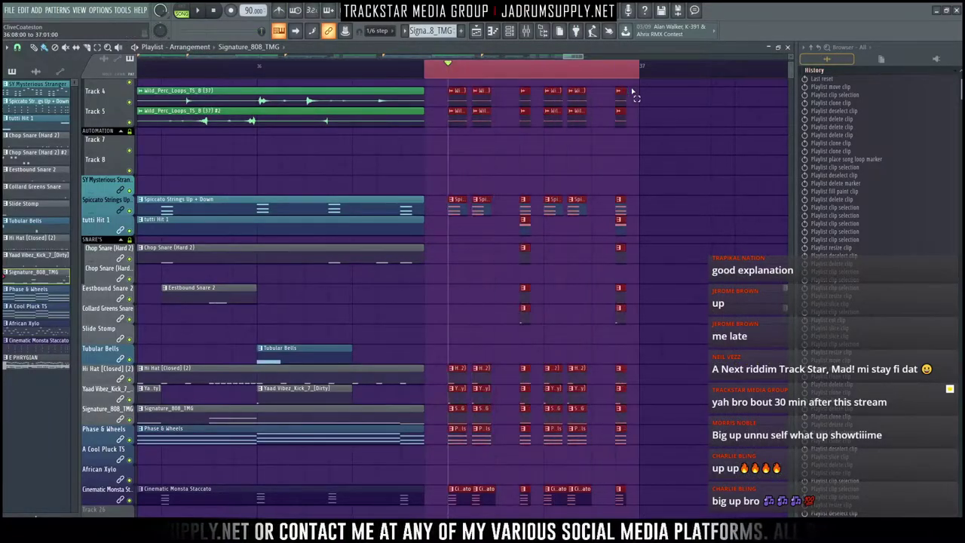
{"action": "scroll", "coordinate": [319, 289], "scroll_direction": "down", "scroll_amount": 7}
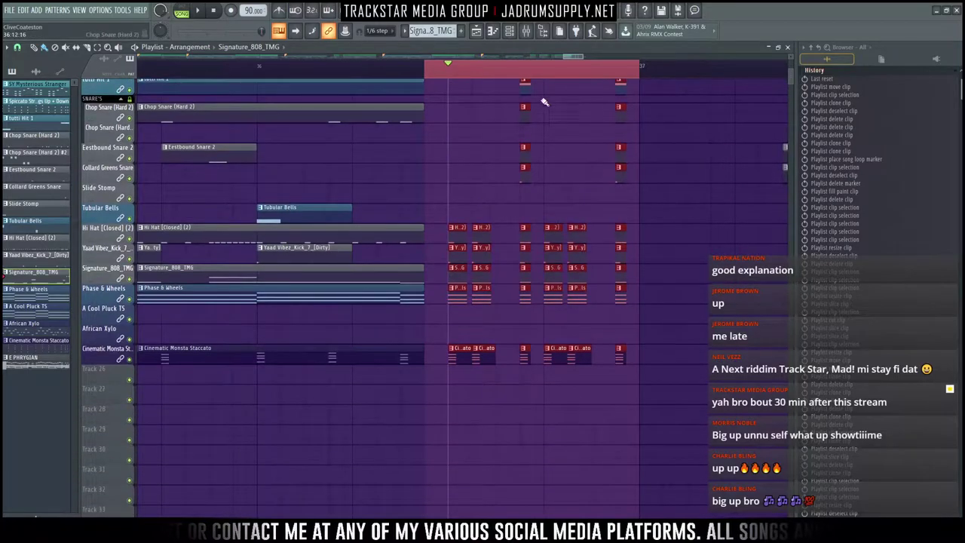
{"action": "left_click", "coordinate": [526, 30]}
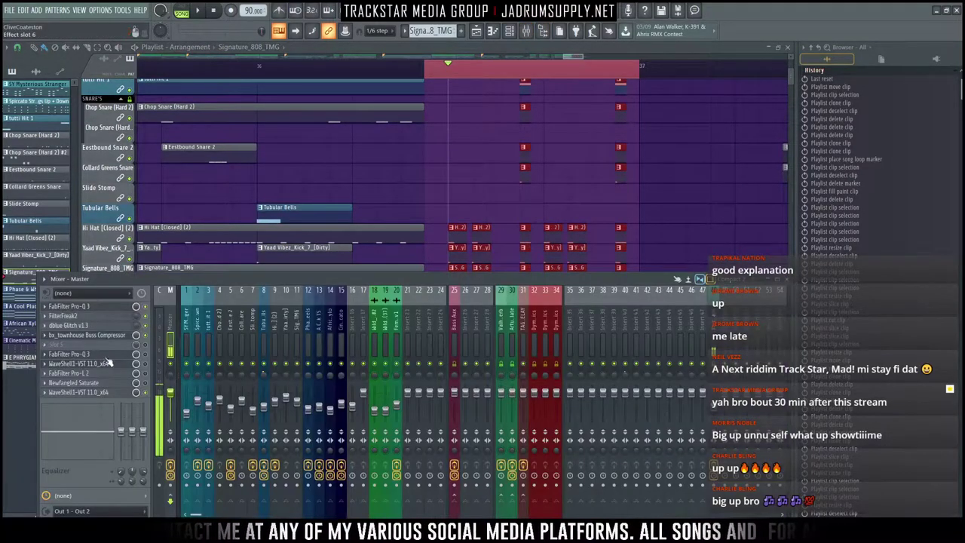
{"action": "right_click", "coordinate": [173, 395]}
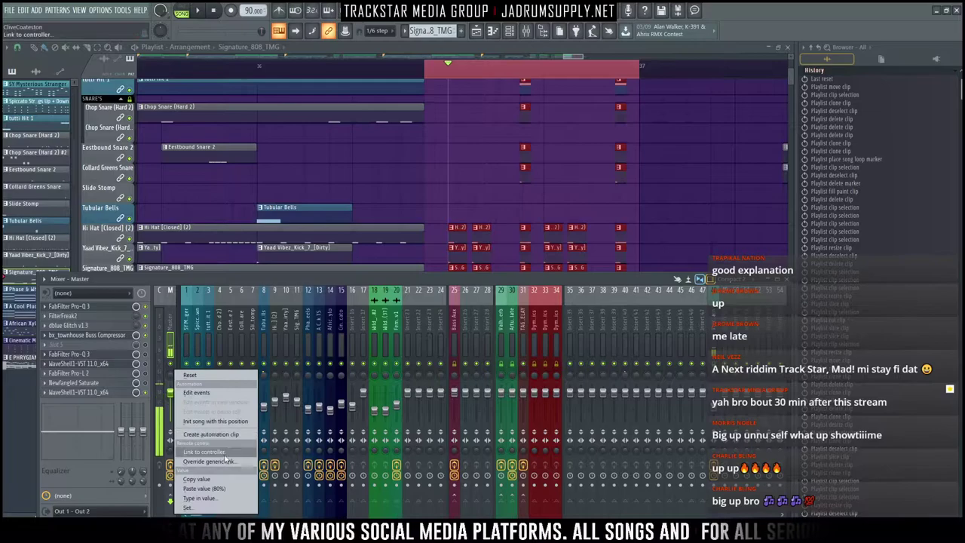
{"action": "left_click", "coordinate": [235, 437]}
{"action": "key", "text": "F9"}
{"action": "scroll", "coordinate": [636, 138], "scroll_direction": "up", "scroll_amount": 4}
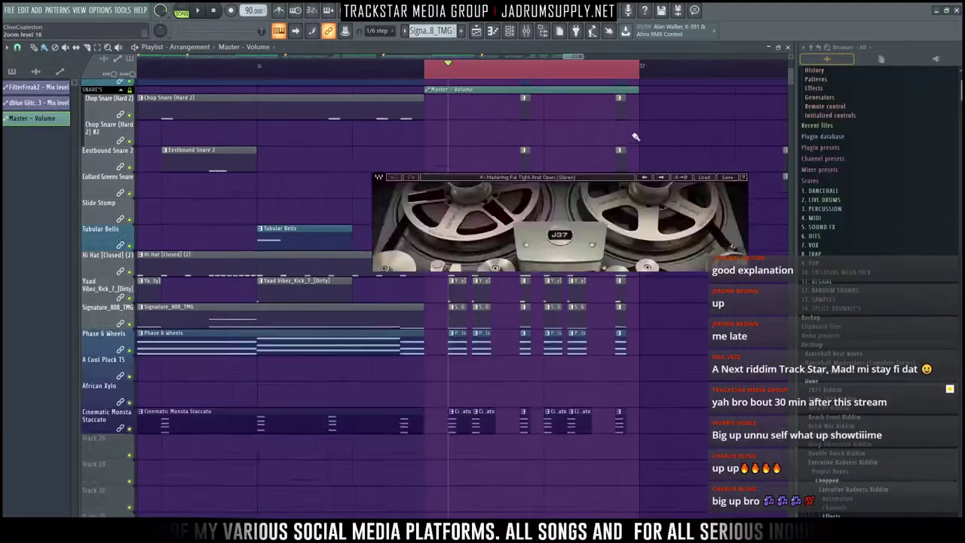
Step: Insert an empty playlist track above SY Mysterious Stranger, and move the Master - Volume clip onto the SY Mysterious Stranger track
{"action": "scroll", "coordinate": [565, 204], "scroll_direction": "up", "scroll_amount": 6}
{"action": "scroll", "coordinate": [482, 392], "scroll_direction": "down", "scroll_amount": 1}
{"action": "scroll", "coordinate": [469, 436], "scroll_direction": "down", "scroll_amount": 1}
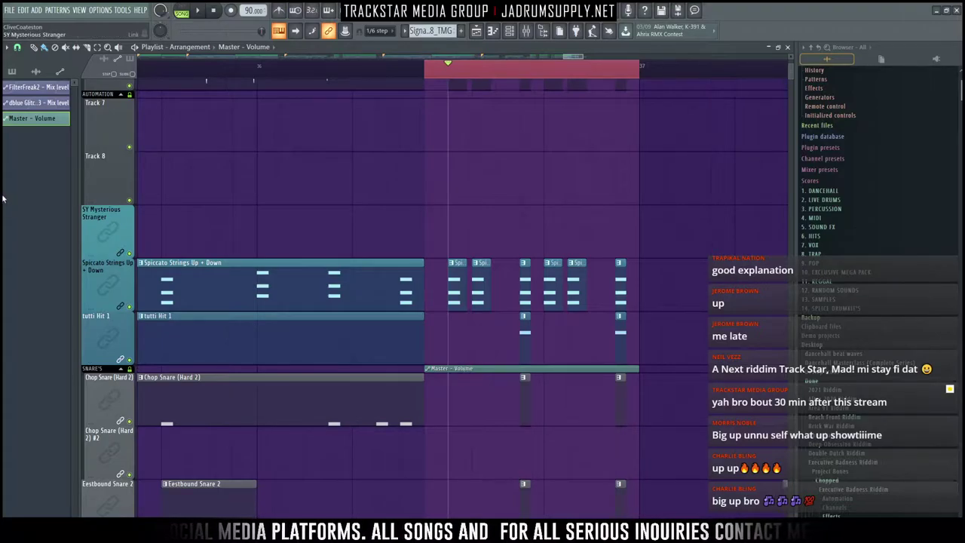
{"action": "right_click", "coordinate": [92, 215]}
{"action": "left_click", "coordinate": [124, 398]}
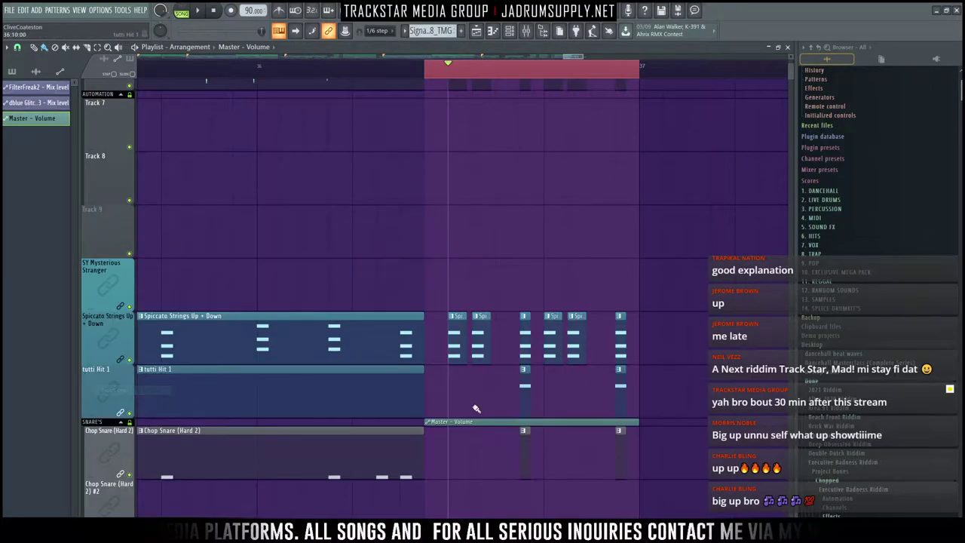
{"action": "left_click_drag", "start_coordinate": [470, 425], "coordinate": [473, 240]}
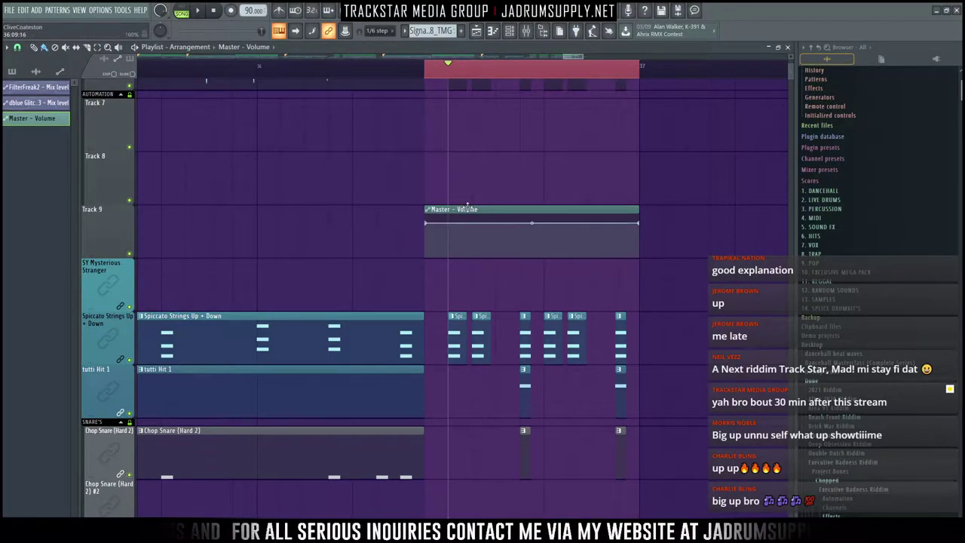
{"action": "left_click_drag", "start_coordinate": [467, 205], "coordinate": [450, 313]}
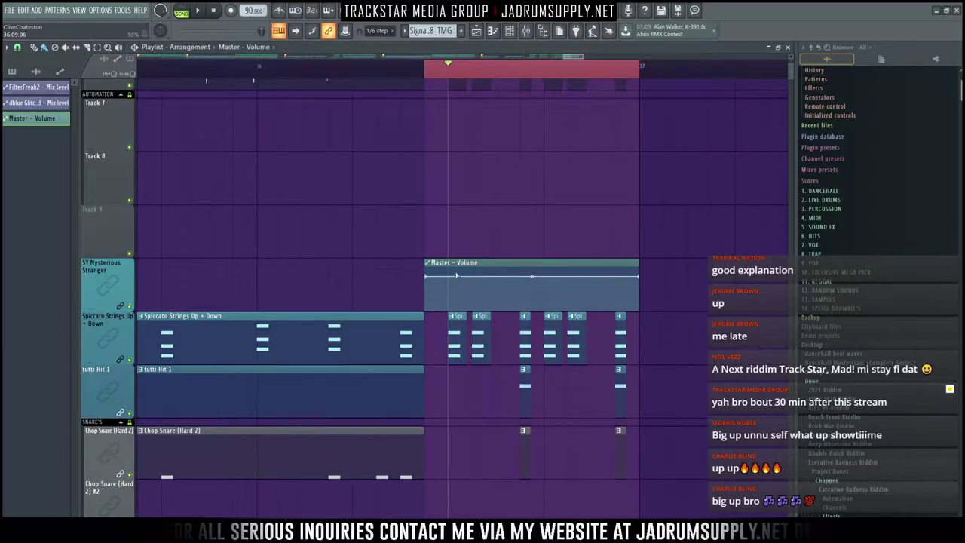
Step: Add Master - Volume points at steps 9 and 10 of bar 36 with the copied 80% value, plus a lower point at step 9
{"action": "scroll", "coordinate": [468, 167], "scroll_direction": "up", "scroll_amount": 1}
{"action": "scroll", "coordinate": [471, 225], "scroll_direction": "up", "scroll_amount": 5}
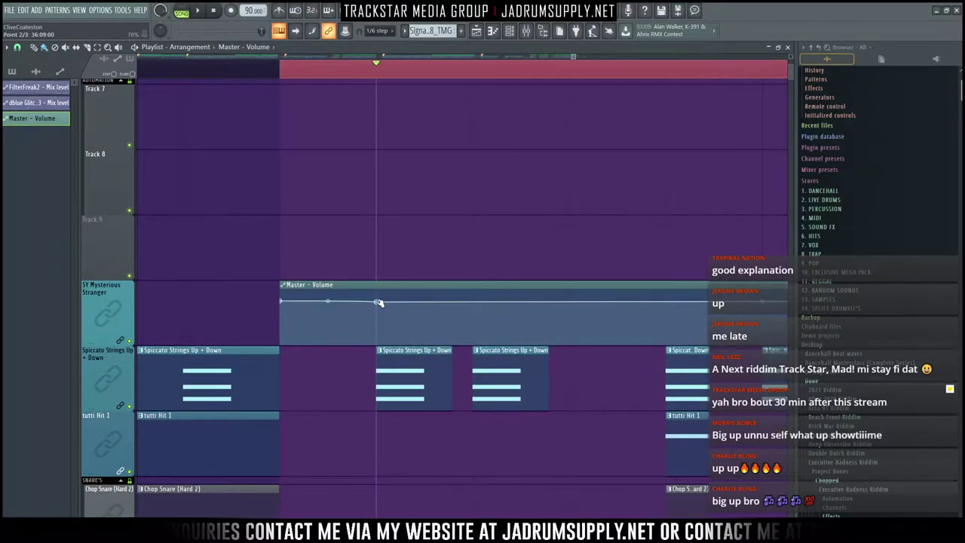
{"action": "right_click", "coordinate": [378, 305]}
{"action": "left_click", "coordinate": [411, 476]}
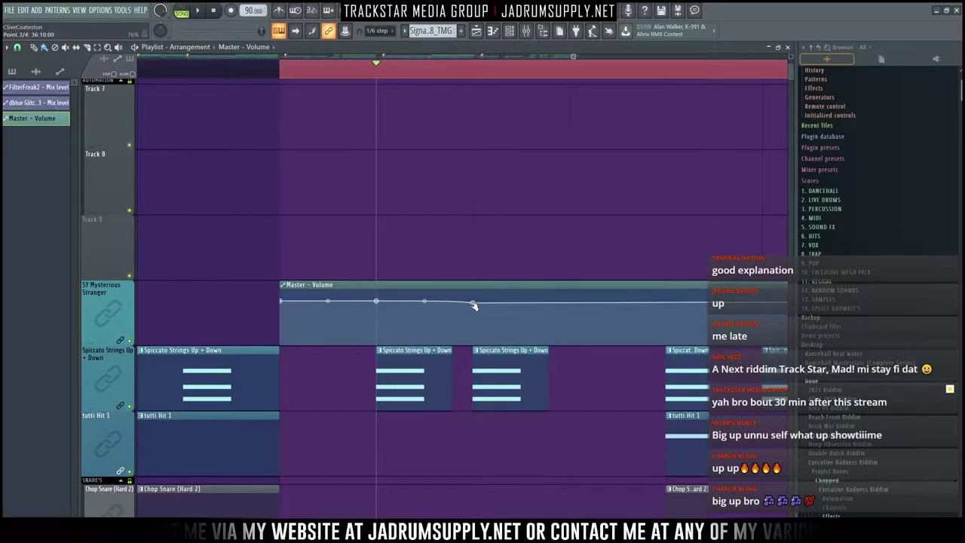
{"action": "right_click", "coordinate": [473, 303]}
{"action": "left_click", "coordinate": [515, 473]}
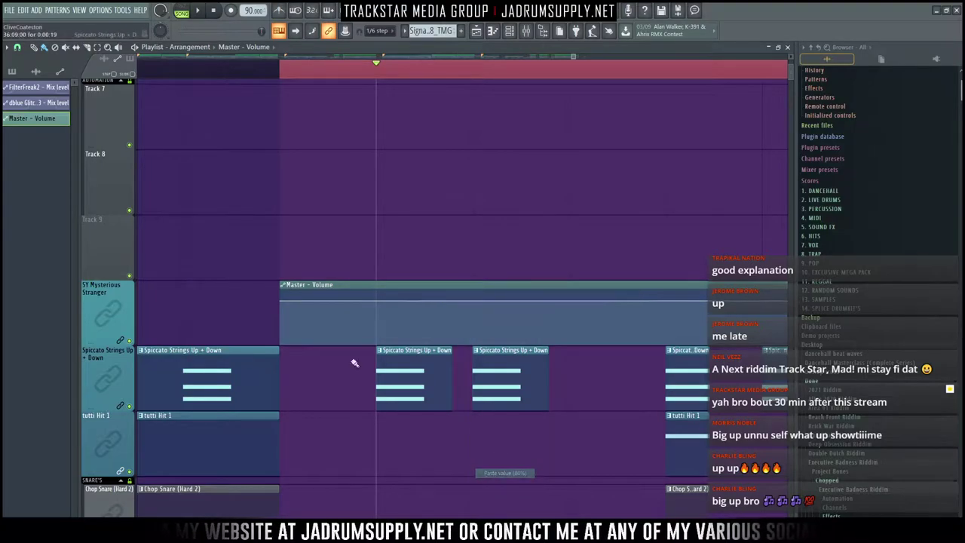
{"action": "left_click_drag", "start_coordinate": [376, 303], "coordinate": [377, 312]}
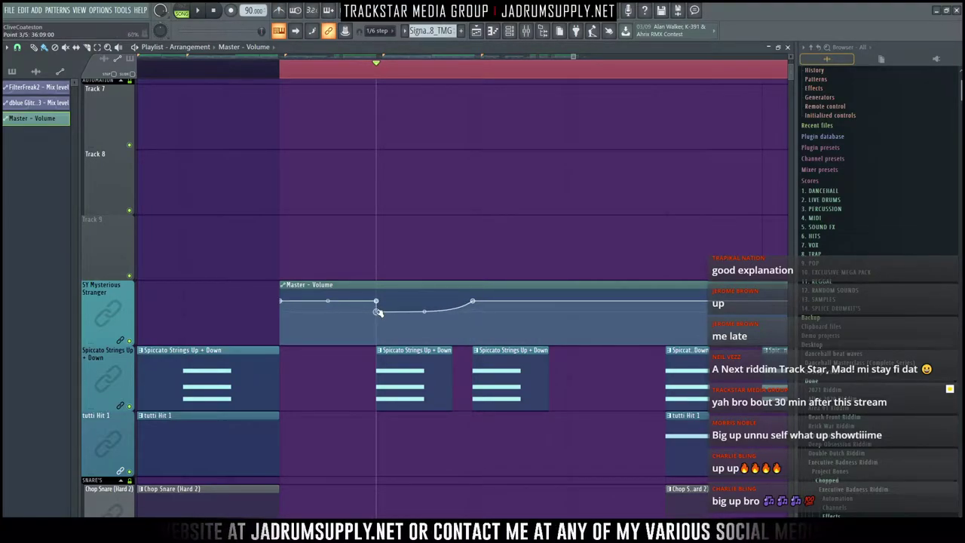
Step: Try shaping the volume dip with a second low point at step 10 of bar 36, and delete that point
{"action": "left_click_drag", "start_coordinate": [470, 302], "coordinate": [473, 313]}
{"action": "right_click", "coordinate": [473, 313]}
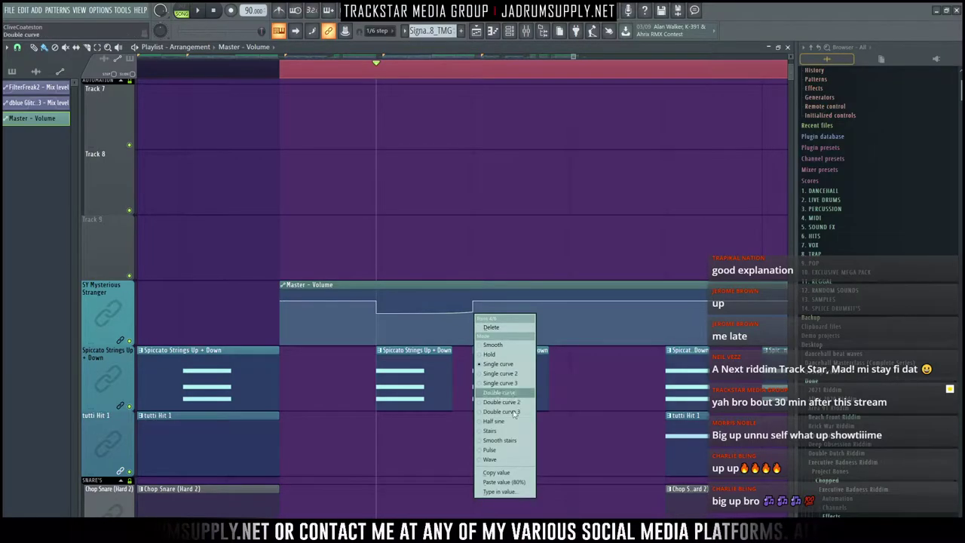
{"action": "left_click", "coordinate": [513, 482]}
{"action": "left_click", "coordinate": [473, 312]}
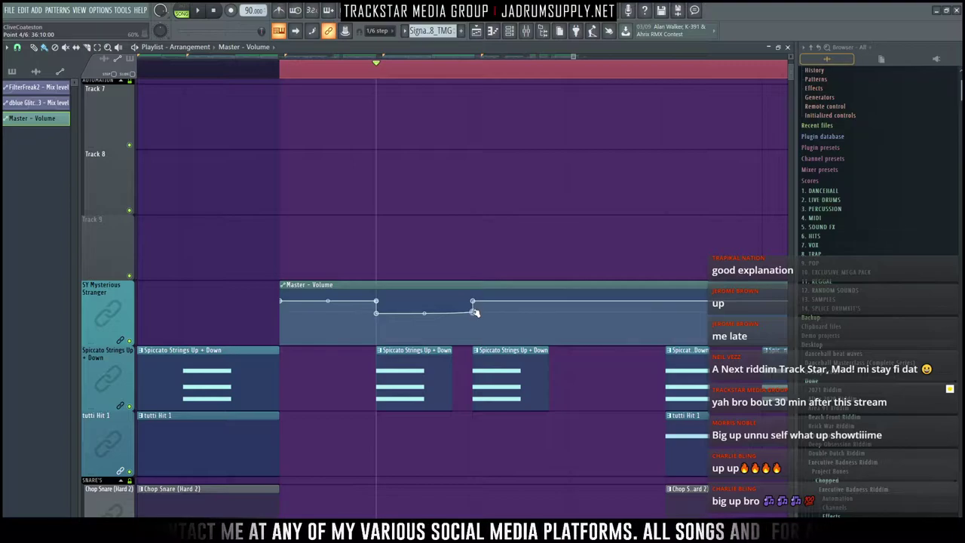
{"action": "left_click_drag", "start_coordinate": [475, 311], "coordinate": [481, 314]}
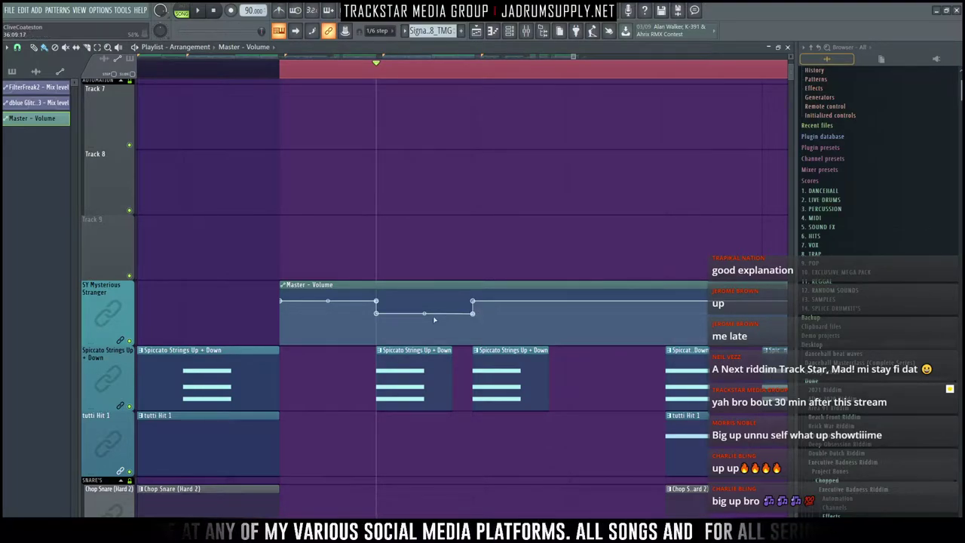
{"action": "left_click_drag", "start_coordinate": [376, 313], "coordinate": [378, 324]}
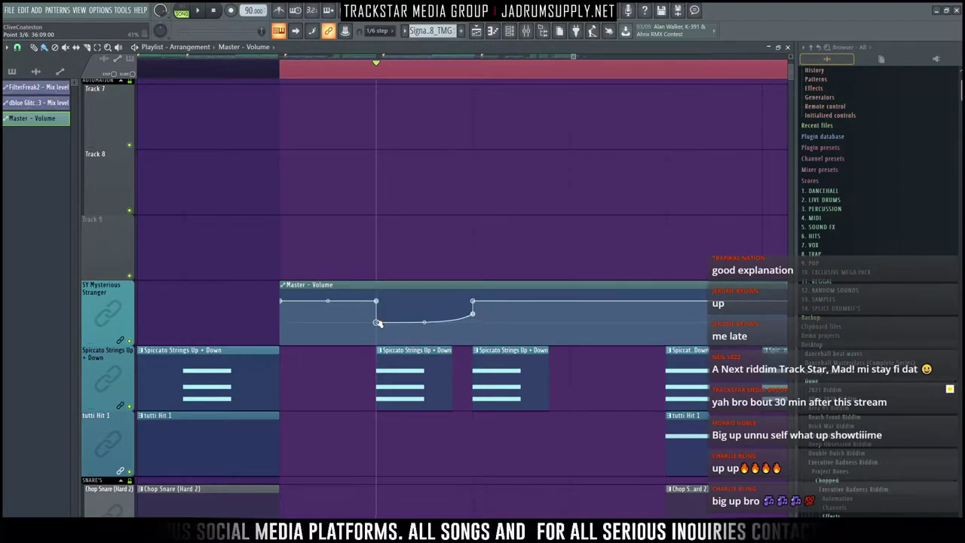
{"action": "right_click", "coordinate": [473, 314]}
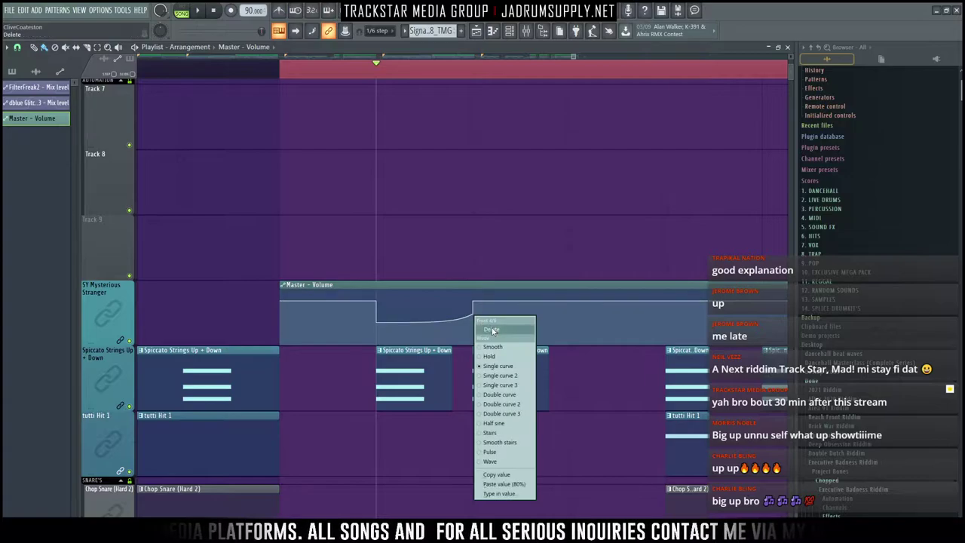
{"action": "left_click", "coordinate": [491, 329]}
Step: Lower the bottom volume point at step 9 of bar 36 to about 21%, and audition the volume swell
{"action": "left_click_drag", "start_coordinate": [424, 312], "coordinate": [380, 333]}
{"action": "key", "text": "space"}
{"action": "key", "text": "space"}
{"action": "key", "text": "space"}
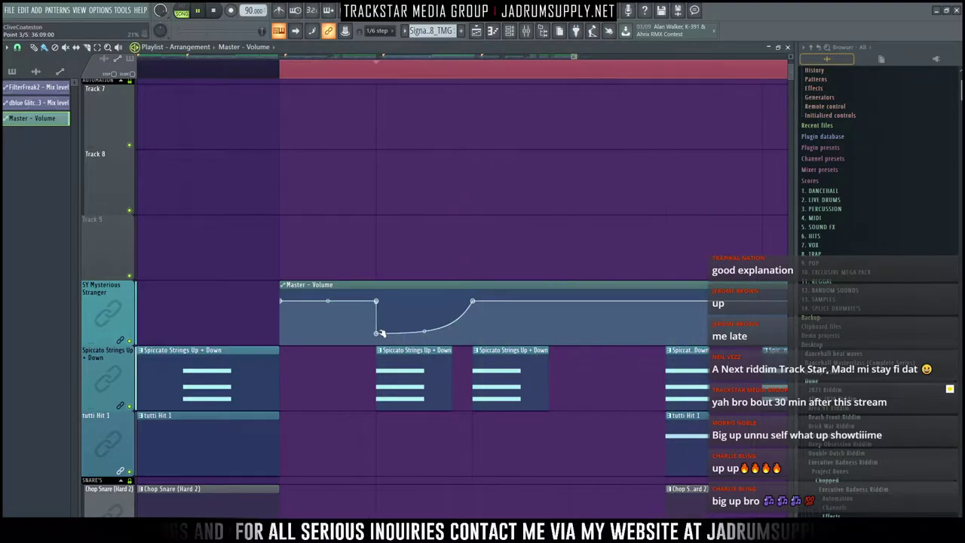
{"action": "key", "text": "space"}
Step: Split the Master - Volume clip at step 11 of bar 36 and delete the remainder, leaving a three-step clip
{"action": "scroll", "coordinate": [483, 73], "scroll_direction": "down", "scroll_amount": 4}
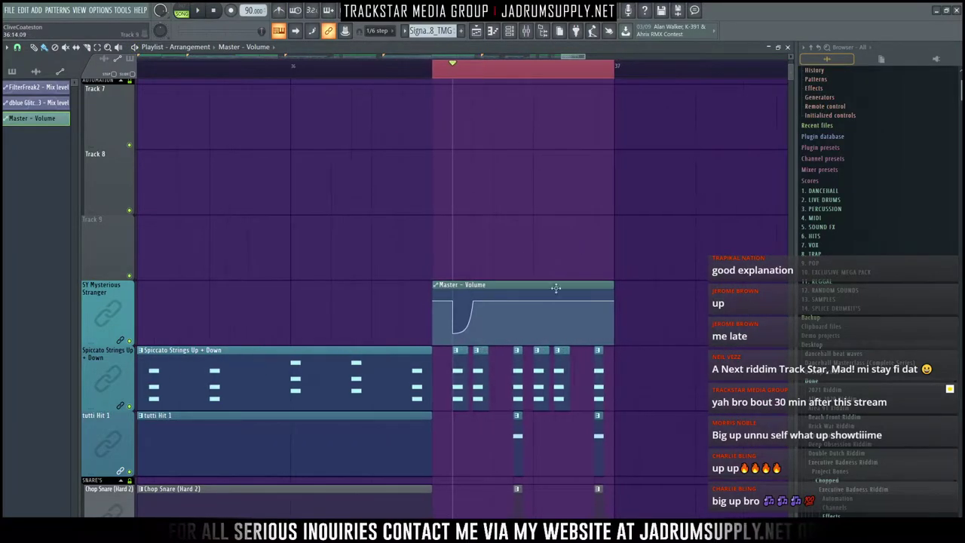
{"action": "left_click", "coordinate": [493, 303]}
{"action": "right_click", "coordinate": [500, 303]}
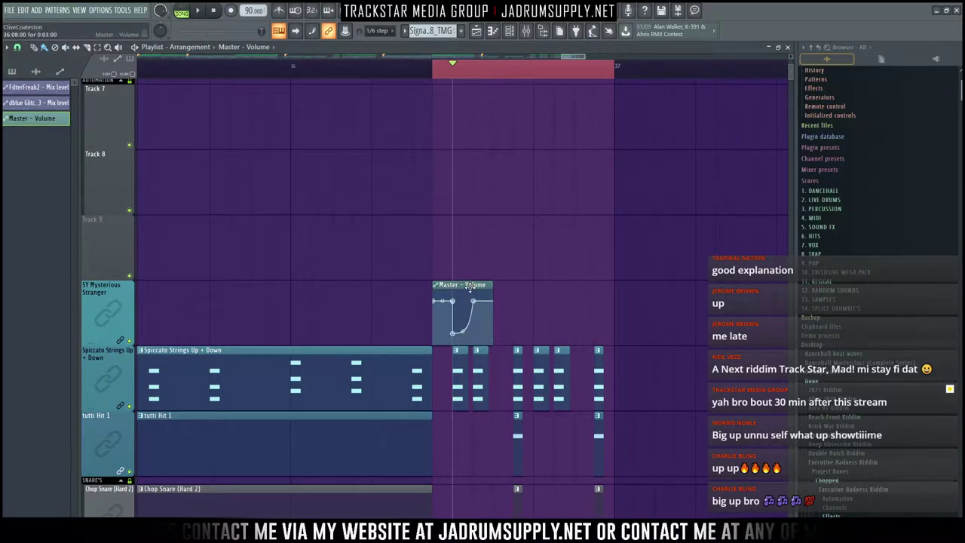
Step: Duplicate the three-step Master - Volume clip to start at steps 12 and 15 of bar 36, and audition the passage
{"action": "left_click_drag", "start_coordinate": [469, 287], "coordinate": [529, 288]}
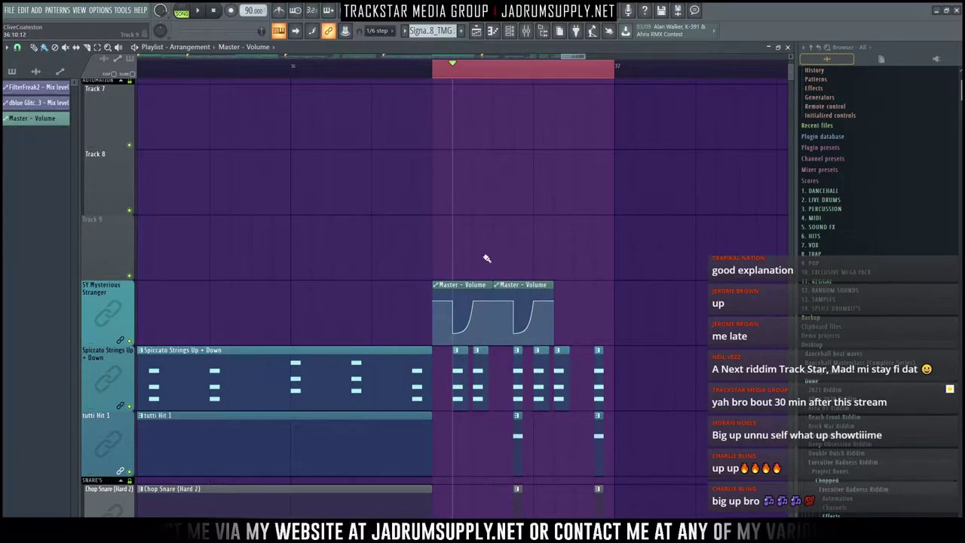
{"action": "left_click", "coordinate": [503, 83]}
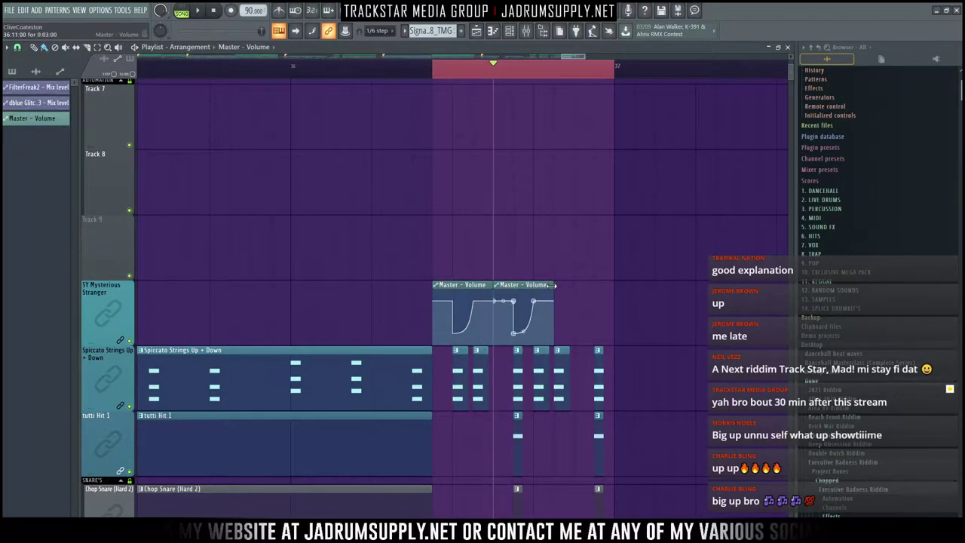
{"action": "left_click_drag", "start_coordinate": [540, 286], "coordinate": [616, 276]}
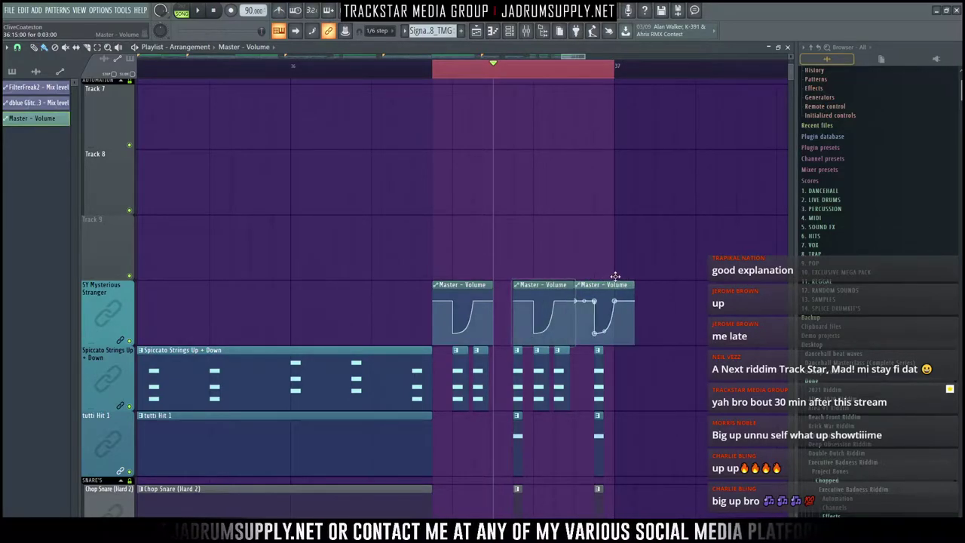
{"action": "key", "text": "space"}
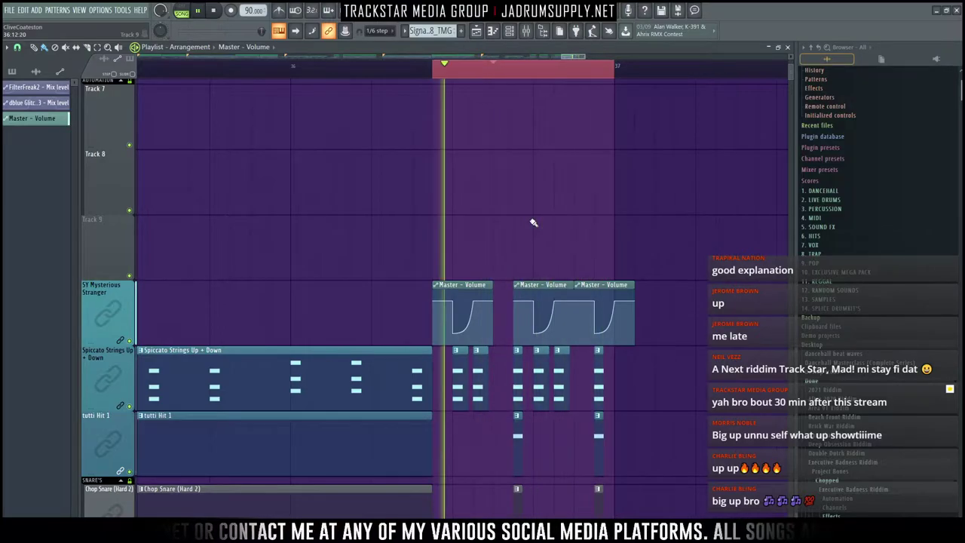
Step: Audition the Master - Volume dips in bar 36, starting playback from earlier points in the arrangement
{"action": "key", "text": "space"}
{"action": "key", "text": "space"}
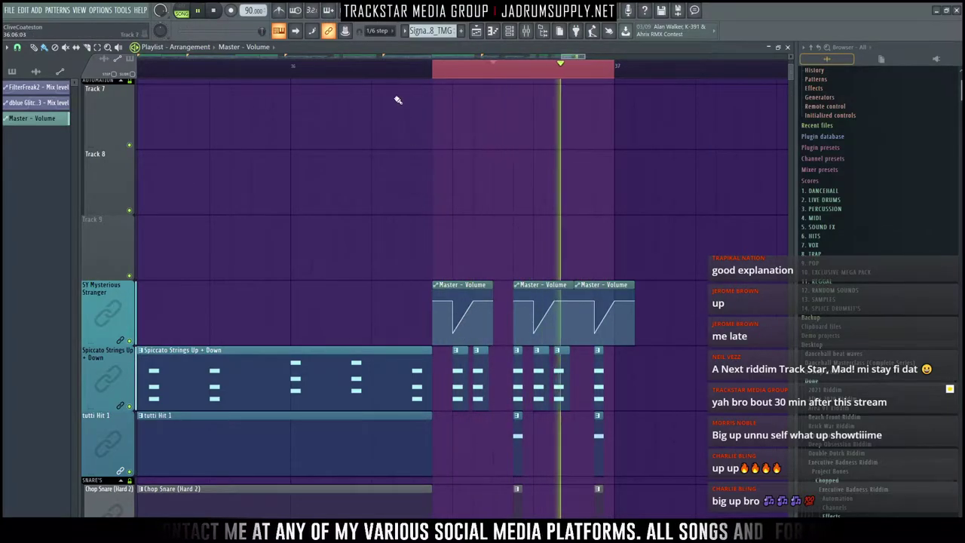
{"action": "left_click", "coordinate": [344, 74]}
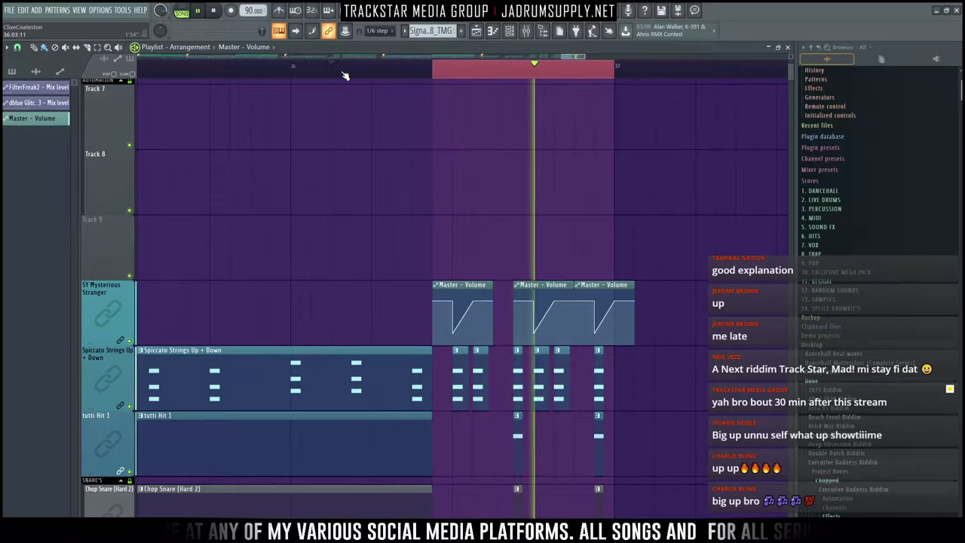
{"action": "key", "text": "space"}
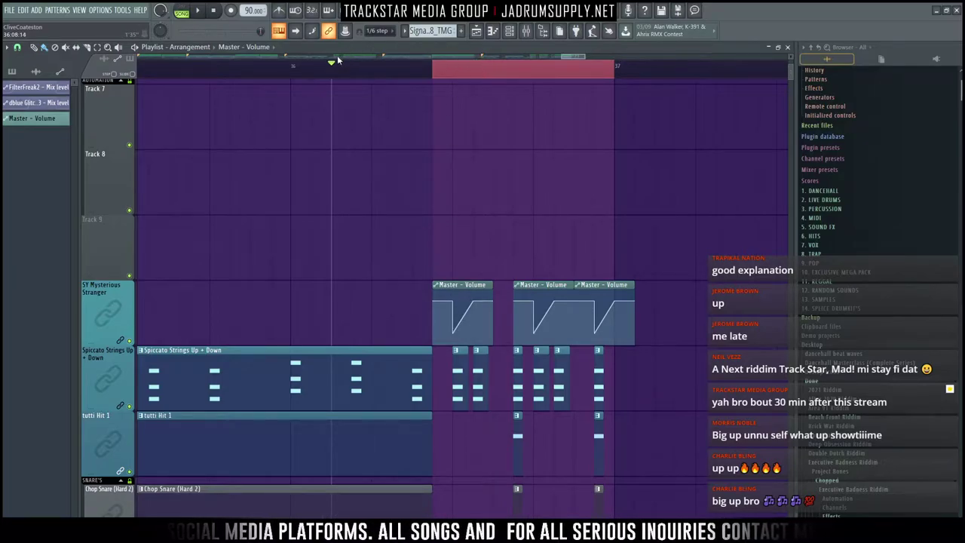
{"action": "left_click", "coordinate": [191, 69]}
{"action": "right_click", "coordinate": [217, 76], "text": "ctrl"}
{"action": "key", "text": "space"}
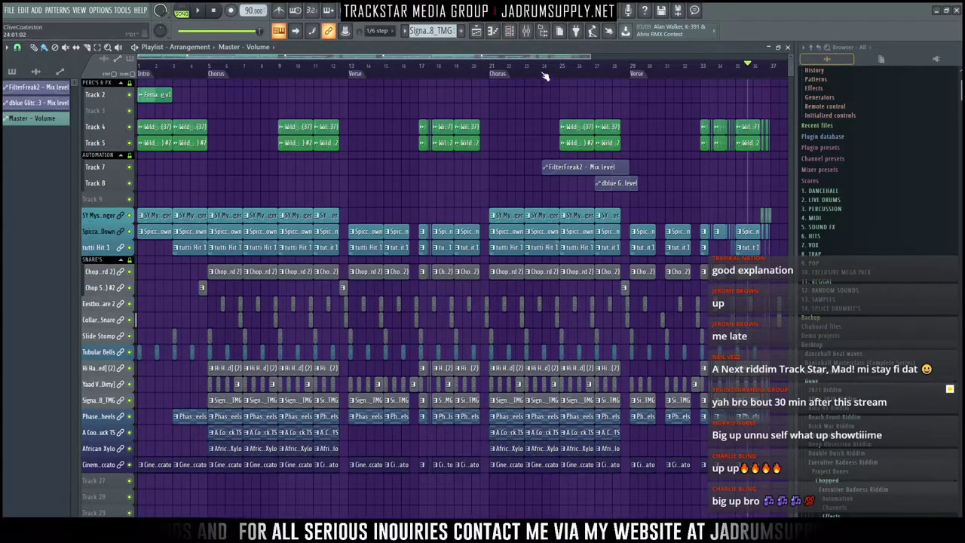
Step: Copy the whole chorus section from bar 21, including its automation clips, to start at bar 37
{"action": "left_click", "coordinate": [498, 75]}
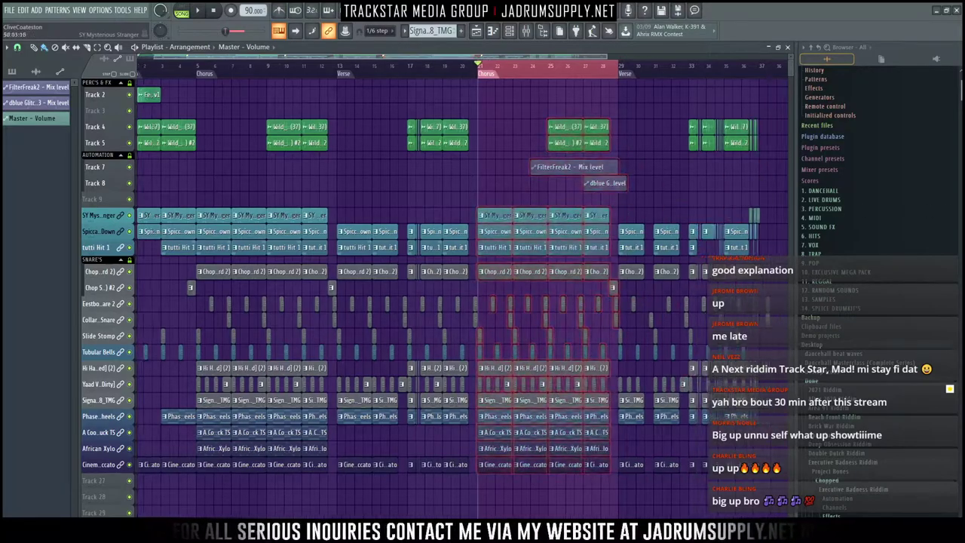
{"action": "left_click_drag", "start_coordinate": [709, 214], "coordinate": [660, 224]}
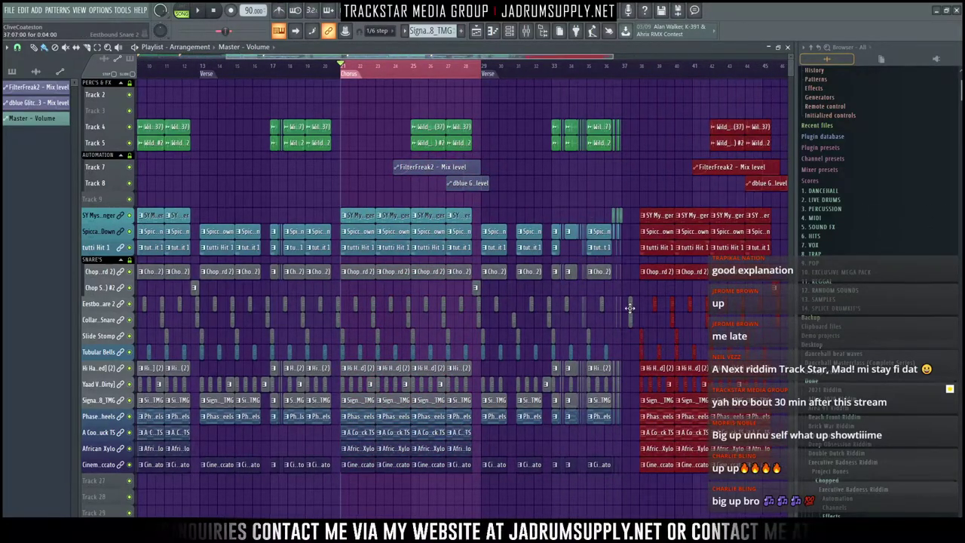
{"action": "left_click_drag", "start_coordinate": [647, 276], "coordinate": [630, 276]}
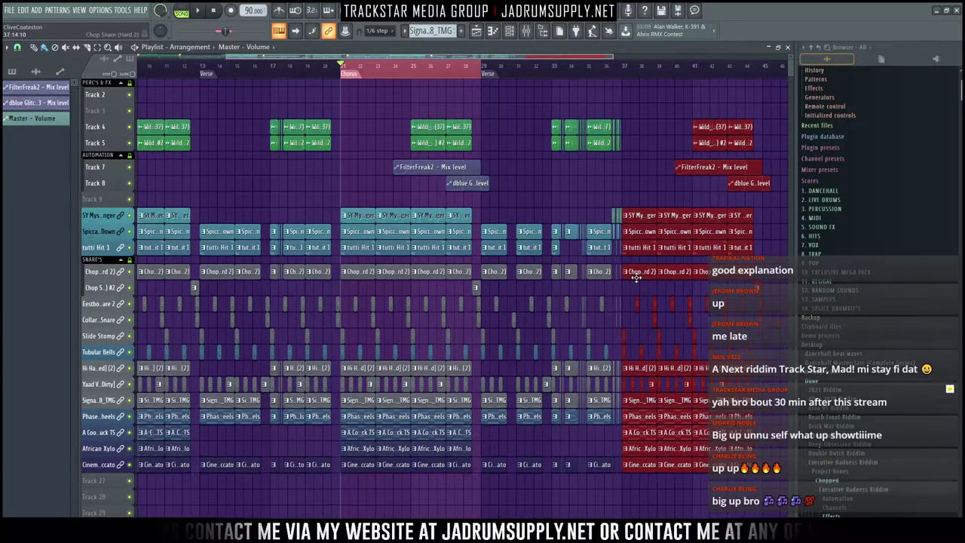
{"action": "key", "text": "ctrl+d"}
Step: Audition the transition from the end of the second verse at bar 35 into the copied chorus at bar 37
{"action": "left_click", "coordinate": [596, 72]}
{"action": "key", "text": "space"}
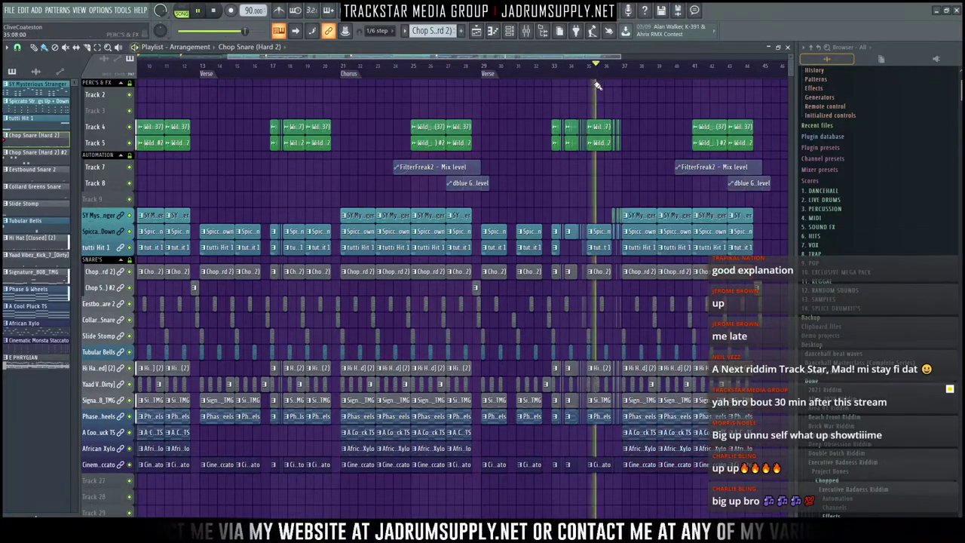
{"action": "scroll", "coordinate": [643, 72], "scroll_direction": "up", "scroll_amount": 3}
{"action": "scroll", "coordinate": [642, 73], "scroll_direction": "up", "scroll_amount": 4}
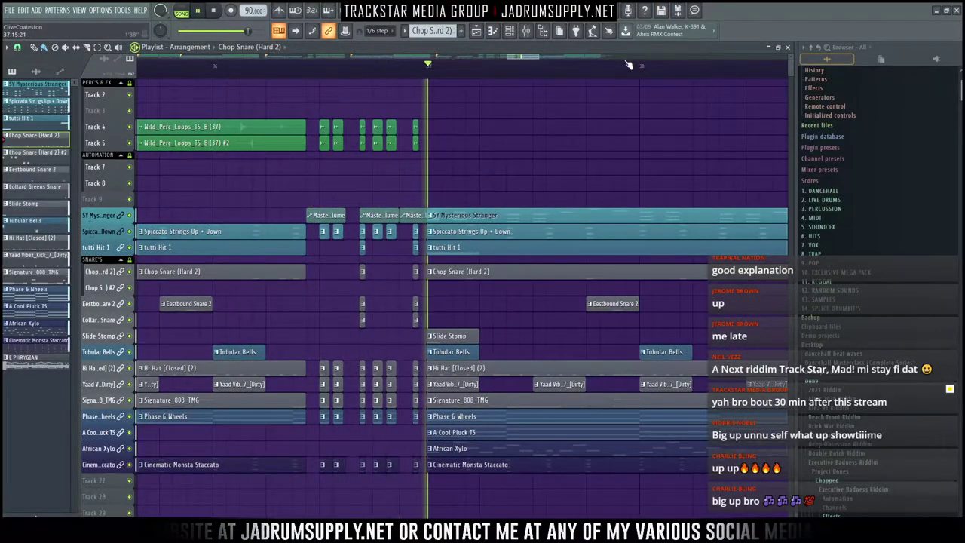
{"action": "scroll", "coordinate": [362, 54], "scroll_direction": "down", "scroll_amount": 5}
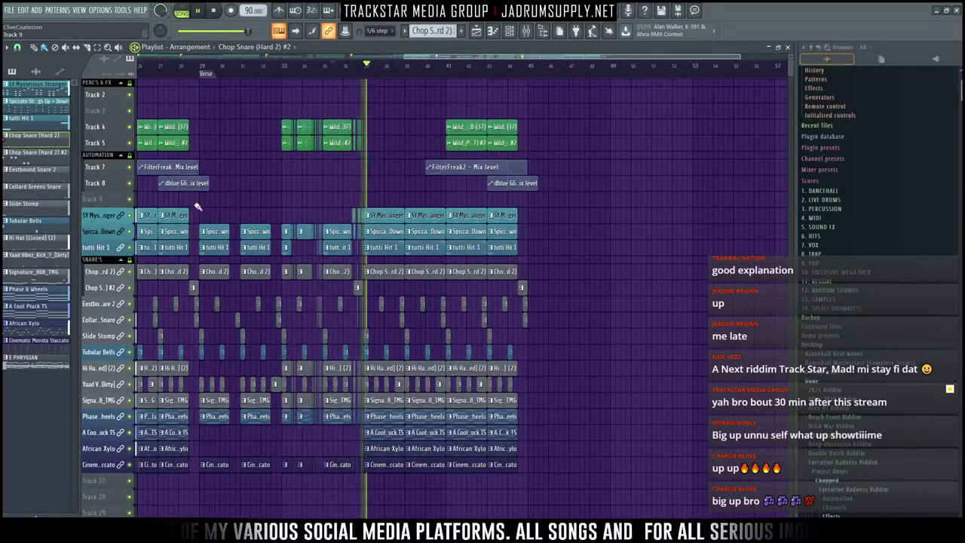
{"action": "key", "text": "space"}
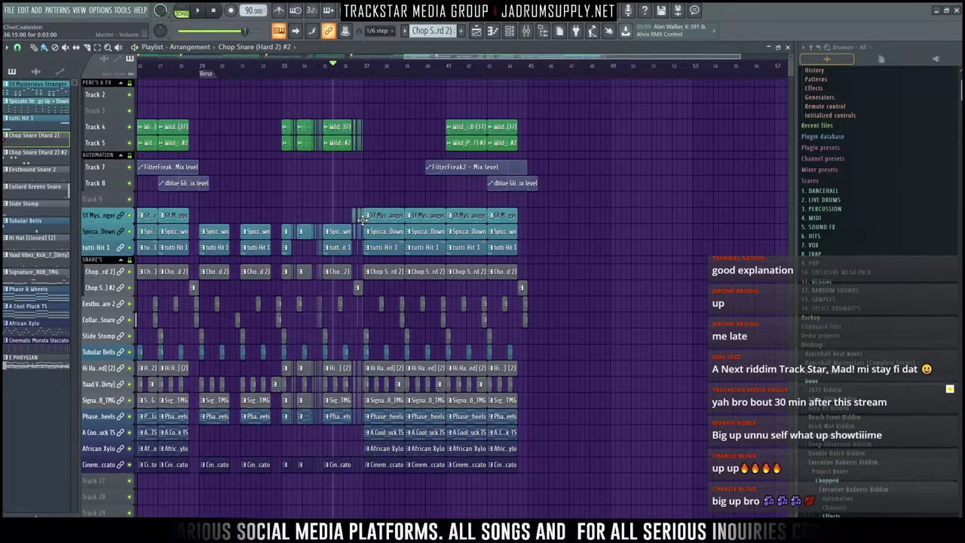
Step: Move the three Master - Volume clips at bar 36 up to Track 9, and lock Tracks 2 to 5 to their content
{"action": "left_click", "coordinate": [355, 216]}
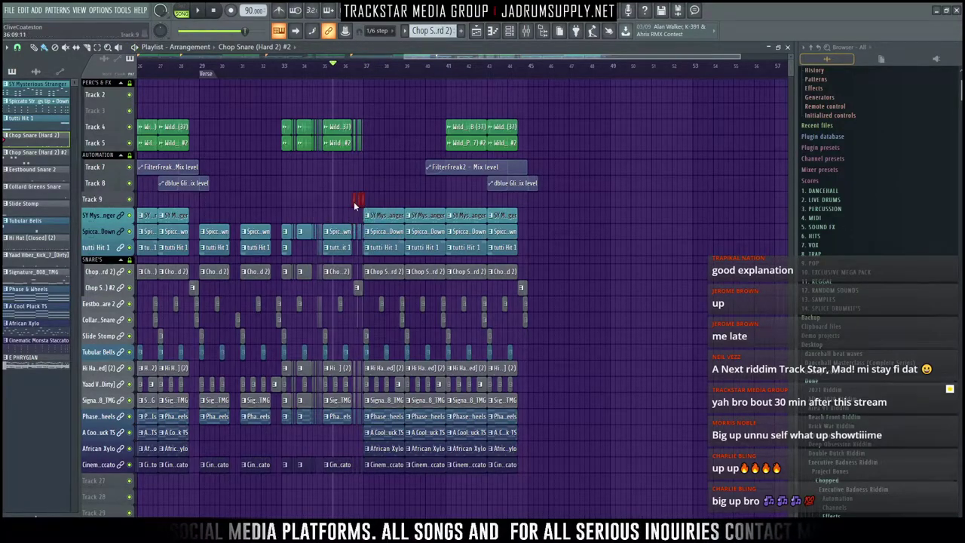
{"action": "right_click", "coordinate": [117, 96]}
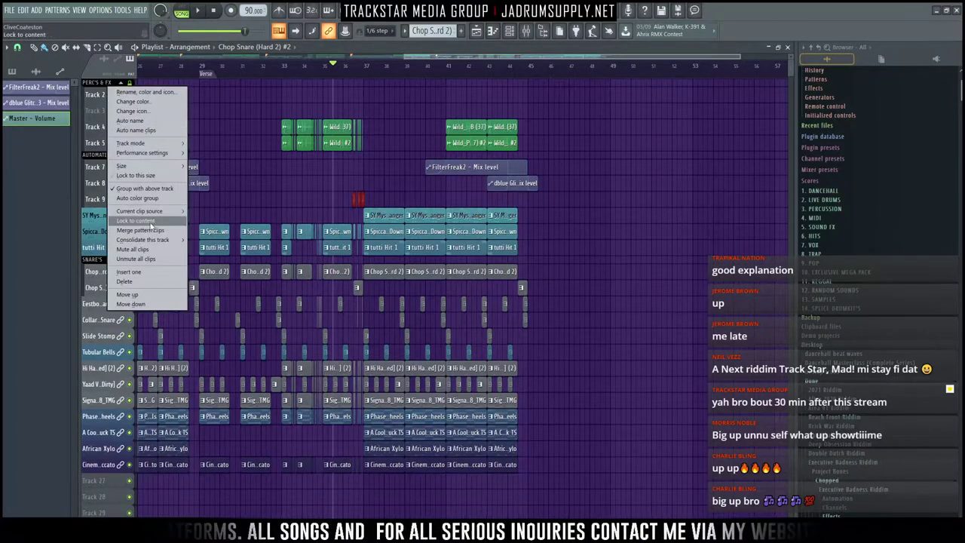
{"action": "left_click", "coordinate": [144, 220]}
{"action": "right_click", "coordinate": [110, 108]}
{"action": "left_click", "coordinate": [124, 236]}
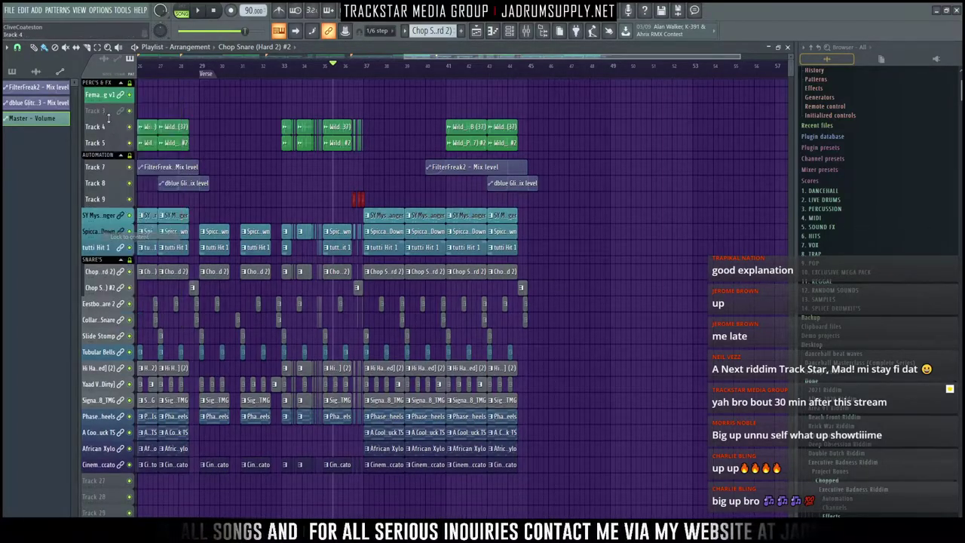
{"action": "right_click", "coordinate": [103, 128]}
{"action": "left_click", "coordinate": [132, 255]}
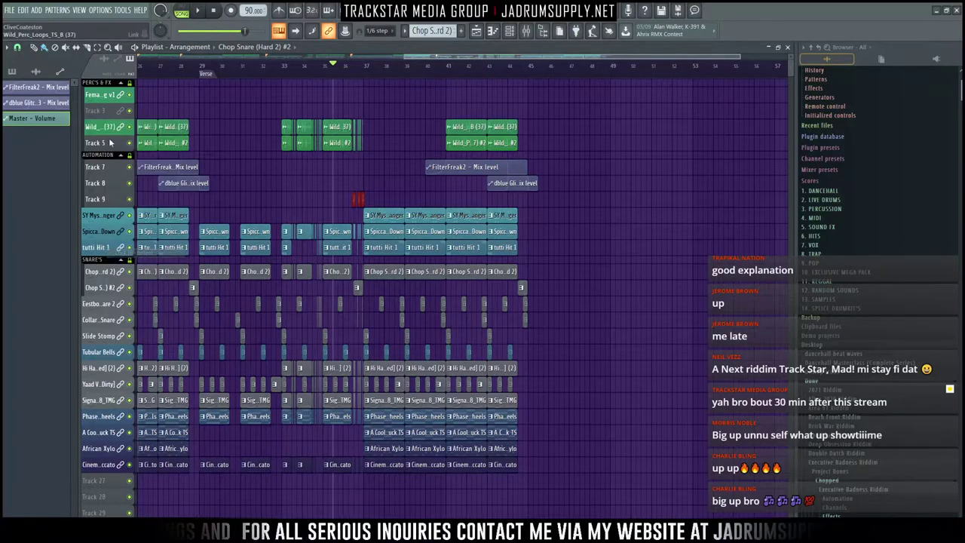
{"action": "right_click", "coordinate": [109, 137]}
{"action": "left_click", "coordinate": [151, 271]}
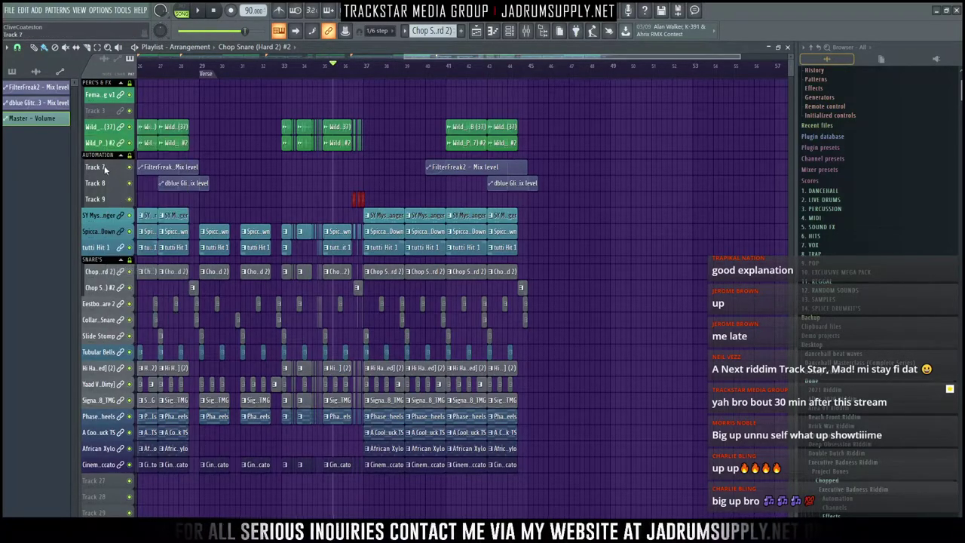
Step: Lock automation Tracks 7, 8 and 9 to their content
{"action": "right_click", "coordinate": [105, 160]}
{"action": "left_click", "coordinate": [132, 288]}
{"action": "right_click", "coordinate": [108, 188]}
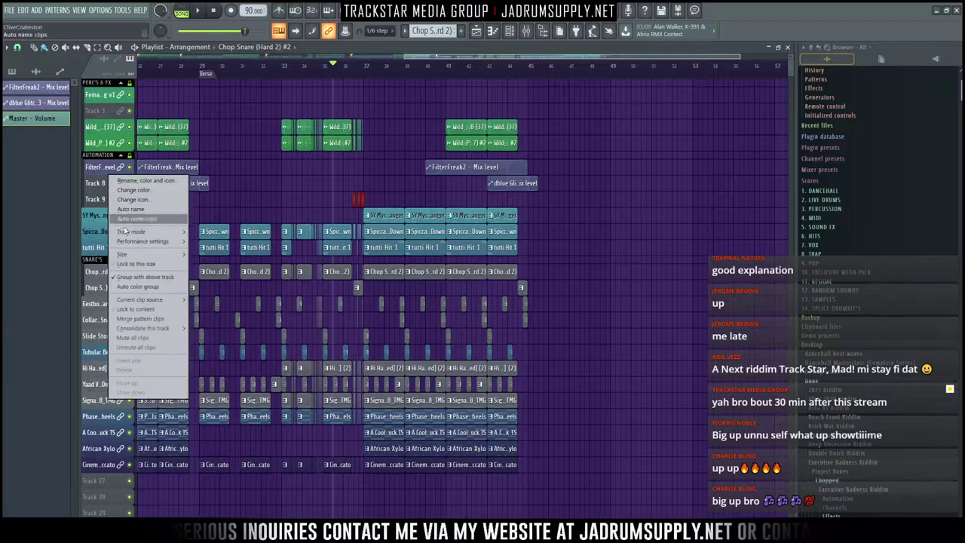
{"action": "left_click", "coordinate": [132, 311]}
{"action": "right_click", "coordinate": [111, 198]}
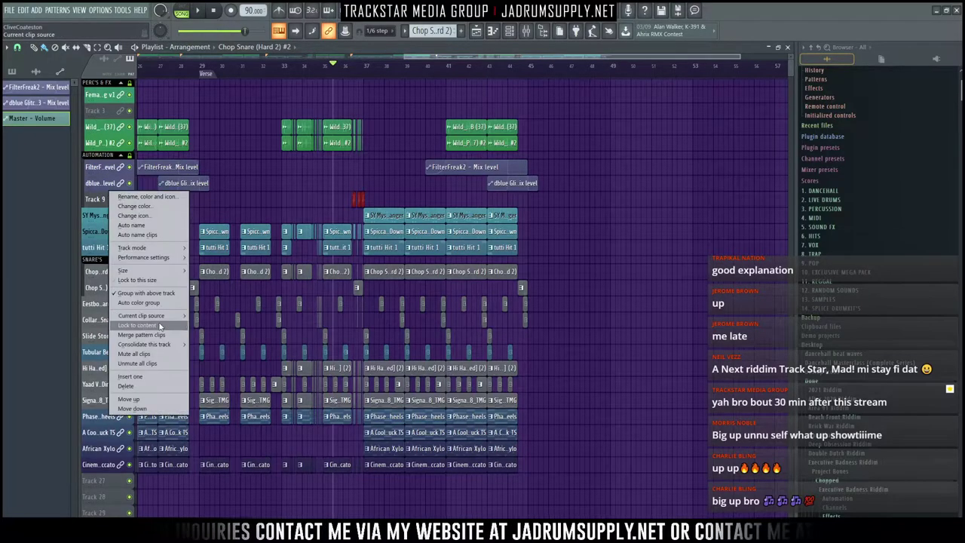
{"action": "left_click", "coordinate": [132, 324]}
Step: Collapse the AUTOMATION track group
{"action": "left_click", "coordinate": [120, 156]}
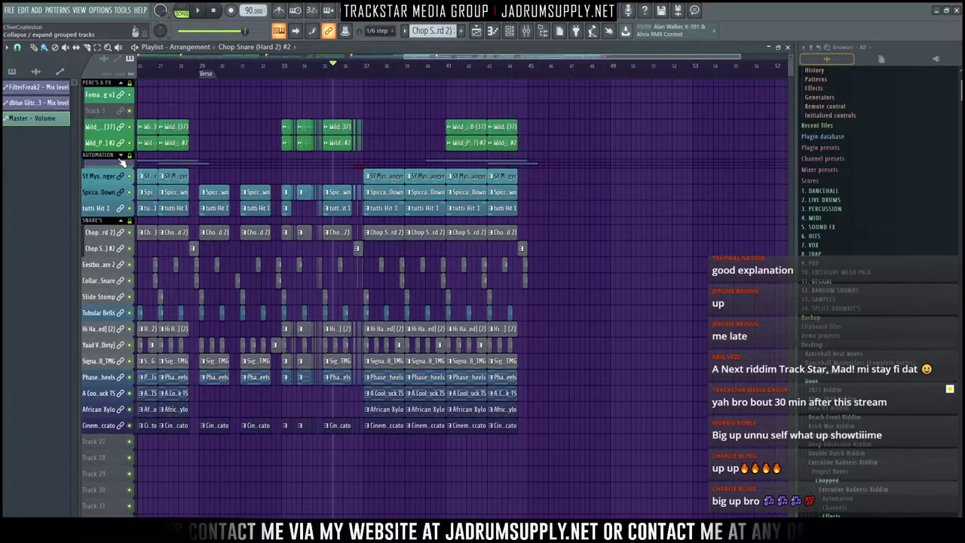
{"action": "left_click", "coordinate": [127, 156]}
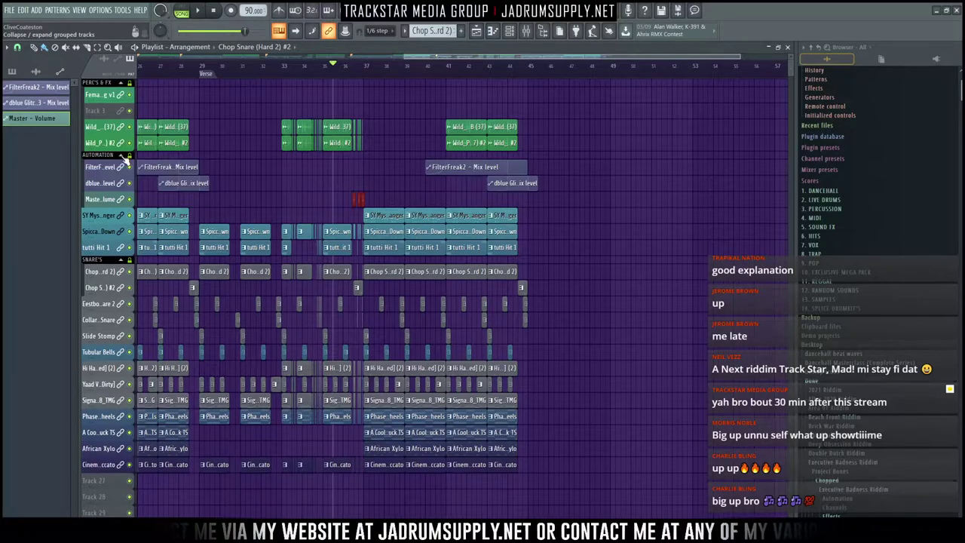
{"action": "scroll", "coordinate": [254, 155], "scroll_direction": "down", "scroll_amount": 3}
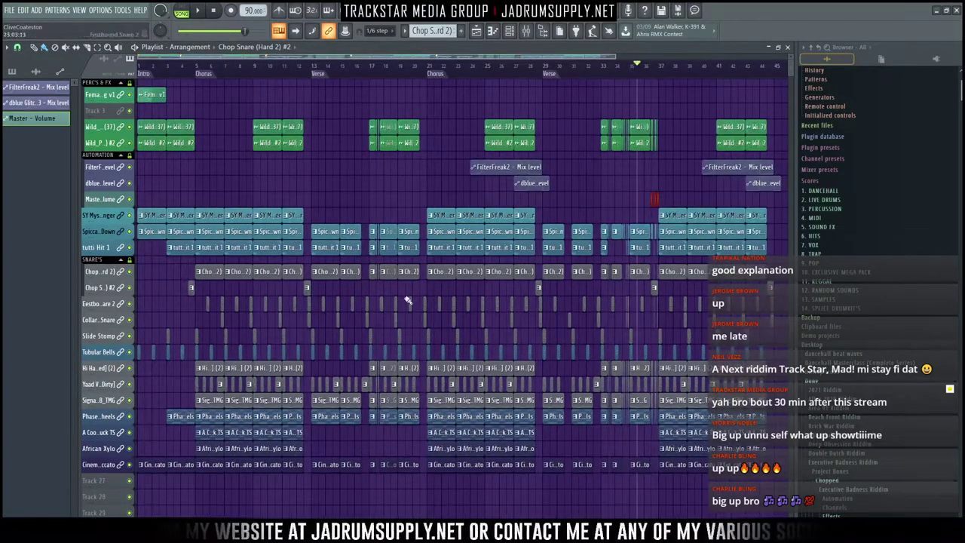
{"action": "left_click", "coordinate": [122, 157]}
{"action": "scroll", "coordinate": [121, 158], "scroll_direction": "up", "scroll_amount": 1}
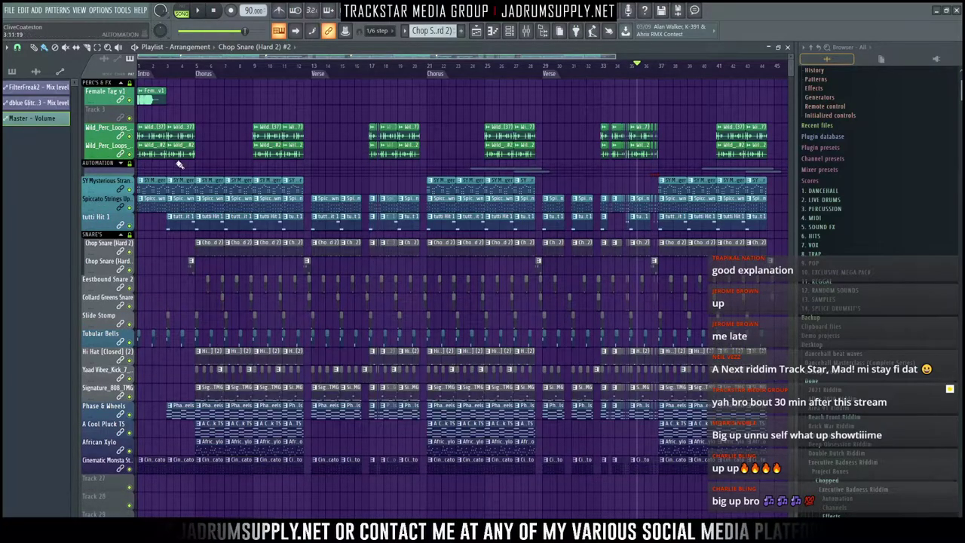
Step: Delete the empty Track 3 from the PERC'S & FX group and collapse that group
{"action": "right_click", "coordinate": [111, 112]}
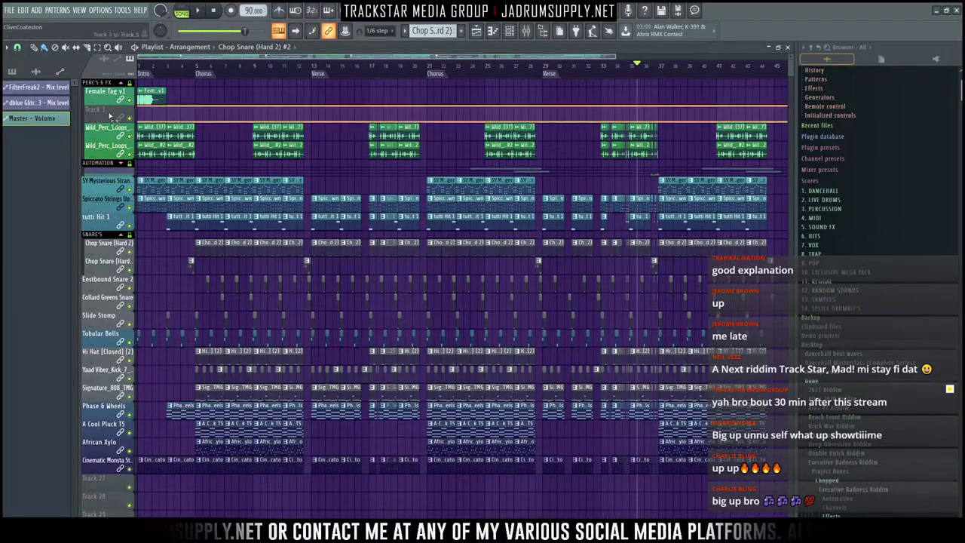
{"action": "left_click", "coordinate": [153, 300]}
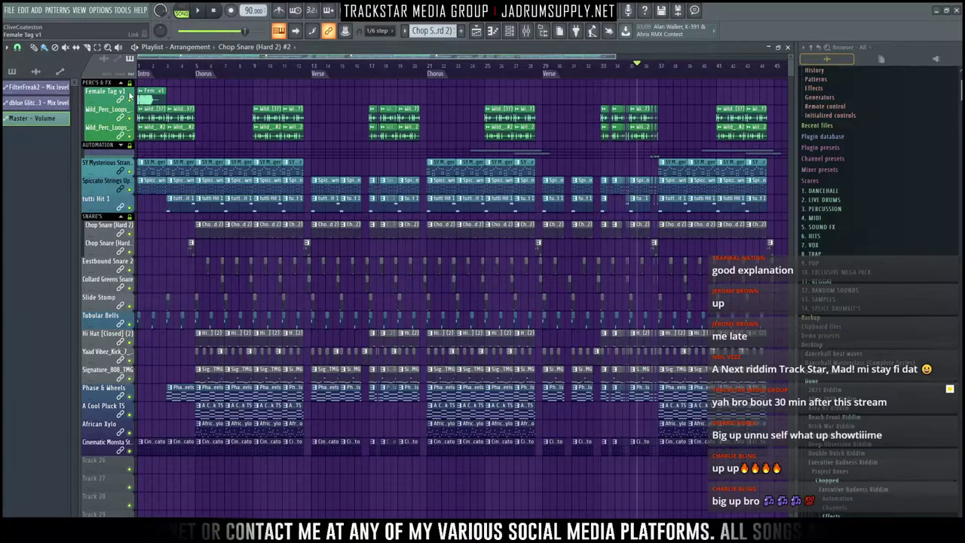
{"action": "left_click", "coordinate": [128, 84]}
{"action": "right_click", "coordinate": [401, 86], "text": "ctrl"}
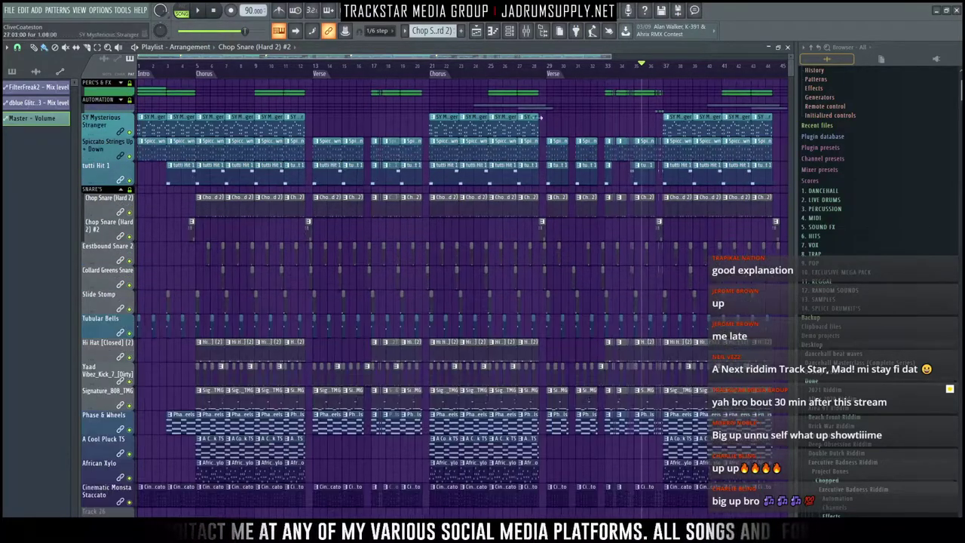
Step: Copy the first verse section from bar 13 to start at bar 45, after the last chorus
{"action": "scroll", "coordinate": [665, 79], "scroll_direction": "down", "scroll_amount": 1}
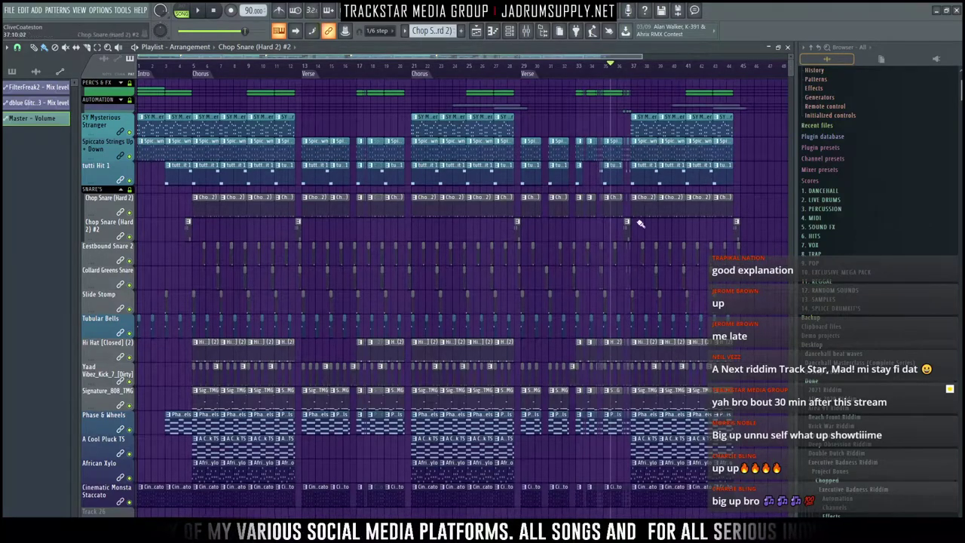
{"action": "left_click", "coordinate": [309, 77]}
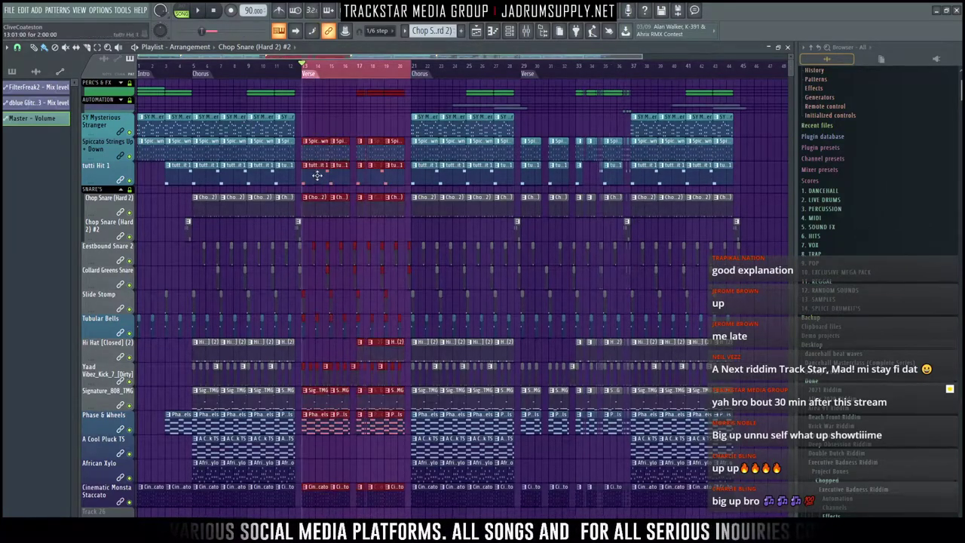
{"action": "left_click_drag", "start_coordinate": [318, 175], "coordinate": [661, 177]}
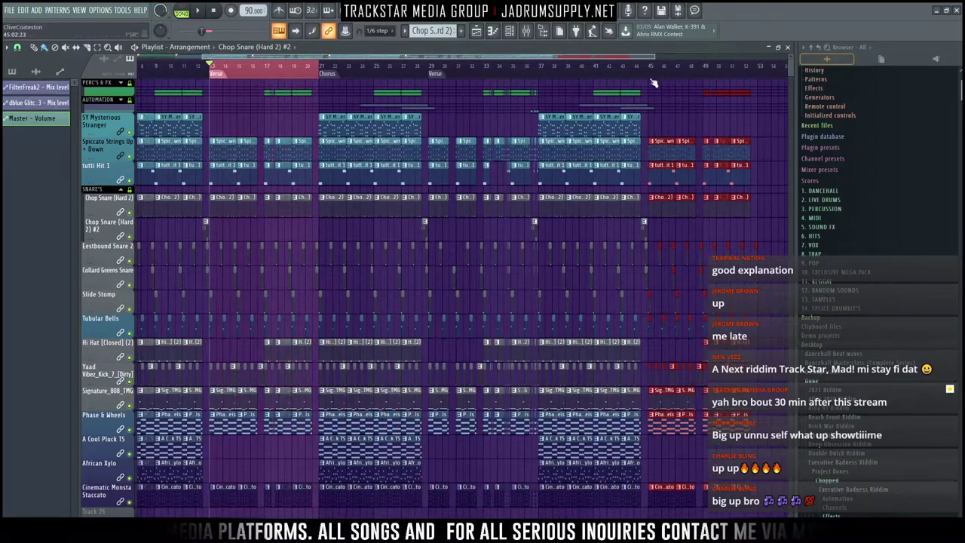
Step: Add an "Outro" marker at bar 45 and a "Chorus" marker at bar 37 on the playlist timeline
{"action": "right_click", "coordinate": [652, 81]}
{"action": "left_click", "coordinate": [668, 84]}
{"action": "type", "text": "Outro"}
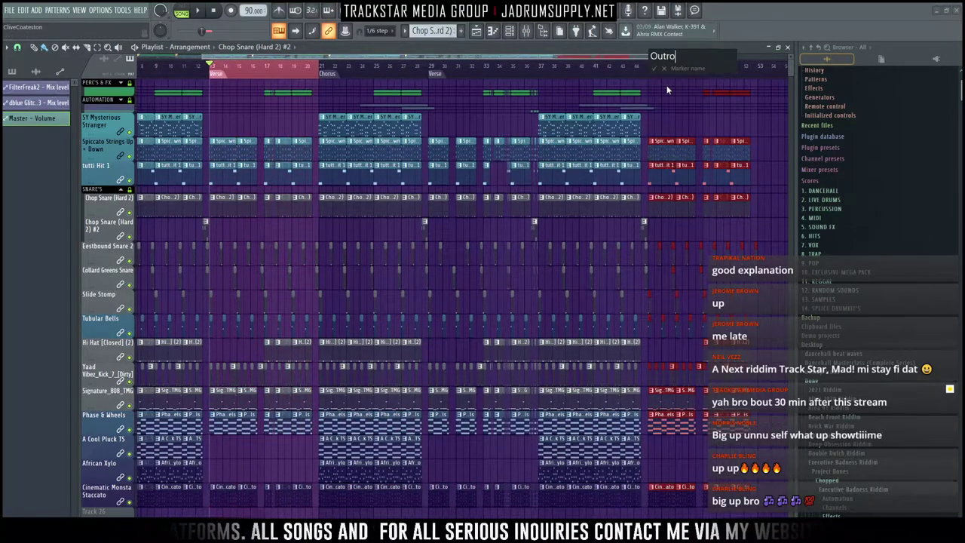
{"action": "key", "text": "Return"}
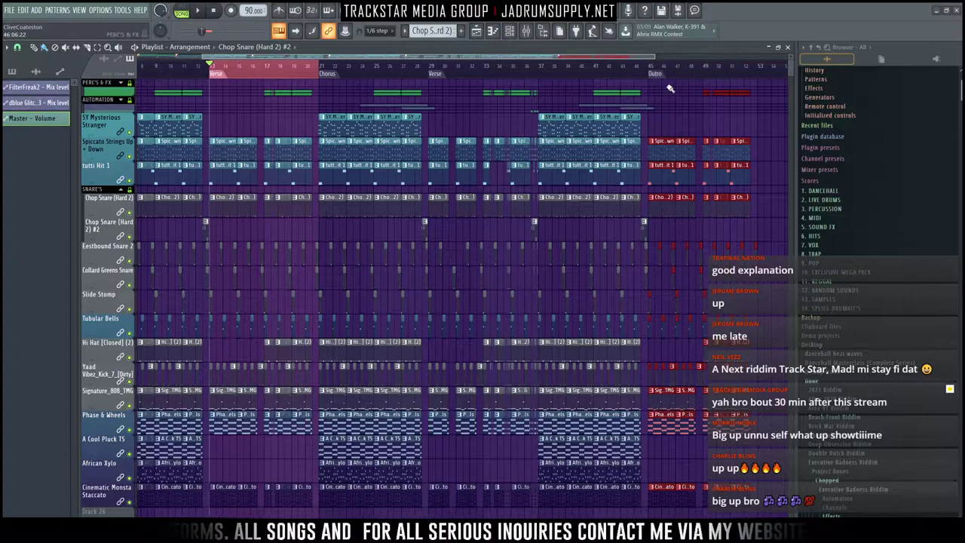
{"action": "right_click", "coordinate": [539, 78]}
{"action": "left_click", "coordinate": [538, 84]}
{"action": "type", "text": "Chorus"}
{"action": "key", "text": "Return"}
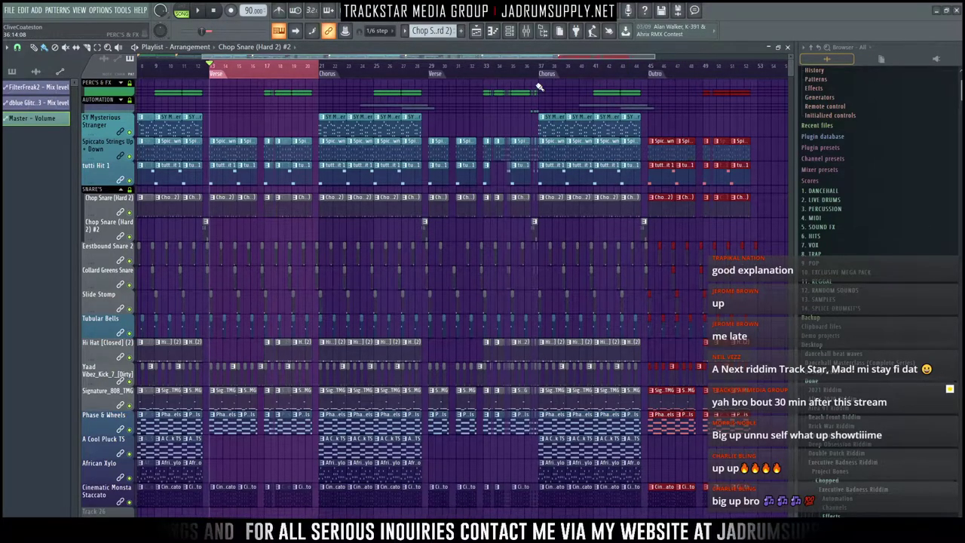
Step: View the project credits and working-time information, and close it
{"action": "key", "text": "F11"}
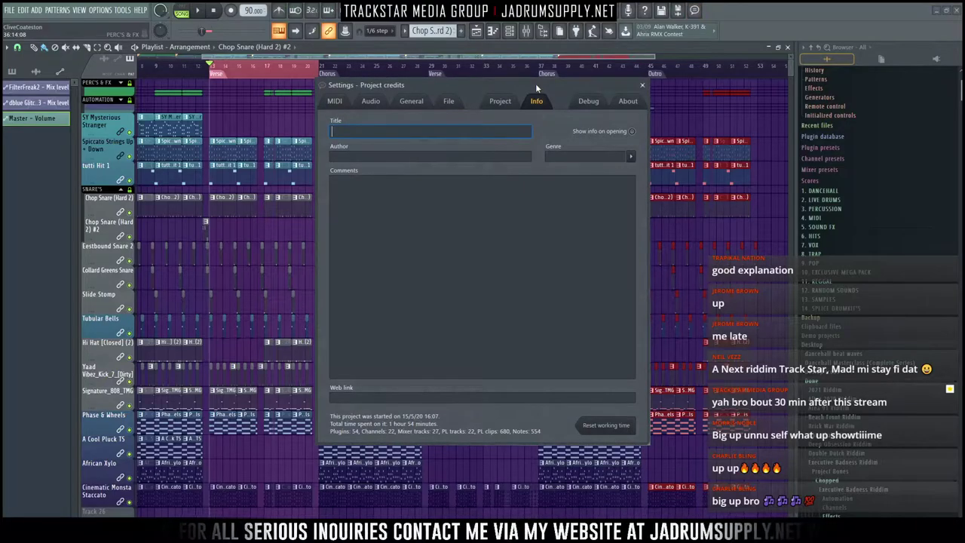
{"action": "left_click", "coordinate": [644, 86]}
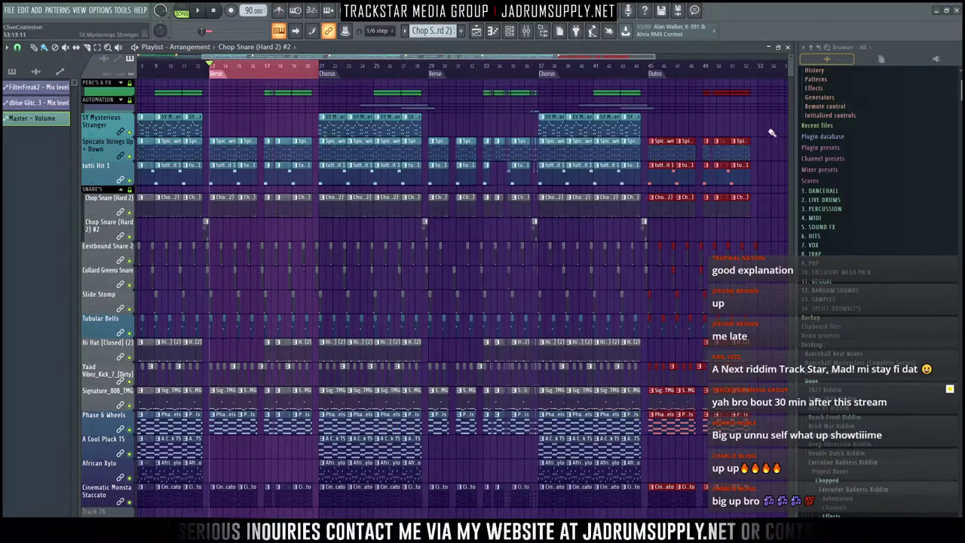
Step: Collapse the SNARE'S track group and bring the first verse at bar 13 into close view
{"action": "scroll", "coordinate": [752, 103], "scroll_direction": "down", "scroll_amount": 2}
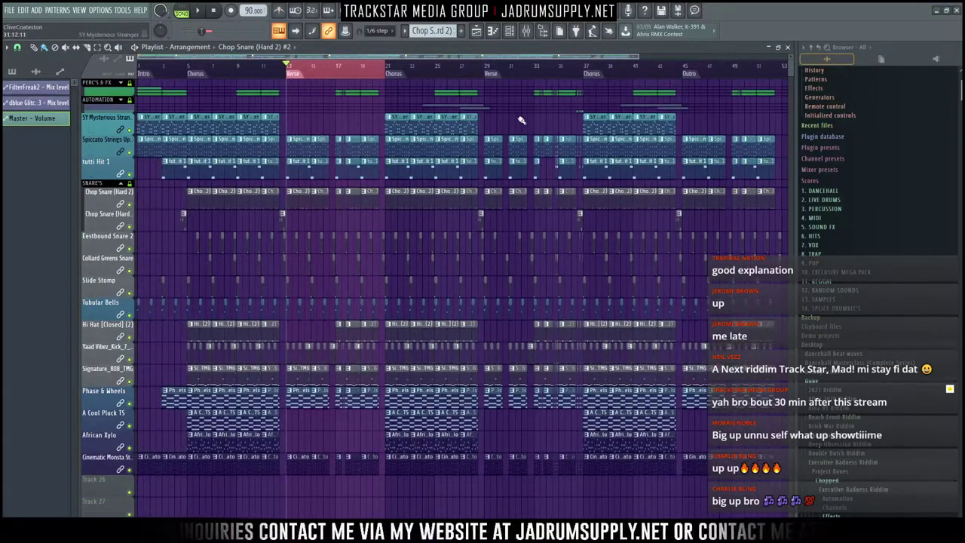
{"action": "left_click", "coordinate": [126, 190]}
{"action": "scroll", "coordinate": [282, 186], "scroll_direction": "up", "scroll_amount": 3}
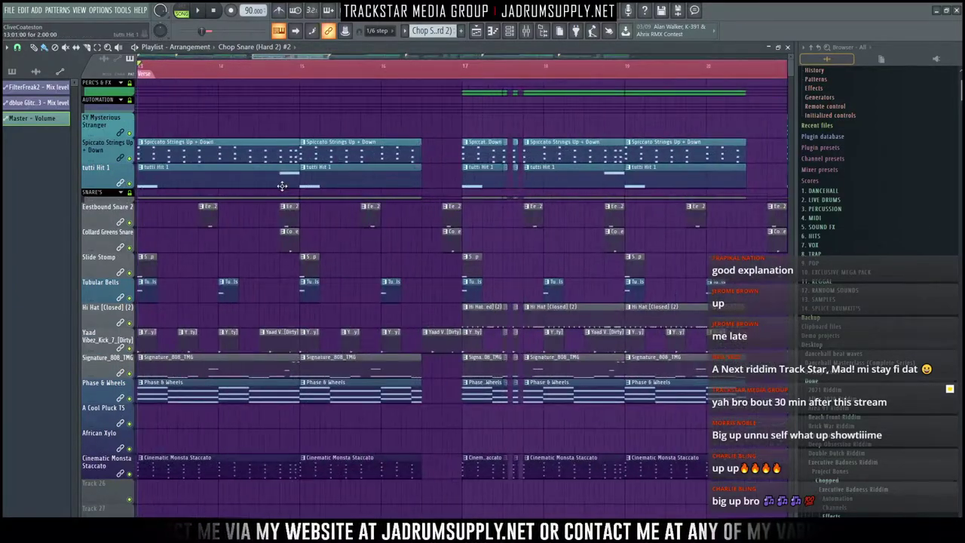
Step: Clear the verse time selection and play the arrangement from about bar 35 into the last chorus
{"action": "scroll", "coordinate": [282, 187], "scroll_direction": "down", "scroll_amount": 5}
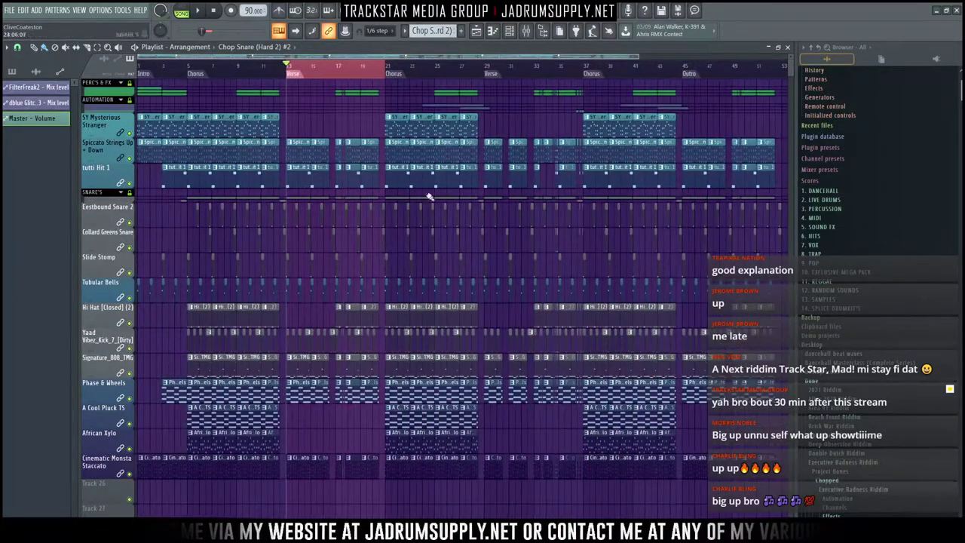
{"action": "right_click", "coordinate": [313, 71]}
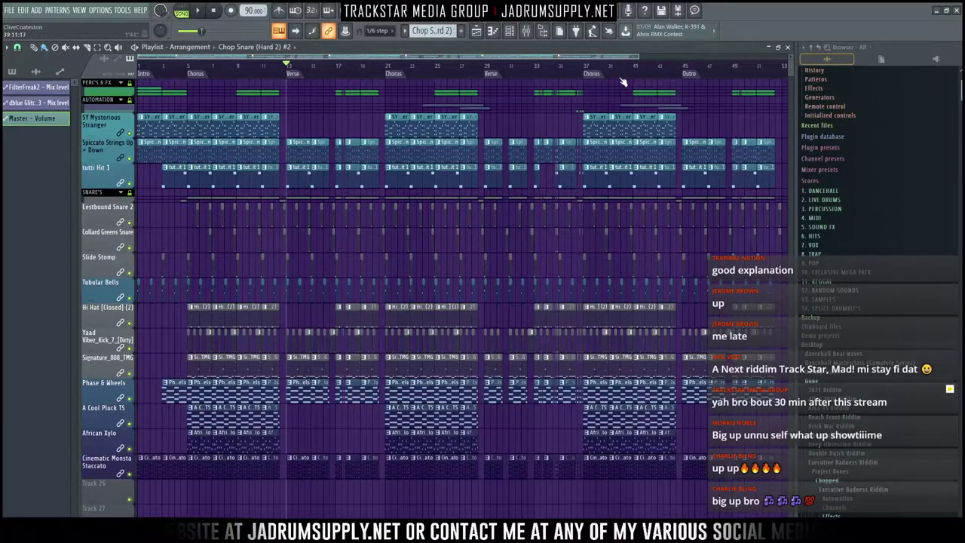
{"action": "left_click", "coordinate": [566, 65]}
{"action": "key", "text": "space"}
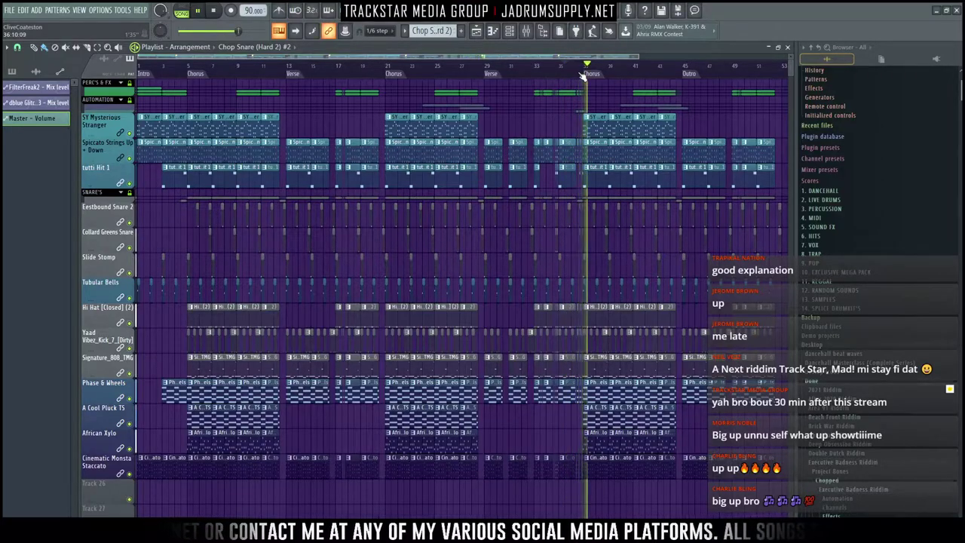
{"action": "key", "text": "space"}
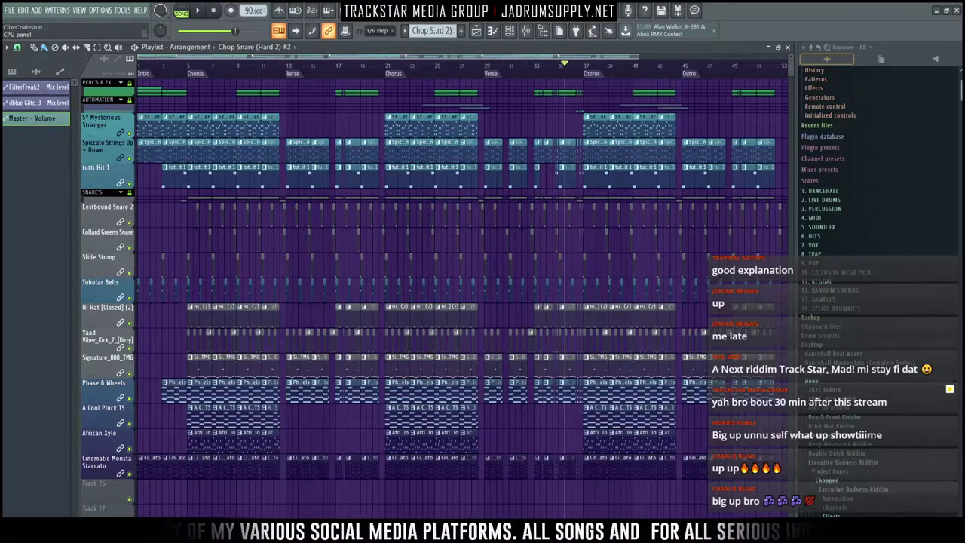
{"action": "right_click", "coordinate": [147, 238], "text": "ctrl"}
{"action": "right_click", "coordinate": [169, 198], "text": "ctrl"}
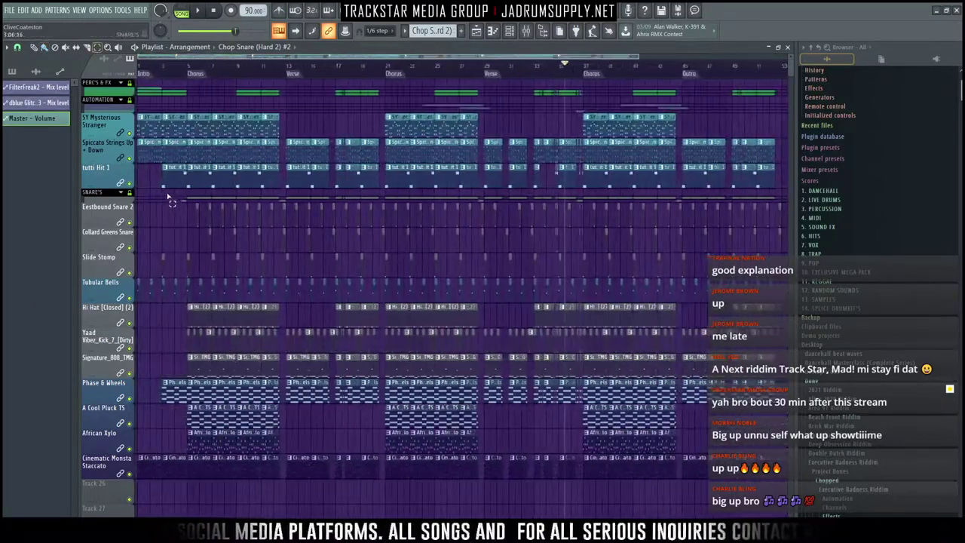
{"action": "left_click_drag", "start_coordinate": [349, 74], "coordinate": [139, 72]}
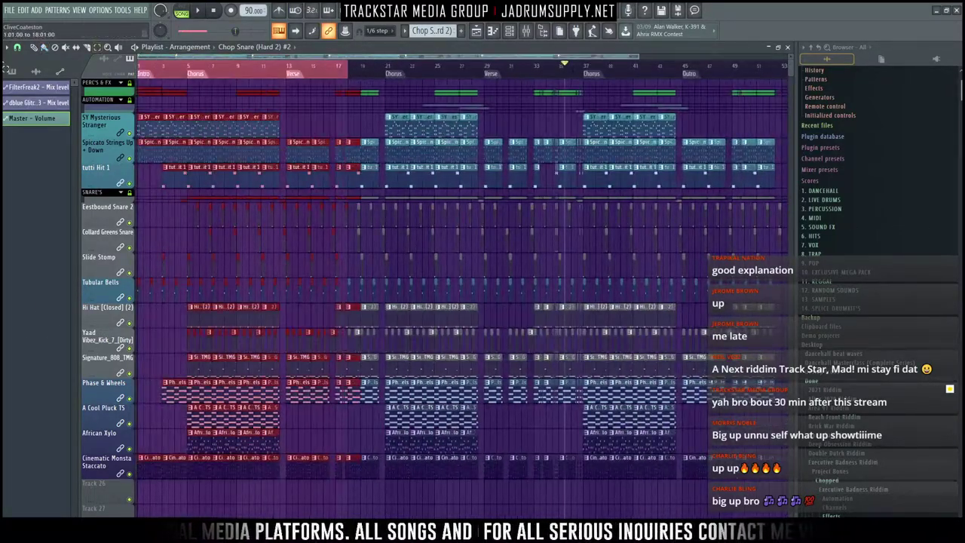
{"action": "left_click", "coordinate": [186, 65]}
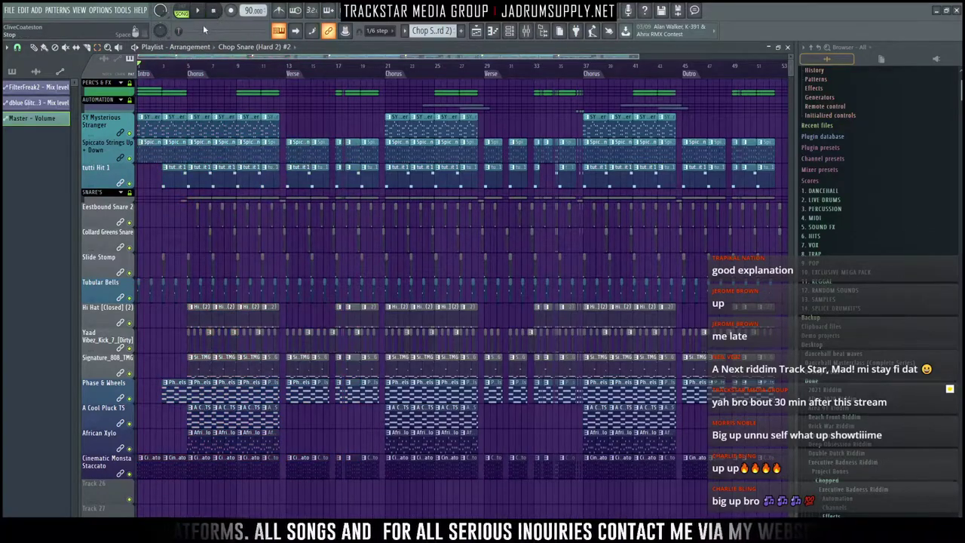
Step: Save the project to the Desktop as an FL Studio song file named "gzhtdgjnfx", and show the mixer
{"action": "key", "text": "ctrl+s"}
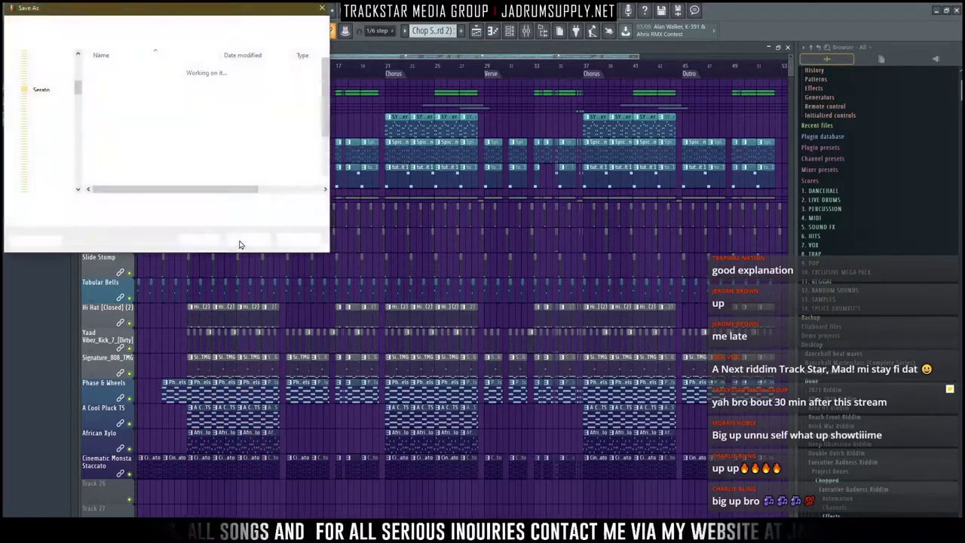
{"action": "left_click", "coordinate": [323, 8]}
{"action": "left_click", "coordinate": [542, 31]}
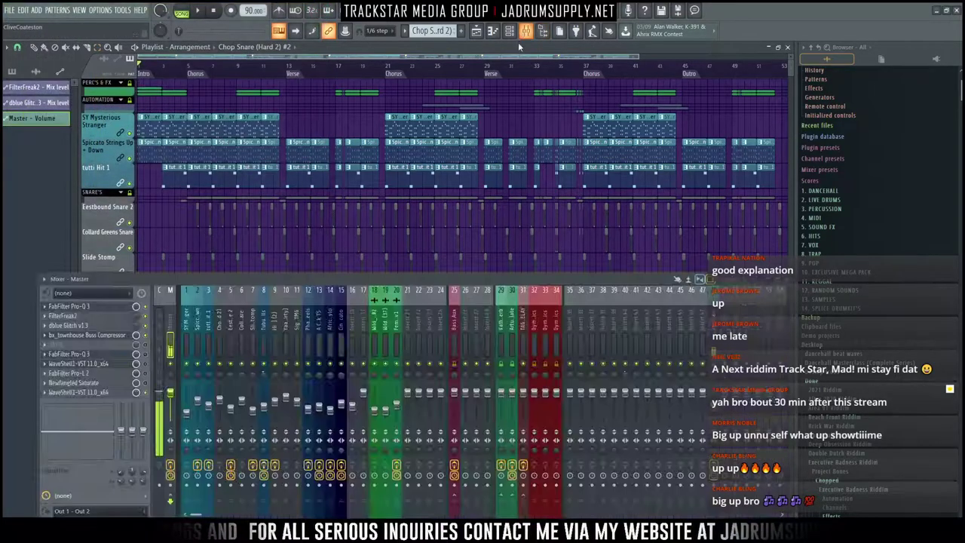
{"action": "key", "text": "ctrl+s"}
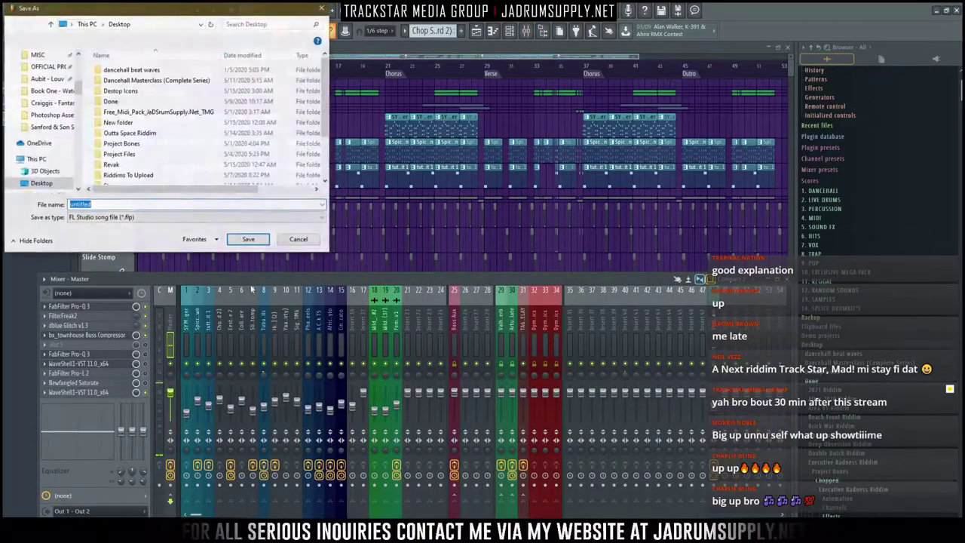
{"action": "left_click", "coordinate": [94, 25]}
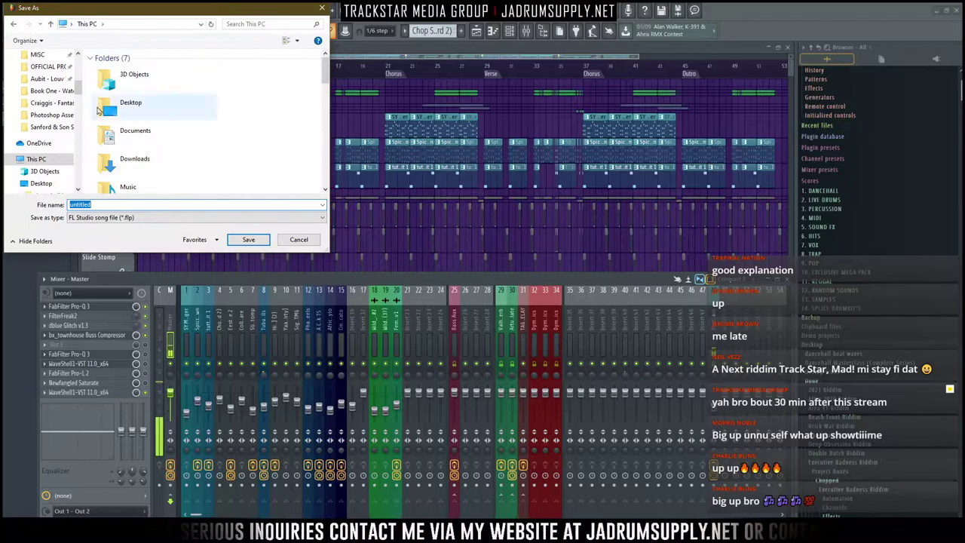
{"action": "left_click", "coordinate": [47, 183]}
{"action": "type", "text": "gjhtdgjnfx"}
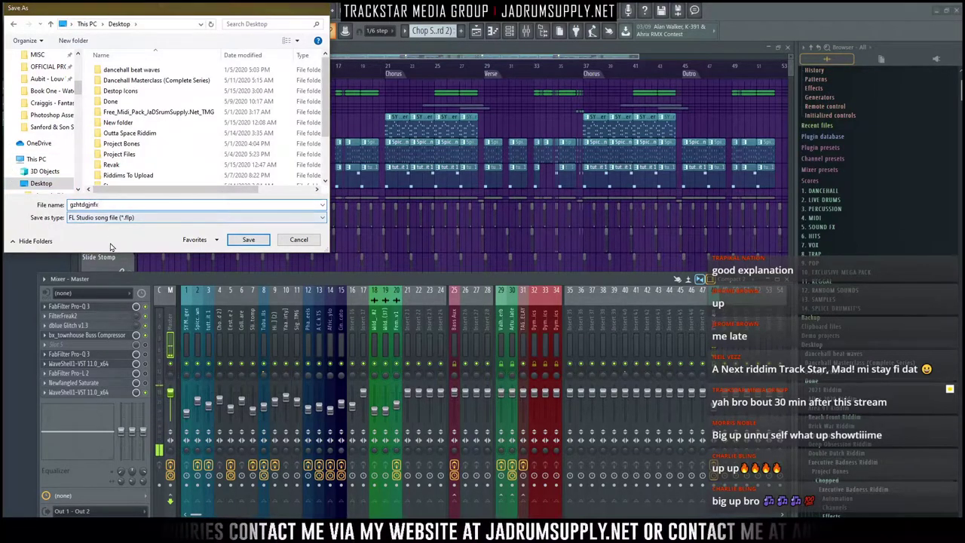
{"action": "key", "text": "Return"}
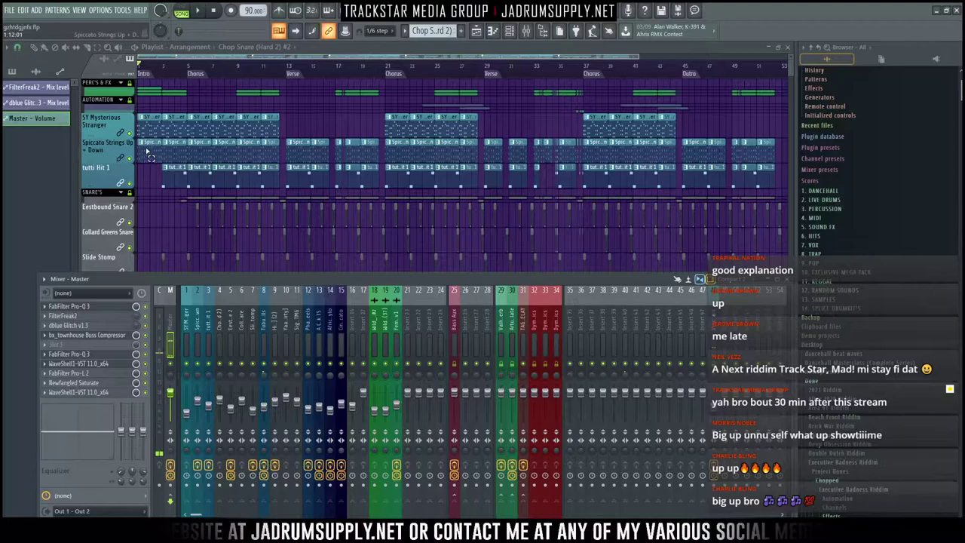
Step: Review the audio settings, run the macro that switches smart disable for all plugins, and close the settings
{"action": "left_click", "coordinate": [99, 9]}
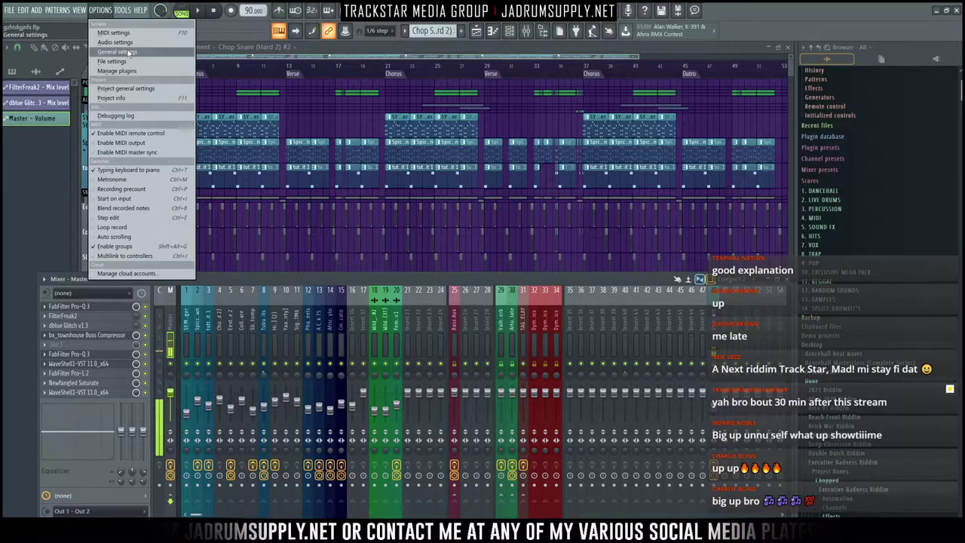
{"action": "left_click", "coordinate": [73, 43]}
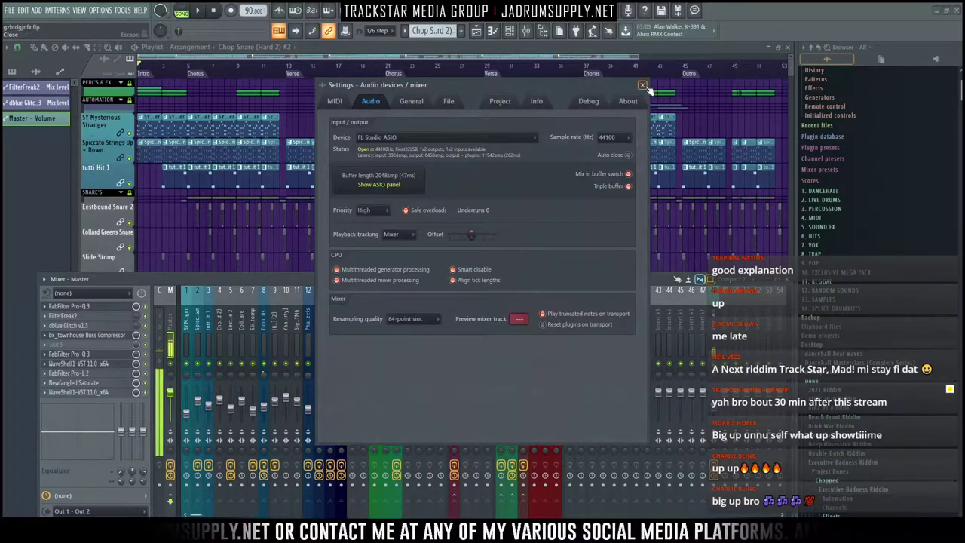
{"action": "left_click", "coordinate": [642, 86]}
{"action": "left_click", "coordinate": [100, 10]}
{"action": "left_click", "coordinate": [114, 36]}
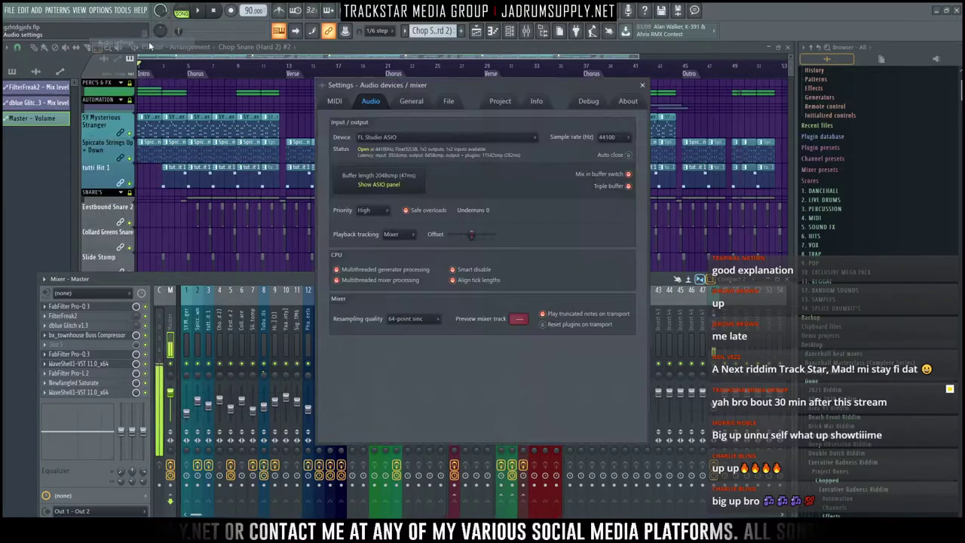
{"action": "left_click", "coordinate": [101, 10]}
{"action": "left_click", "coordinate": [122, 10]}
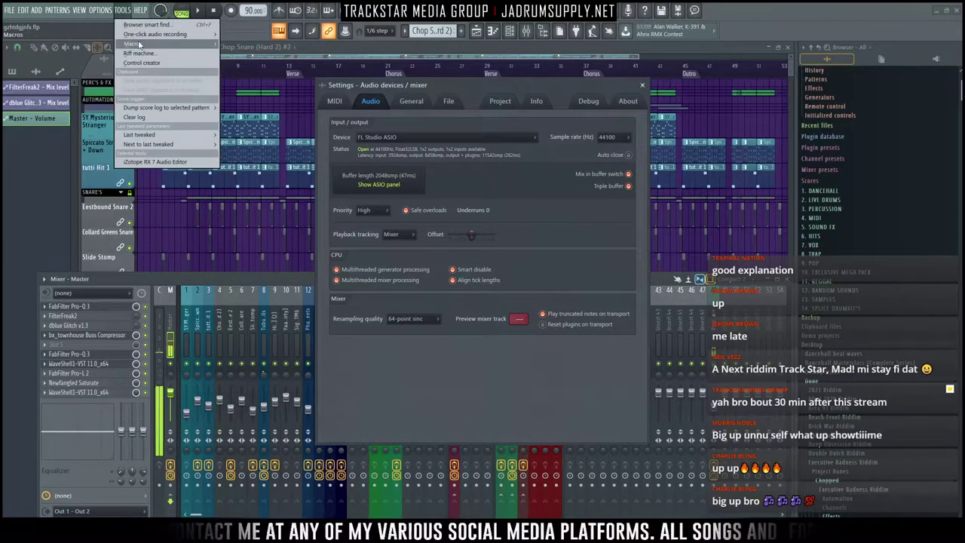
{"action": "mouse_move", "coordinate": [139, 46]}
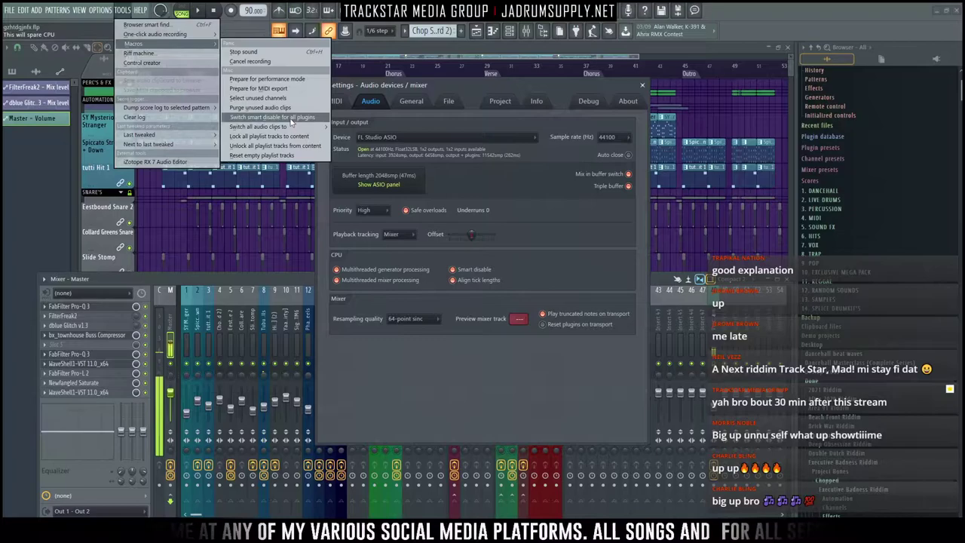
{"action": "left_click", "coordinate": [292, 118]}
{"action": "left_click", "coordinate": [641, 87]}
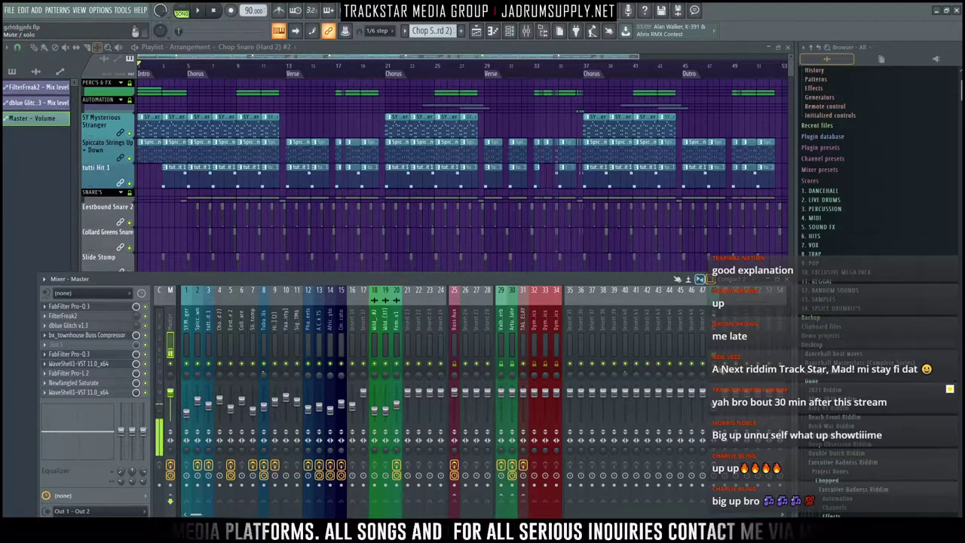
Step: Play the song from the start to the outro with the mixer hidden, rerunning the smart disable macro for all plugins during playback
{"action": "key", "text": "space"}
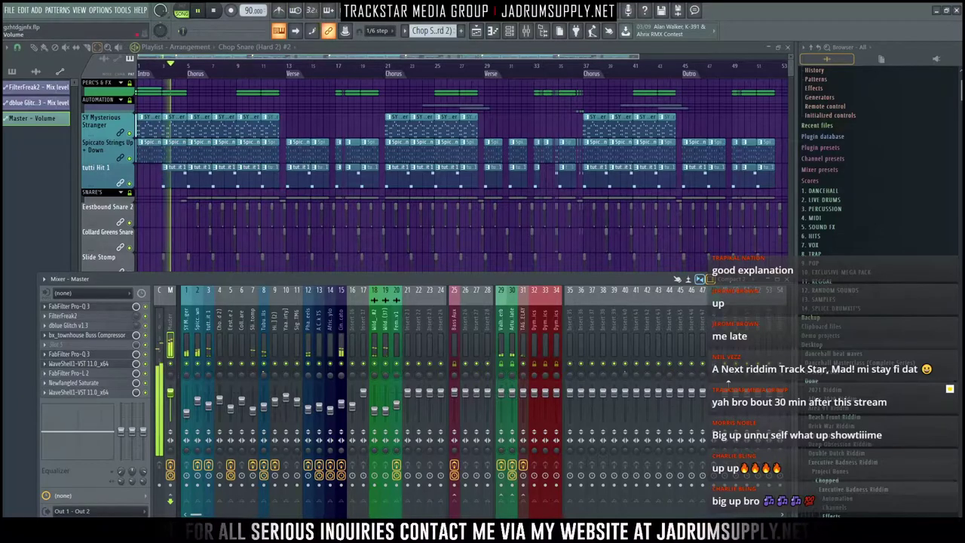
{"action": "left_click", "coordinate": [105, 11]}
{"action": "mouse_move", "coordinate": [123, 10]}
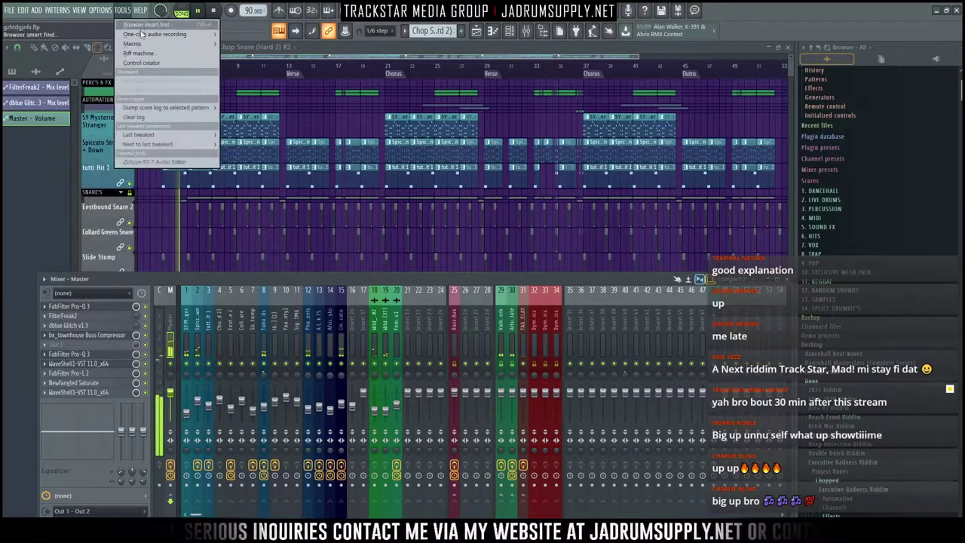
{"action": "mouse_move", "coordinate": [204, 45]}
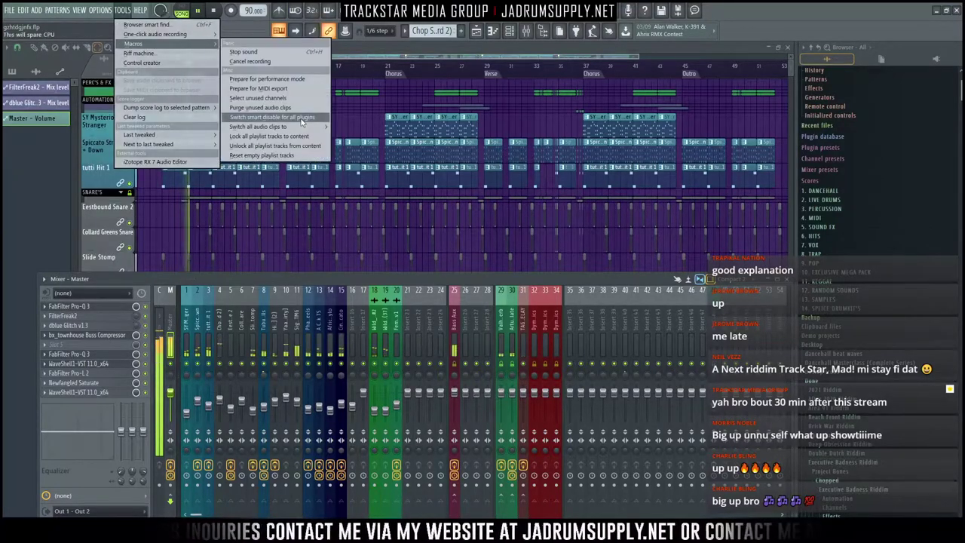
{"action": "left_click", "coordinate": [300, 118]}
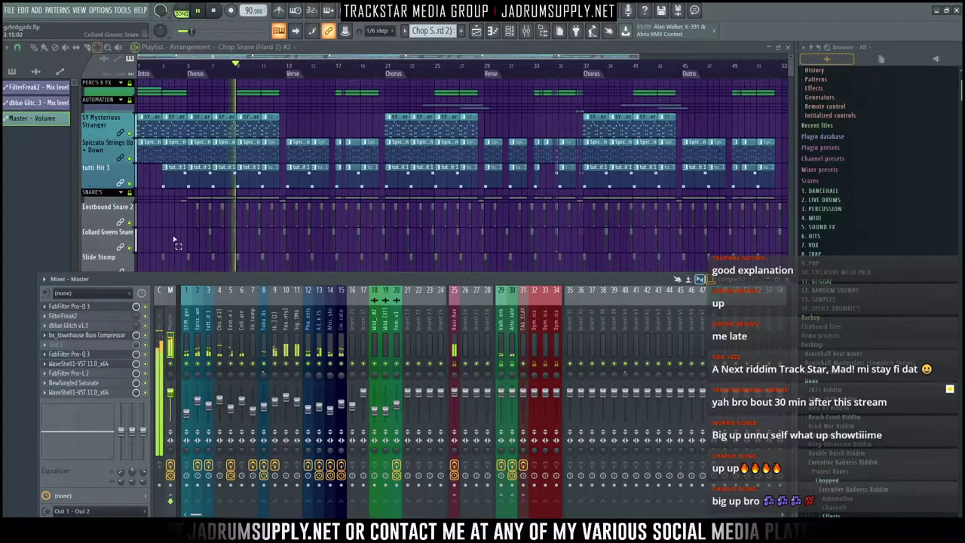
{"action": "key", "text": "F9"}
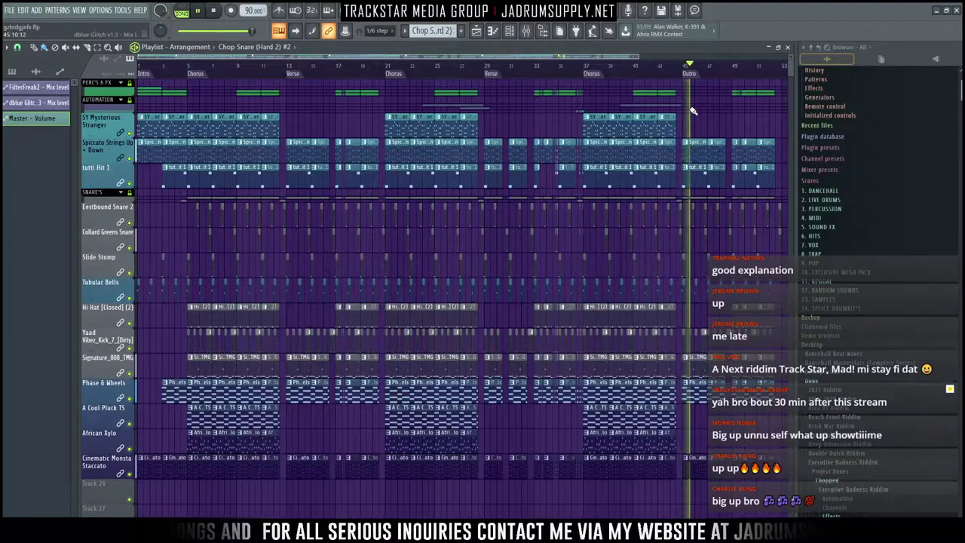
{"action": "key", "text": "space"}
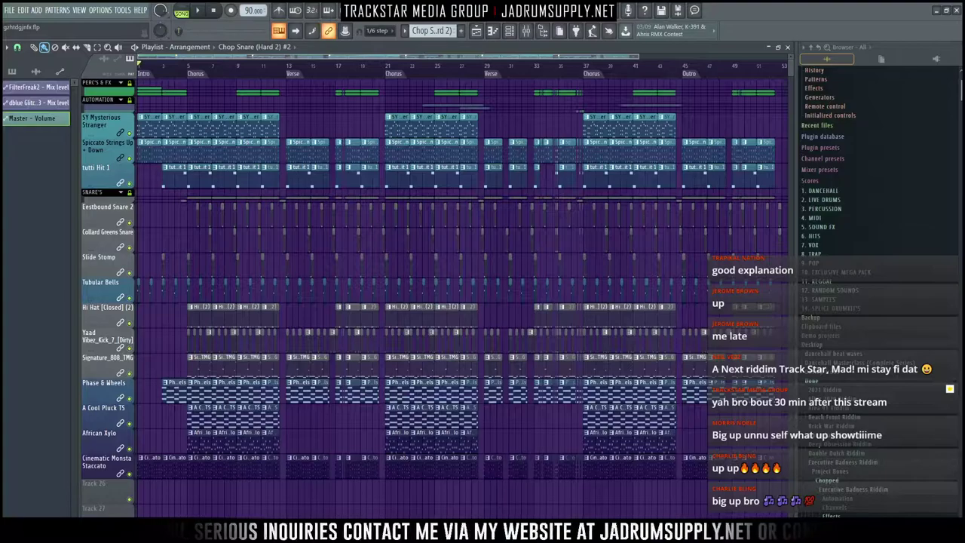
Step: Show the mixer and select the Voiceover Chain track
{"action": "key", "text": "F9"}
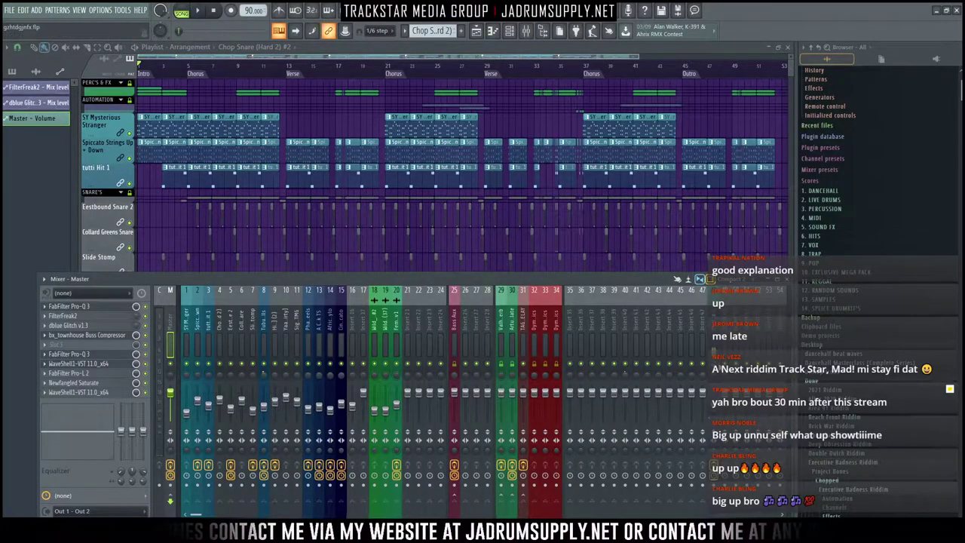
{"action": "left_click", "coordinate": [714, 324]}
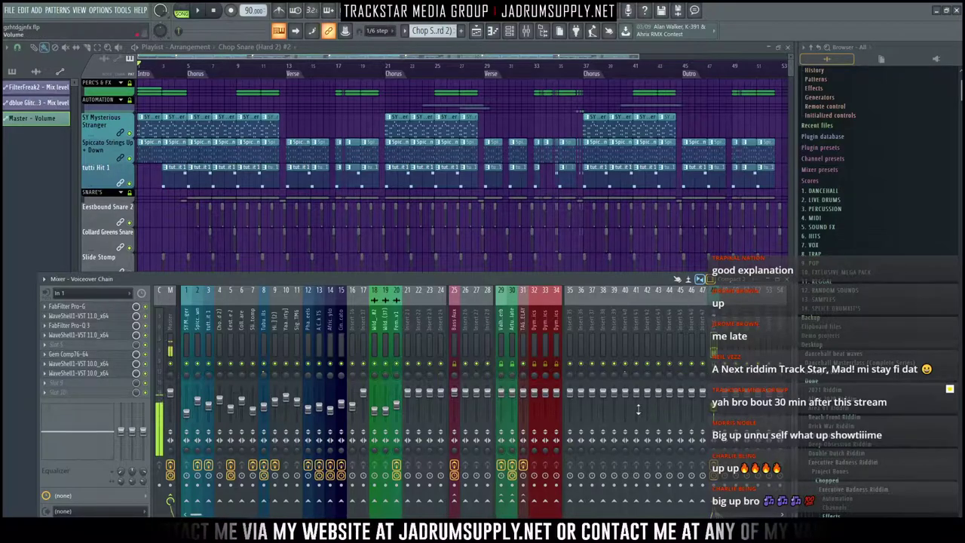